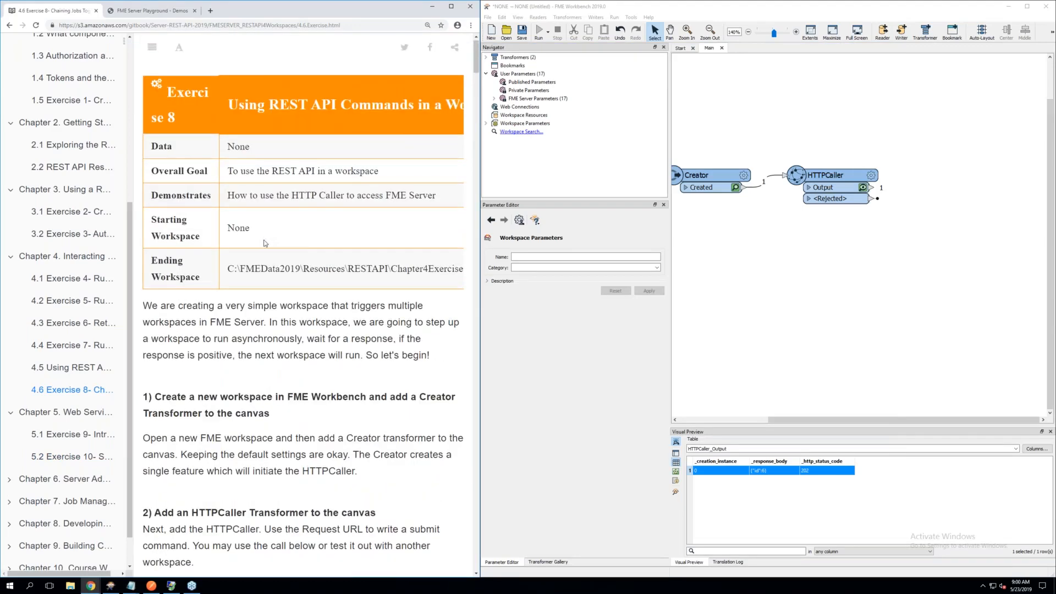
Skim the Exercise 8 page from its overview through the HTTPCaller request, header and upload body instructions
scroll(264, 244, down, 9)
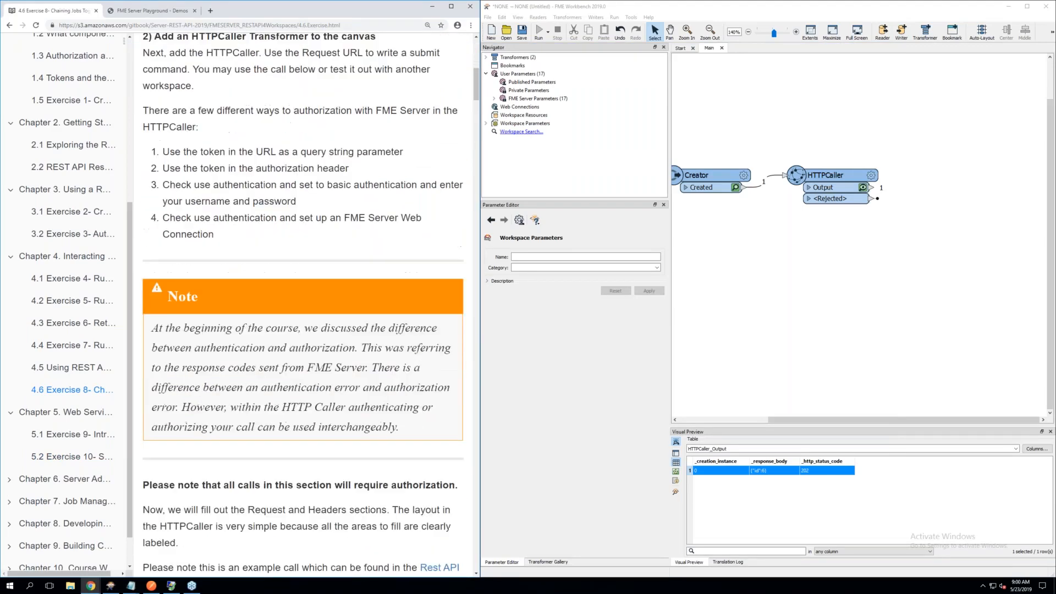
scroll(302, 300, down, 10)
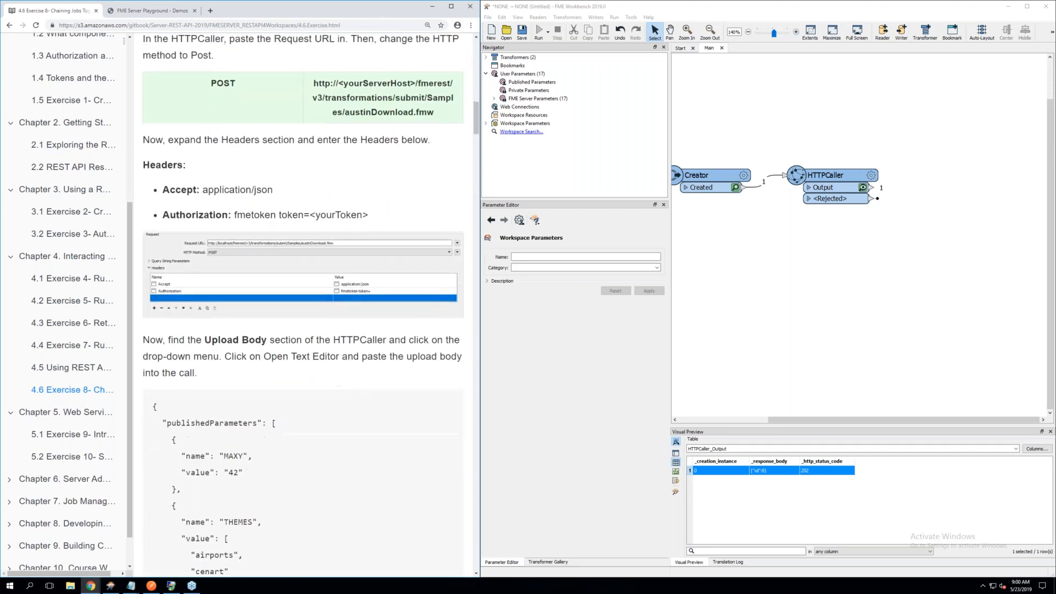
scroll(302, 300, up, 2)
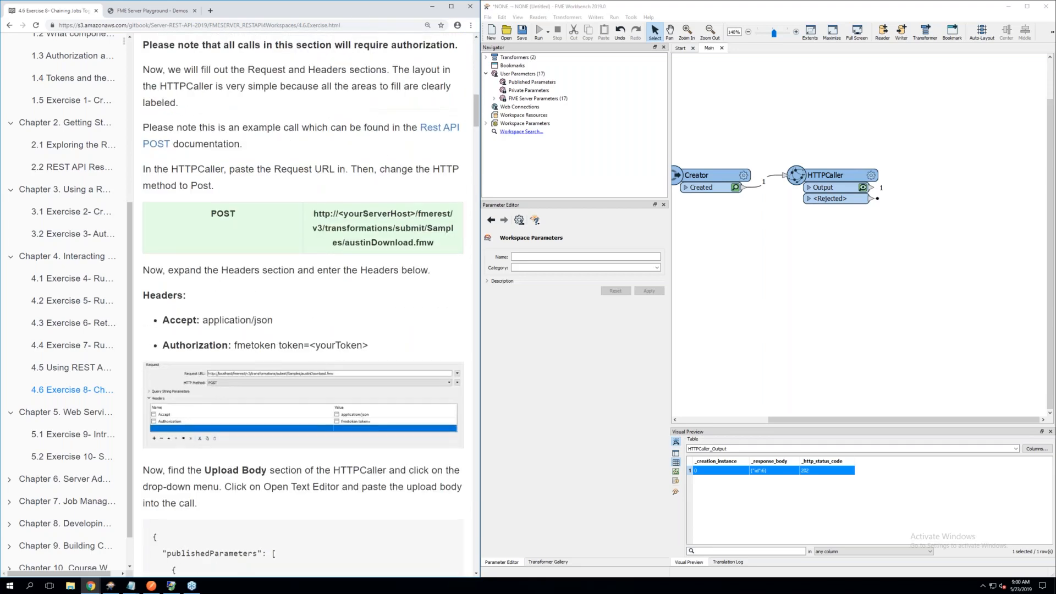
scroll(302, 307, up, 6)
scroll(264, 244, up, 10)
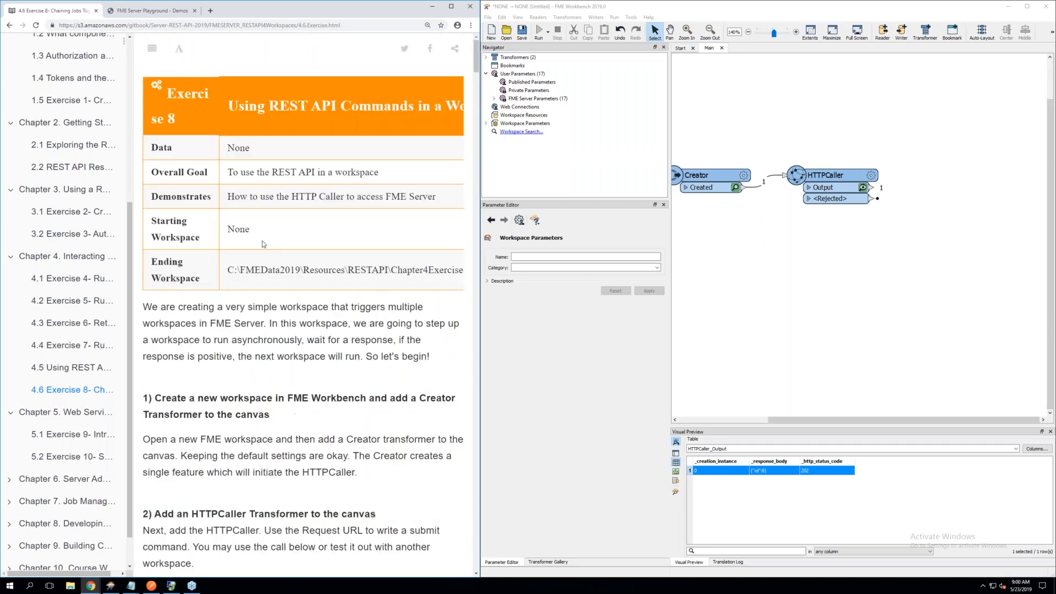
scroll(284, 254, down, 2)
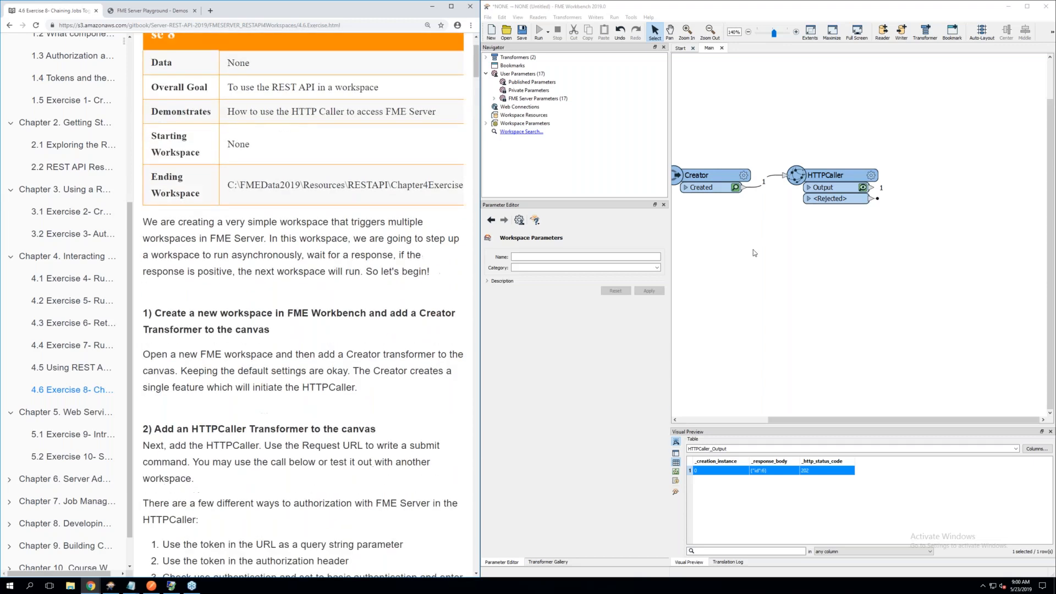
Bring both transformers into view on the canvas and inspect the parameters of the Creator and the HTTPCaller
click(834, 238)
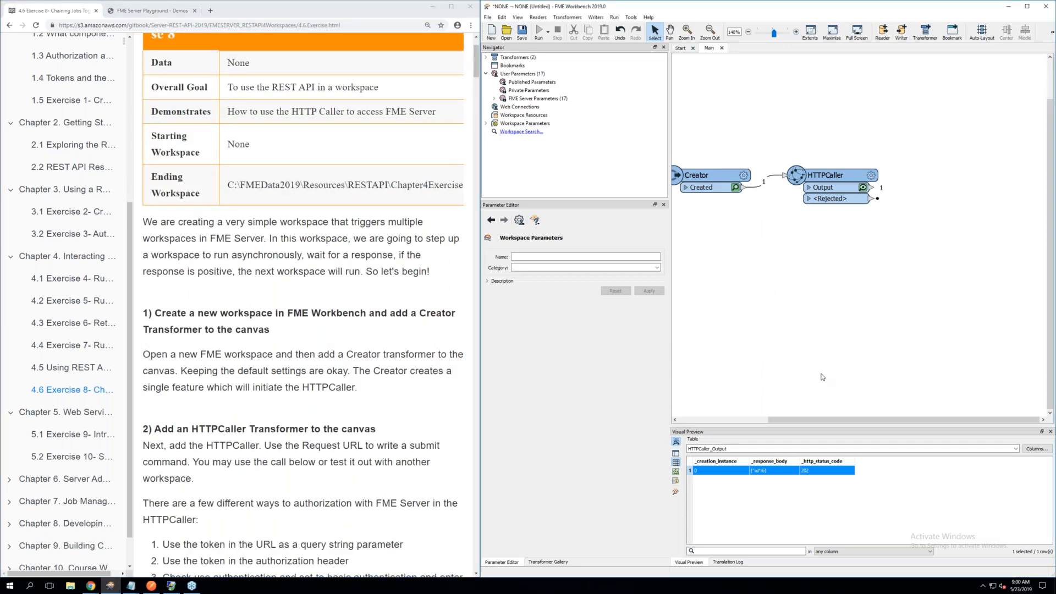
drag(790, 419, 748, 420)
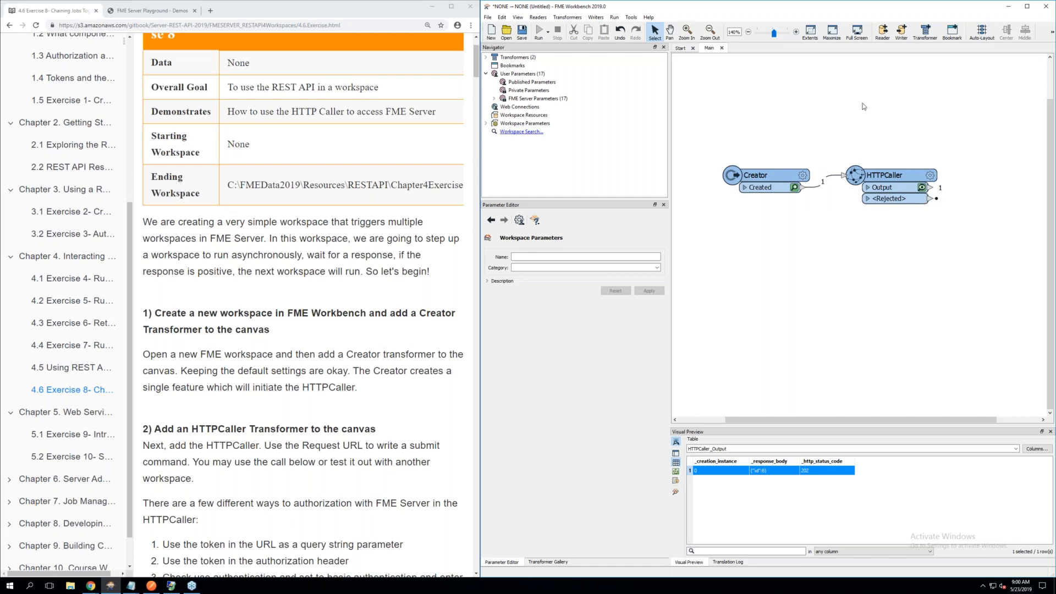
click(770, 176)
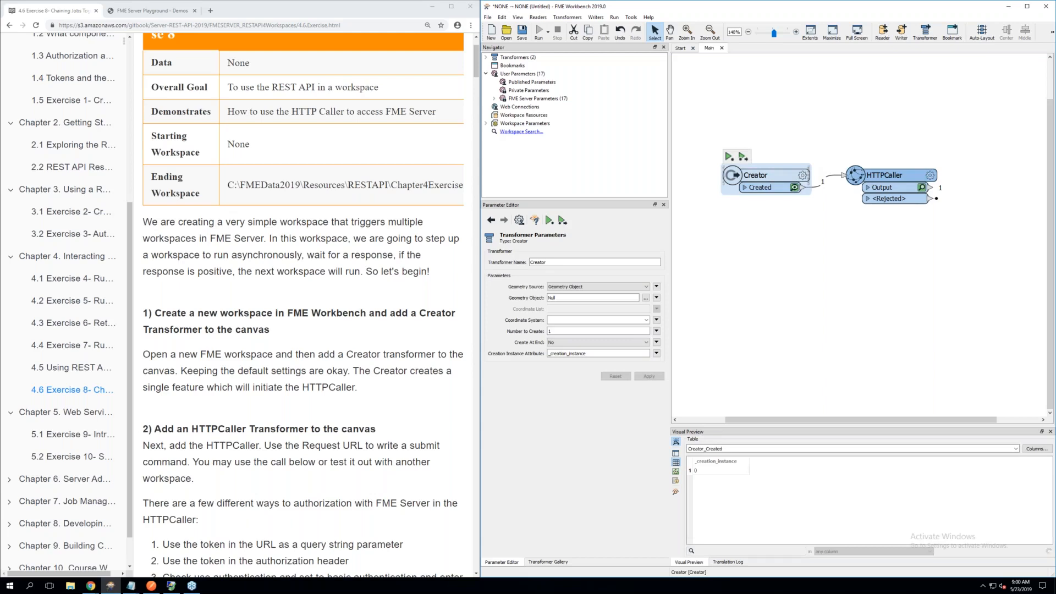
click(891, 176)
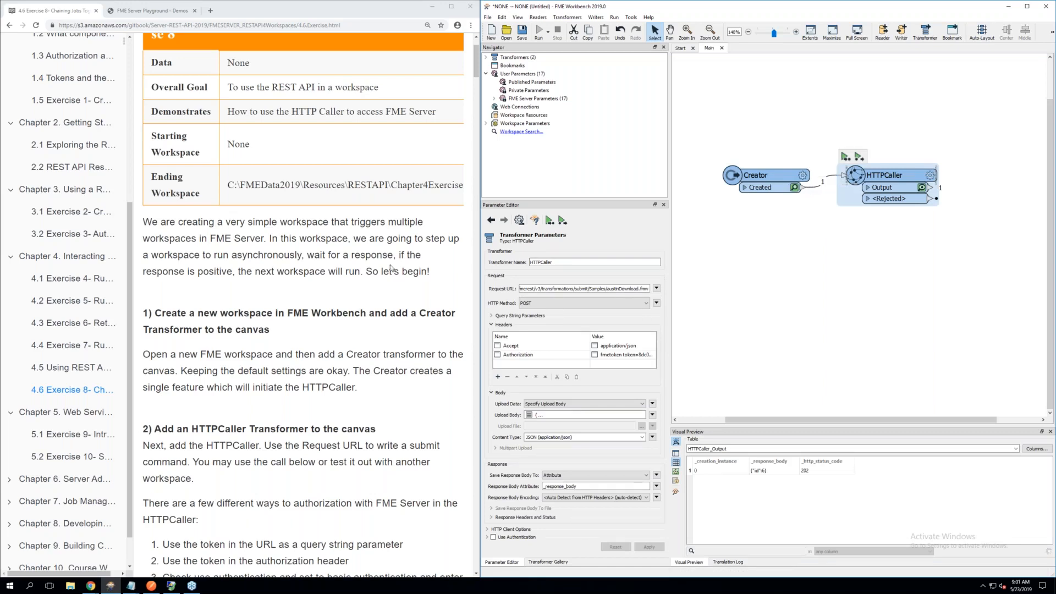
Read the exercise's list of HTTPCaller authorization methods and its note on authentication versus authorization
scroll(390, 268, down, 4)
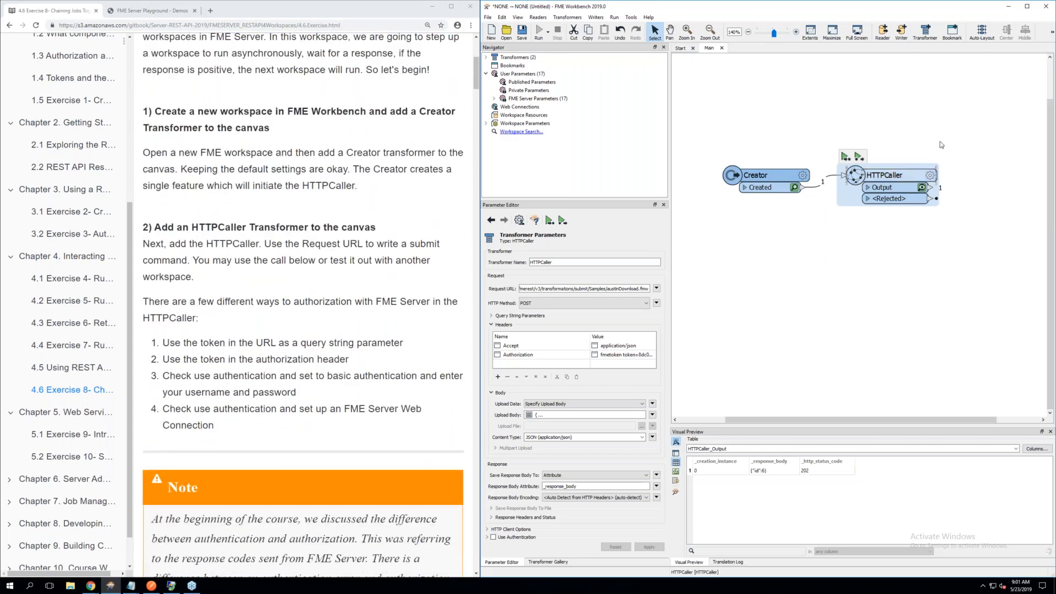
click(936, 26)
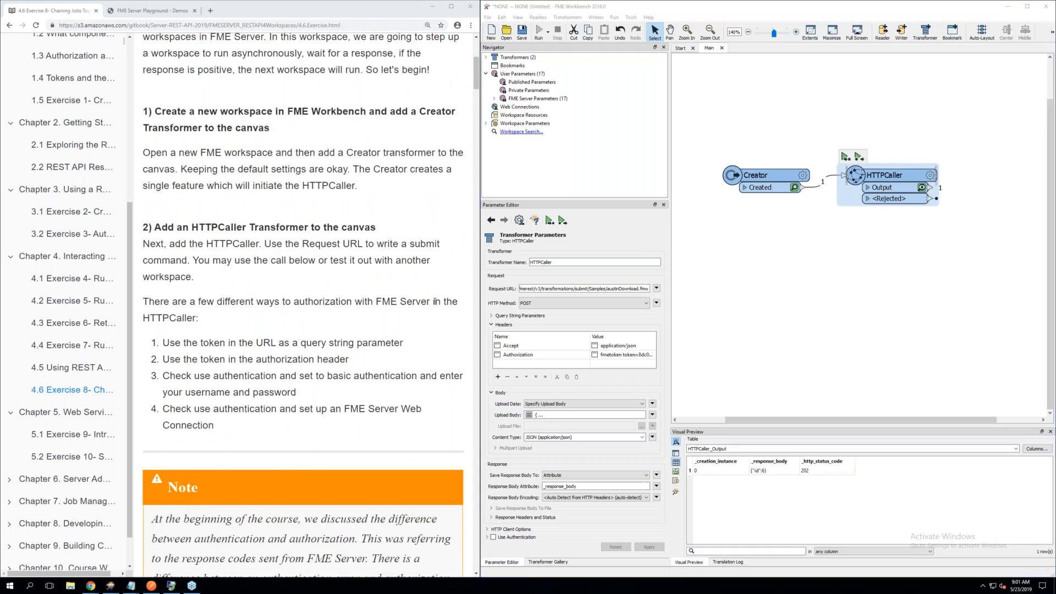
scroll(375, 303, down, 2)
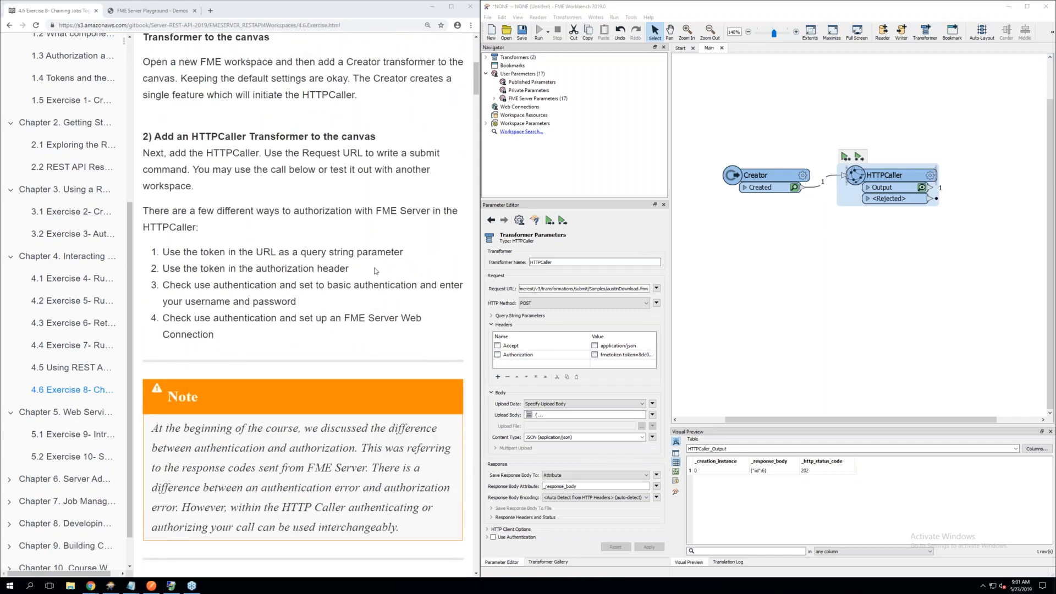
scroll(237, 239, down, 1)
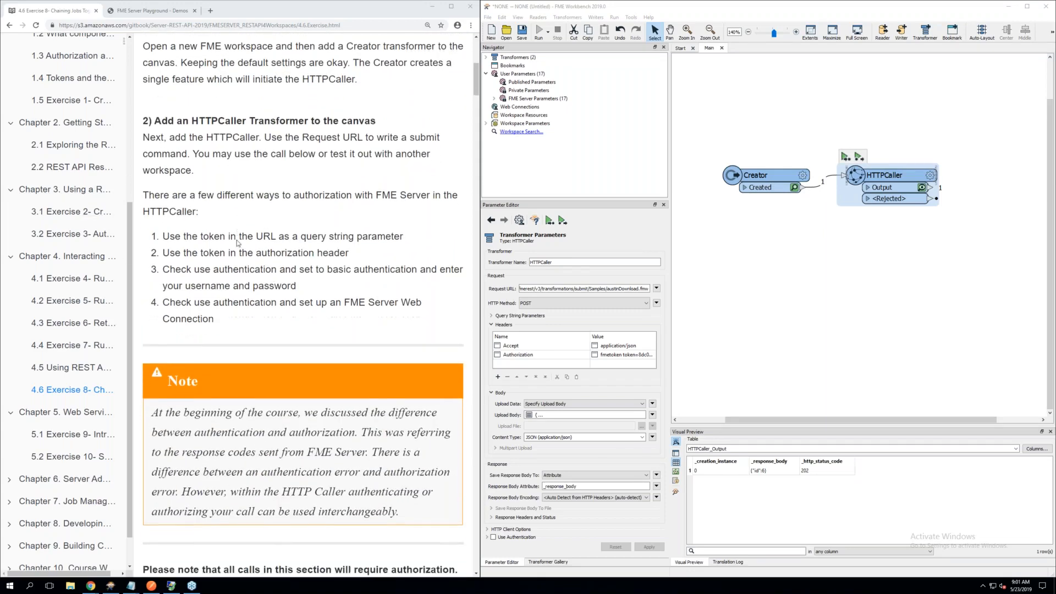
scroll(237, 243, down, 1)
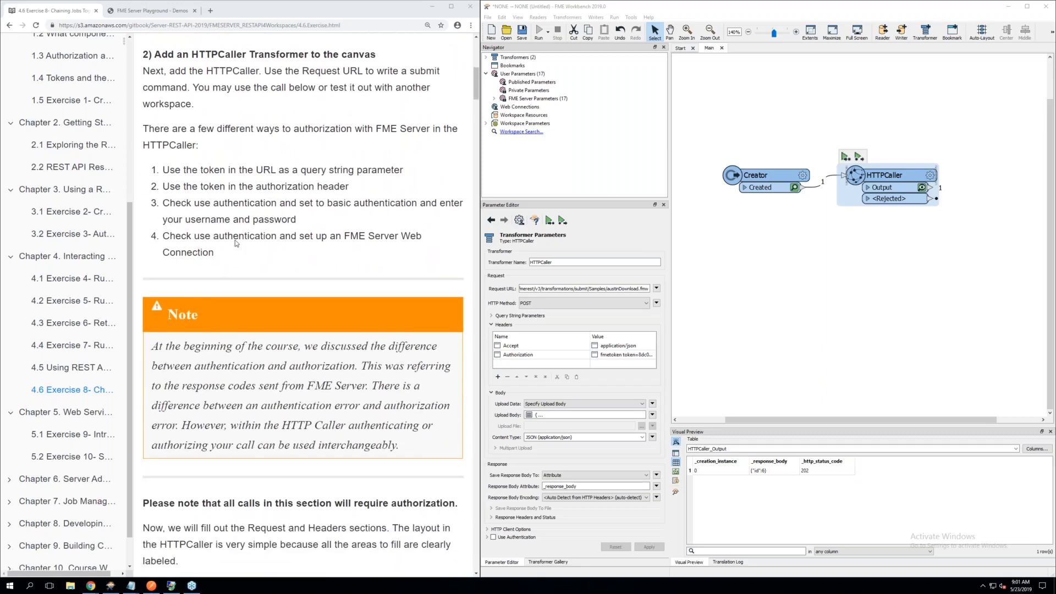
scroll(236, 242, down, 4)
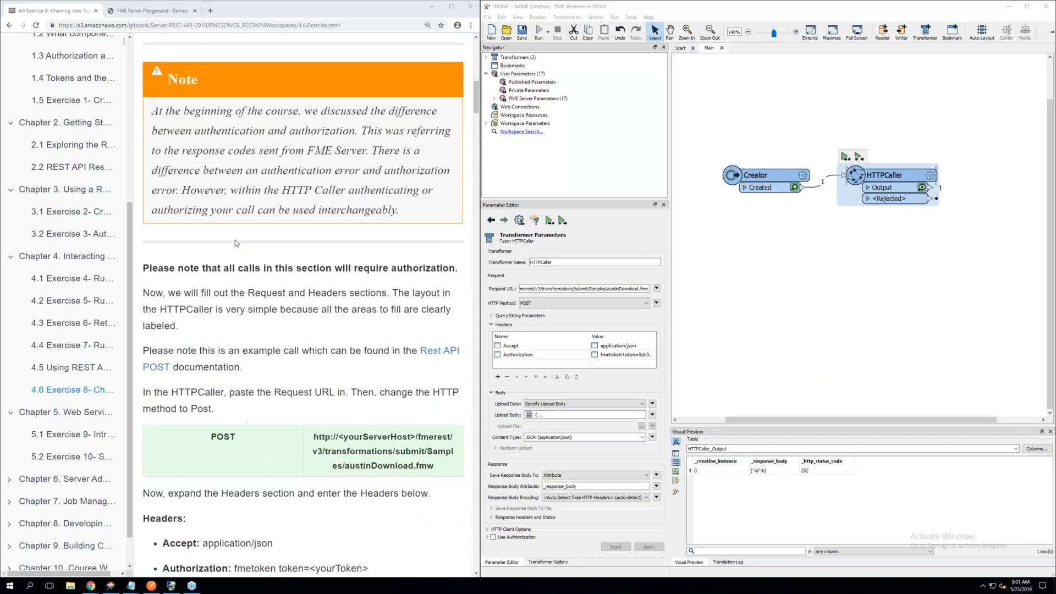
scroll(235, 240, down, 1)
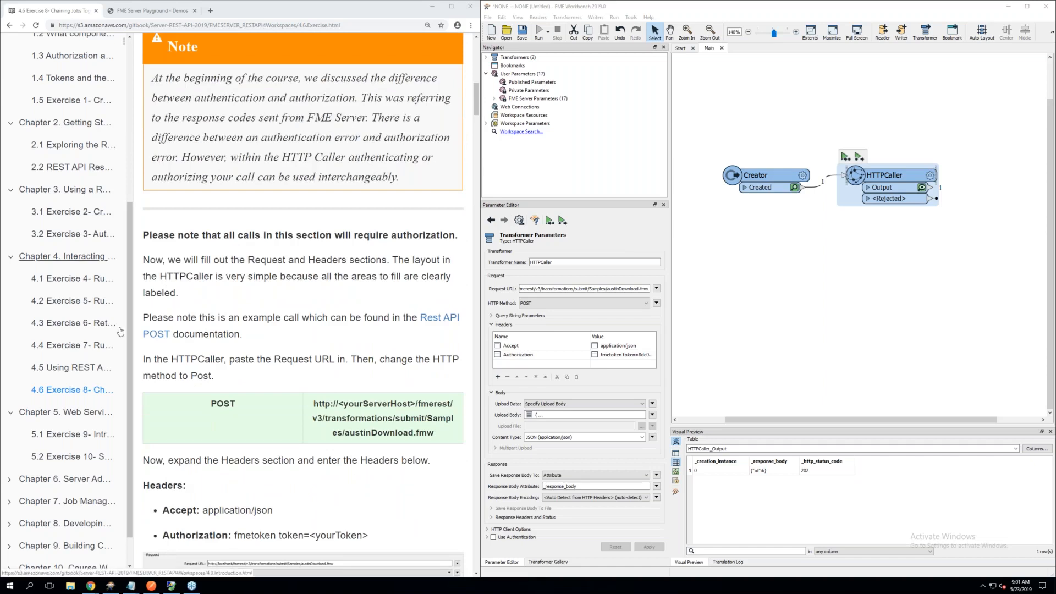
Open the HTTPCaller's parameters and view its full Request URL in the text editor without changing it
click(929, 176)
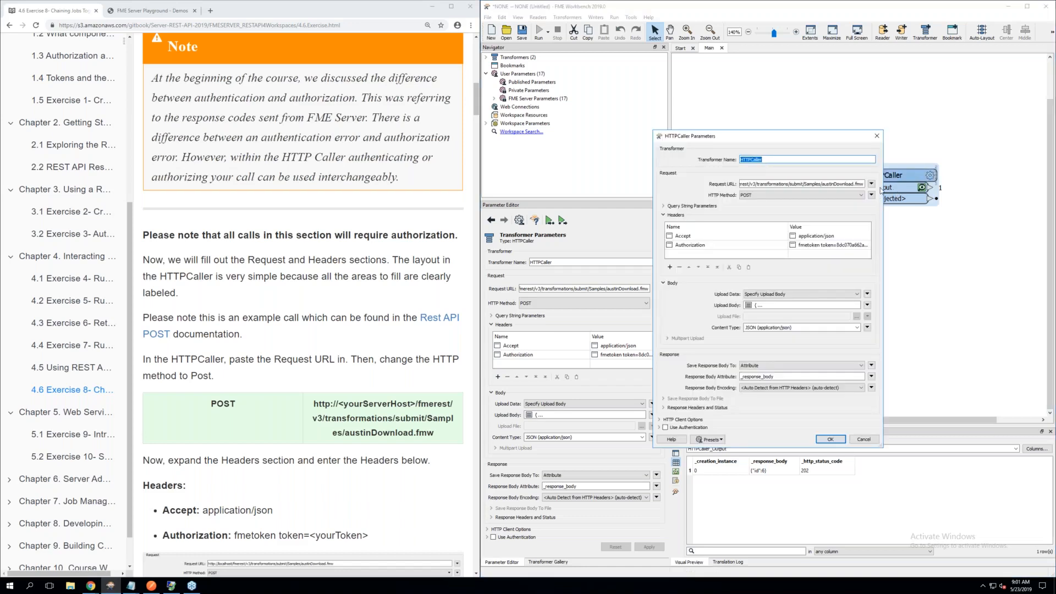
click(871, 184)
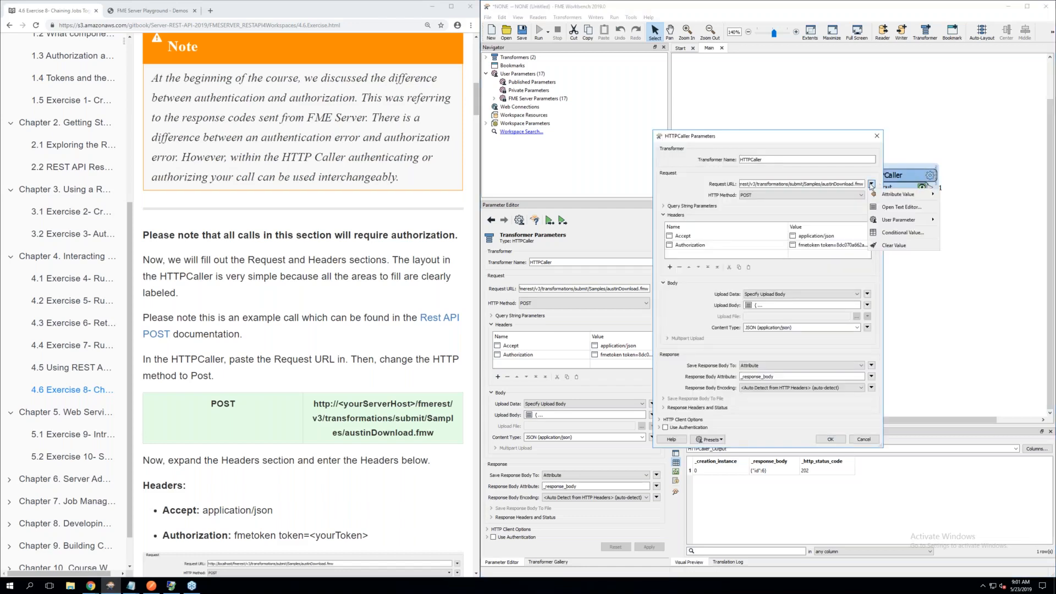
click(890, 208)
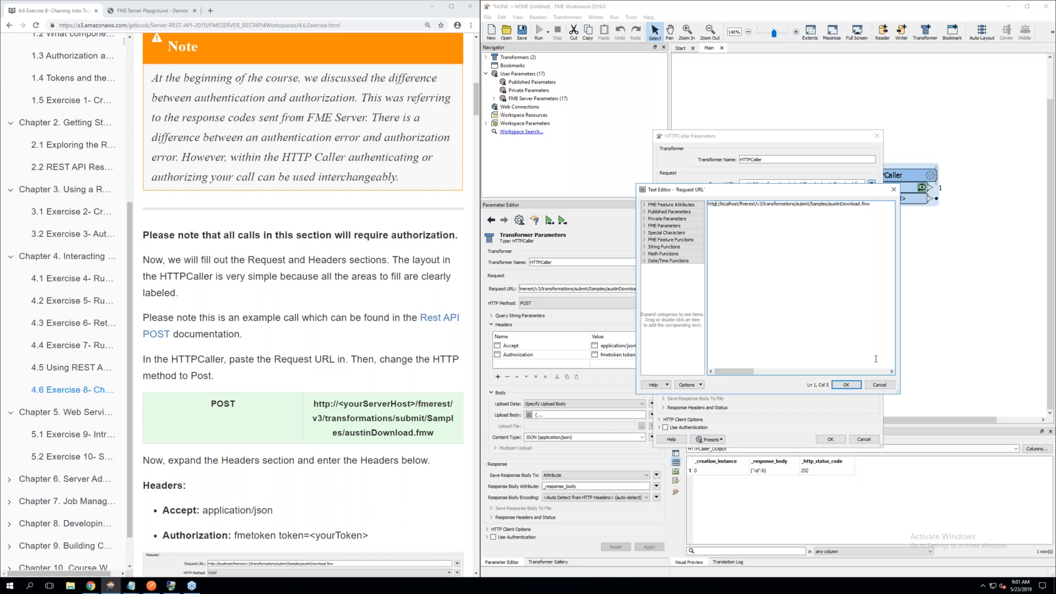
click(880, 385)
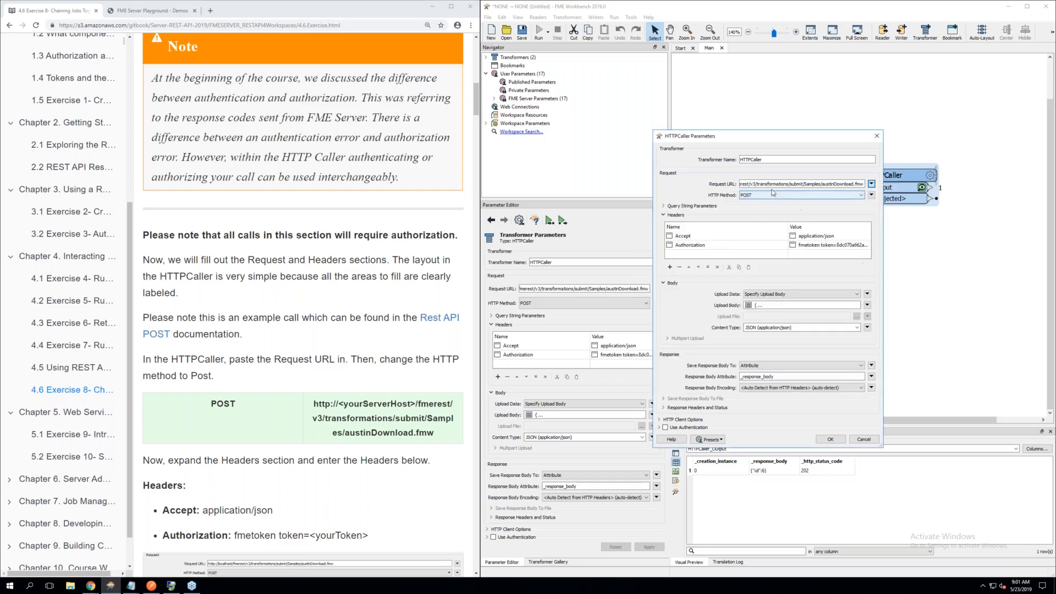
Compare the exercise's POST request URL, including its submit part, with the HTTPCaller's request settings
scroll(339, 378, down, 2)
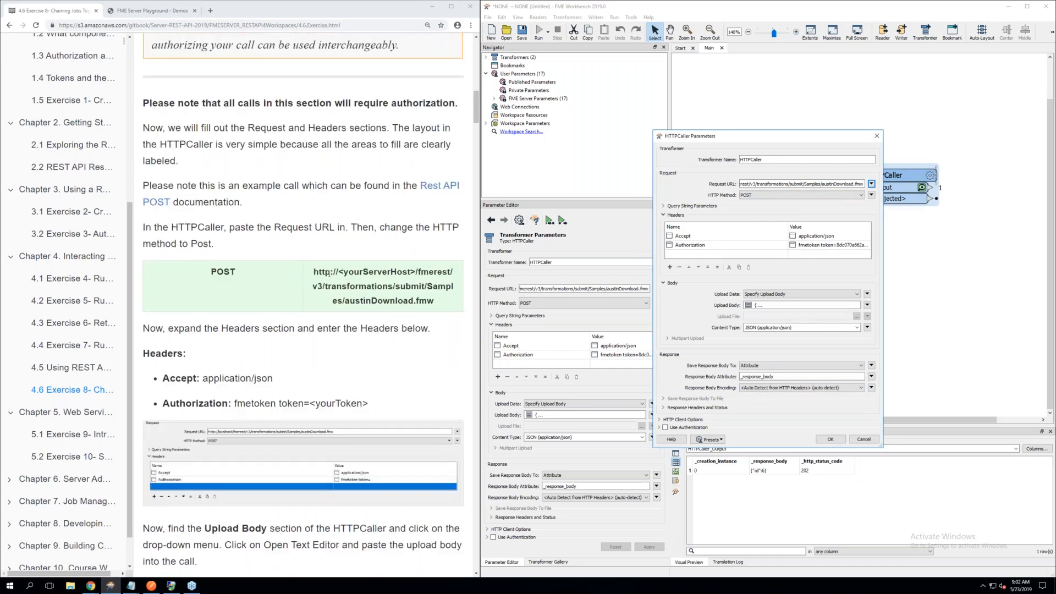
click(414, 300)
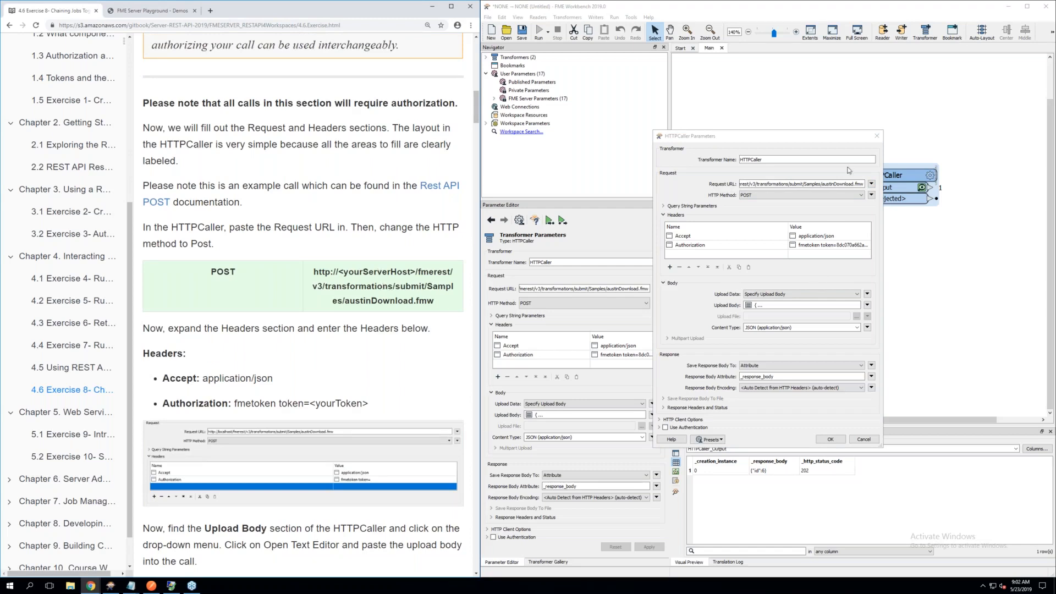
drag(786, 143, 708, 138)
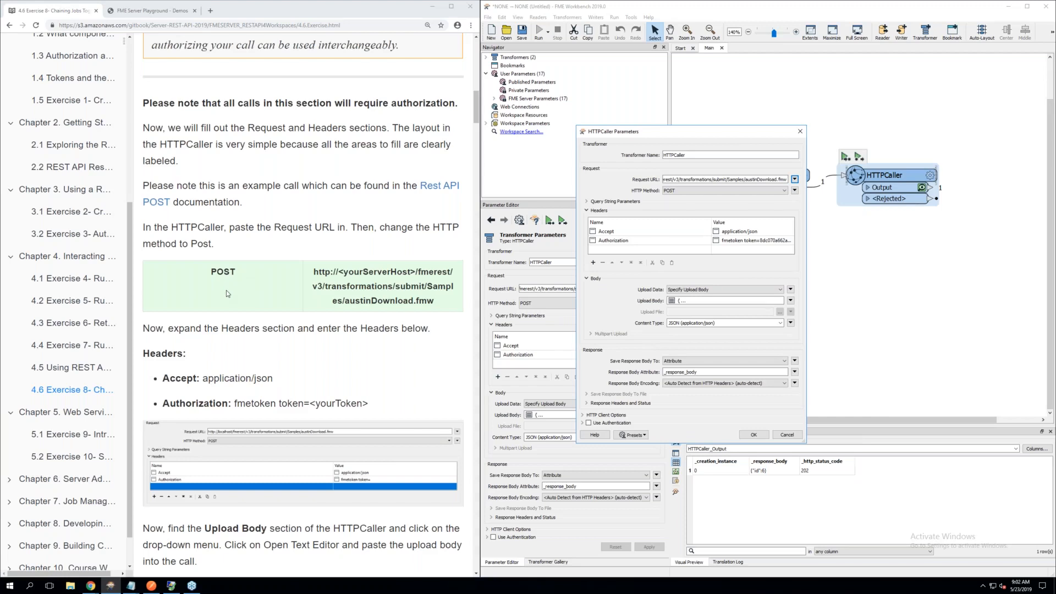
scroll(228, 293, up, 1)
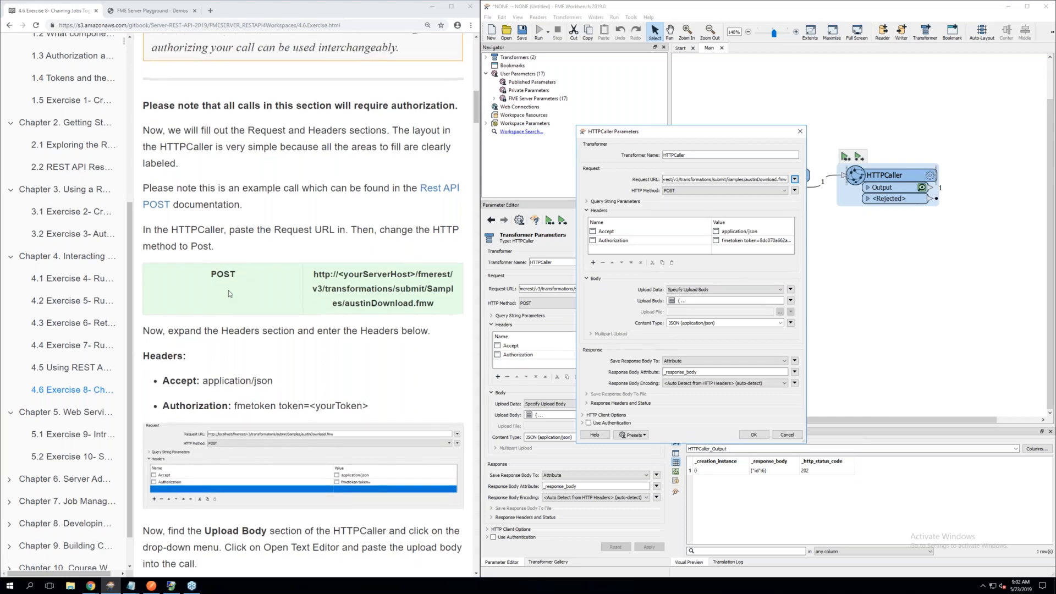
scroll(230, 294, down, 1)
click(366, 281)
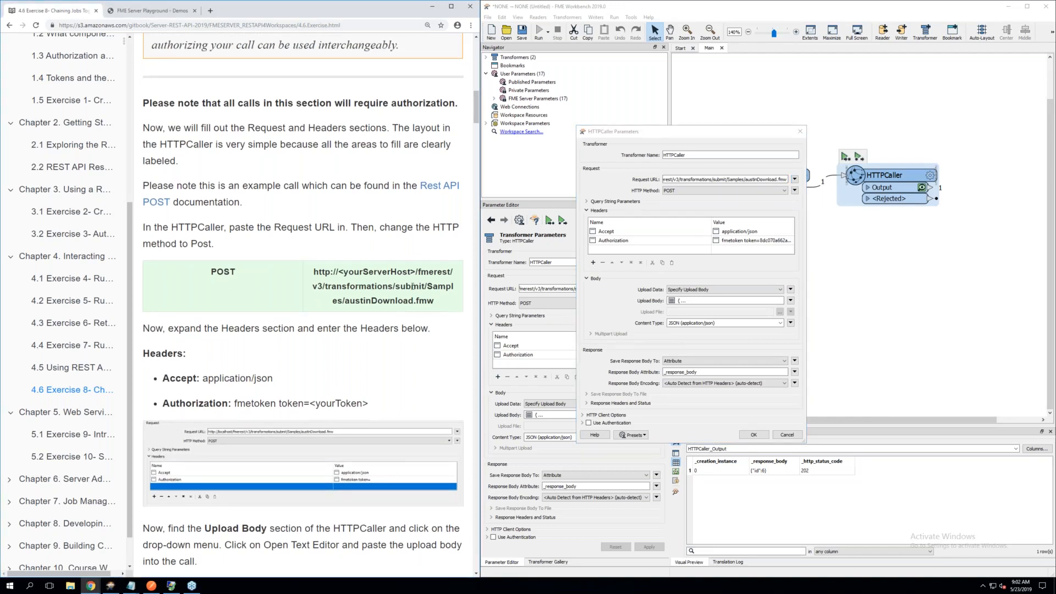
drag(396, 286, 411, 286)
Review the exercise's headers and upload body, and view the HTTPCaller's Upload Body in the text editor
scroll(410, 289, down, 2)
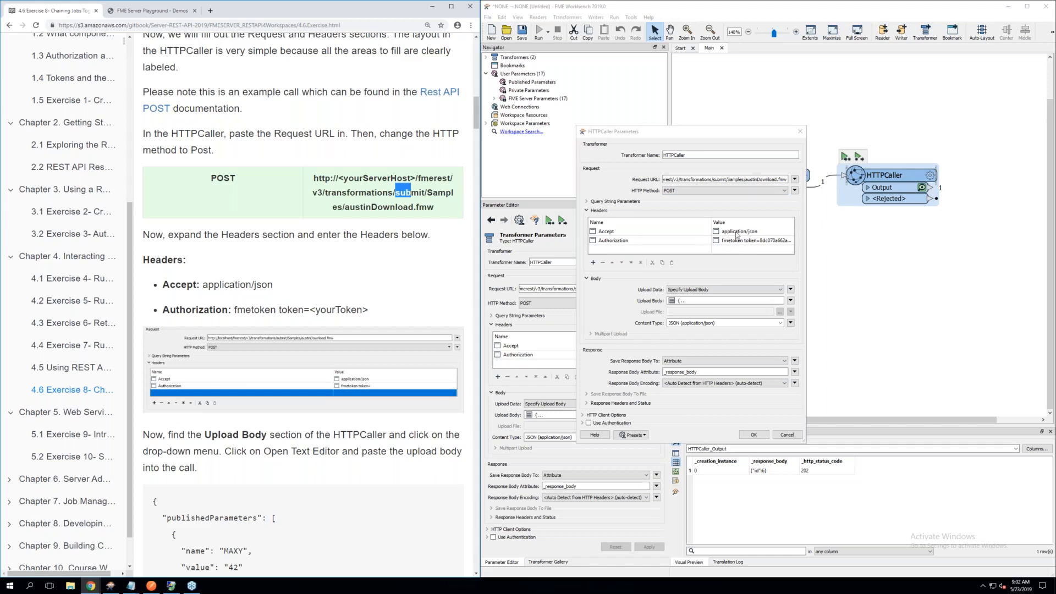
scroll(337, 342, down, 3)
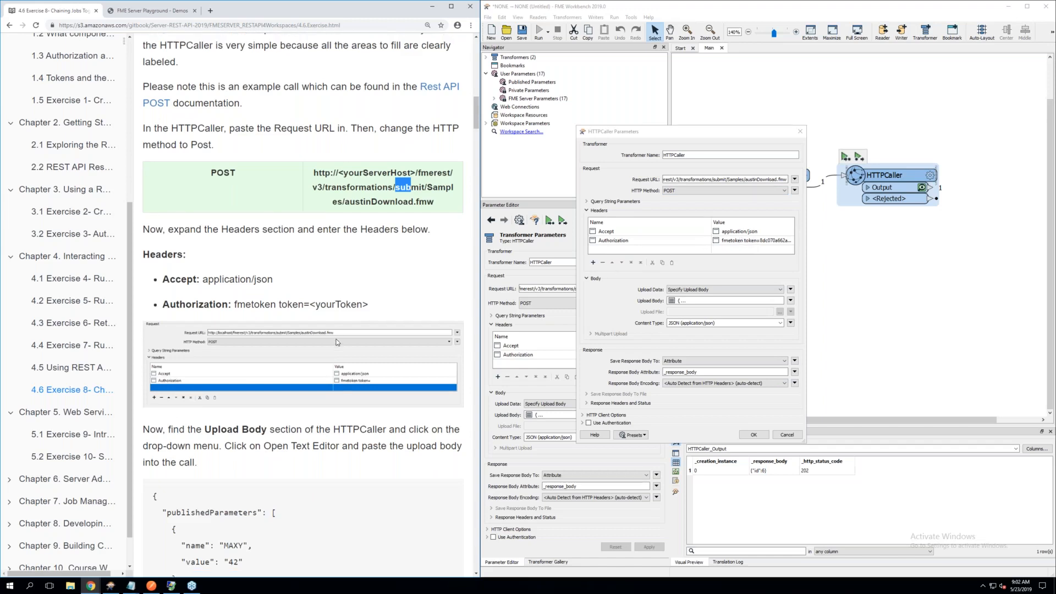
scroll(336, 343, down, 3)
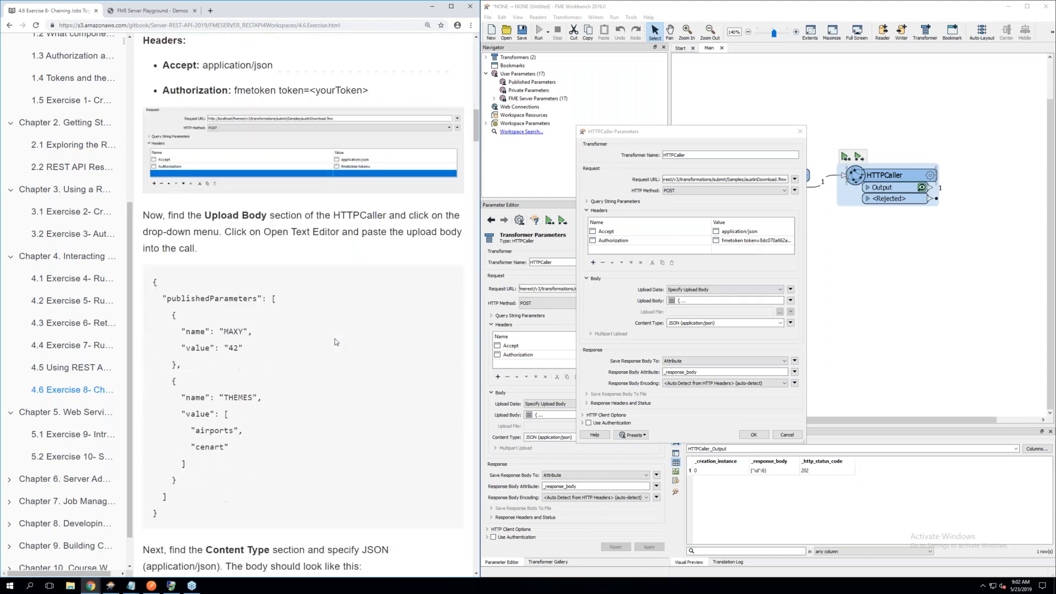
click(791, 302)
click(804, 325)
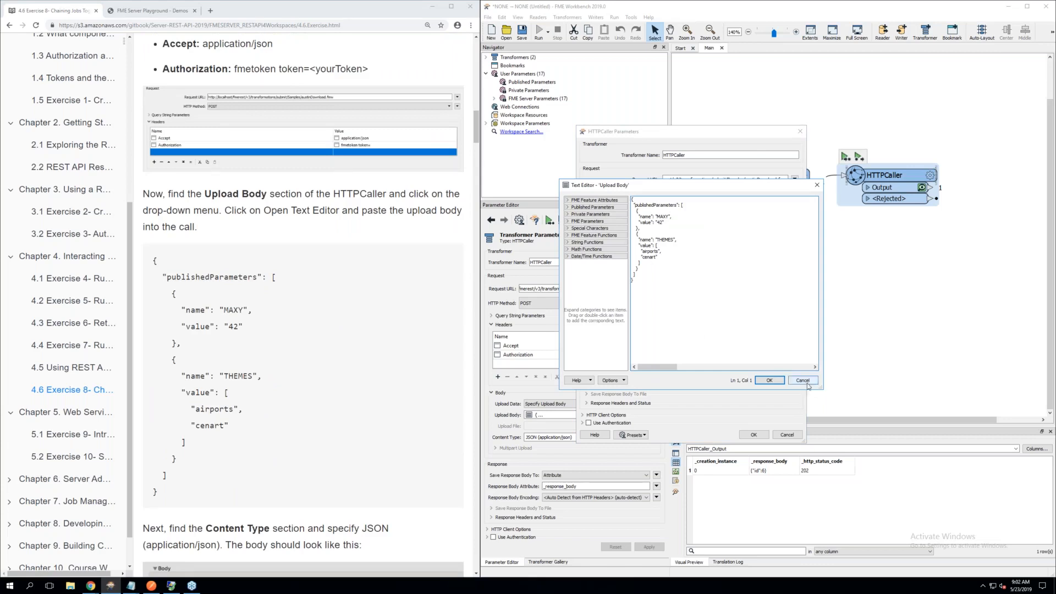
click(770, 380)
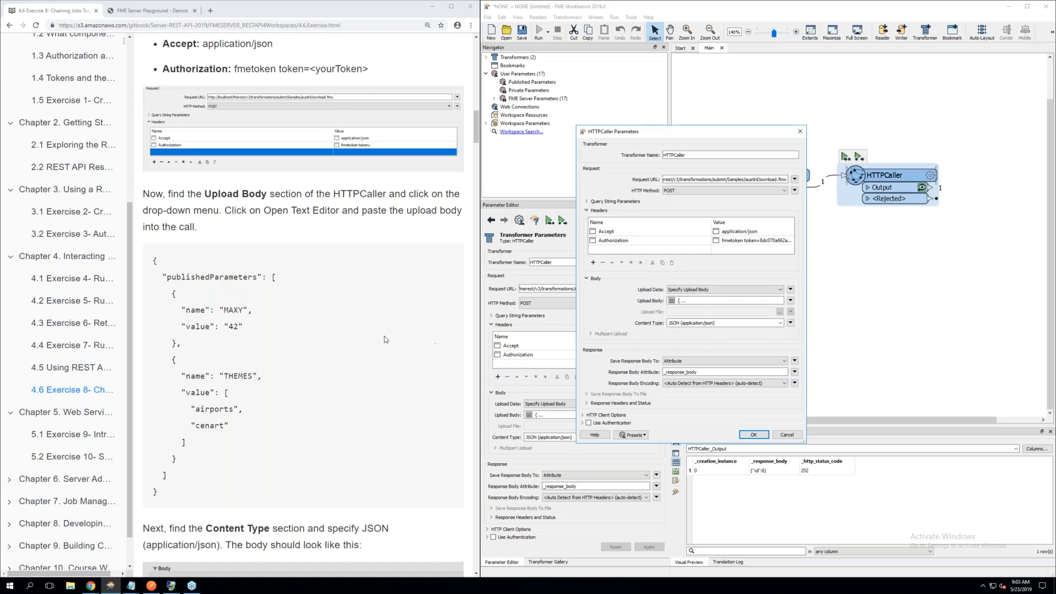
Read the exercise's Content Type, Feature Caching and output-check instructions, and close the HTTPCaller's parameters, leaving nothing selected
scroll(371, 336, down, 5)
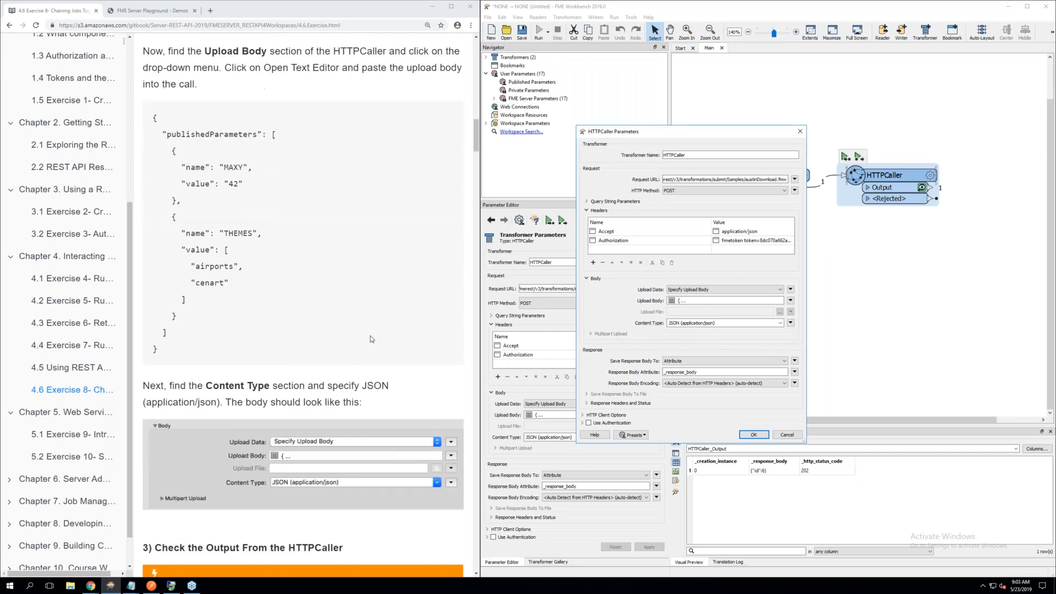
scroll(371, 336, down, 3)
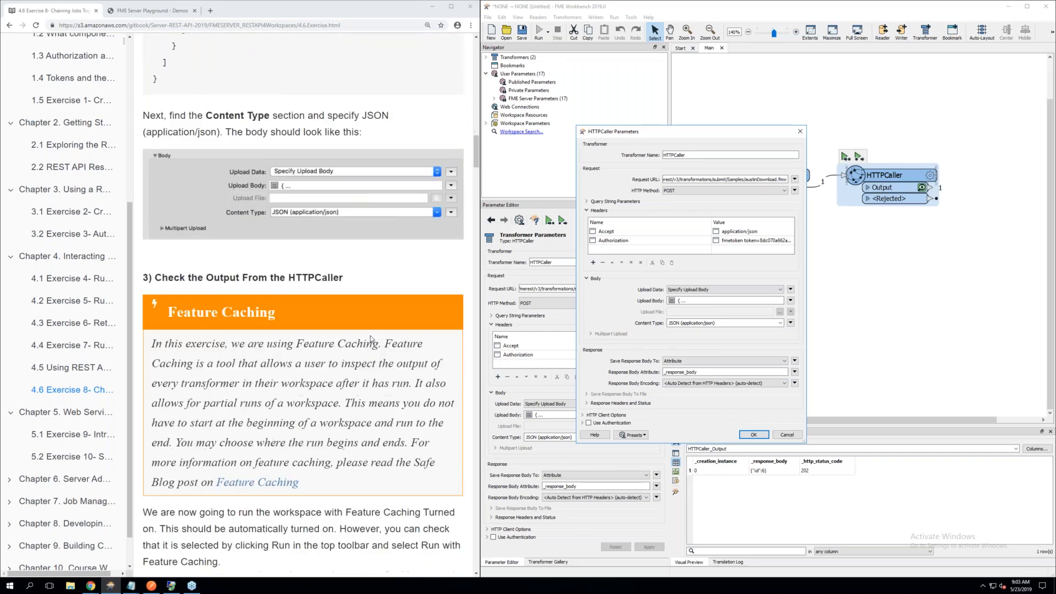
scroll(371, 336, down, 5)
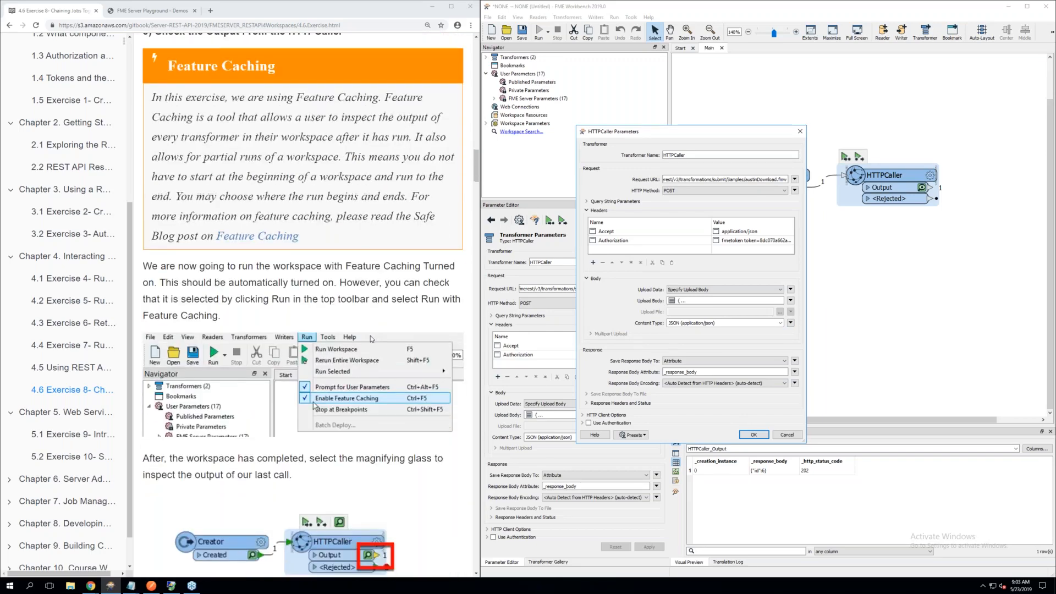
scroll(371, 339, down, 1)
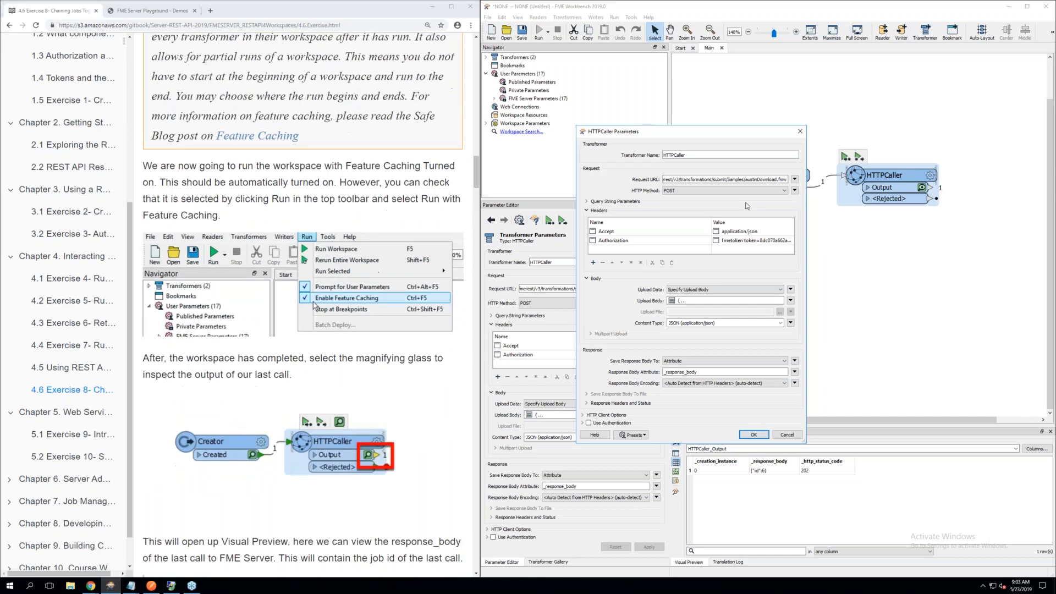
click(800, 131)
click(900, 272)
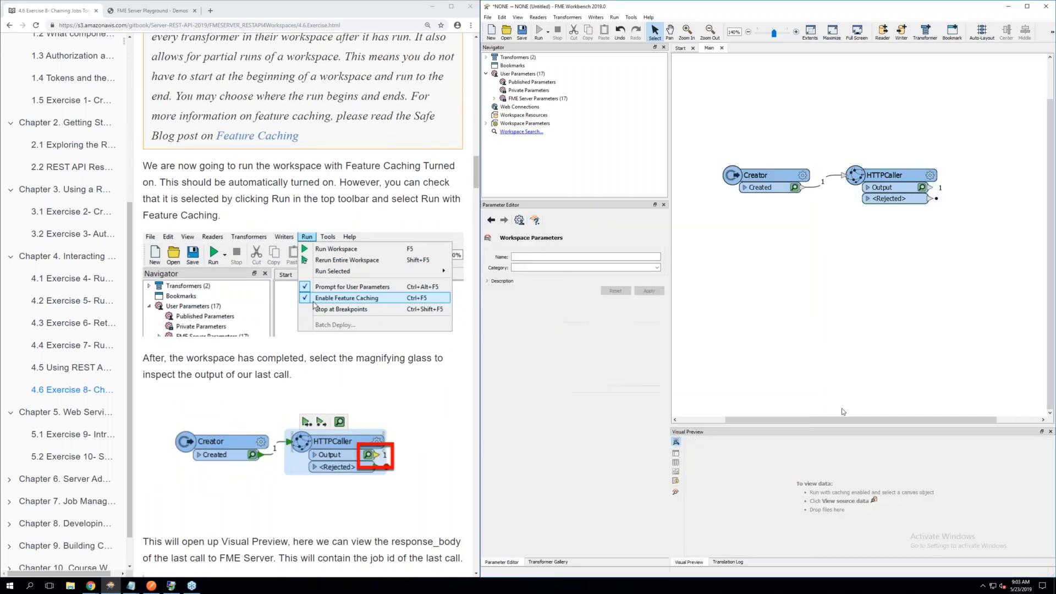
Inspect the HTTPCaller's cached output table and compare its _response_body and status code columns with the exercise's example
click(922, 187)
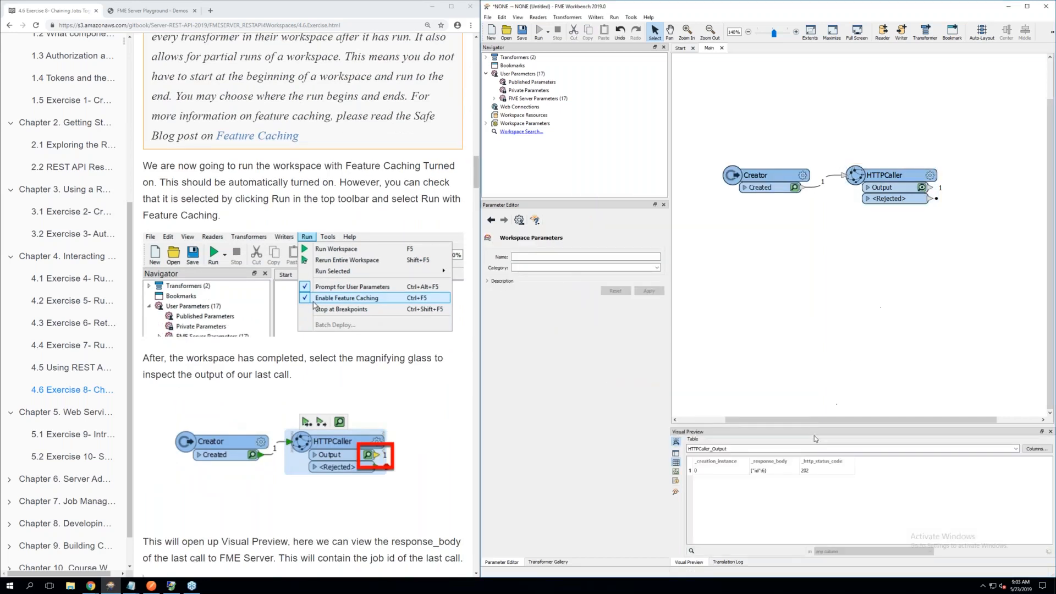
click(762, 473)
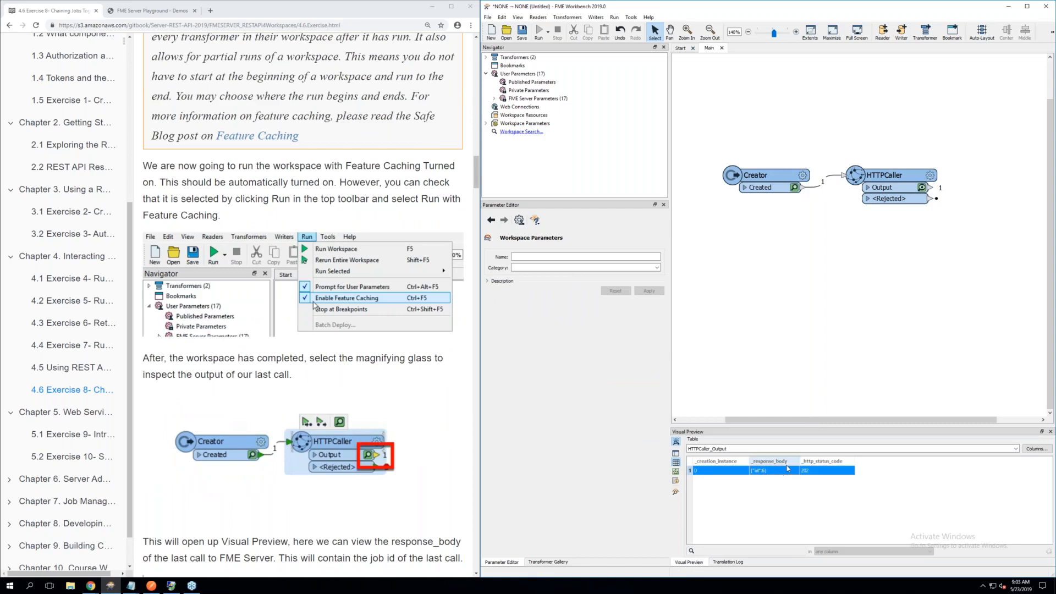
scroll(317, 402, down, 2)
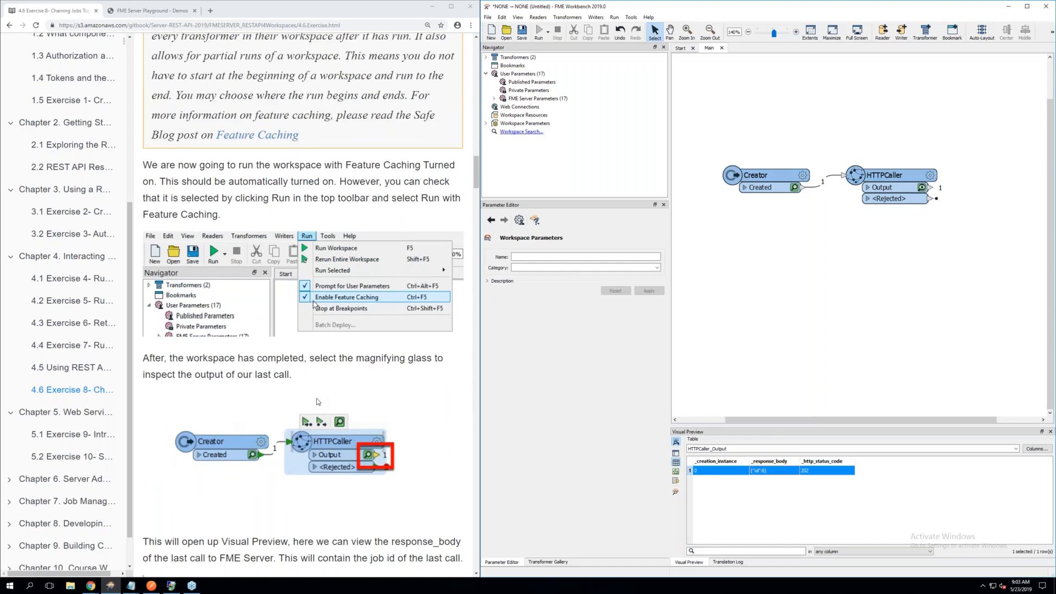
scroll(317, 402, down, 4)
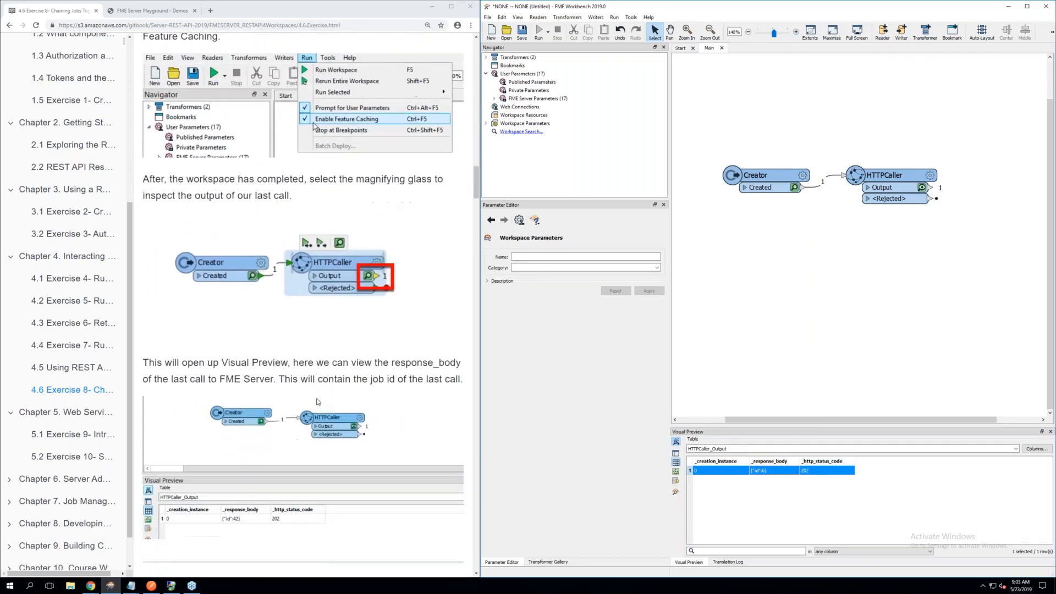
scroll(318, 402, down, 2)
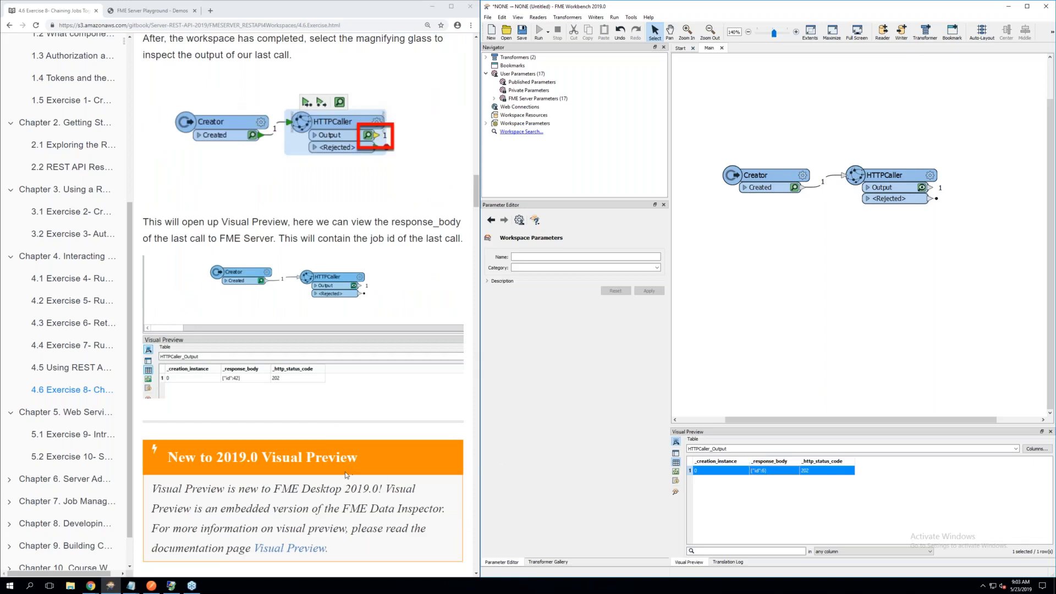
Add a JSONFlattener transformer to the canvas beside the HTTPCaller and connect it to the HTTPCaller's Output port
scroll(346, 475, down, 3)
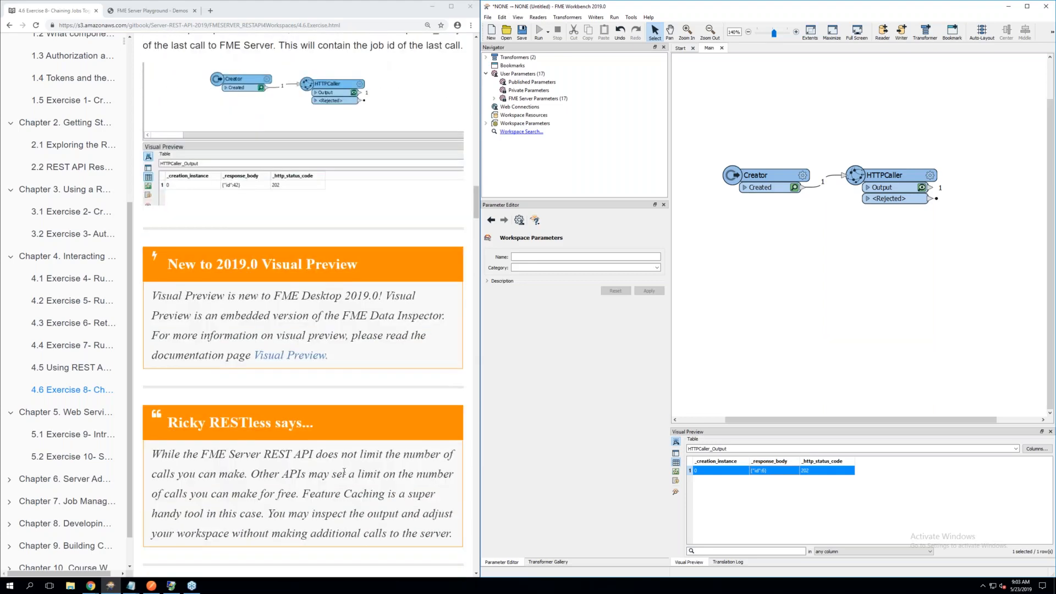
scroll(344, 470, down, 5)
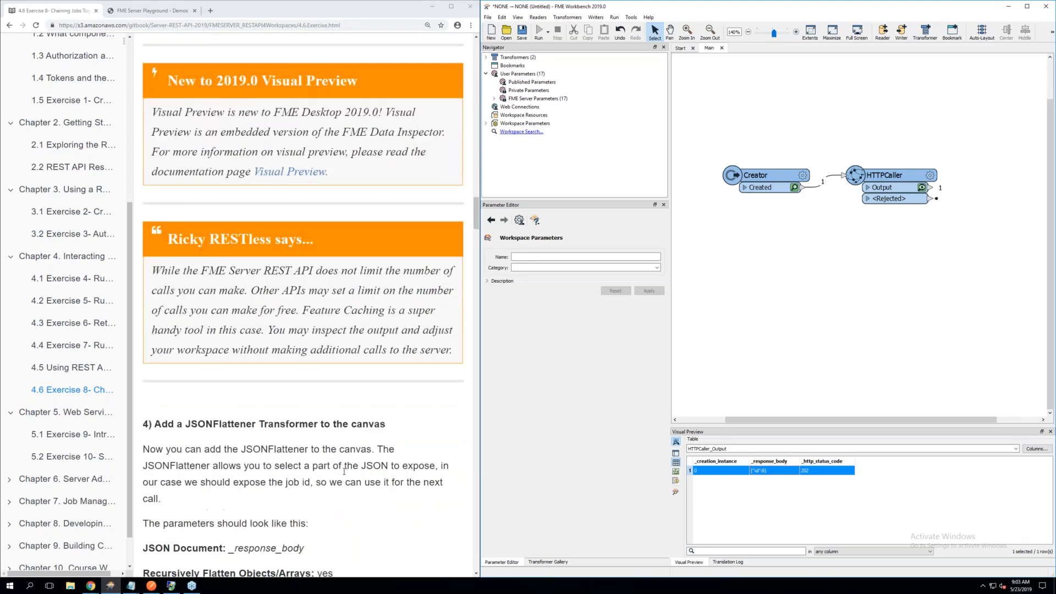
scroll(344, 471, down, 3)
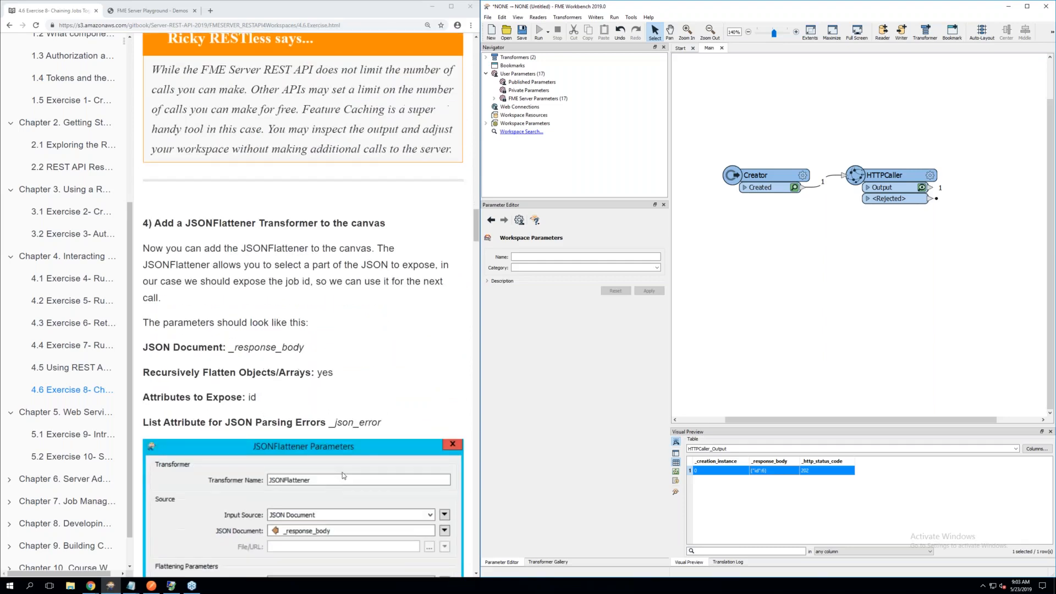
scroll(342, 473, down, 1)
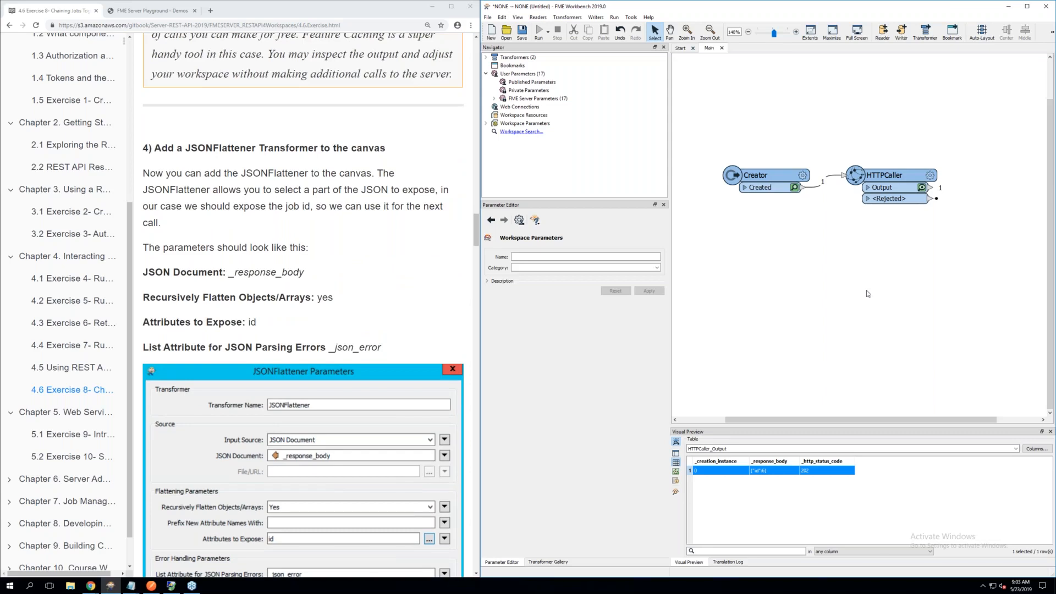
text(json)
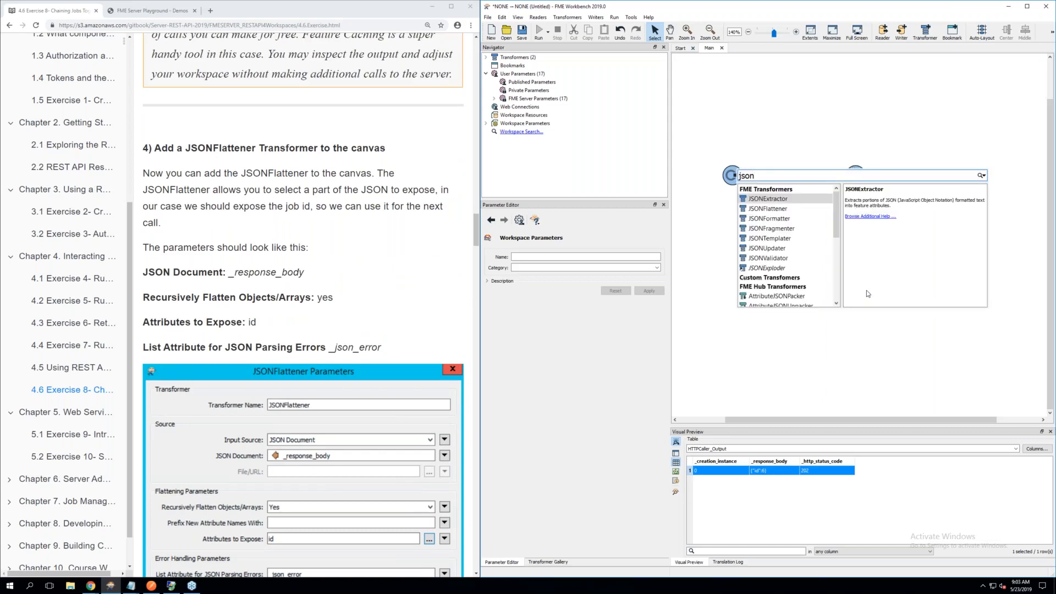
double_click(787, 212)
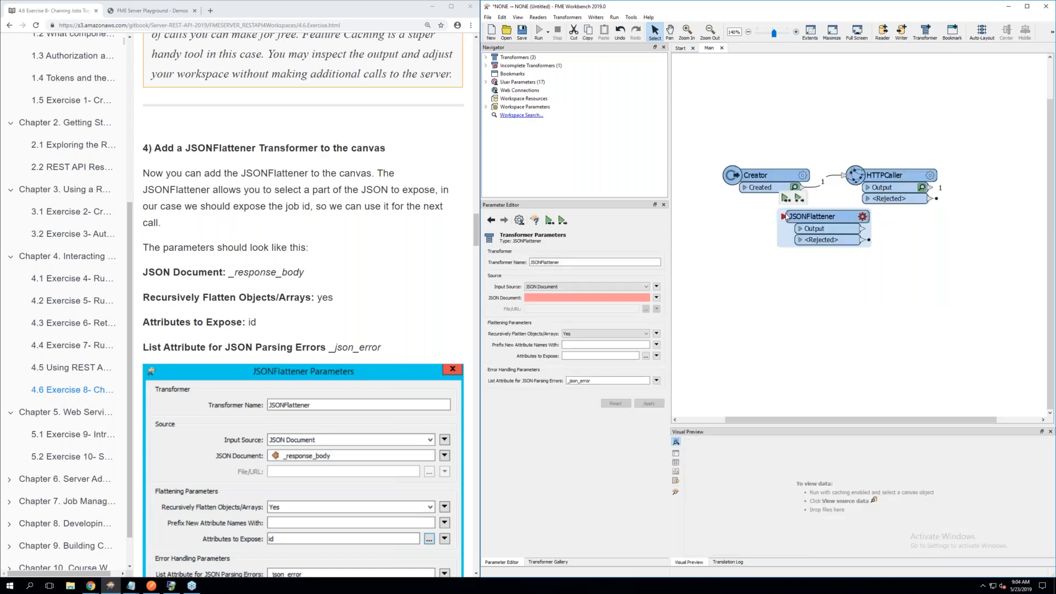
drag(787, 212, 964, 178)
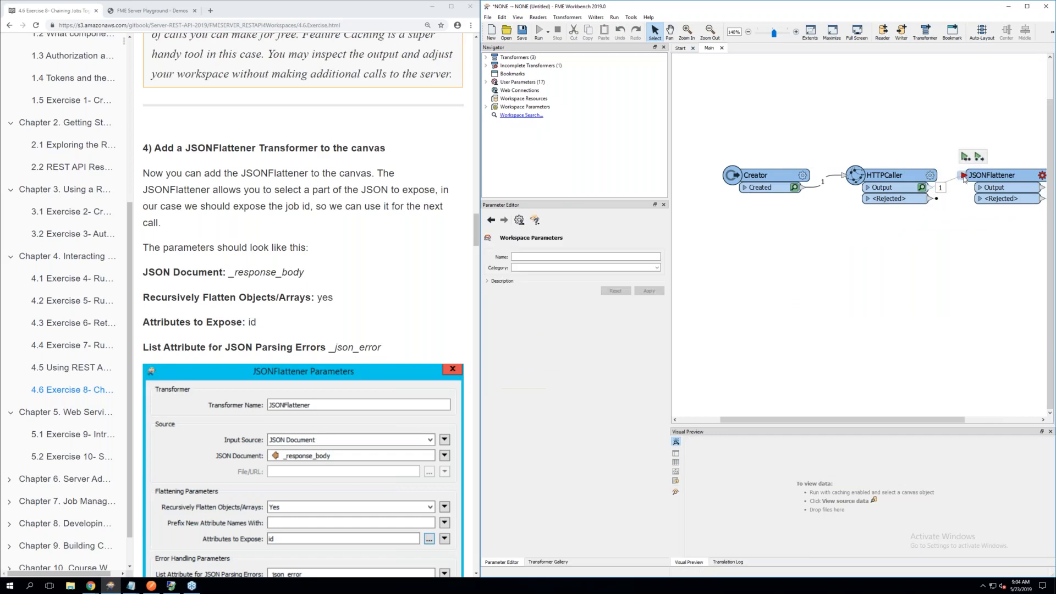
In the JSONFlattener's parameters, keep JSON Document as the Input Source and set JSON Document to the _response_body attribute
drag(873, 416, 962, 416)
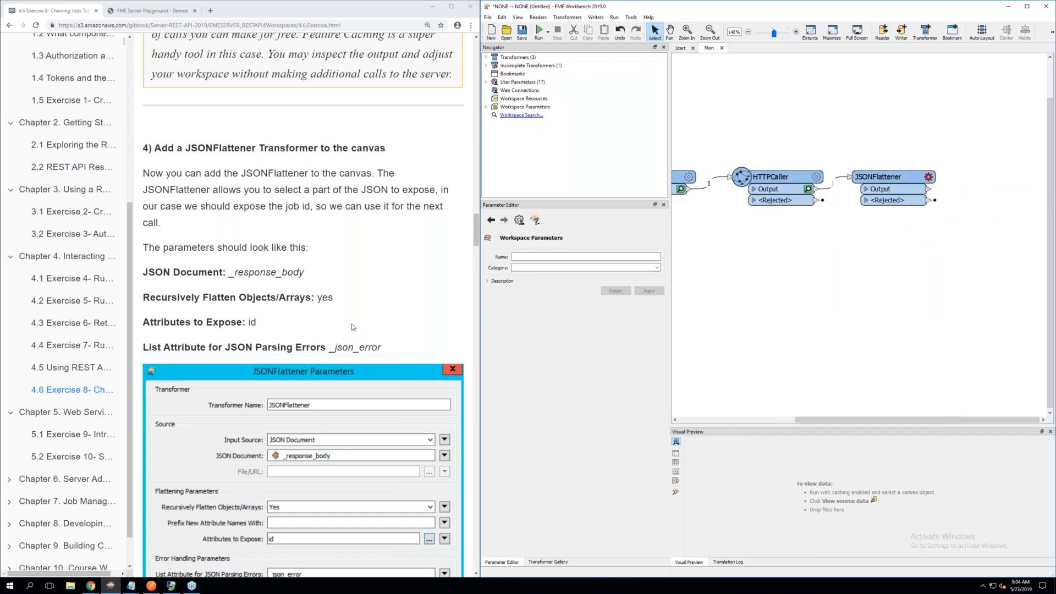
scroll(353, 326, down, 1)
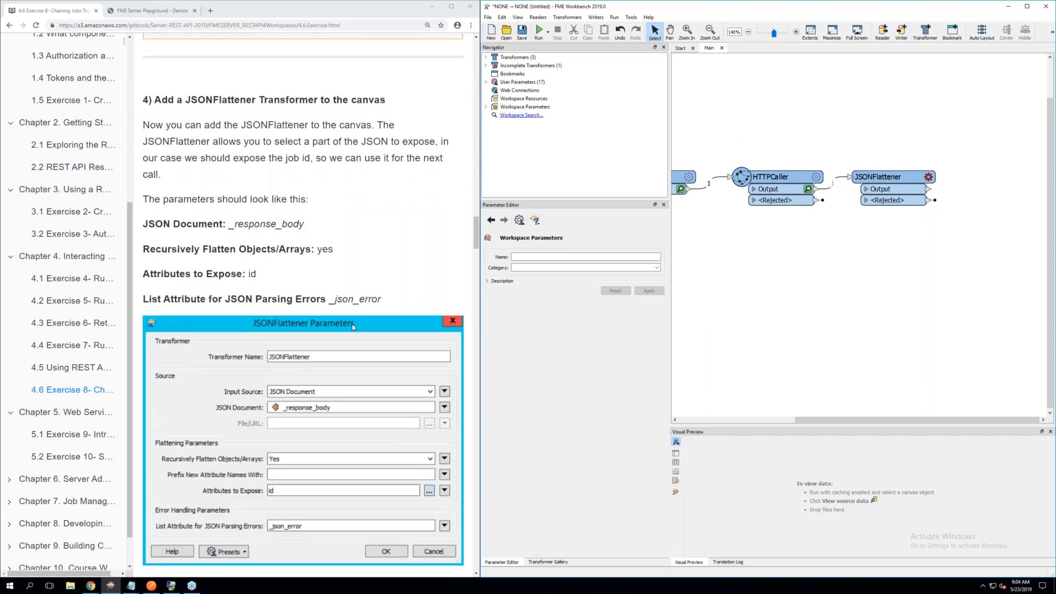
click(930, 178)
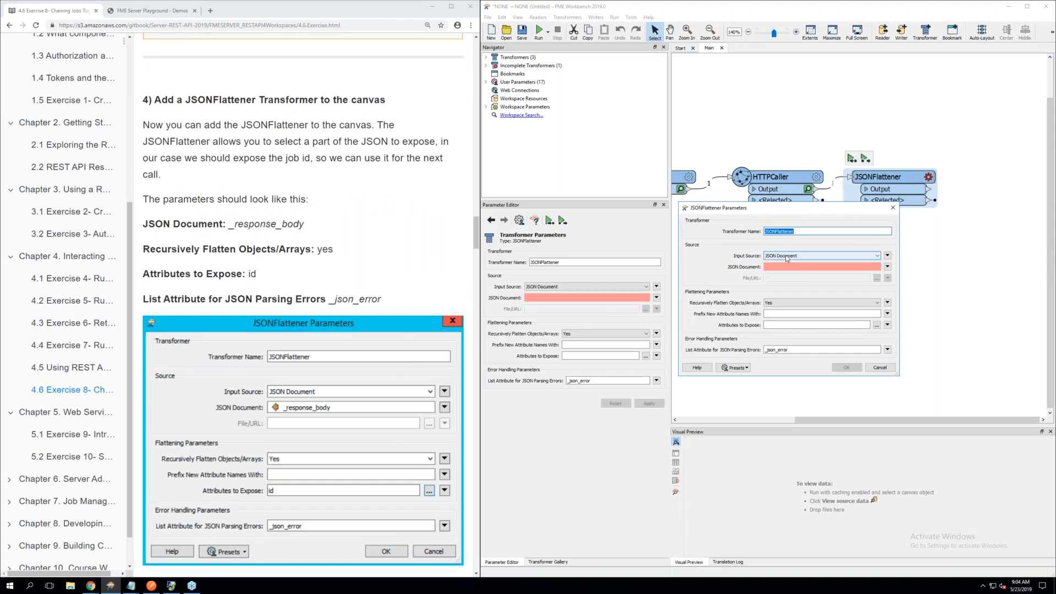
click(792, 258)
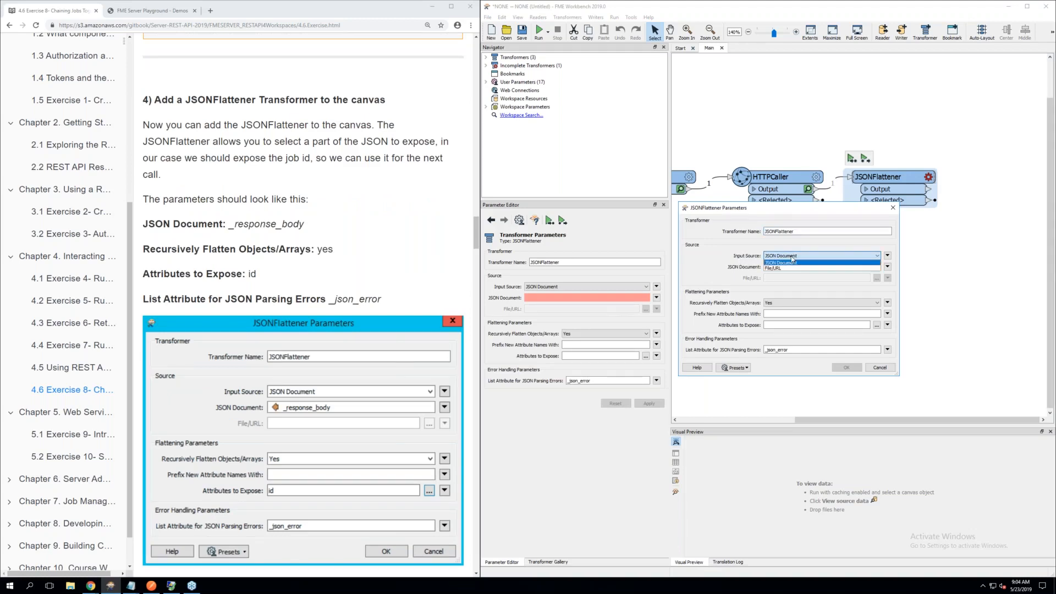
click(724, 260)
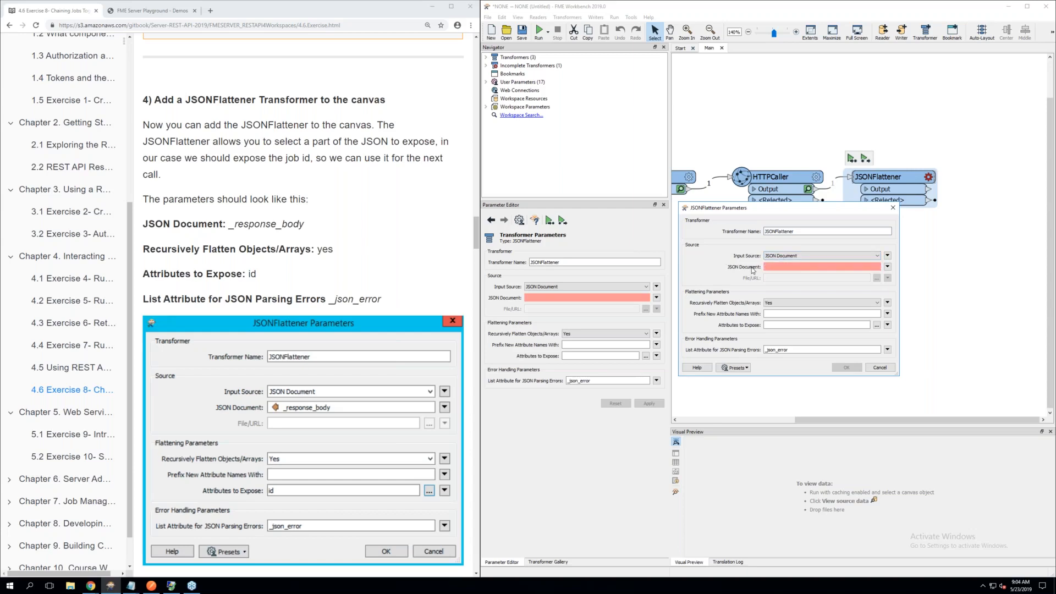
click(887, 267)
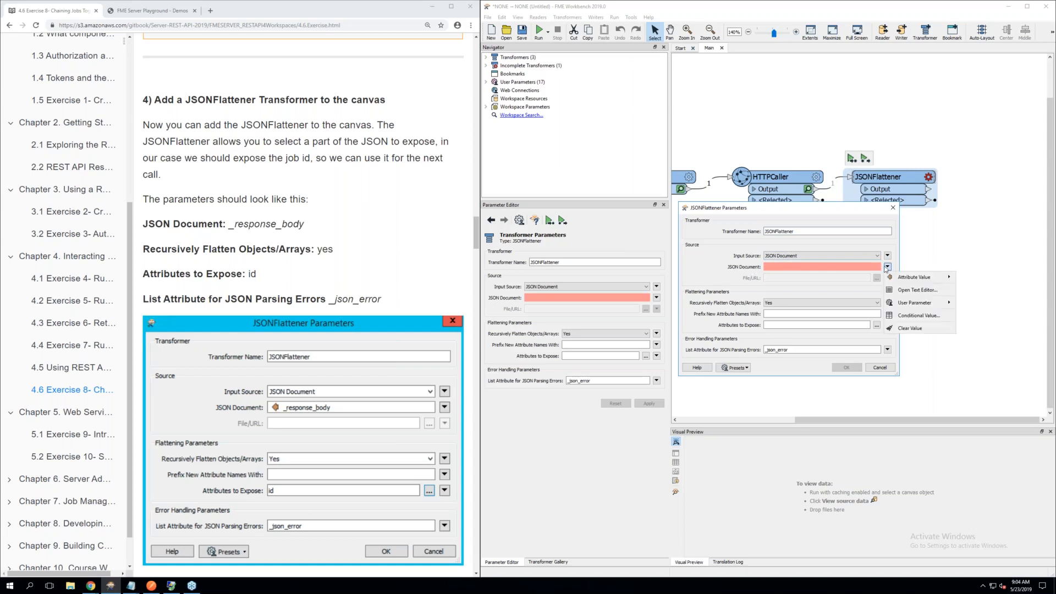
mouse_move(924, 277)
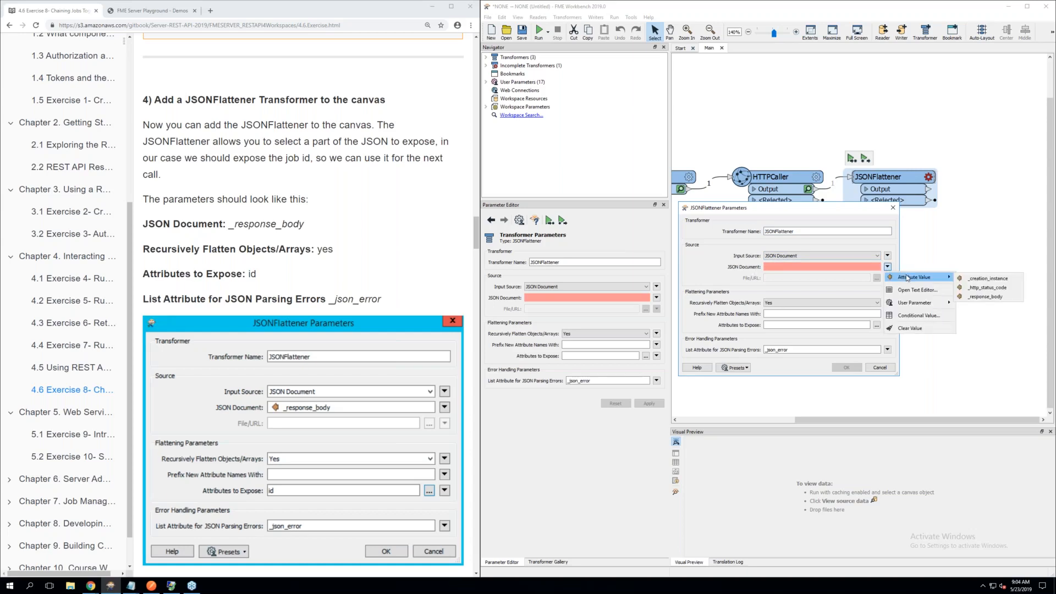
click(986, 297)
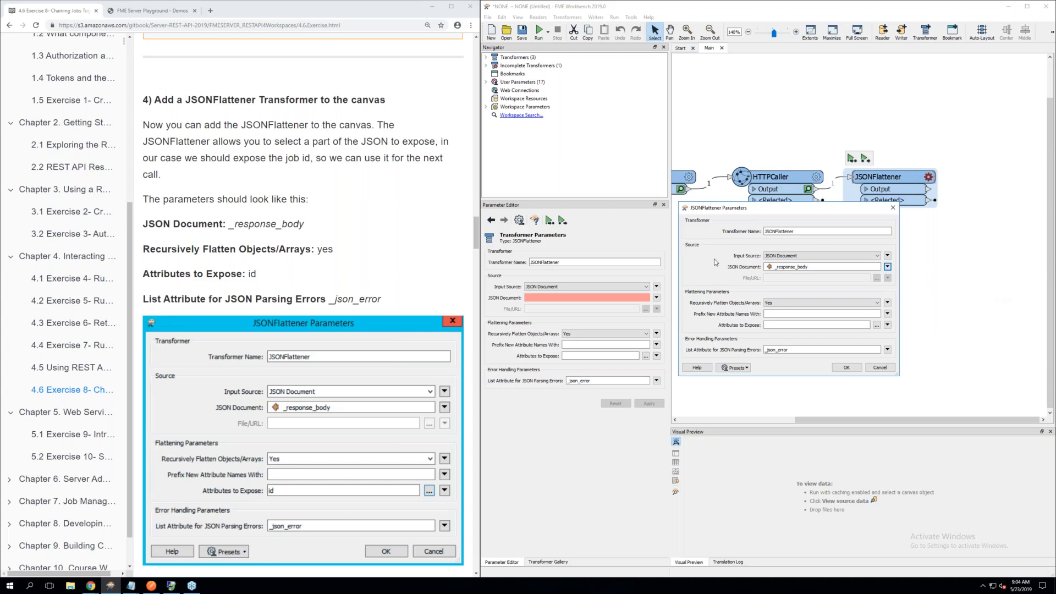
Check the JSONFlattener's Input Source options without changing them, and enter id as the attribute to expose
click(786, 256)
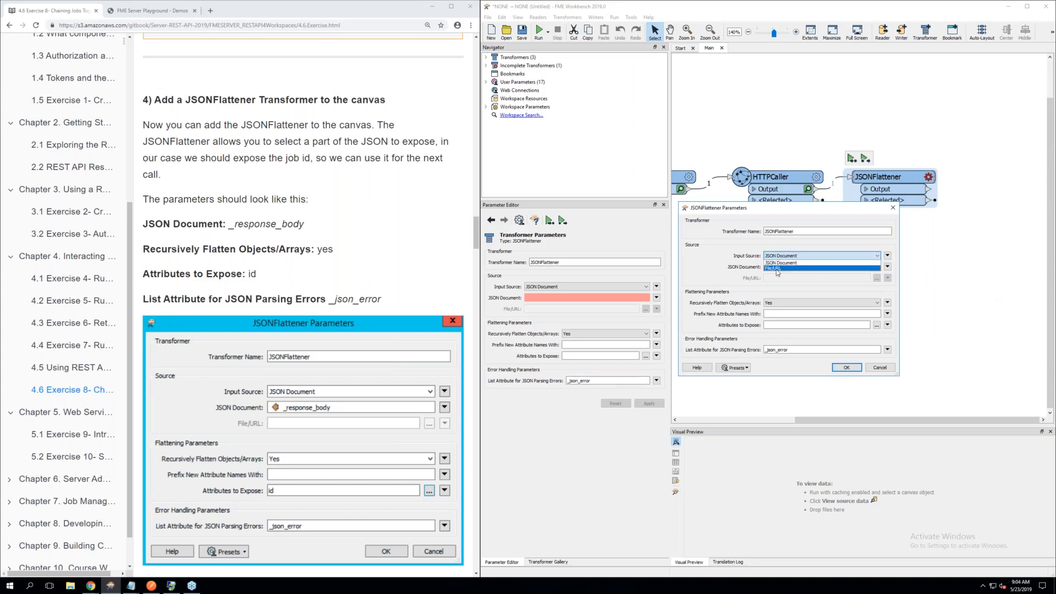
click(730, 266)
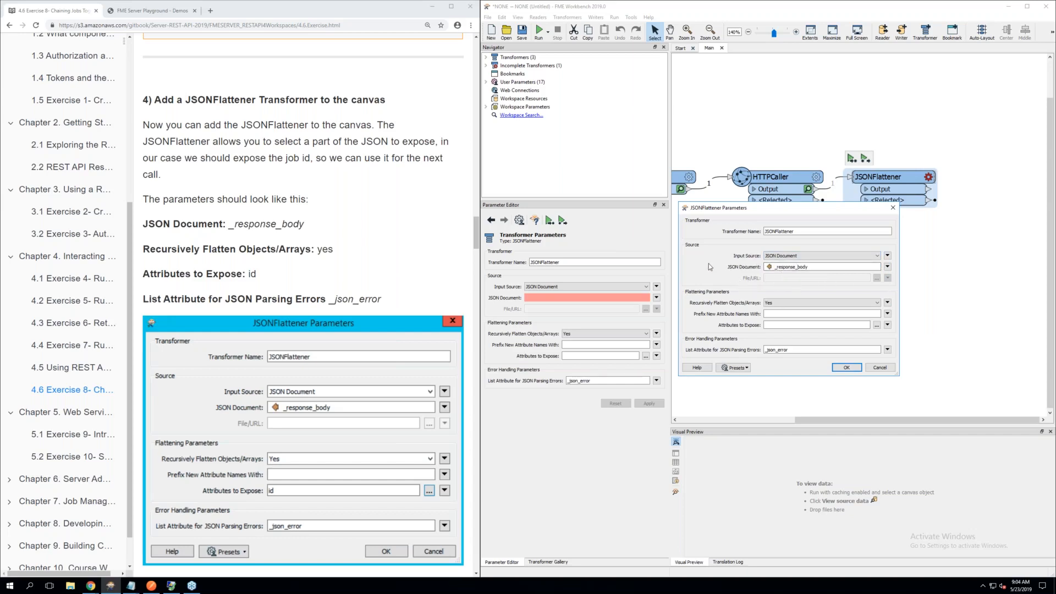
scroll(383, 225, down, 1)
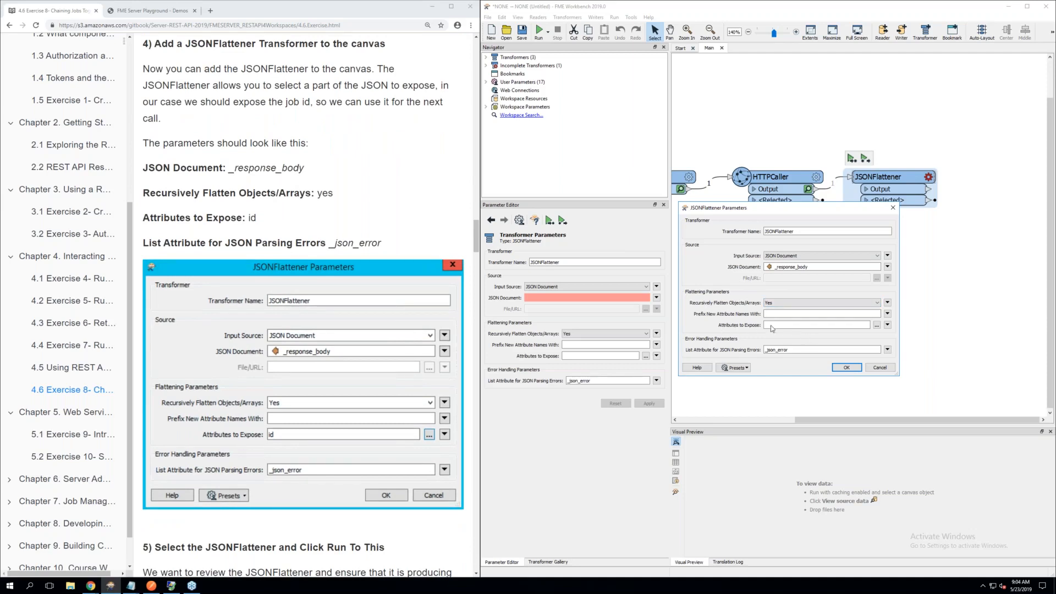
click(876, 325)
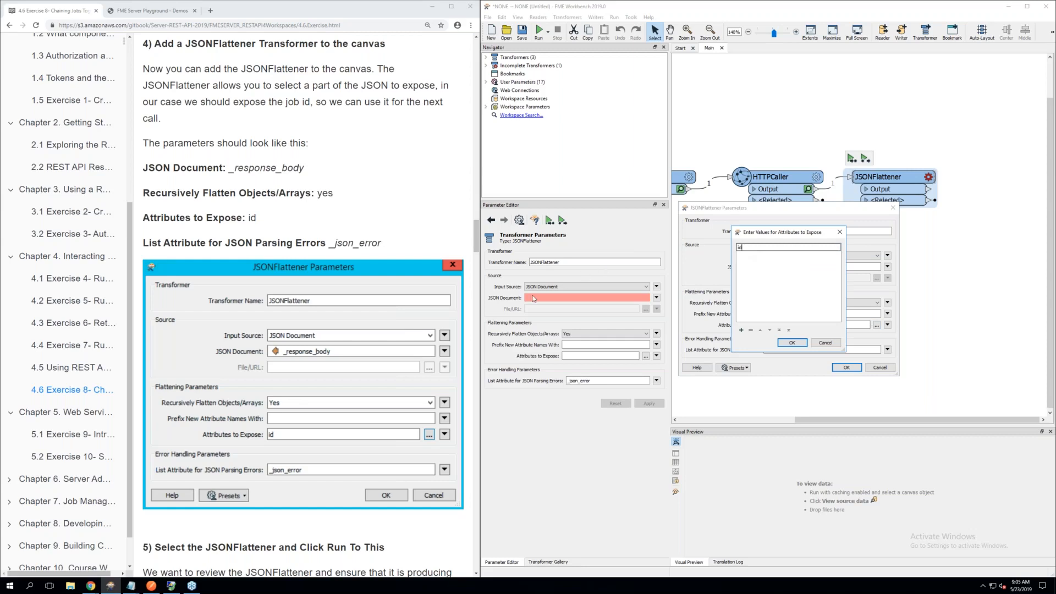
scroll(374, 331, down, 1)
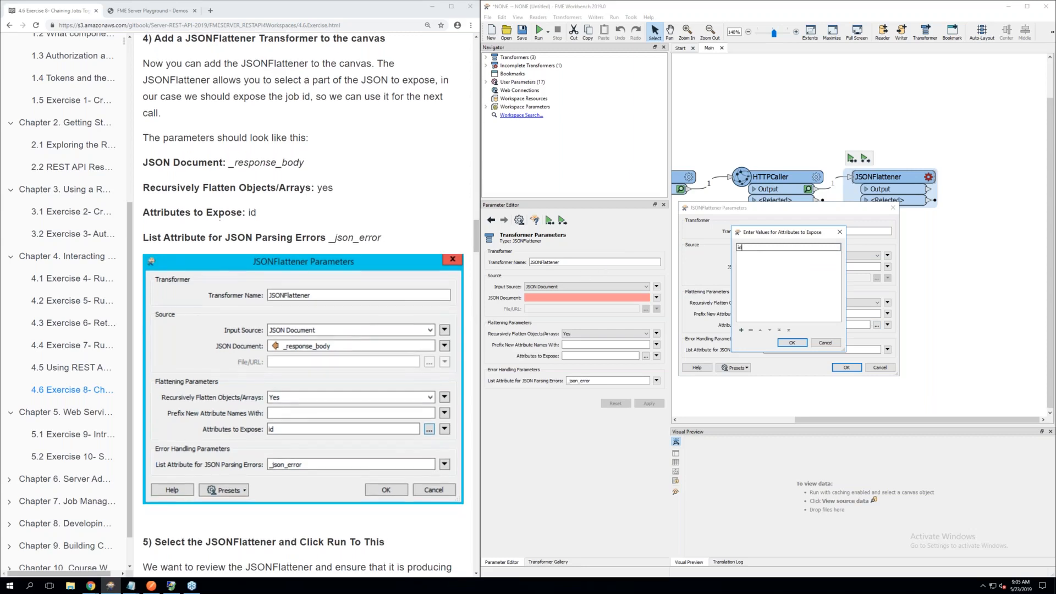
click(796, 344)
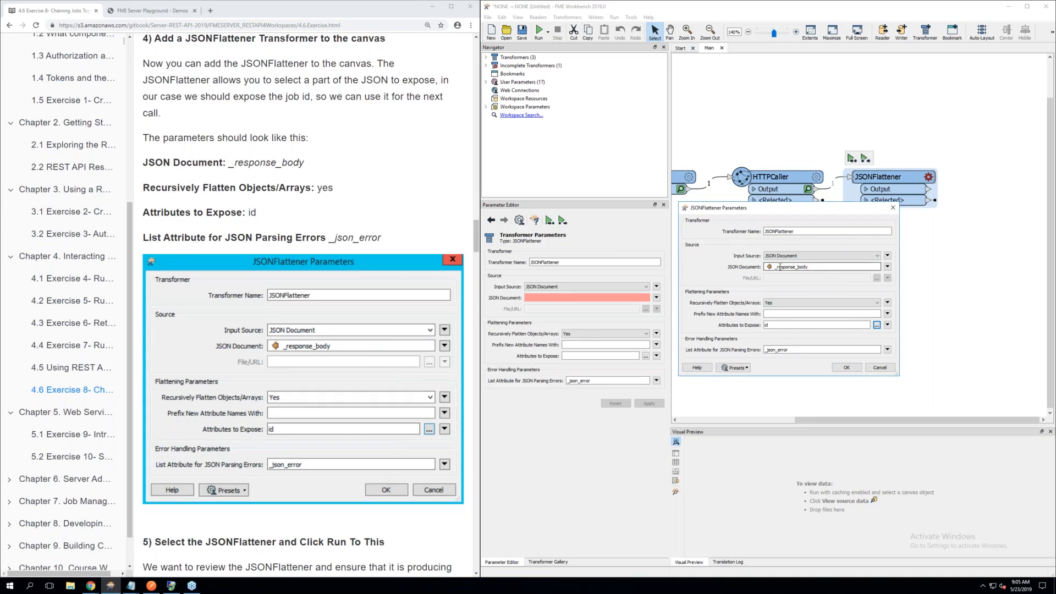
Review the attribute values available for JSON Document, keep _response_body, and accept the JSONFlattener's parameters
click(887, 267)
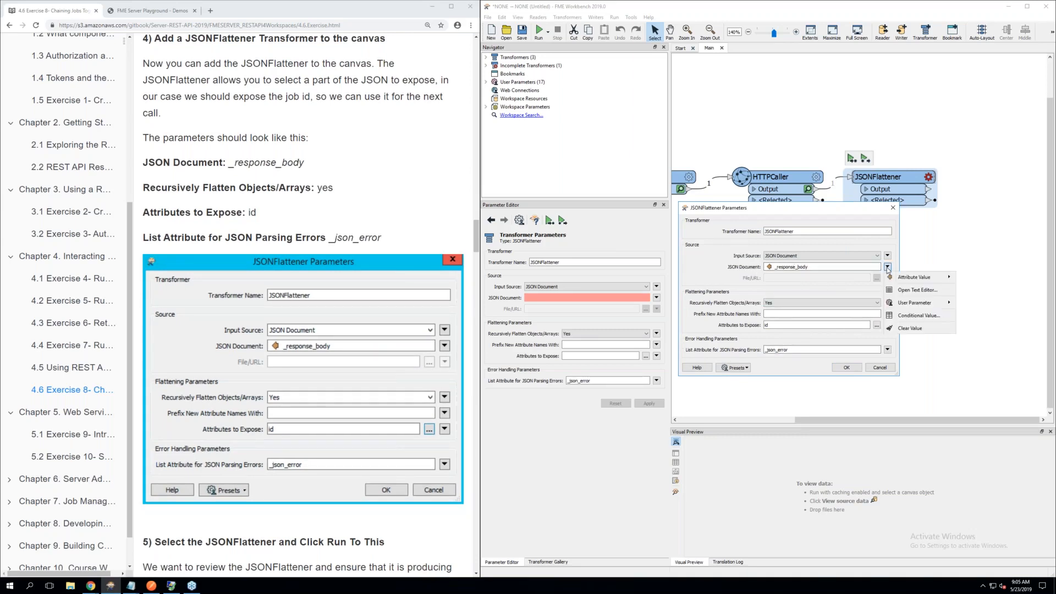
mouse_move(910, 278)
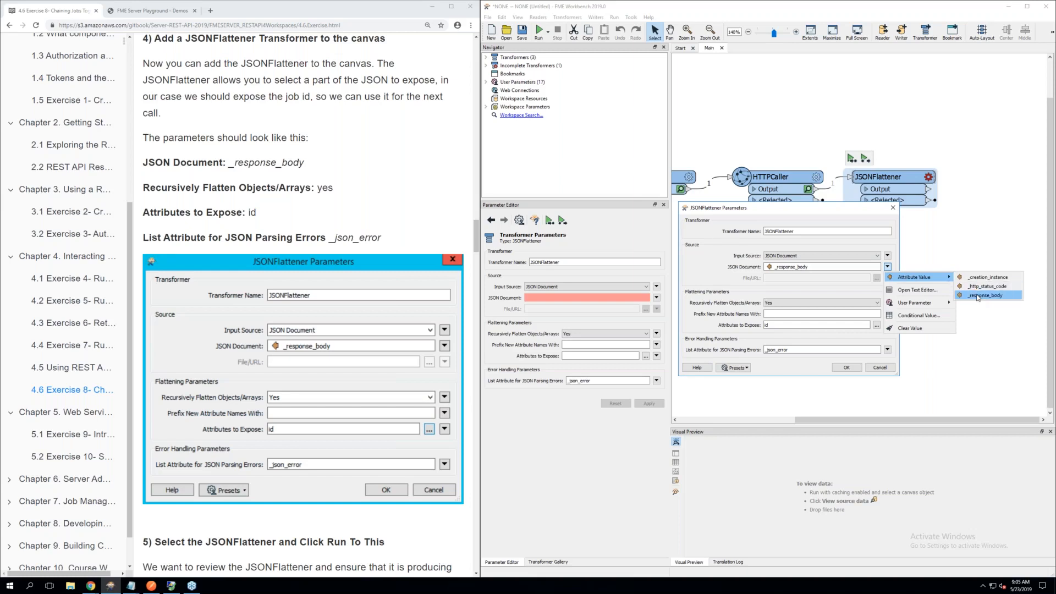
click(710, 290)
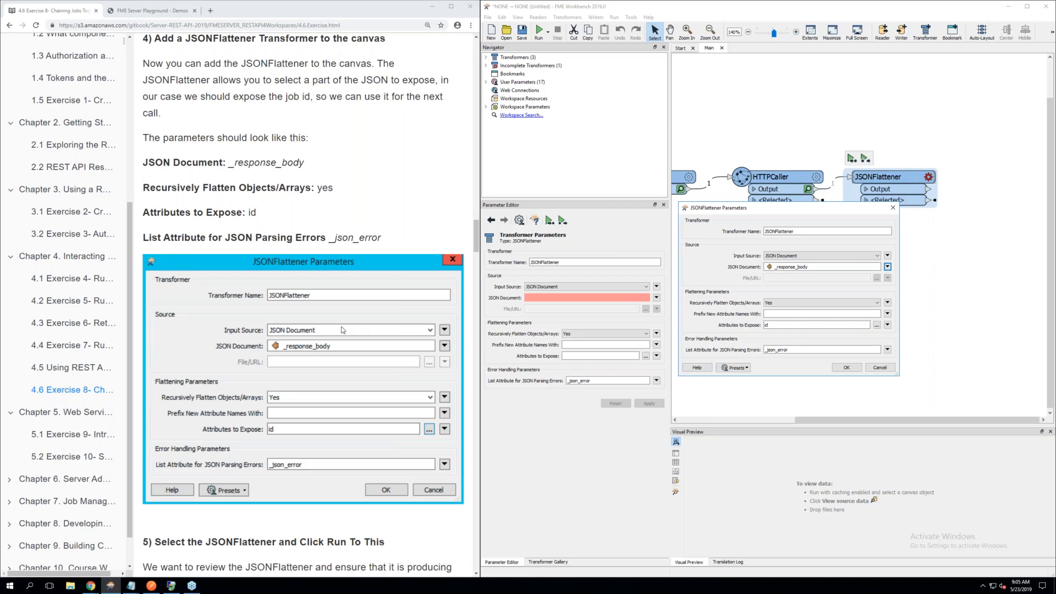
click(851, 368)
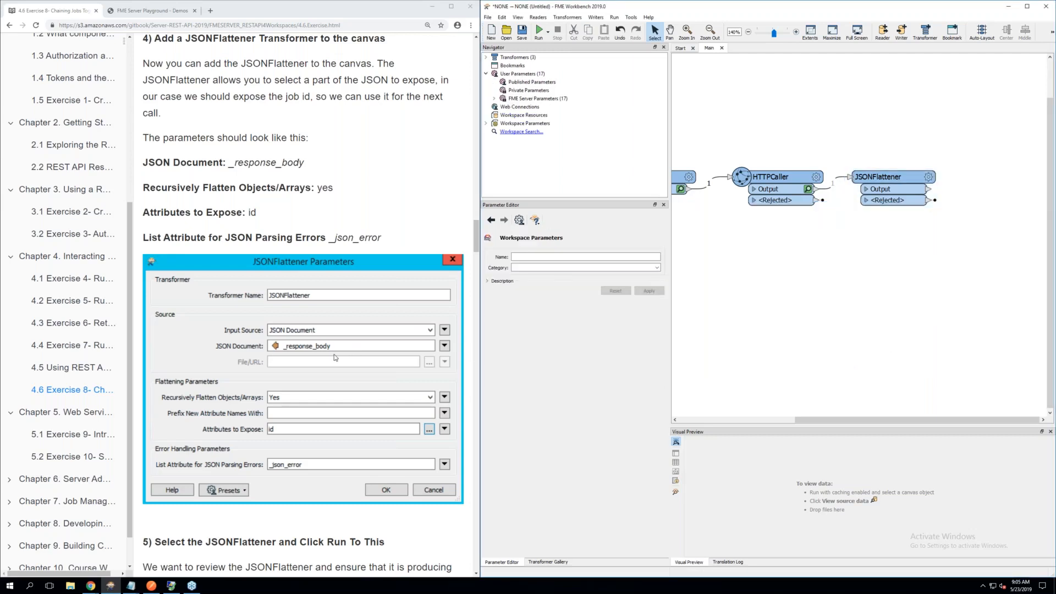
Follow exercise part 5 and run the workspace only up to the JSONFlattener with Run To This
scroll(334, 358, down, 3)
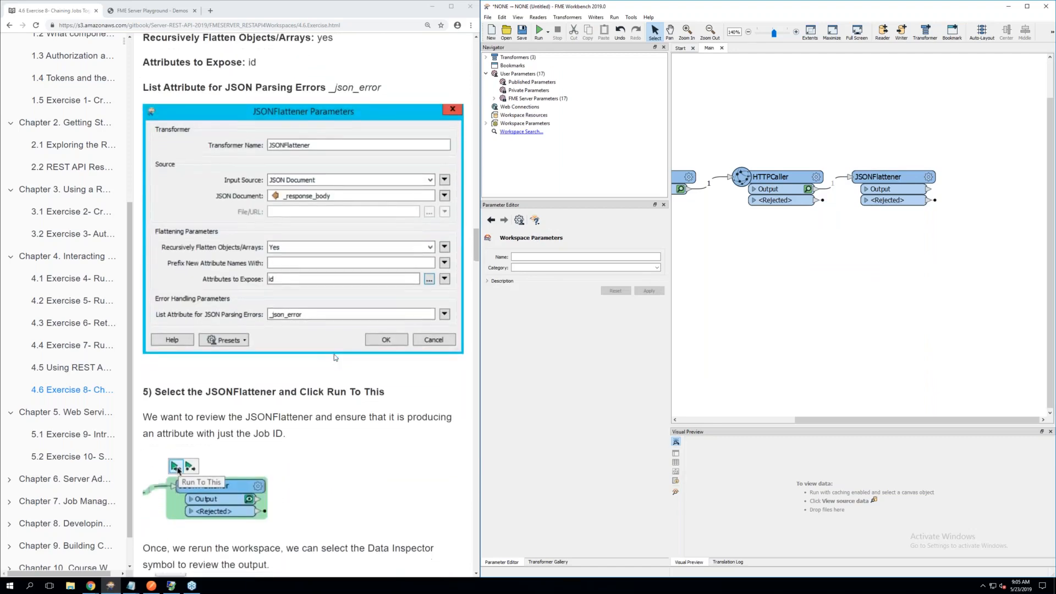
scroll(335, 357, down, 2)
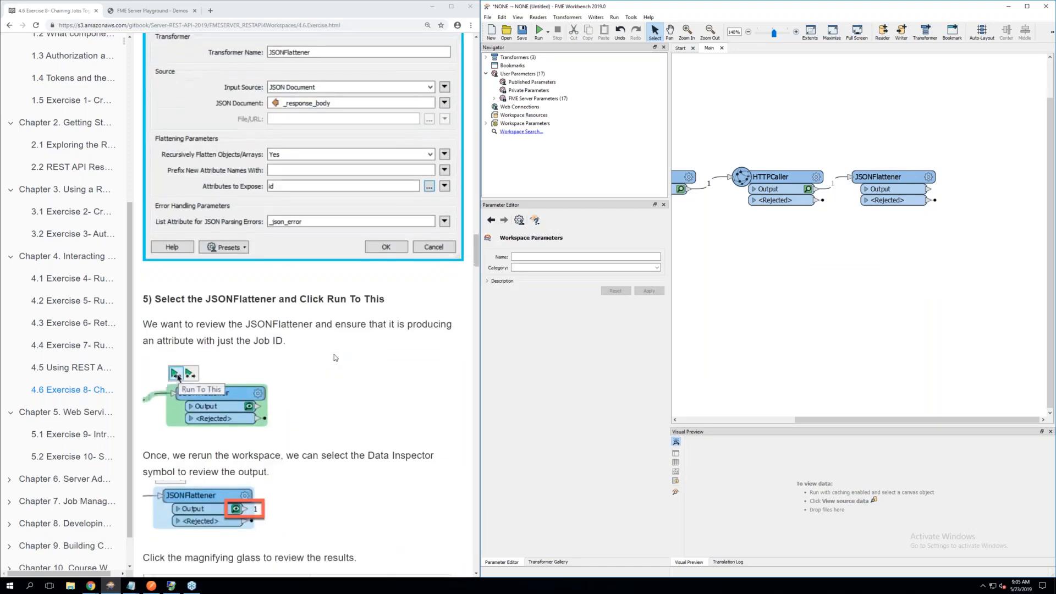
scroll(335, 357, down, 2)
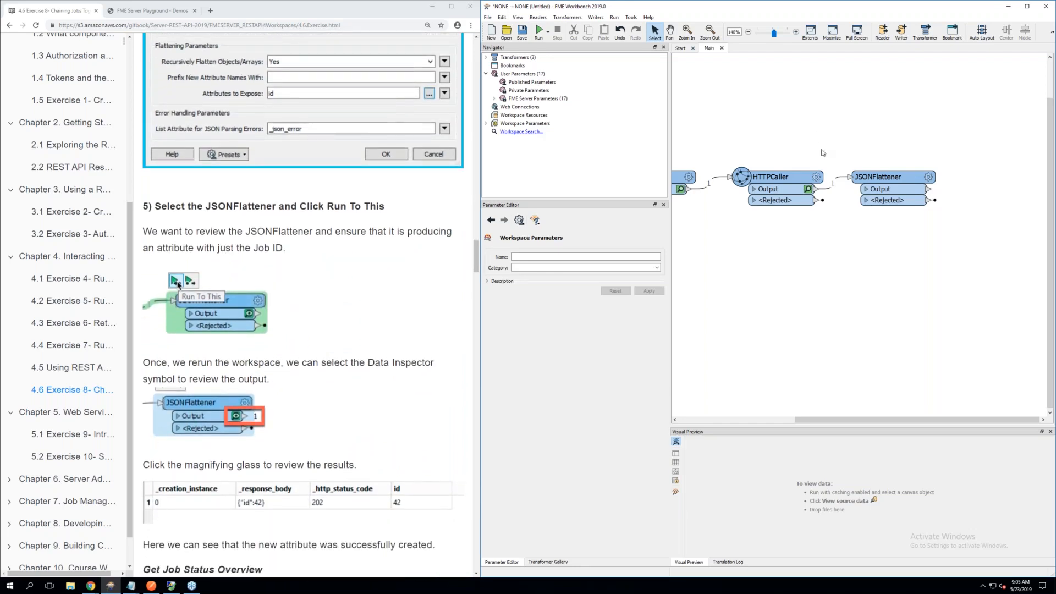
click(874, 177)
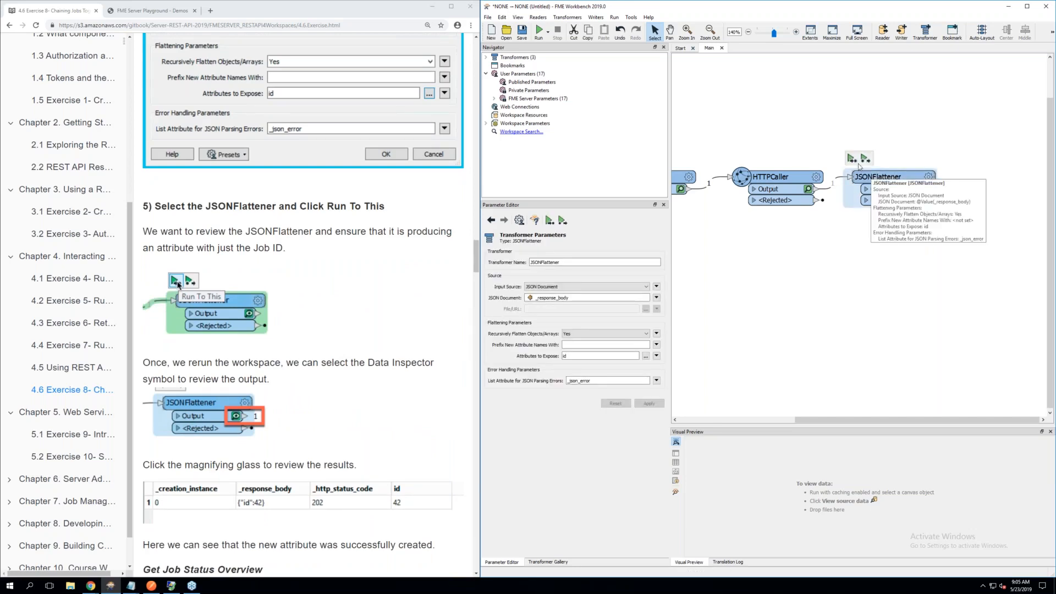
click(851, 159)
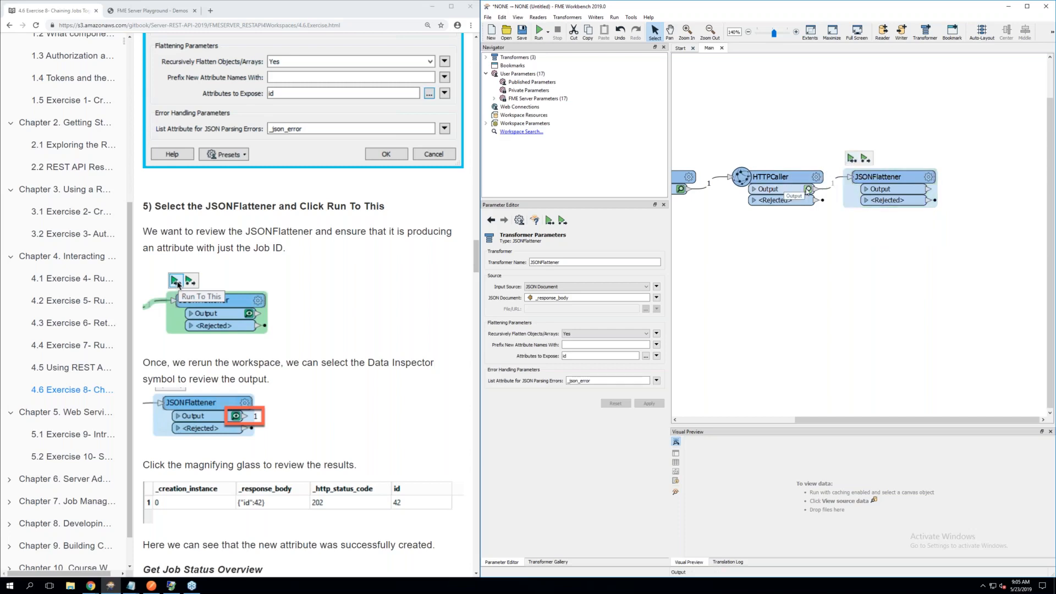
Run the workspace only up to the JSONFlattener and inspect its Output feature data for the id attribute
click(852, 160)
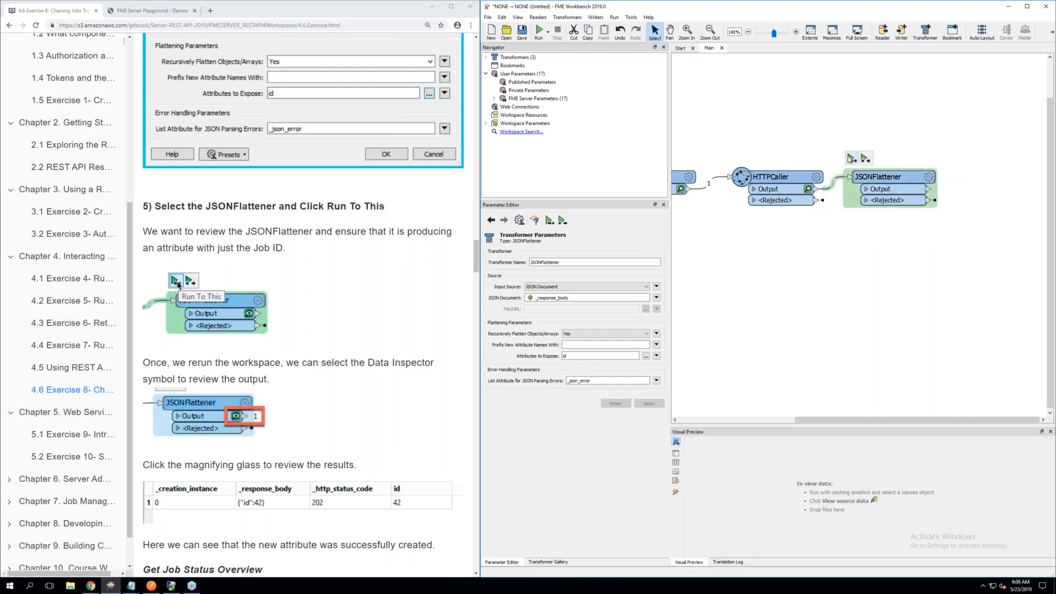
scroll(350, 244, down, 1)
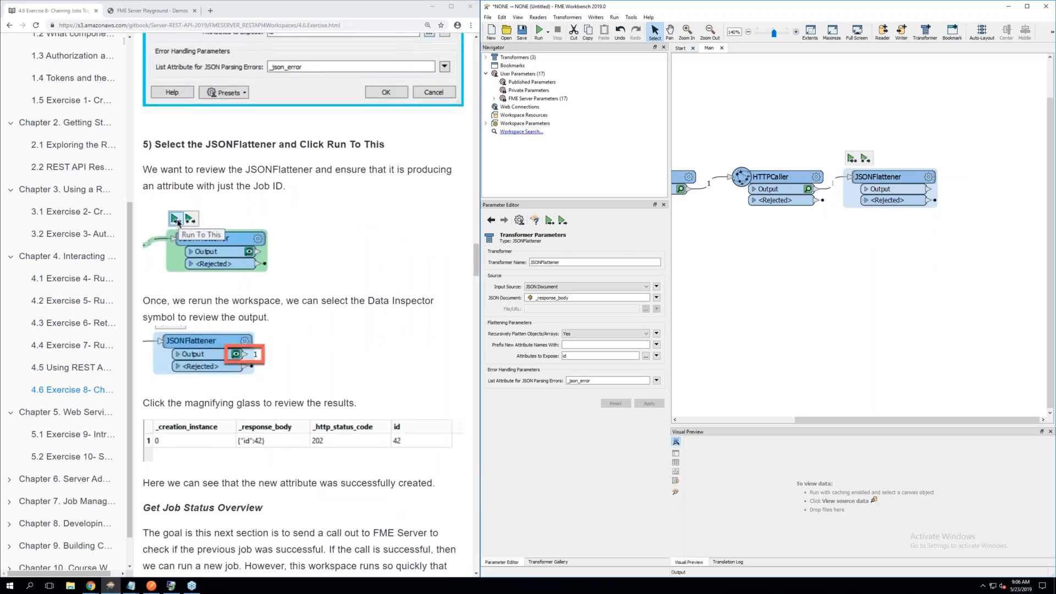
click(852, 159)
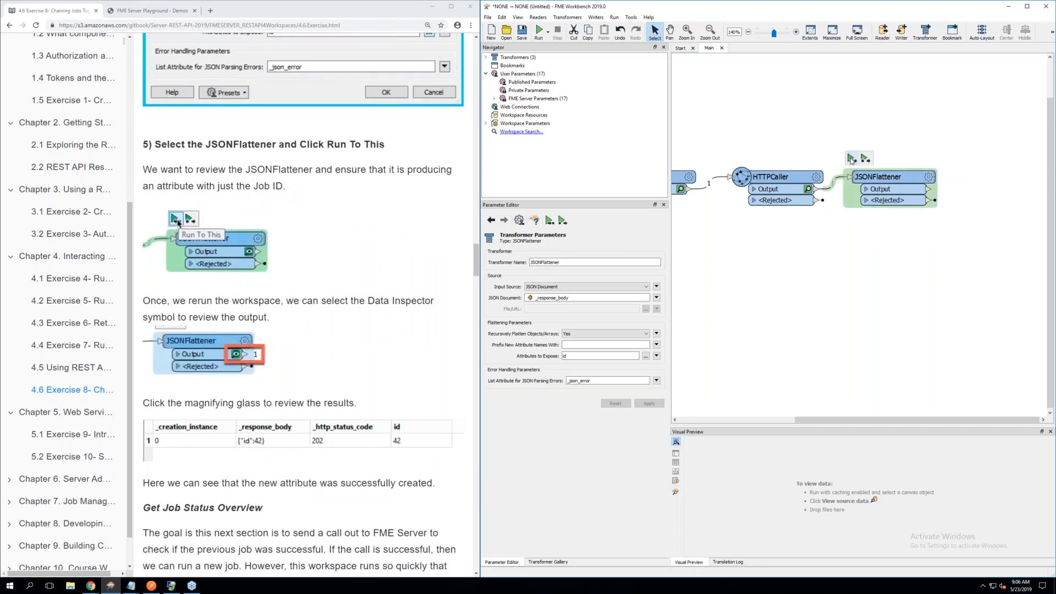
click(851, 160)
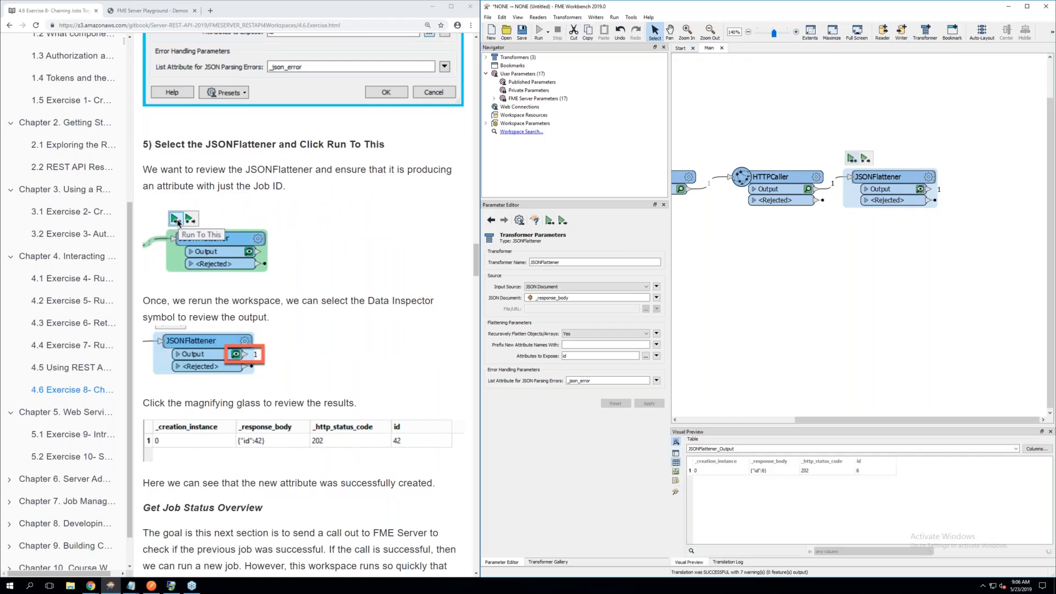
click(920, 190)
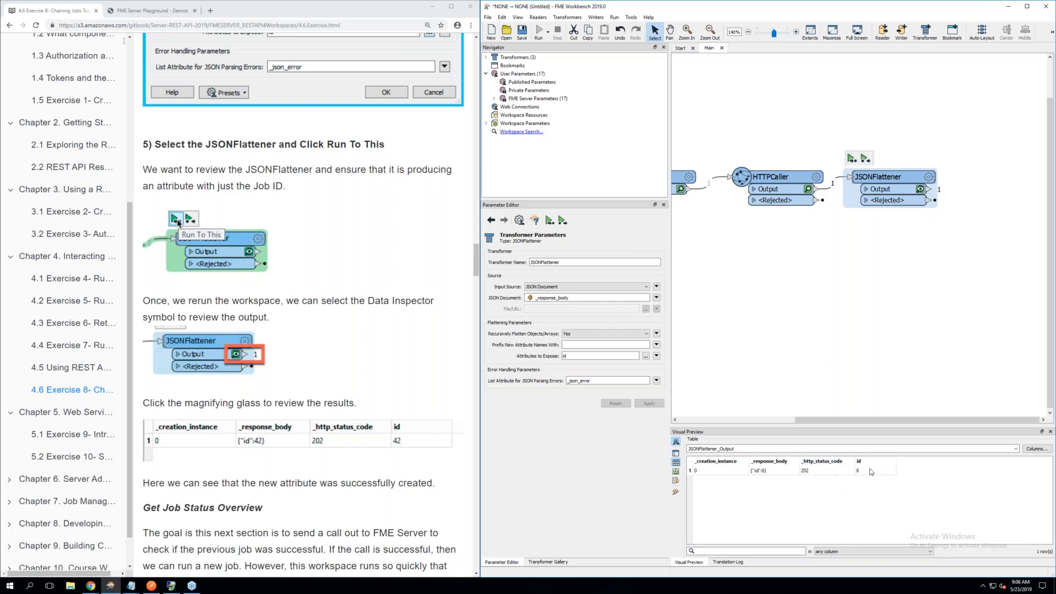
Following exercise part 6, add a second HTTPCaller after the JSONFlattener and connect it to the JSONFlattener's Output port
scroll(370, 465, down, 2)
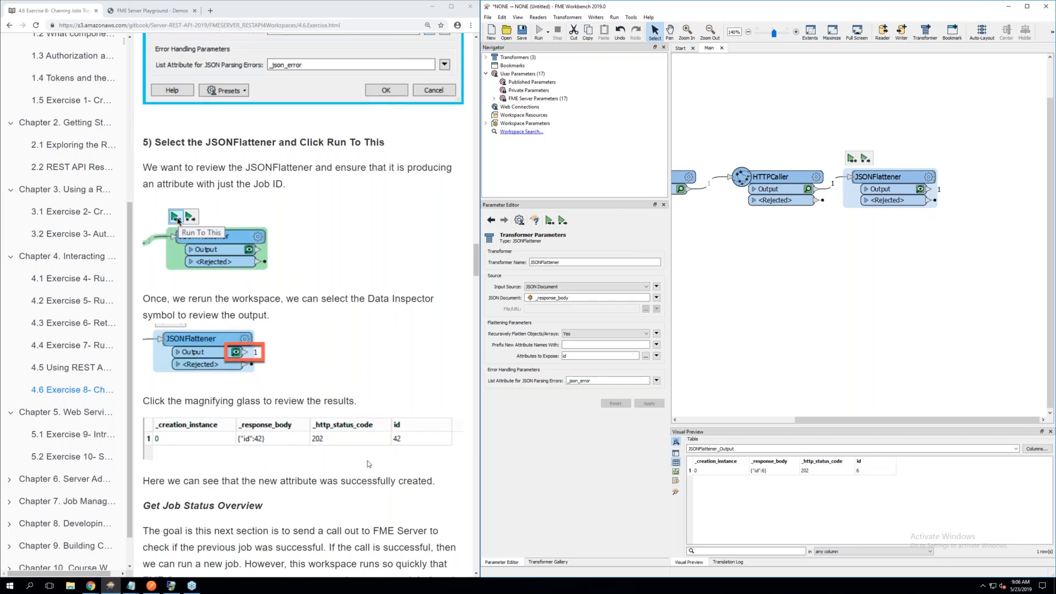
scroll(368, 463, down, 1)
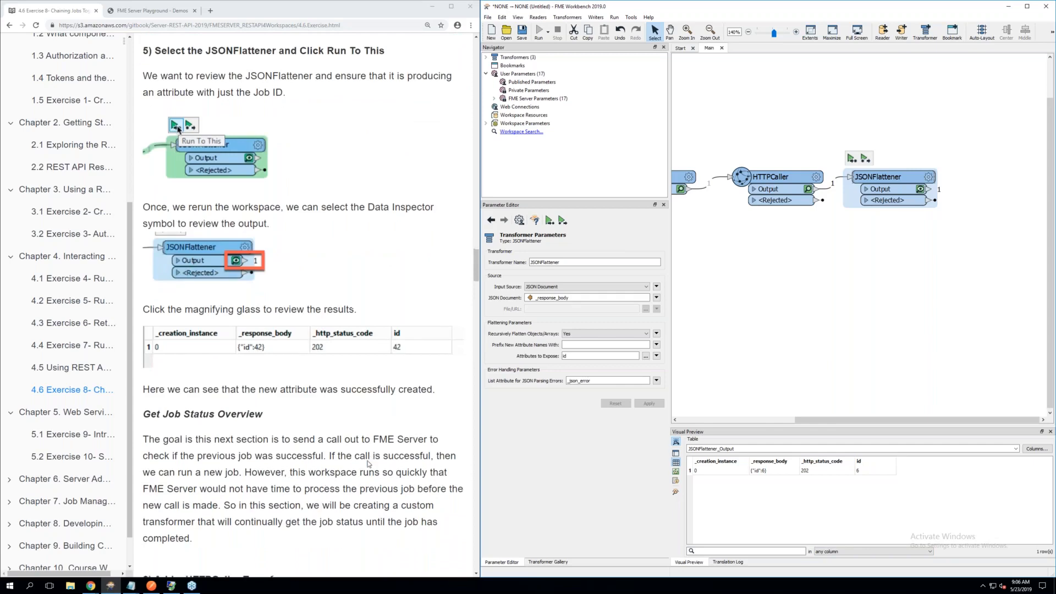
scroll(369, 464, down, 4)
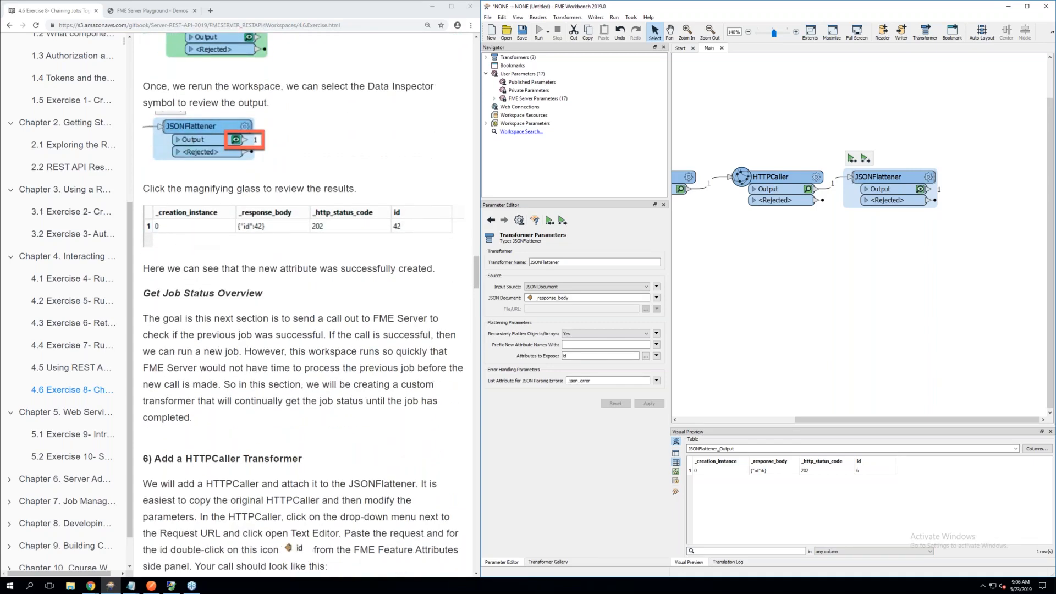
scroll(369, 464, down, 4)
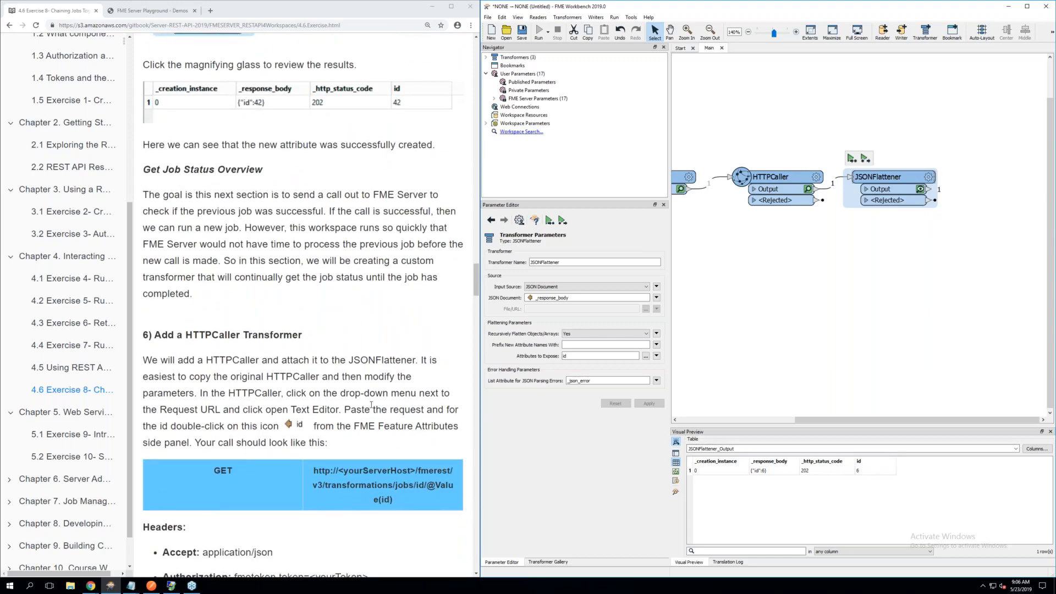
scroll(365, 407, down, 2)
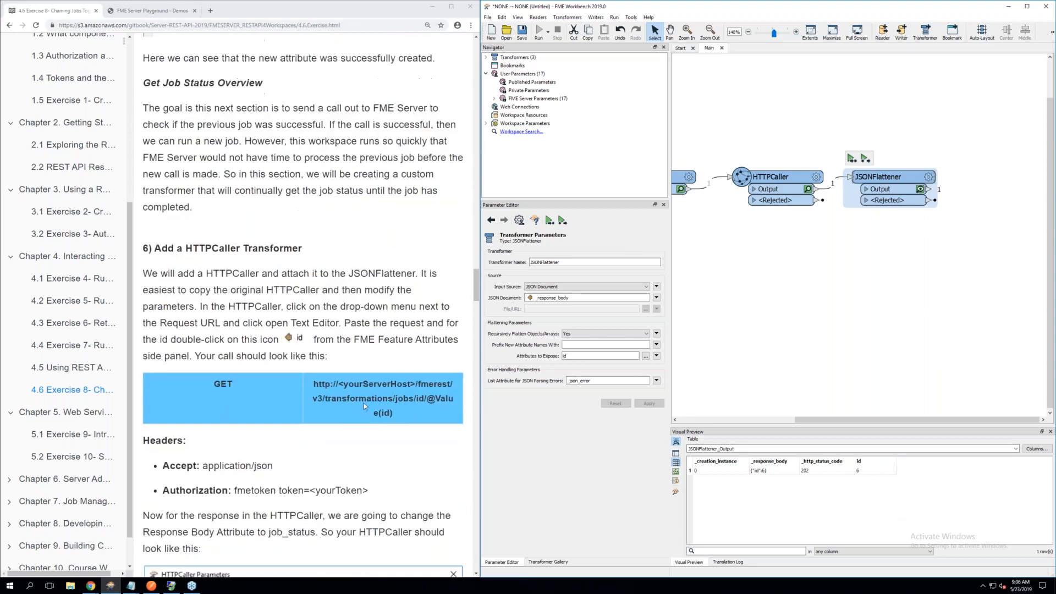
click(850, 301)
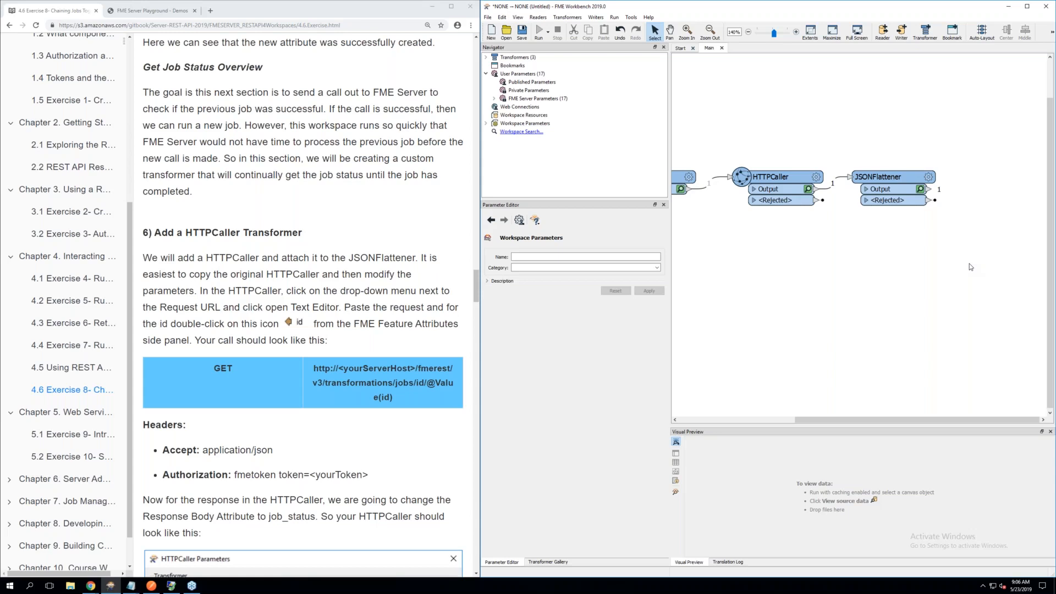
text(htt)
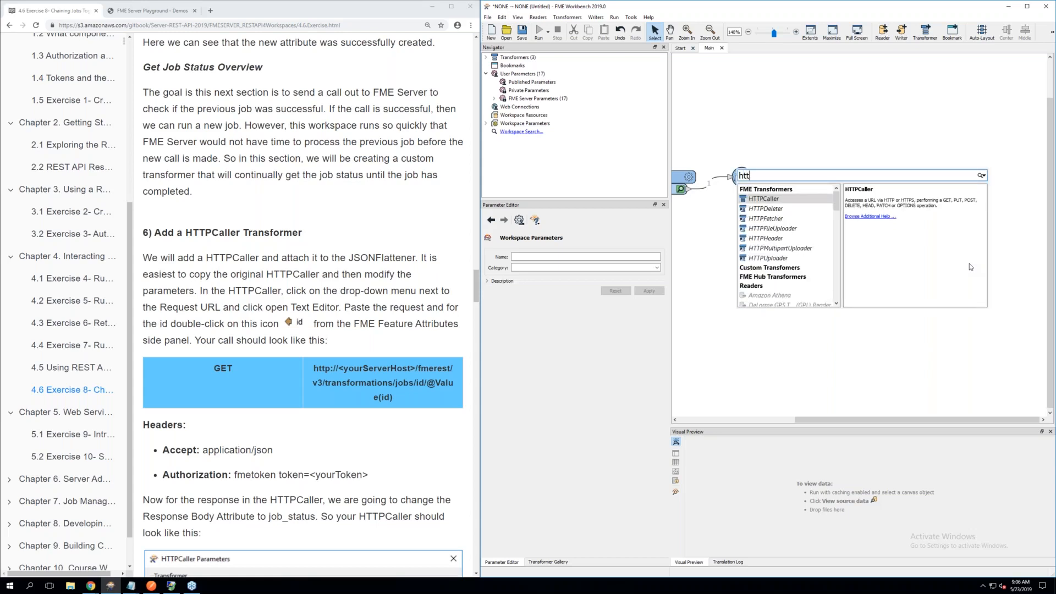
double_click(789, 204)
drag(789, 203, 993, 179)
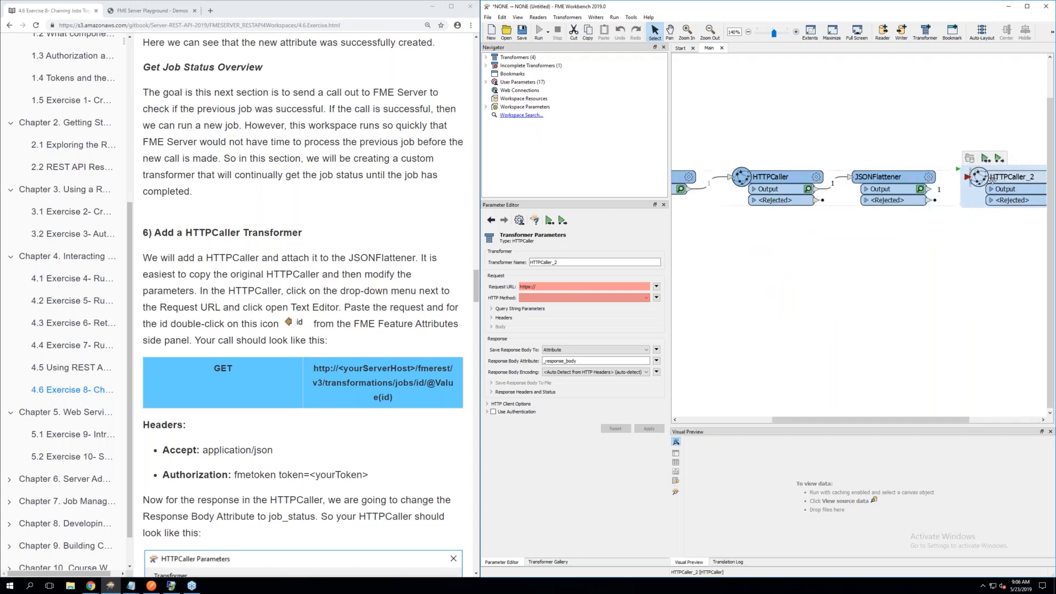
drag(930, 189, 968, 177)
drag(874, 417, 962, 410)
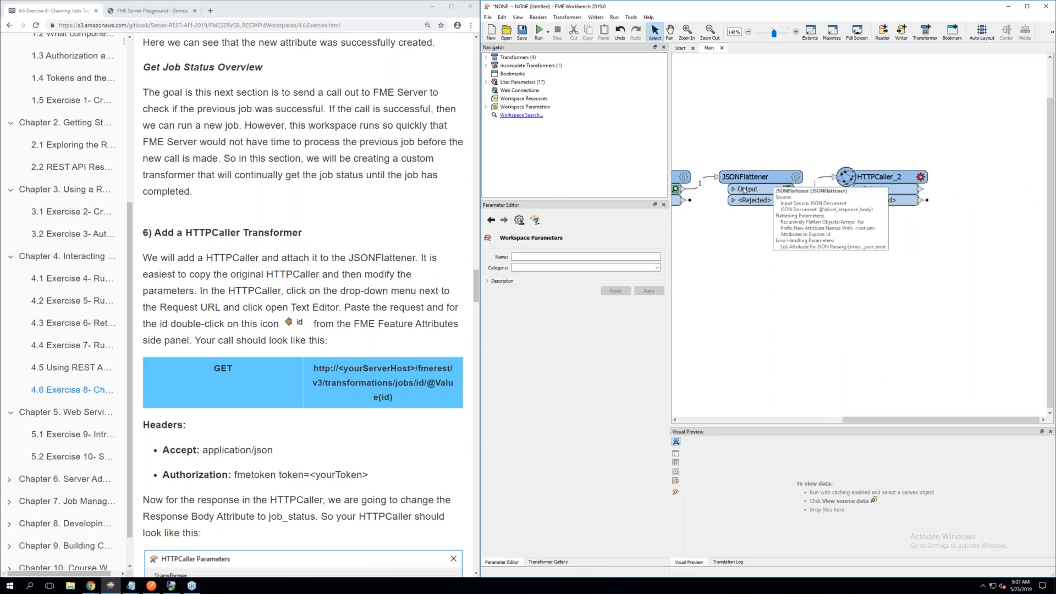
Open the parameters of HTTPCaller_2 and set its HTTP Method to GET
mouse_move(921, 179)
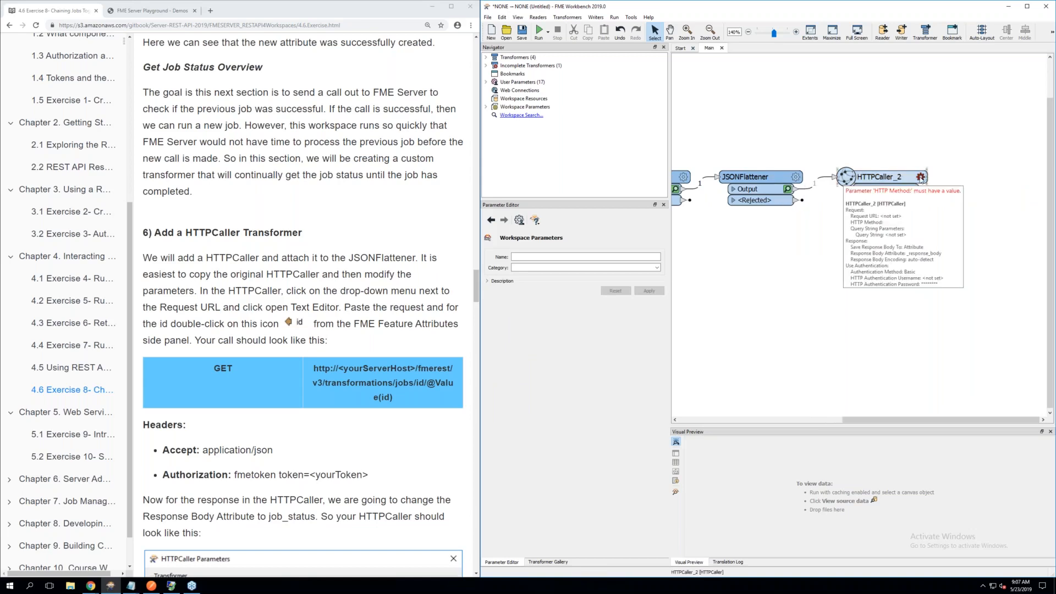
click(921, 178)
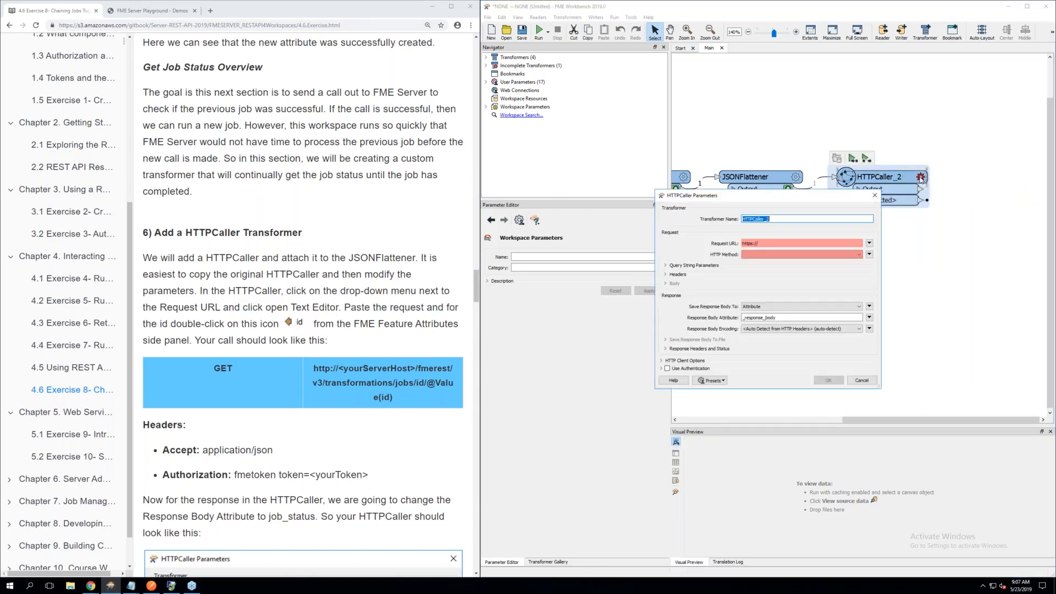
click(762, 242)
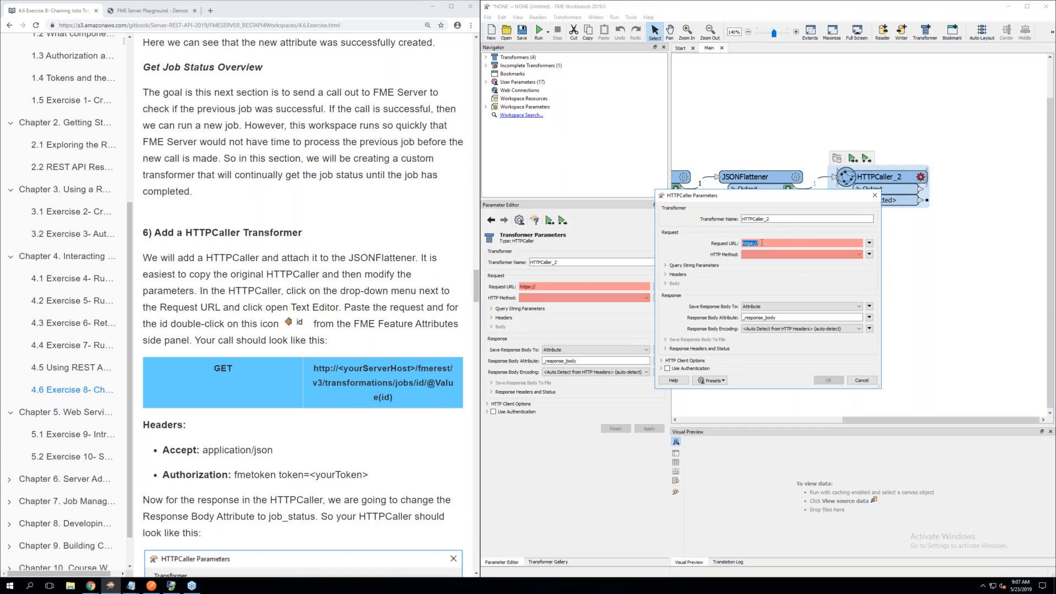
click(761, 255)
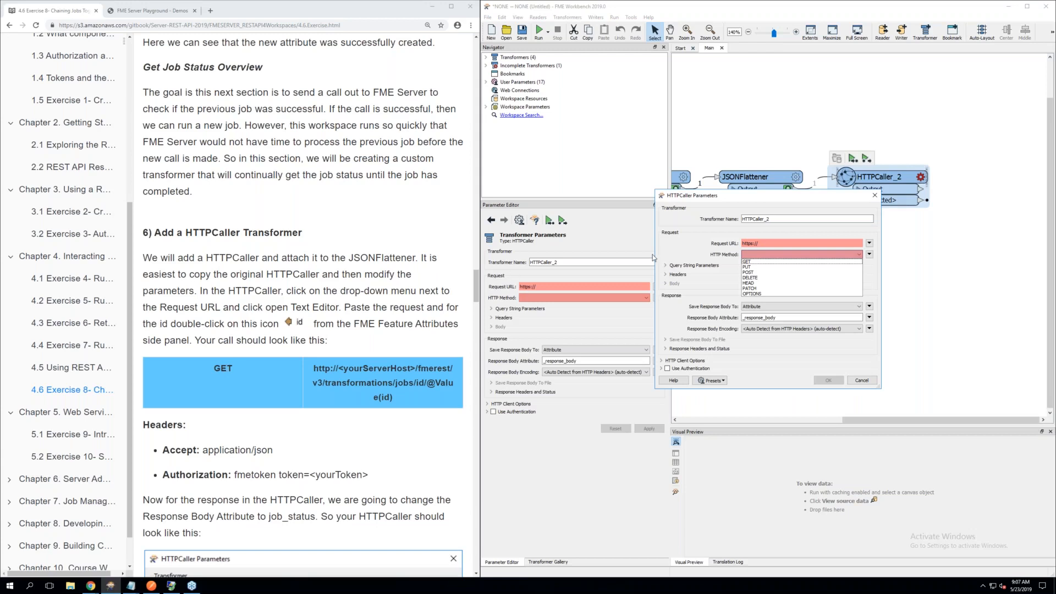
click(753, 263)
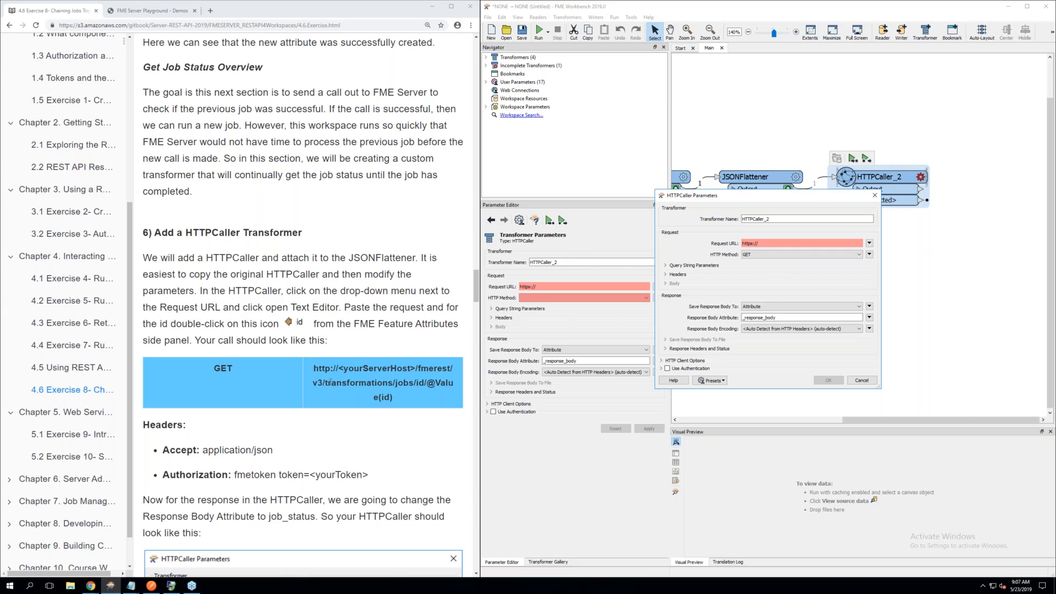
click(393, 395)
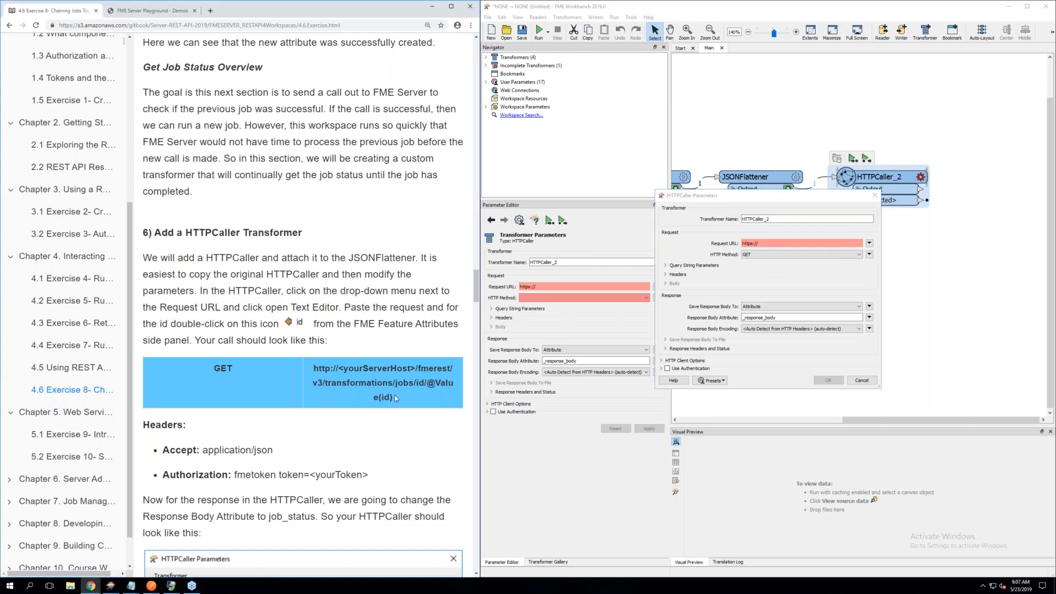
drag(395, 395, 310, 371)
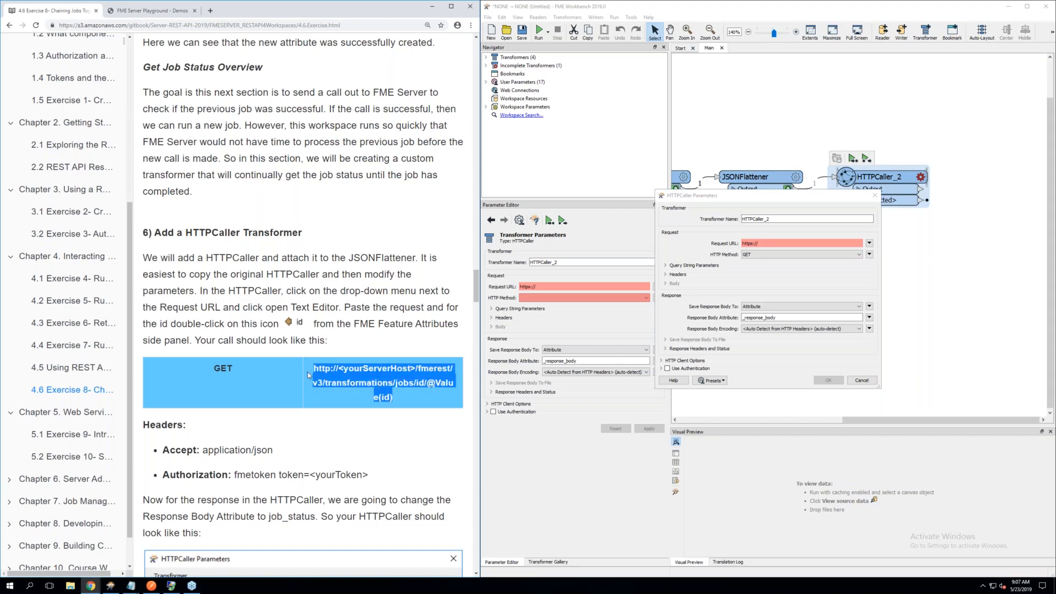
right_click(356, 380)
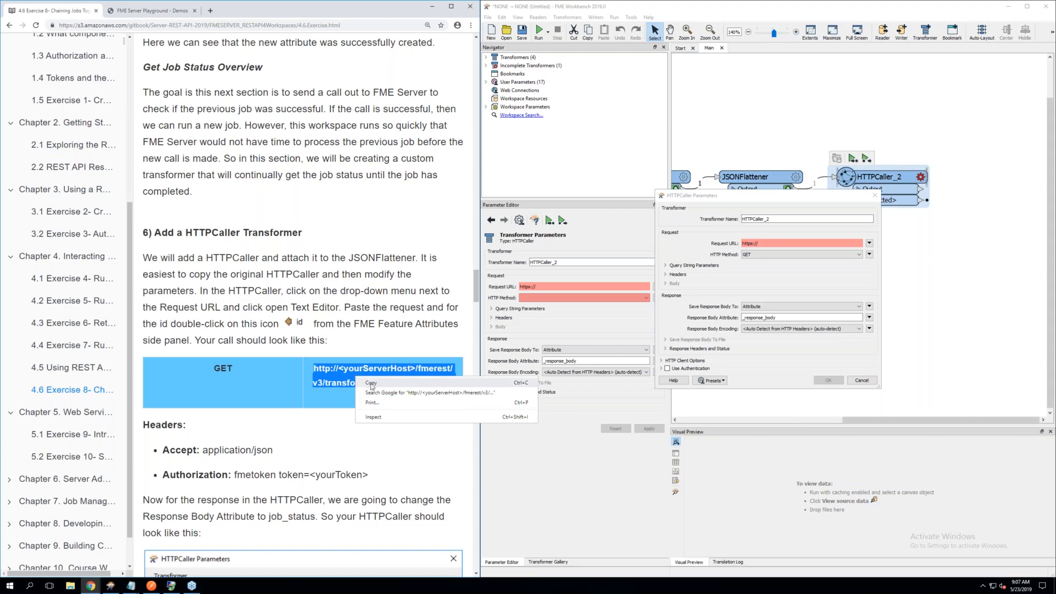
click(371, 385)
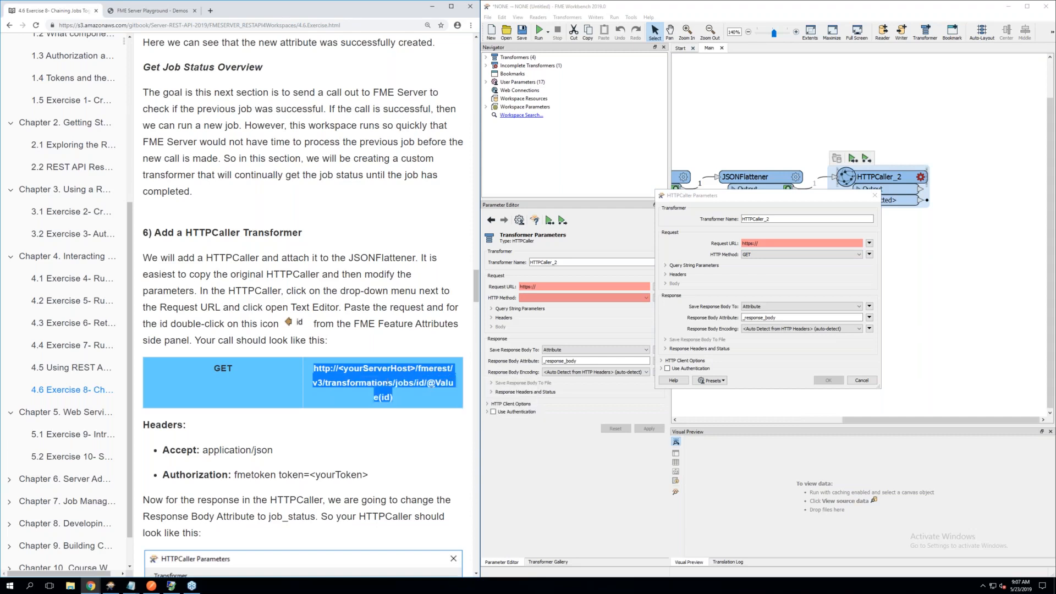
click(761, 243)
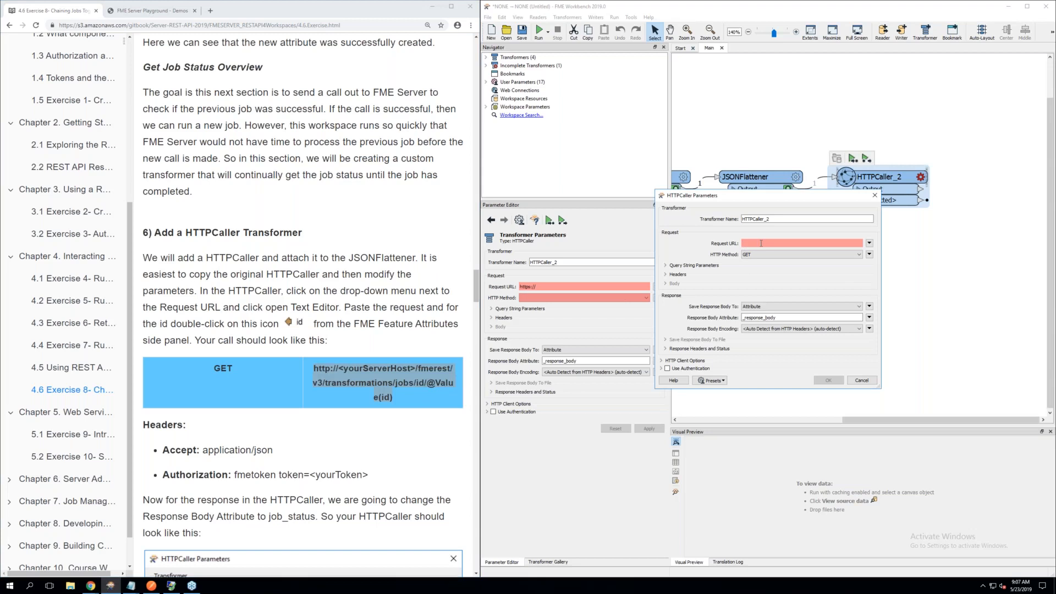
right_click(761, 243)
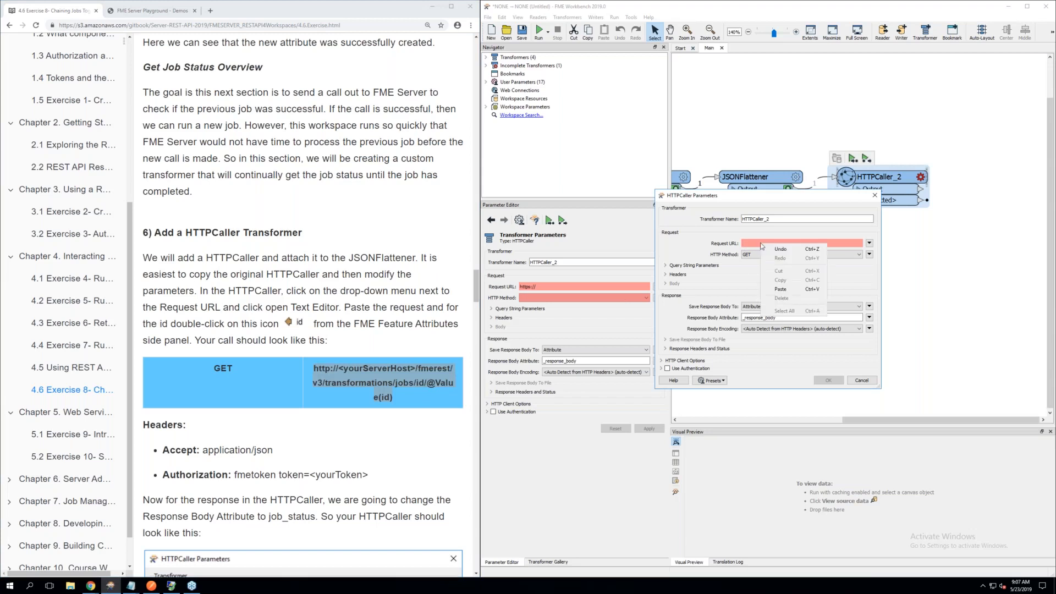
click(780, 287)
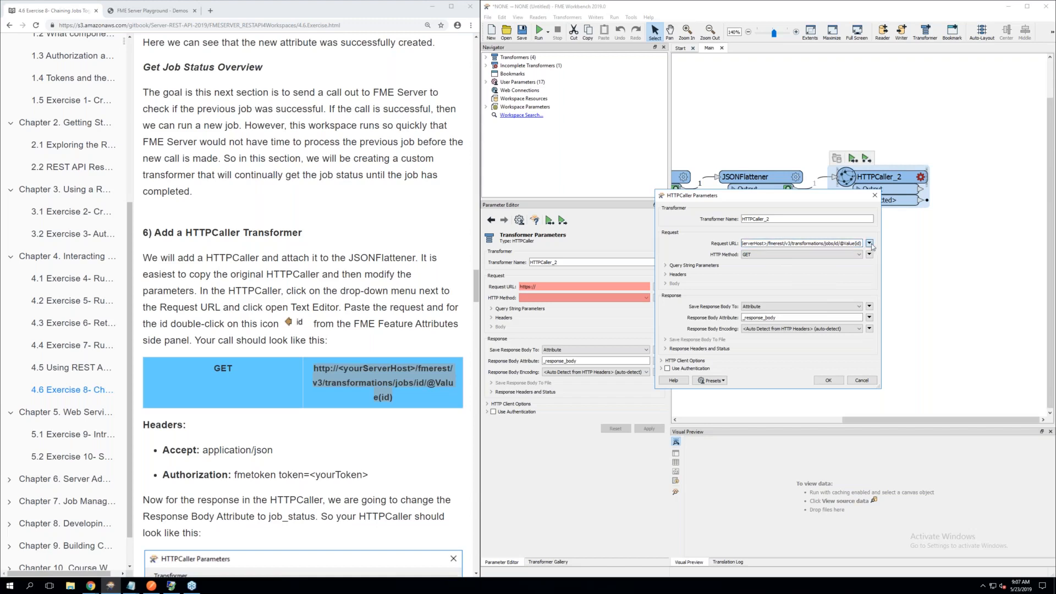
click(869, 243)
click(887, 268)
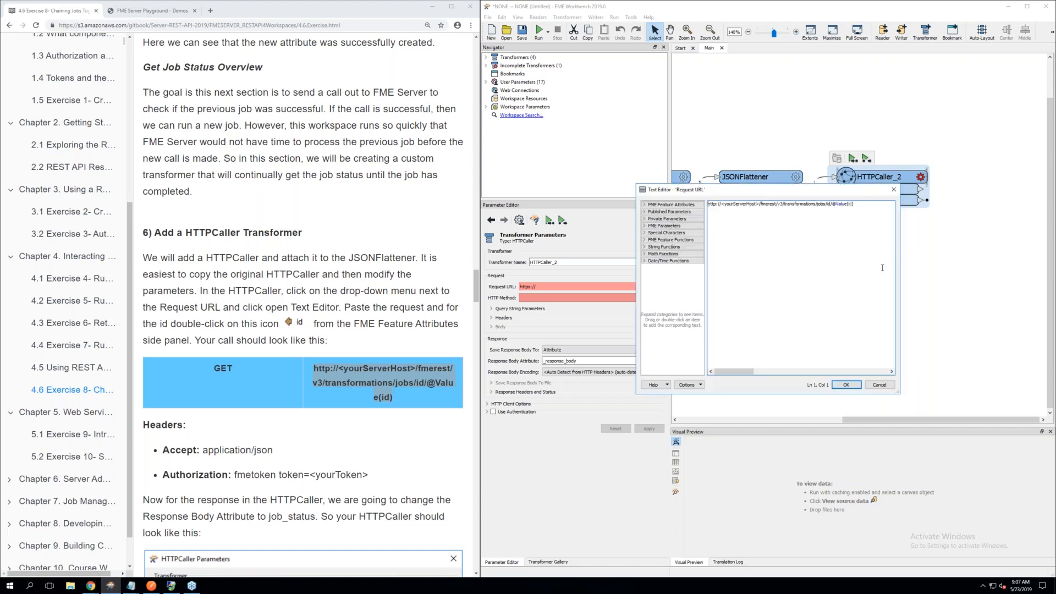
click(760, 204)
key(BackSpace)
key(BackSpace)
key(BackSpace)
key(BackSpace)
key(BackSpace)
key(BackSpace)
key(BackSpace)
key(BackSpace)
key(BackSpace)
key(BackSpace)
key(BackSpace)
key(BackSpace)
key(BackSpace)
key(BackSpace)
key(BackSpace)
key(BackSpace)
text(localhost)
drag(834, 204, 810, 204)
click(850, 383)
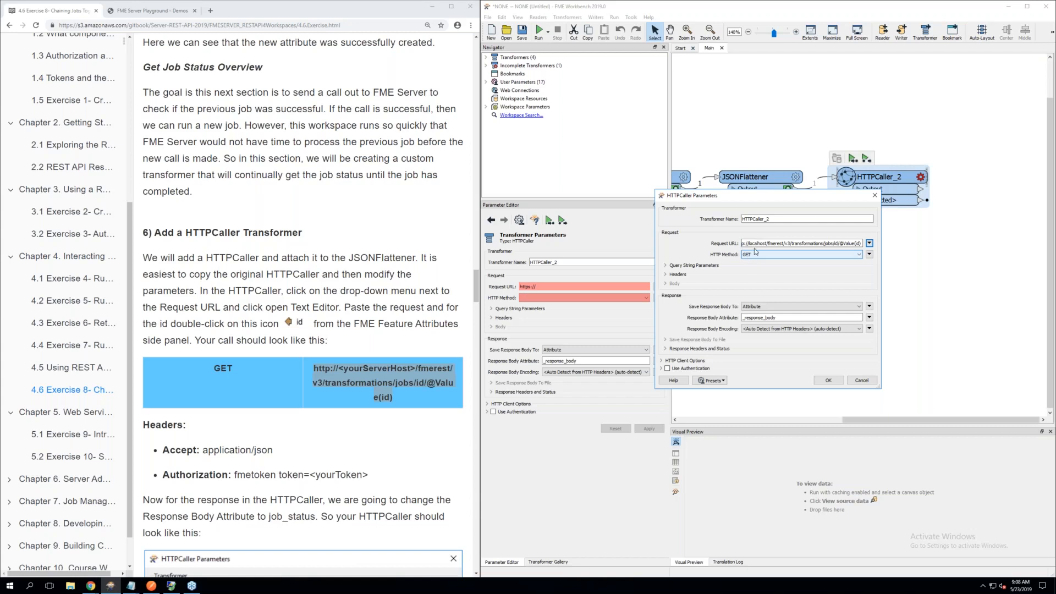
Reopen the Request URL in the Text Editor to review the full address and accept it unchanged
click(869, 243)
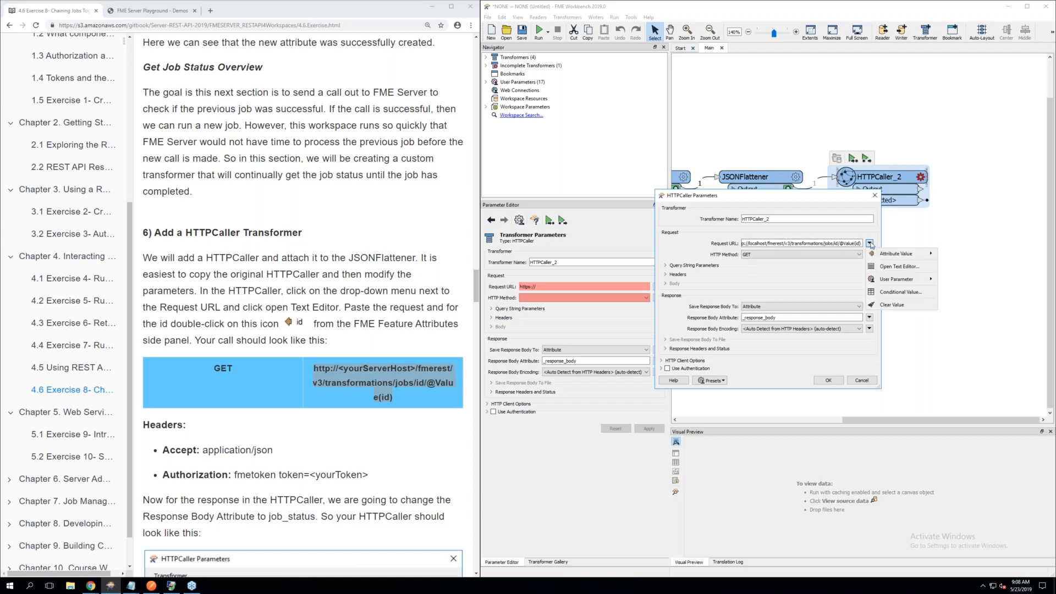
click(882, 269)
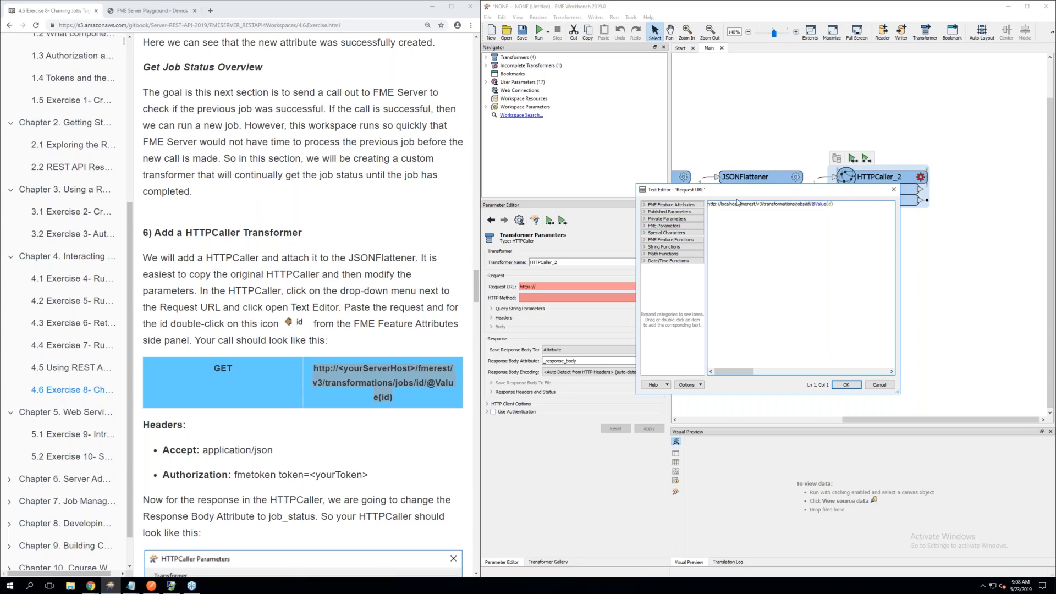
click(714, 203)
click(846, 385)
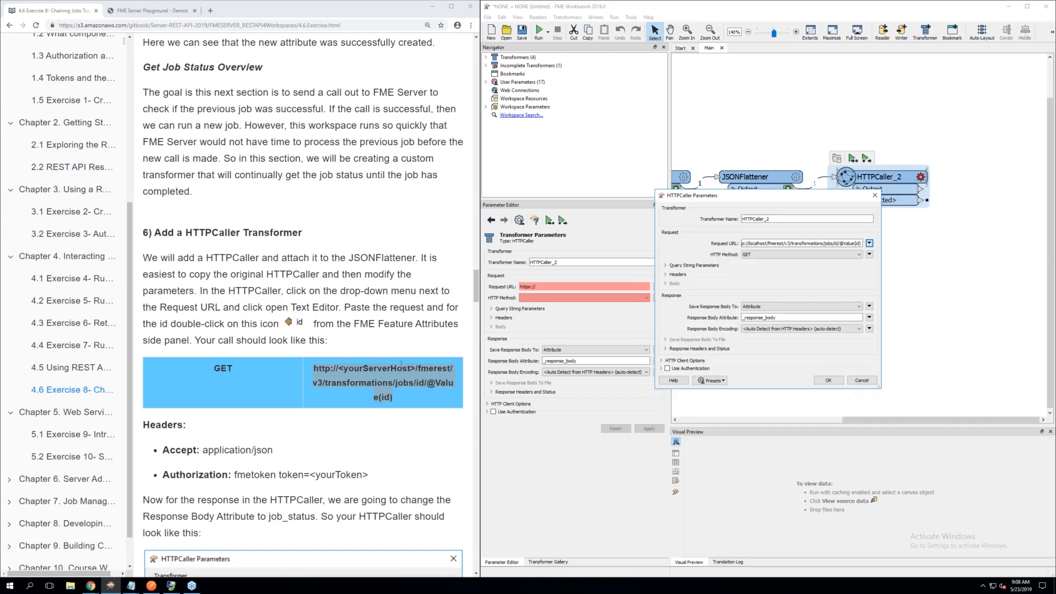
Add an Accept header with the value application/json to HTTPCaller_2's request headers, following the exercise page
scroll(290, 342, down, 2)
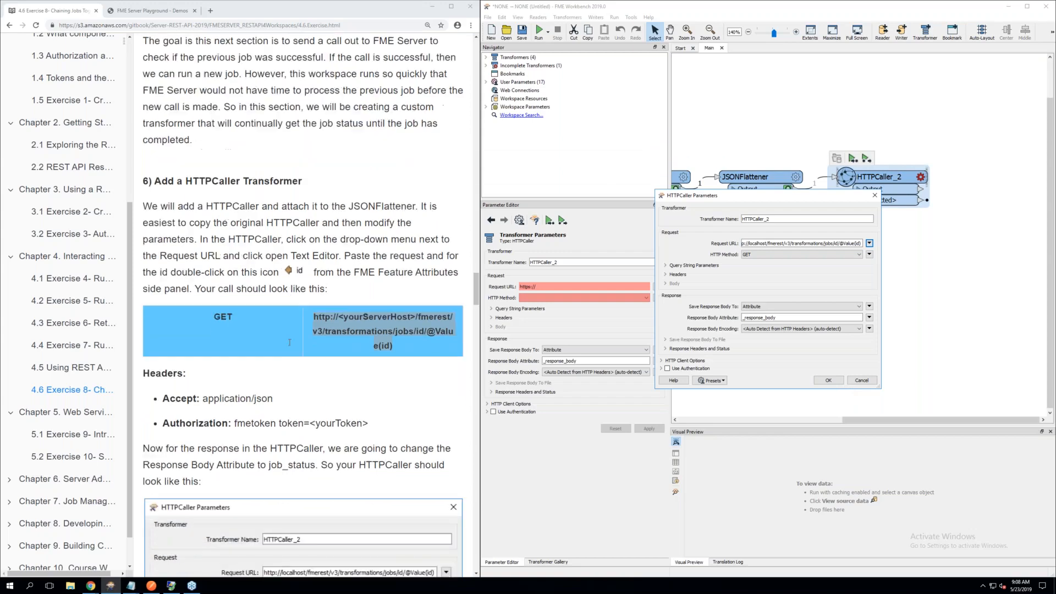
scroll(290, 342, down, 2)
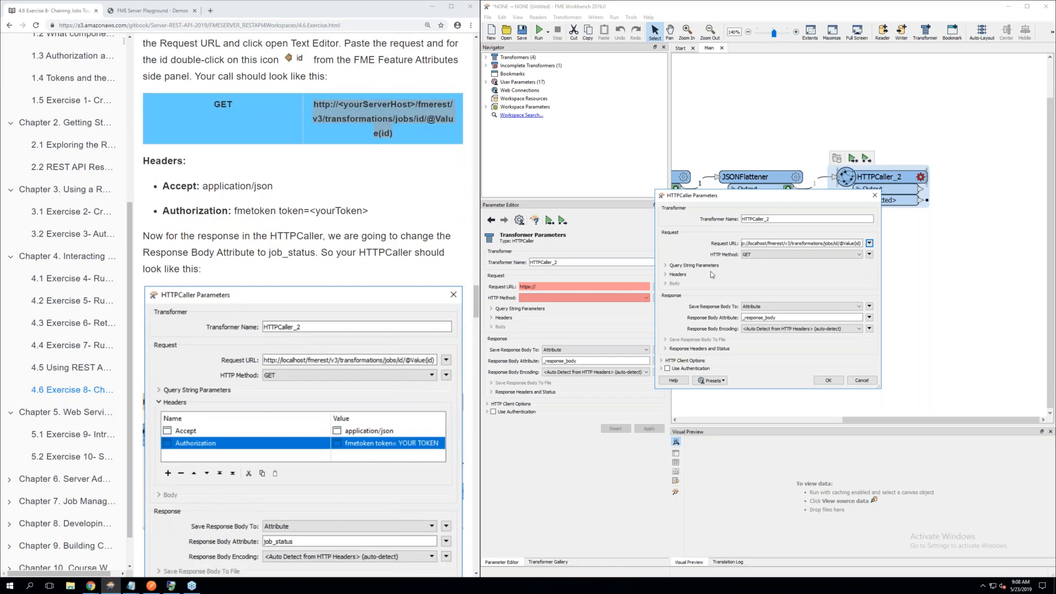
click(670, 276)
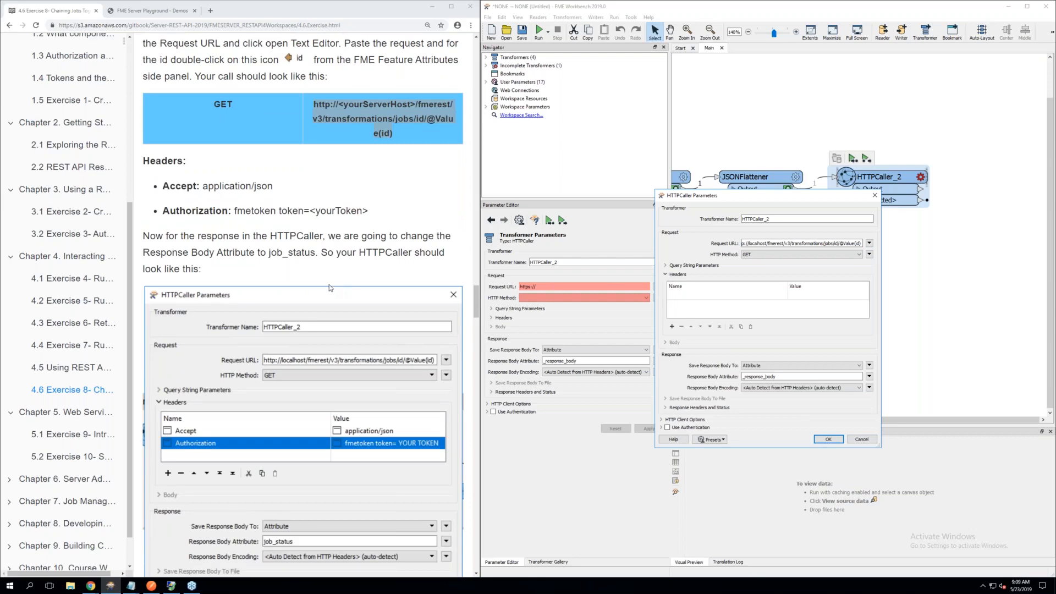
scroll(329, 286, down, 2)
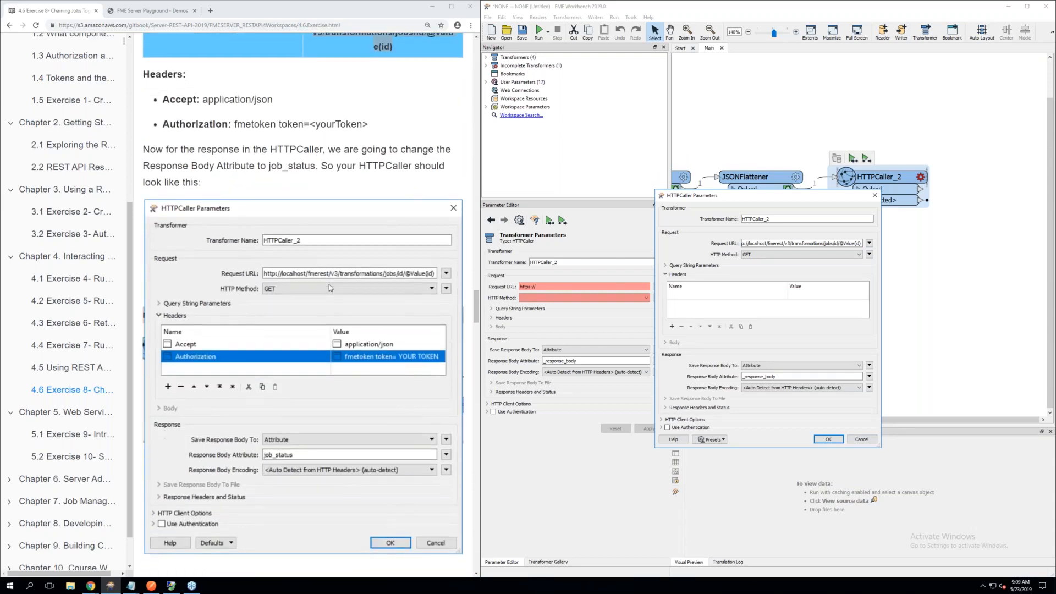
scroll(328, 285, down, 1)
click(690, 296)
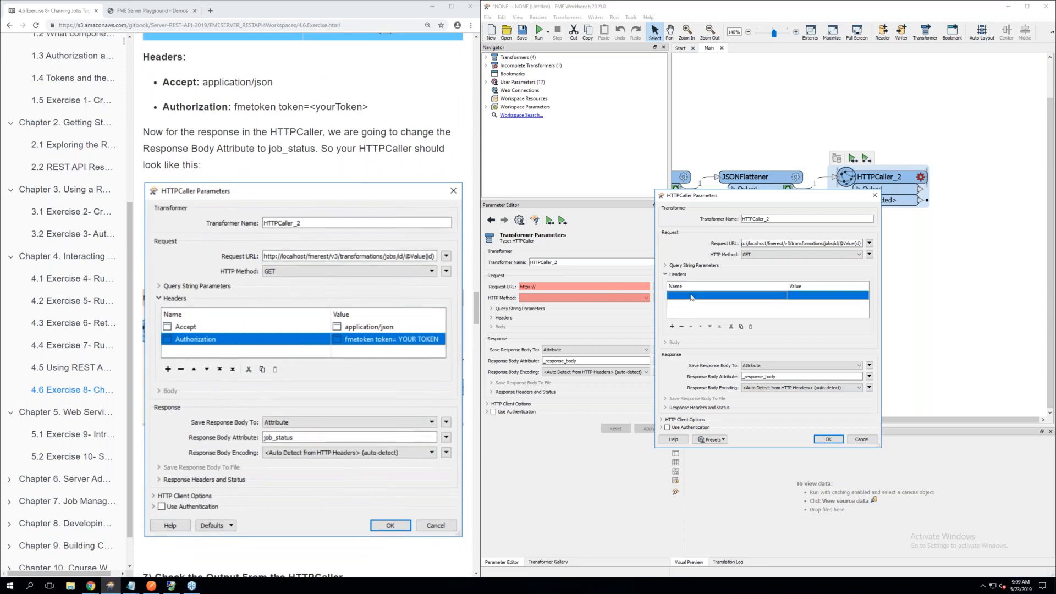
click(692, 297)
text(A)
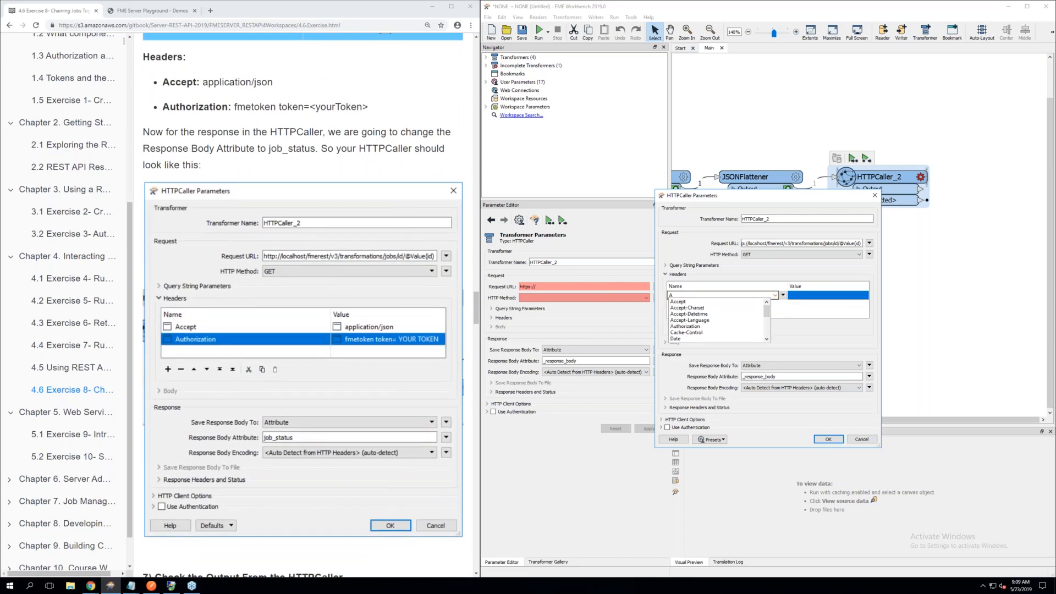
click(694, 302)
click(811, 295)
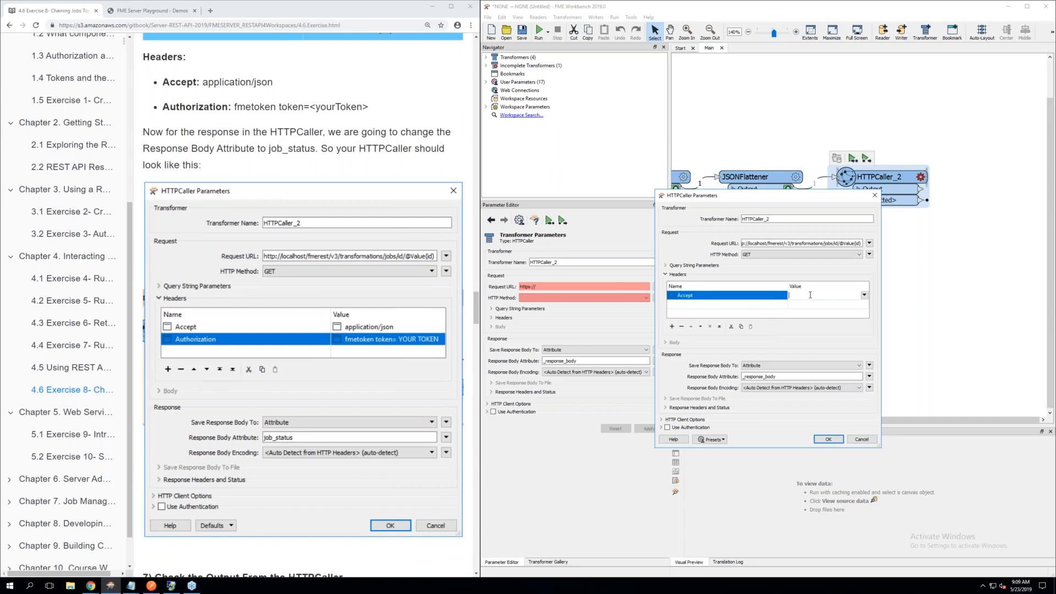
text(application/json)
Add a second header named Authorization to HTTPCaller_2 and begin its value with "fmetoken token="
click(747, 305)
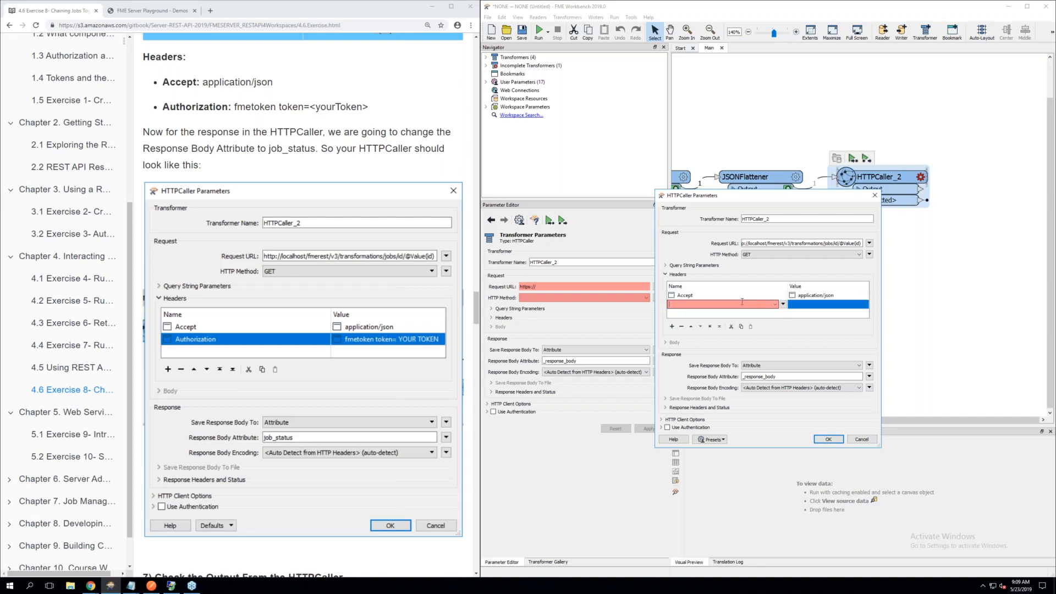
click(774, 304)
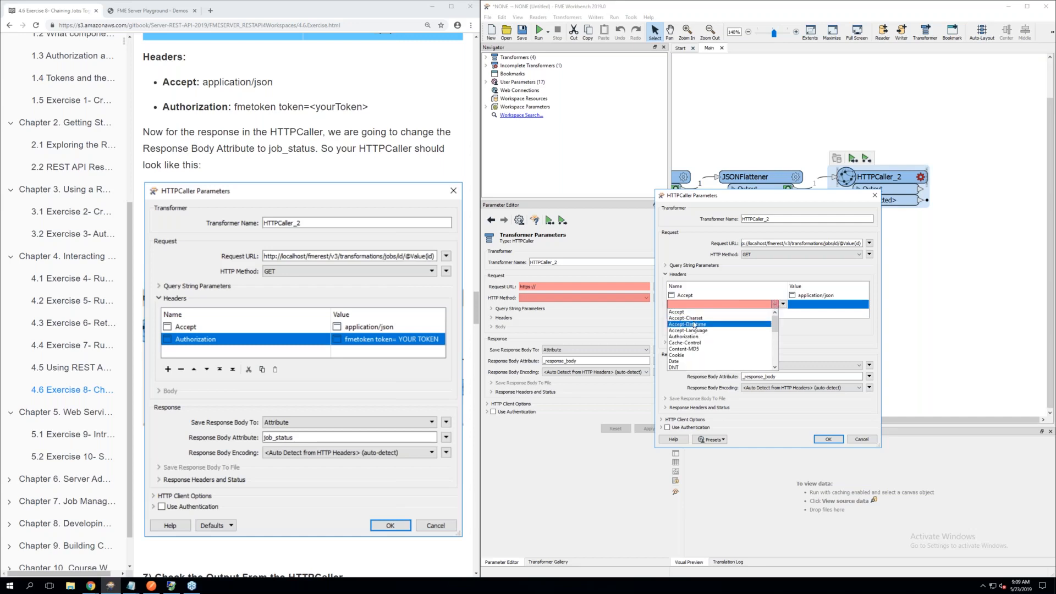
click(682, 304)
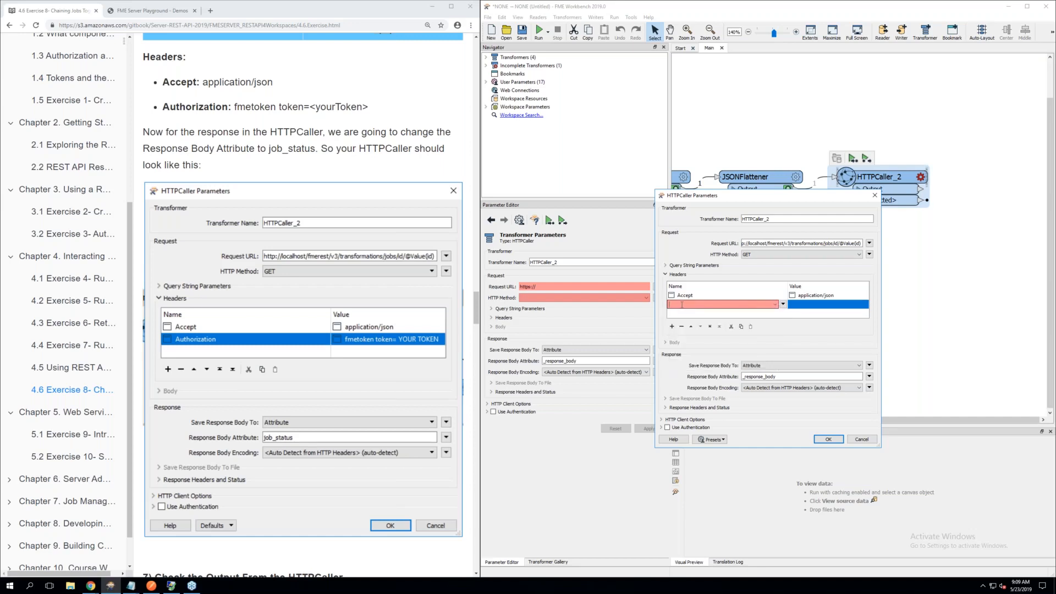
text(aut)
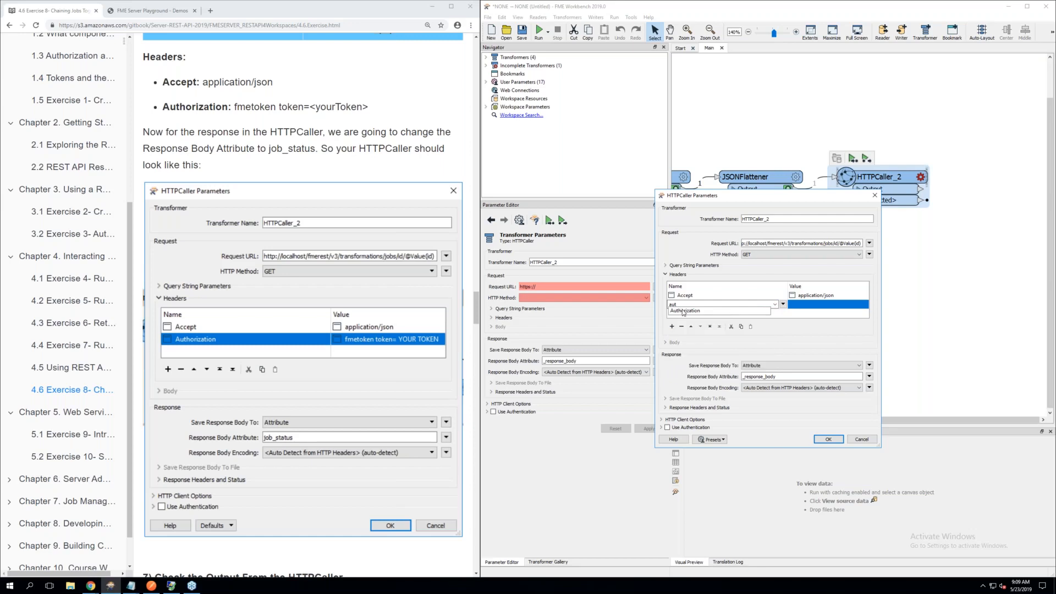
click(685, 312)
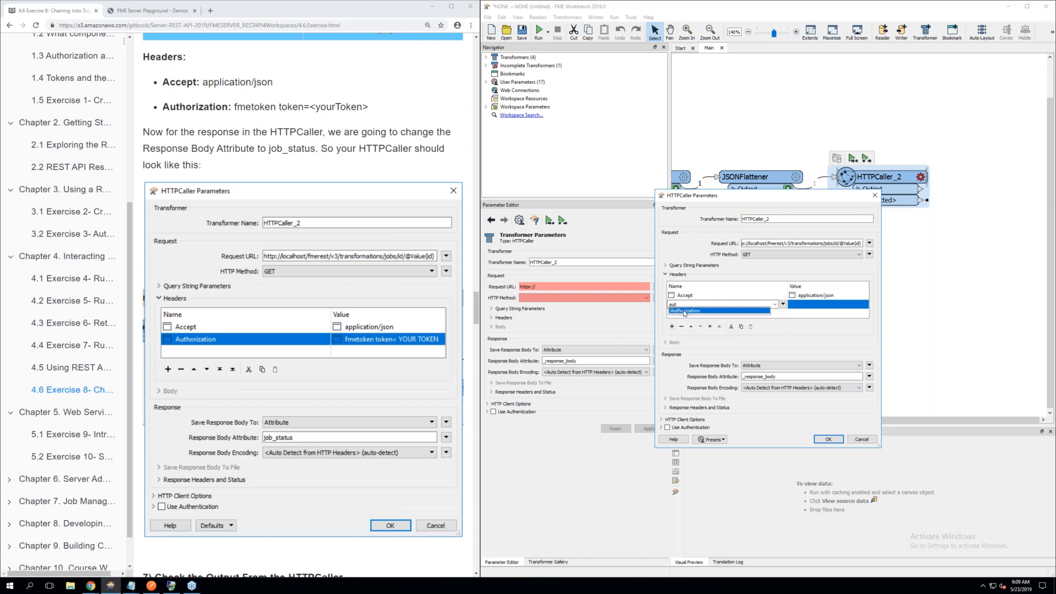
click(806, 302)
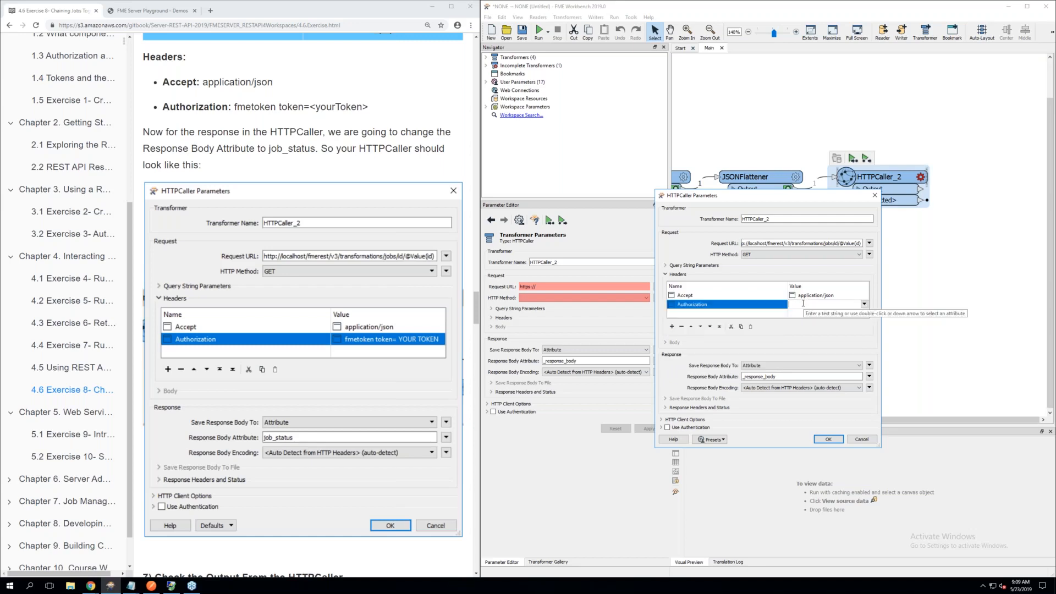
text(fmetoken token=)
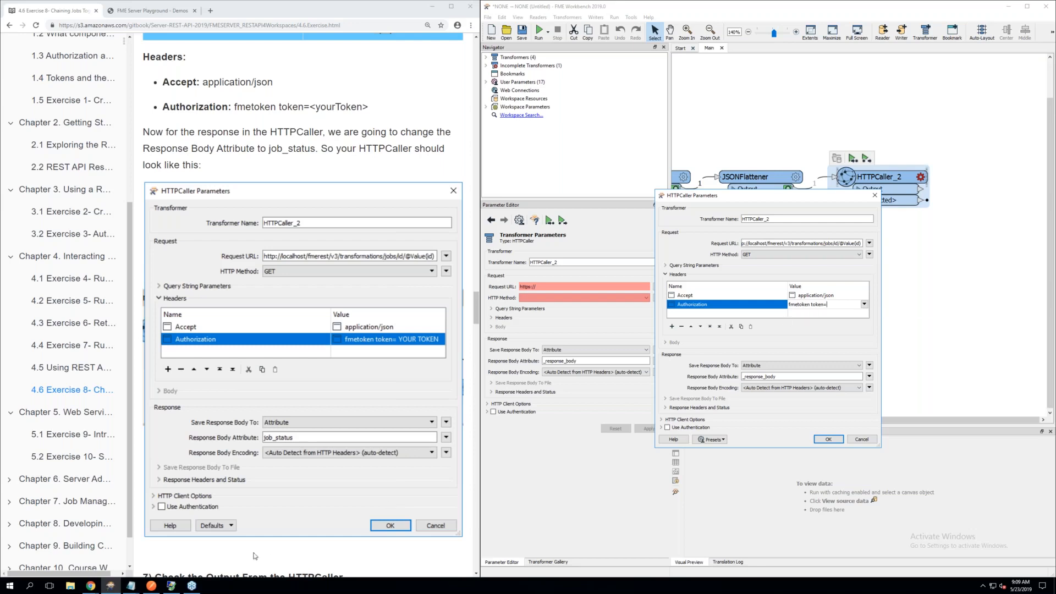
Switch to the fmetoken file in Notepad, copy the API token and append it to the Authorization header value in HTTPCaller_2
click(131, 589)
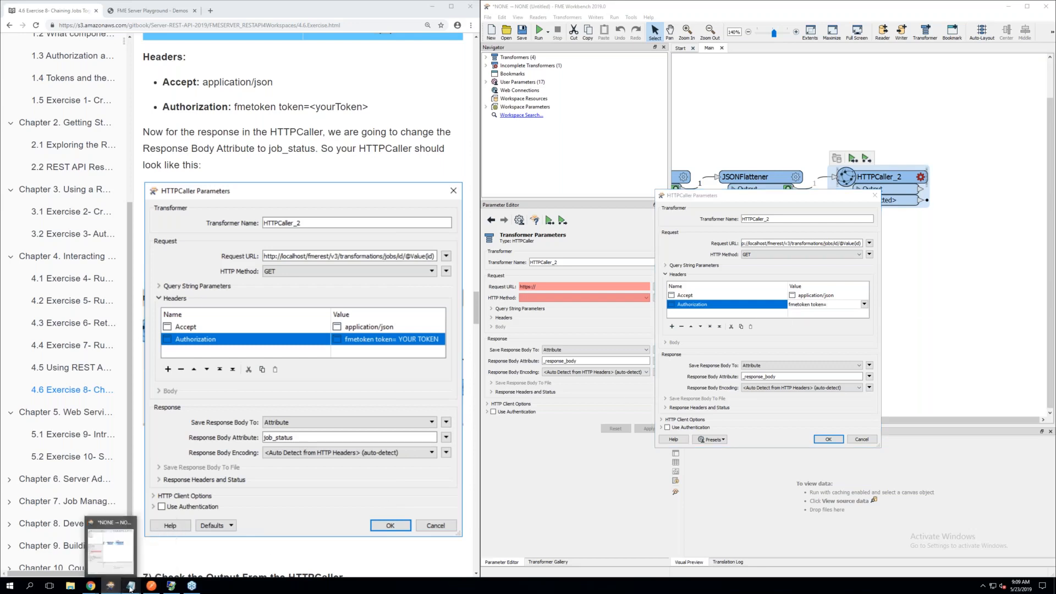
click(131, 588)
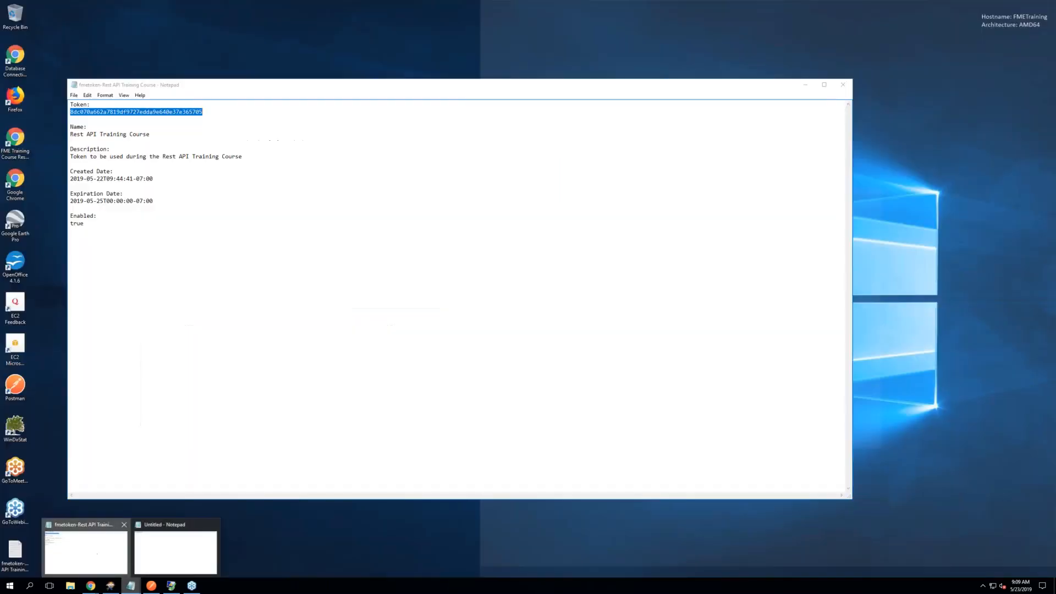
click(96, 554)
right_click(145, 114)
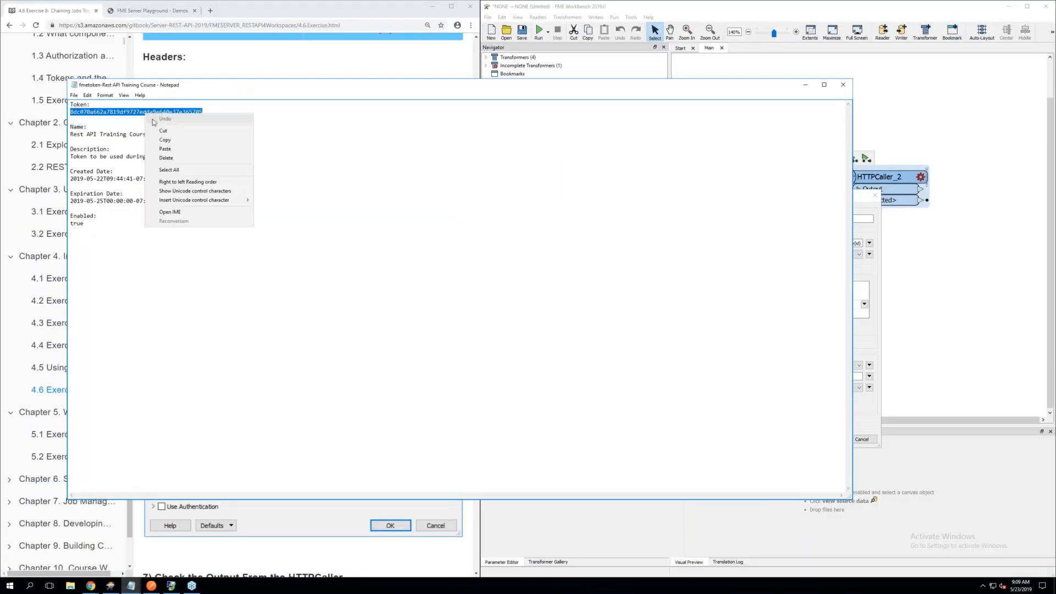
click(168, 140)
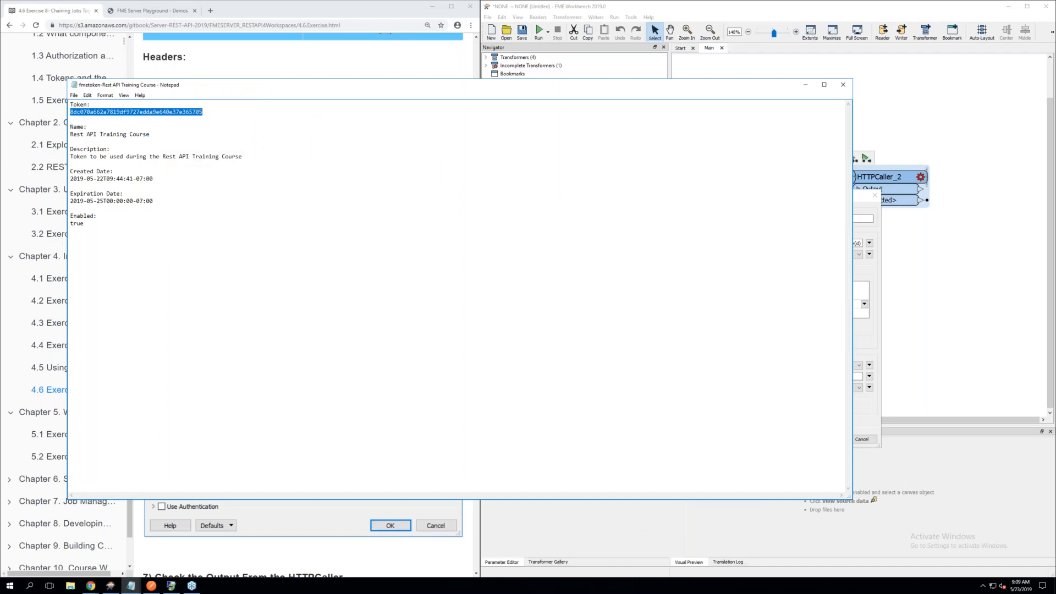
click(804, 86)
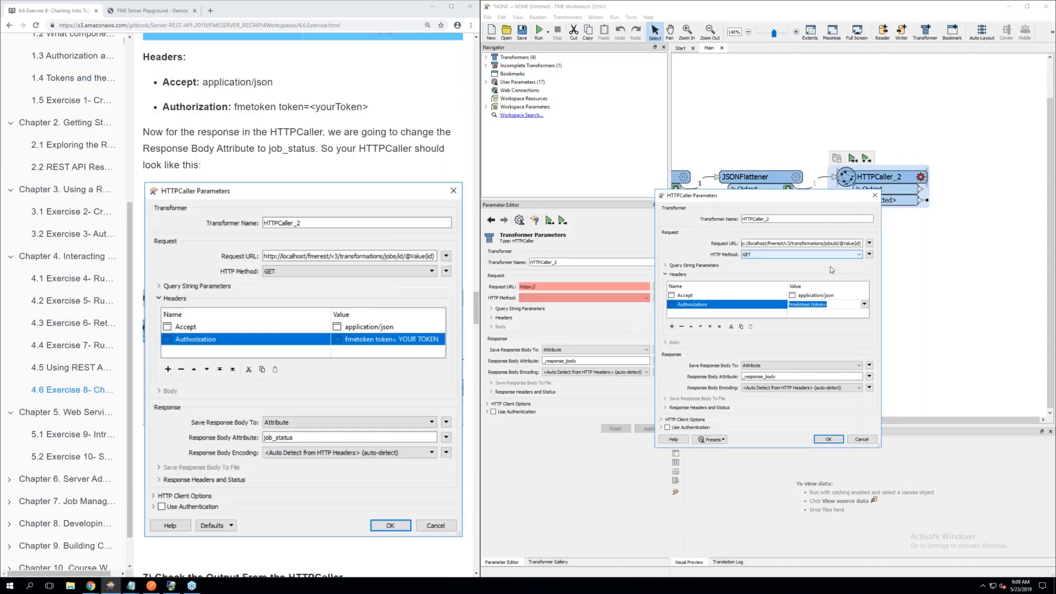
click(834, 304)
right_click(834, 304)
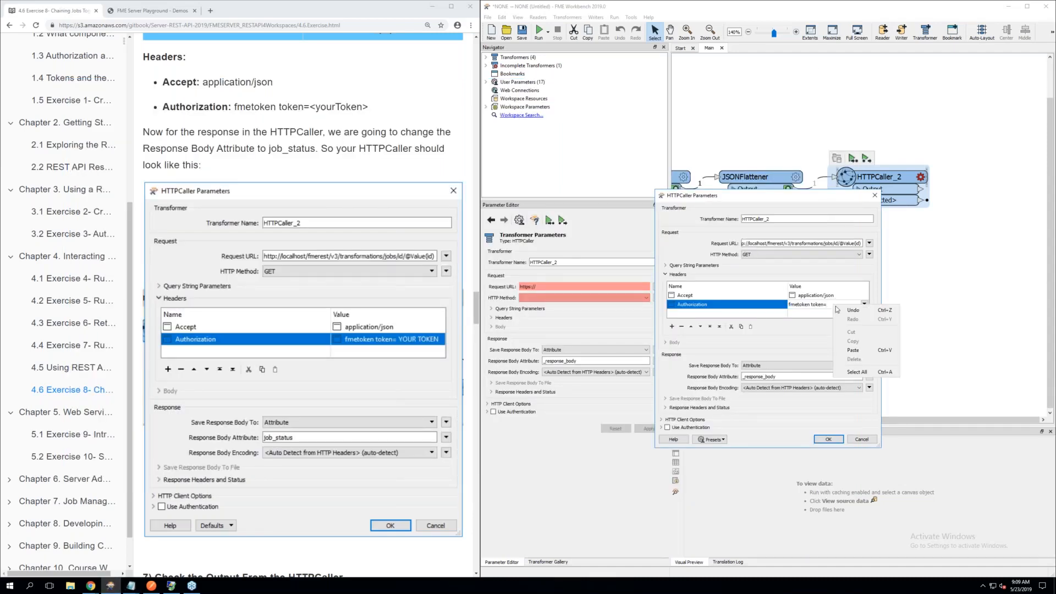
click(854, 350)
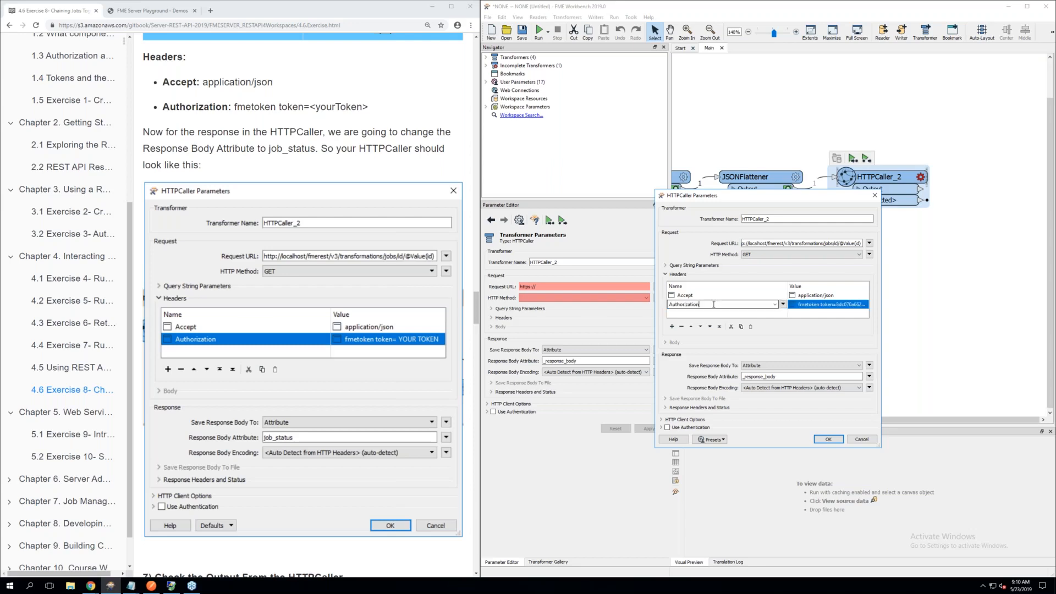
double_click(798, 306)
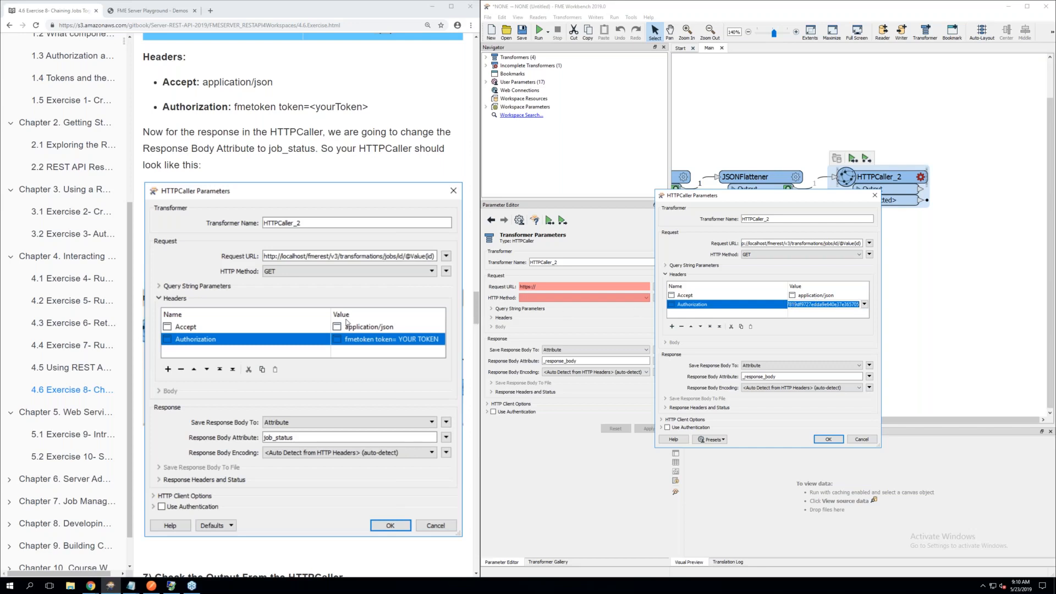
Set HTTPCaller_2's Response Body Attribute to job_status, accept the parameters and deselect the transformer
scroll(346, 323, down, 1)
double_click(782, 376)
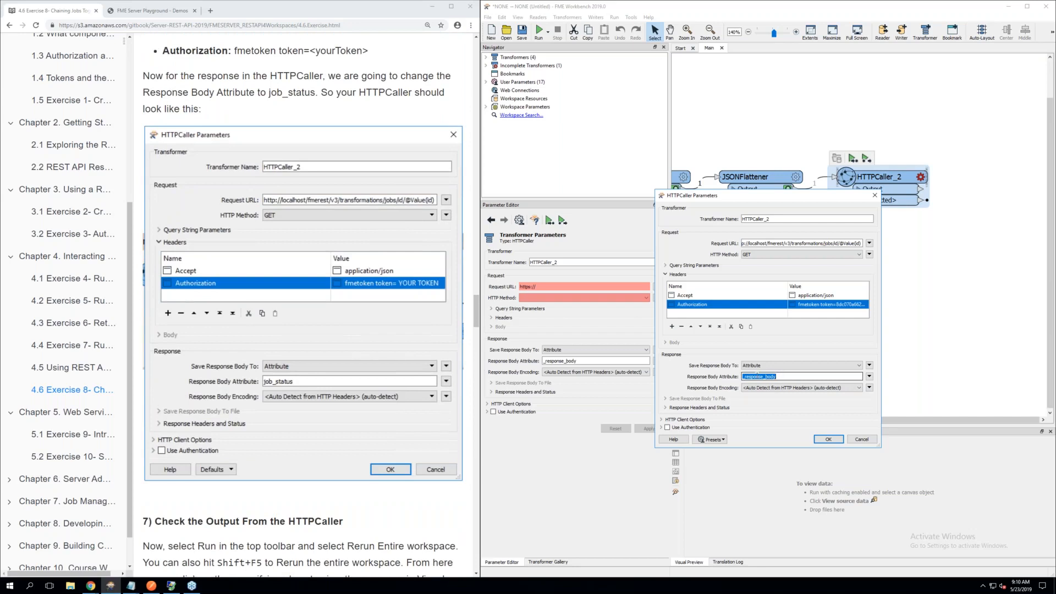
click(779, 376)
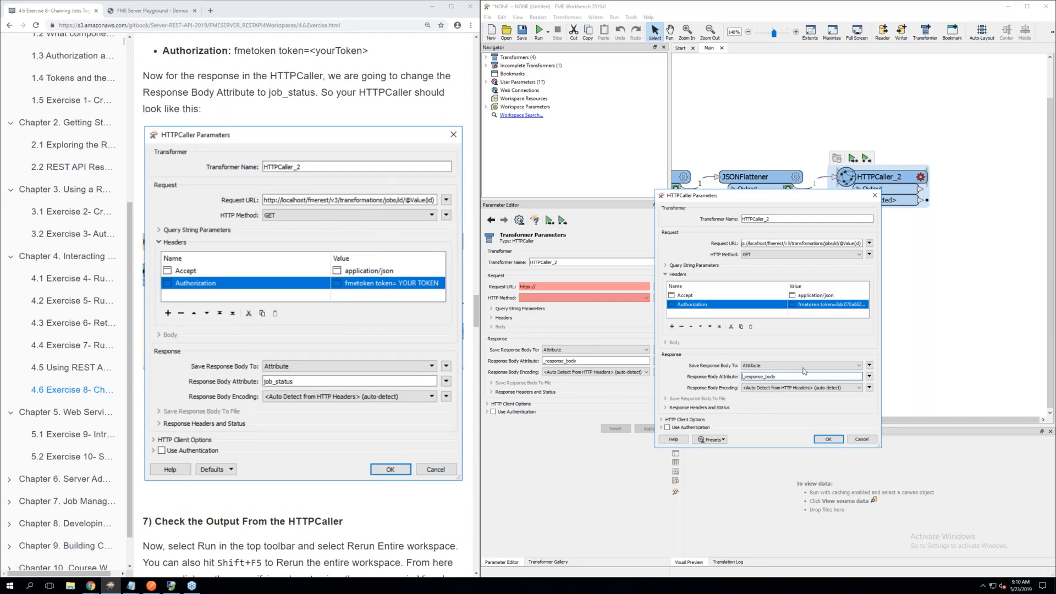
drag(788, 378, 744, 379)
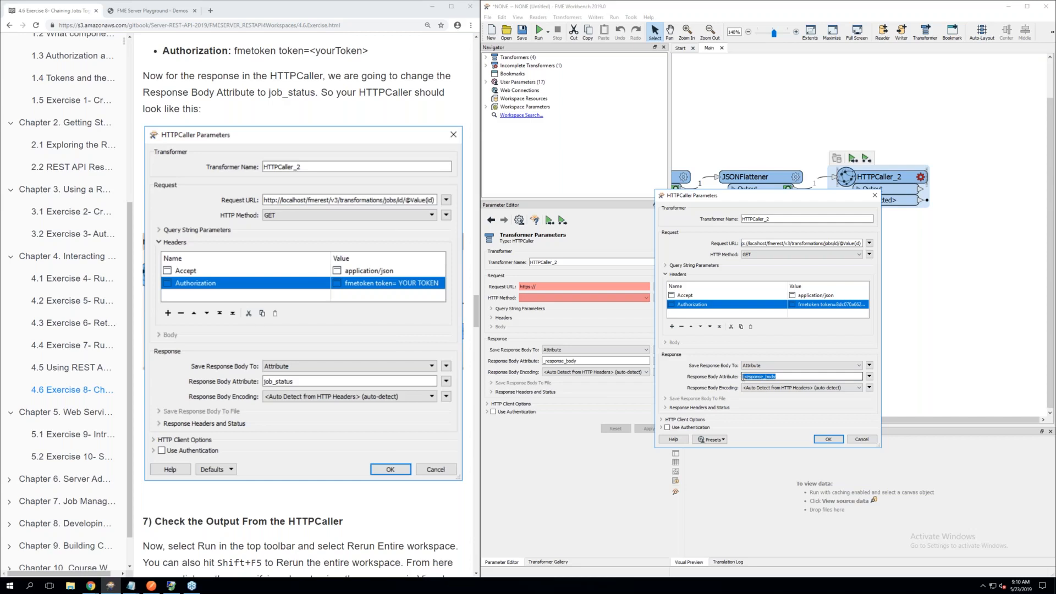
key(BackSpace)
click(743, 377)
text(job_status)
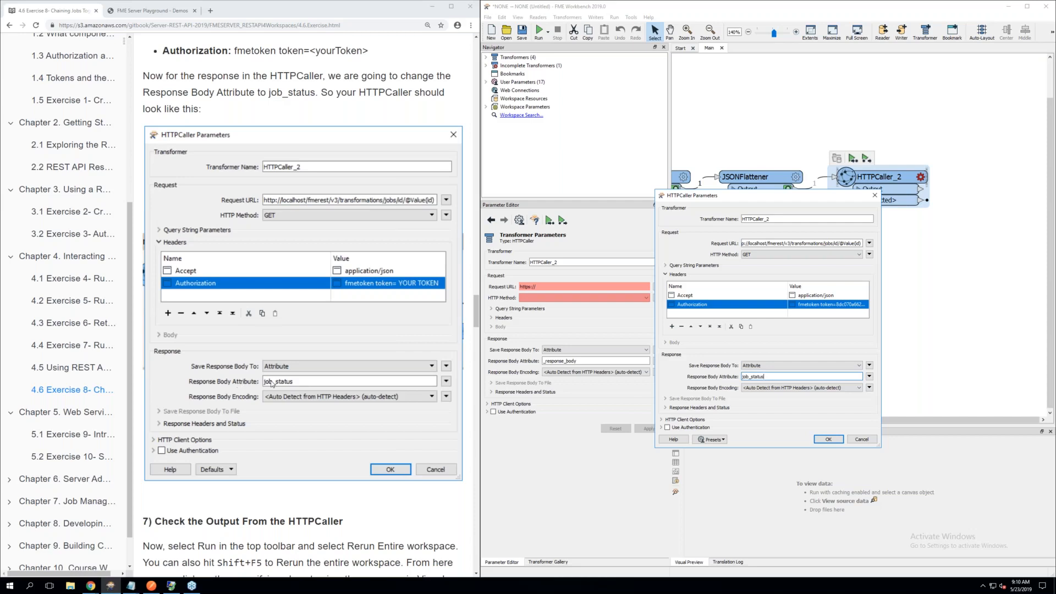
scroll(272, 383, up, 1)
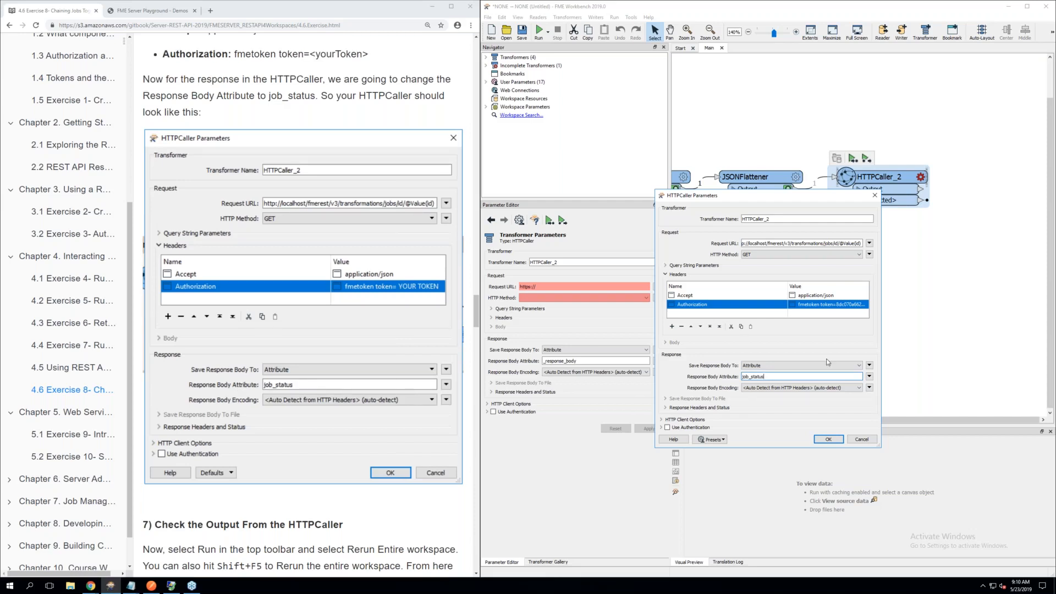
click(826, 440)
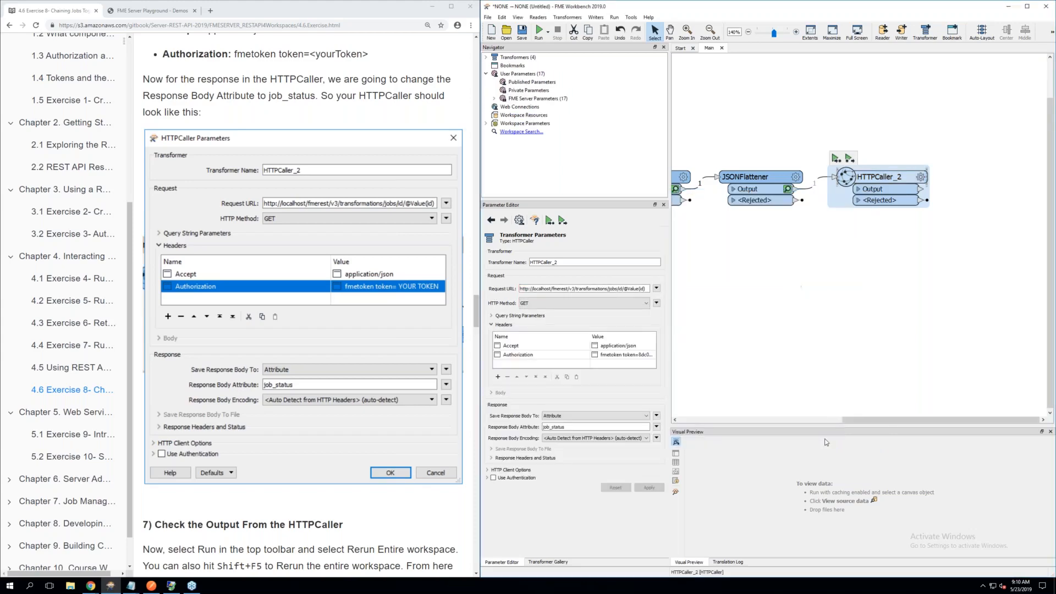
click(828, 284)
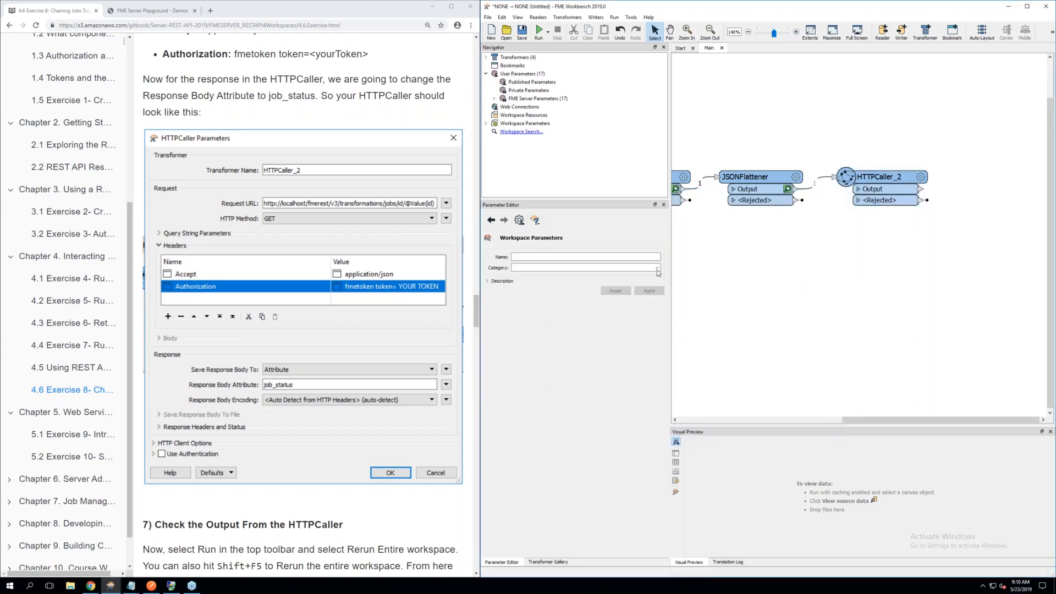
Follow section 7 of the exercise page and save the workspace as none2none.fmw in the Chapter4Exercise7 folder
scroll(315, 357, down, 3)
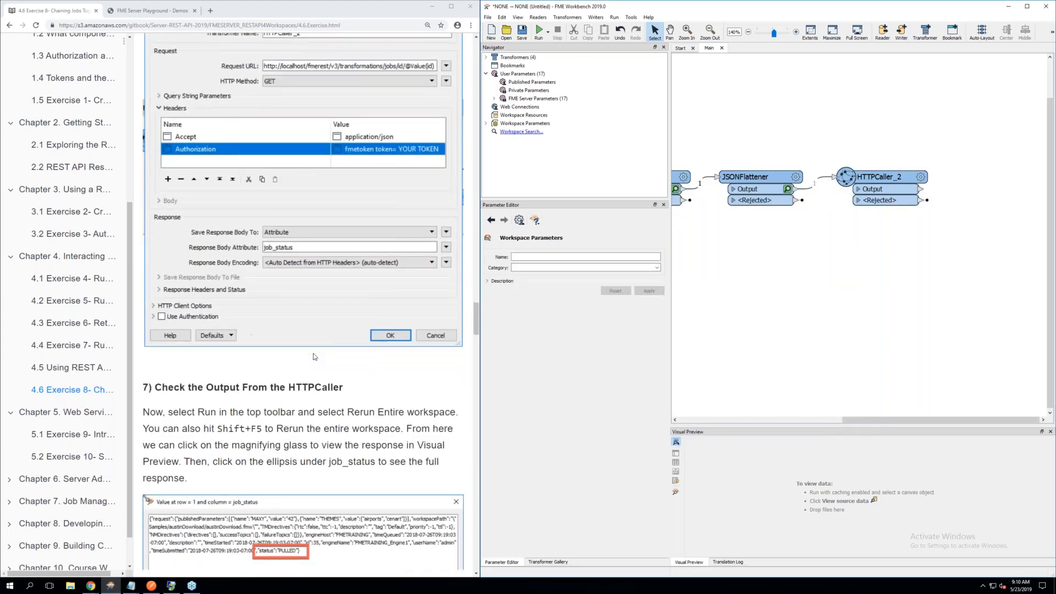
scroll(315, 357, down, 2)
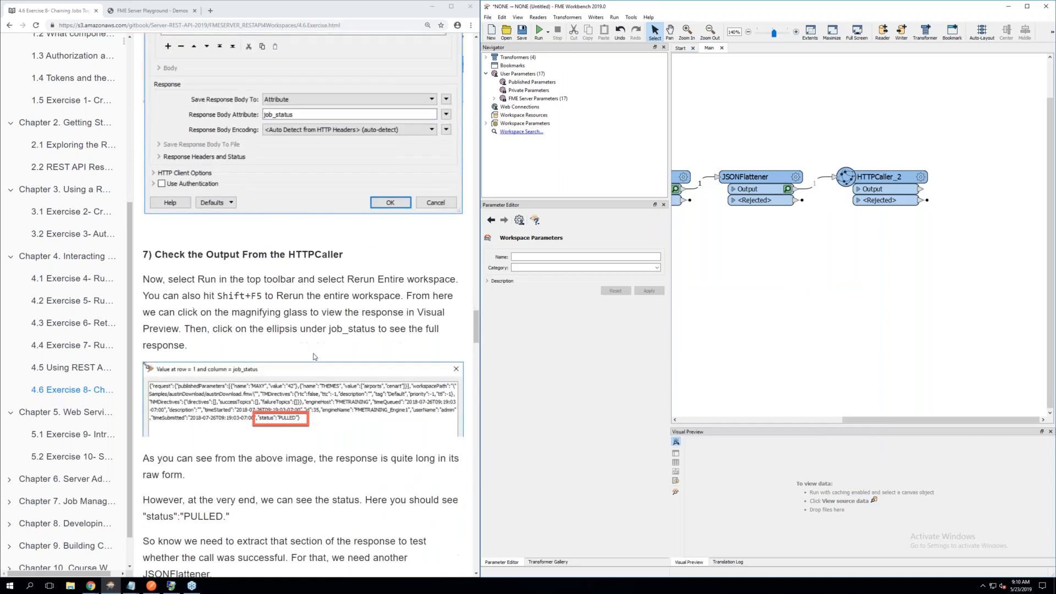
scroll(314, 357, down, 2)
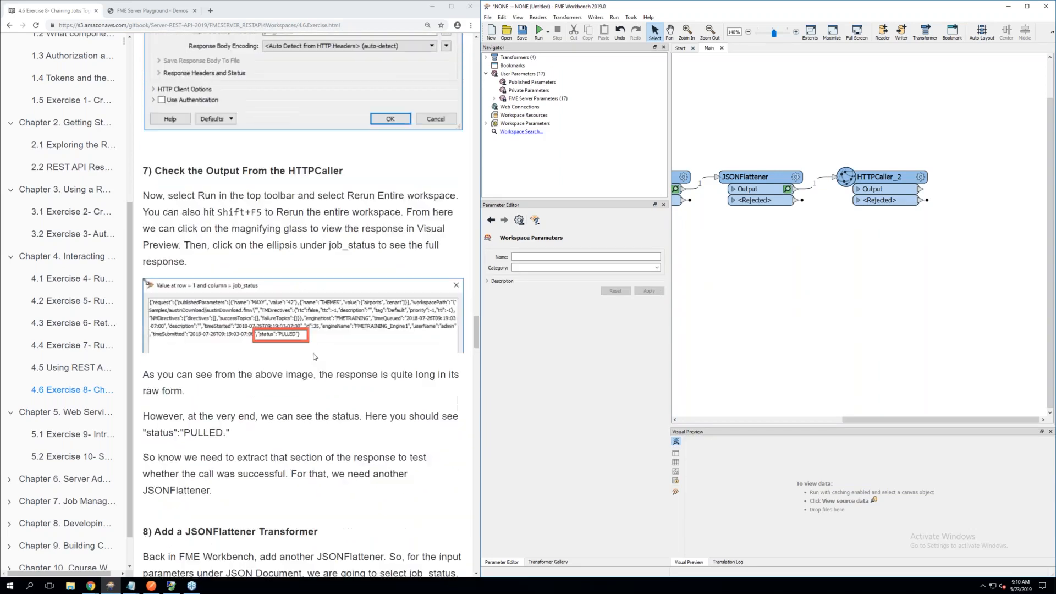
scroll(315, 357, up, 1)
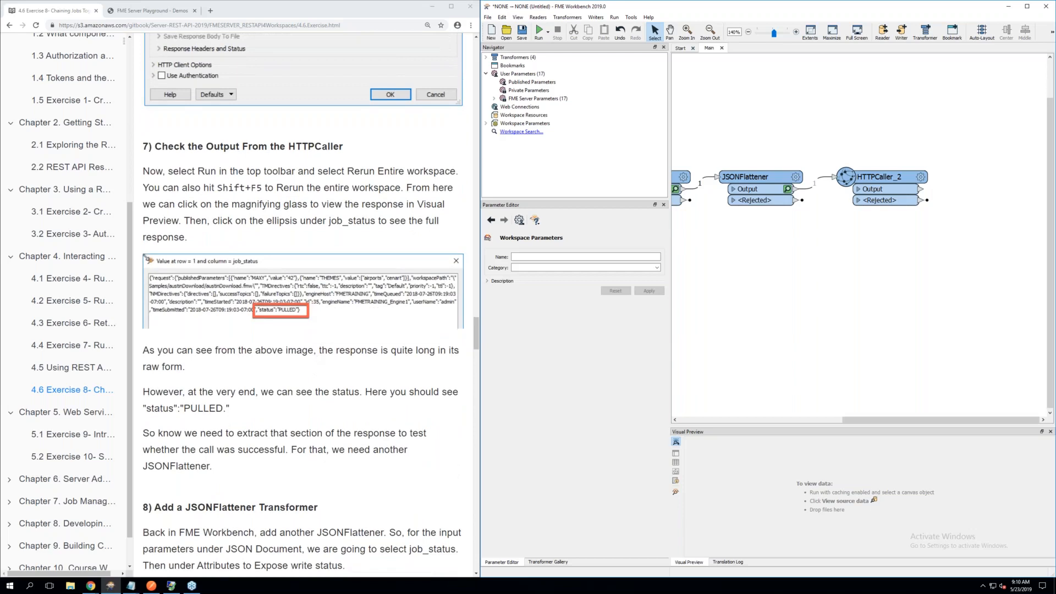
scroll(902, 415, down, 1)
drag(845, 422, 688, 416)
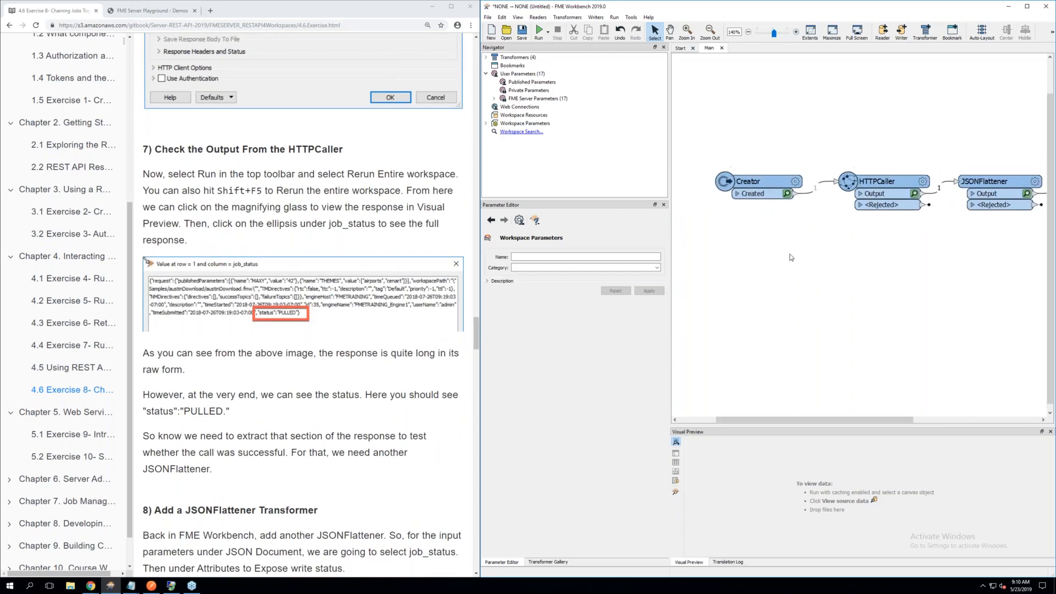
click(522, 31)
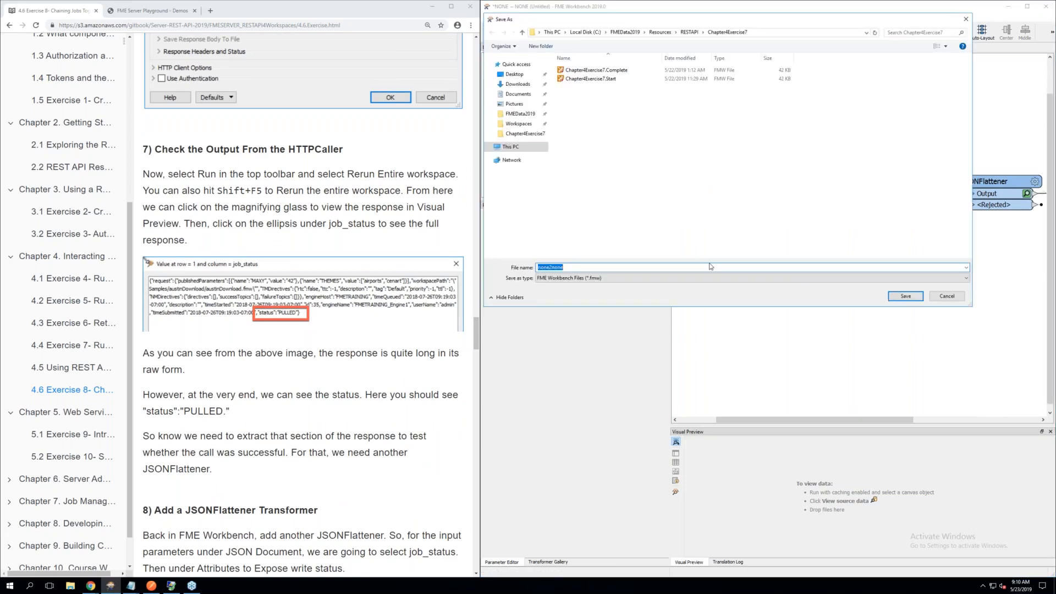
click(905, 296)
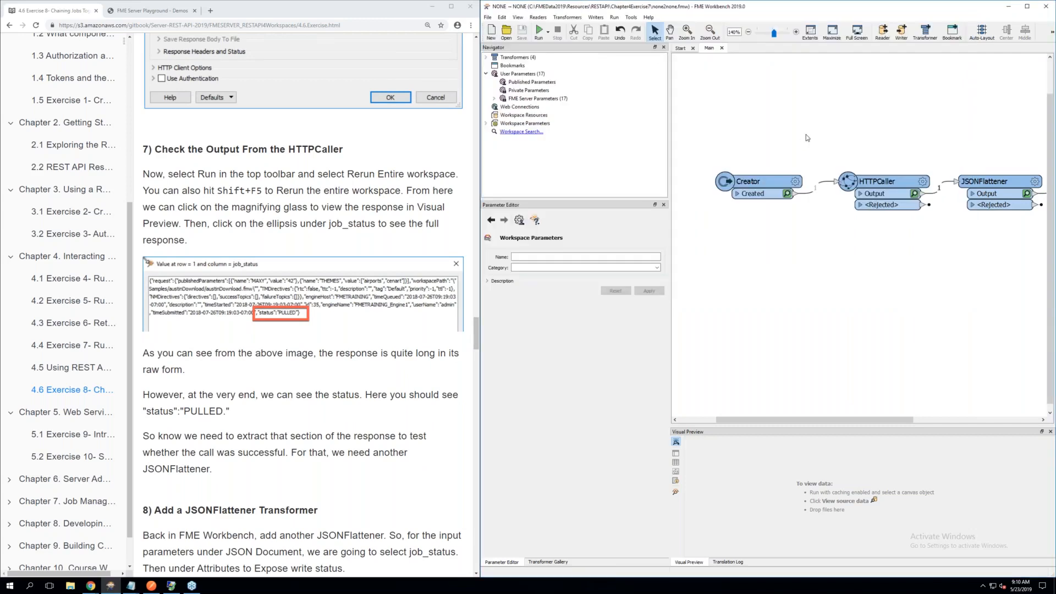
Rerun the entire workspace so that every transformer up to HTTPCaller_2 executes again
scroll(806, 134, down, 1)
scroll(807, 135, up, 2)
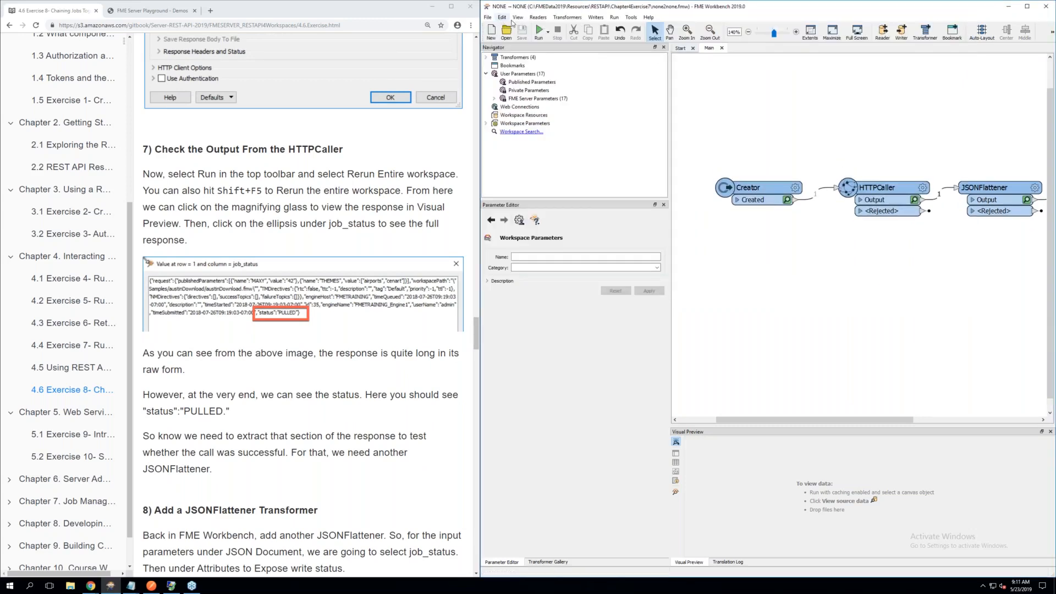
click(548, 32)
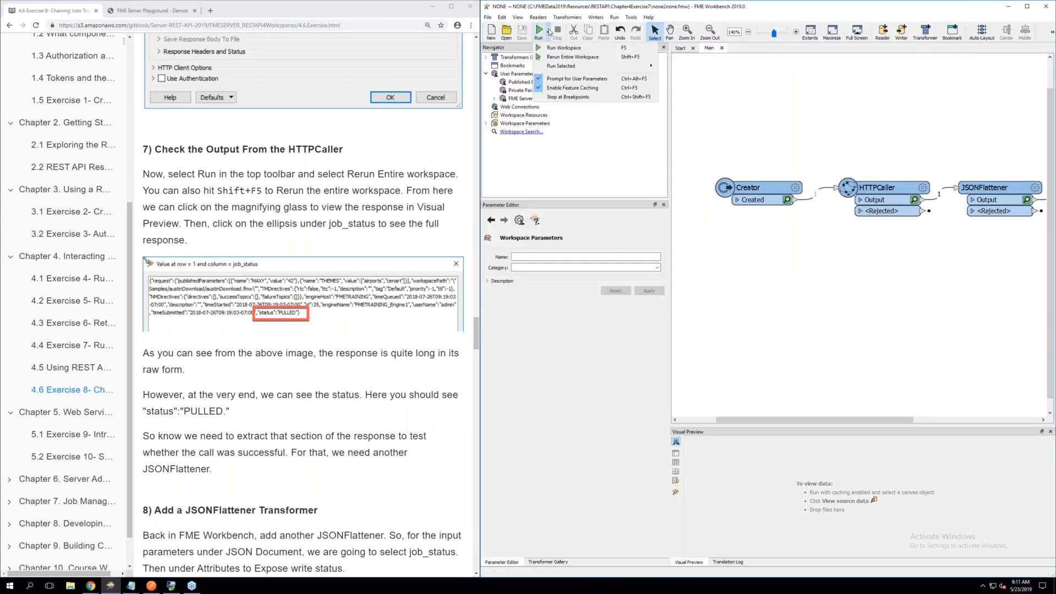
click(565, 57)
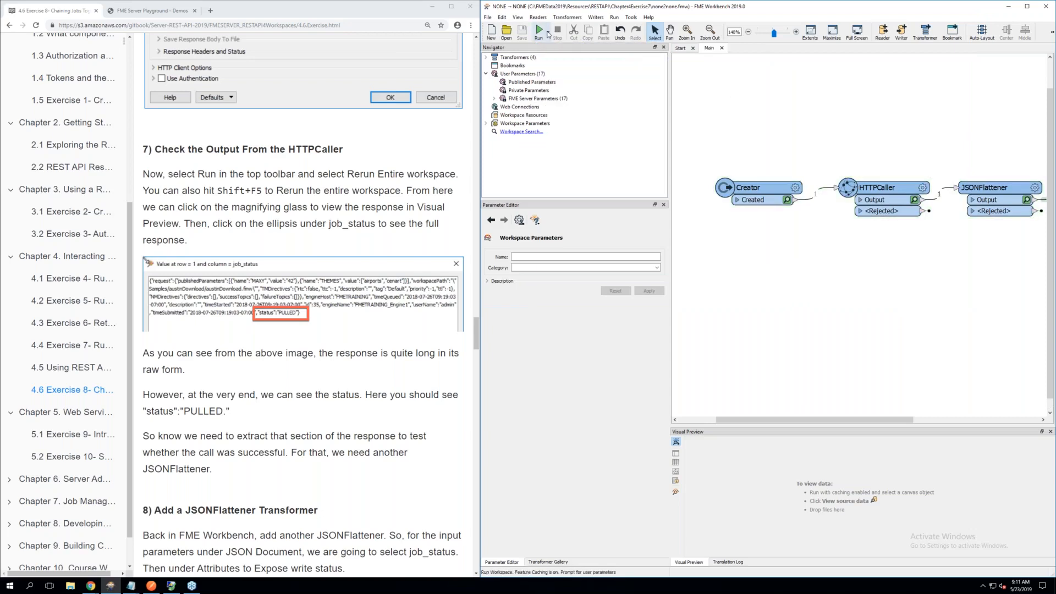
click(548, 33)
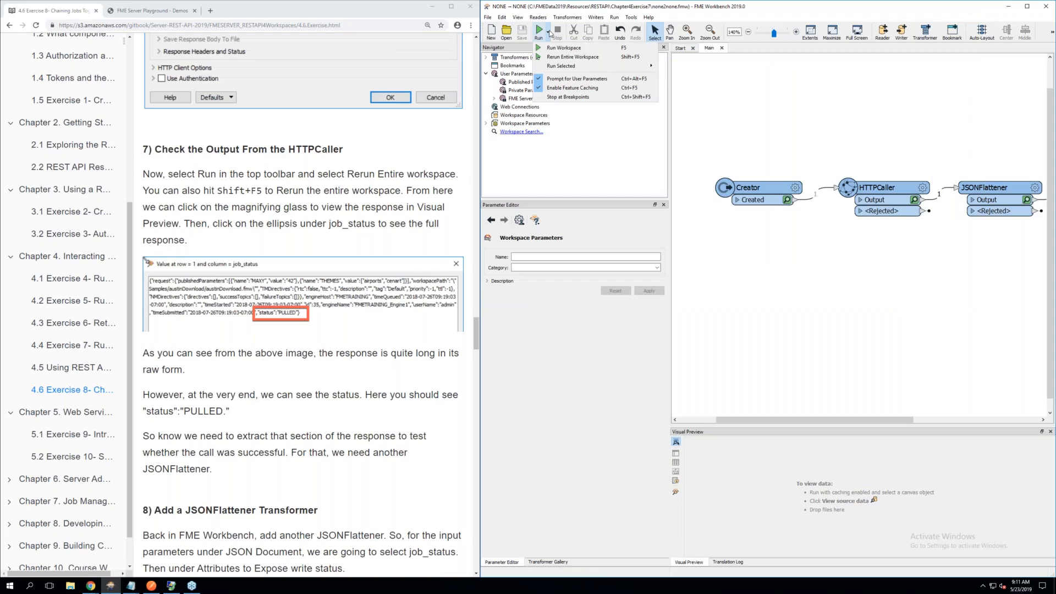
click(571, 58)
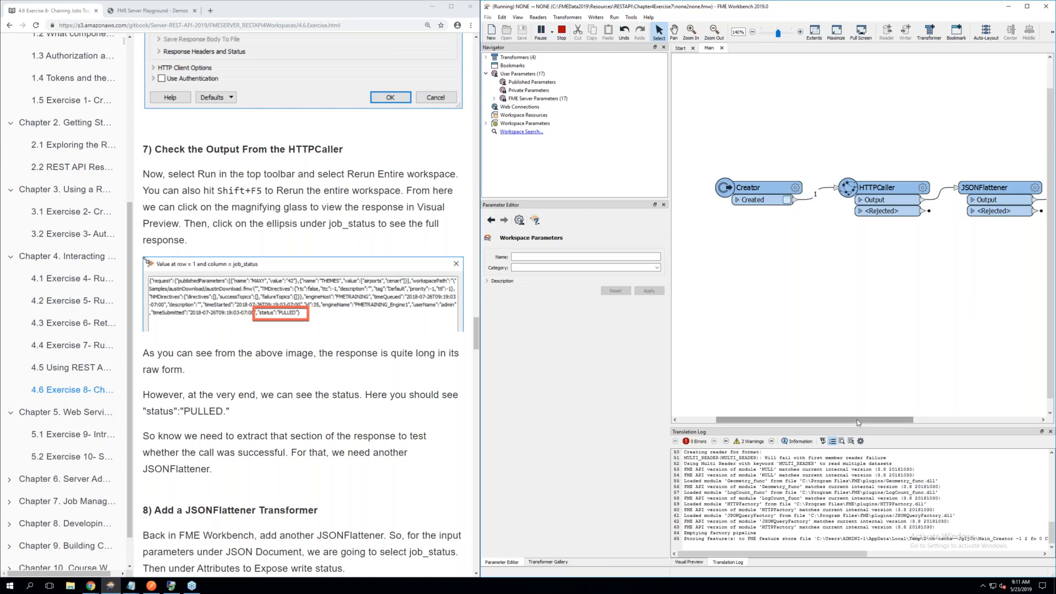
Inspect HTTPCaller_2's cached output, view the full job_status value with word wrap, and highlight its status entry before closing it
drag(857, 419, 893, 421)
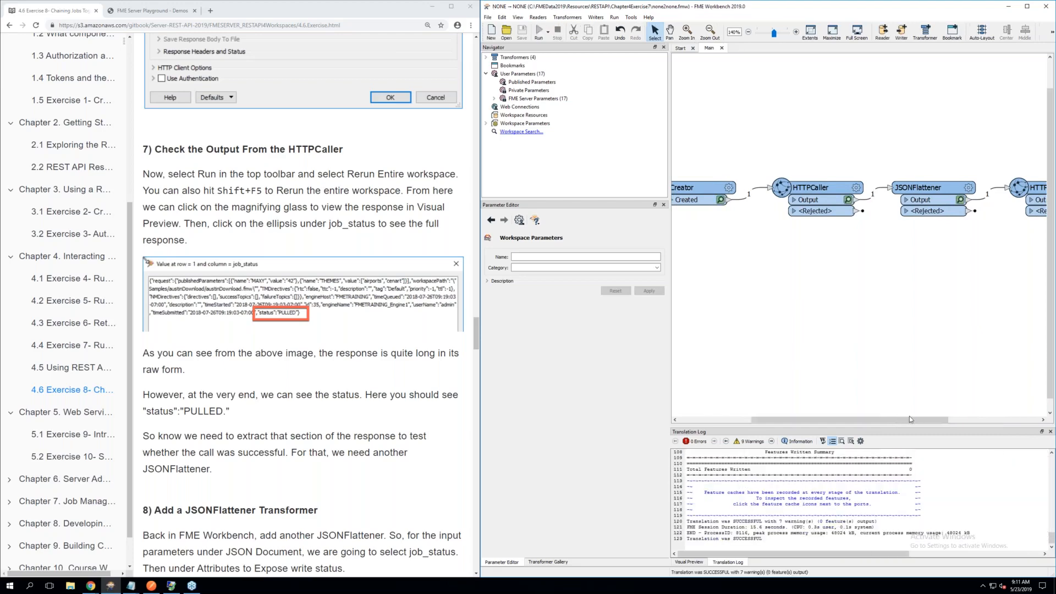
drag(910, 416, 1022, 415)
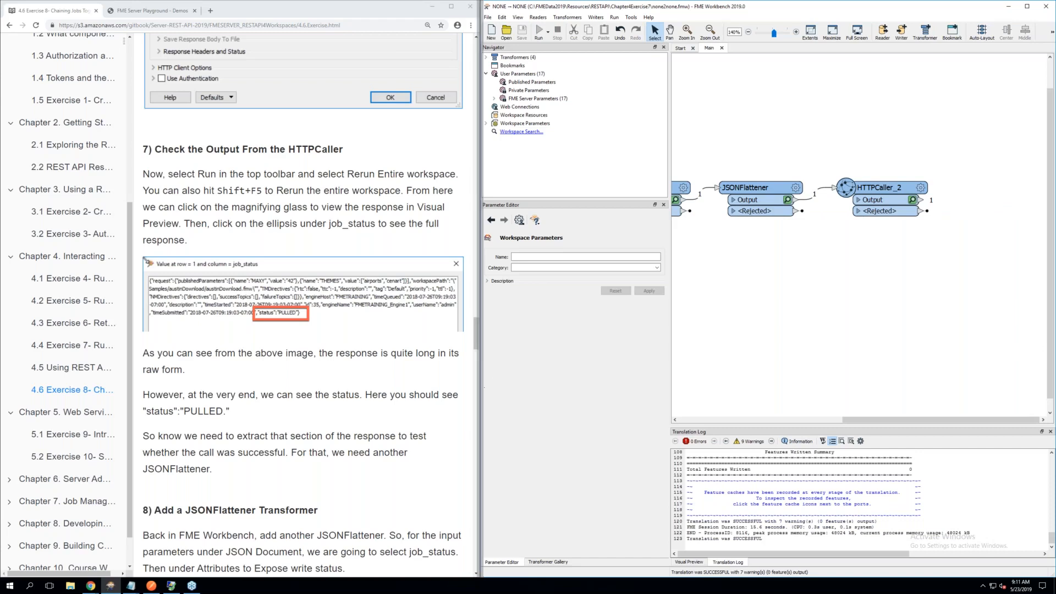
mouse_move(894, 192)
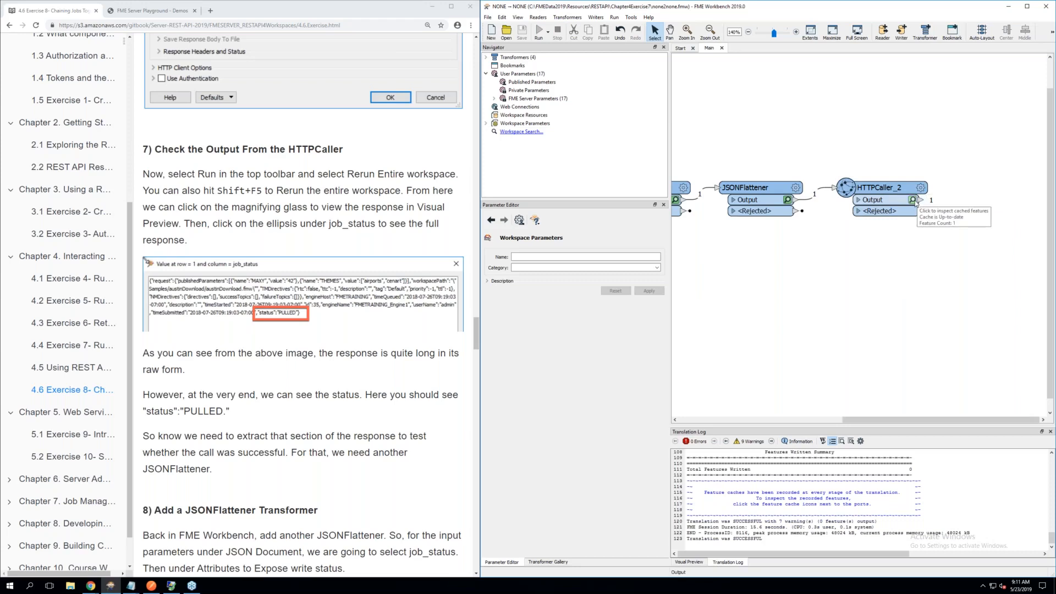
click(913, 200)
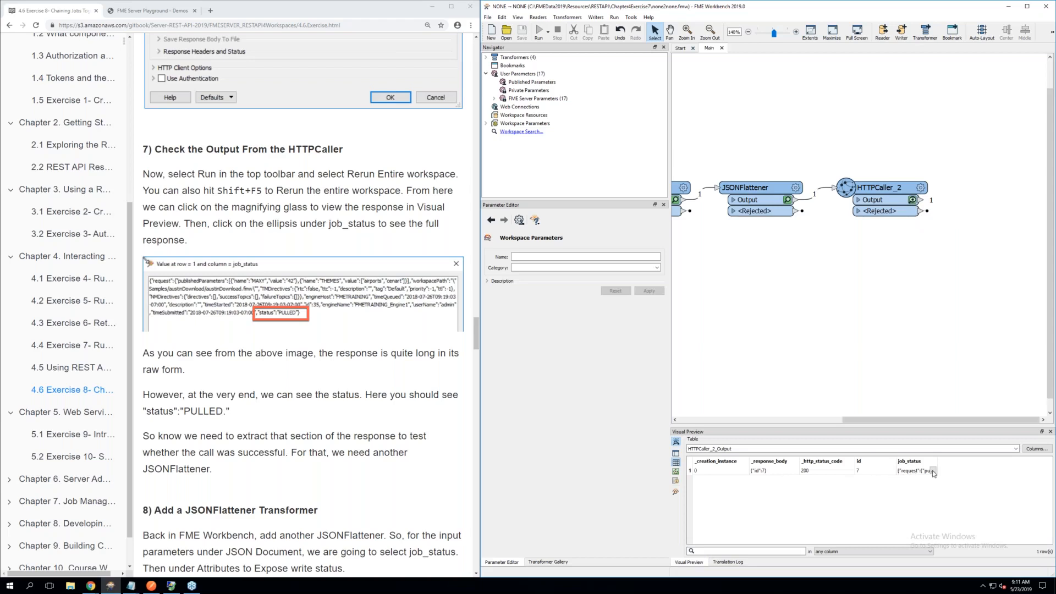
click(932, 471)
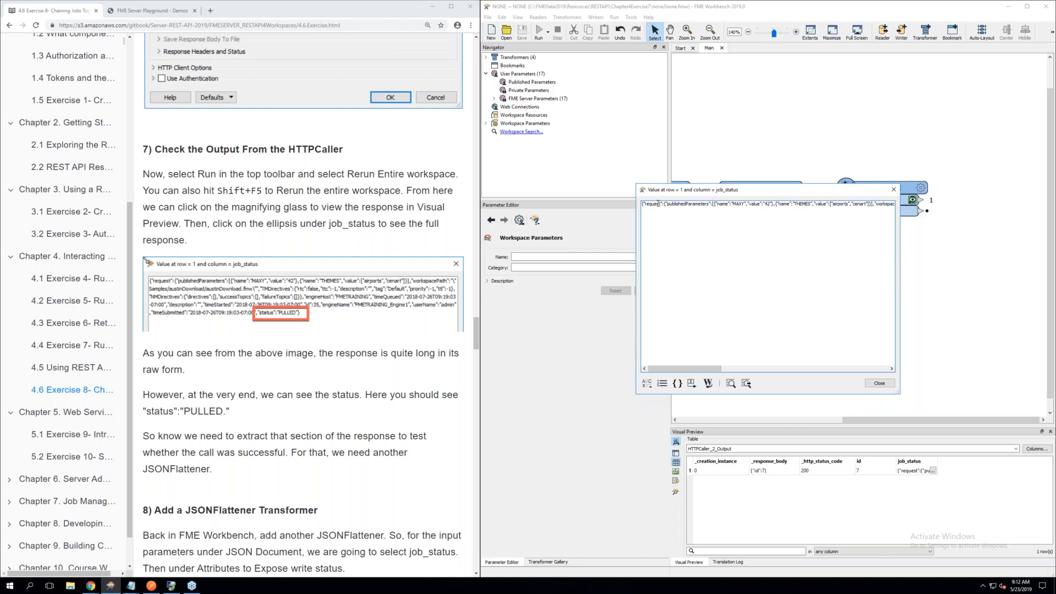
click(708, 384)
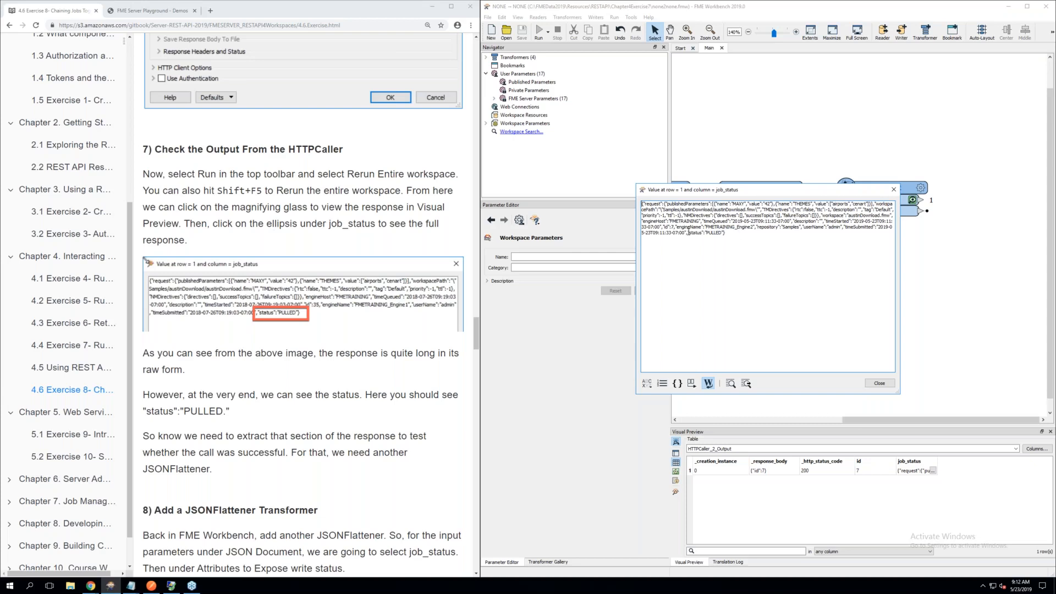
drag(688, 233, 724, 234)
click(879, 384)
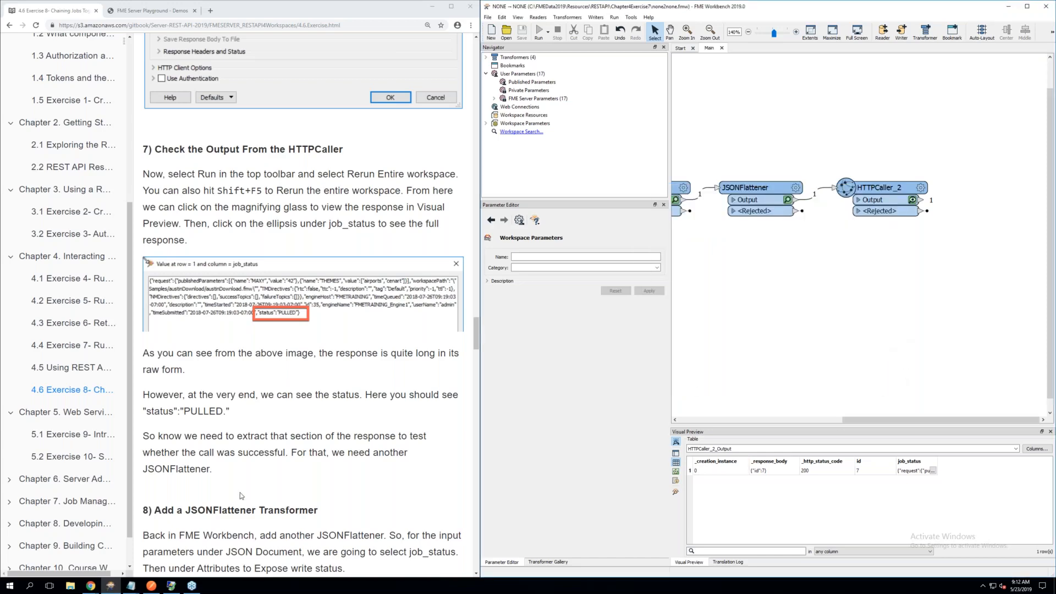
Following section 8 of the exercise, add a second JSONFlattener after HTTPCaller_2 and connect it to HTTPCaller_2's Output port
scroll(238, 496, down, 3)
scroll(240, 495, down, 4)
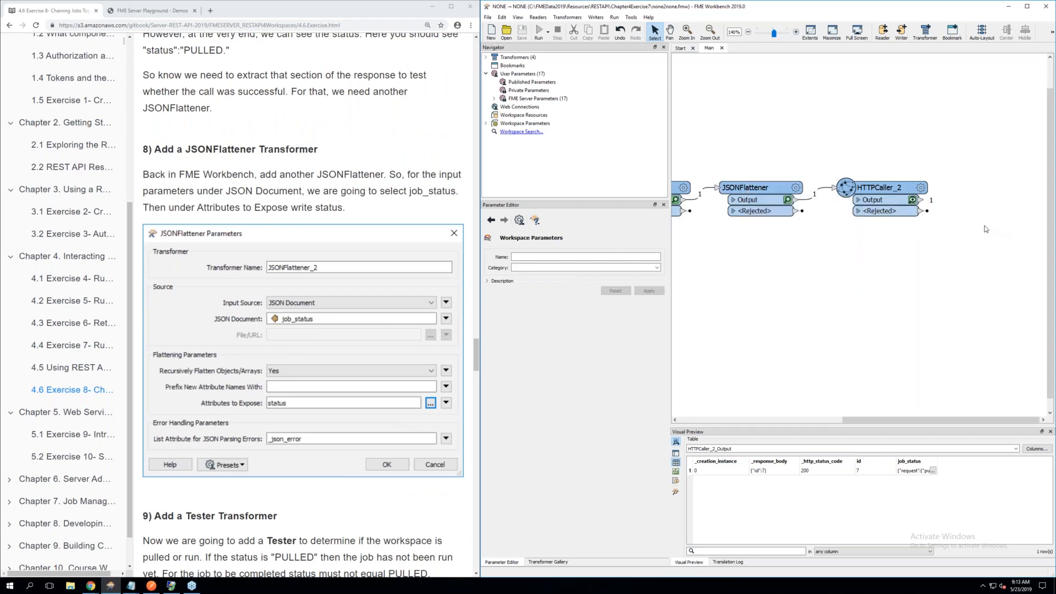
scroll(986, 227, down, 1)
scroll(987, 234, up, 3)
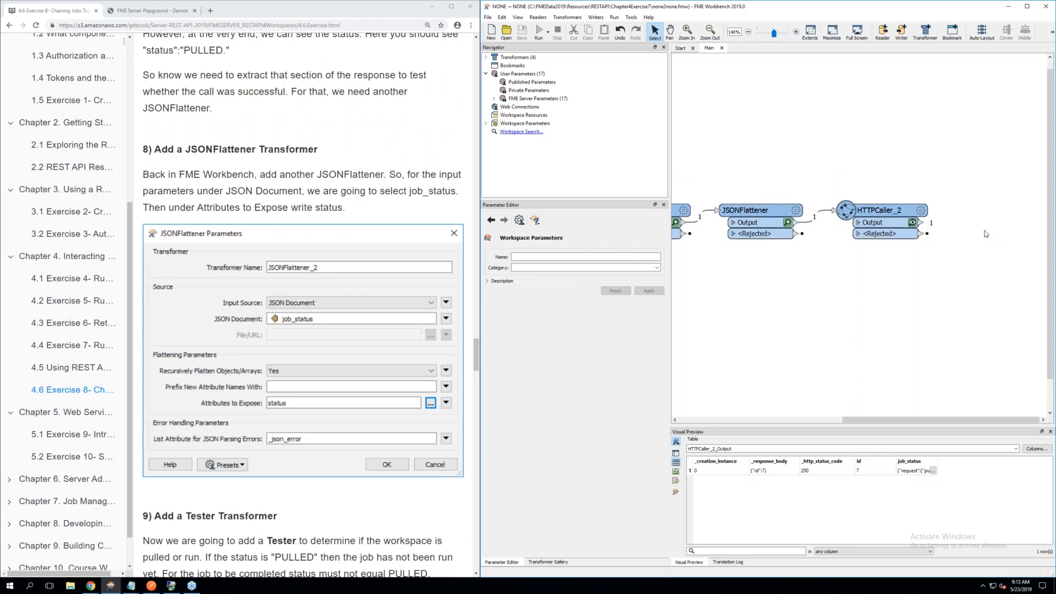
text(json)
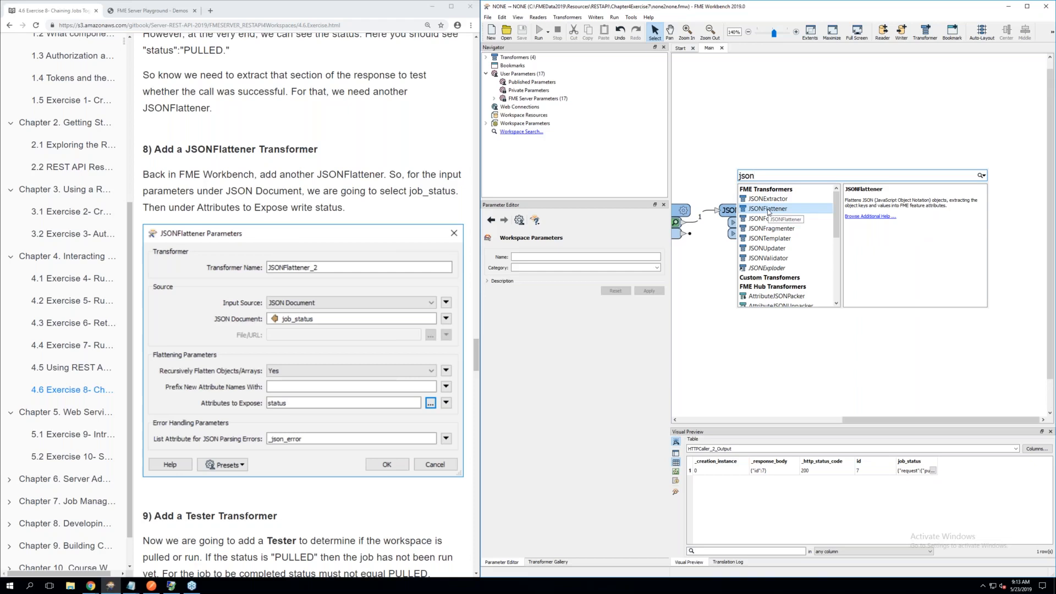
double_click(769, 209)
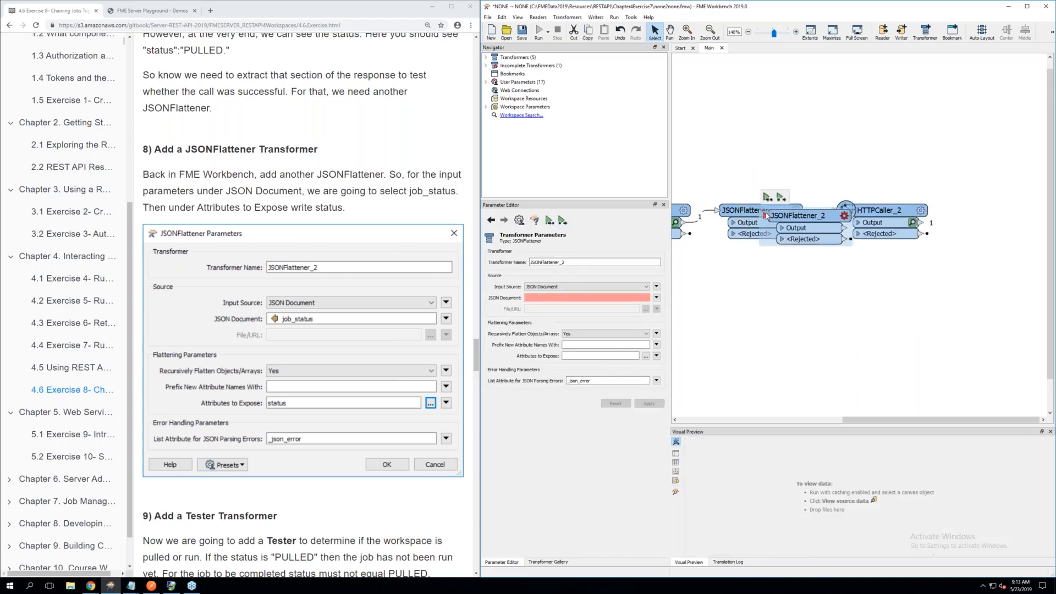
drag(809, 210, 997, 210)
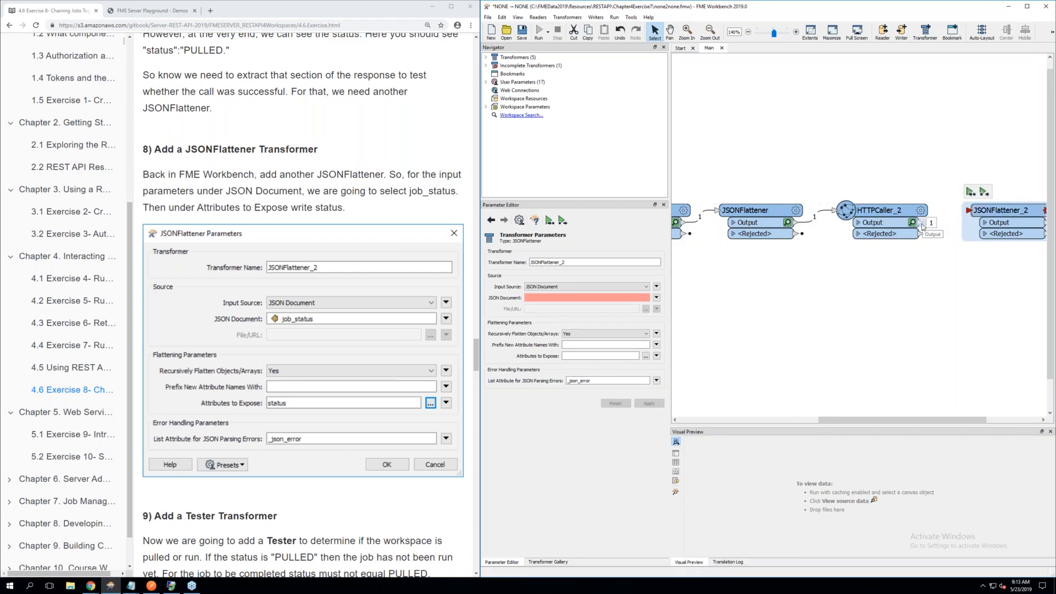
drag(922, 227, 969, 213)
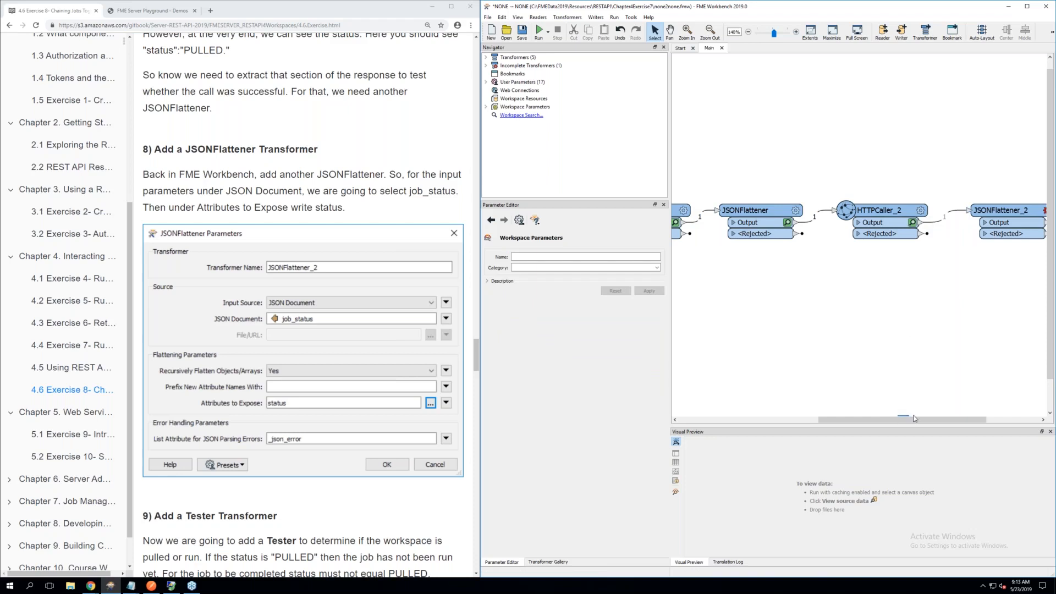
Set JSONFlattener_2's JSON Document to the job_status attribute, expose the attribute status, and accept the parameters
drag(939, 413, 991, 415)
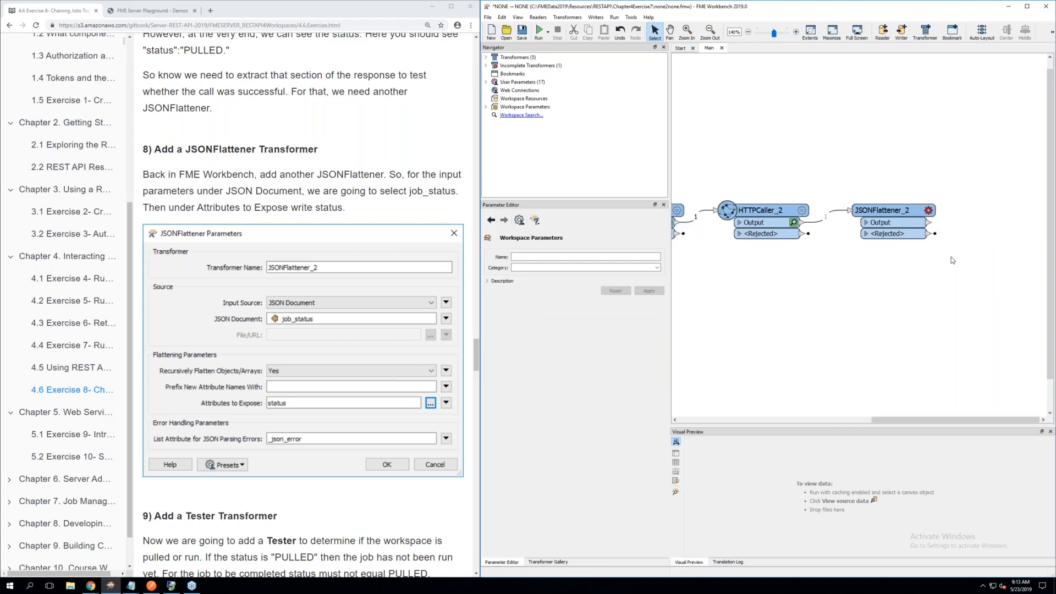
click(929, 211)
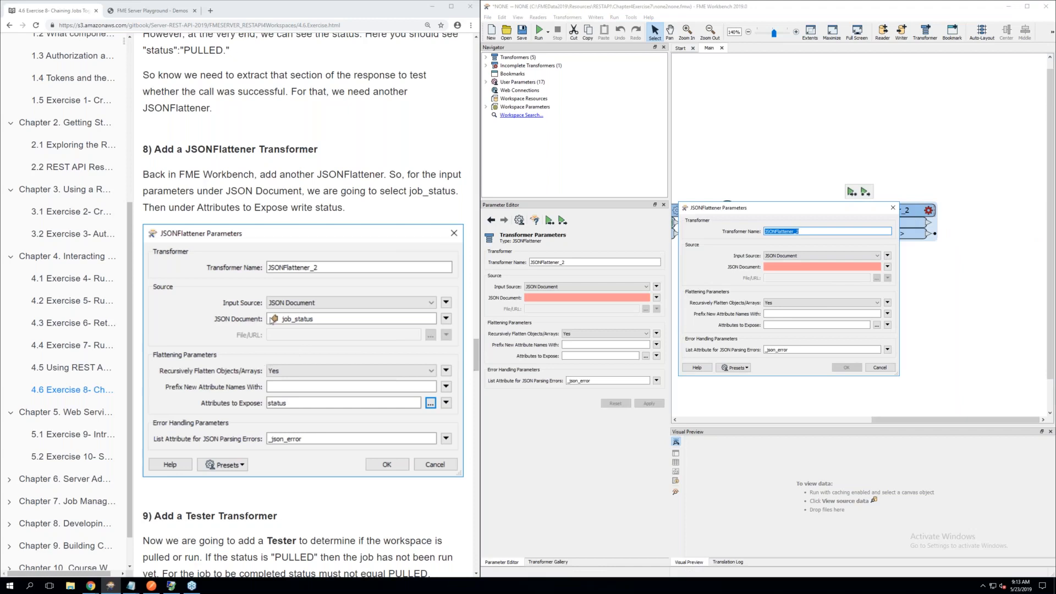
click(887, 267)
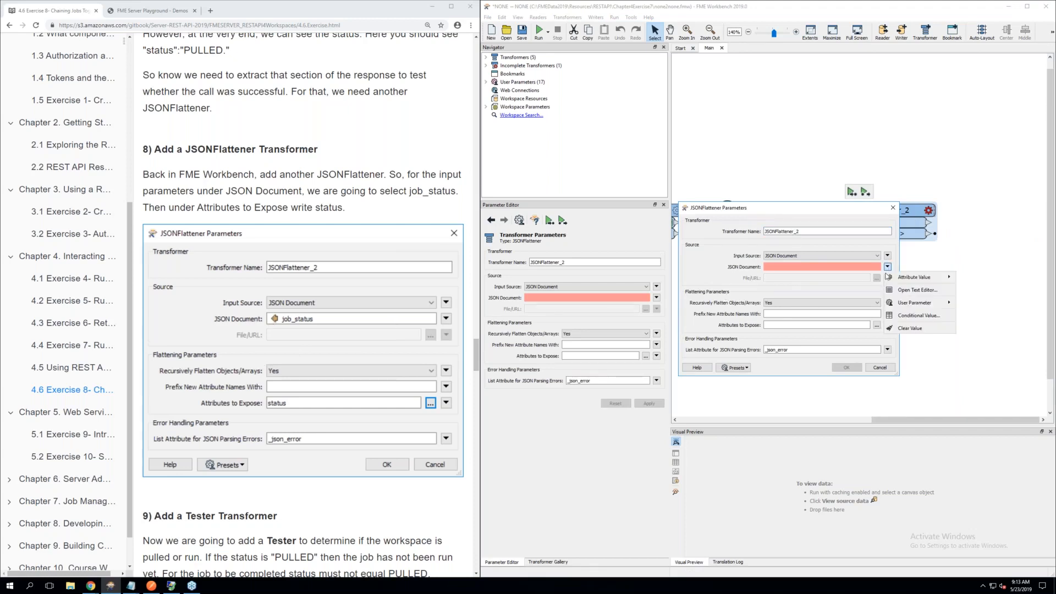
mouse_move(905, 277)
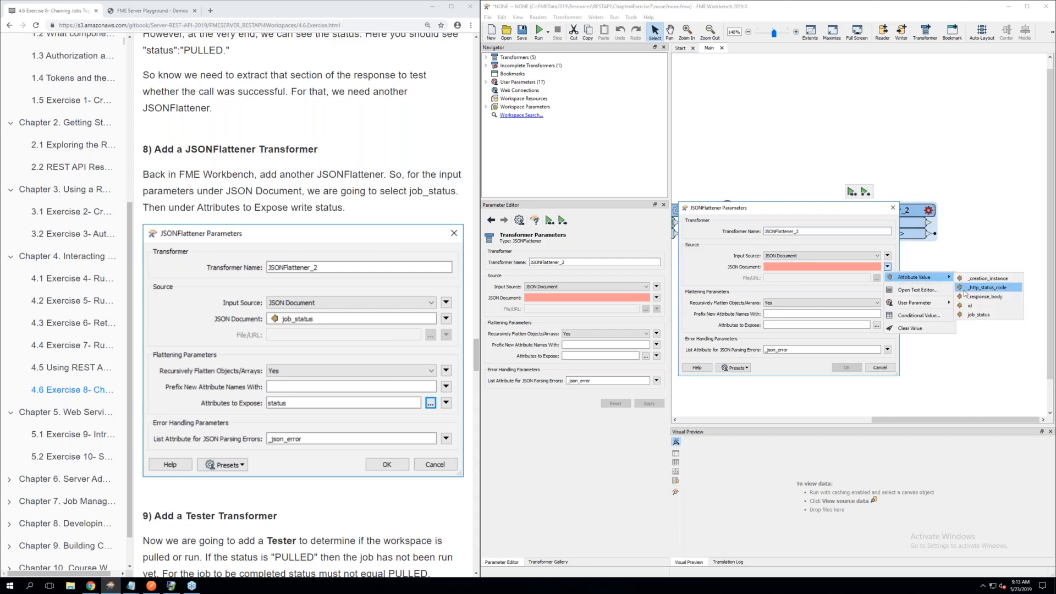
click(978, 316)
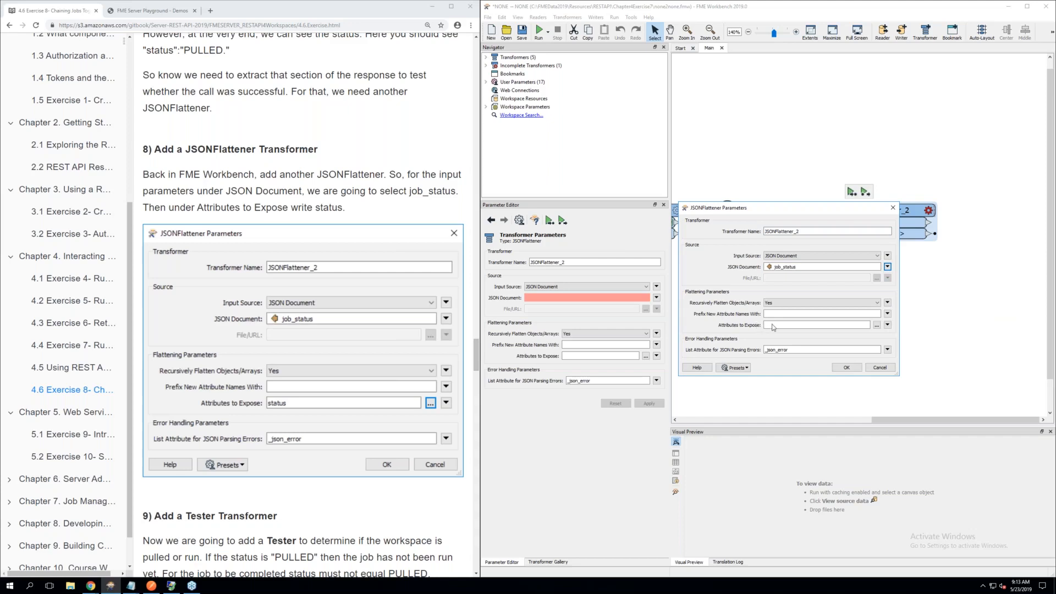
click(876, 326)
click(758, 248)
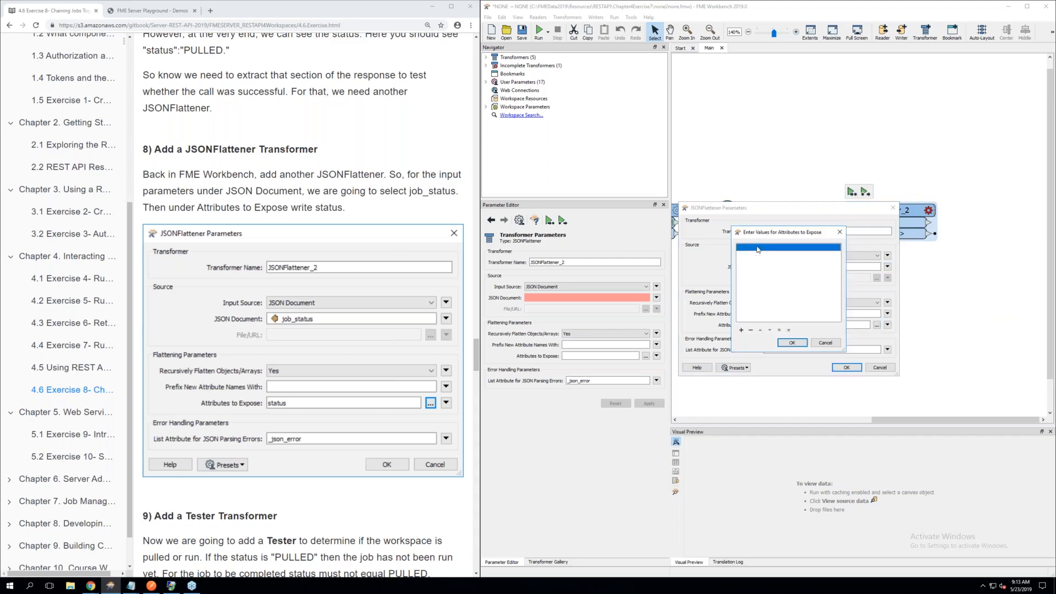
click(758, 249)
click(792, 342)
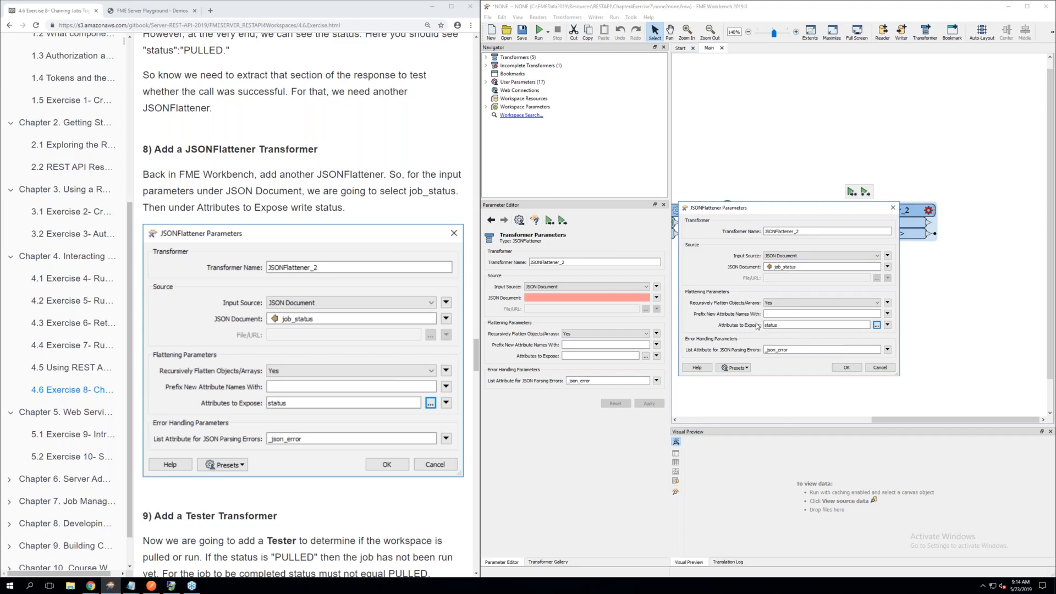
click(847, 369)
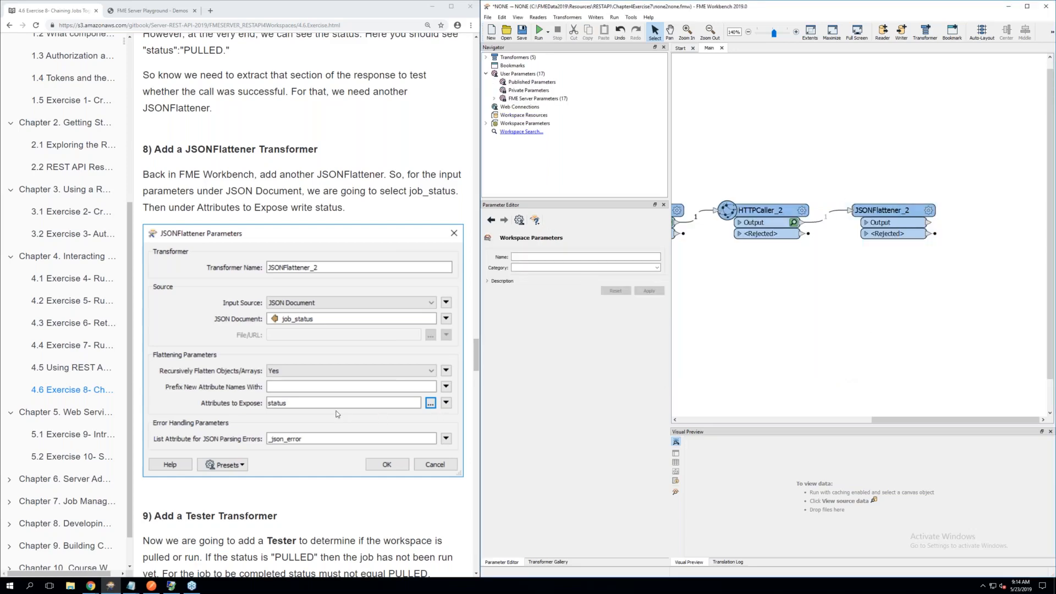
Following section 9 of the exercise, add a Tester transformer after JSONFlattener_2 and connect it to JSONFlattener_2's Output port
scroll(335, 410, down, 3)
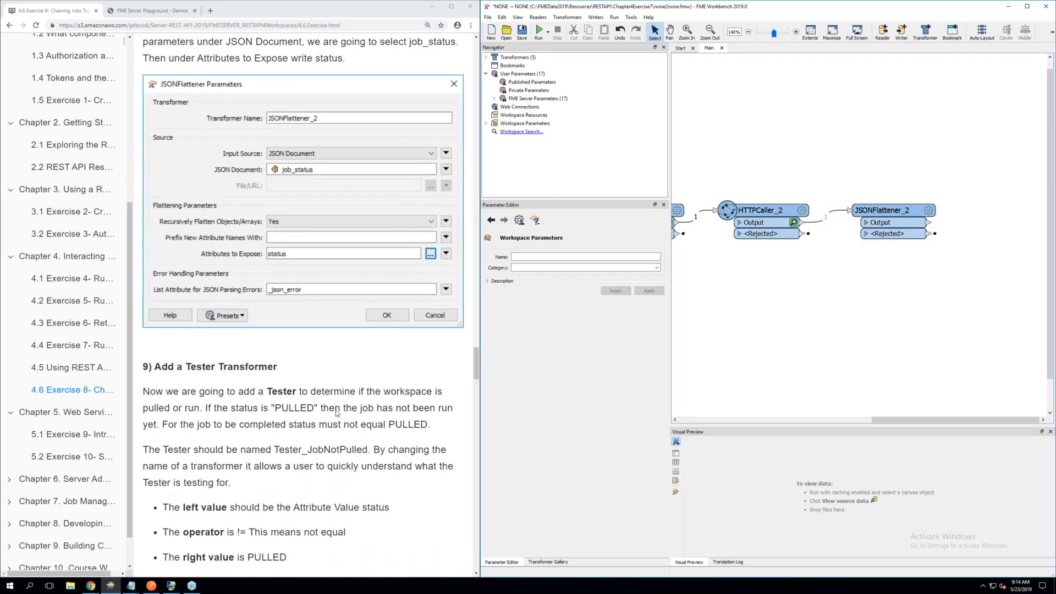
scroll(335, 413, down, 2)
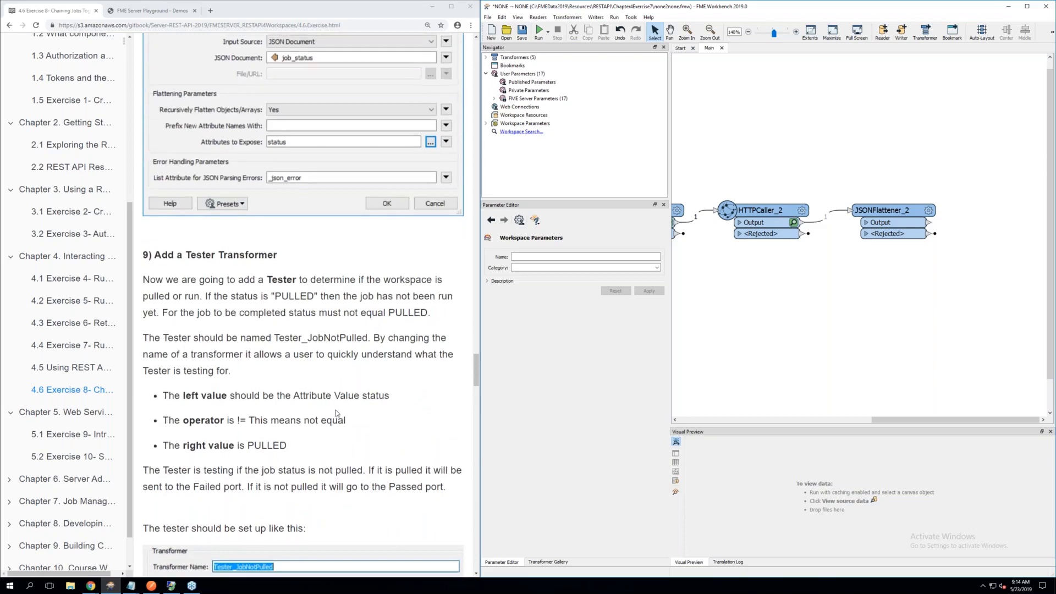
scroll(337, 413, down, 2)
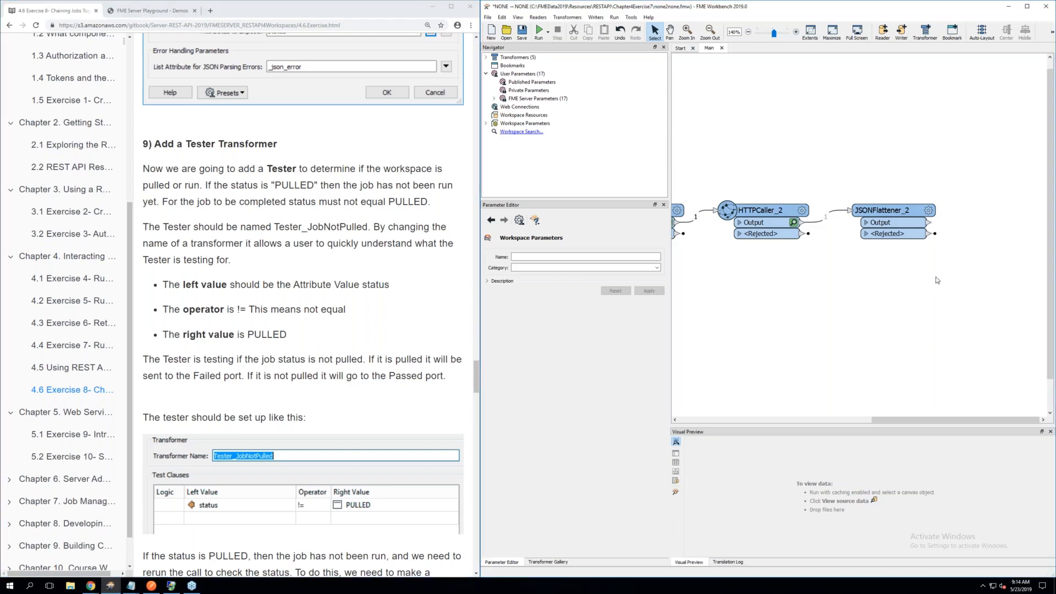
text(test)
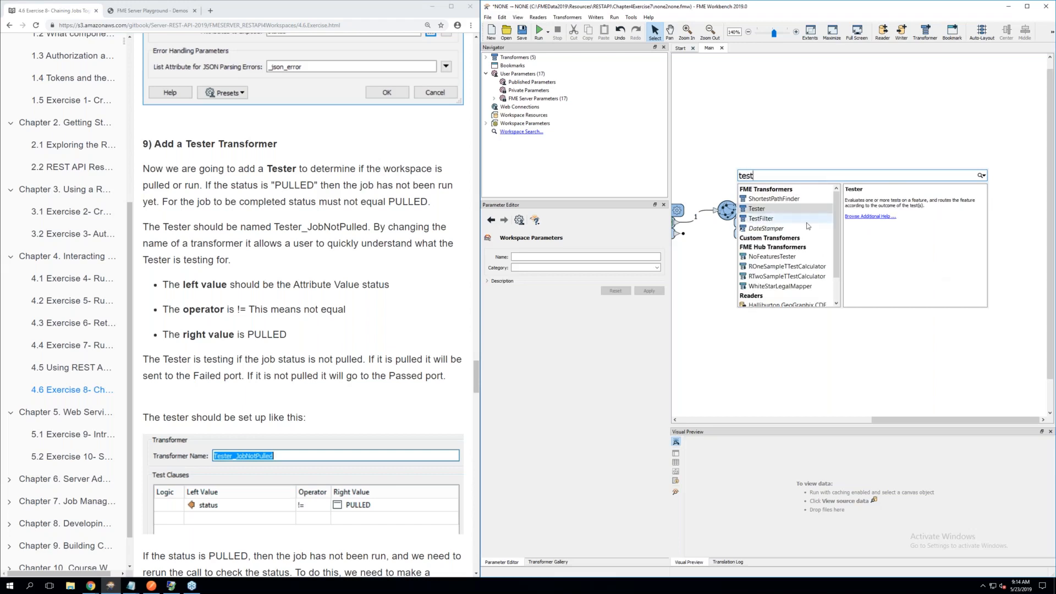
double_click(768, 210)
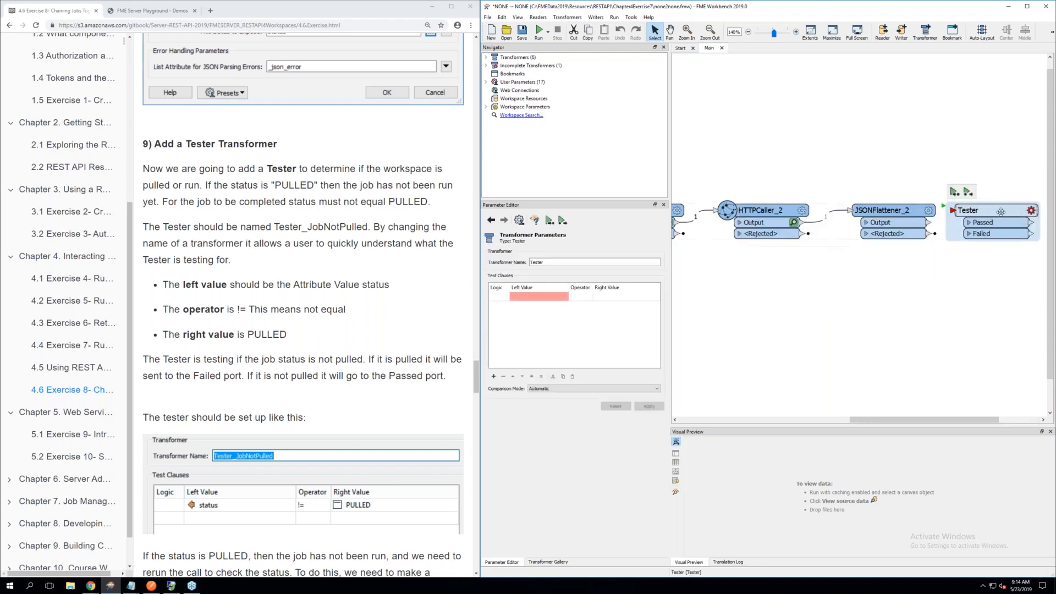
drag(1001, 212, 1004, 212)
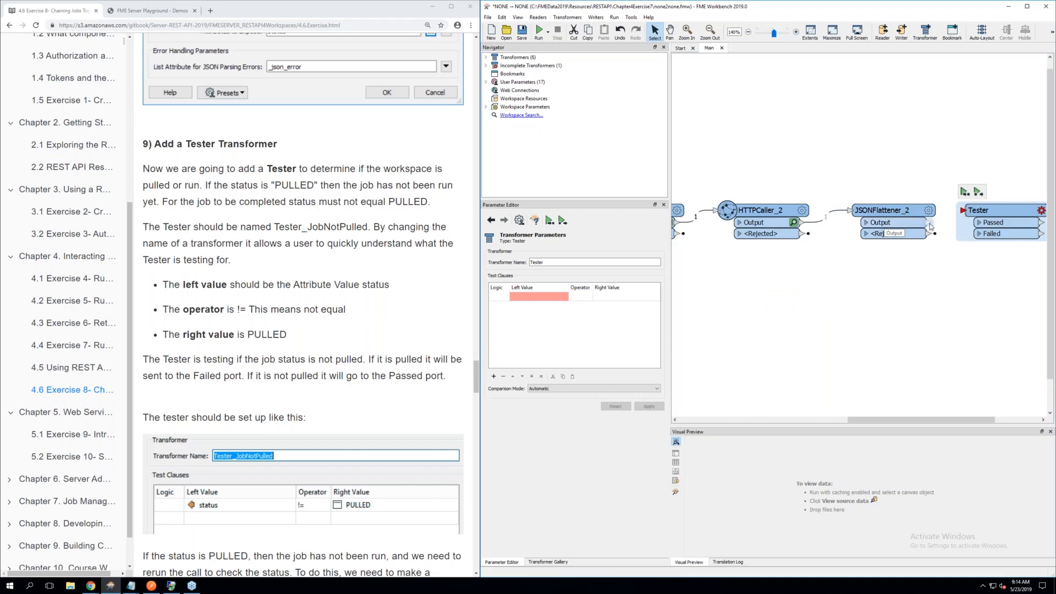
drag(929, 223, 957, 214)
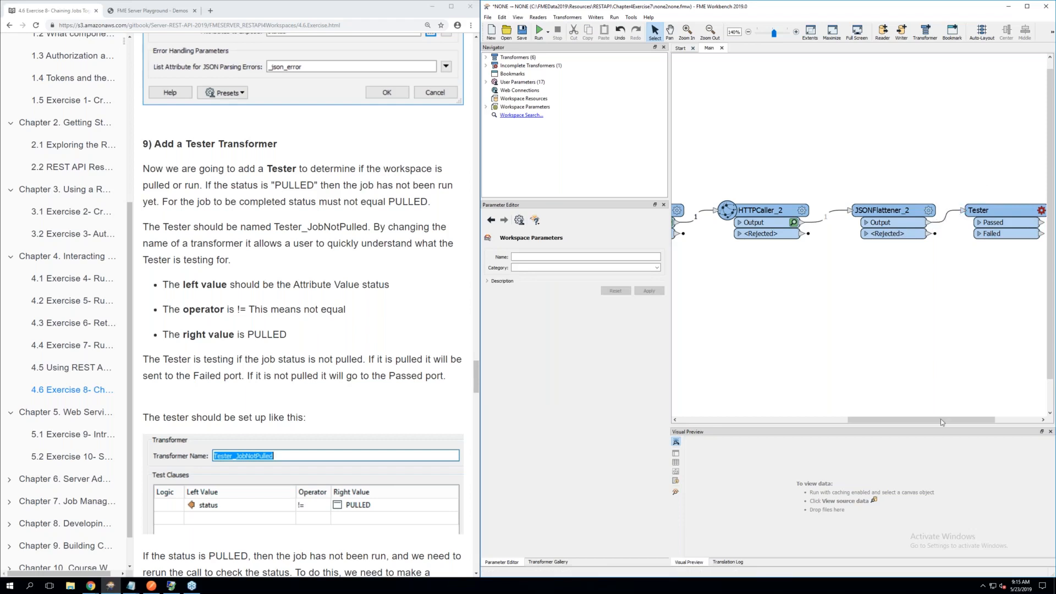
Open the Tester's parameters and rename the transformer to Tester_JobNotPulled
drag(942, 420, 1002, 423)
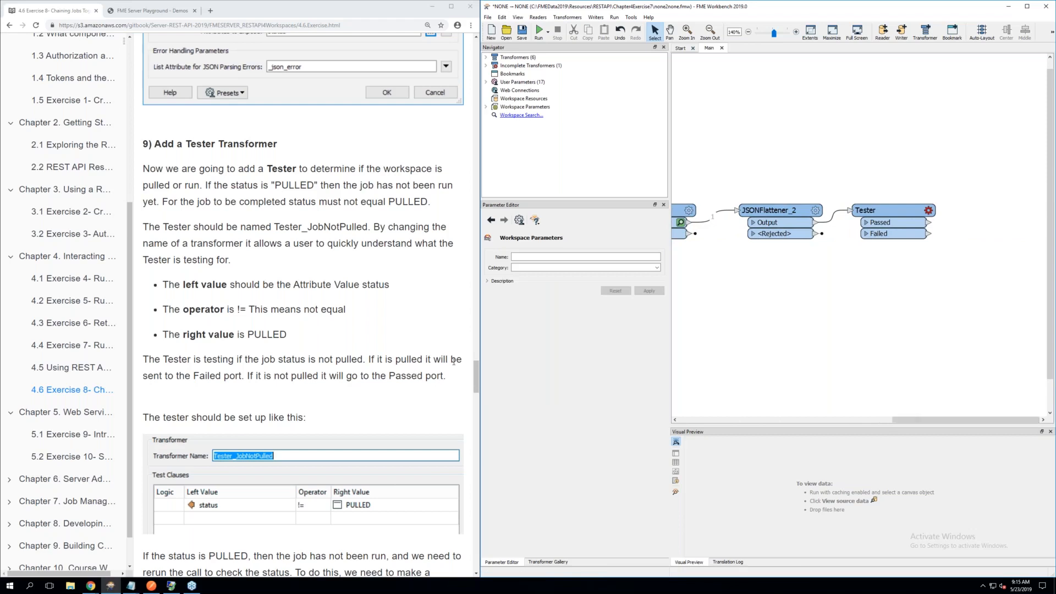
mouse_move(929, 212)
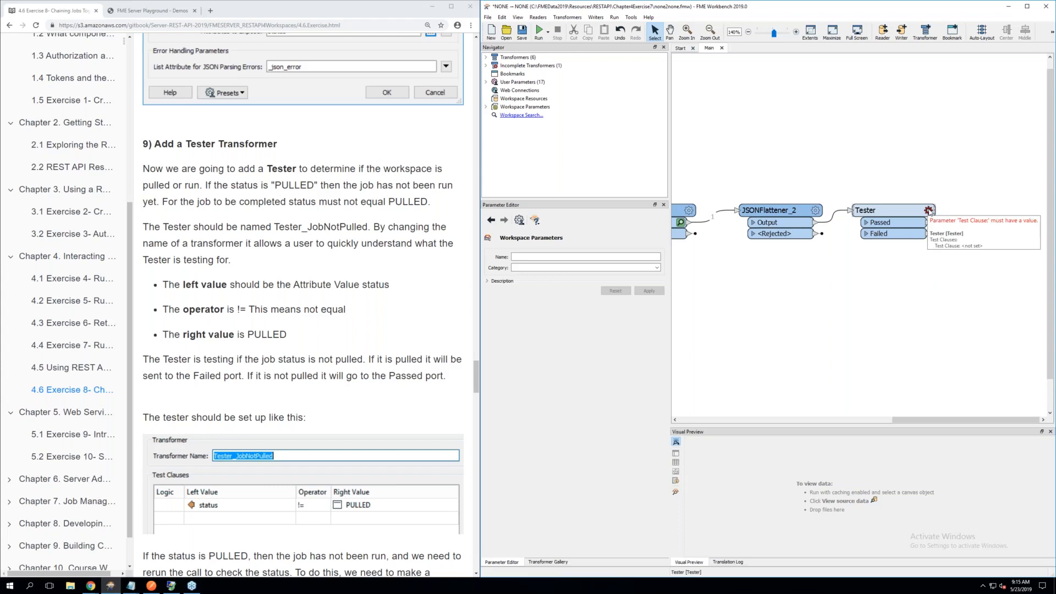
click(929, 211)
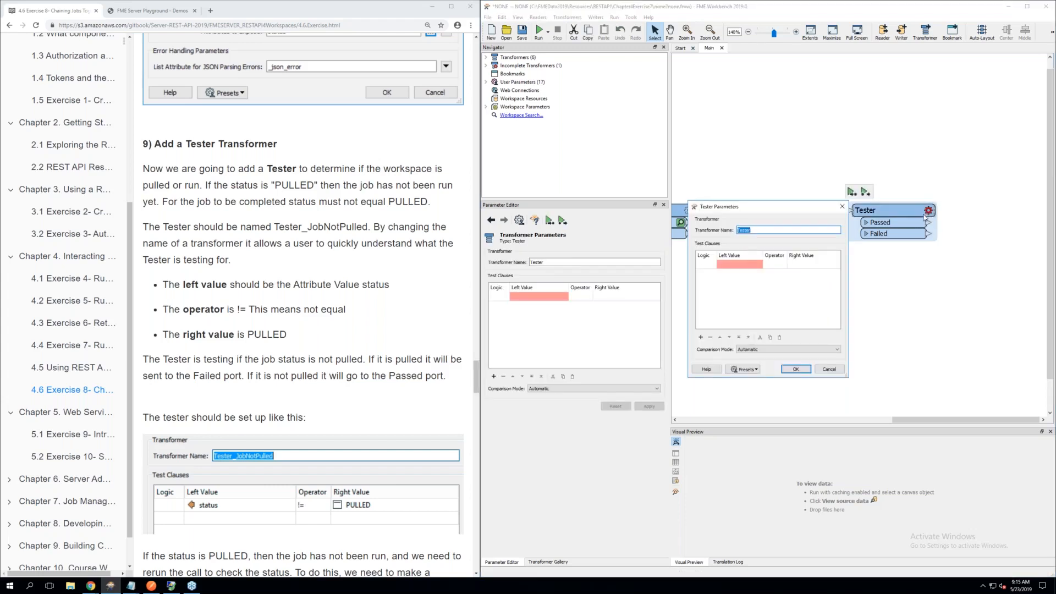
click(731, 266)
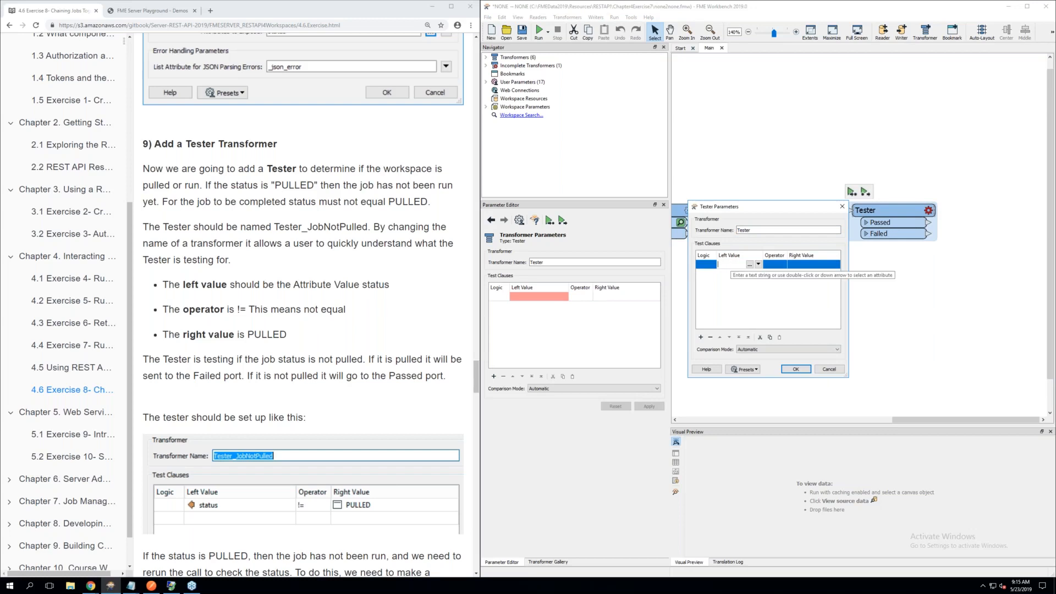
scroll(335, 275, down, 1)
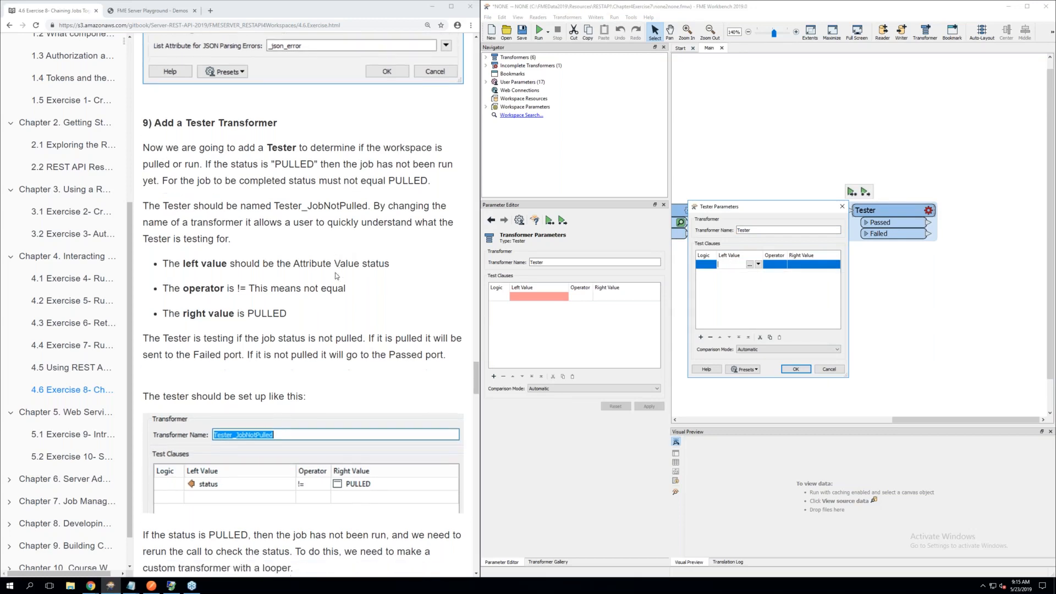
double_click(760, 230)
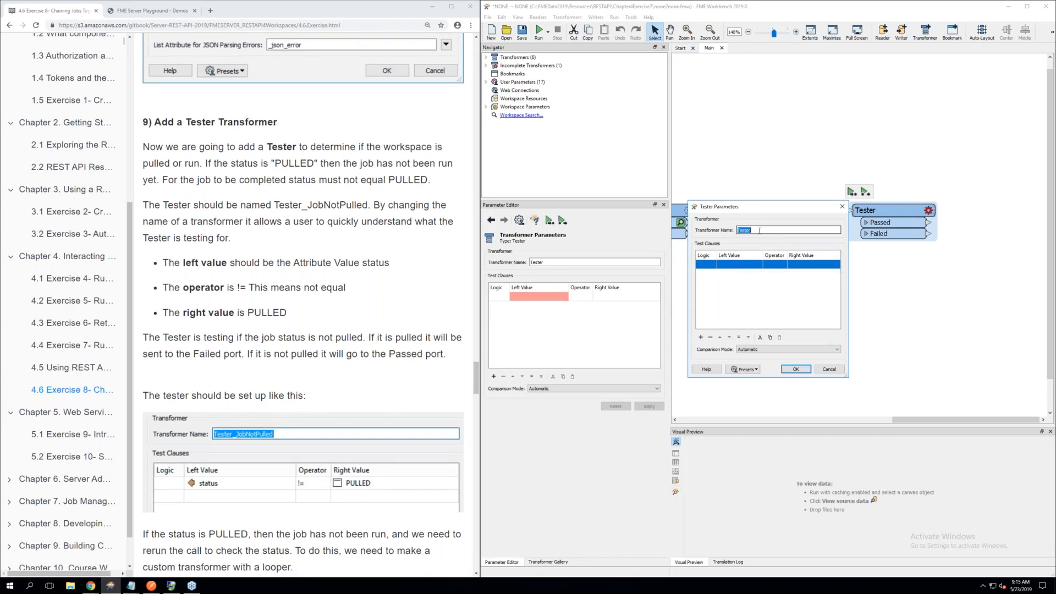
key(BackSpace)
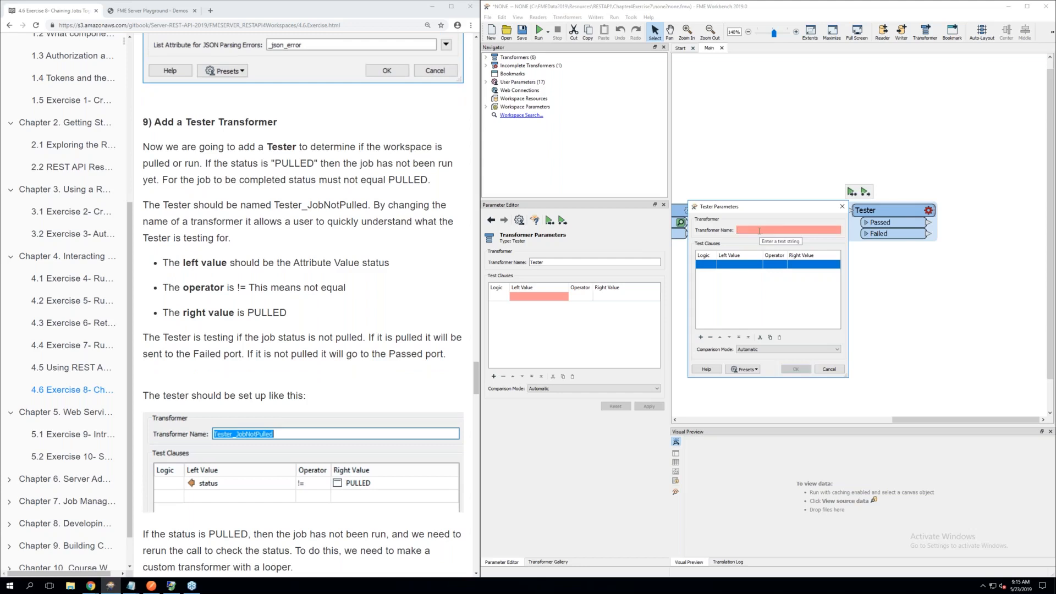
text(Tester_JobNotPulled)
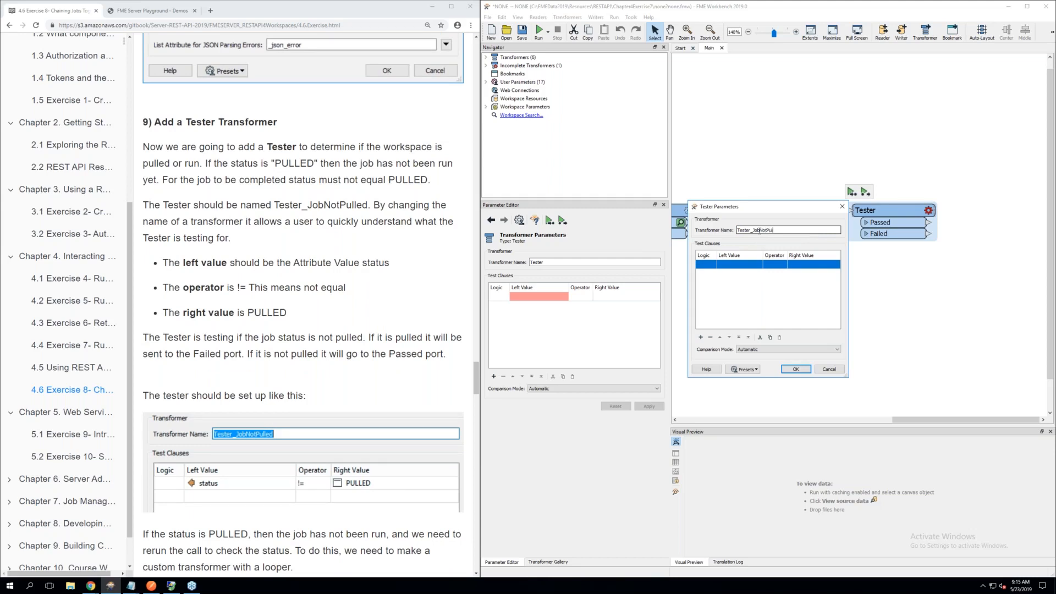
Define the test clause with the attribute status as left value, operator != and right value PULLED, and accept the Tester parameters
click(736, 265)
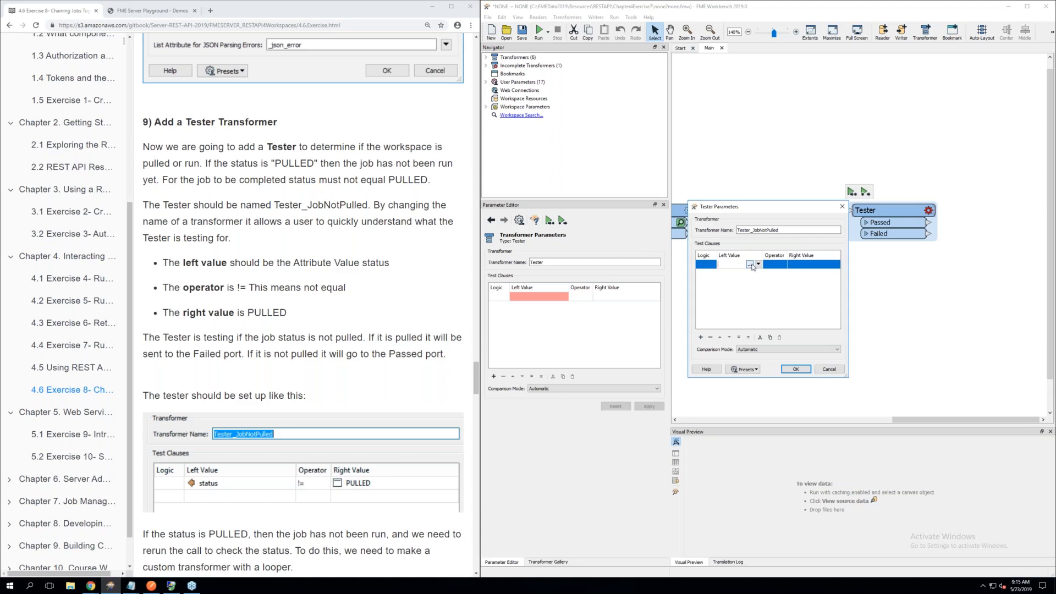
click(759, 265)
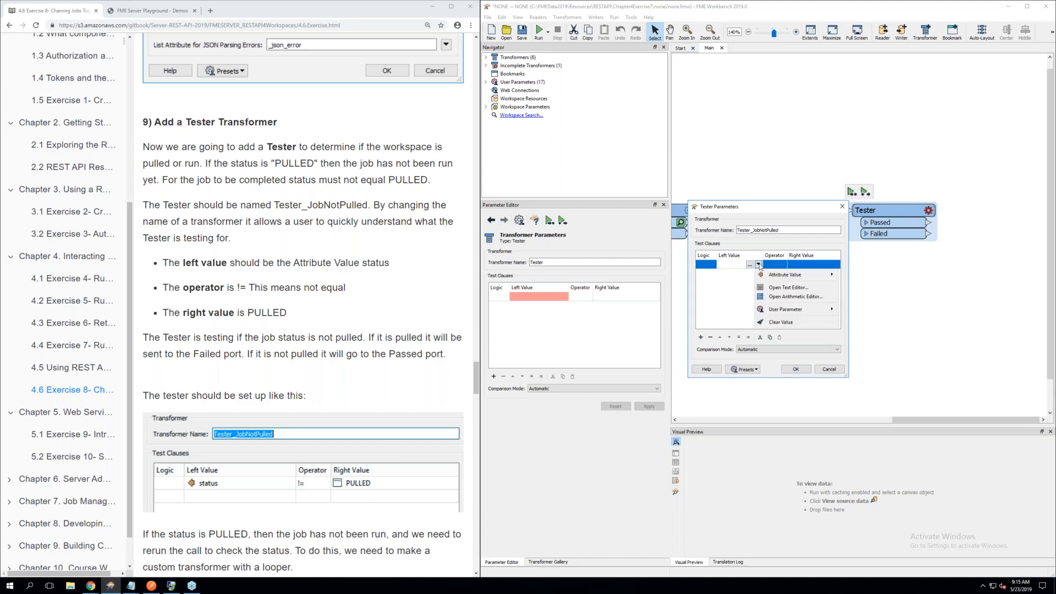
mouse_move(772, 274)
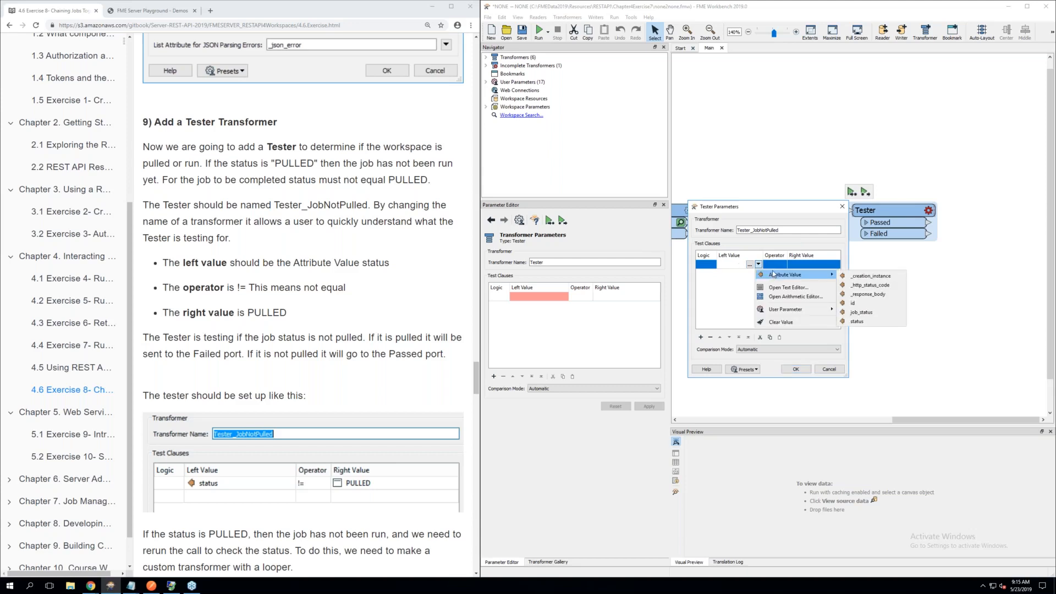
click(859, 322)
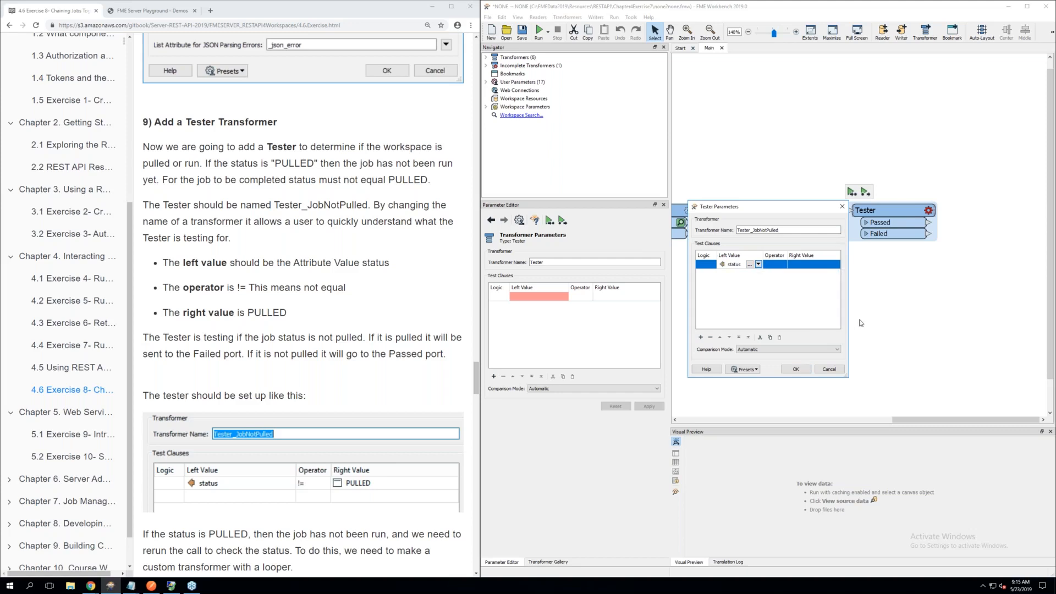
click(778, 268)
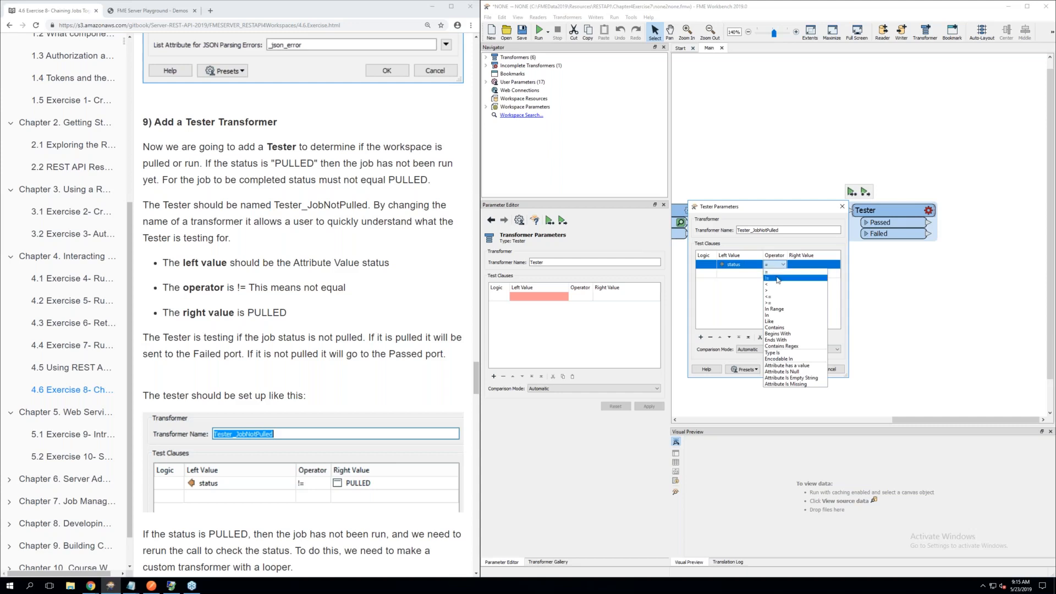
click(778, 279)
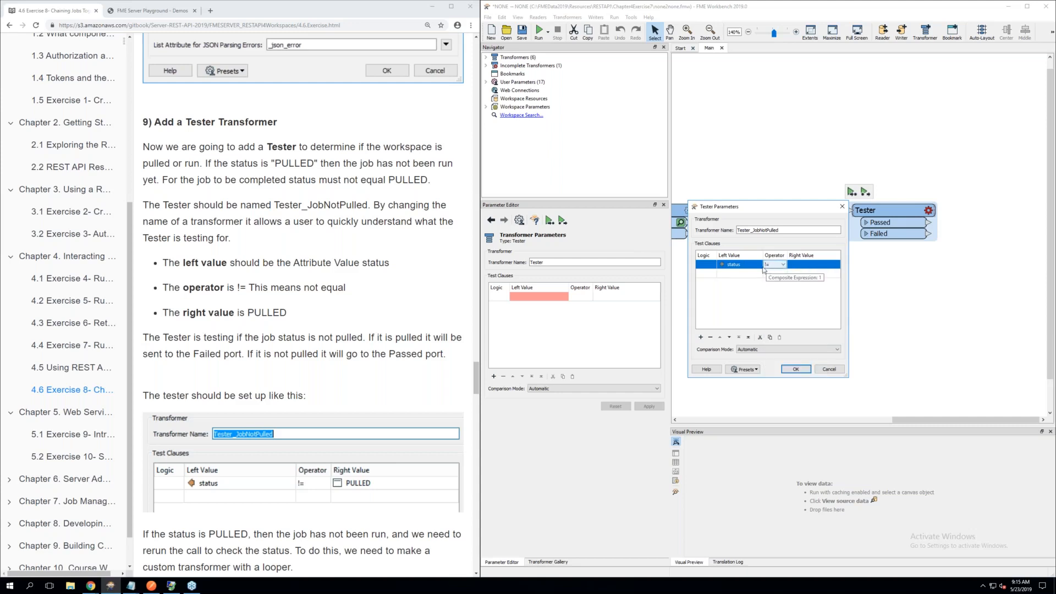
click(817, 264)
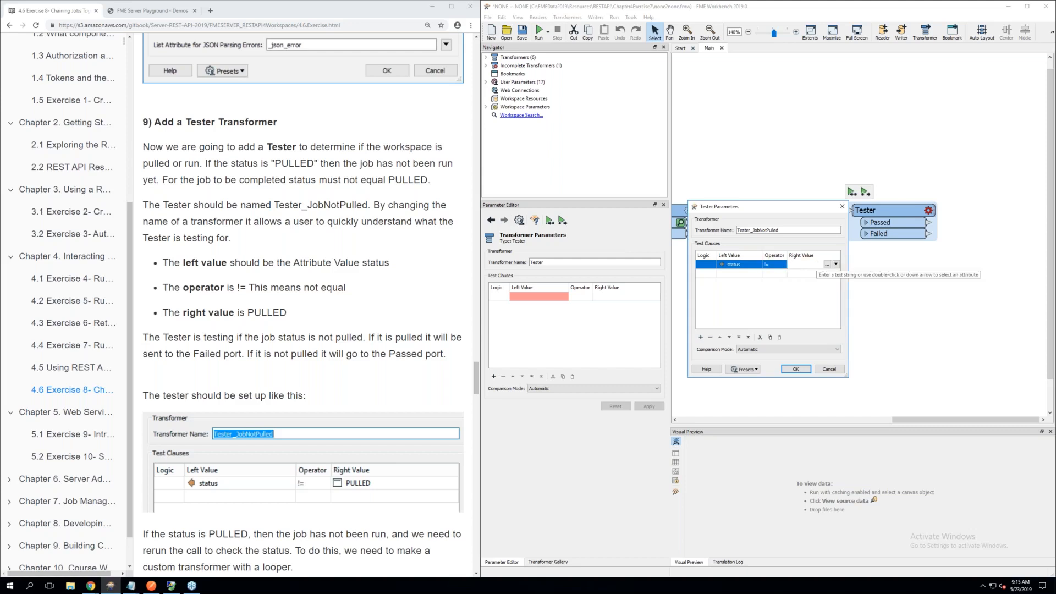
text(PULLED)
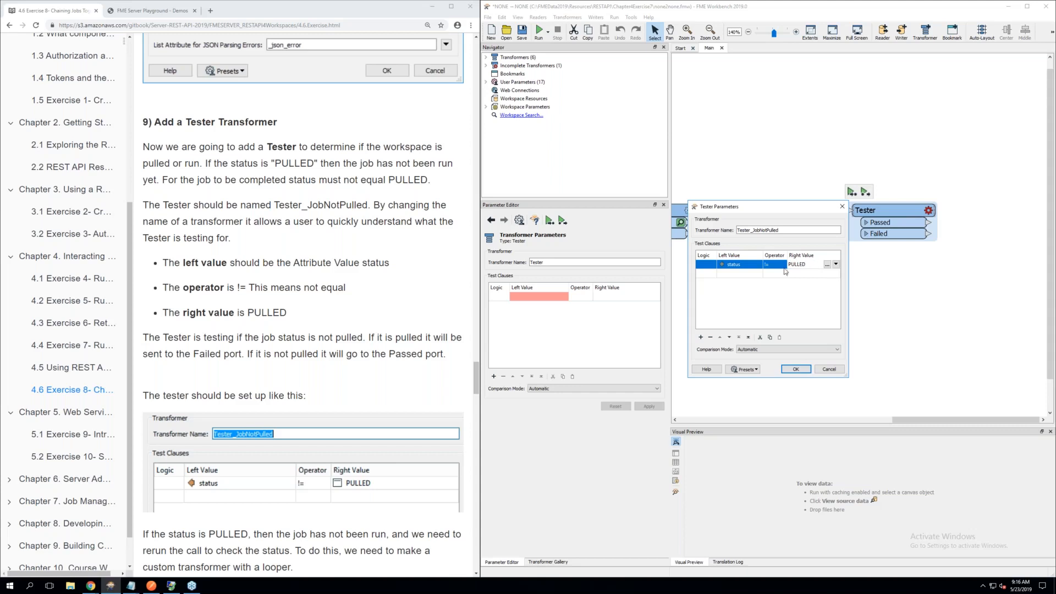
click(763, 299)
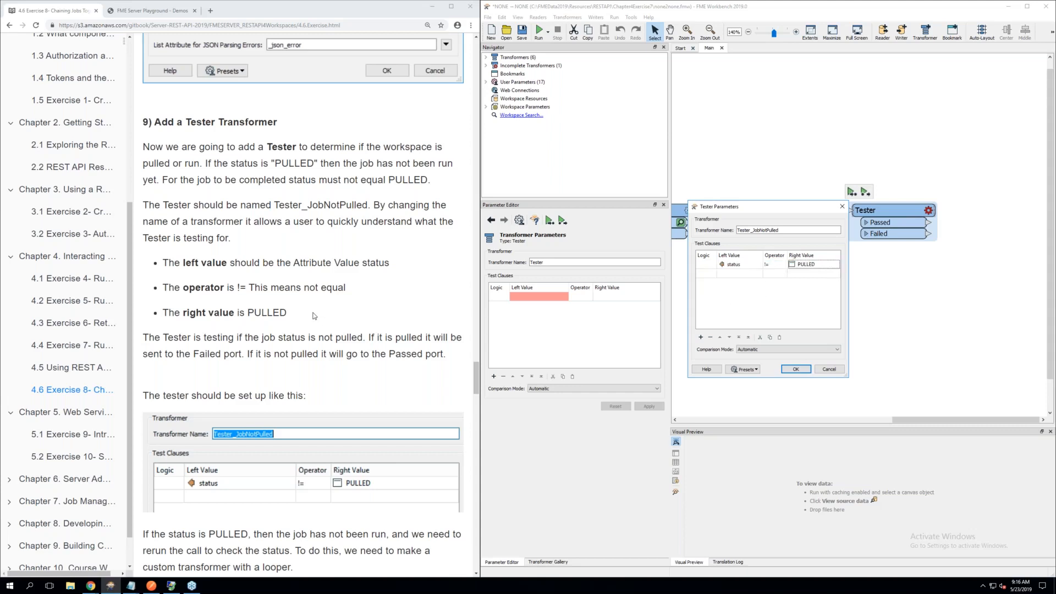
scroll(314, 316, down, 2)
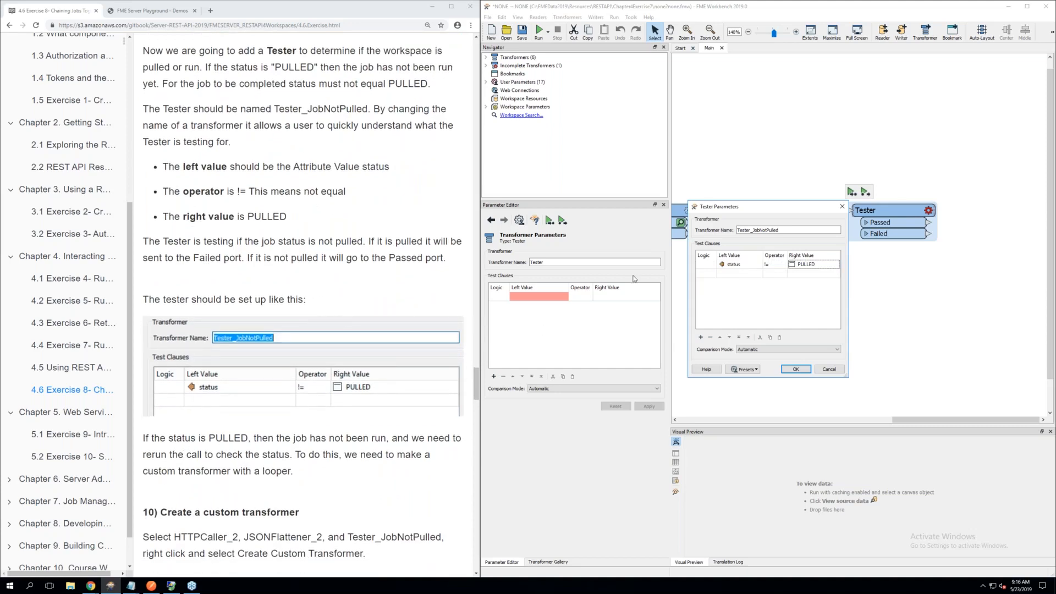
click(789, 369)
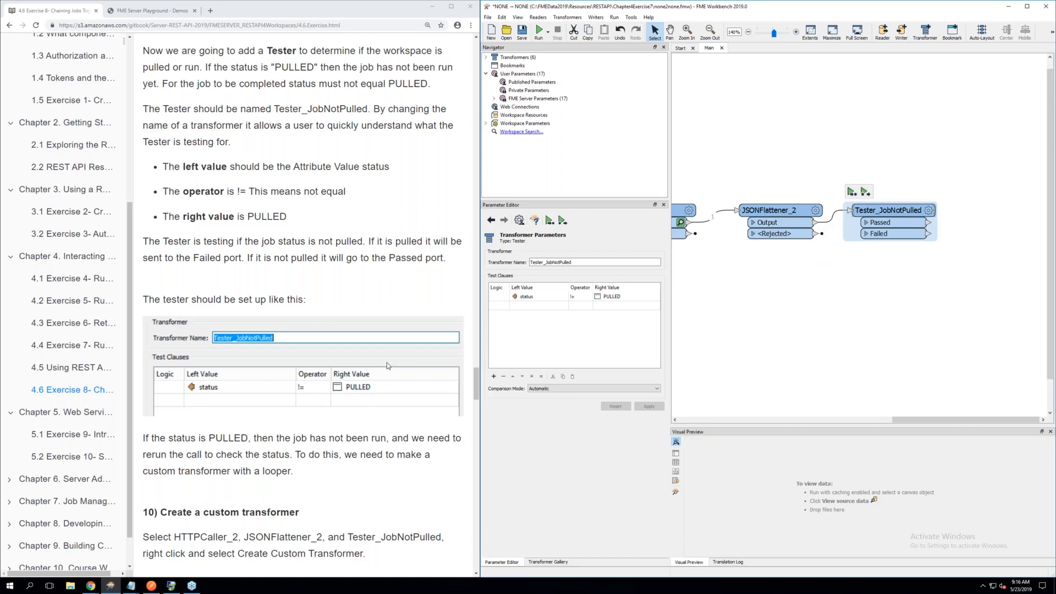
Following section 10 of the exercise, select HTTPCaller_2, JSONFlattener_2 and Tester_JobNotPulled together and start creating a custom transformer from them
scroll(387, 362, down, 1)
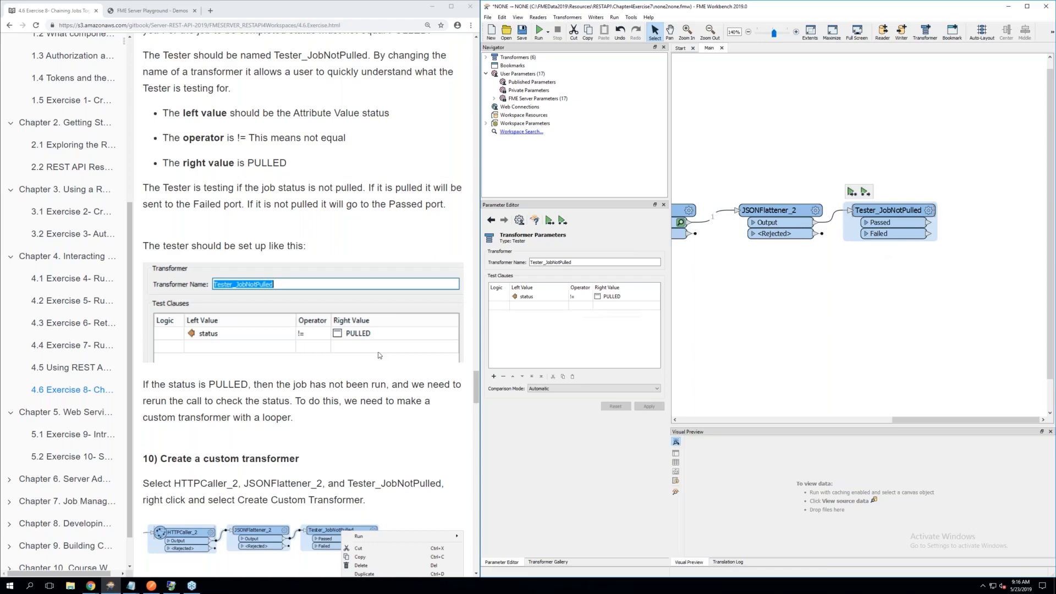
scroll(378, 355, down, 2)
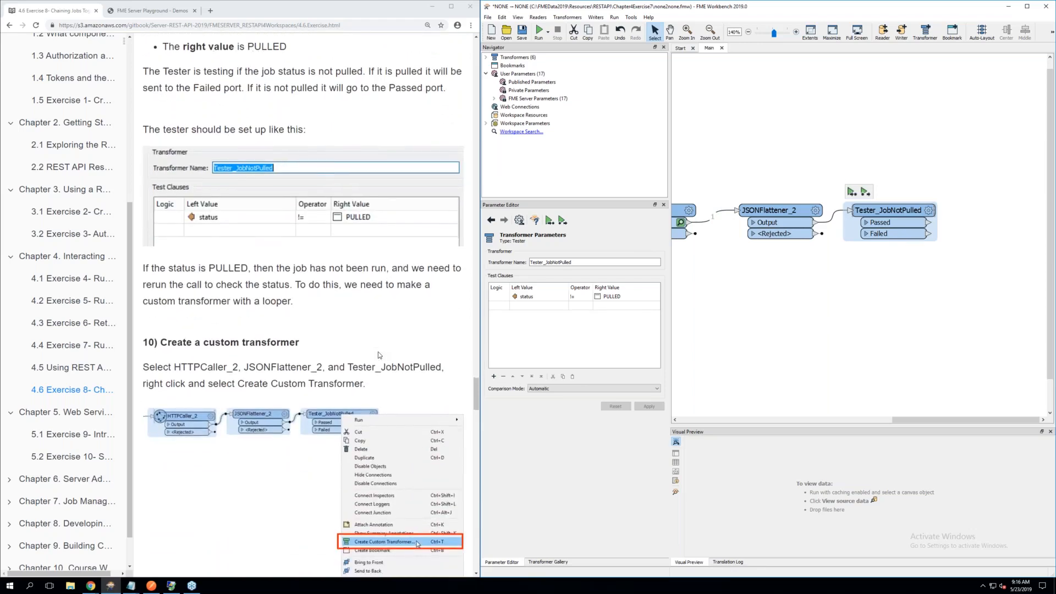
scroll(378, 355, down, 1)
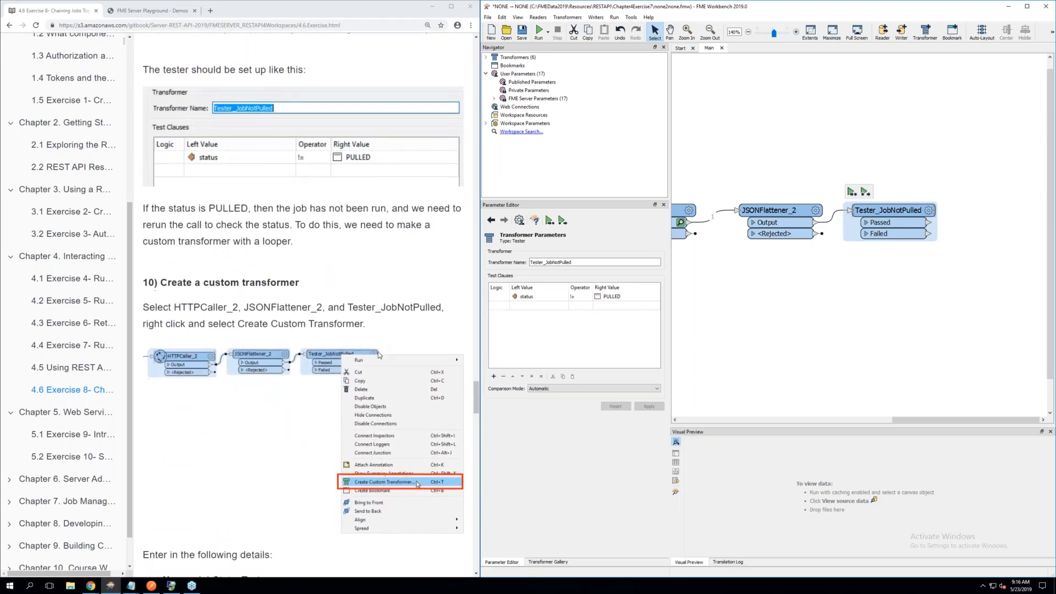
scroll(378, 355, down, 1)
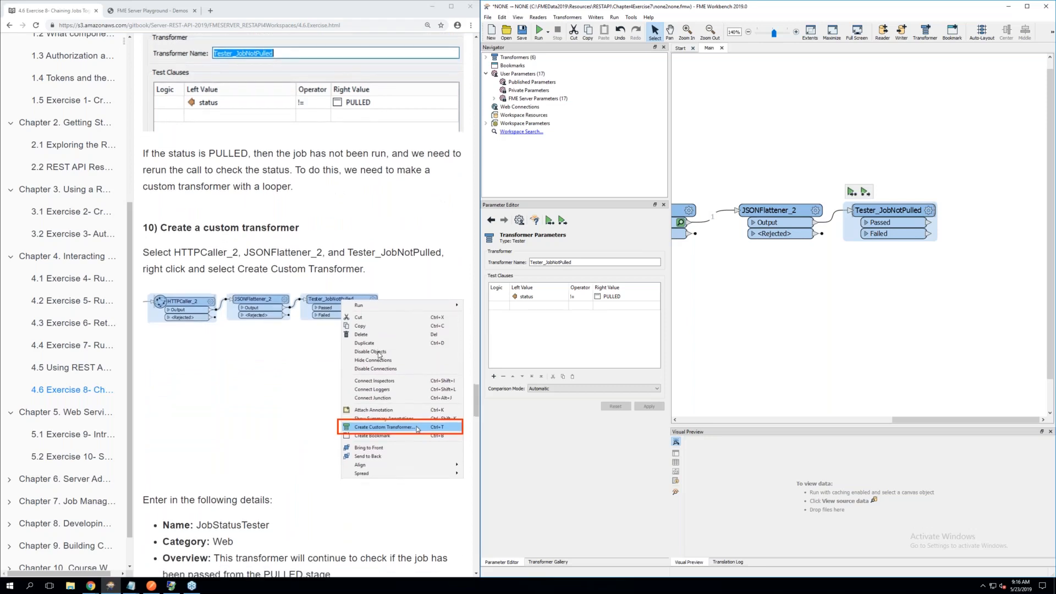
click(904, 348)
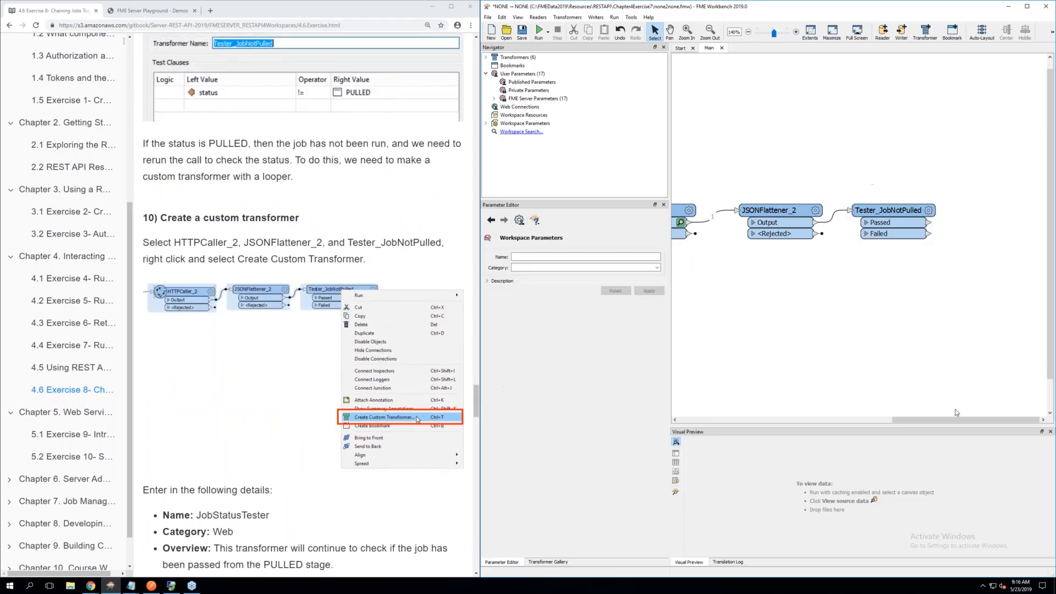
drag(946, 420, 904, 421)
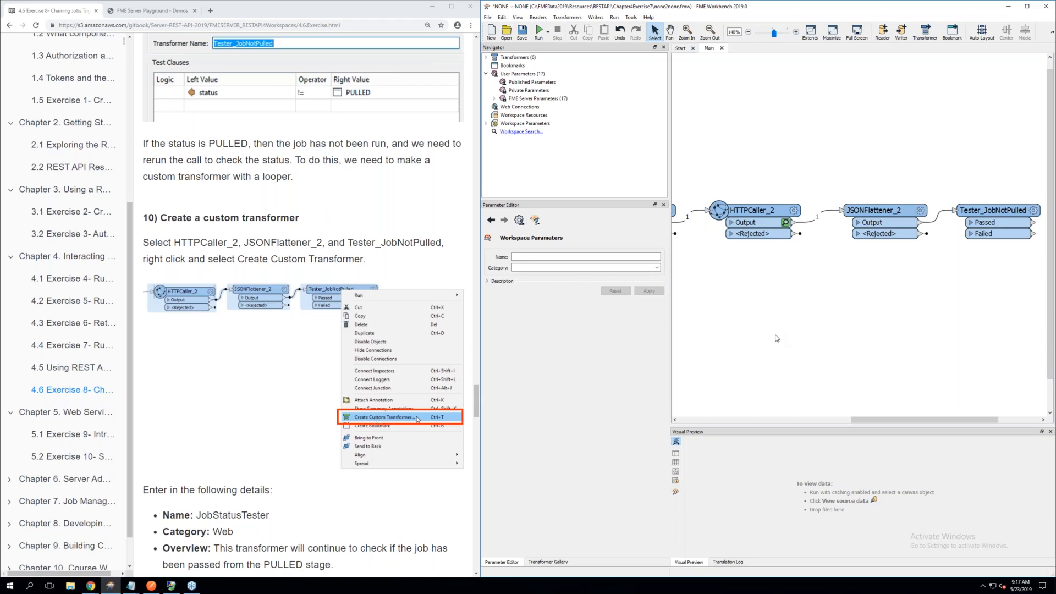
drag(691, 158, 1017, 265)
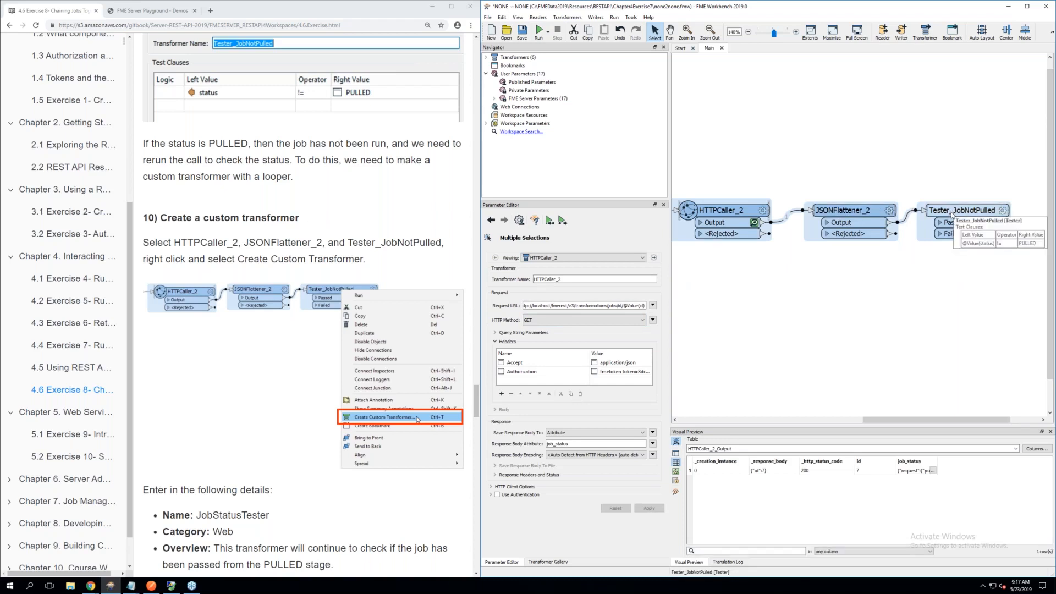
right_click(951, 216)
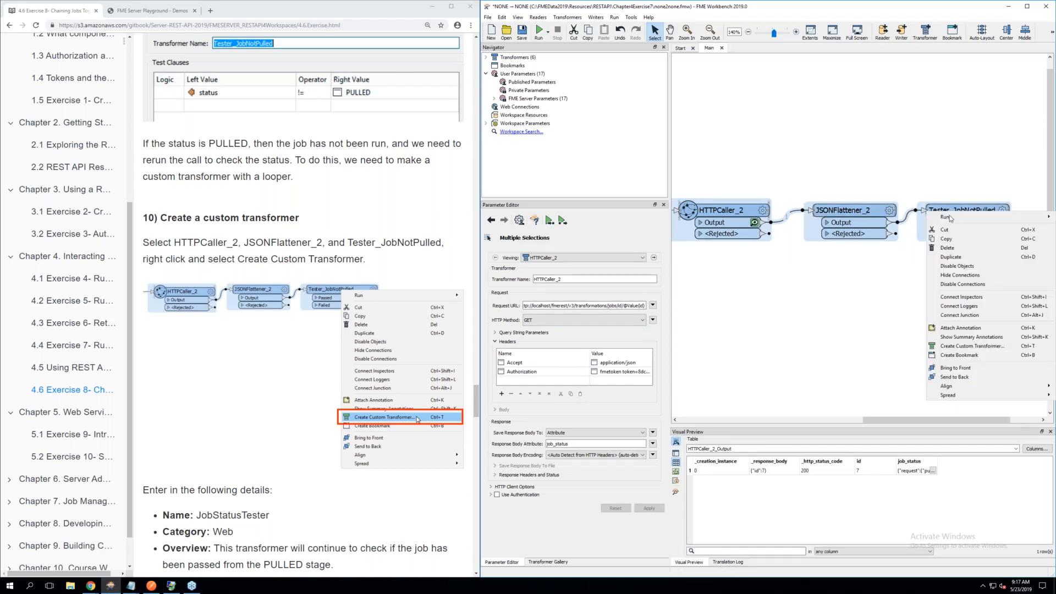
click(969, 347)
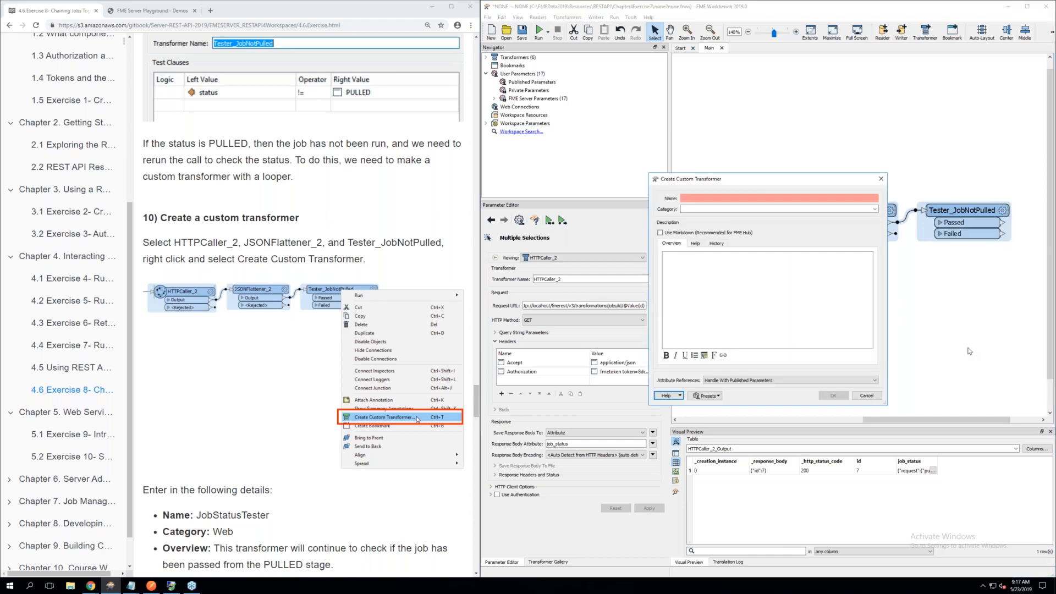
Name the custom transformer JobStatusTester and set its category to Web, as given in the exercise details
drag(738, 180, 619, 187)
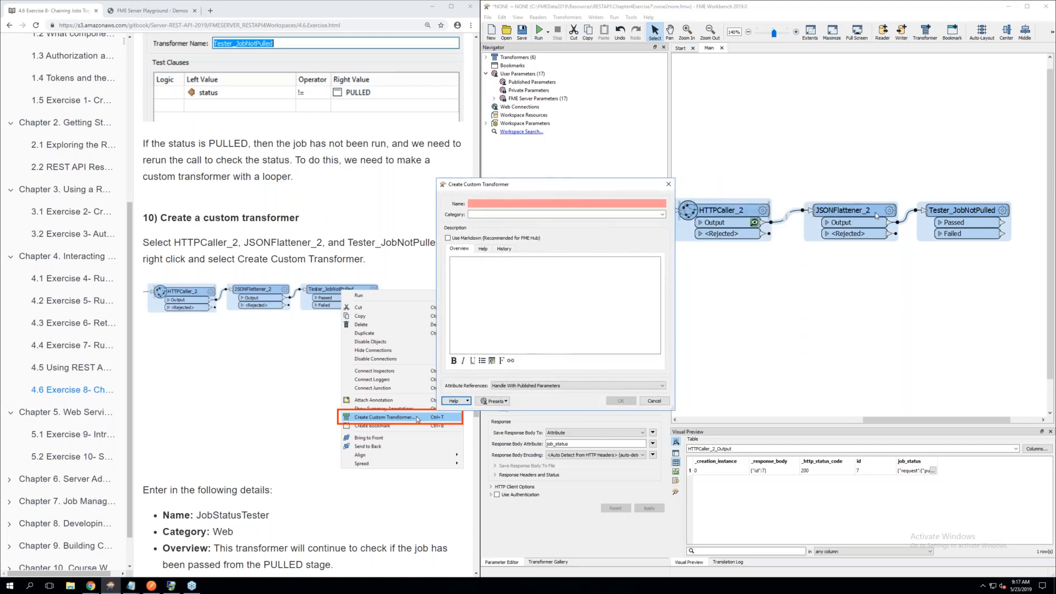
drag(512, 186, 658, 188)
scroll(164, 394, down, 3)
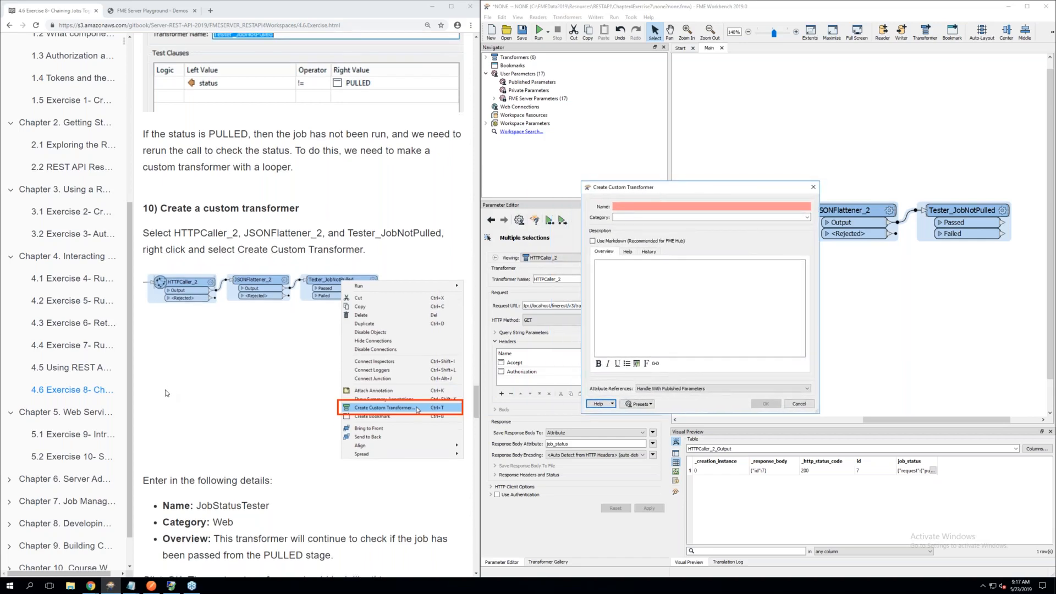
scroll(165, 393, down, 1)
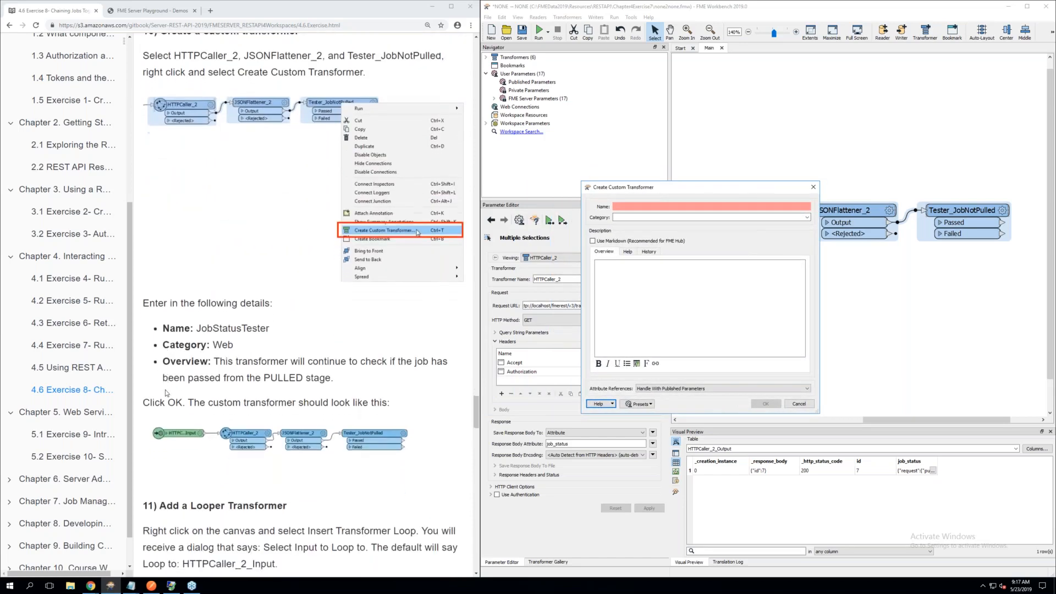
click(631, 206)
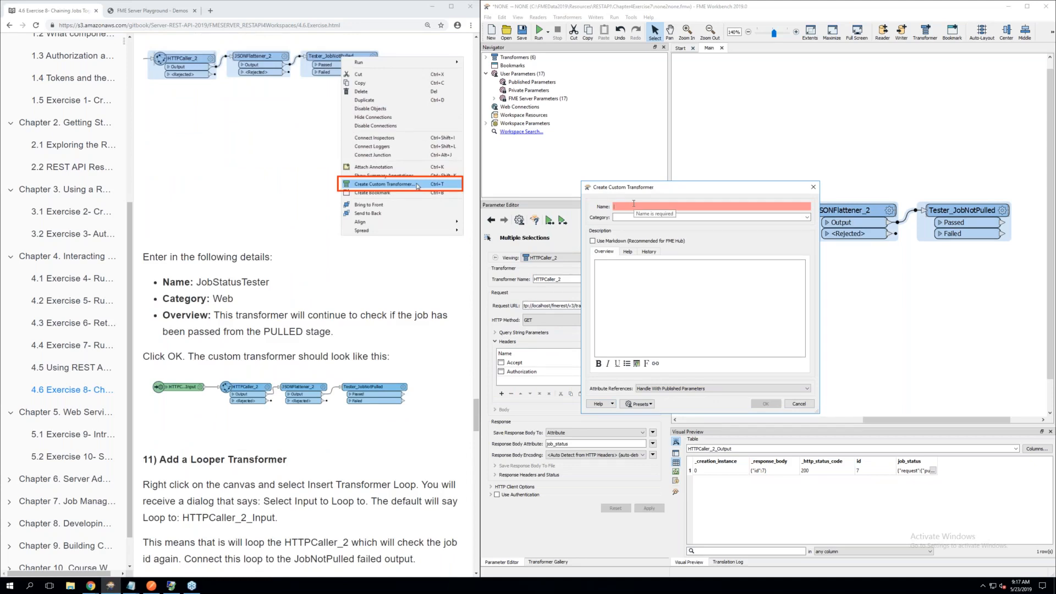
text(Job)
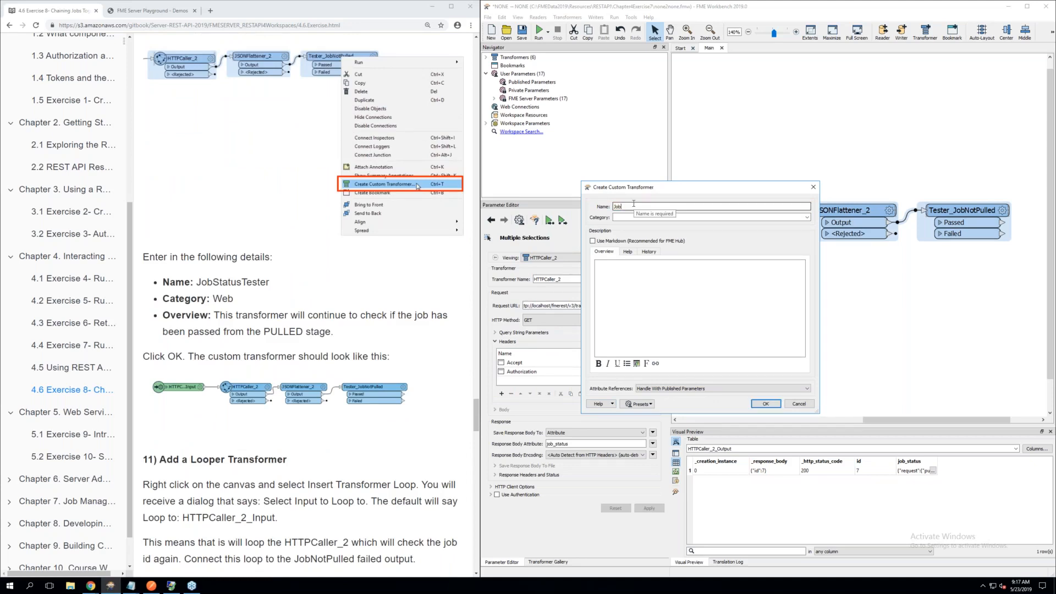
text(StatusTester)
click(620, 217)
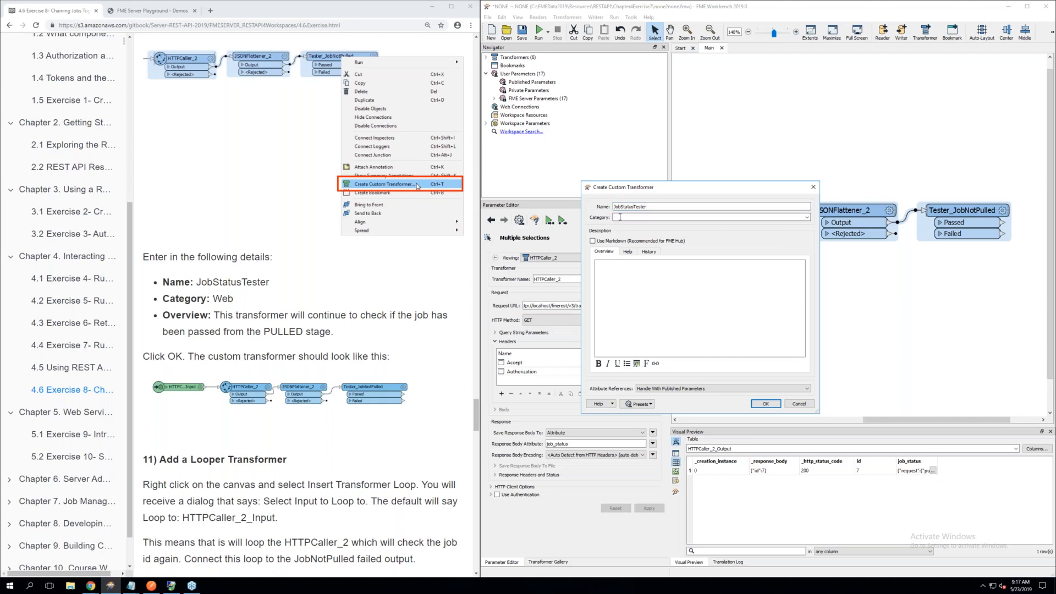
text(Web)
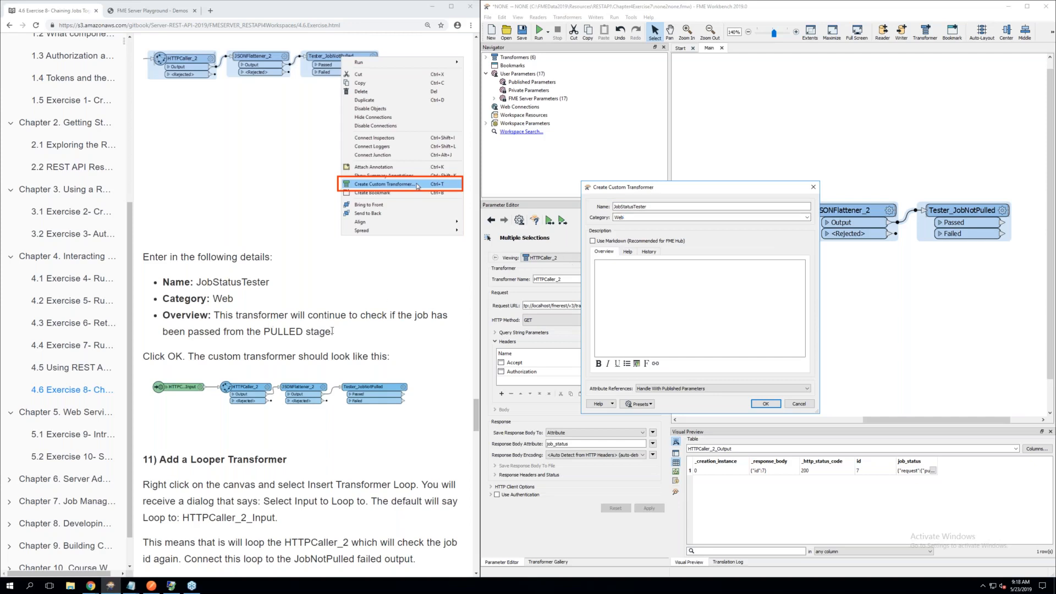
Copy the exercise's Overview text about checking if the job has passed the PULLED stage into the overview, and create the custom transformer
drag(332, 331, 215, 316)
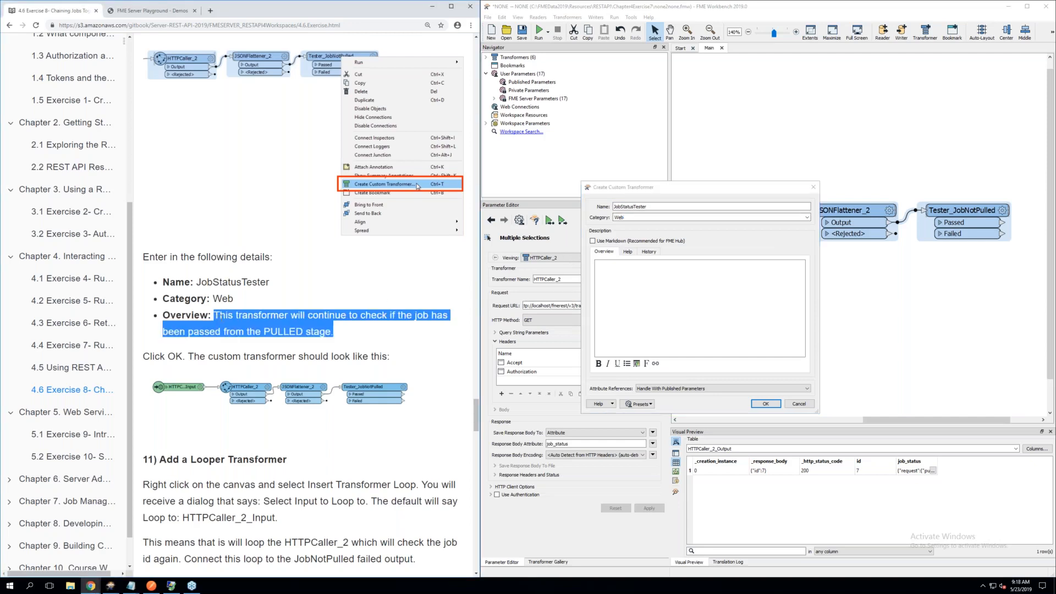
right_click(218, 316)
click(270, 328)
click(622, 270)
right_click(623, 269)
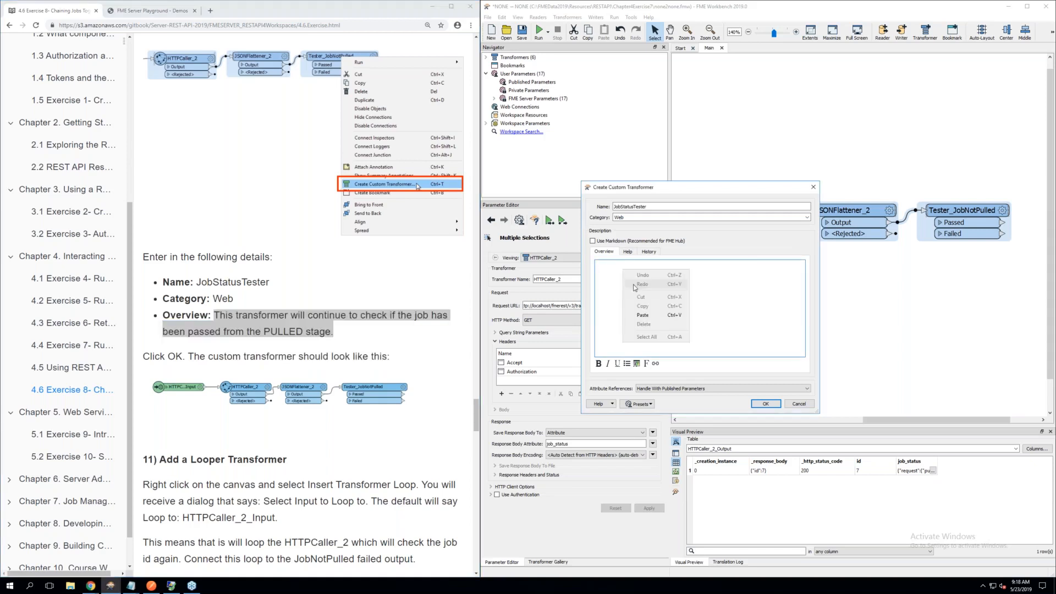
click(644, 315)
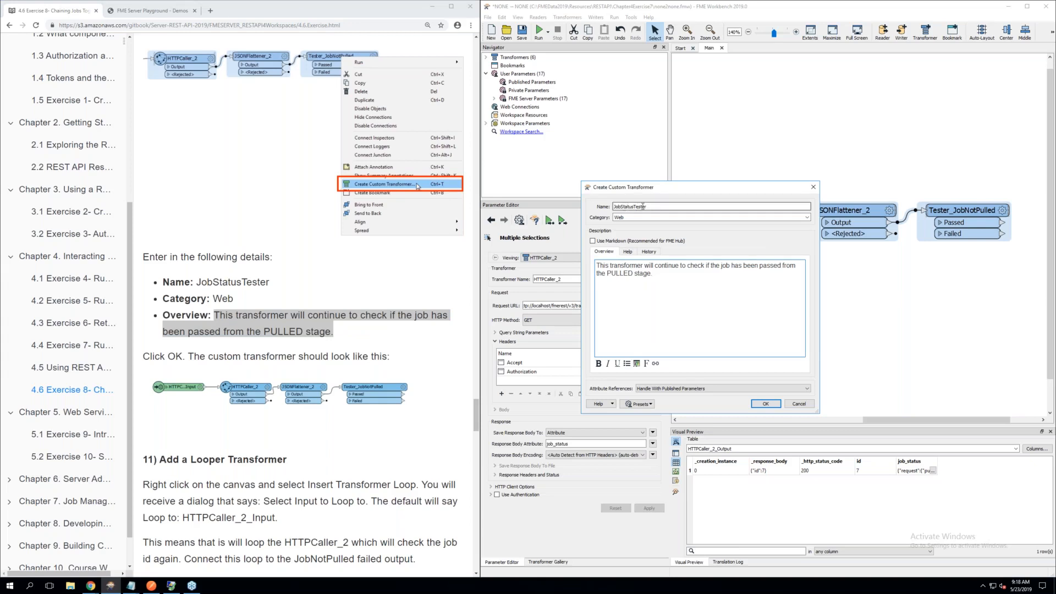
click(615, 217)
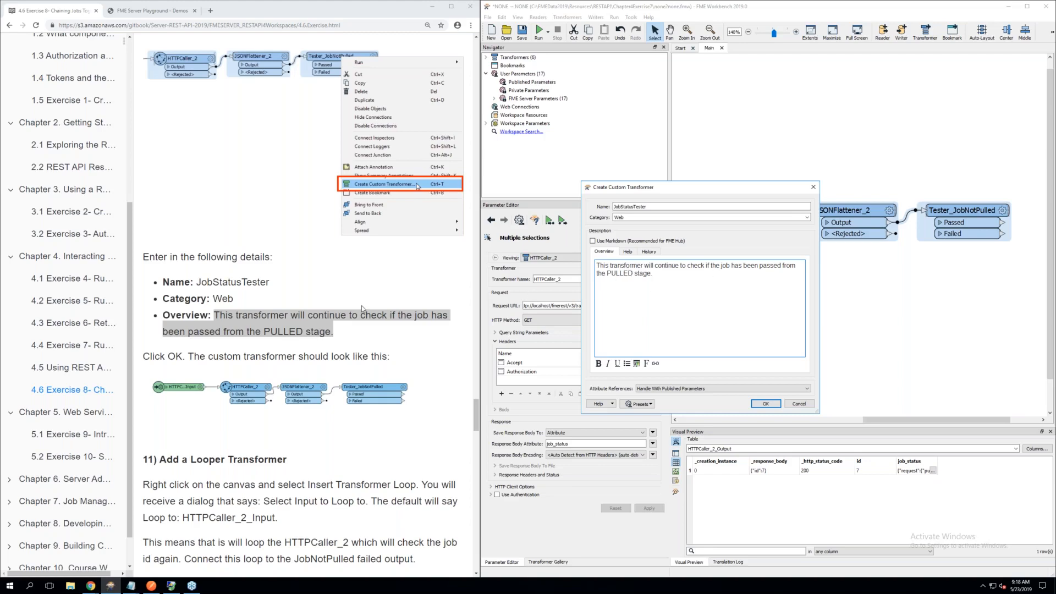
scroll(362, 309, down, 4)
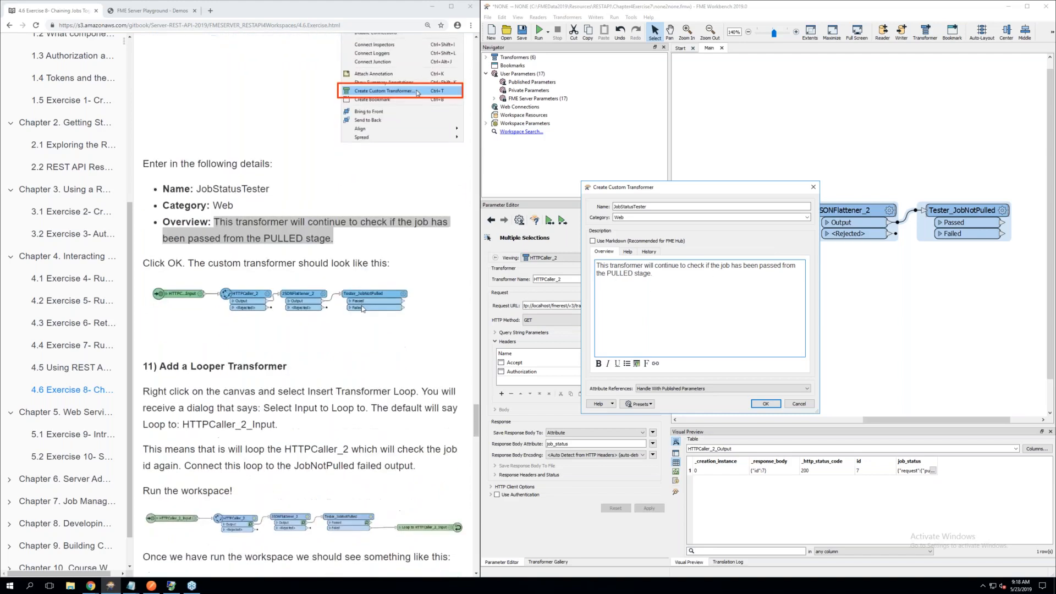
scroll(362, 307, down, 1)
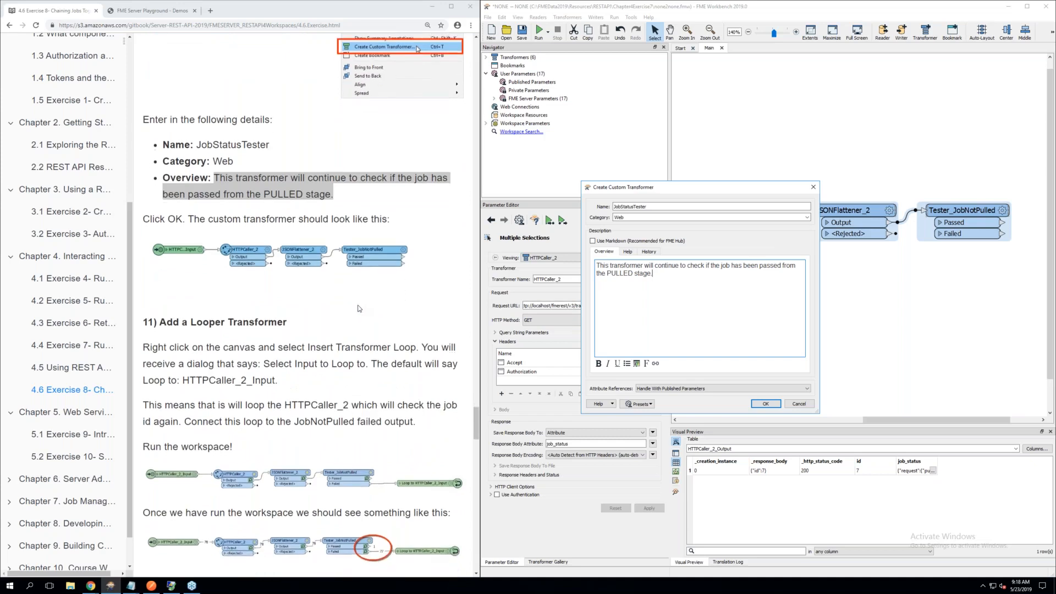
click(764, 404)
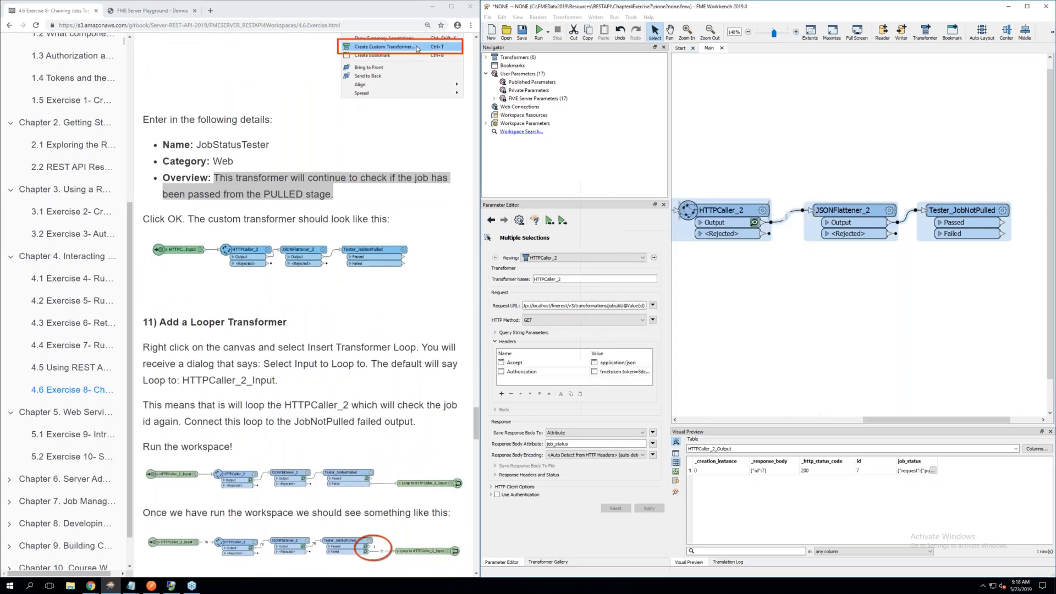
Return to the main workspace canvas and move the JobStatusTester transformer closer to JSONFlattener
click(826, 129)
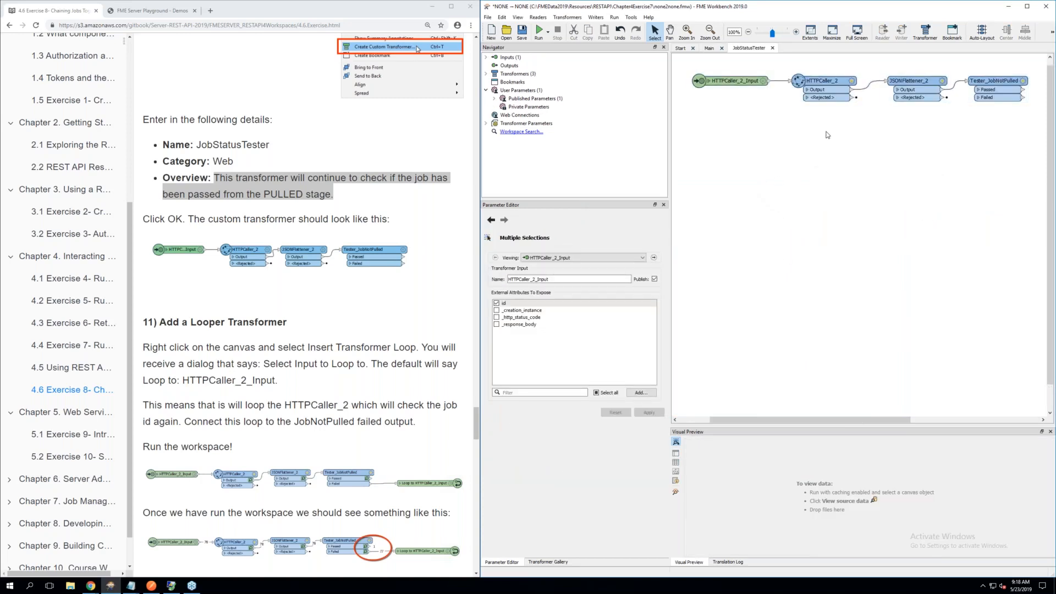
click(710, 49)
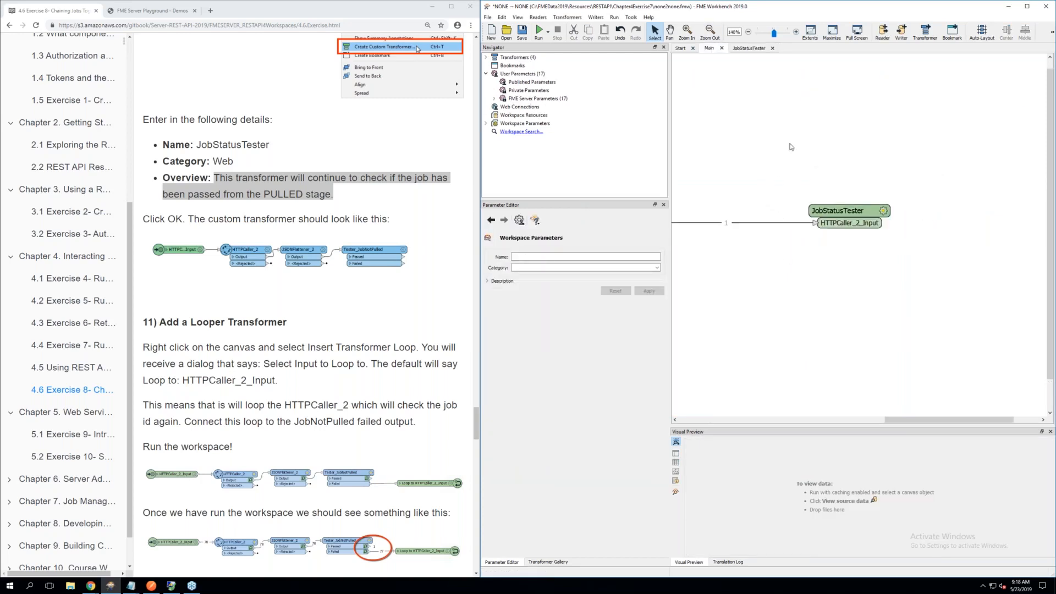
drag(856, 217, 737, 222)
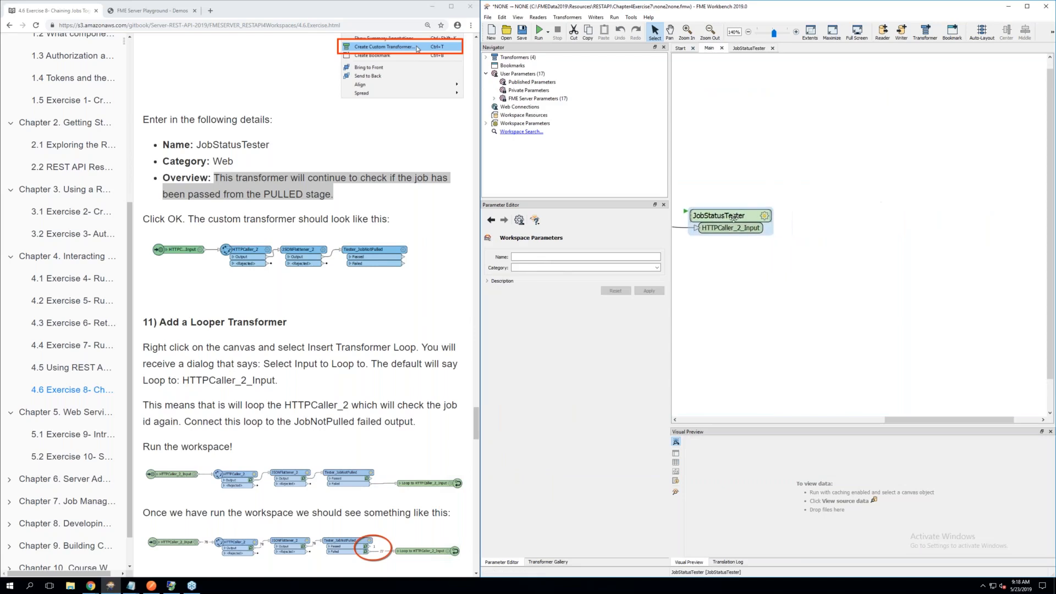
drag(944, 420, 896, 421)
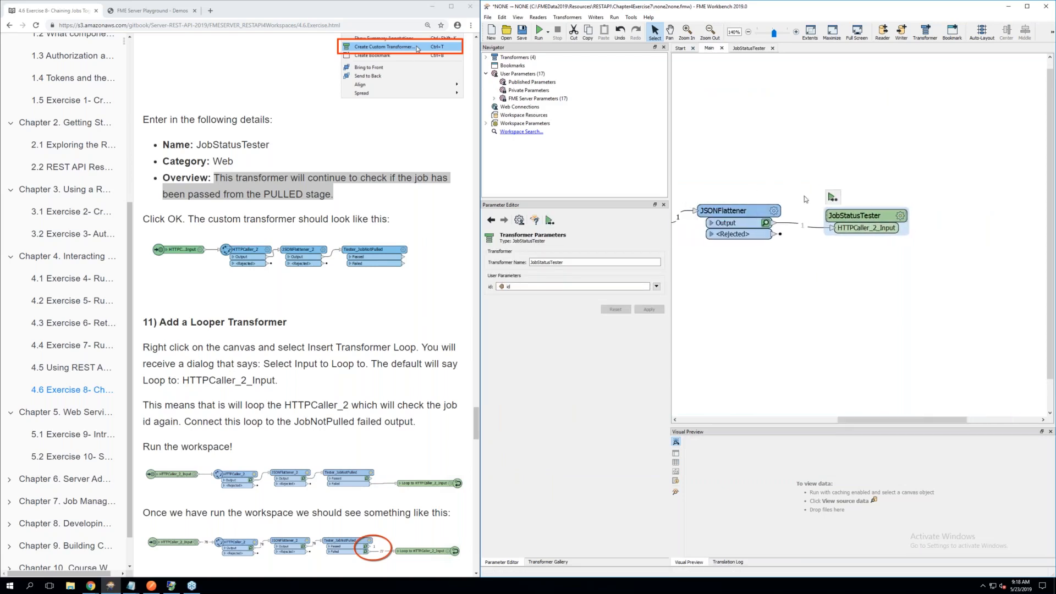
Following section 11, insert a transformer loop below Tester_JobNotPulled in the JobStatusTester definition, looping to HTTPCaller_2_Input
click(748, 49)
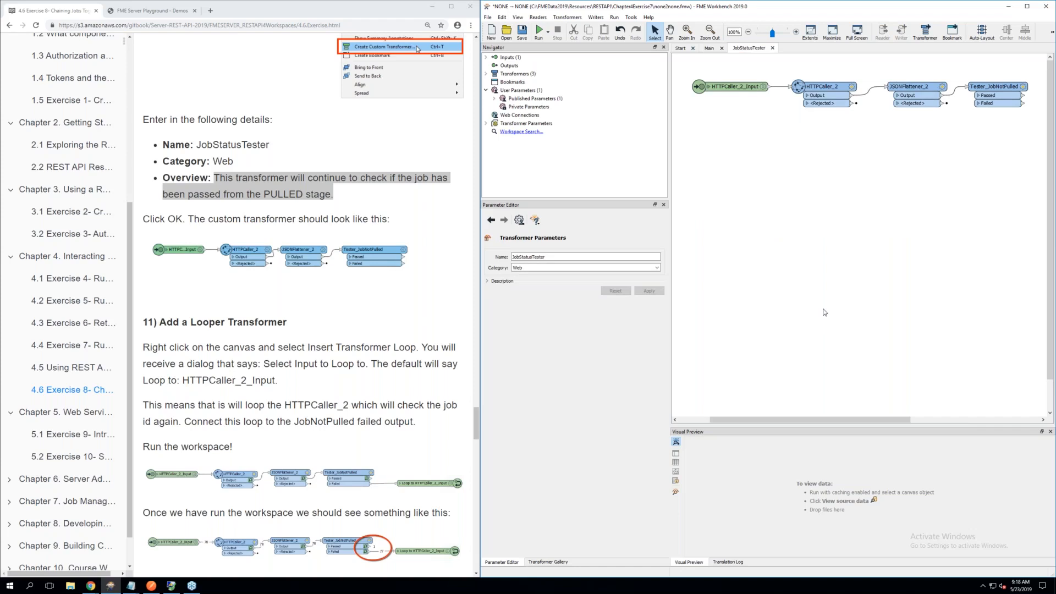
scroll(825, 311, up, 3)
scroll(832, 295, up, 2)
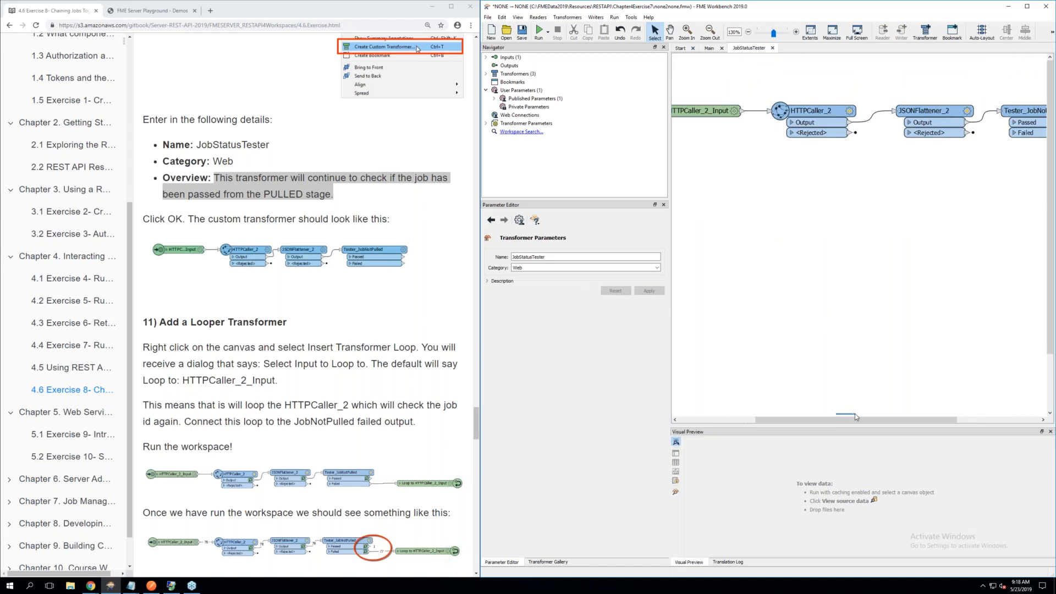
drag(808, 422, 891, 422)
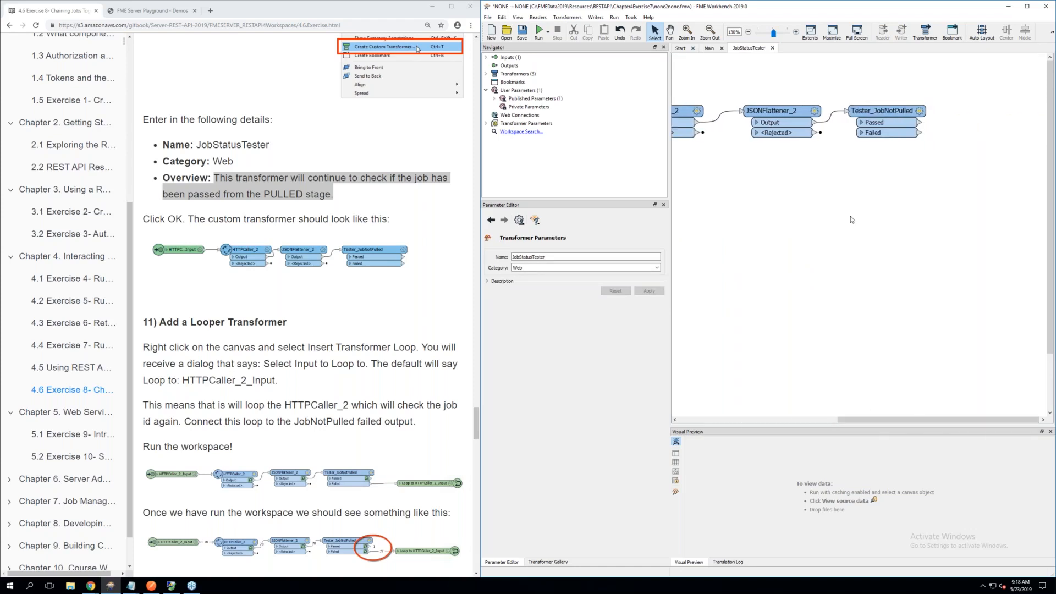
scroll(283, 270, down, 2)
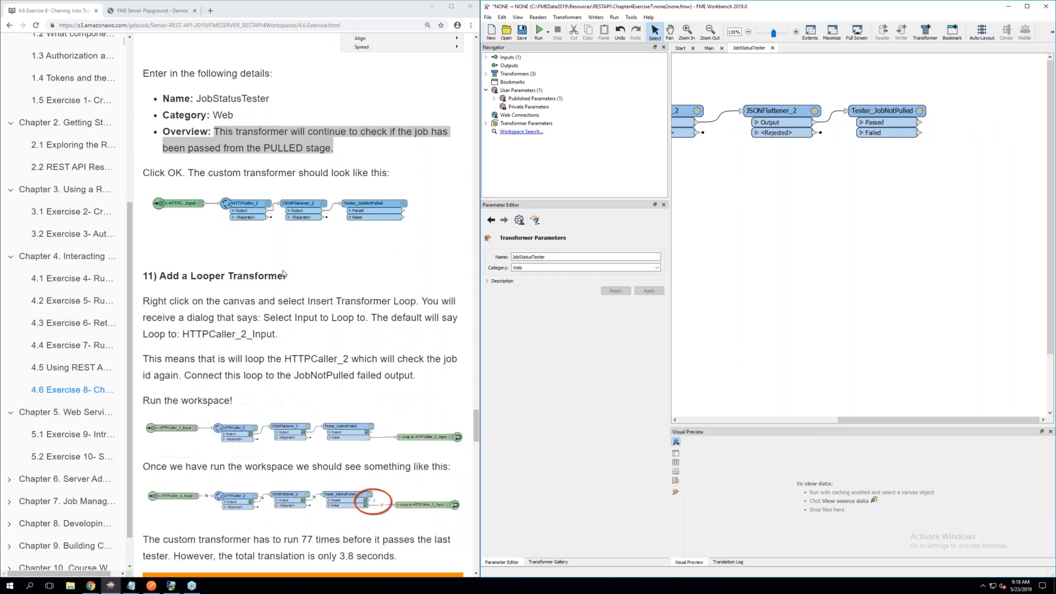
scroll(283, 274, down, 1)
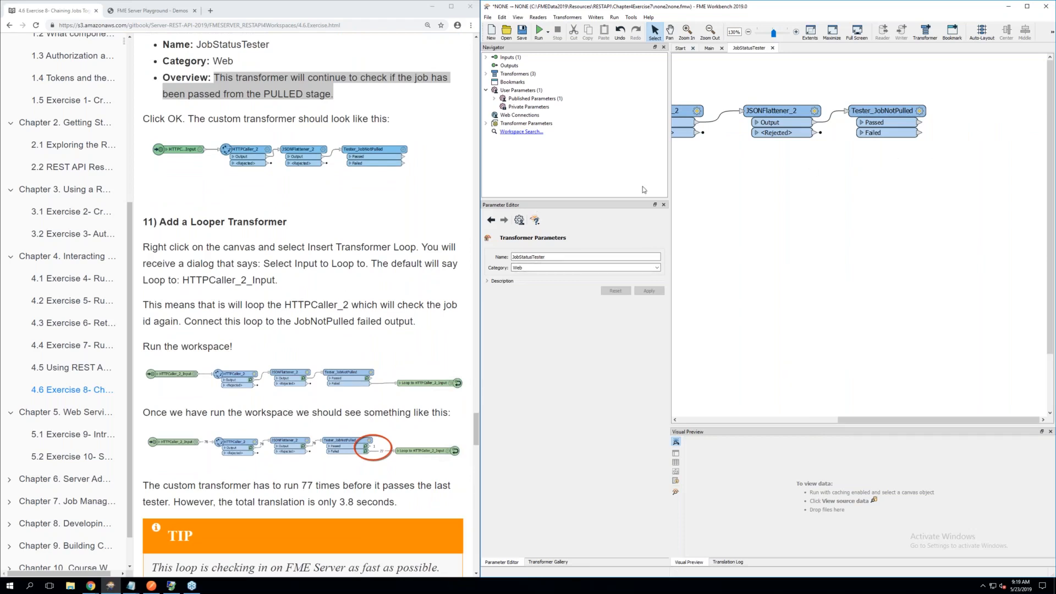
right_click(787, 183)
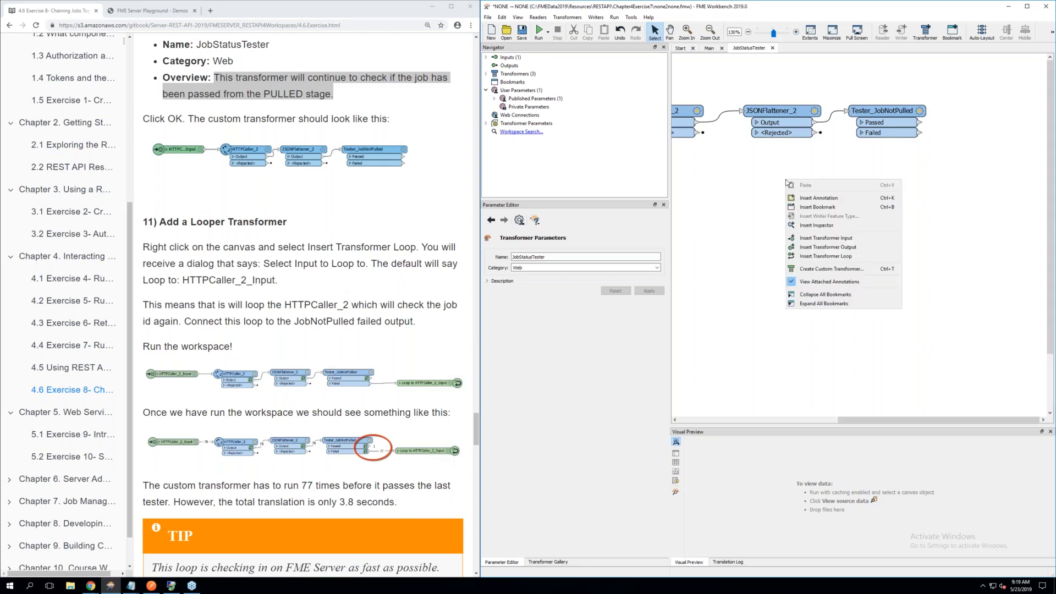
click(830, 256)
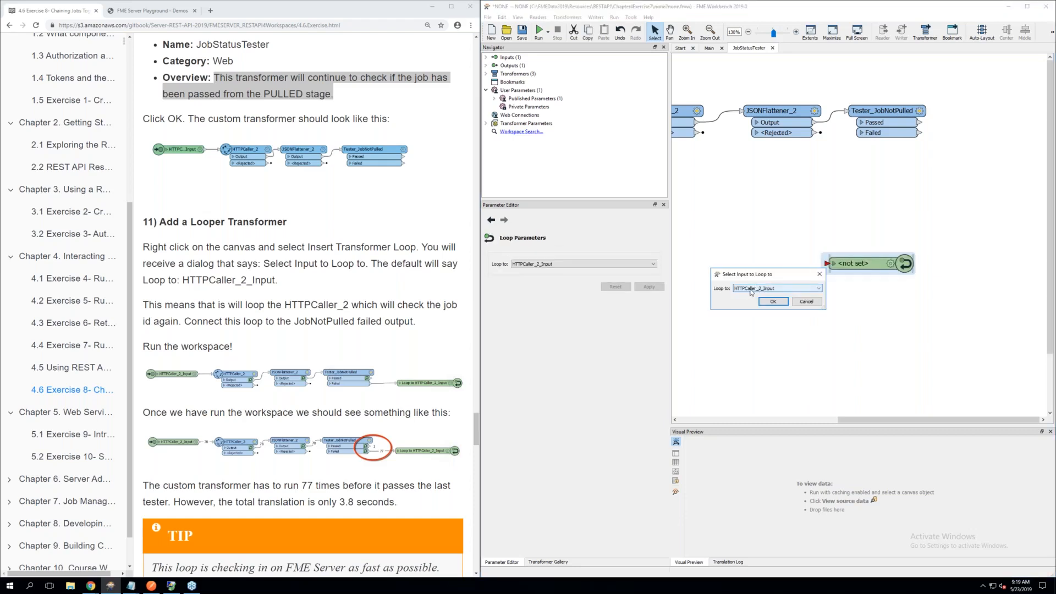
click(773, 301)
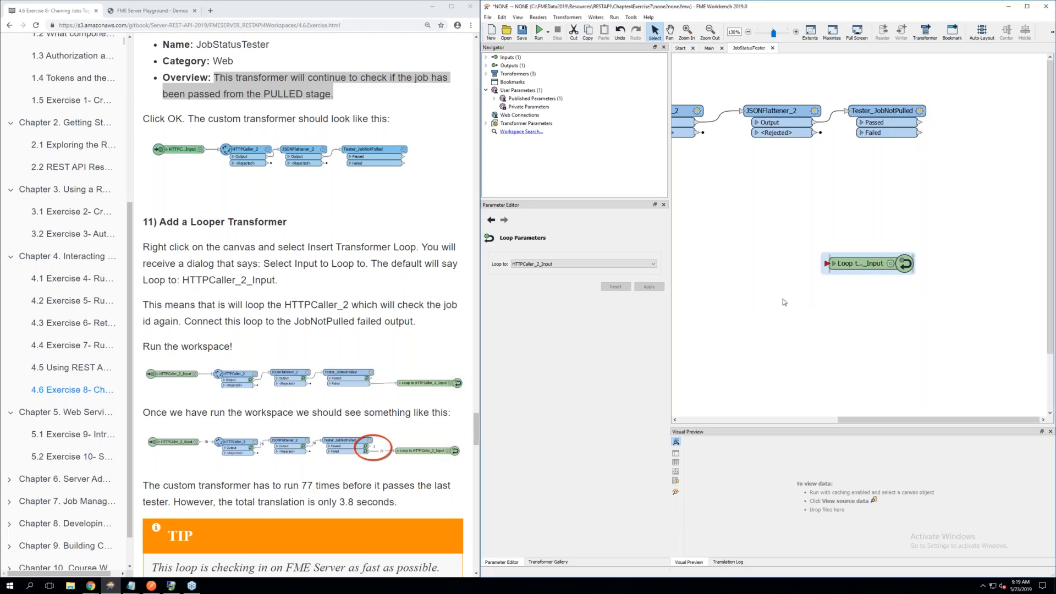
Move the loop beside Tester_JobNotPulled and connect the tester's Failed output to it
drag(922, 178, 994, 136)
drag(919, 133, 968, 119)
scroll(917, 161, up, 1)
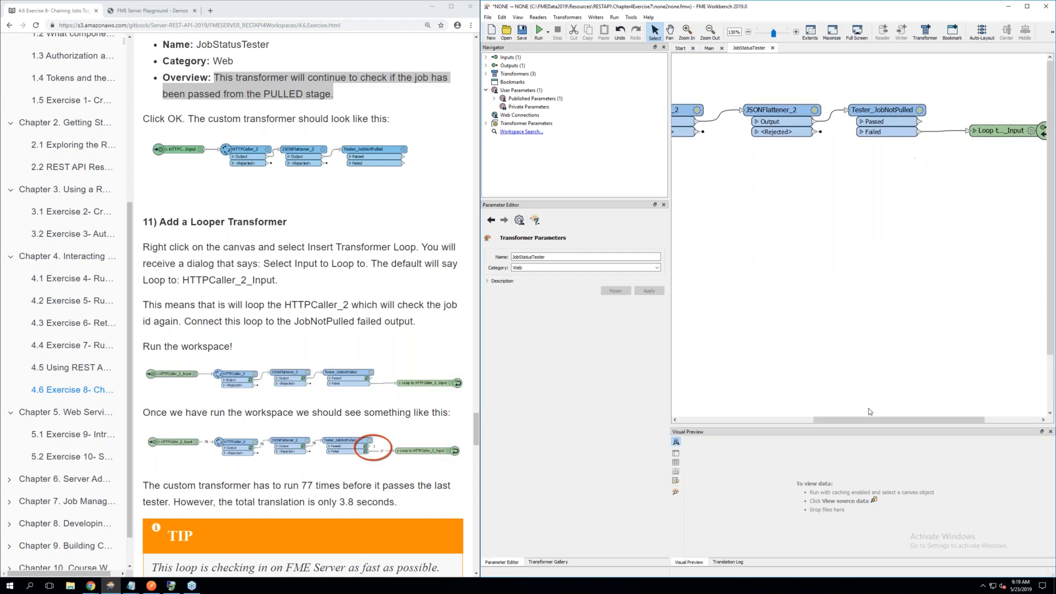
Run the workspace with feature caching, and rerun the entire workspace so the caches are cleared first
drag(872, 420, 808, 379)
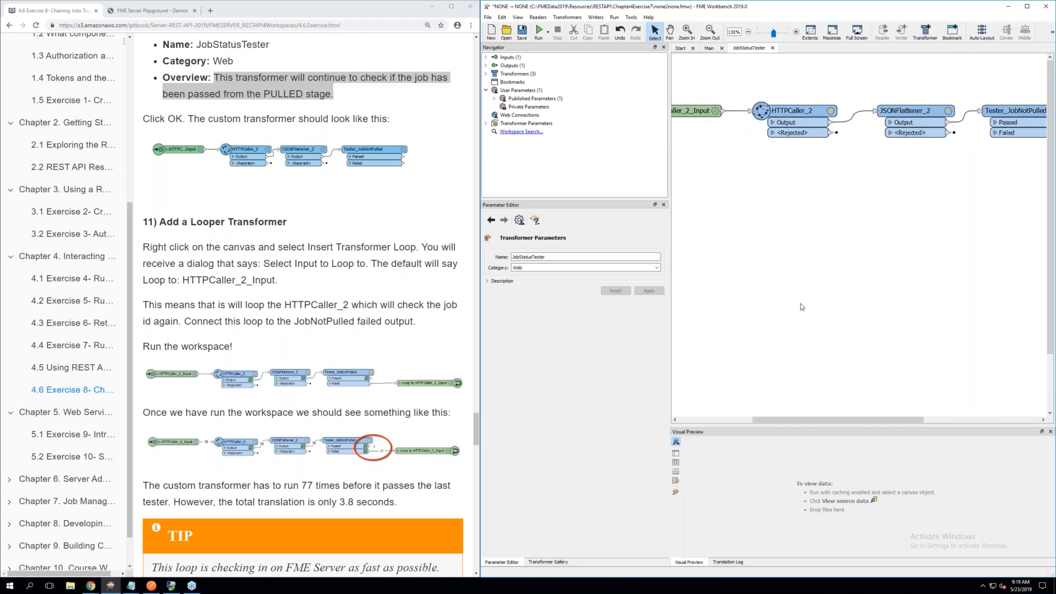
click(540, 32)
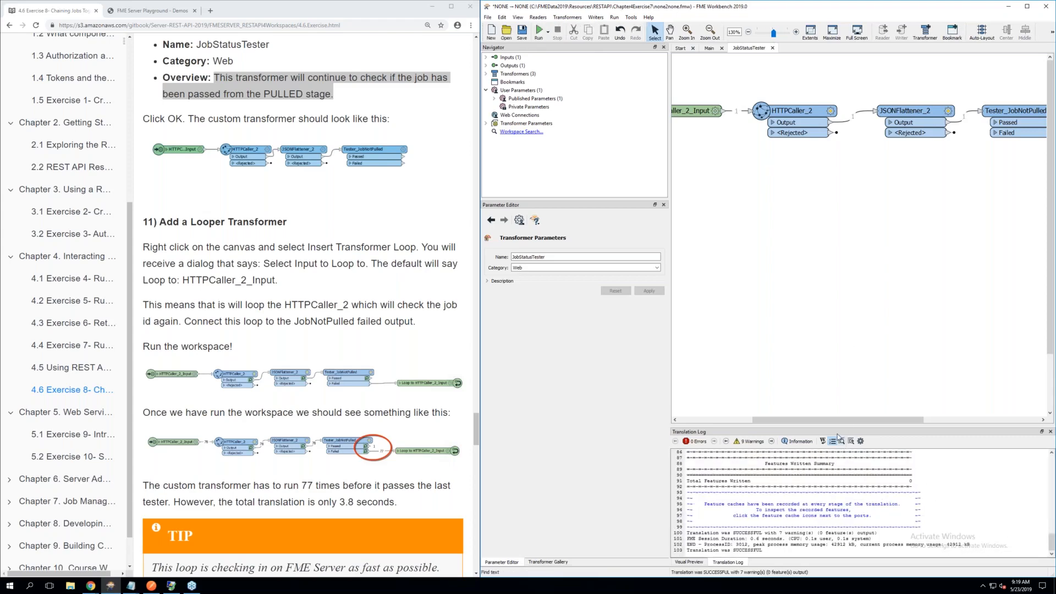
mouse_move(828, 421)
mouse_down()
mouse_move(889, 420)
mouse_move(818, 420)
mouse_up()
click(548, 34)
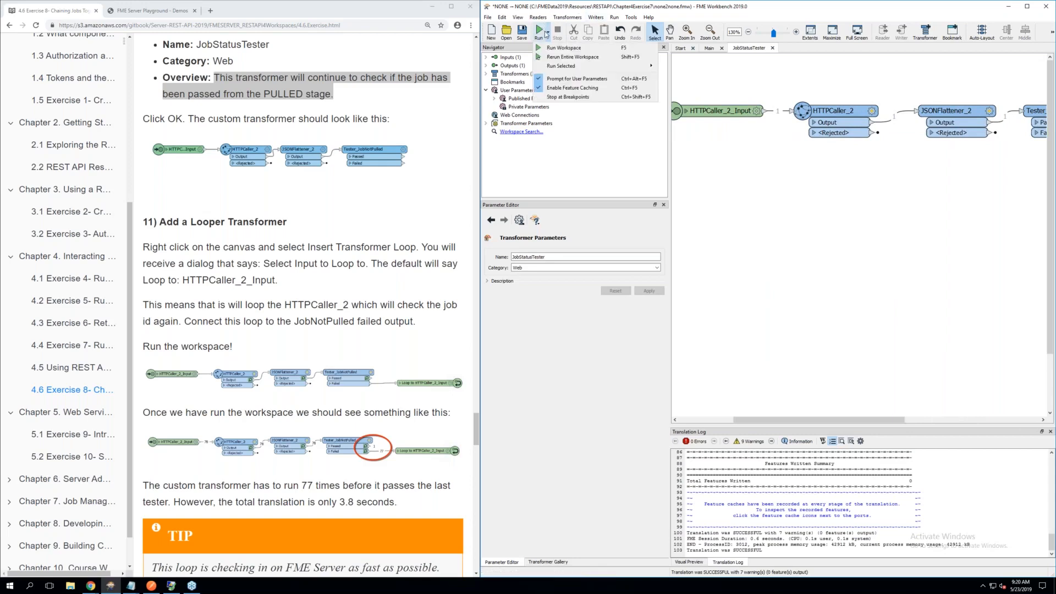
click(564, 57)
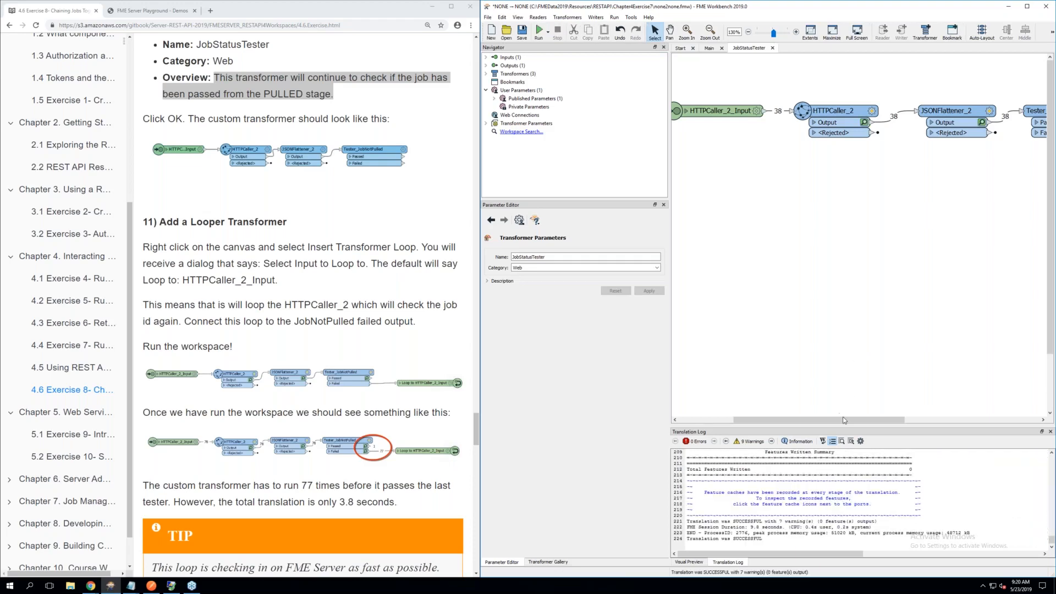
Examine the feature counts around the loop, compare the session duration in the translation log with the exercise's, and read the Tip on looping
drag(845, 420, 902, 417)
scroll(922, 413, right, 3)
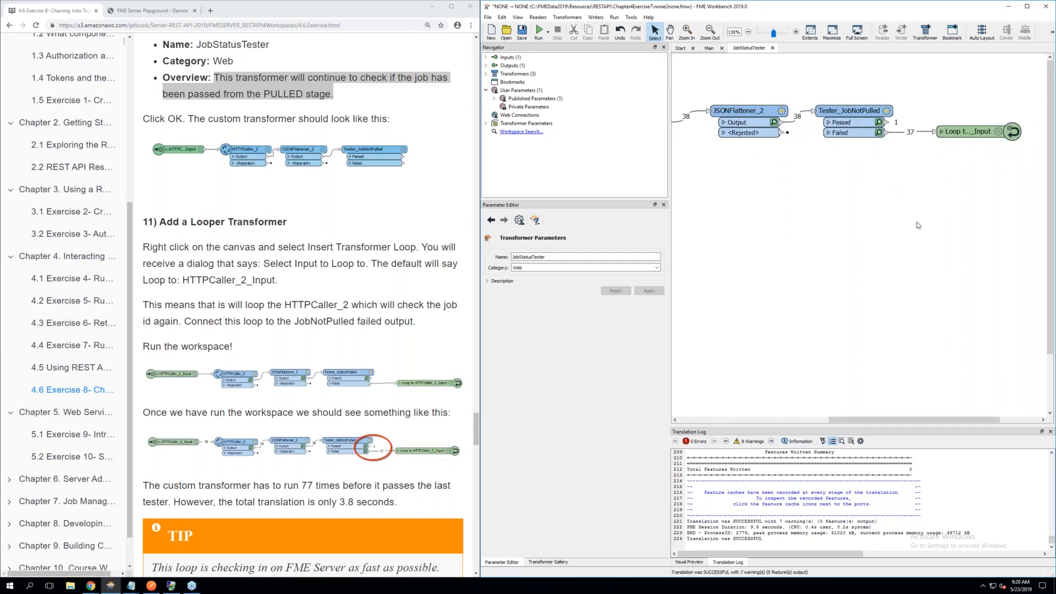
drag(746, 529, 776, 529)
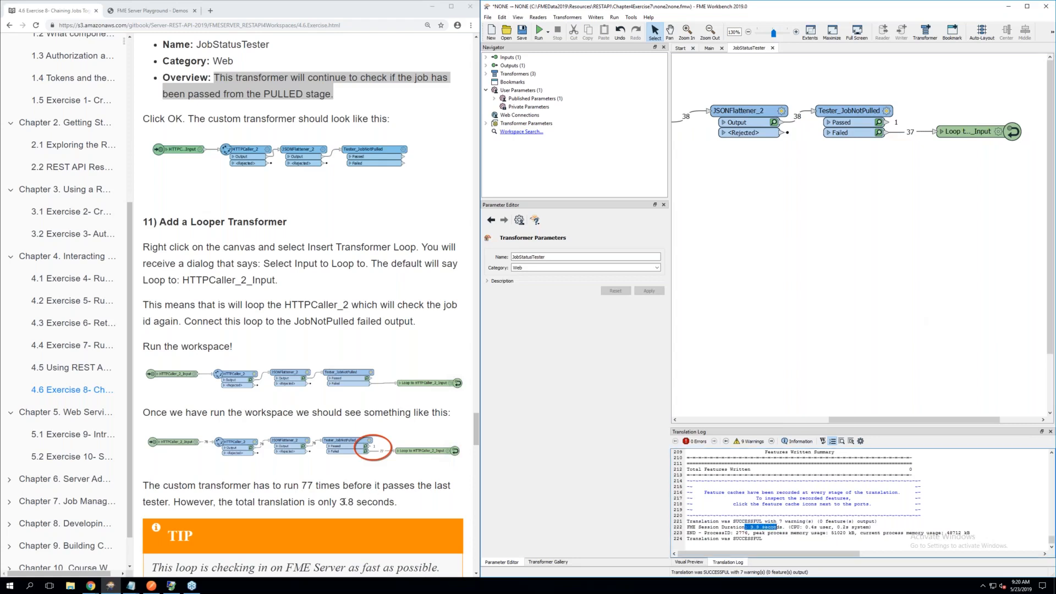
drag(339, 502, 347, 502)
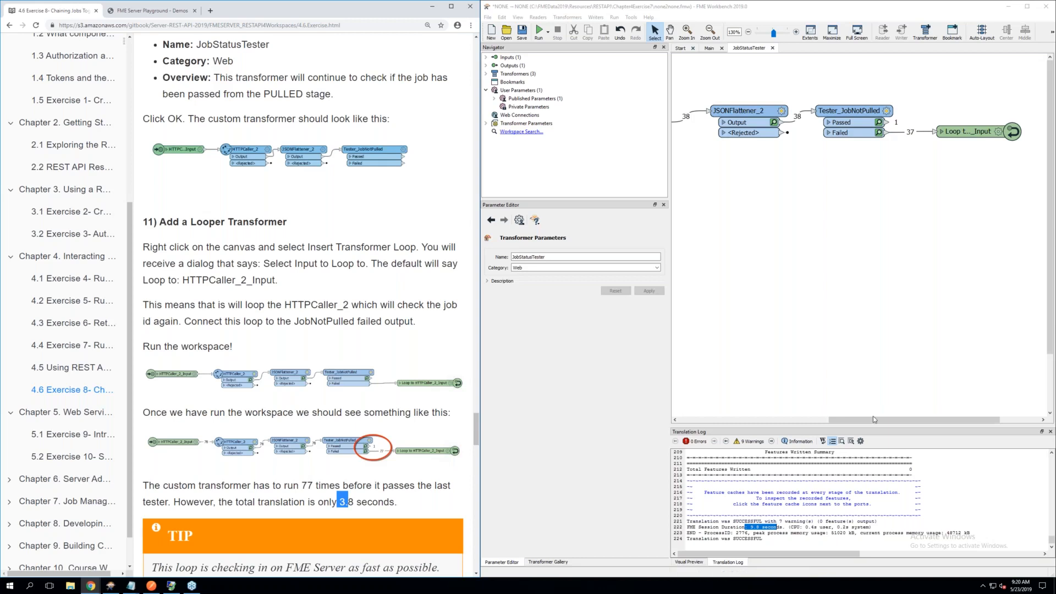
click(756, 533)
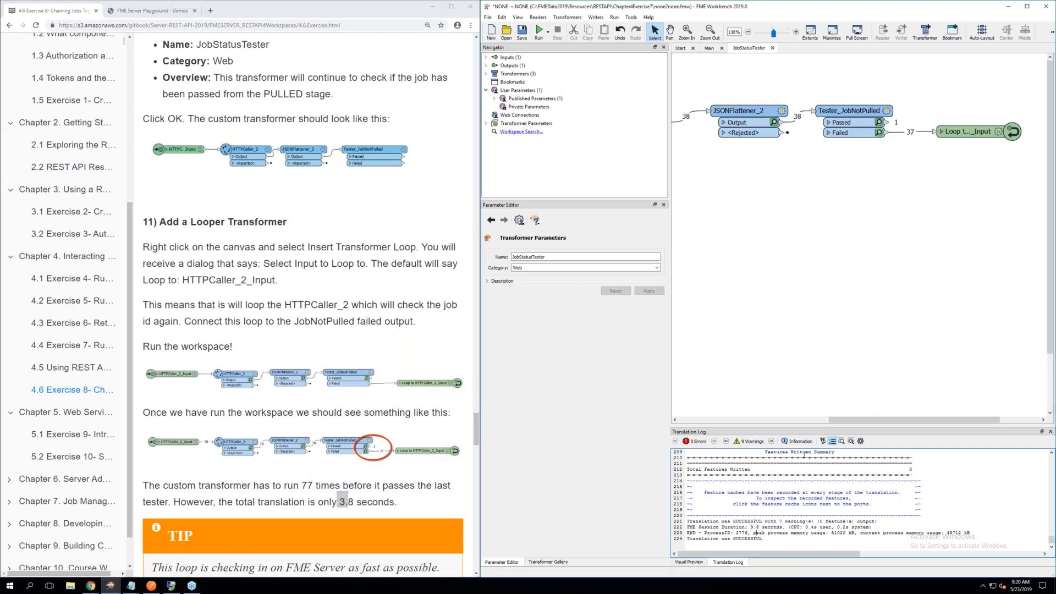
click(902, 132)
scroll(355, 260, down, 2)
scroll(355, 260, down, 1)
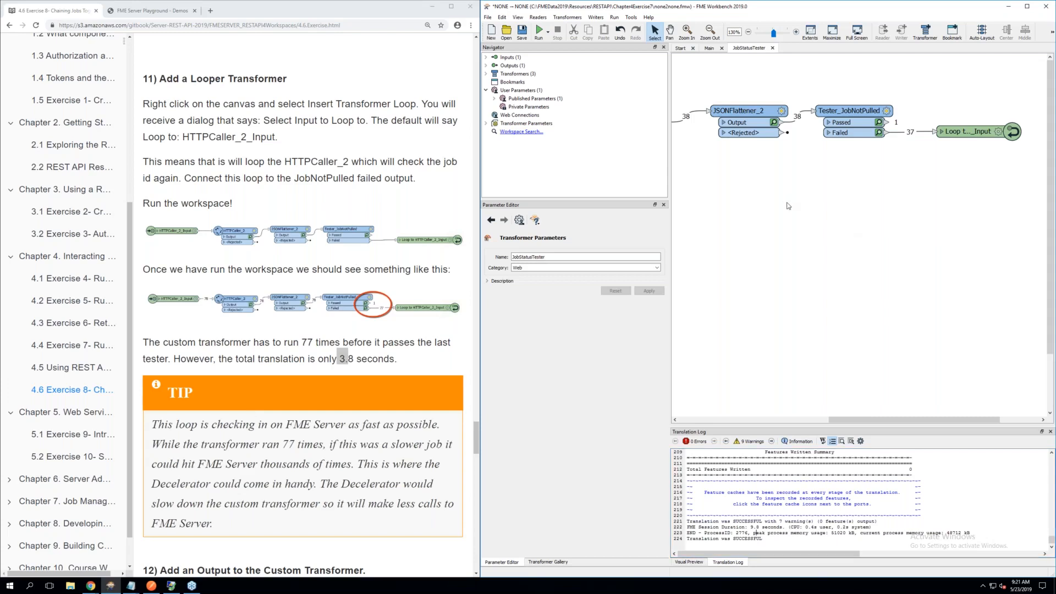
Insert a Decelerator below Tester_JobNotPulled to view its slowdown parameters, and remove it again
text(dece)
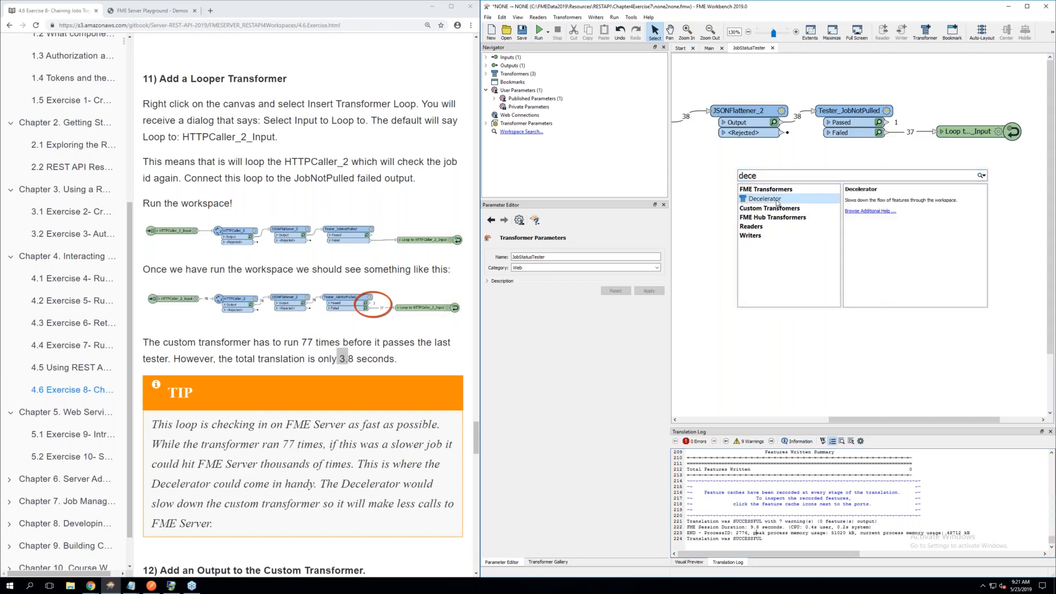
double_click(776, 199)
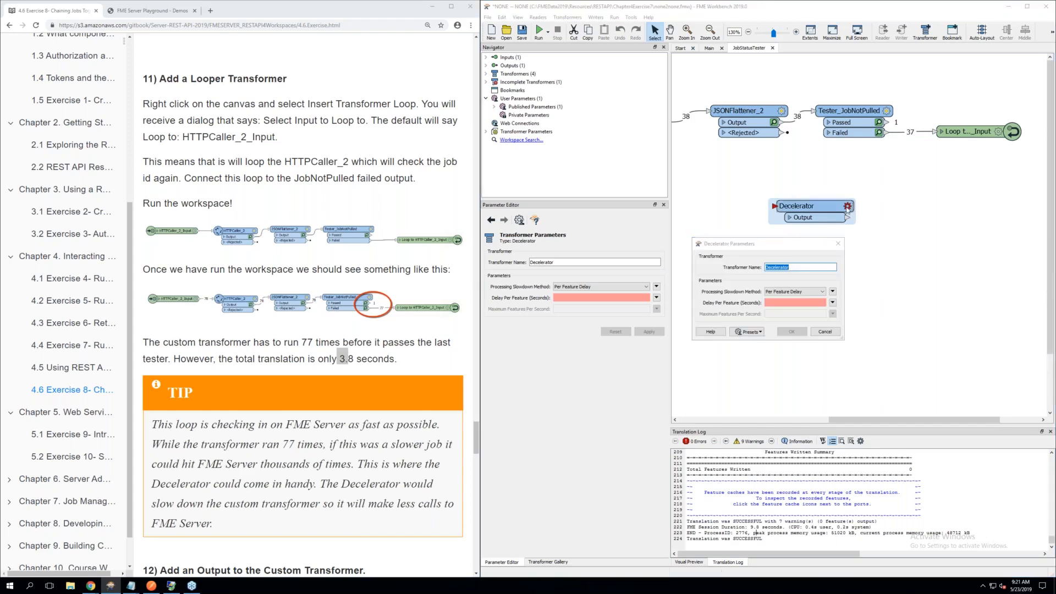
click(774, 303)
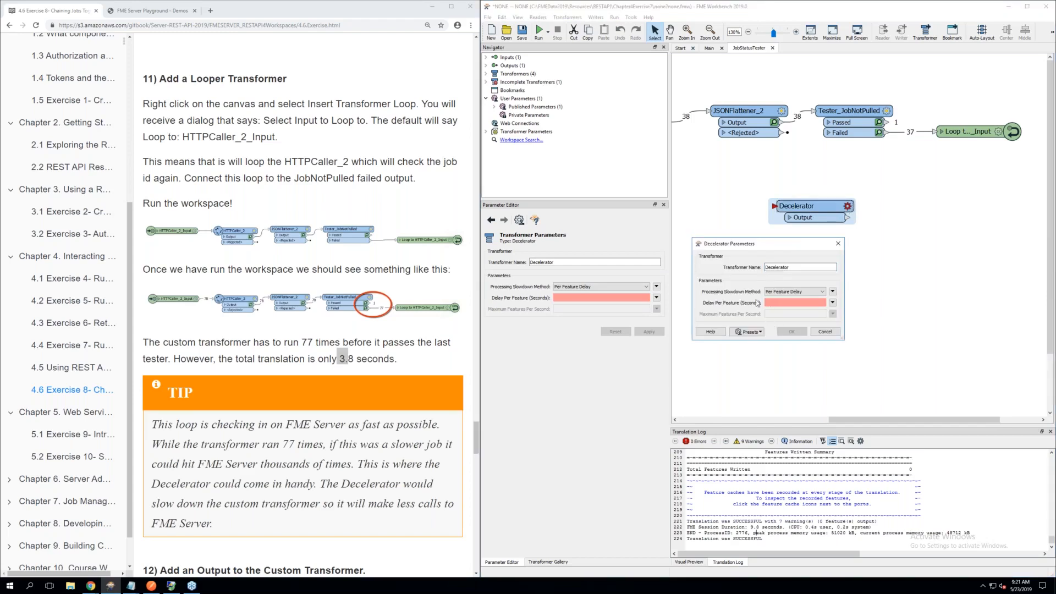
click(825, 331)
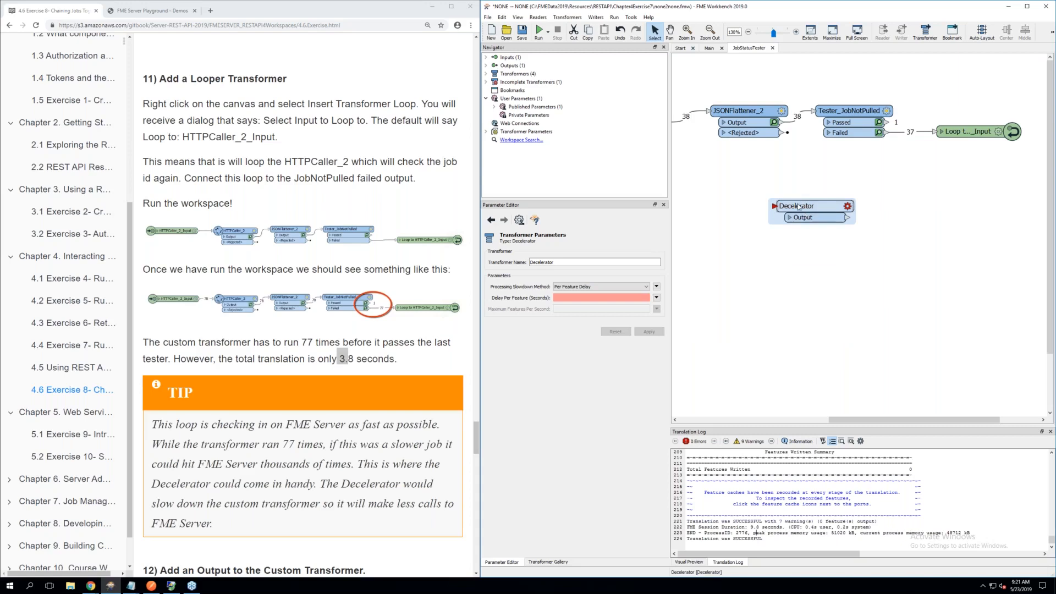
key(Delete)
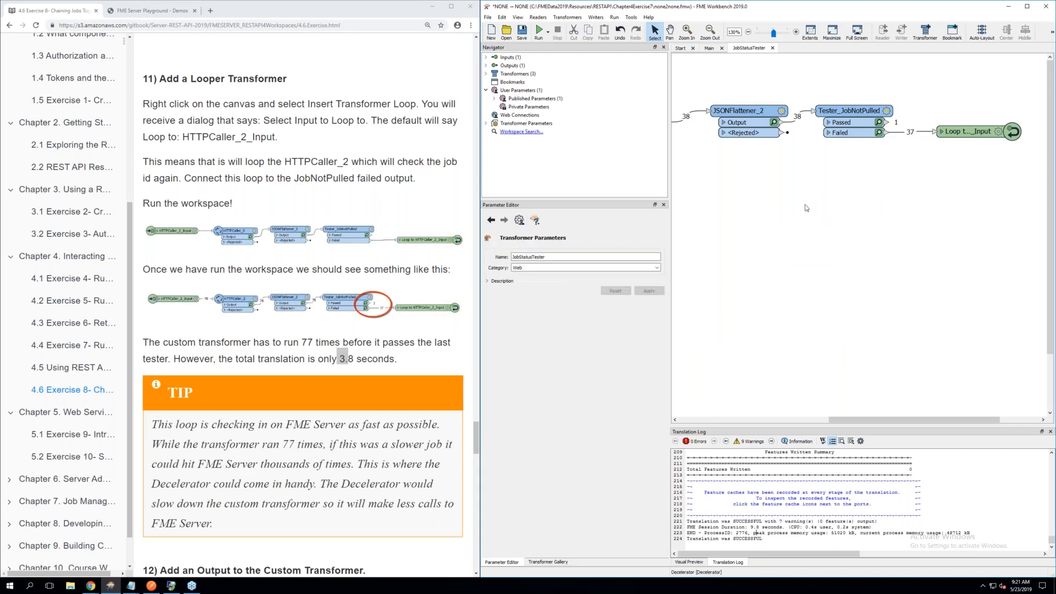
Following section 12, insert a transformer output, place it above the loop, and connect Tester_JobNotPulled's Passed port to it
scroll(364, 347, down, 4)
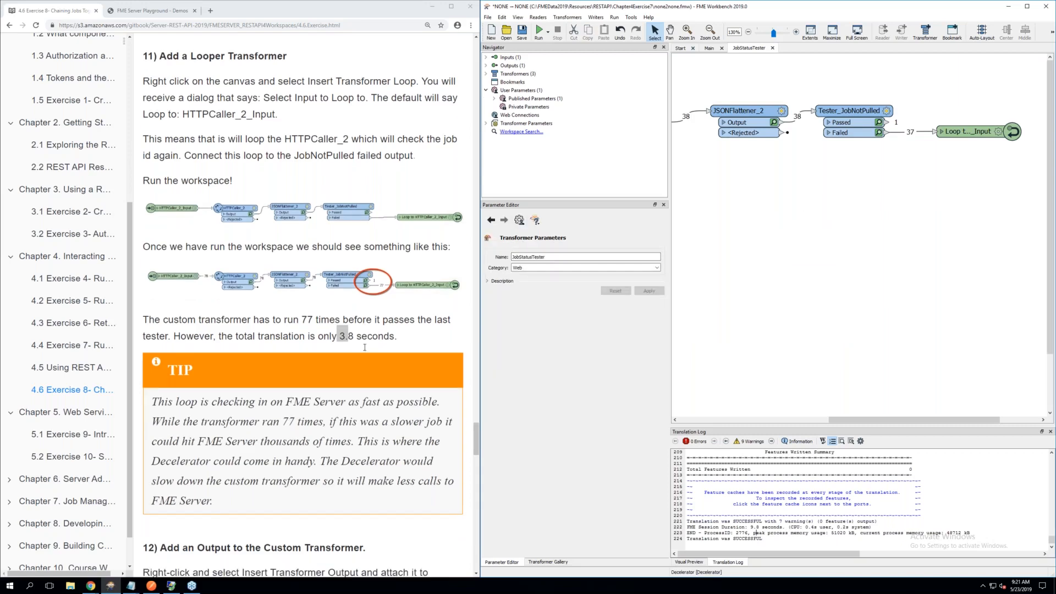
scroll(302, 314, down, 2)
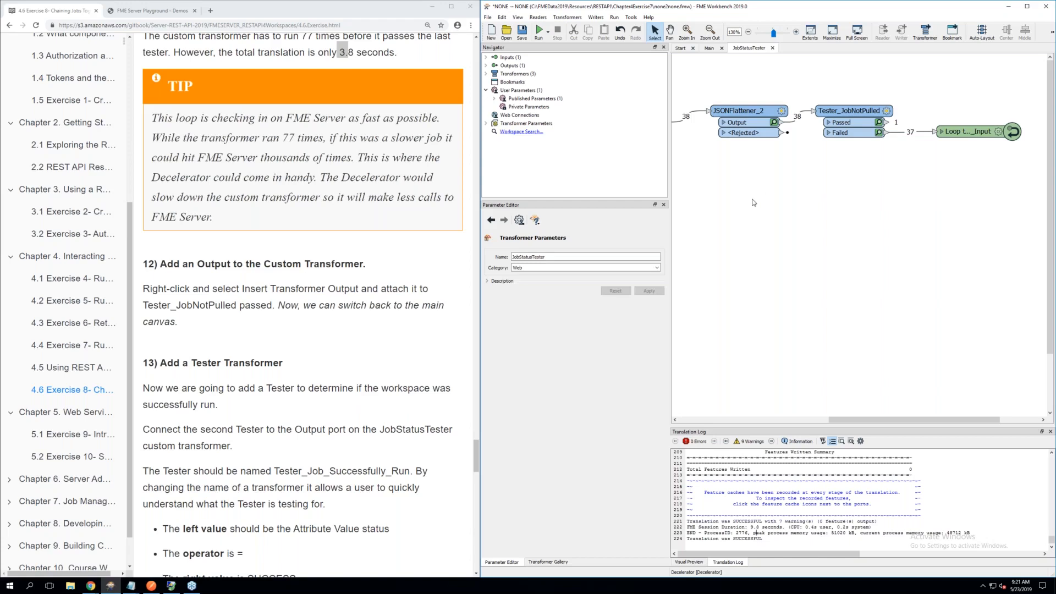
right_click(814, 172)
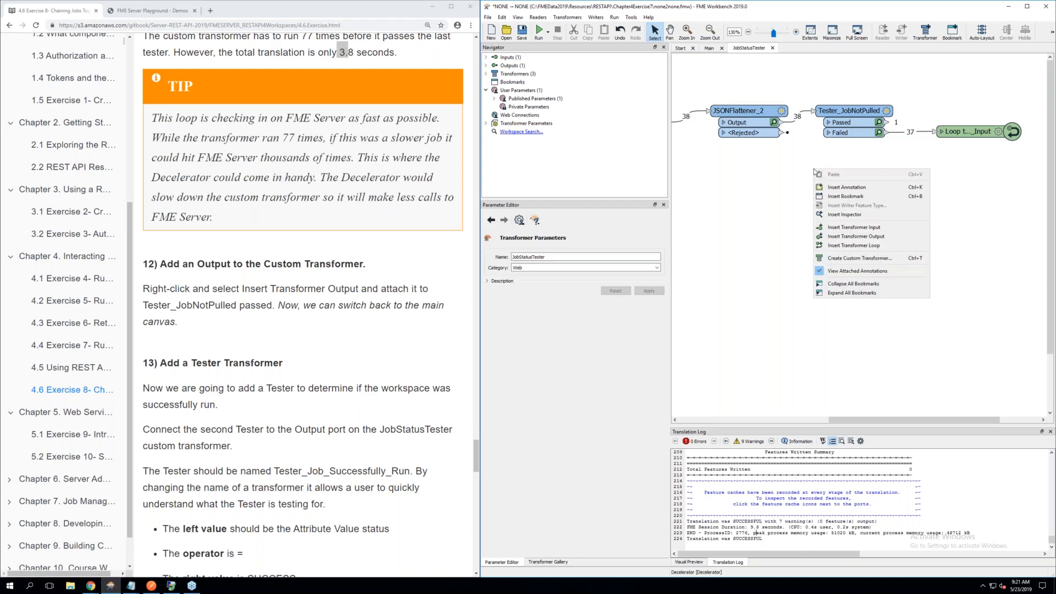
click(868, 237)
click(864, 240)
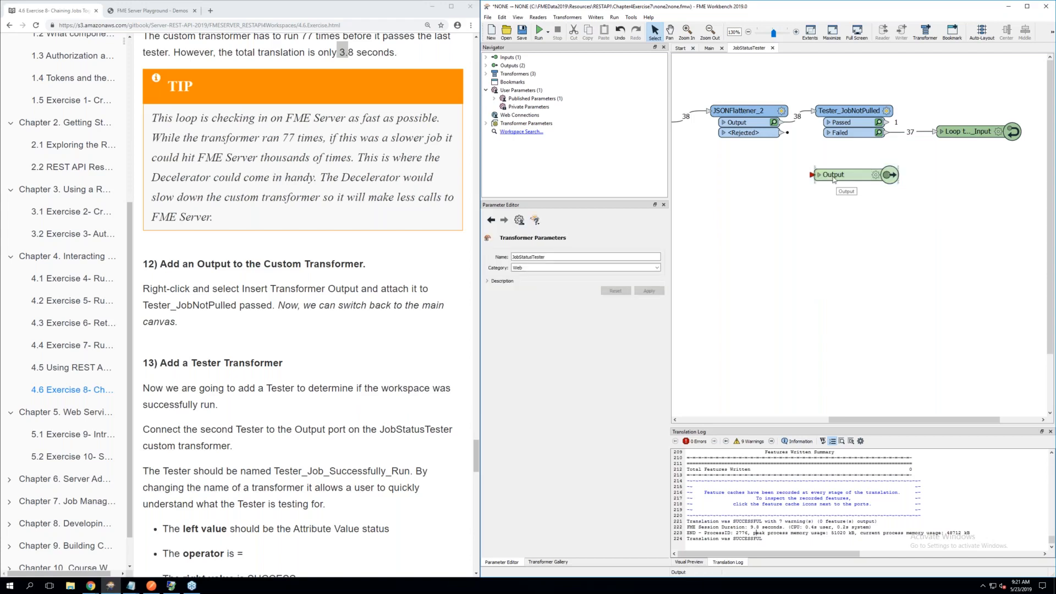
drag(839, 174, 958, 104)
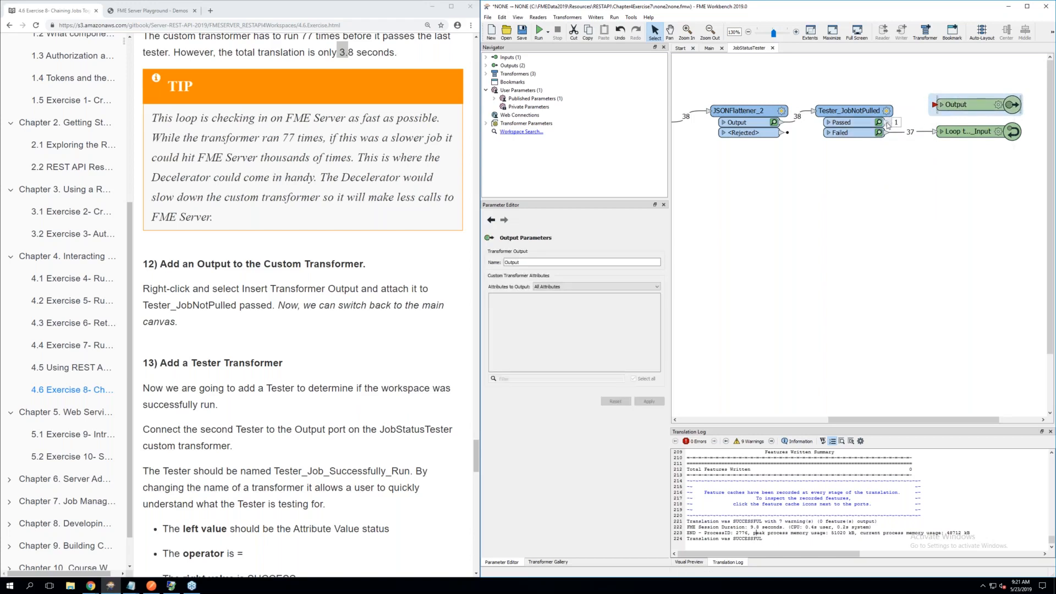
drag(892, 123, 934, 106)
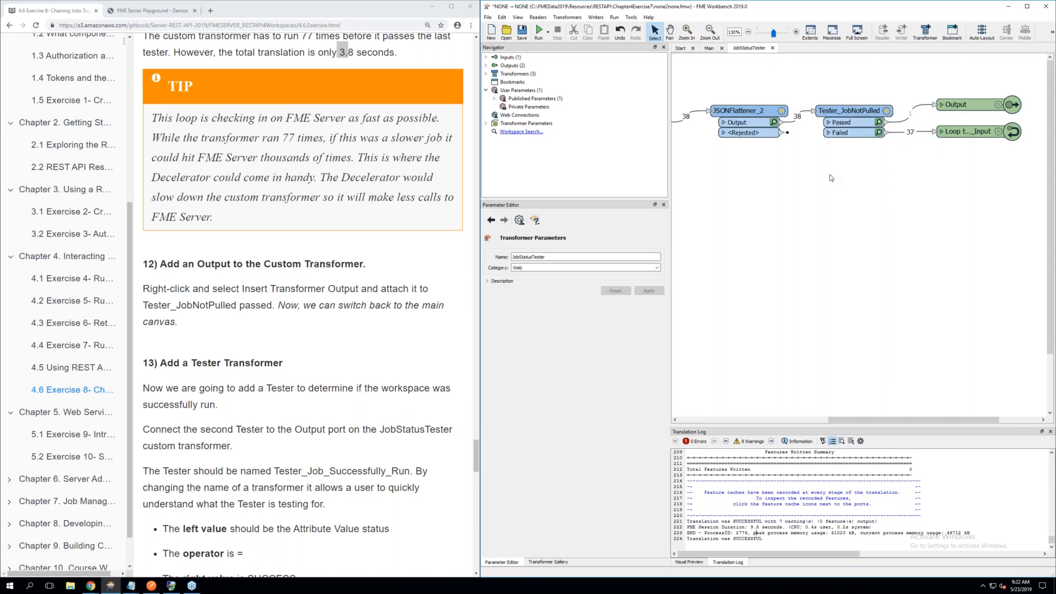
right_click(806, 186)
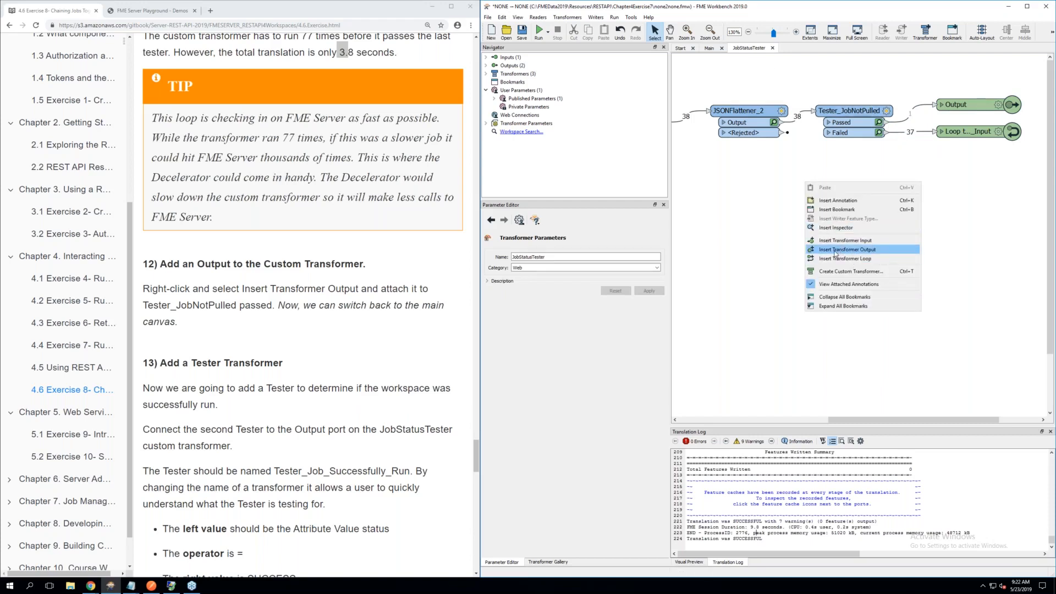
click(985, 231)
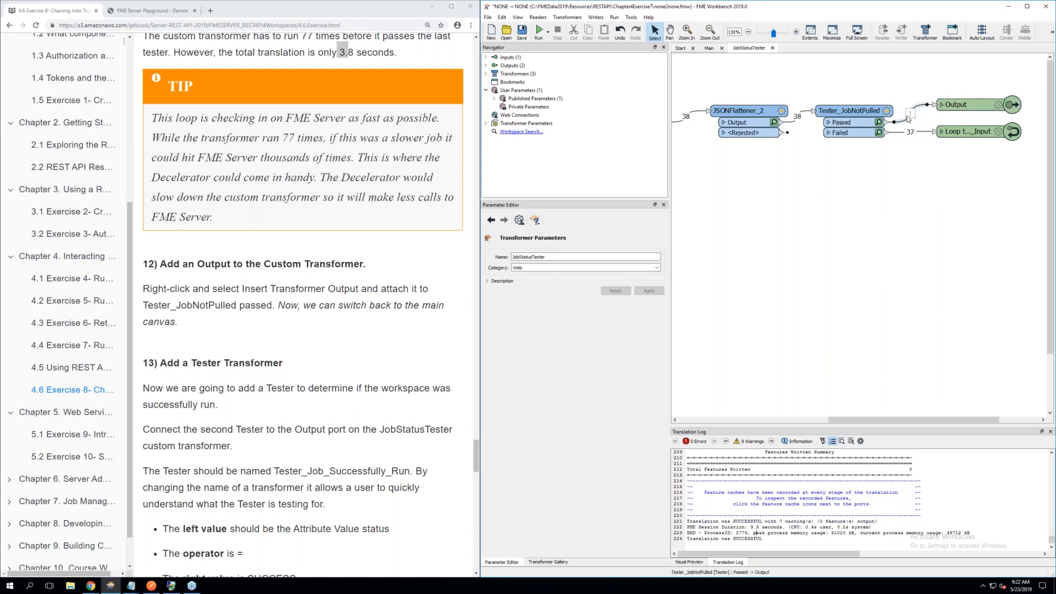
scroll(814, 160, down, 1)
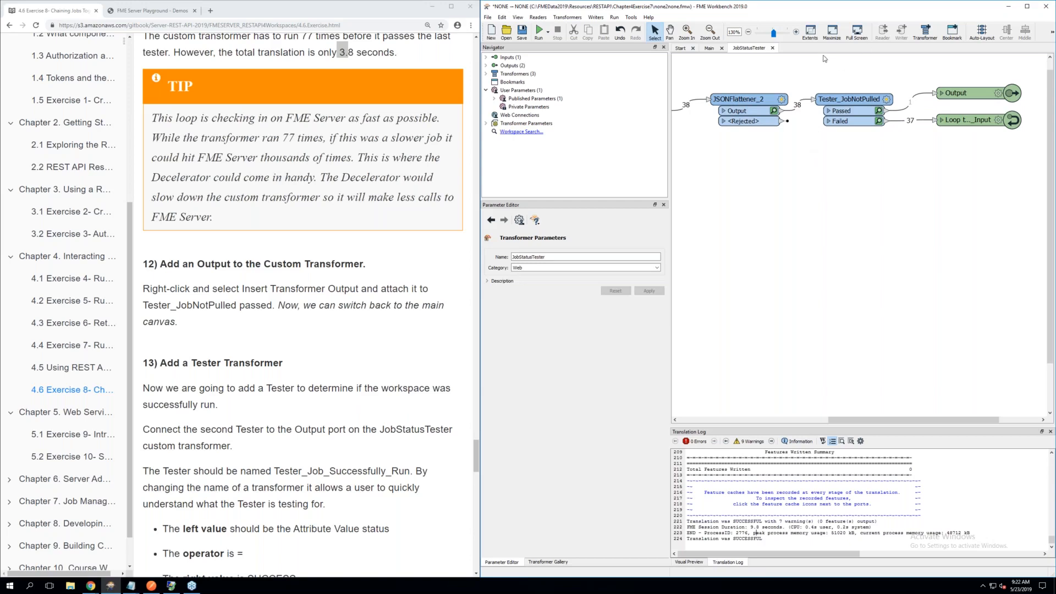
Following section 13, add a Tester beside JobStatusTester on the main canvas and connect JobStatusTester's Output to it
click(710, 48)
click(810, 124)
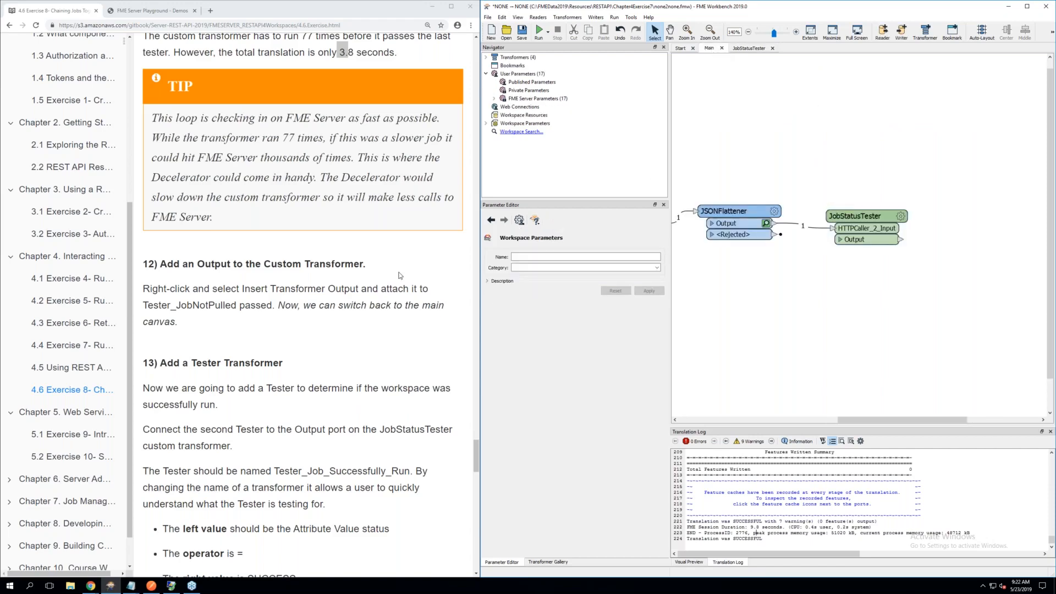
scroll(399, 275, down, 3)
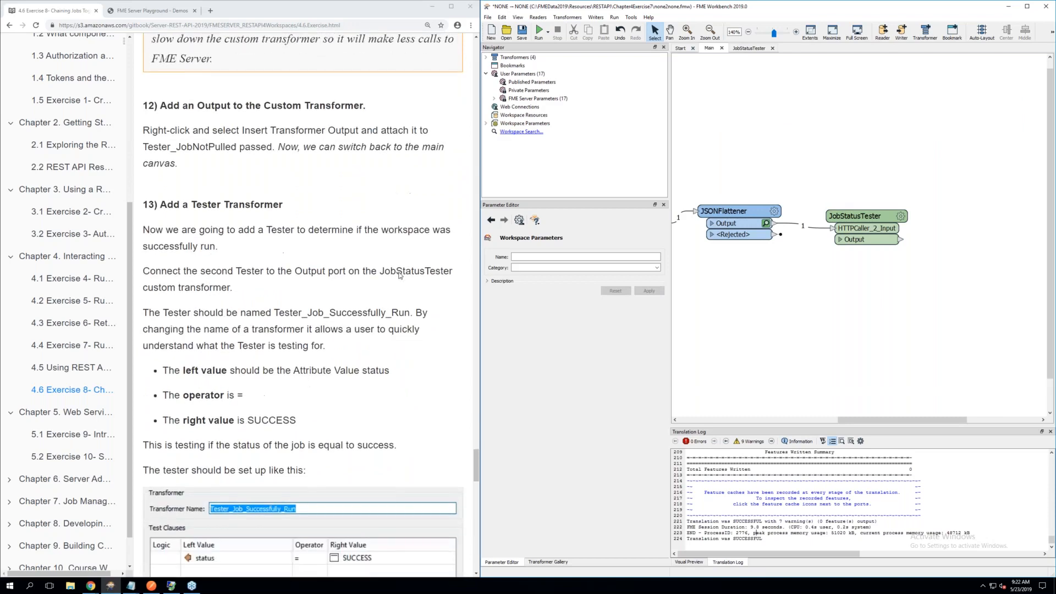
scroll(399, 275, down, 2)
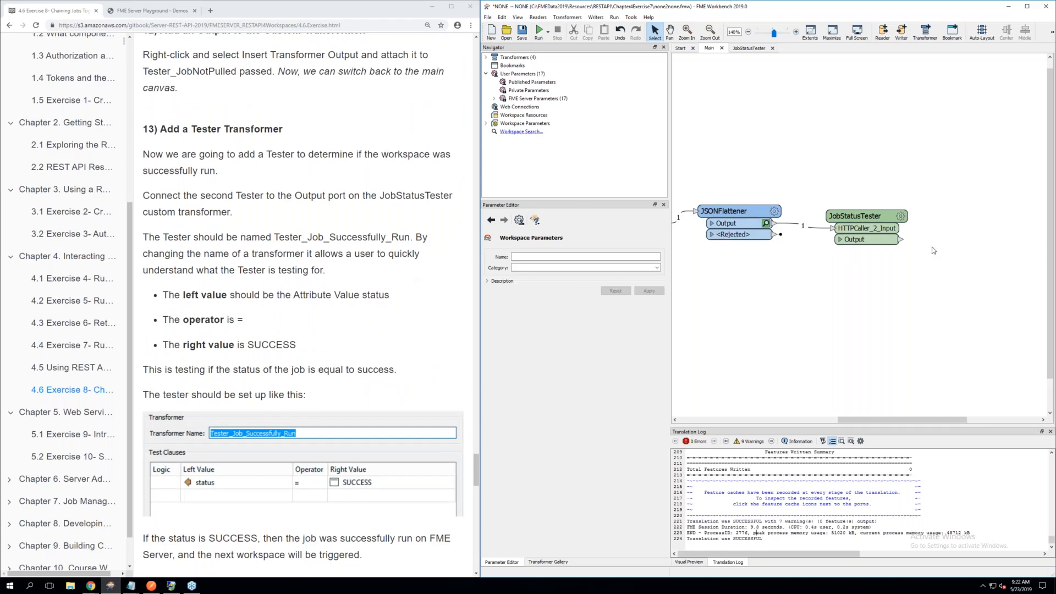
text(test)
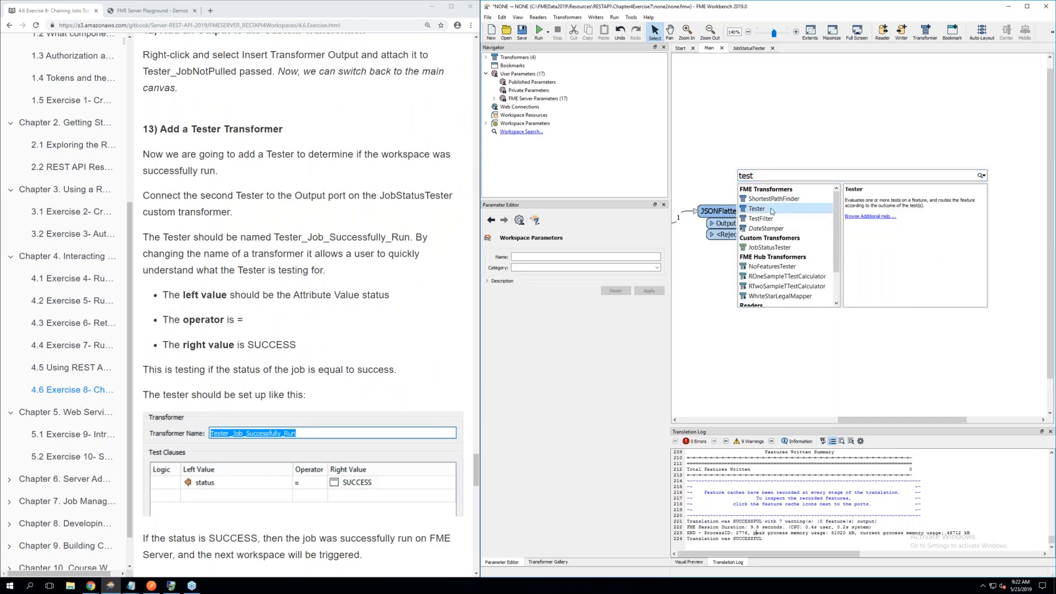
click(772, 209)
drag(772, 211, 959, 213)
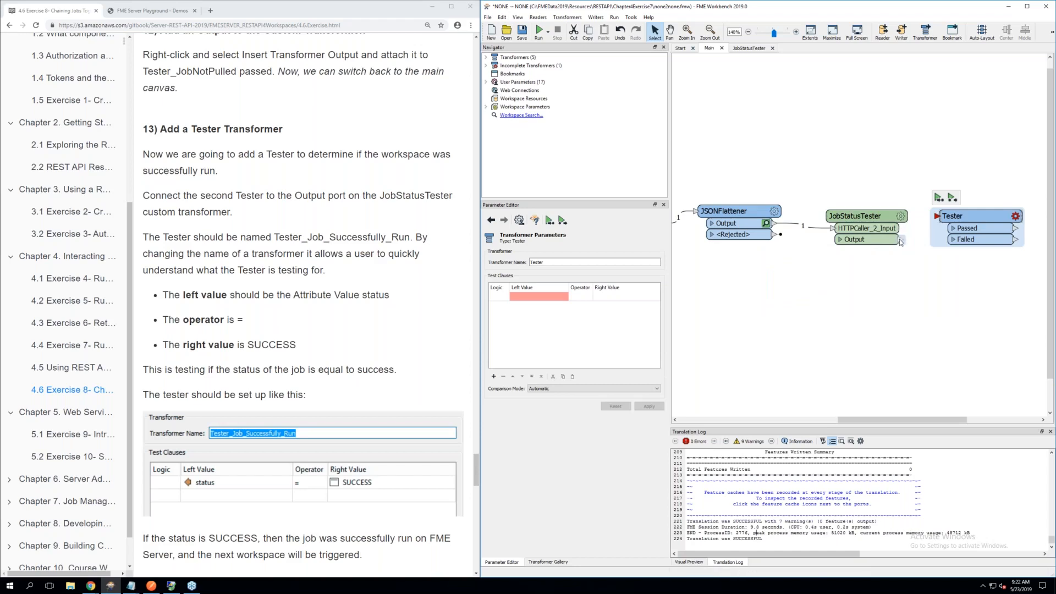
drag(900, 242, 931, 223)
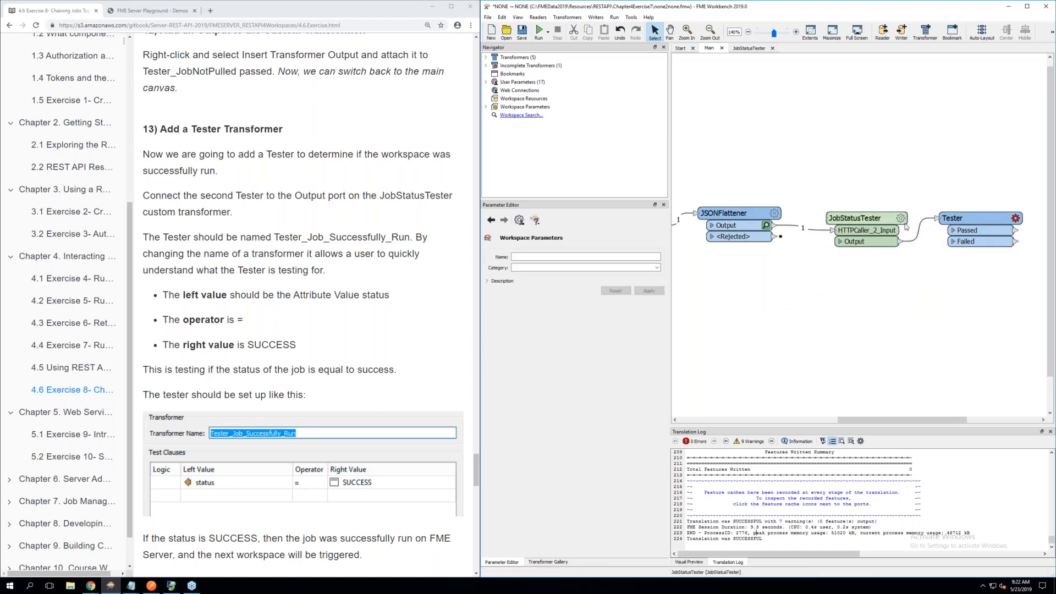
Name the new Tester Tester_Job_Successfully_Run and set its test clause's left value to the status attribute
click(1015, 214)
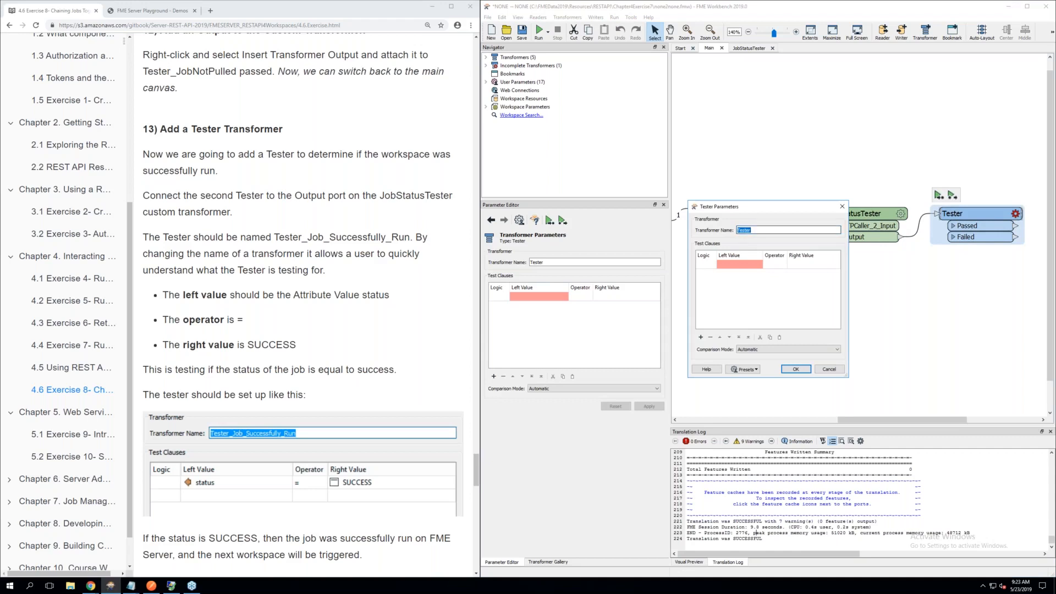
click(757, 230)
click(733, 265)
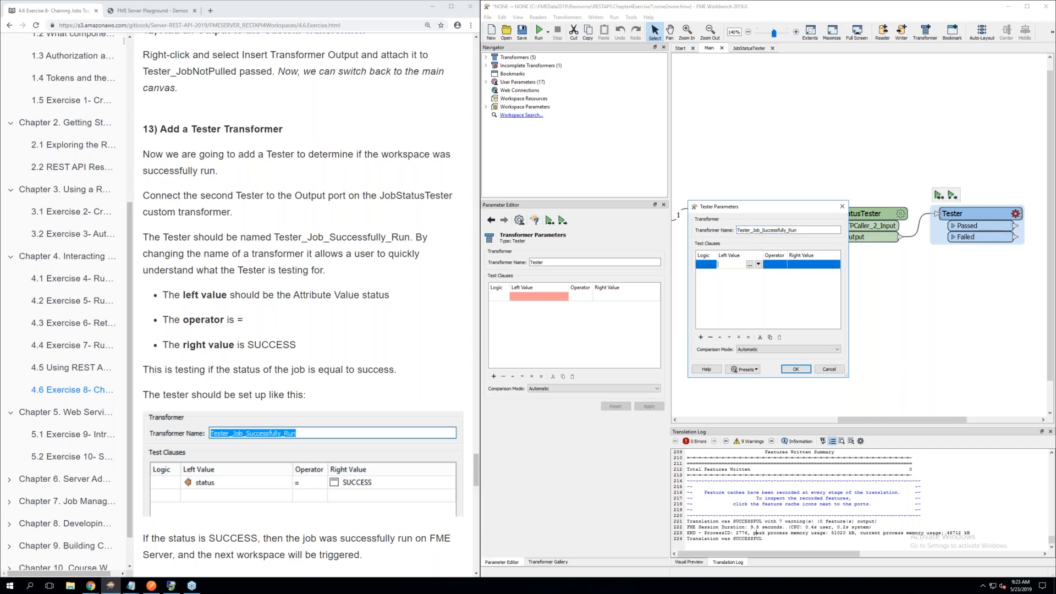
click(759, 264)
mouse_move(776, 275)
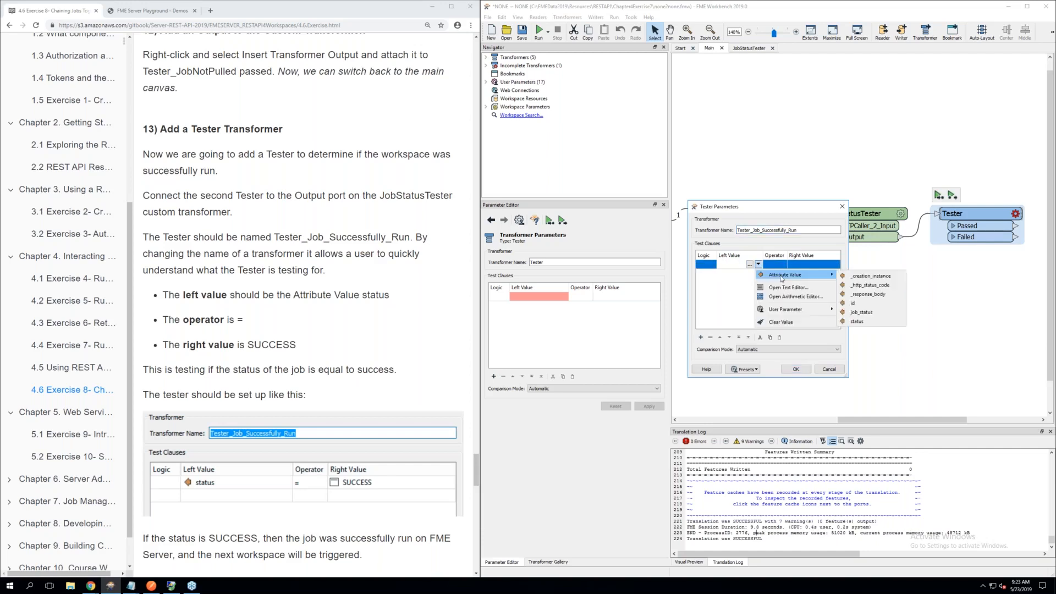
click(859, 321)
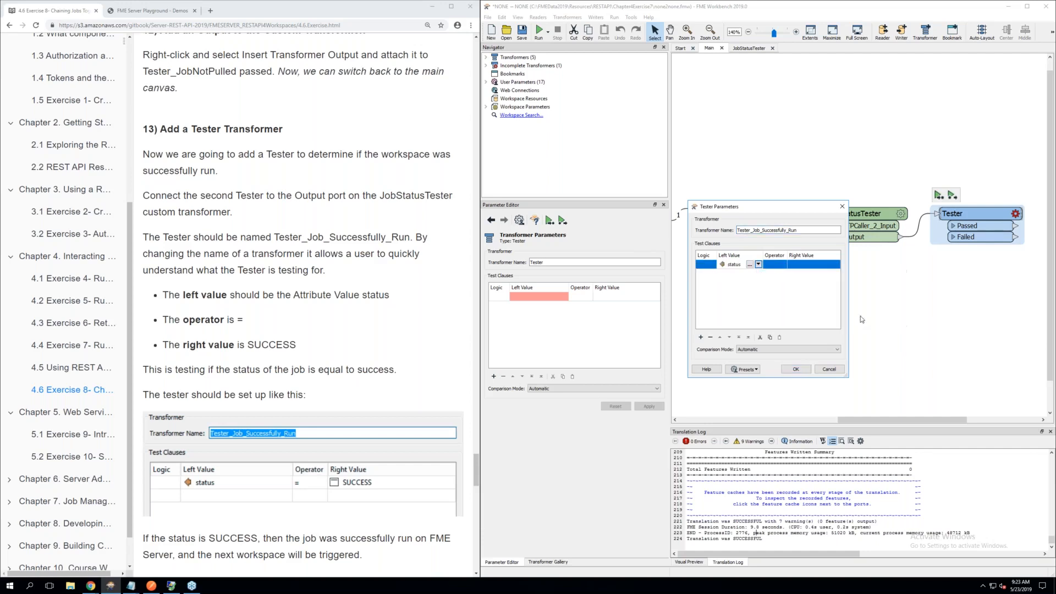
Complete the Tester's clause with the = operator and the right value SUCCESS, and accept the parameters
click(776, 265)
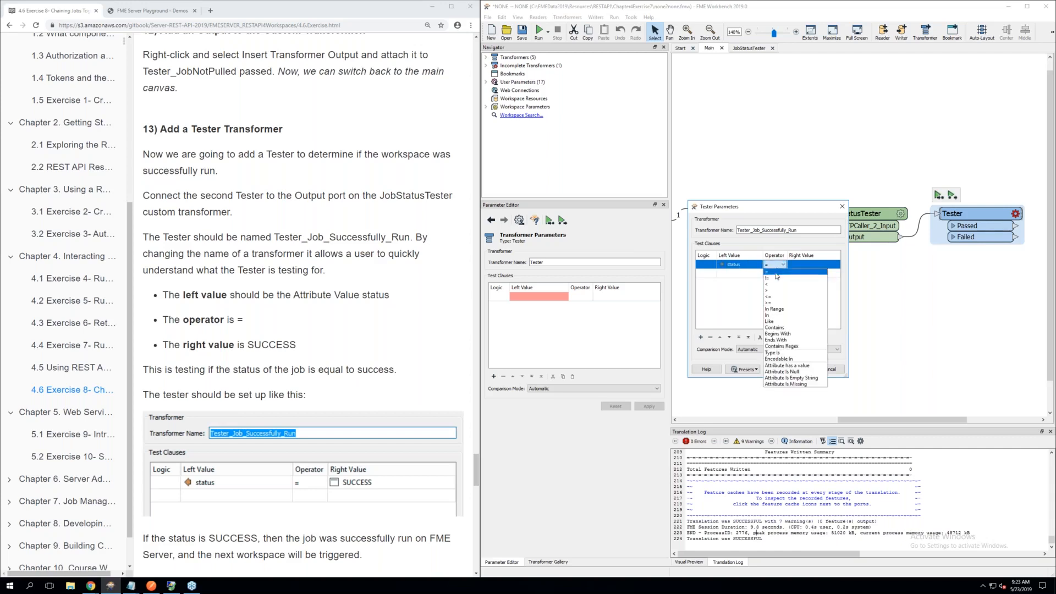
click(778, 271)
click(807, 265)
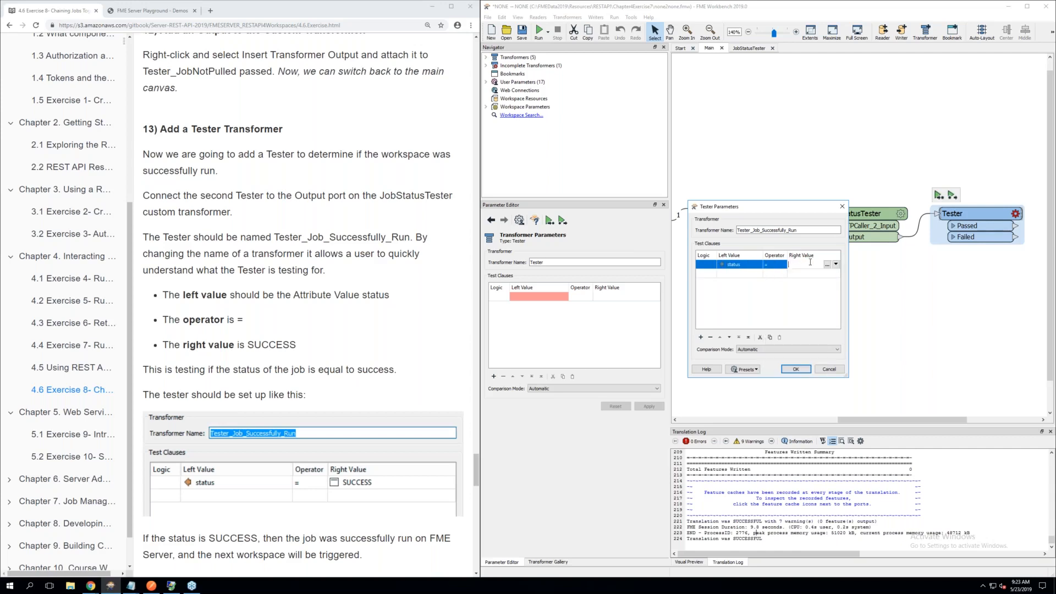
click(837, 265)
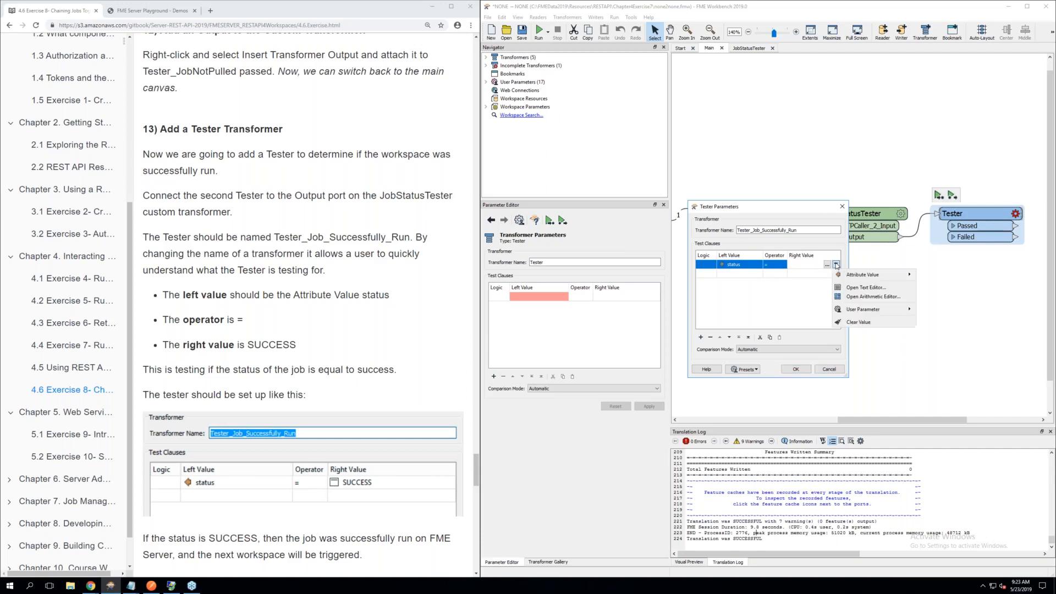
click(805, 266)
click(805, 266)
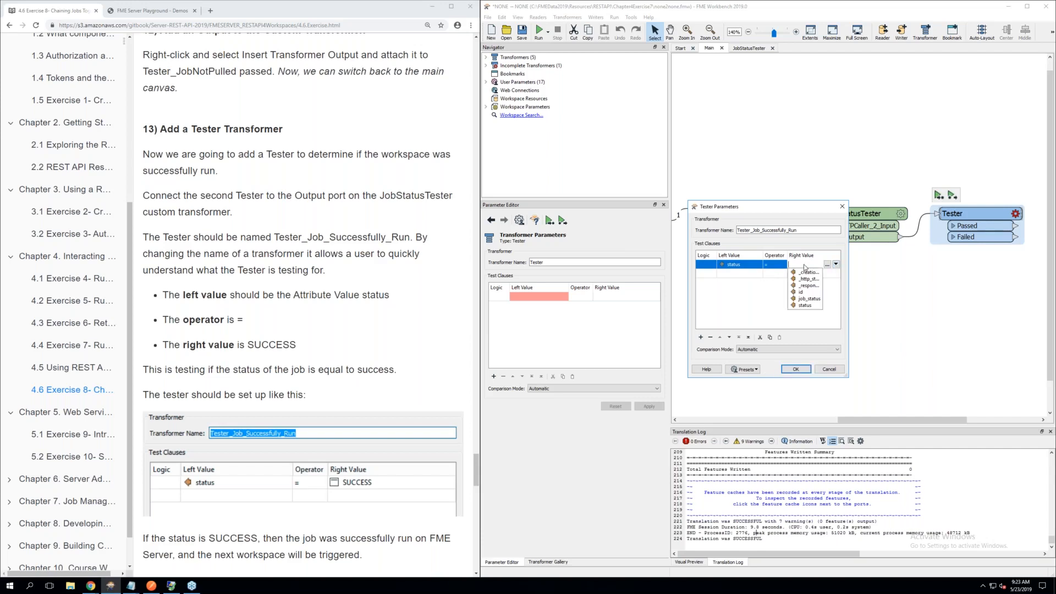
text(SUCC)
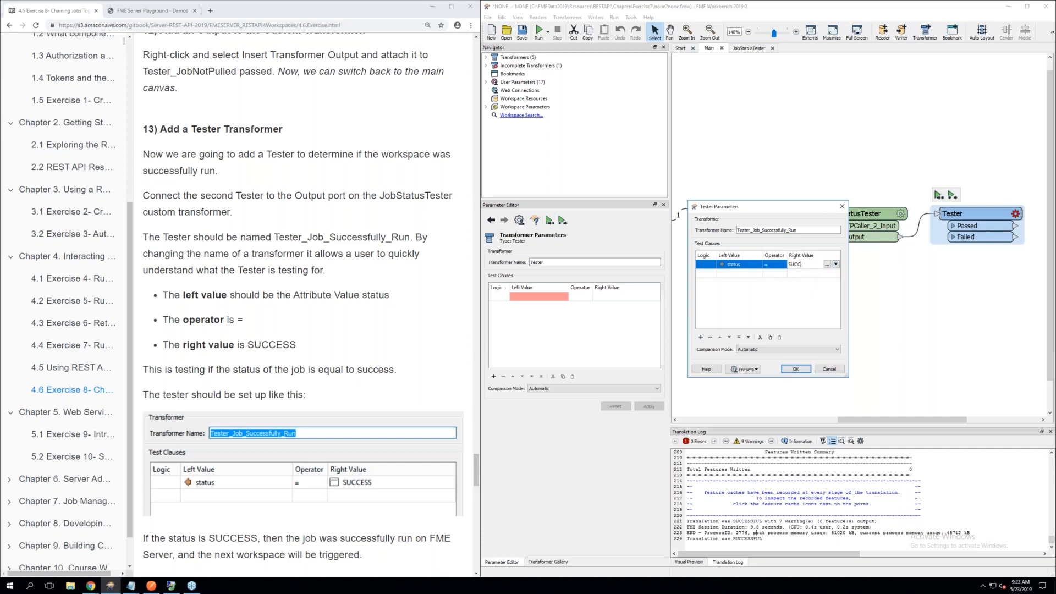
text(ESS)
click(781, 292)
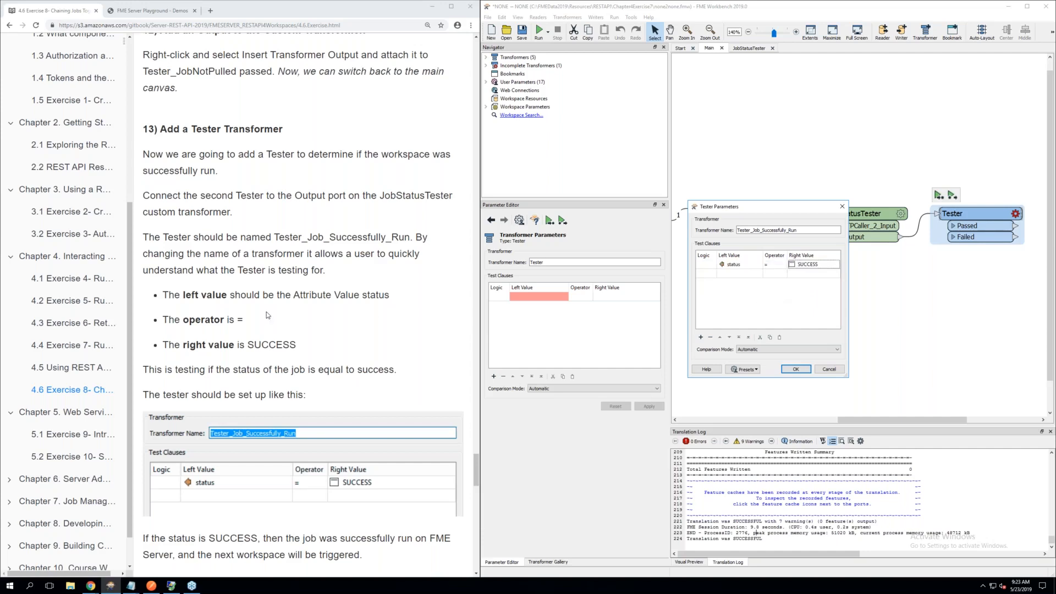
scroll(267, 314, down, 4)
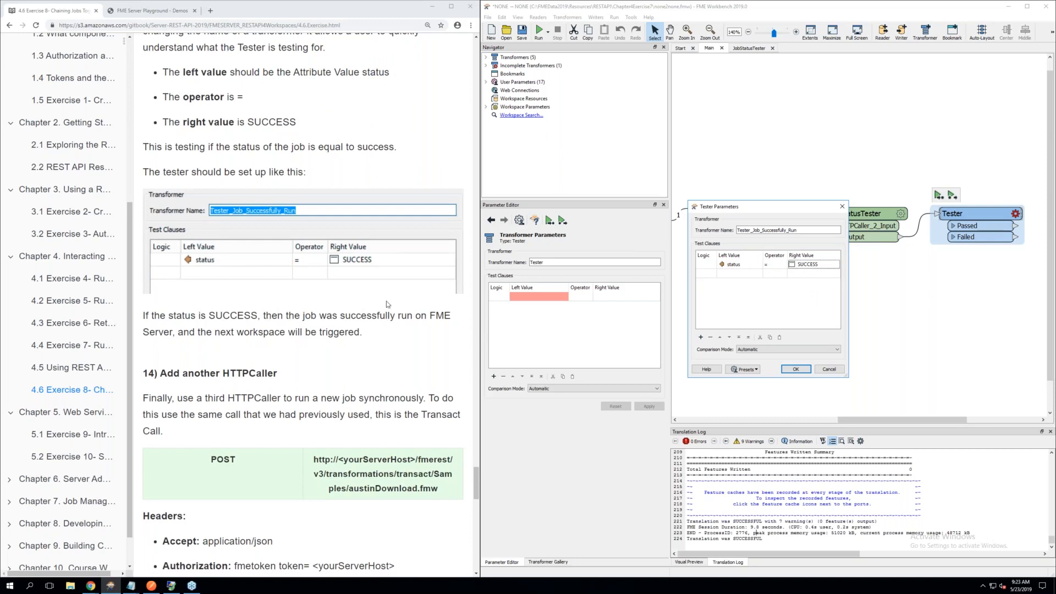
click(795, 369)
Following section 14, add an HTTPCaller beside Tester_Job_Successfully_Run and connect the Tester's Passed port to it
drag(859, 418, 933, 412)
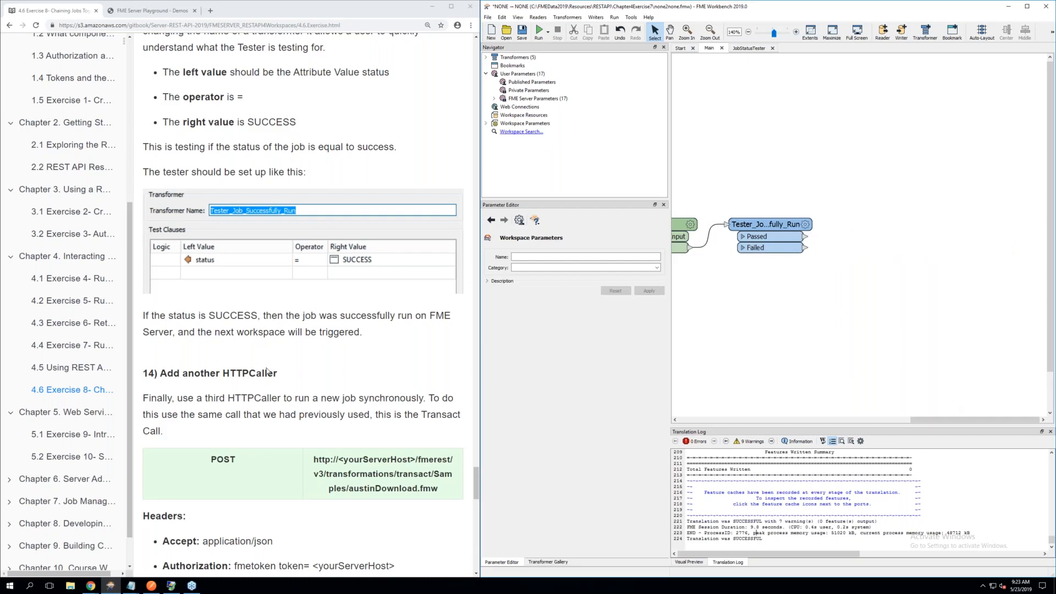
scroll(267, 372, down, 6)
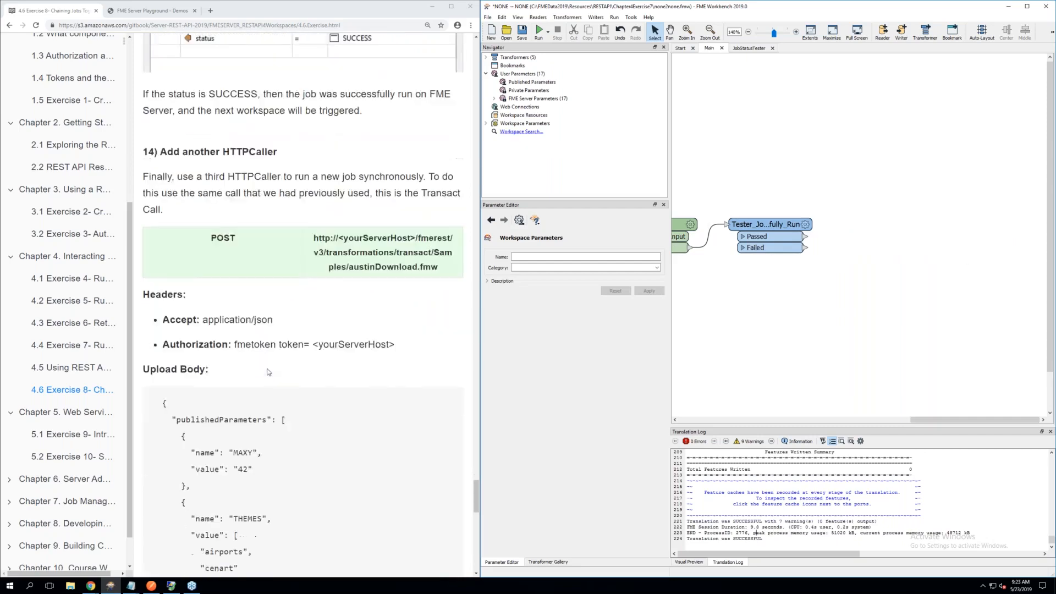
scroll(267, 371, up, 2)
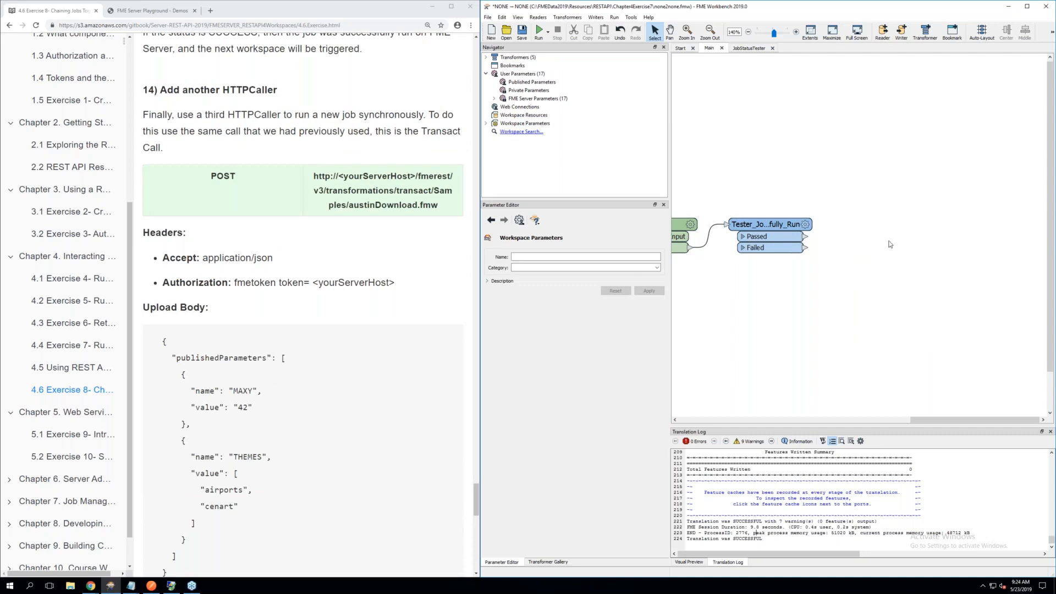
text(htt)
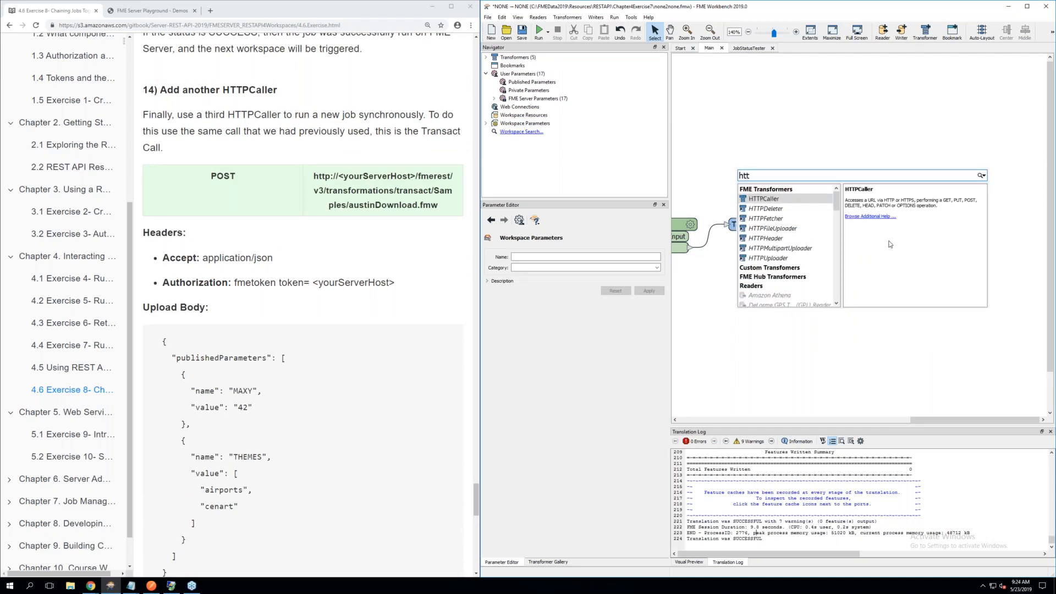
click(780, 203)
drag(816, 216, 899, 220)
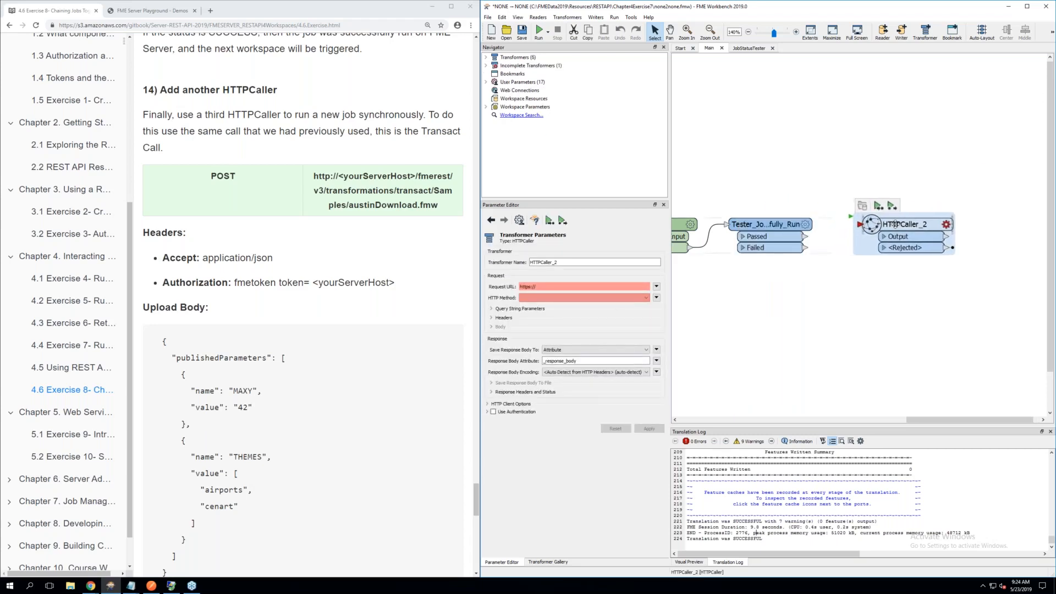
click(739, 297)
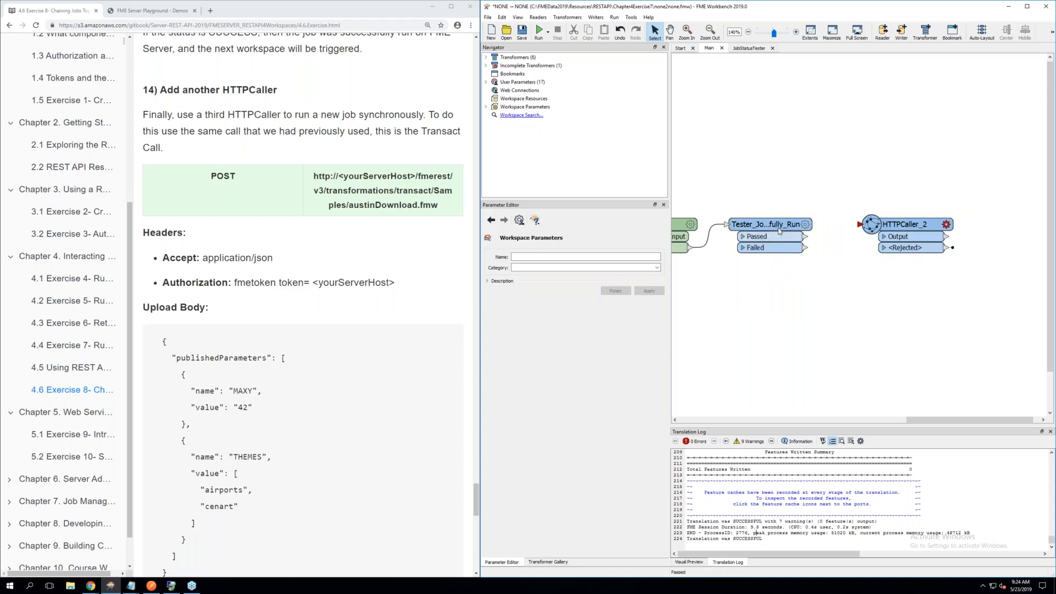
drag(805, 237, 859, 225)
Open the parameters of the new HTTPCaller and set its HTTP method to POST
click(945, 223)
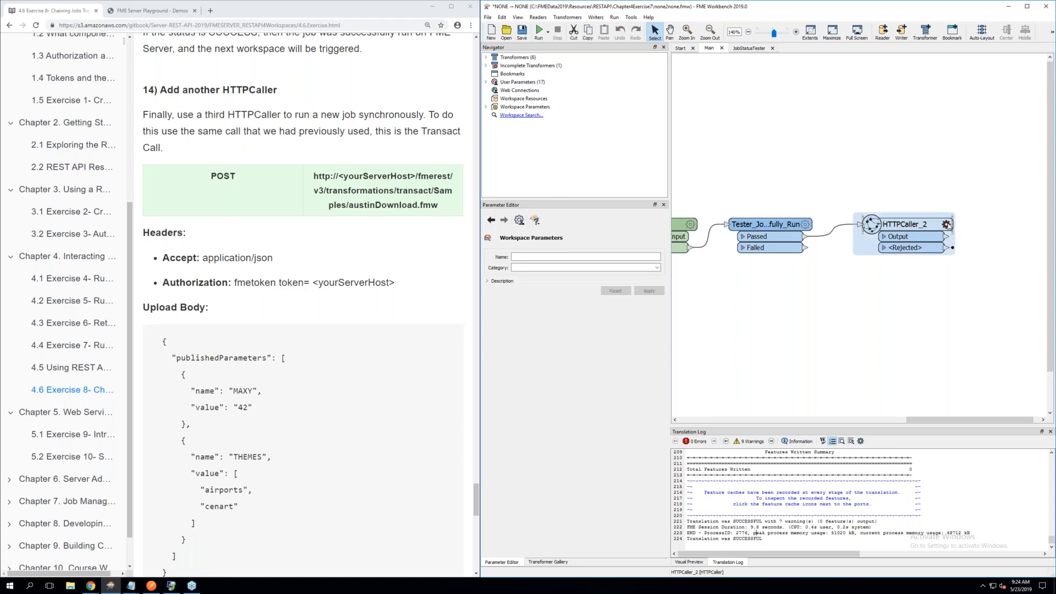
click(749, 255)
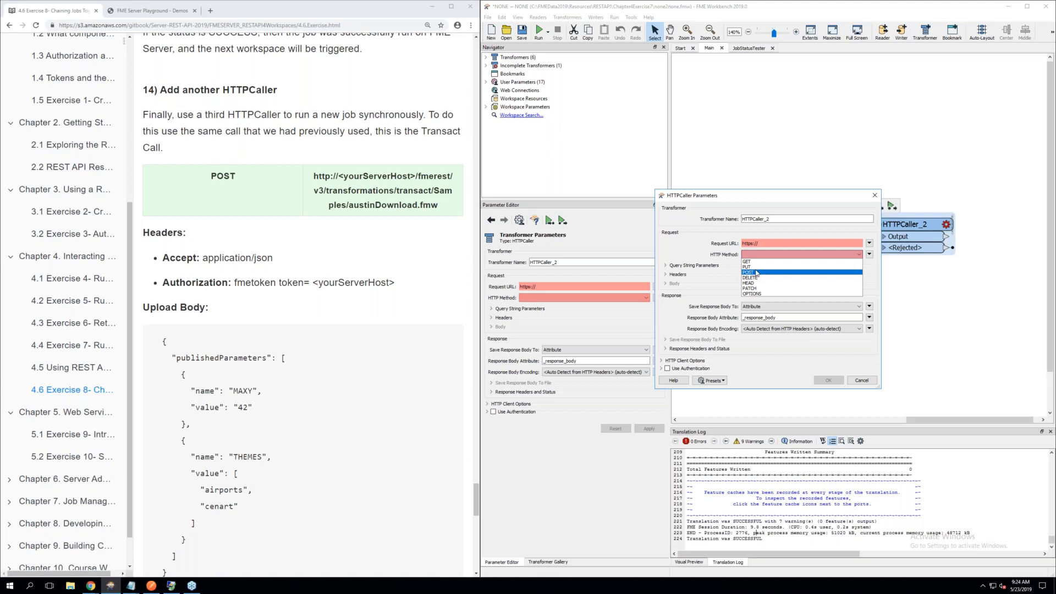
click(757, 273)
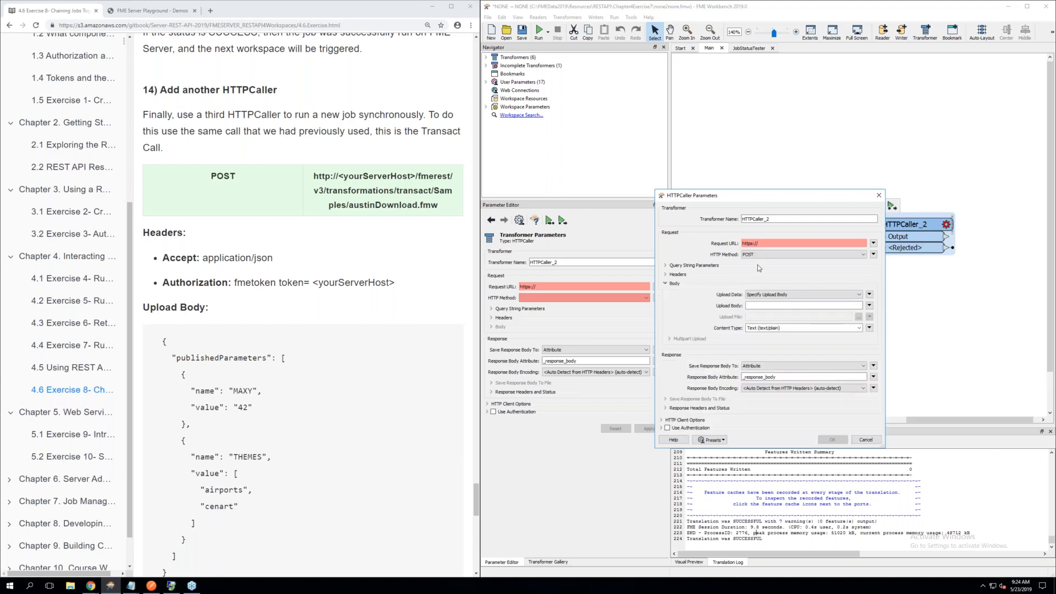
Copy the Samples/austinDownload.fmw transact URL from section 14 and paste it over the Request URL's placeholder in the text editor
click(873, 244)
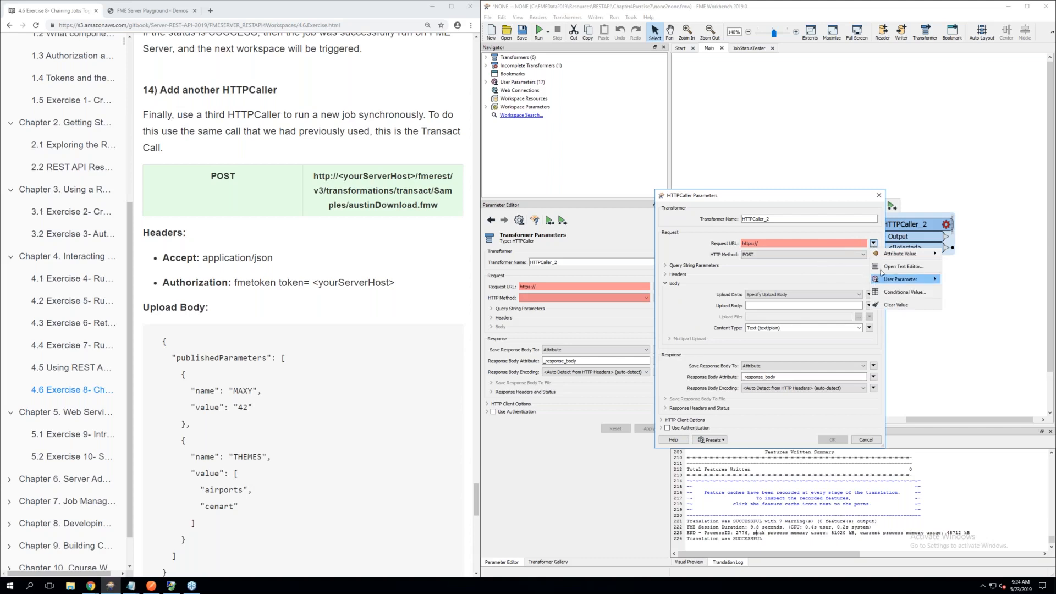
click(888, 267)
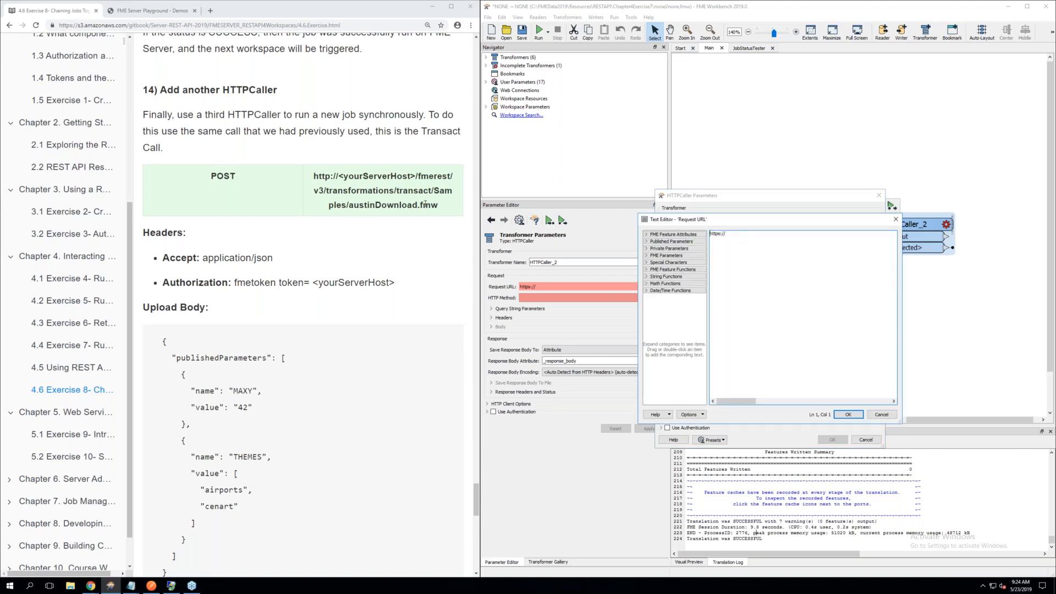
drag(435, 205, 320, 176)
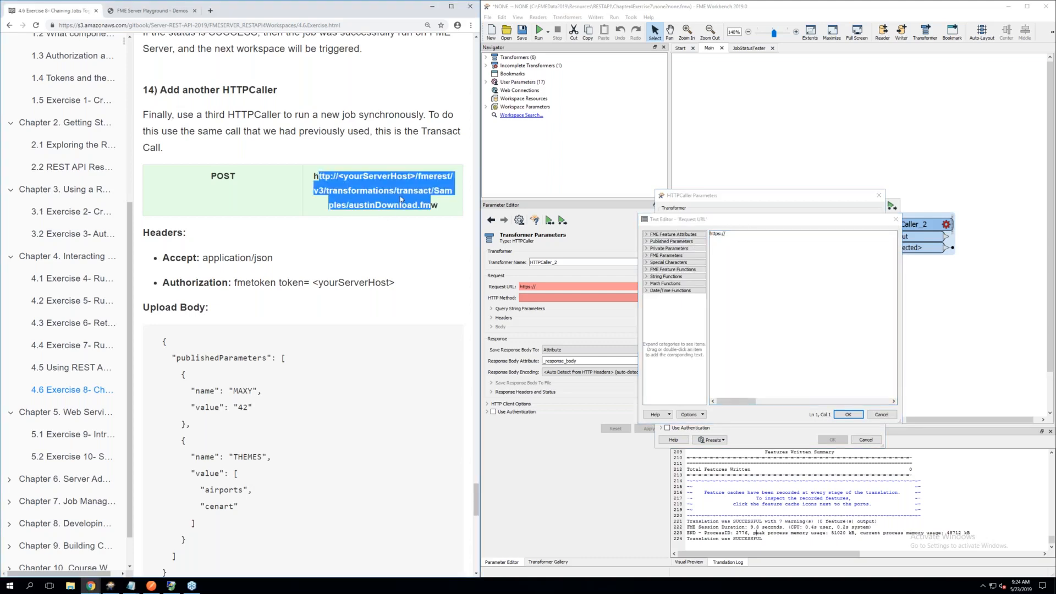
drag(442, 204, 315, 176)
right_click(329, 177)
click(342, 187)
click(731, 232)
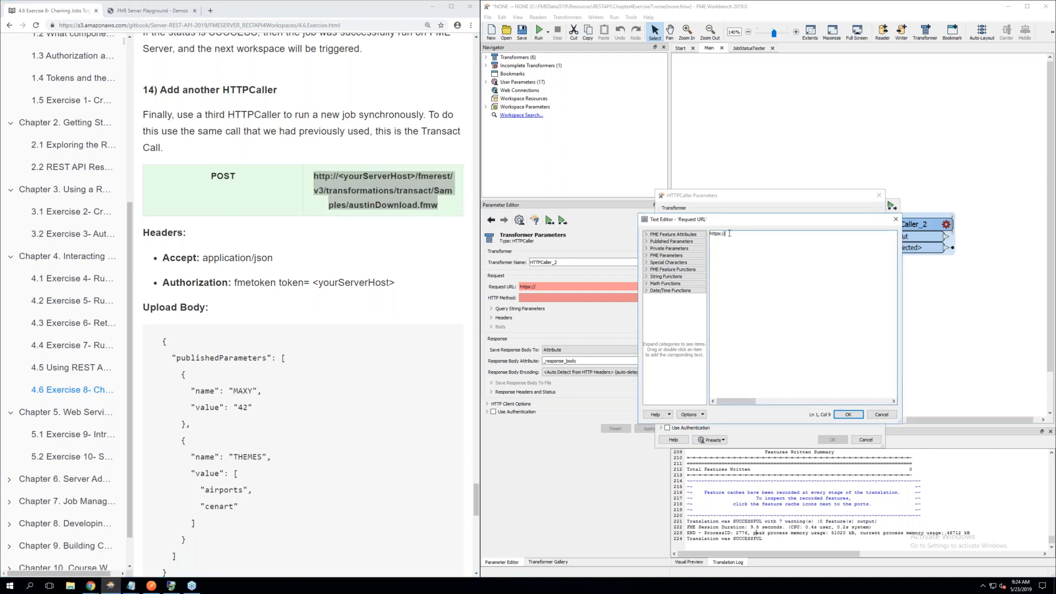
drag(732, 232, 688, 238)
key(BackSpace)
key(ctrl+v)
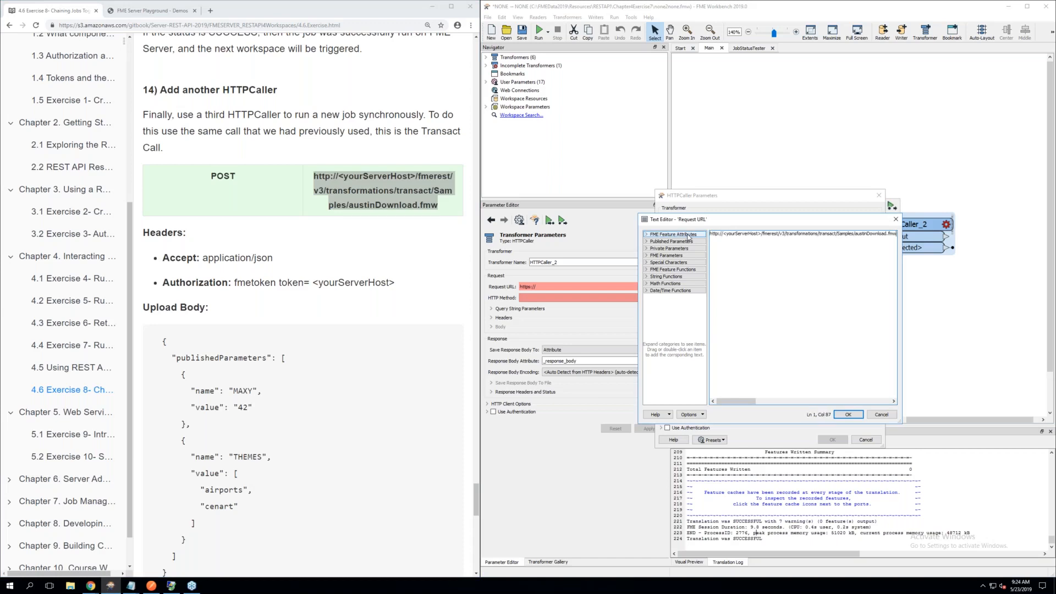
Replace <yourServerHost> in the request URL with localhost and accept the URL
click(762, 233)
key(BackSpace)
key(BackSpace)
key(BackSpace)
key(BackSpace)
key(BackSpace)
key(BackSpace)
key(BackSpace)
key(BackSpace)
key(BackSpace)
key(BackSpace)
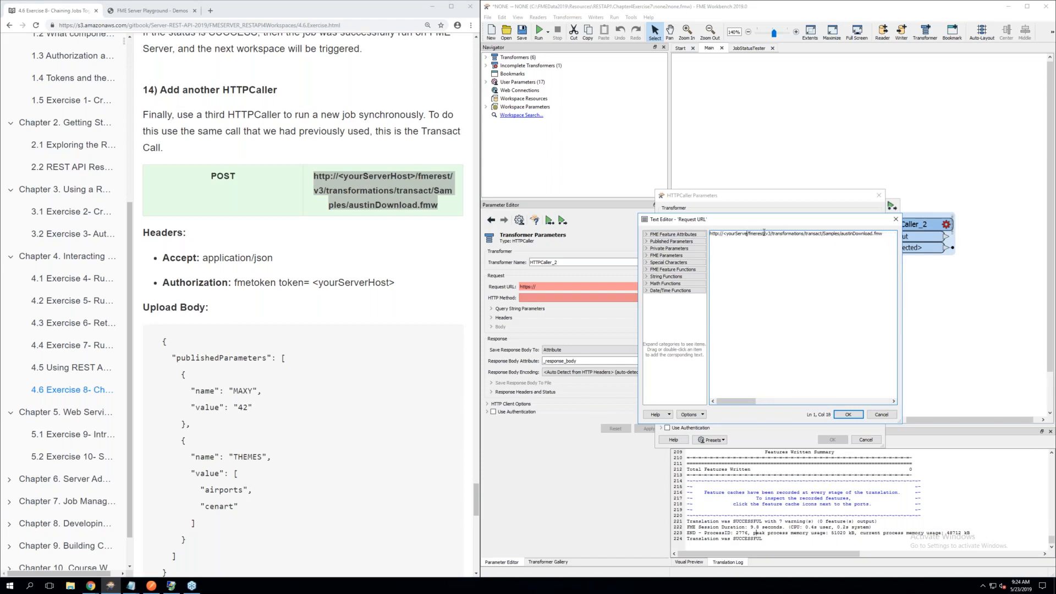
key(BackSpace)
key(BackSpace)
key(BackSpace)
key(BackSpace)
key(BackSpace)
key(BackSpace)
text(localhost)
drag(798, 234, 814, 234)
click(799, 235)
key(End)
click(848, 415)
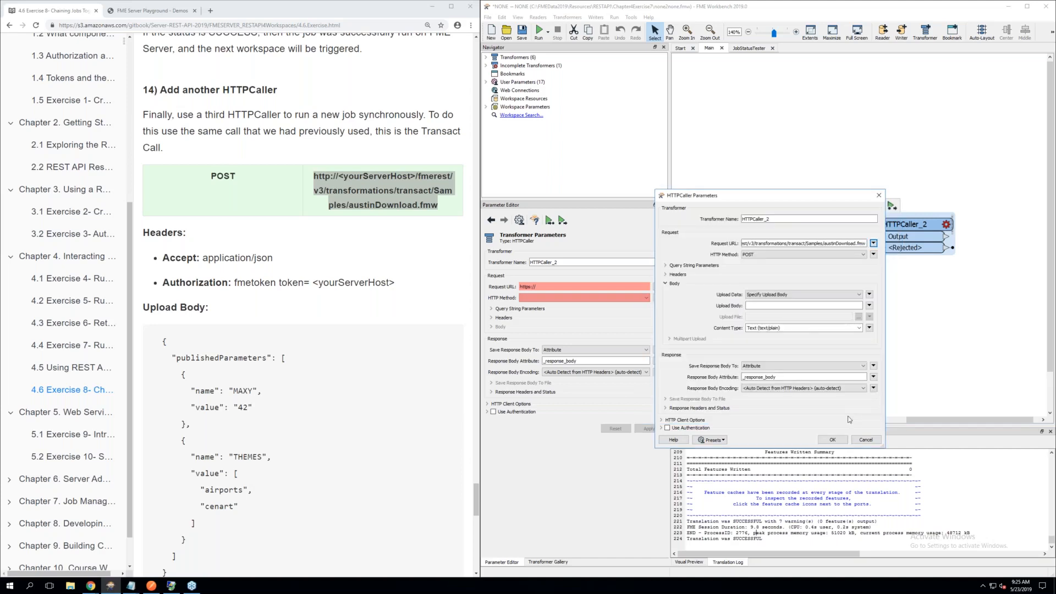
Add an Accept header with the value application/json to the HTTPCaller request
click(676, 274)
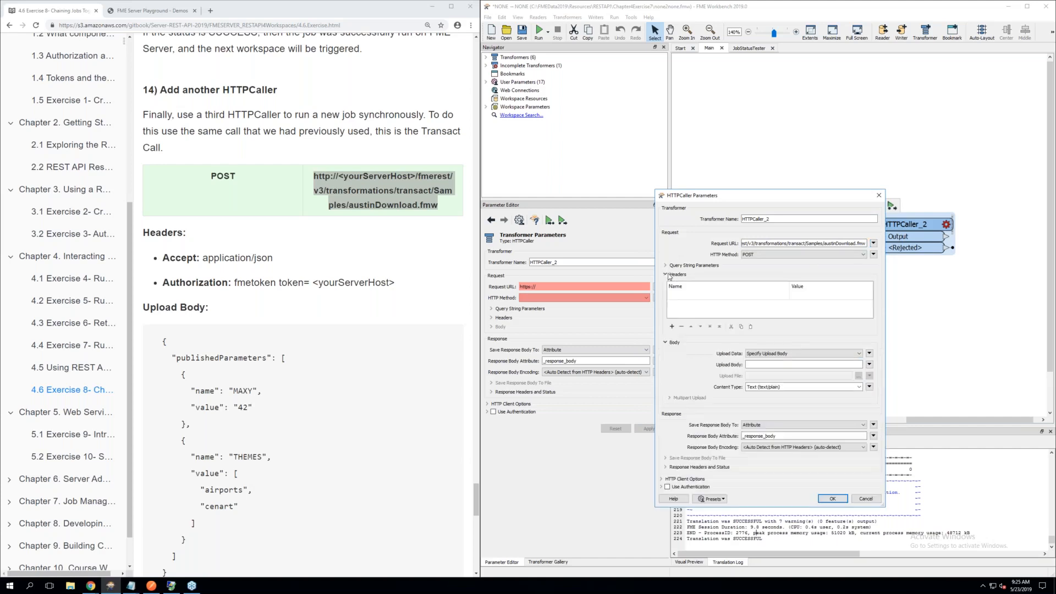
click(681, 299)
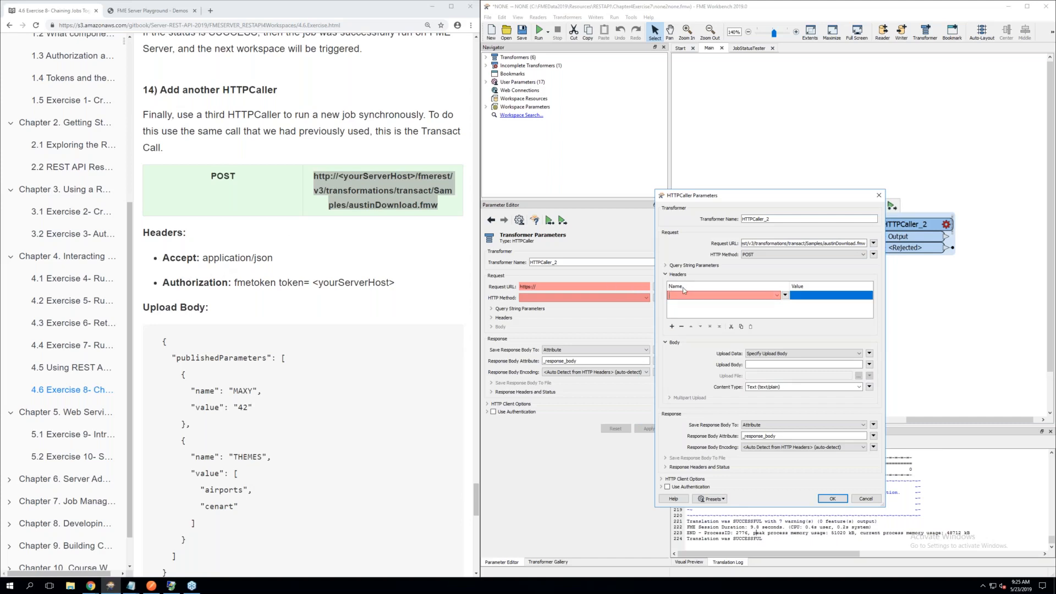
click(777, 295)
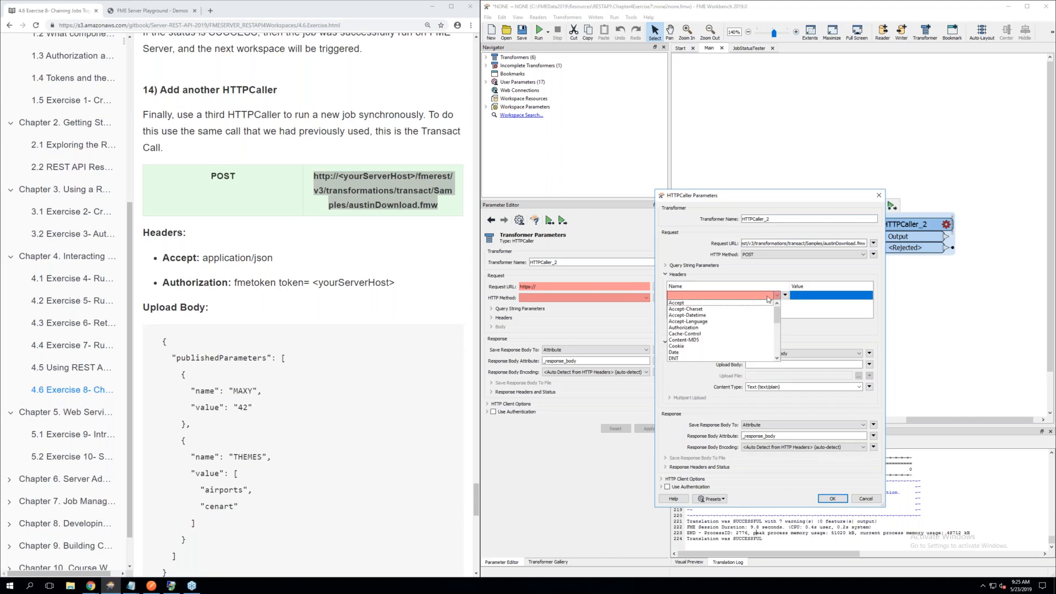
click(725, 303)
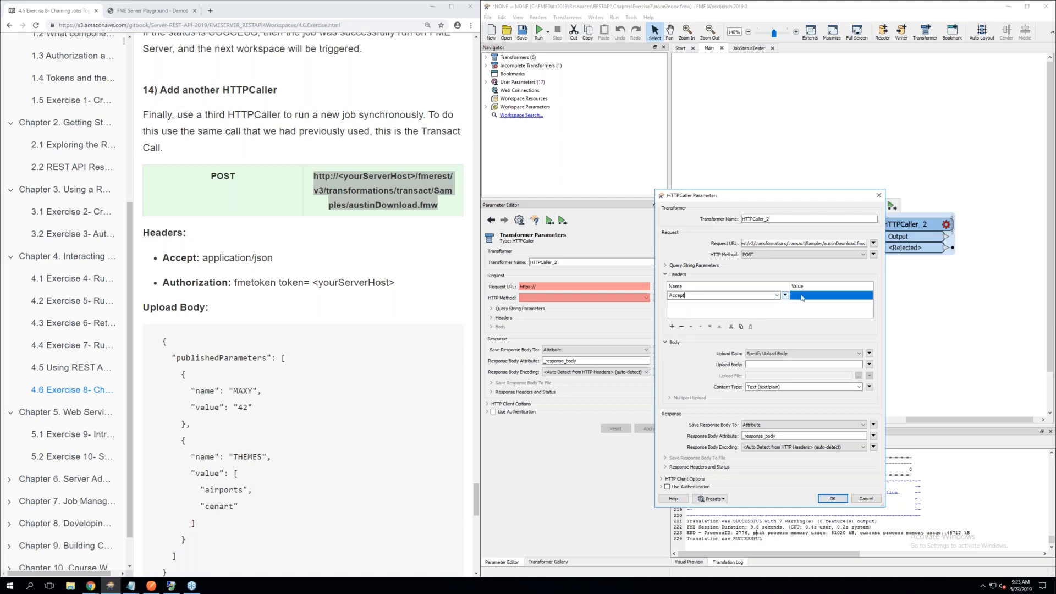
click(807, 297)
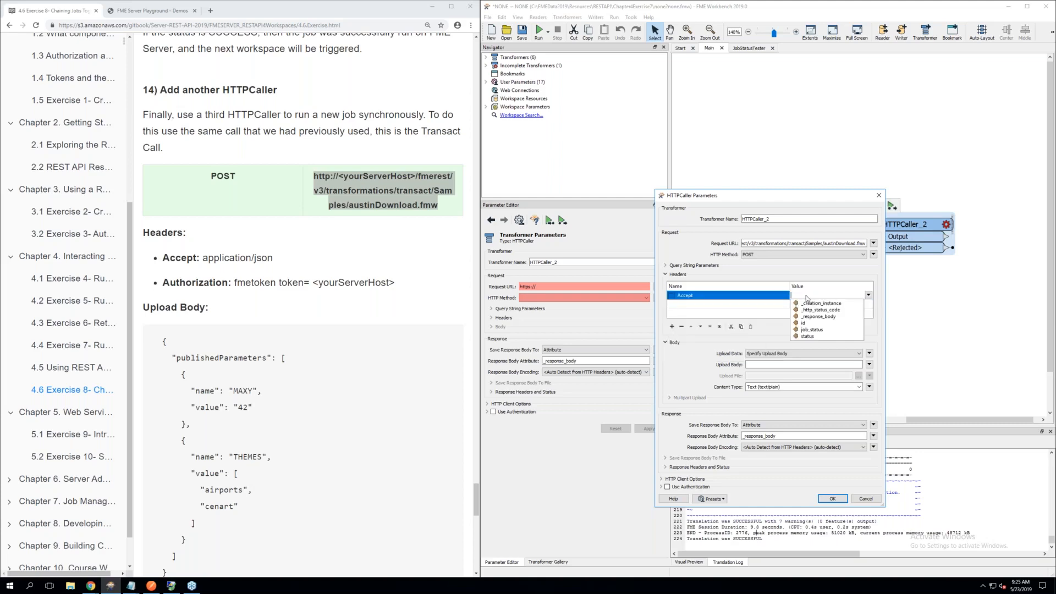
text(applica)
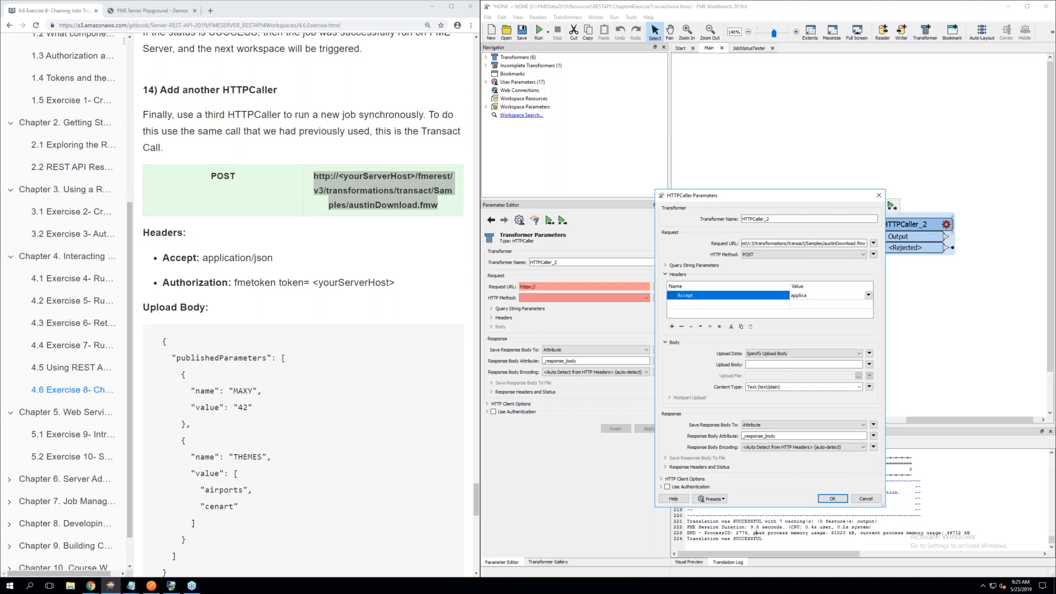
text(tion/json)
Add an Authorization header whose value begins with "fmetoken token="
click(708, 305)
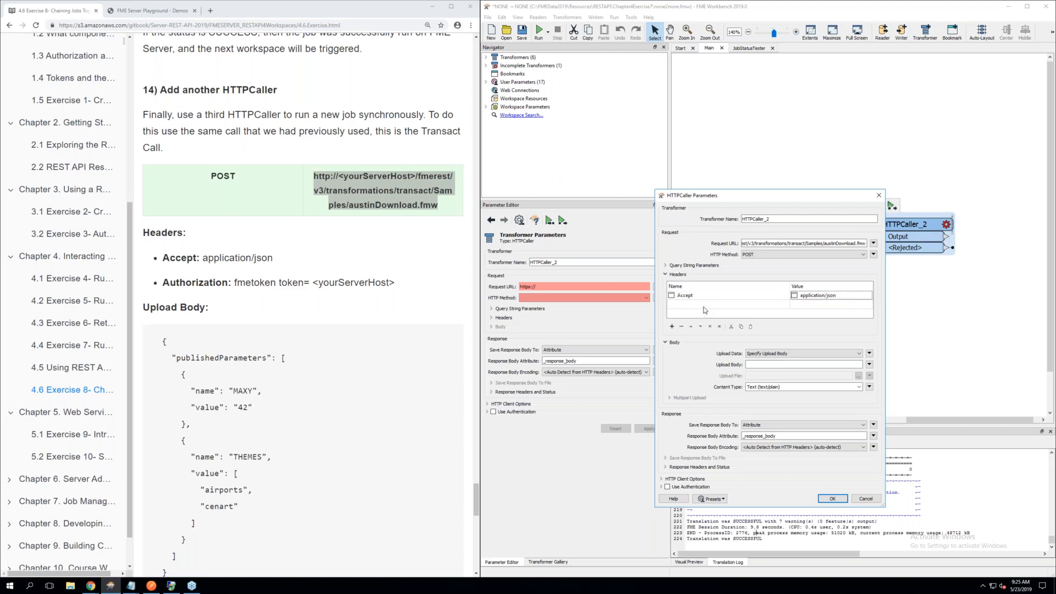
text(A)
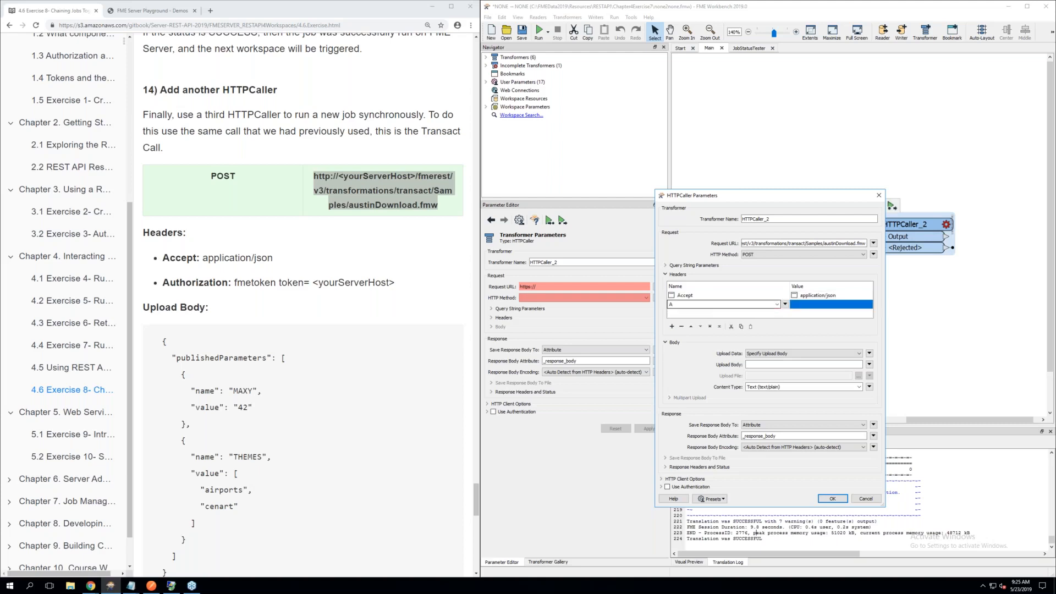
text(ut)
click(728, 311)
click(809, 305)
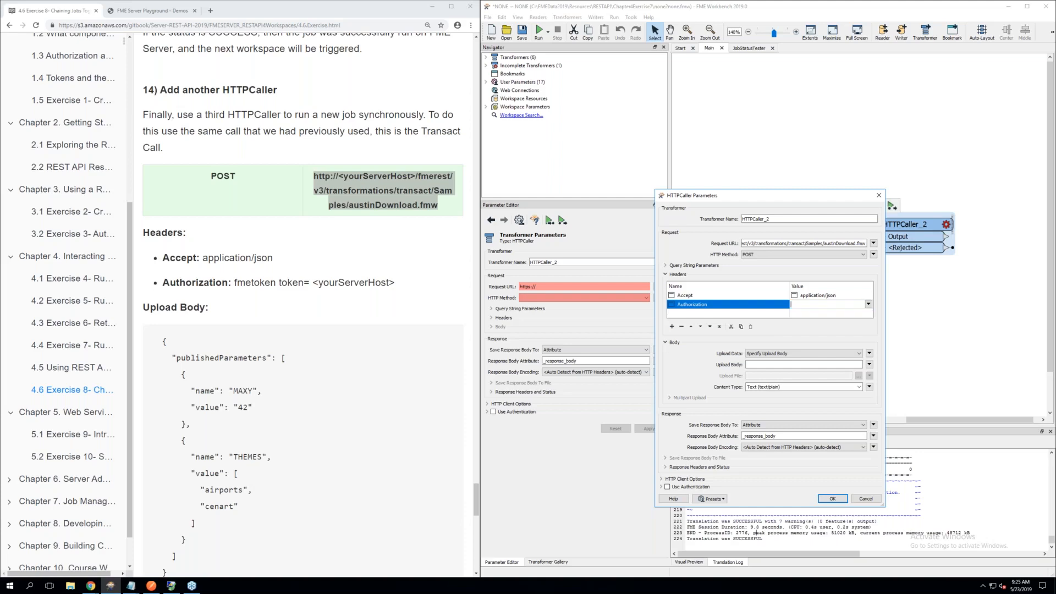
text(fmetoken token=)
Copy the FME Server token from the fmetoken file in Notepad and paste it at the end of the Authorization header's value
mouse_move(130, 586)
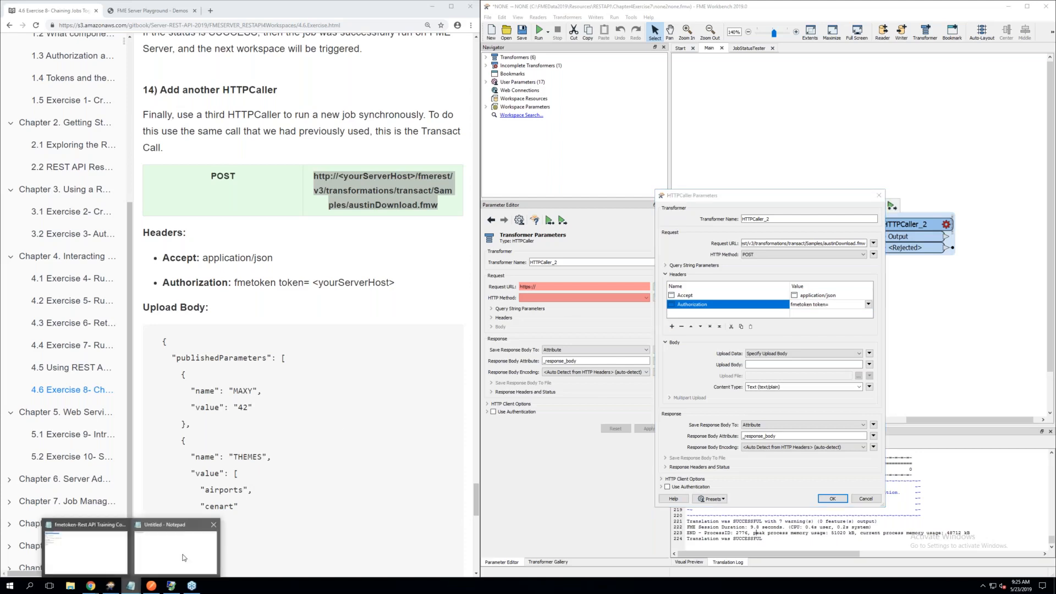
click(106, 547)
right_click(97, 112)
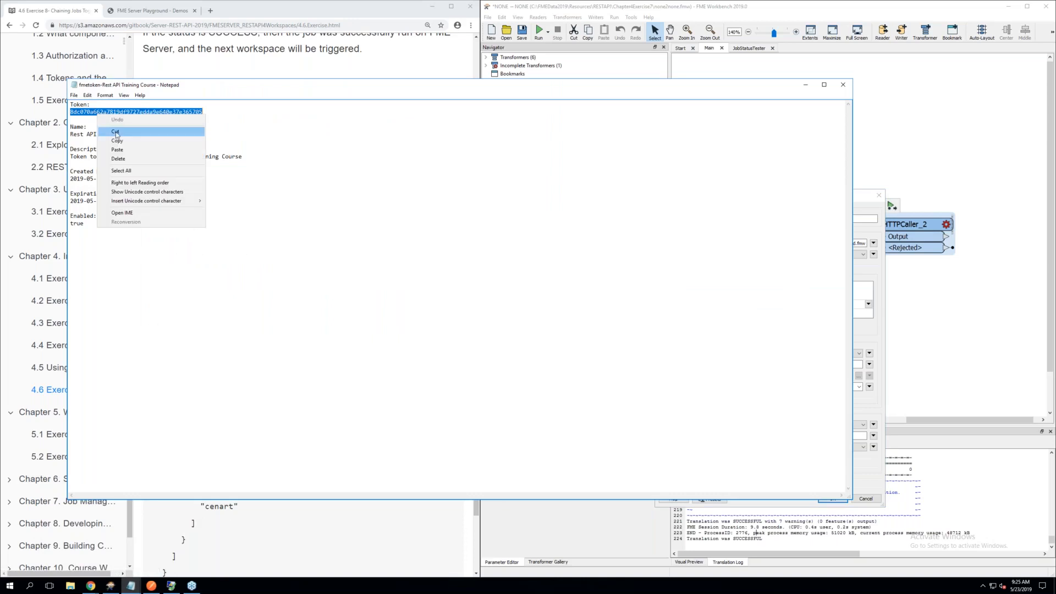
click(120, 142)
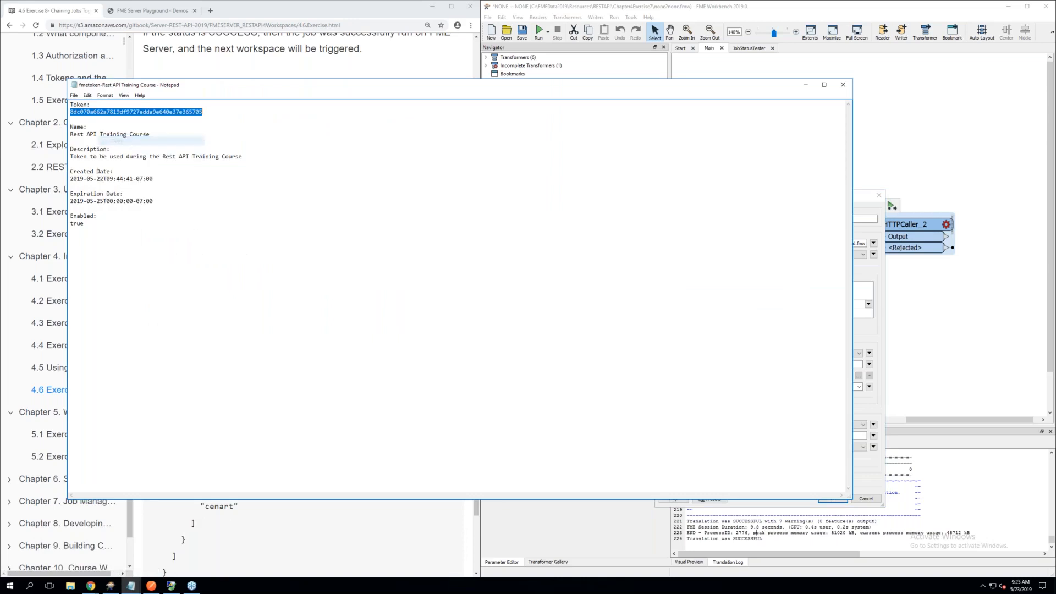
click(803, 88)
click(819, 304)
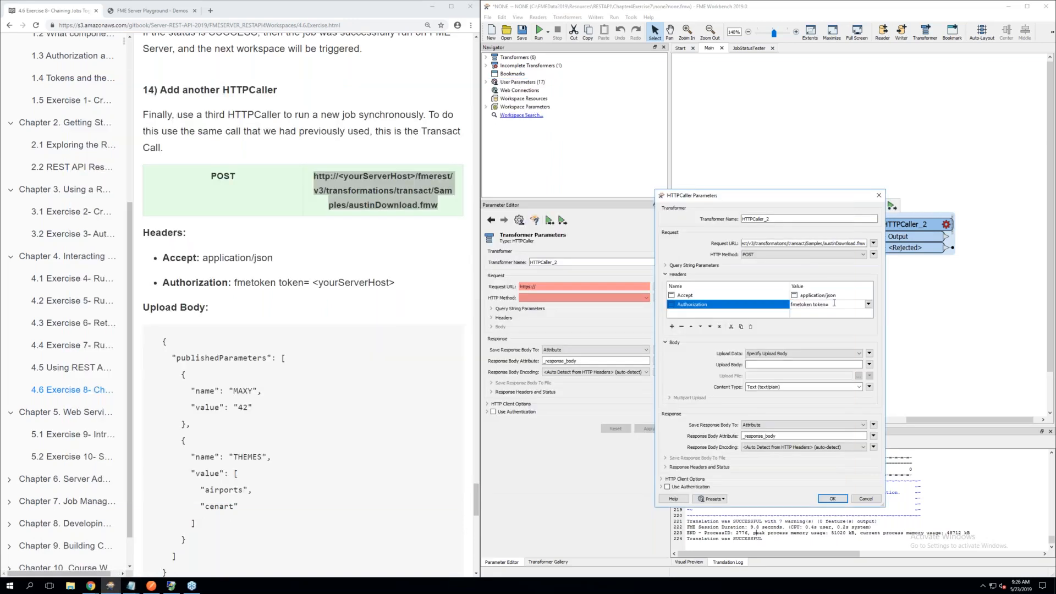
right_click(821, 307)
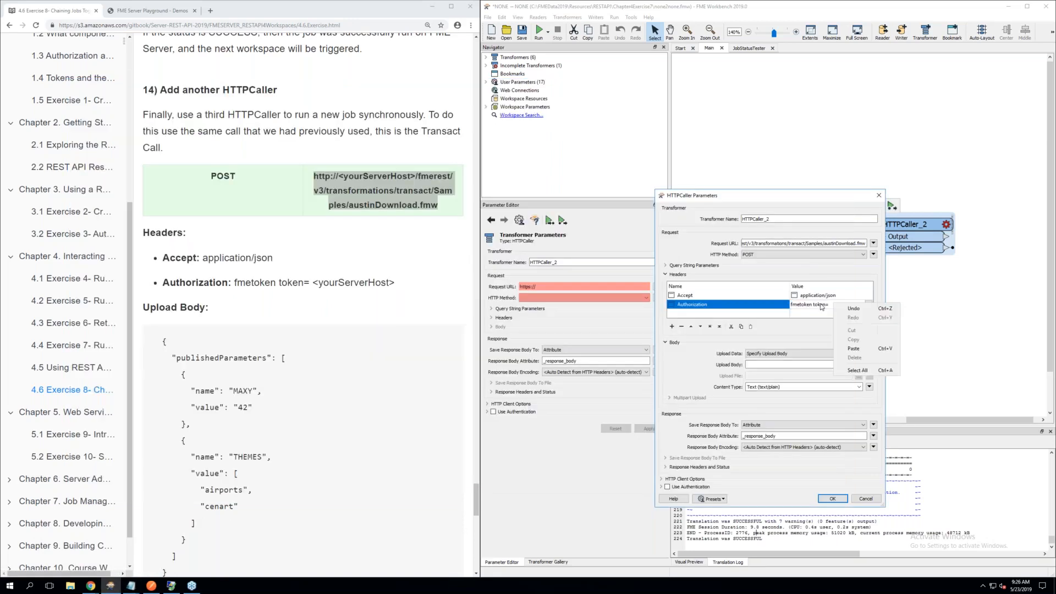
click(865, 350)
click(691, 358)
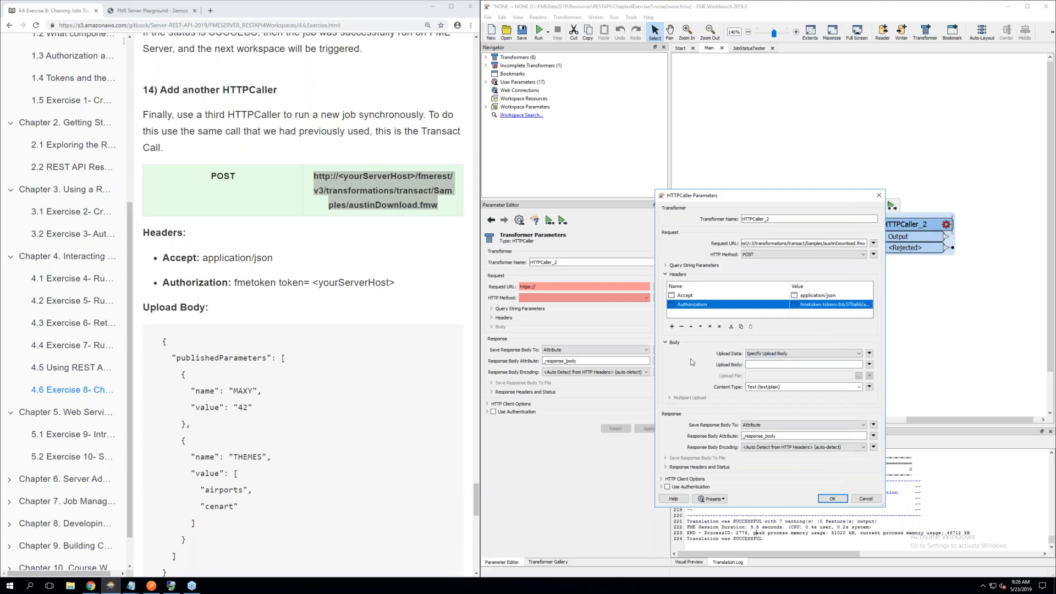
Copy the exercise's JSON upload body, with MAXY 42 and THEMES airports and cenart, into the HTTPCaller_2 upload body and accept it
scroll(287, 392, down, 4)
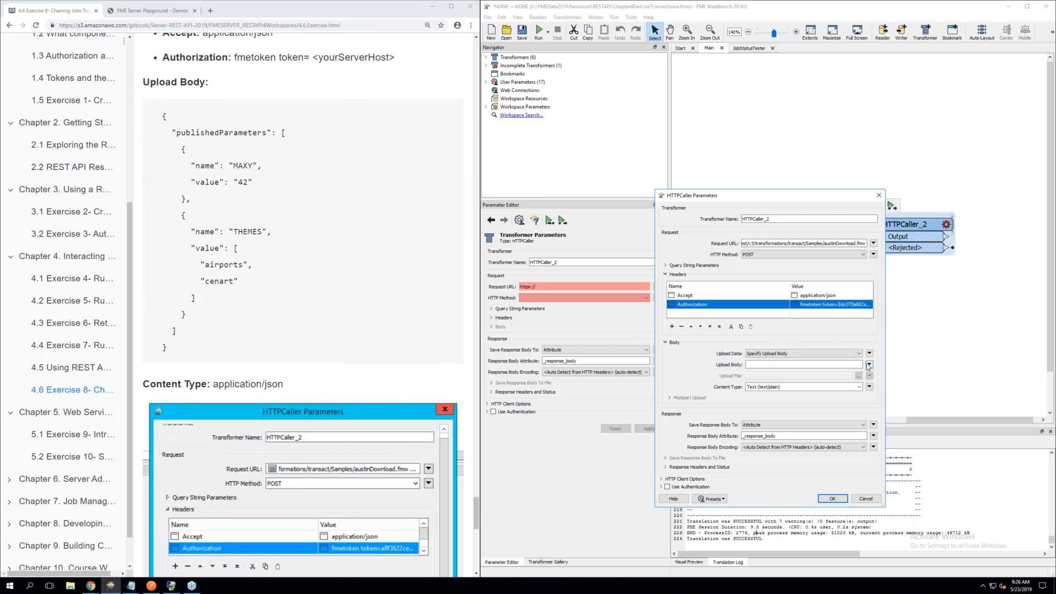
click(869, 365)
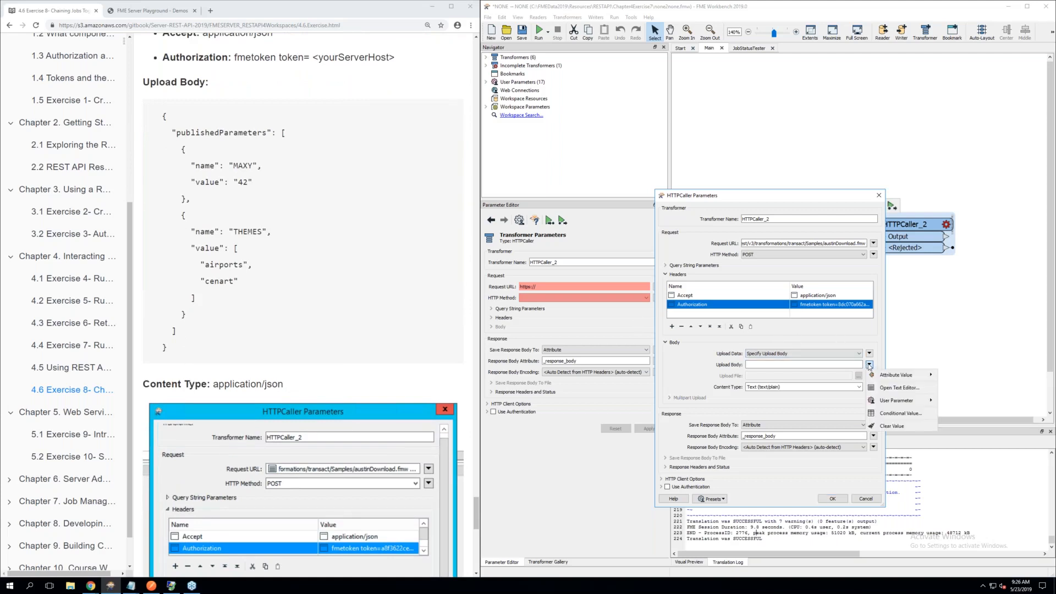
click(929, 388)
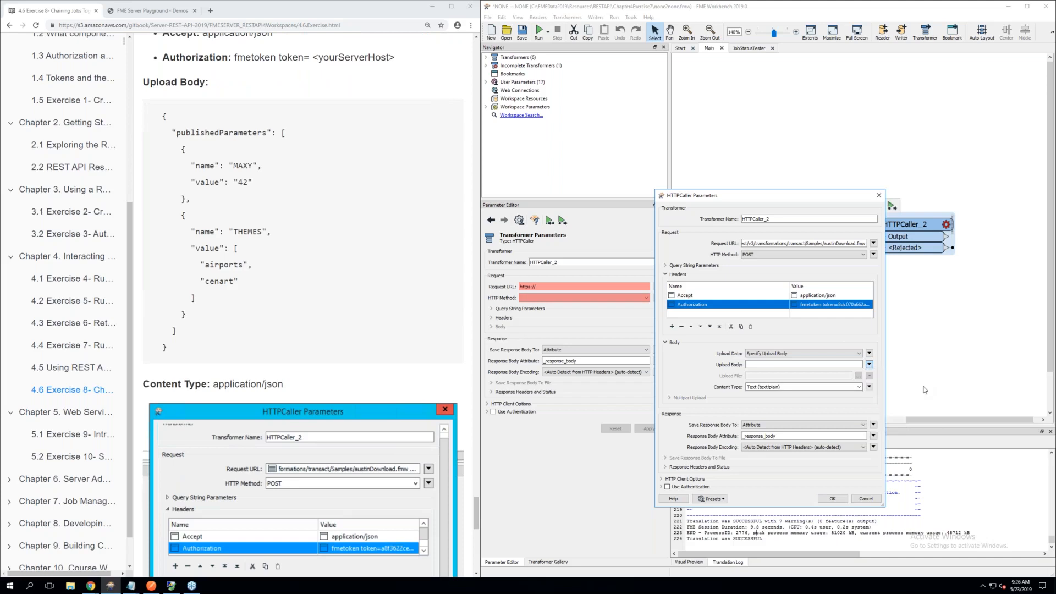
click(185, 340)
drag(175, 353, 159, 114)
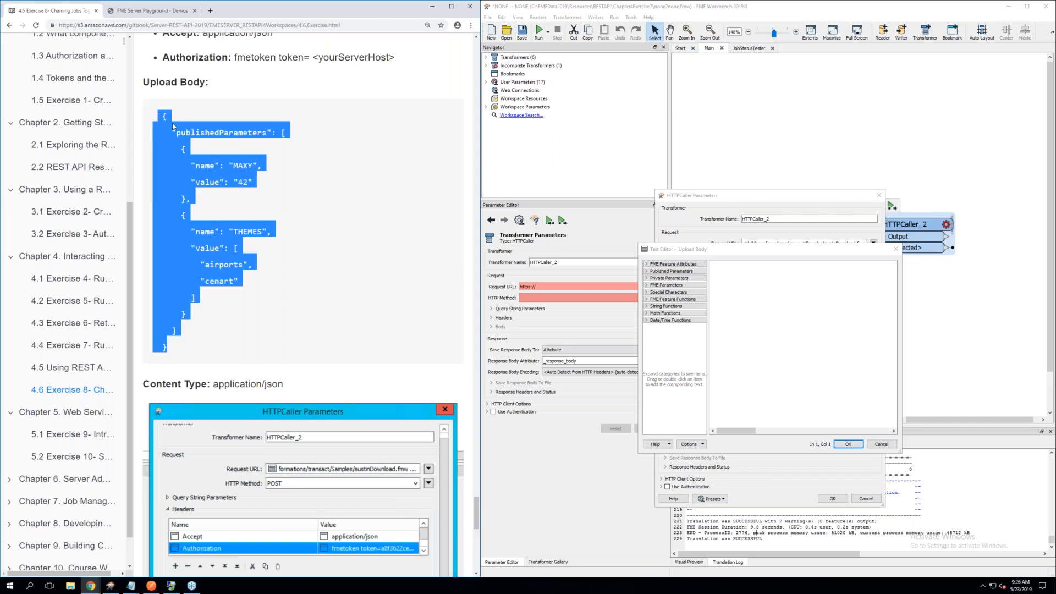
right_click(174, 124)
click(181, 130)
click(730, 270)
key(ctrl+v)
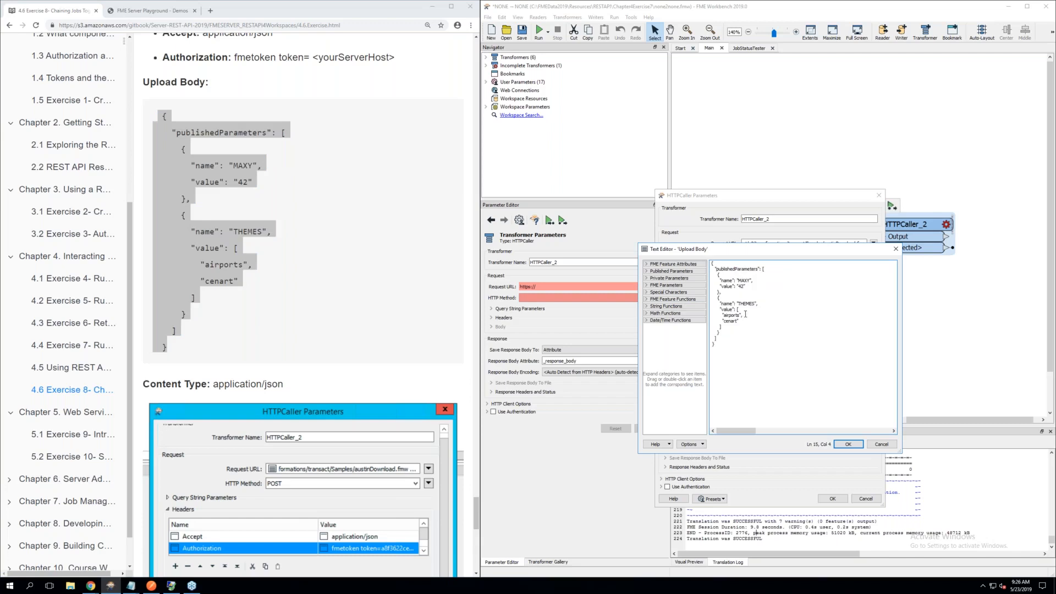
click(840, 446)
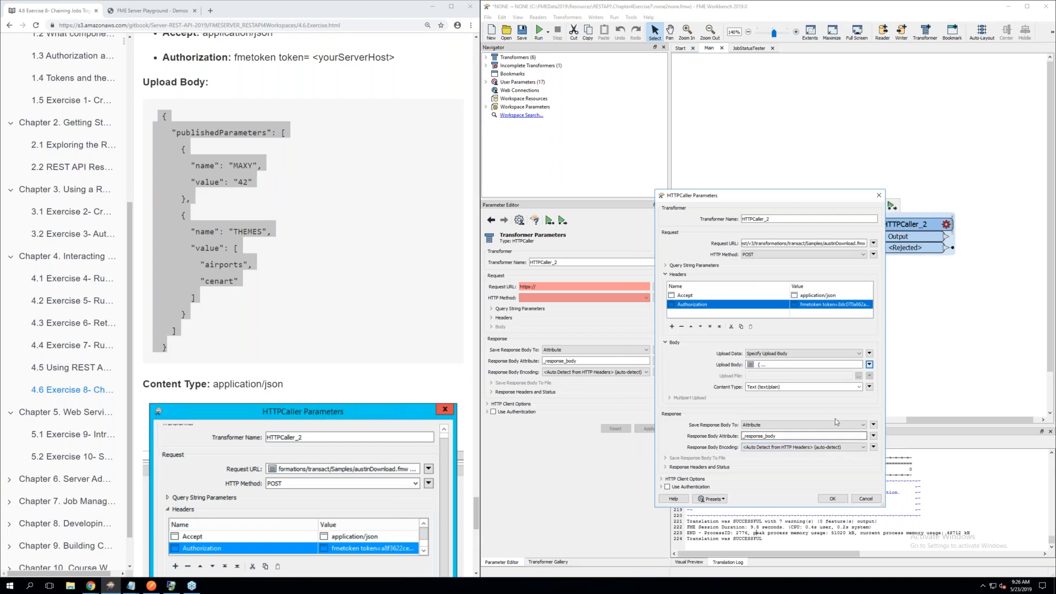
Set the HTTPCaller_2 body's content type to JSON (application/json) and compare the settings with the exercise's reference screenshot
click(844, 388)
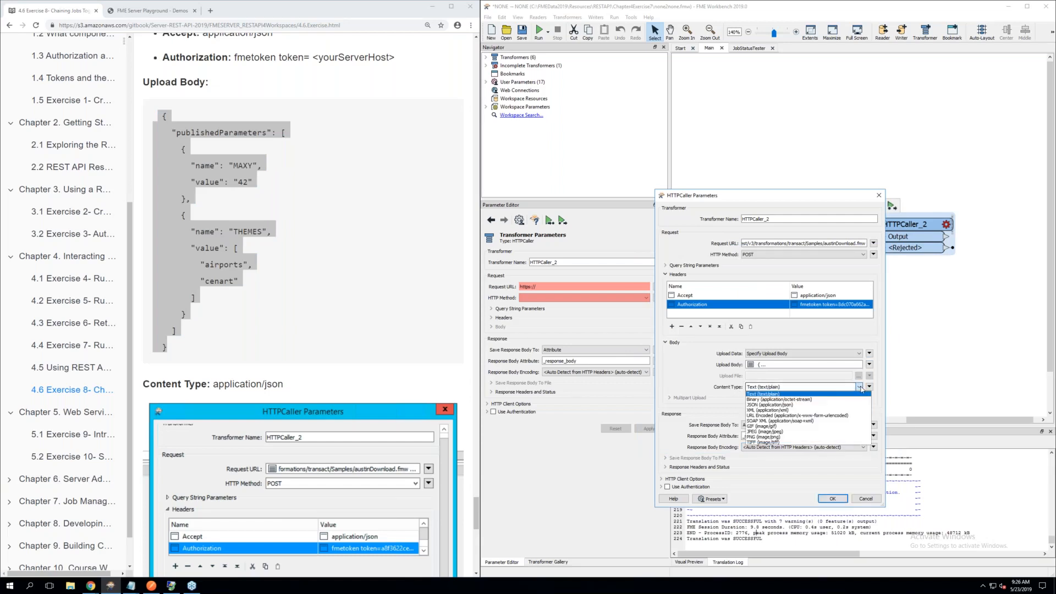
click(787, 405)
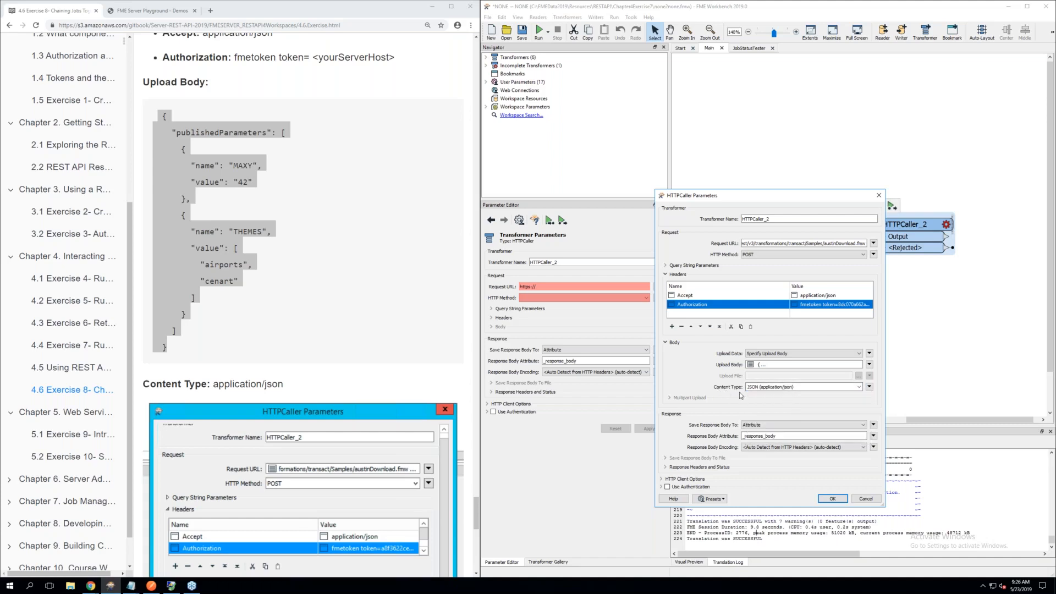
scroll(351, 424, down, 2)
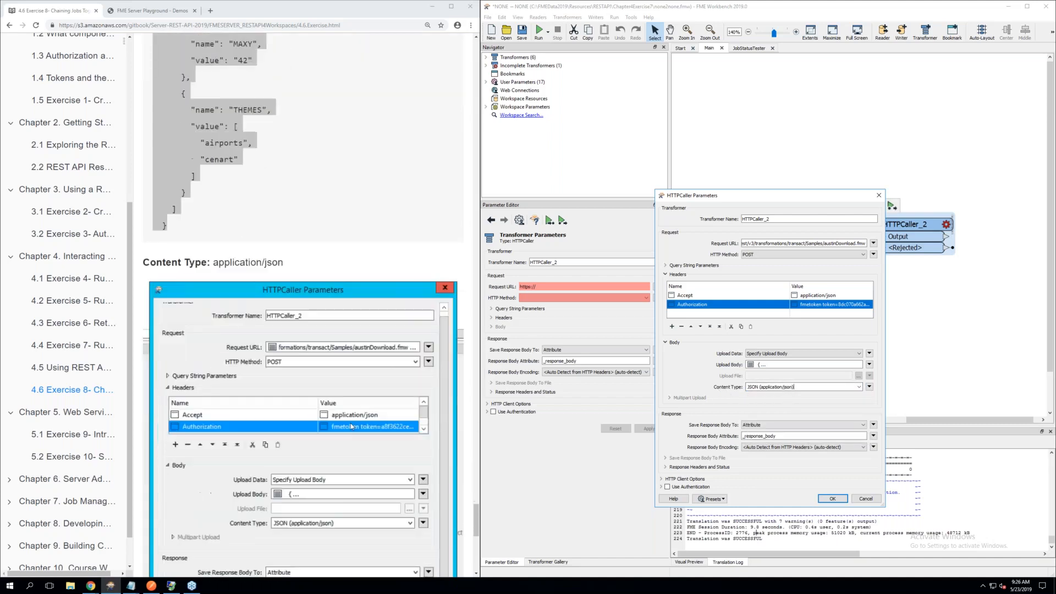
scroll(351, 426, down, 3)
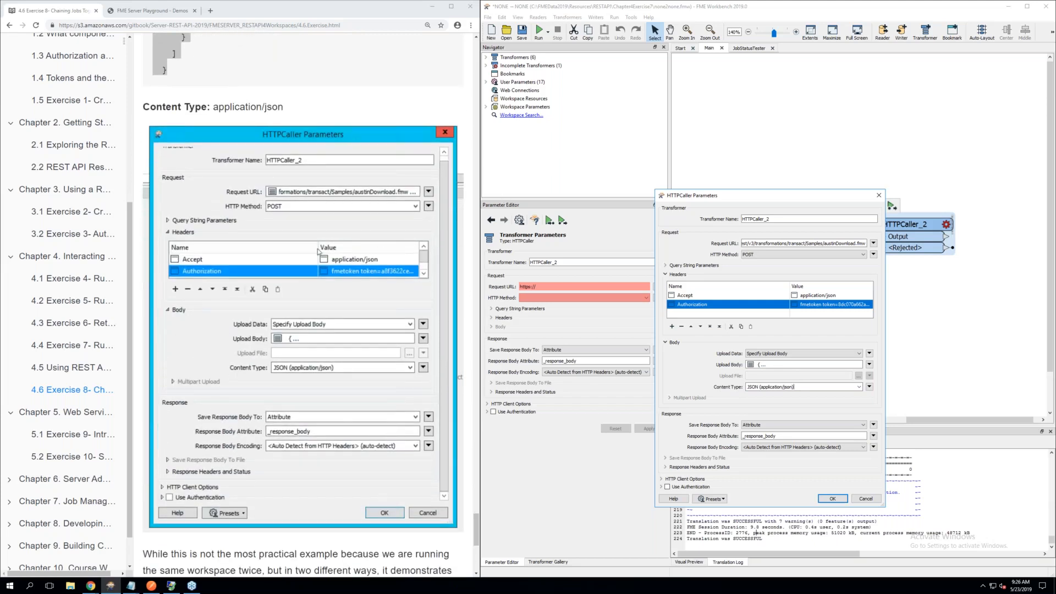
Review the full request URL and upload body in the text editor, and accept the HTTPCaller_2 parameters
click(873, 244)
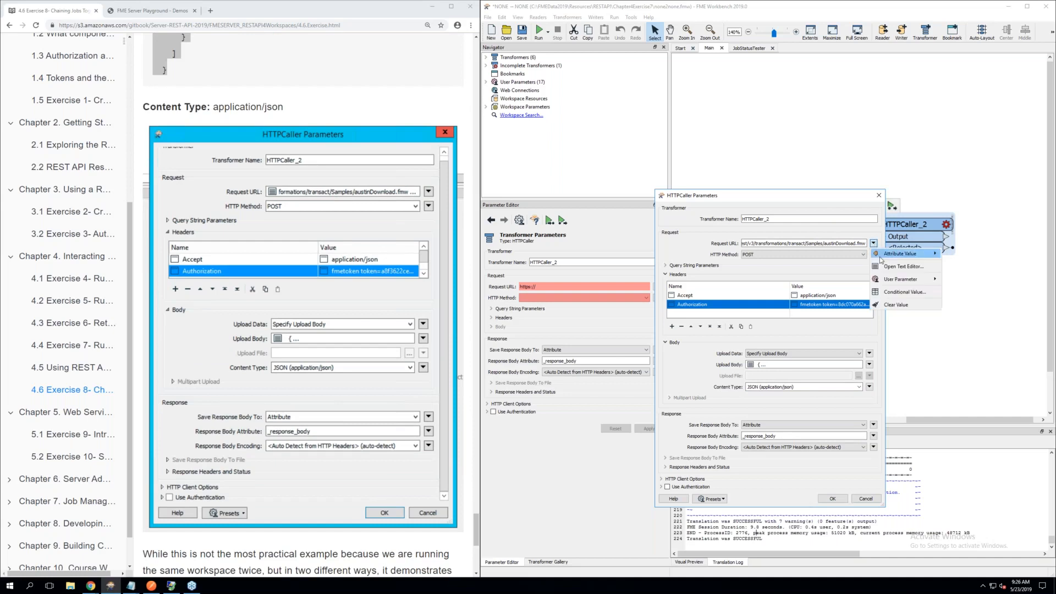
click(889, 267)
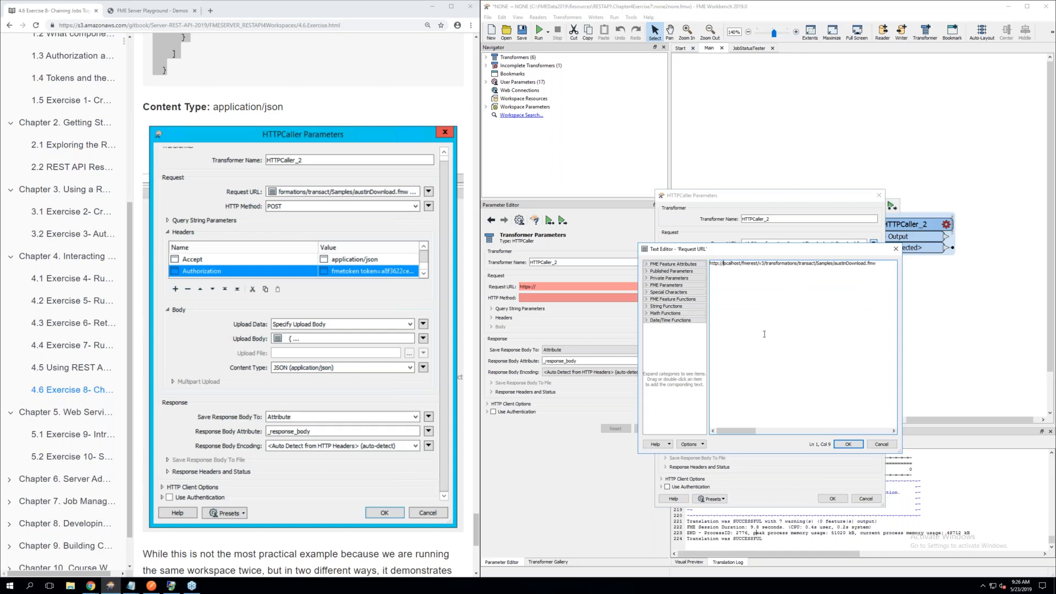
click(848, 444)
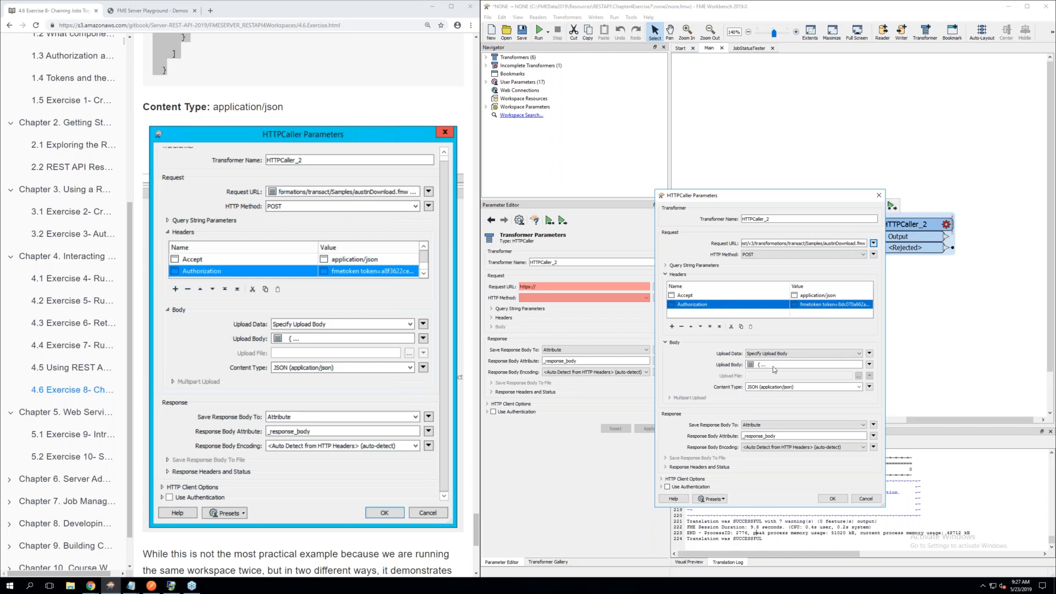
click(870, 365)
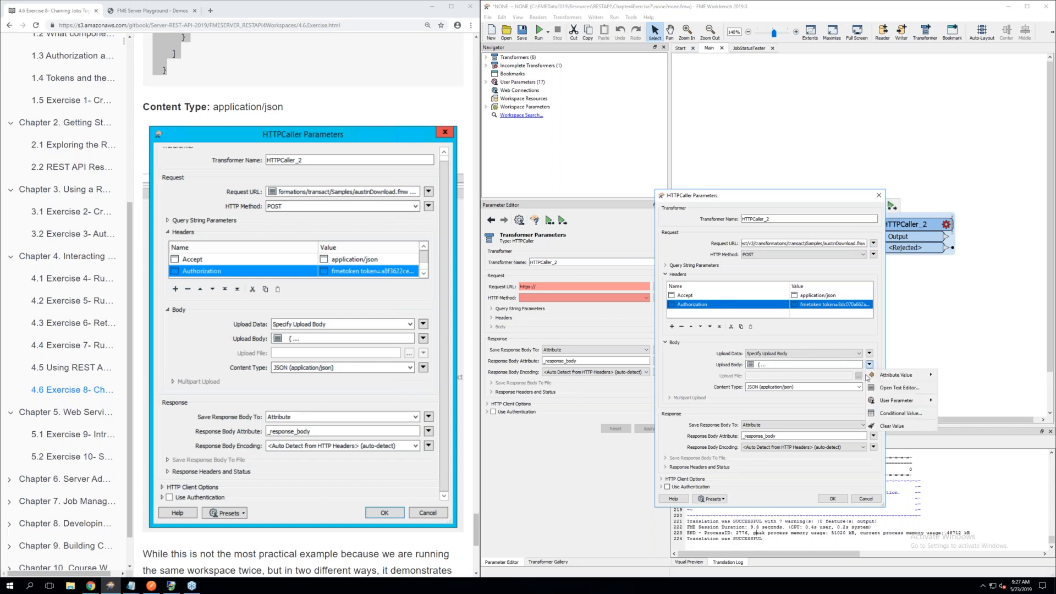
click(892, 388)
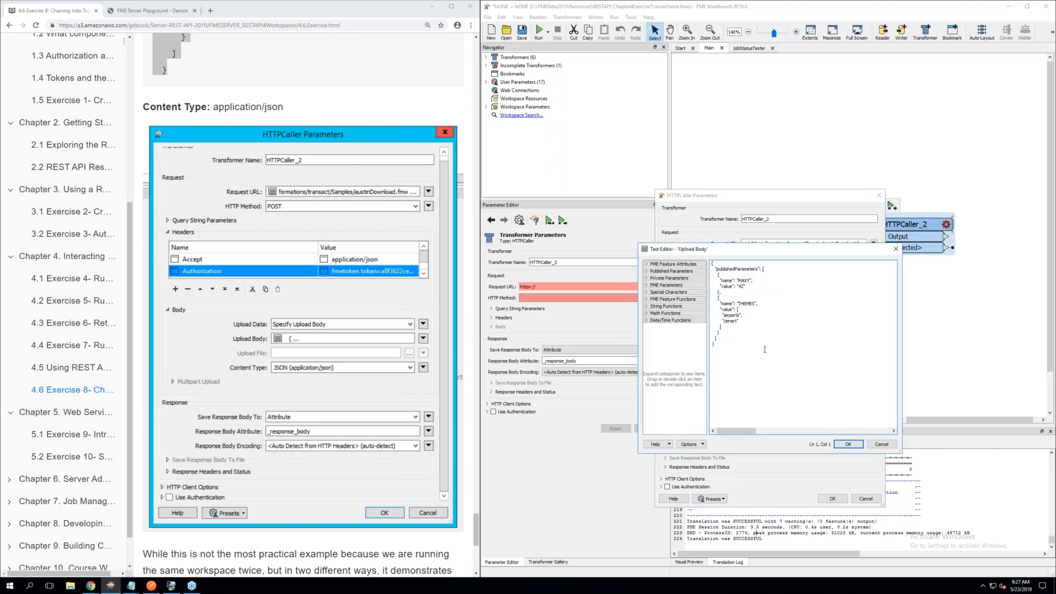
click(847, 444)
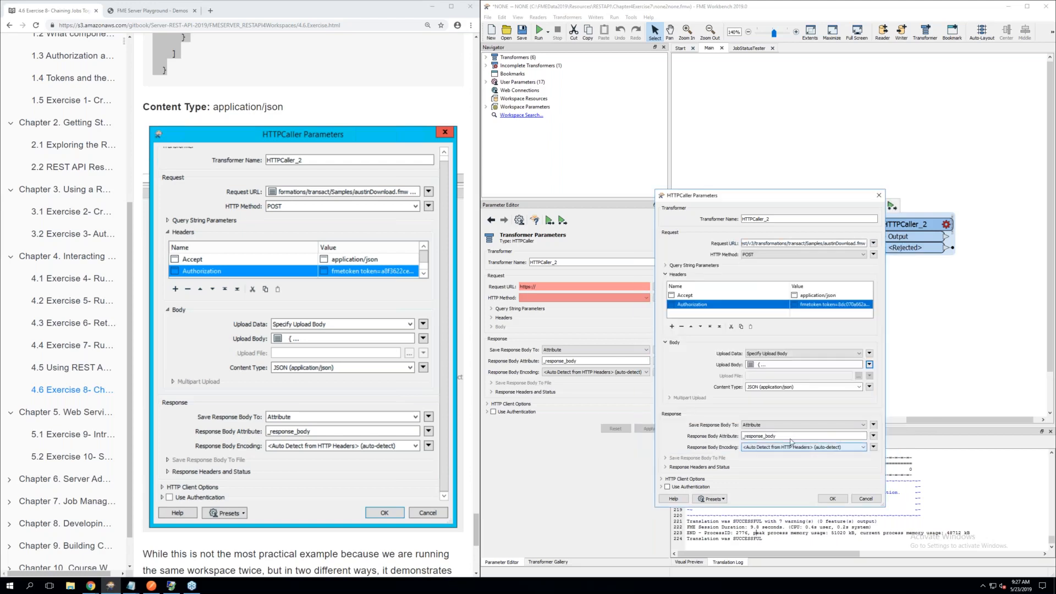
click(832, 500)
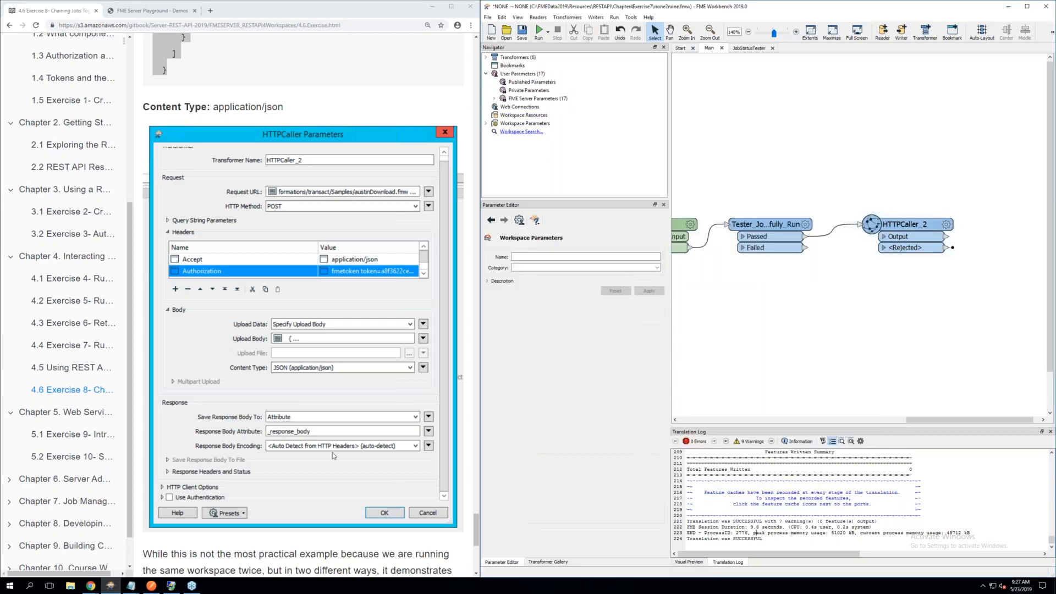
Read on to the exercise's final workspace picture and run the workspace
scroll(332, 452, down, 3)
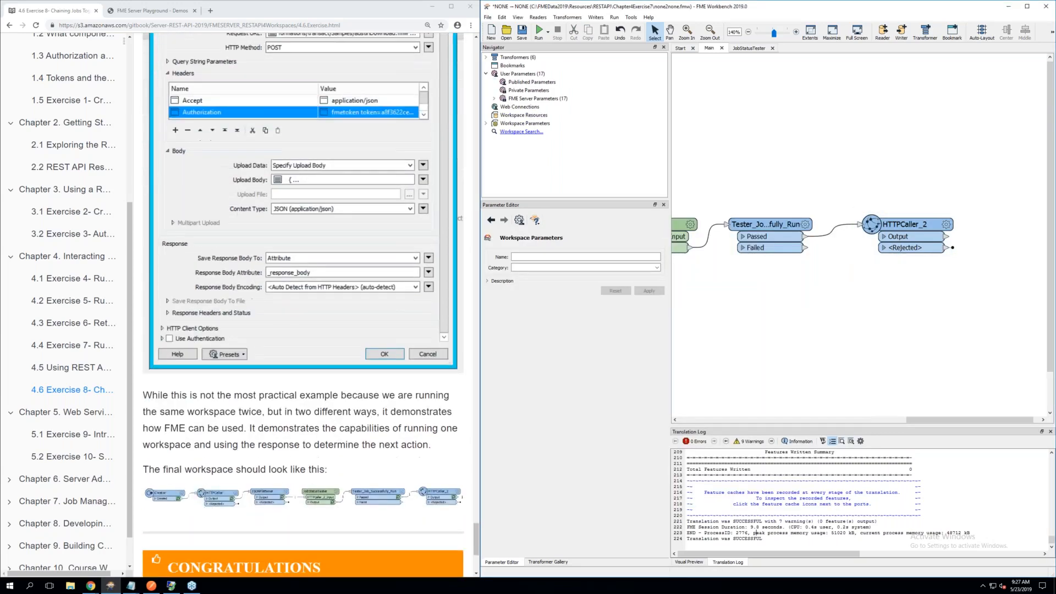
scroll(302, 306, down, 2)
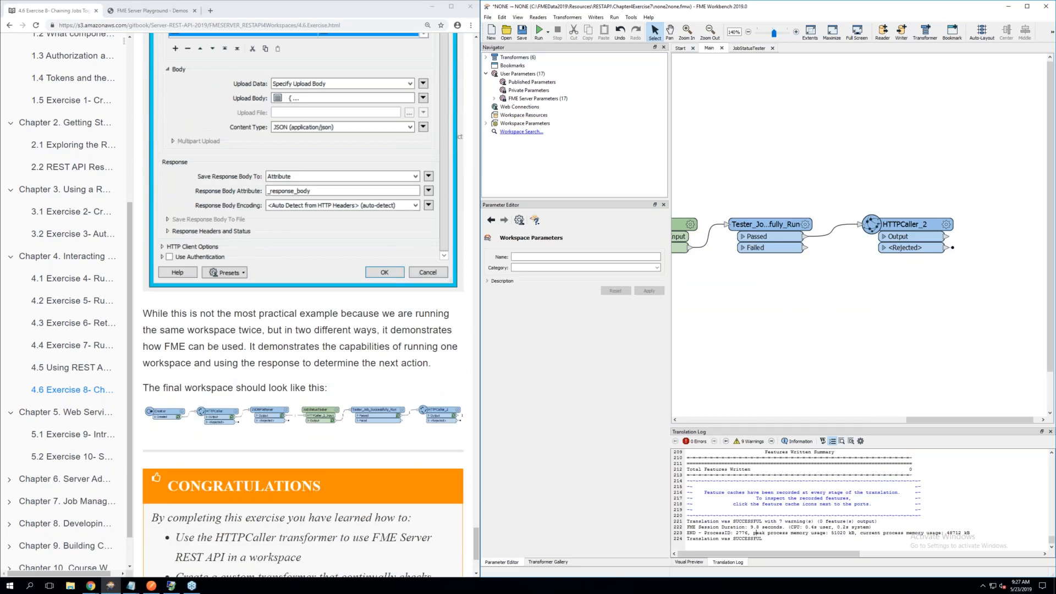
click(548, 32)
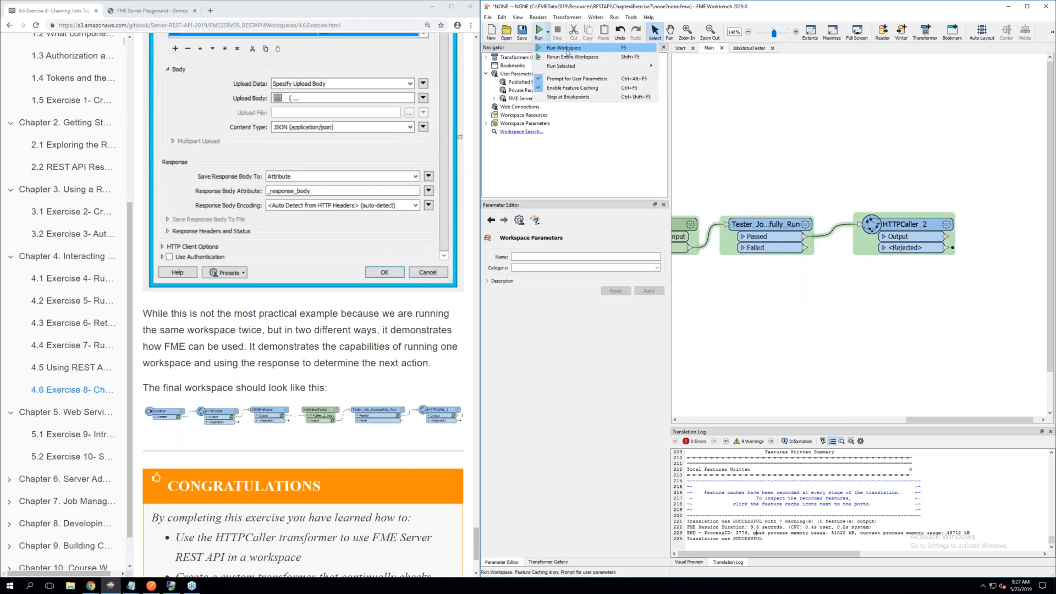
click(565, 49)
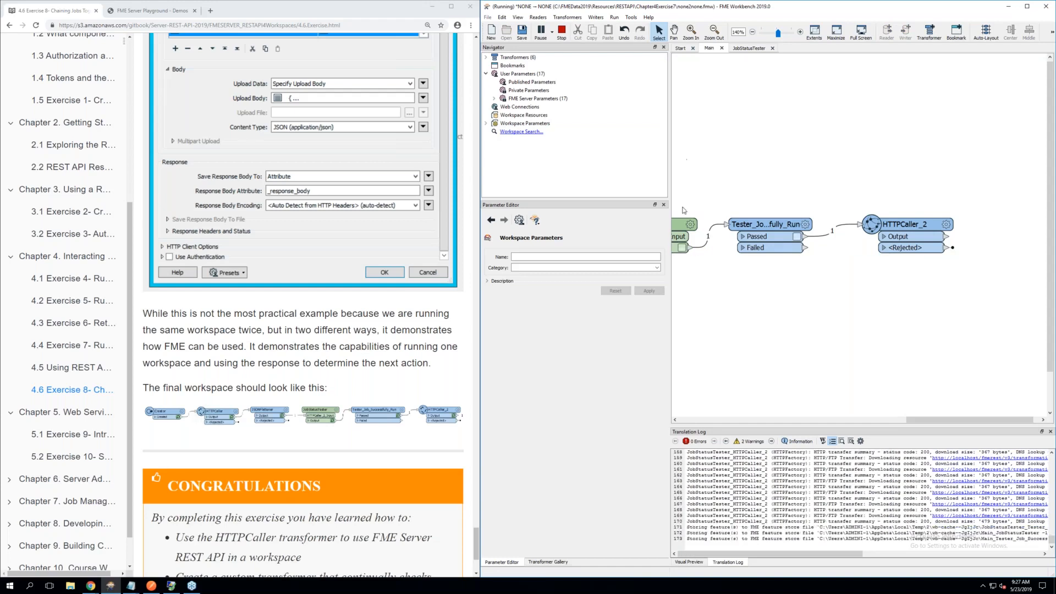
Inspect the cached output of HTTPCaller_2, viewing the full status and _response_body values
scroll(682, 211, down, 1)
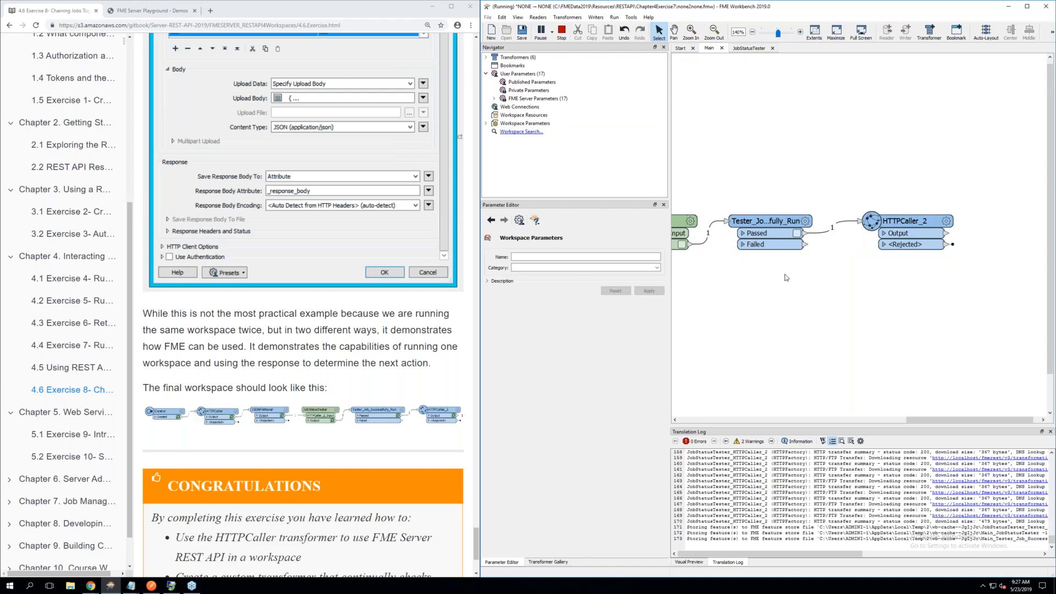
drag(914, 419, 893, 417)
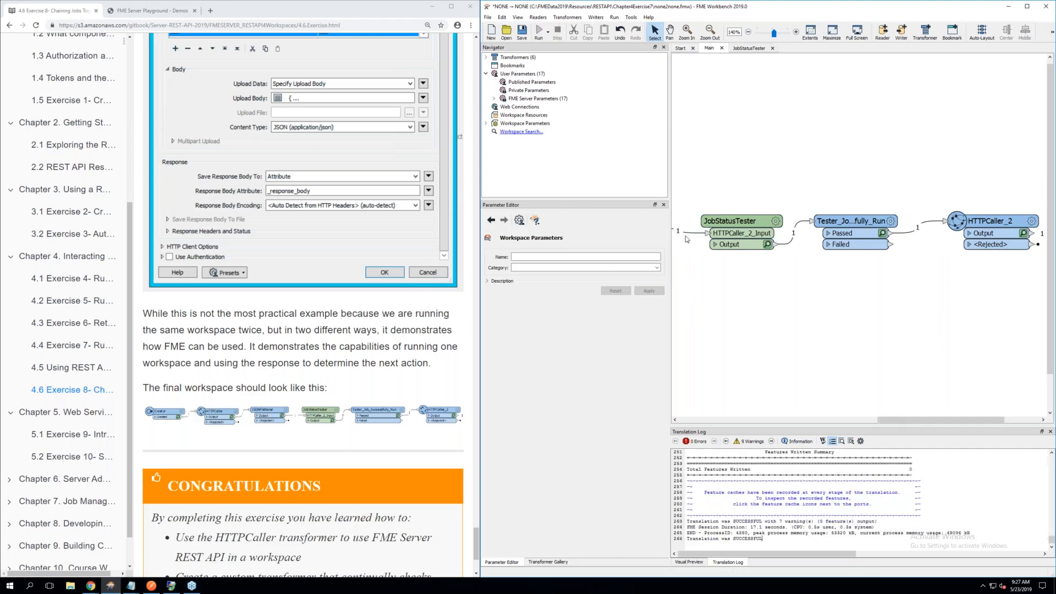
click(1024, 234)
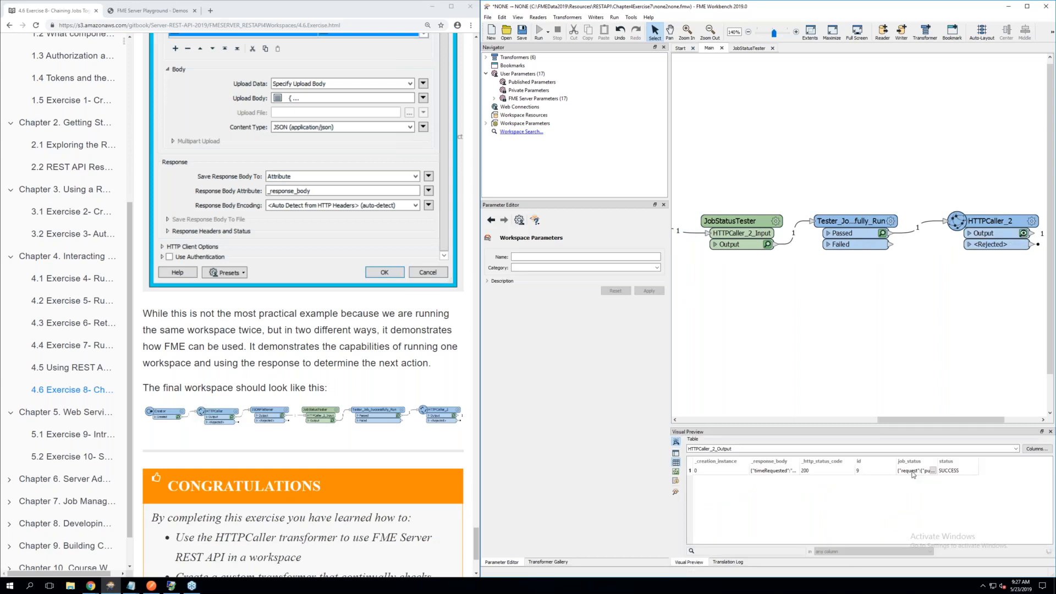
double_click(950, 470)
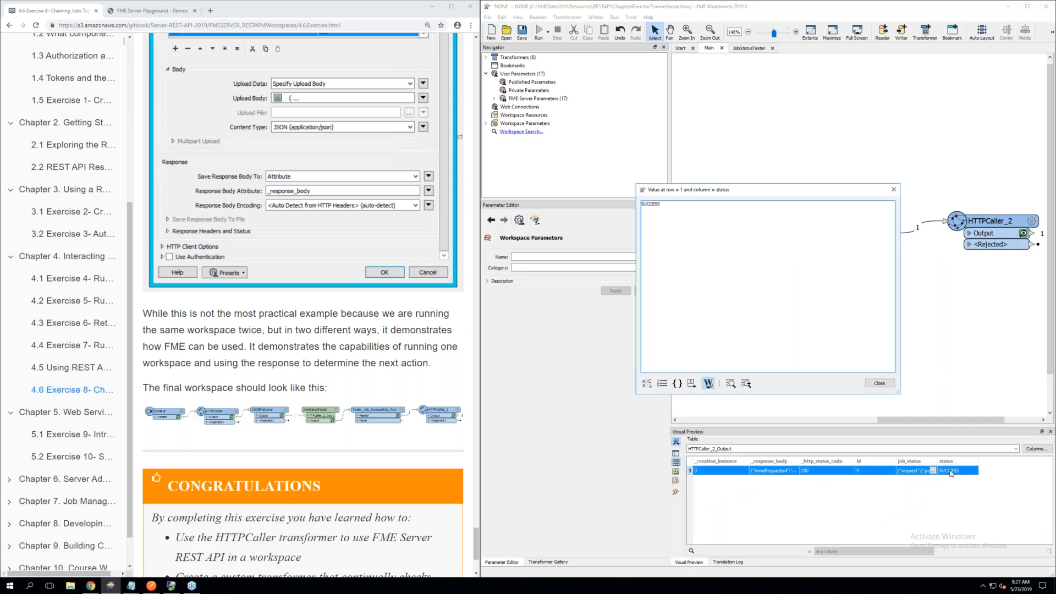
click(880, 383)
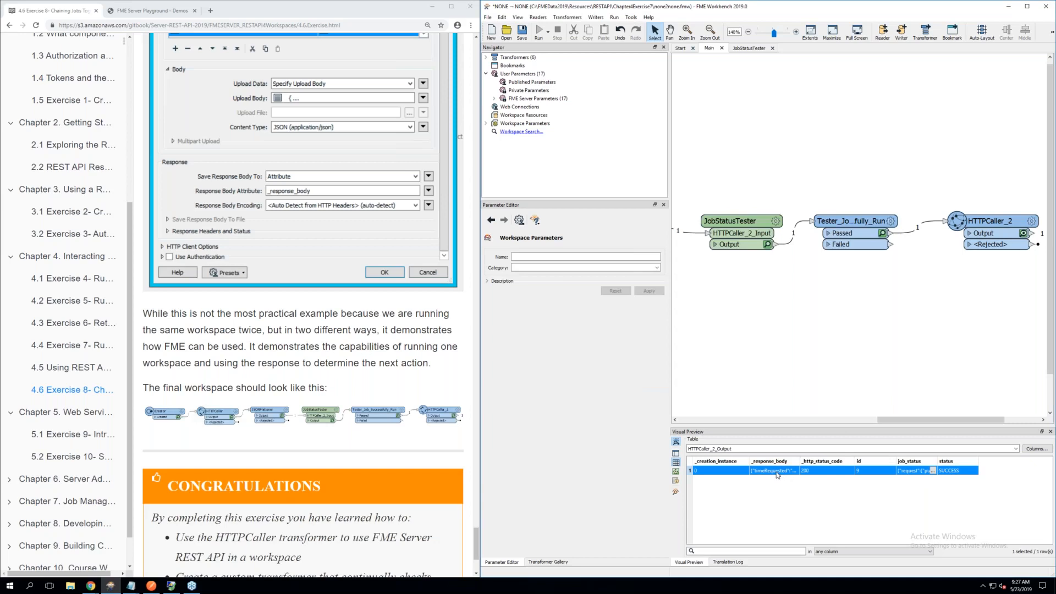
double_click(777, 471)
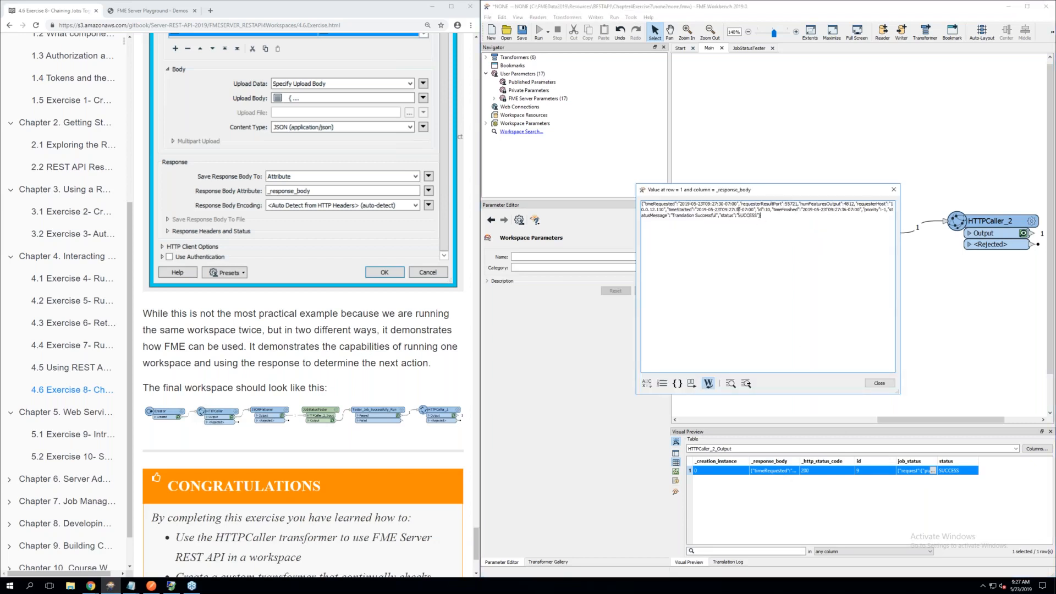
key(ctrl+a)
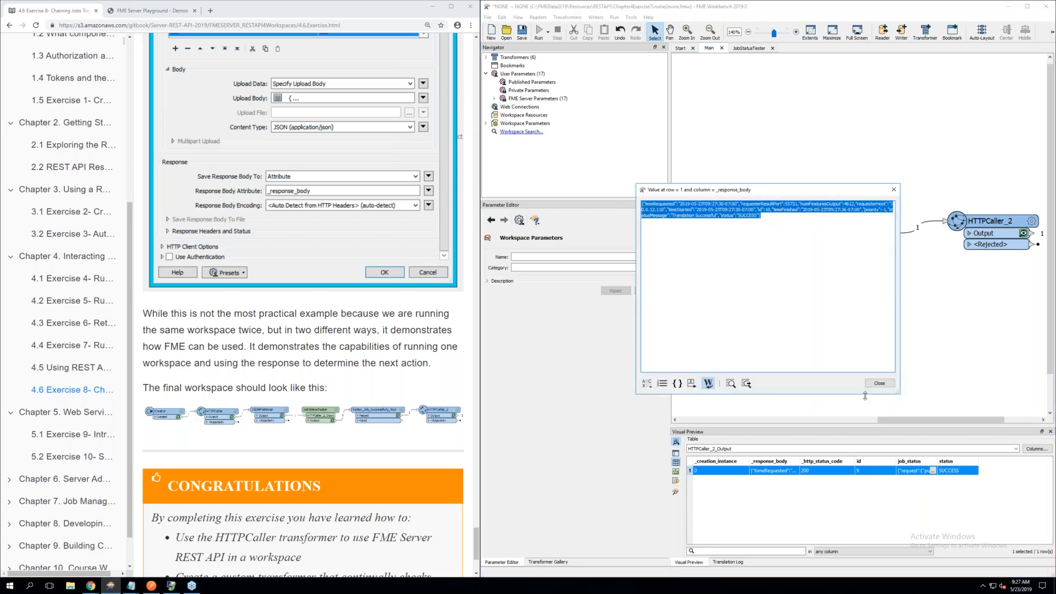
click(880, 383)
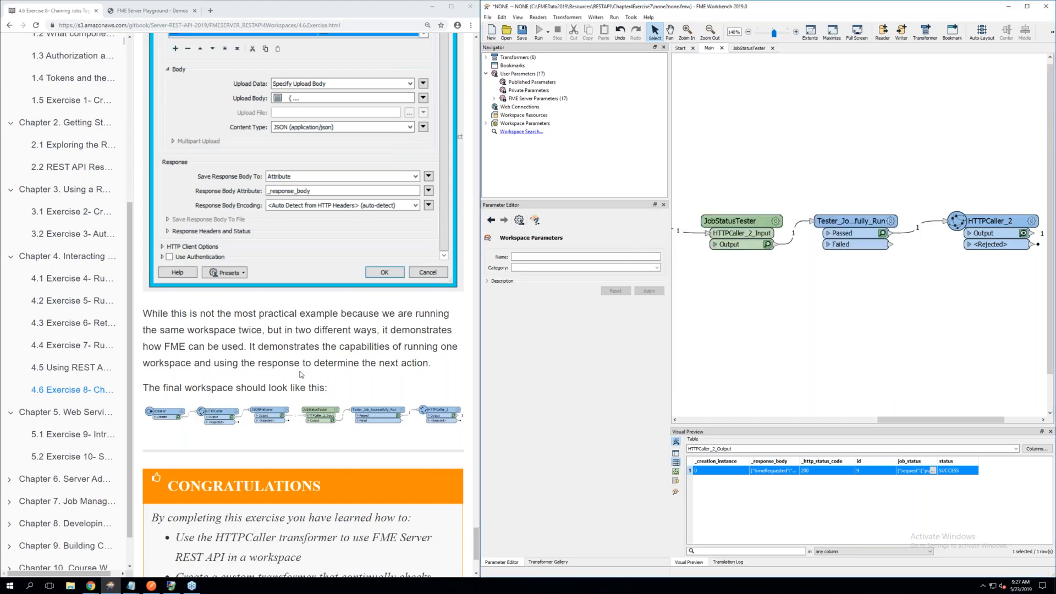
scroll(299, 371, down, 2)
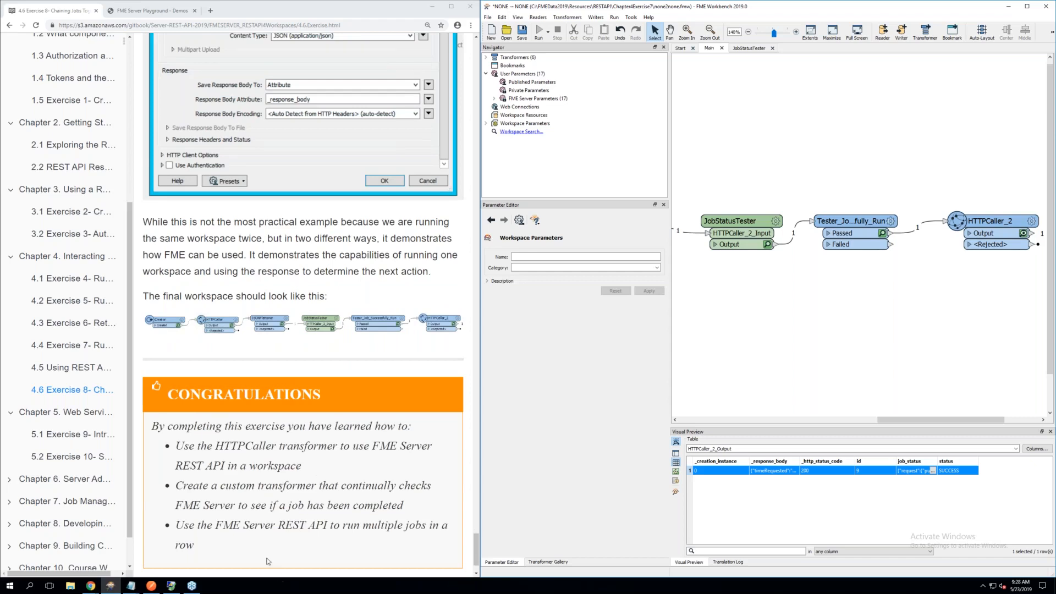
click(254, 541)
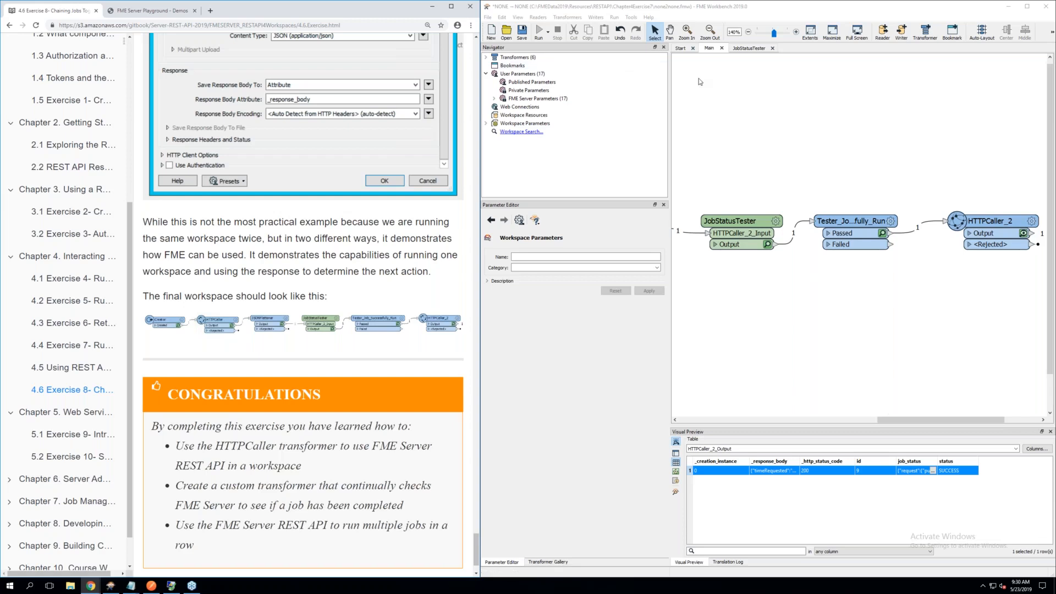
click(547, 33)
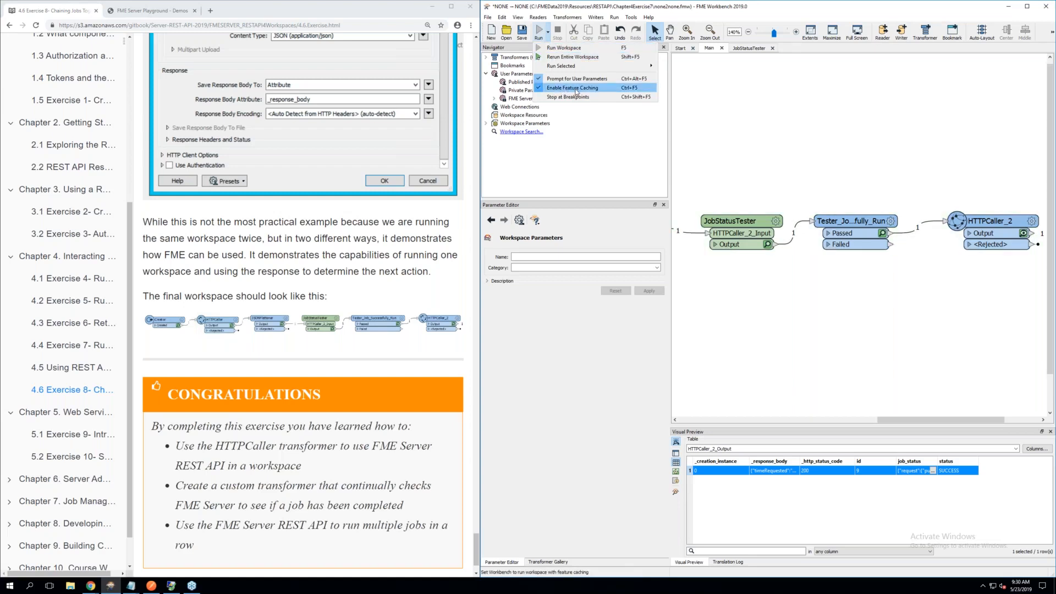
click(811, 109)
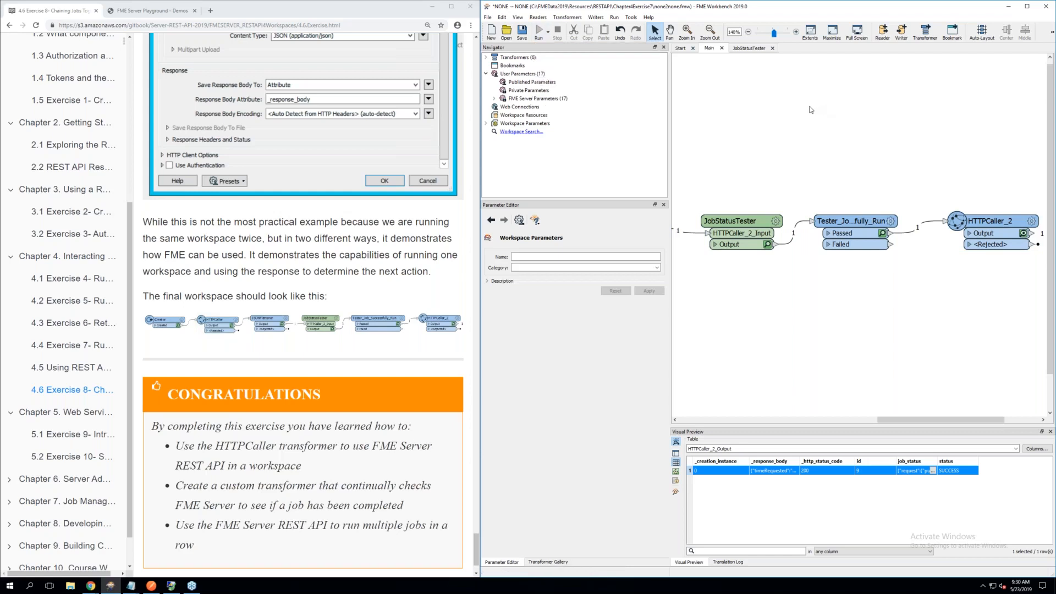
Inspect the cached features at the JobStatusTester output and the transformers preceding it
click(768, 246)
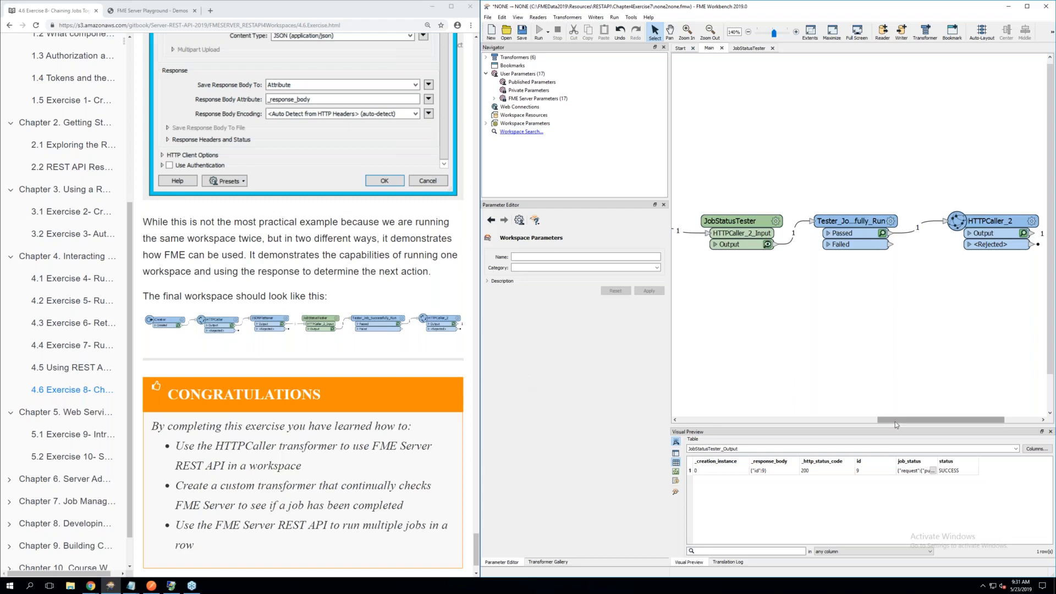
drag(895, 421, 865, 421)
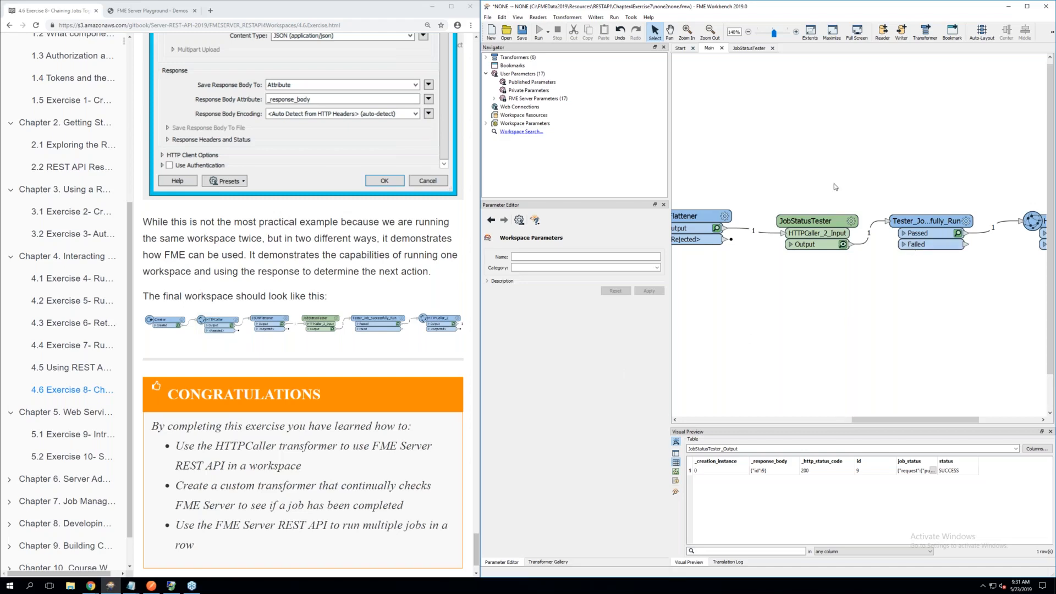
Review the loop at the end of the JobStatusTester custom transformer and the canvas options for inserting a transformer loop
click(755, 48)
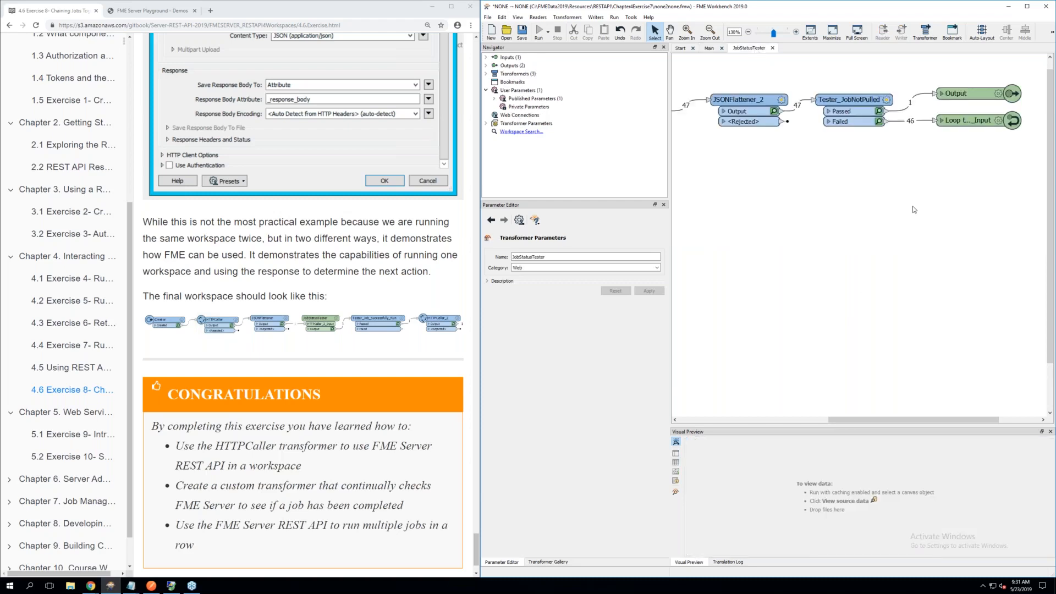
right_click(859, 164)
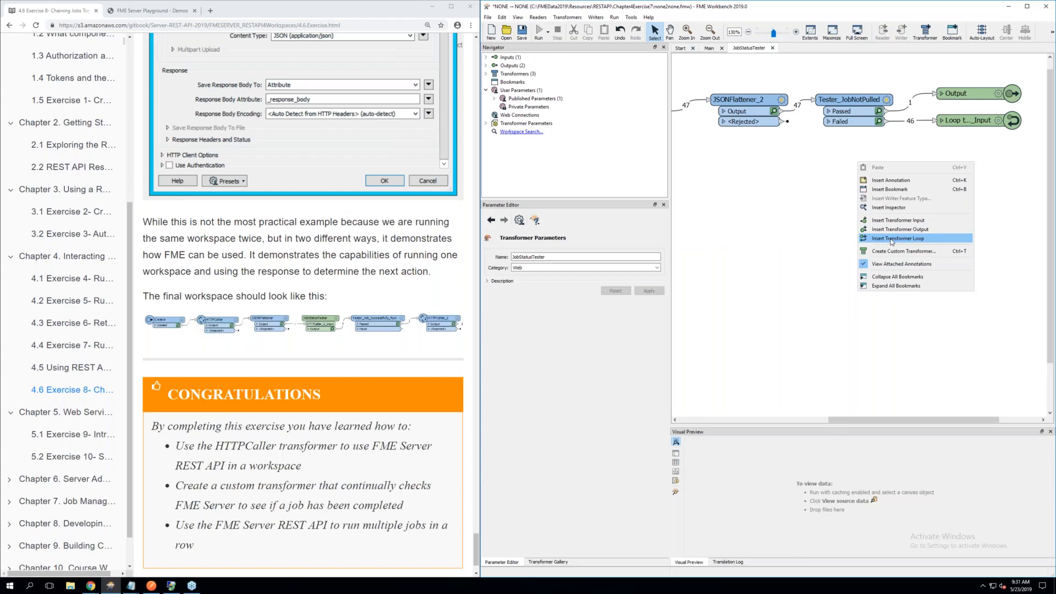
click(801, 224)
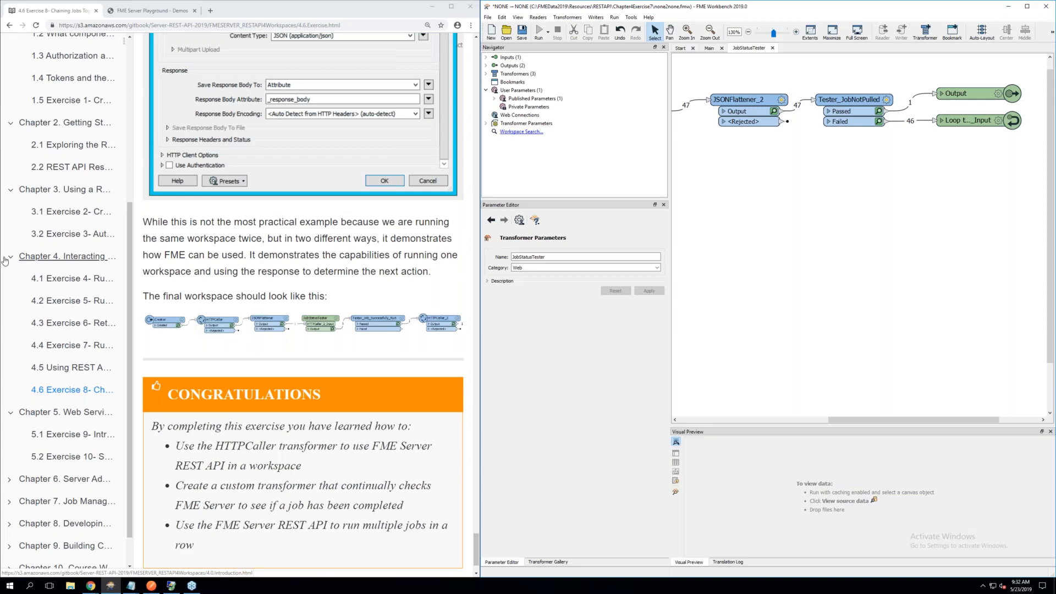
Open Chapter 5 of the course manual and read how Web Service URLs differ from REST calls and where Workspace Sharing is found
click(86, 414)
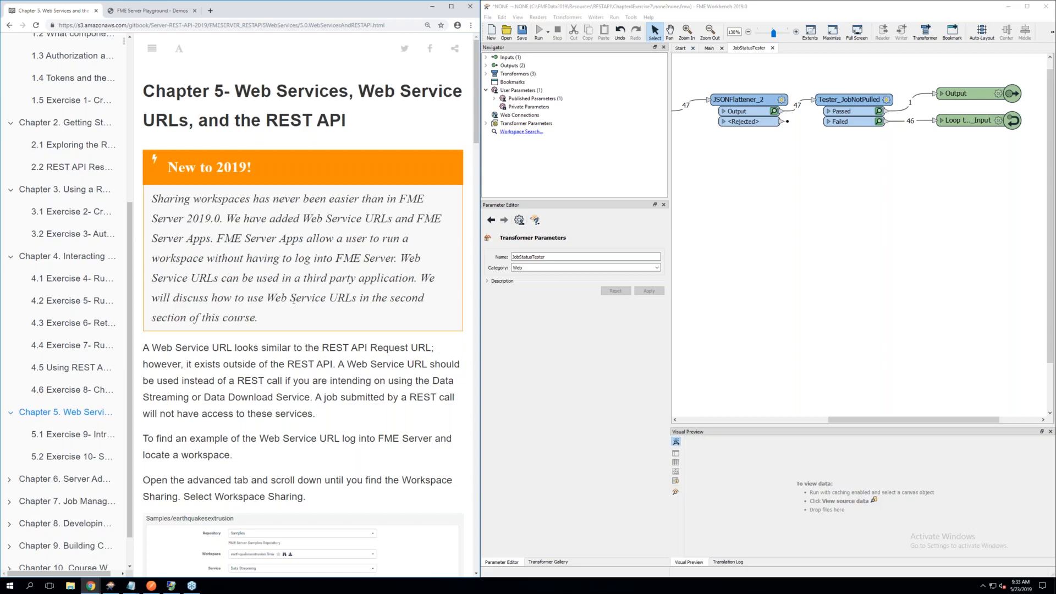
scroll(284, 300, down, 1)
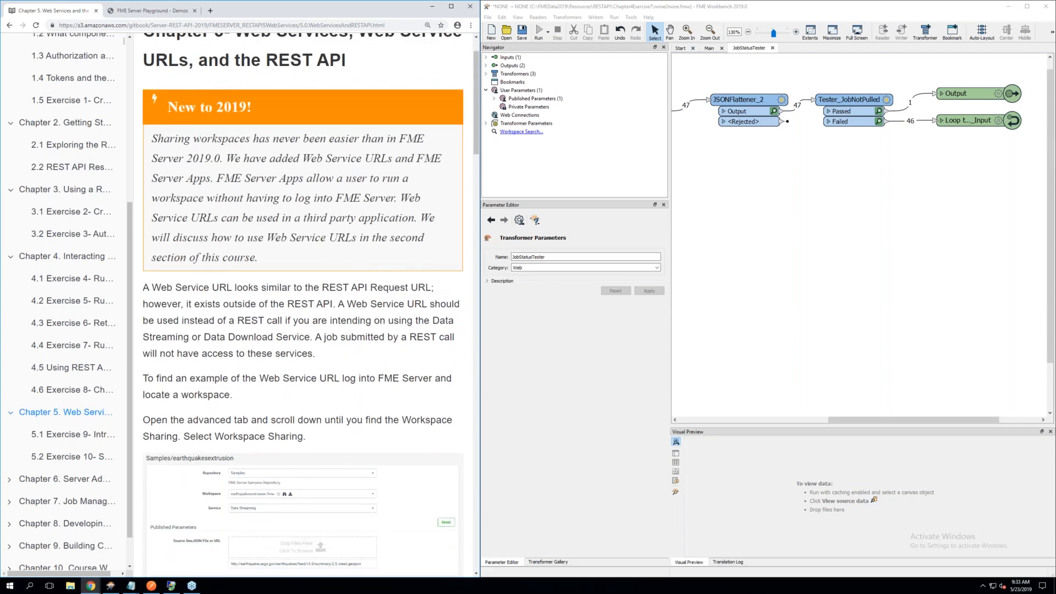
scroll(283, 300, down, 1)
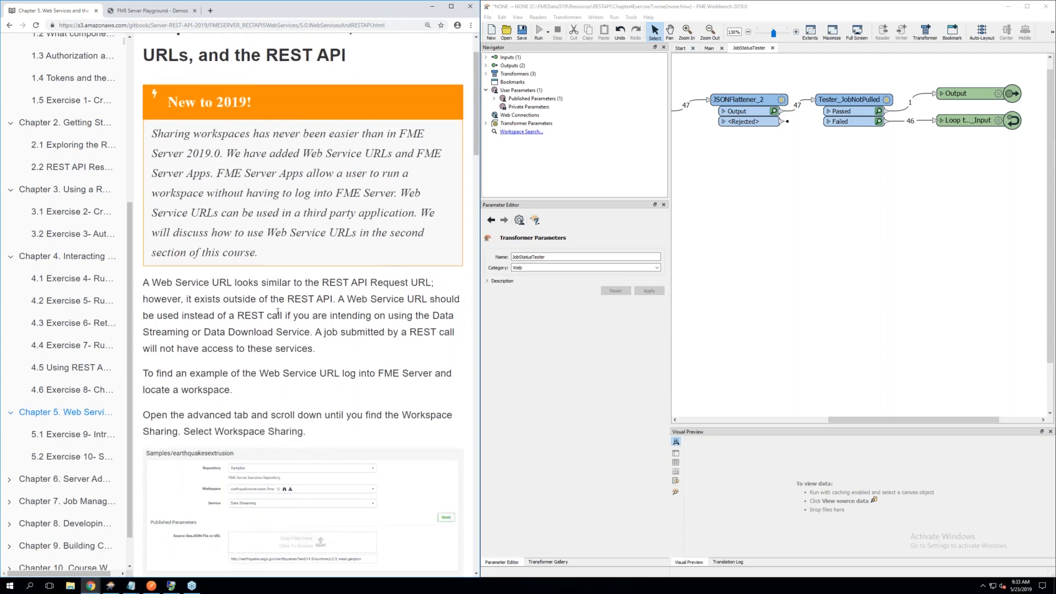
scroll(278, 312, down, 2)
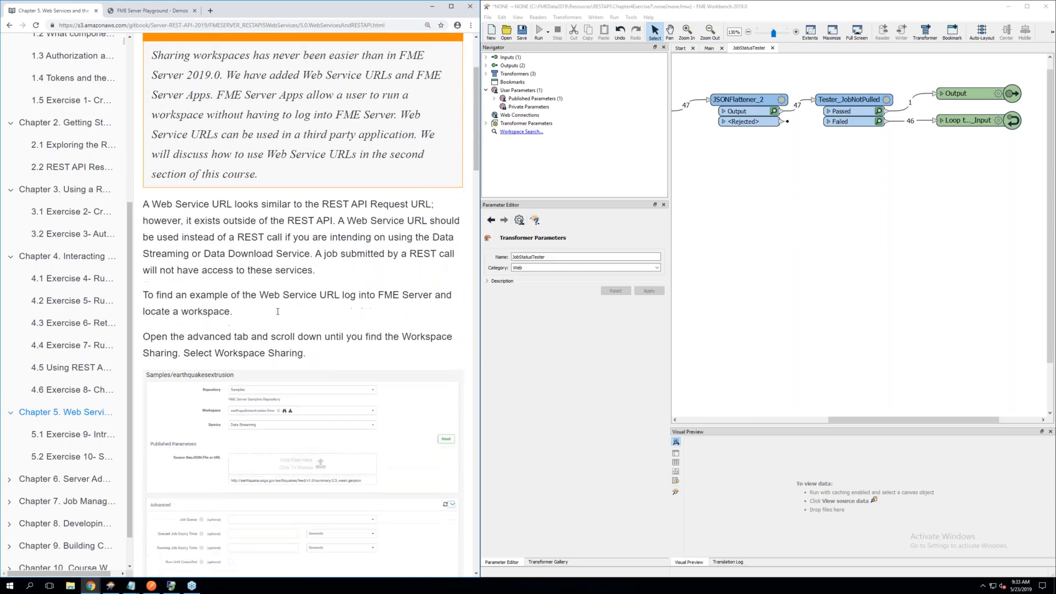
scroll(271, 315, down, 1)
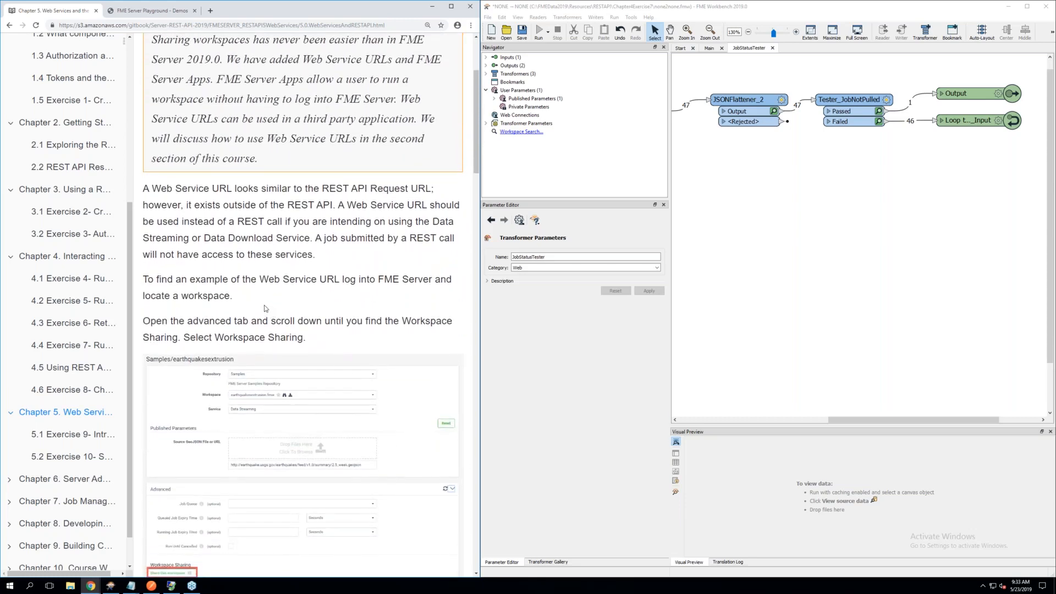
scroll(264, 308, down, 1)
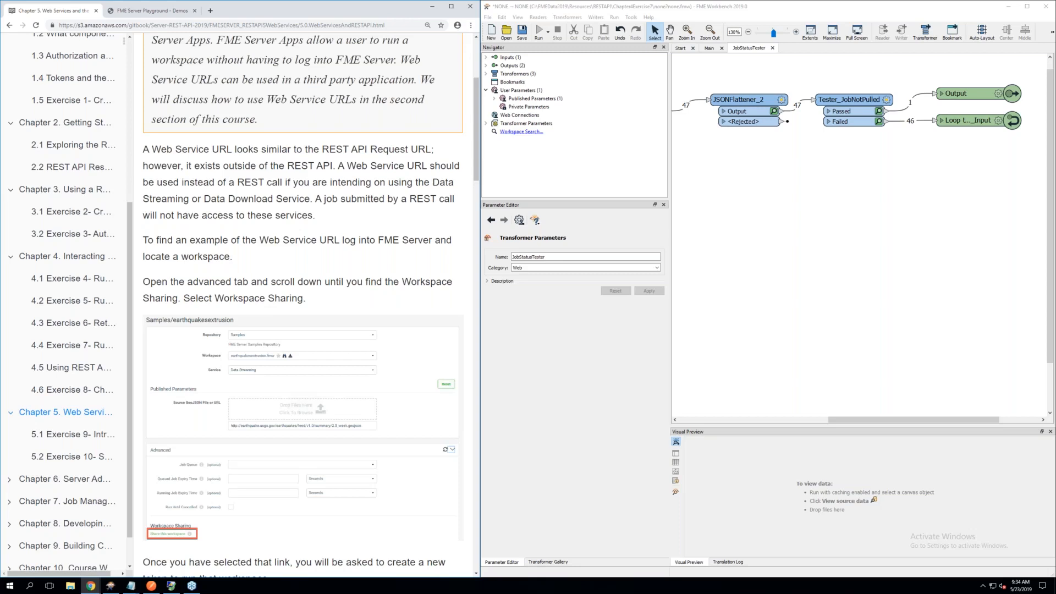
scroll(239, 229, down, 2)
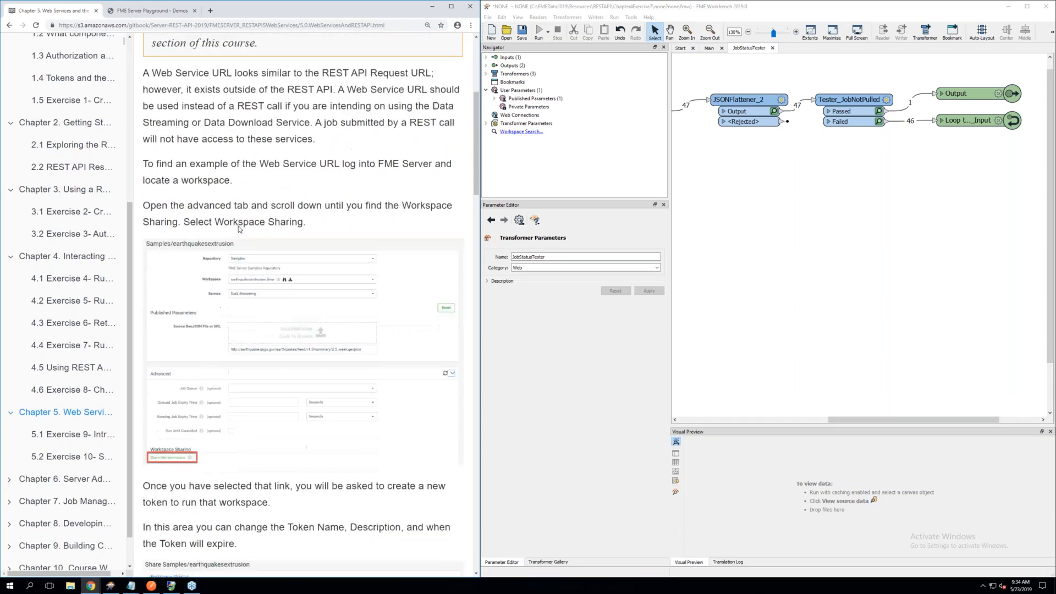
scroll(239, 230, down, 3)
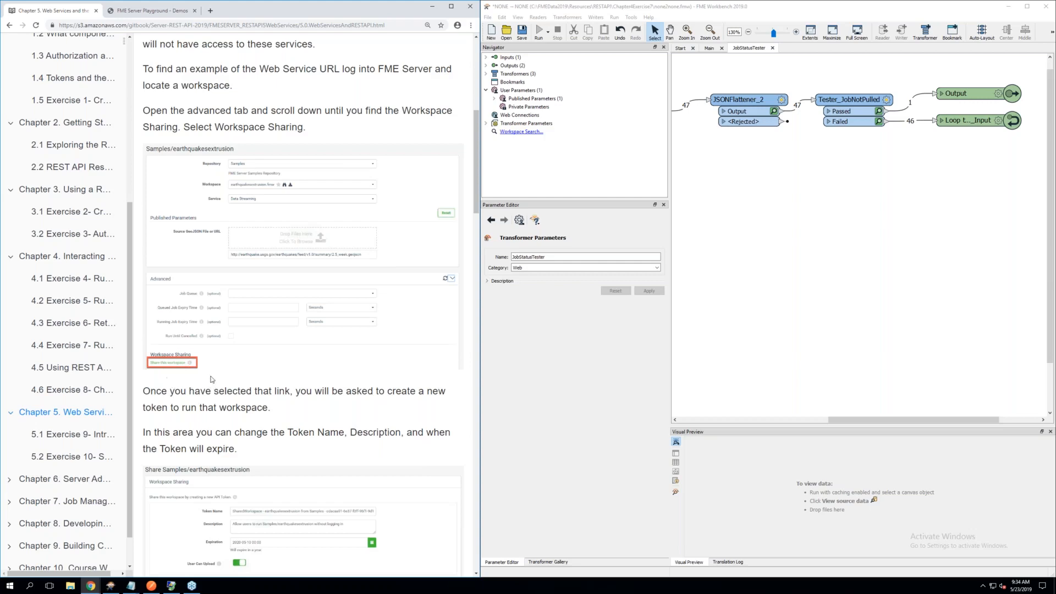
Read how to create a workspace sharing token and run the Web Service URL synchronously or asynchronously
scroll(175, 372, down, 3)
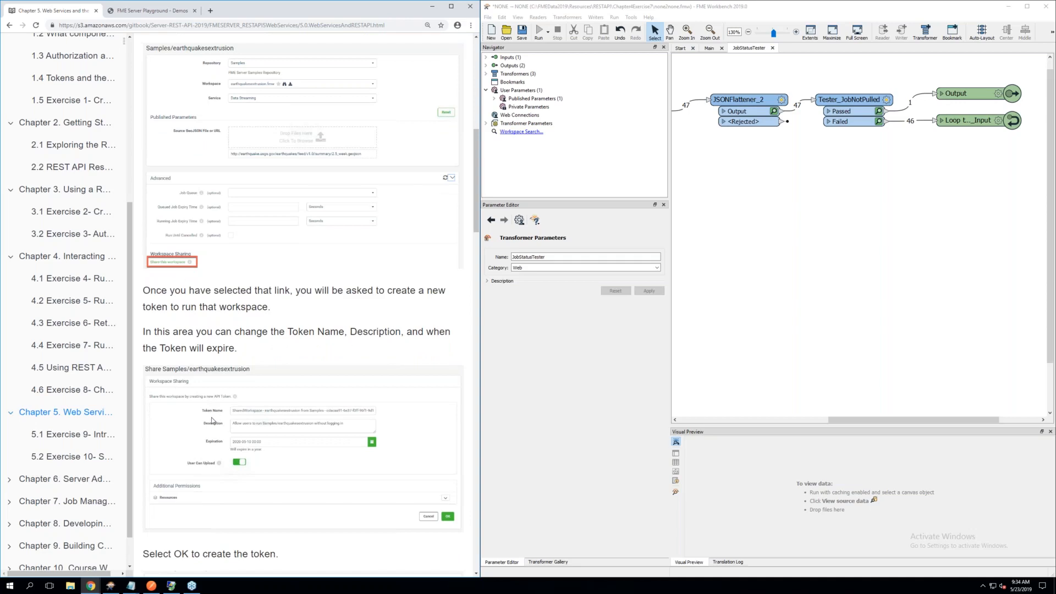
scroll(244, 433, down, 2)
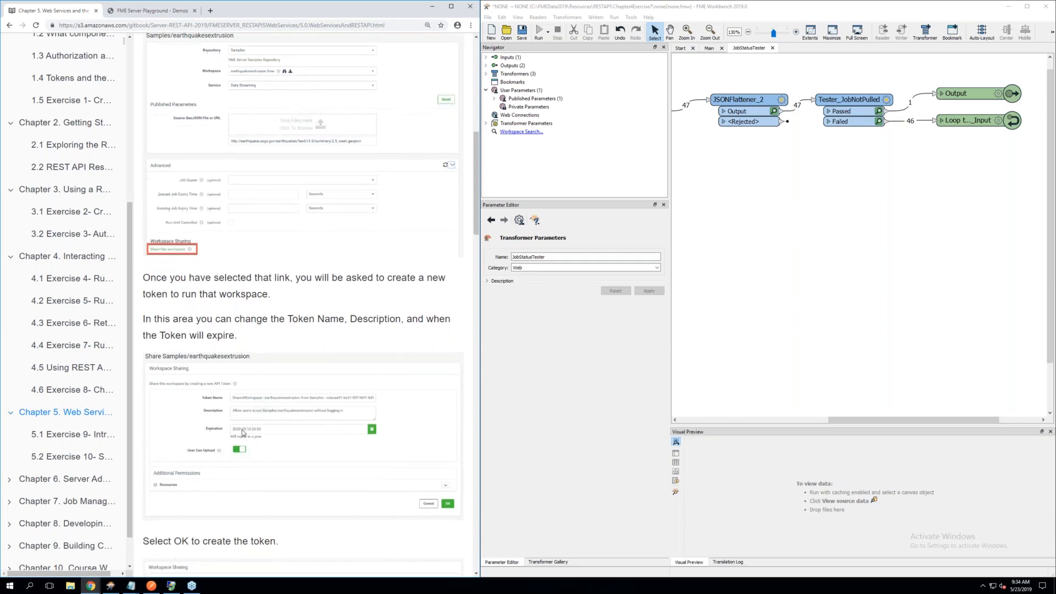
scroll(244, 433, down, 1)
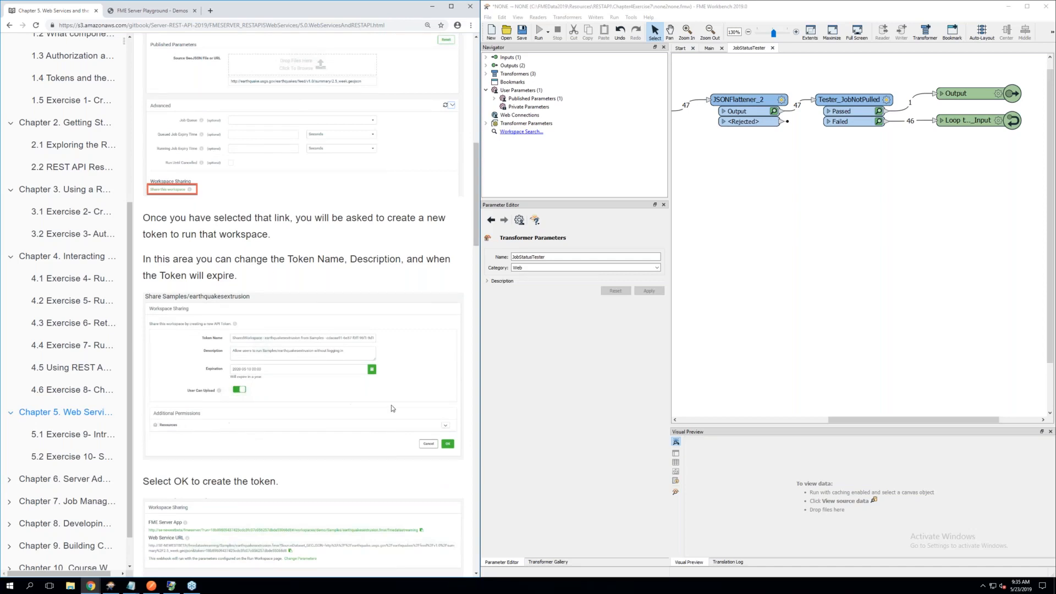
scroll(302, 276, down, 1)
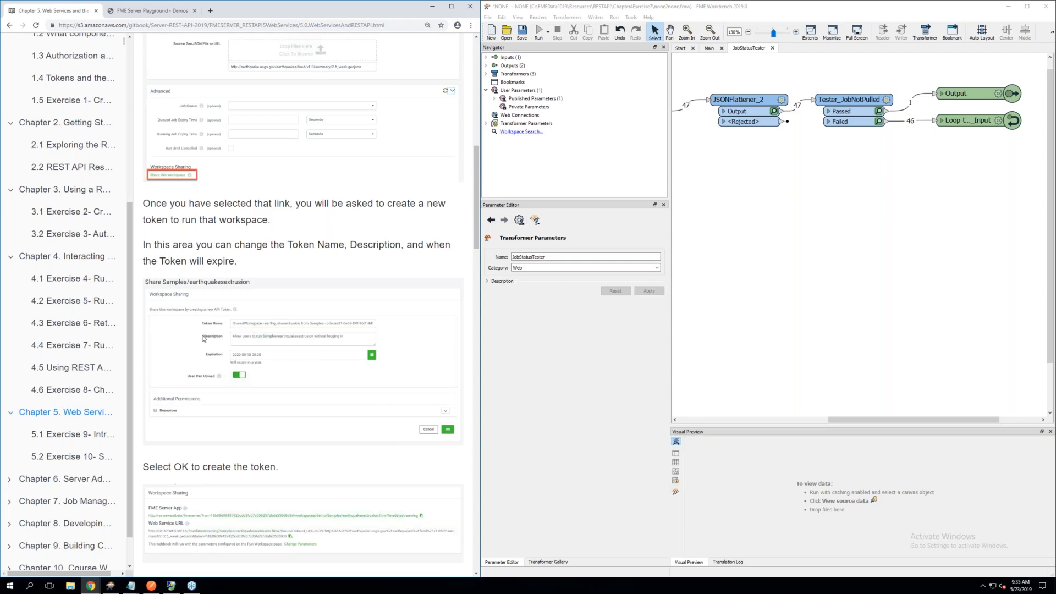
scroll(199, 343, down, 3)
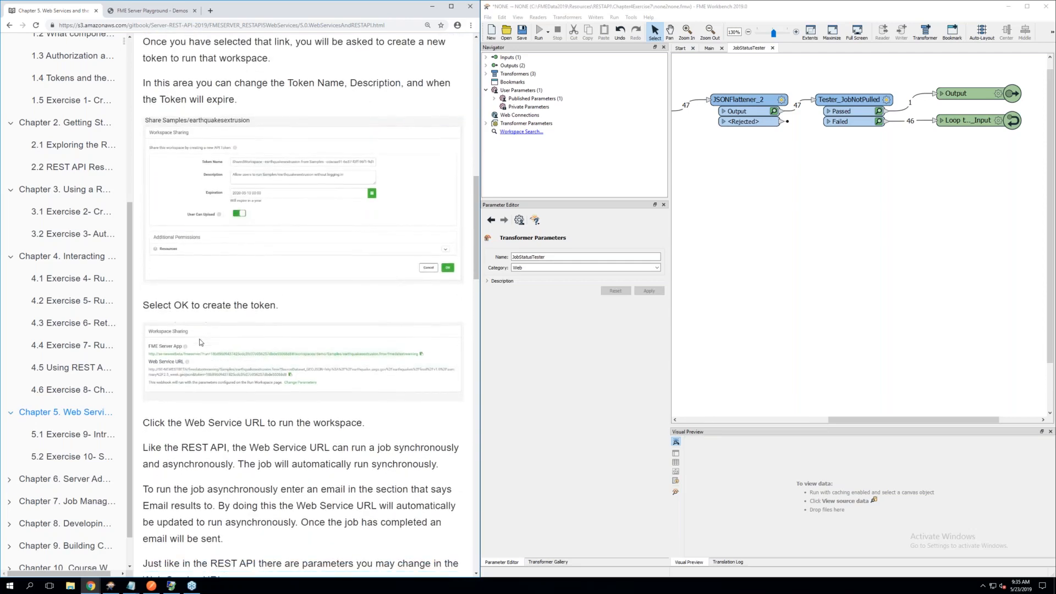
scroll(200, 342, down, 2)
scroll(200, 342, down, 2)
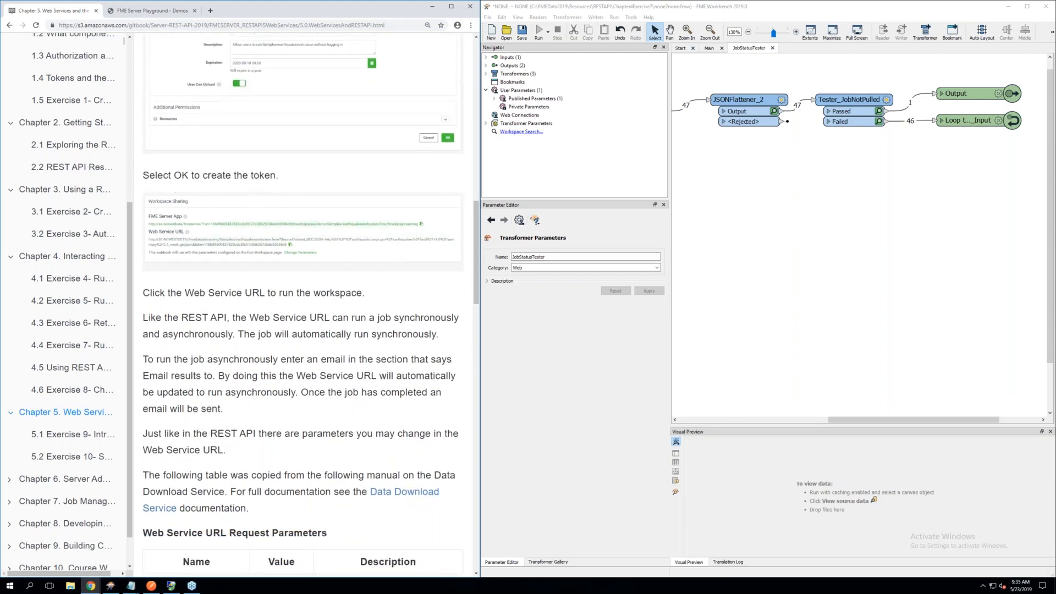
scroll(303, 305, down, 2)
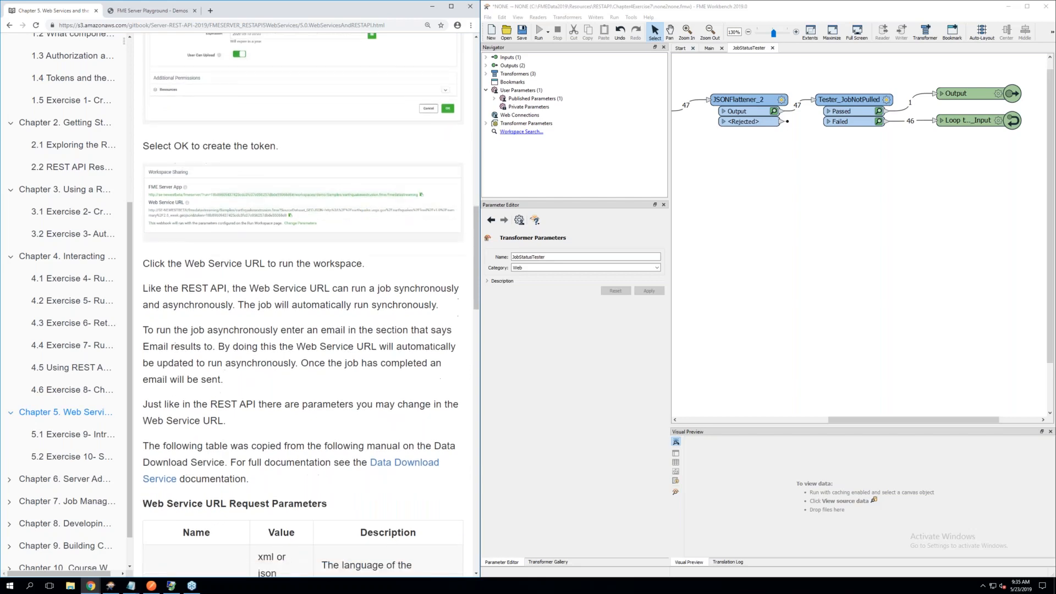
scroll(303, 305, down, 1)
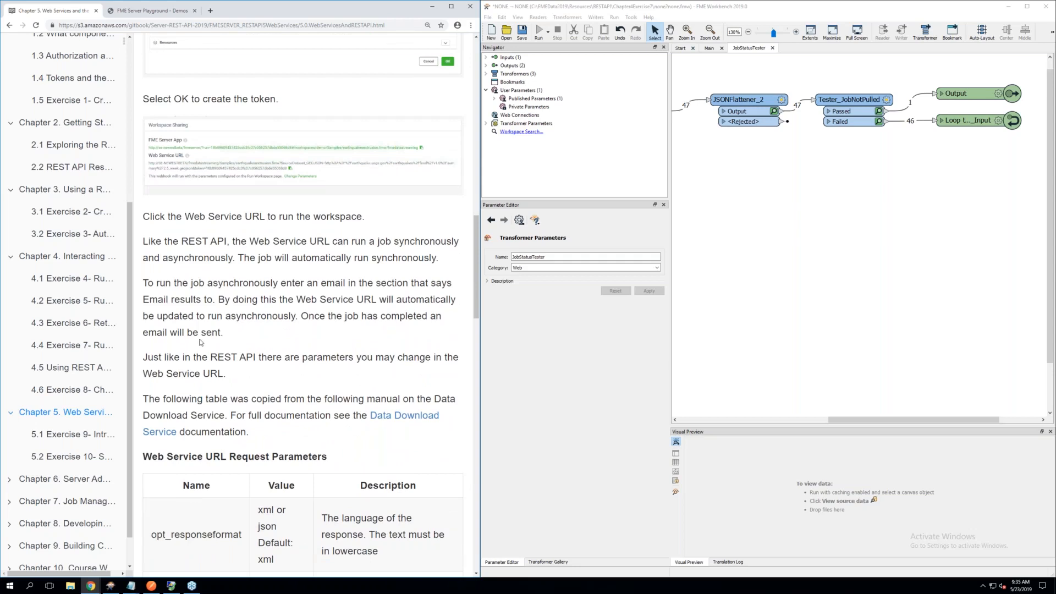
scroll(201, 342, down, 1)
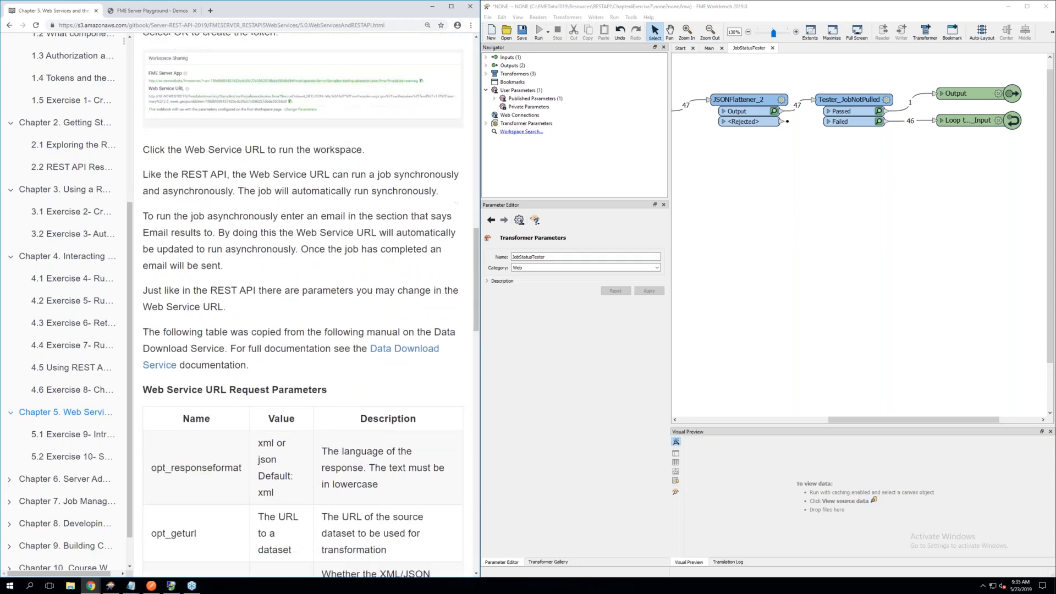
scroll(302, 303, up, 1)
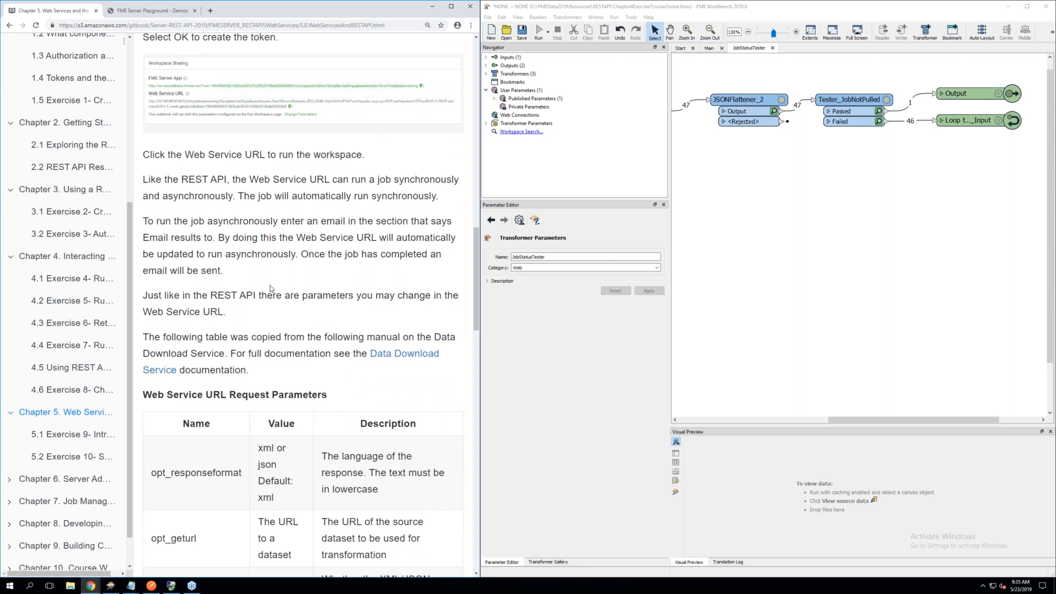
scroll(270, 288, up, 3)
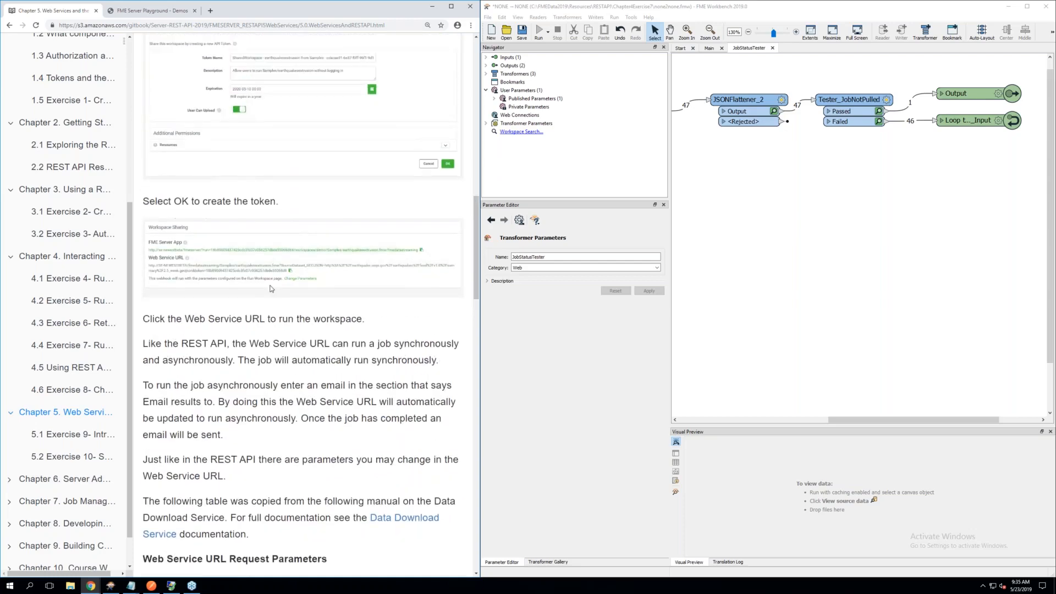
Examine the Web Service URL Request Parameters table, from opt_responseformat through opt_requesteremail
scroll(271, 288, down, 2)
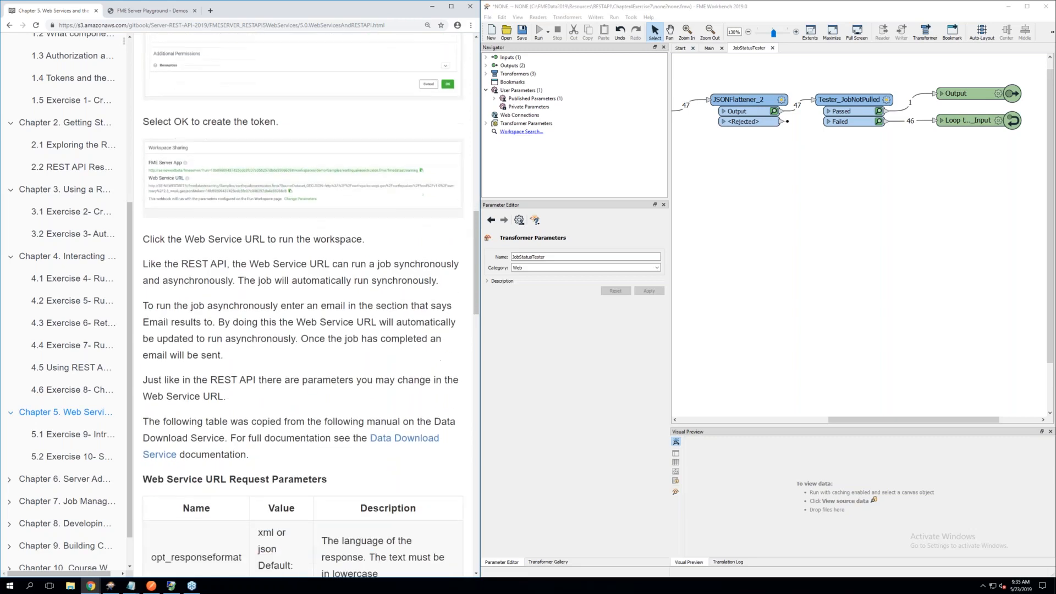
scroll(303, 300, down, 2)
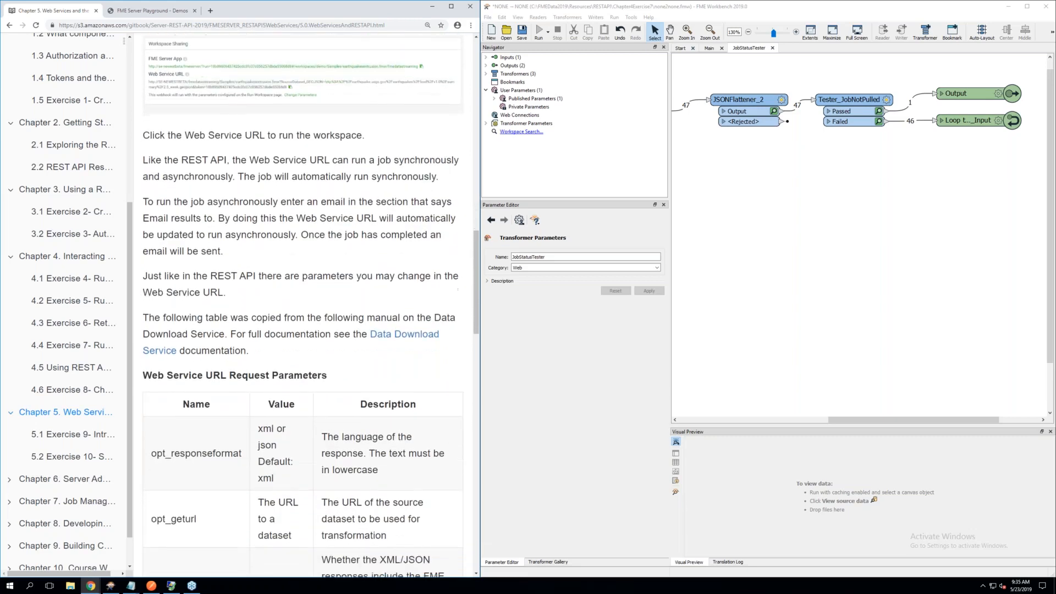
scroll(302, 300, down, 3)
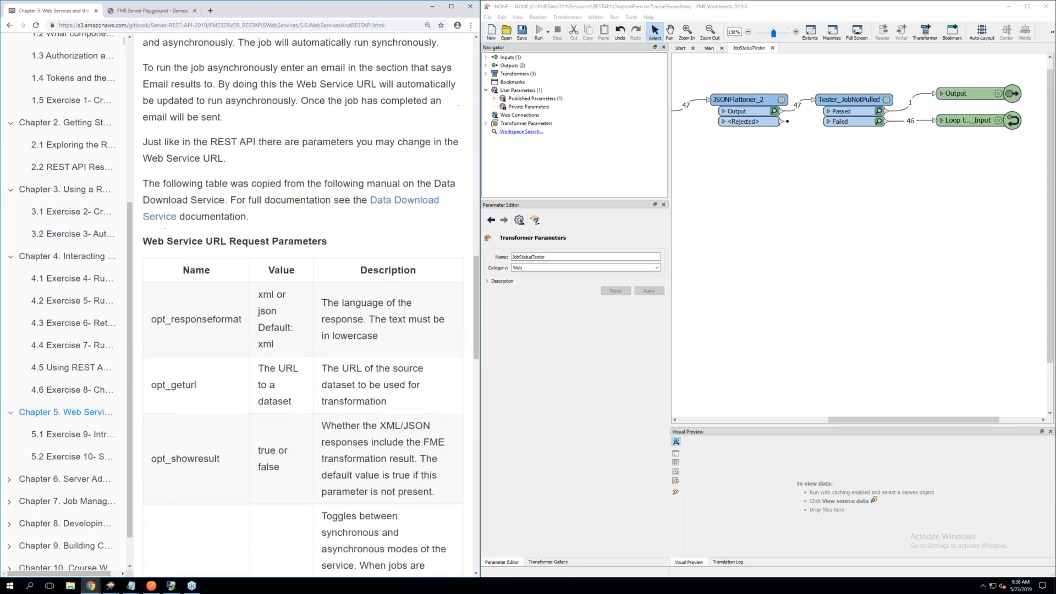
scroll(303, 300, down, 3)
scroll(303, 300, down, 10)
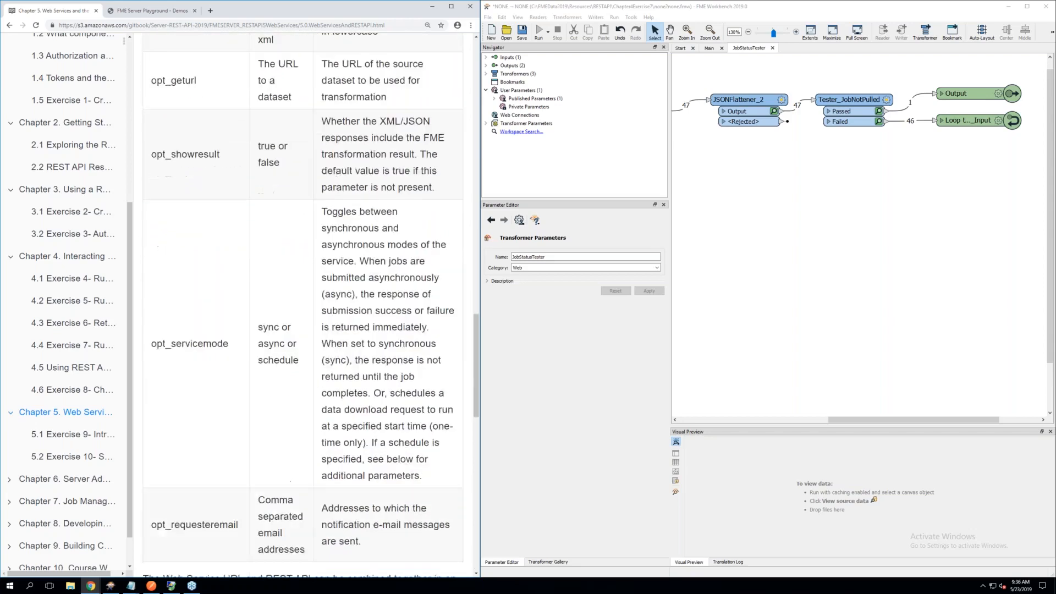
scroll(173, 286, up, 1)
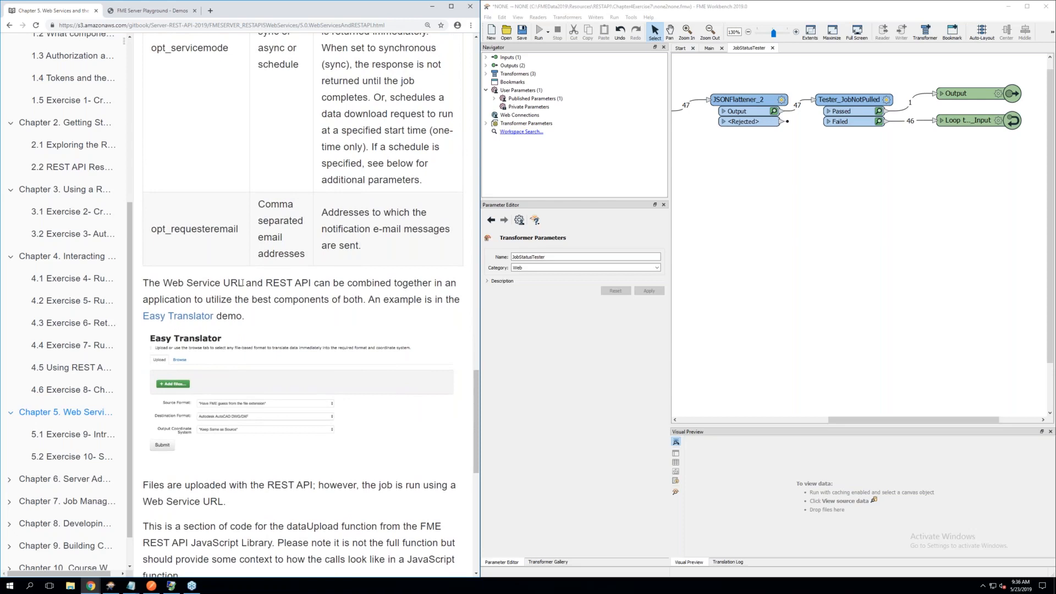
Read the Easy Translator example and the JavaScript code for dataUpload and the Web Service URL through to the chapter page's end
scroll(284, 304, down, 1)
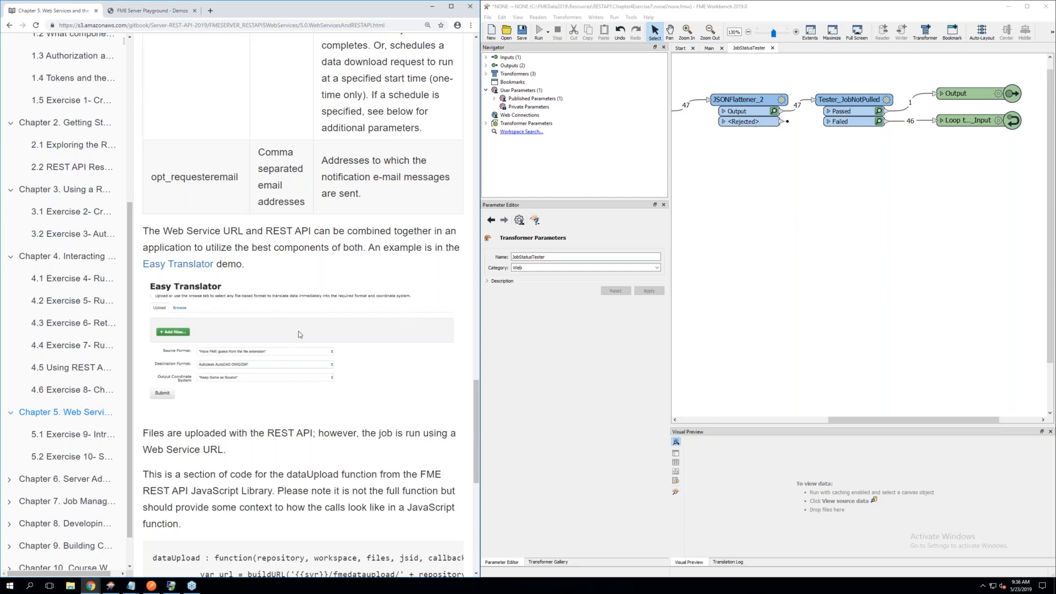
scroll(296, 336, down, 2)
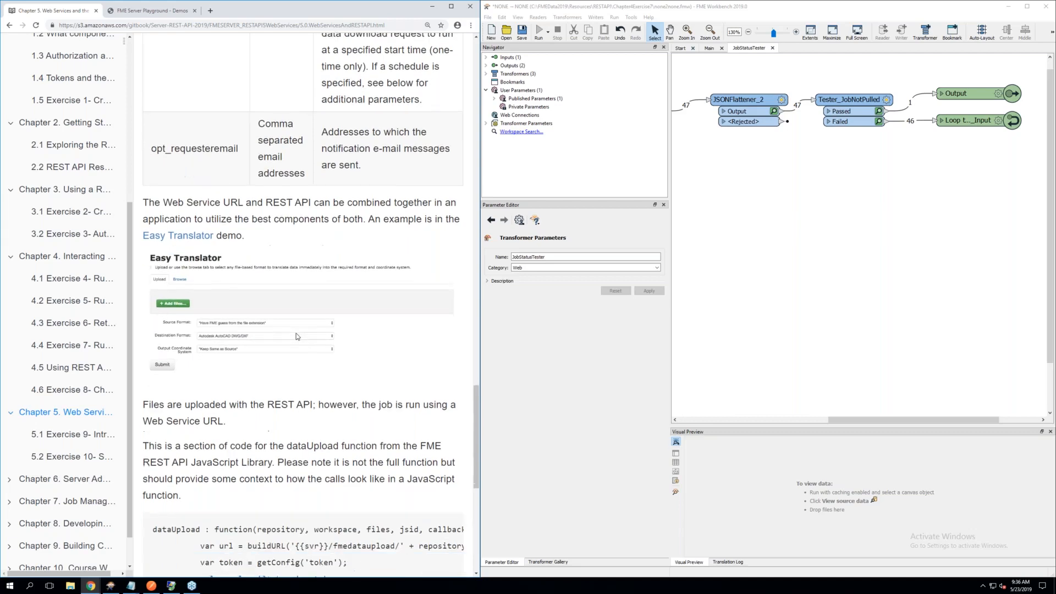
scroll(285, 328, down, 1)
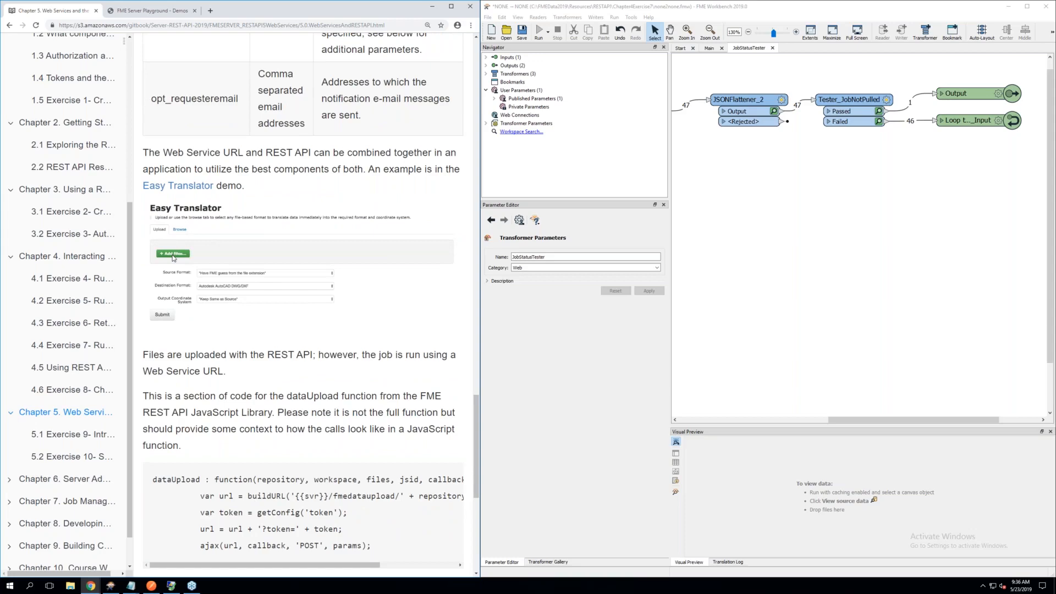
scroll(173, 258, down, 2)
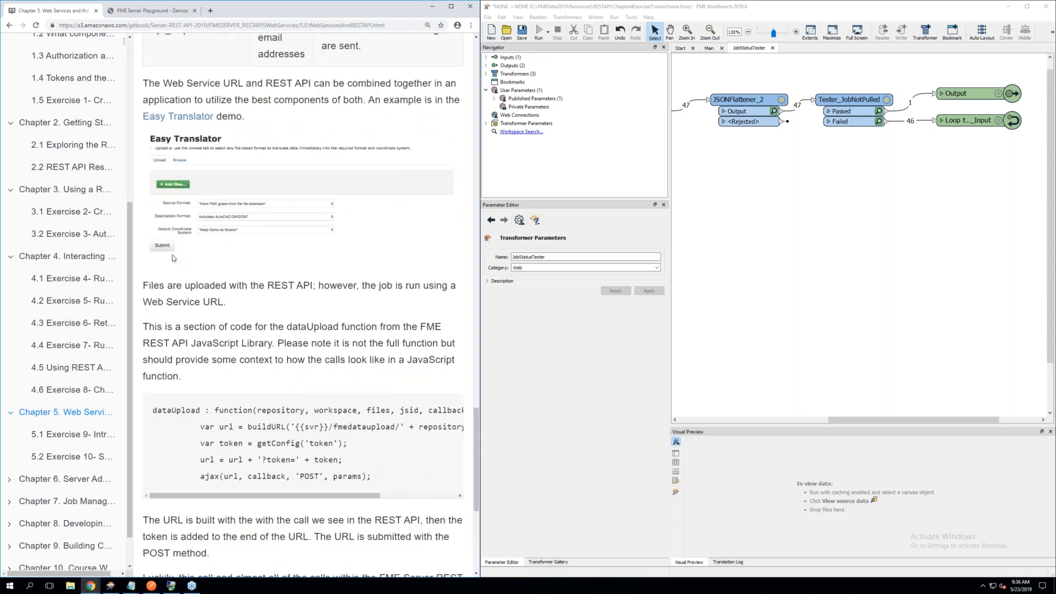
scroll(173, 257, down, 2)
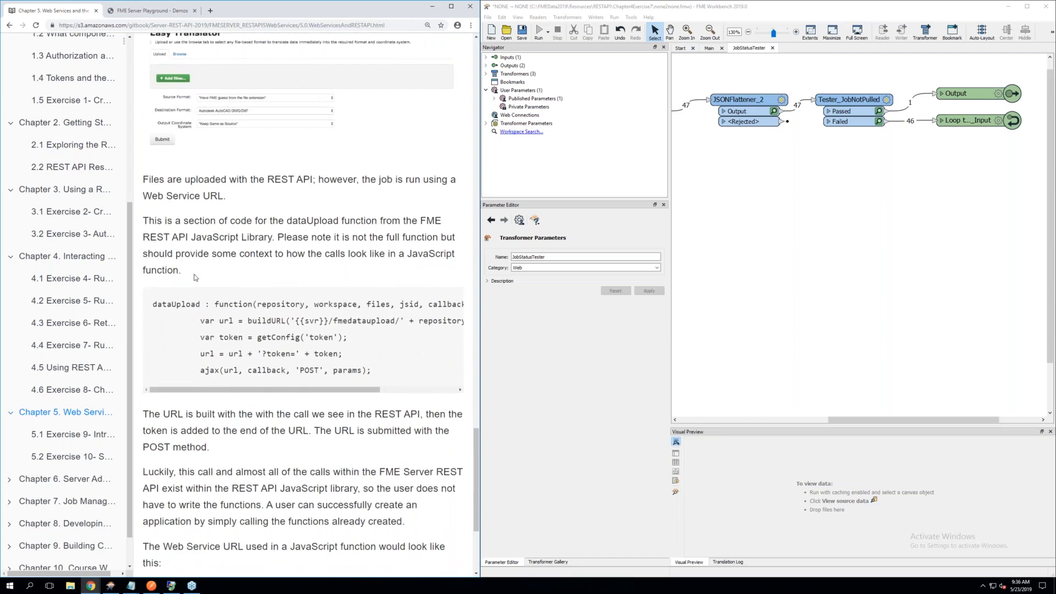
scroll(195, 274, down, 1)
scroll(195, 274, down, 2)
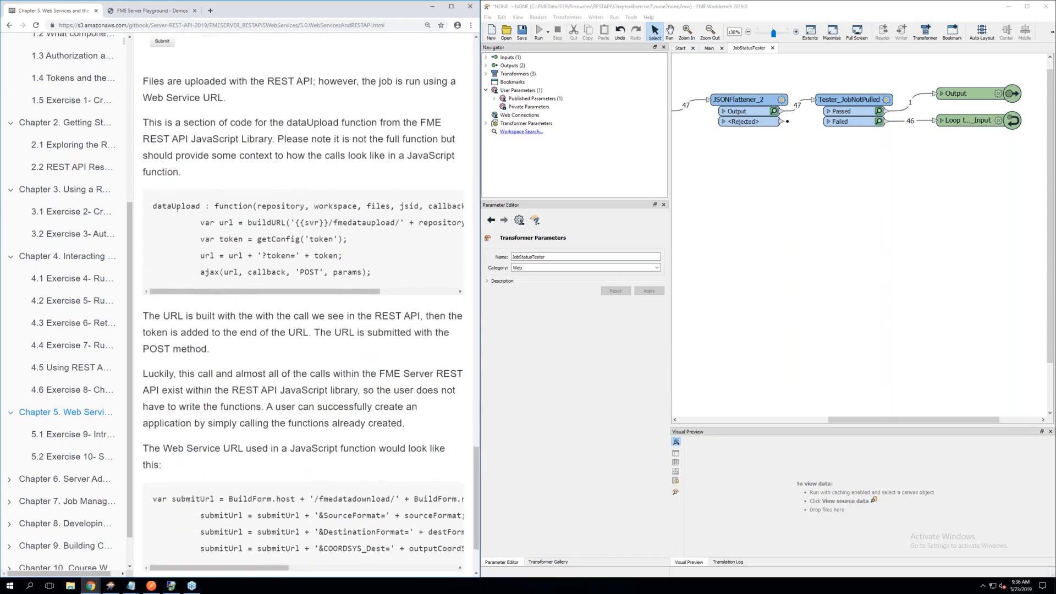
scroll(311, 306, down, 1)
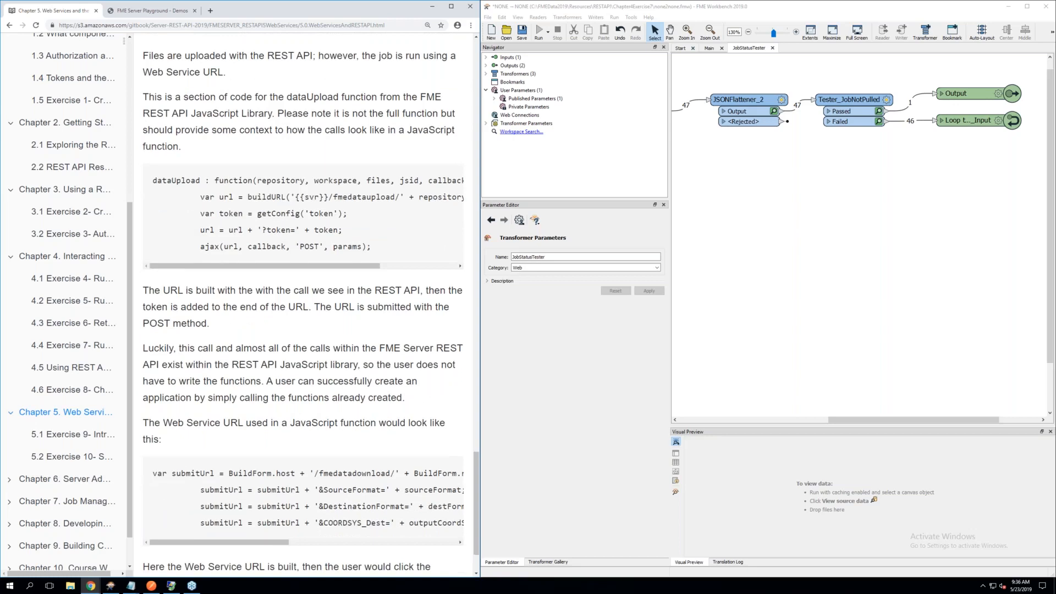
scroll(155, 429, down, 2)
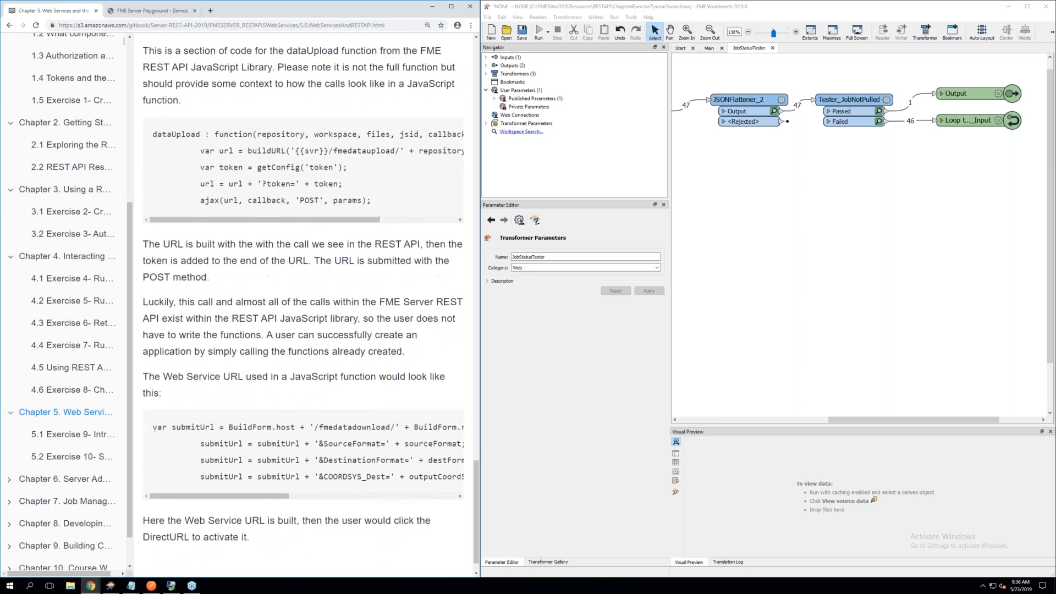
Open Exercise 9 on using Web Service URLs in the course manual and read its introduction and first setup steps
scroll(154, 428, down, 1)
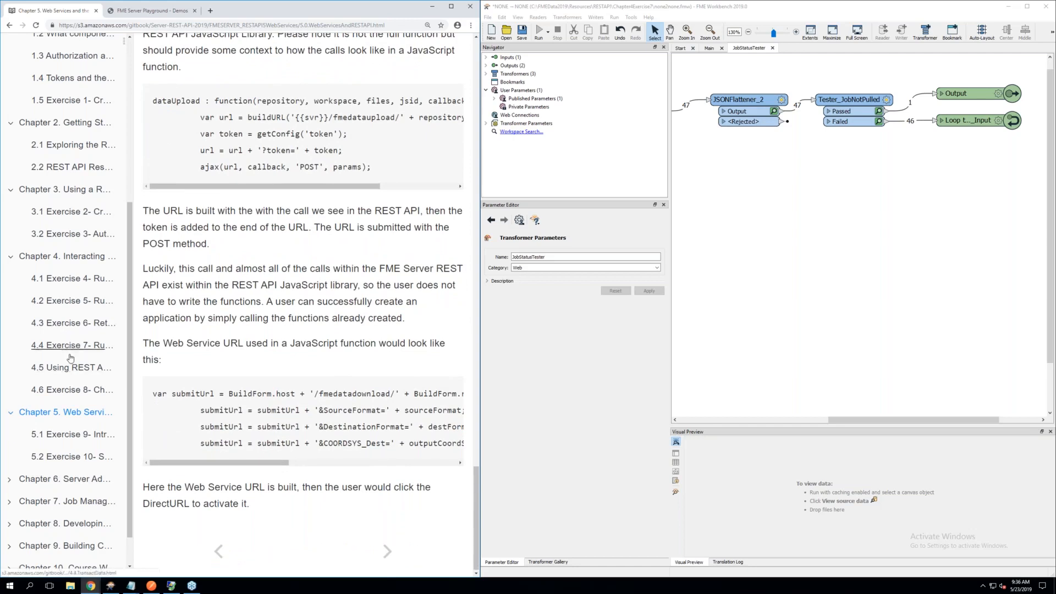
click(75, 435)
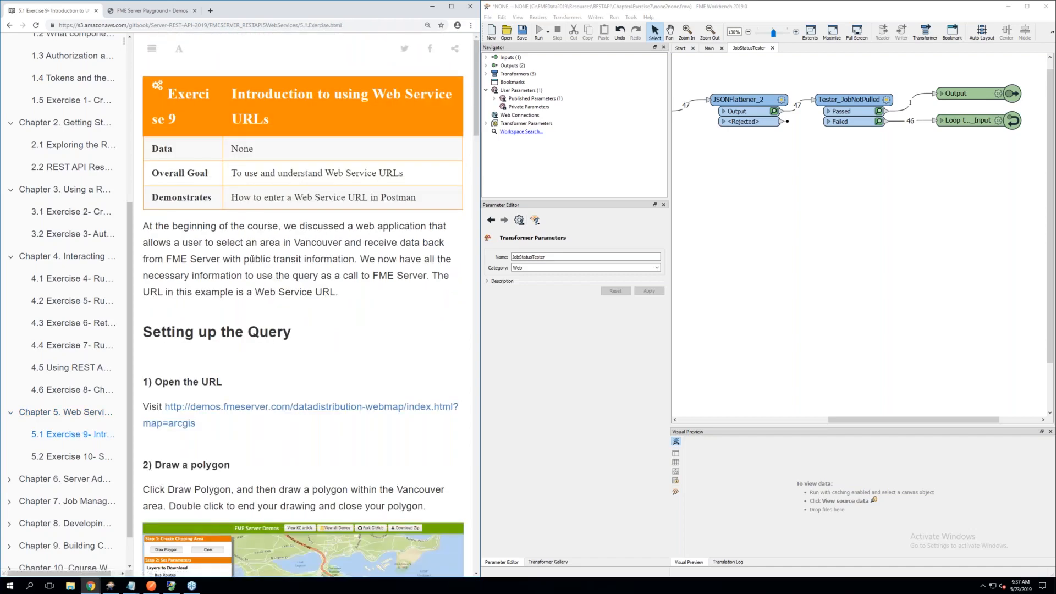
scroll(252, 259, down, 2)
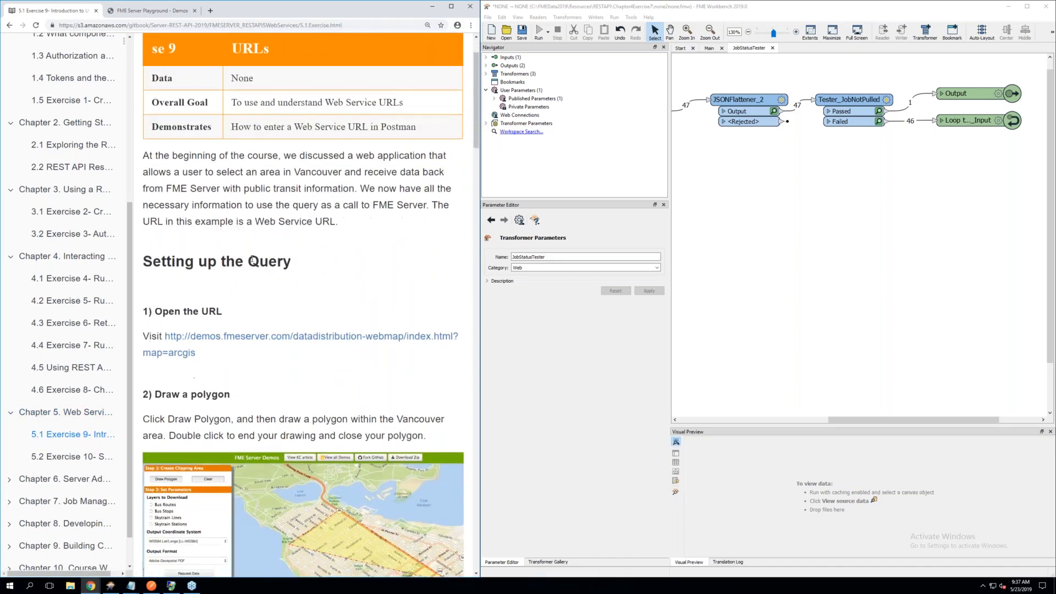
scroll(303, 305, up, 2)
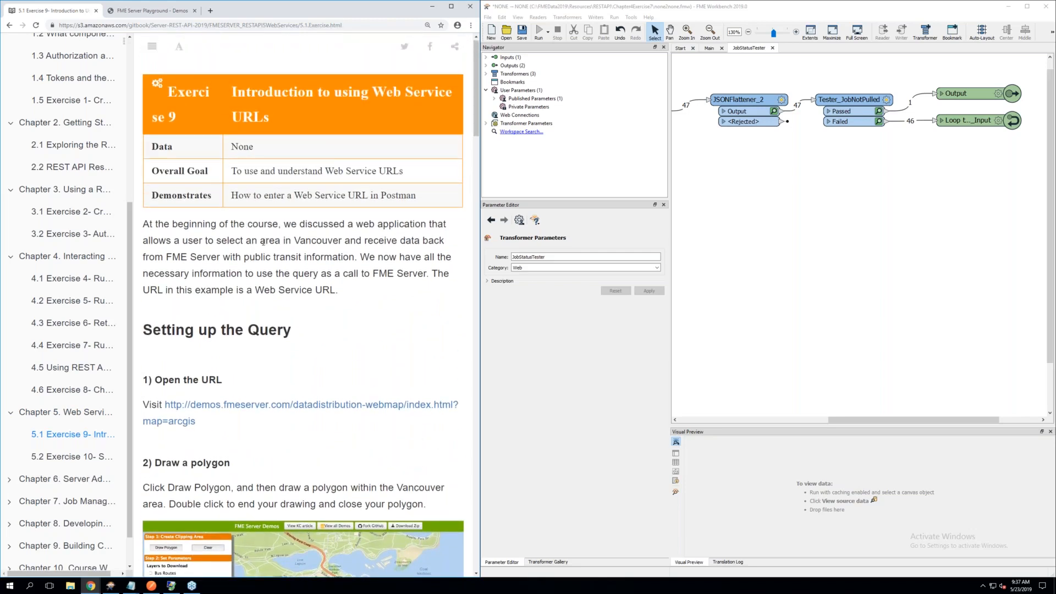
Open the exercise's Data Distribution web map demo and place it in the browser window beside the course manual
click(210, 412)
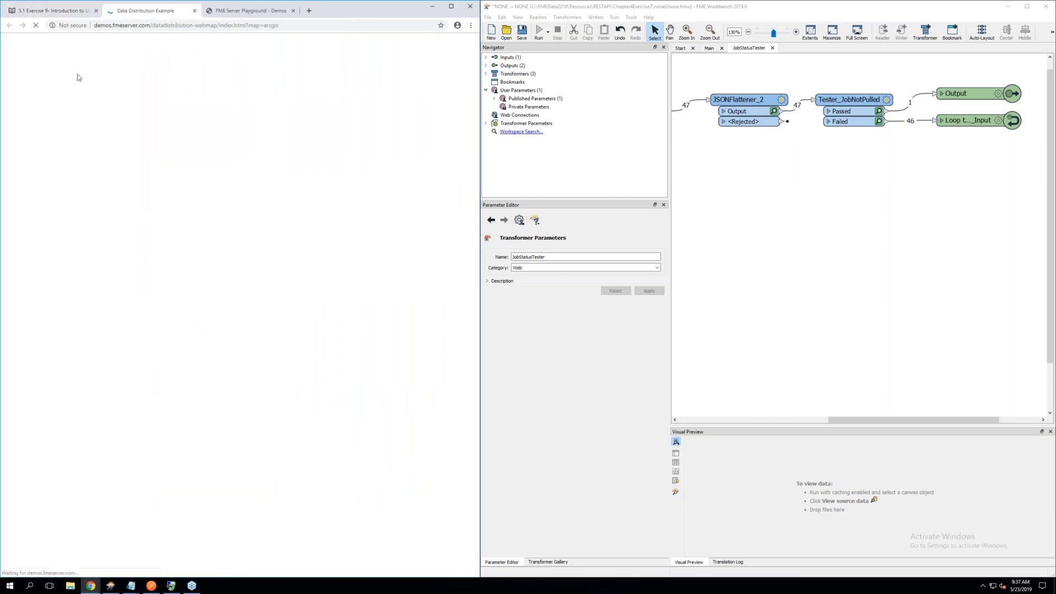
click(46, 14)
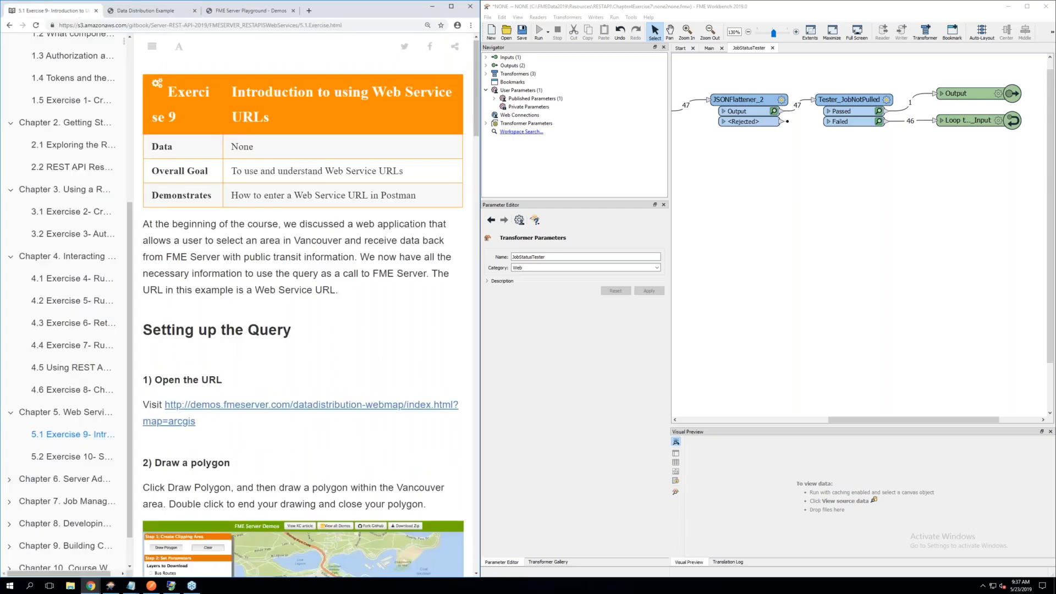
scroll(250, 260, down, 2)
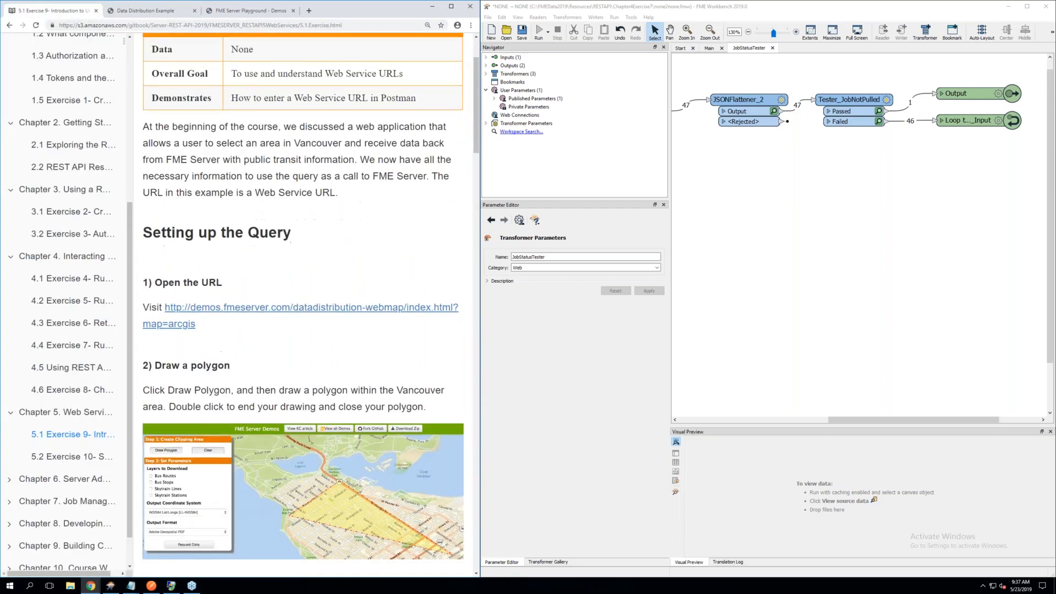
click(145, 11)
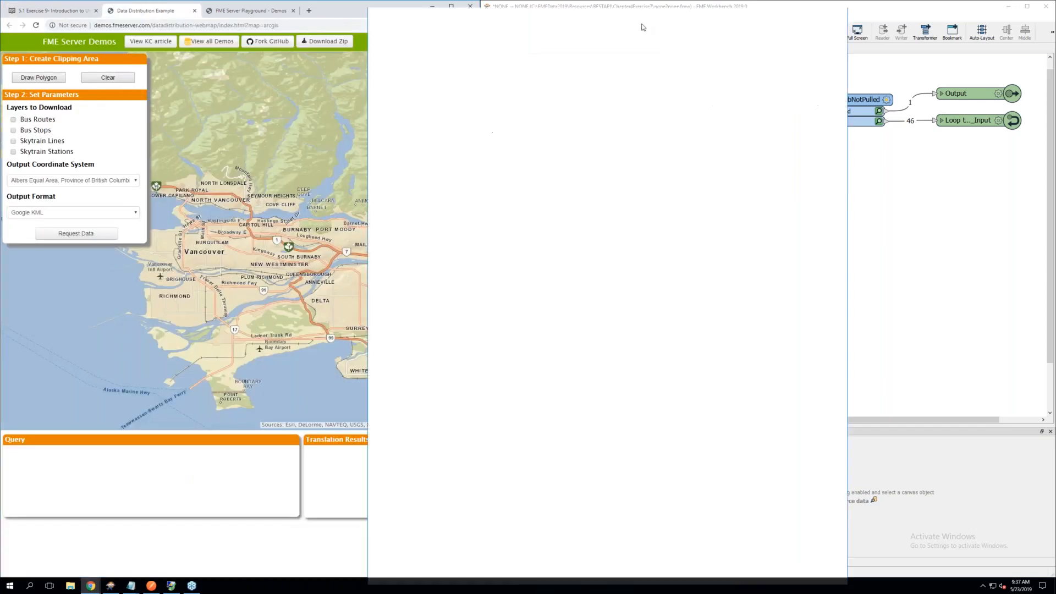
mouse_move(643, 27)
mouse_down()
mouse_move(737, 28)
mouse_move(643, 12)
mouse_up()
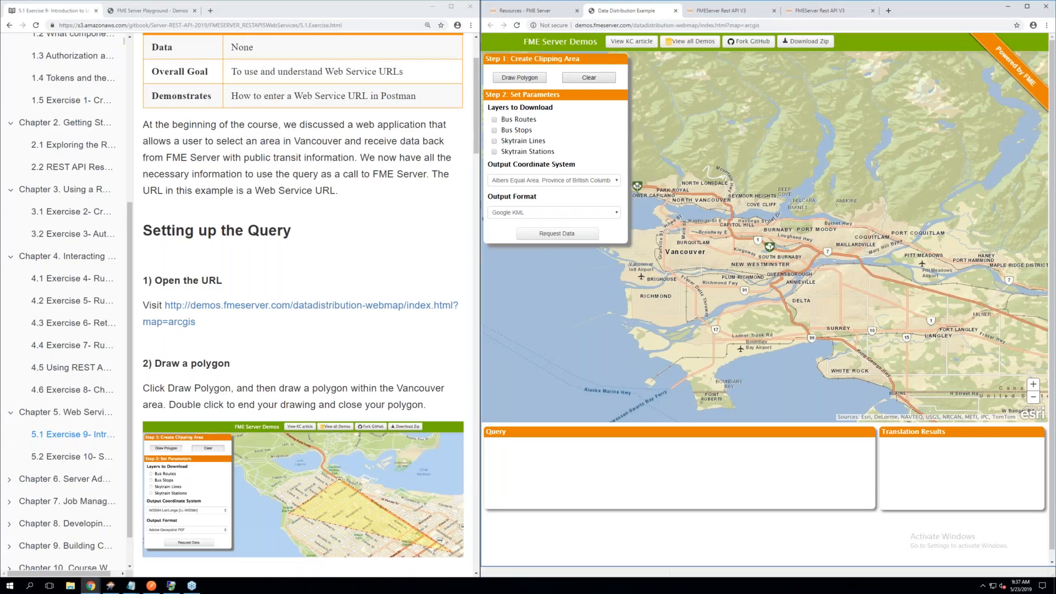
Draw a four-sided clipping polygon on the demo map covering Vancouver, Burnaby and North Vancouver
scroll(306, 302, down, 3)
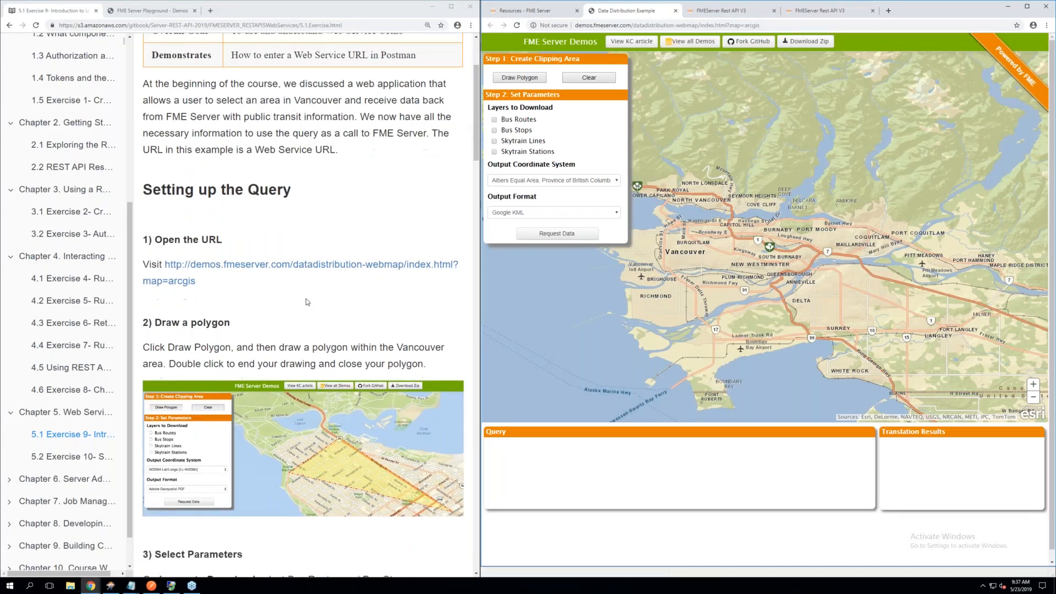
scroll(302, 302, down, 2)
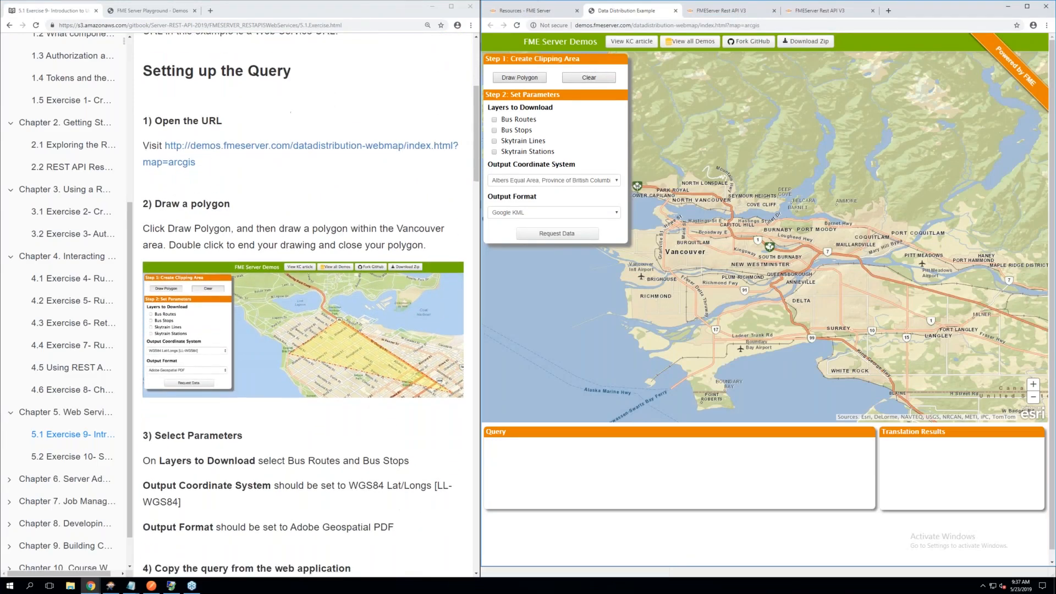
click(519, 79)
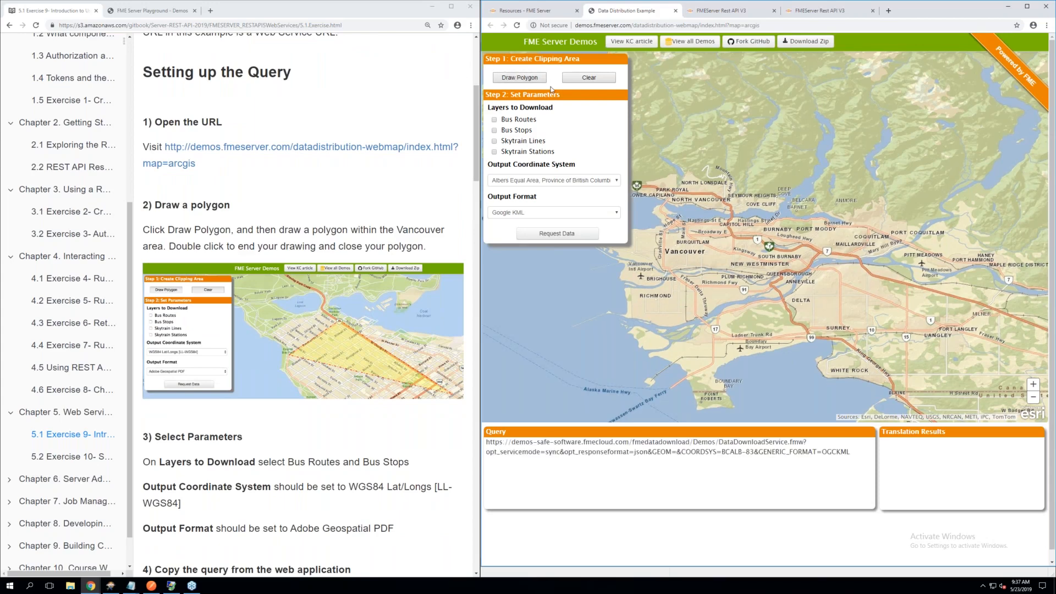
click(794, 263)
click(669, 266)
click(681, 191)
double_click(782, 209)
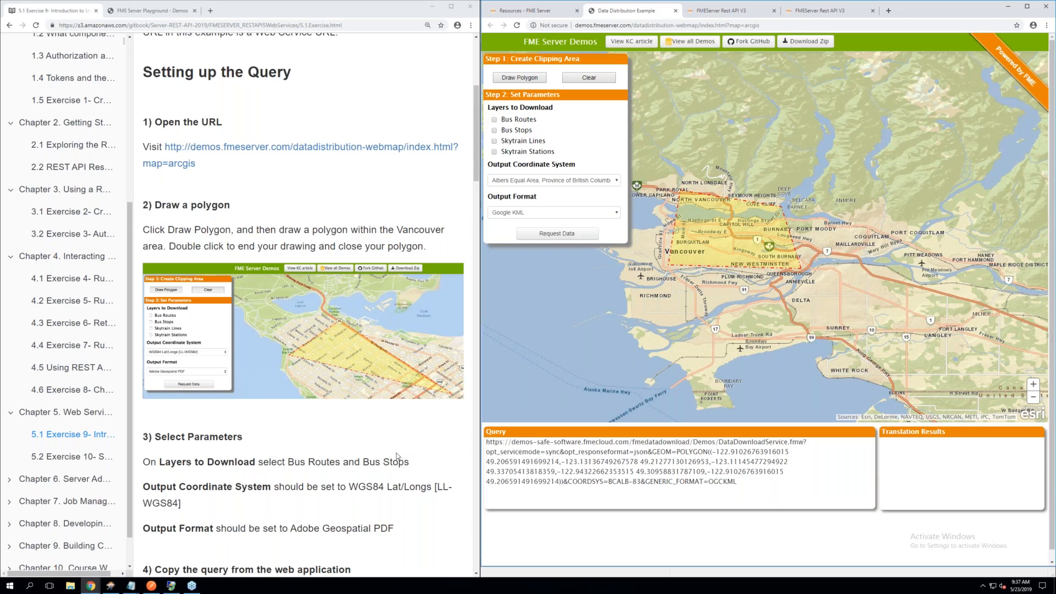
Select the Bus Routes and Skytrain Lines layers, the Albers Equal Area British Columbia coordinate system and Adobe Geospatial PDF output
scroll(397, 457, down, 3)
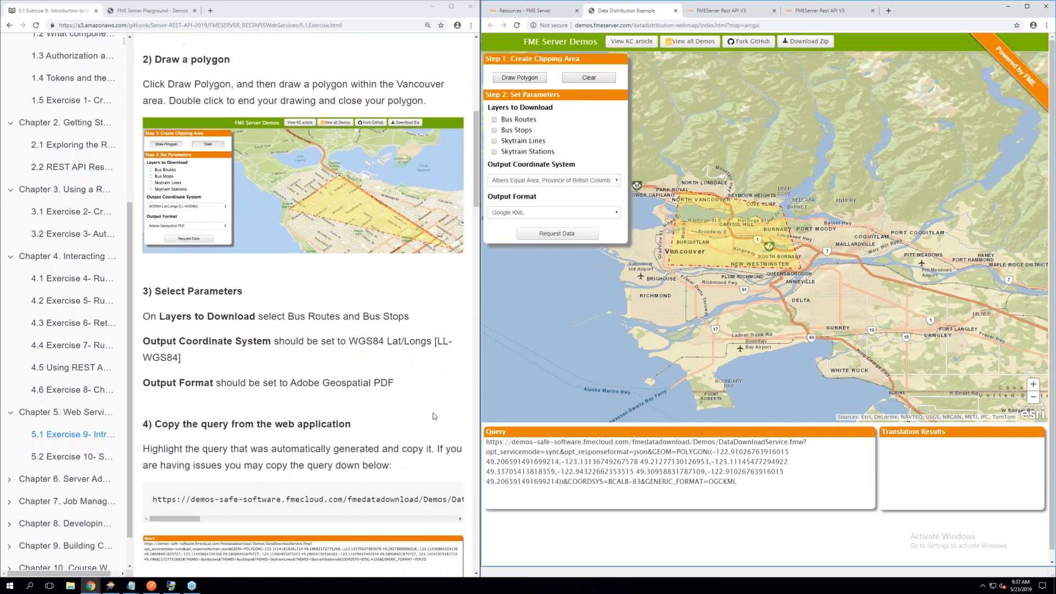
click(494, 120)
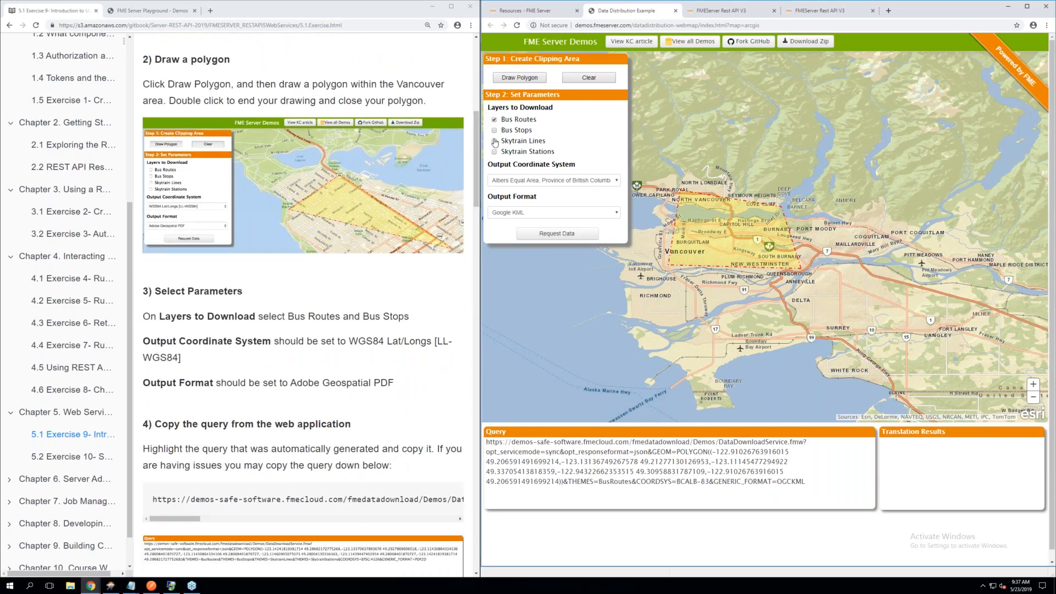
click(494, 141)
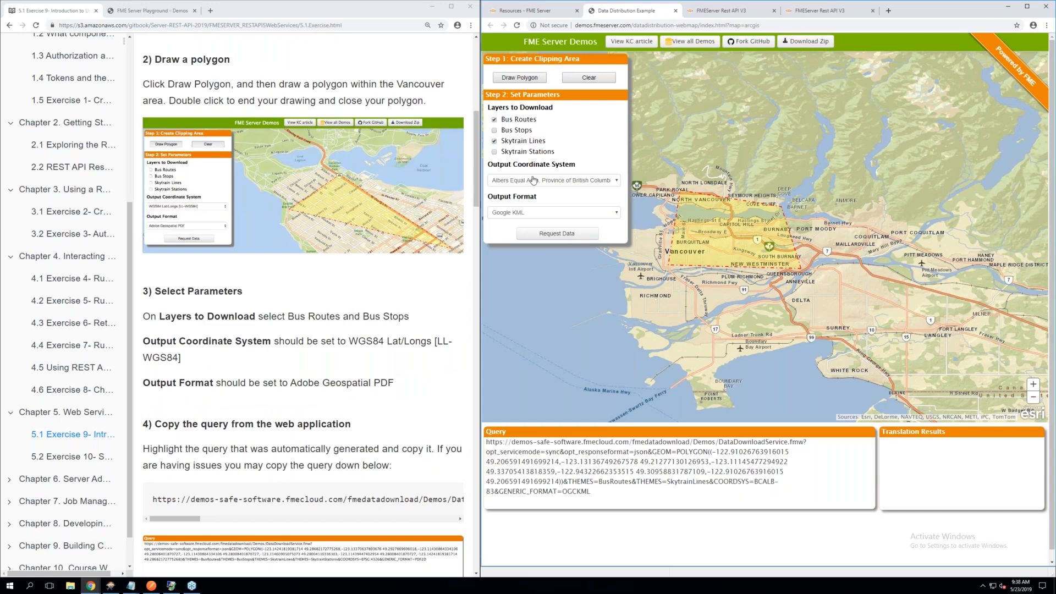
click(537, 183)
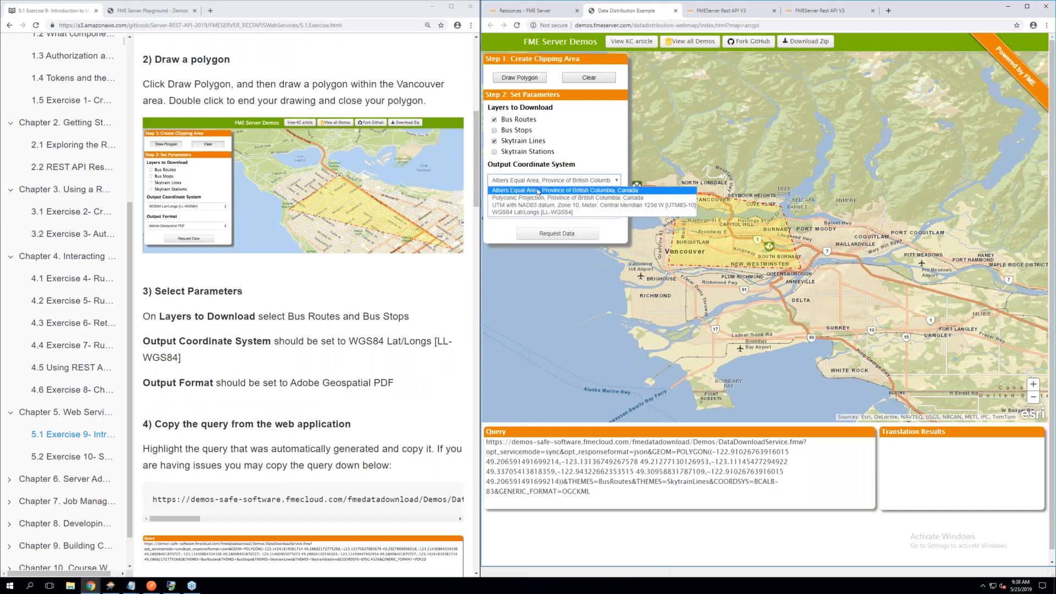
click(538, 191)
click(540, 213)
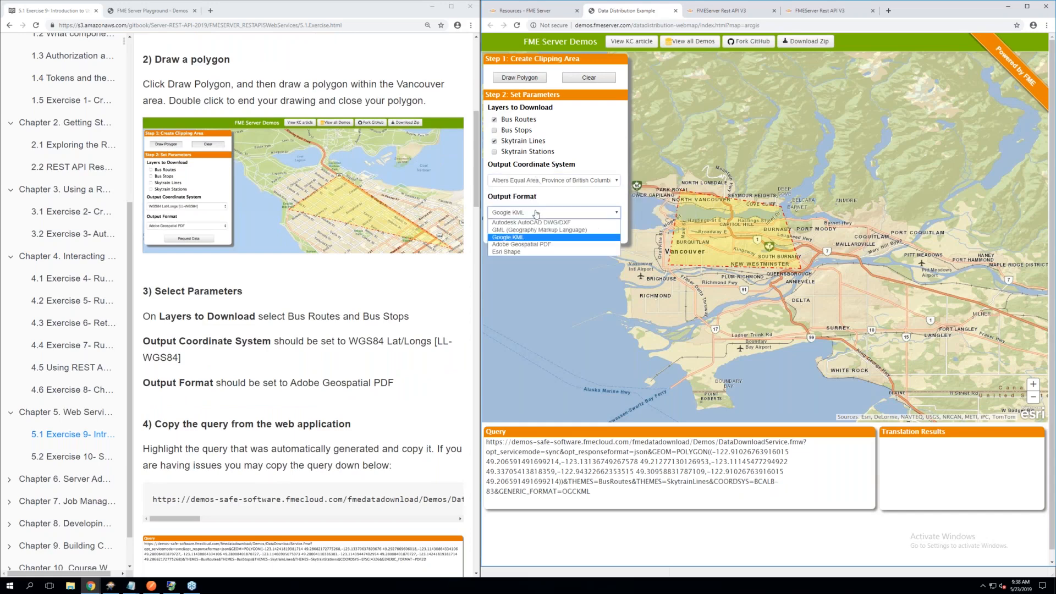
click(526, 246)
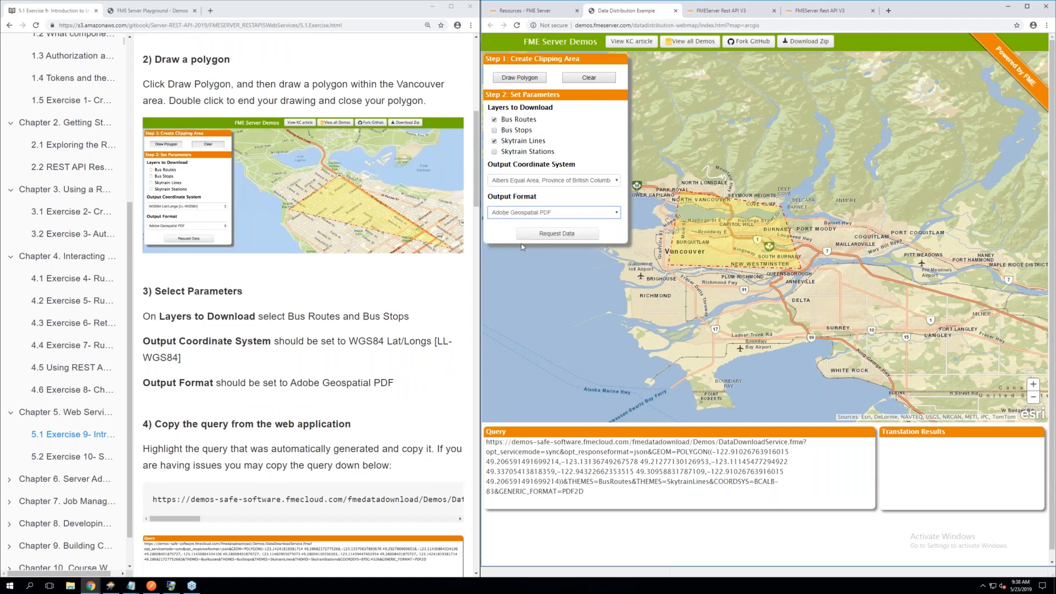
Copy the full Web Service URL generated in the demo's Query box
scroll(320, 304, down, 1)
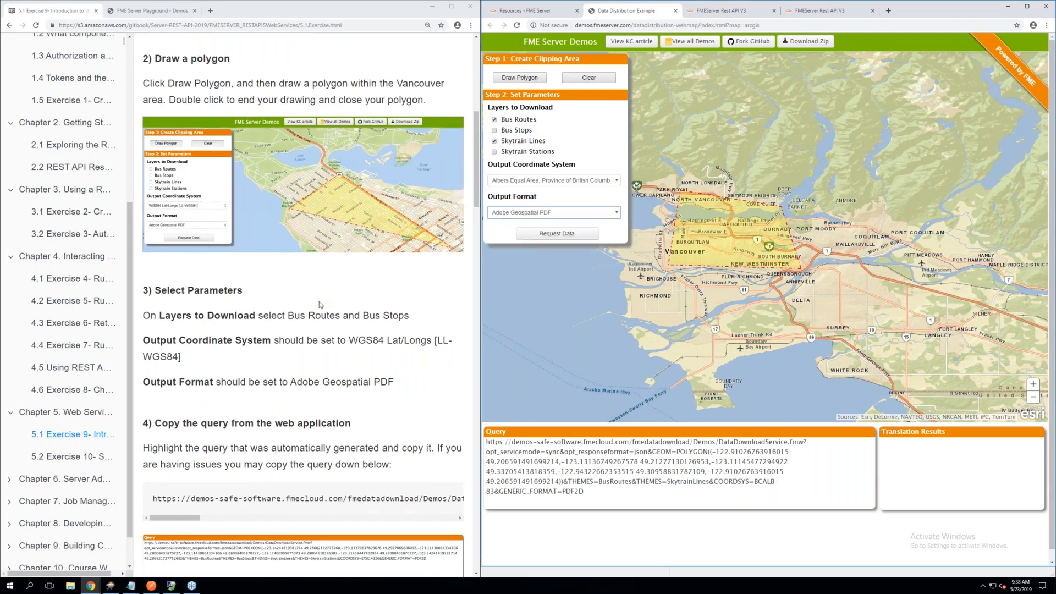
scroll(320, 304, down, 1)
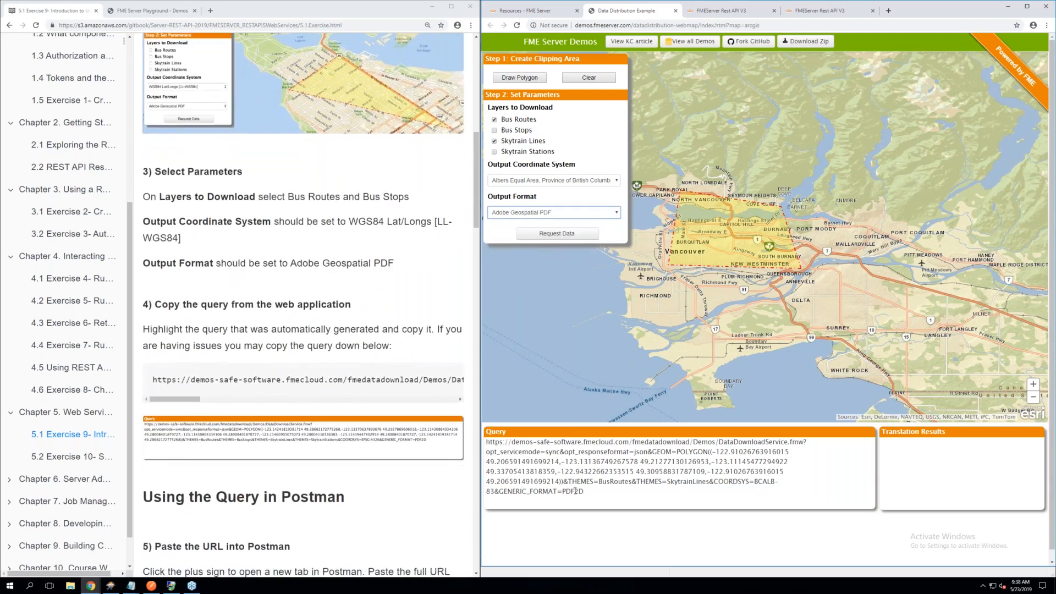
click(568, 488)
drag(568, 488, 485, 441)
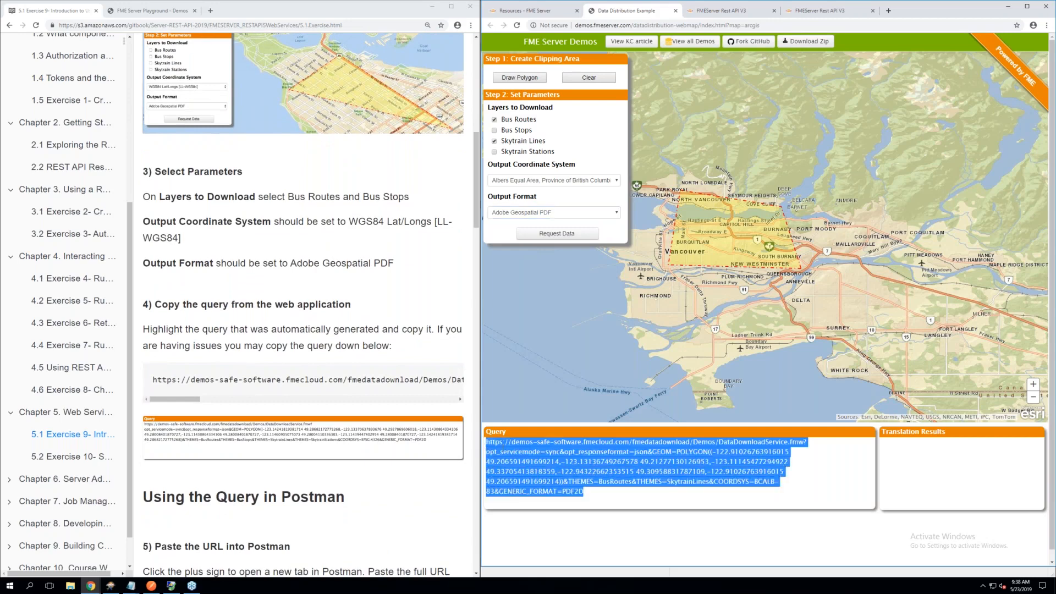
right_click(511, 452)
click(514, 455)
Switch to Postman, create a new GET request and paste the copied DataDownloadService.fmw query as its request URL
mouse_move(153, 590)
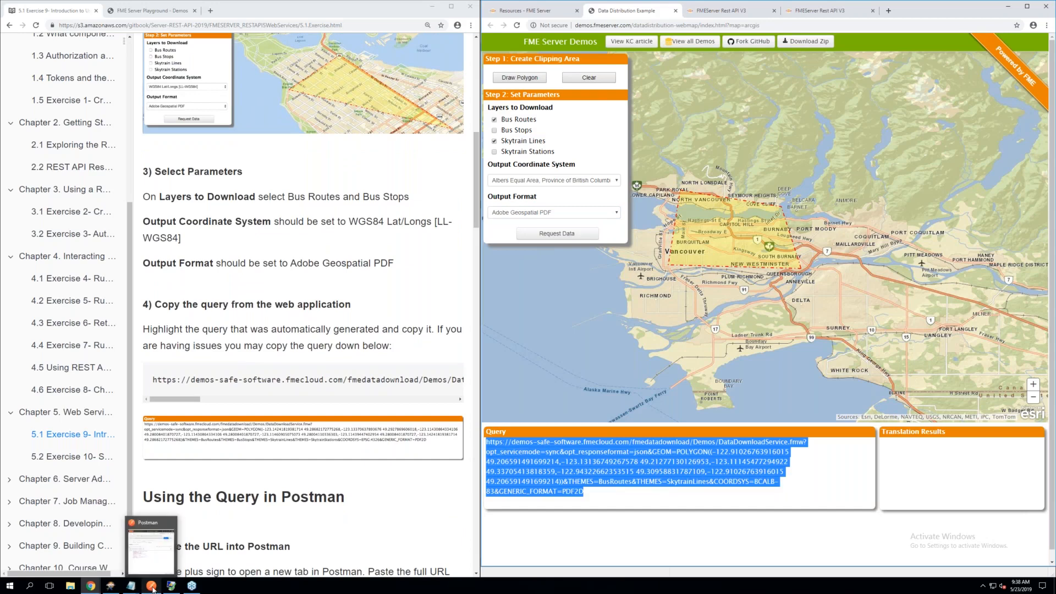
click(153, 588)
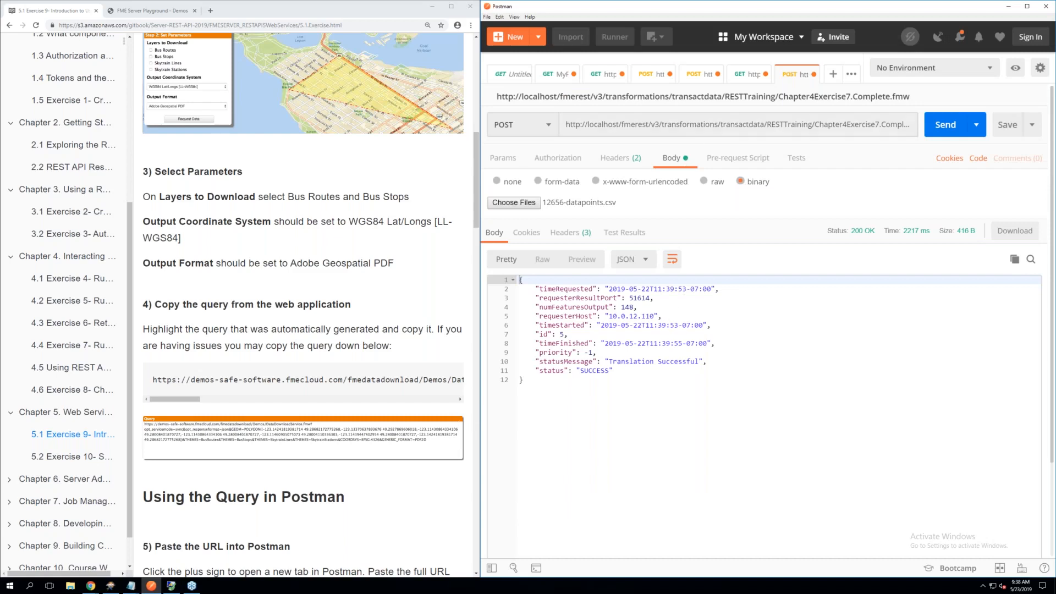
click(833, 75)
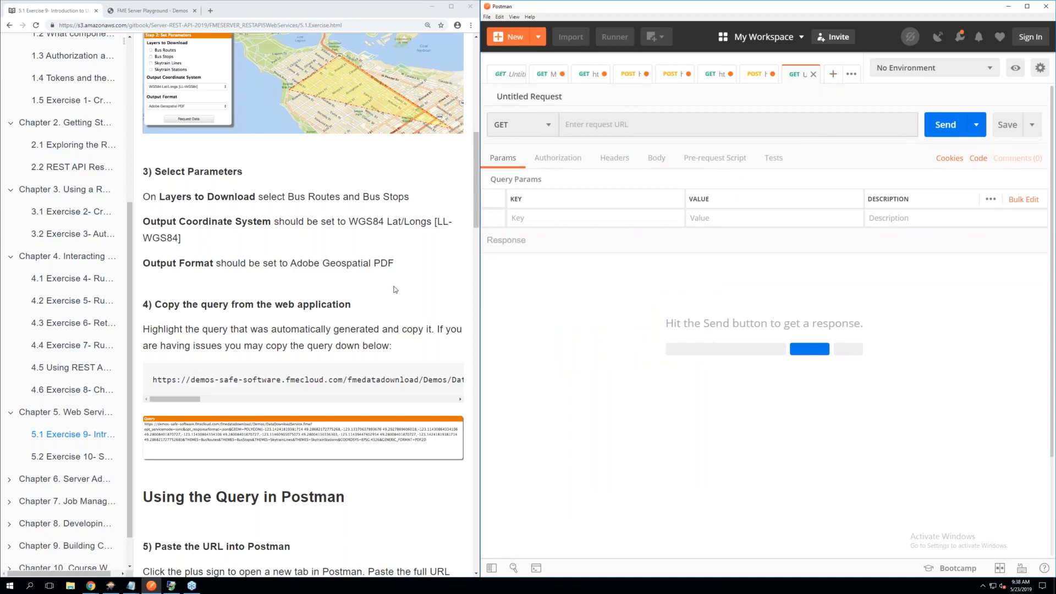
scroll(394, 289, down, 4)
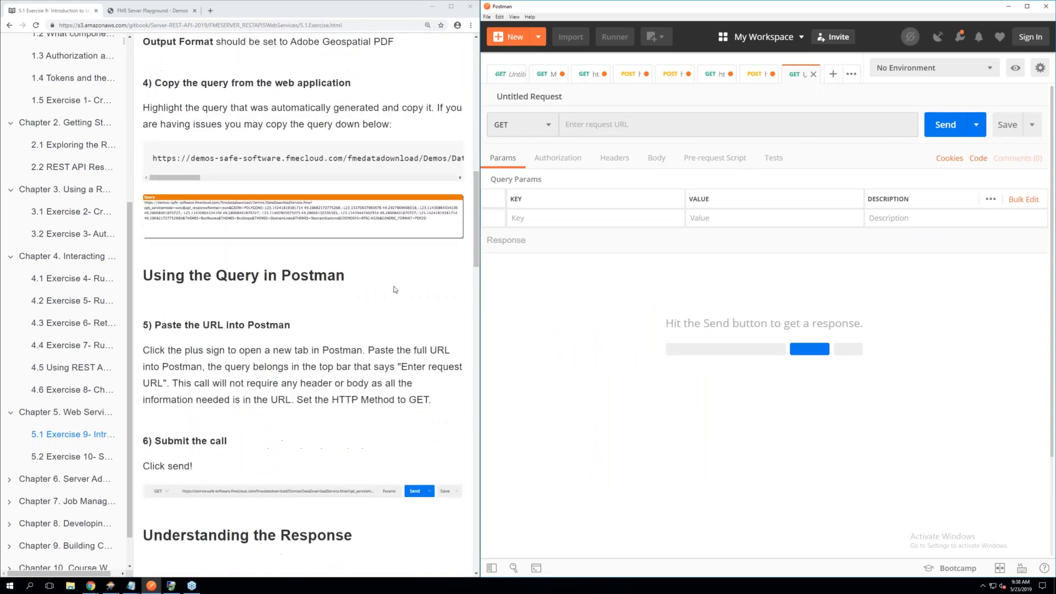
scroll(394, 289, down, 1)
click(585, 124)
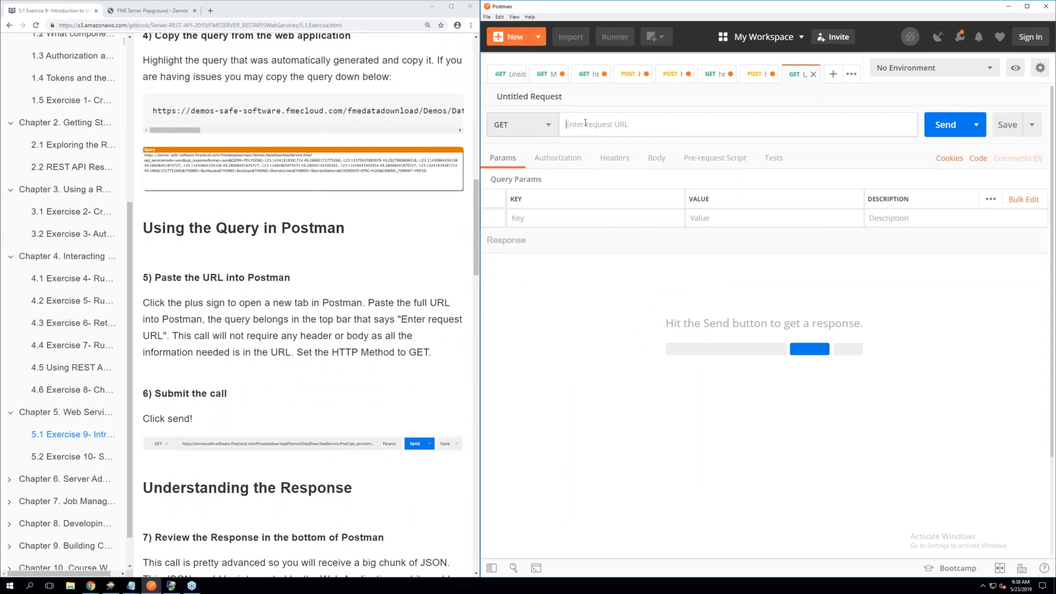
right_click(585, 124)
click(604, 164)
right_click(585, 124)
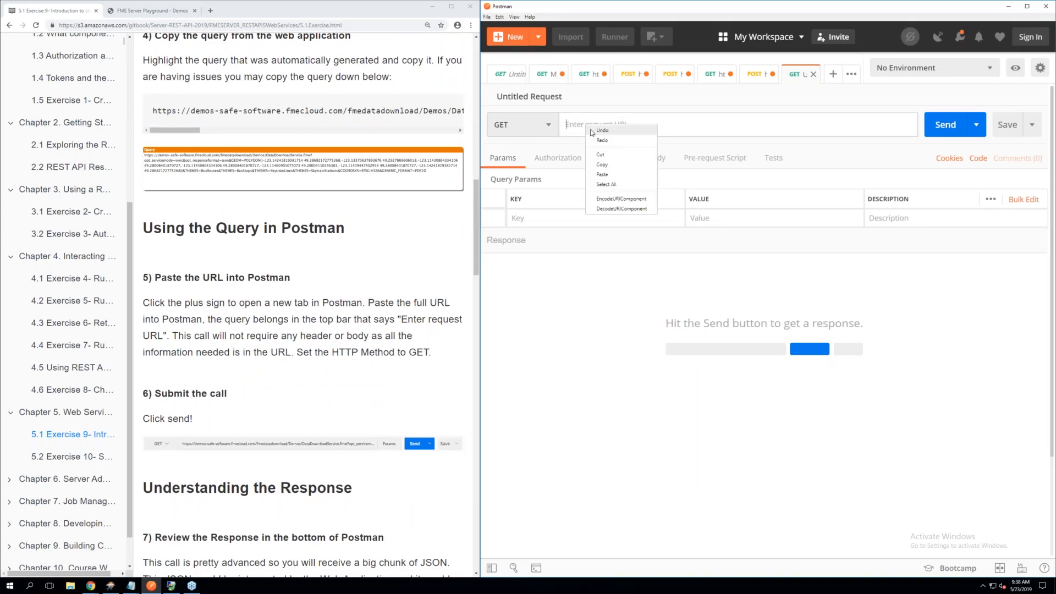
click(608, 176)
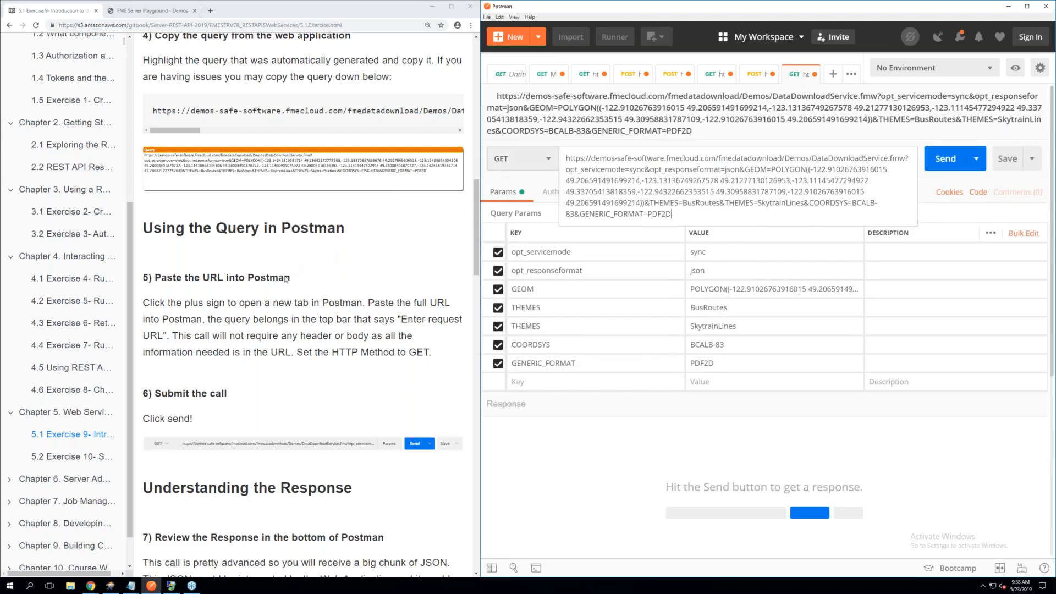
Check the manual's note on headers and body, and submit the GET call to the data download service
click(310, 347)
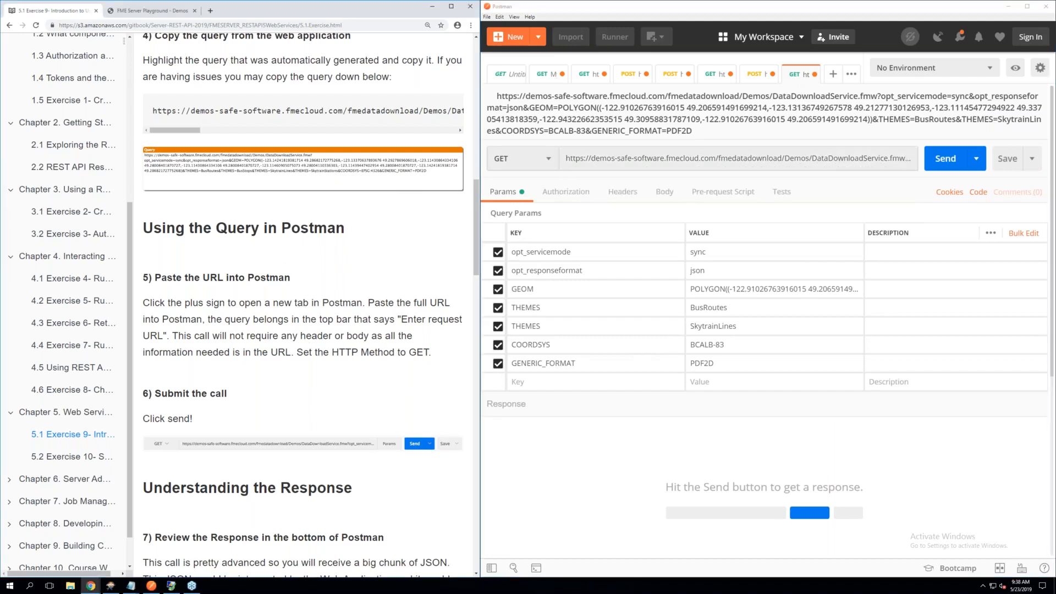
click(945, 160)
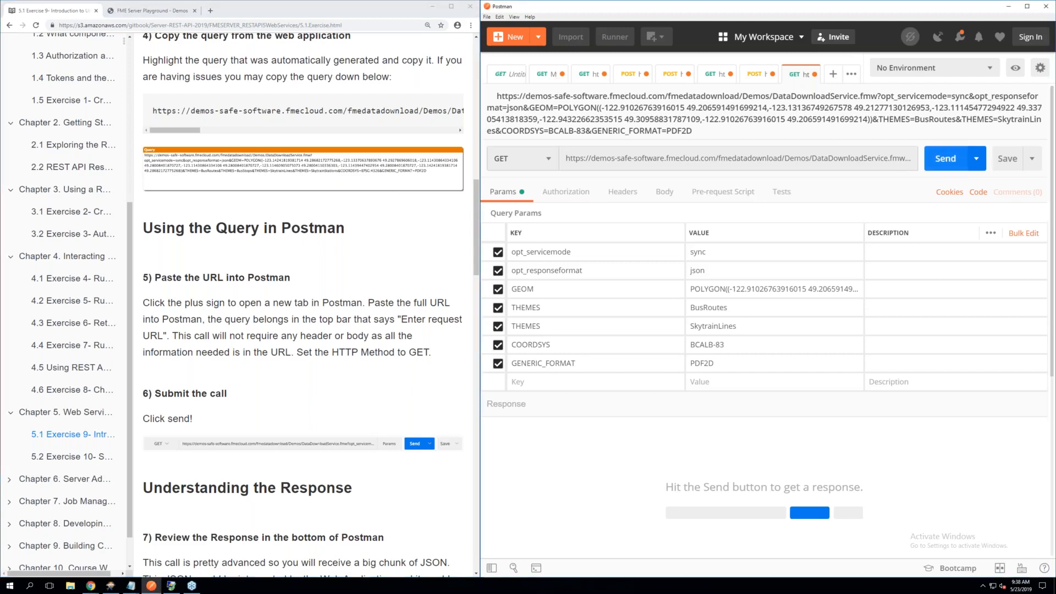
click(945, 159)
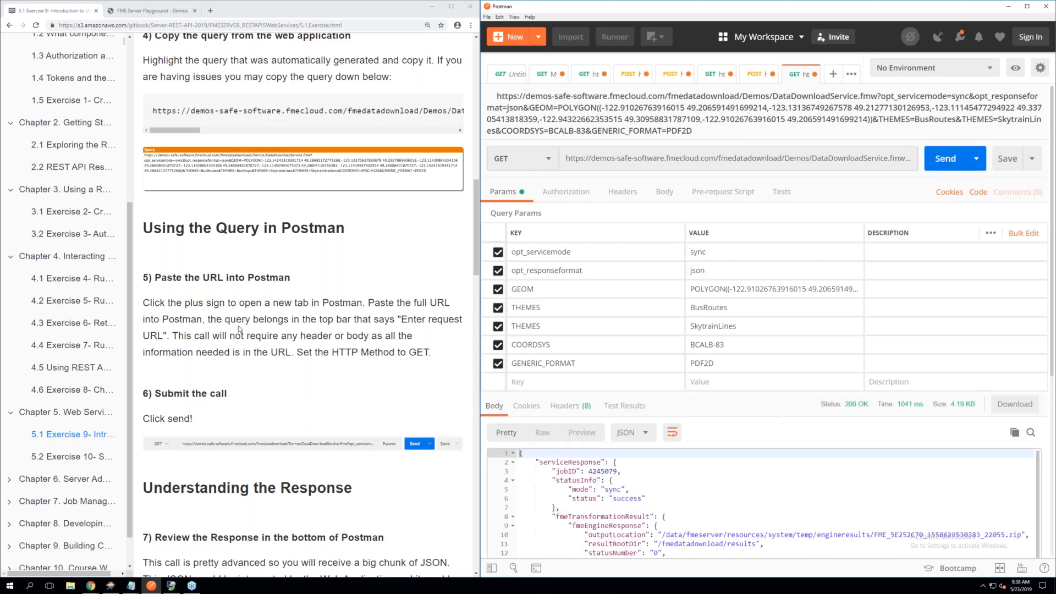
Read the manual's Understanding the Response section on reviewing the returned JSON and the response headers
scroll(239, 329, down, 2)
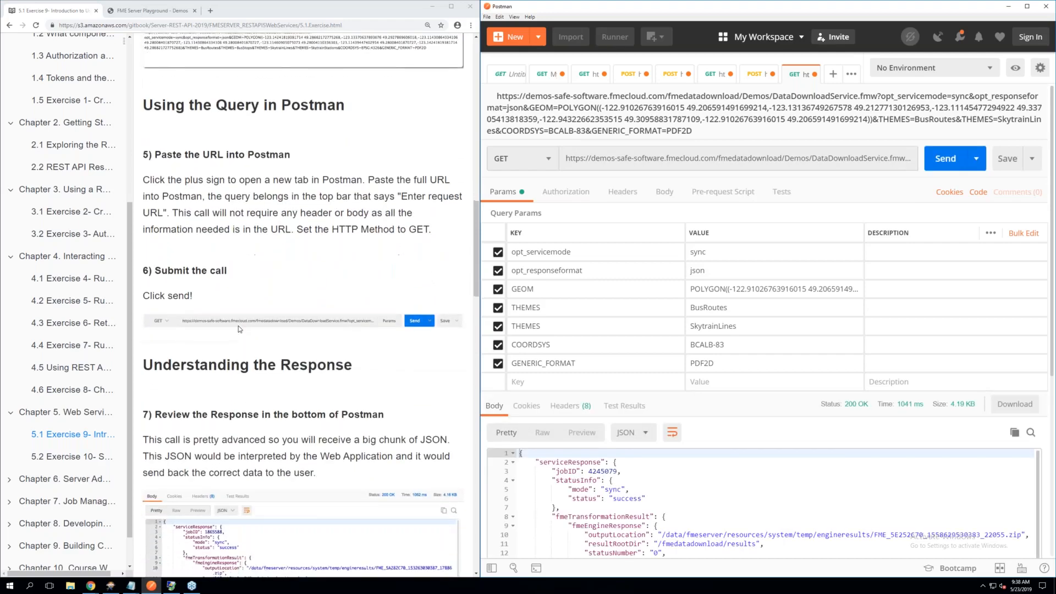
scroll(239, 329, down, 1)
scroll(239, 328, down, 1)
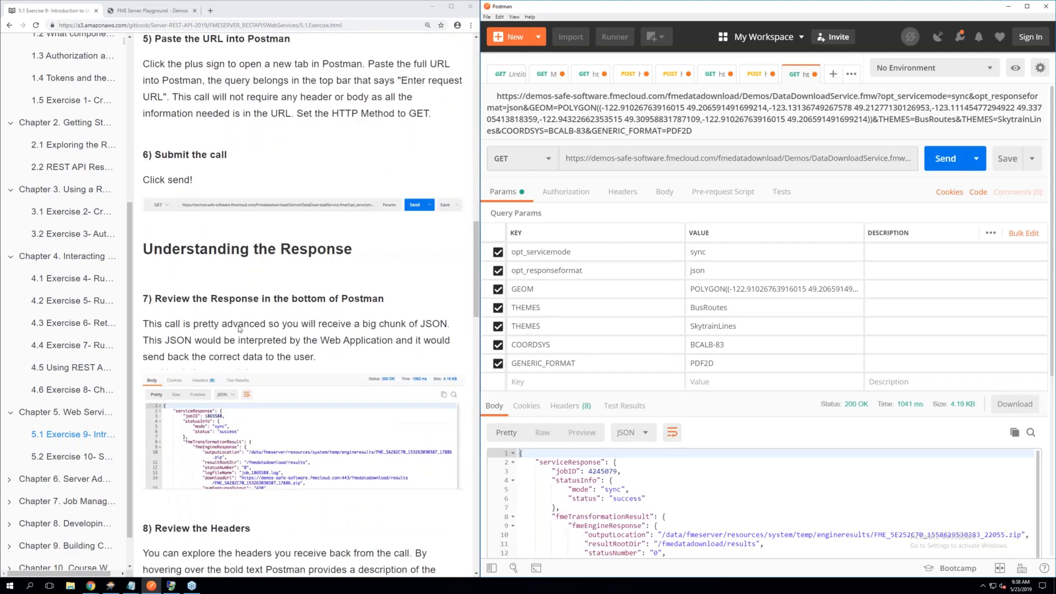
scroll(239, 329, down, 1)
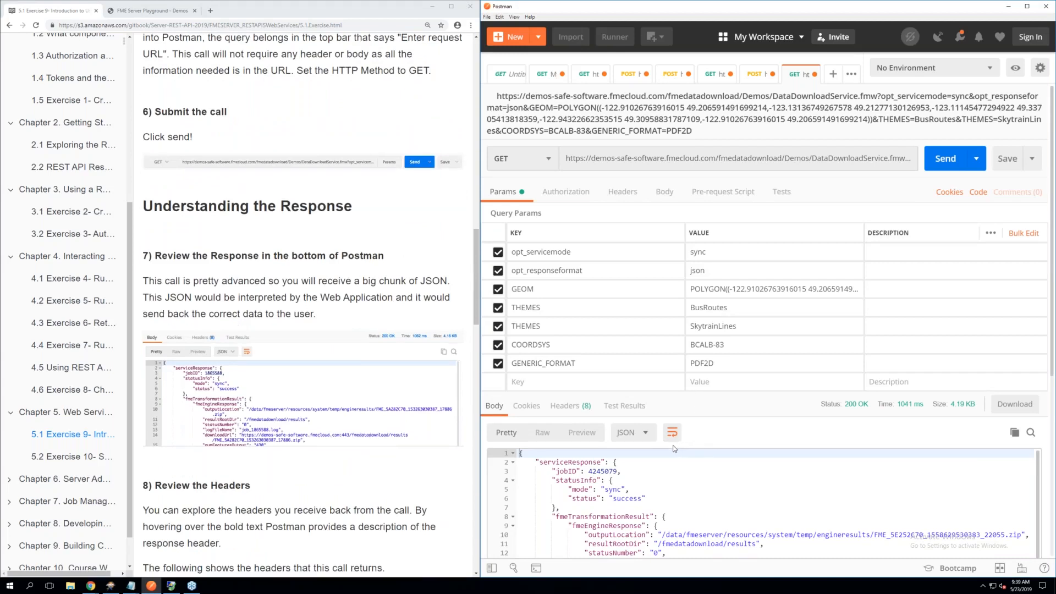
Examine the JSON response body of the data download call, from serviceResponse through the fmeEngineResponse and fmeServerResponse sections
scroll(680, 509, down, 2)
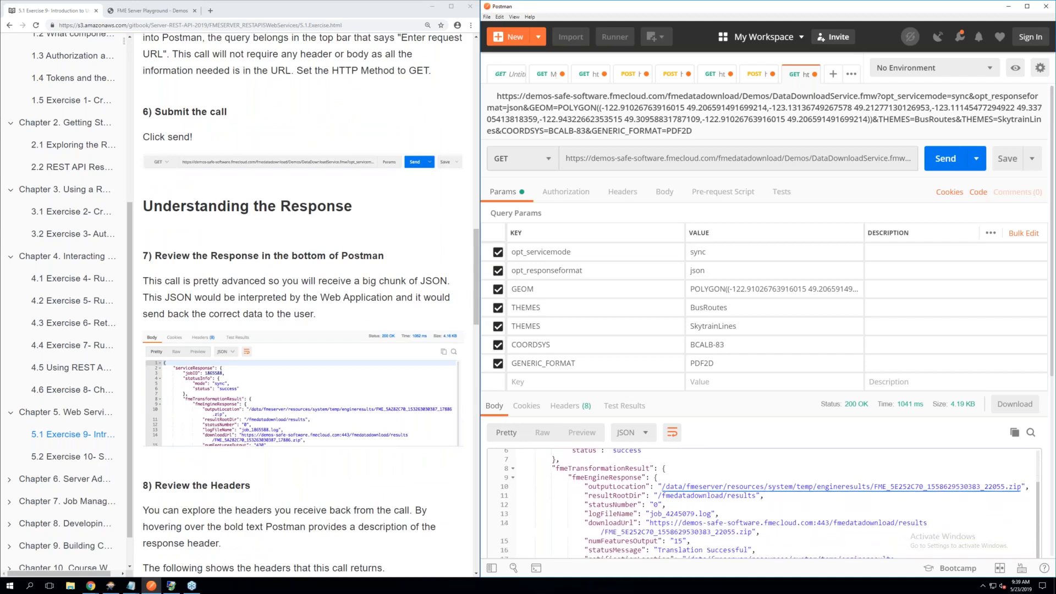
scroll(763, 504, up, 2)
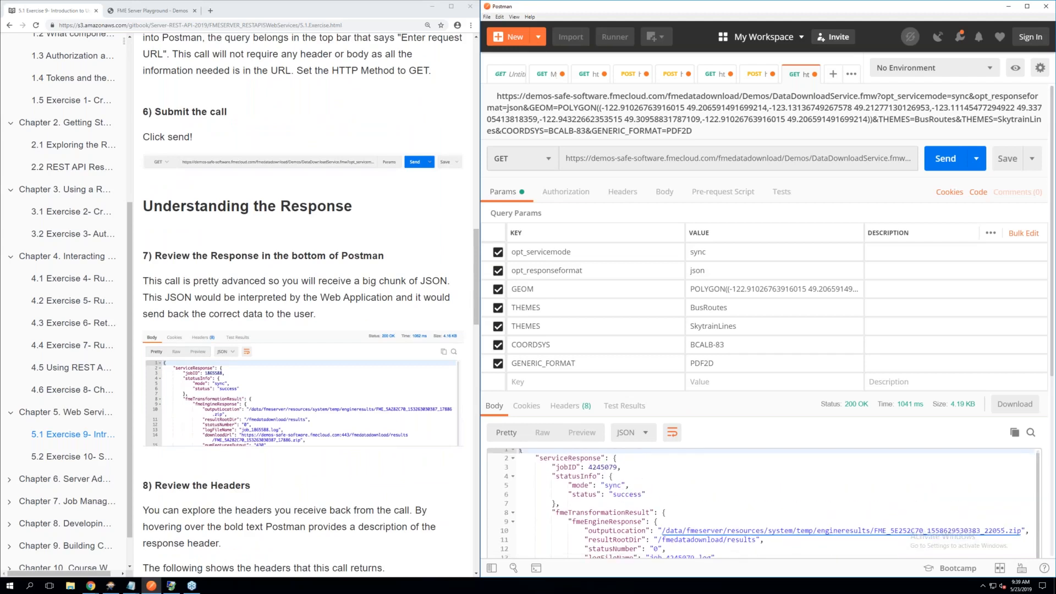
scroll(763, 504, down, 5)
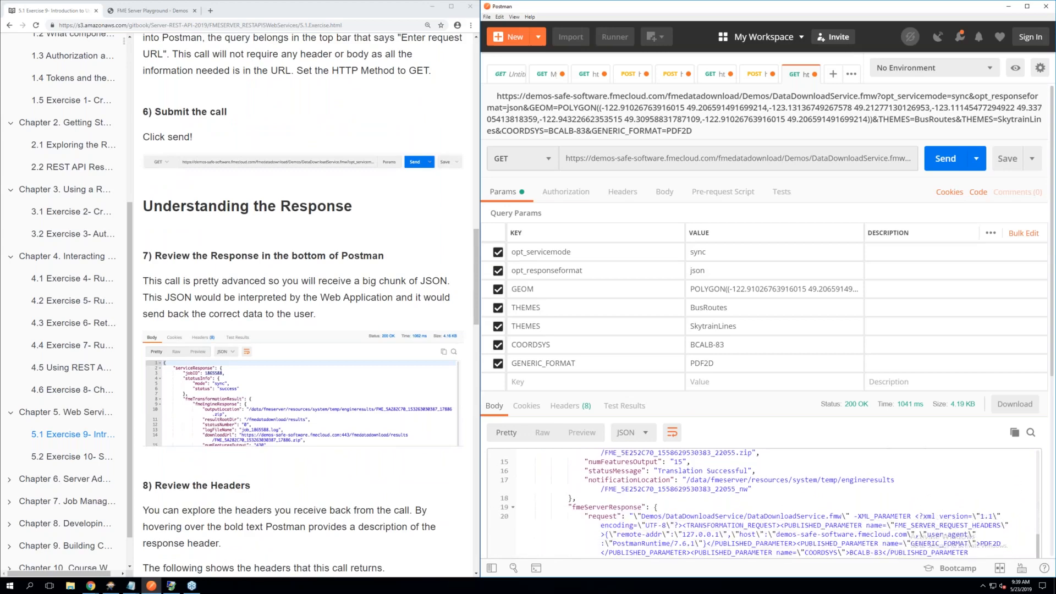
scroll(764, 504, up, 1)
scroll(349, 475, down, 1)
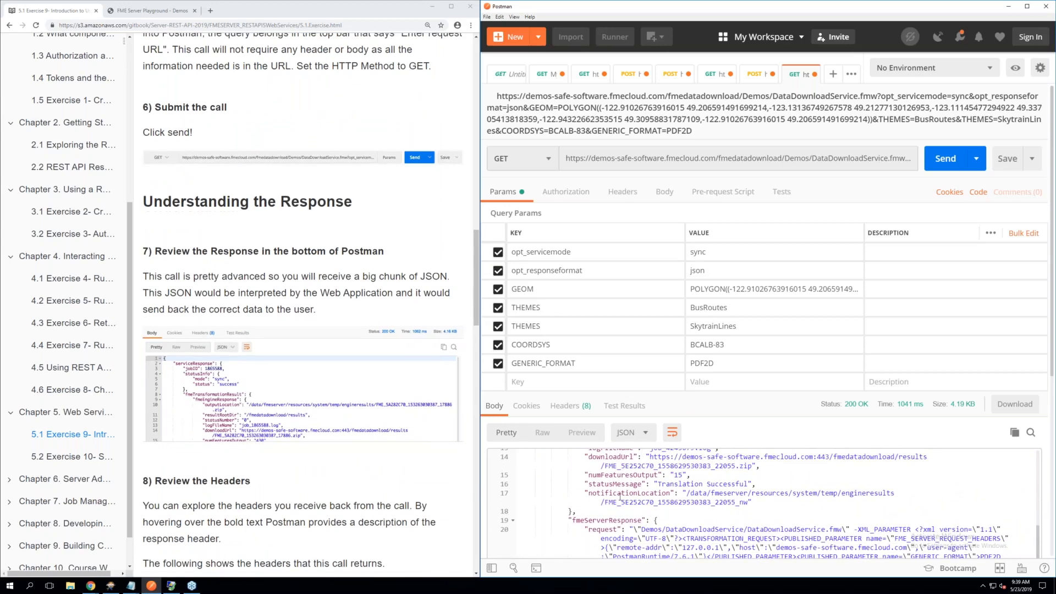
scroll(620, 497, up, 5)
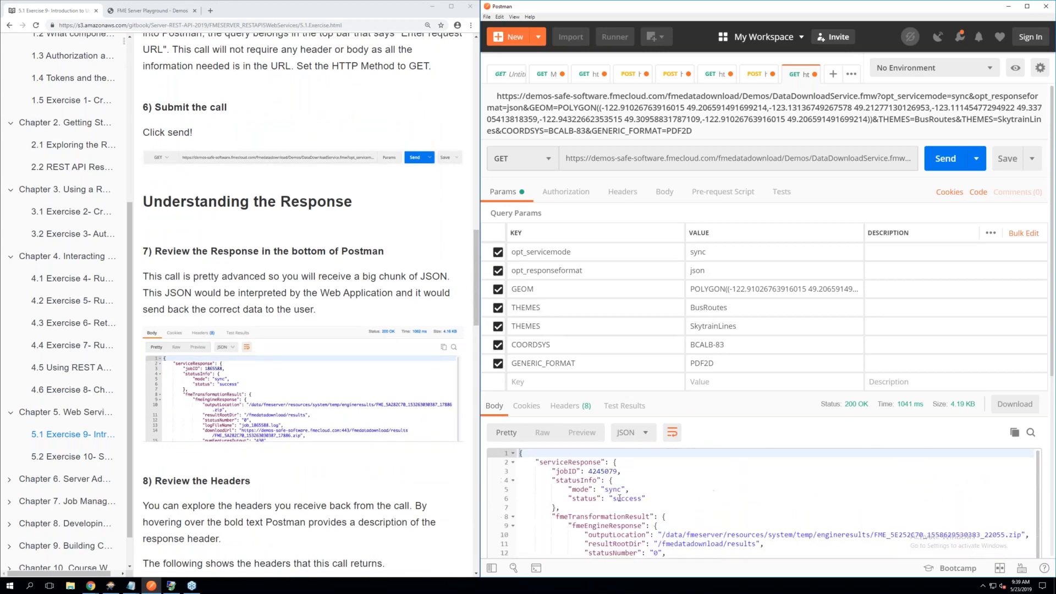
scroll(620, 498, down, 1)
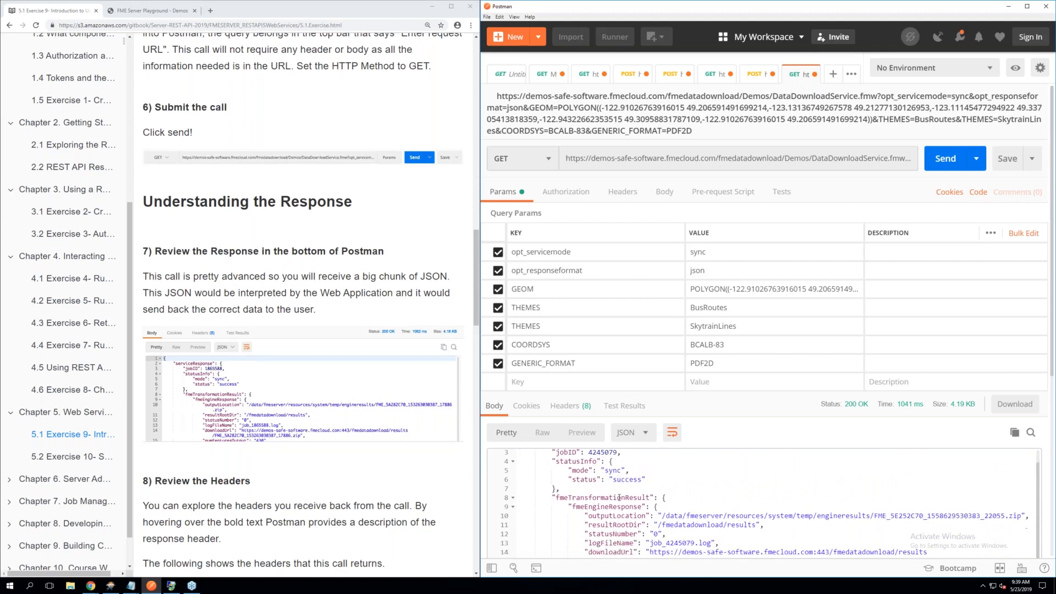
scroll(620, 498, up, 1)
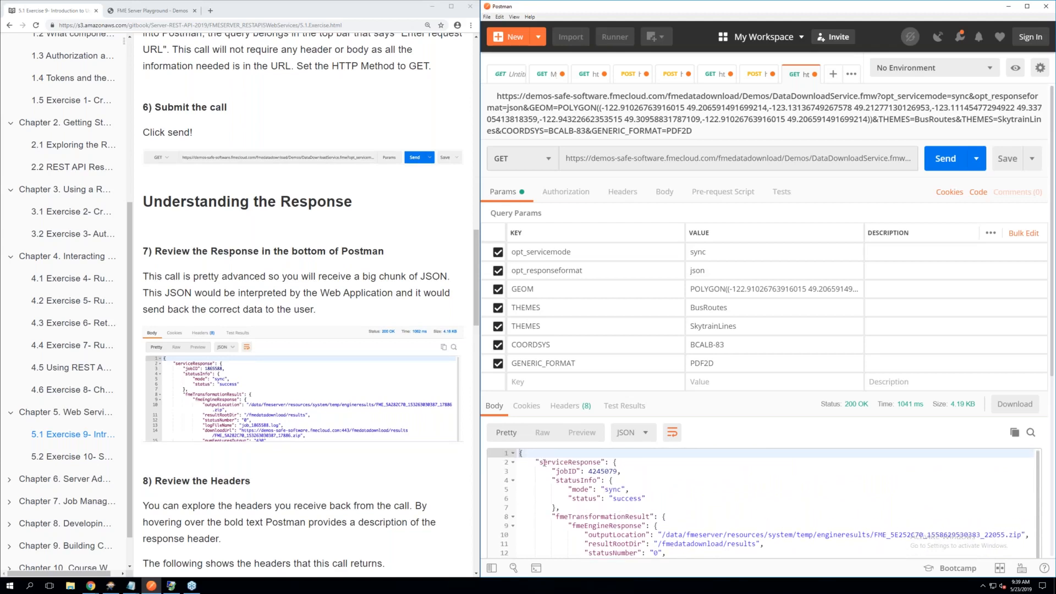
drag(540, 463, 586, 464)
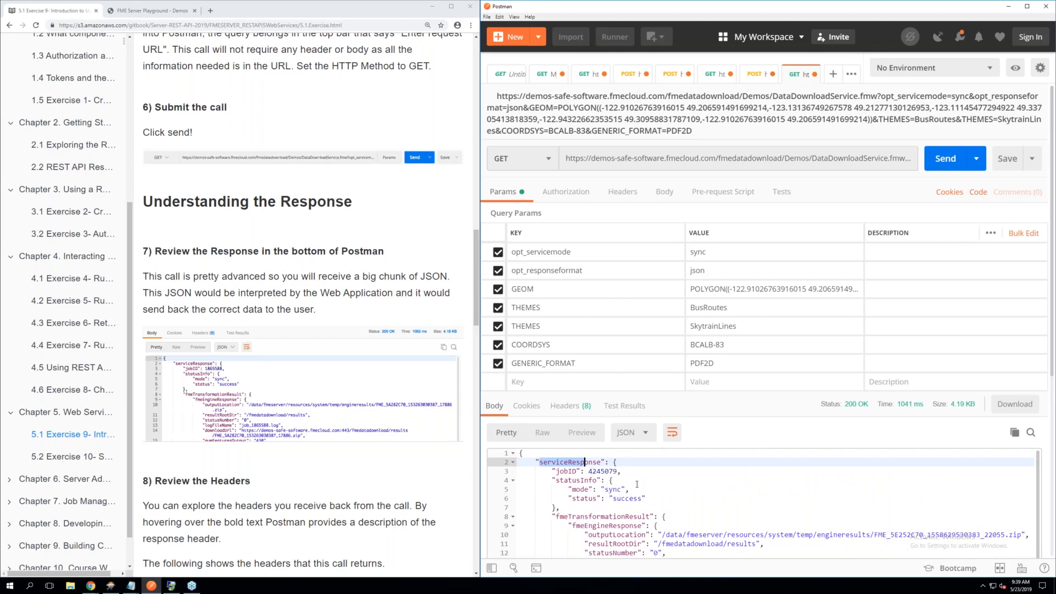
scroll(637, 485, down, 3)
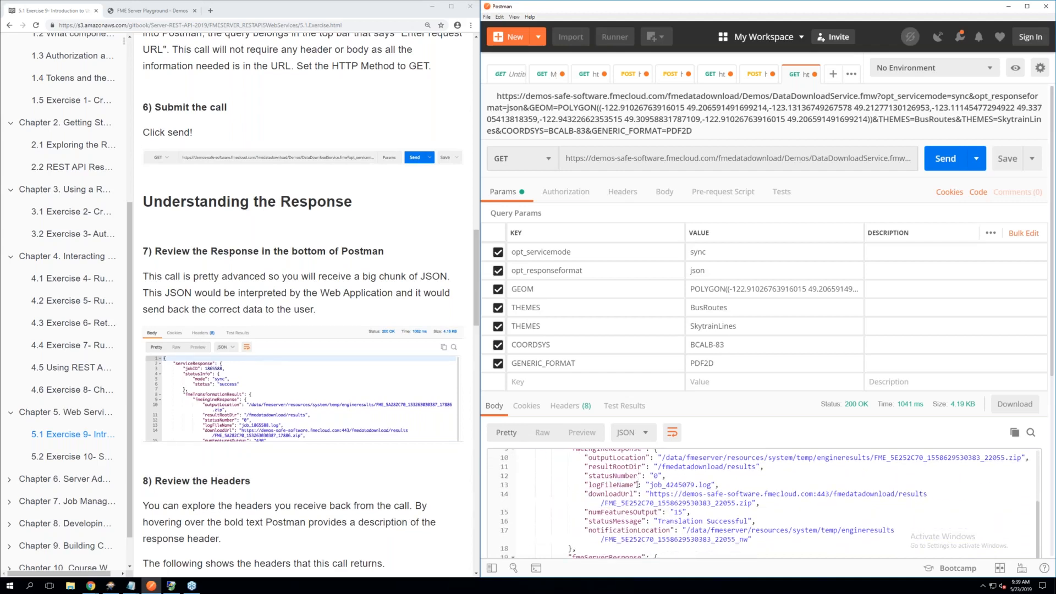
scroll(638, 485, down, 3)
scroll(643, 483, up, 2)
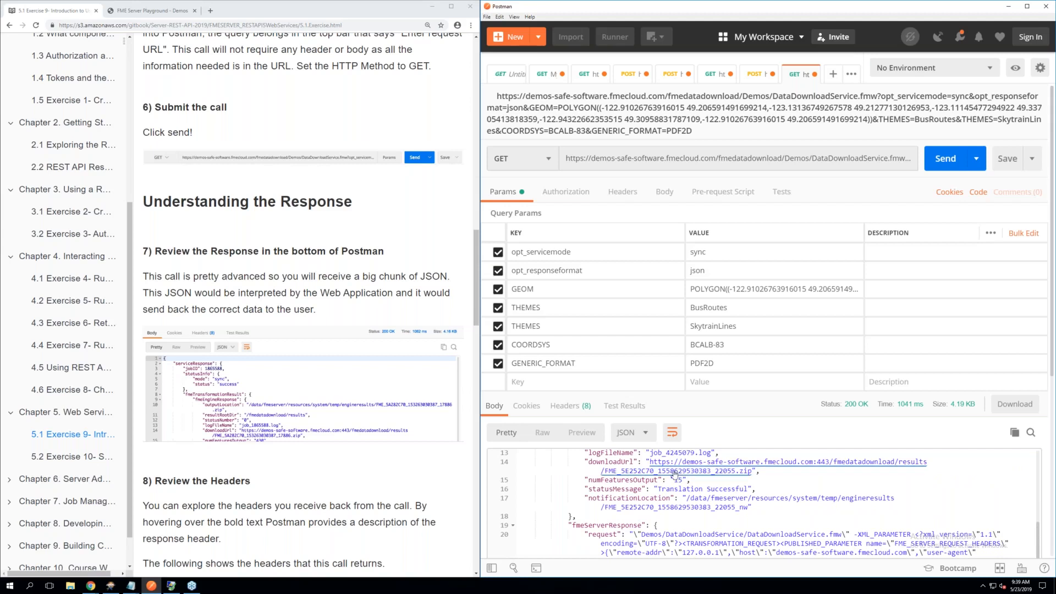
Read the manual's Review the Headers section and view the response headers returned by the GET call
scroll(366, 483, down, 1)
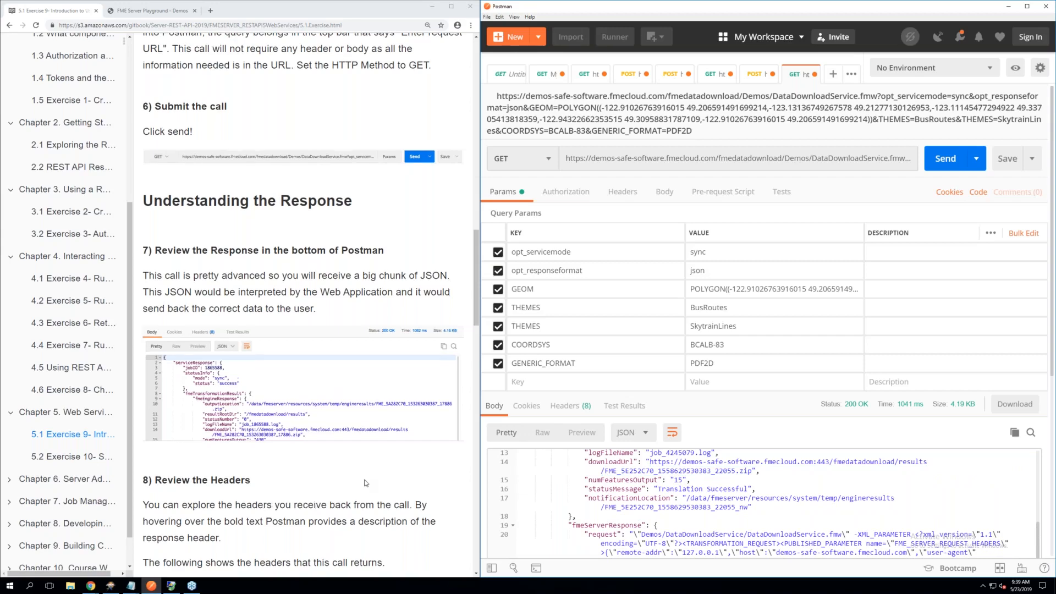
scroll(366, 483, down, 3)
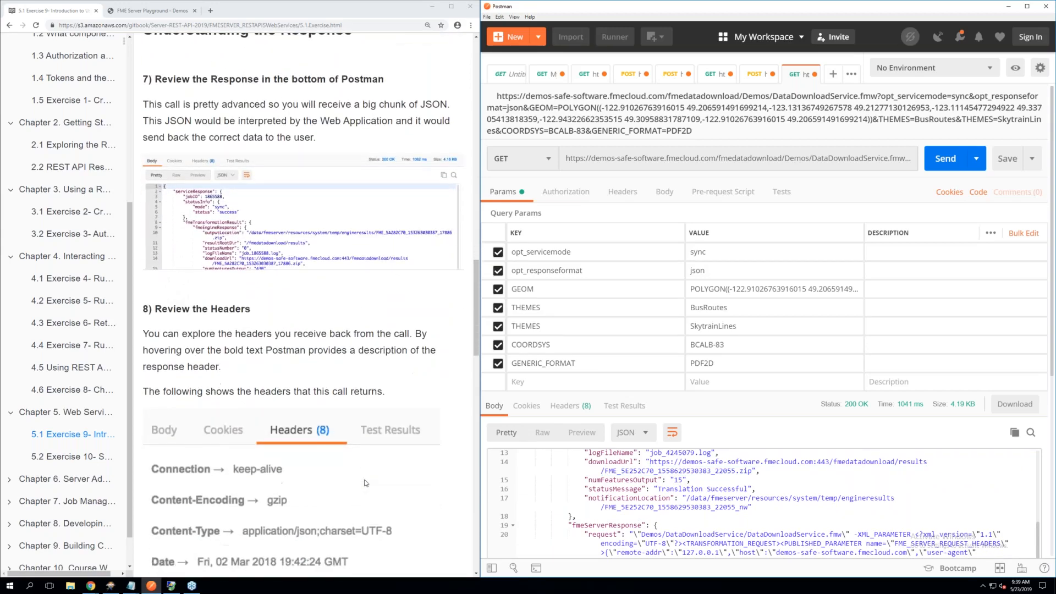
scroll(366, 483, down, 2)
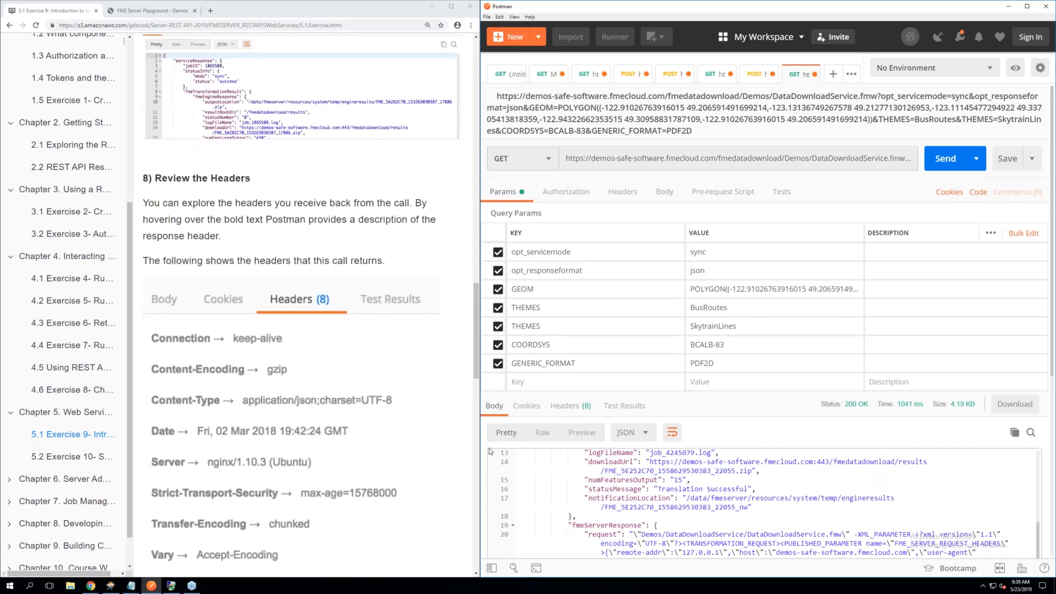
click(574, 411)
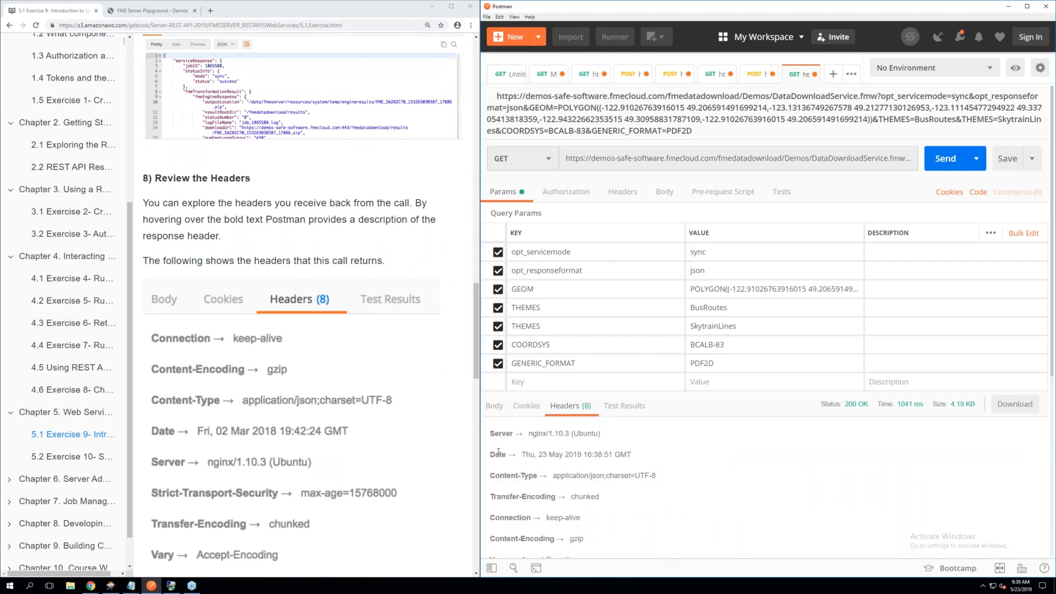
mouse_move(499, 457)
scroll(345, 440, down, 3)
scroll(345, 440, down, 3)
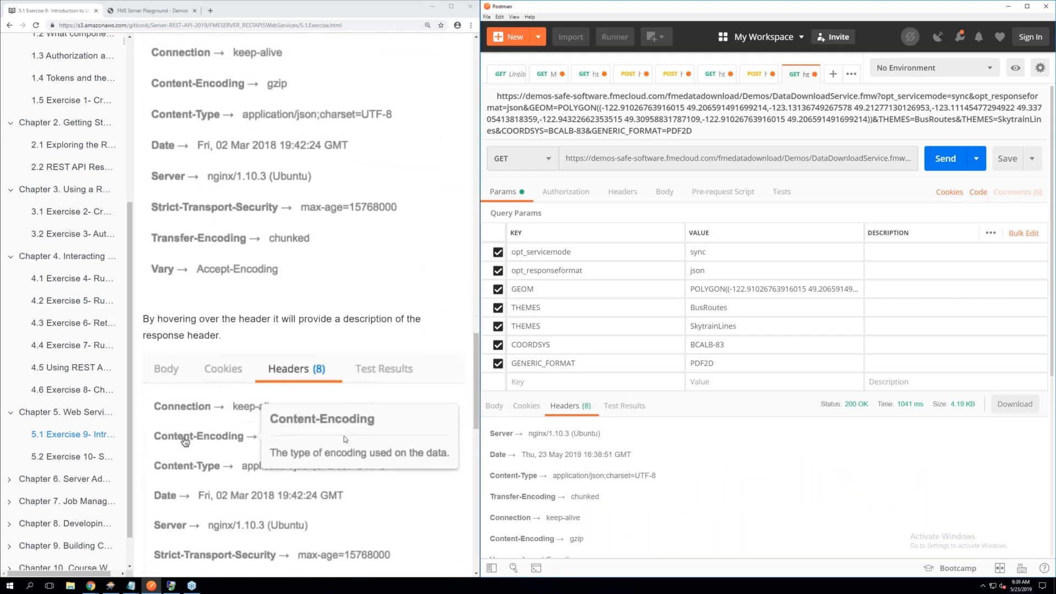
scroll(344, 438, down, 3)
scroll(345, 438, down, 3)
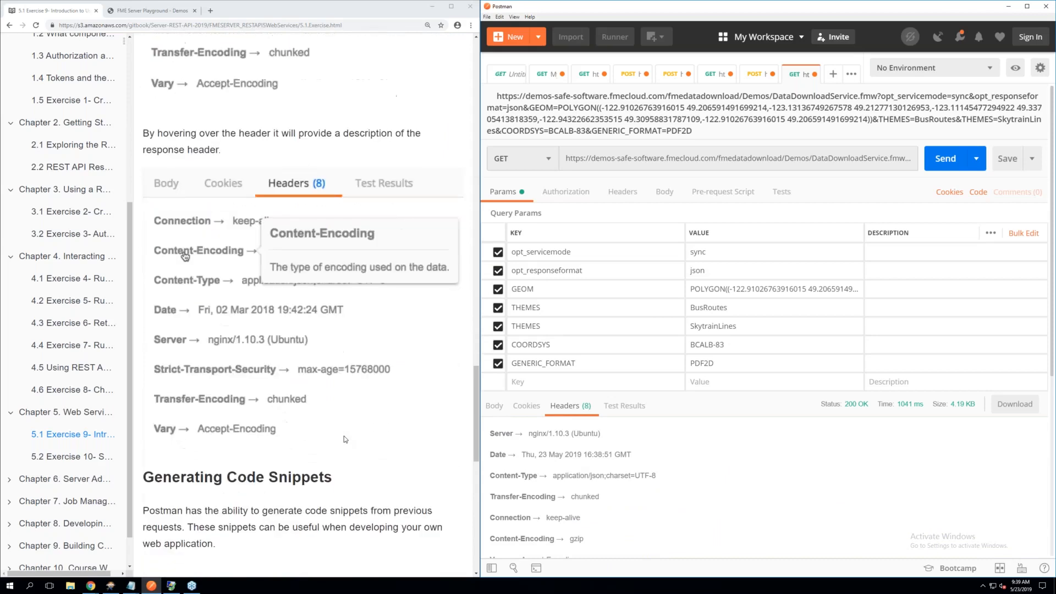
Follow the manual's Generate Code Snippets section and open the code snippet generator for the GET request
scroll(345, 435, down, 2)
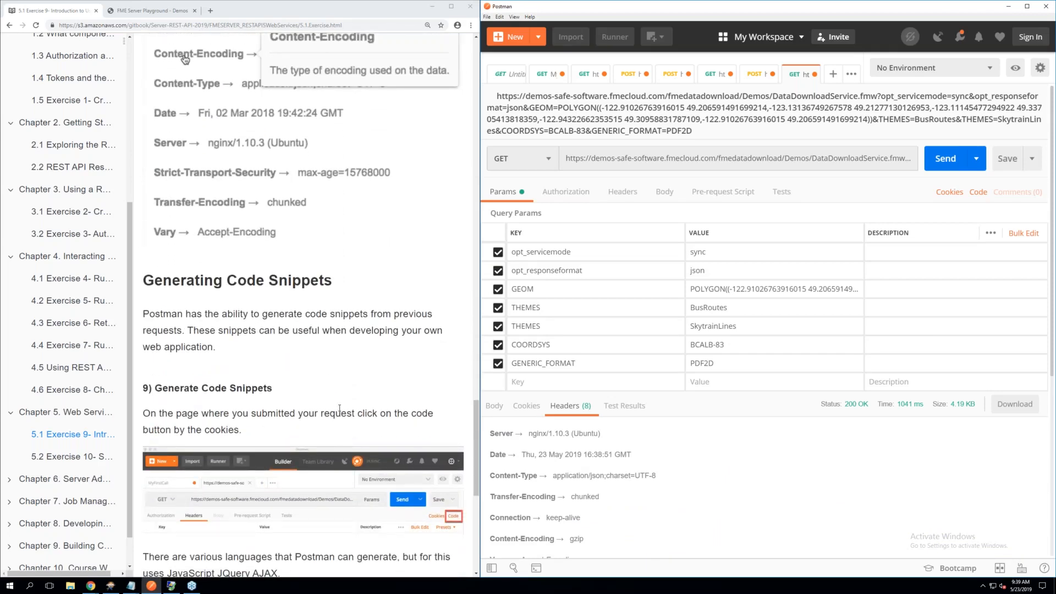
scroll(340, 409, down, 3)
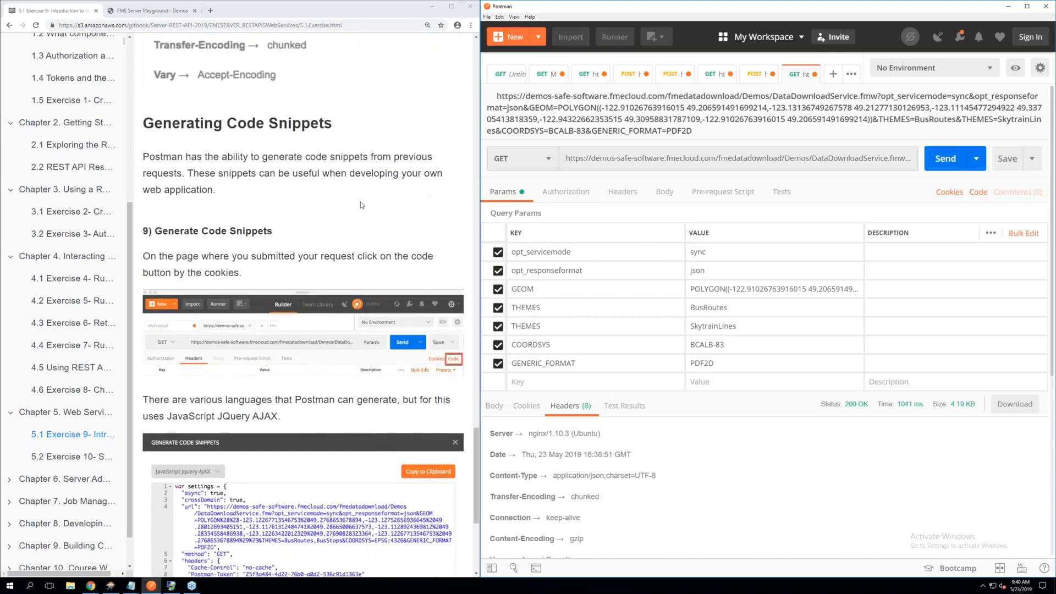
click(974, 195)
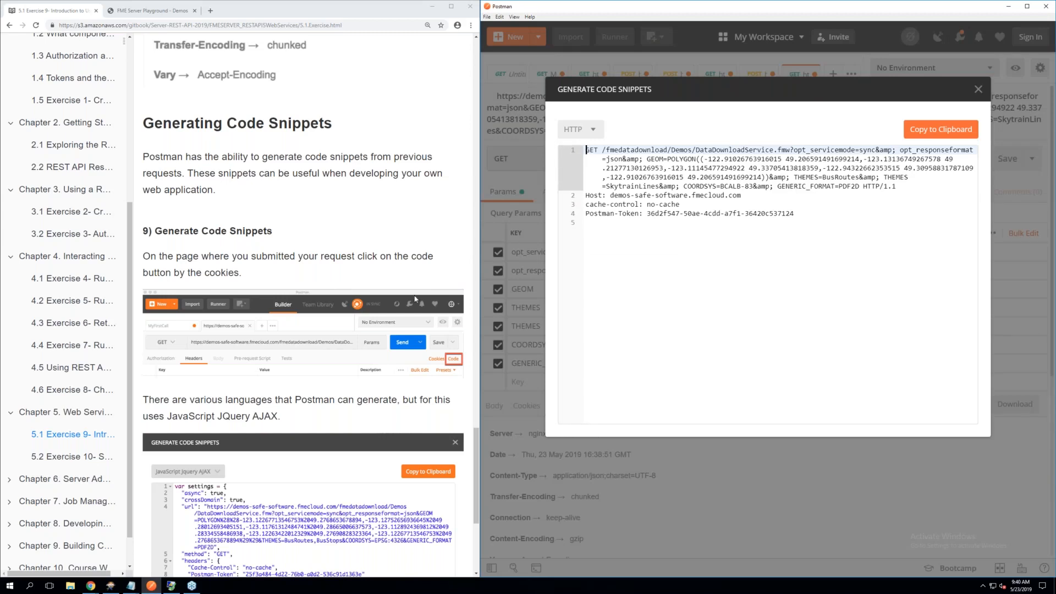
scroll(338, 296, down, 3)
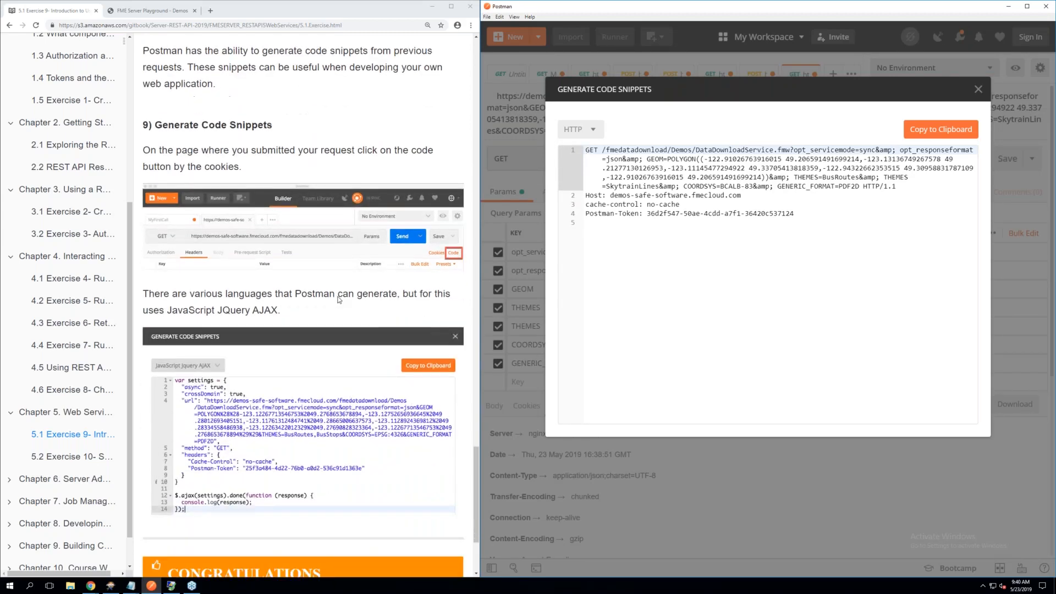
scroll(338, 300, down, 1)
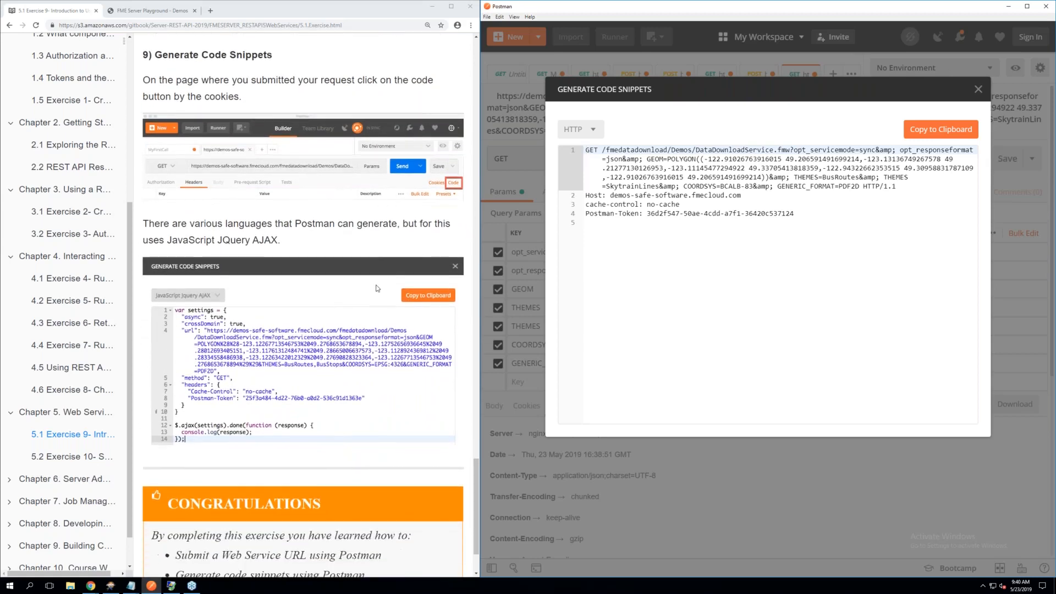
Generate the request's snippet in JavaScript Jquery AJAX, compare it with the manual's example, and close the snippet window
click(582, 132)
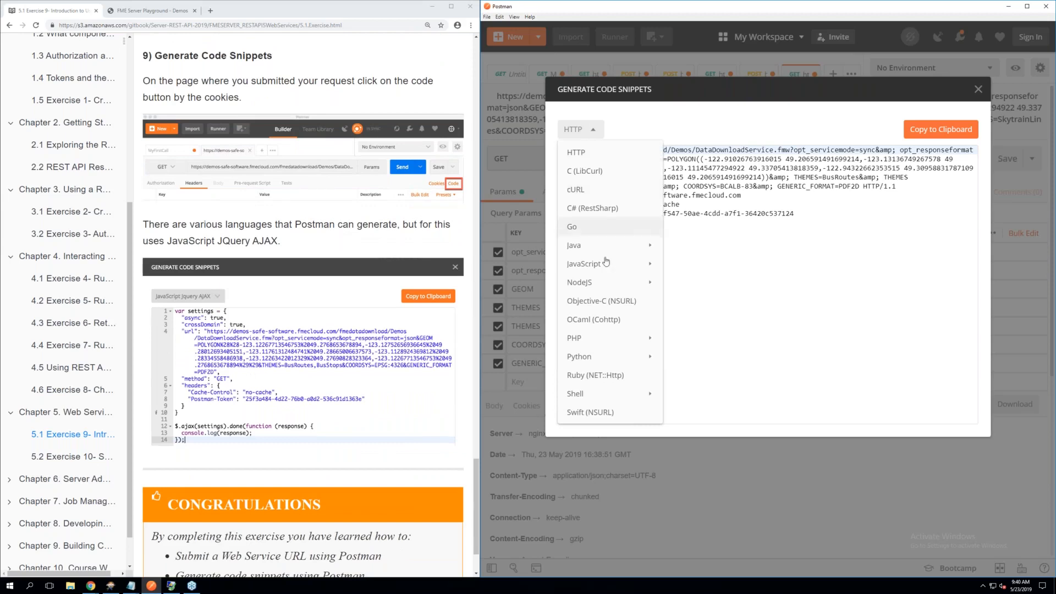
mouse_move(607, 264)
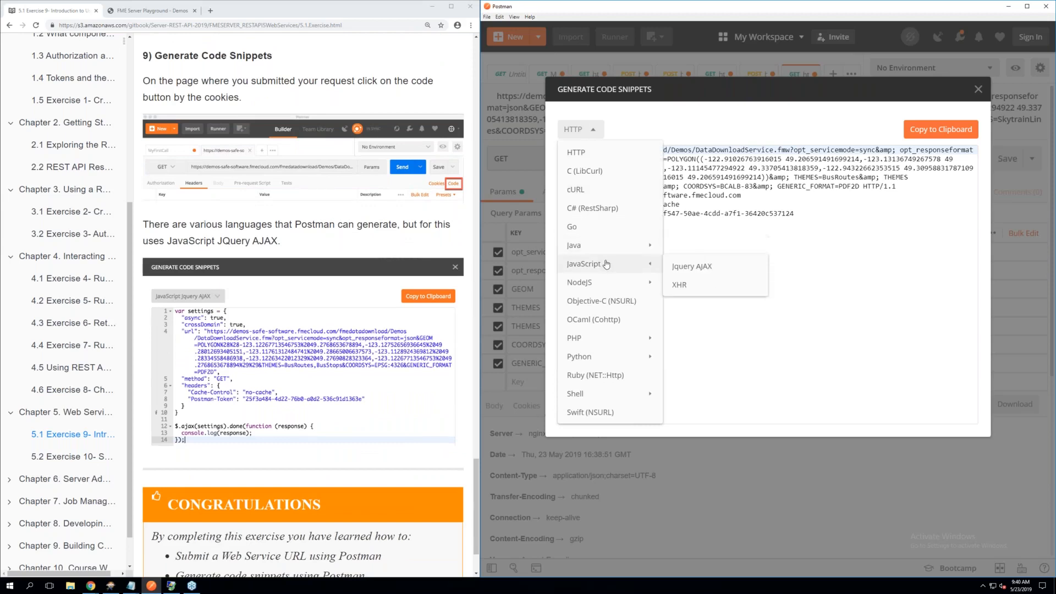
click(675, 268)
click(797, 280)
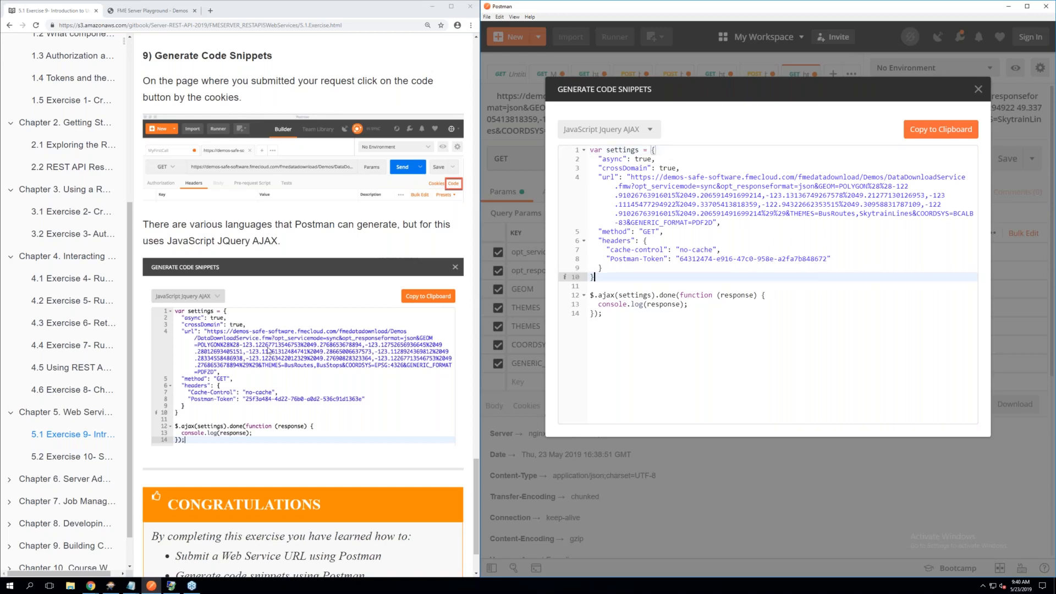
scroll(268, 349, down, 2)
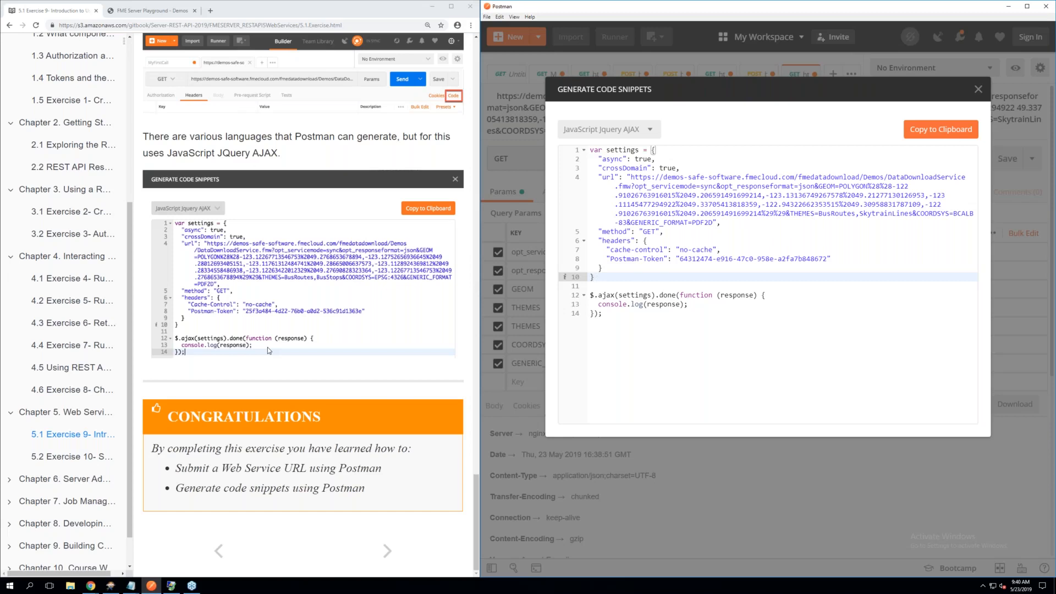
click(979, 90)
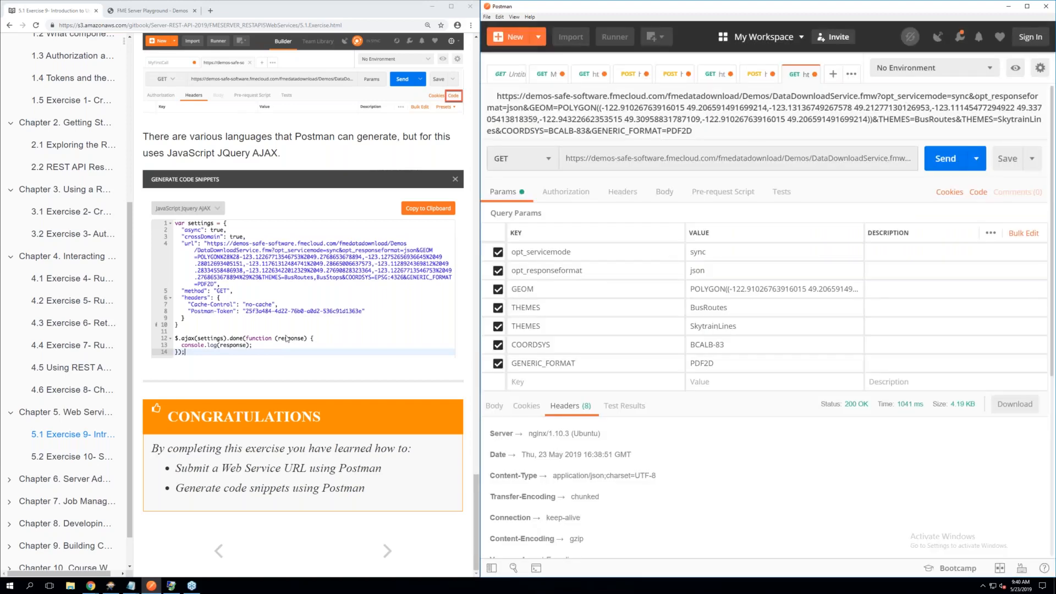
Open Exercise 10 in the manual and read its introduction and the steps on Run Workspace and the Earthquakes Extrusion workspace
click(72, 461)
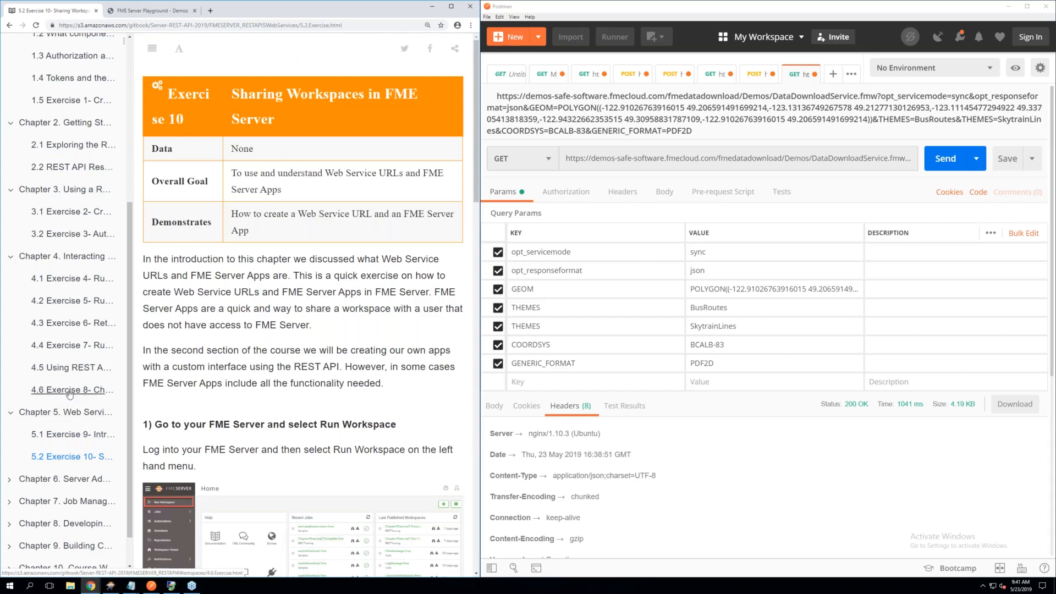
scroll(302, 305, down, 2)
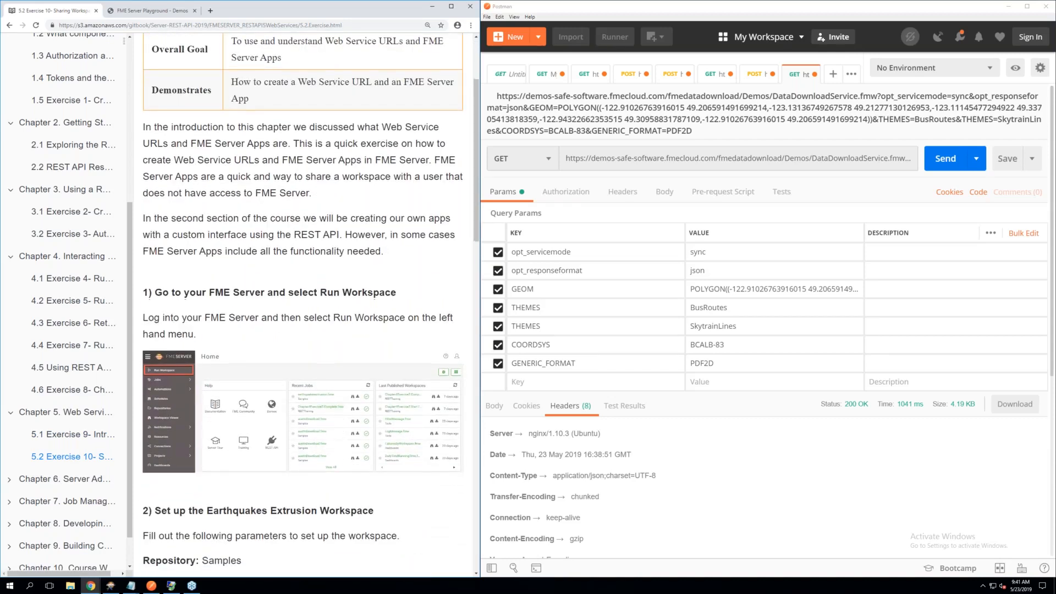
scroll(303, 306, down, 2)
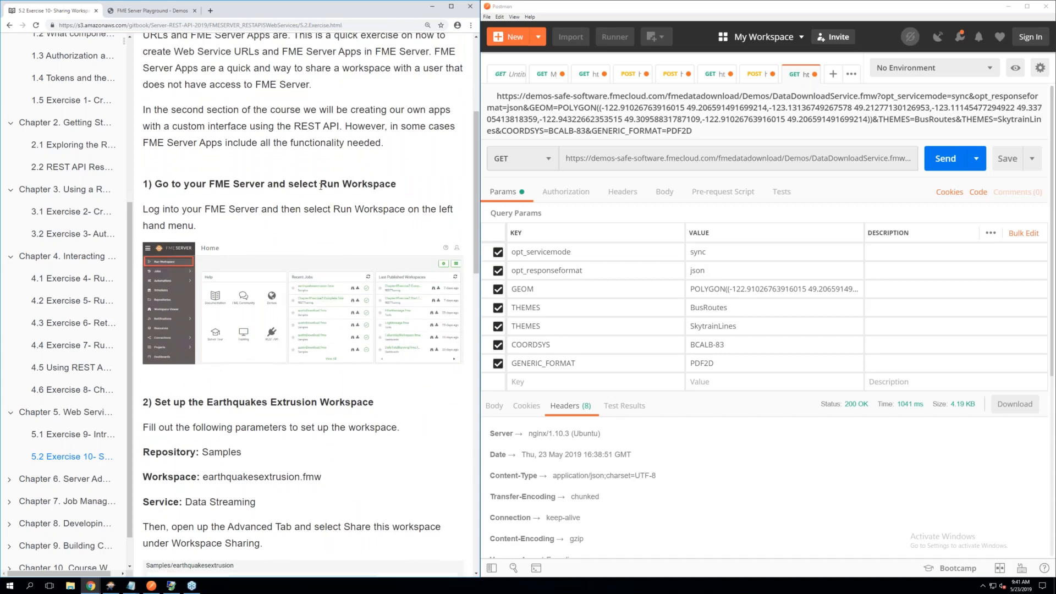
scroll(329, 209, down, 1)
scroll(329, 209, up, 3)
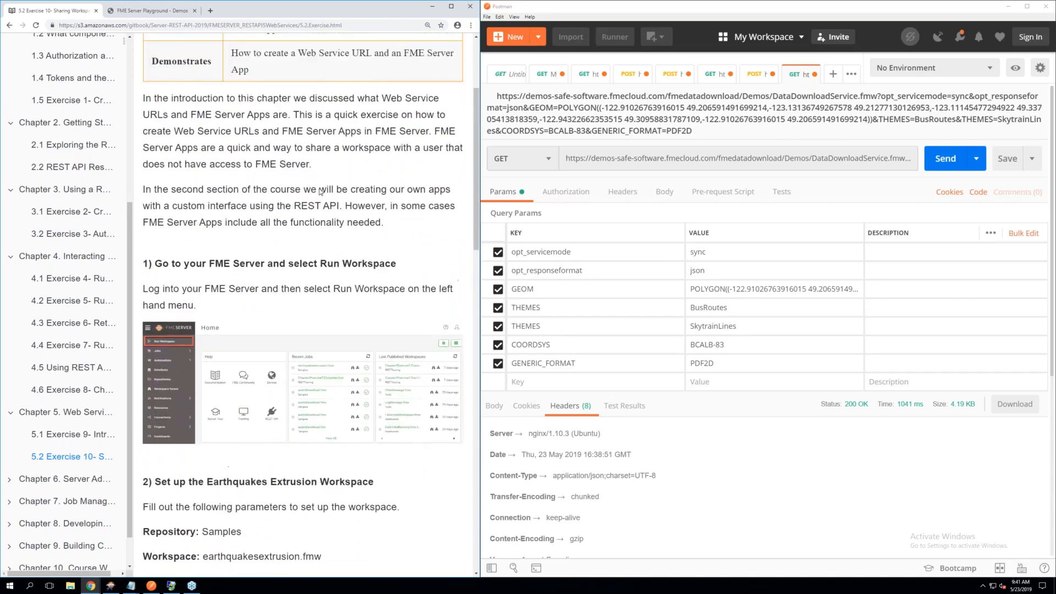
scroll(317, 197, up, 1)
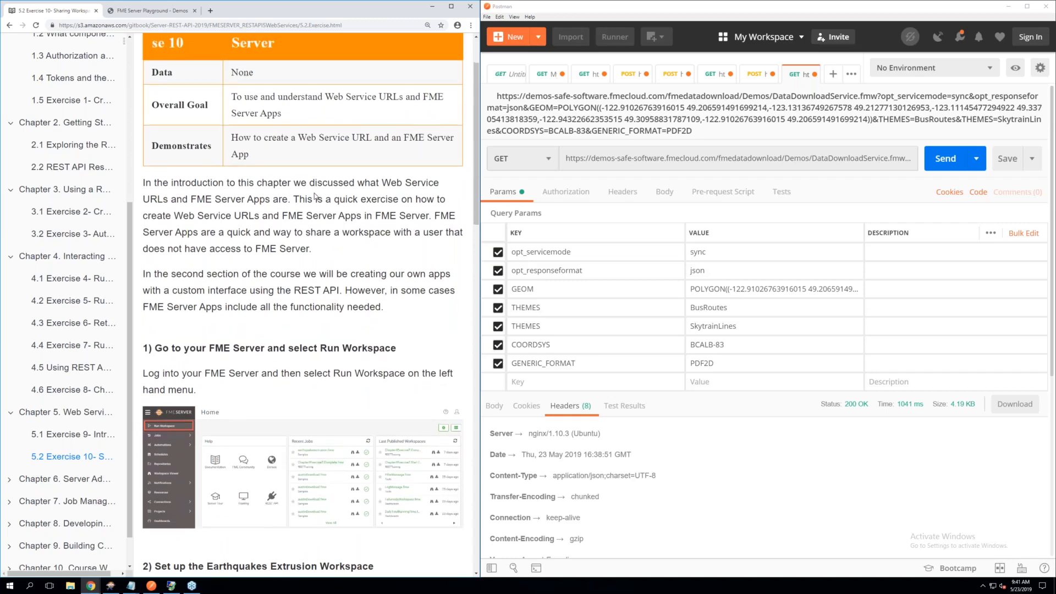
scroll(316, 197, up, 1)
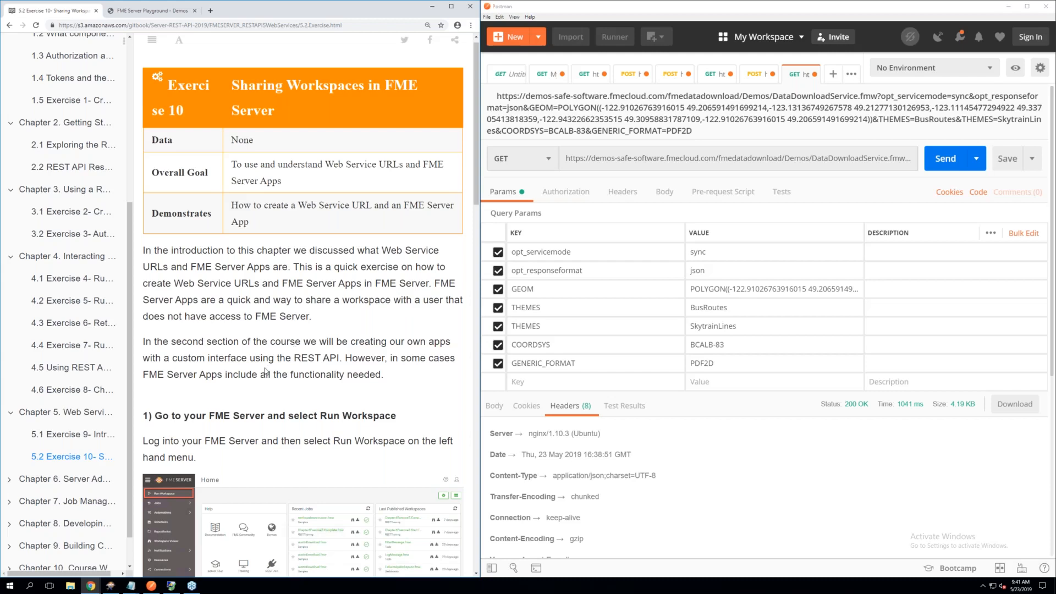
scroll(266, 372, down, 2)
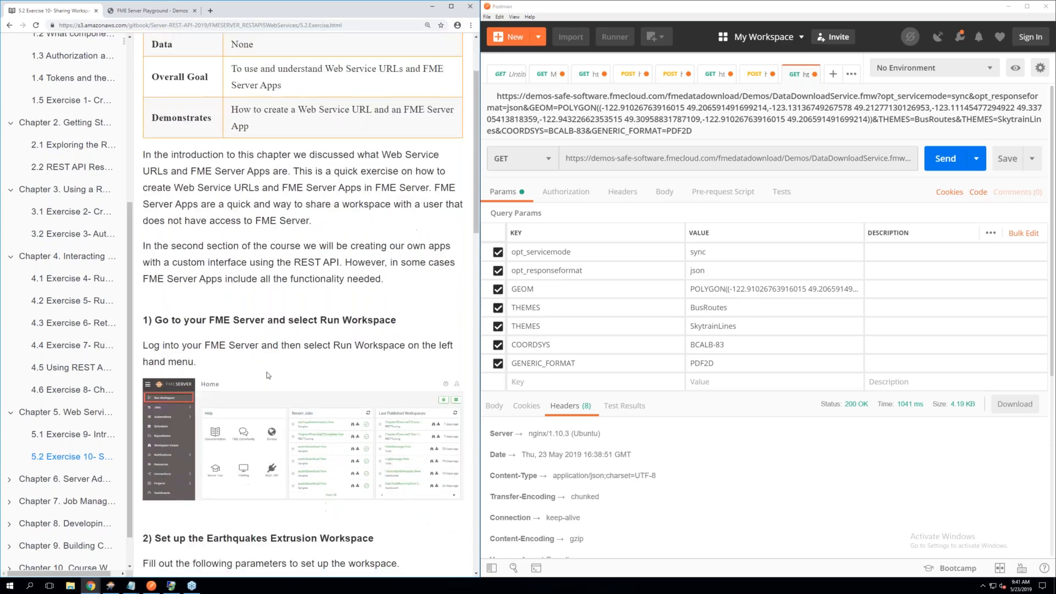
scroll(268, 374, down, 2)
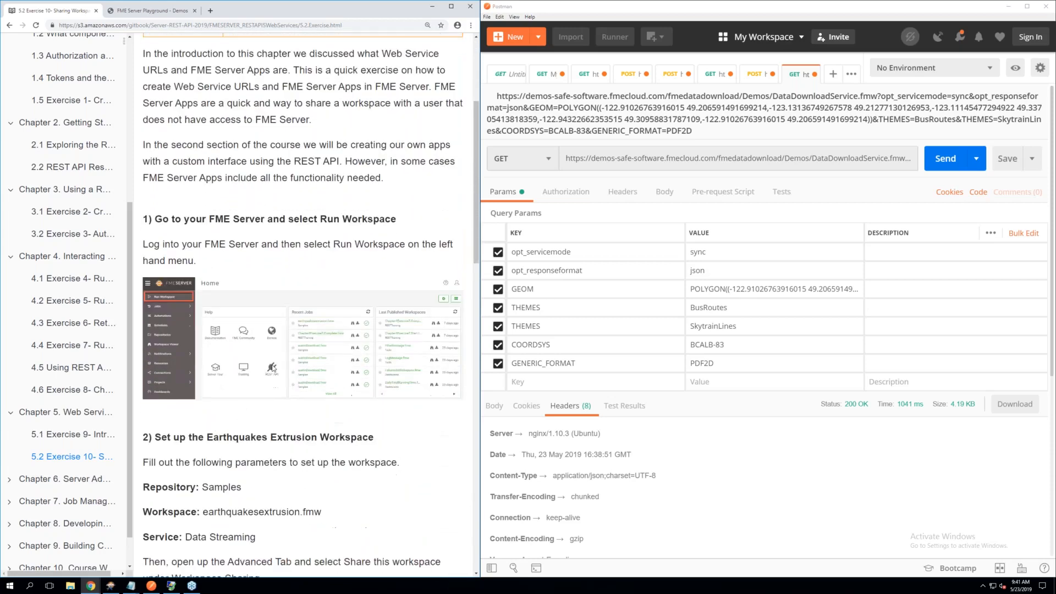
scroll(262, 239, down, 1)
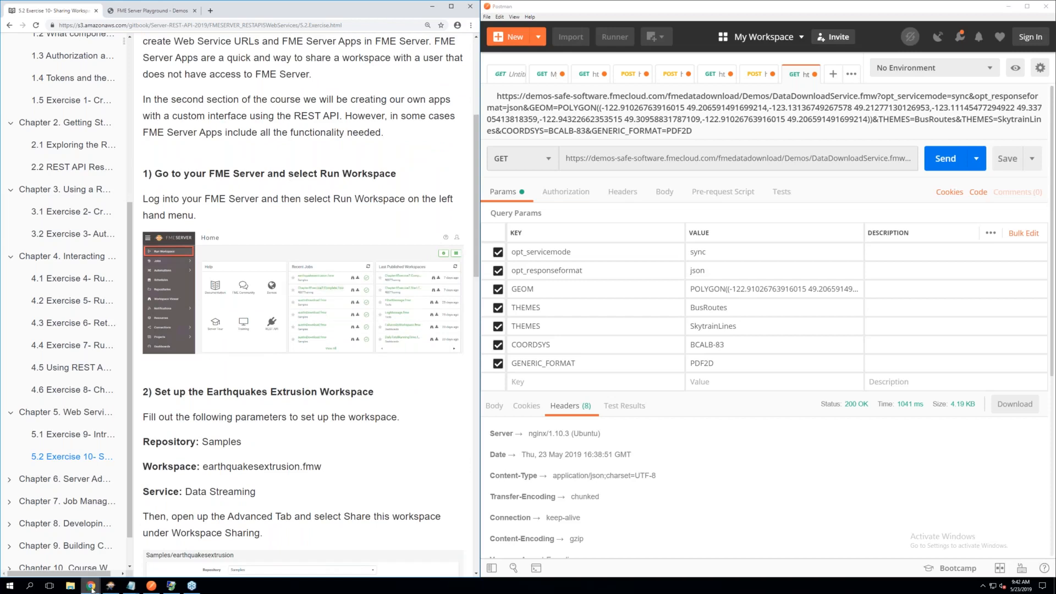
Switch to the FME Server web interface in the browser and log out of the current session
mouse_move(91, 587)
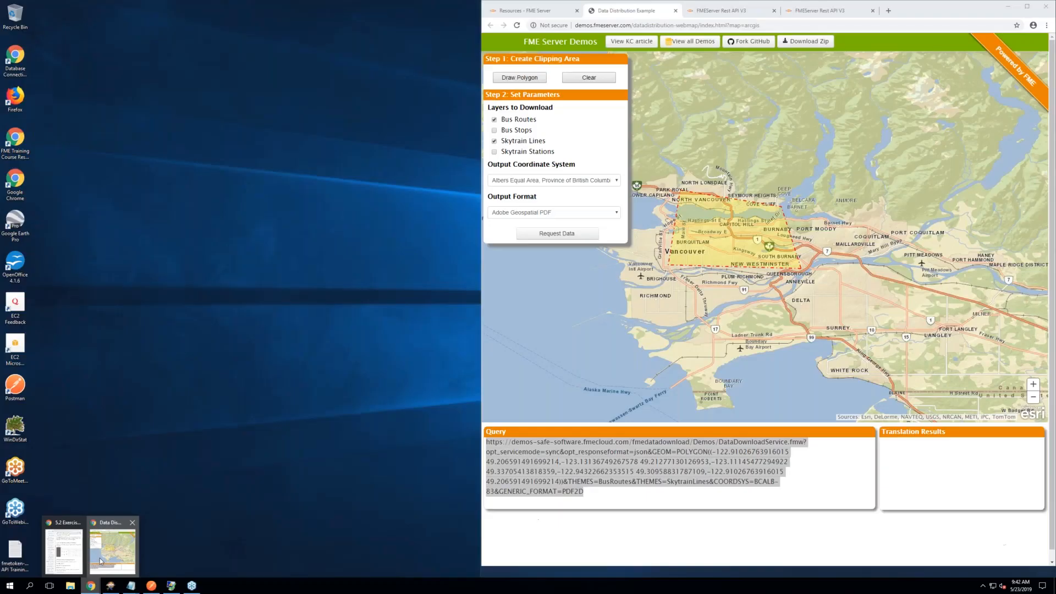
click(101, 561)
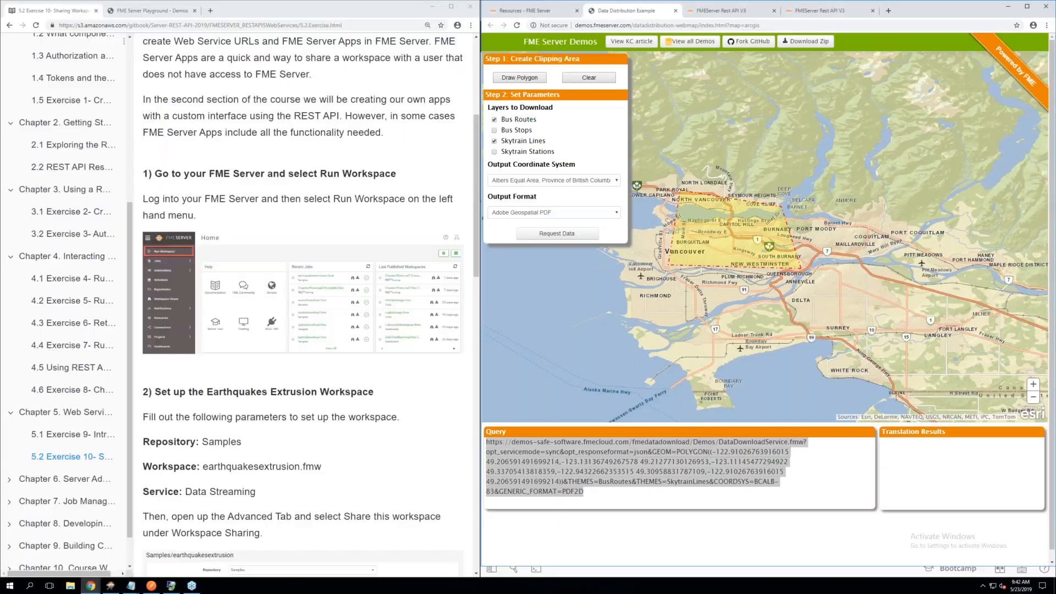
click(538, 12)
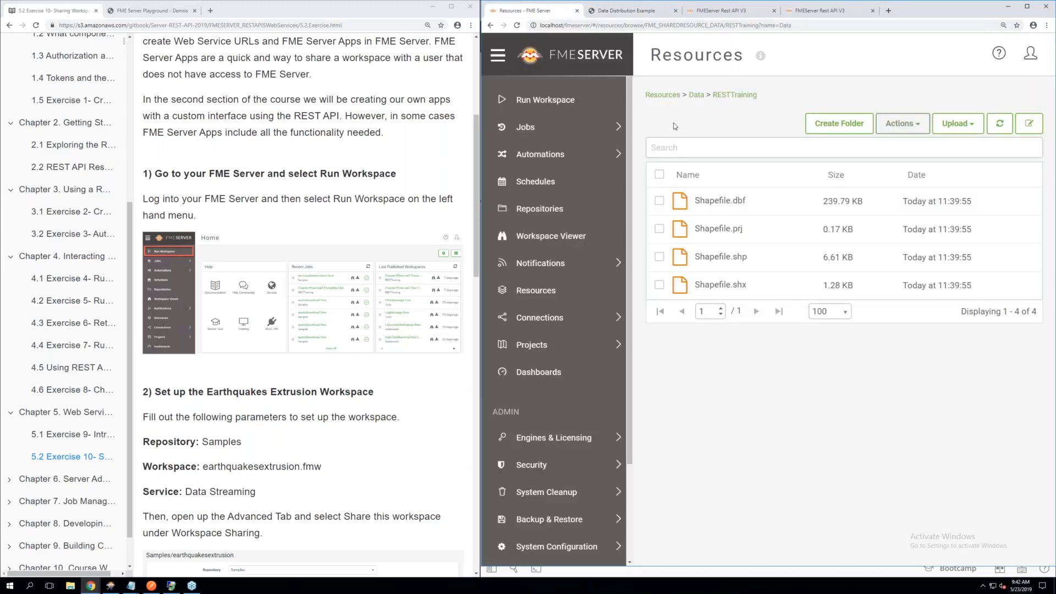
click(1030, 54)
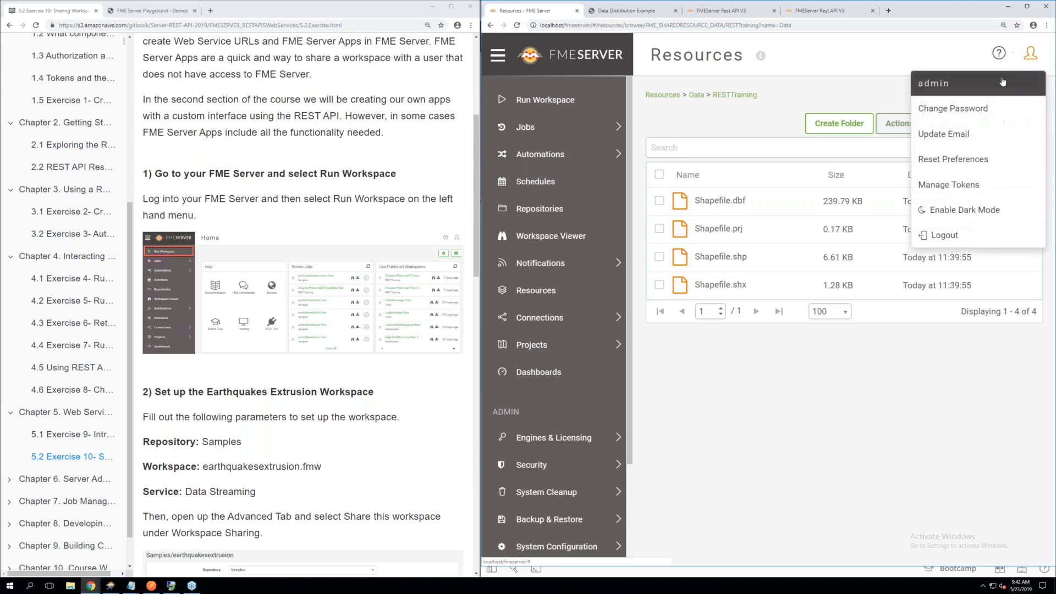
click(945, 235)
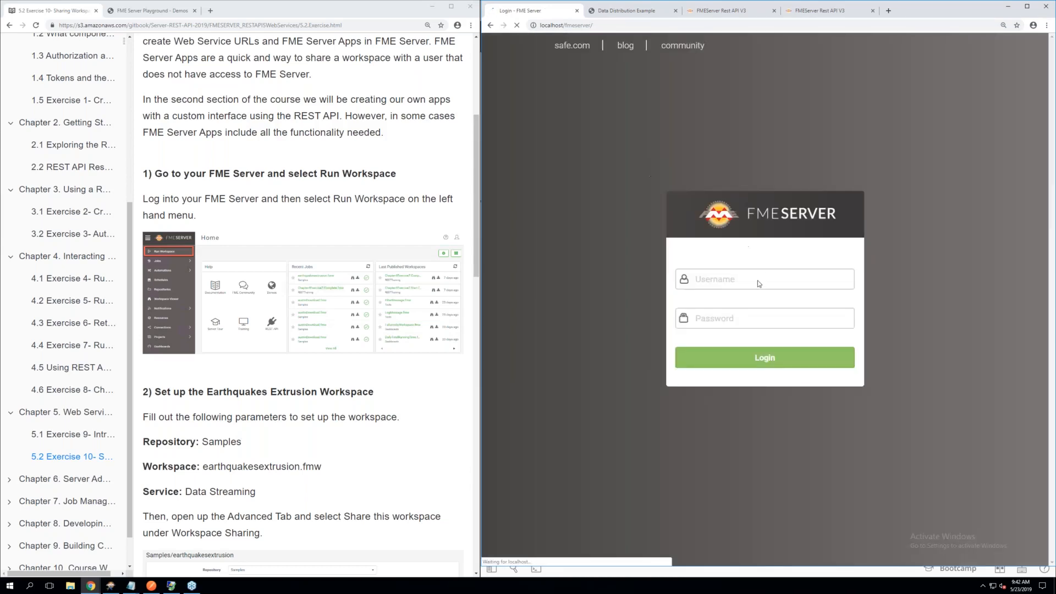
Log back in to FME Server with the administrator username and the account password
click(714, 282)
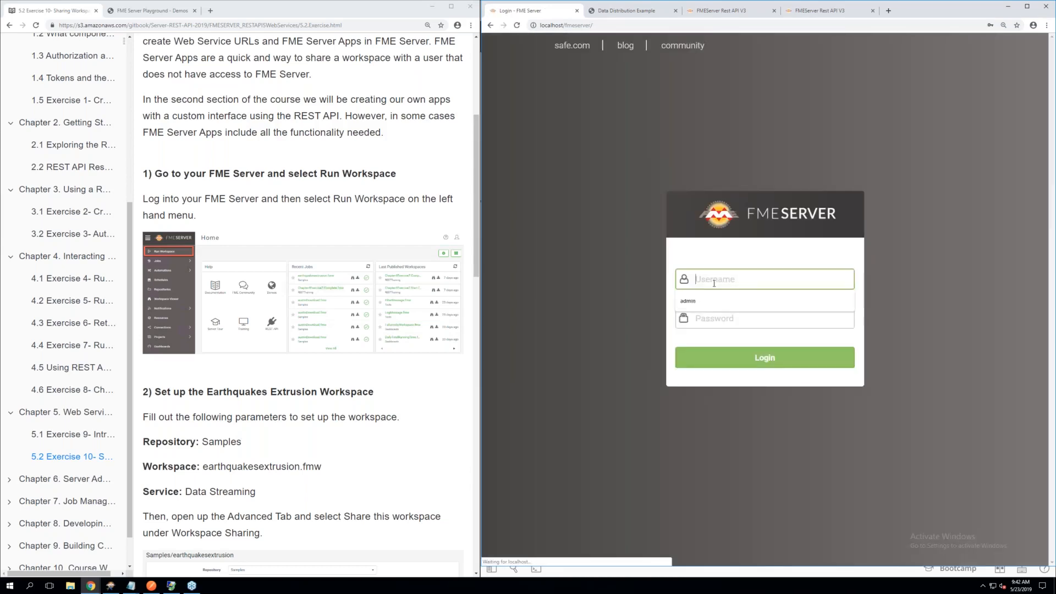
key(Down)
key(Return)
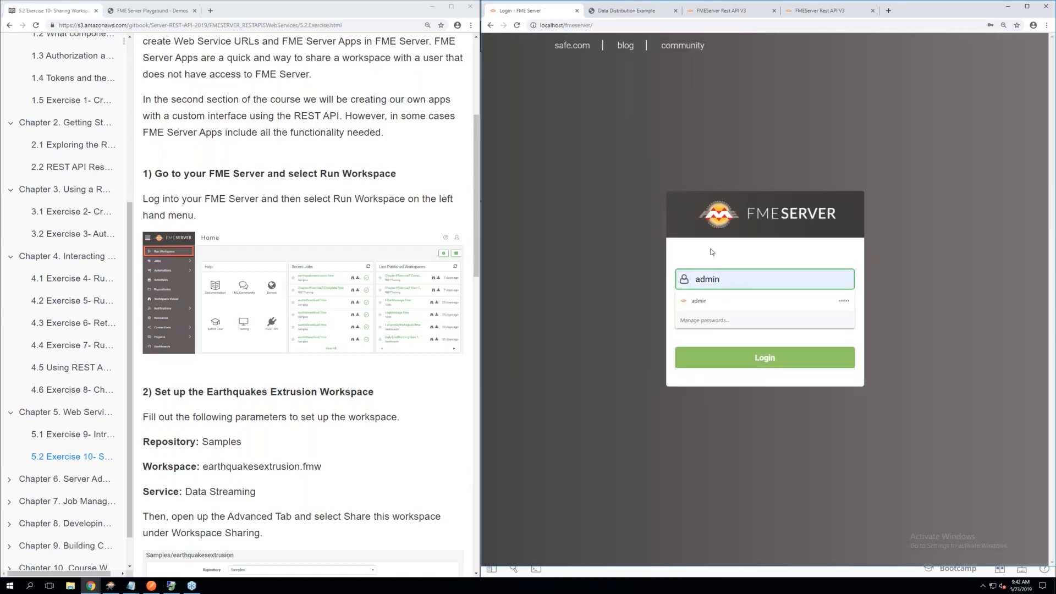
click(718, 317)
key(BackSpace)
key(BackSpace)
key(BackSpace)
key(BackSpace)
key(BackSpace)
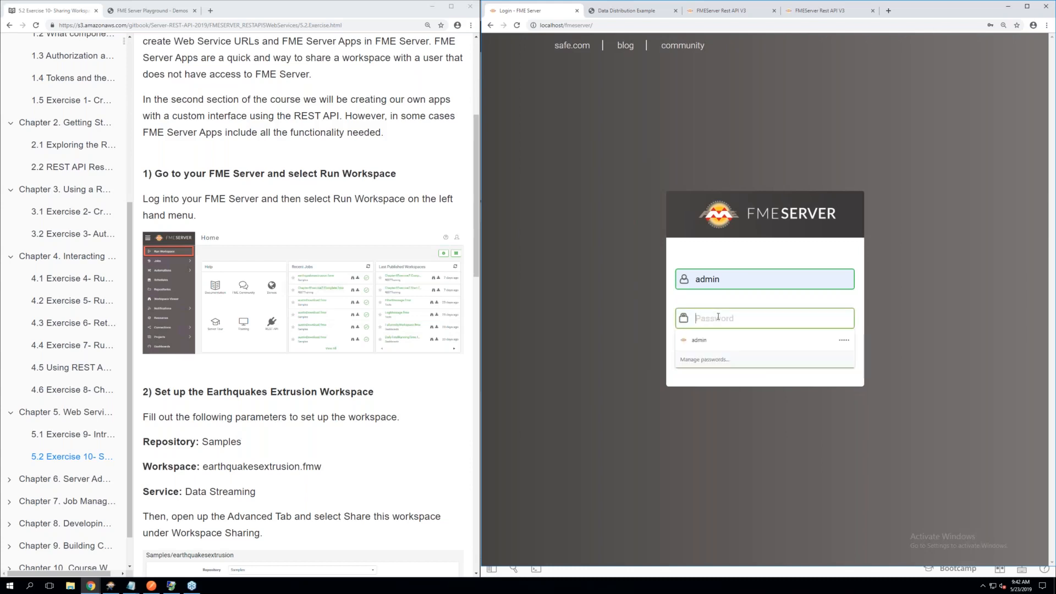
text(admin)
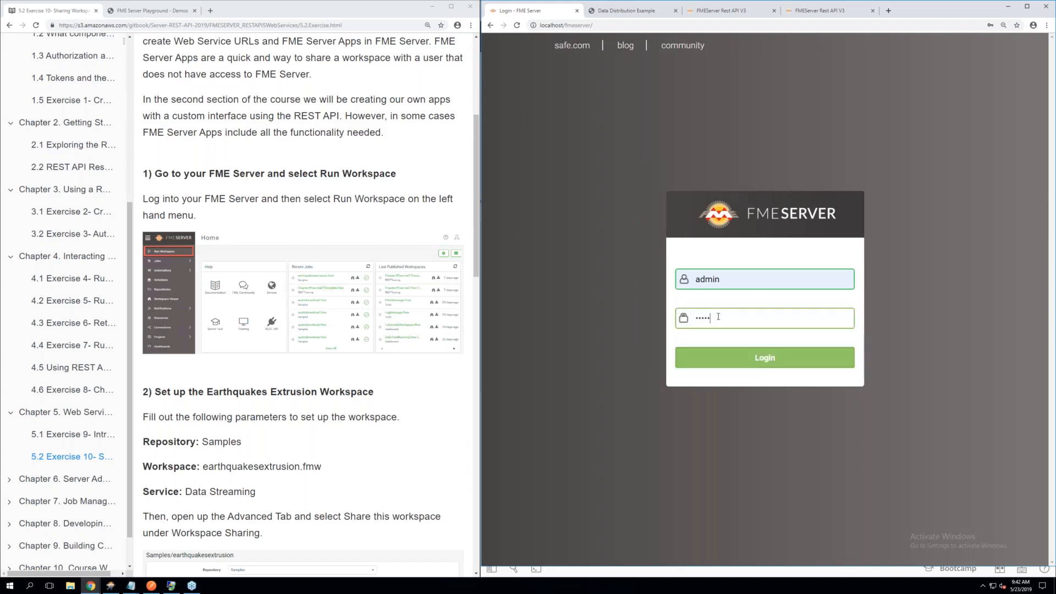
click(709, 359)
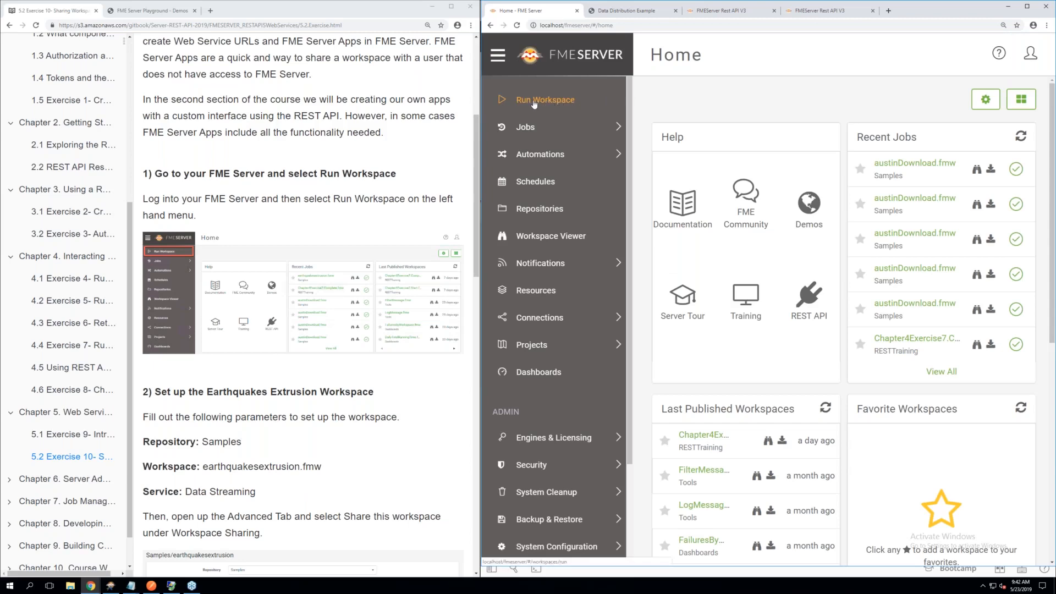
Set up Run Workspace with the Samples repository, the earthquakesextrusion.fmw workspace and the Data Streaming service
click(533, 103)
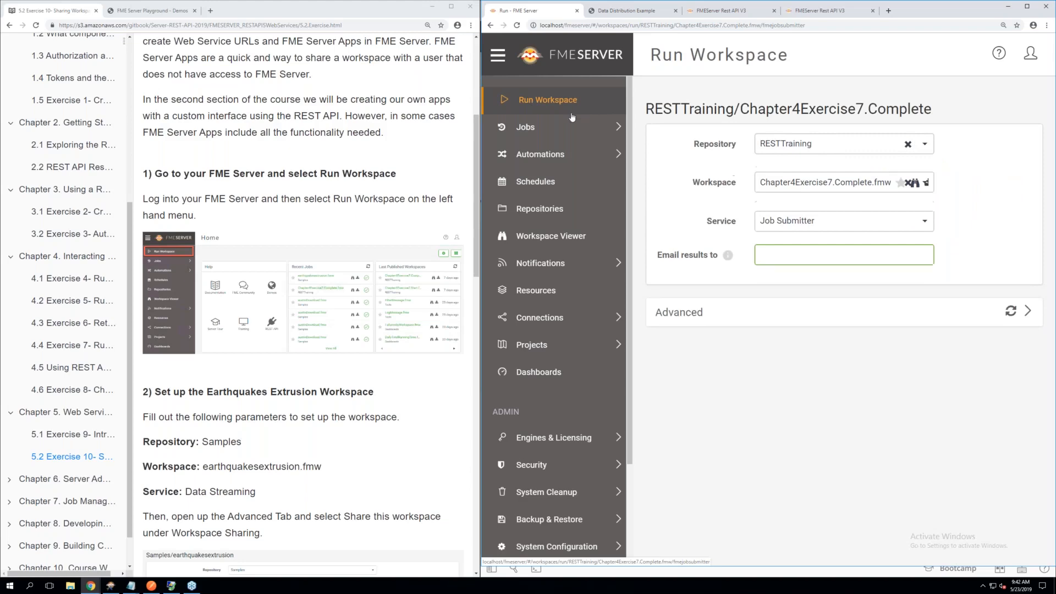
scroll(297, 292, down, 3)
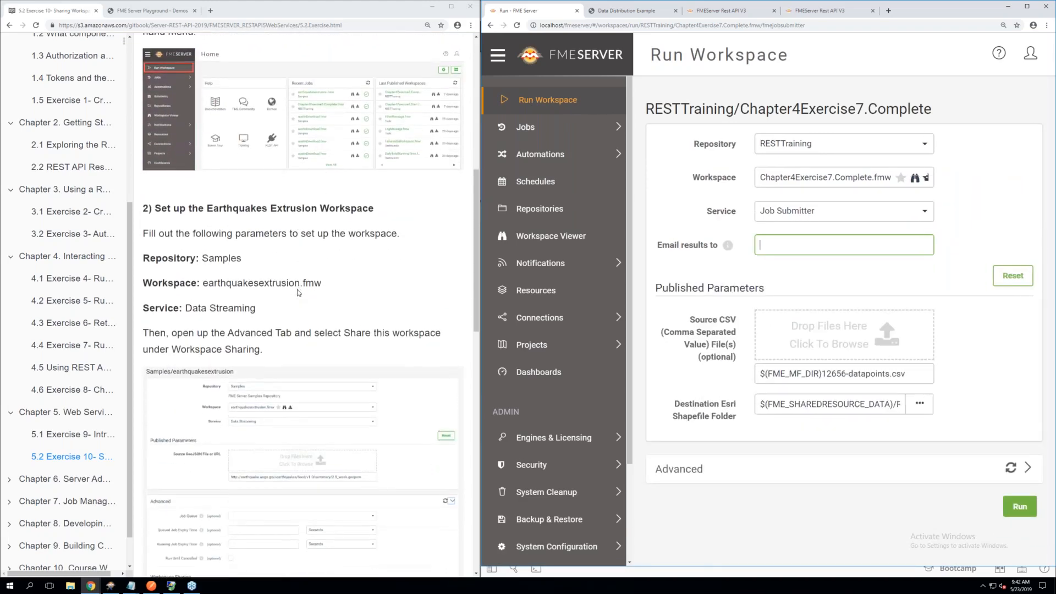
scroll(305, 289, down, 1)
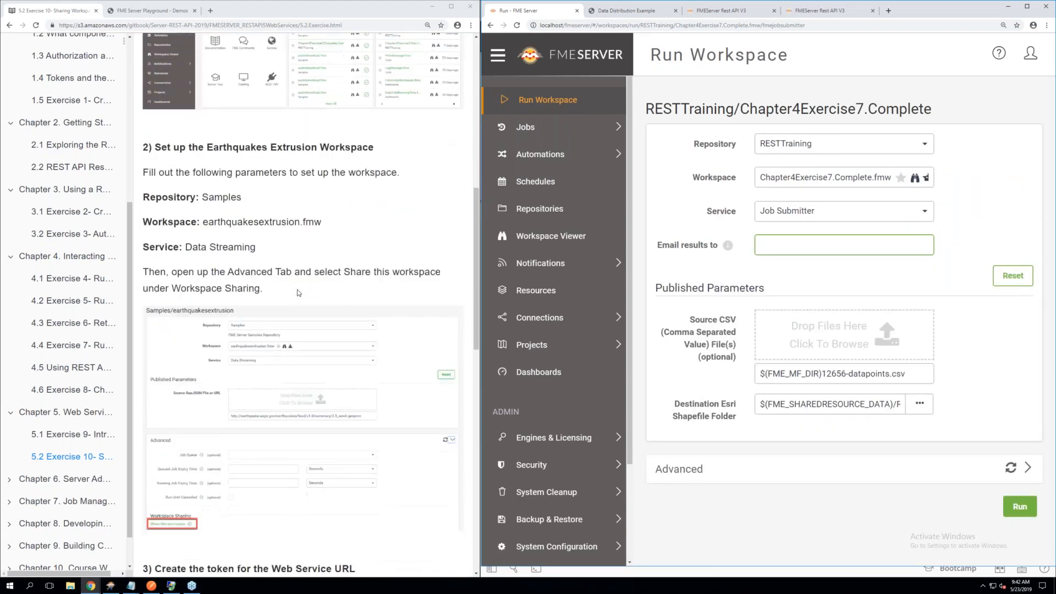
click(923, 148)
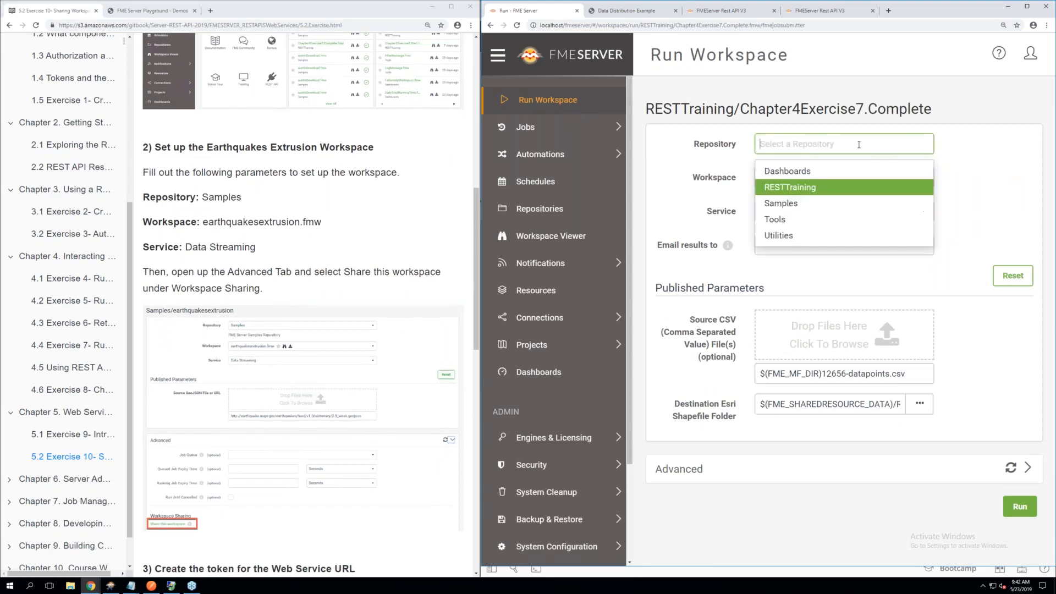
click(781, 203)
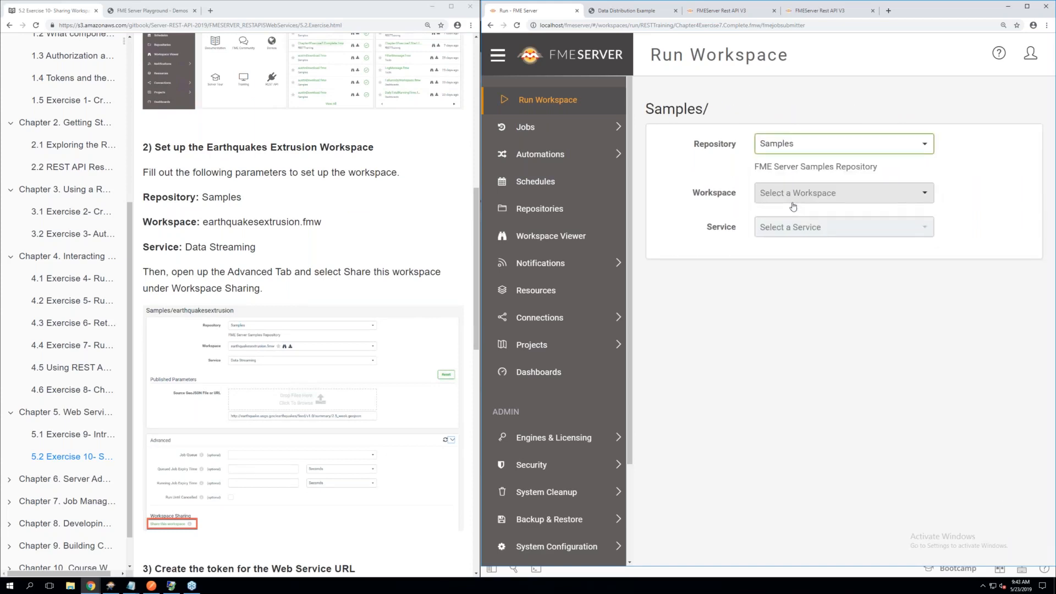
click(825, 192)
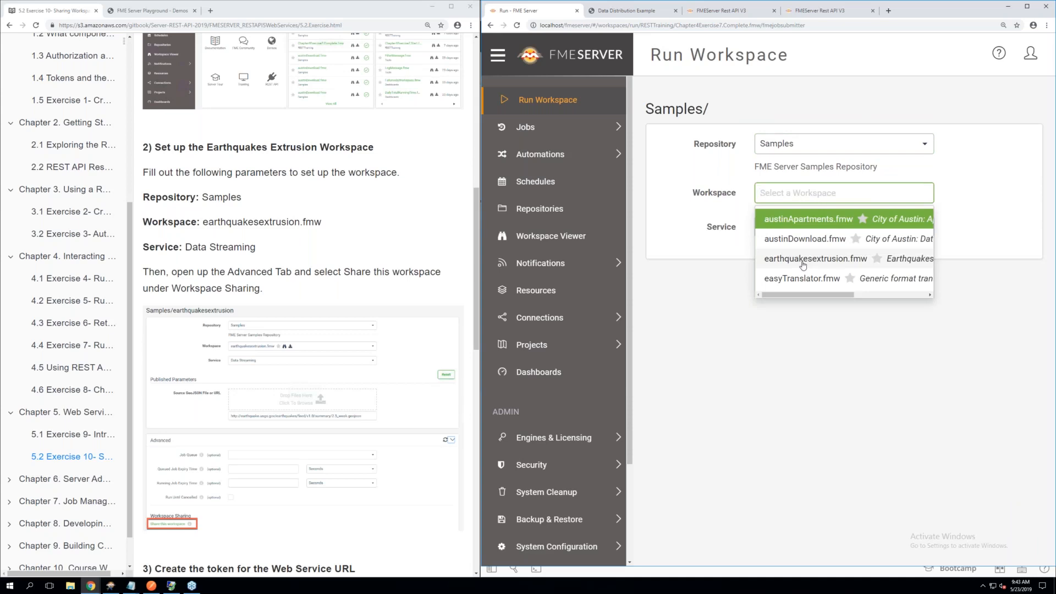
click(803, 265)
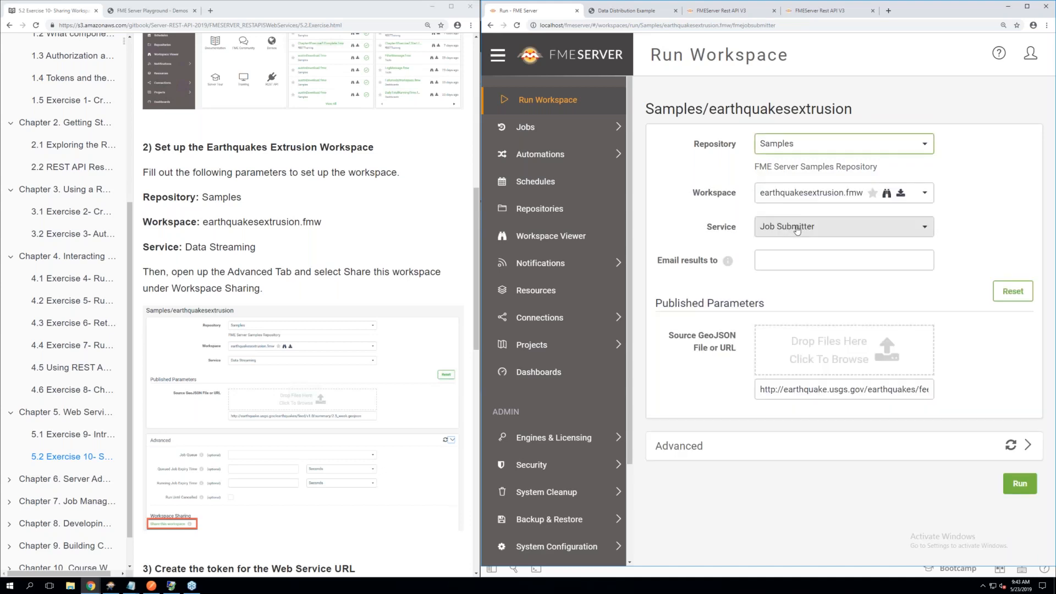
click(797, 229)
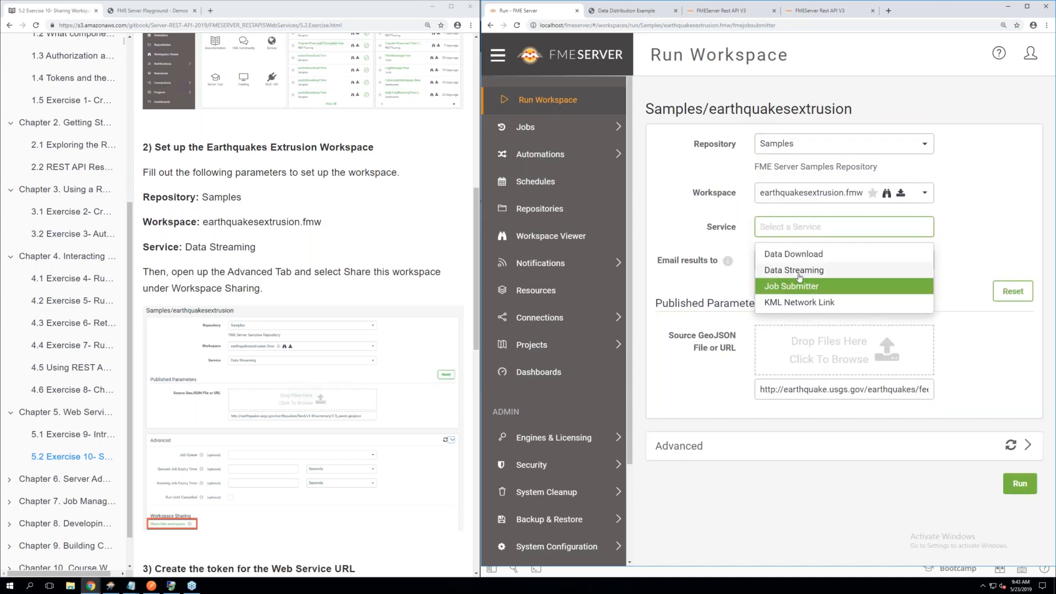
click(799, 275)
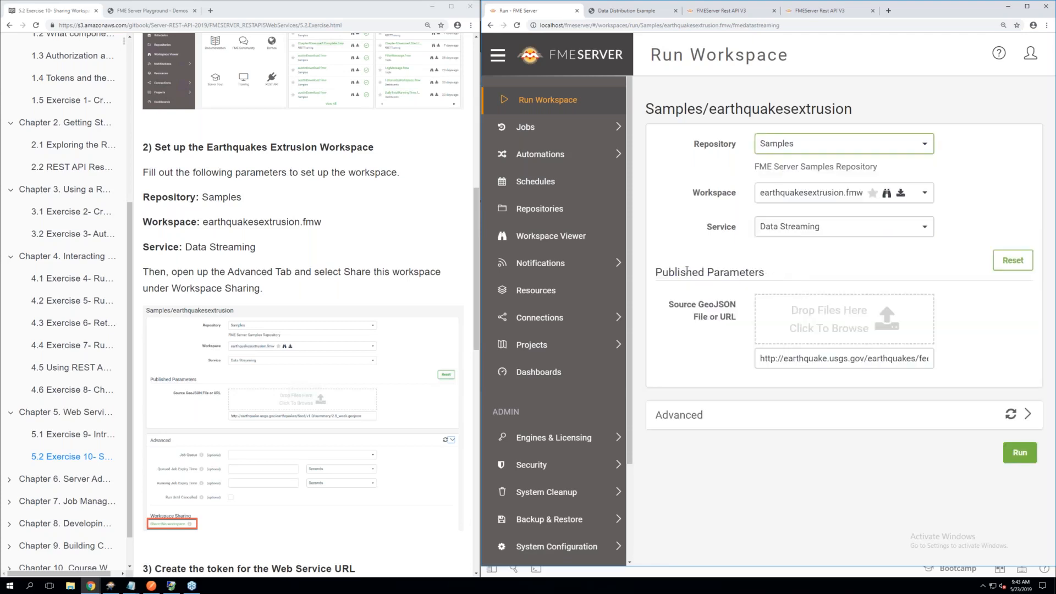
Expand the workspace's Advanced options and open Share this workspace under Workspace Sharing
scroll(268, 303, down, 1)
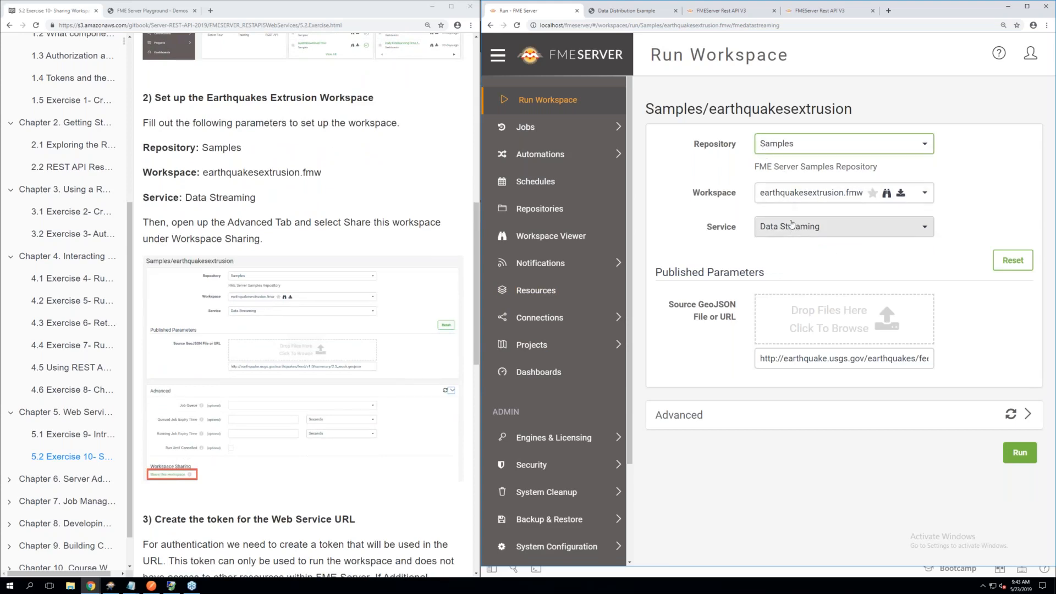
click(1028, 416)
scroll(794, 384, down, 1)
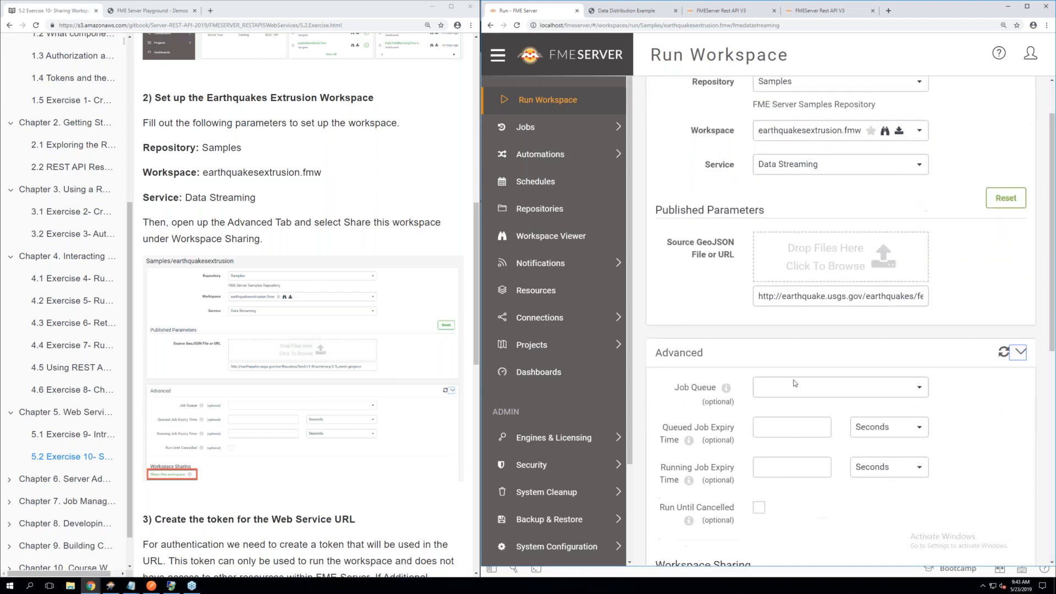
scroll(794, 384, down, 3)
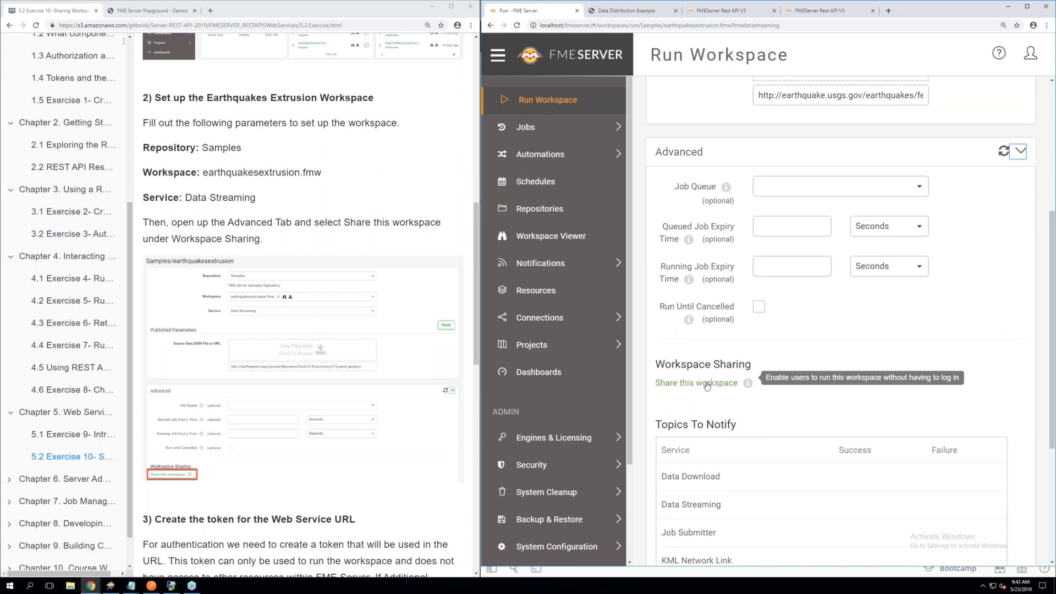
click(707, 383)
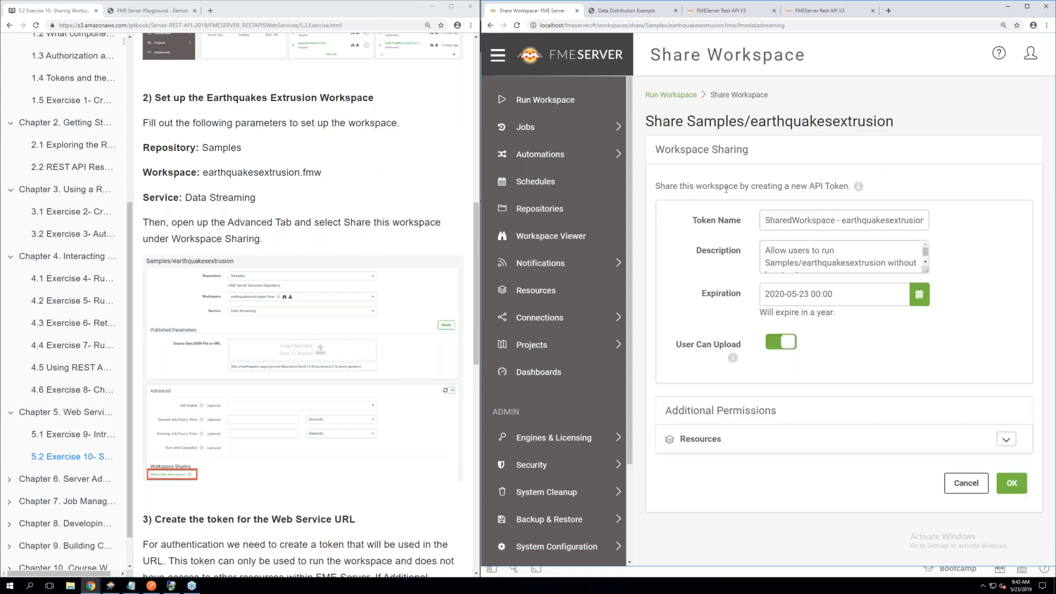
Read the manual's section on creating the token, review the token description, and turn off User Can Upload
scroll(302, 352, down, 2)
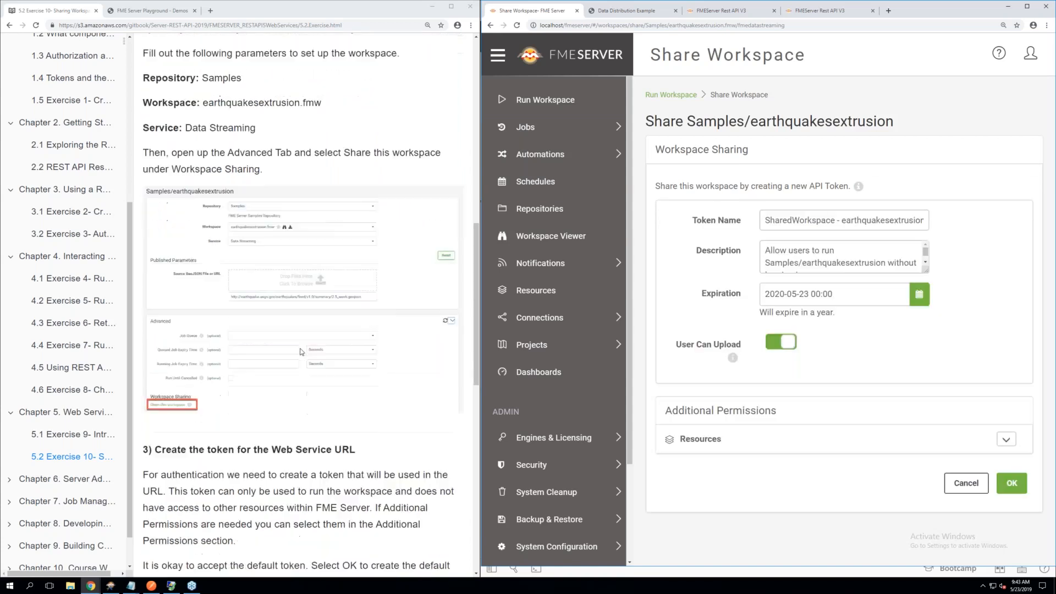
scroll(302, 352, down, 3)
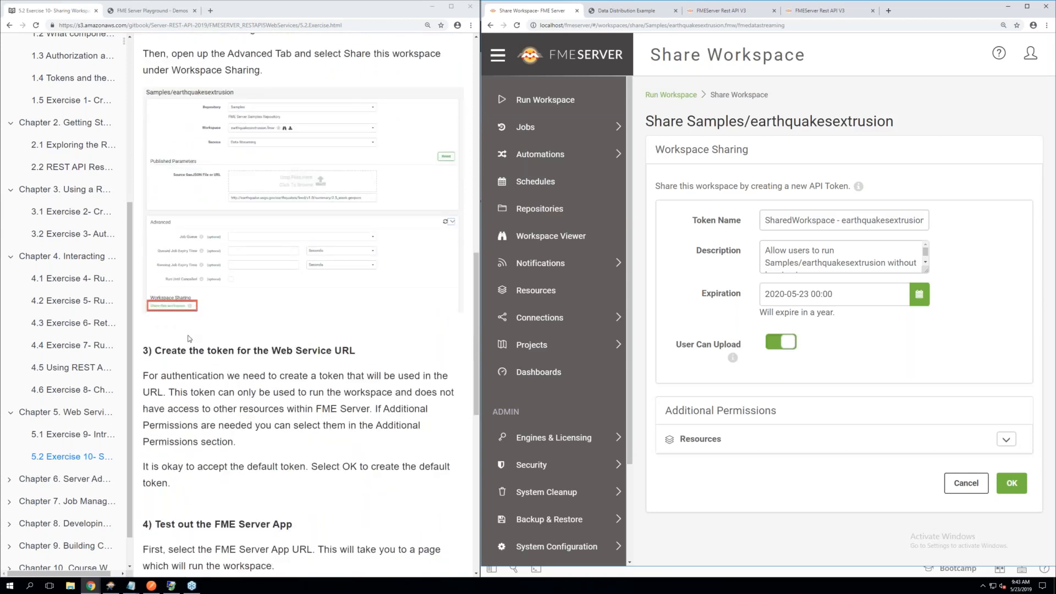
scroll(189, 338, down, 4)
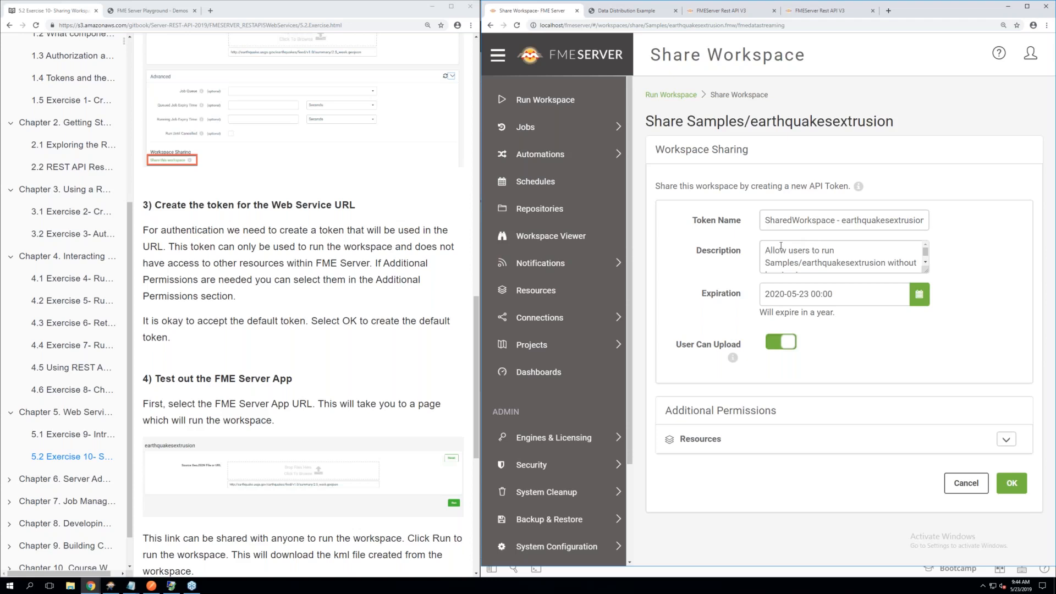
scroll(787, 247, down, 1)
scroll(786, 248, up, 1)
scroll(808, 261, down, 1)
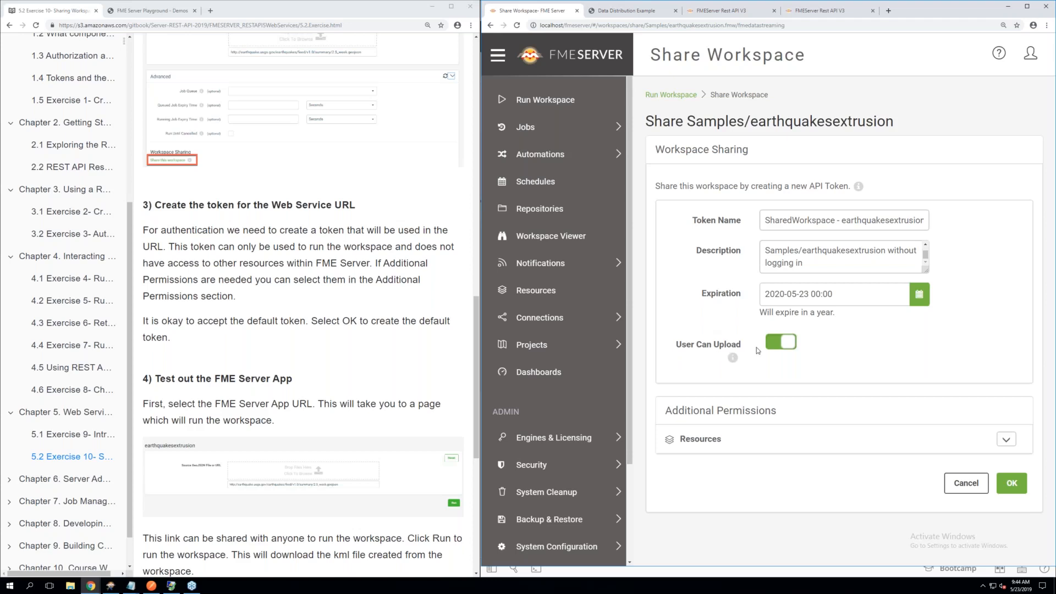
click(777, 345)
Review the Resources entries under Additional Permissions without granting any, and create the sharing token for earthquakesextrusion
click(1005, 439)
scroll(886, 412, down, 2)
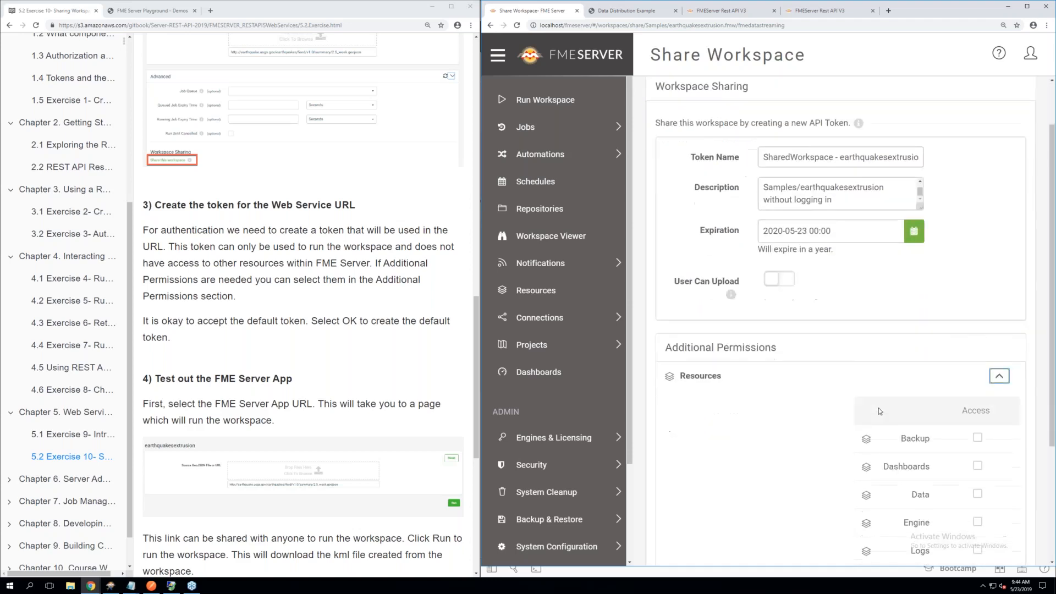
scroll(893, 413, down, 2)
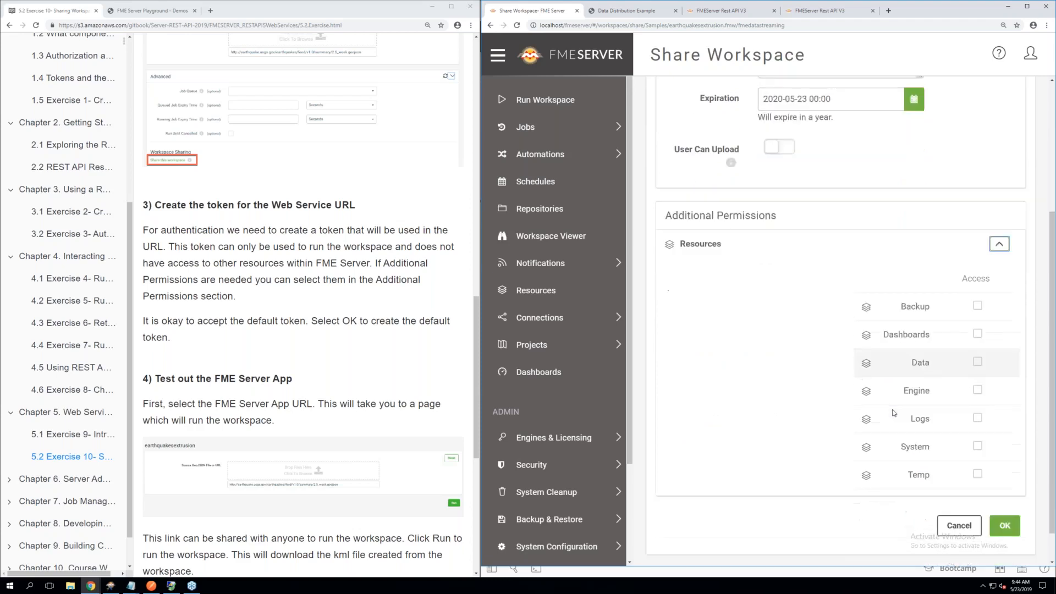
click(998, 206)
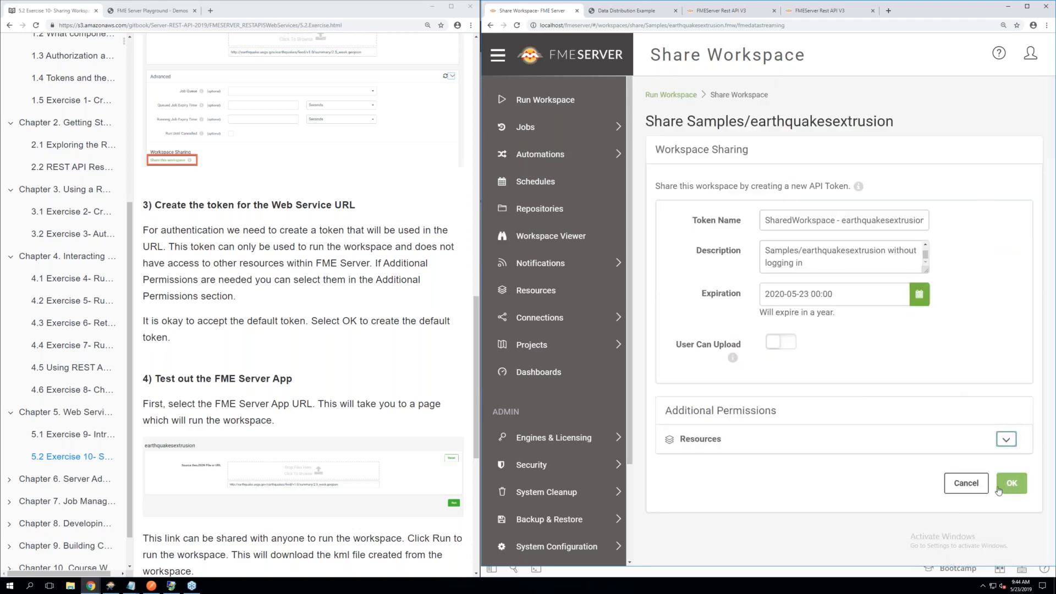
scroll(335, 421, down, 1)
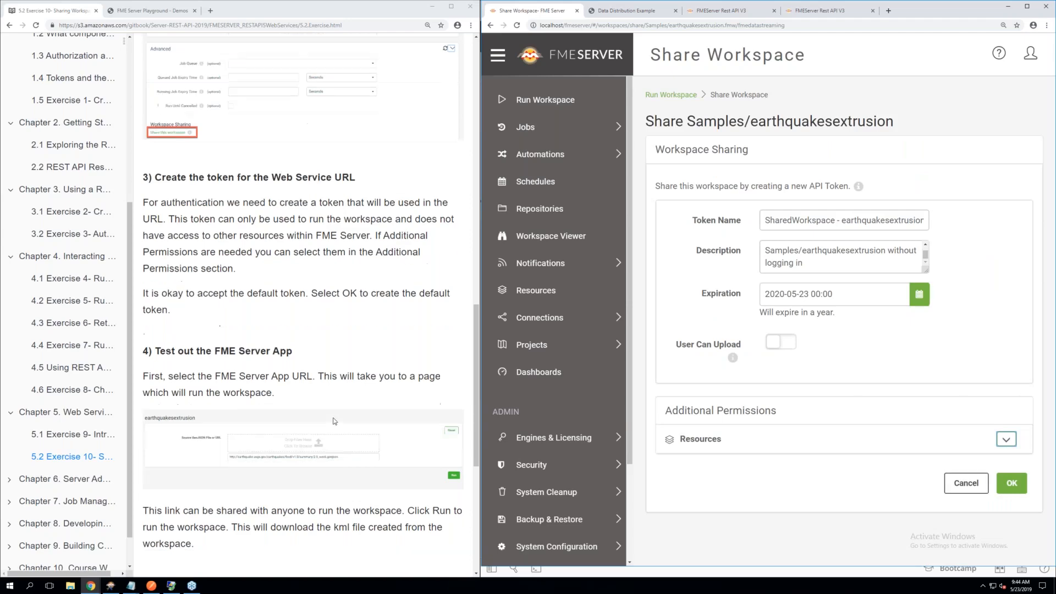
scroll(334, 421, down, 4)
scroll(335, 421, up, 2)
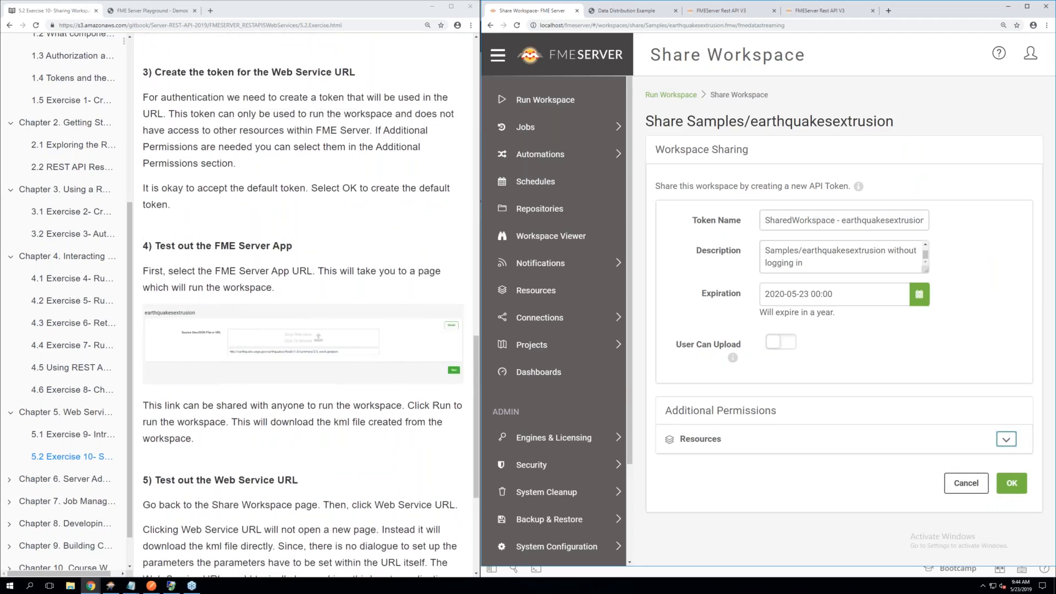
click(1013, 484)
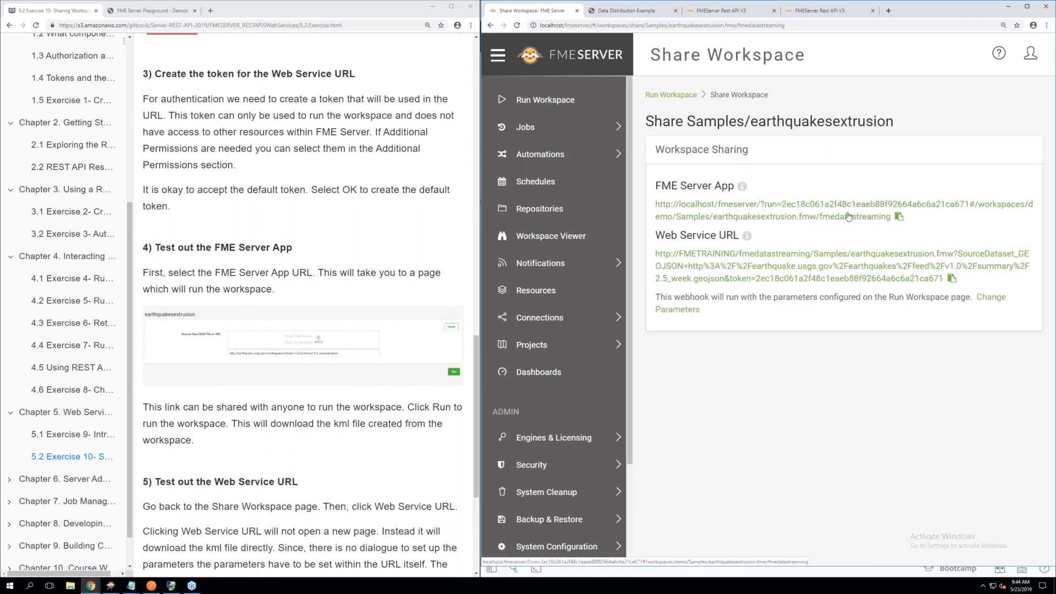
Run earthquakesextrusion through its FME Server App link with the default source URL and open the downloaded quakes.kml
click(810, 209)
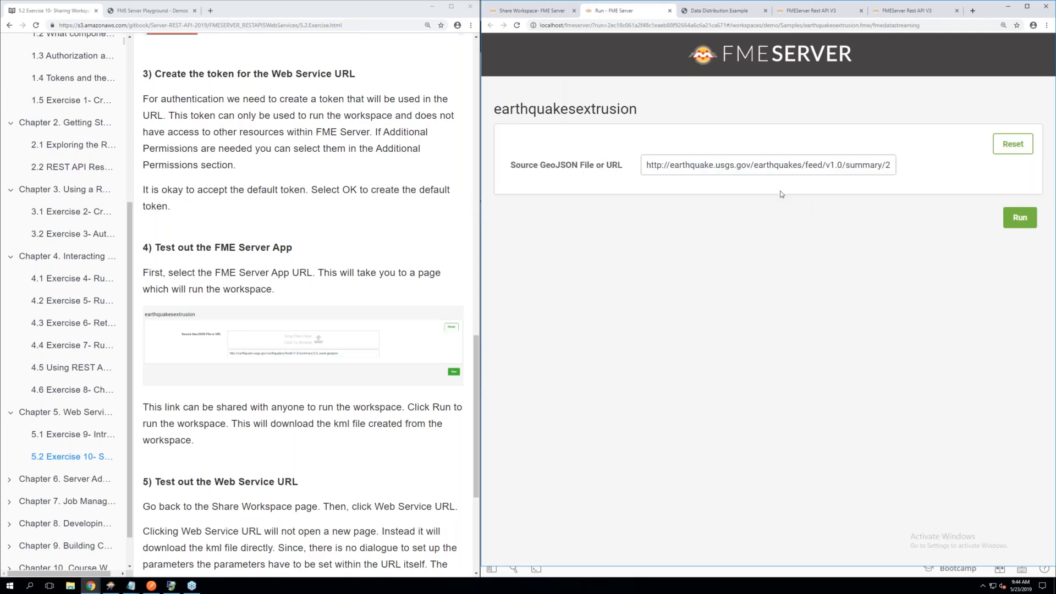
click(763, 165)
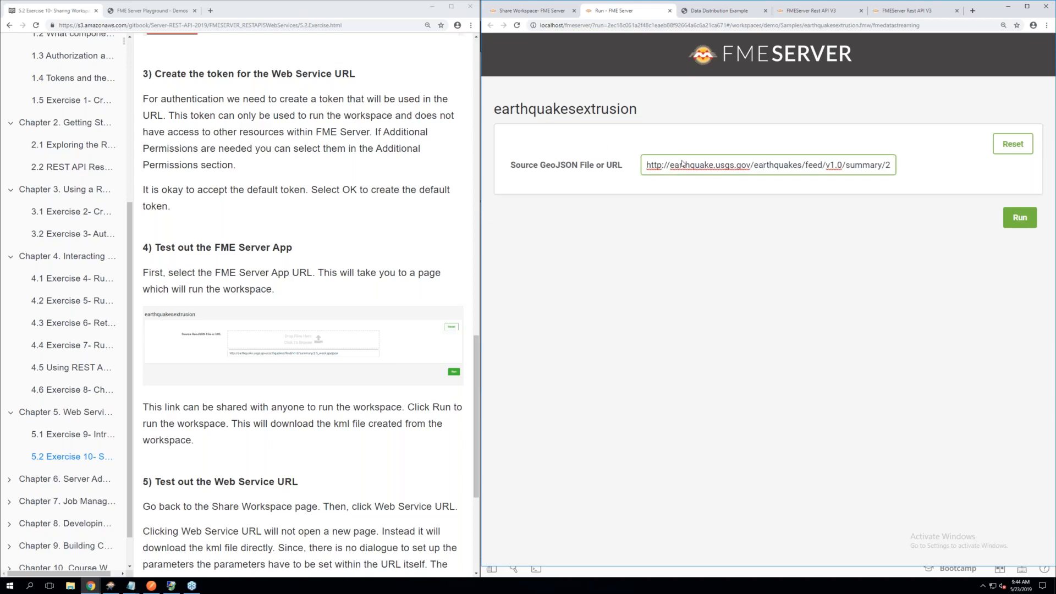
click(1013, 219)
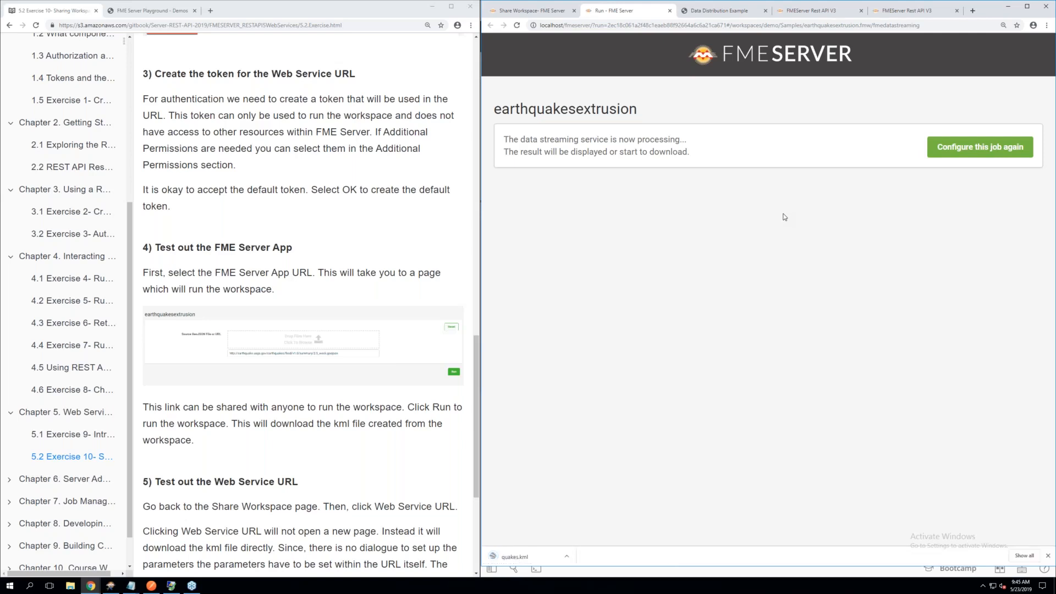
click(526, 557)
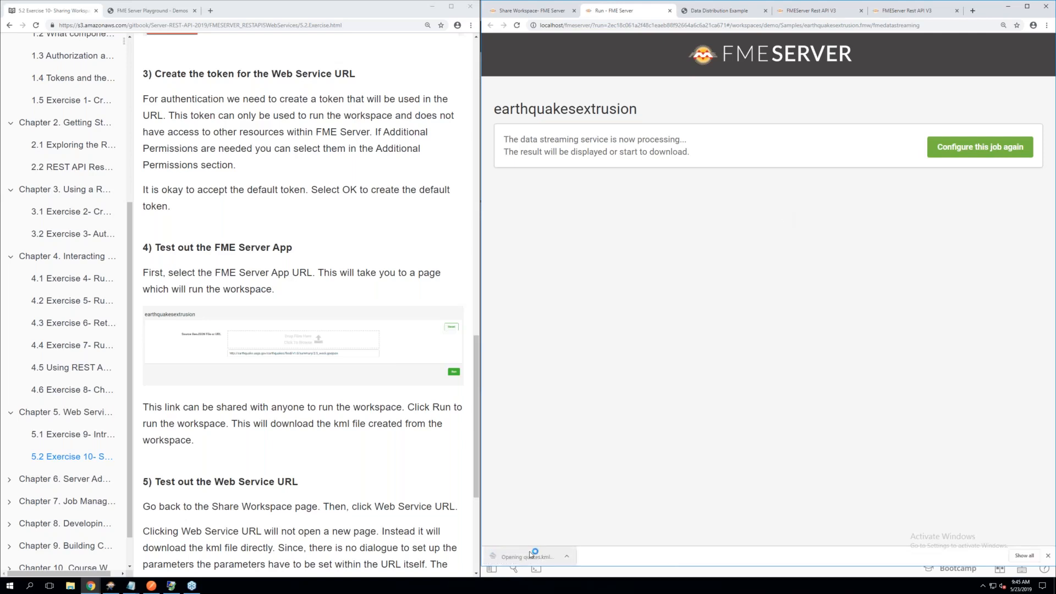
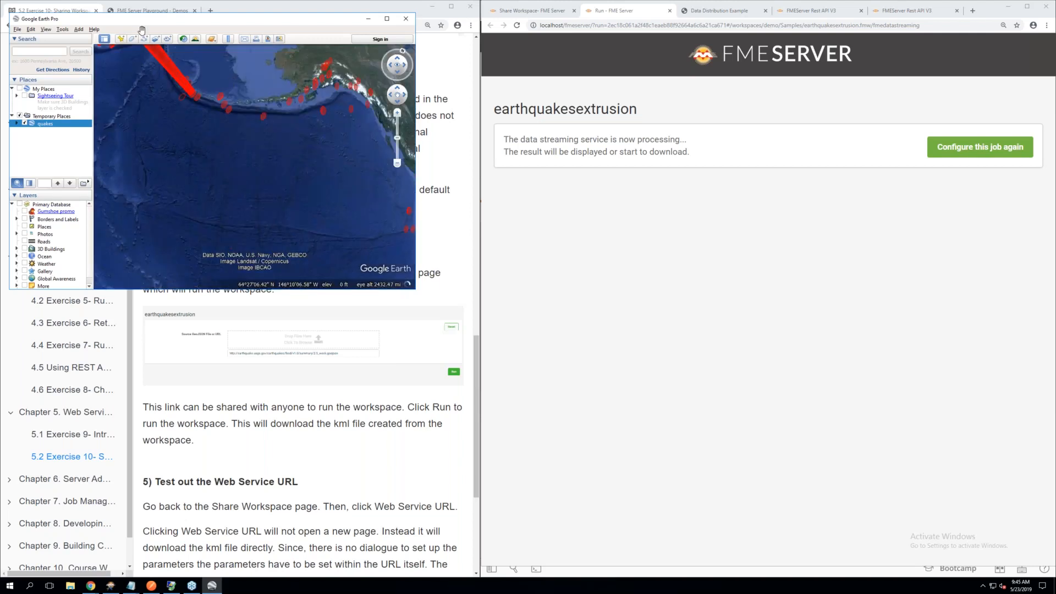
Close Google Earth discarding the temporary places, and run earthquakesextrusion through its Web Service URL on the Share Workspace page
click(406, 19)
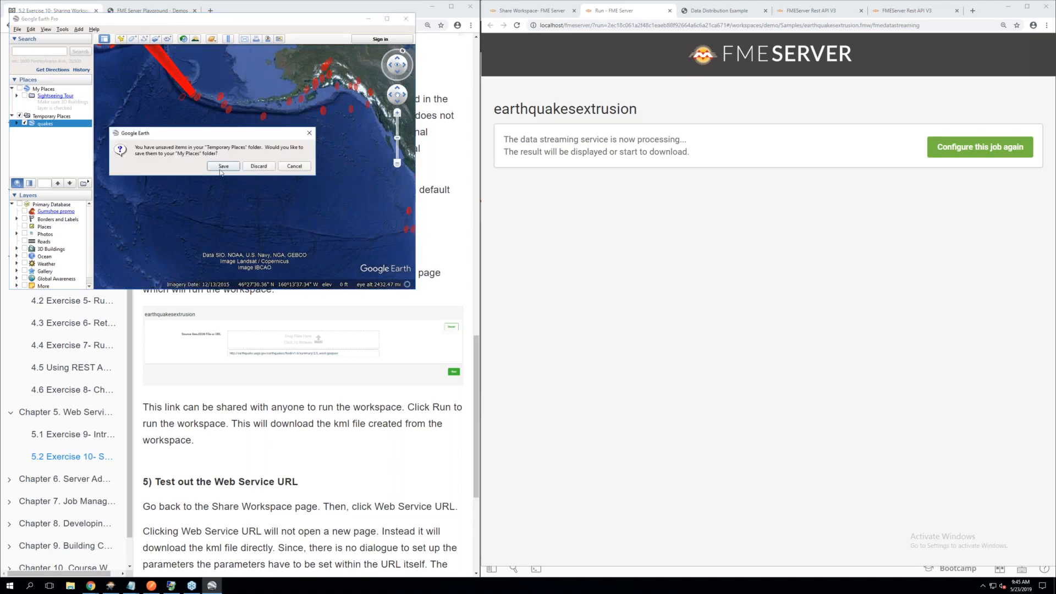
click(253, 169)
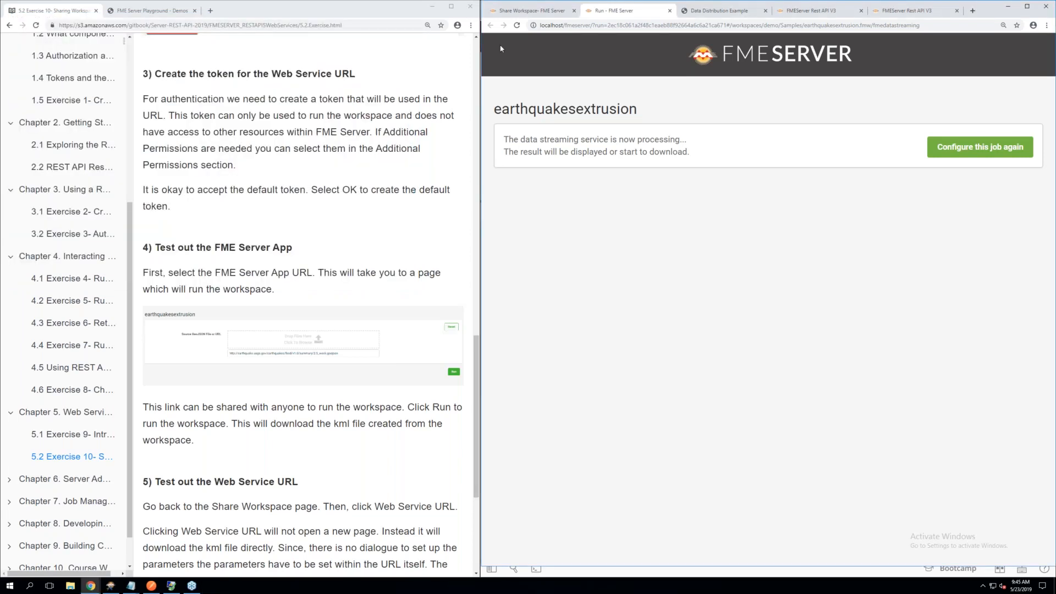
click(542, 12)
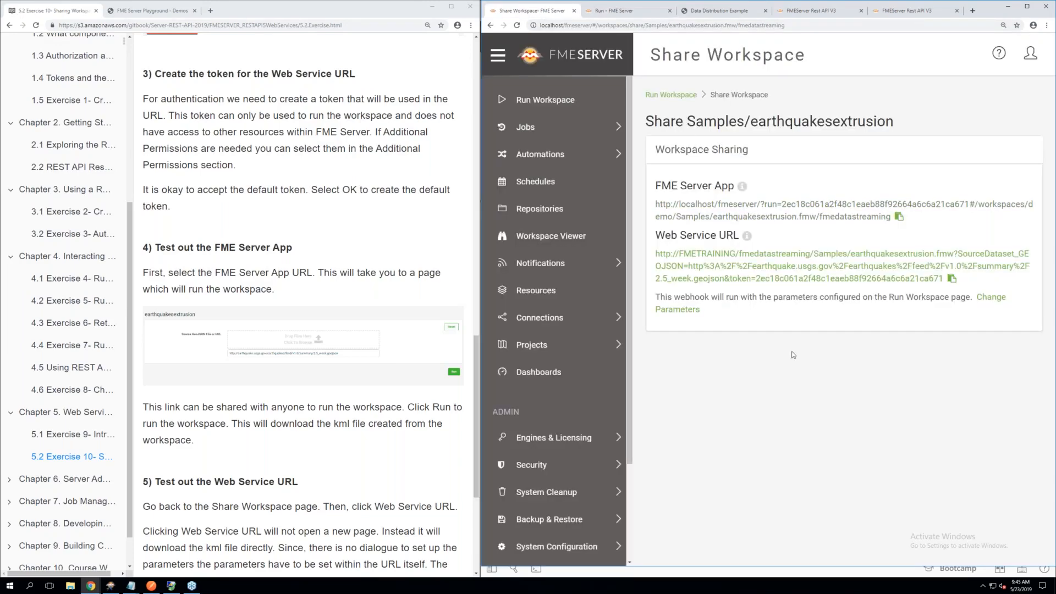
scroll(258, 323, down, 3)
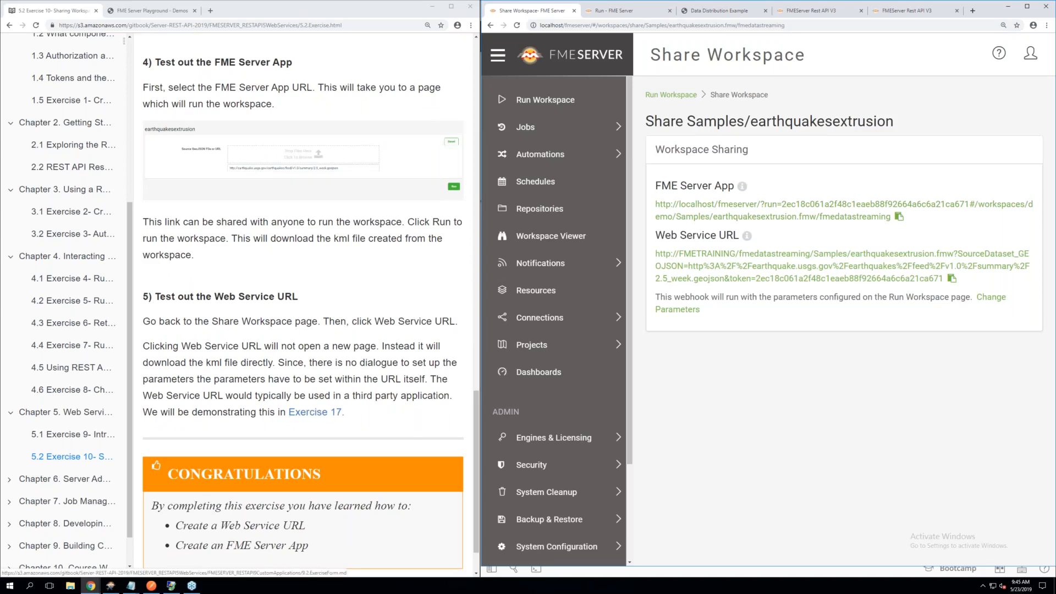
click(694, 257)
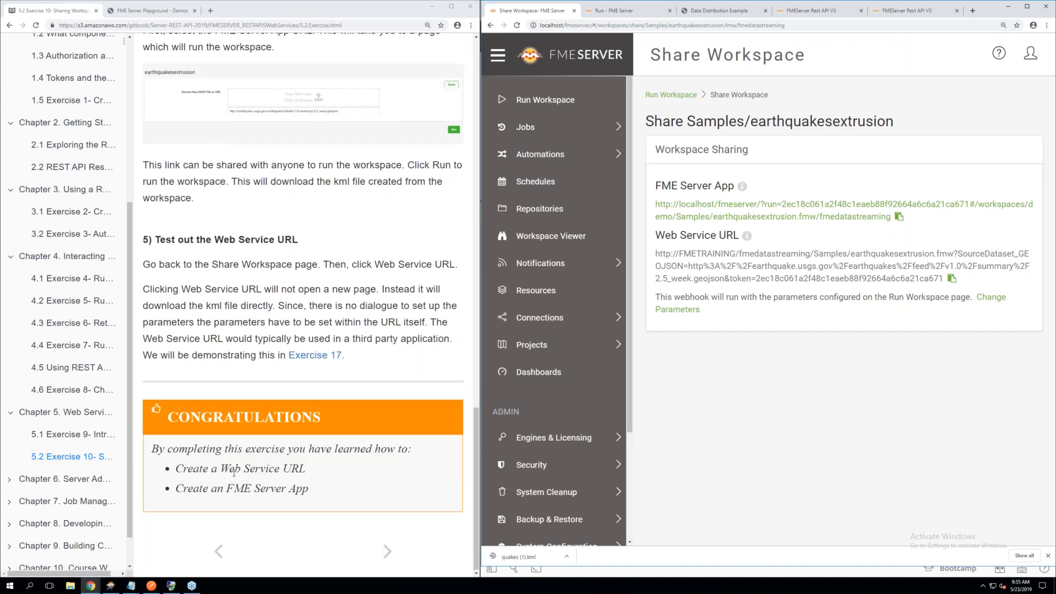
Open Exercise 11 in the manual's Chapter 6 and read the Working with Resources introduction and the Uploading a File instructions
click(49, 485)
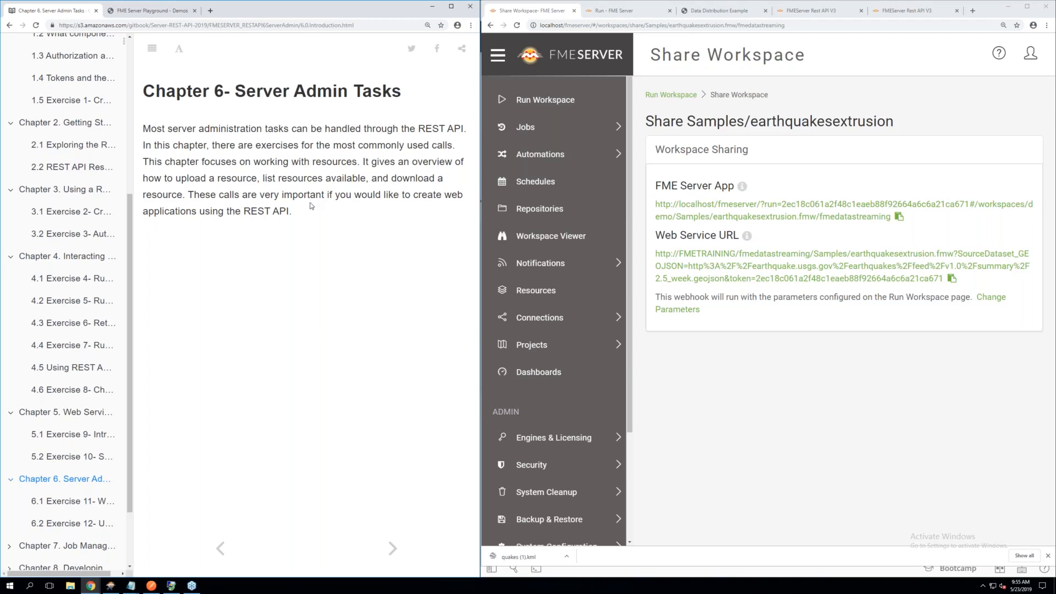
click(78, 502)
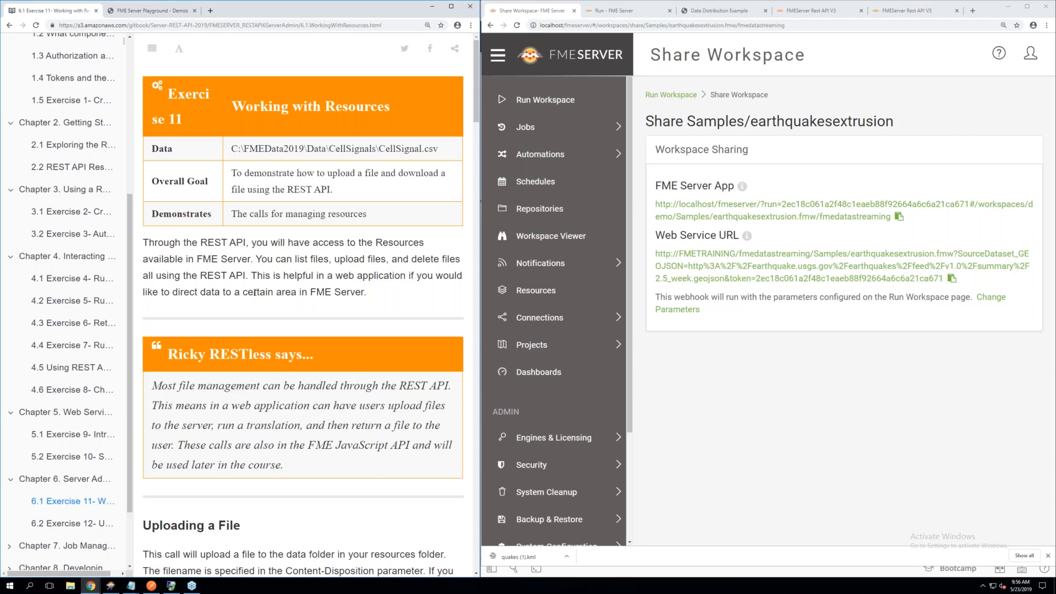
scroll(255, 292, down, 1)
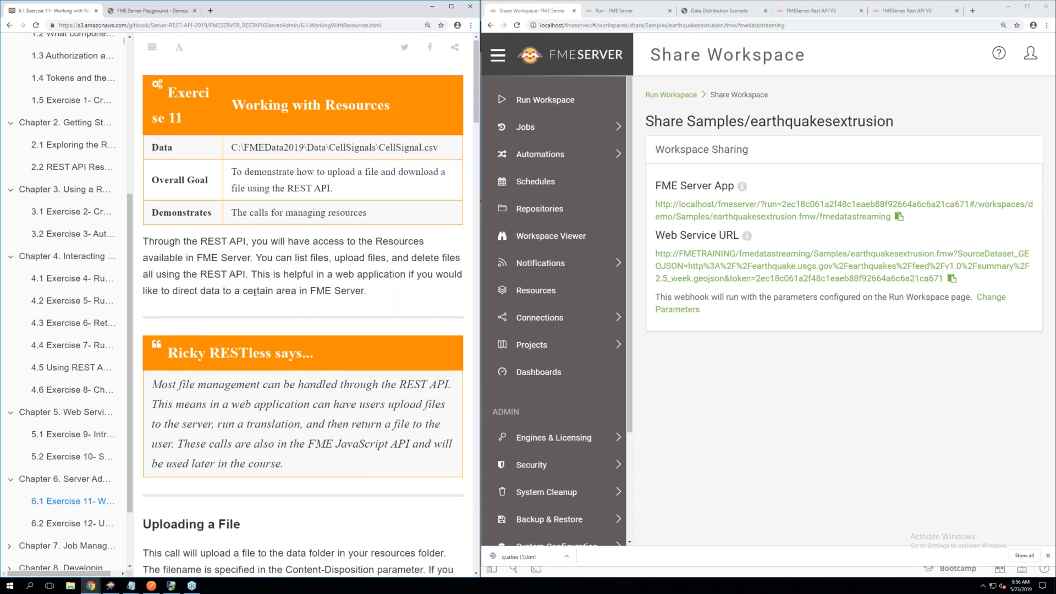
scroll(302, 308, down, 1)
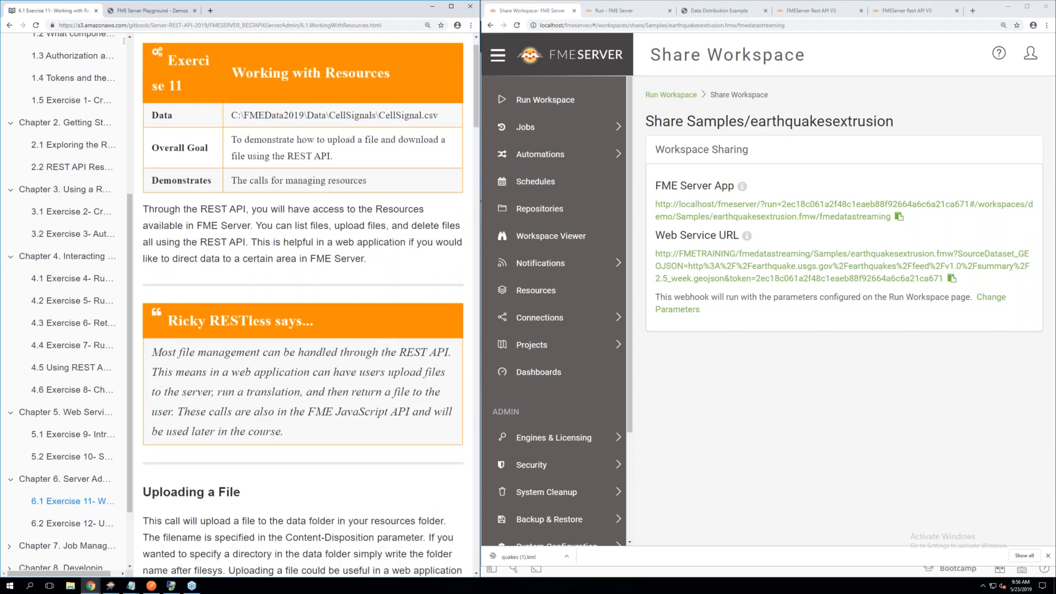
scroll(303, 308, down, 1)
scroll(303, 305, down, 3)
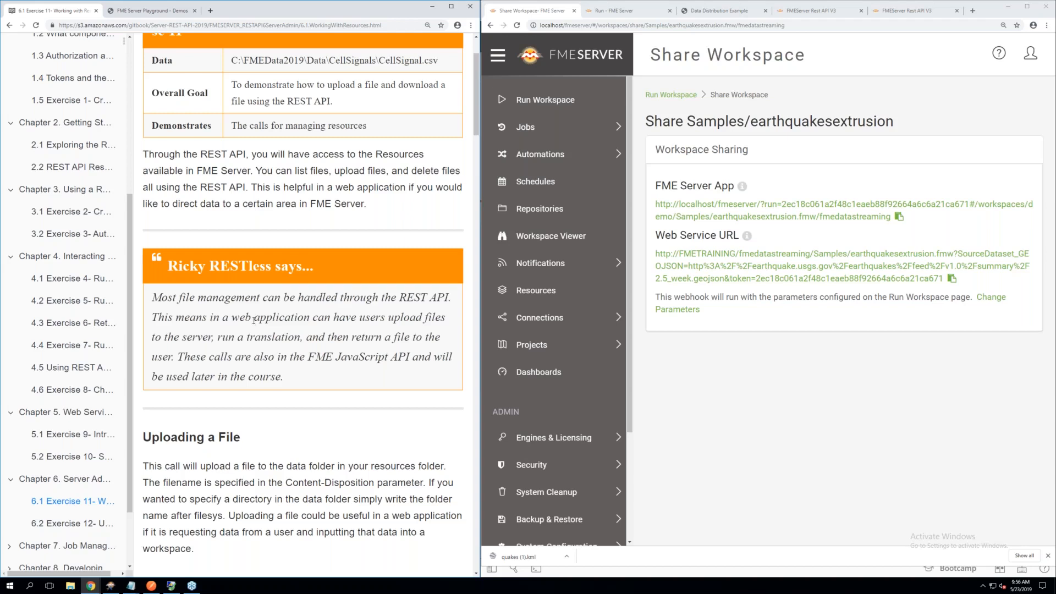
scroll(254, 319, down, 1)
scroll(254, 320, down, 1)
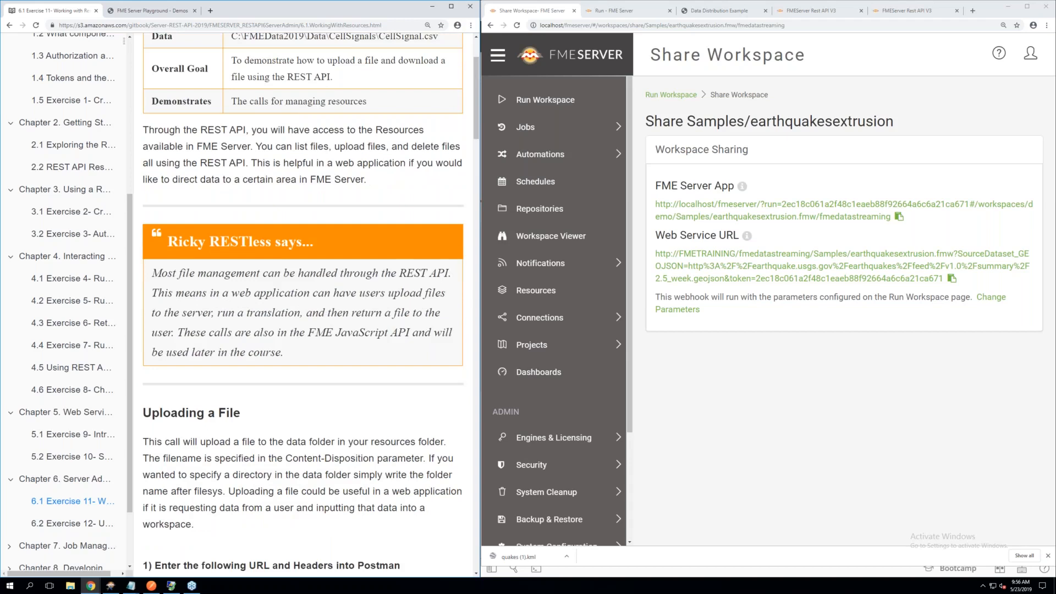
scroll(372, 330, down, 1)
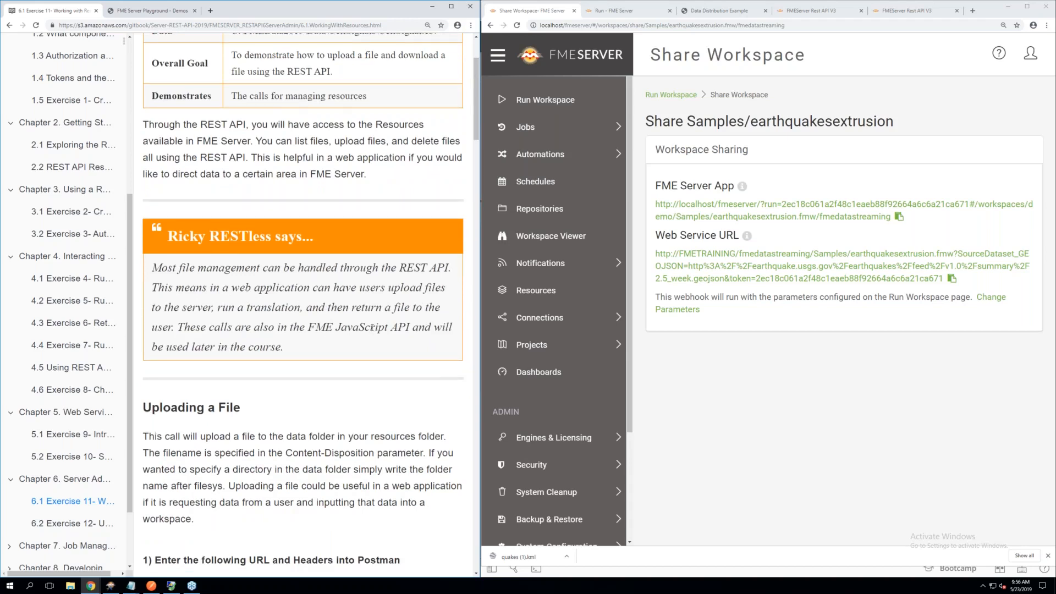
scroll(373, 327, down, 1)
scroll(373, 327, down, 1)
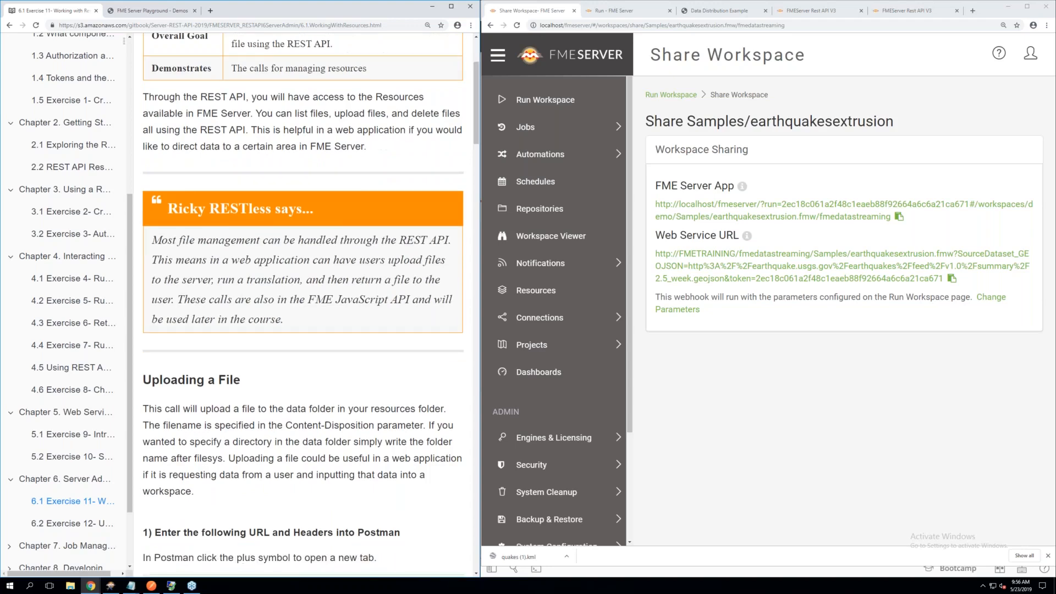
scroll(372, 327, down, 2)
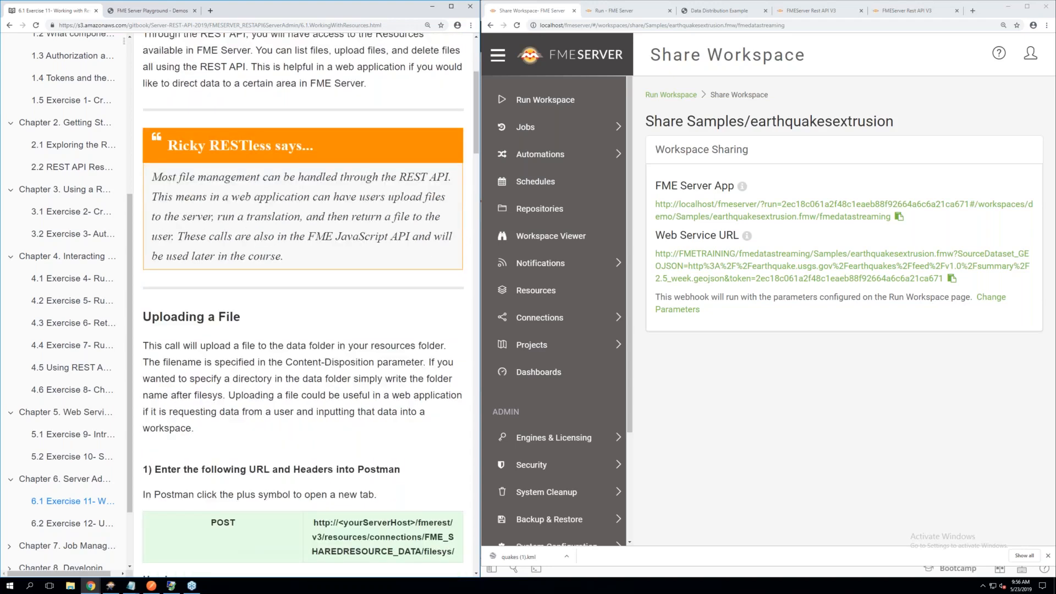
scroll(302, 305, down, 1)
scroll(302, 305, down, 3)
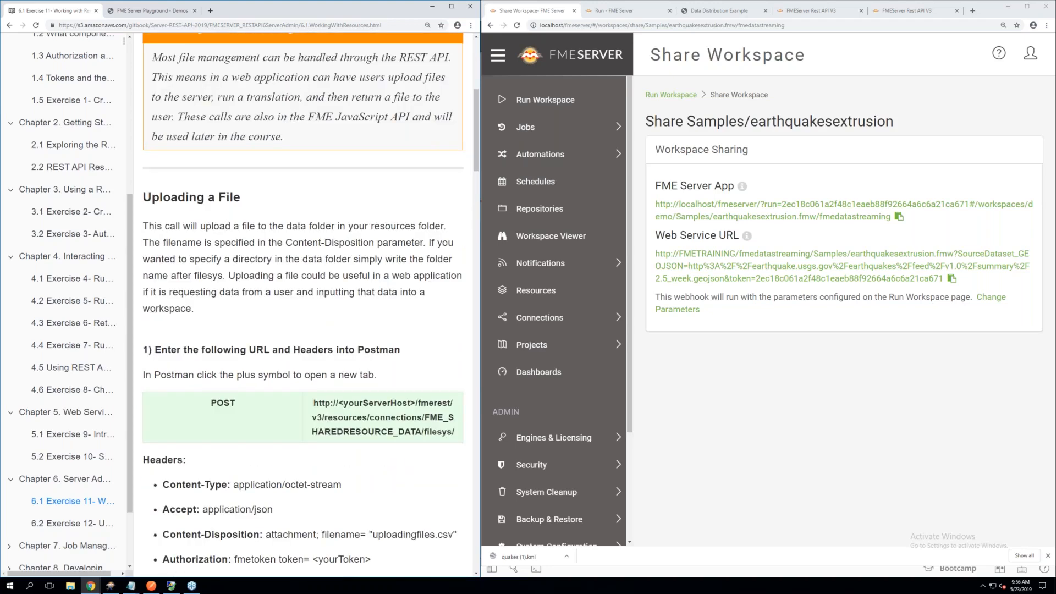
scroll(304, 248, down, 1)
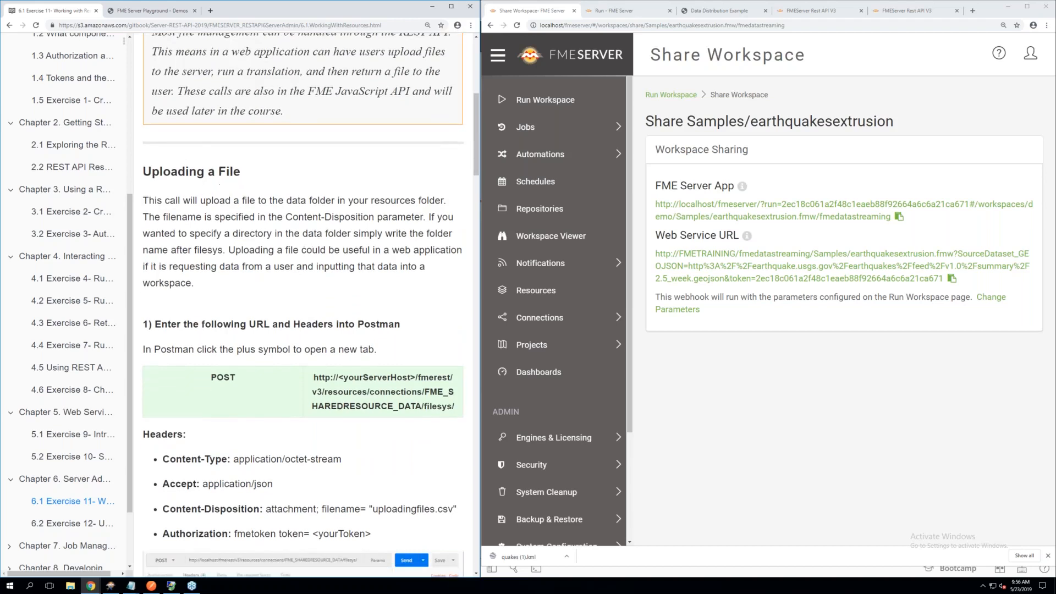
scroll(303, 305, down, 1)
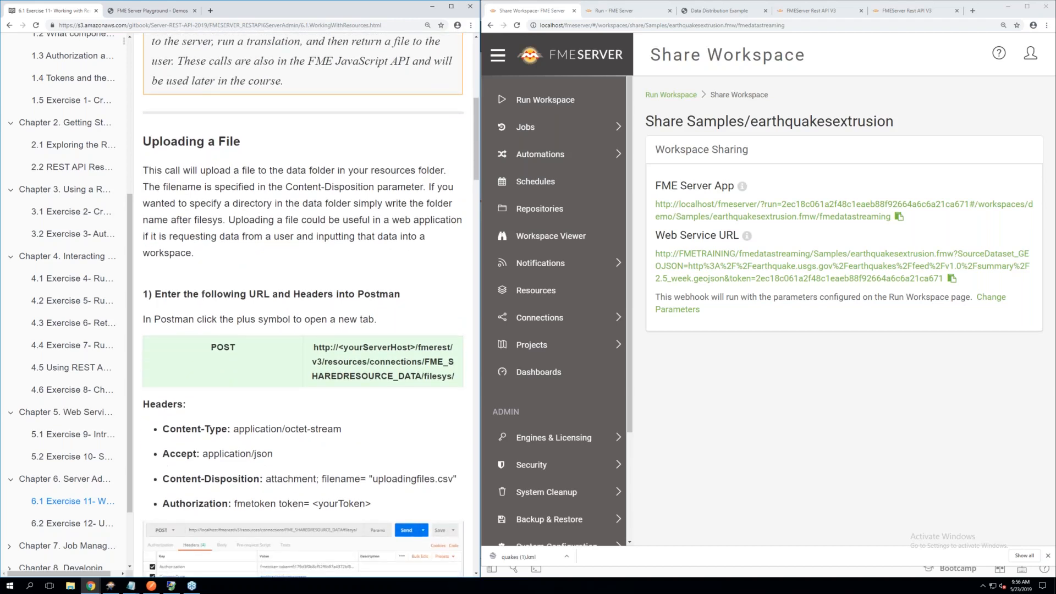
scroll(303, 306, down, 1)
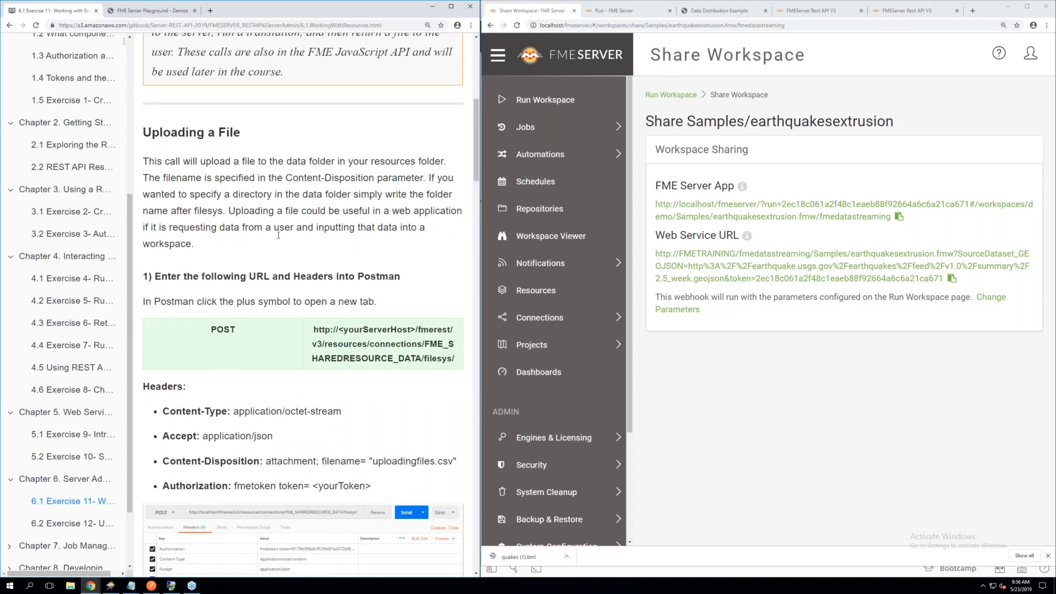
scroll(276, 236, down, 1)
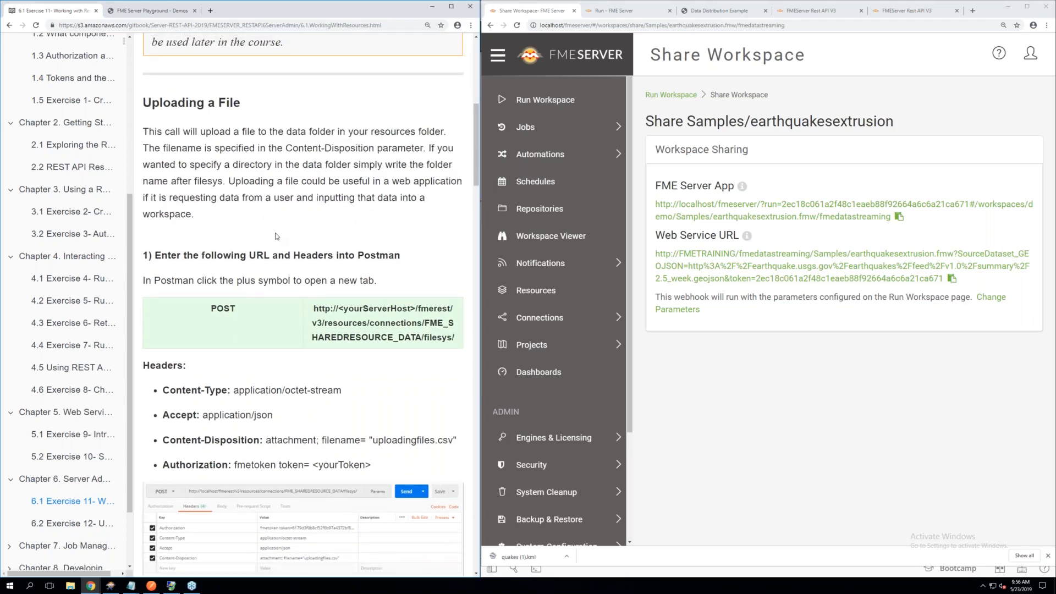
scroll(276, 236, down, 2)
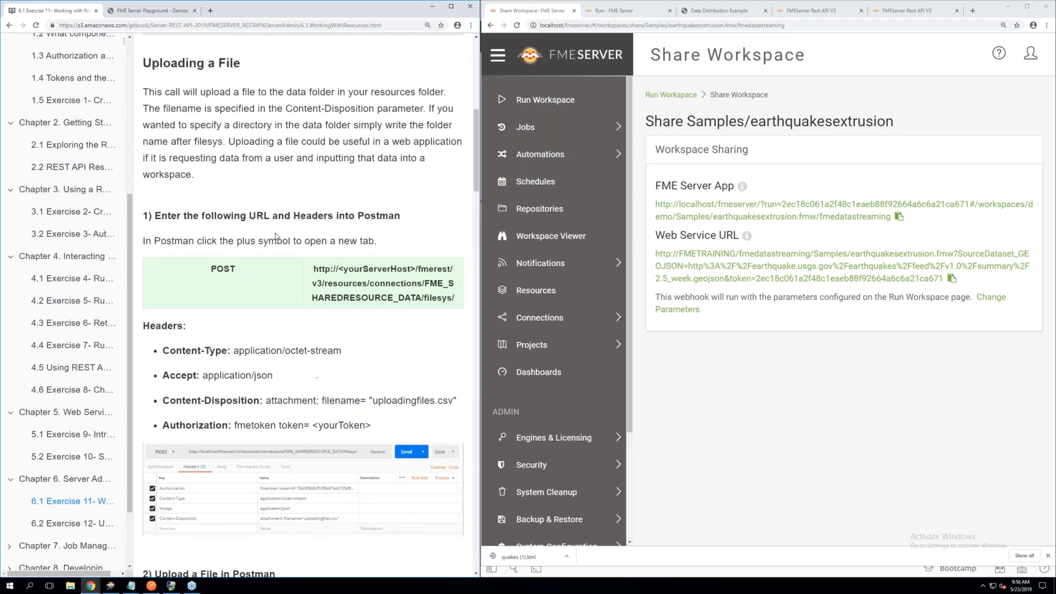
Switch to Postman, open a new request, and set its method to POST
click(149, 587)
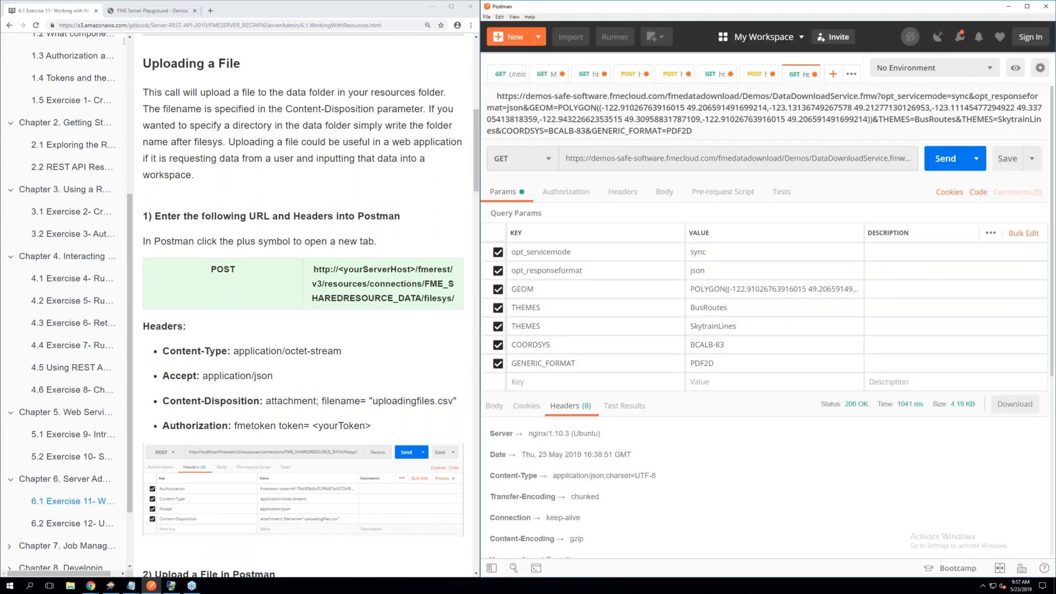
click(832, 73)
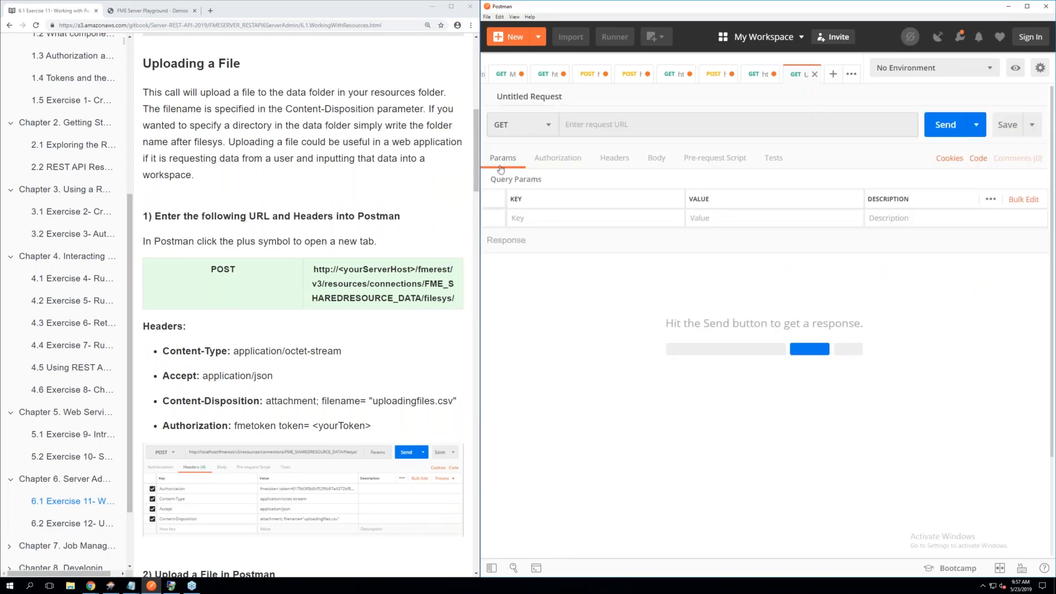
click(266, 254)
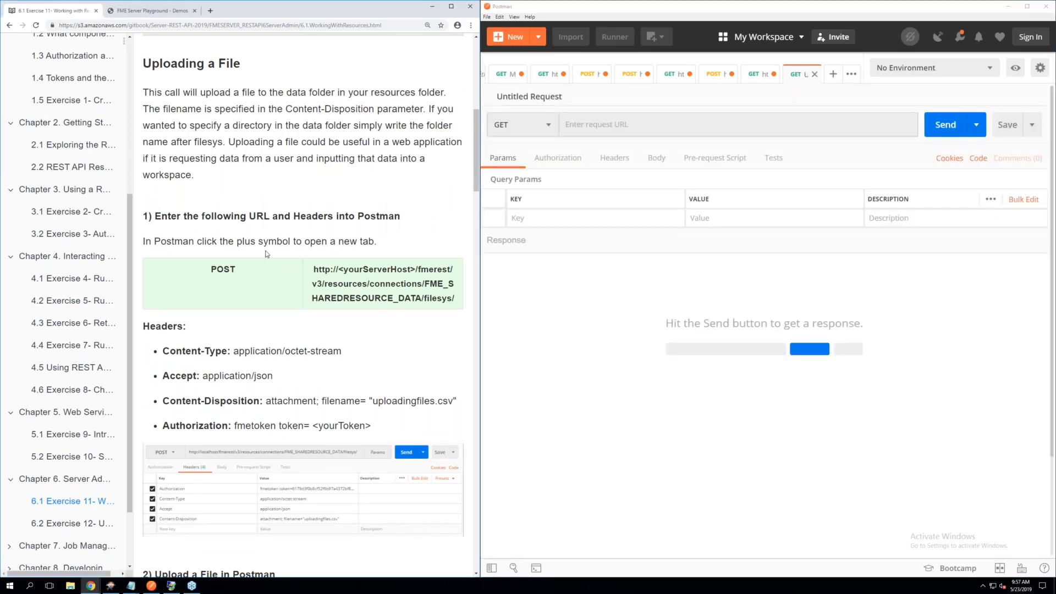
click(548, 127)
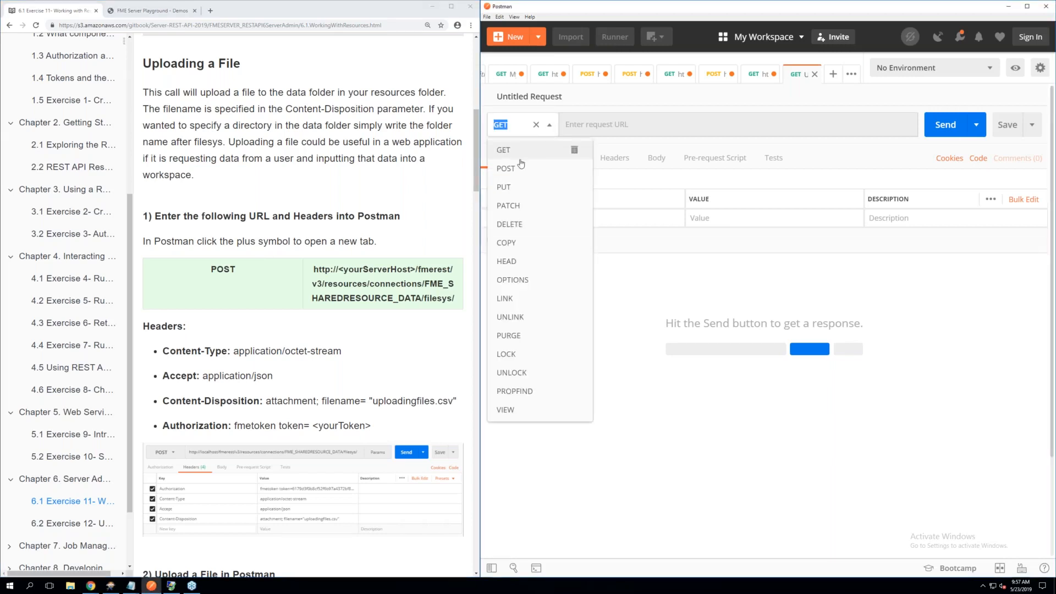
click(514, 169)
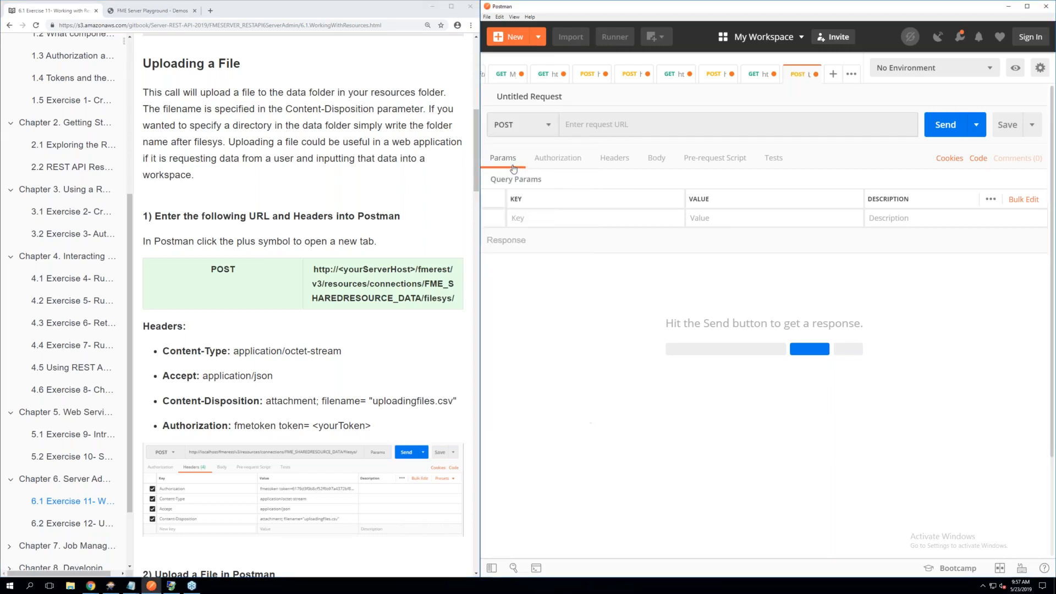
Copy the file upload URL ending in /fmerest/v3/resources/connections/FME_SHAREDRESOURCE_DATA/filesys/ from the manual into the POST request's URL
click(368, 273)
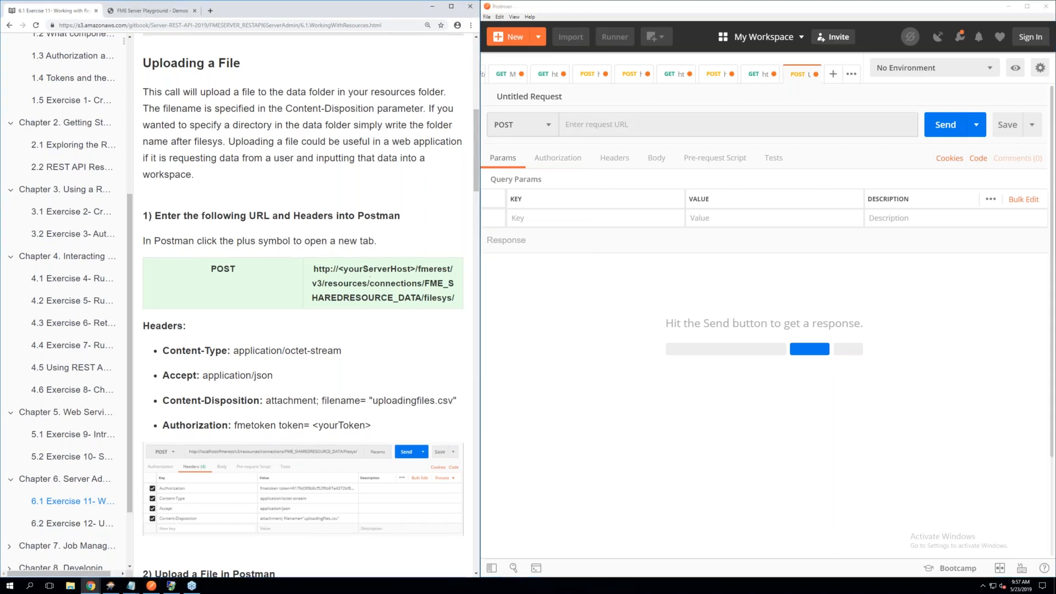
scroll(368, 275, up, 1)
drag(455, 317, 309, 289)
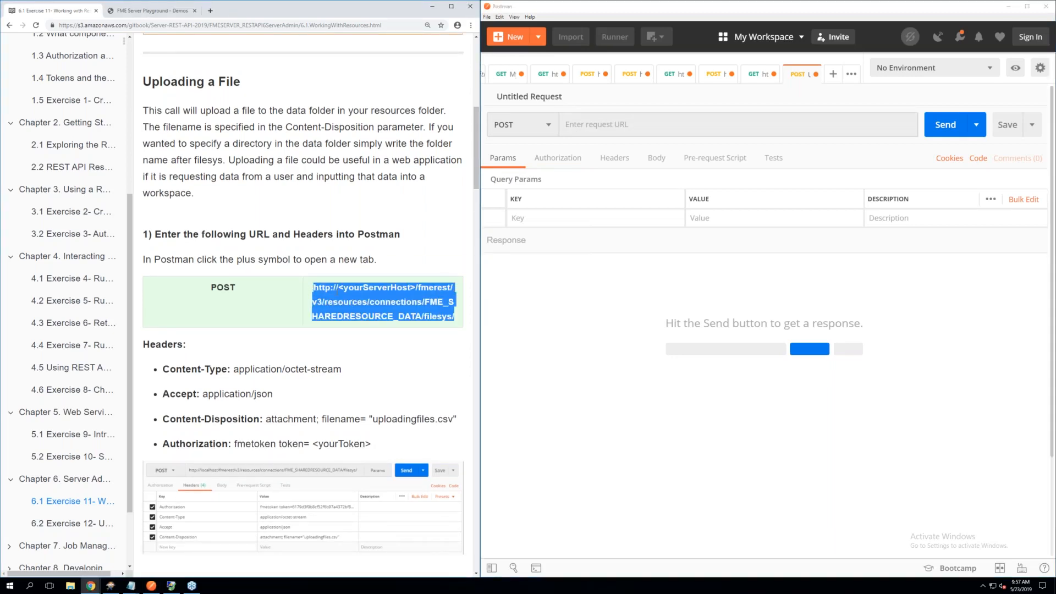
right_click(339, 288)
click(362, 291)
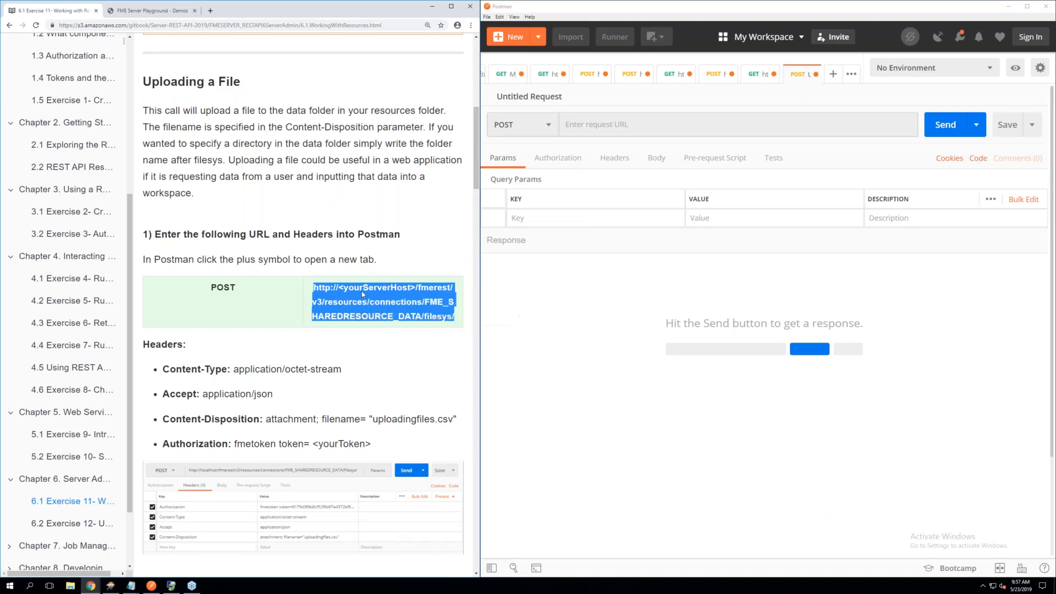
click(586, 125)
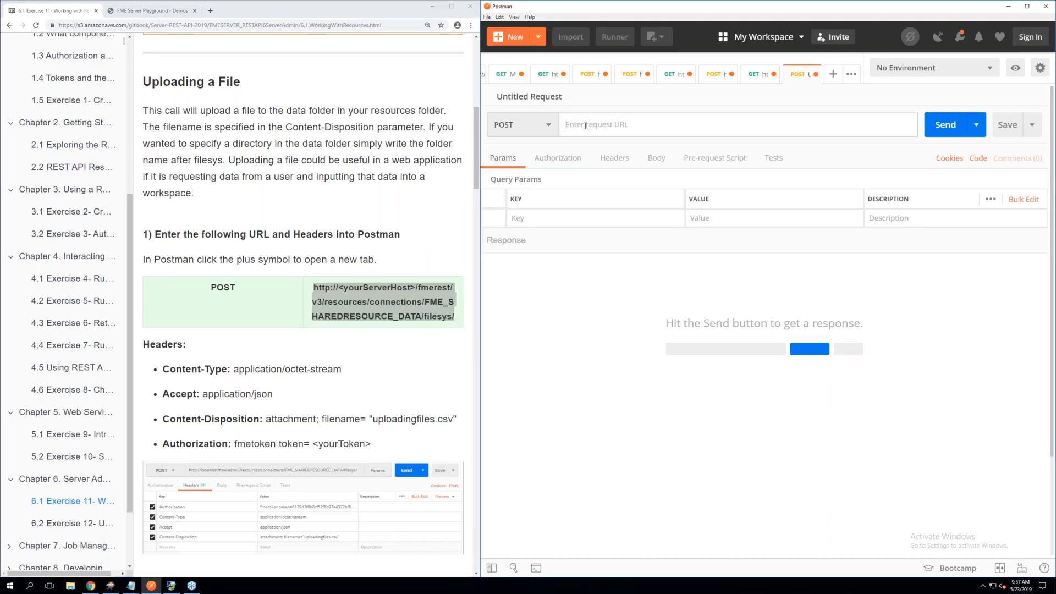
right_click(585, 126)
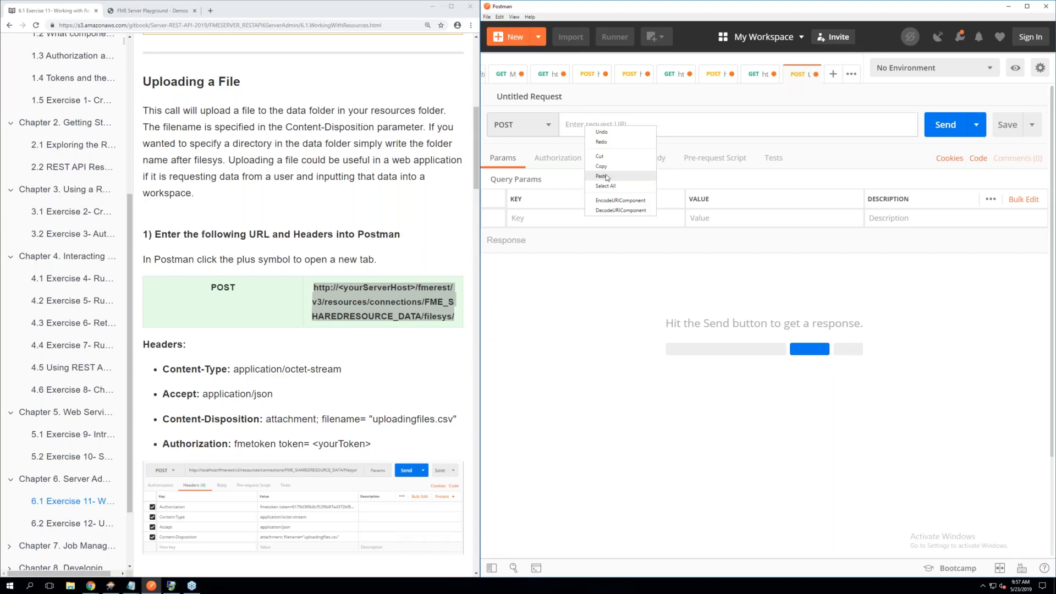
click(606, 176)
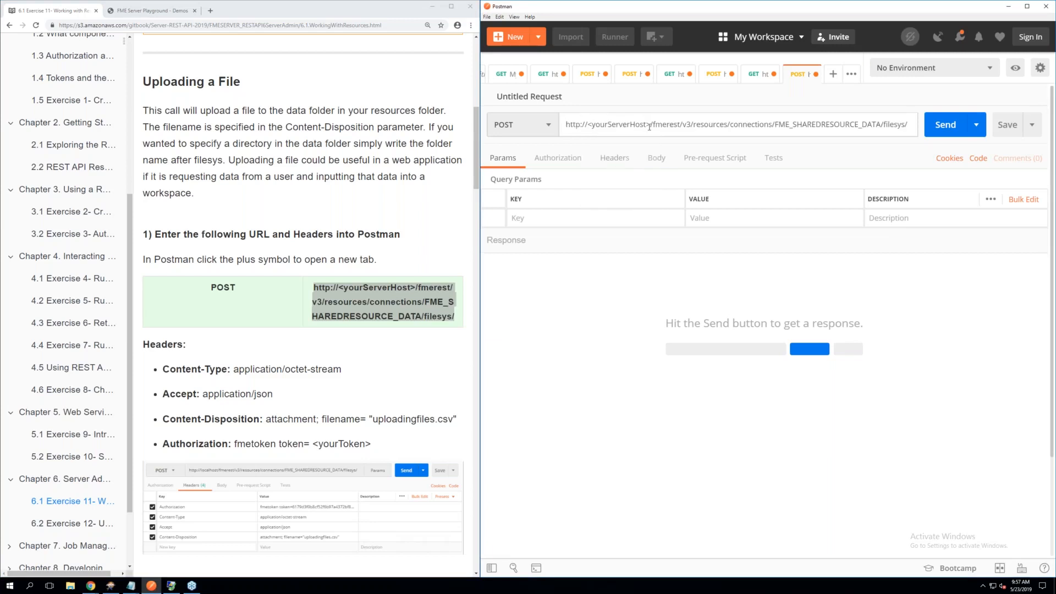
Replace the <yourServerHost> placeholder in the request URL with localhost, and open the request's headers
drag(651, 125, 591, 128)
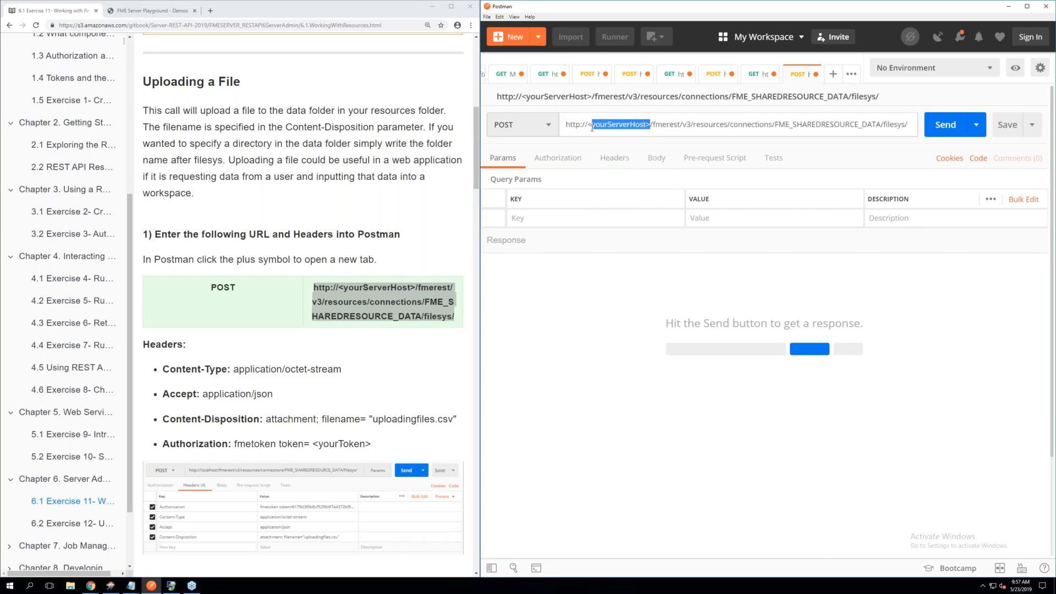
key(BackSpace)
key(BackSpace)
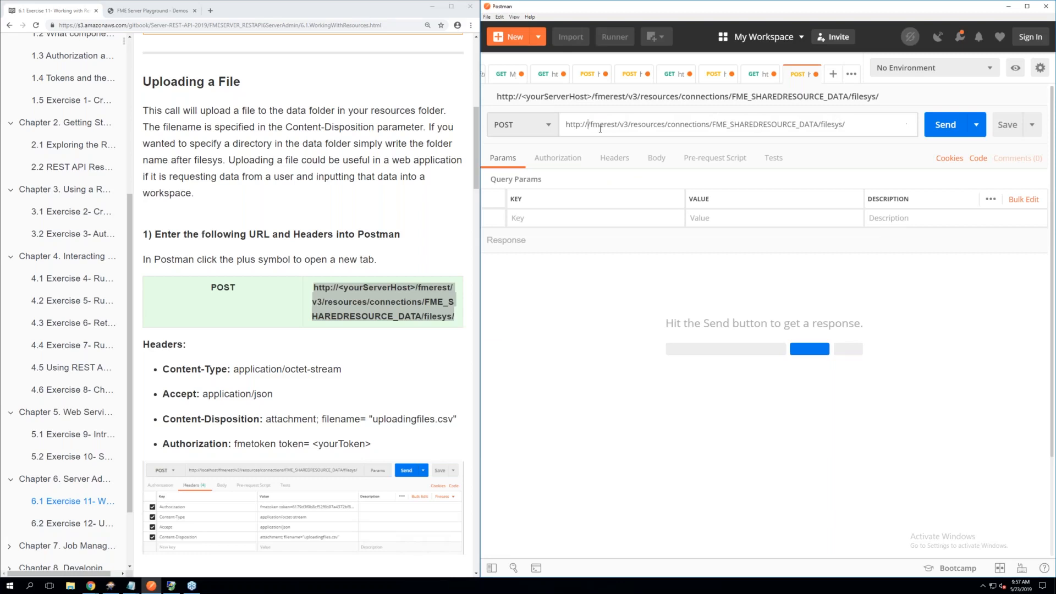
text(localhos)
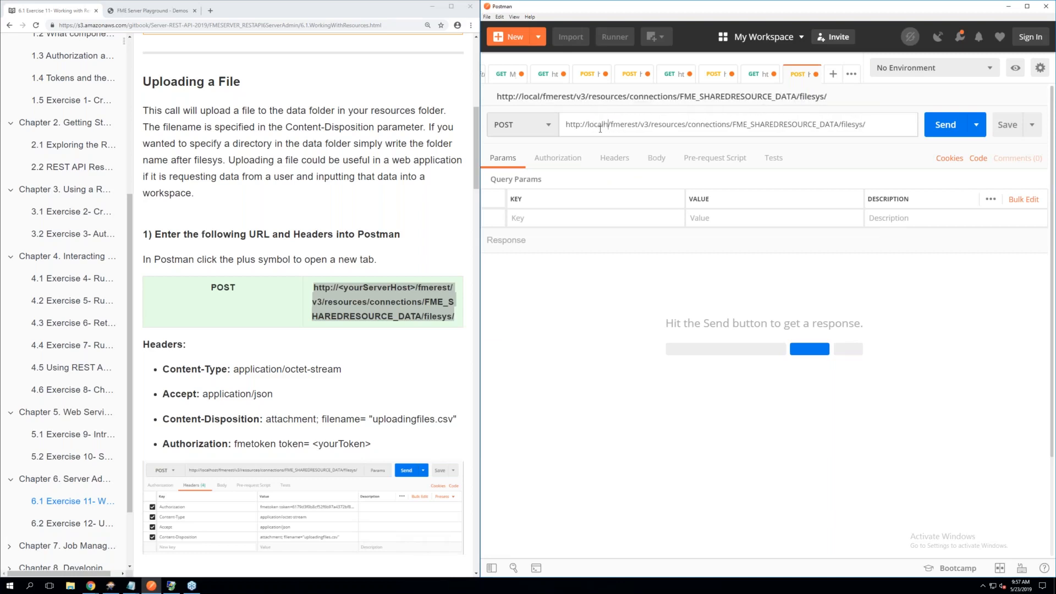
text(t)
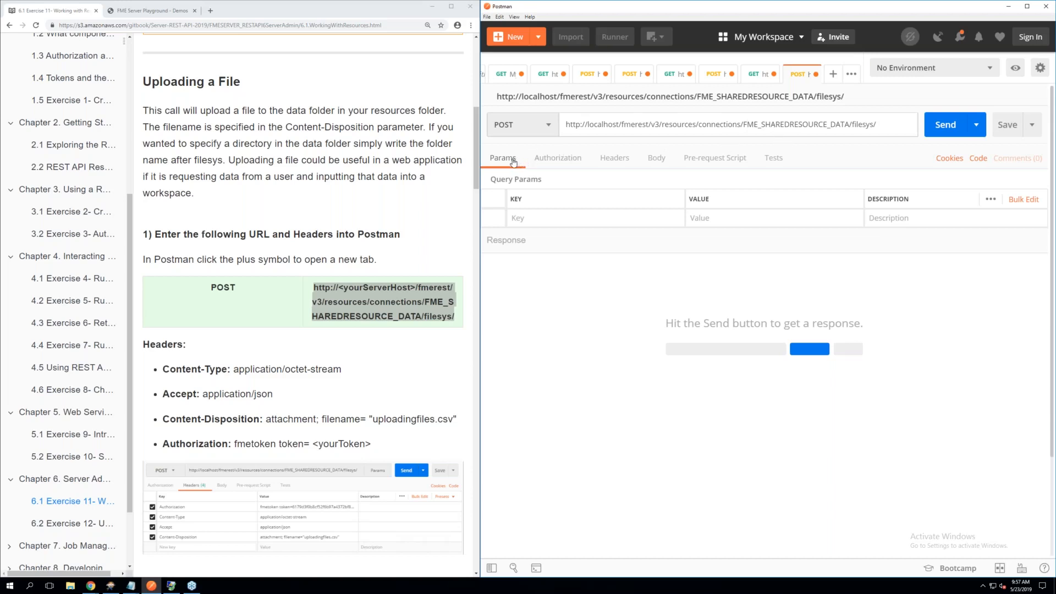
click(619, 159)
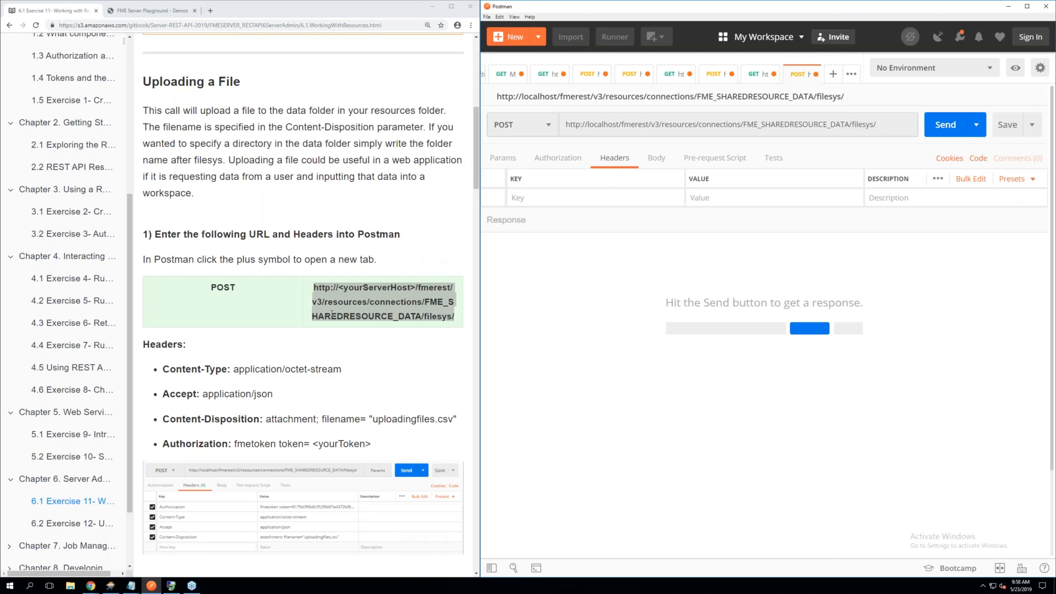
Add a Content-Type header with the value application/octet-stream to the POST request
scroll(332, 314, down, 1)
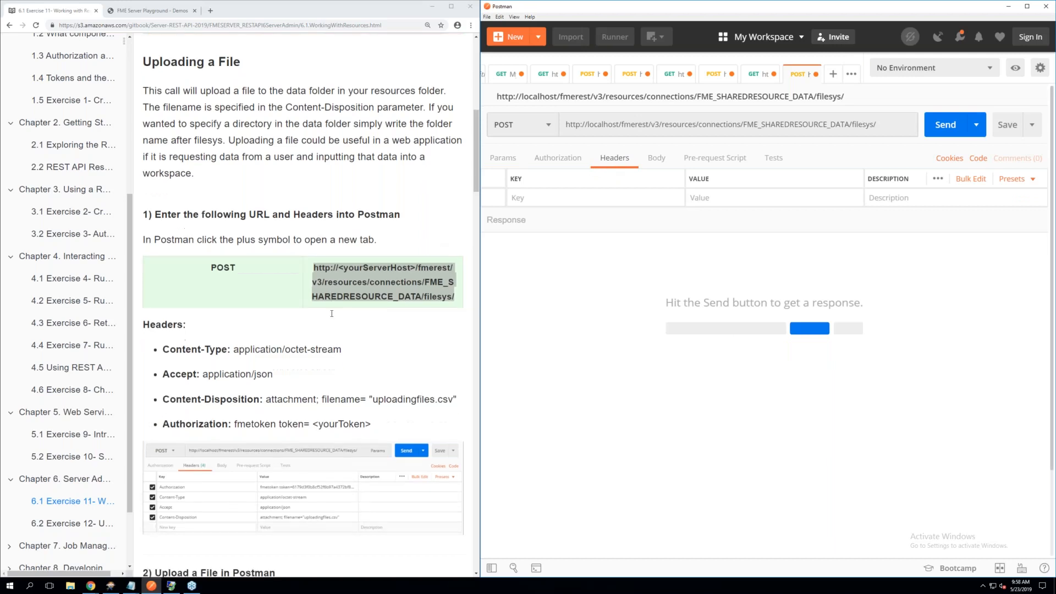
click(552, 199)
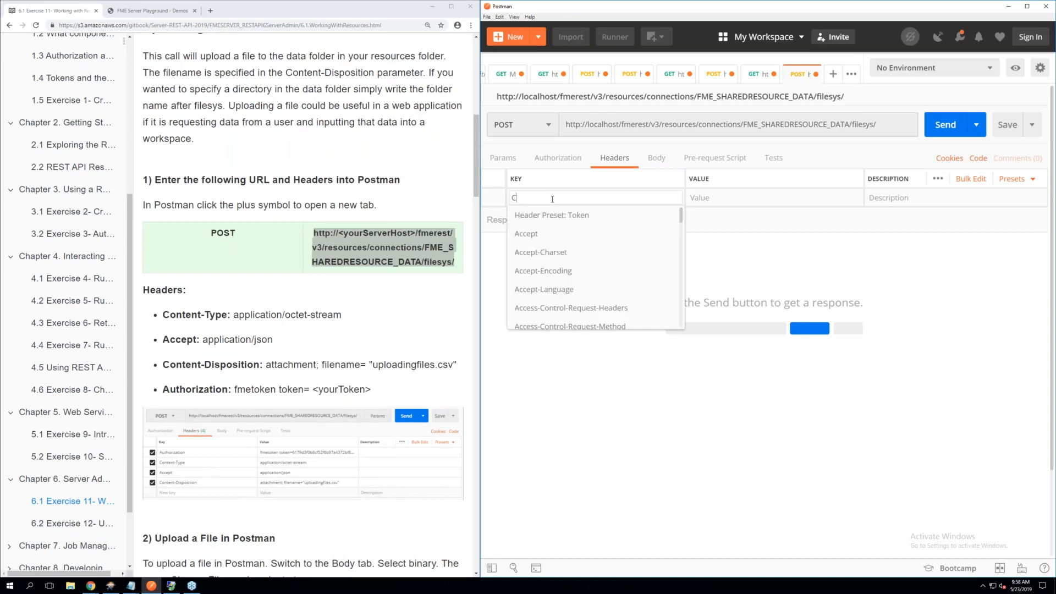
text(Conten)
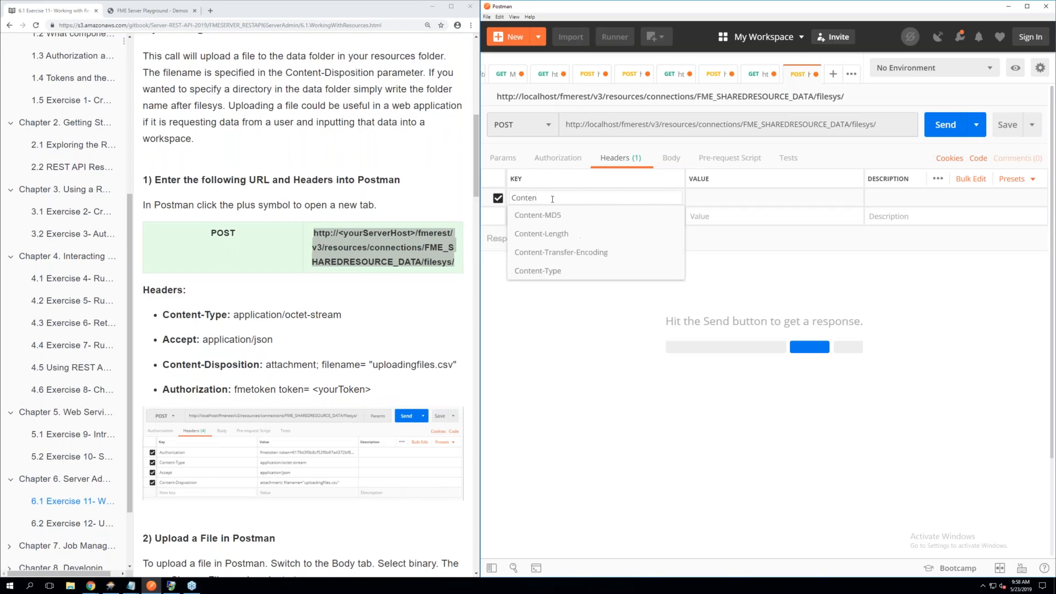
click(563, 270)
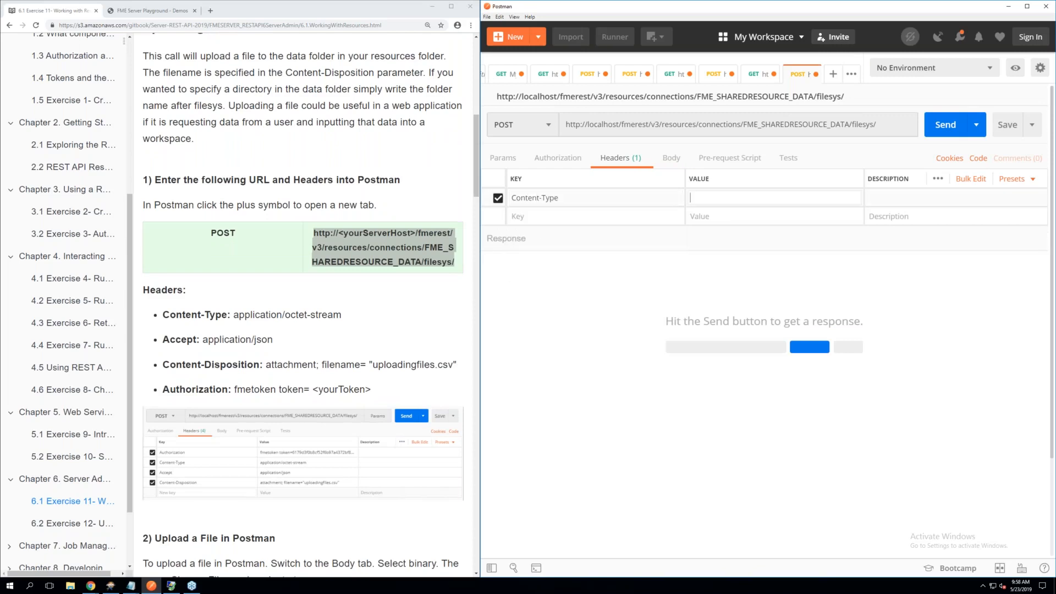
text(ap)
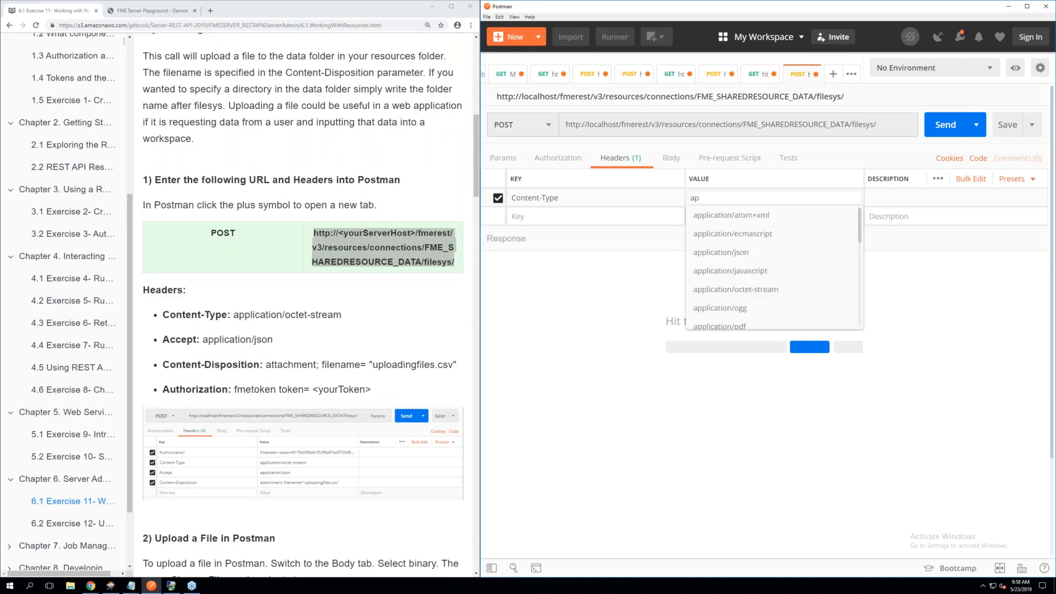
text(l)
key(BackSpace)
text(plicatio)
click(729, 295)
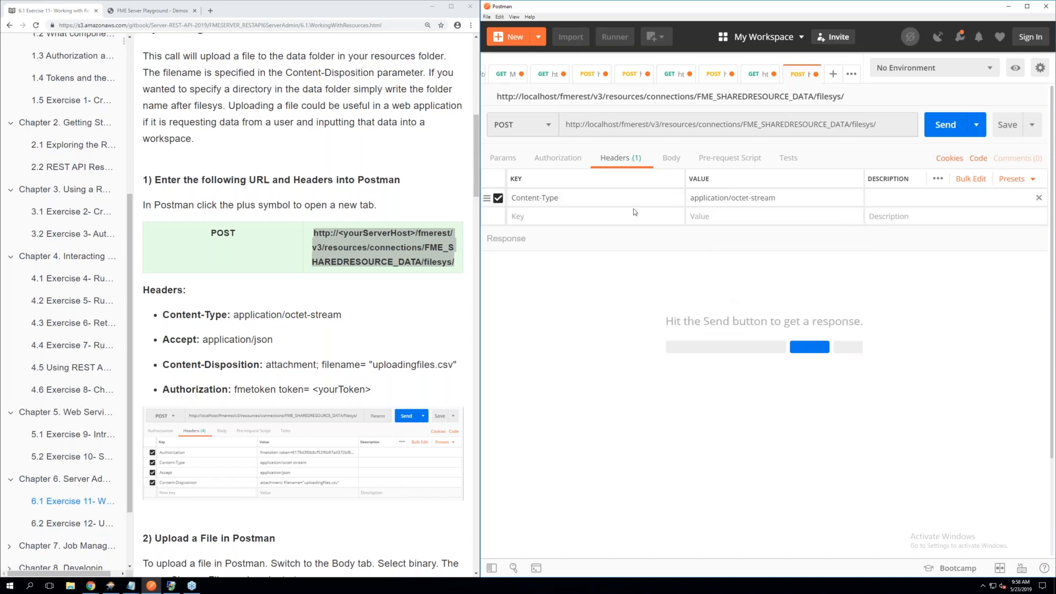
Add an Accept header with the value application/json to the POST request
click(574, 218)
text(Ac)
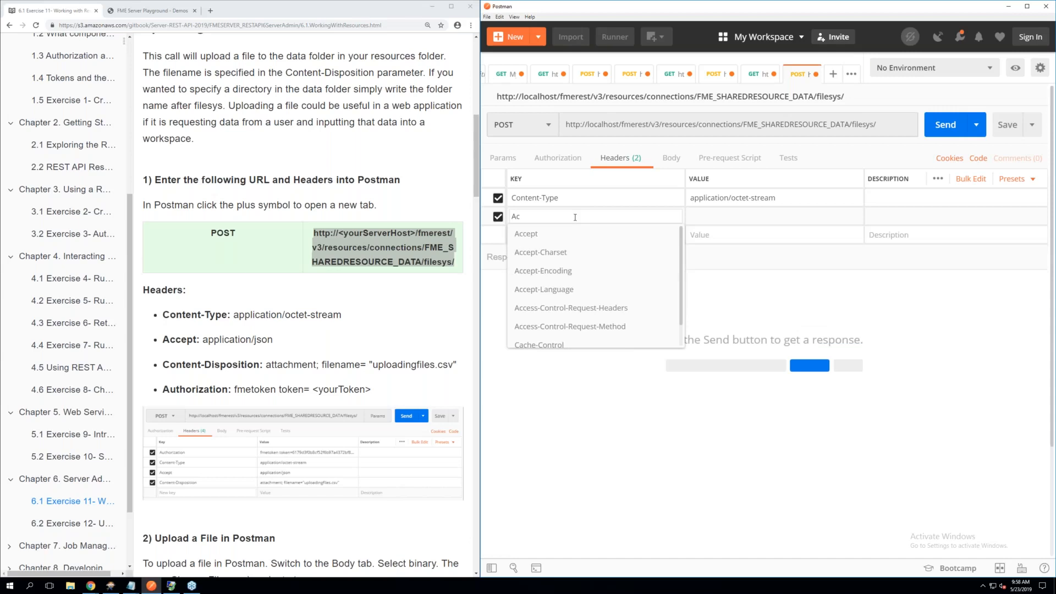
click(546, 235)
click(707, 215)
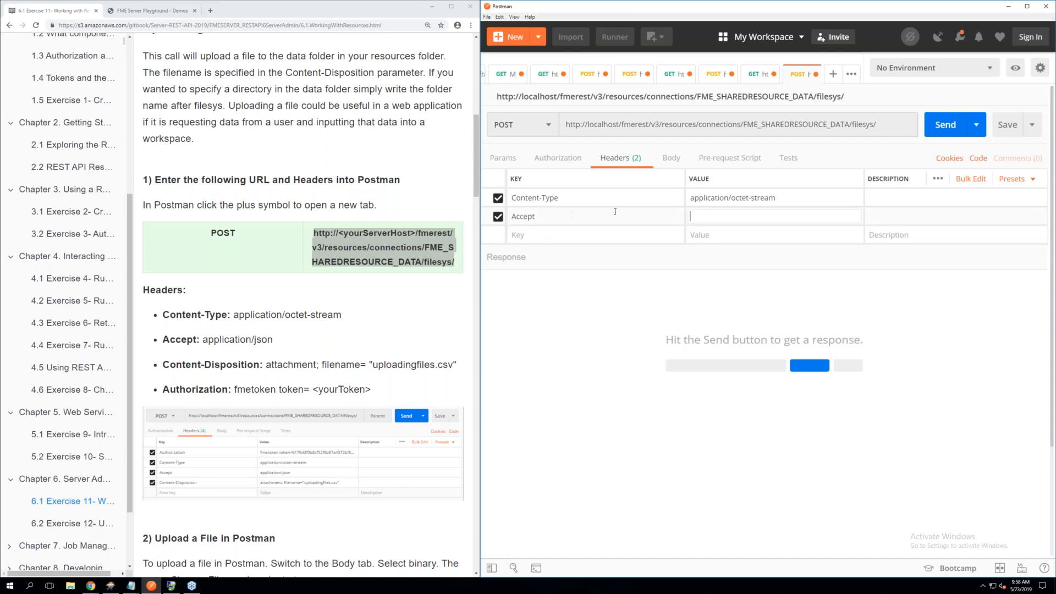
text(ap)
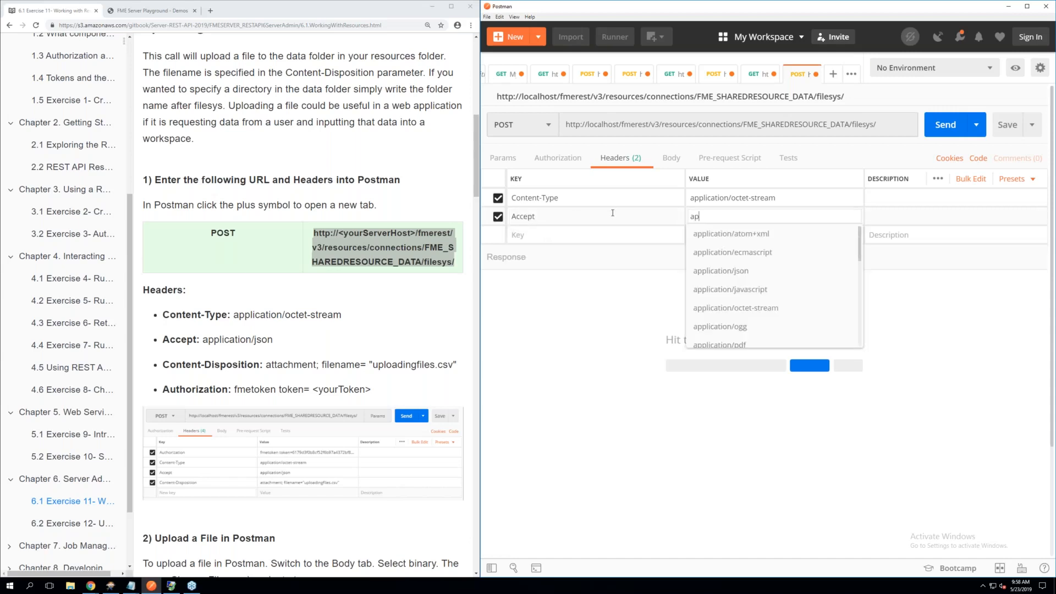
click(720, 271)
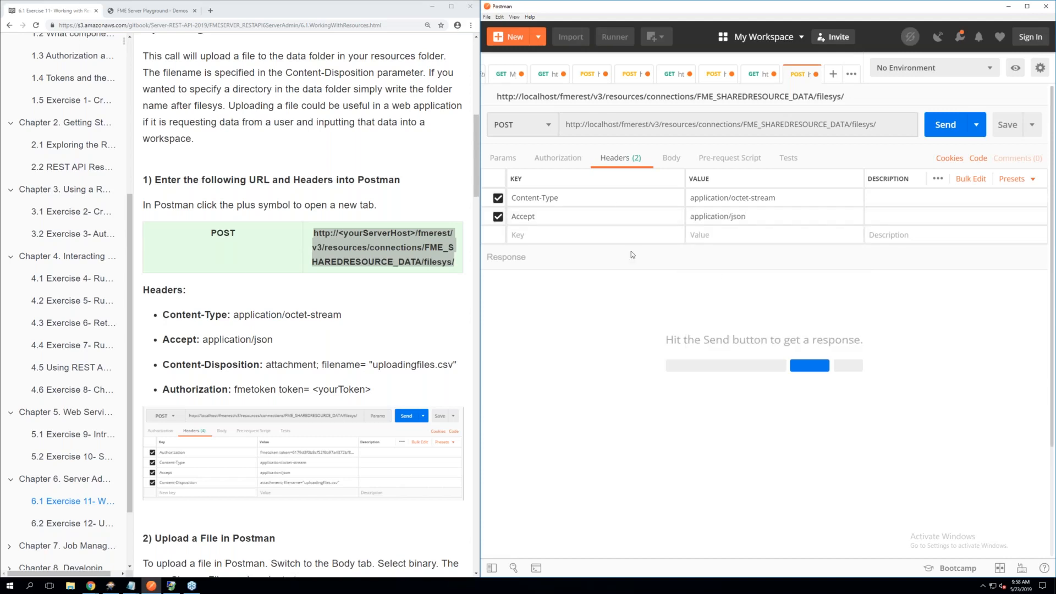
Add a third header key named Content-Disposition to the POST request
click(557, 235)
text(Content)
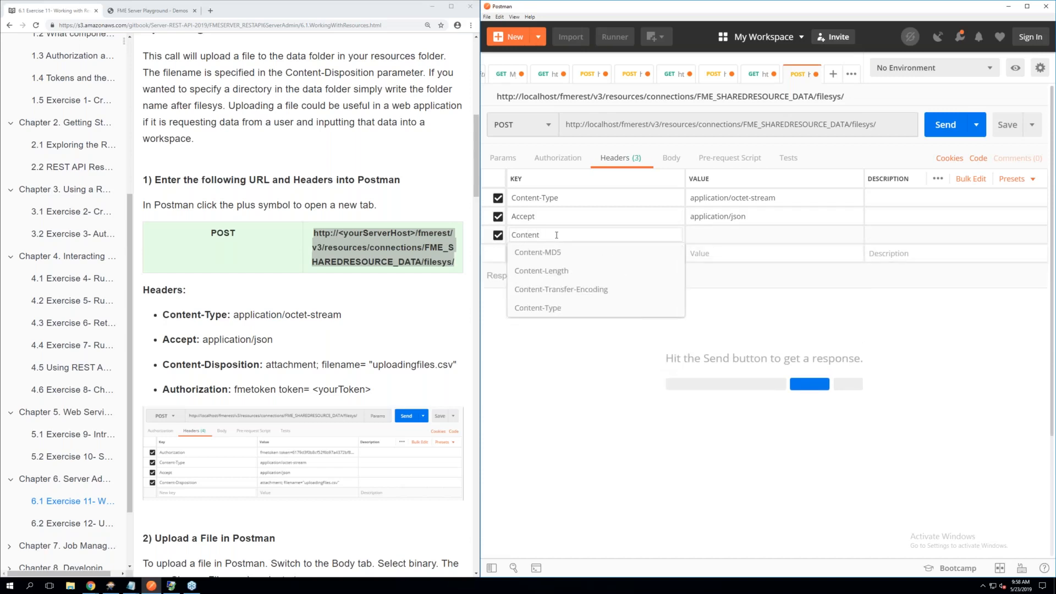
text(-D)
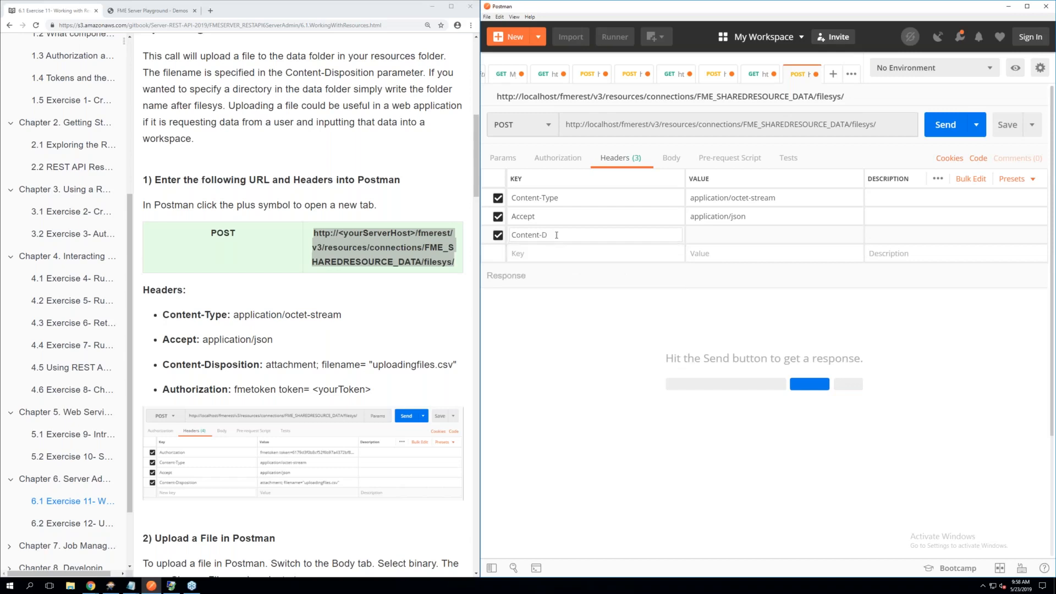
text(isposition)
Copy attachment; filename= "uploadingfiles.csv" from the manual into the Content-Disposition header's value
drag(266, 364, 459, 367)
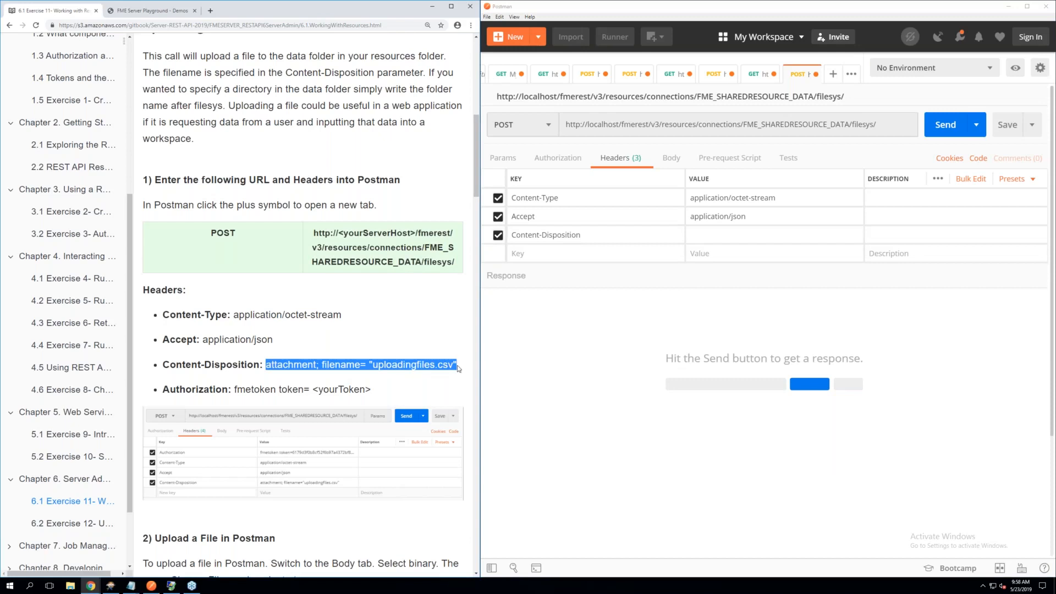
right_click(427, 365)
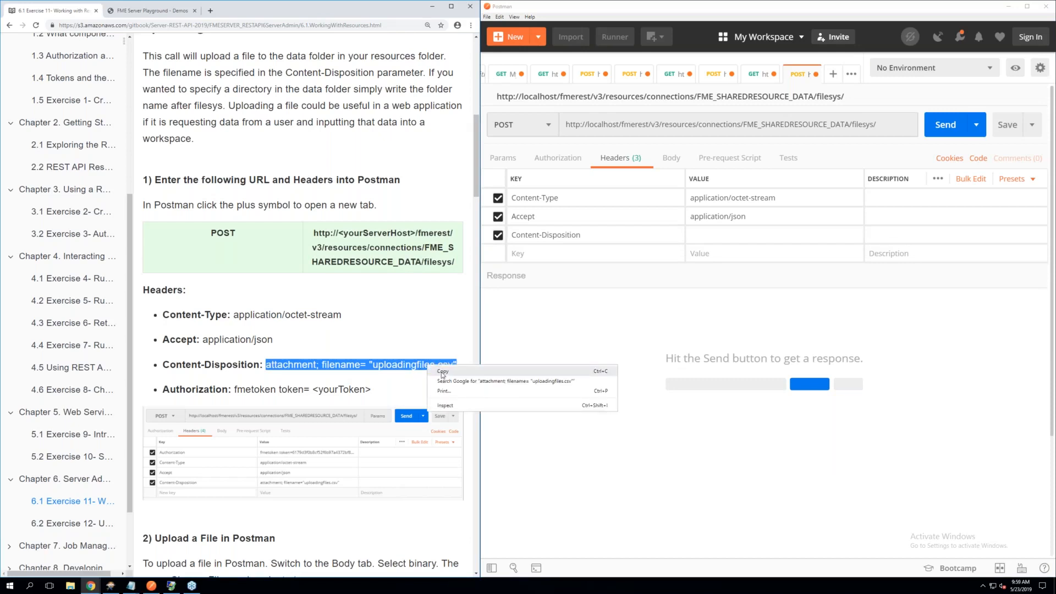
click(444, 372)
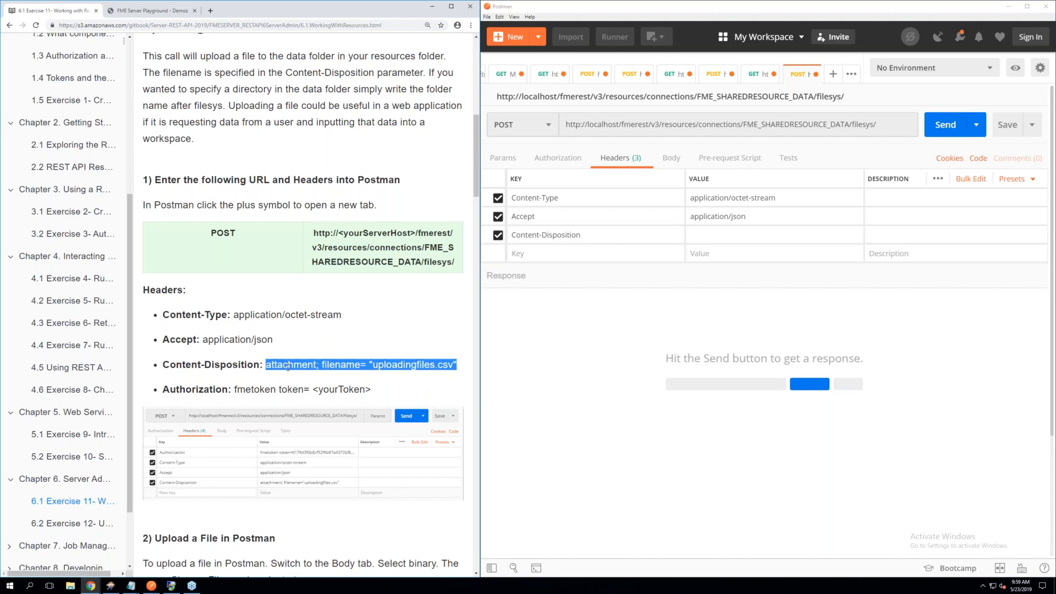
right_click(716, 236)
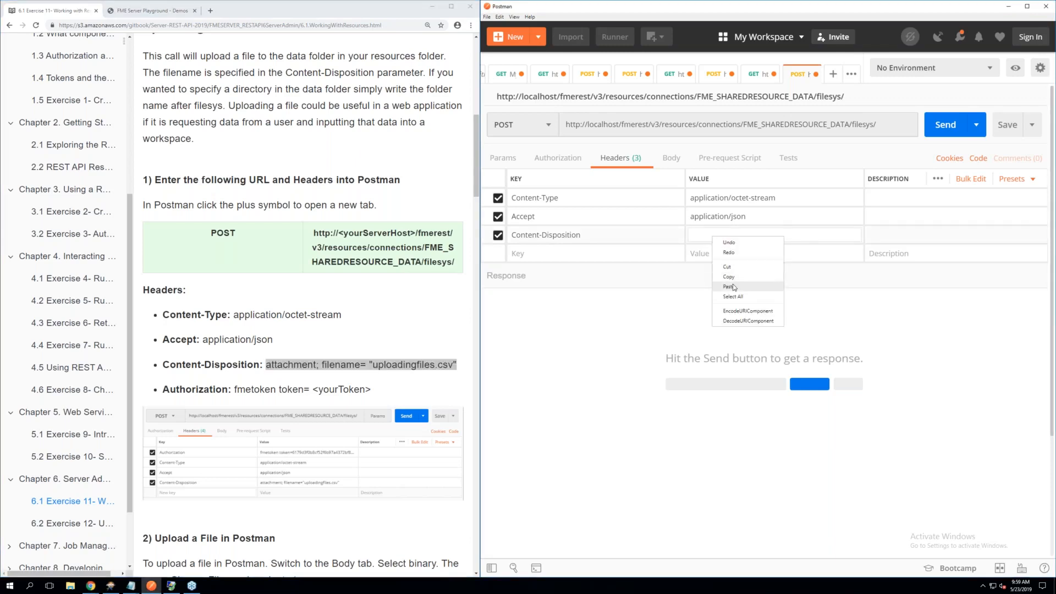
click(716, 287)
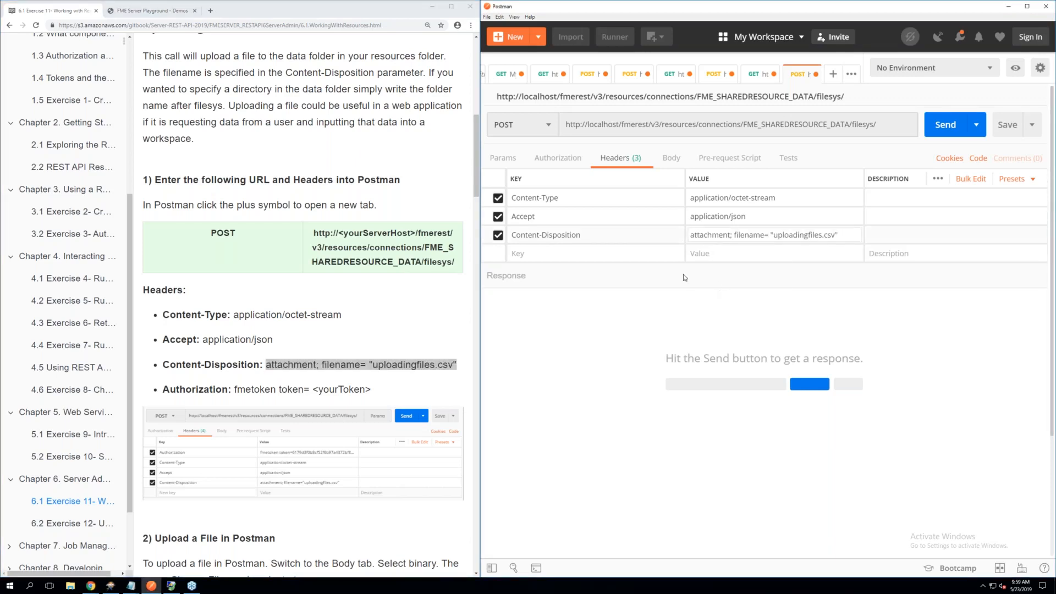
Add the Authorization header with its FME token from the saved Token header preset, and check the Authorization and Content-Disposition entries
click(558, 254)
text(to)
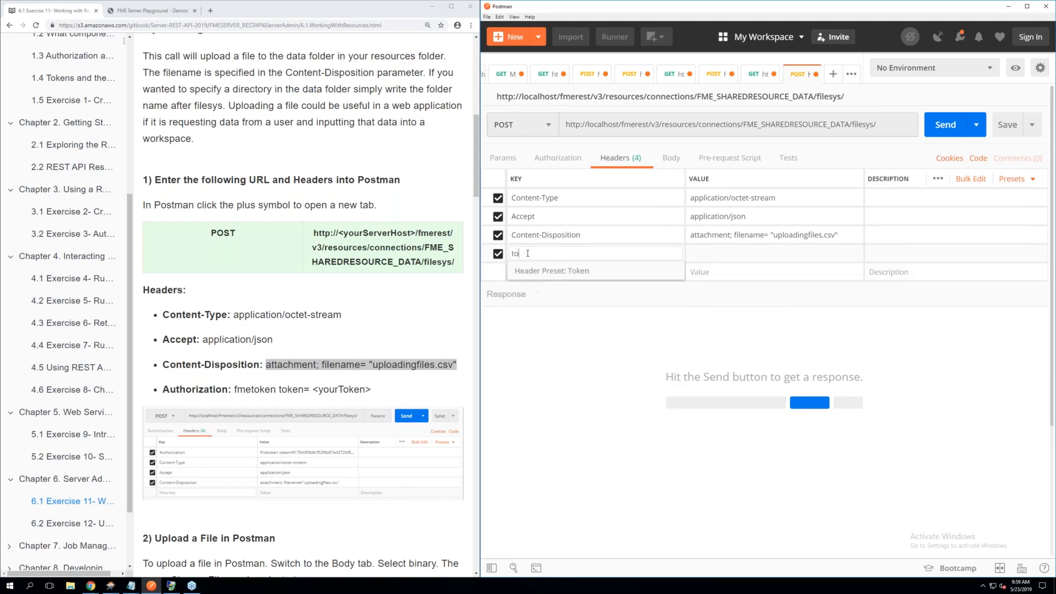
click(546, 272)
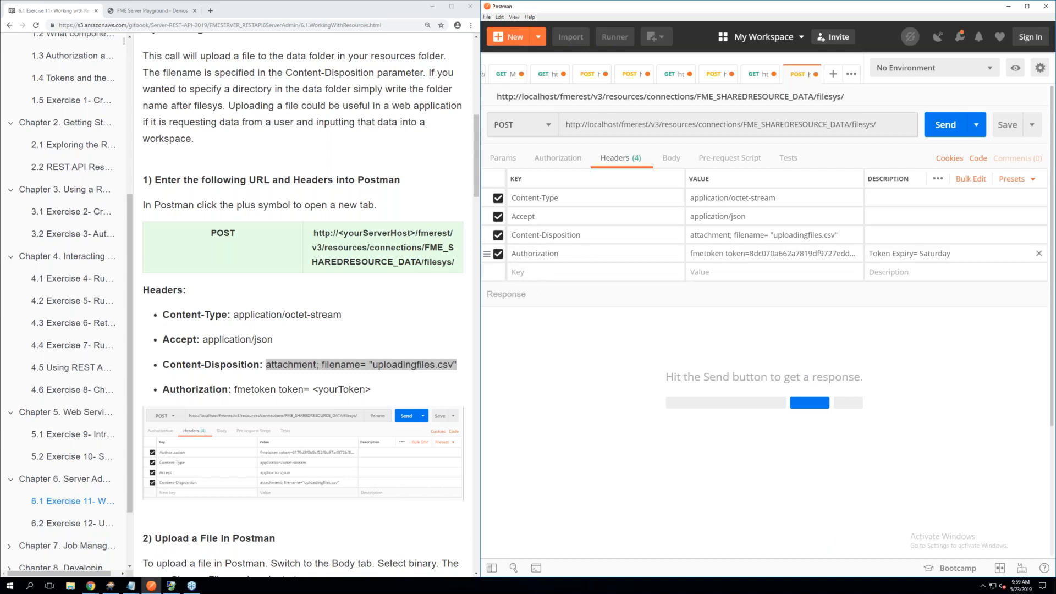
click(769, 253)
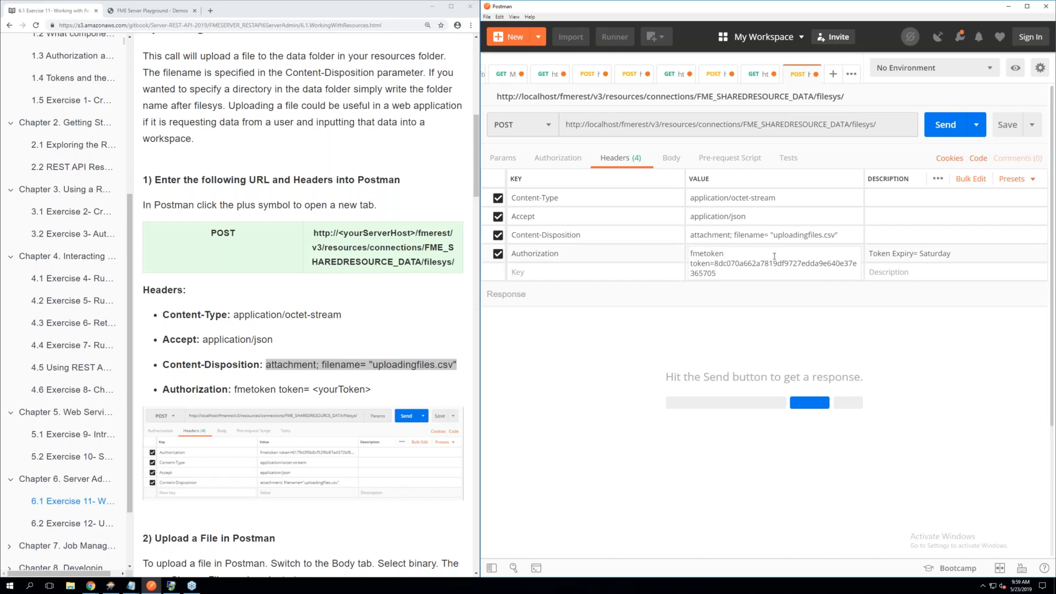
click(666, 324)
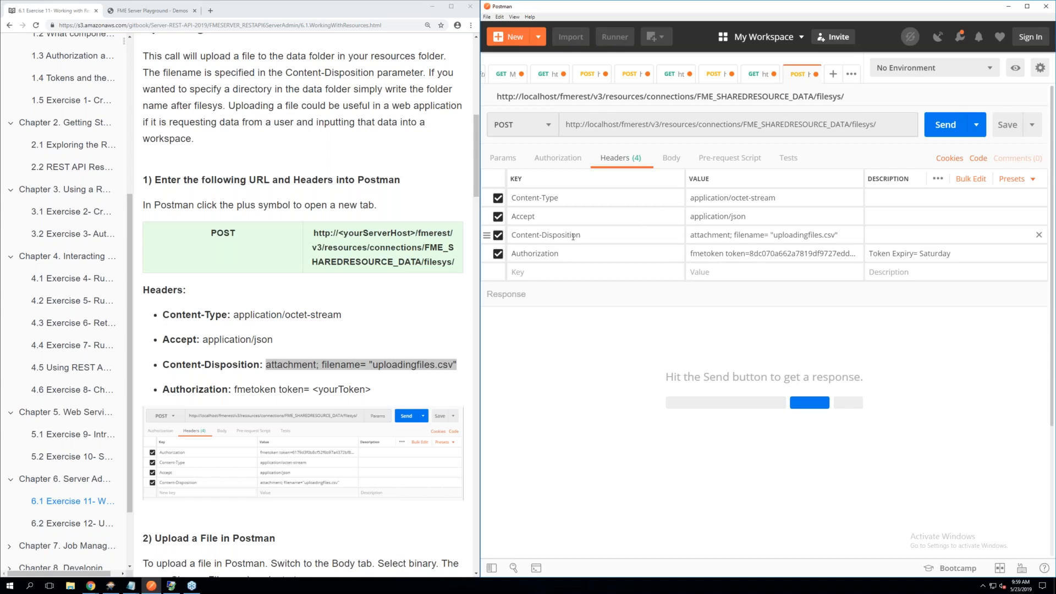
click(787, 237)
click(519, 237)
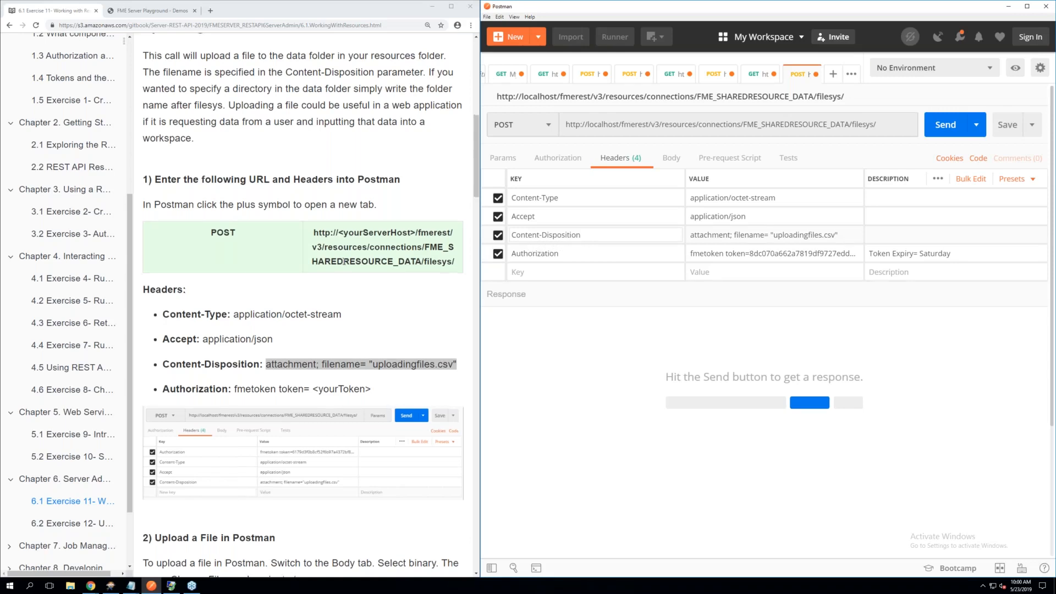
Read the manual's Upload a File in Postman instructions and set the request body type to binary
scroll(344, 262, down, 1)
scroll(344, 262, down, 1)
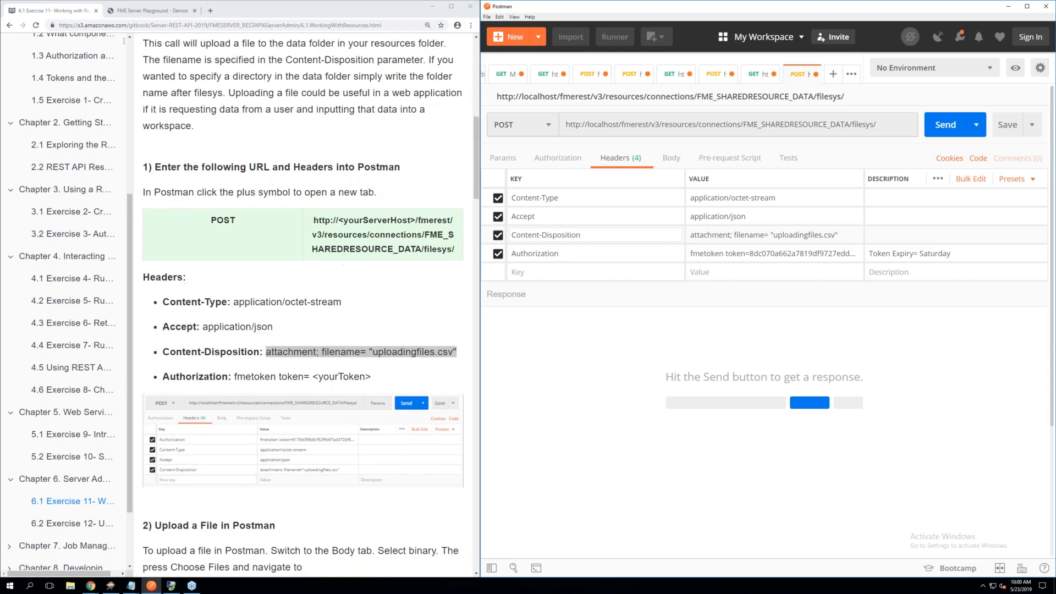
scroll(344, 262, down, 1)
scroll(344, 262, down, 3)
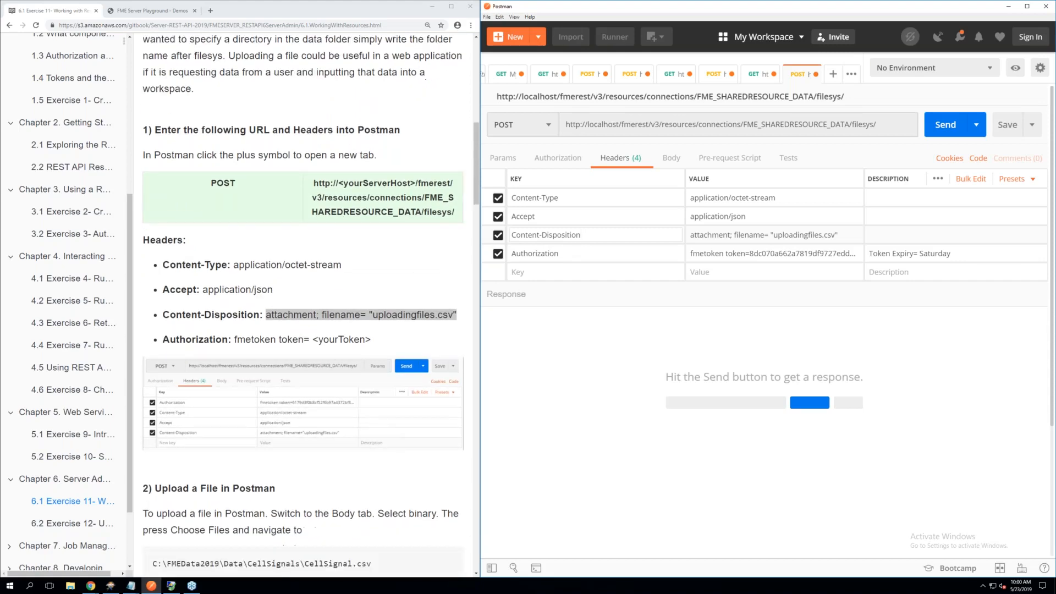
scroll(303, 302, down, 1)
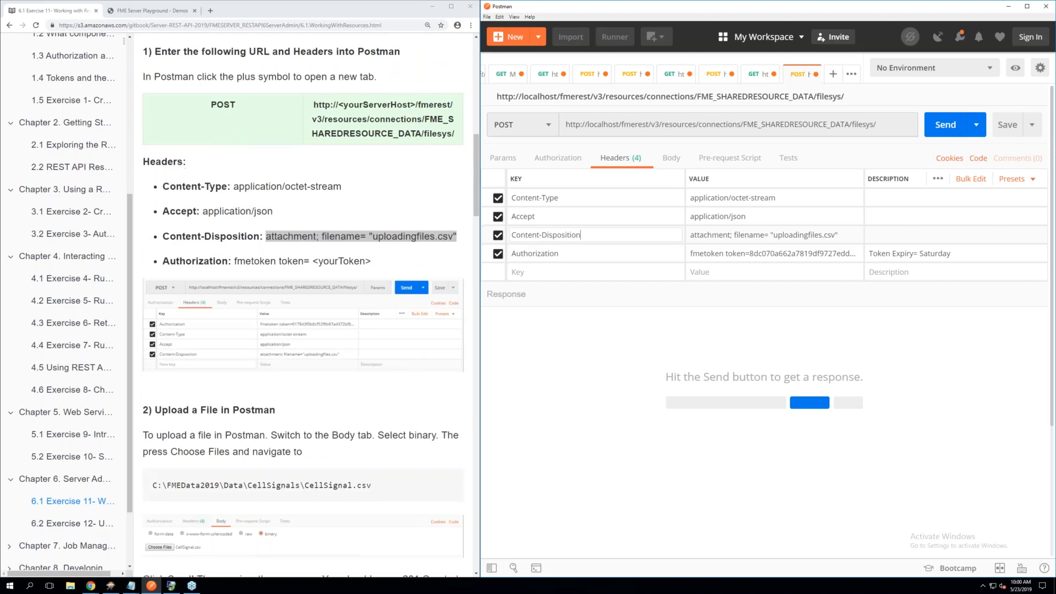
scroll(346, 264, down, 3)
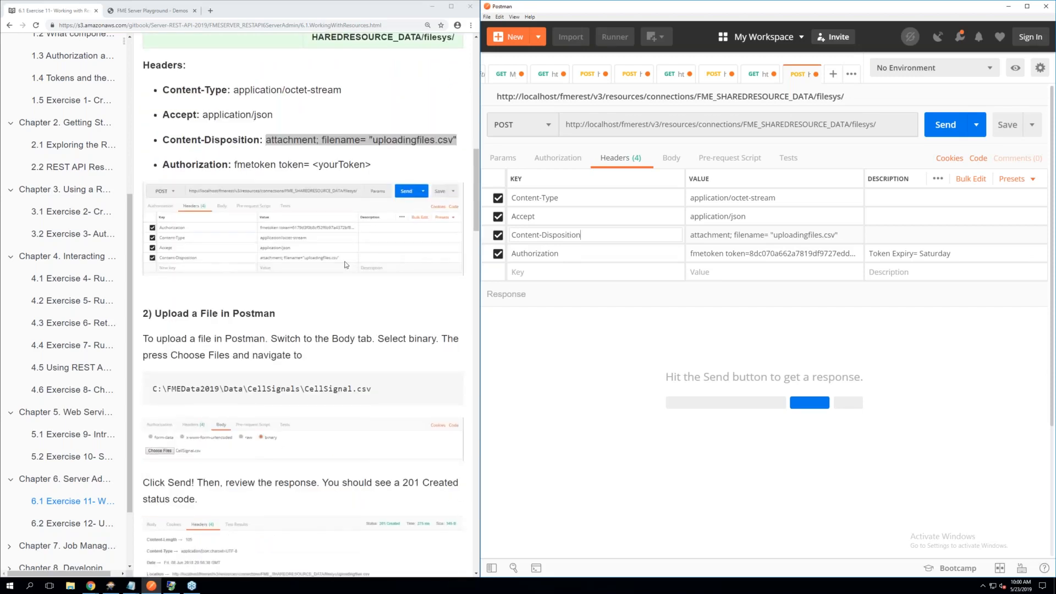
scroll(346, 265, down, 3)
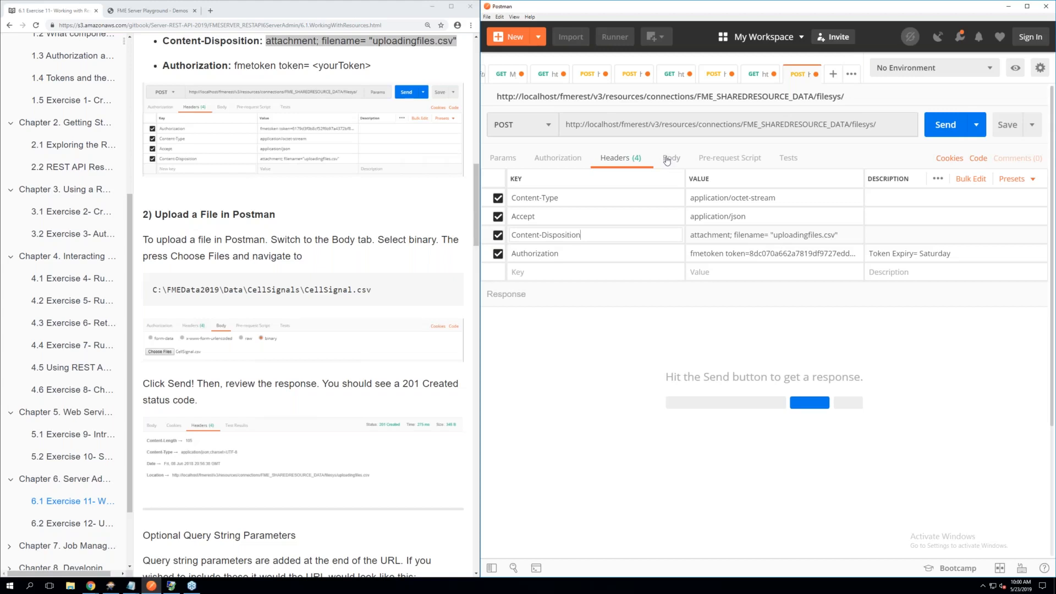
click(666, 160)
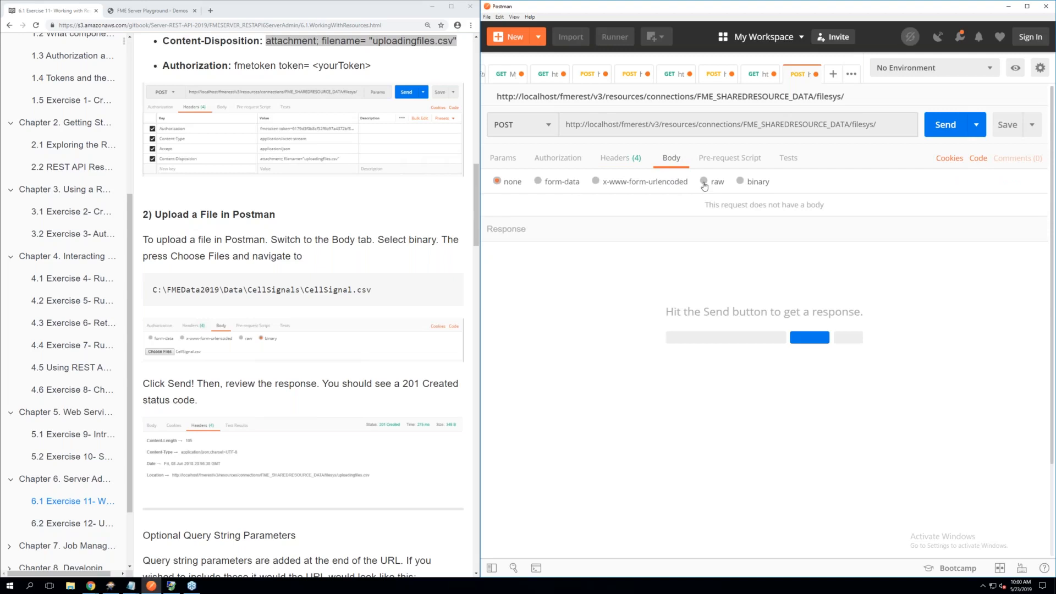
click(741, 183)
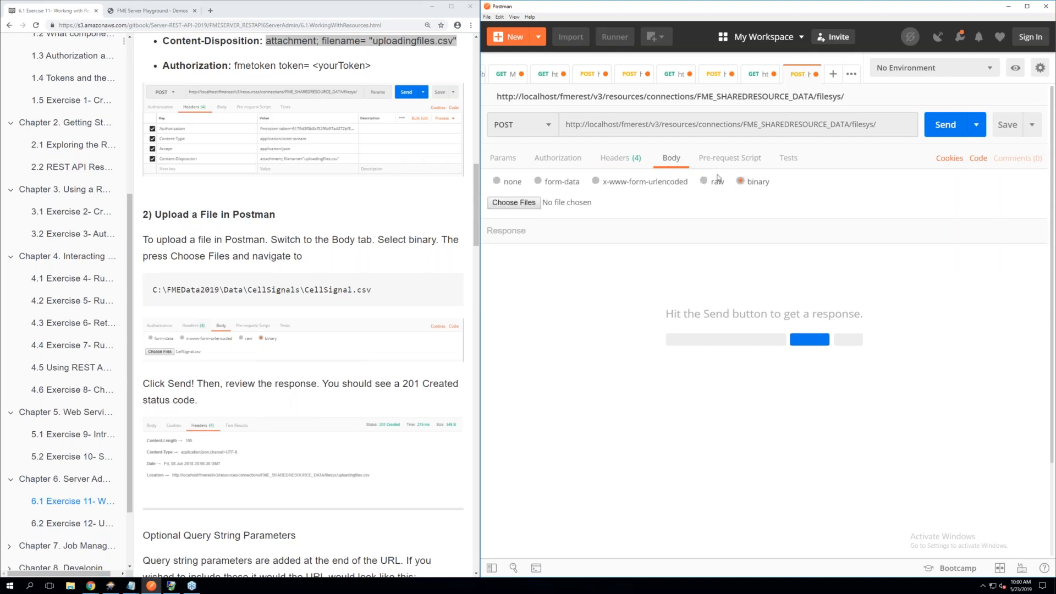
Attach CellSignal.csv from C:\FMEData2019\Data\CellSignals as the binary body of the POST request
click(510, 207)
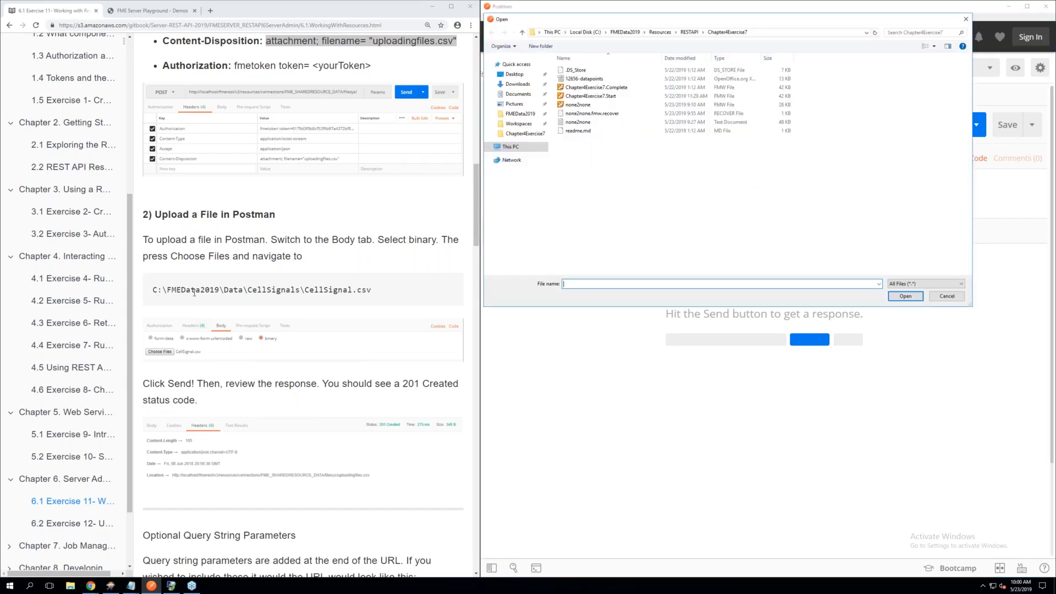
click(584, 33)
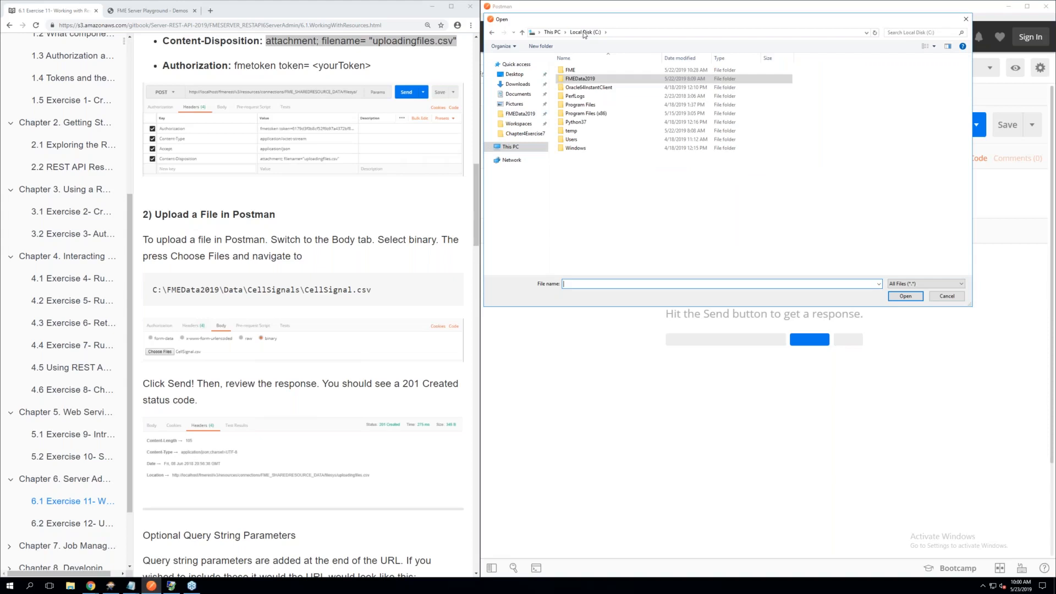
double_click(592, 81)
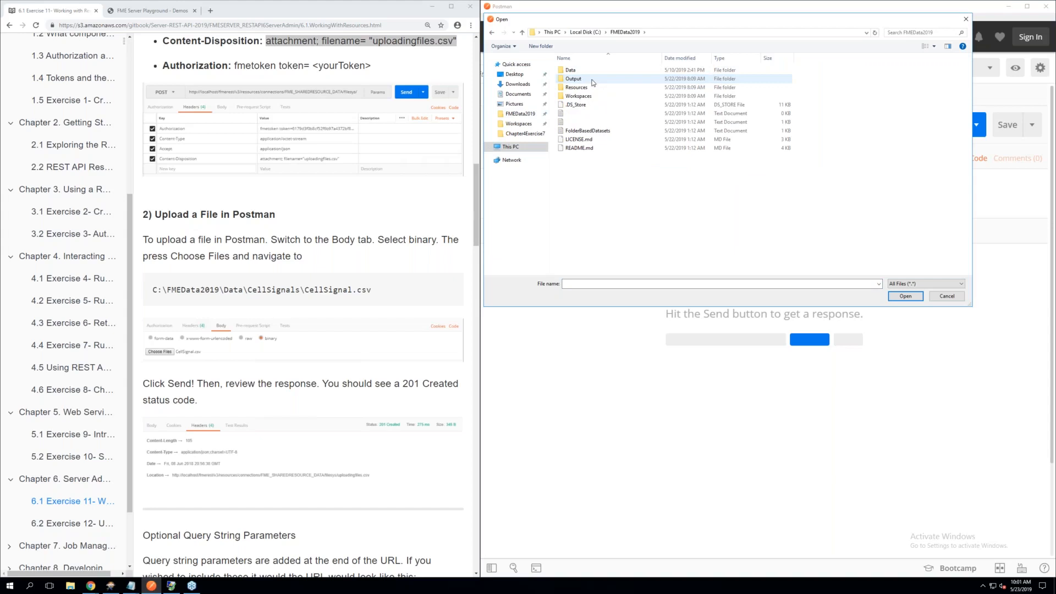
double_click(572, 71)
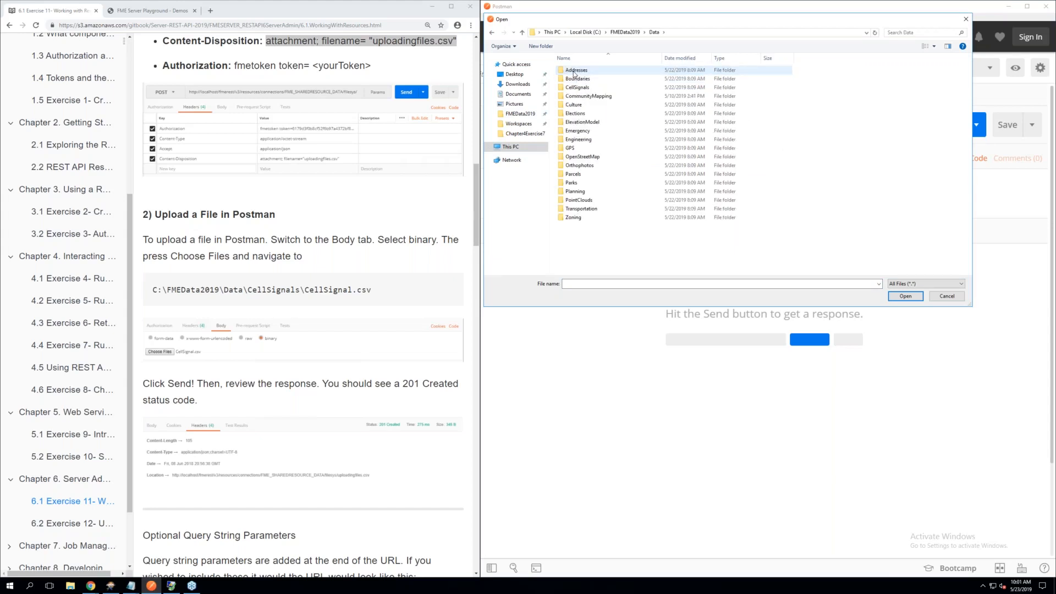
double_click(577, 87)
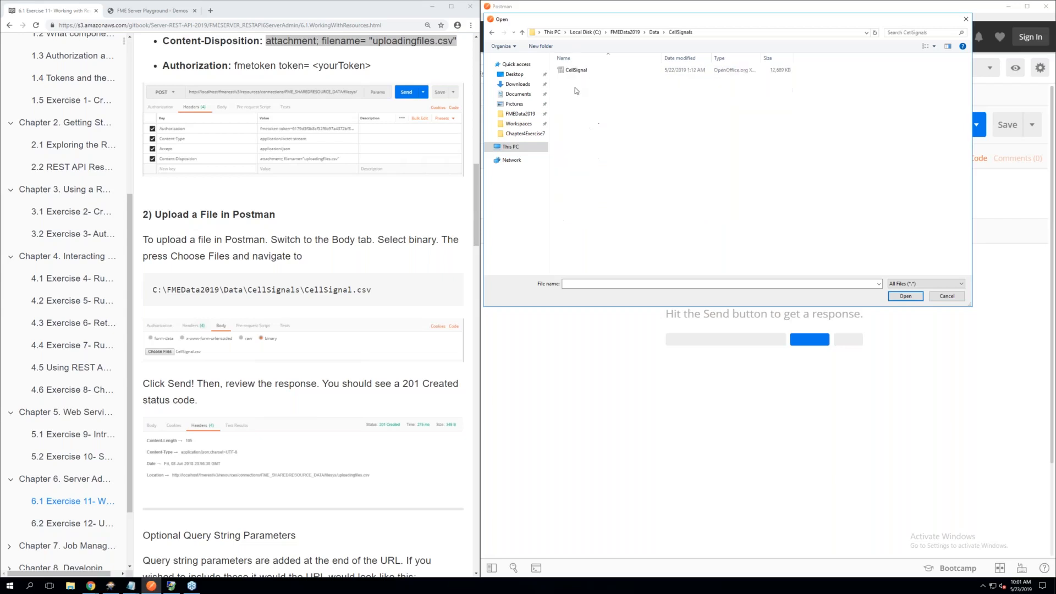
click(576, 72)
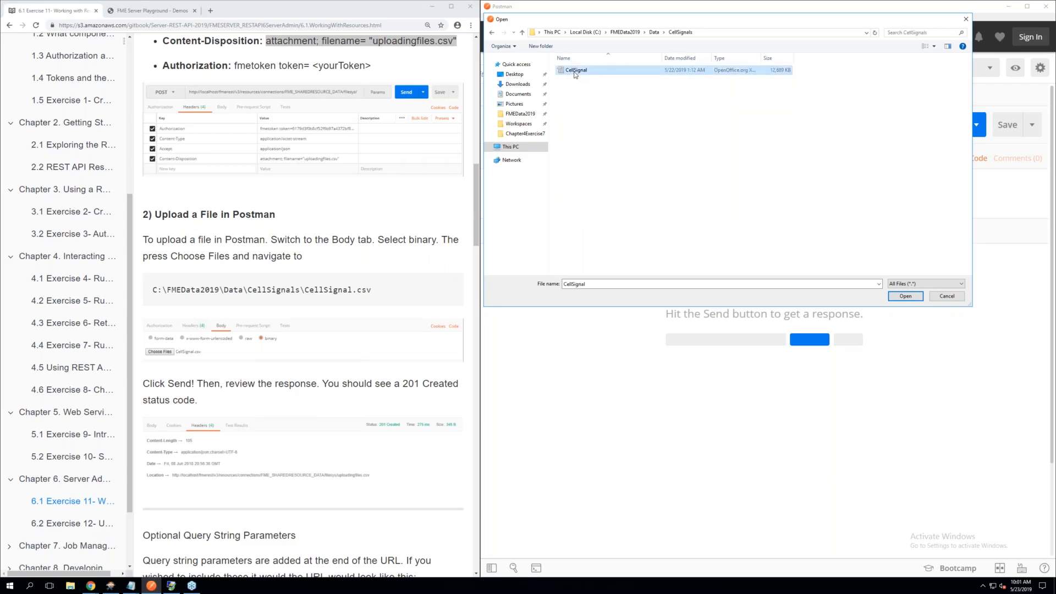
double_click(576, 71)
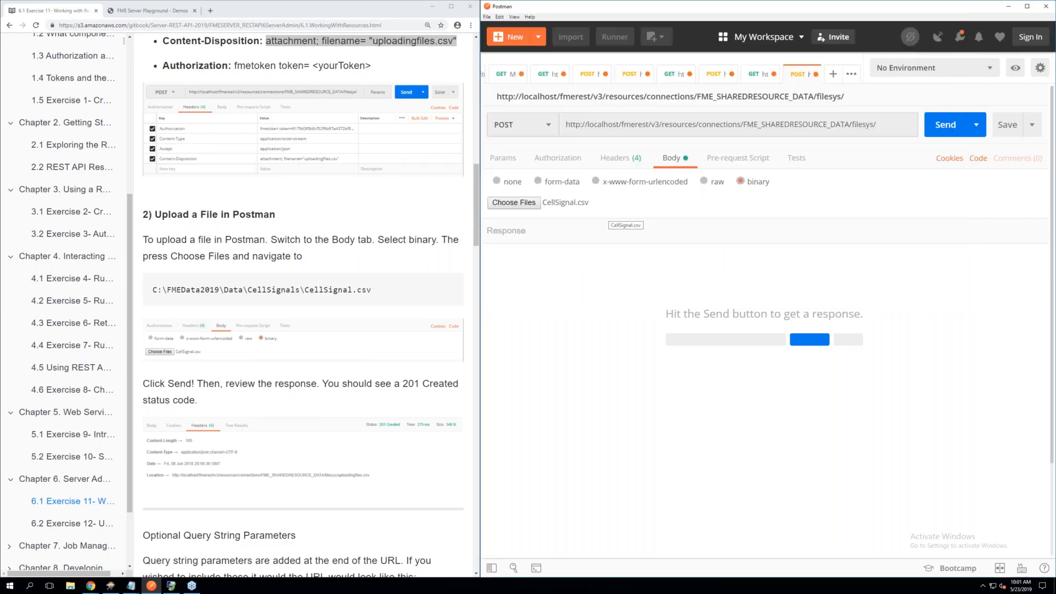
Send the POST request to upload the file, and check the status and file name in the response
scroll(368, 321, down, 1)
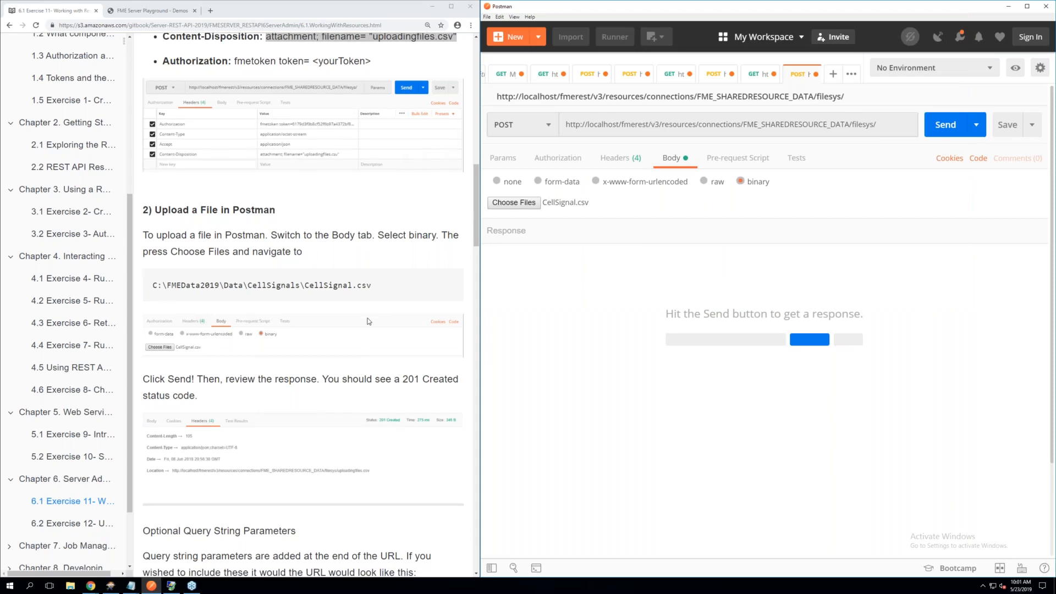
scroll(368, 321, down, 3)
scroll(369, 321, down, 1)
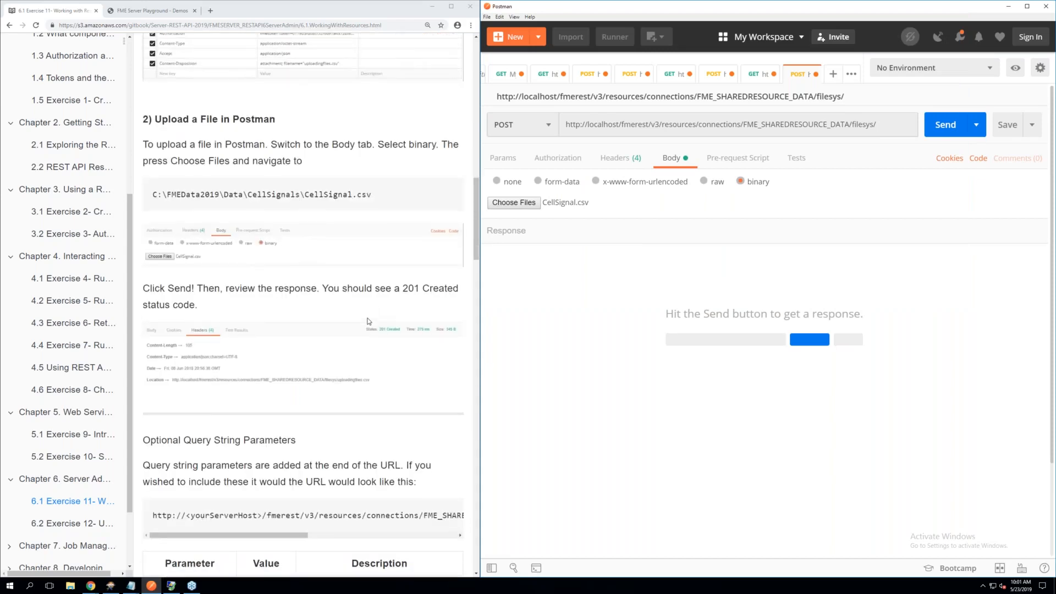
scroll(369, 321, down, 1)
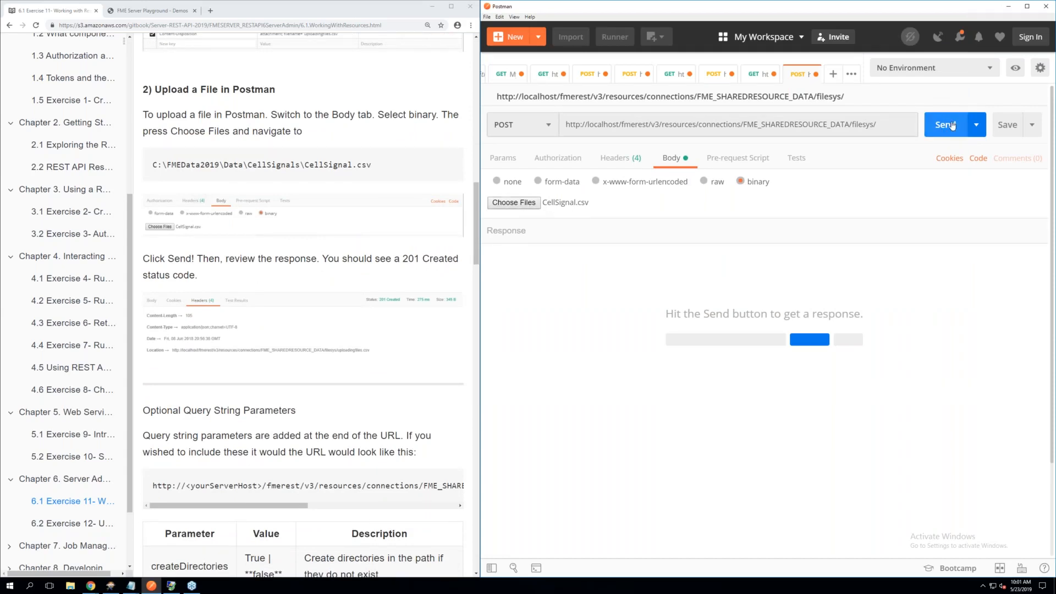
click(949, 124)
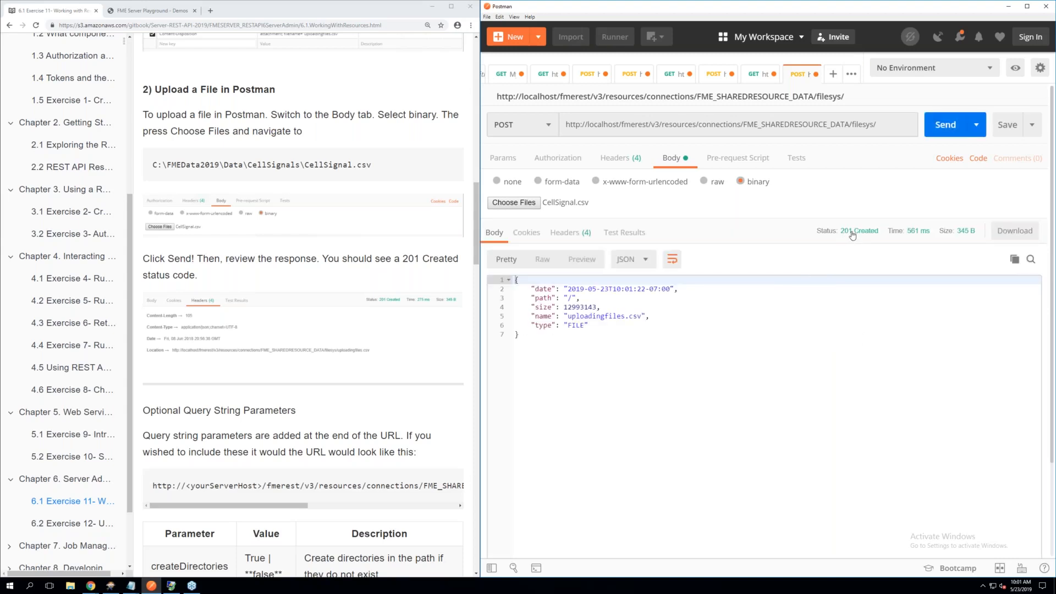
click(609, 318)
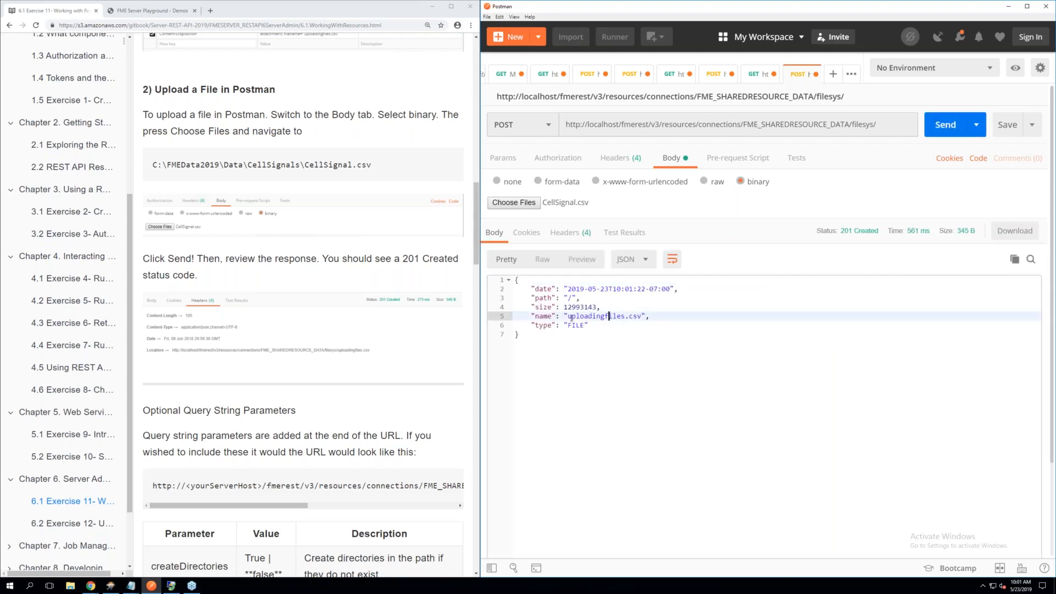
click(564, 317)
Read the manual's Optional Query String Parameters section, covering the createDirectories and overwrite parameters
scroll(262, 299, down, 1)
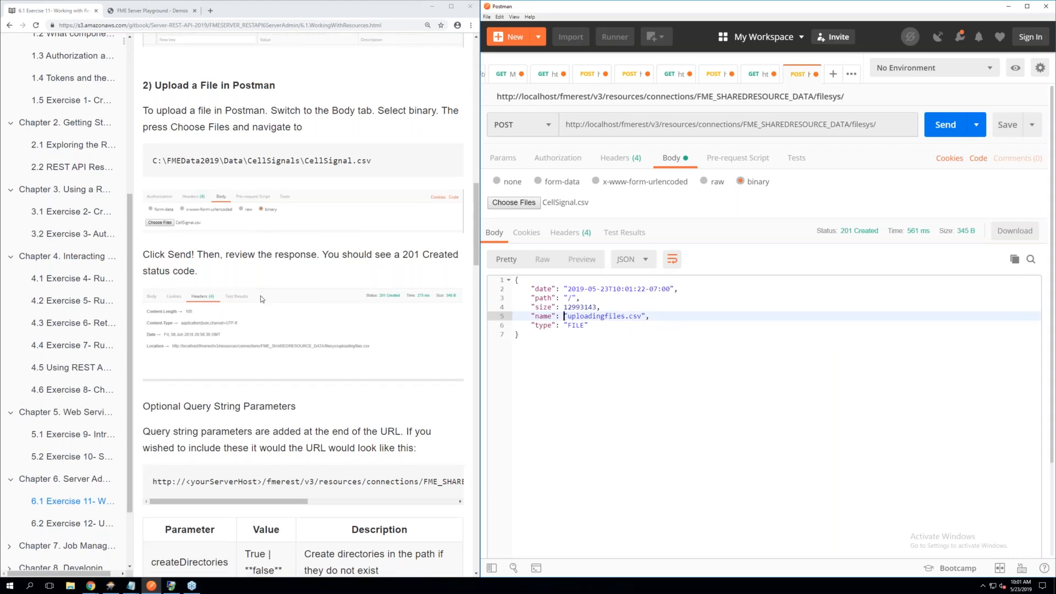
scroll(261, 299, down, 3)
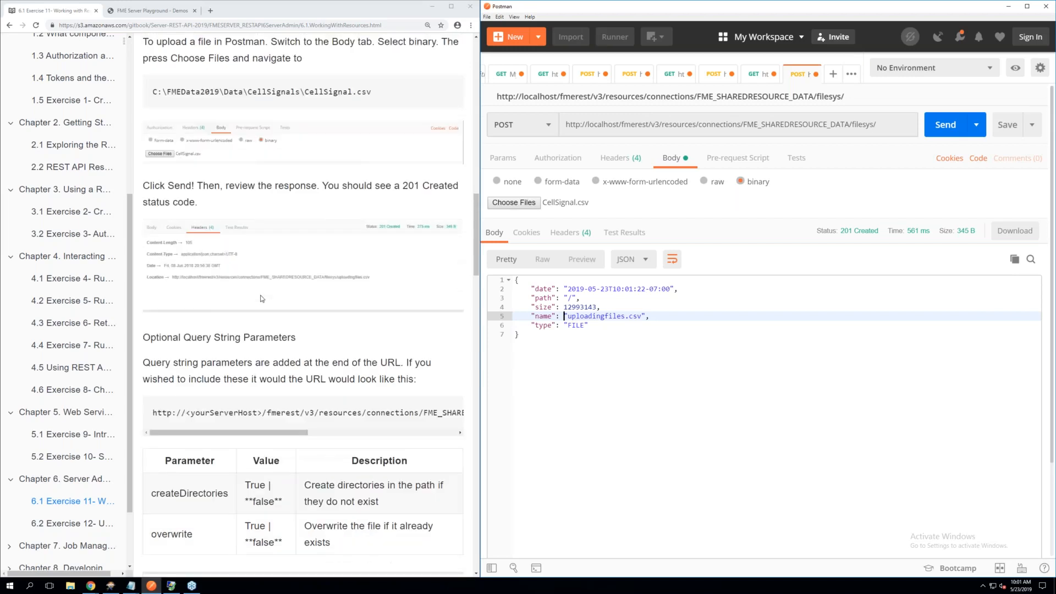
scroll(261, 298, down, 1)
scroll(261, 298, down, 1)
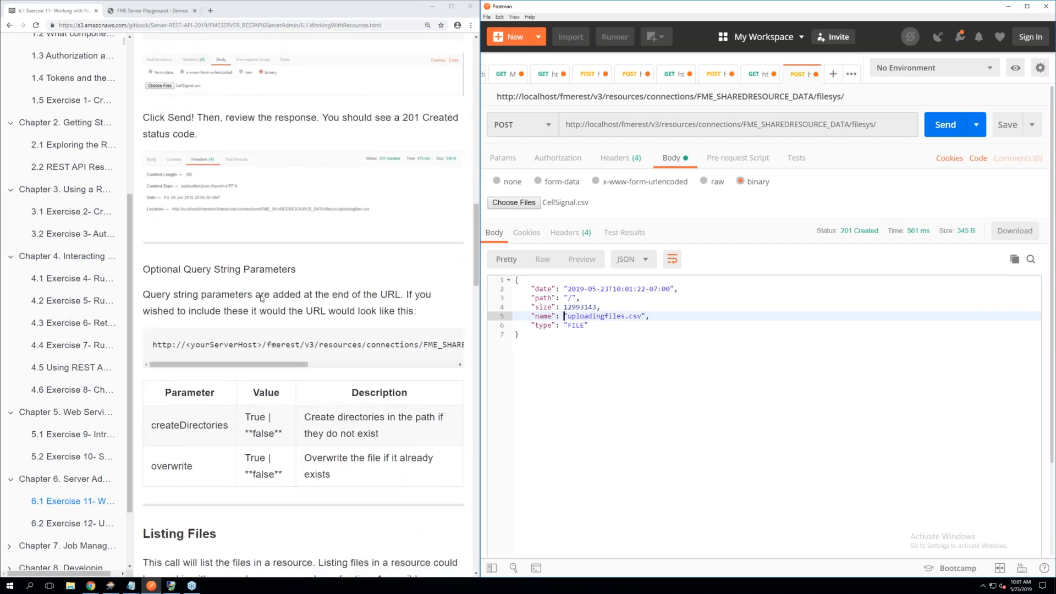
scroll(261, 299, down, 1)
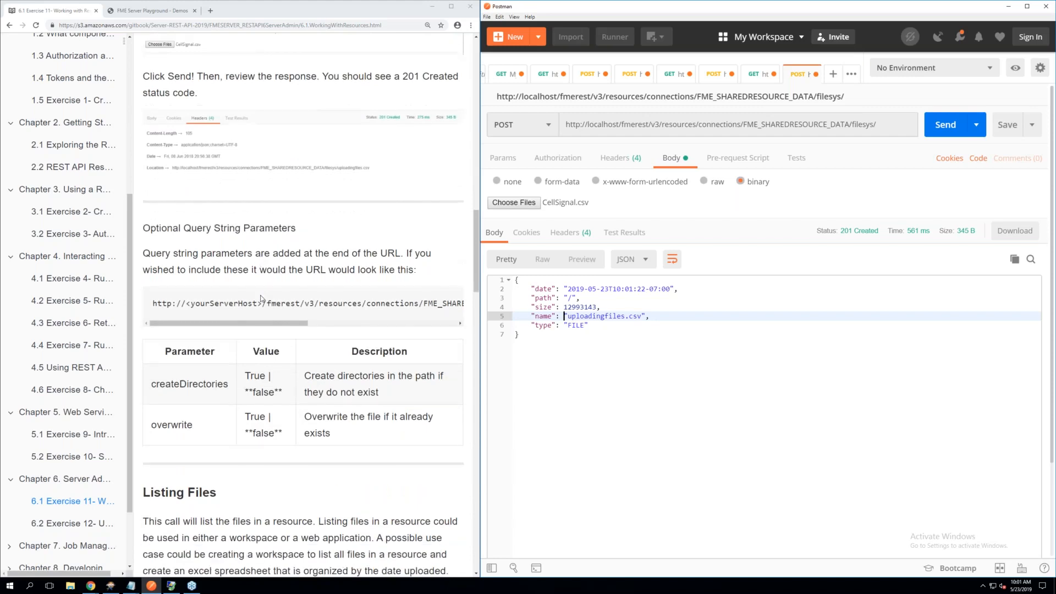
scroll(324, 372, down, 1)
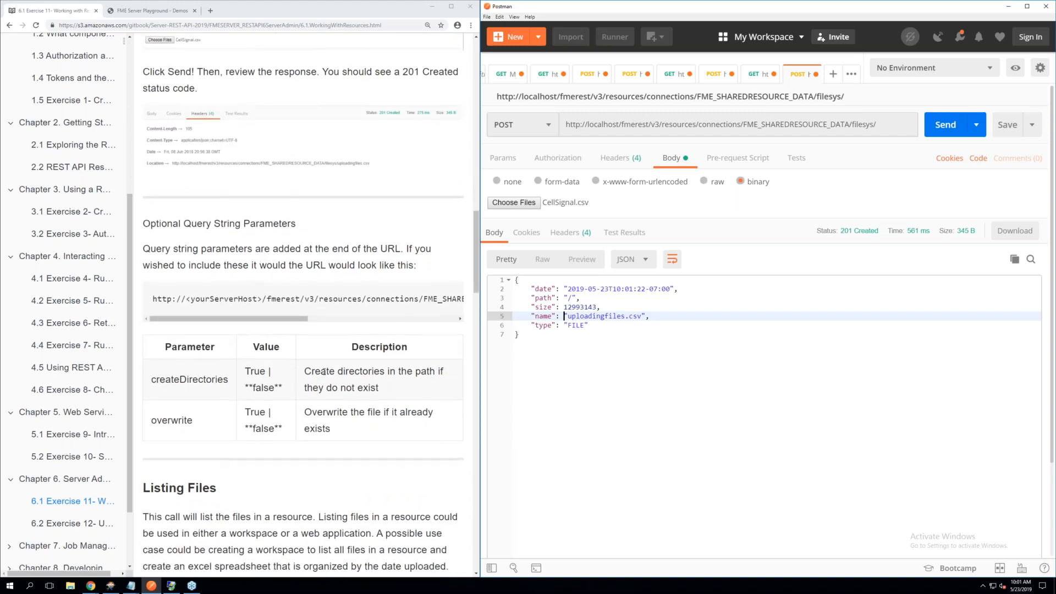
scroll(323, 371, up, 1)
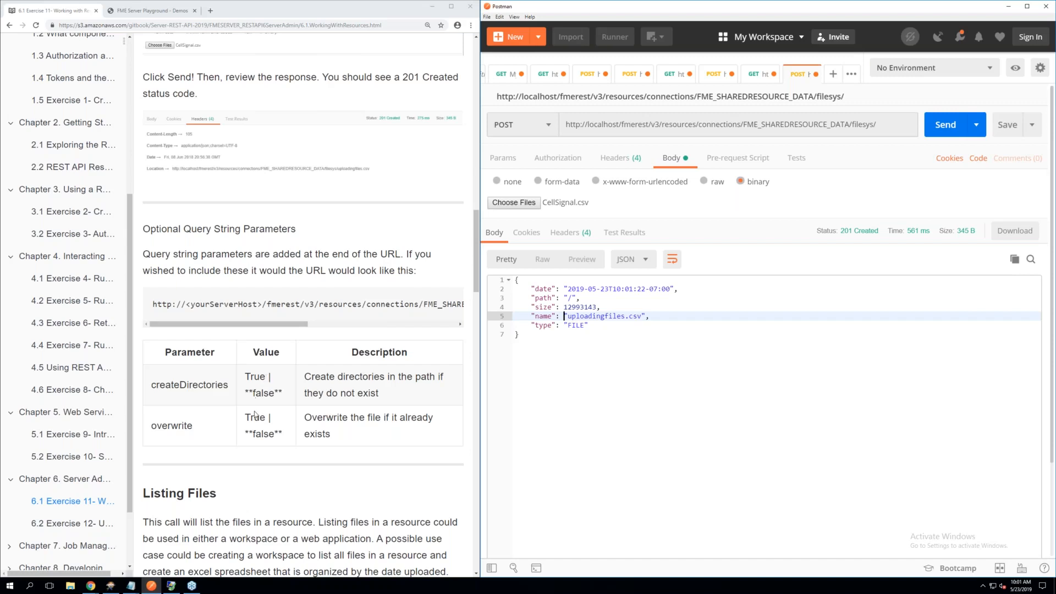
scroll(255, 415, down, 1)
scroll(255, 415, down, 1)
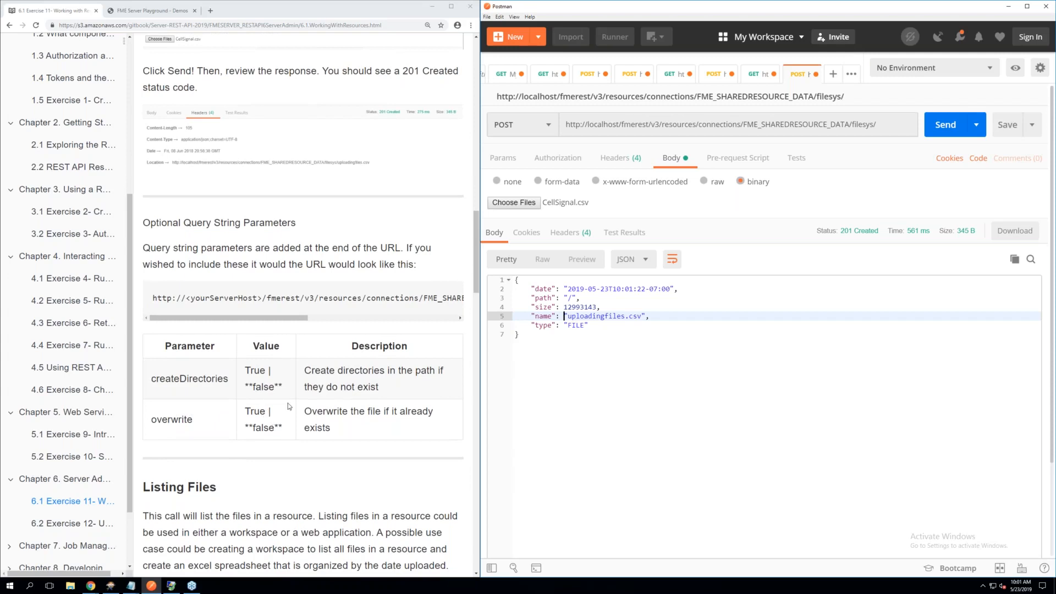
click(741, 355)
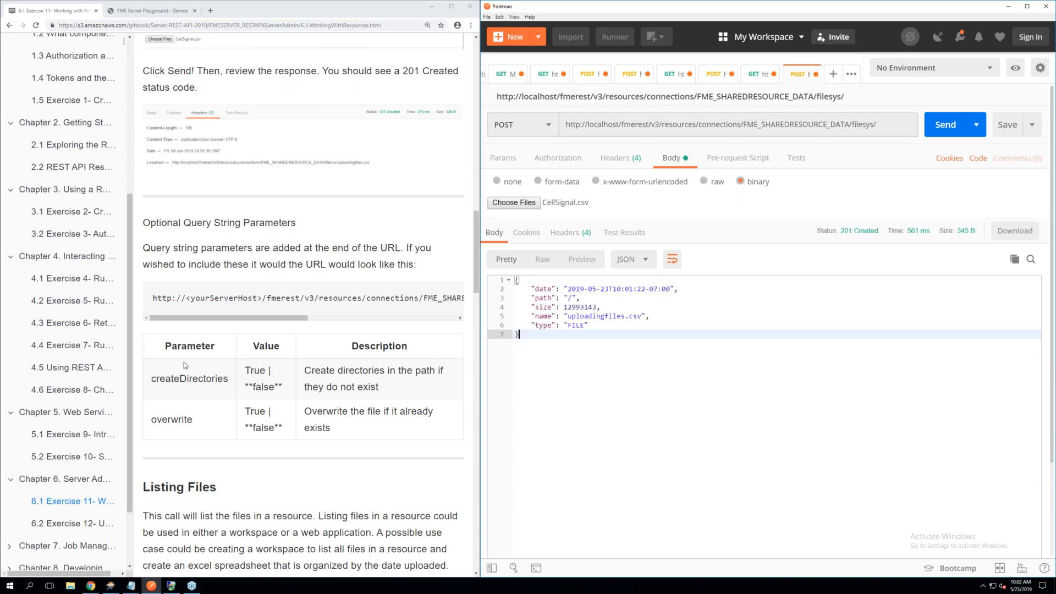
Create a new GET request and copy the Listing Files URL from step 3 of the manual into its request URL
scroll(183, 362, down, 3)
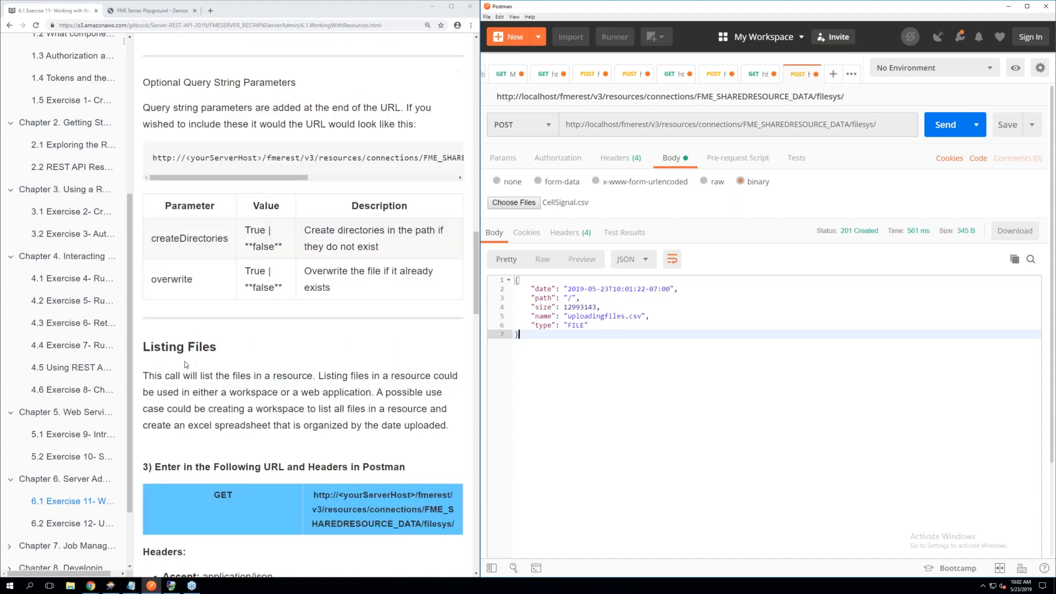
scroll(185, 364, down, 2)
scroll(185, 364, down, 1)
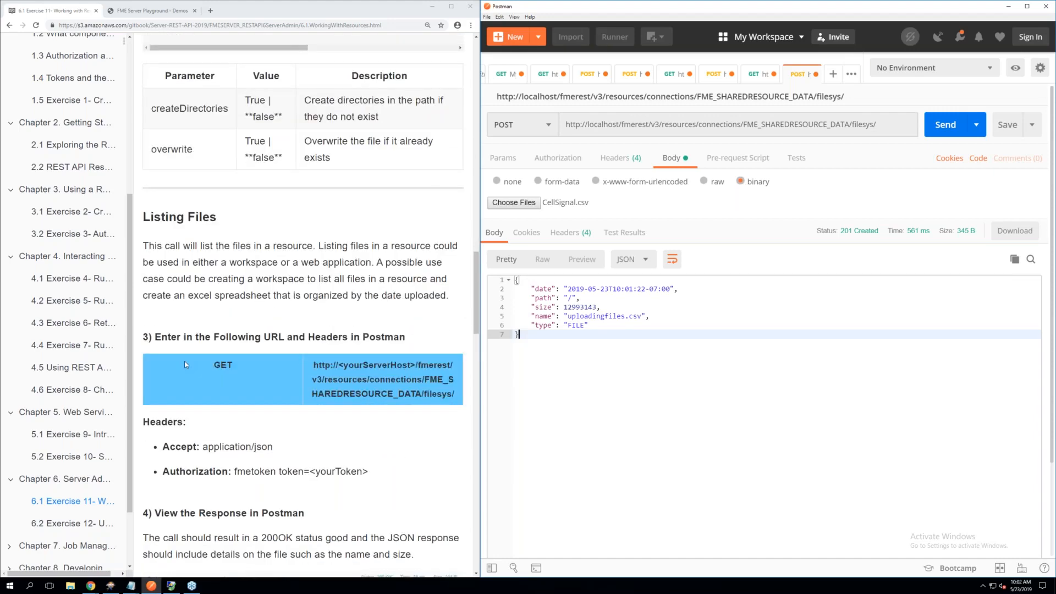
scroll(185, 364, down, 1)
scroll(186, 364, down, 1)
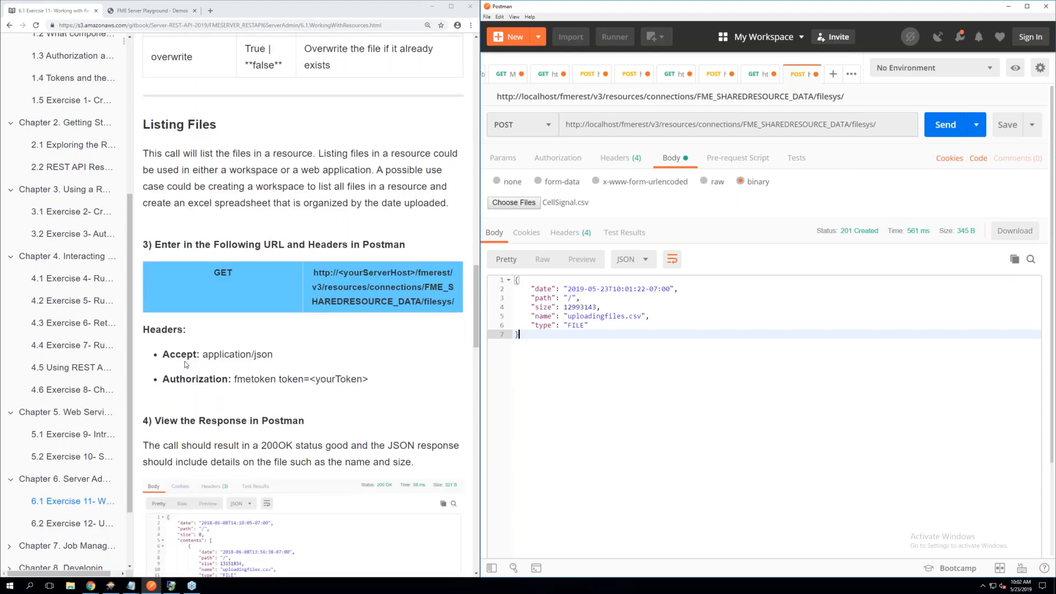
scroll(185, 364, down, 1)
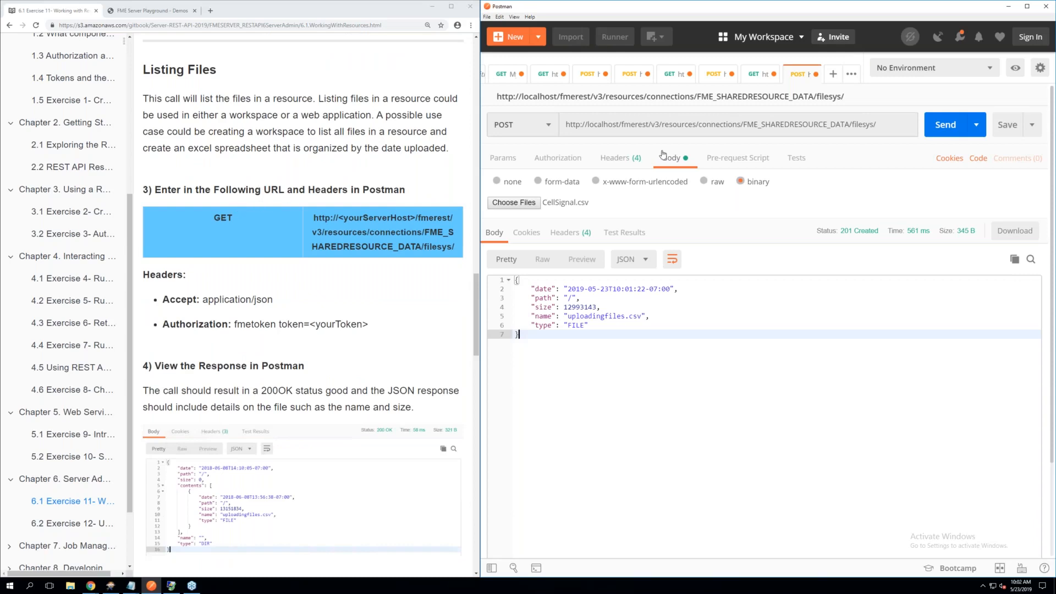
click(832, 83)
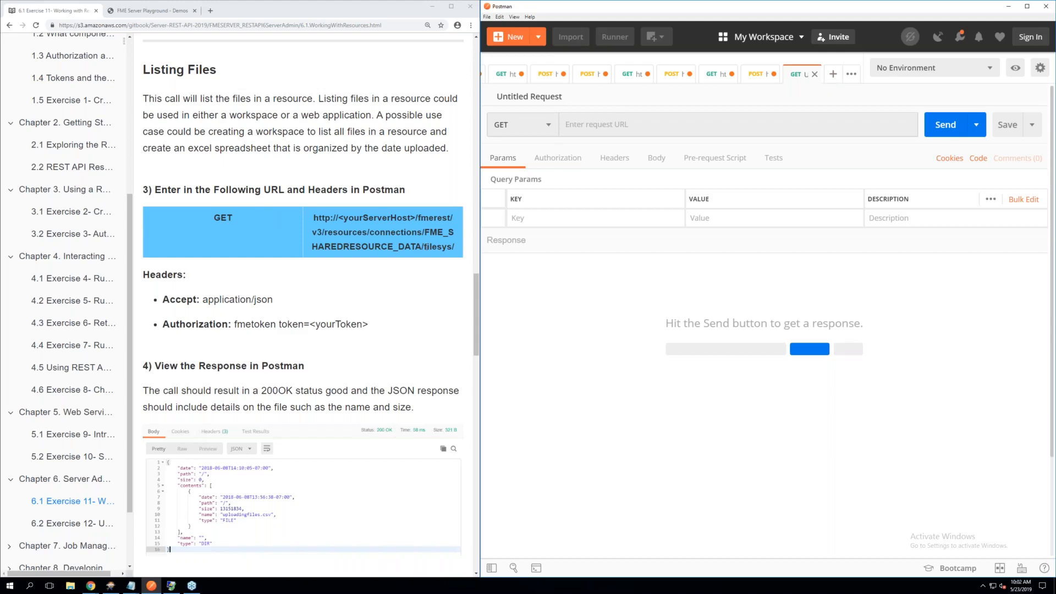
drag(426, 246, 312, 220)
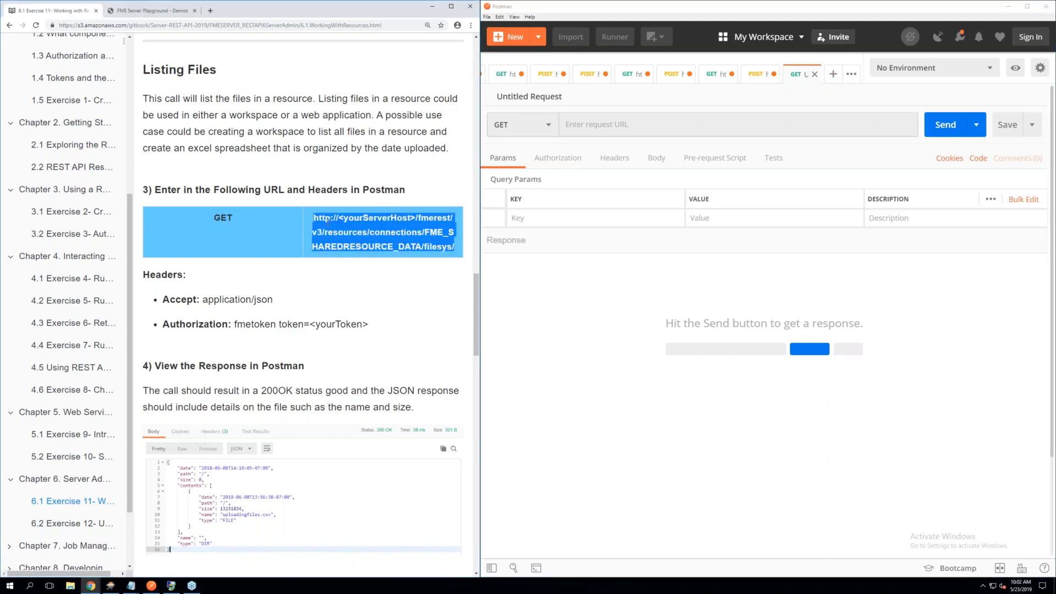
right_click(327, 220)
click(348, 232)
right_click(587, 126)
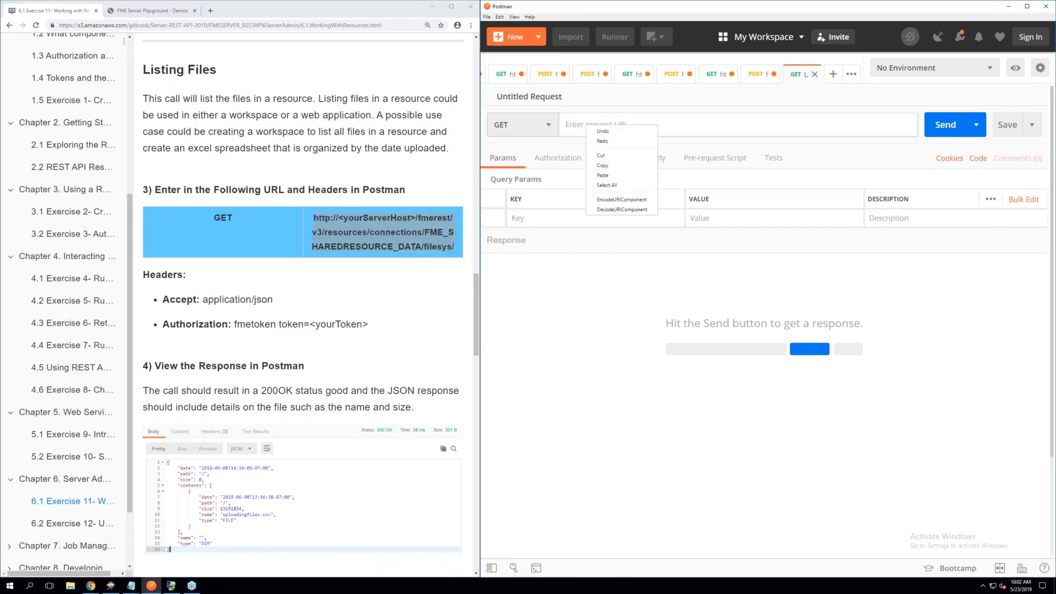
click(603, 175)
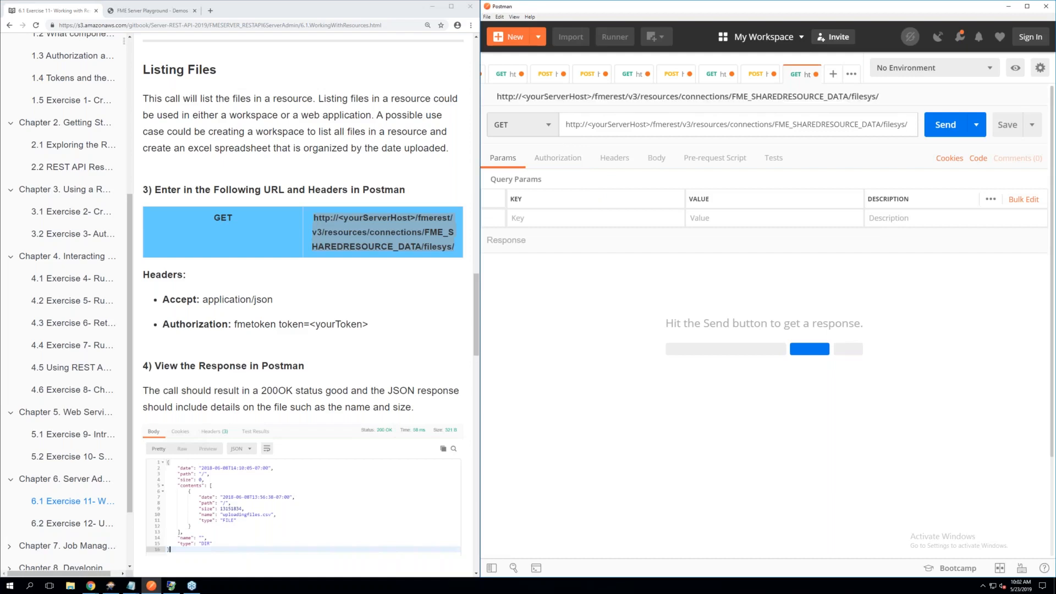
Replace the <yourServerHost> placeholder in the GET request URL with localhost
drag(649, 123, 600, 124)
key(BackSpace)
key(BackSpace)
key(BackSpace)
key(BackSpace)
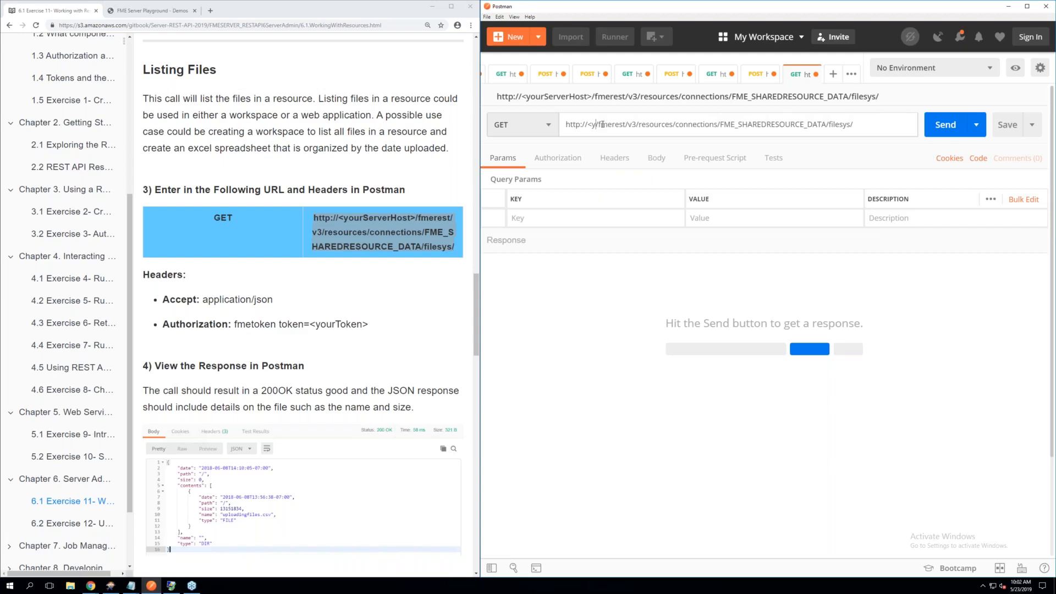
text(lo)
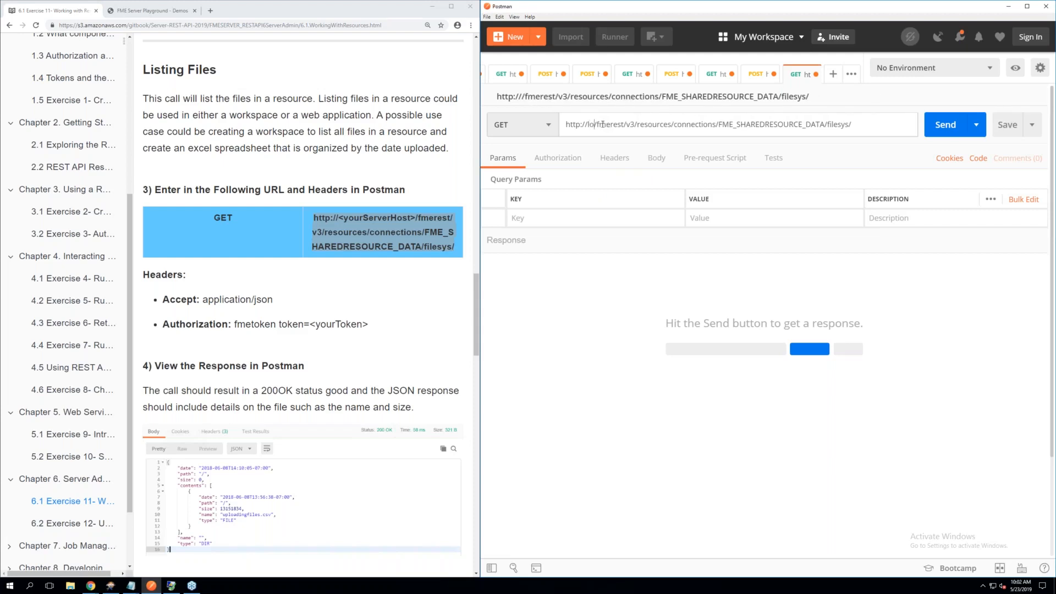
text(calhos)
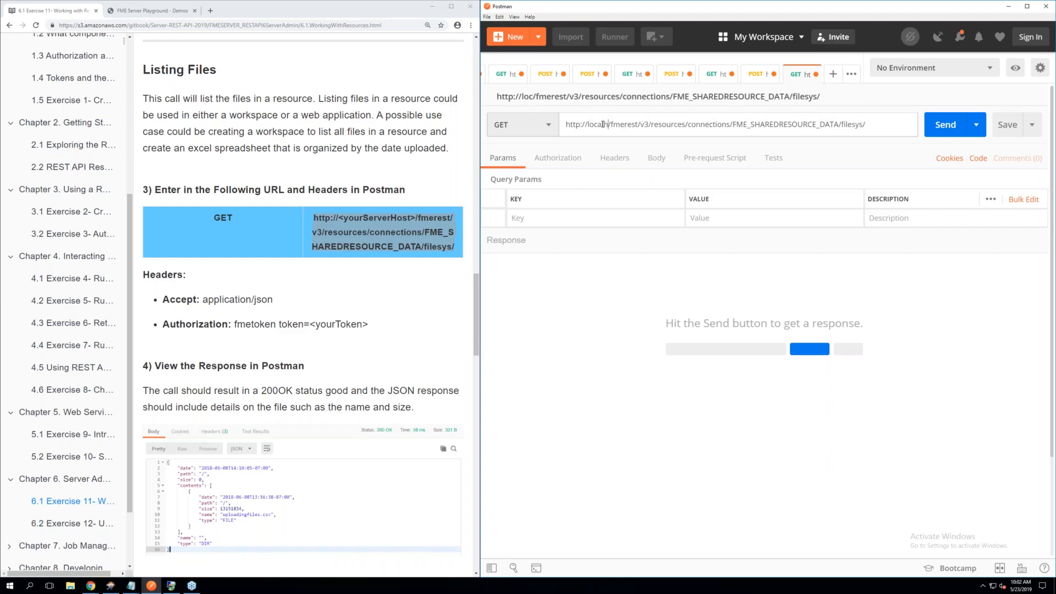
text(t)
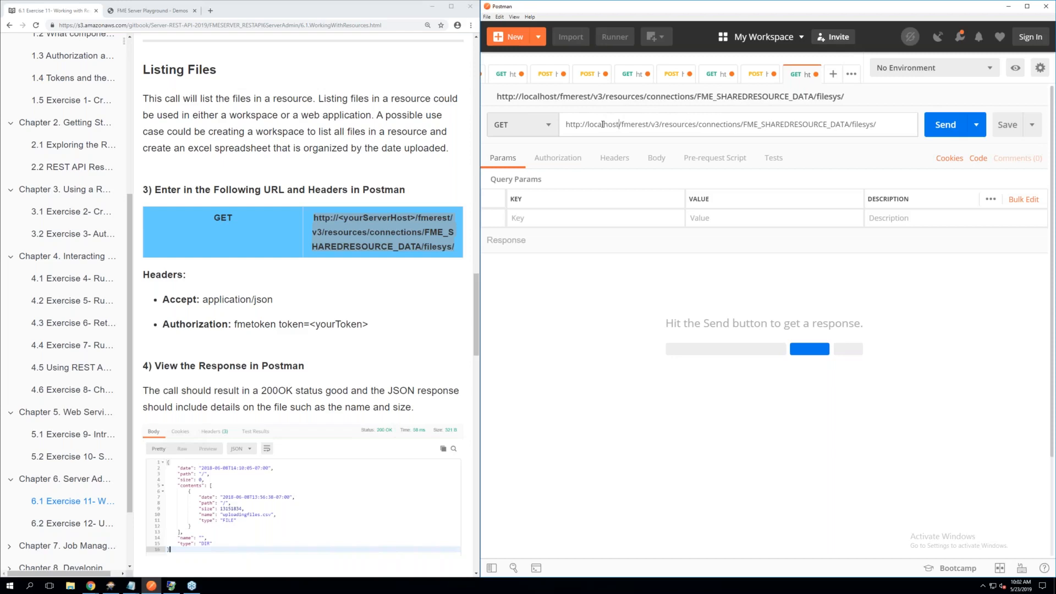
Add an Accept header with the value application/json to the GET request
click(615, 162)
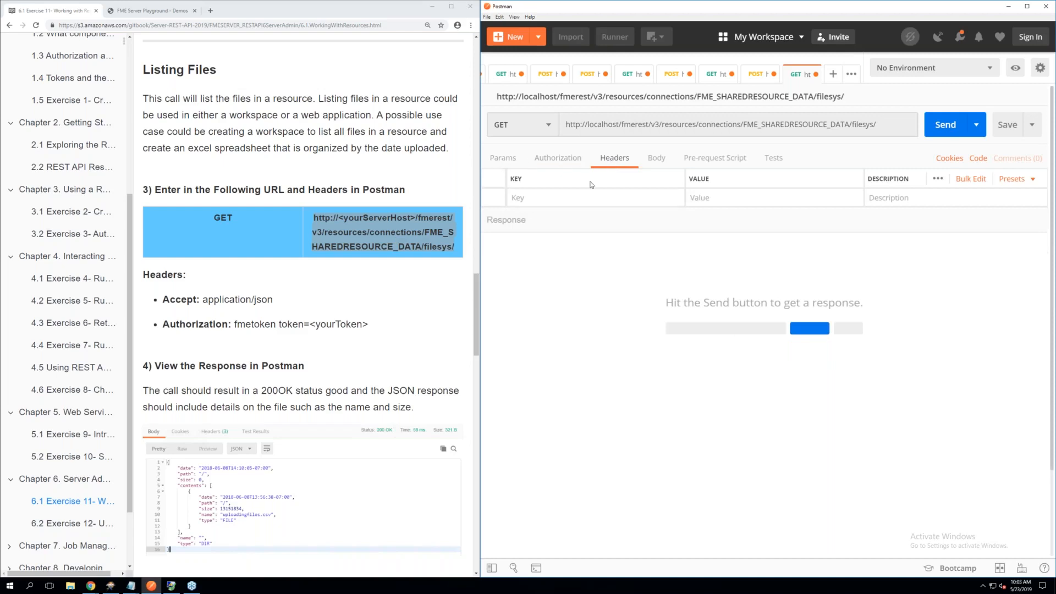
scroll(301, 254, down, 1)
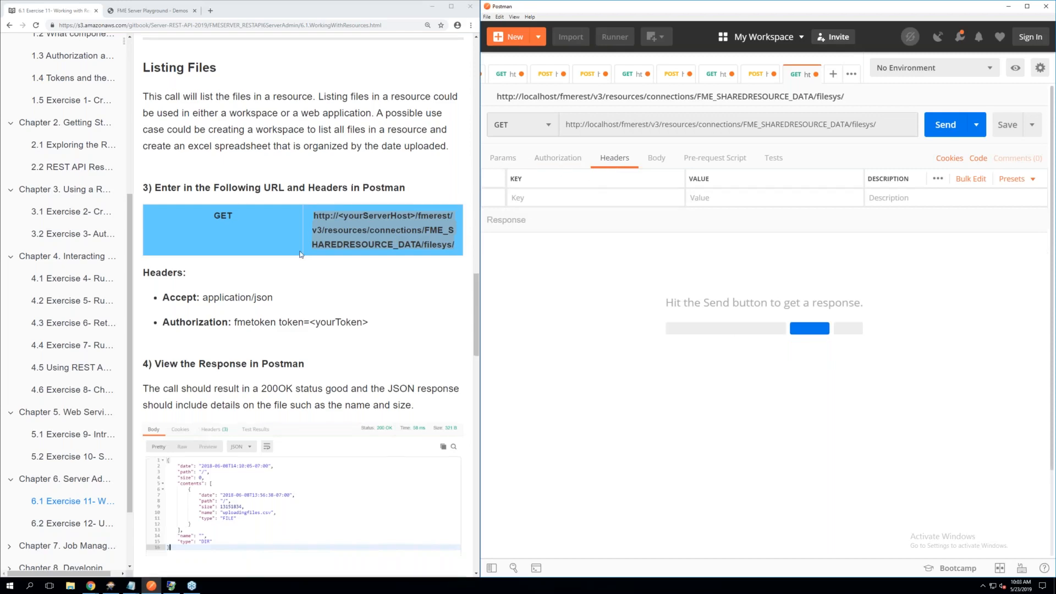
scroll(301, 255, down, 1)
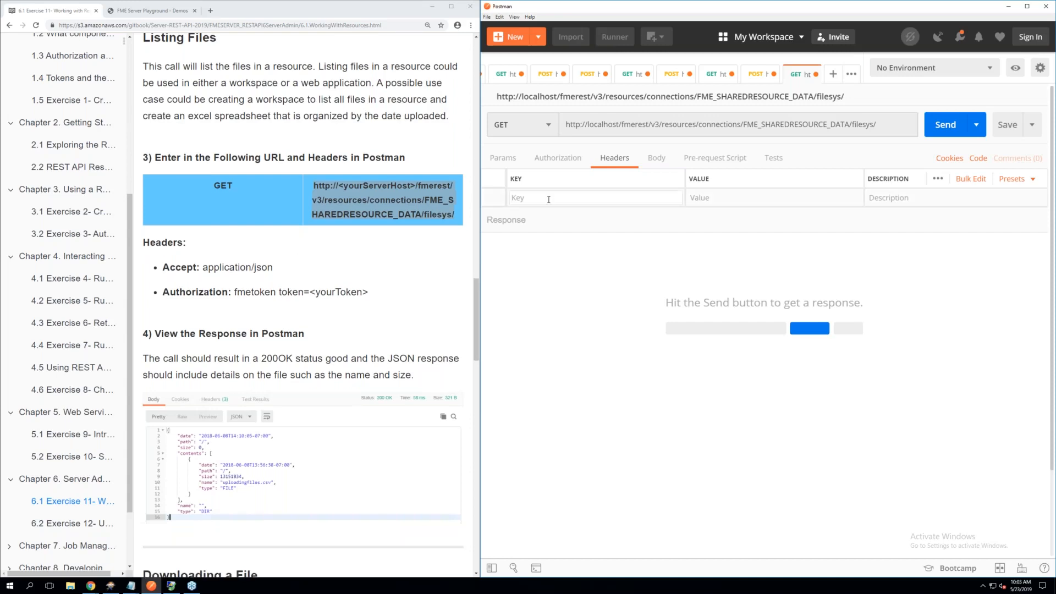
text(Acc)
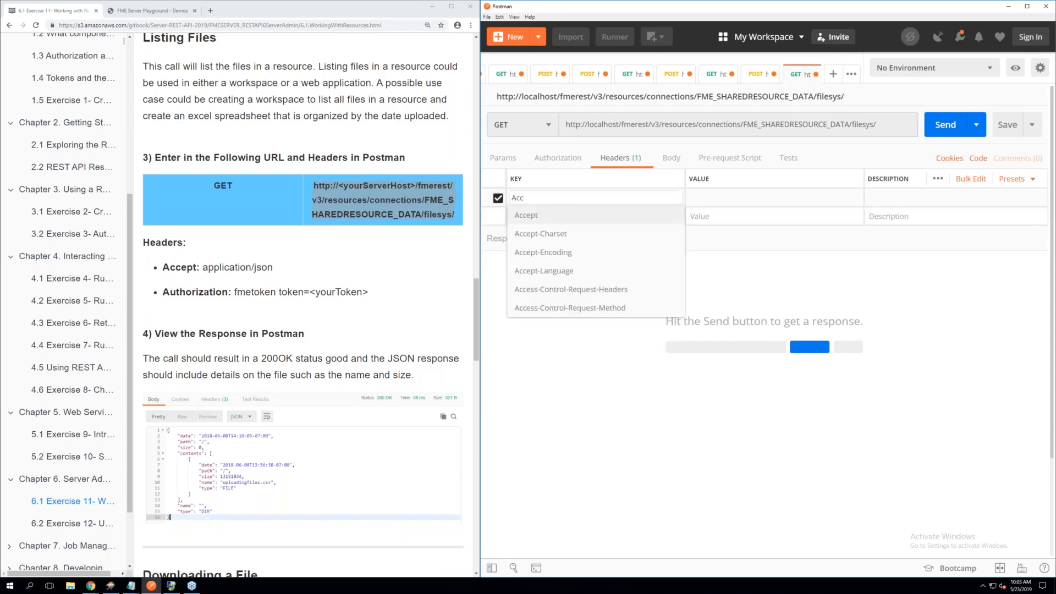
click(536, 215)
click(701, 193)
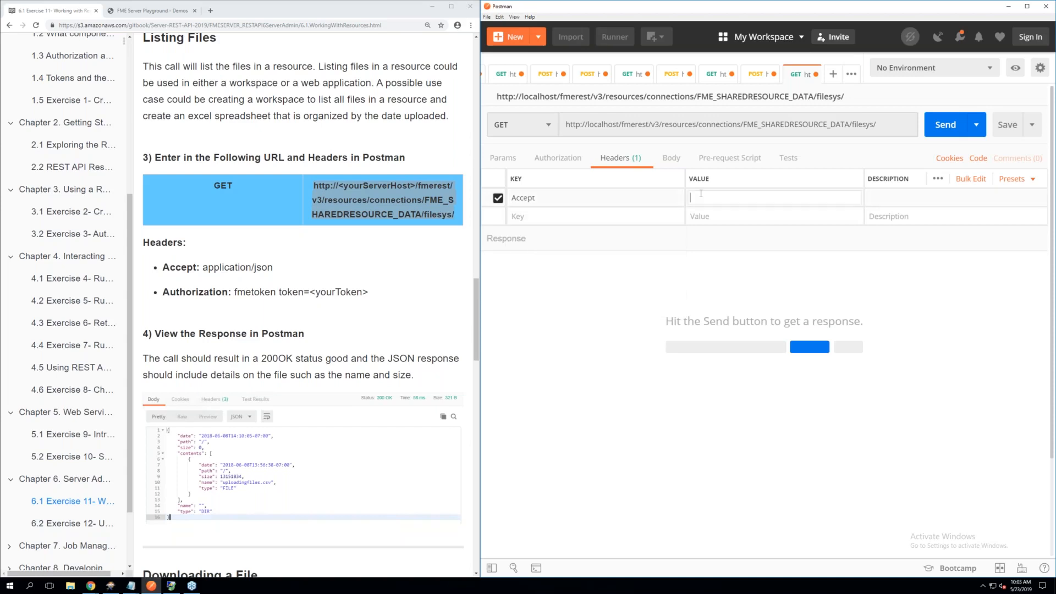
text(a)
click(702, 253)
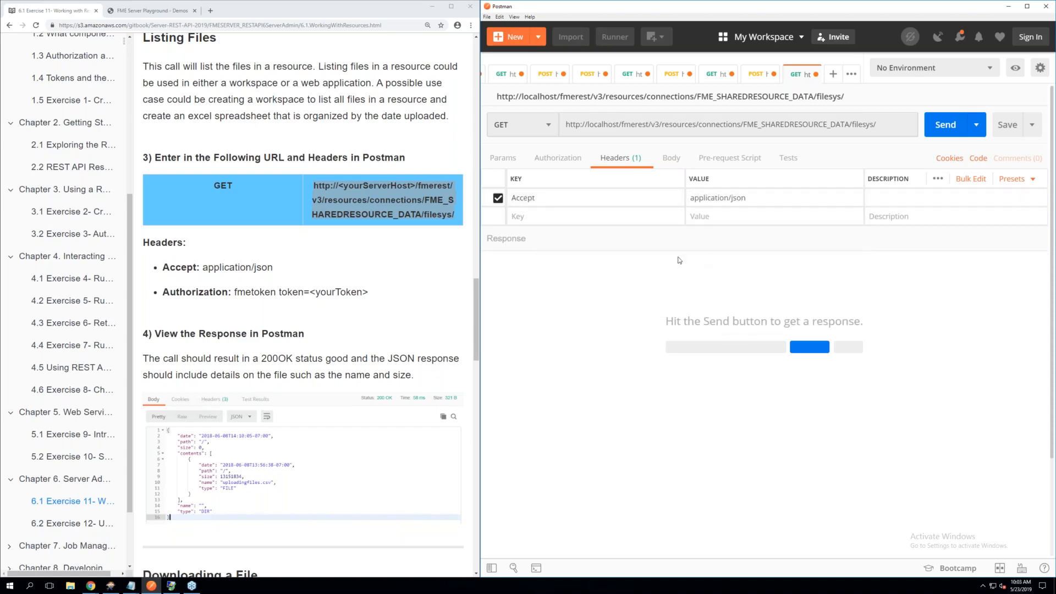
Add the Authorization header with its fmetoken value to the GET request using the saved Token header preset
click(529, 218)
text(to)
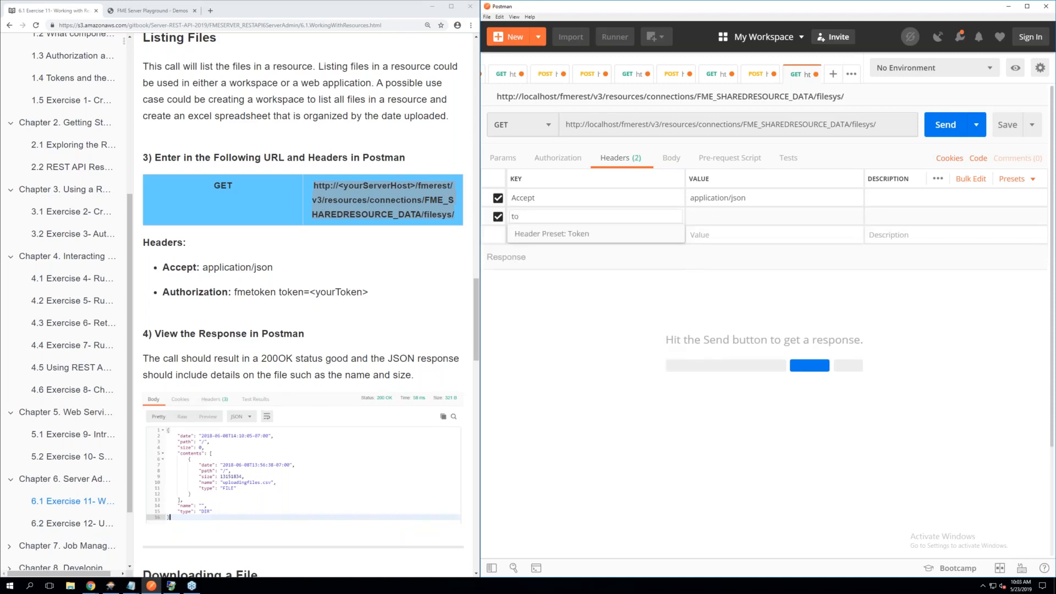
click(556, 233)
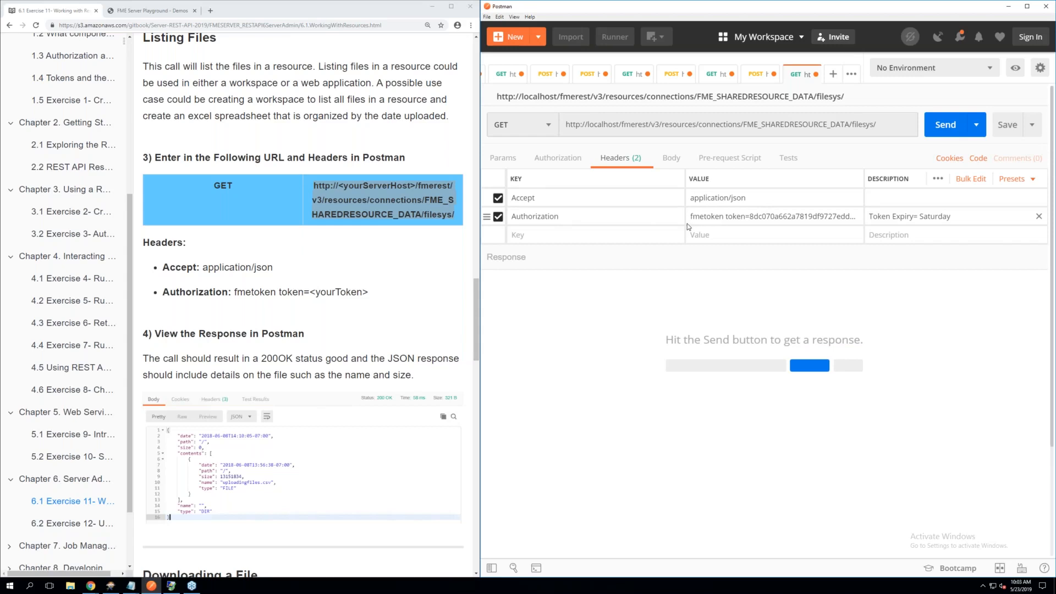
Send the GET request to list the files, and check the status plus the uploaded file's name and size in the response
click(935, 130)
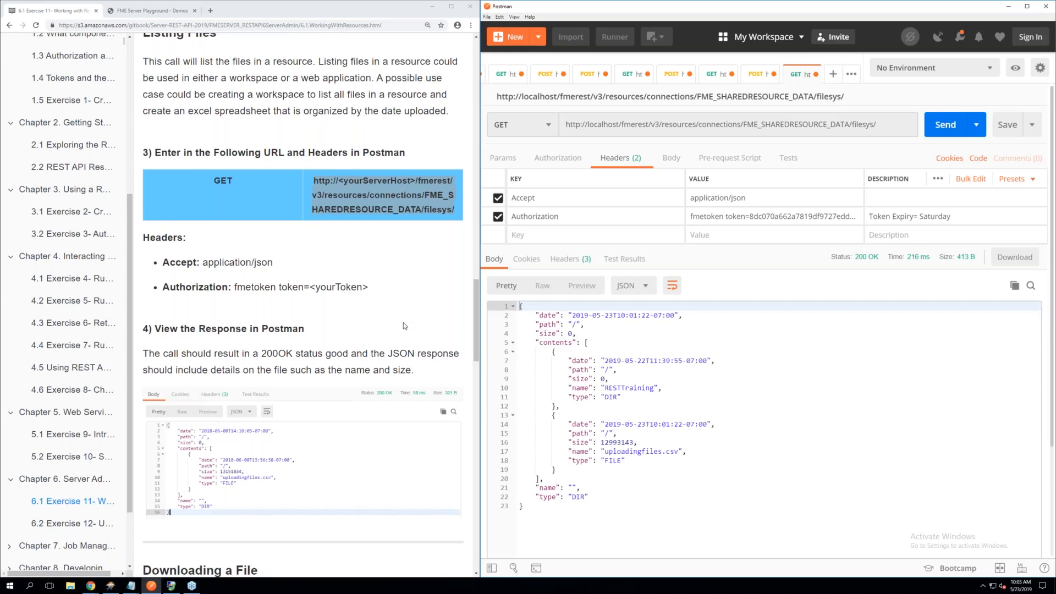
scroll(404, 323, down, 1)
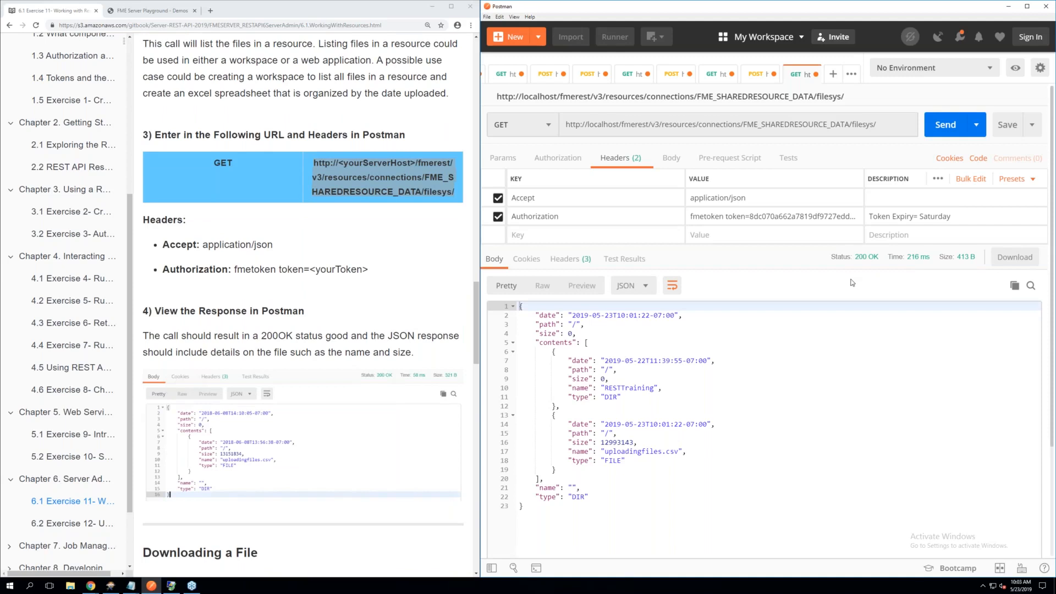
click(642, 451)
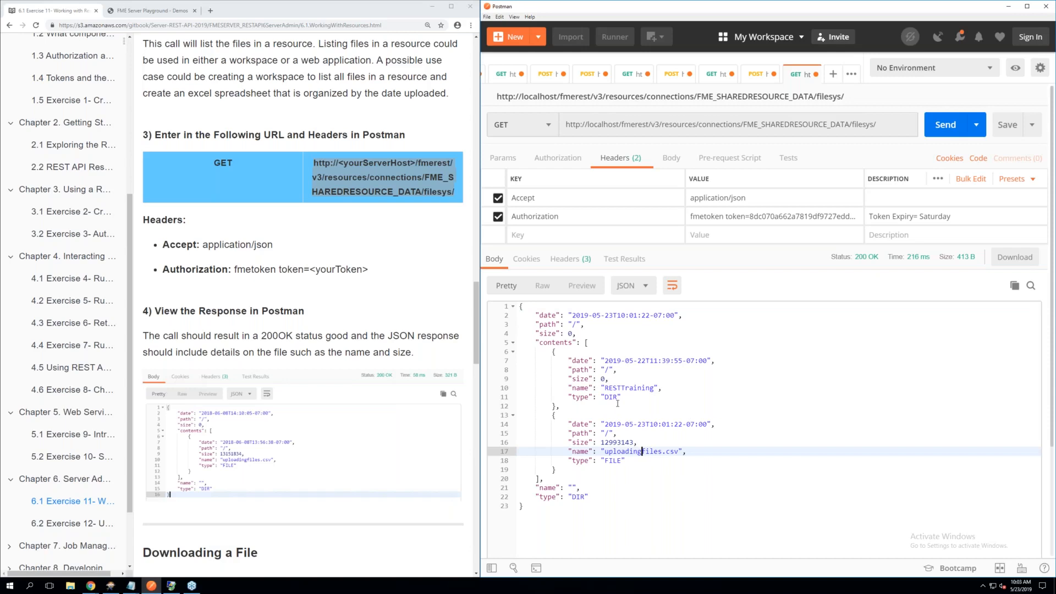
click(630, 451)
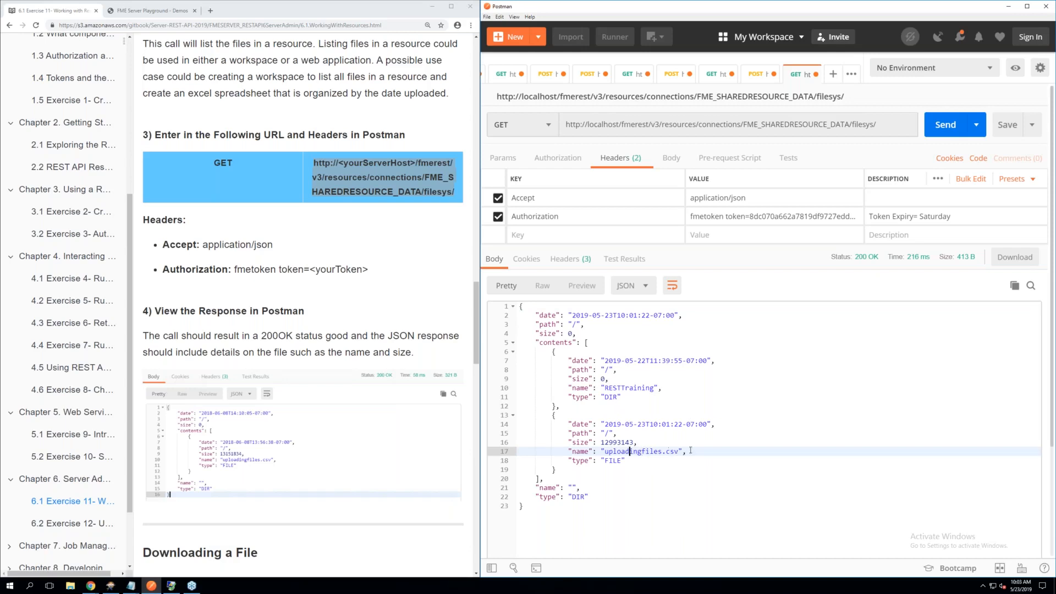
click(662, 446)
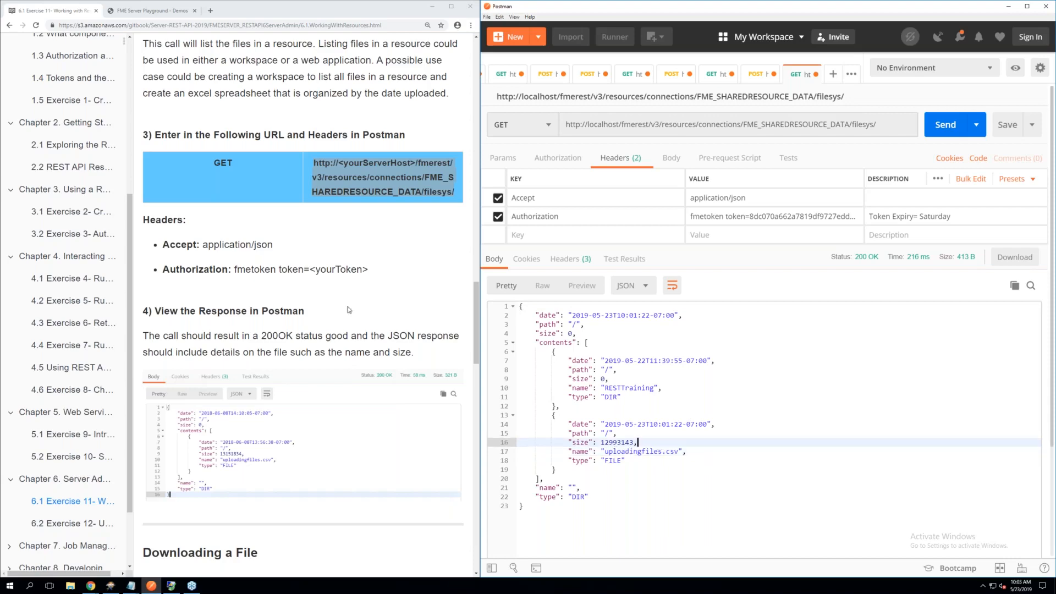
Read the manual's Downloading a File section, covering the disposition parameter, the step 5 URL and headers, and the step 6 body
scroll(339, 320, down, 3)
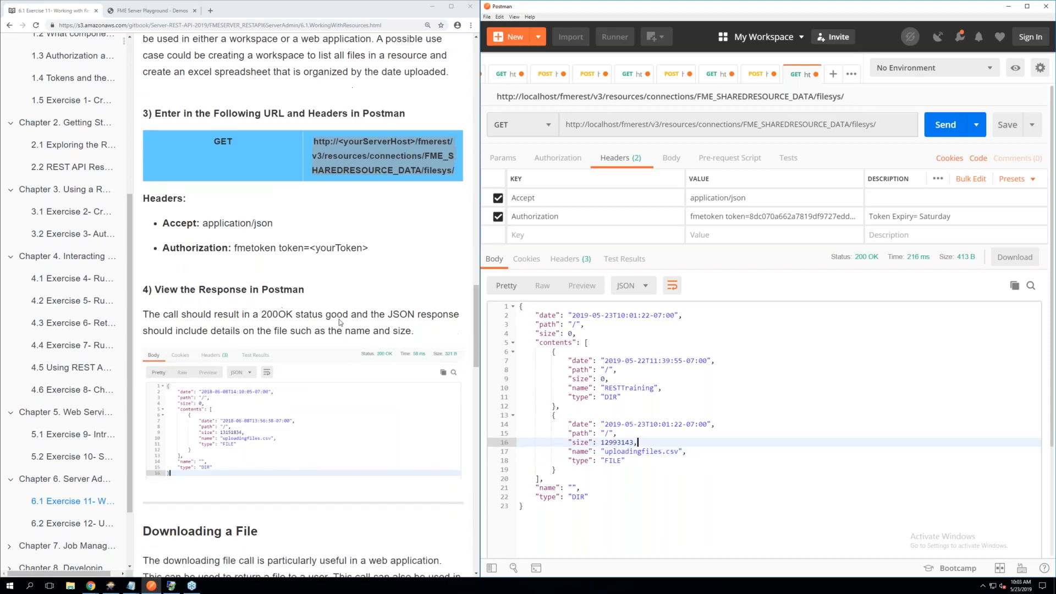
scroll(339, 324, down, 3)
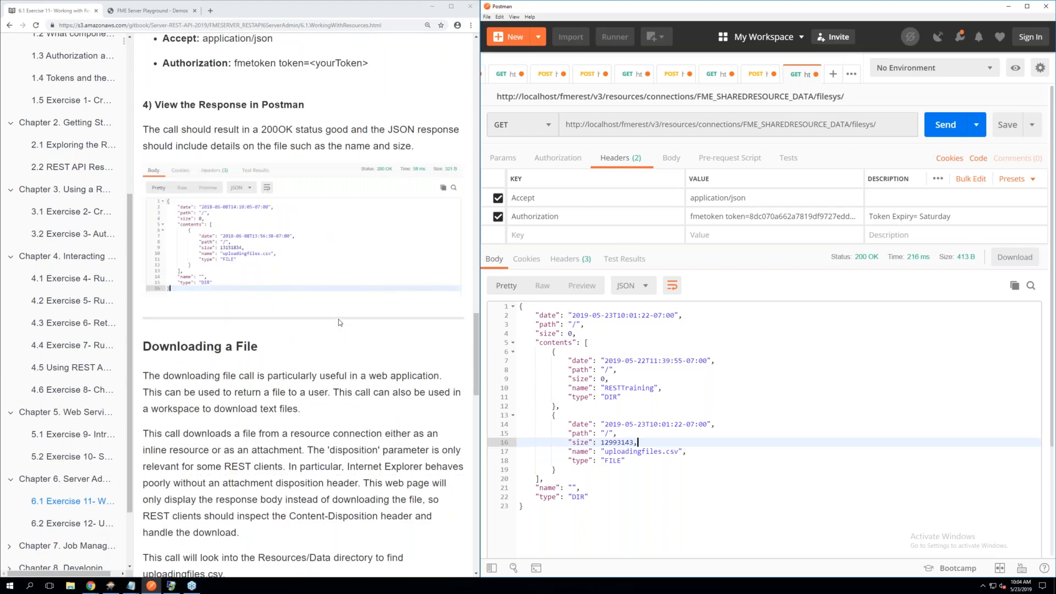
scroll(339, 323, down, 2)
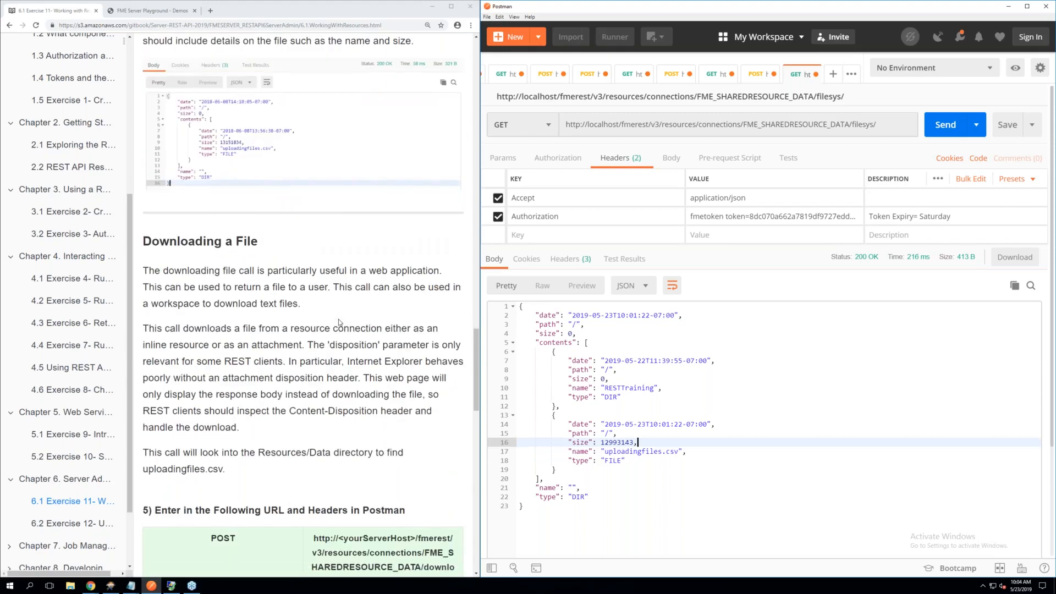
scroll(338, 323, down, 1)
scroll(332, 319, down, 1)
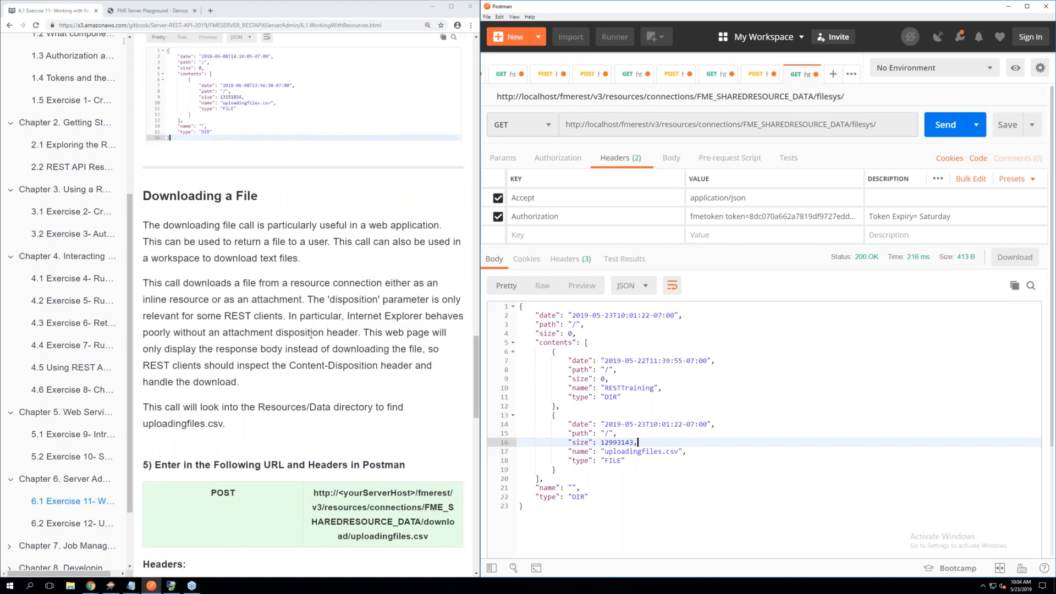
scroll(311, 334, down, 1)
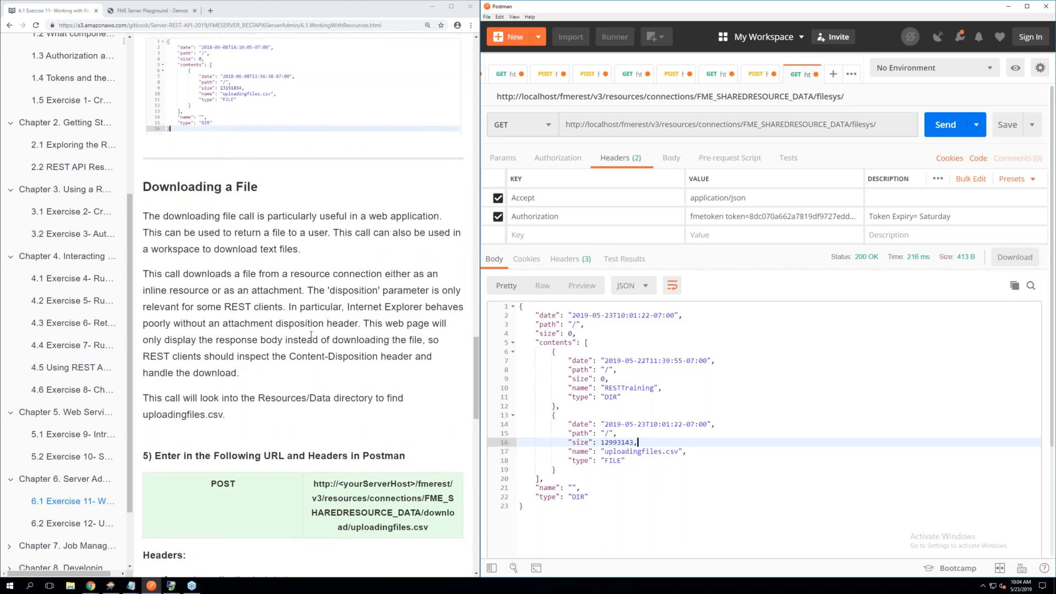
scroll(311, 334, down, 1)
scroll(311, 334, down, 2)
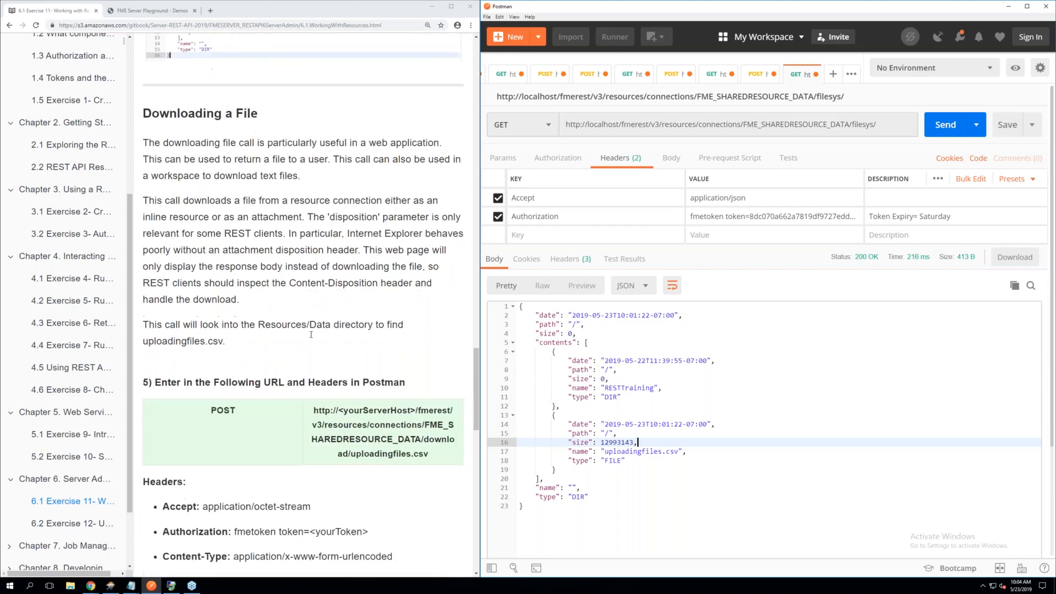
scroll(312, 334, down, 1)
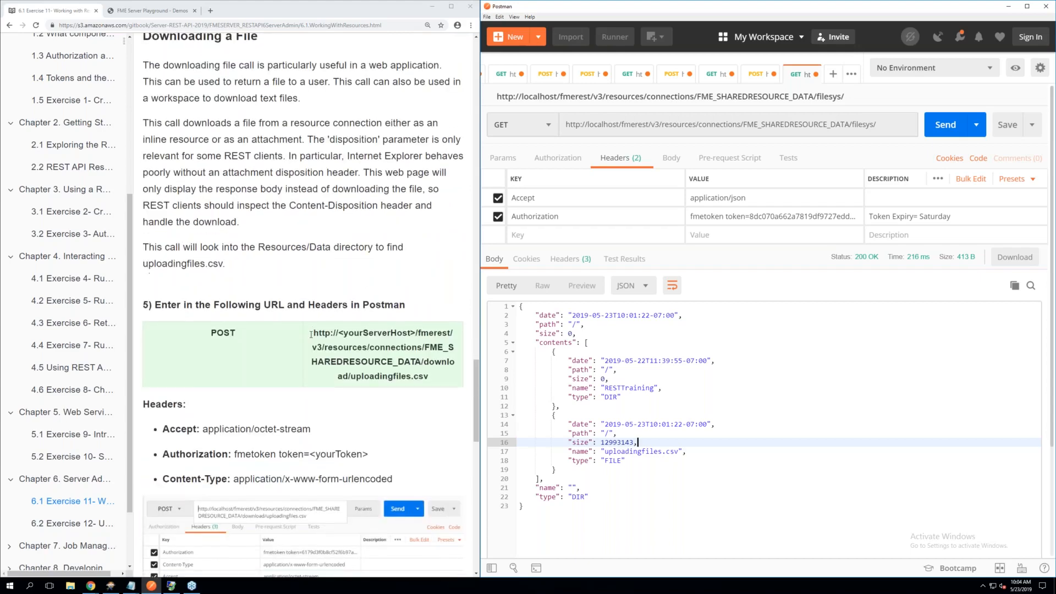
scroll(311, 334, down, 1)
scroll(311, 334, down, 1)
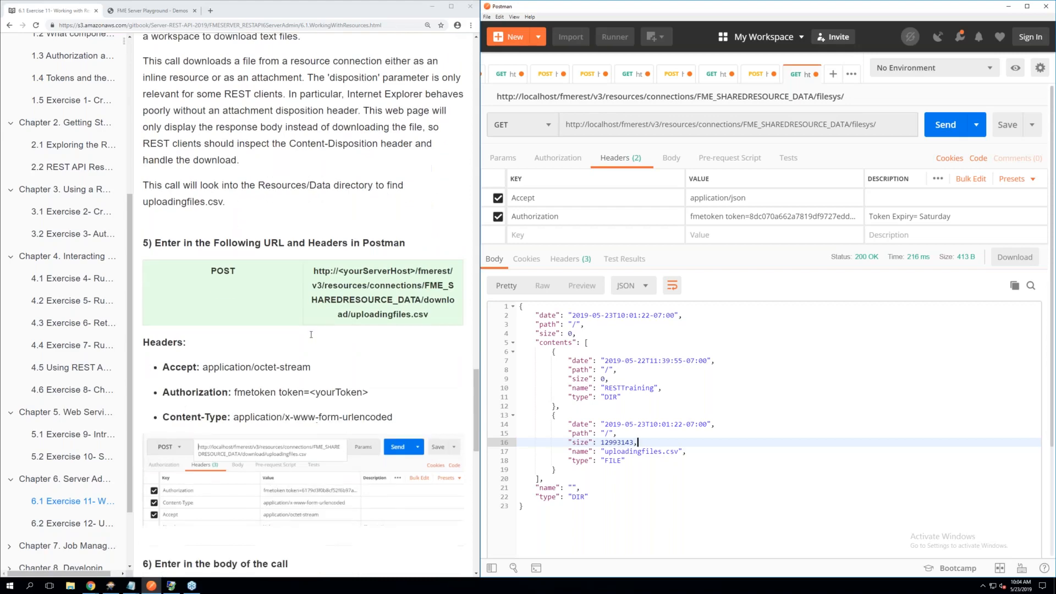
scroll(312, 334, down, 3)
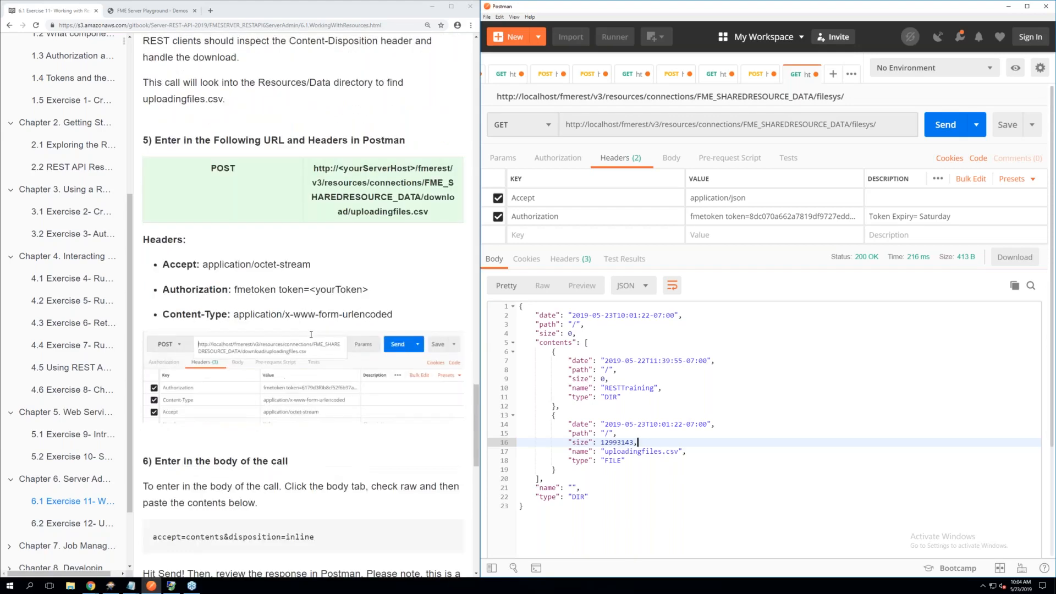
scroll(311, 334, down, 1)
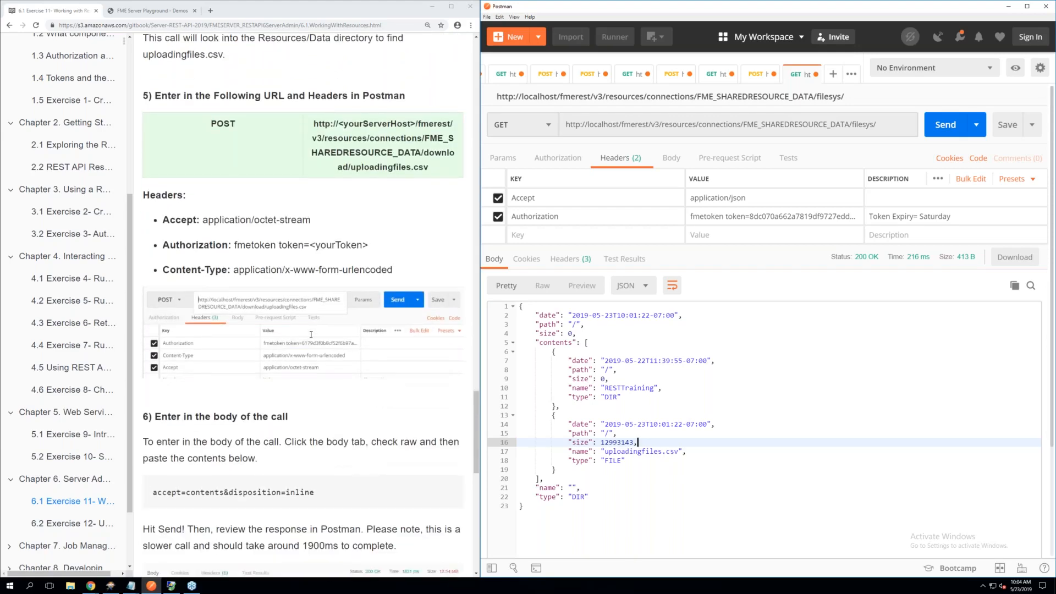
scroll(311, 333, down, 1)
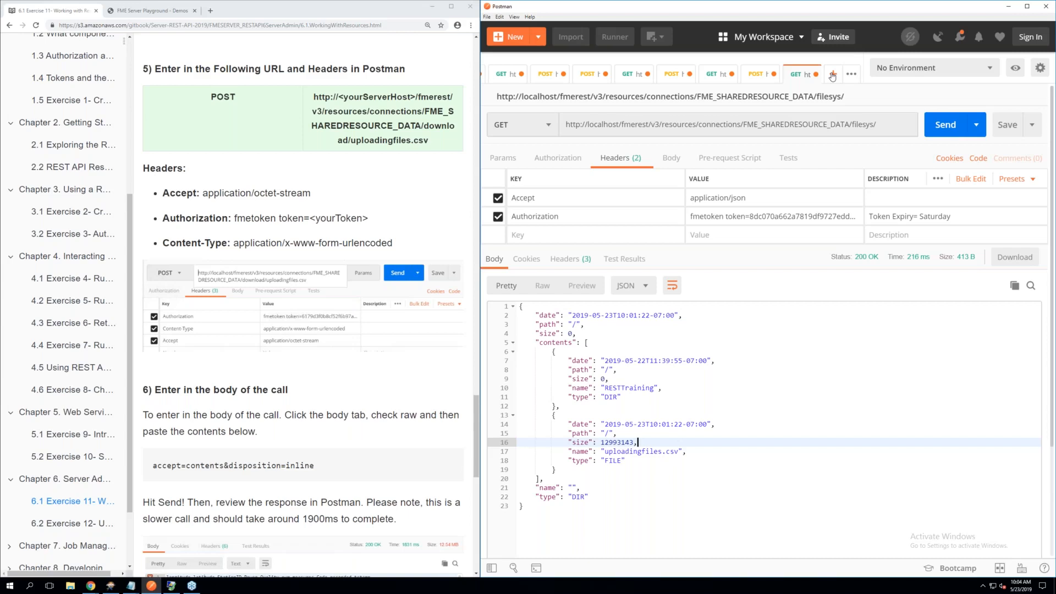
Create a new POST request and copy the Downloading a File URL from step 5 of the manual into its request URL
key(ctrl+t)
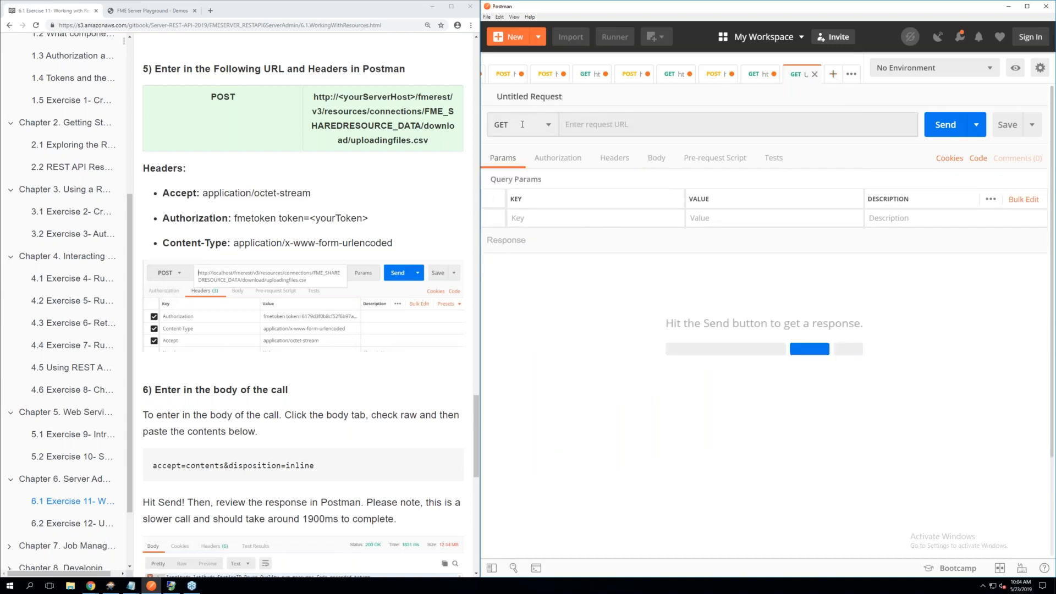
click(543, 129)
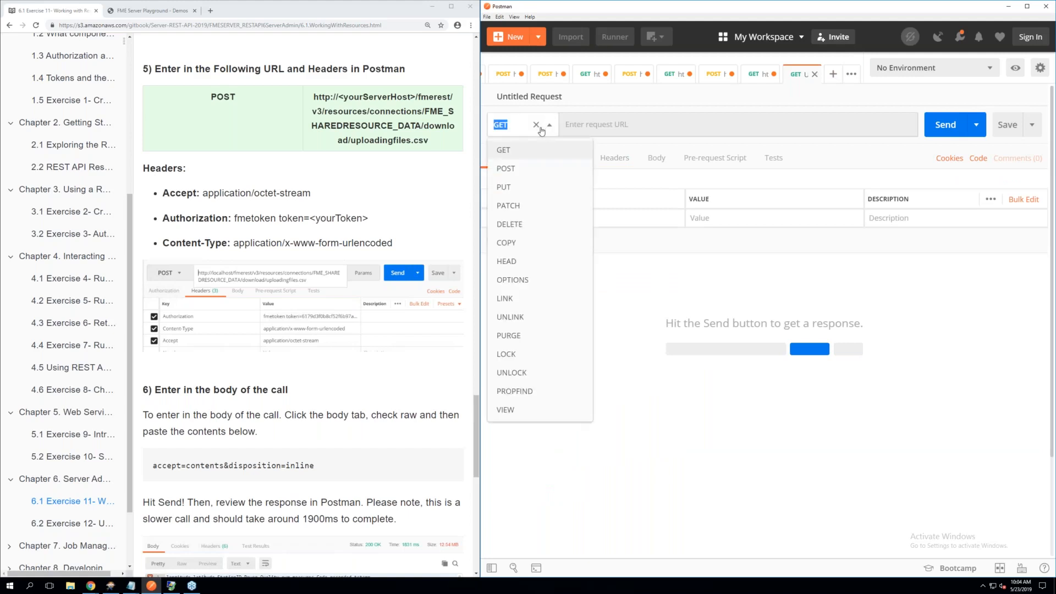
click(522, 170)
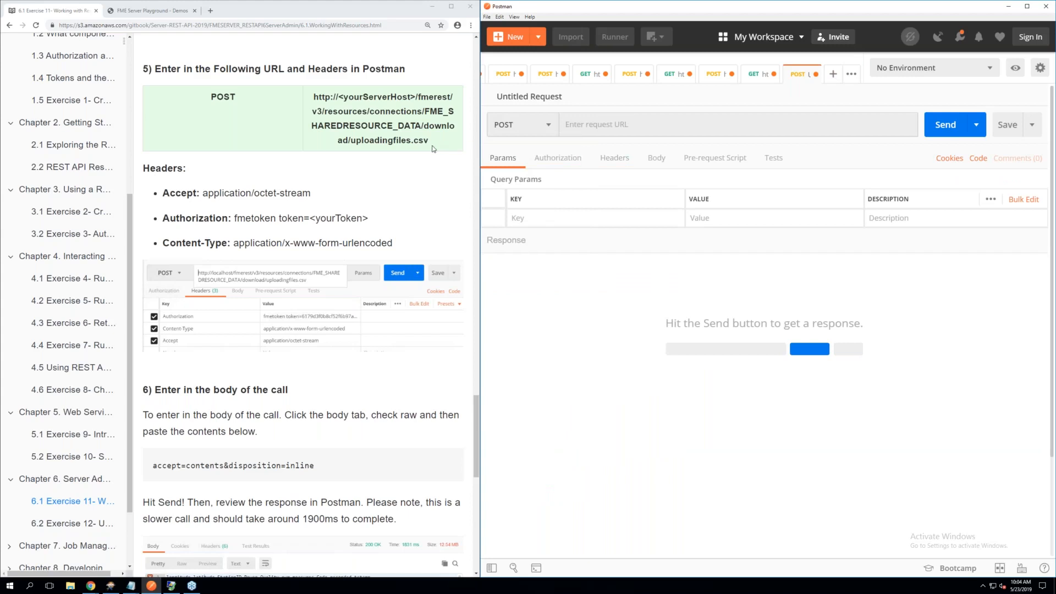
drag(423, 140, 313, 97)
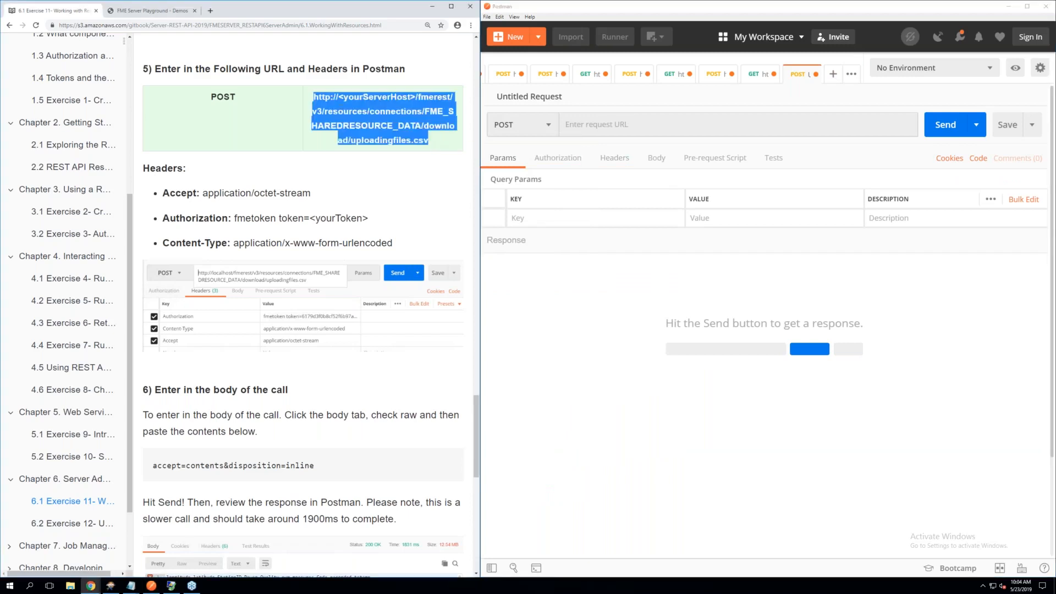
right_click(341, 109)
click(364, 116)
click(583, 120)
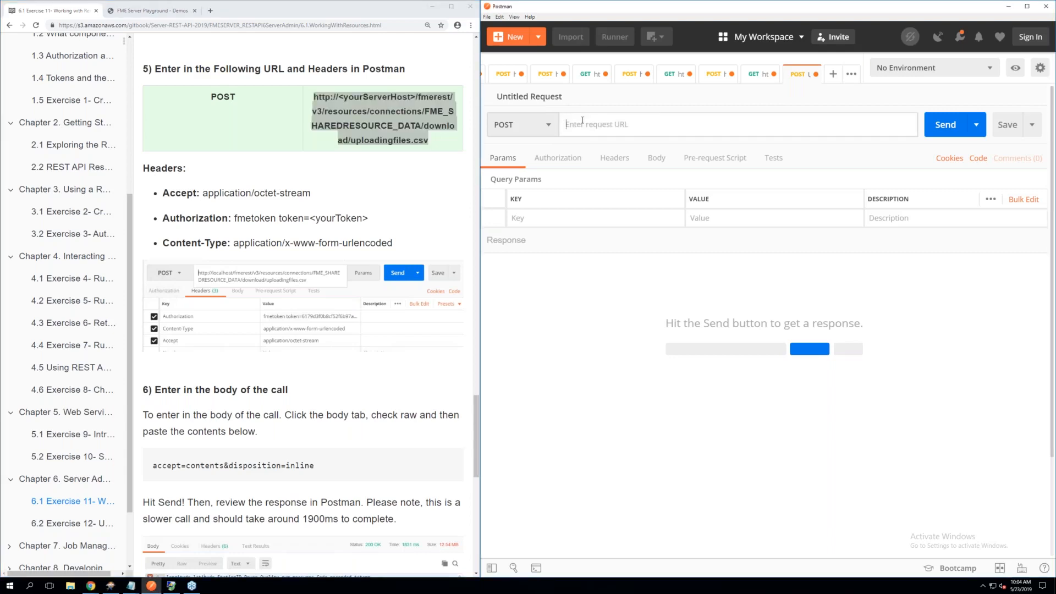
key(ctrl+v)
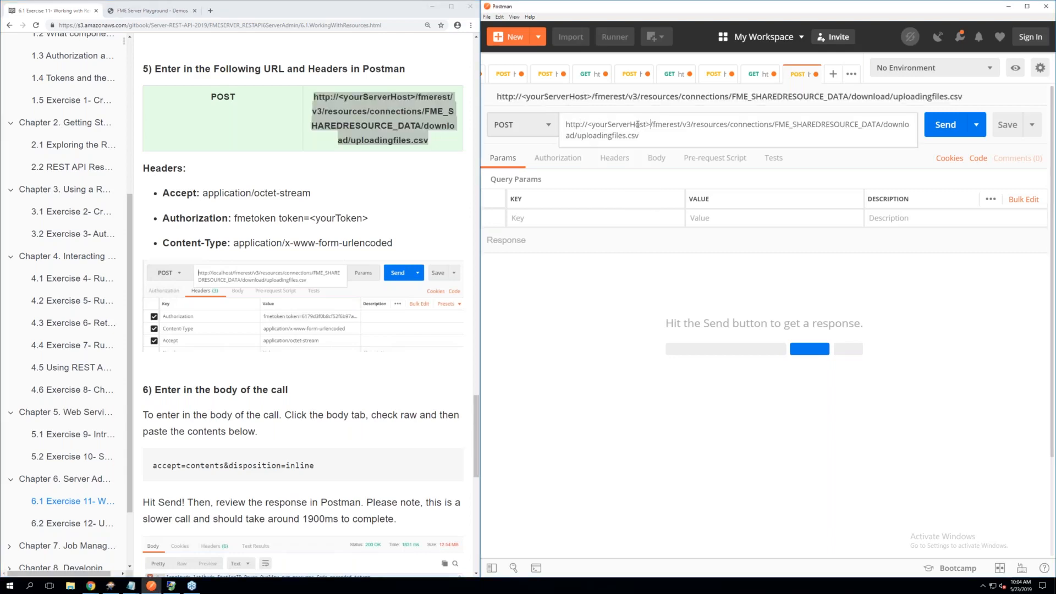
Replace the <yourServerHost> placeholder in the download POST request URL with localhost
drag(651, 124, 591, 126)
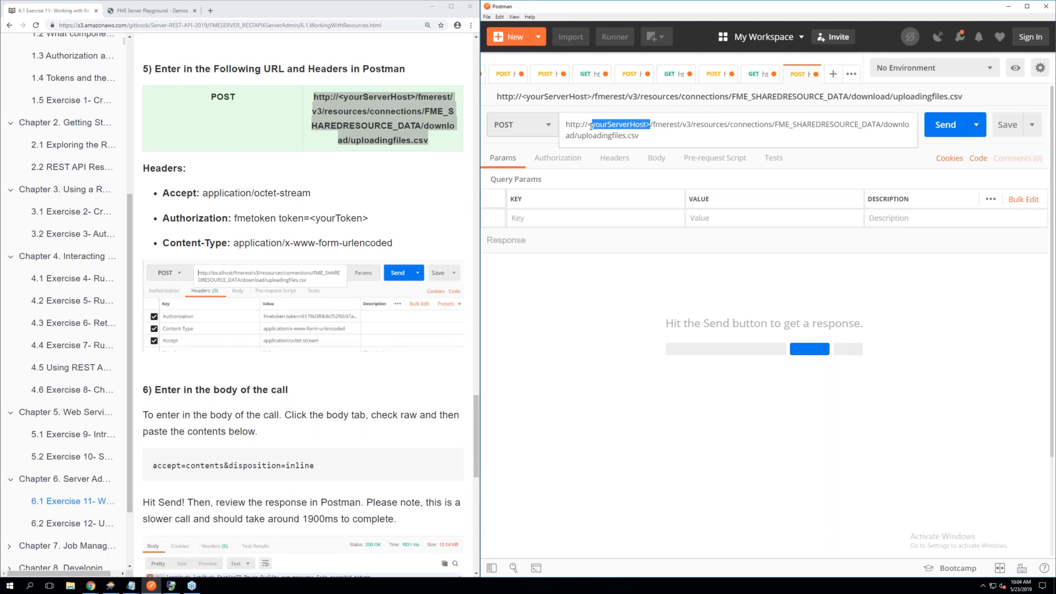
key(BackSpace)
key(BackSpace)
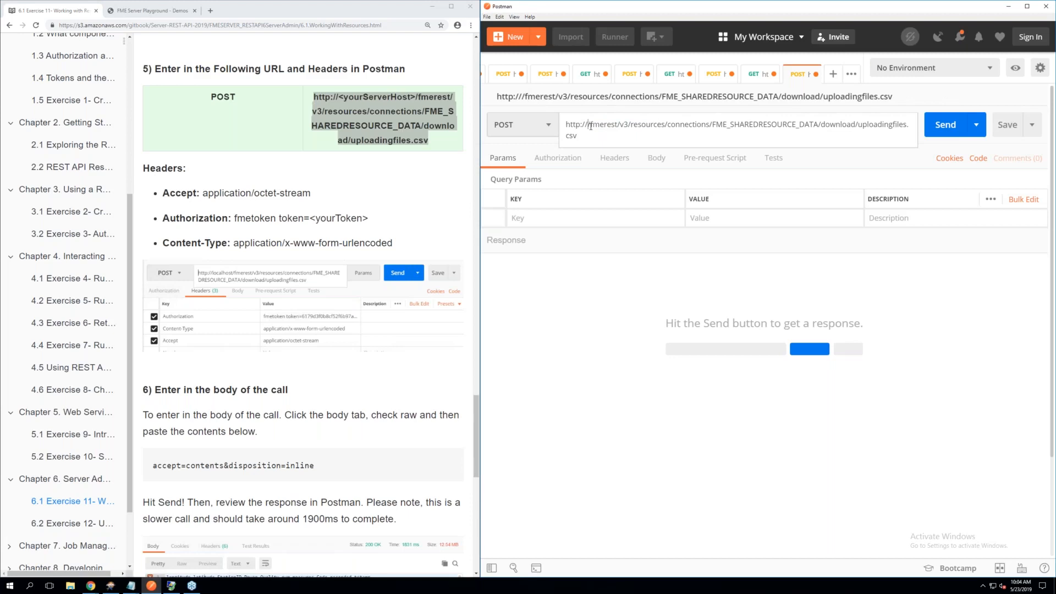
text(localhos)
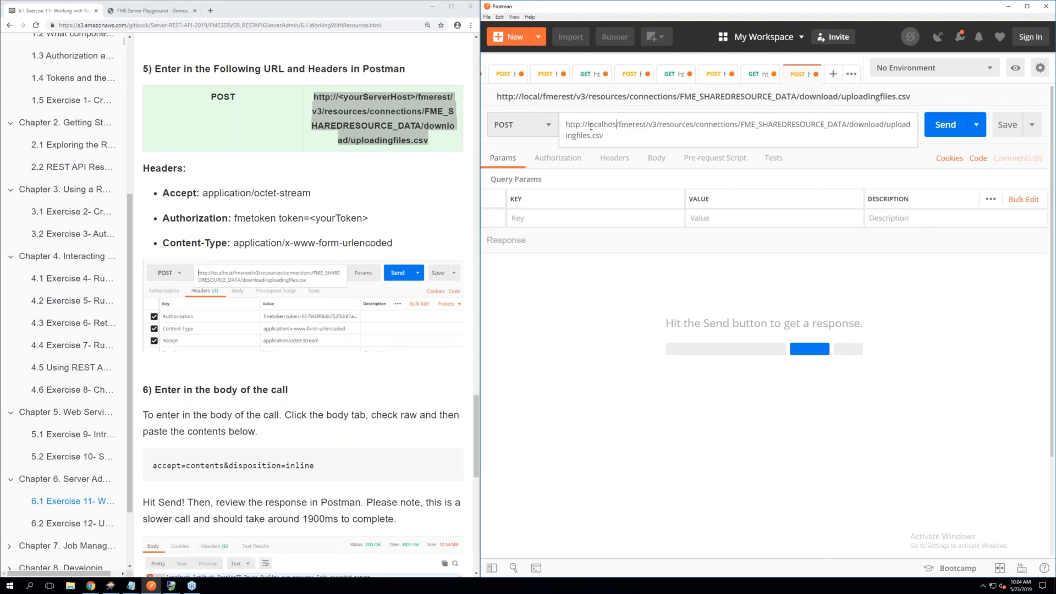
text(t)
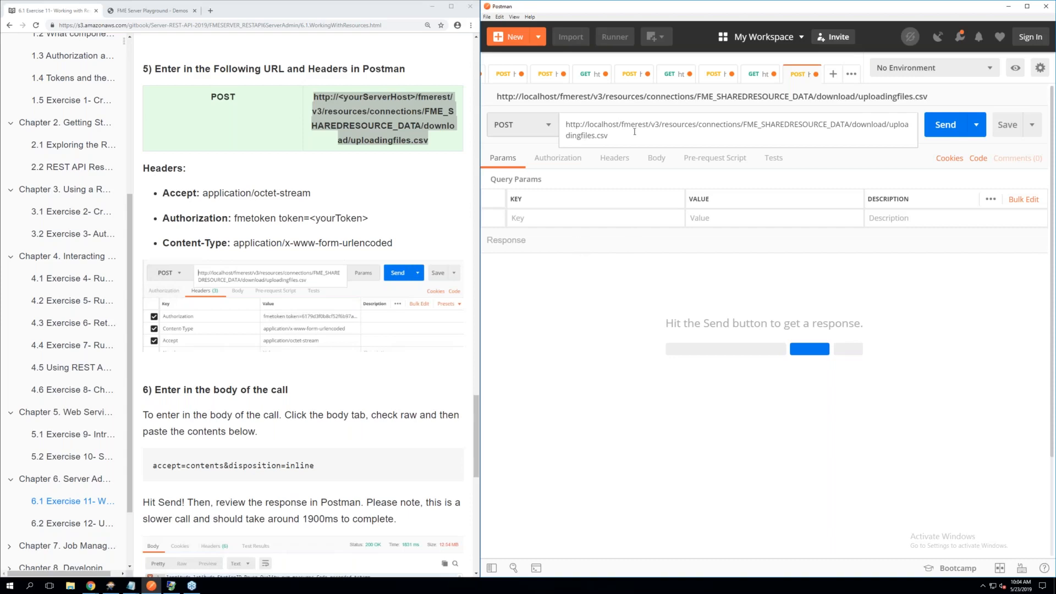
click(605, 282)
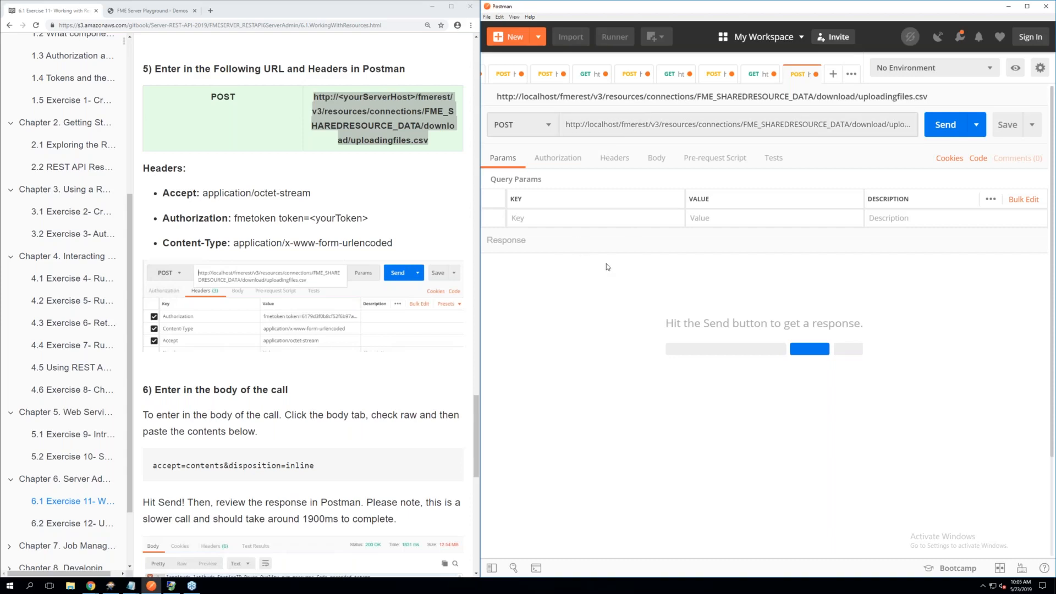
Add an Accept header with the value application/octet-stream to the download POST request
click(612, 160)
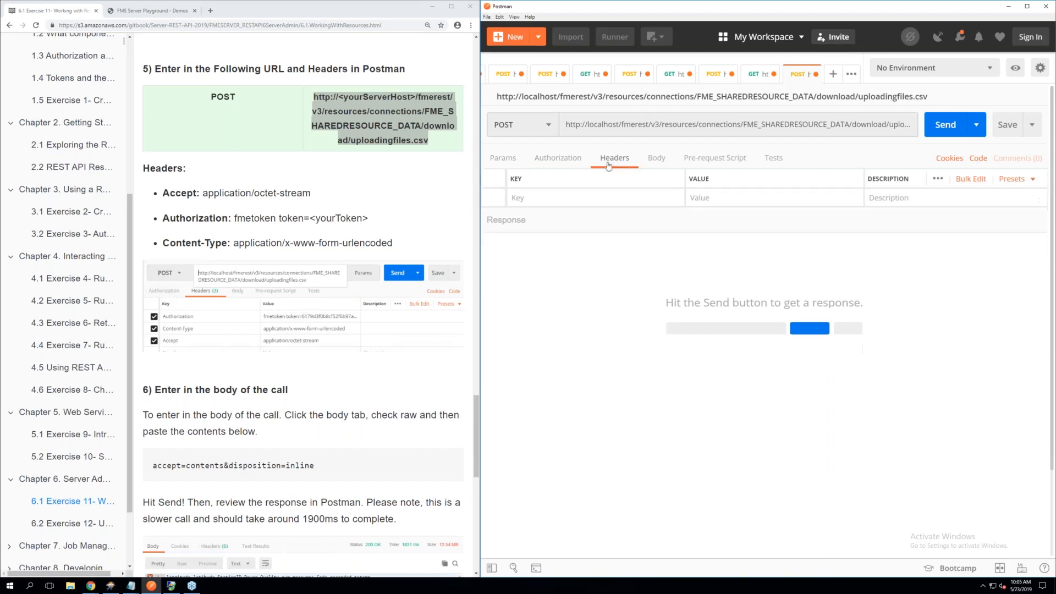
click(528, 200)
text(A)
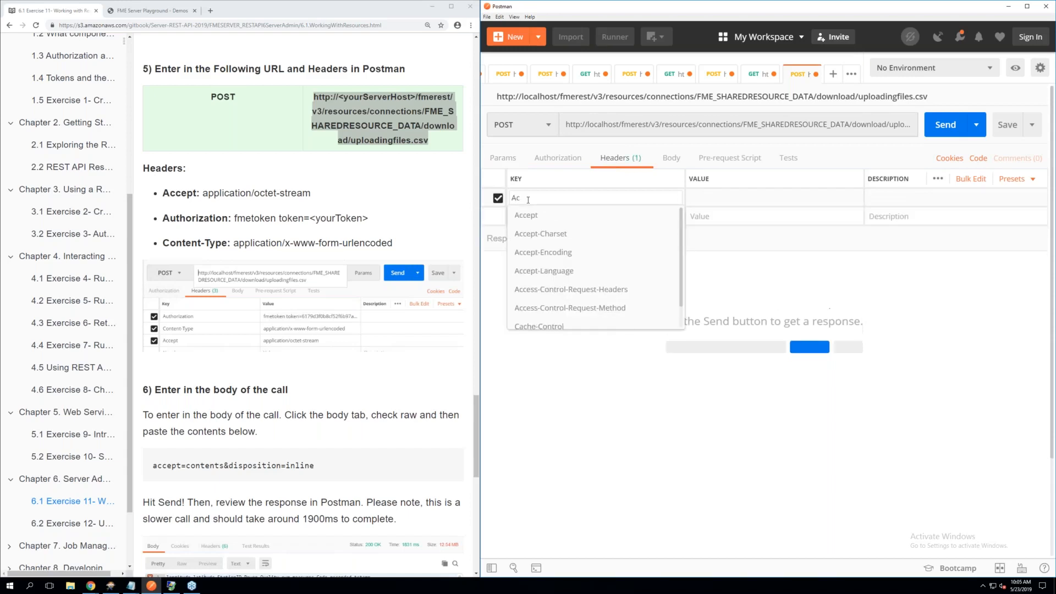
text(c)
key(Escape)
text(cept)
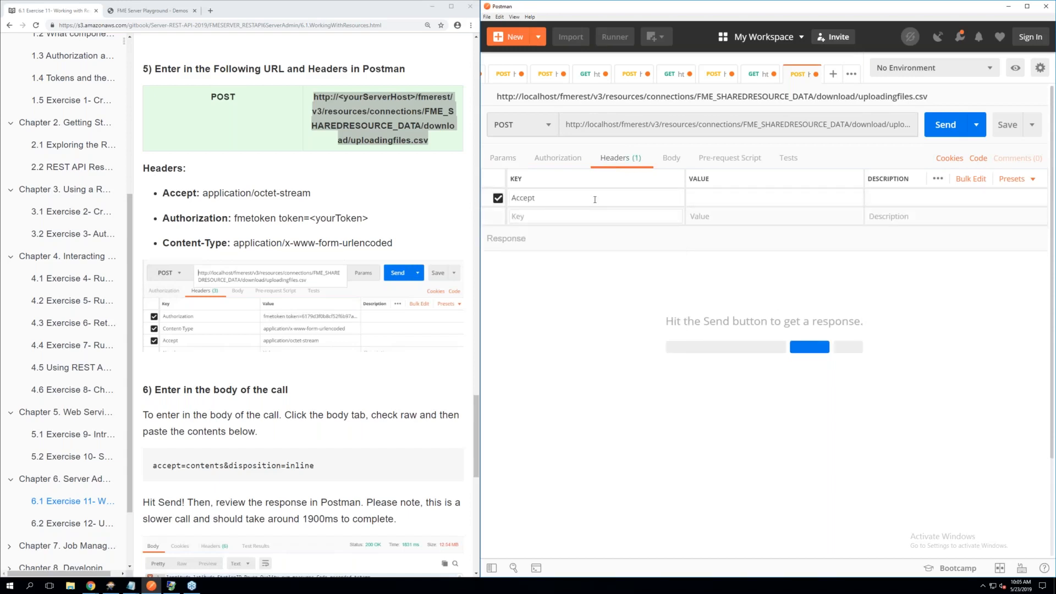
click(709, 197)
text(a)
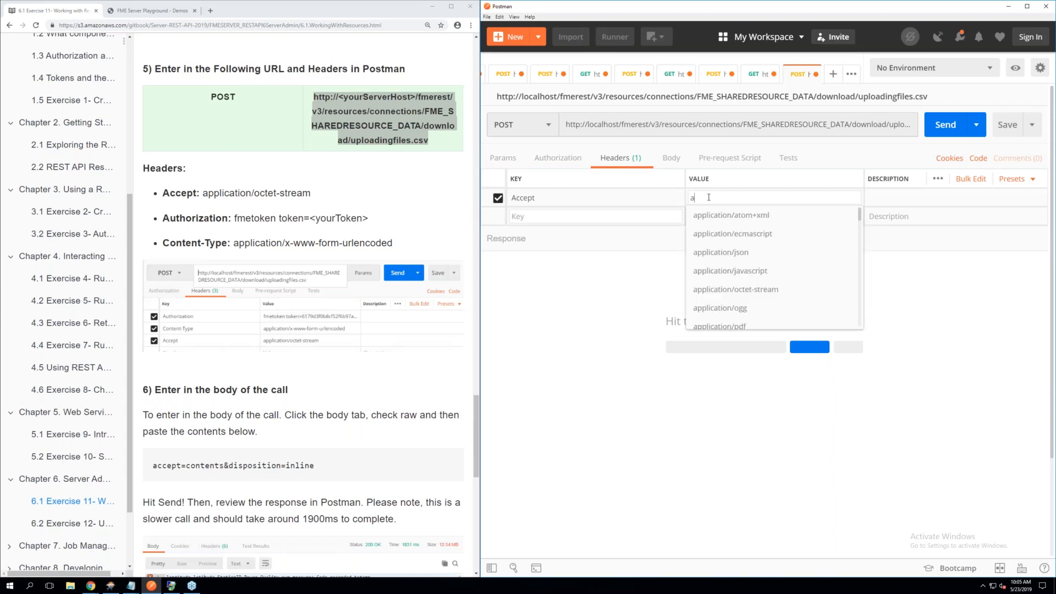
text(pplication/oc)
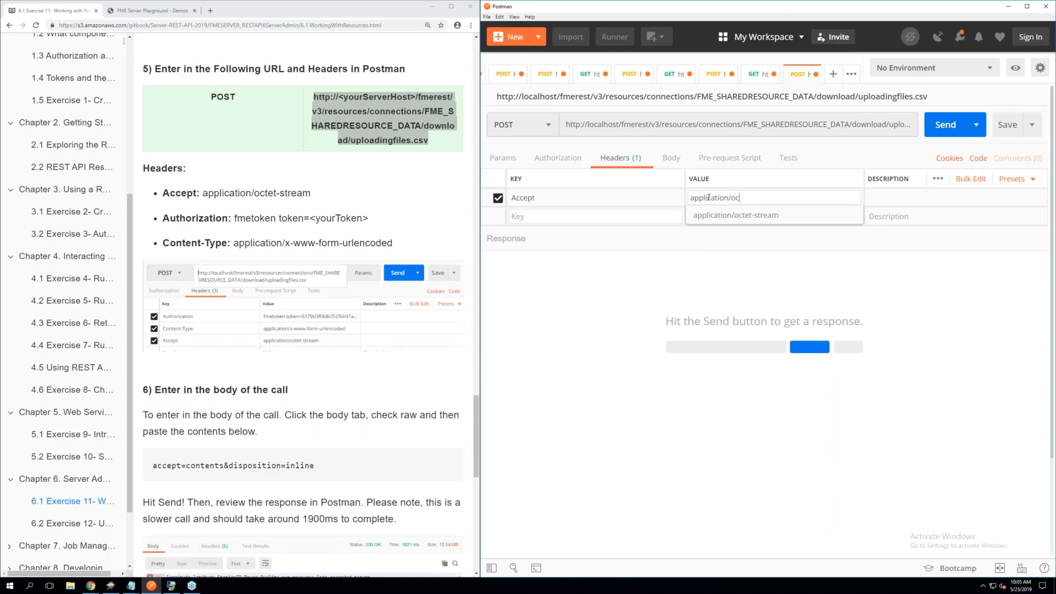
text(te)
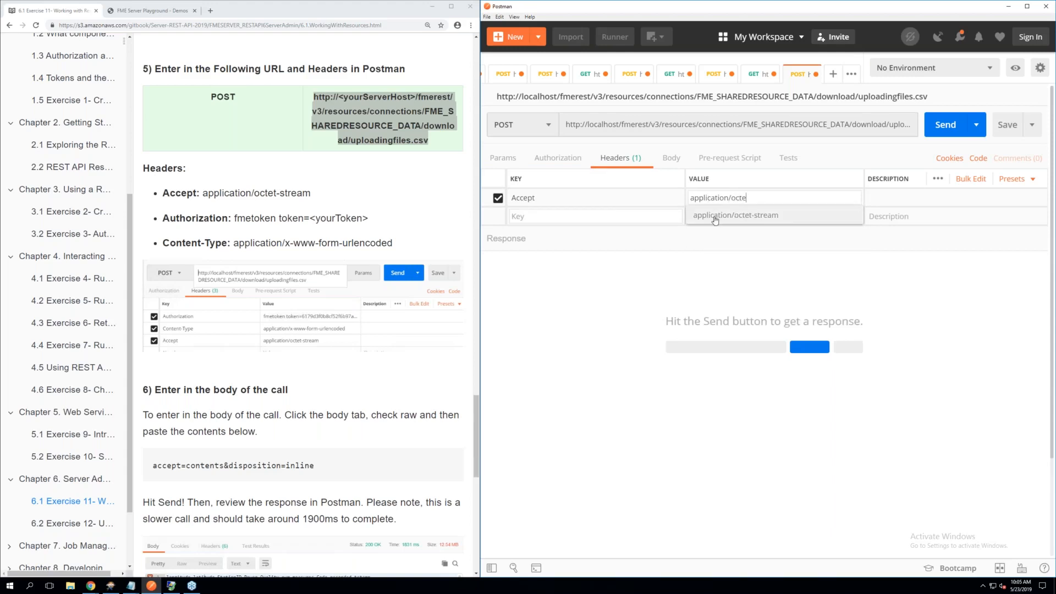
scroll(713, 220, down, 1)
click(713, 187)
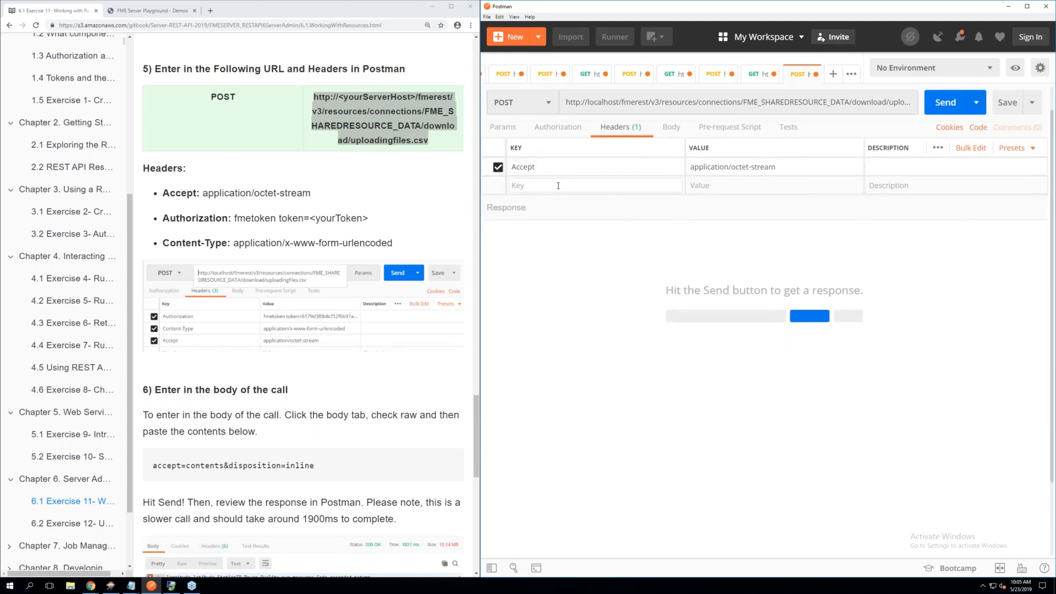
Add a Content-Type header with the value application/x-www-form-urlencoded to the download POST request
text(Con)
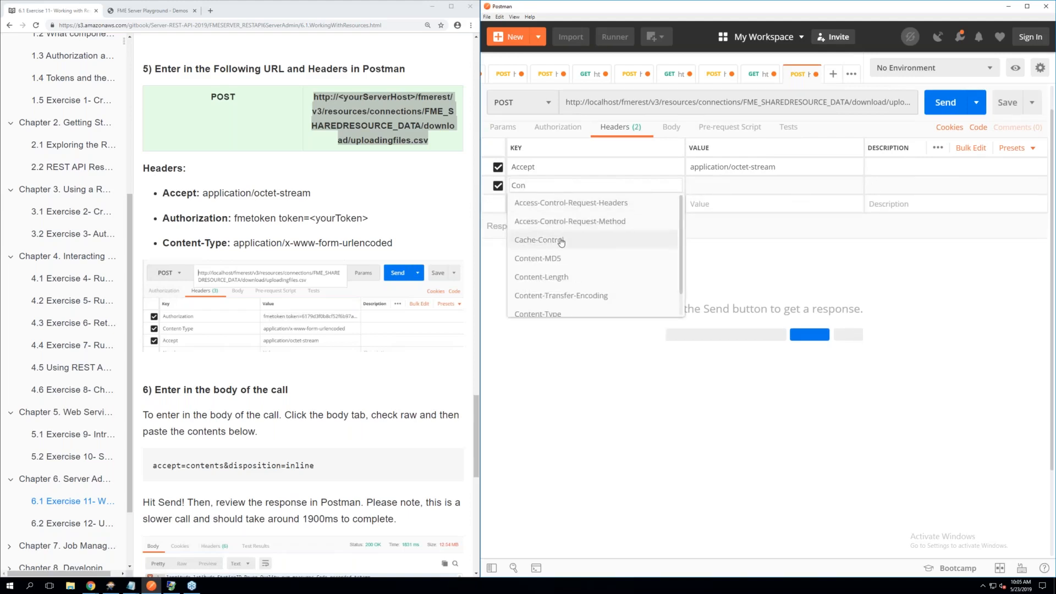
click(547, 314)
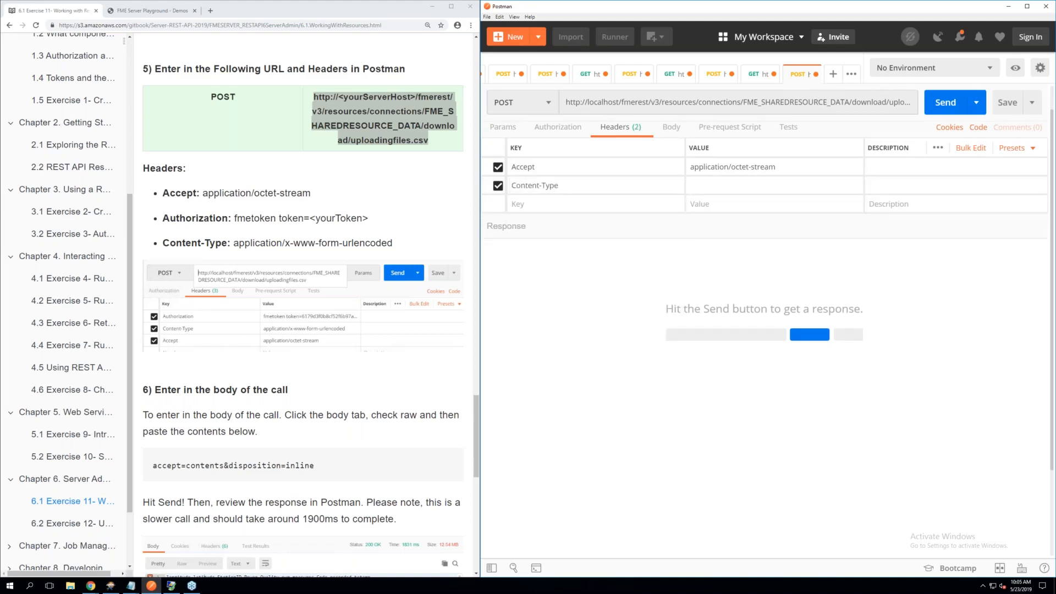
click(710, 186)
text(app)
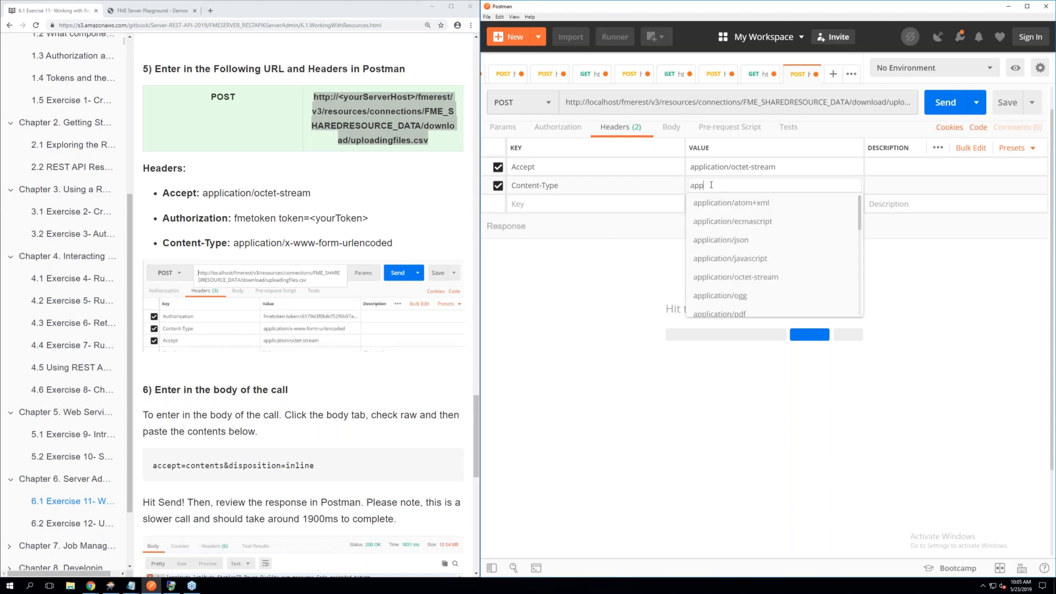
text(lication/x-)
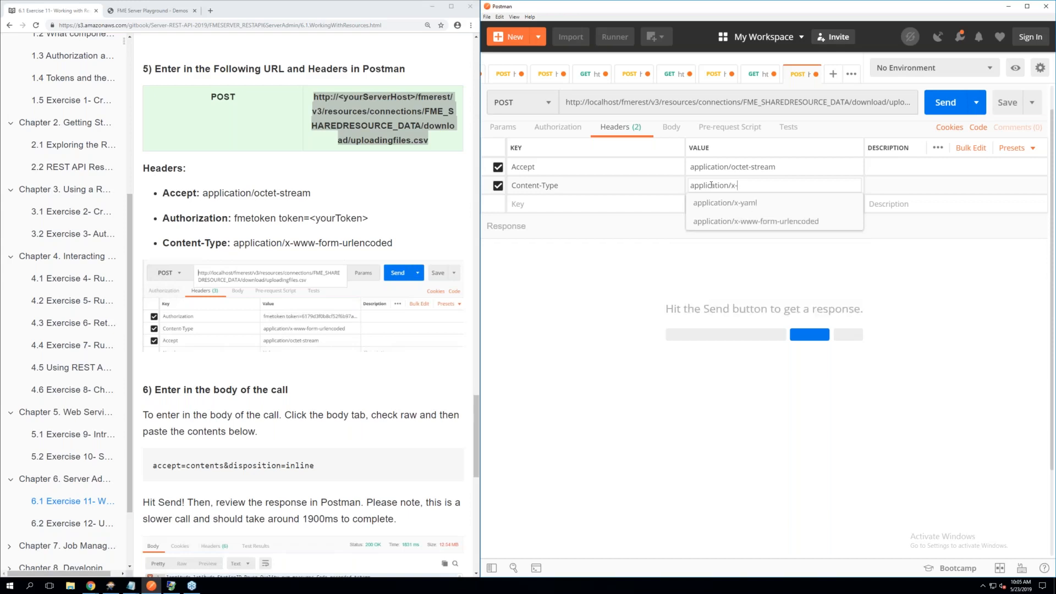
click(781, 221)
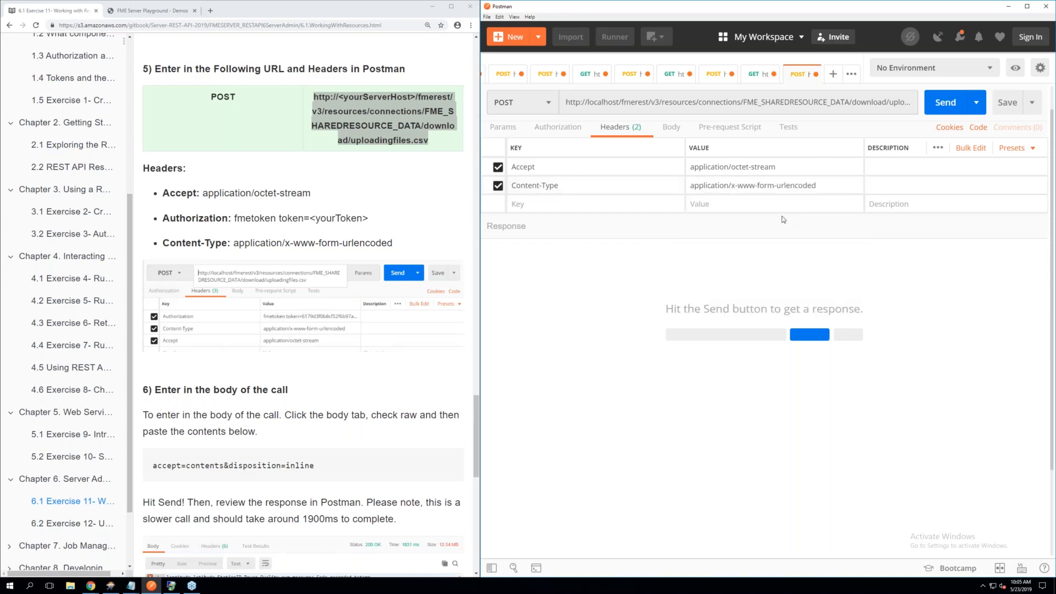
Add the Authorization header with the FME token by applying the saved Token header preset
click(581, 203)
text(t)
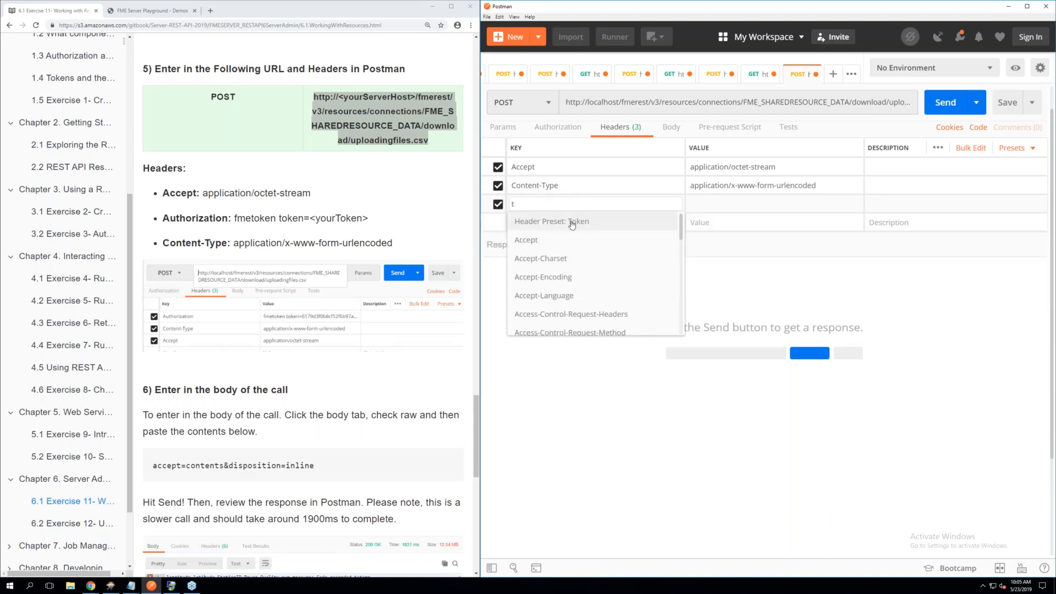
click(573, 220)
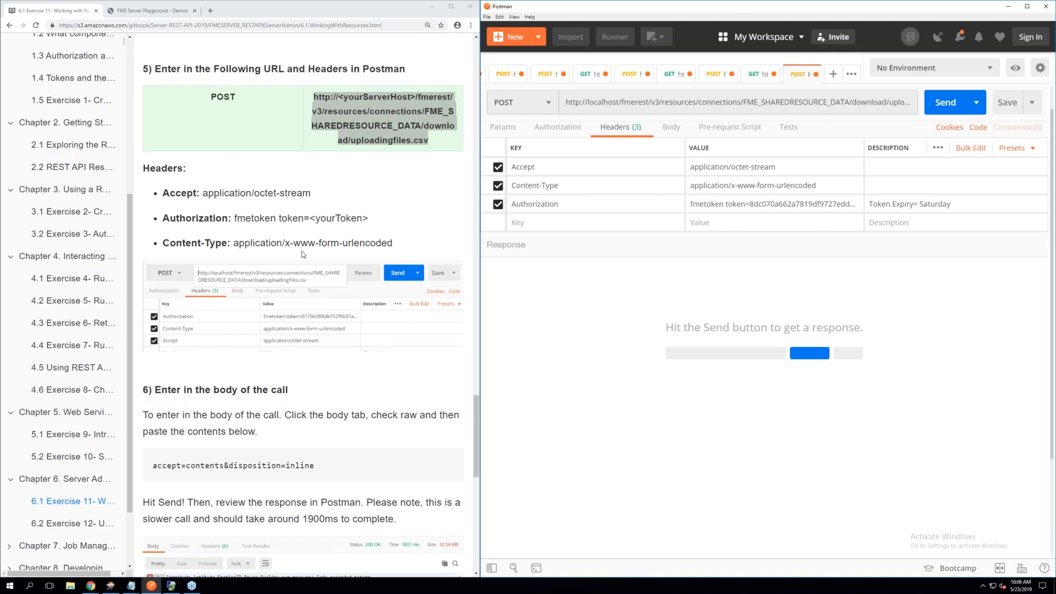
Set the request body to raw and copy accept=contents&disposition=inline into it from step 6 of the manual
scroll(302, 254, down, 1)
scroll(303, 254, down, 1)
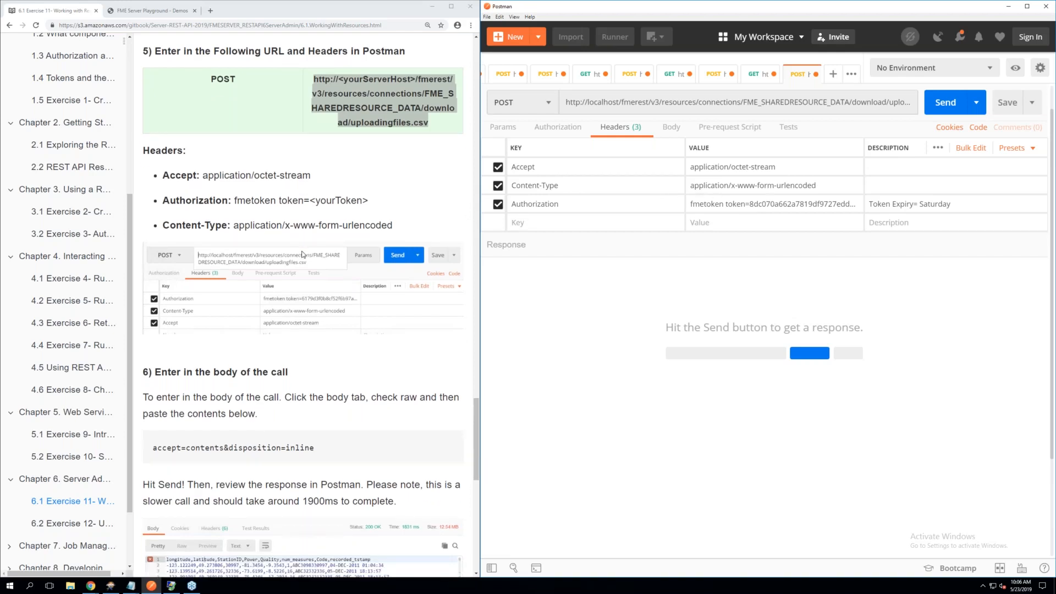
scroll(303, 254, down, 2)
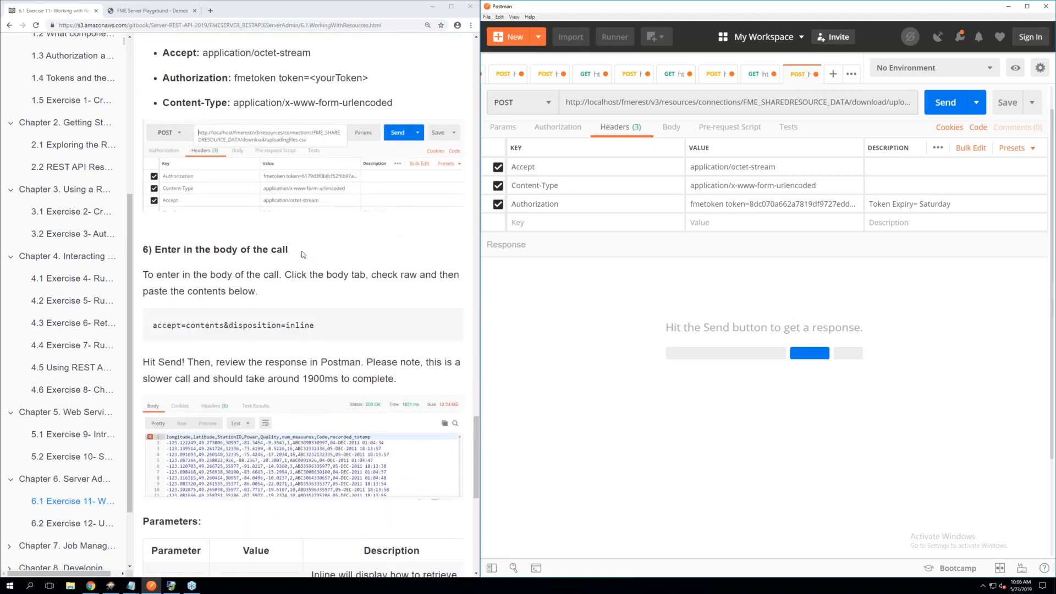
scroll(303, 254, down, 1)
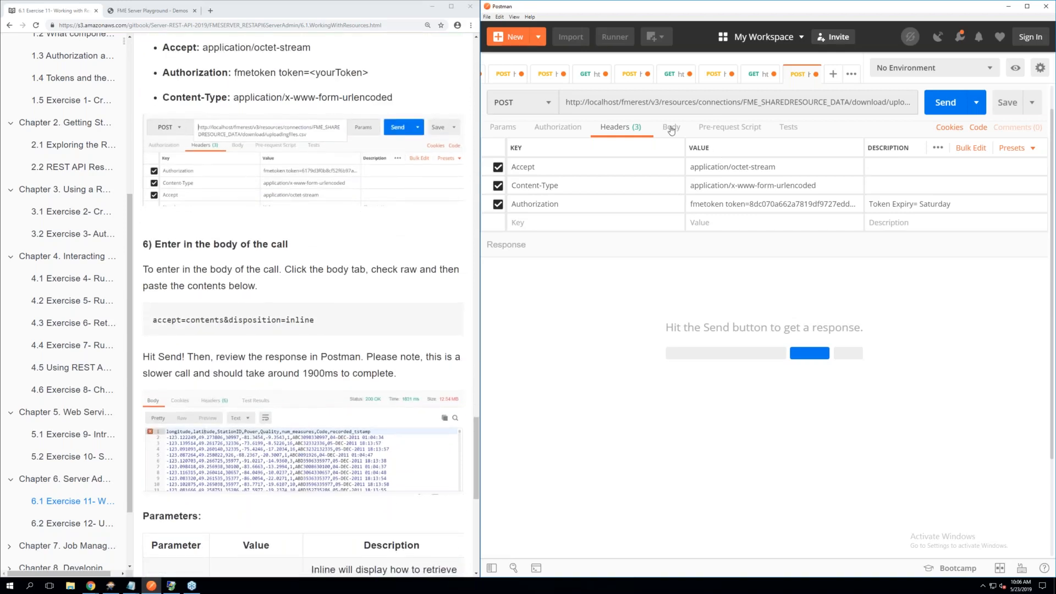
click(671, 128)
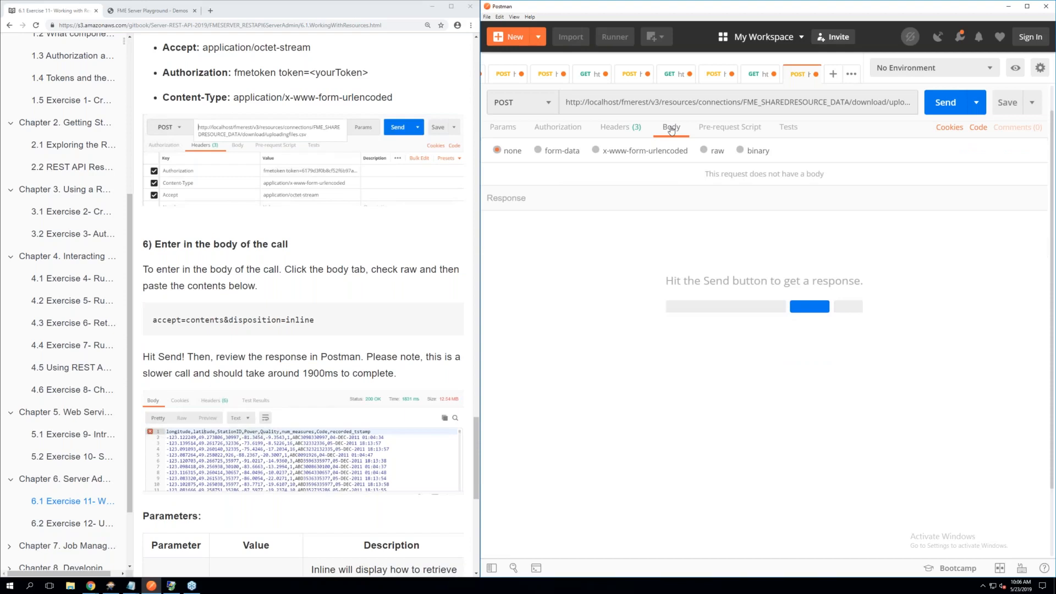
click(705, 151)
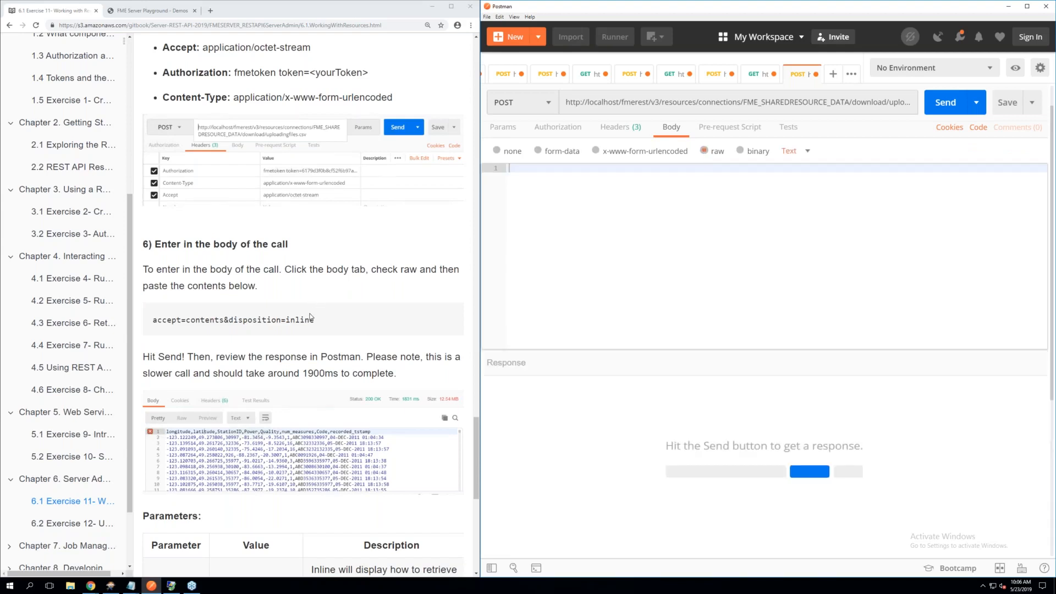
drag(314, 319, 154, 362)
key(ctrl+c)
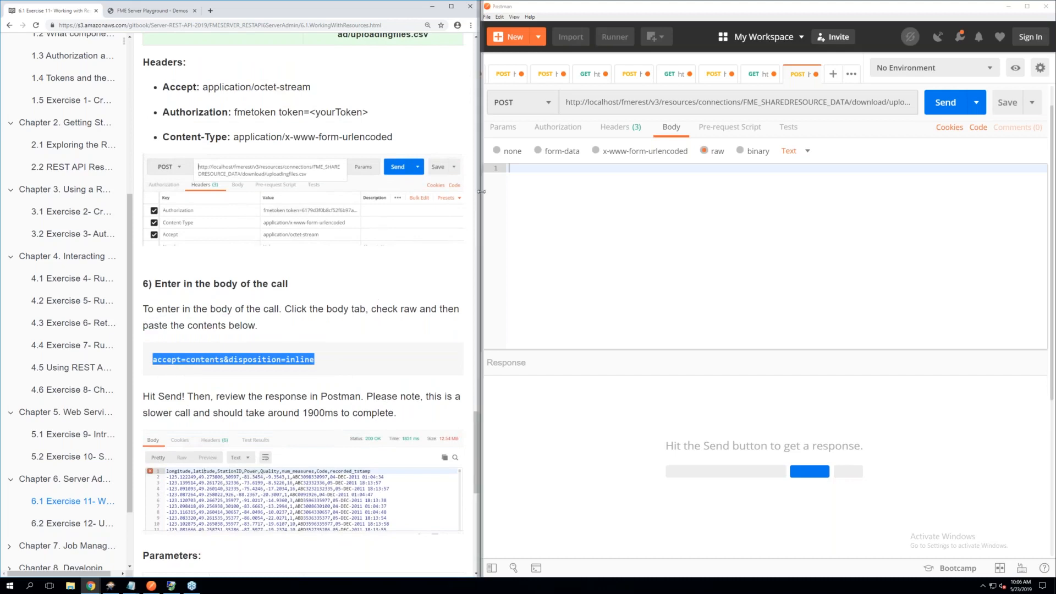
right_click(517, 171)
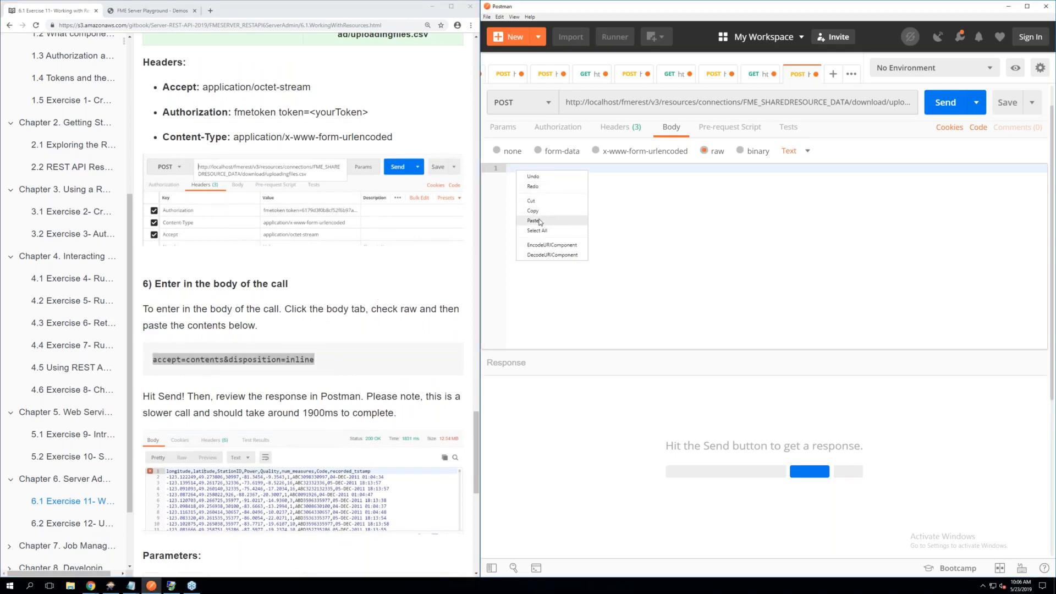
click(533, 220)
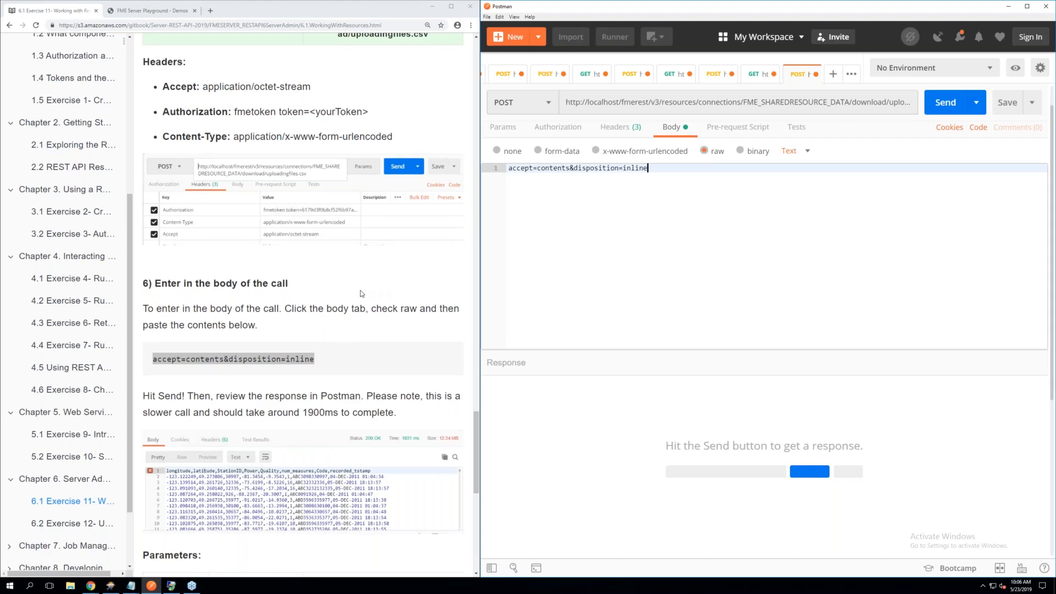
Send the download POST request and read the manual's Parameters table while the response loads
scroll(361, 293, down, 3)
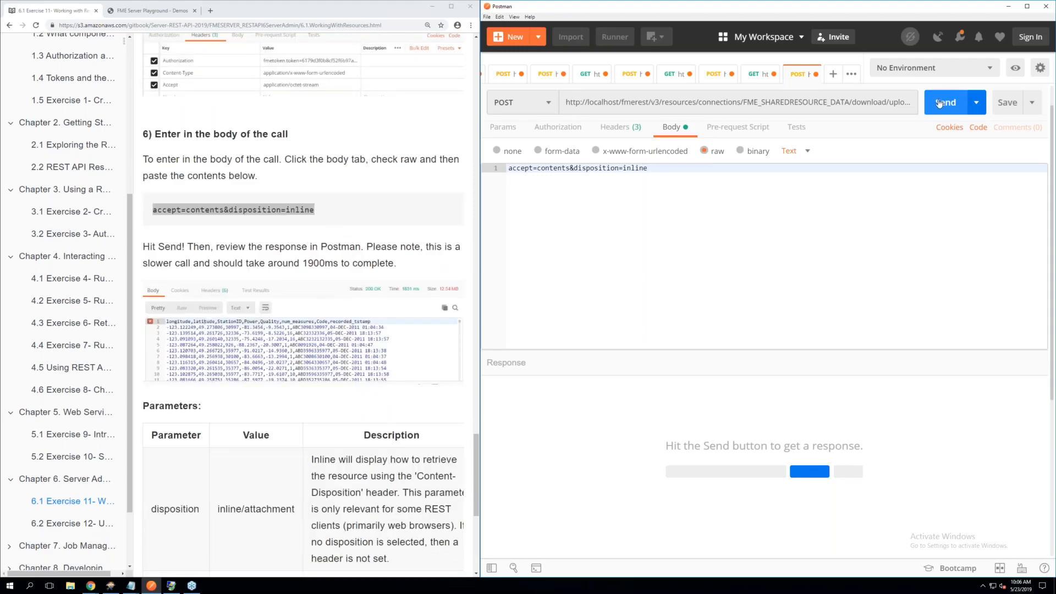
click(939, 103)
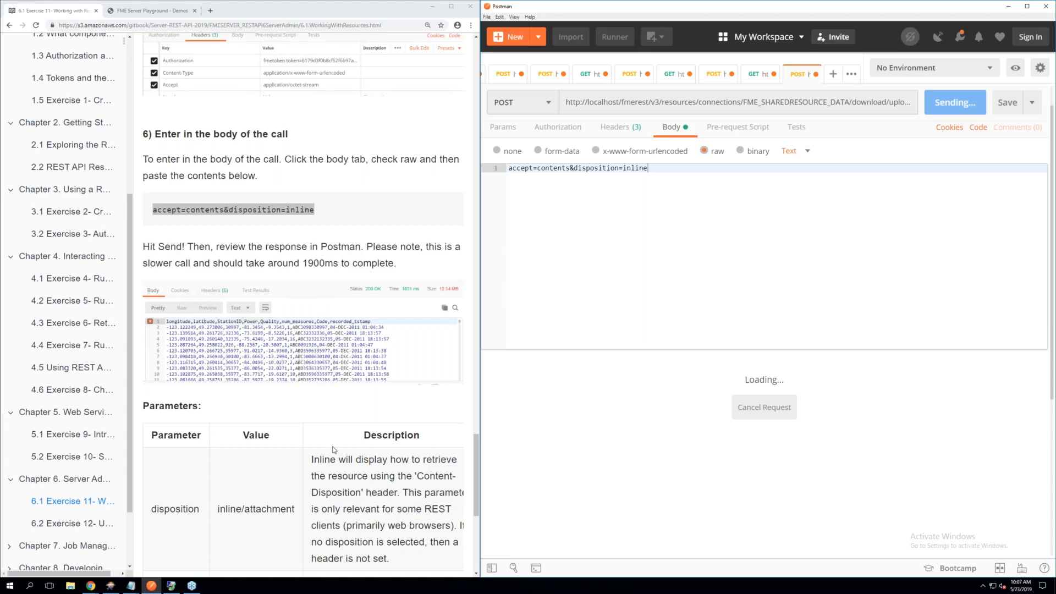
scroll(333, 450, down, 2)
scroll(333, 450, down, 1)
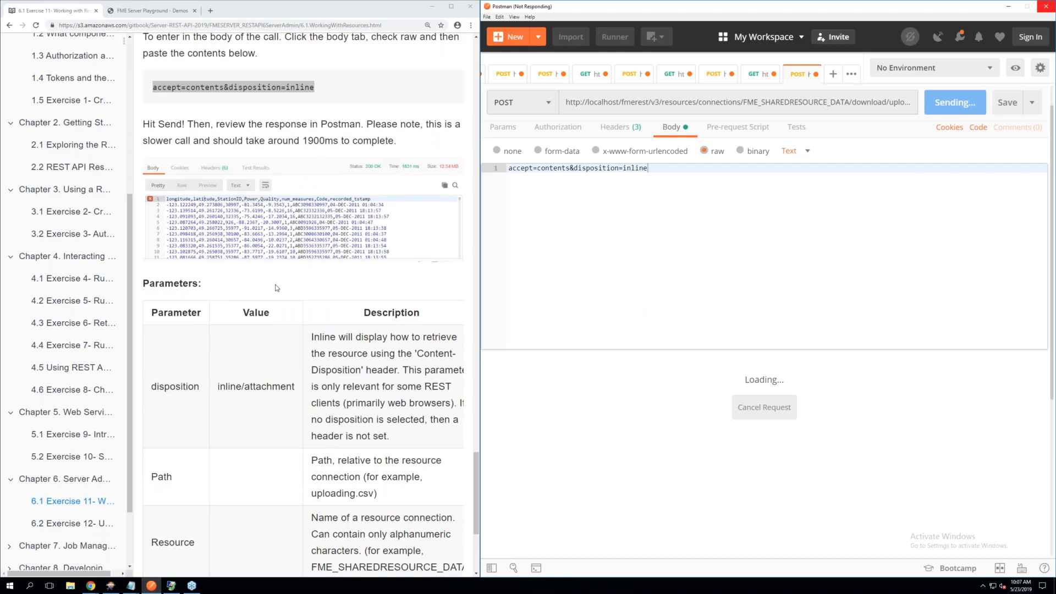
scroll(276, 288, up, 1)
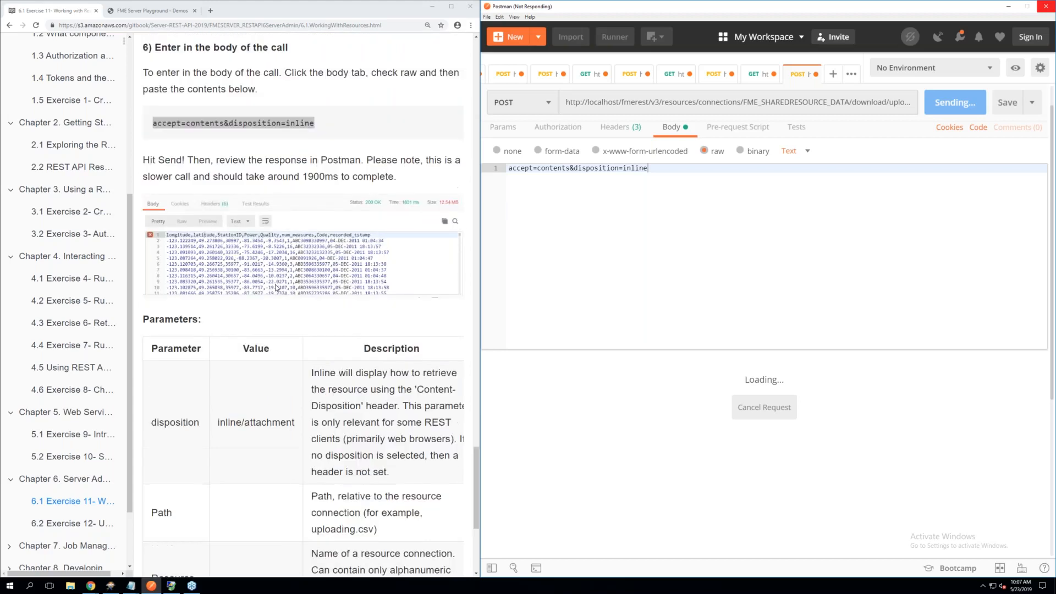
click(476, 295)
scroll(477, 294, up, 3)
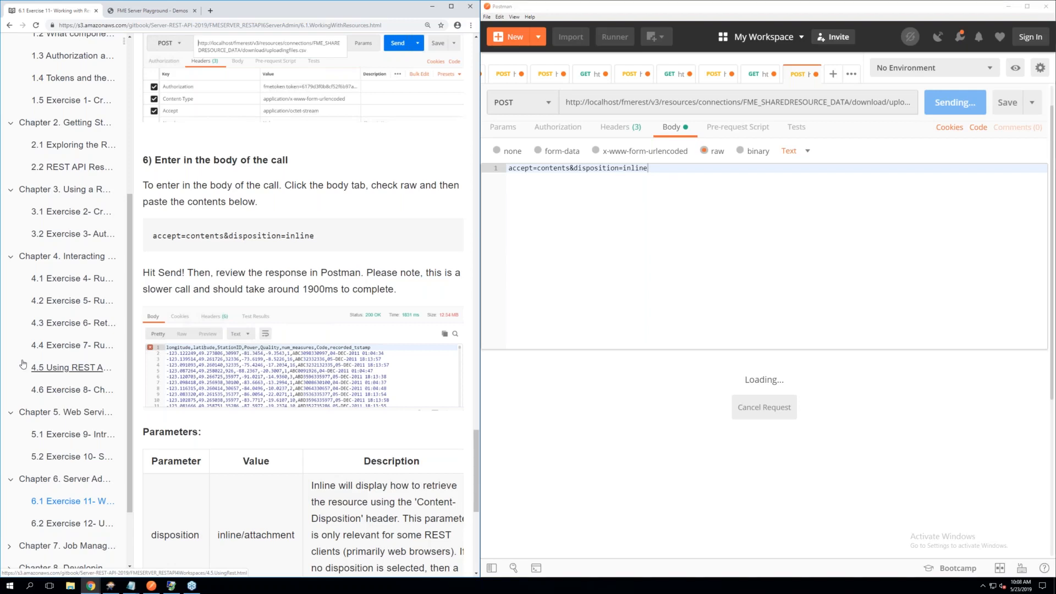
click(522, 392)
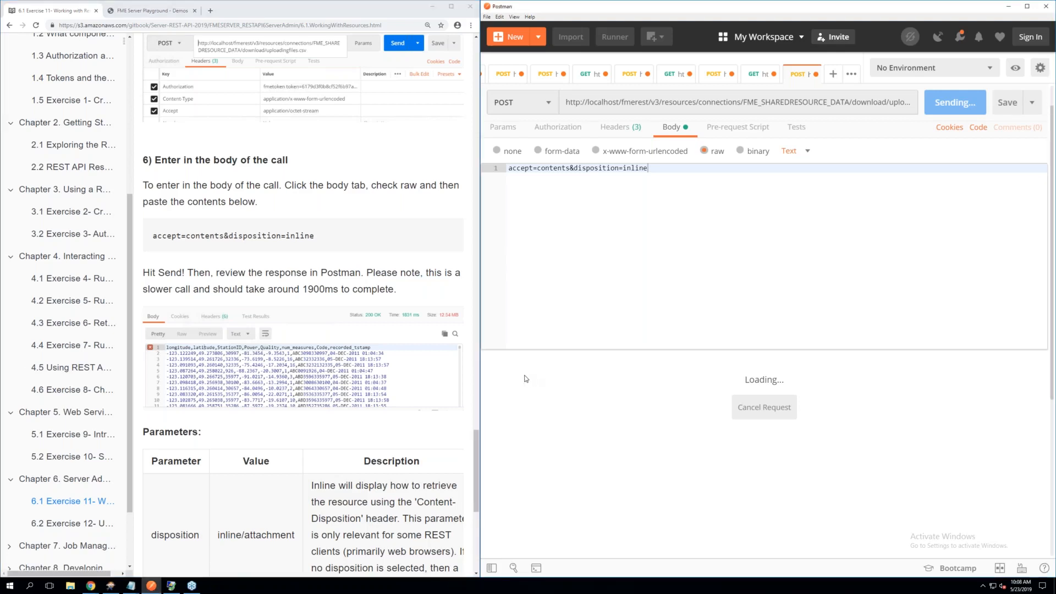
Compare the returned CSV contents and response time with the manual's sample response and expected call duration
scroll(347, 373, down, 3)
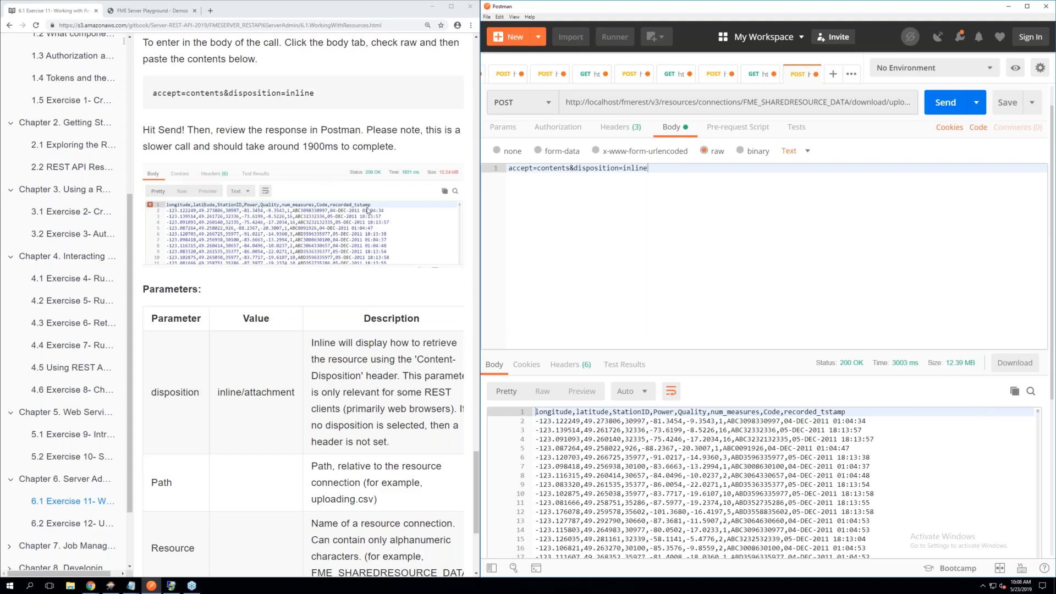
drag(303, 147, 333, 147)
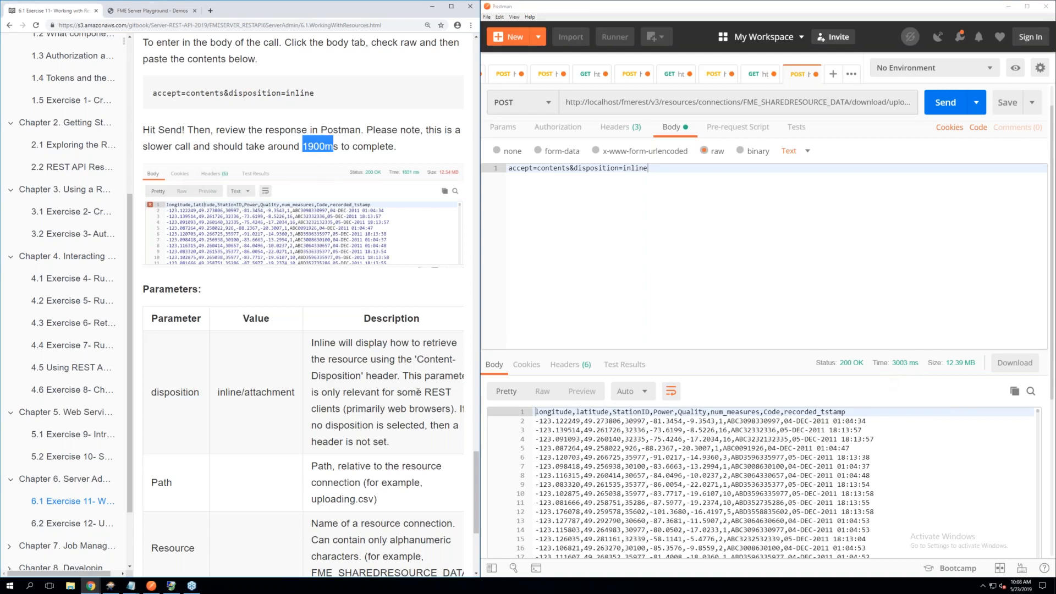
scroll(303, 217, down, 1)
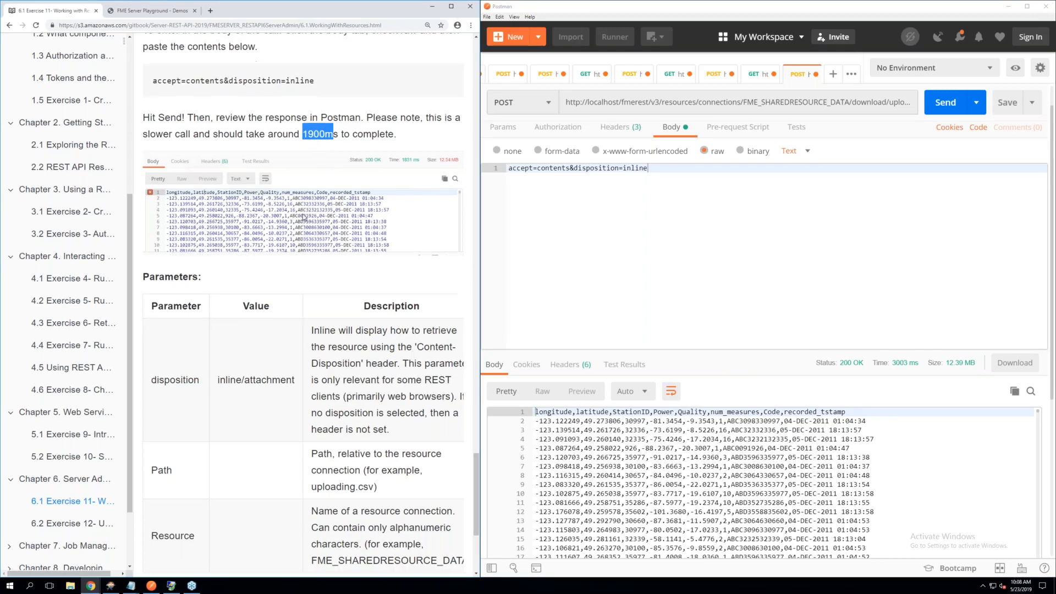
click(590, 440)
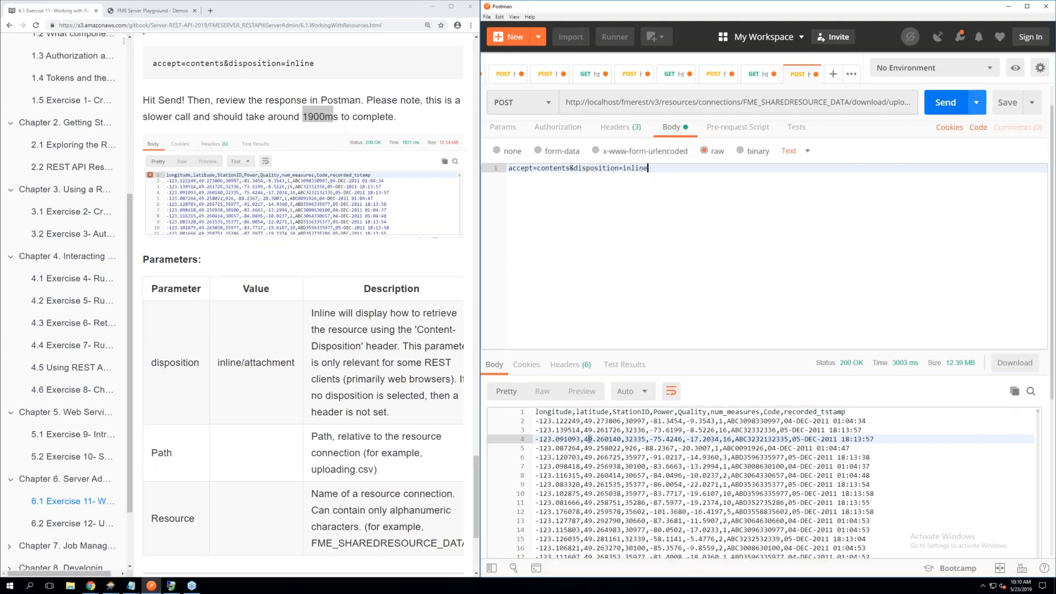
click(1012, 108)
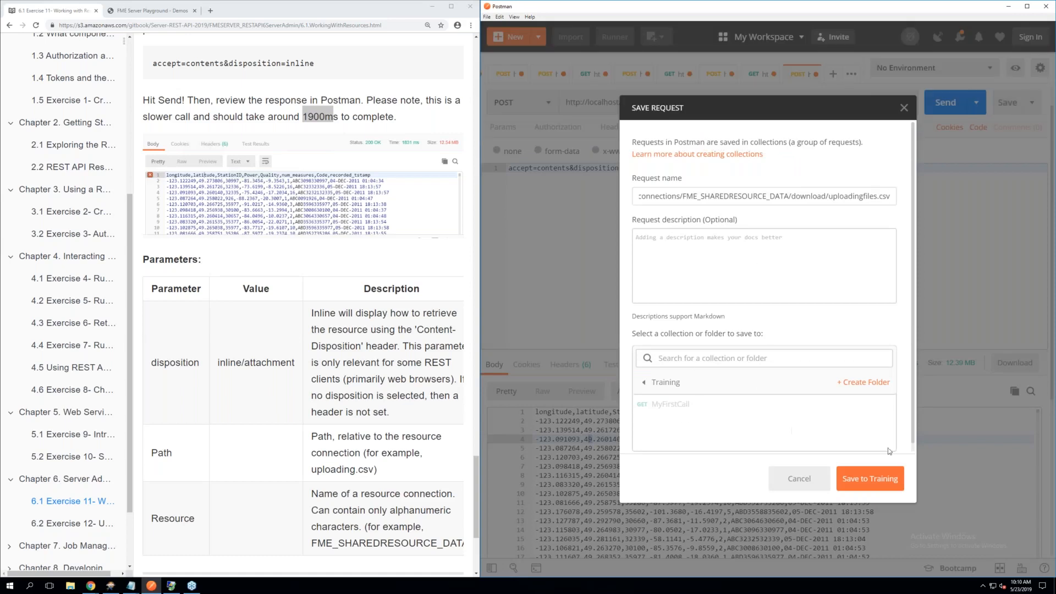
click(809, 486)
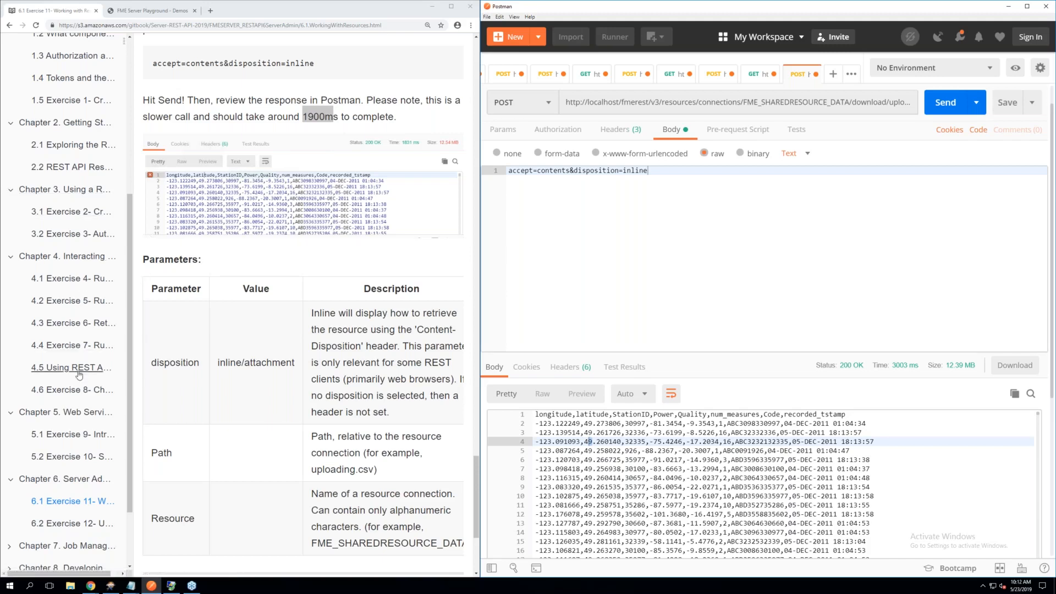
Open Exercise 12 in the manual and read its introduction and the first instructions for creating the workspace
scroll(78, 374, down, 2)
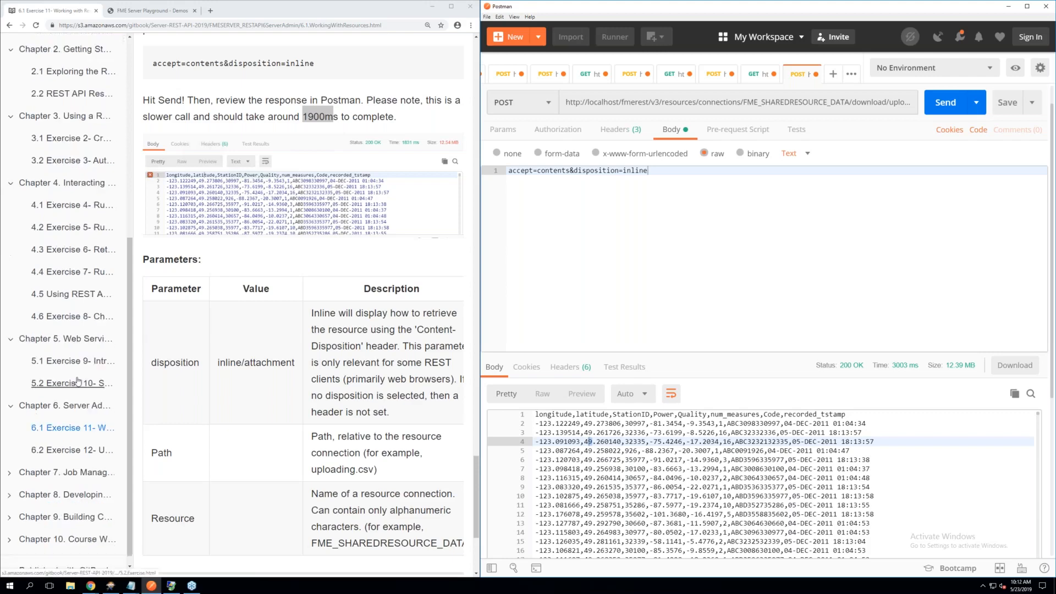
click(65, 455)
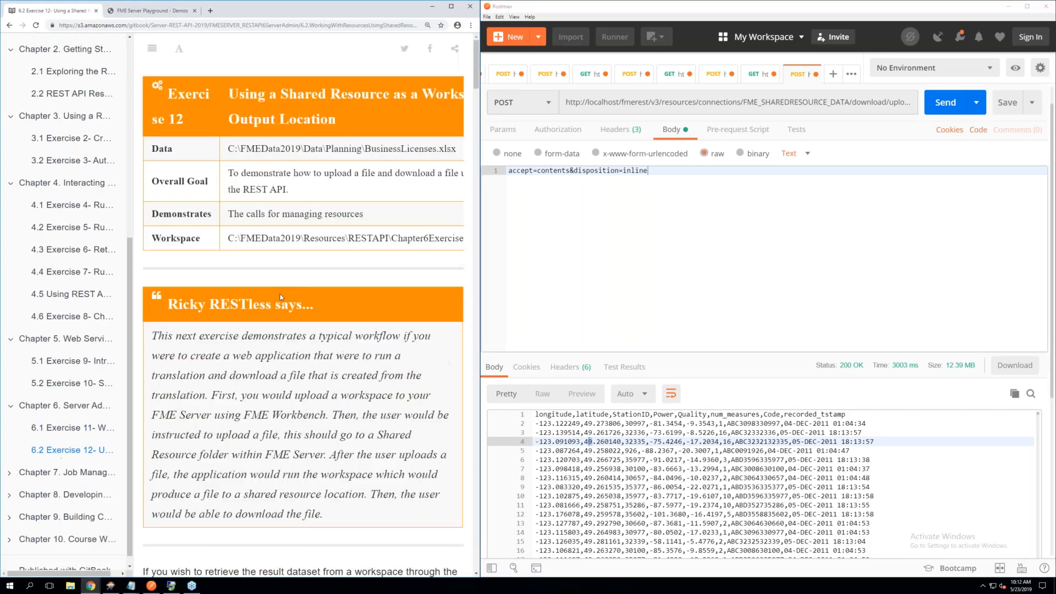
scroll(280, 297, down, 1)
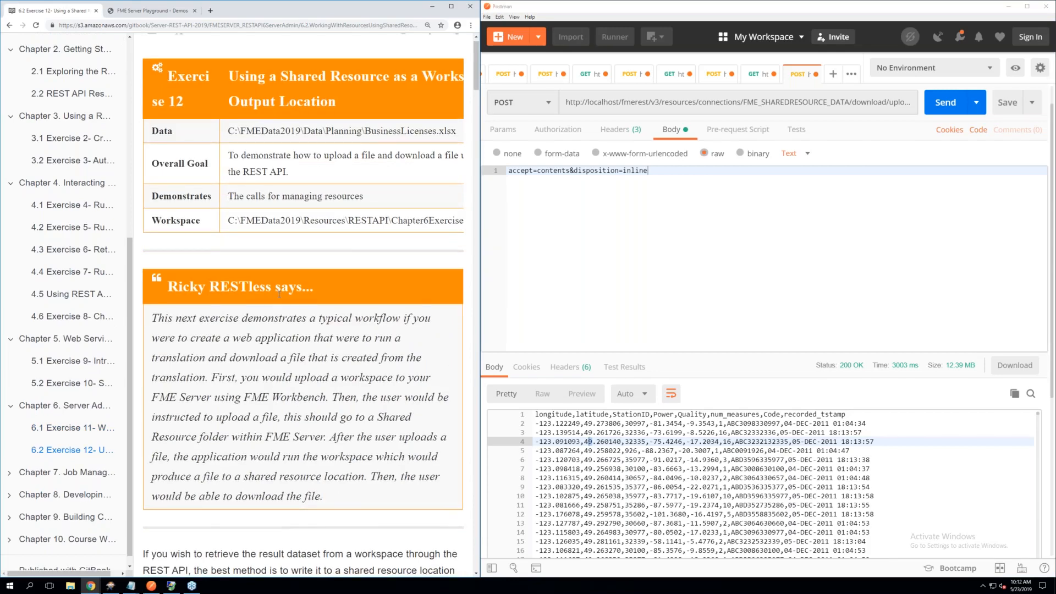
scroll(279, 294, down, 2)
scroll(279, 295, down, 1)
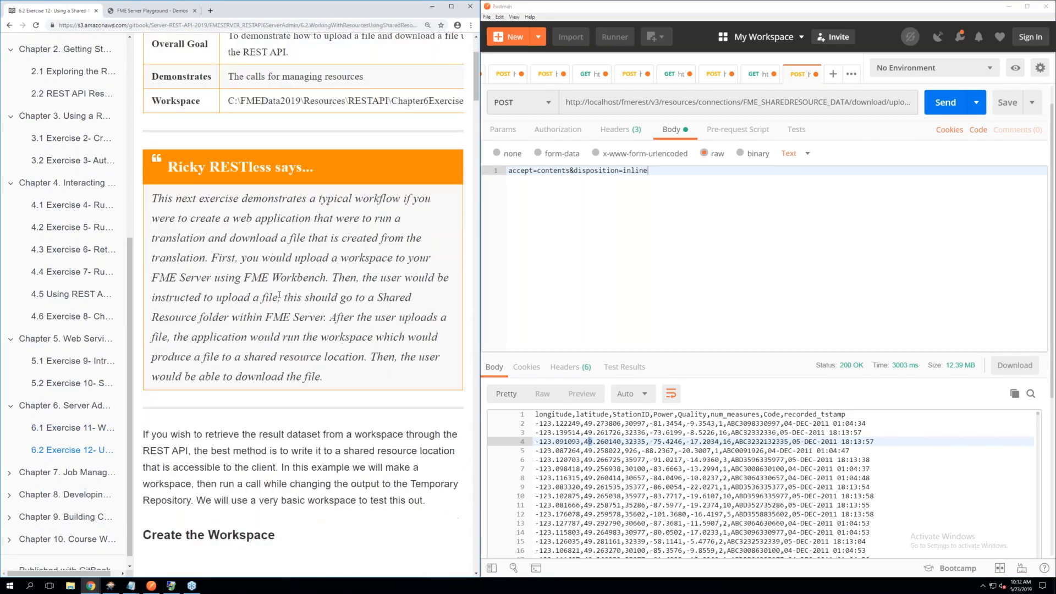
scroll(280, 294, down, 2)
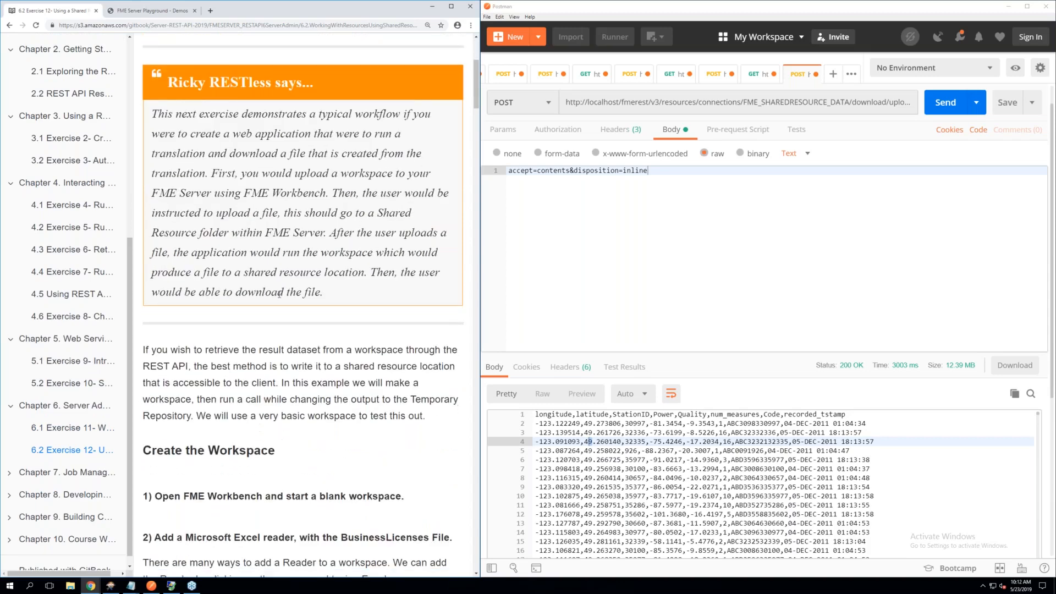
scroll(280, 294, down, 2)
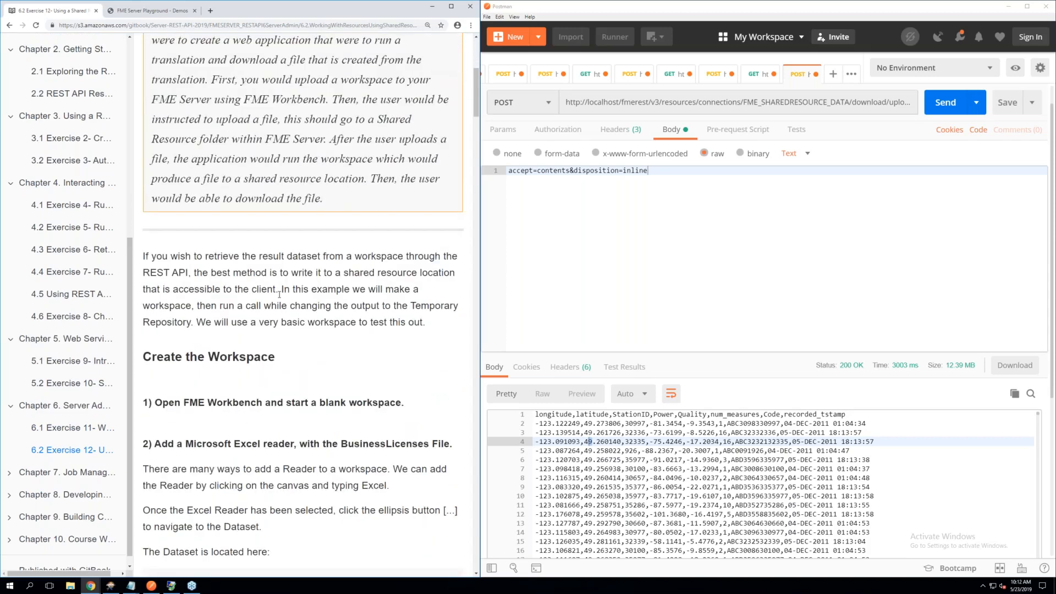
scroll(279, 294, down, 3)
scroll(279, 294, up, 3)
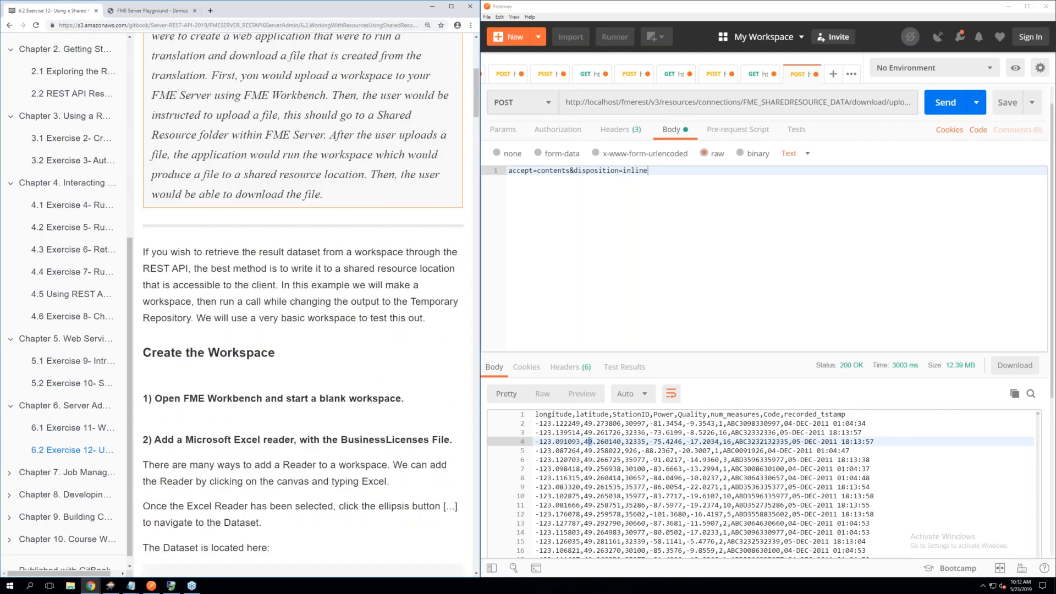
scroll(302, 302, down, 5)
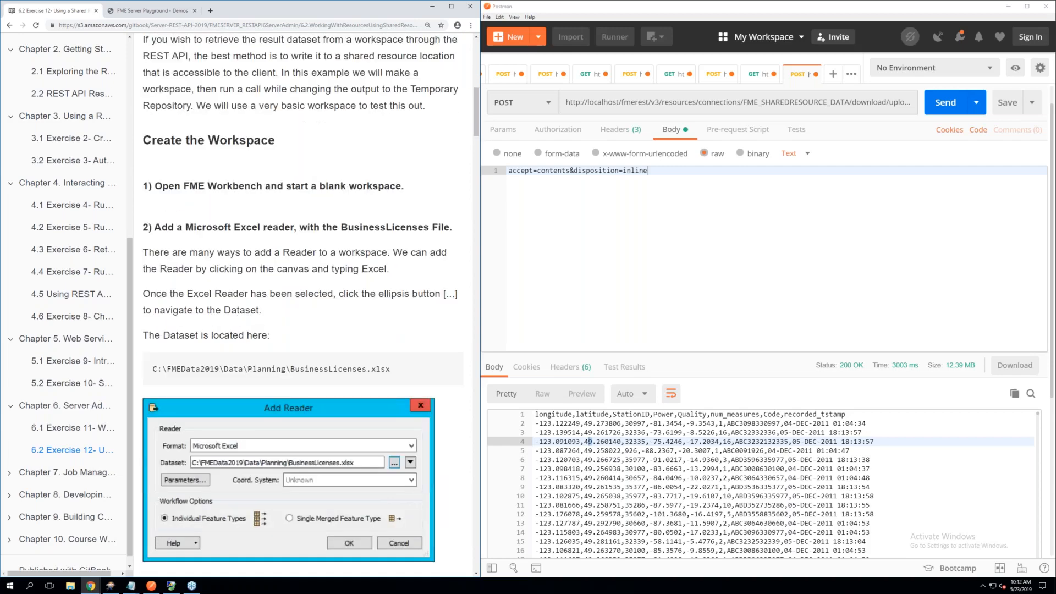
Switch to FME Workbench and create a blank workspace, discarding the changes to the open none2none.fmw workspace
click(115, 590)
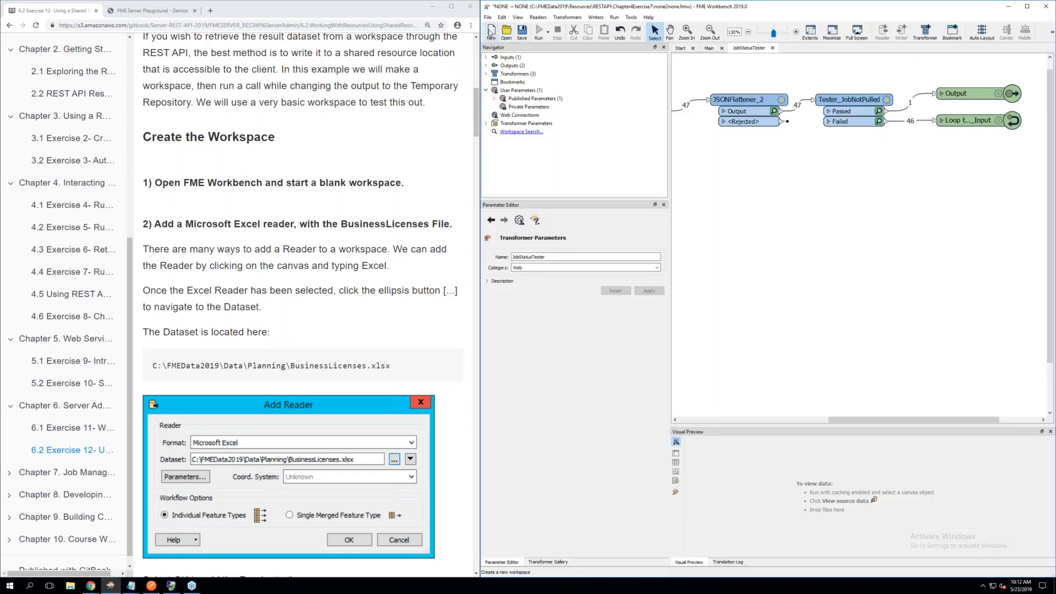
click(490, 32)
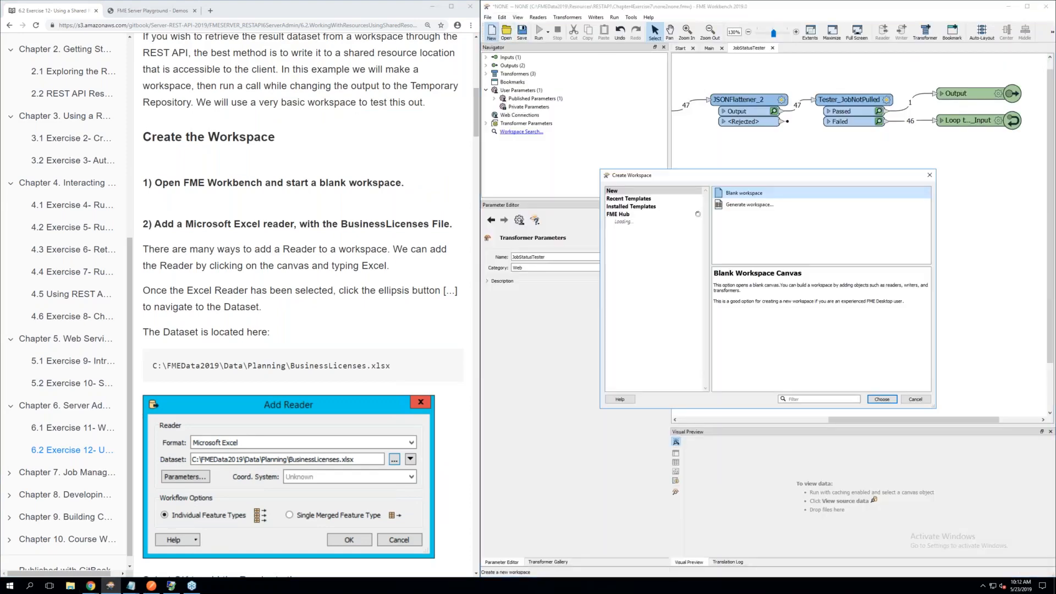
double_click(736, 194)
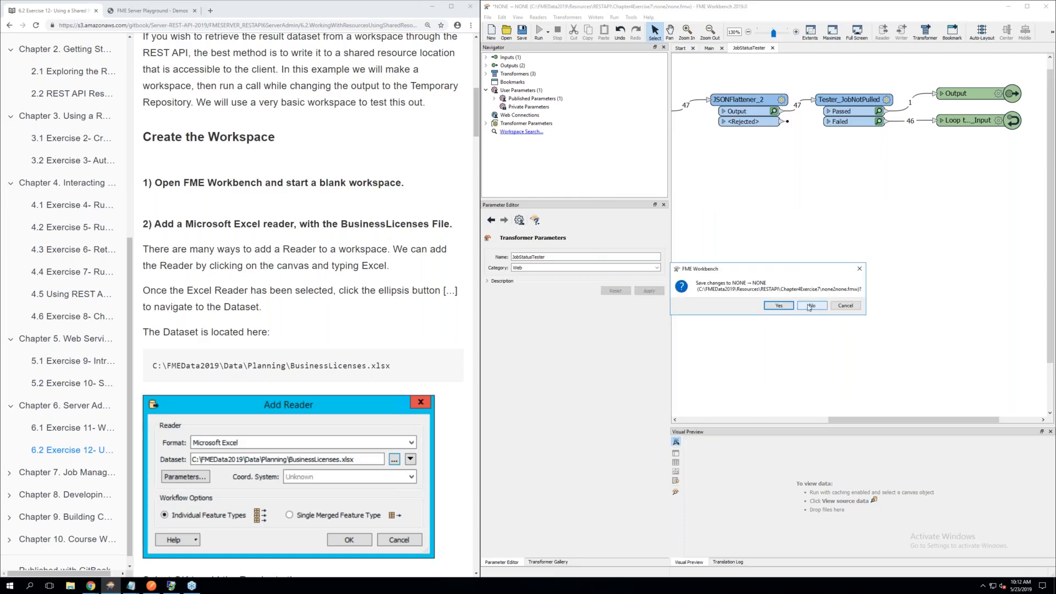
click(809, 307)
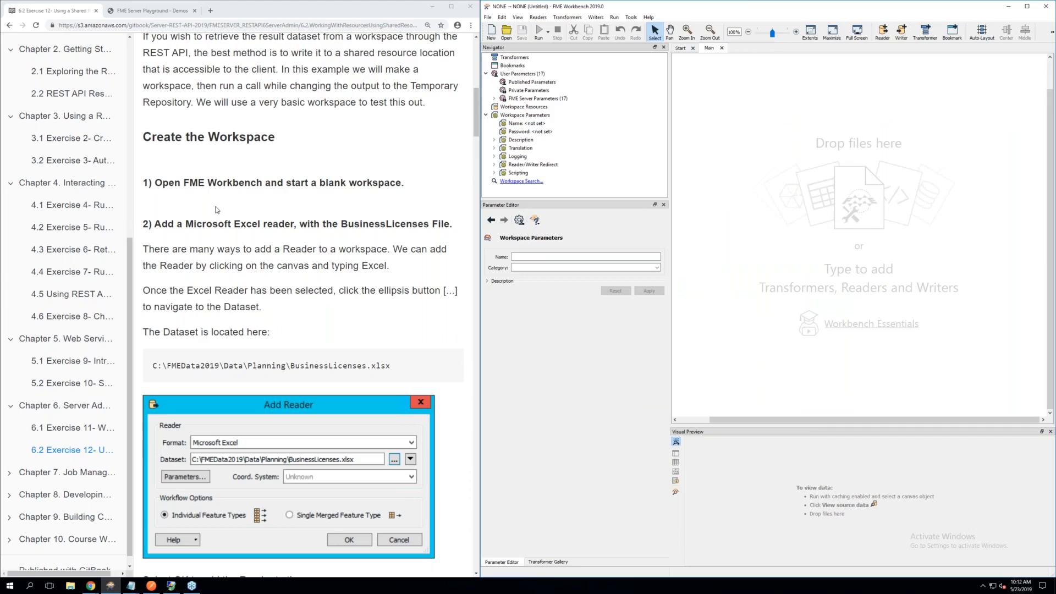
Following step 2 of the manual, start adding a Microsoft Excel reader to the blank canvas
scroll(216, 210, down, 1)
scroll(216, 210, down, 3)
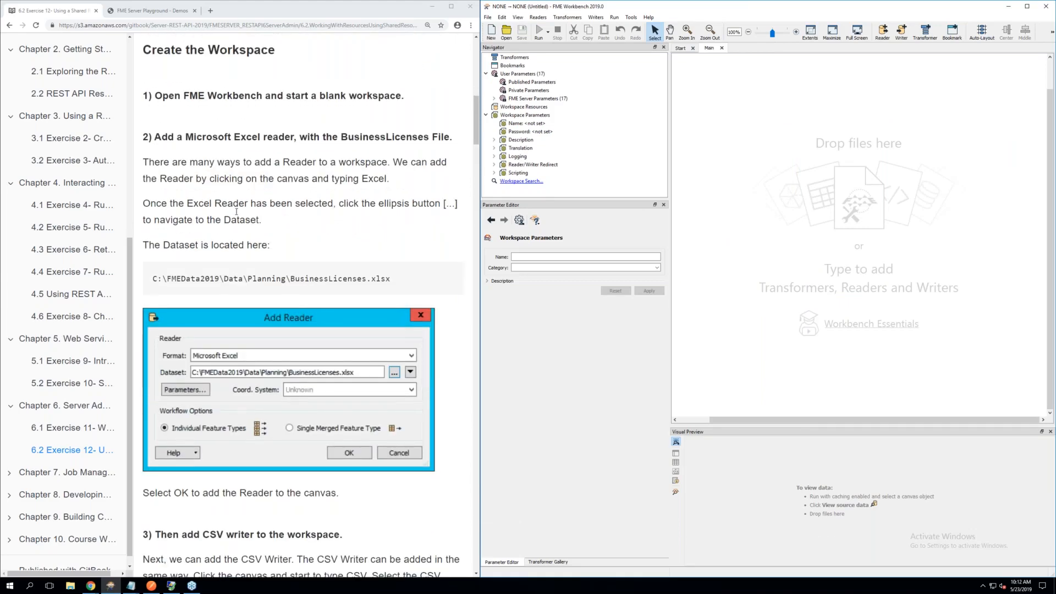
scroll(237, 211, down, 1)
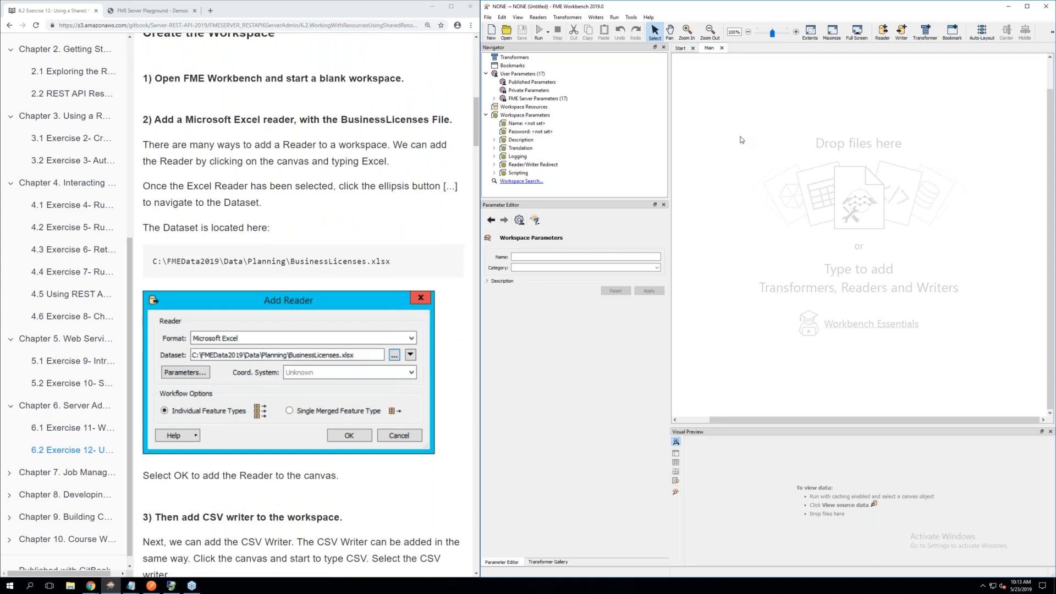
click(741, 140)
text(excel)
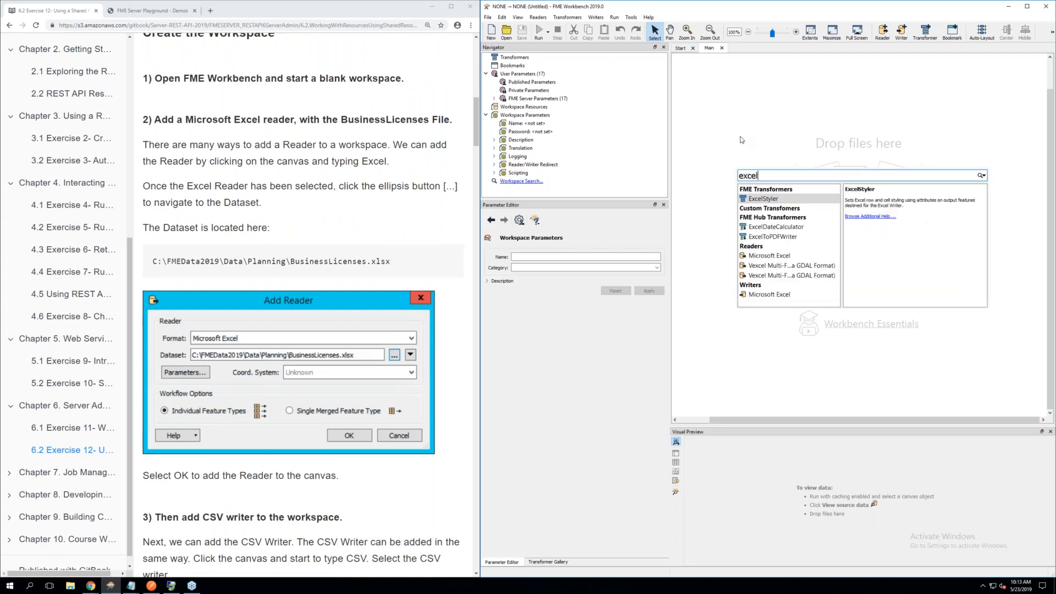
double_click(752, 259)
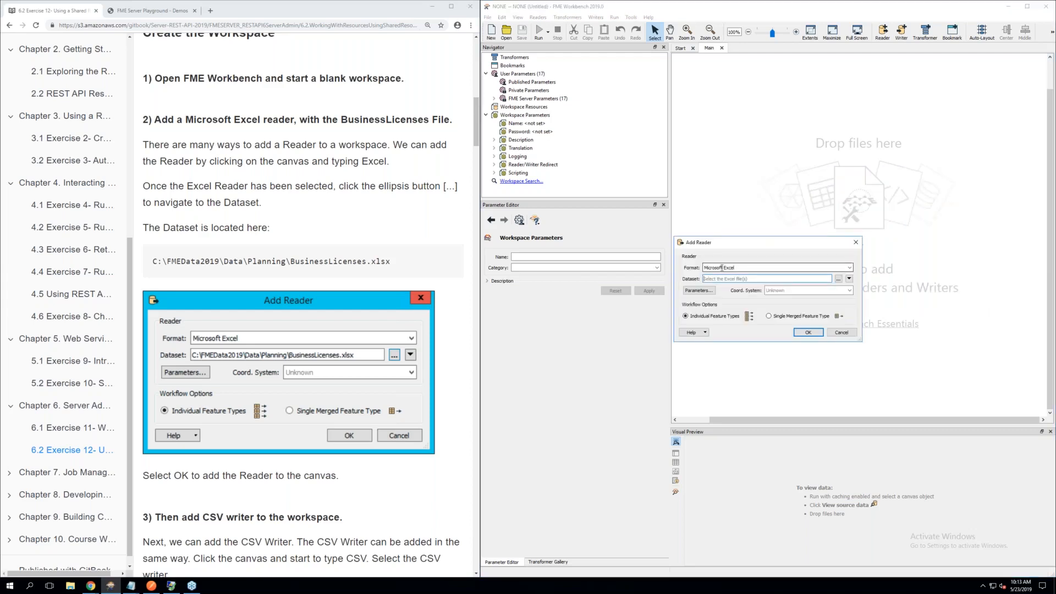
Set the Excel reader's dataset to C:\FMEData2019\Data\Planning\BusinessLicenses.xlsx and add the reader to the canvas
click(838, 279)
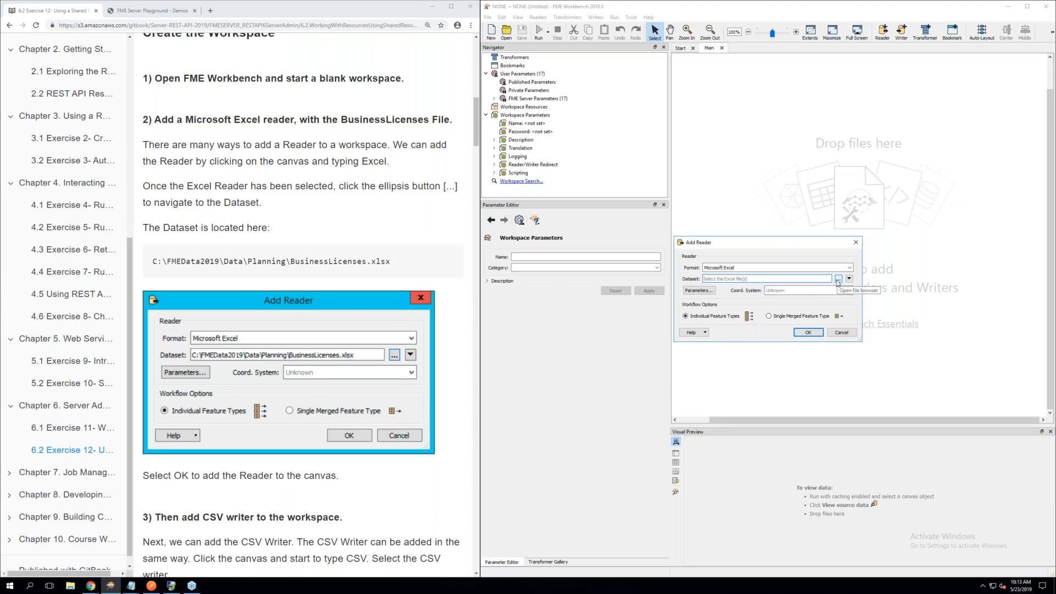
click(837, 279)
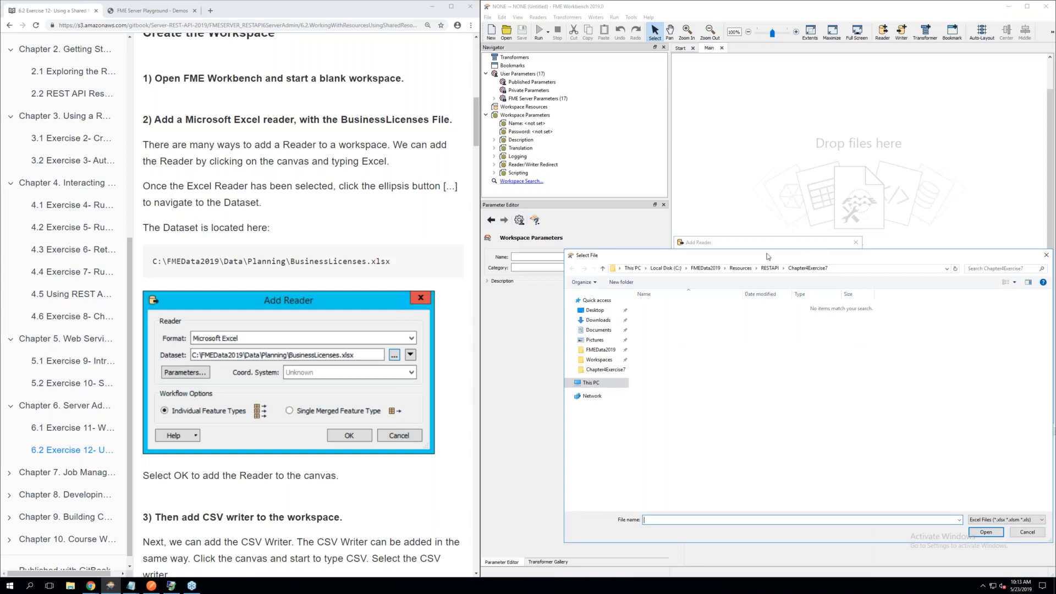
click(706, 270)
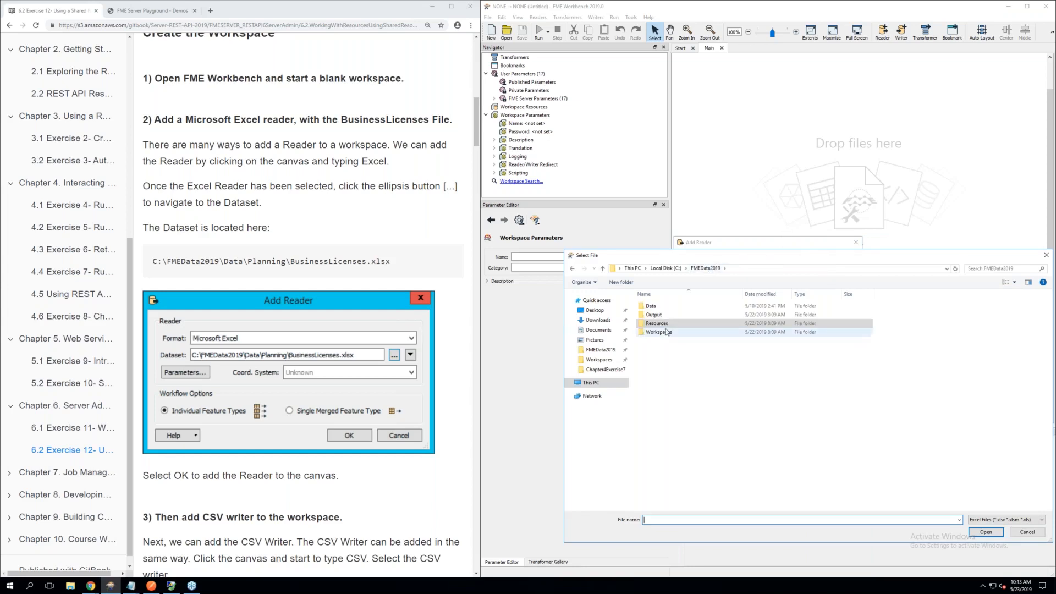
double_click(663, 307)
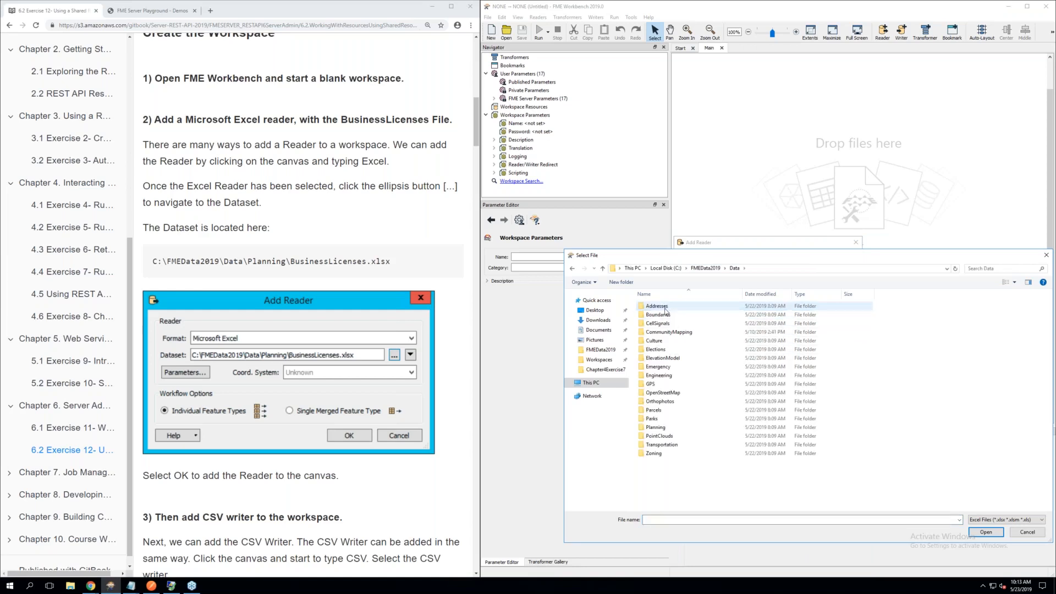
double_click(656, 428)
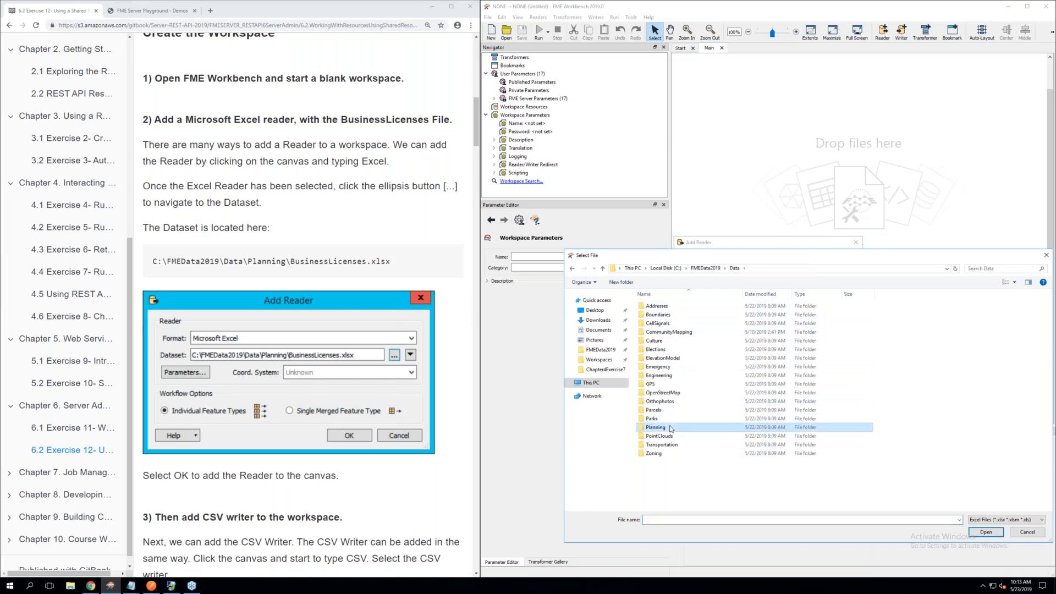
double_click(664, 306)
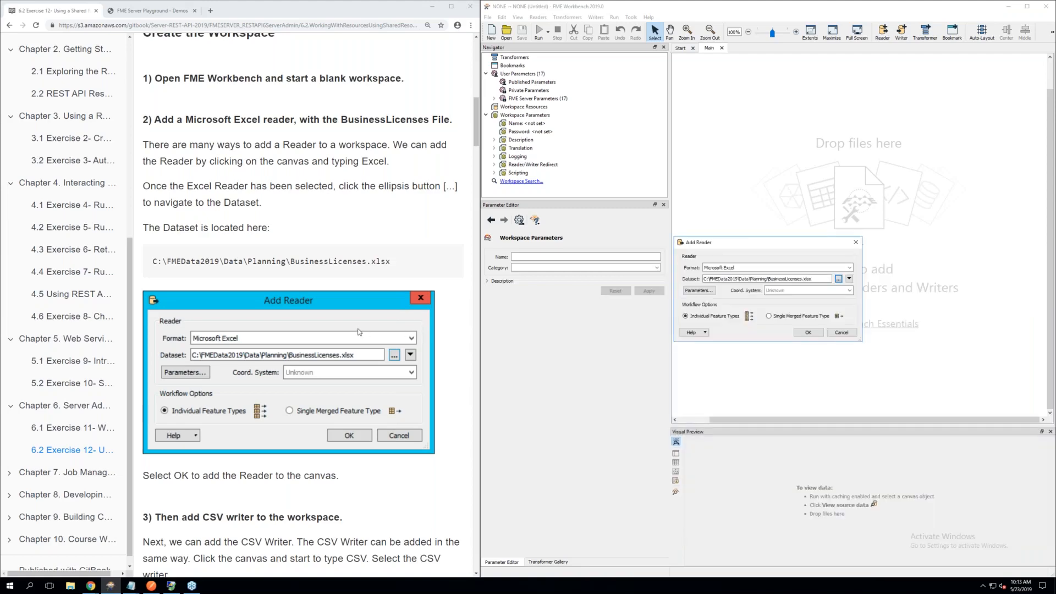
scroll(358, 332, down, 1)
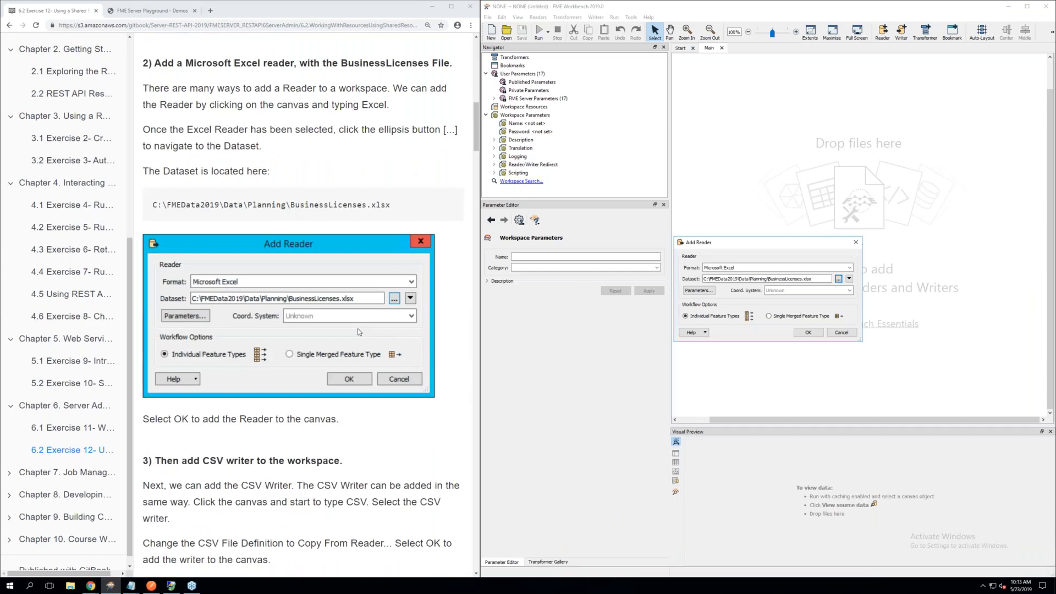
scroll(358, 331, down, 1)
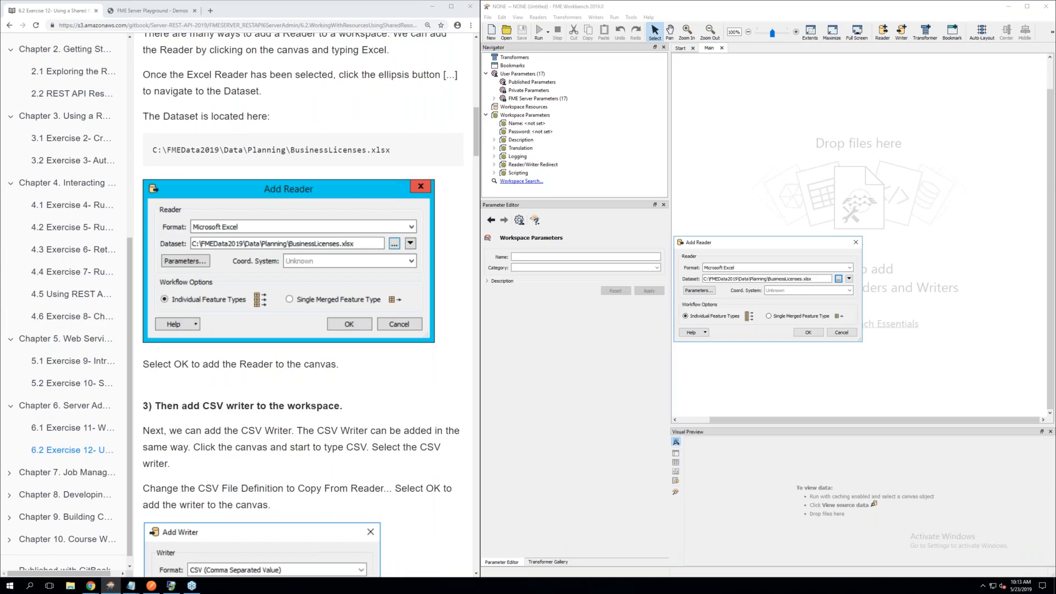
click(806, 333)
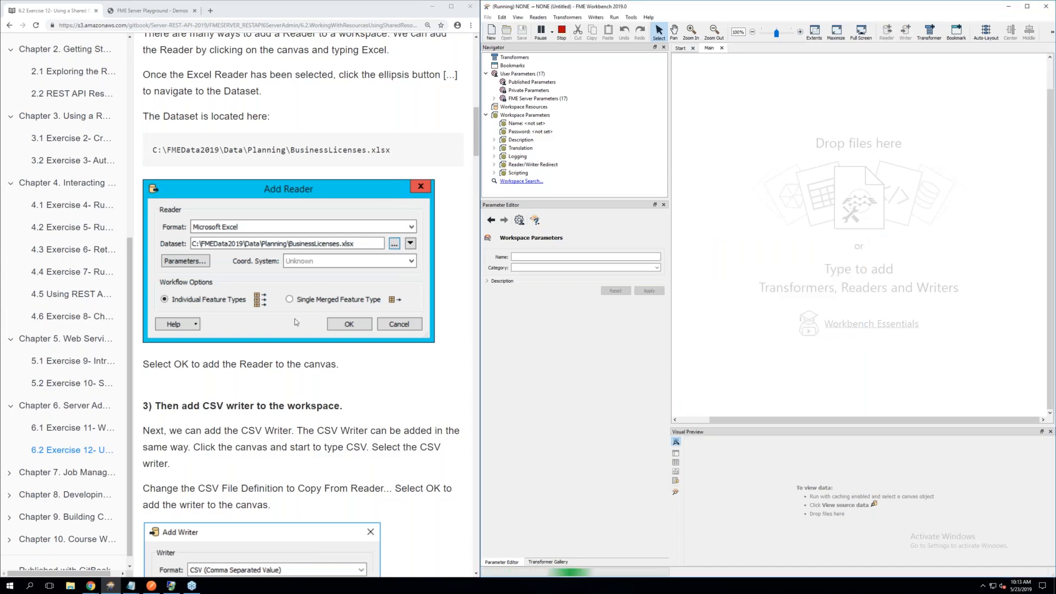
Read the manual's step 3 on adding the CSV writer and review the Add Reader settings while the reader loads
scroll(296, 322, down, 2)
scroll(296, 323, down, 2)
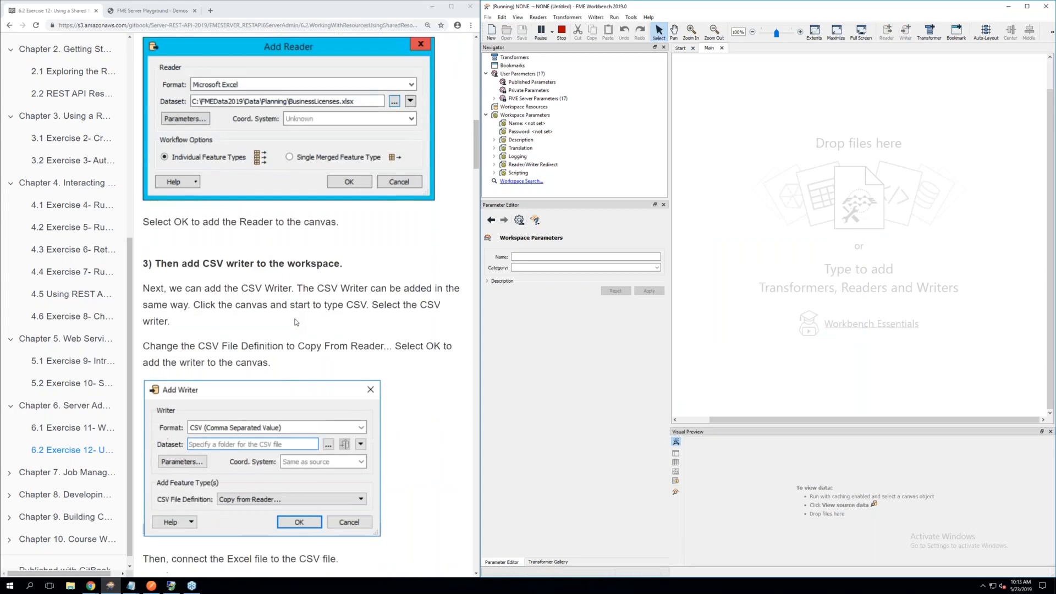
scroll(296, 323, down, 1)
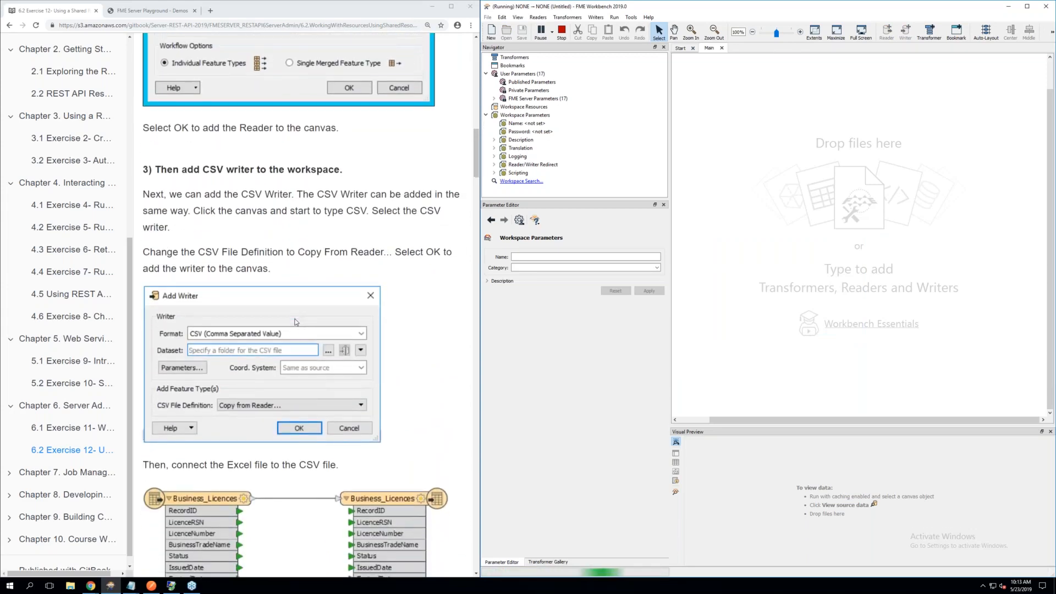
scroll(296, 322, down, 1)
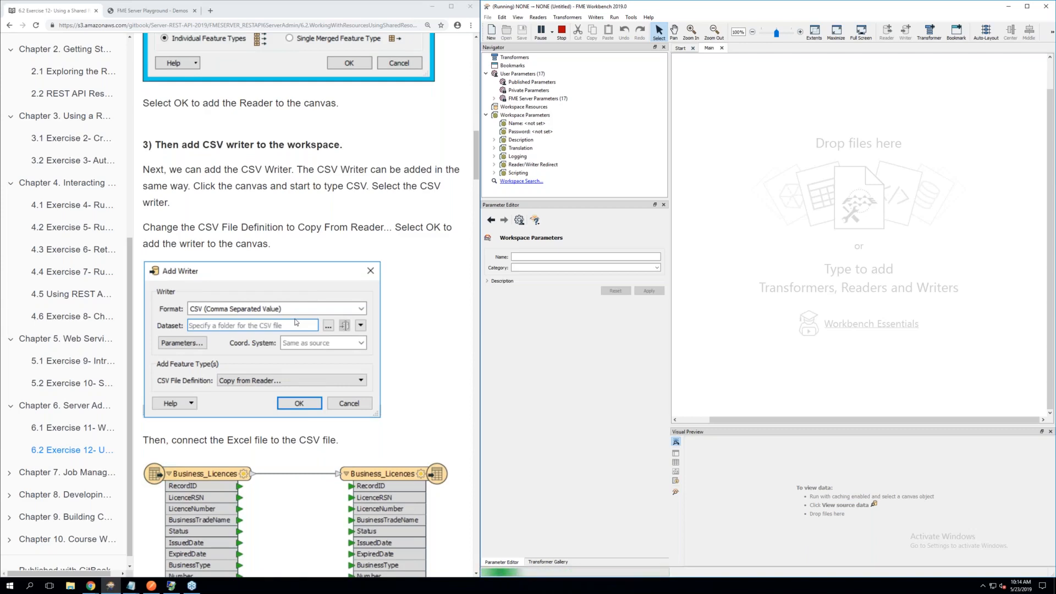
scroll(296, 322, up, 3)
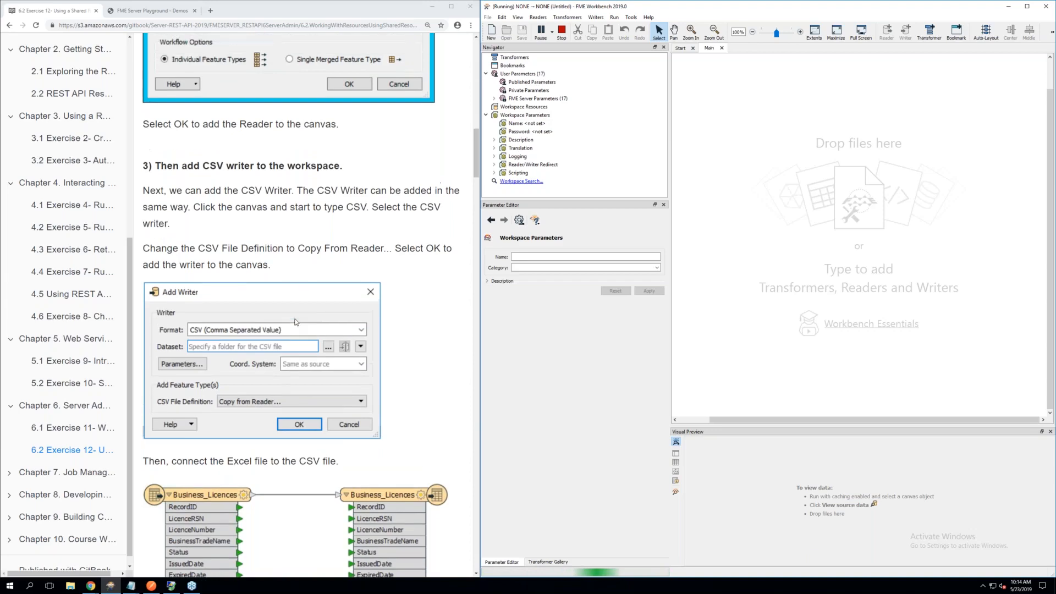
scroll(296, 322, up, 1)
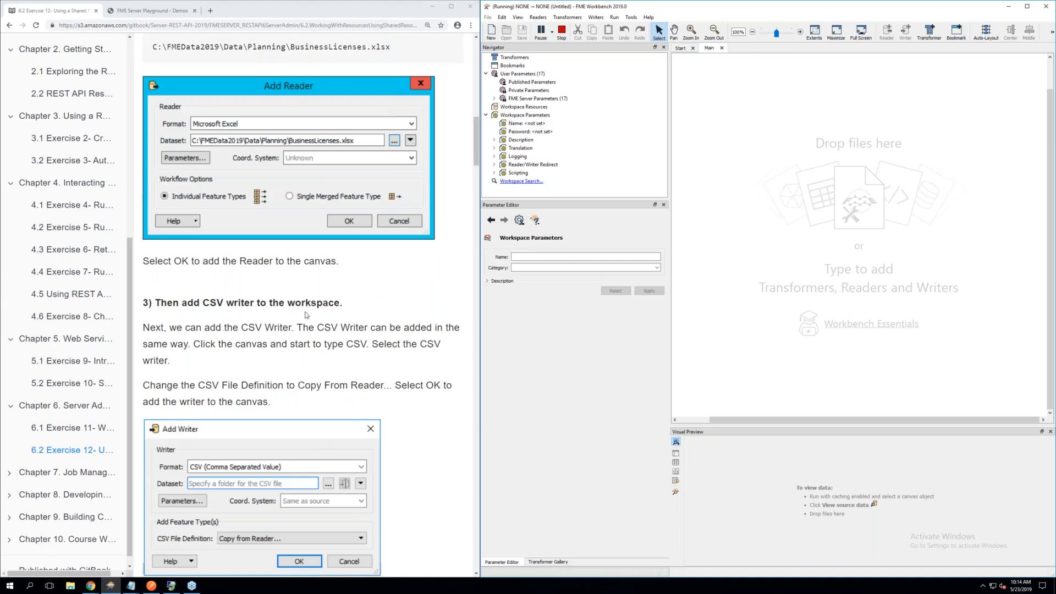
scroll(341, 300, up, 2)
scroll(340, 299, up, 1)
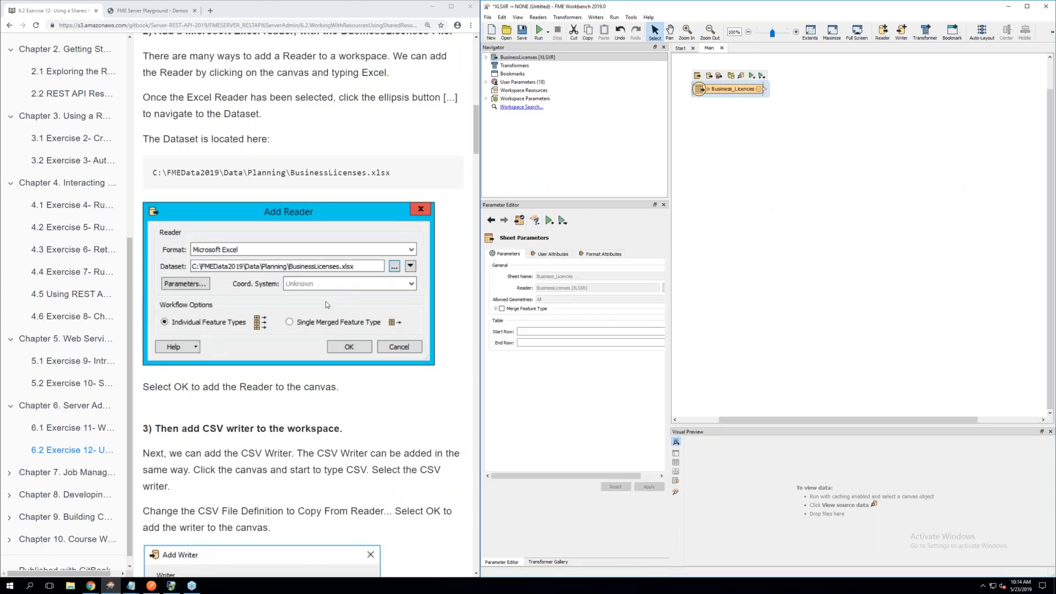
Following the manual's step 3, add a CSV (Comma Separated Value) writer with its CSV File Definition set to Copy from Reader
scroll(326, 301, down, 3)
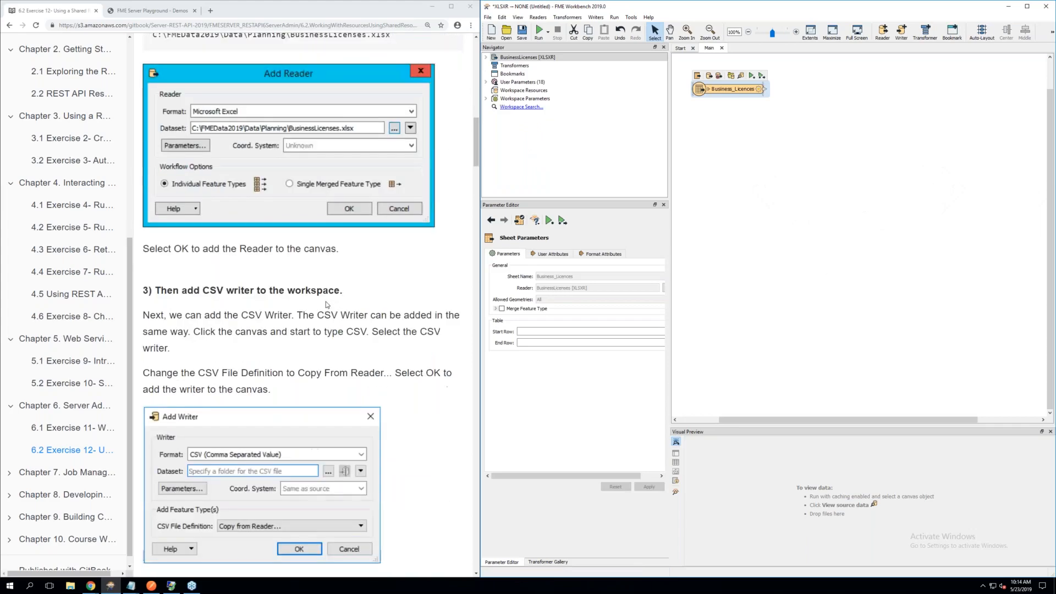
scroll(325, 301, down, 3)
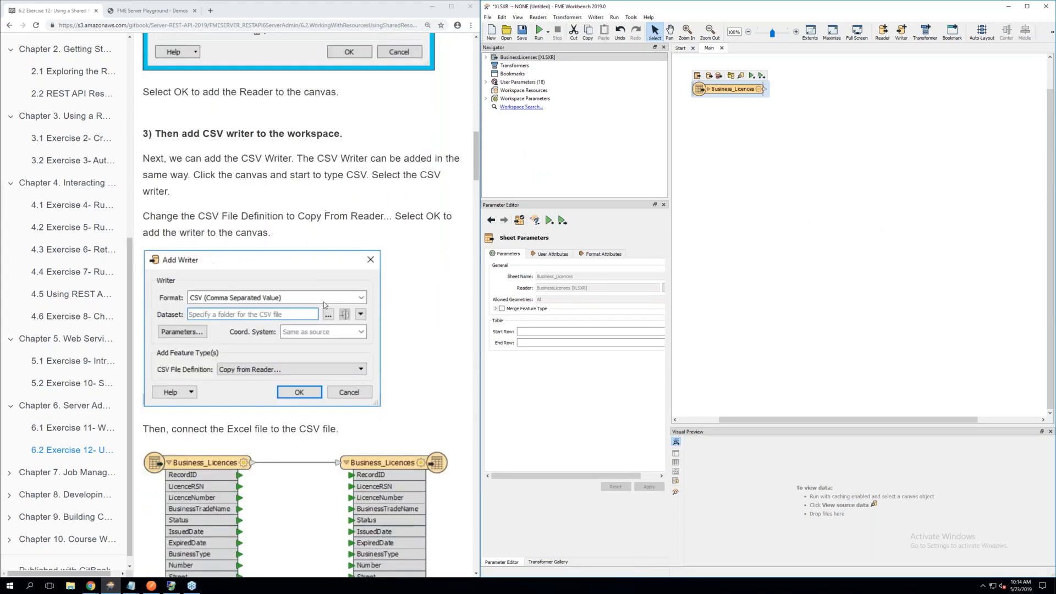
scroll(321, 302, down, 1)
click(803, 181)
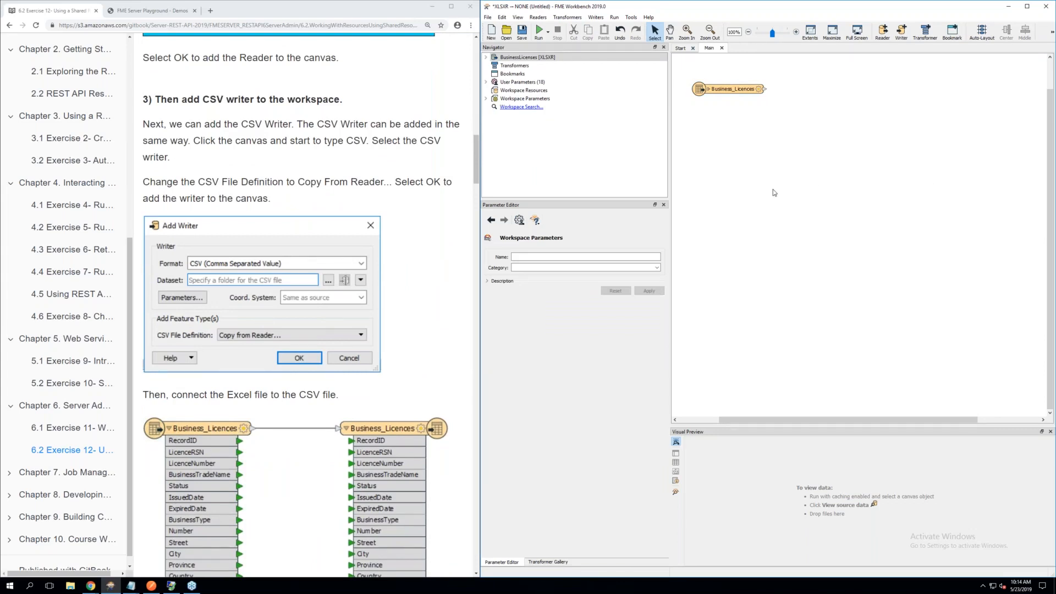
text(CSV)
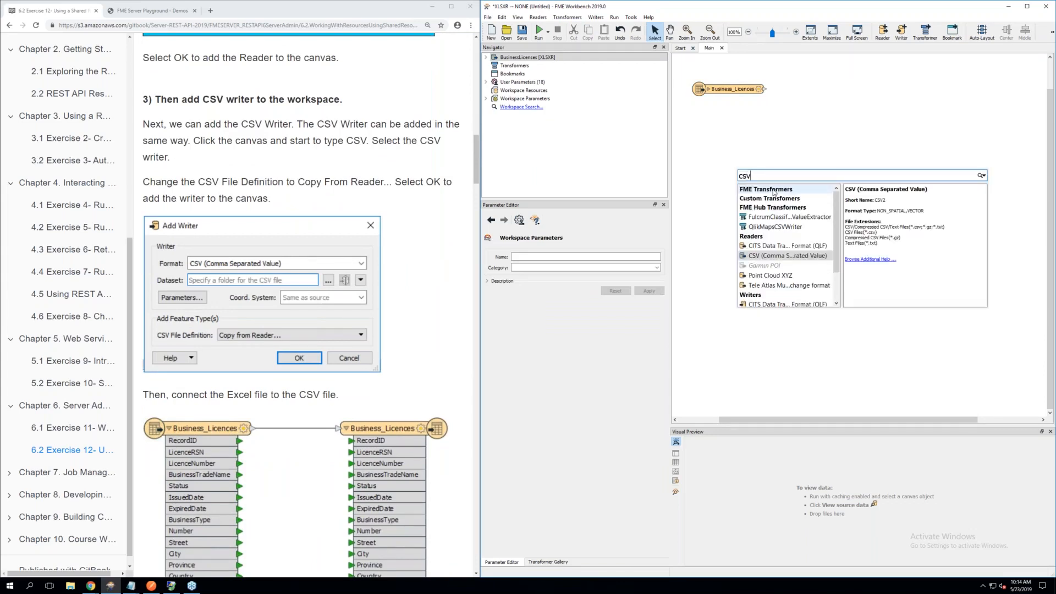
scroll(773, 287, down, 2)
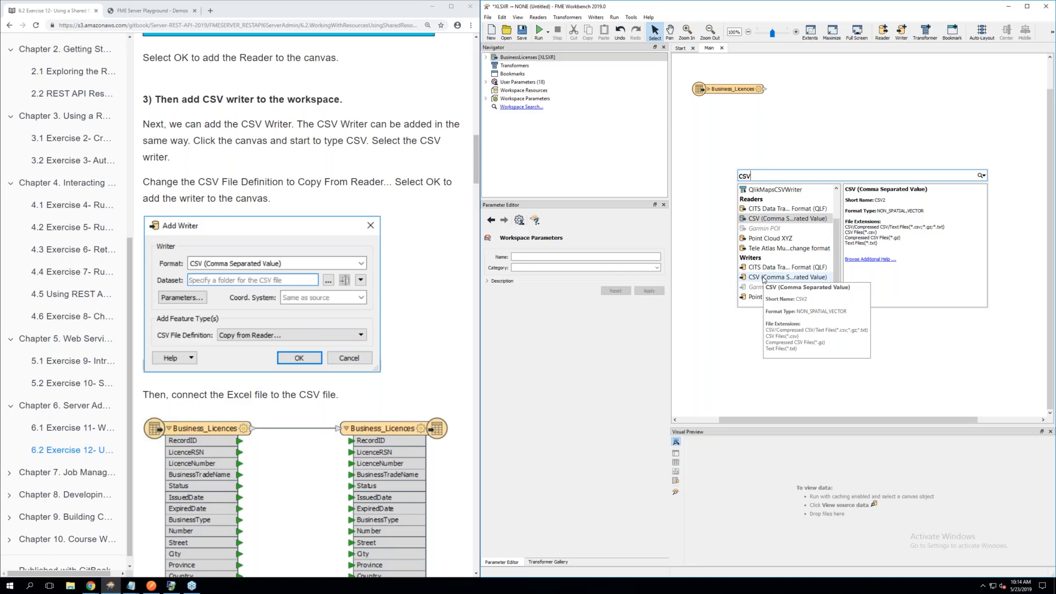
double_click(764, 277)
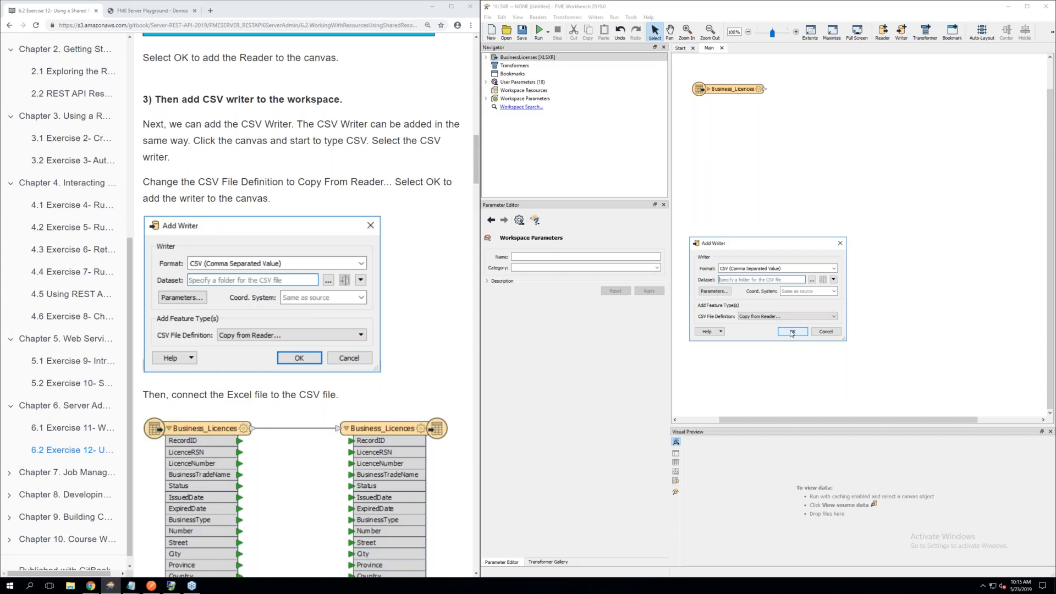
click(792, 332)
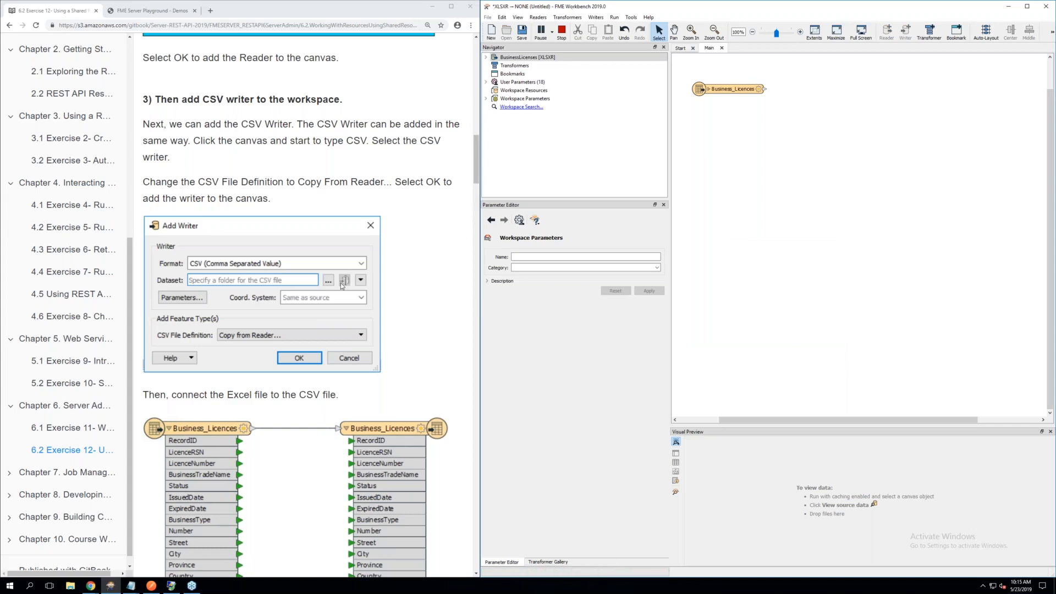
Move the CSV writer's Business_Licences feature type closer to the Excel reader's feature type and connect the reader to the writer
scroll(341, 286, down, 1)
drag(972, 86, 740, 84)
click(797, 413)
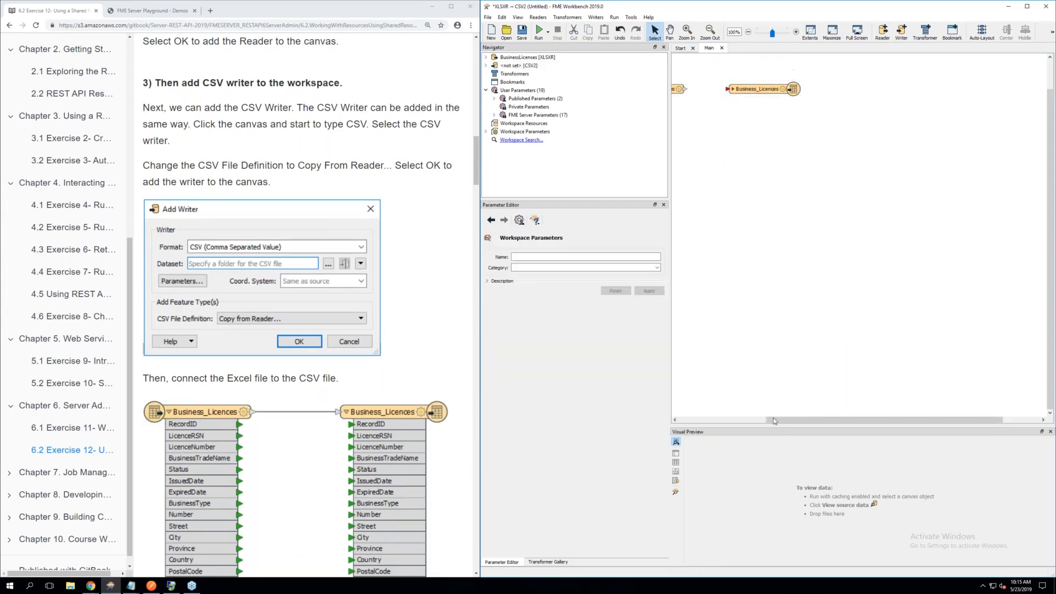
drag(774, 420, 732, 422)
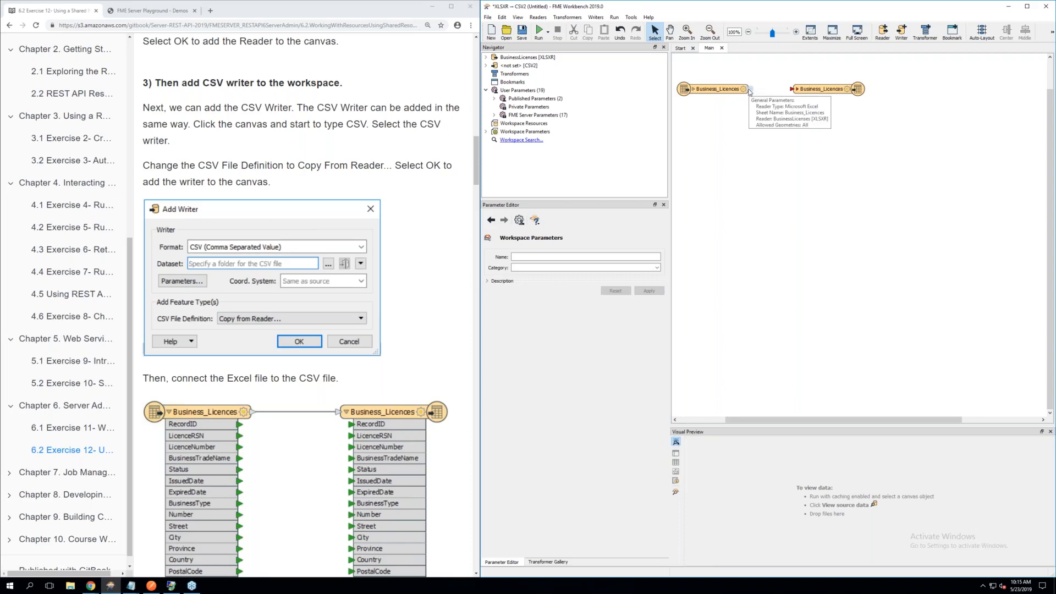
drag(750, 89, 793, 89)
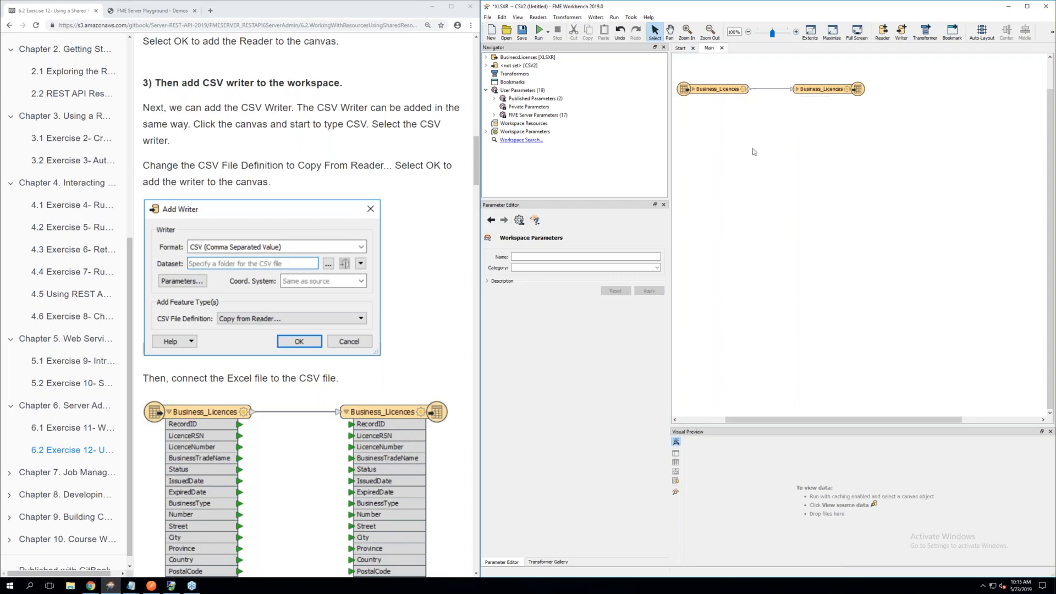
Read the manual's step 4 on setting the destination folder through the DestDataset_CSV2 published parameter
scroll(360, 264, down, 2)
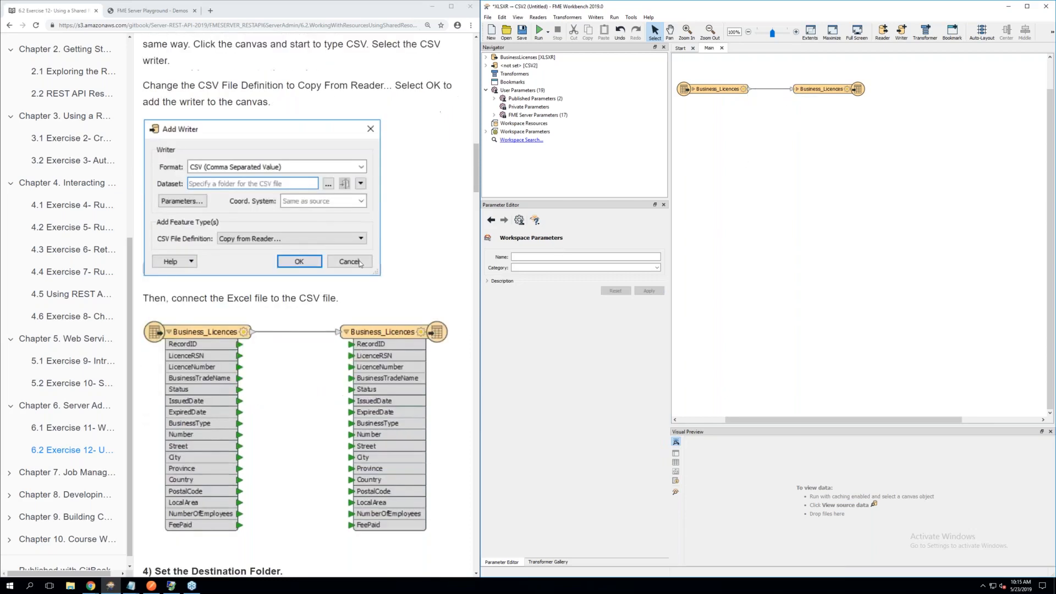
scroll(360, 263, down, 1)
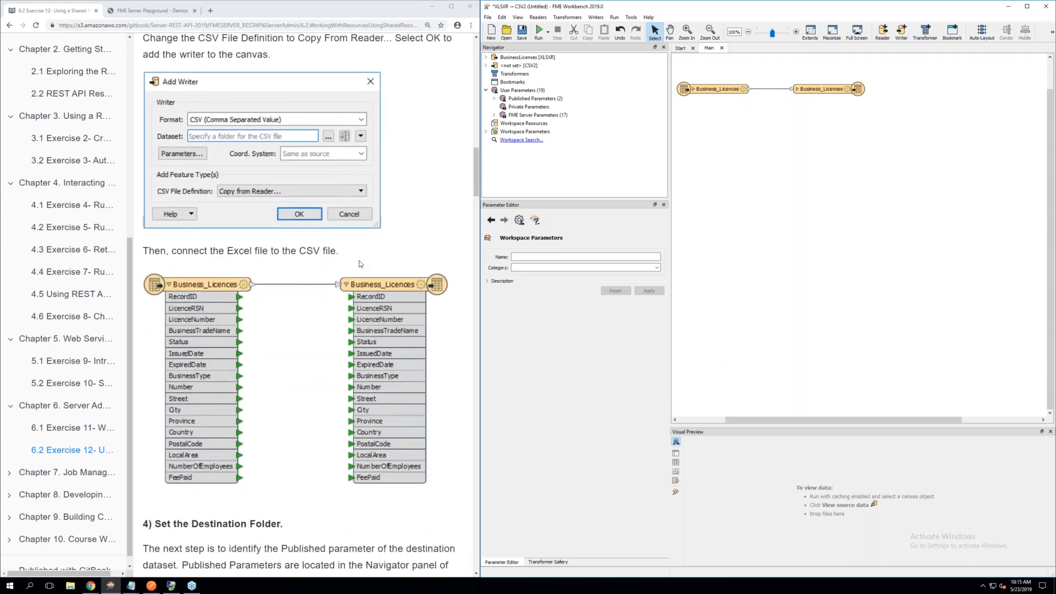
scroll(360, 265, down, 4)
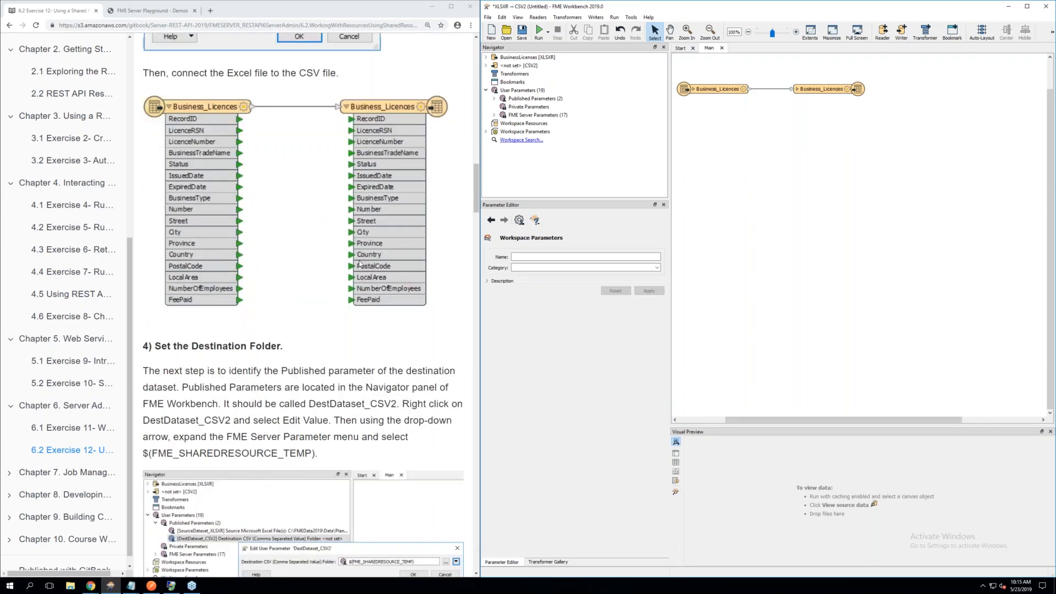
scroll(361, 264, down, 2)
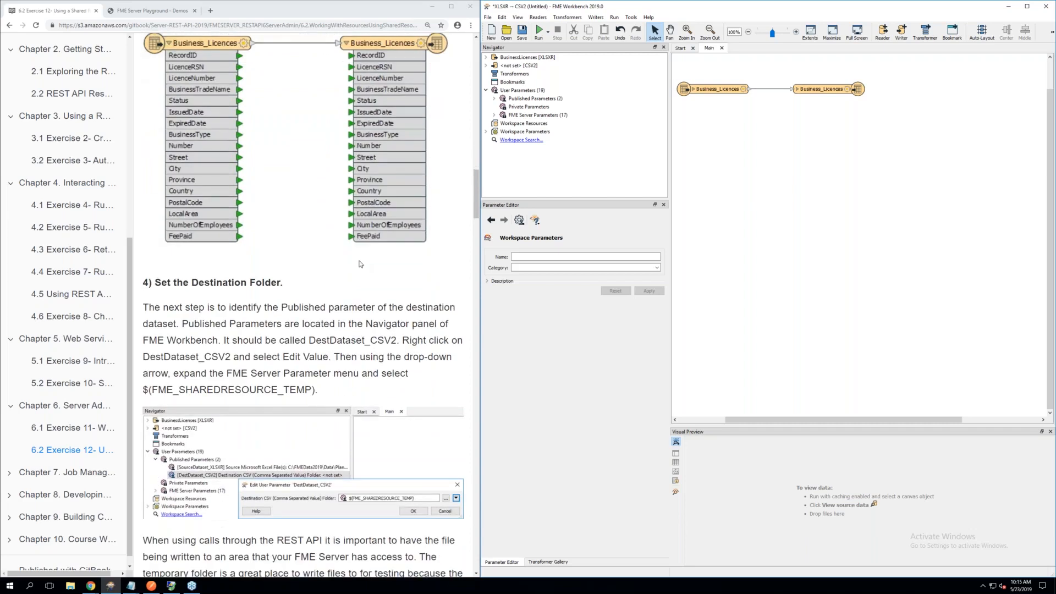
scroll(359, 263, down, 1)
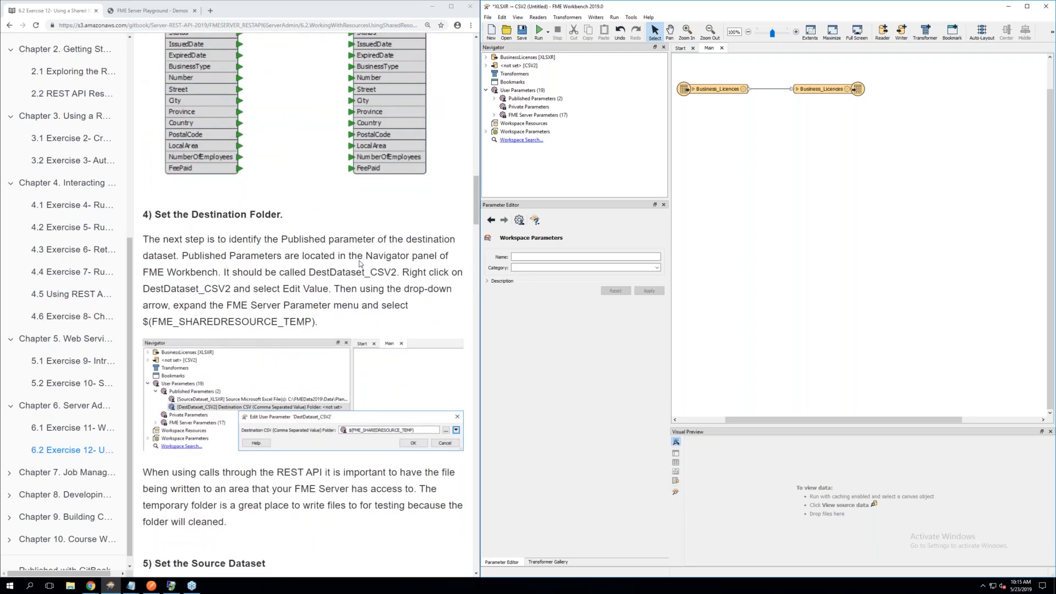
scroll(361, 264, down, 1)
scroll(361, 264, down, 1)
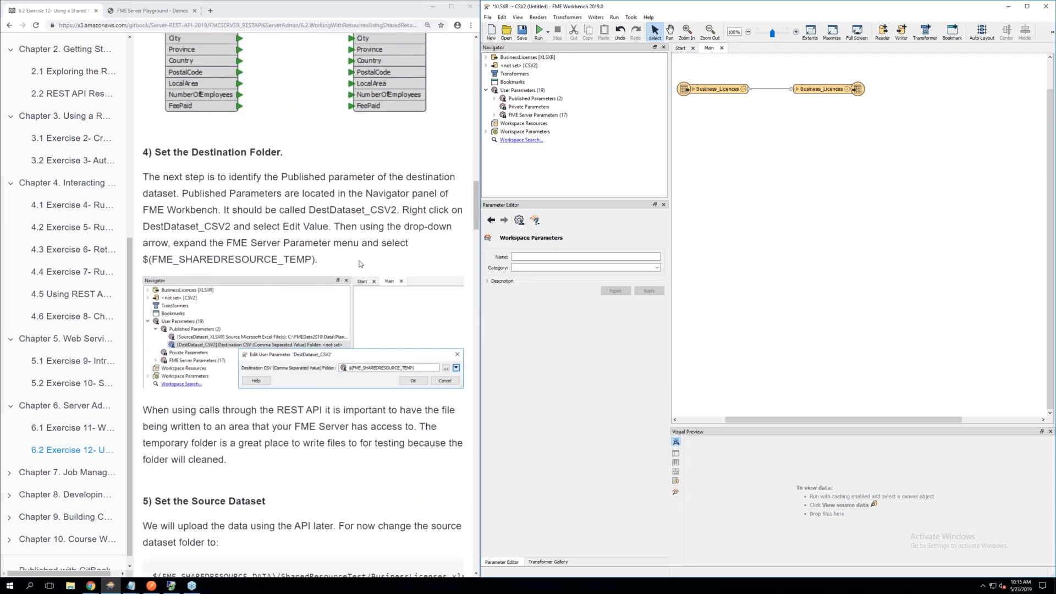
scroll(360, 264, down, 1)
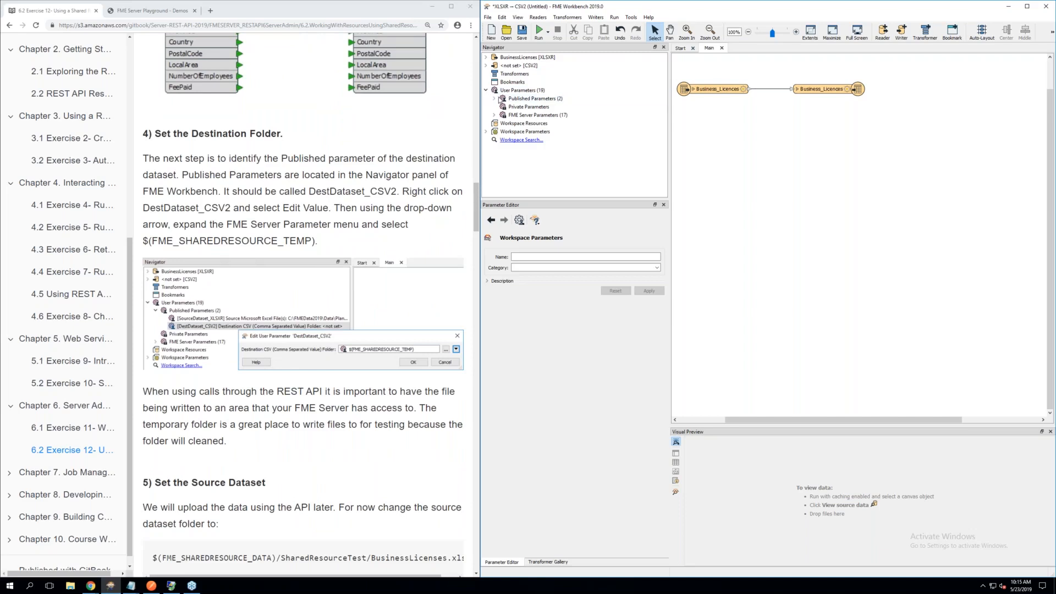
Open the value of the published parameter DestDataset_CSV2 for editing and look through the FME Server parameters available for the destination CSV folder
click(495, 100)
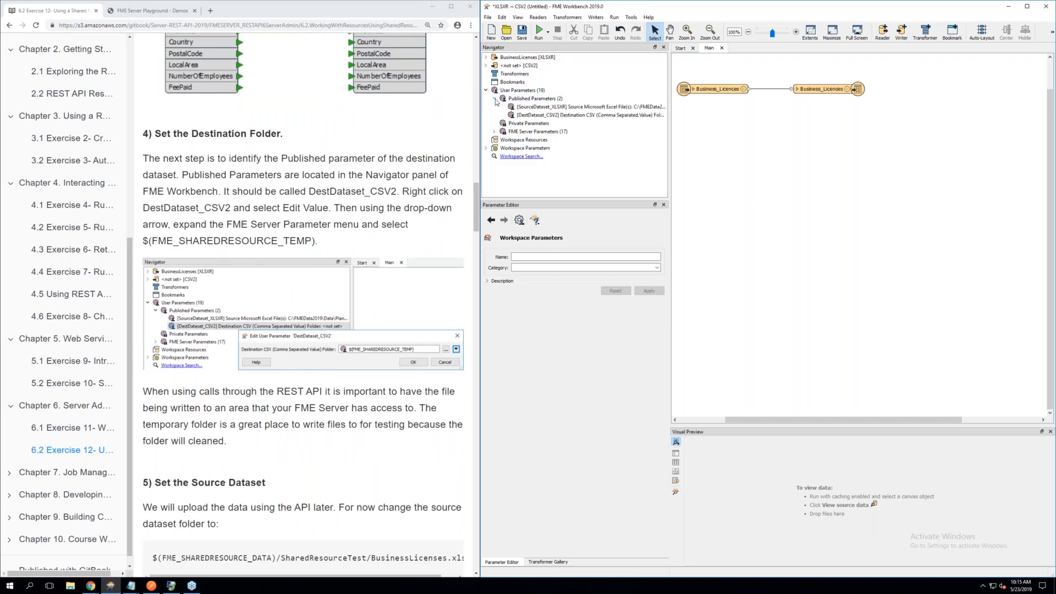
right_click(538, 115)
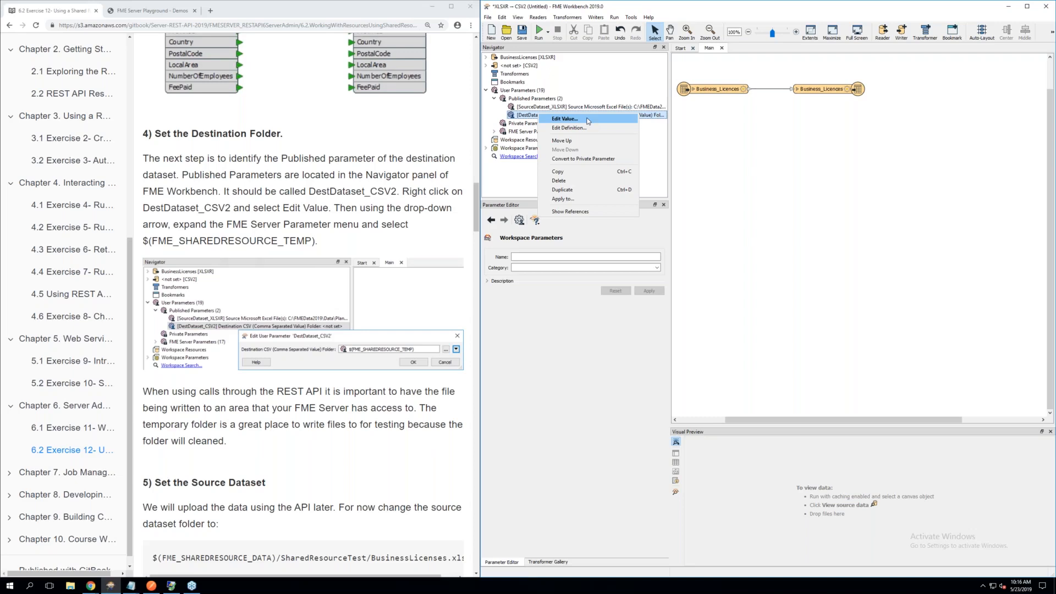
click(588, 120)
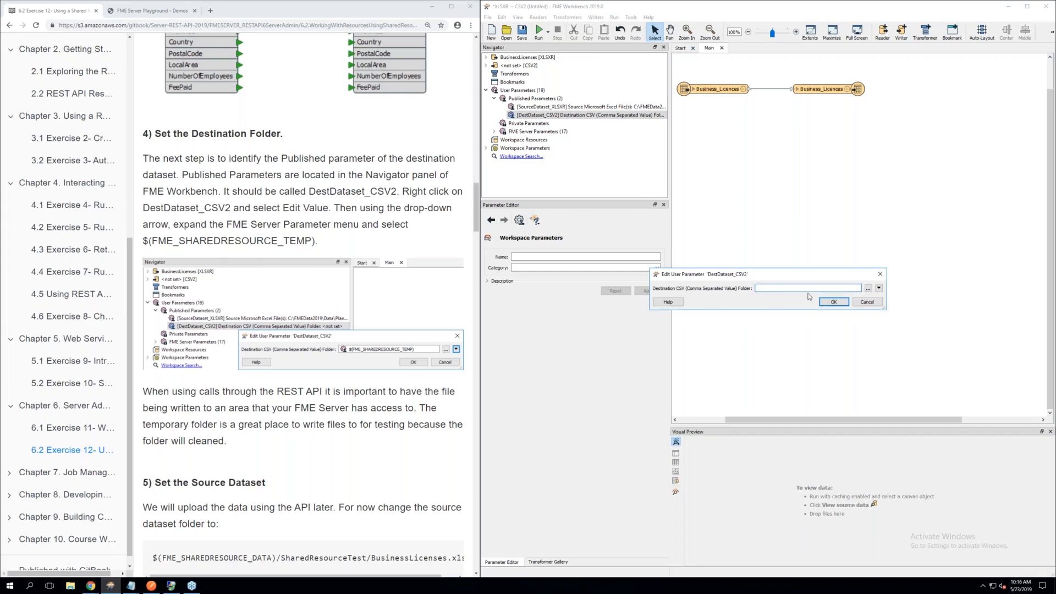
click(879, 289)
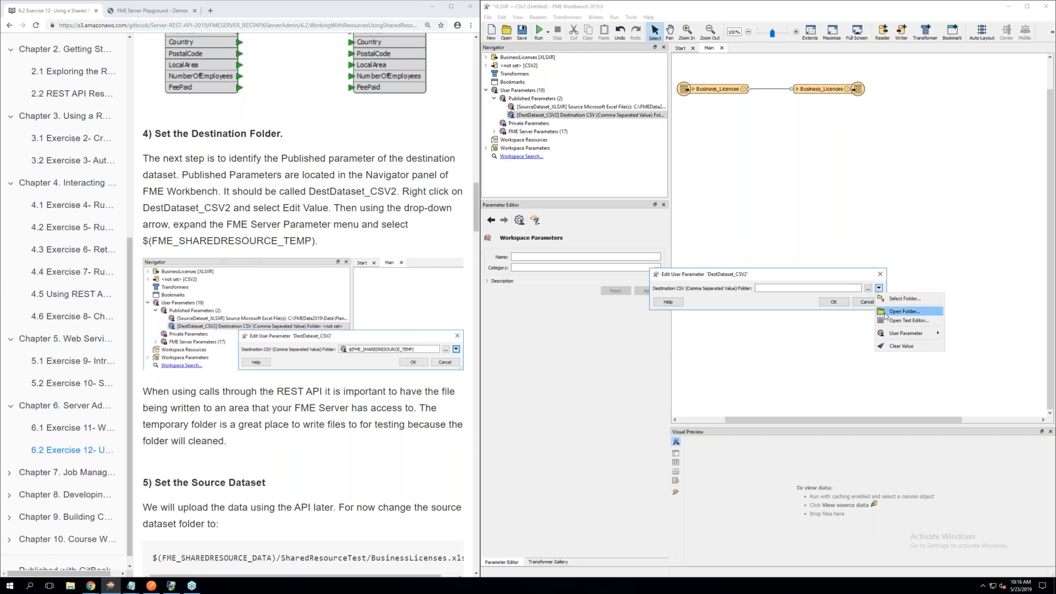
mouse_move(896, 336)
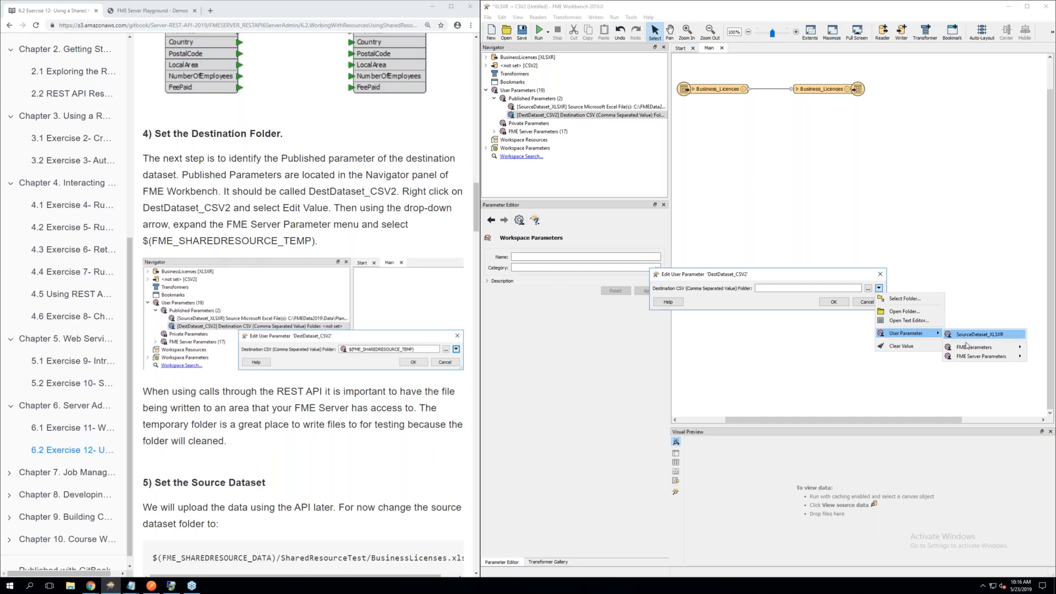
mouse_move(973, 359)
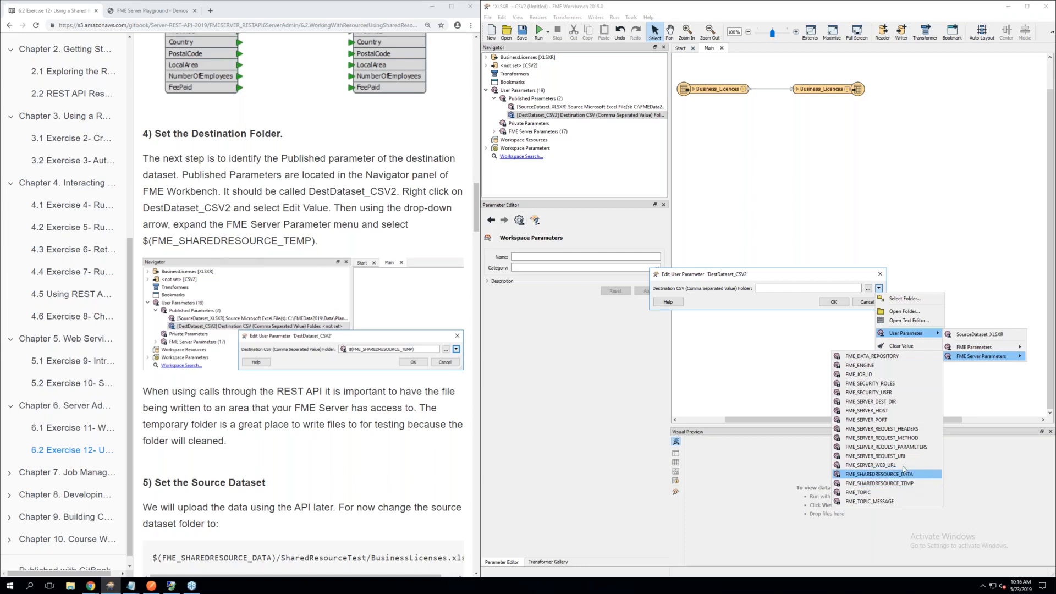
click(757, 295)
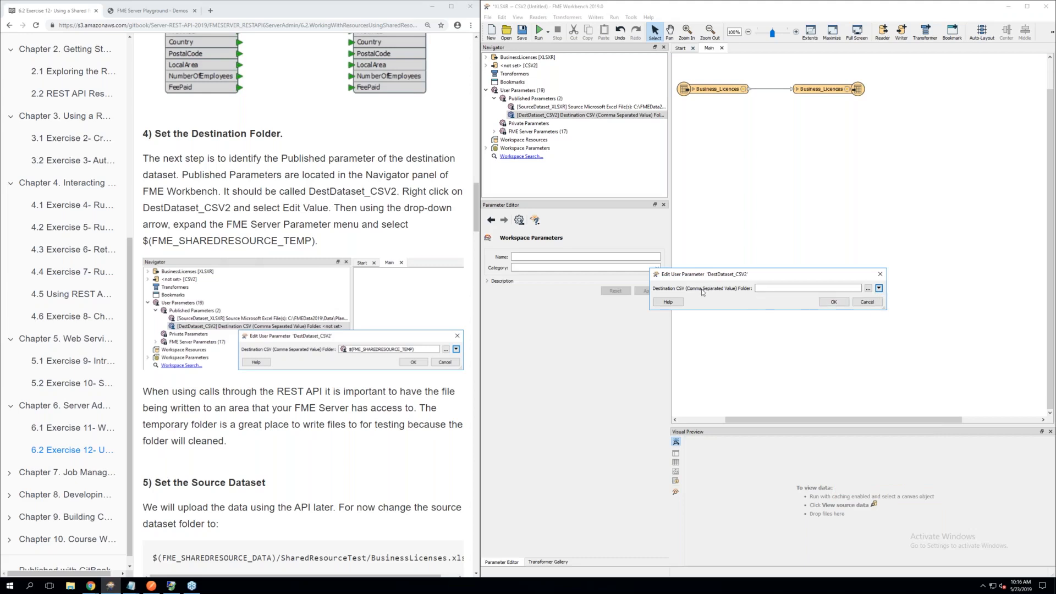
click(879, 289)
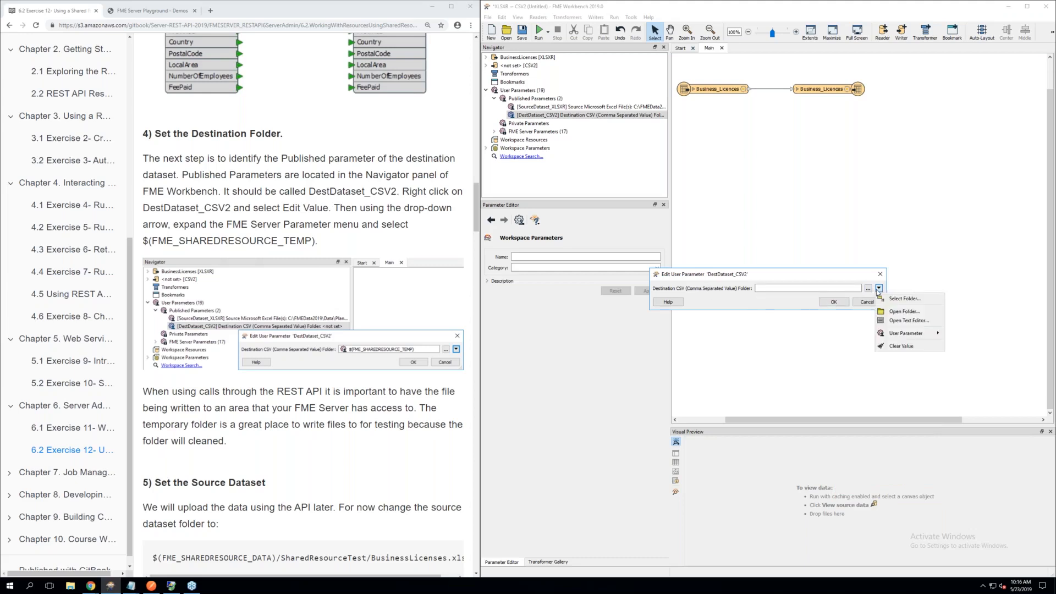
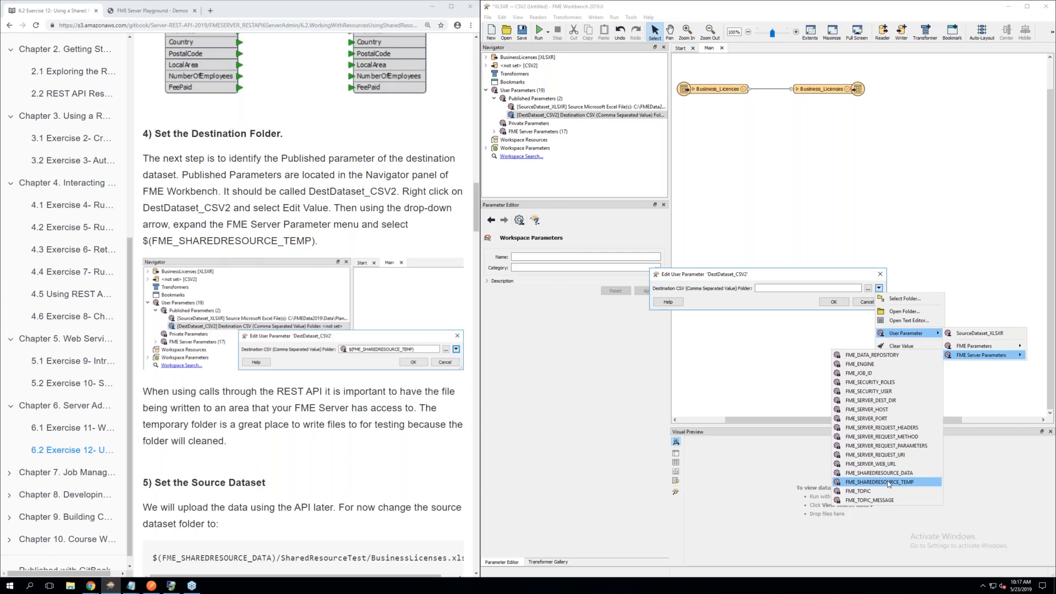
Set the destination CSV folder of DestDataset_CSV2 to the FME Server parameter FME_SHAREDRESOURCE_TEMP
click(890, 483)
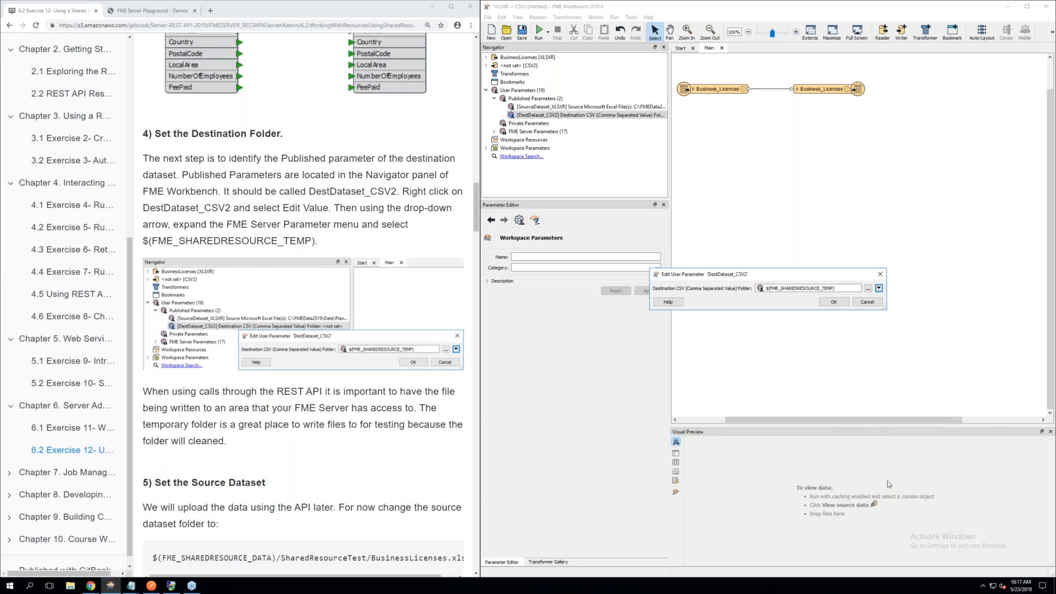
click(833, 302)
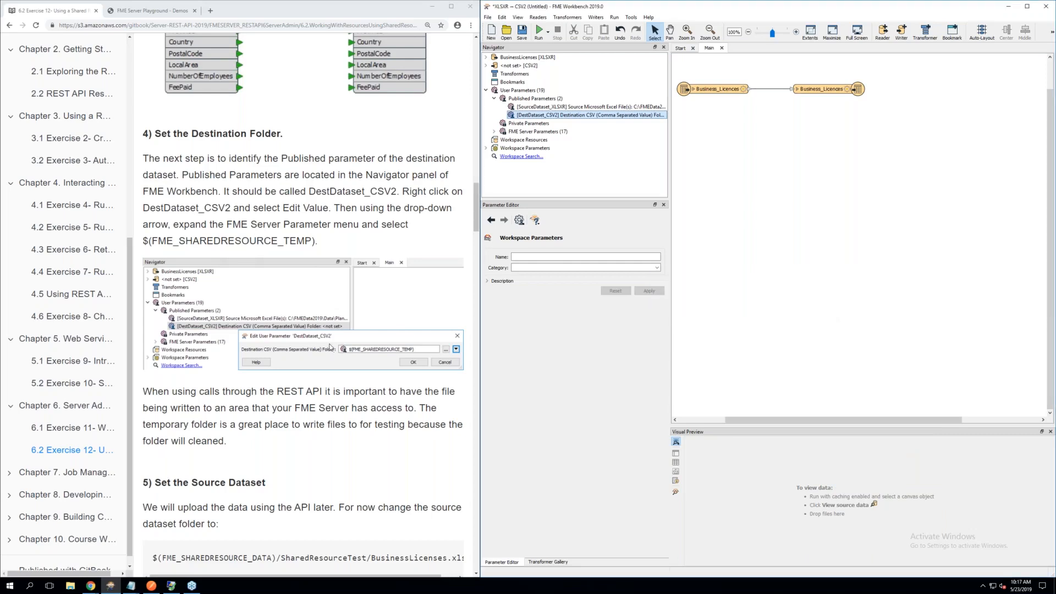
Copy the source dataset path $(FME_SHAREDRESOURCE_DATA)/SharedResourceTest/BusinessLicenses.xlsx from step 5 of the manual
scroll(330, 346, down, 2)
scroll(194, 355, down, 2)
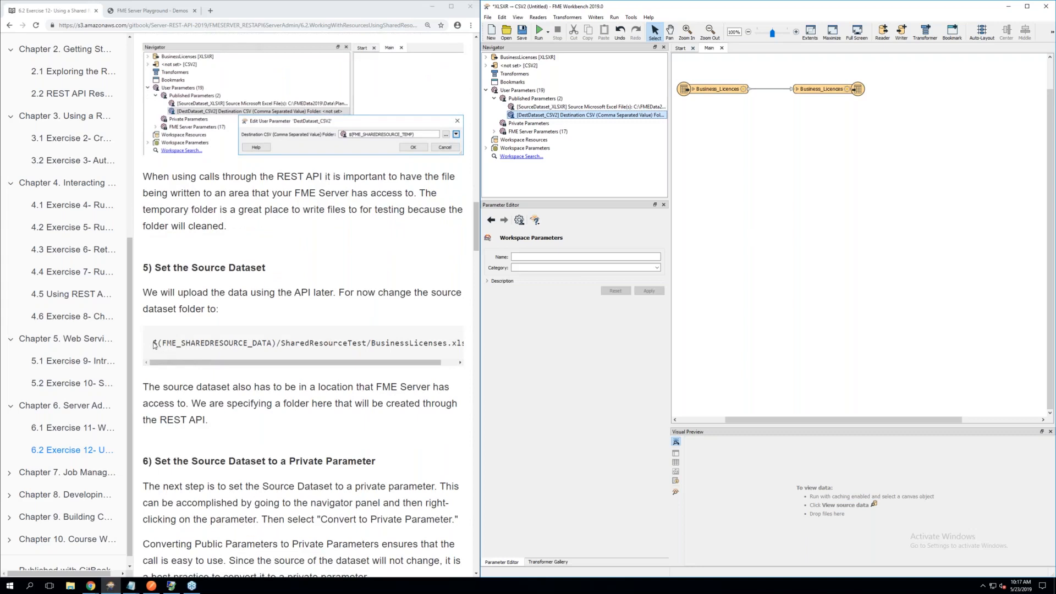
drag(154, 345, 468, 352)
right_click(363, 346)
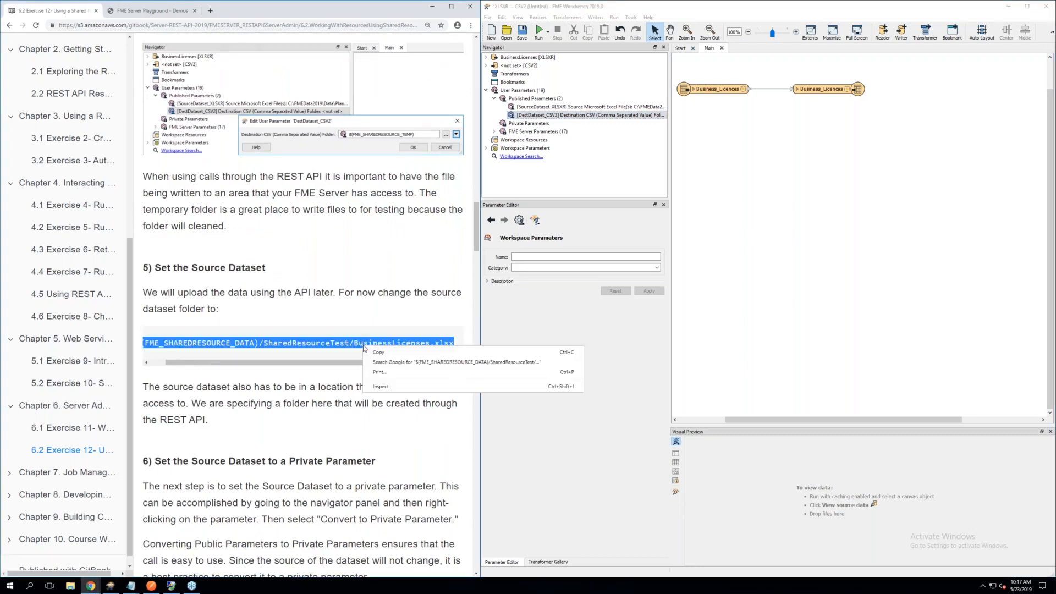
click(378, 353)
scroll(379, 362, left, 1)
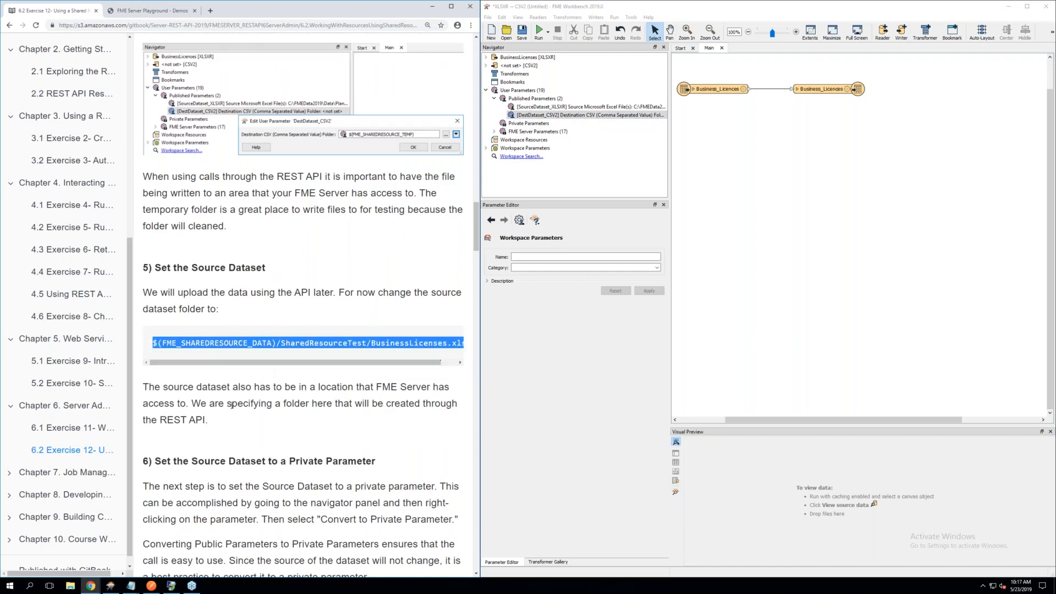
right_click(197, 343)
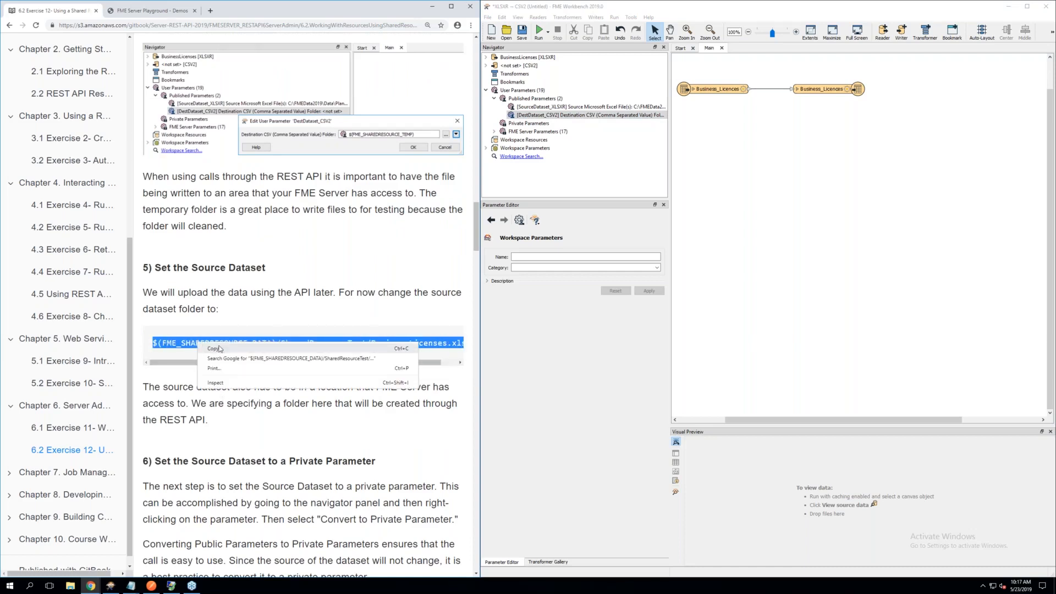
click(222, 350)
drag(187, 421, 187, 382)
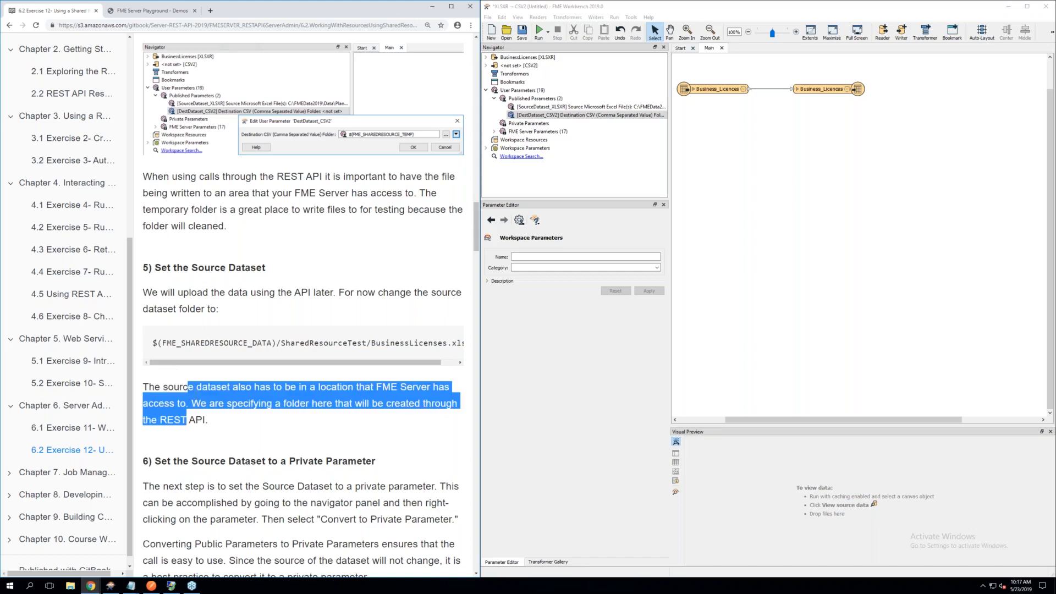
click(226, 411)
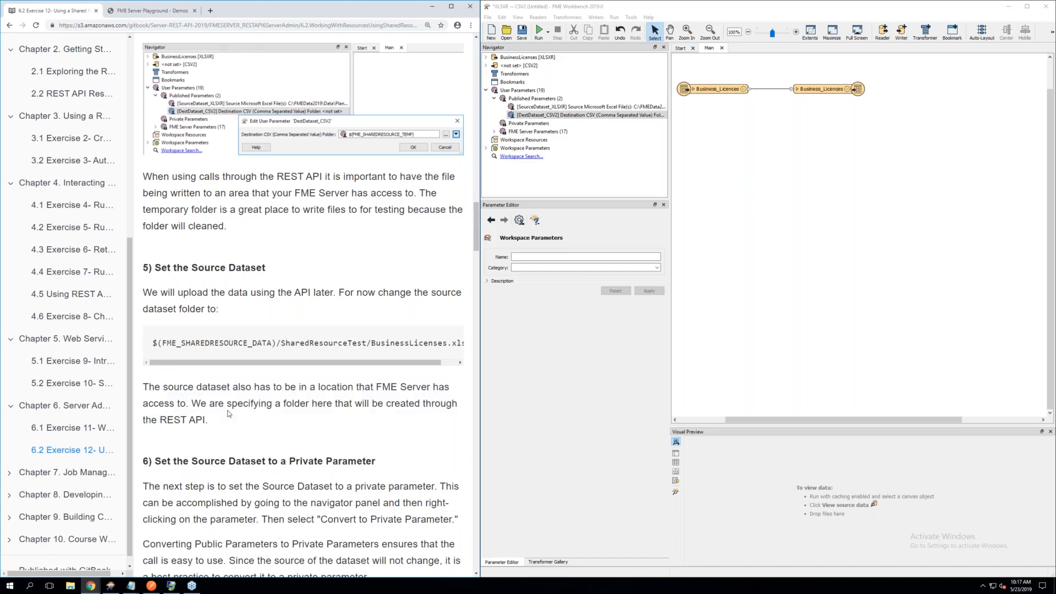
Set the published parameter SourceDataset_XLSXR to $(FME_SHAREDRESOURCE_DATA)/SharedResourceTest/BusinessLicenses.xlsx and convert it to a private parameter
right_click(535, 108)
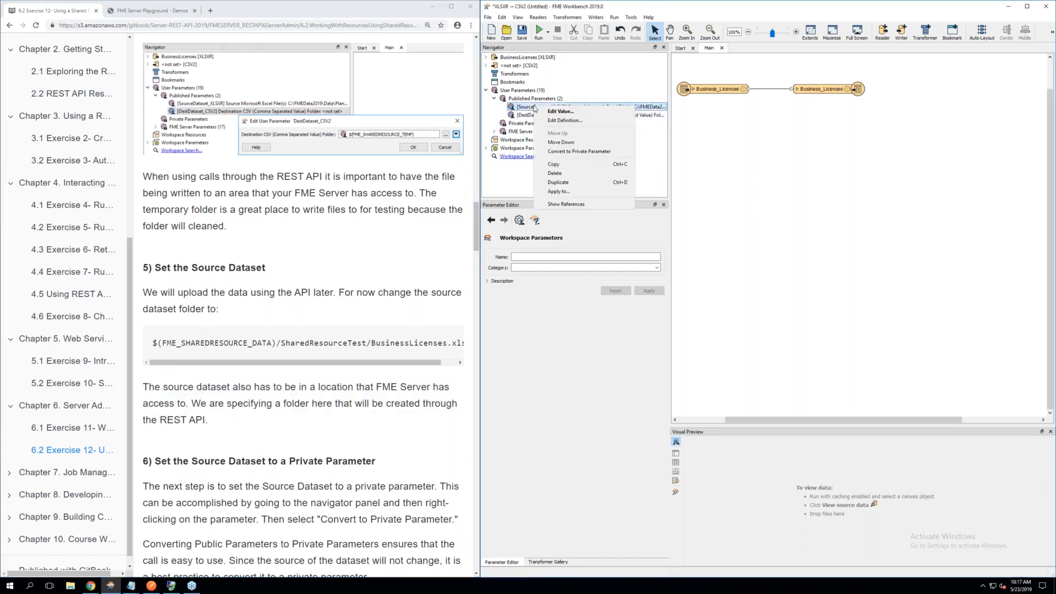
click(567, 112)
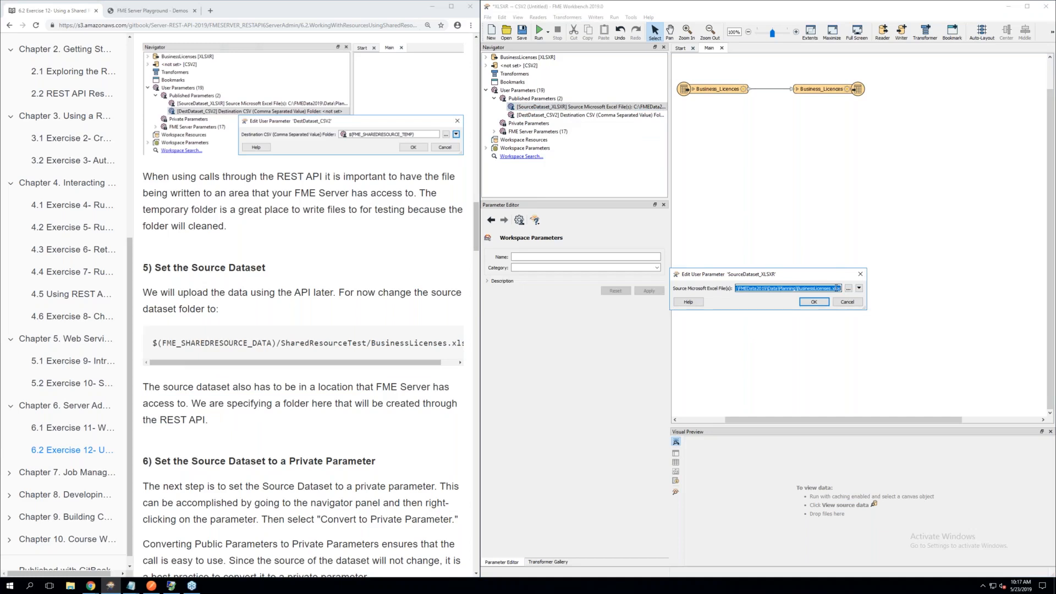
key(Delete)
right_click(750, 287)
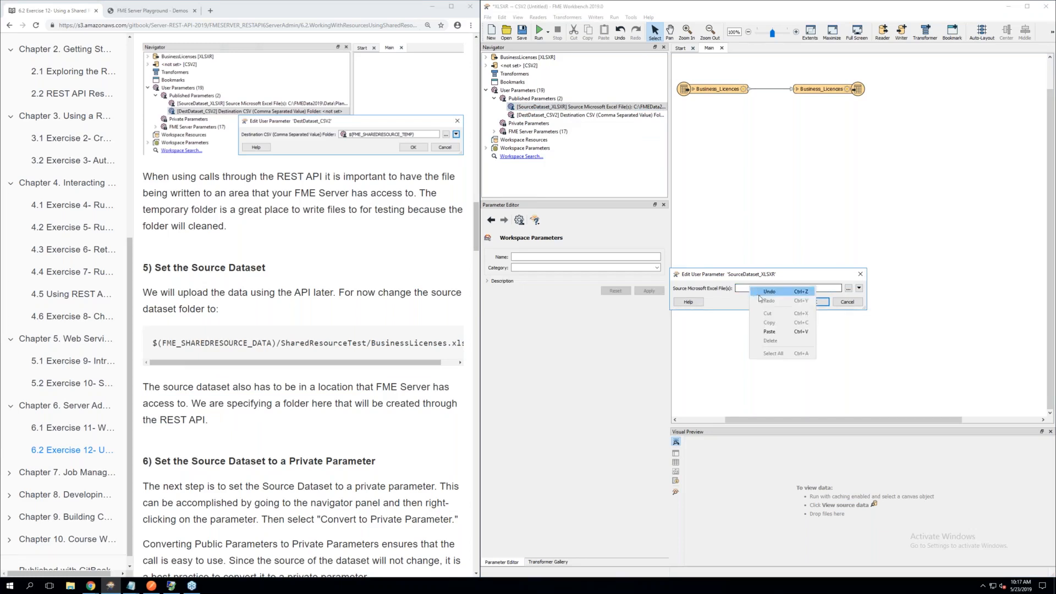
click(776, 331)
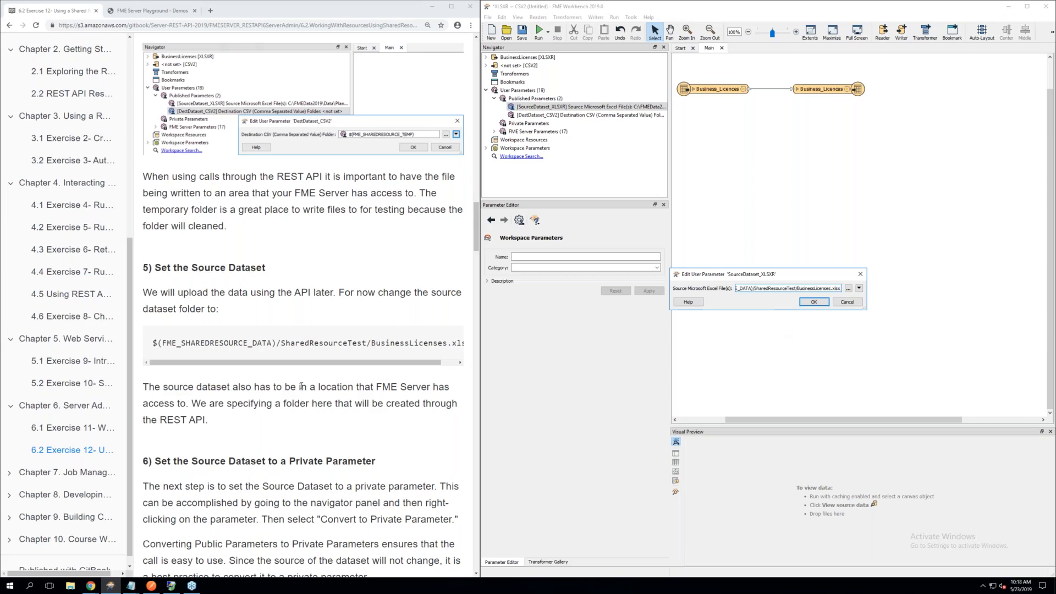
scroll(302, 387, down, 3)
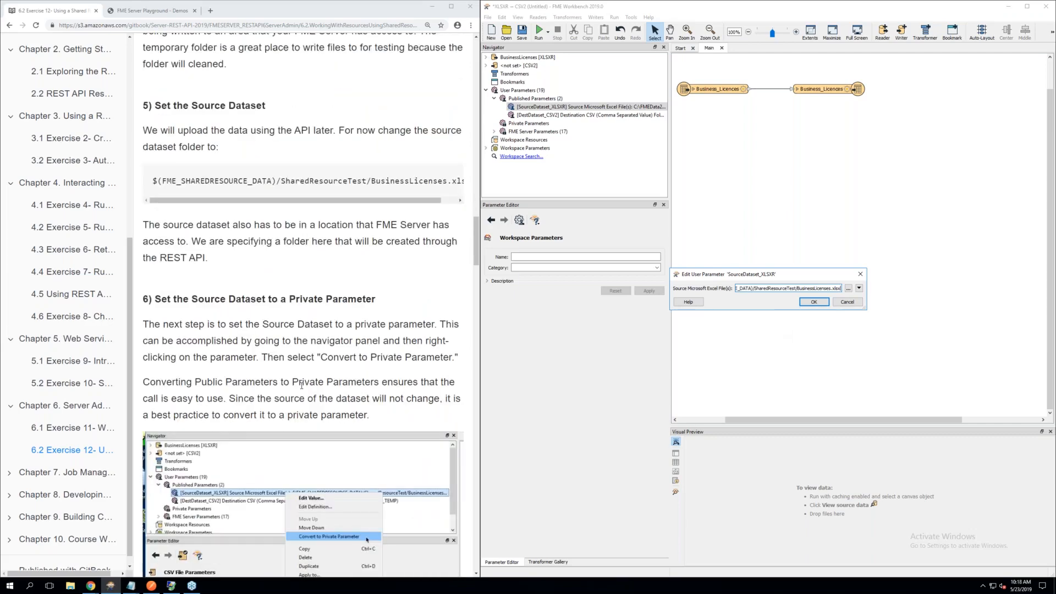
scroll(301, 386, down, 2)
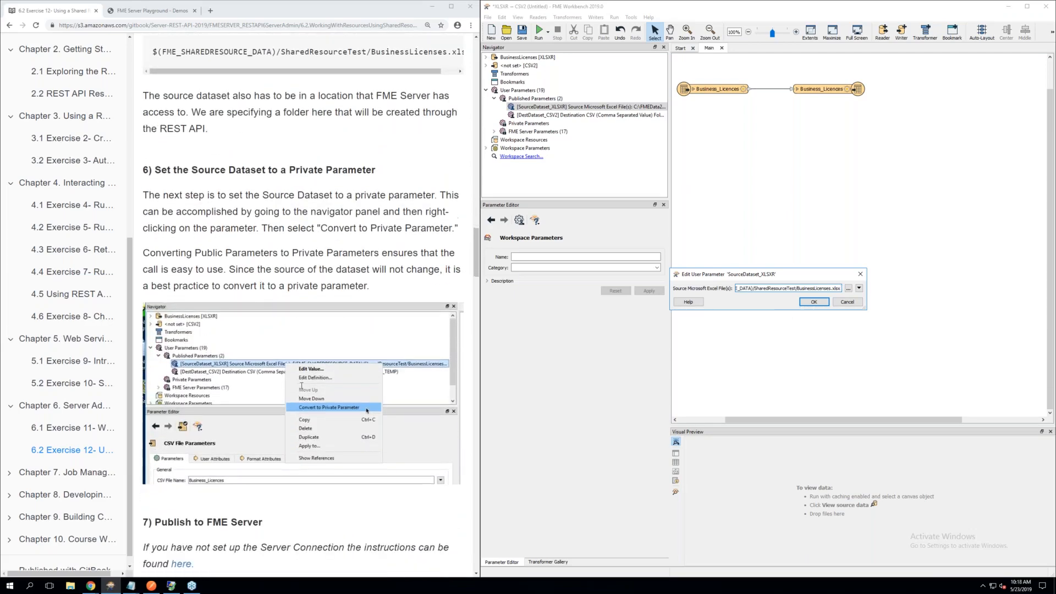
scroll(302, 386, down, 1)
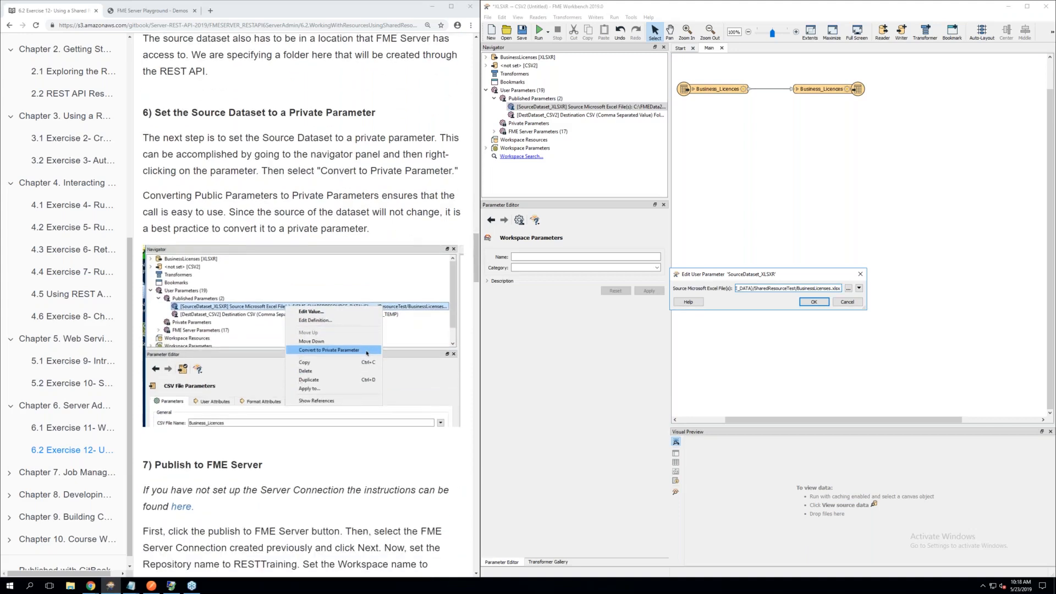
click(816, 303)
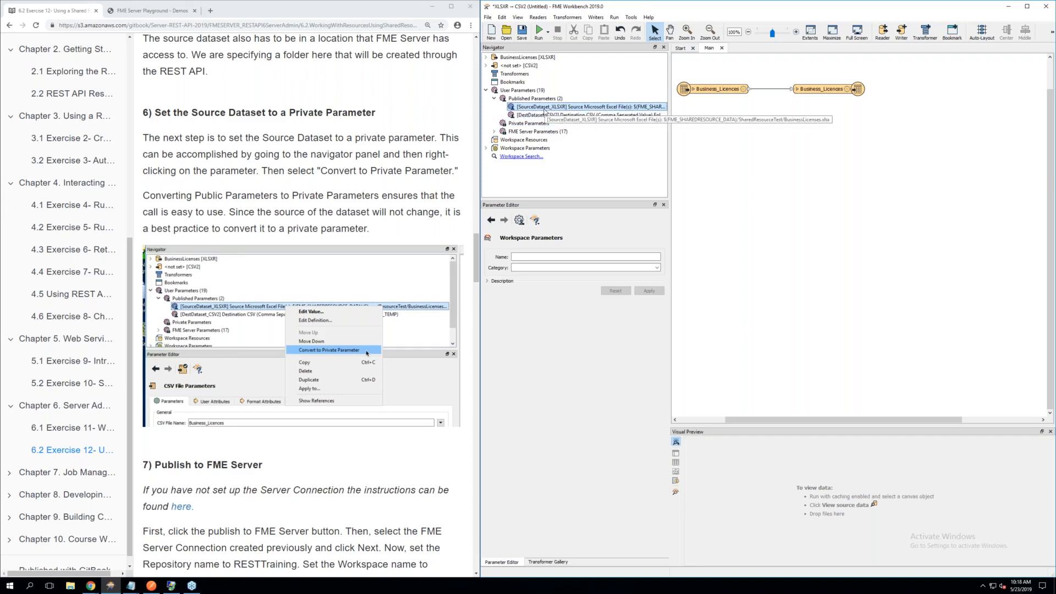
right_click(549, 109)
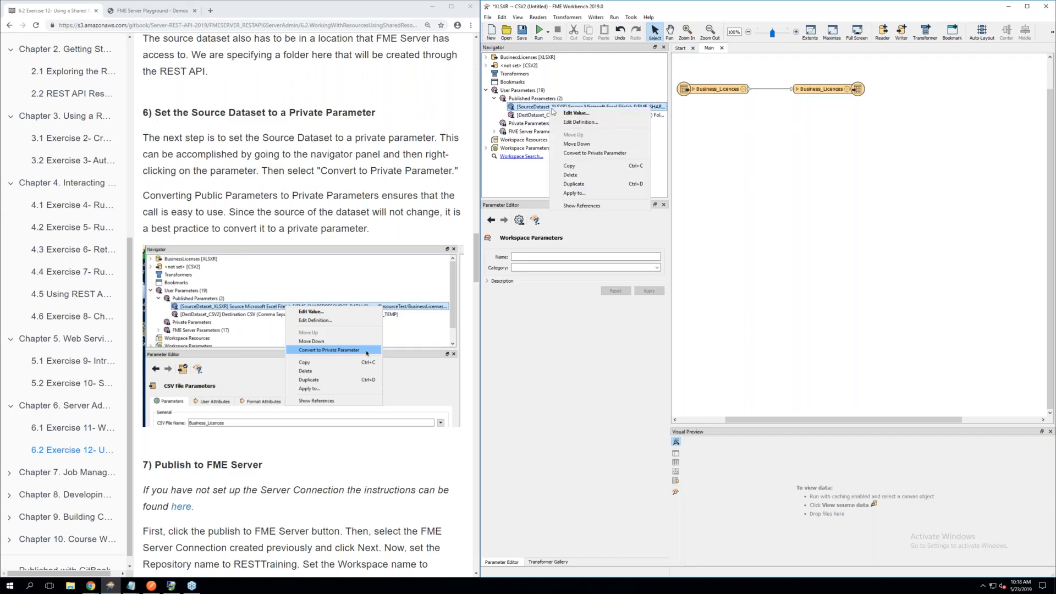
click(594, 153)
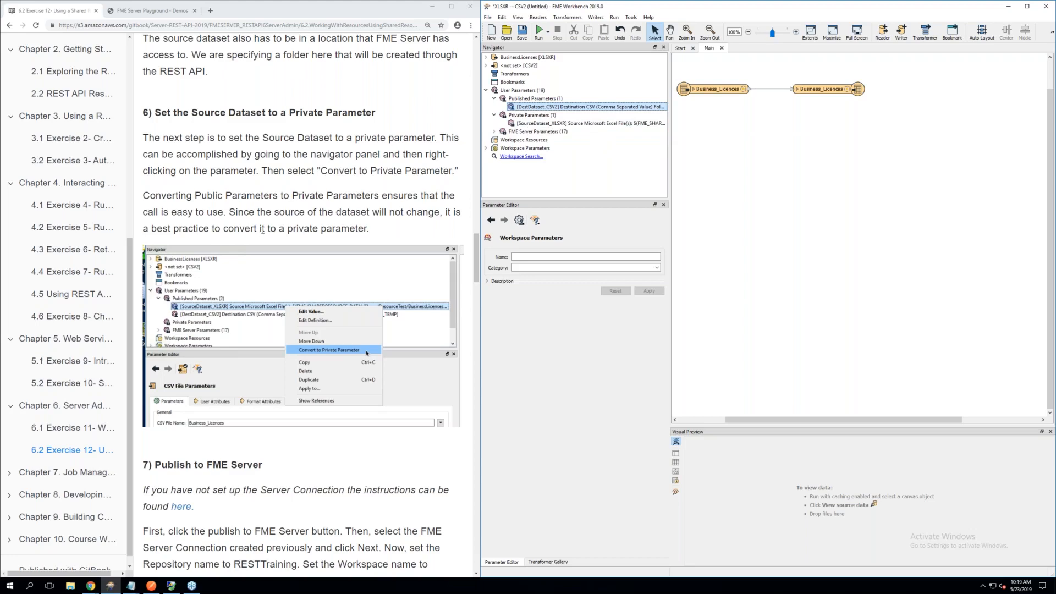
Save the workspace as Chapter6Exercise12.fmw in the Chapter6Exercise12 folder under FMEData2019\Resources\RESTAPI
scroll(263, 230, down, 1)
scroll(263, 230, down, 2)
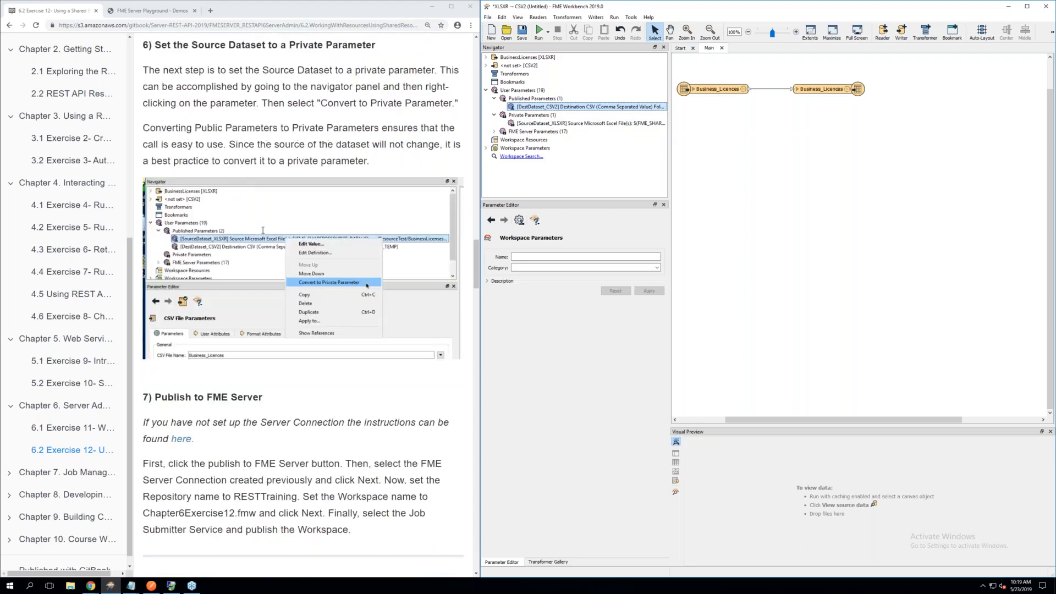
scroll(262, 230, down, 4)
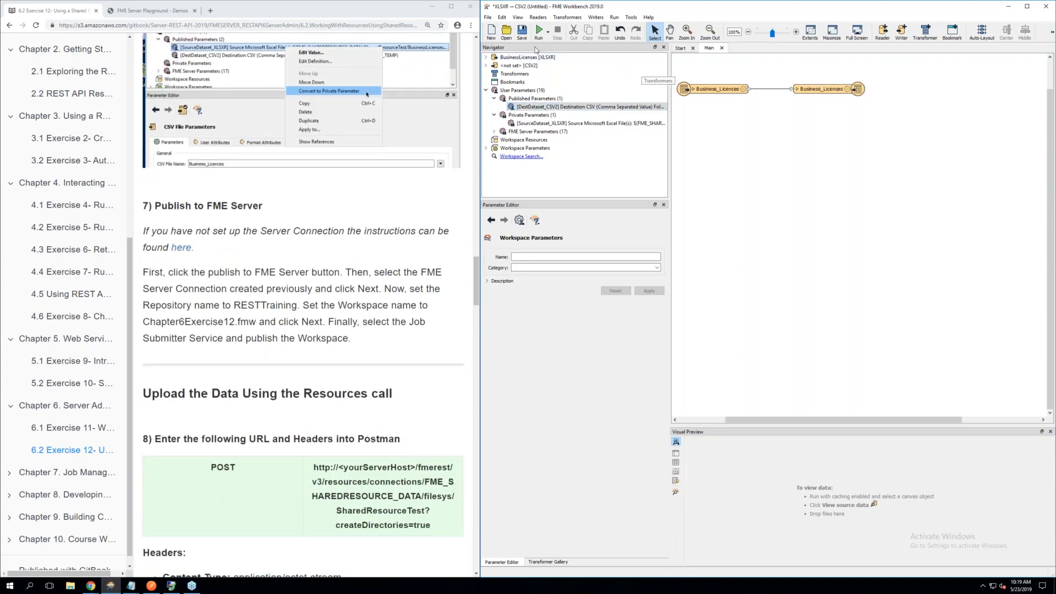
click(521, 34)
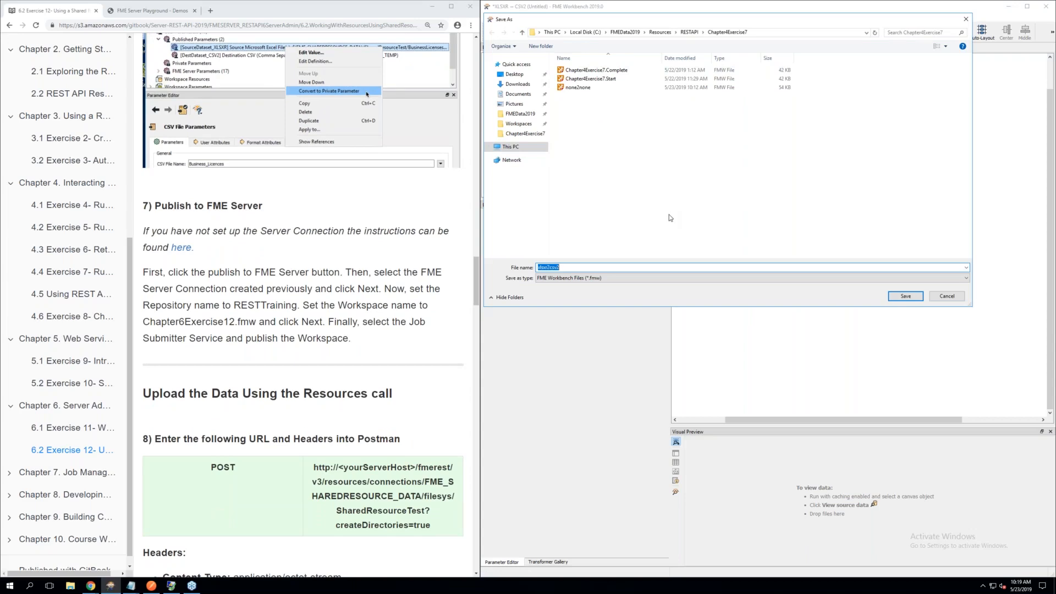
click(688, 32)
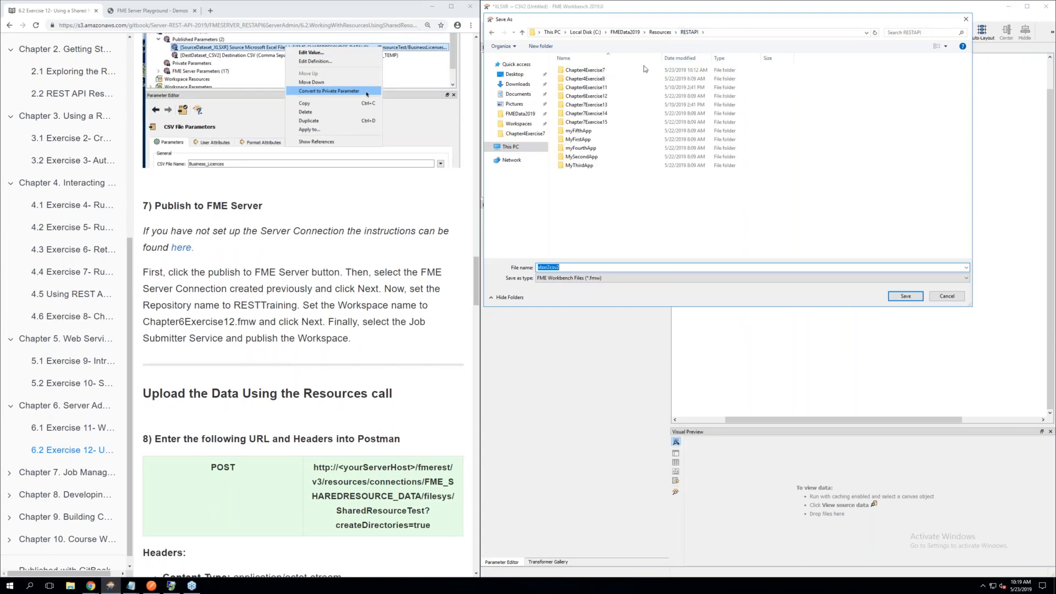
click(601, 99)
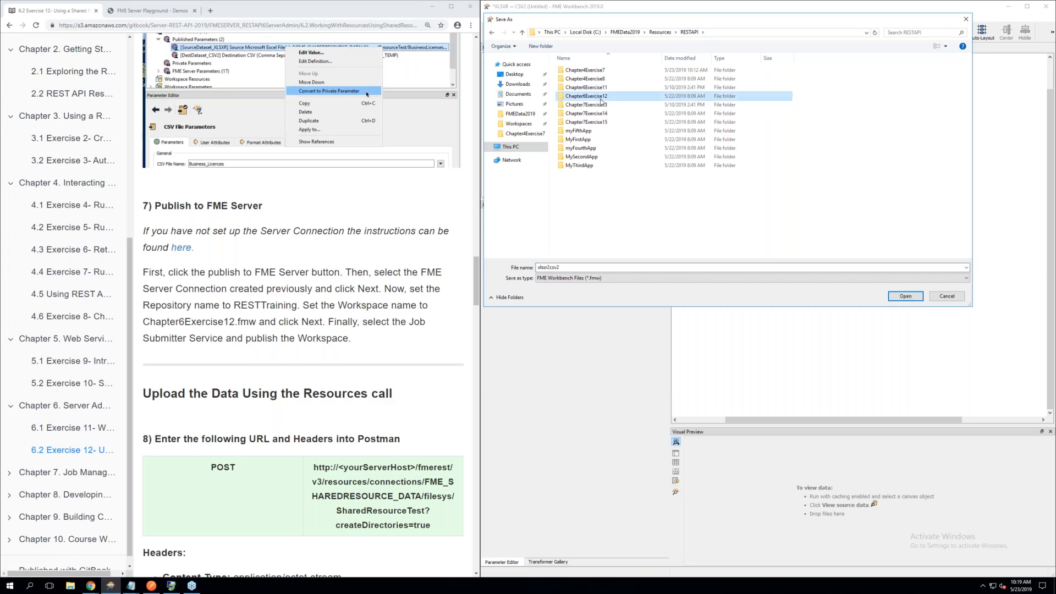
double_click(602, 99)
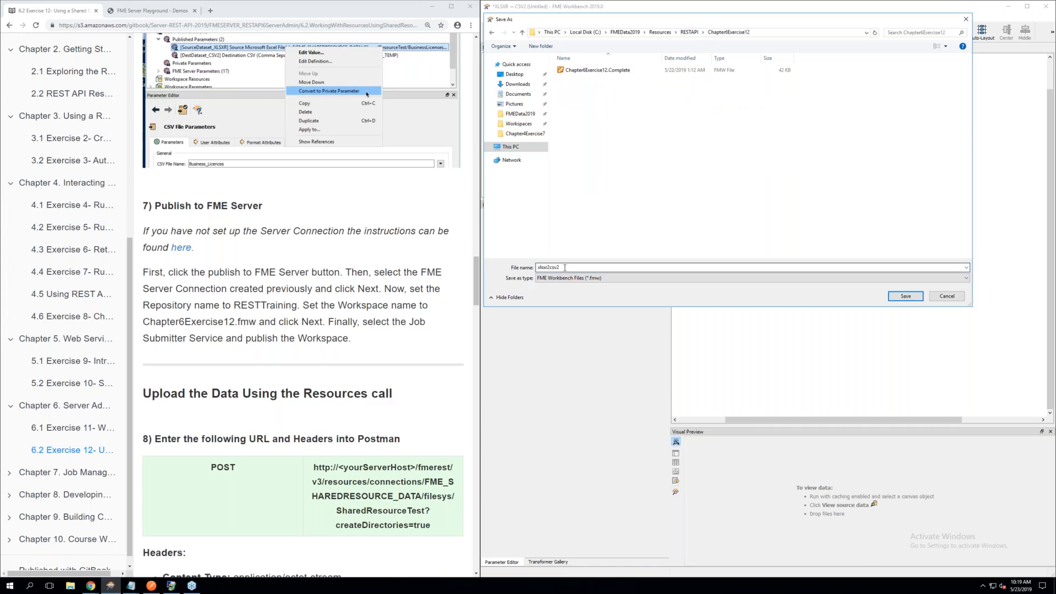
double_click(540, 267)
key(BackSpace)
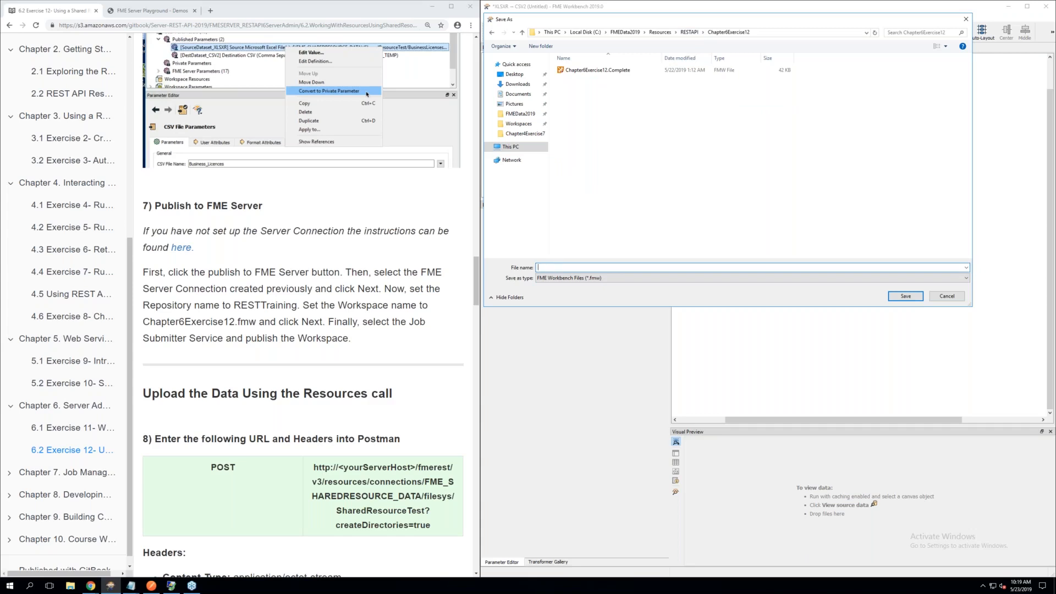
text(Chapter6E)
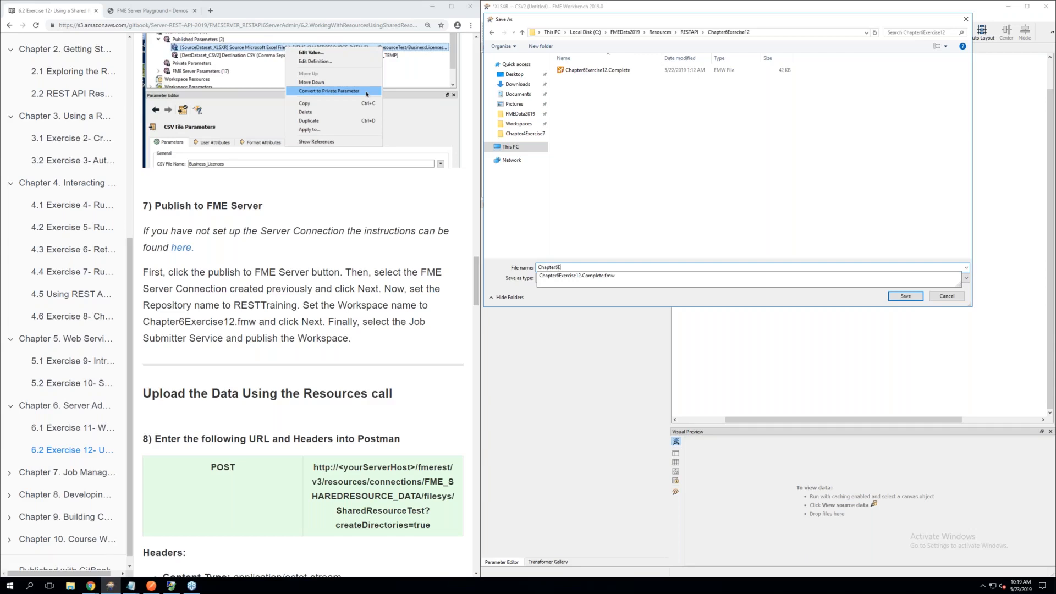
text(xercise12.fmw)
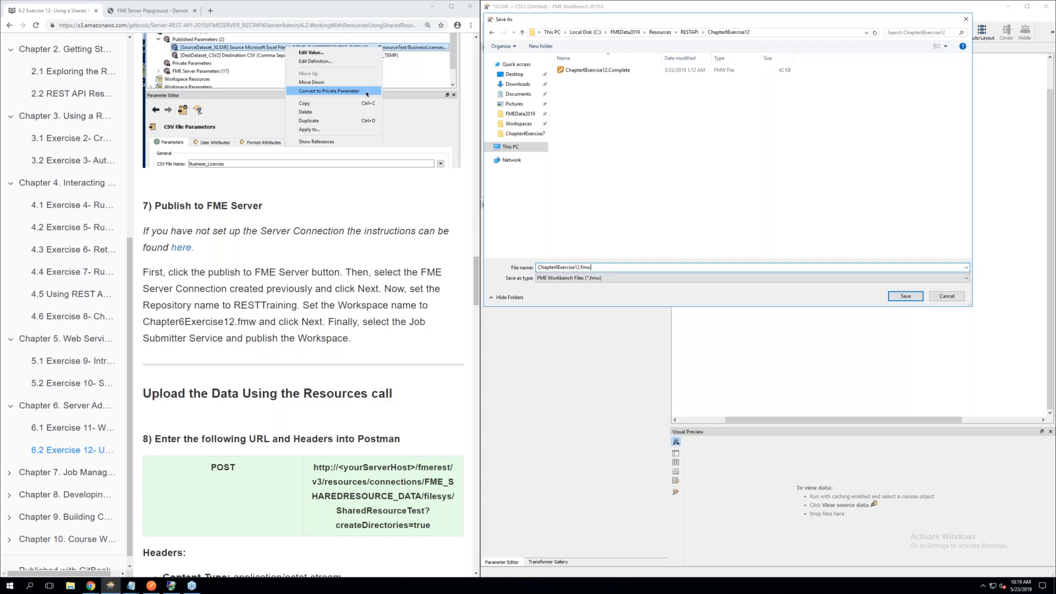
click(900, 297)
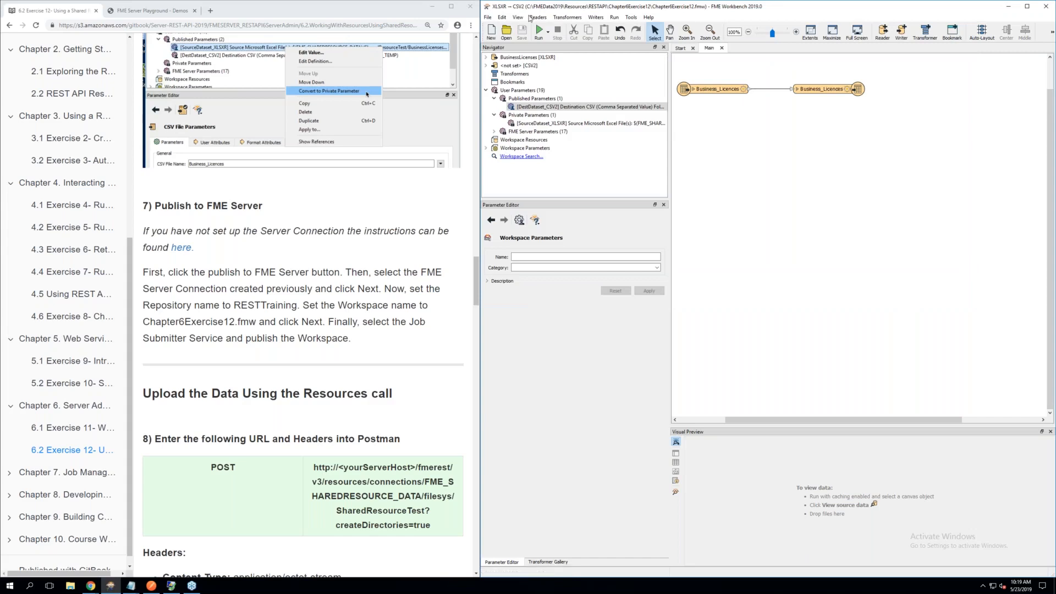
Publish Chapter6Exercise12.fmw through the restapi FME Server connection to the RESTTraining repository with the Job Submitter service
click(488, 17)
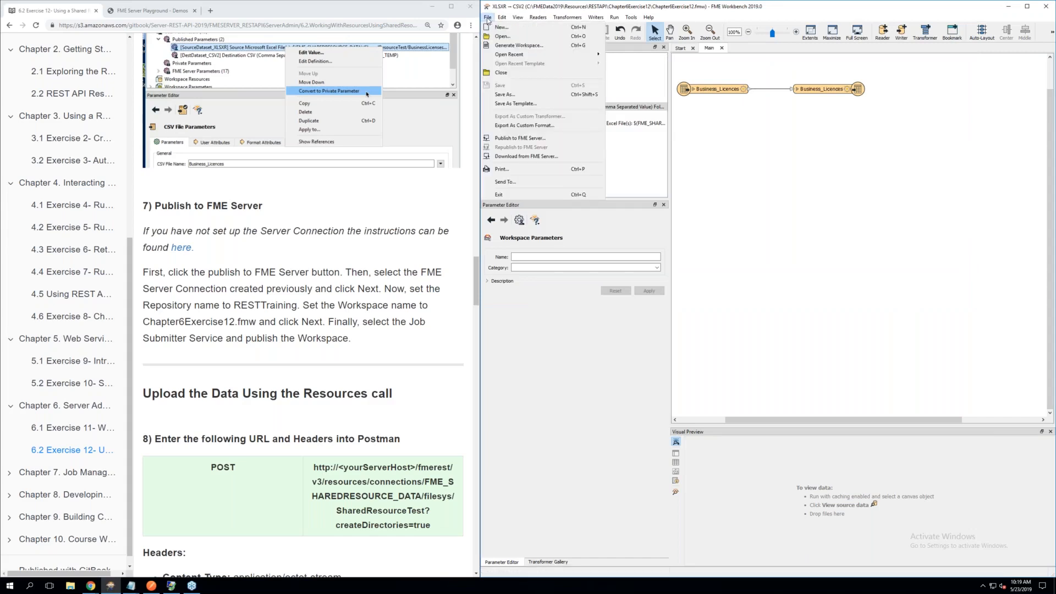
click(520, 138)
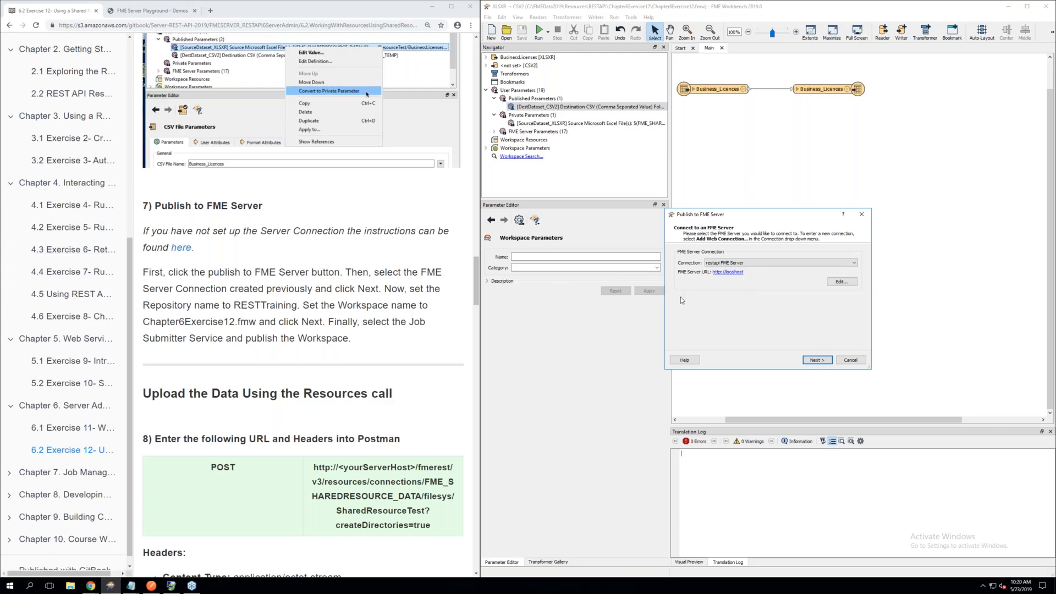
click(816, 361)
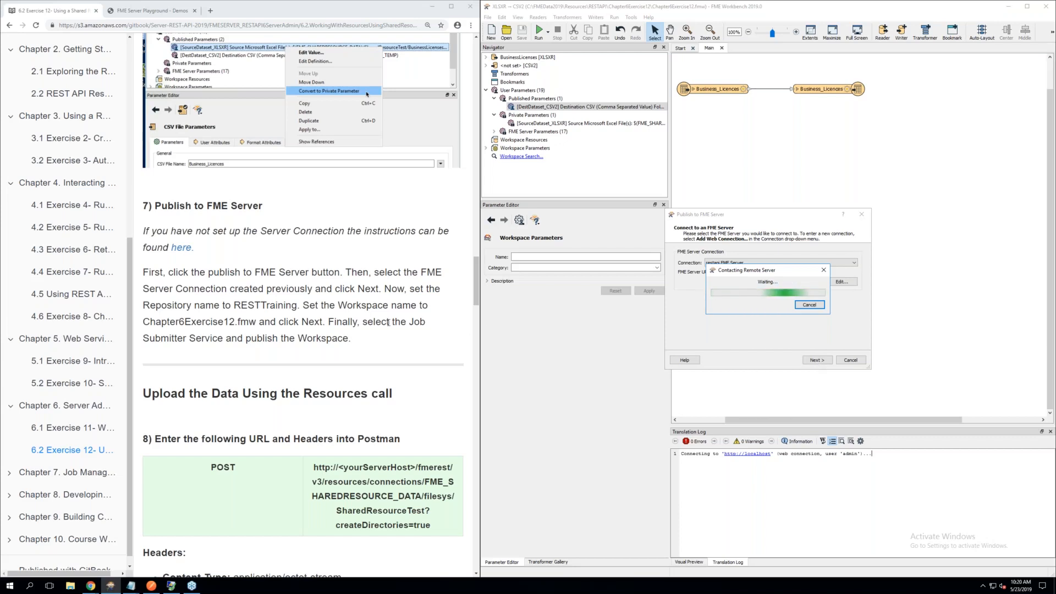
scroll(388, 323, down, 3)
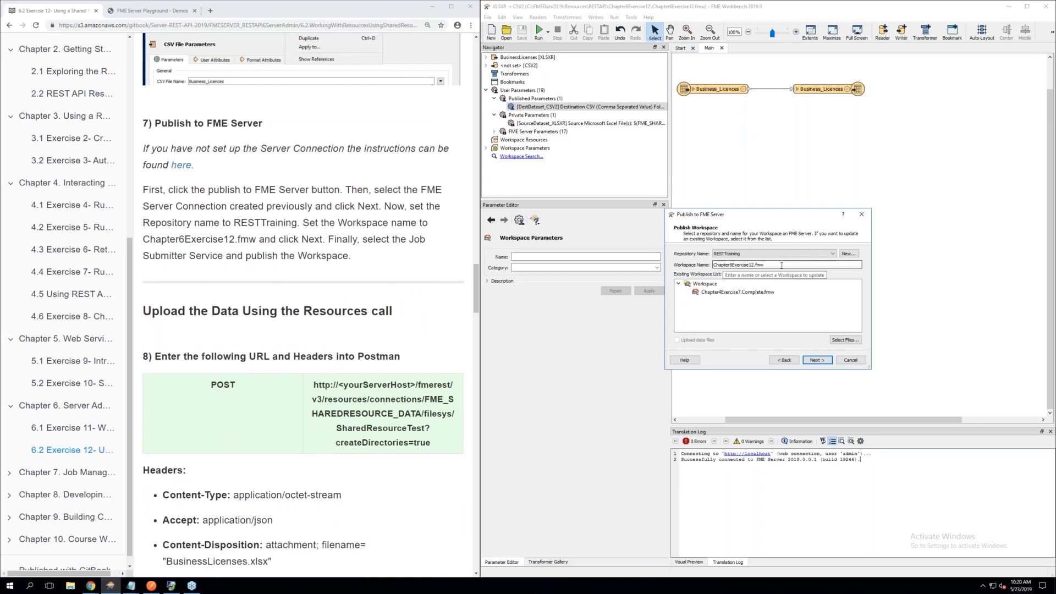
click(822, 361)
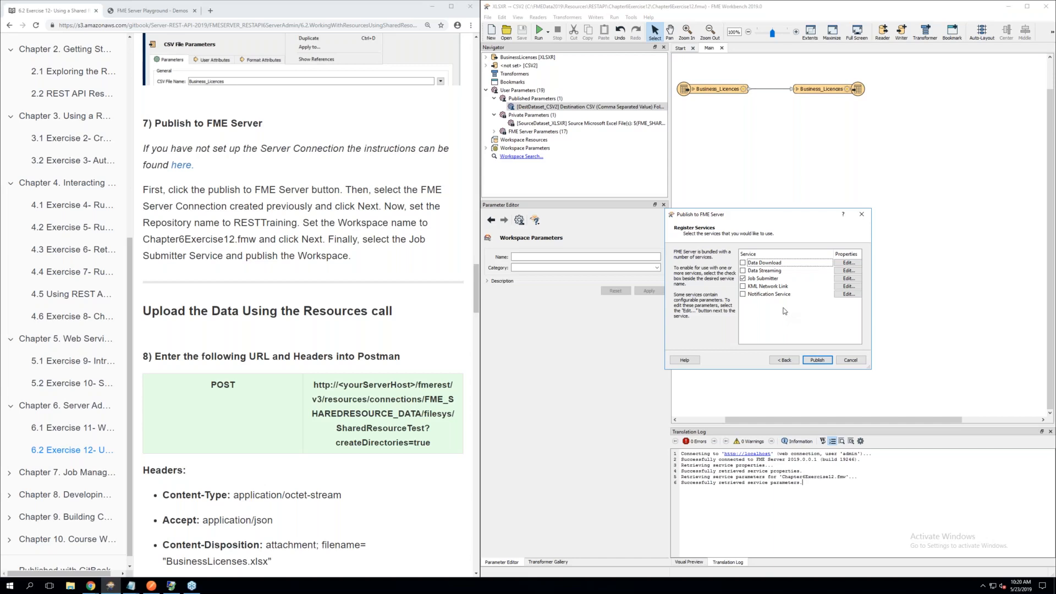
click(818, 360)
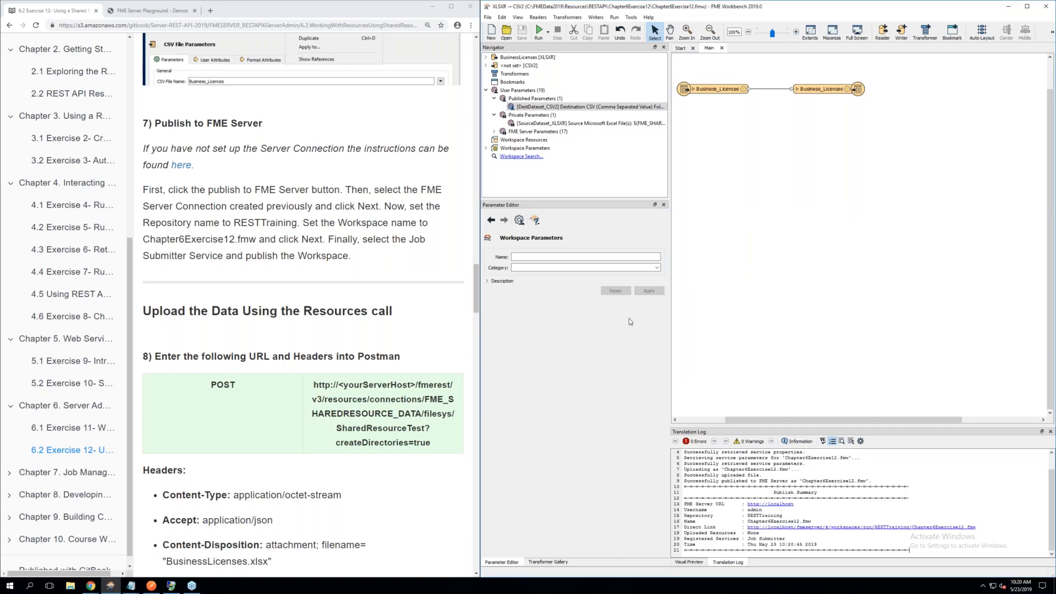
Switch to Postman and create a new request with the POST method for step 8 of the manual
click(523, 300)
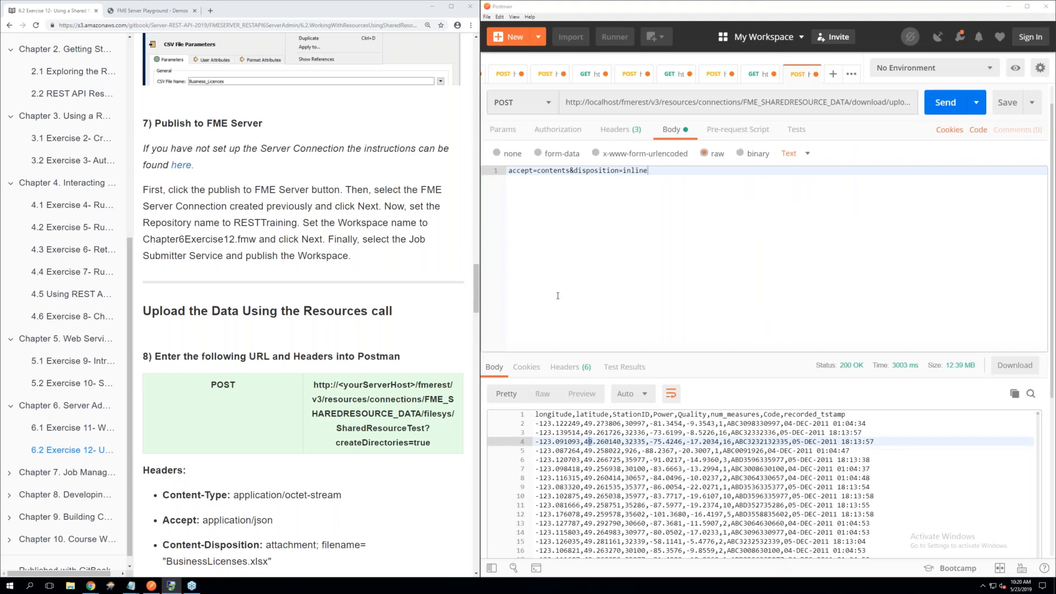
scroll(283, 303, down, 2)
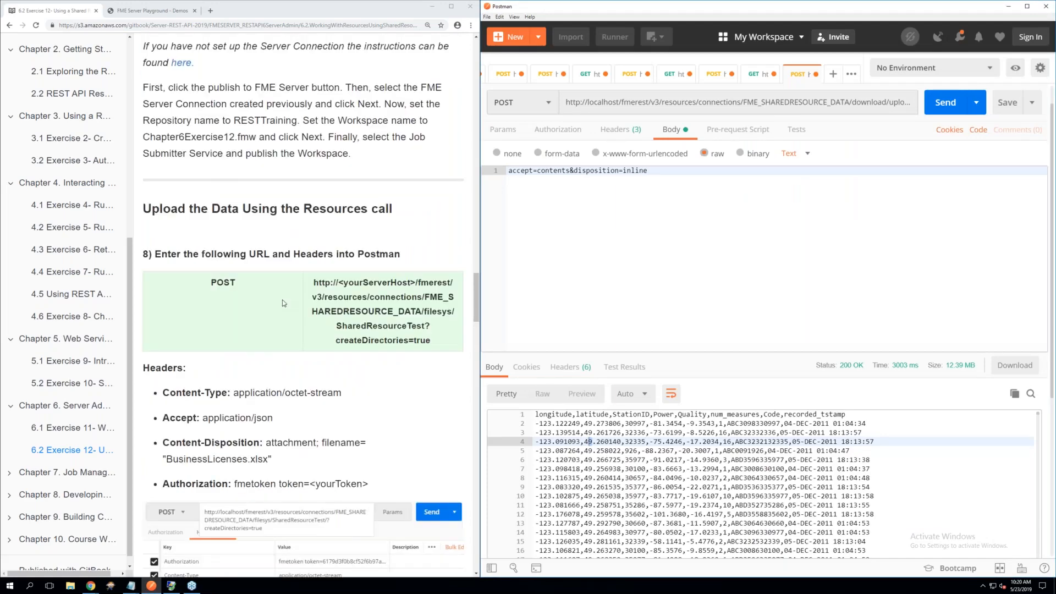
scroll(284, 303, down, 3)
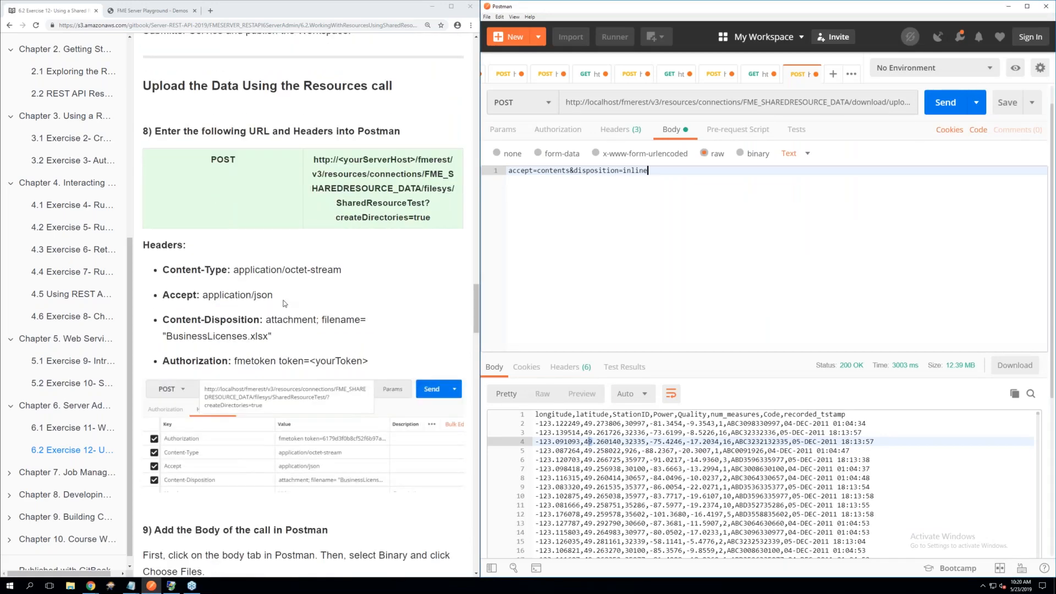
scroll(284, 303, down, 1)
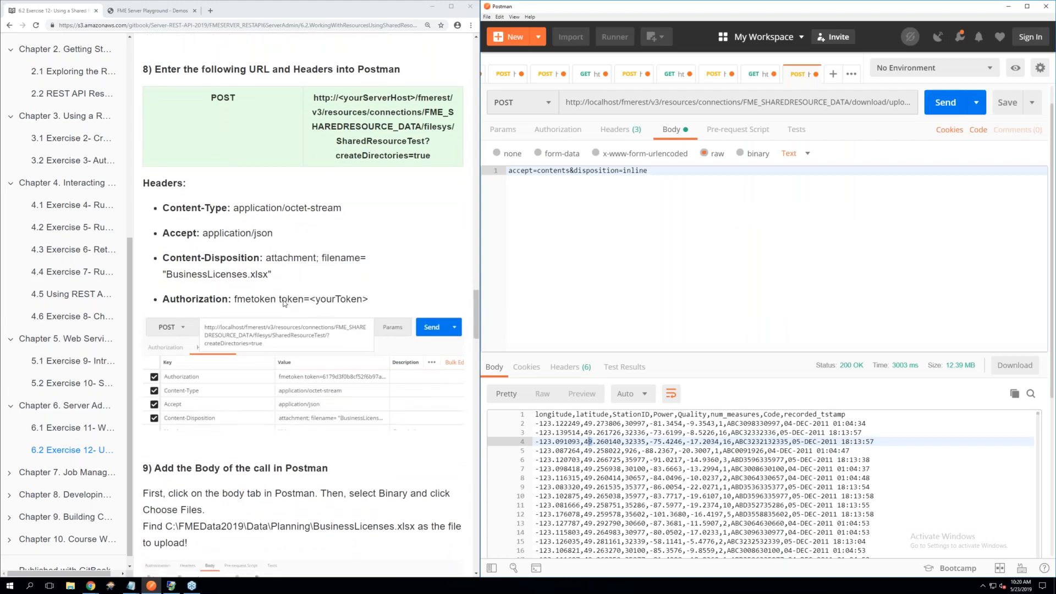
scroll(284, 303, up, 1)
scroll(284, 303, up, 1)
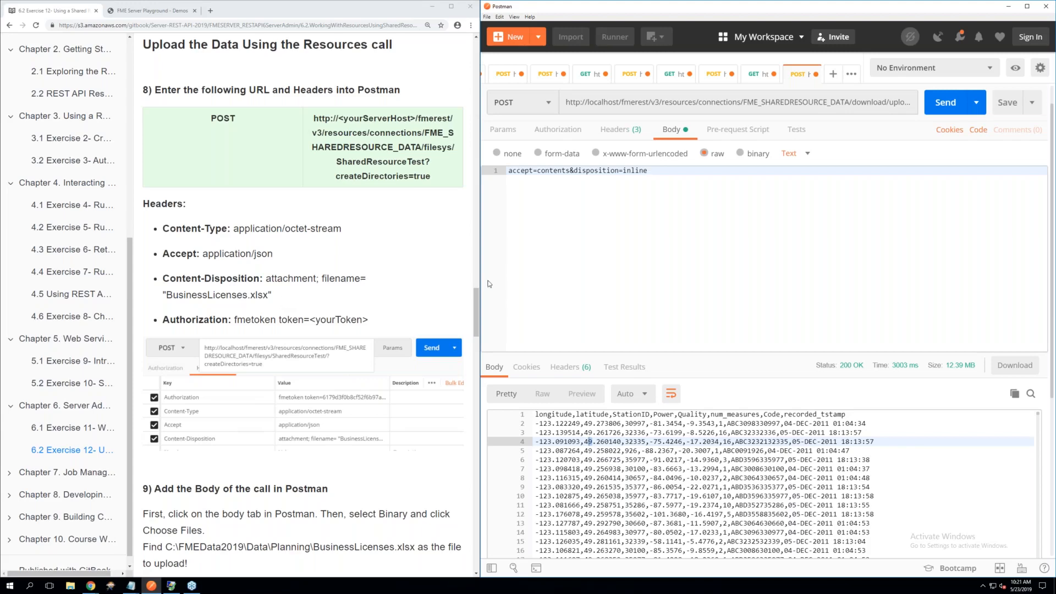
click(832, 74)
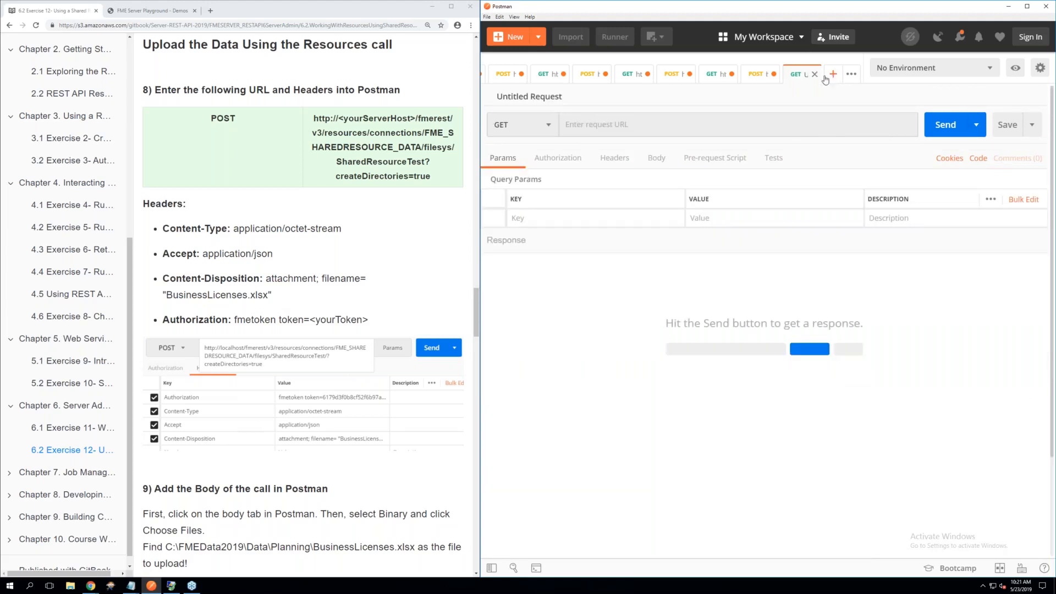
click(550, 128)
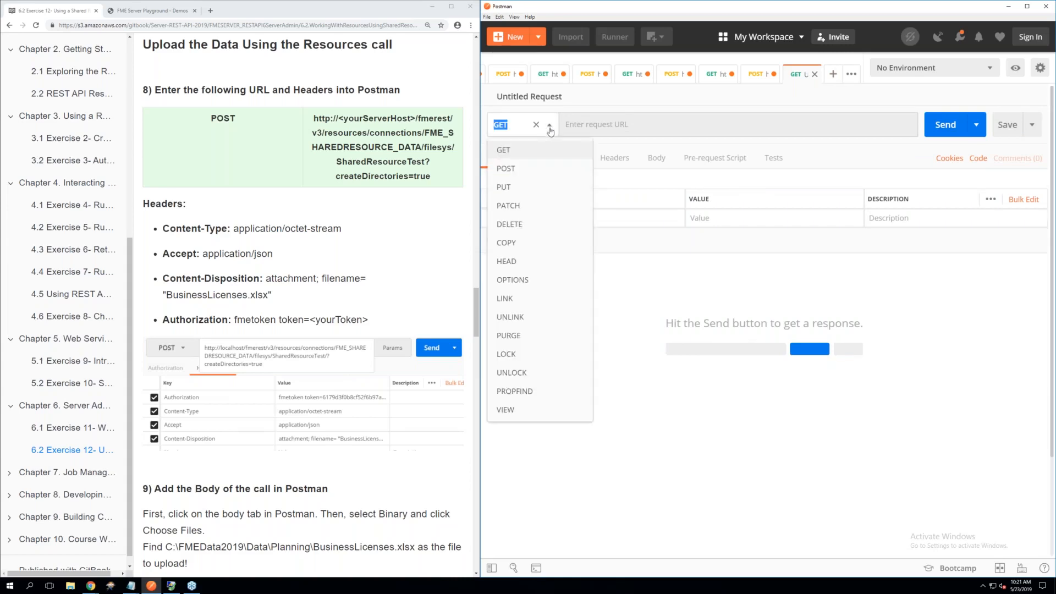
click(524, 170)
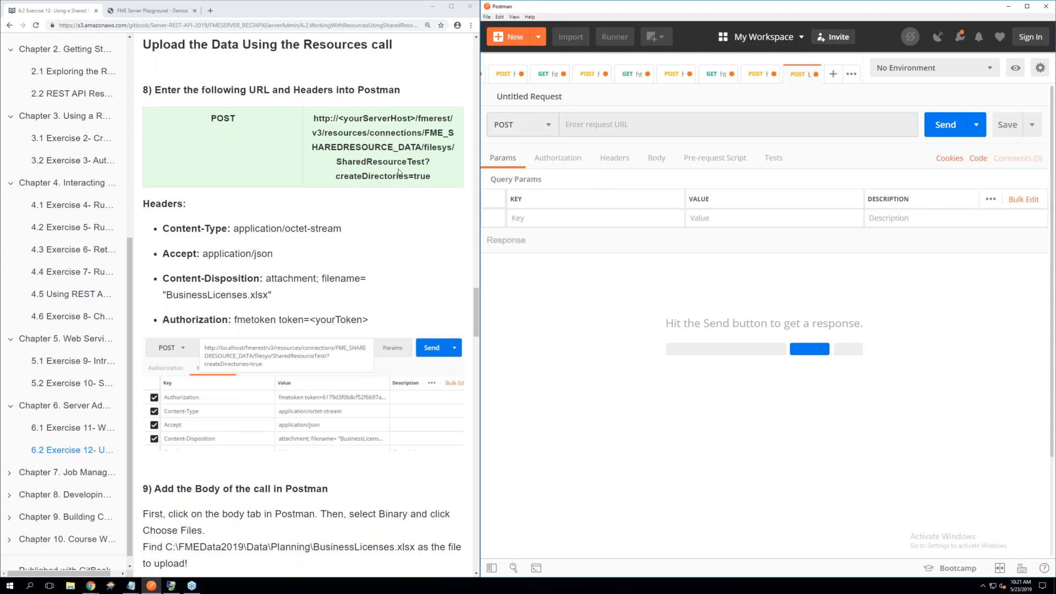
Copy the resources URL ending in FME_SHAREDRESOURCE_DATA/filesys/SharedResourceTest?createDirectories=true from step 8 of the manual into the POST request's URL
drag(427, 175, 310, 121)
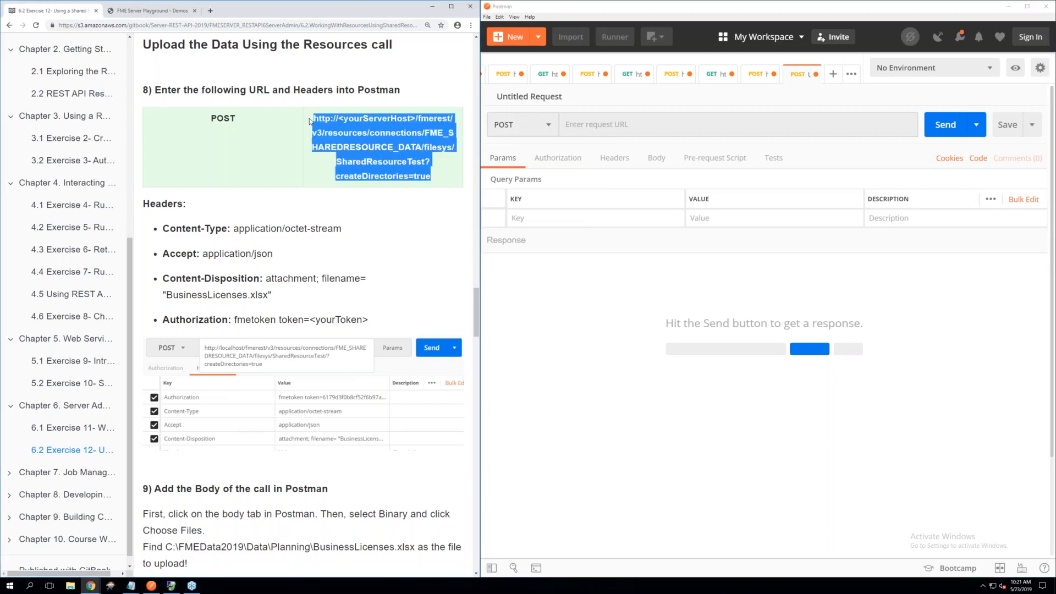
right_click(365, 134)
click(379, 138)
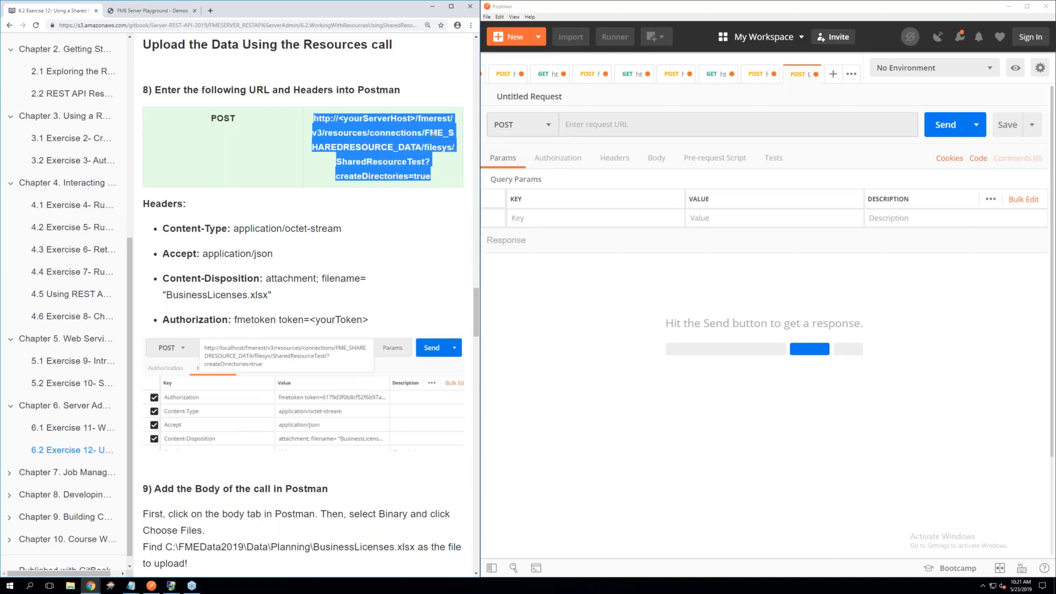
click(588, 127)
right_click(588, 127)
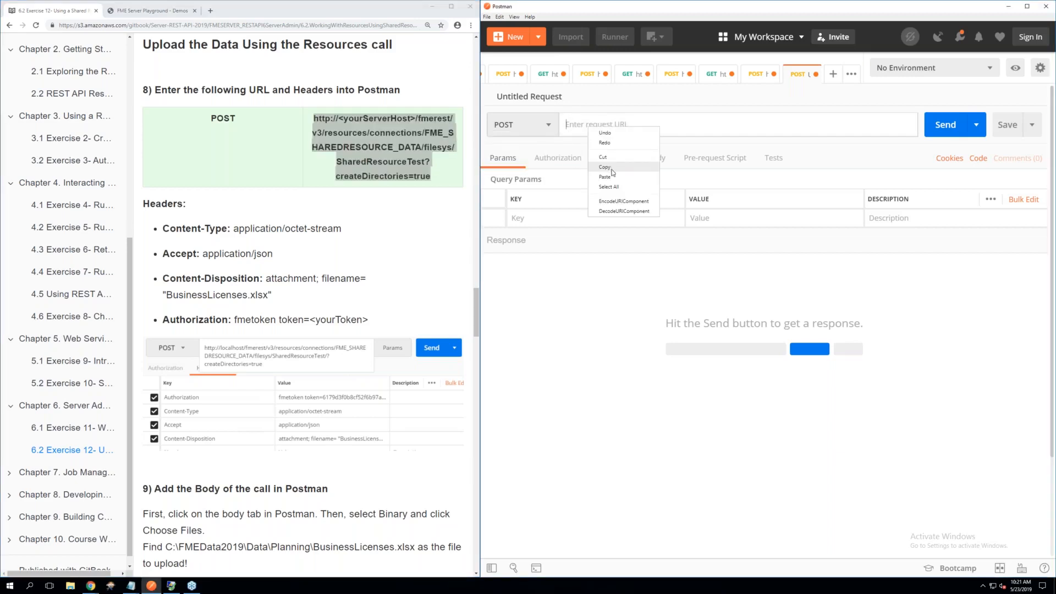
click(604, 176)
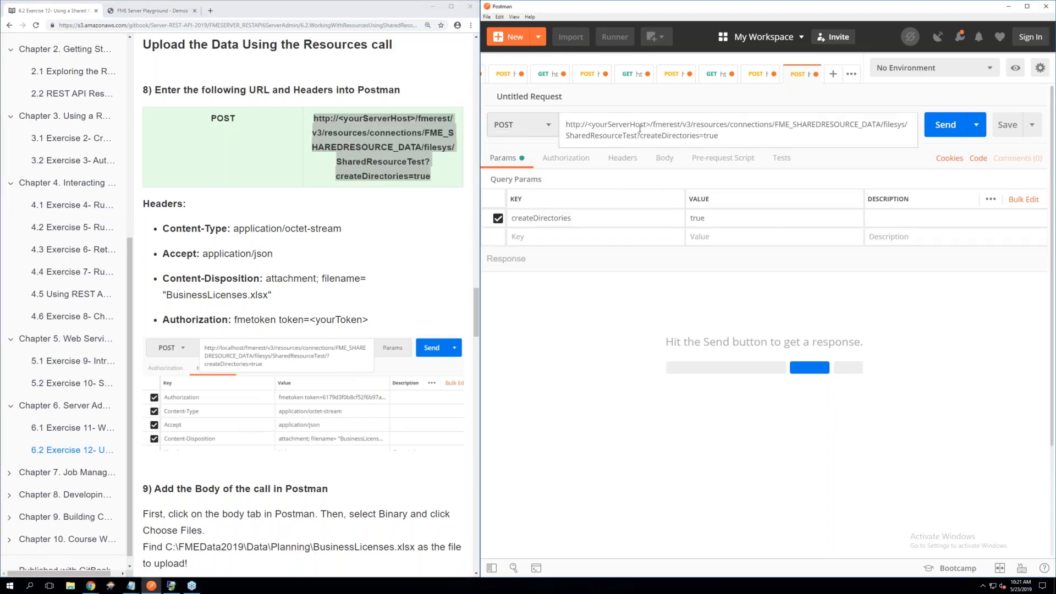
Replace the <yourServerHost> placeholder in the request URL with localhost
drag(650, 135, 587, 135)
text(local)
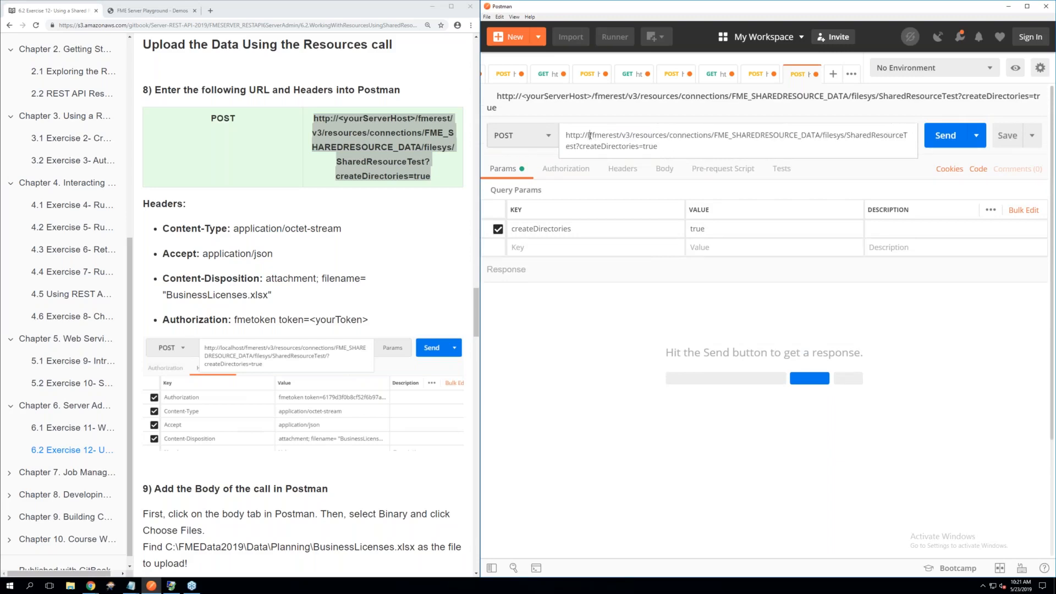
text(hps)
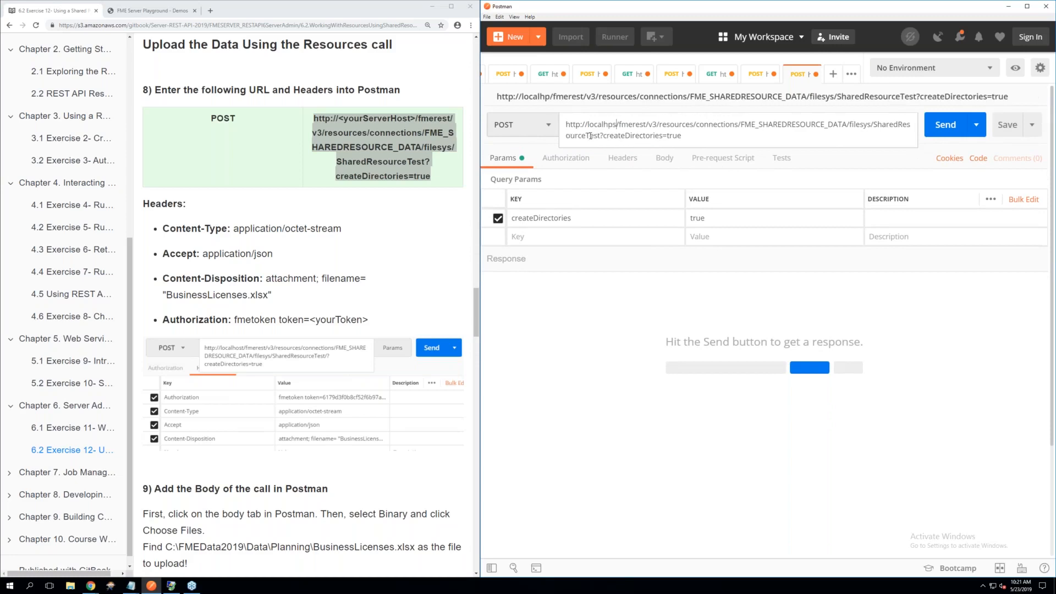
key(BackSpace)
key(BackSpace)
key(BackSpace)
text(o)
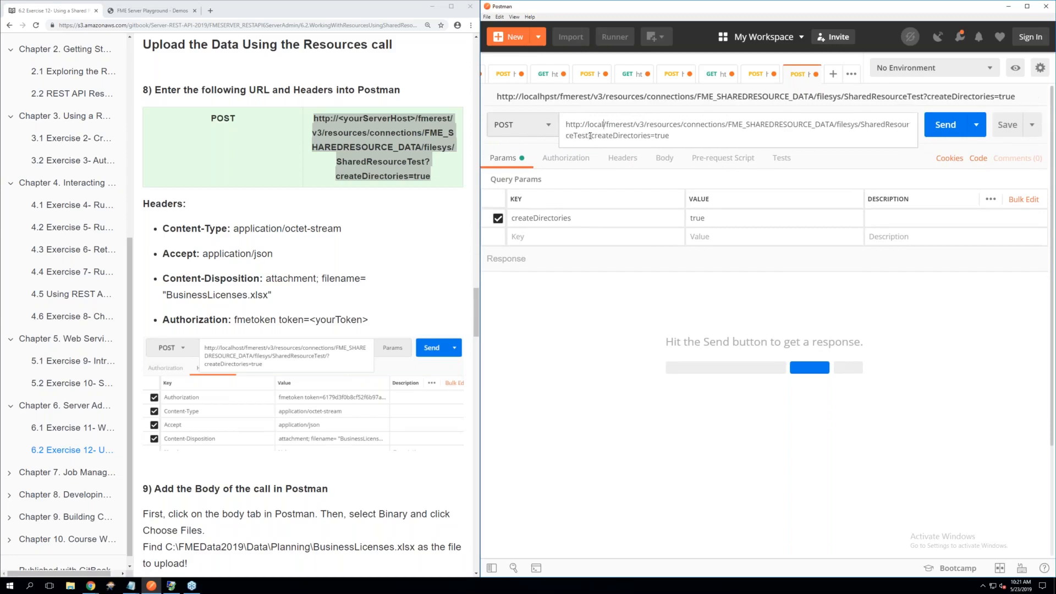
key(BackSpace)
text(host)
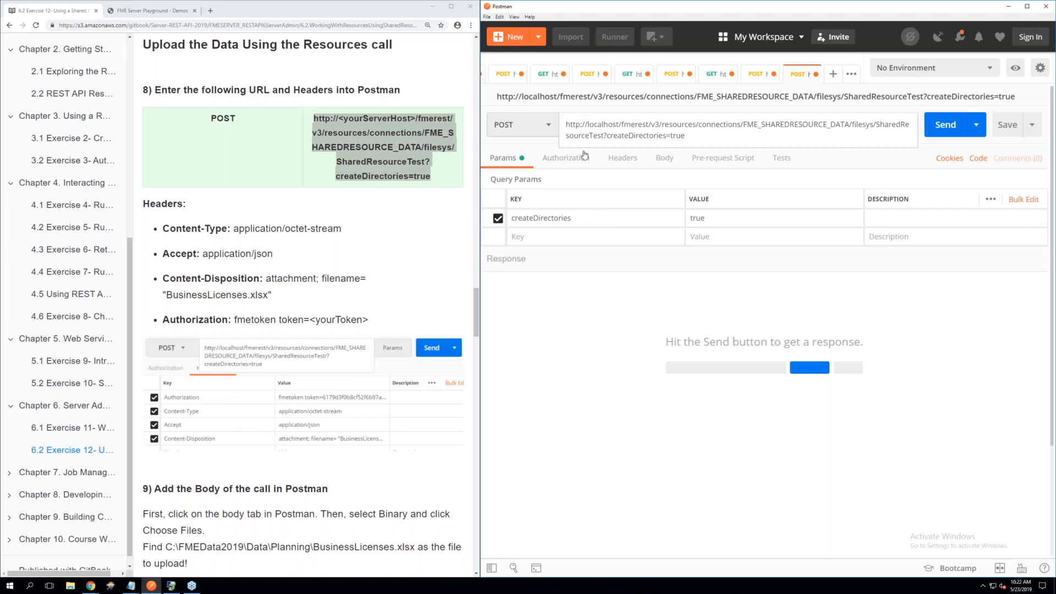
click(583, 175)
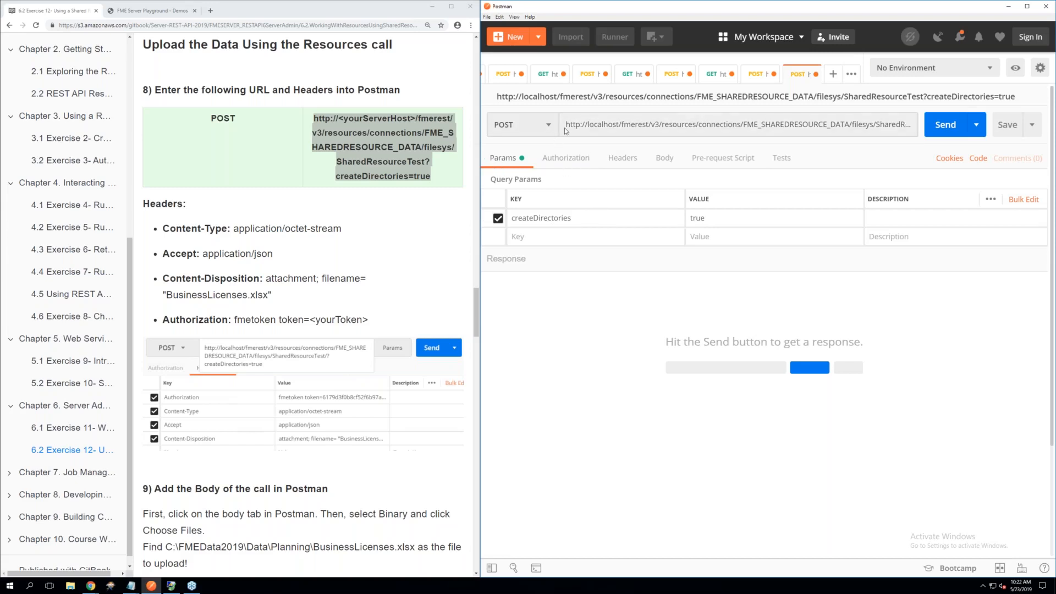
Add a Content-Type header with the value application/octet-stream to the request
click(611, 159)
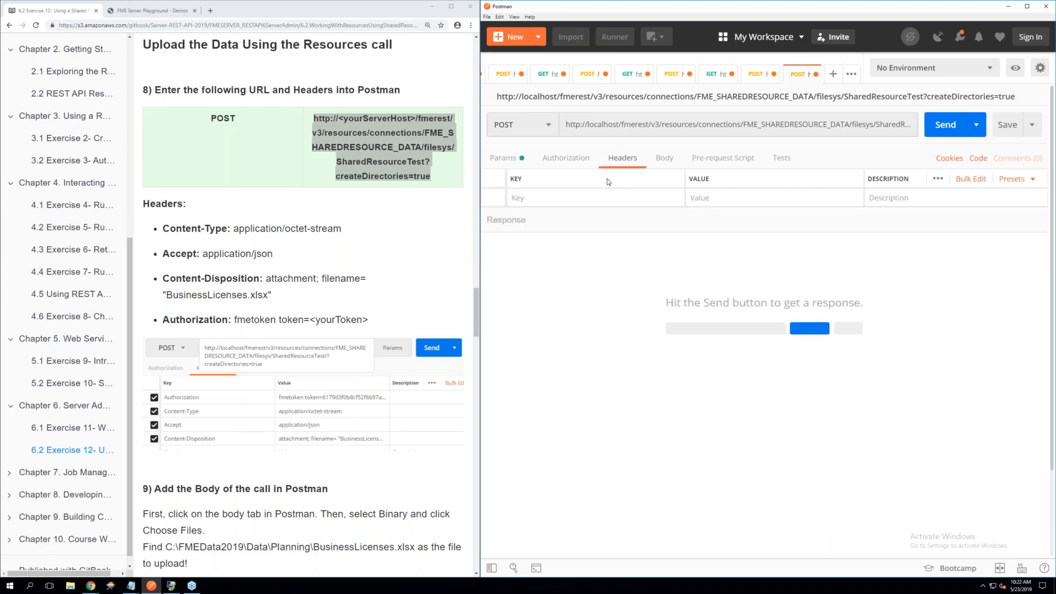
click(570, 201)
text(C)
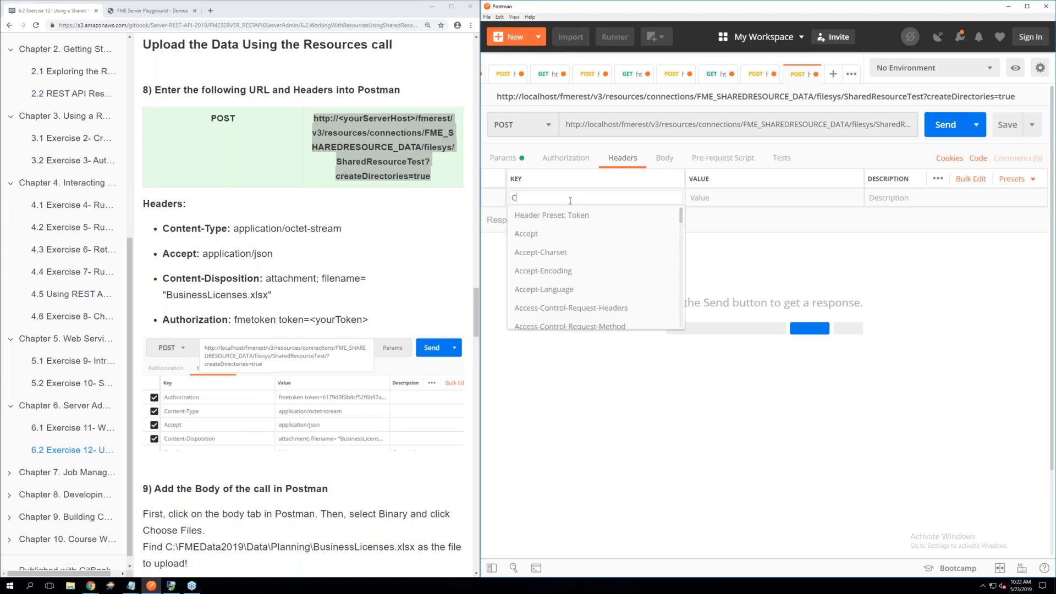
text(ontent-Ty)
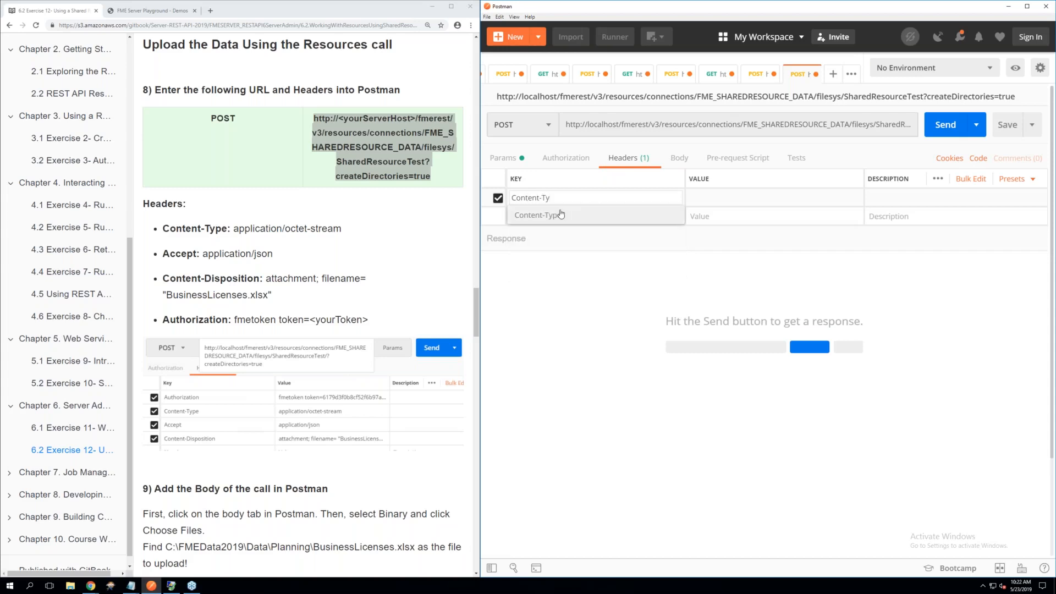
click(560, 215)
click(705, 196)
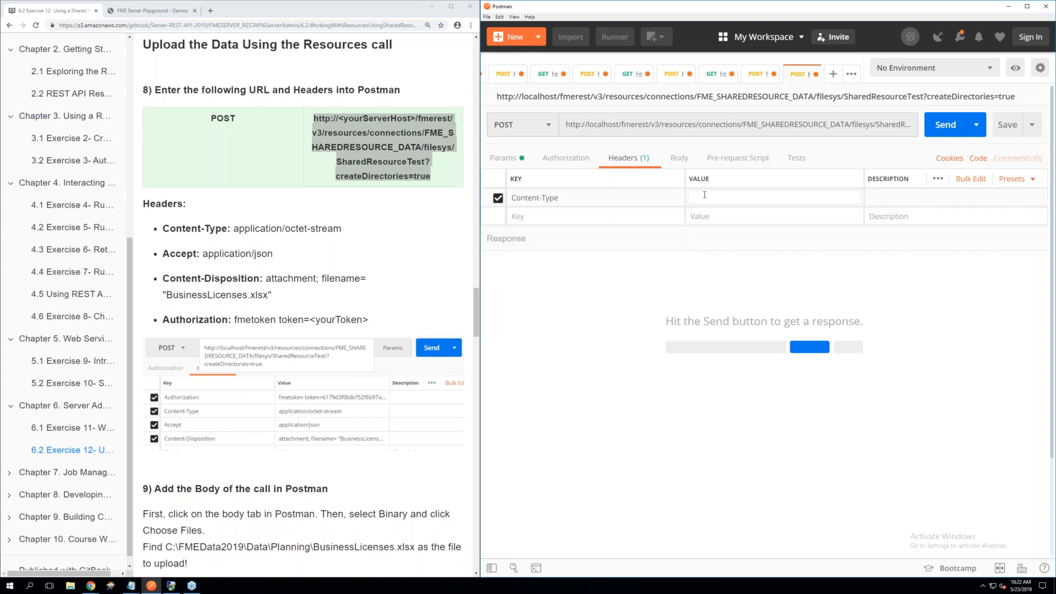
text(applica)
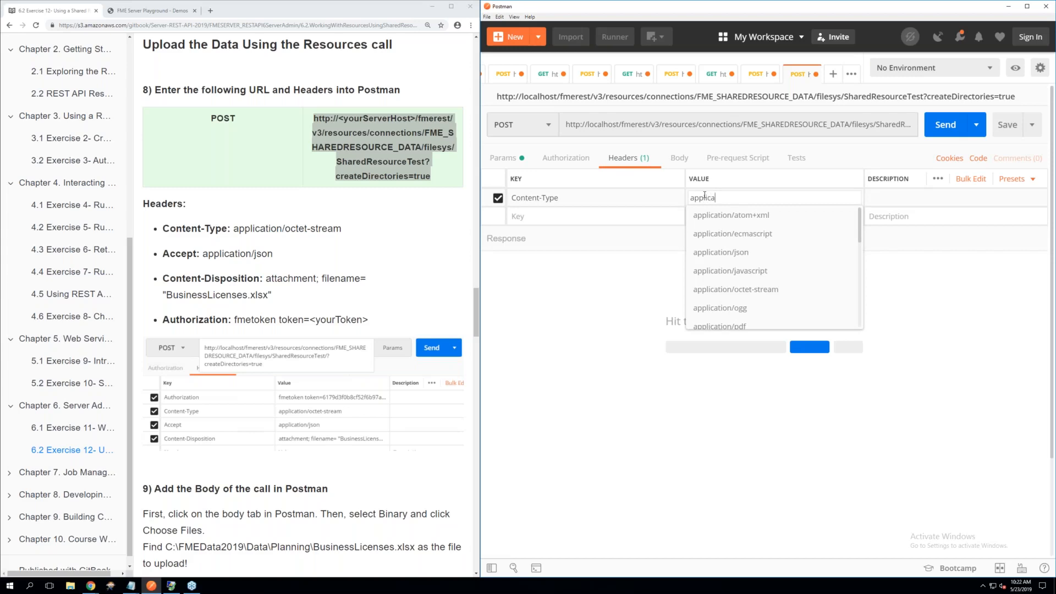
text(tion)
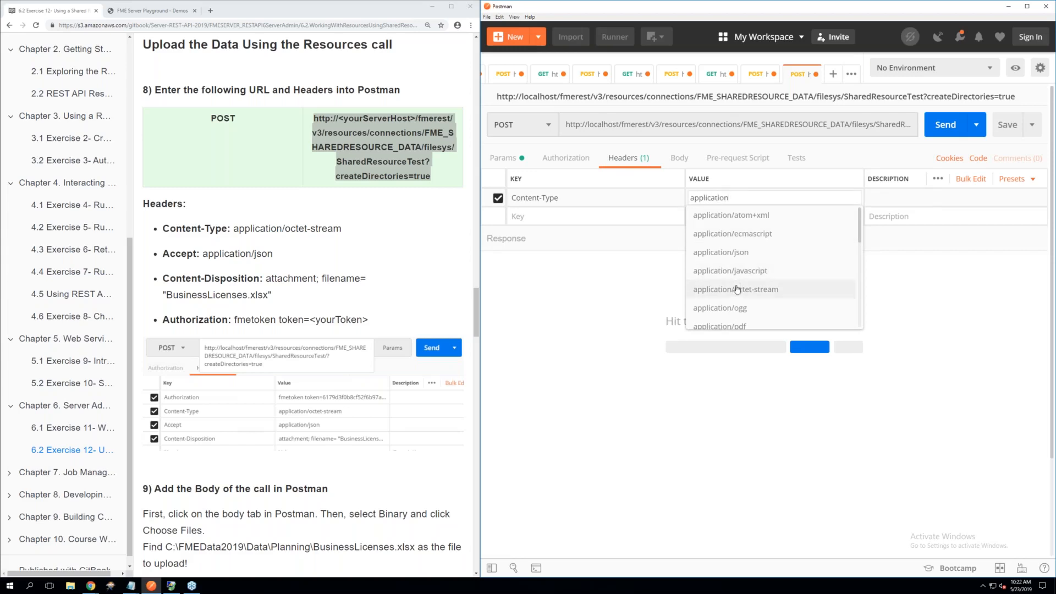
click(737, 289)
Add an Accept header with the value application/json to the request
click(565, 214)
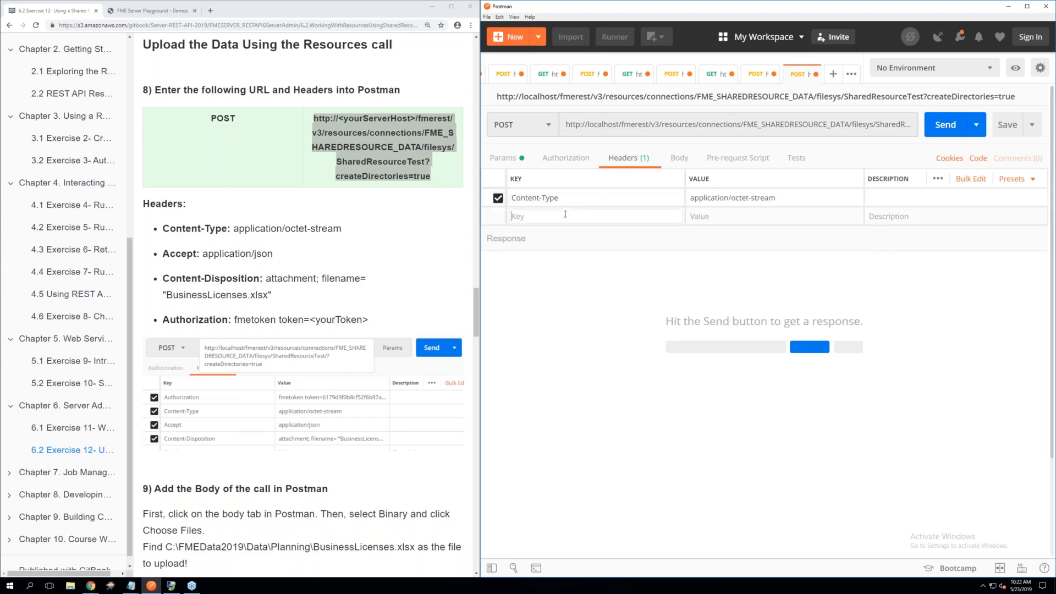
text(Acc)
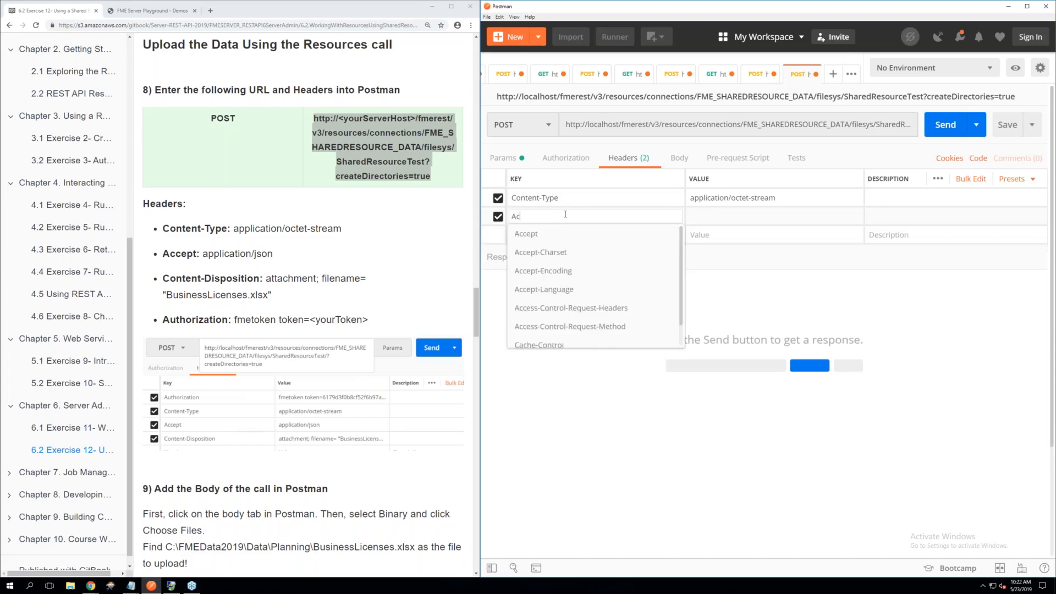
click(548, 235)
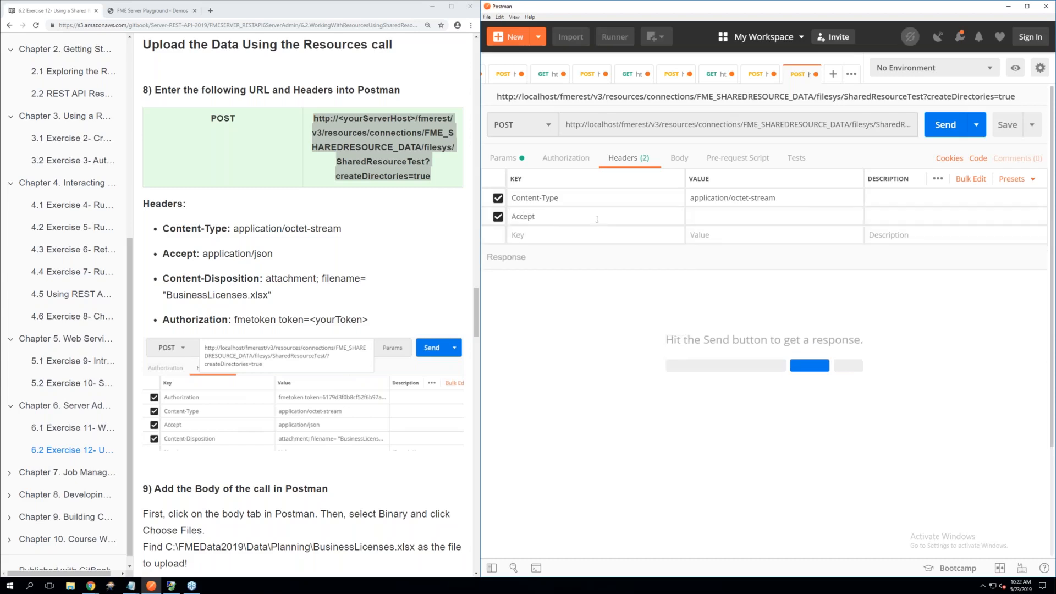
click(702, 217)
text(appl)
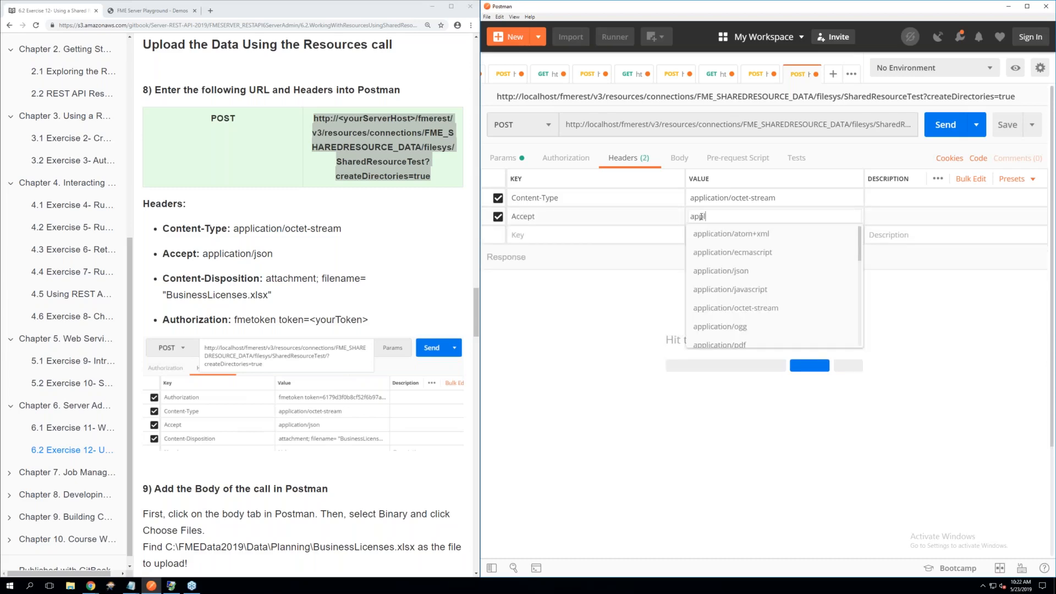
click(715, 271)
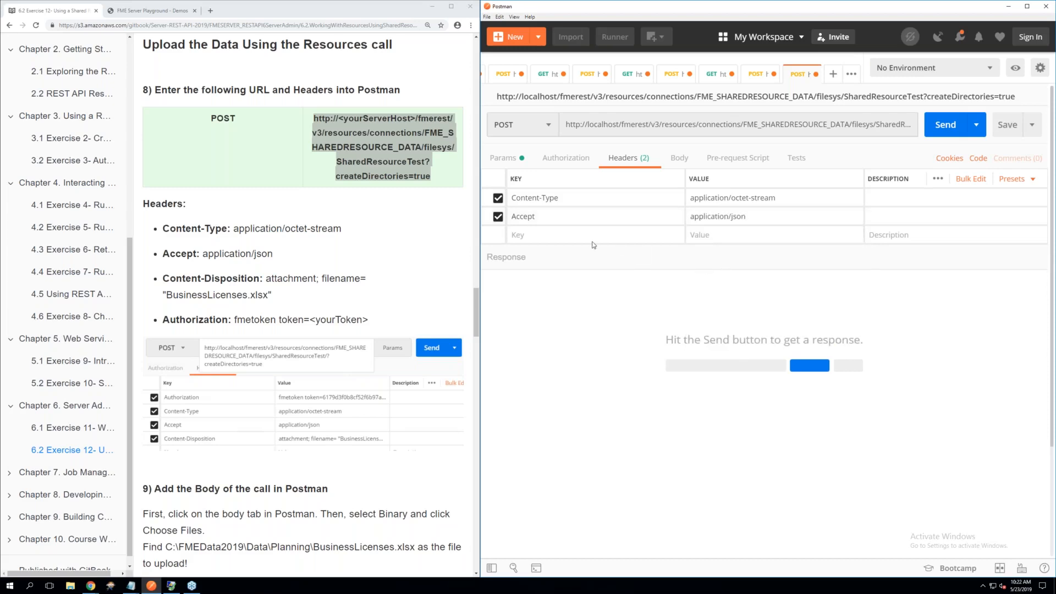
Add a Content-Disposition header with the value attachment; filename= "BusinessLicenses.xlsx", copied from step 8 of the manual
click(552, 236)
text(Content-)
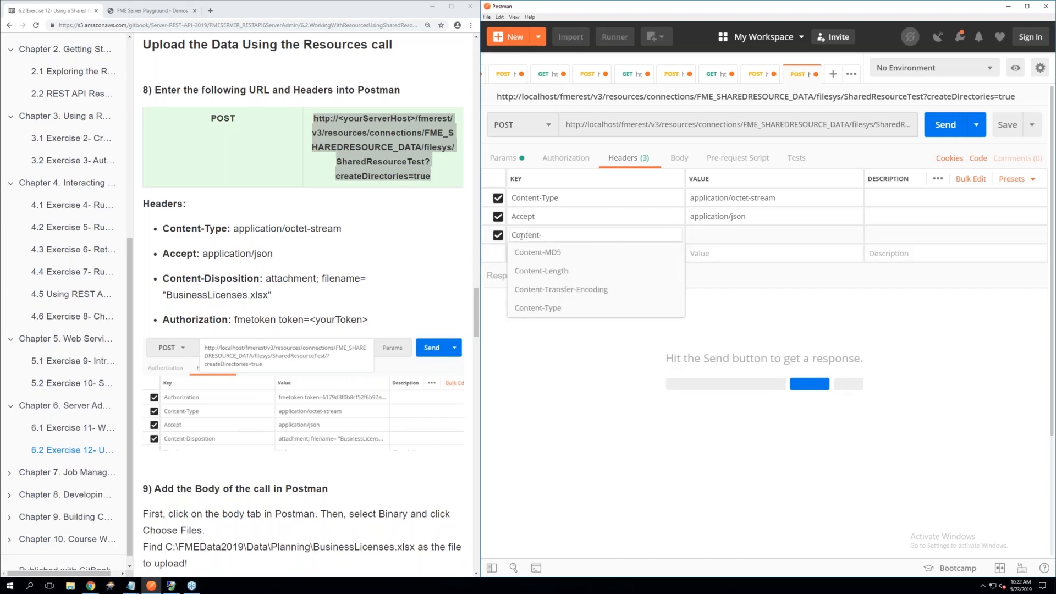
text(Dis)
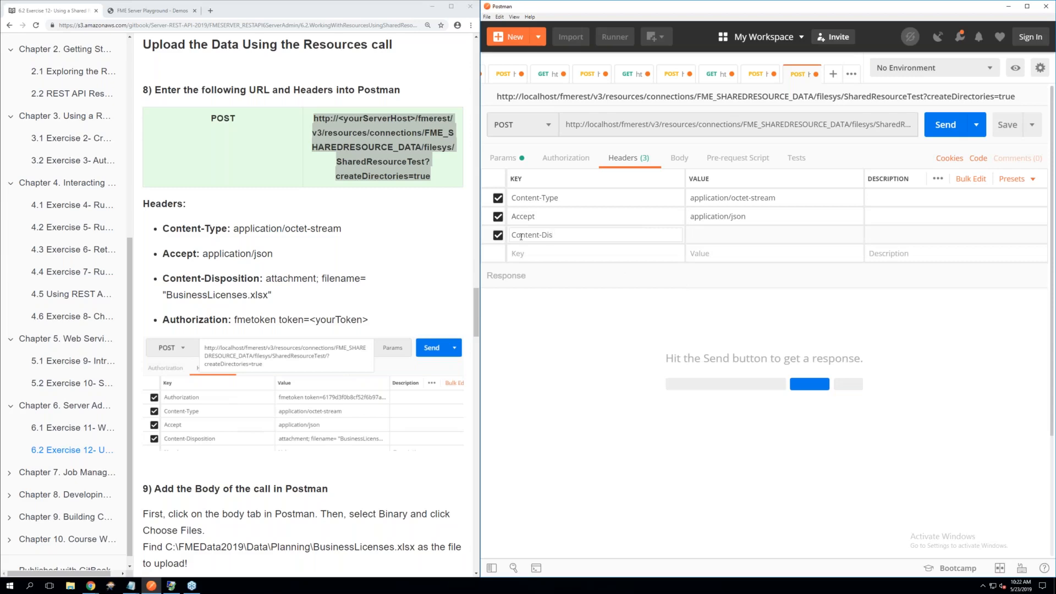
text(position)
click(741, 231)
drag(273, 297, 266, 278)
right_click(268, 279)
click(286, 288)
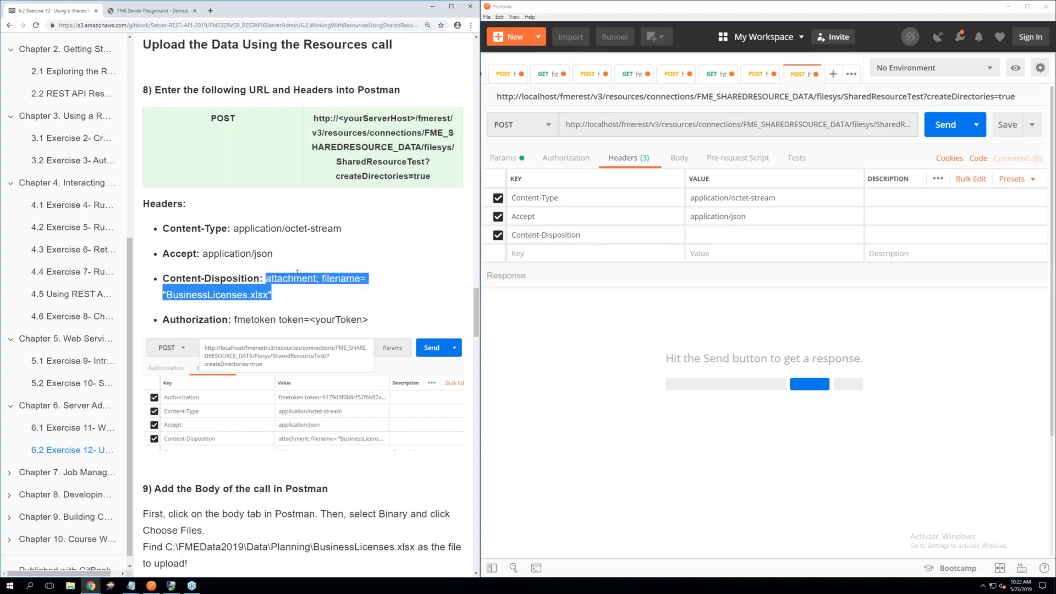
right_click(708, 234)
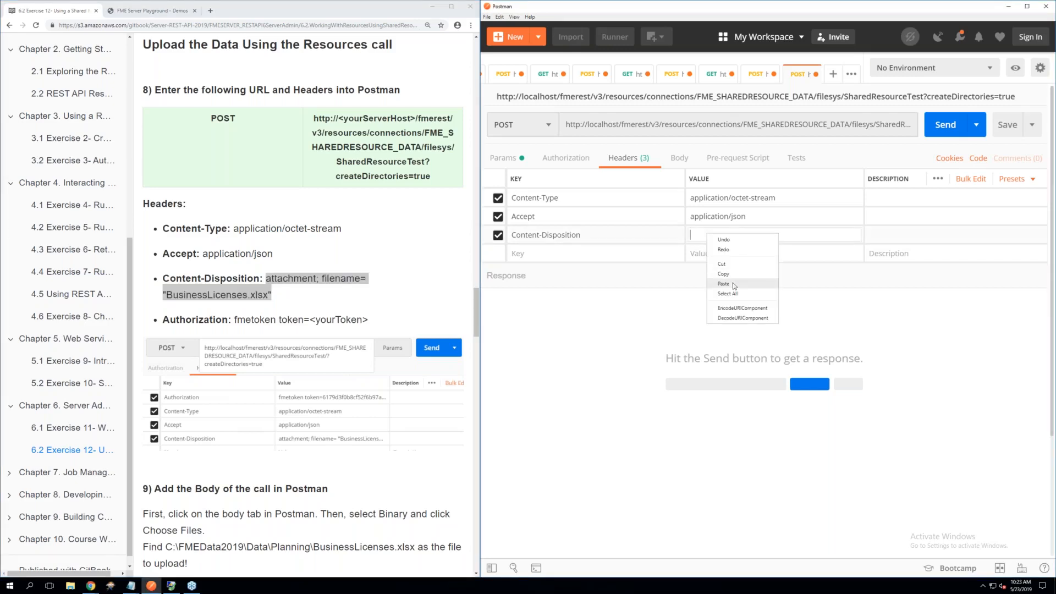
click(734, 285)
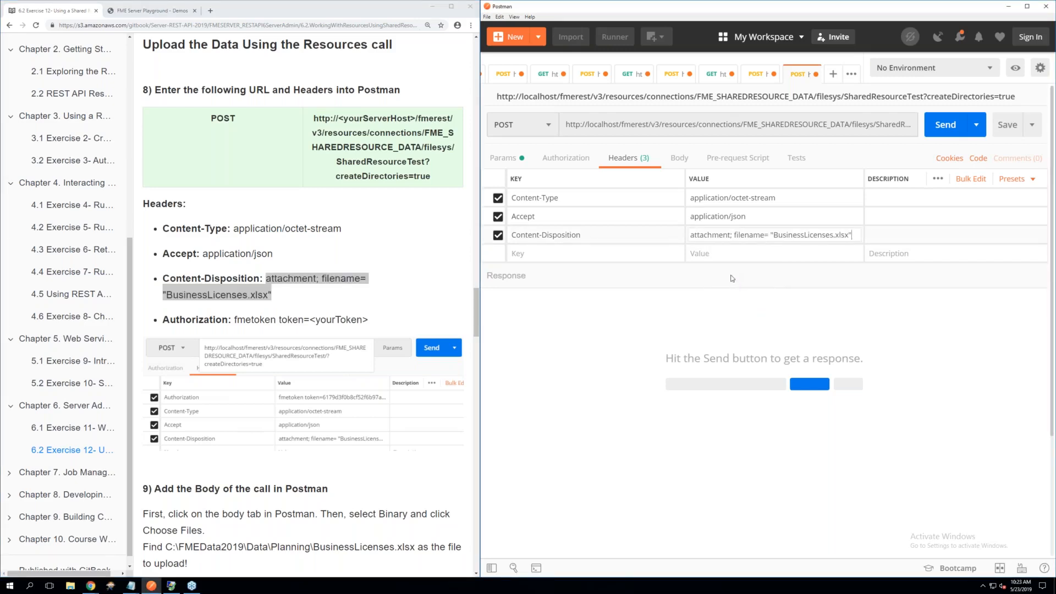
Add the Authorization header containing the FME token by applying the saved Token header preset
click(583, 253)
text(to)
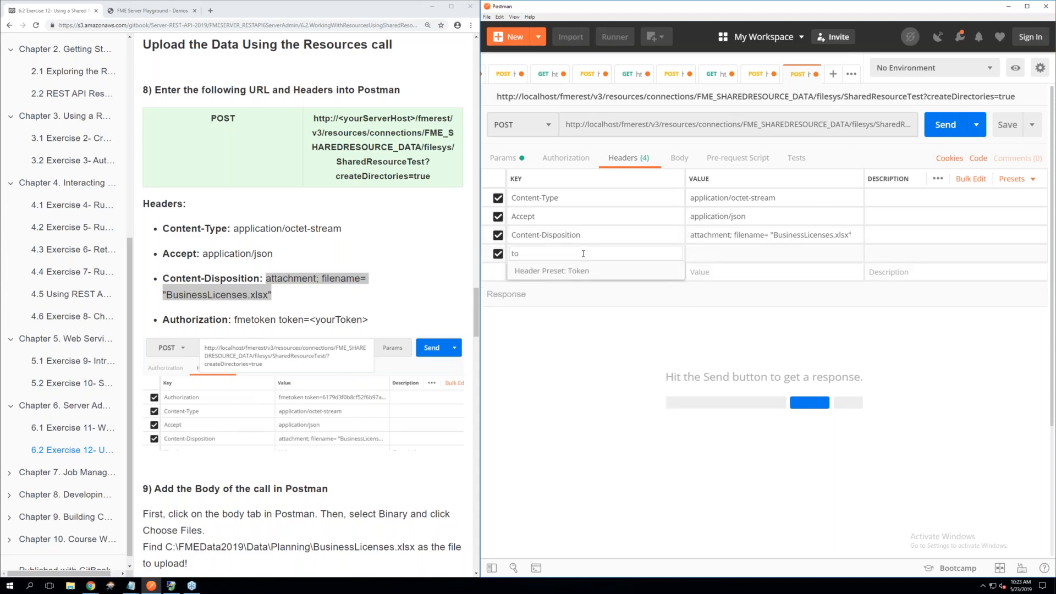
click(578, 270)
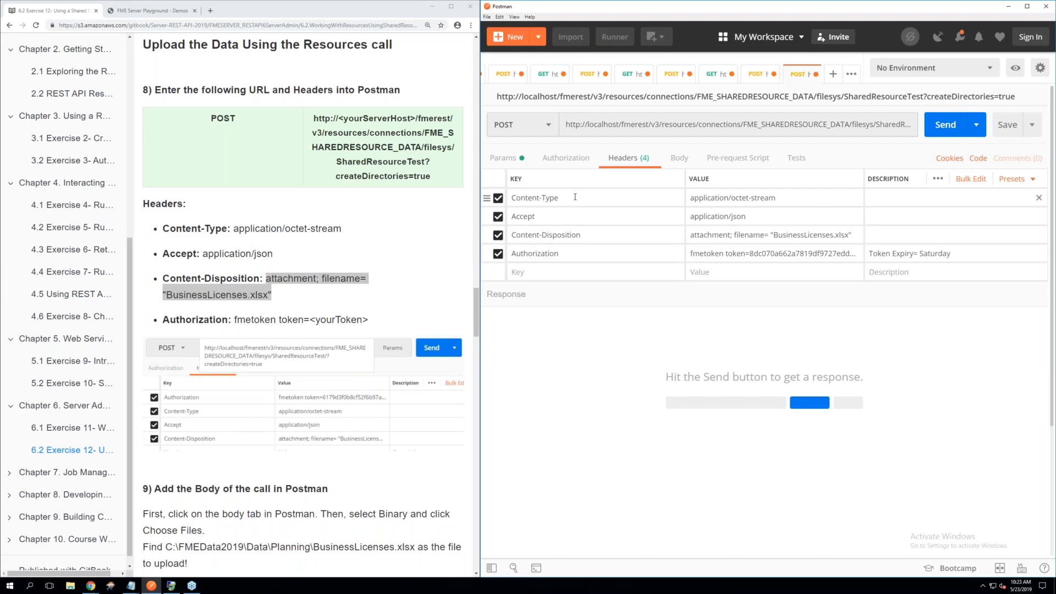
click(286, 250)
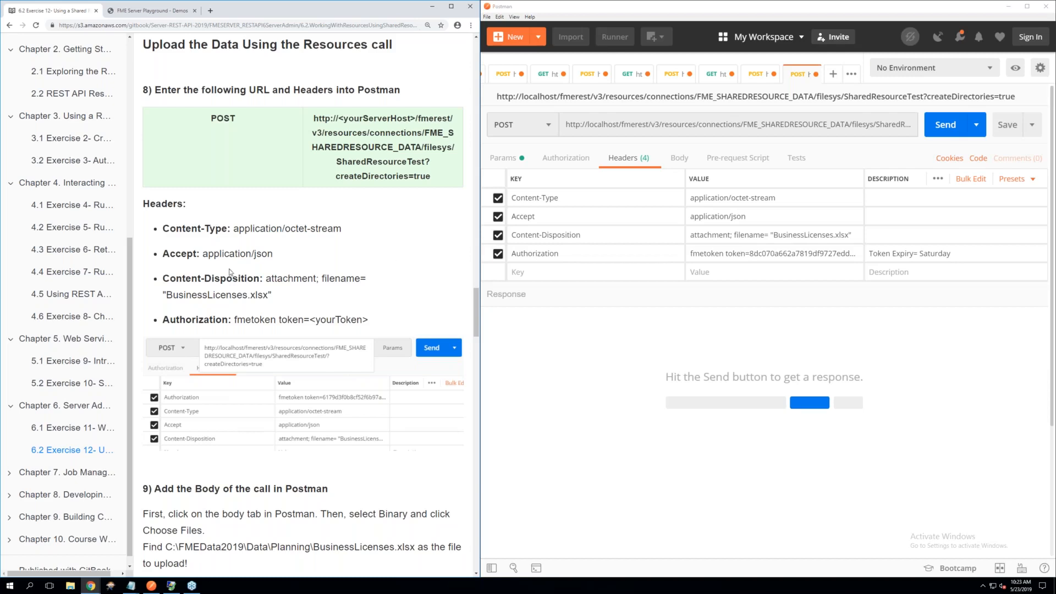
Set the upload request's body type to binary, as described in step 9 of the manual
scroll(246, 274, down, 3)
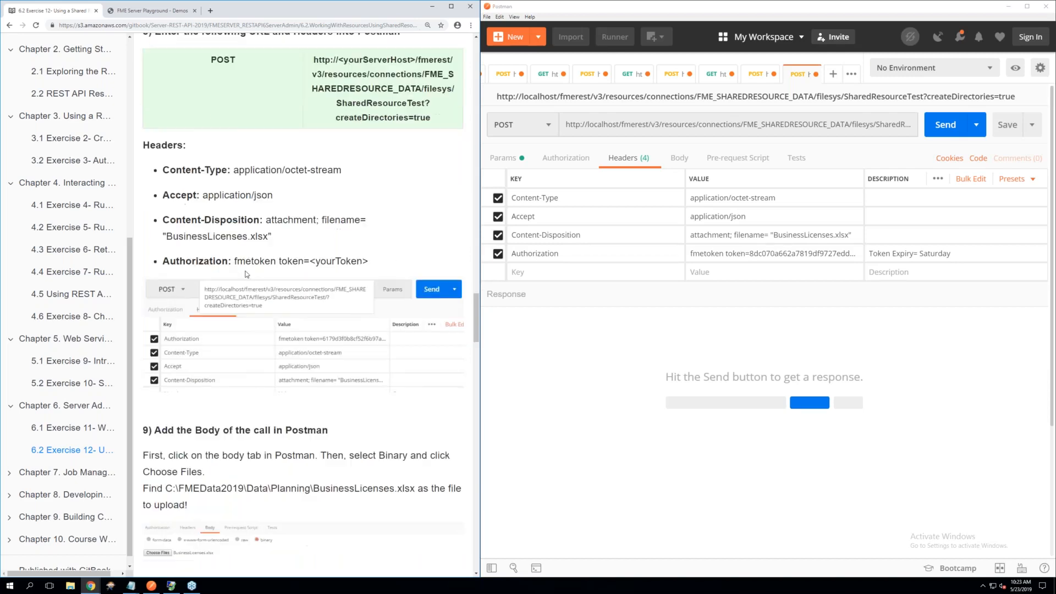
scroll(246, 274, down, 1)
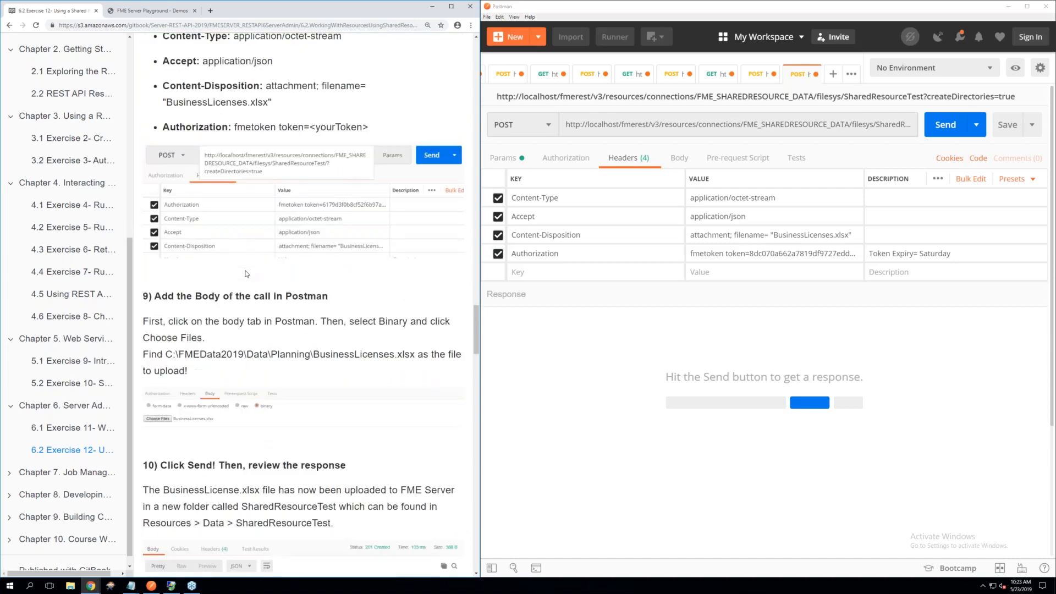
scroll(246, 274, down, 2)
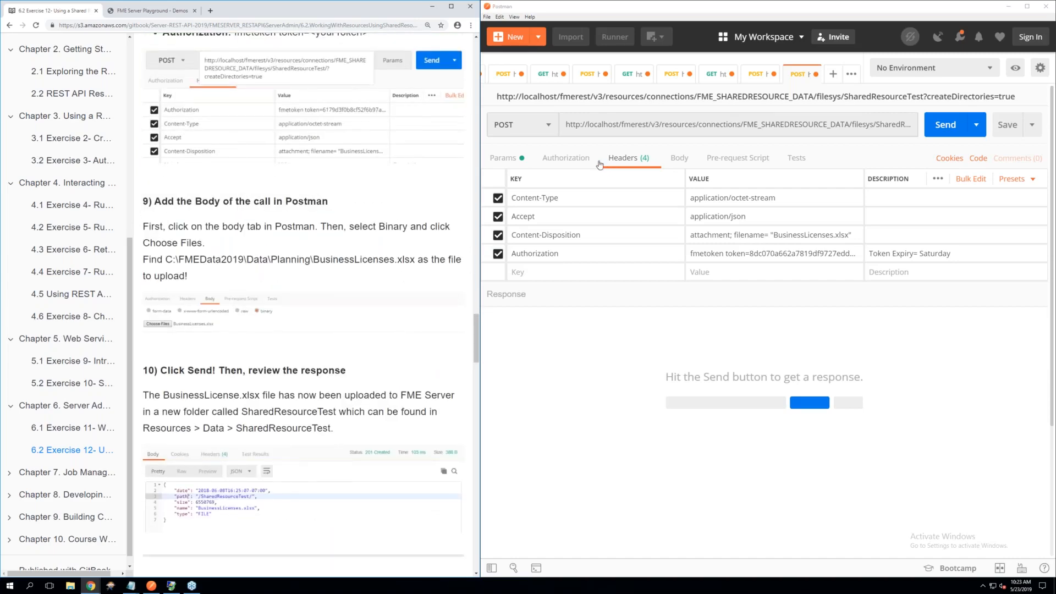
click(678, 160)
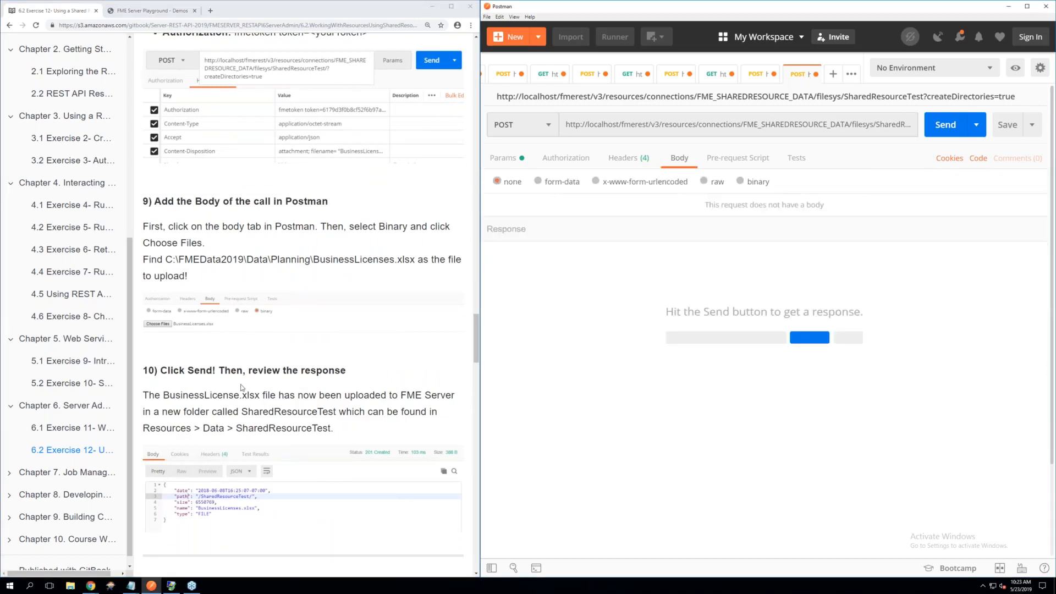
scroll(229, 374, down, 1)
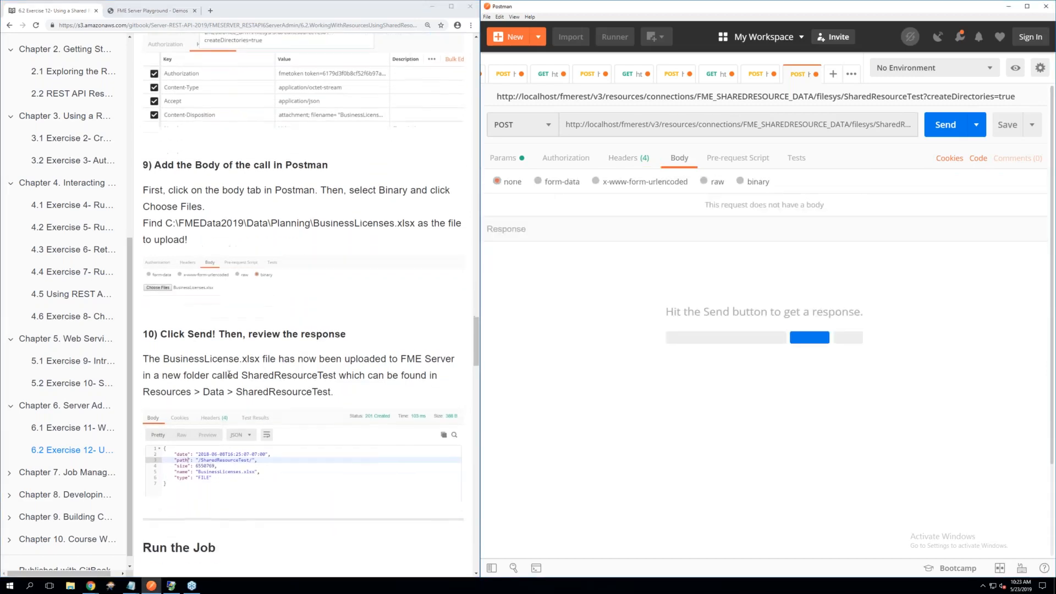
scroll(229, 374, down, 1)
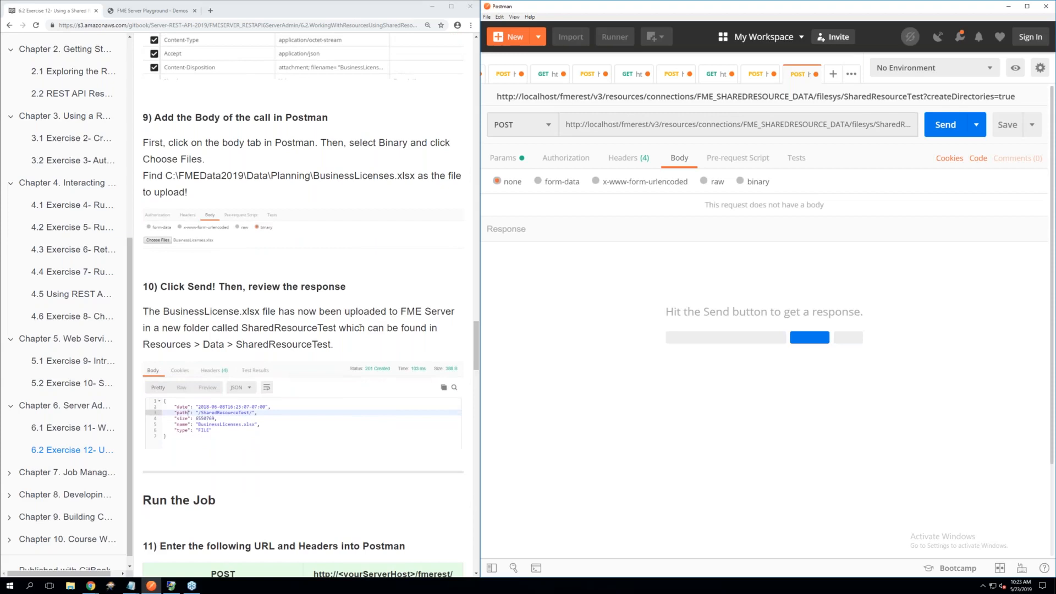
scroll(360, 328, up, 1)
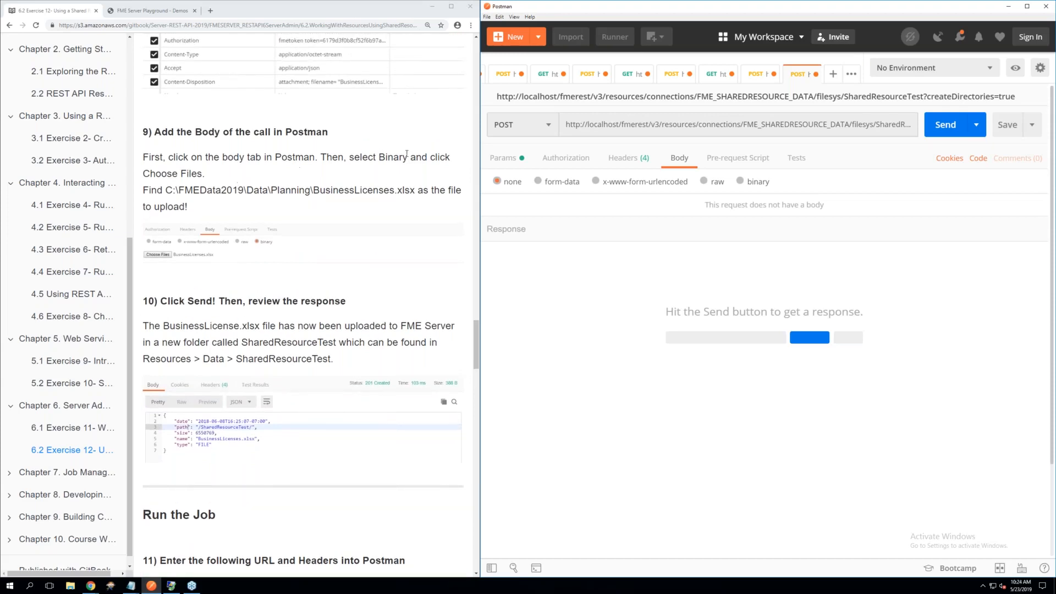
click(739, 184)
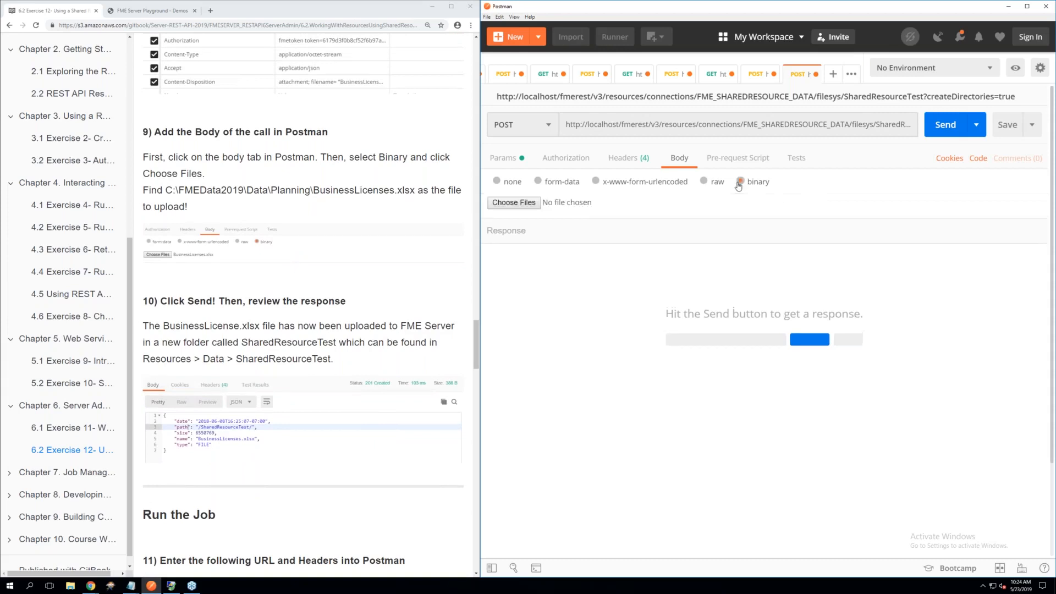
Choose C:\FMEData2019\Data\Planning\BusinessLicenses.xlsx as the binary file for the request body
click(523, 203)
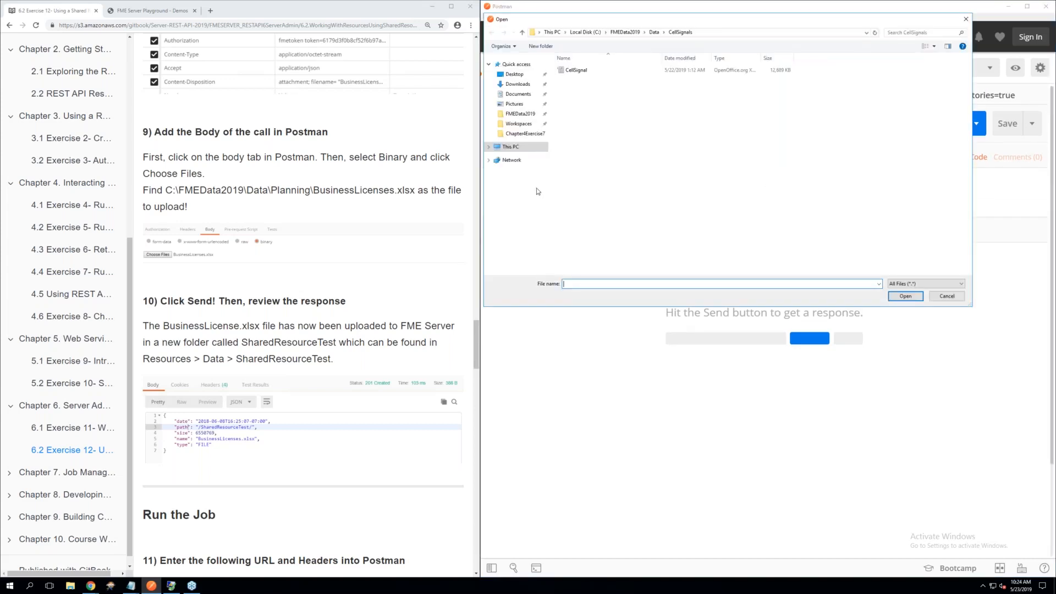
click(580, 32)
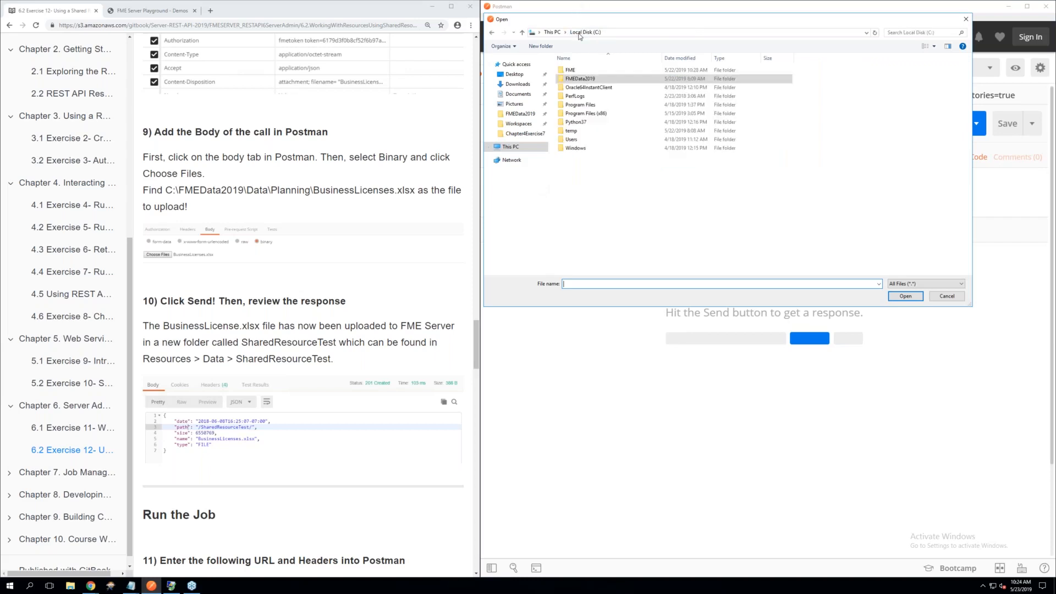
double_click(578, 81)
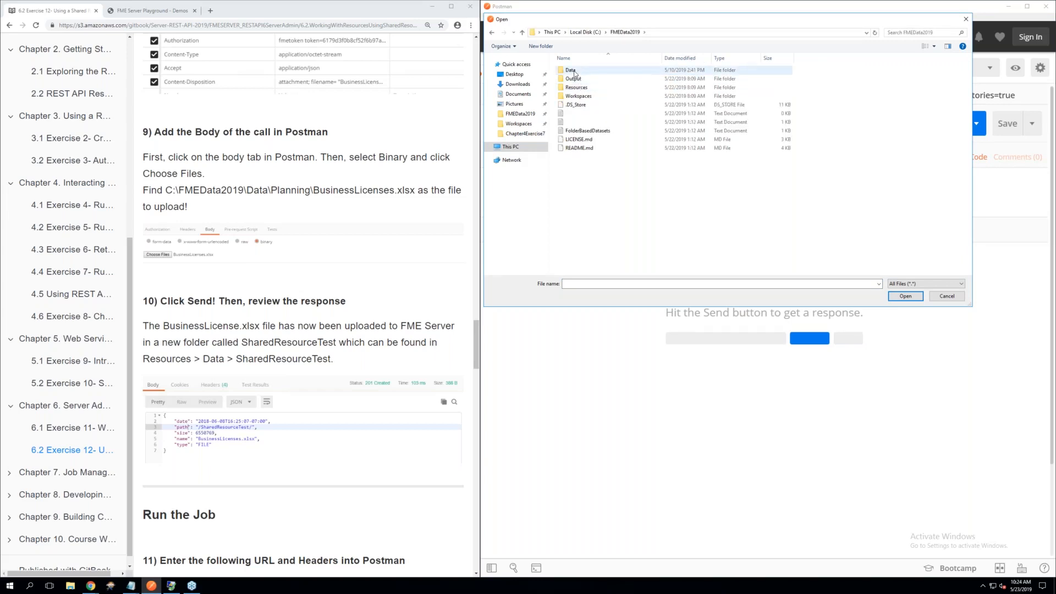
double_click(573, 72)
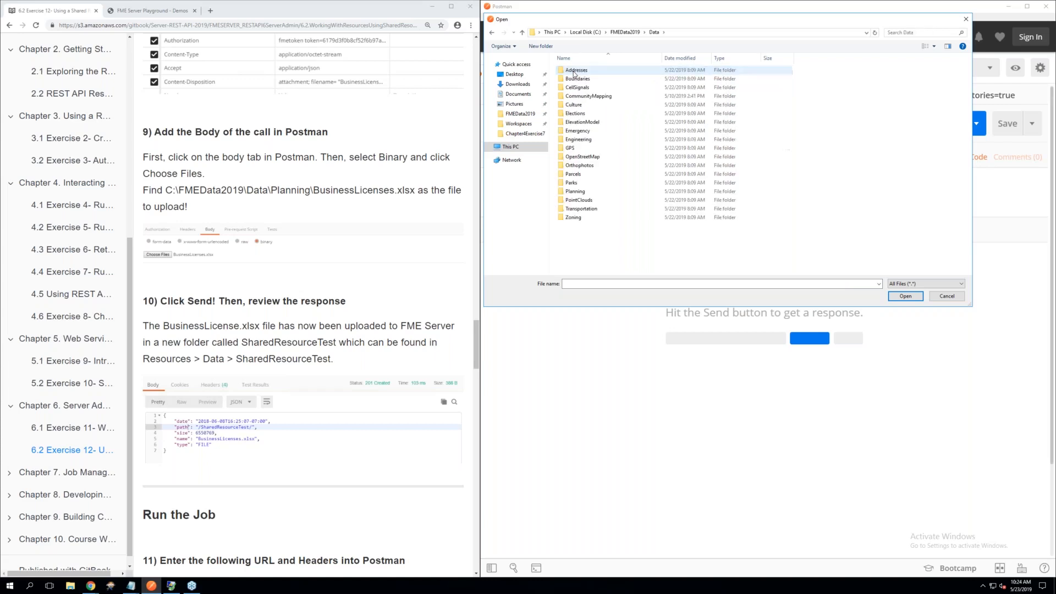
double_click(575, 191)
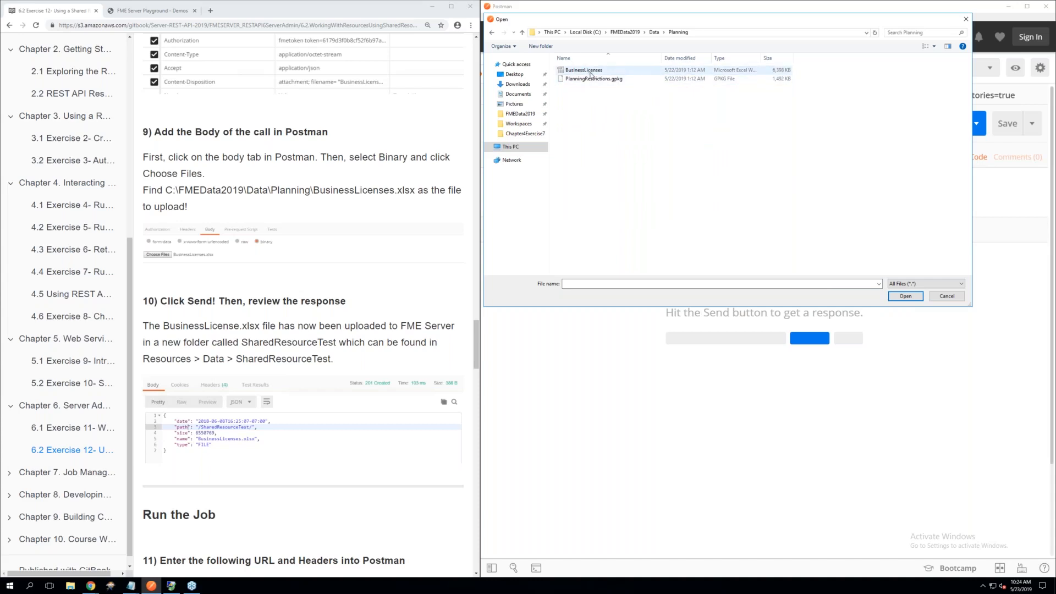
double_click(590, 74)
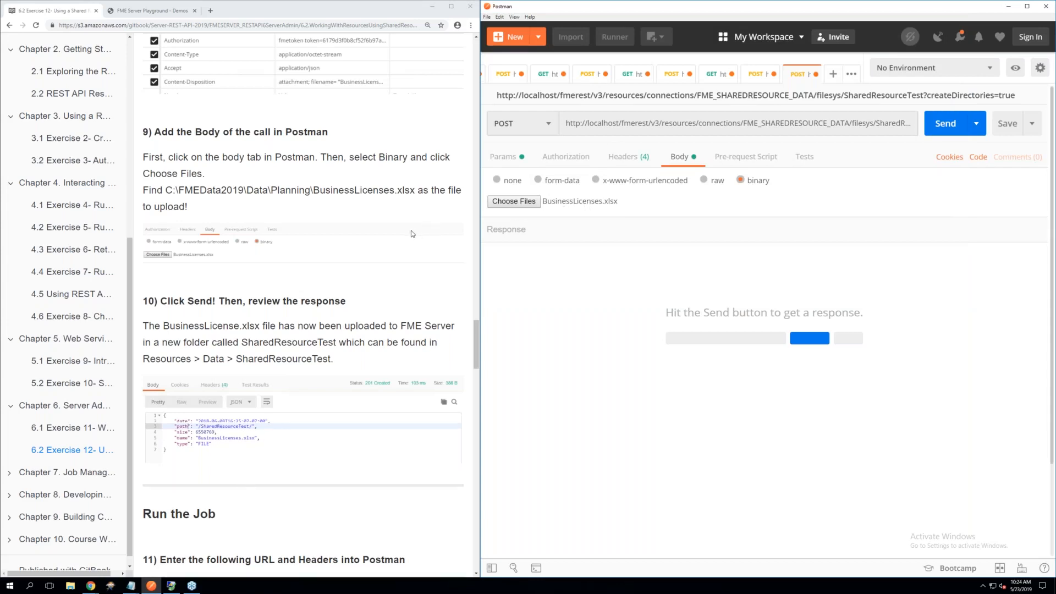
Send the upload request and compare its response with step 10 of the manual
scroll(412, 233, down, 1)
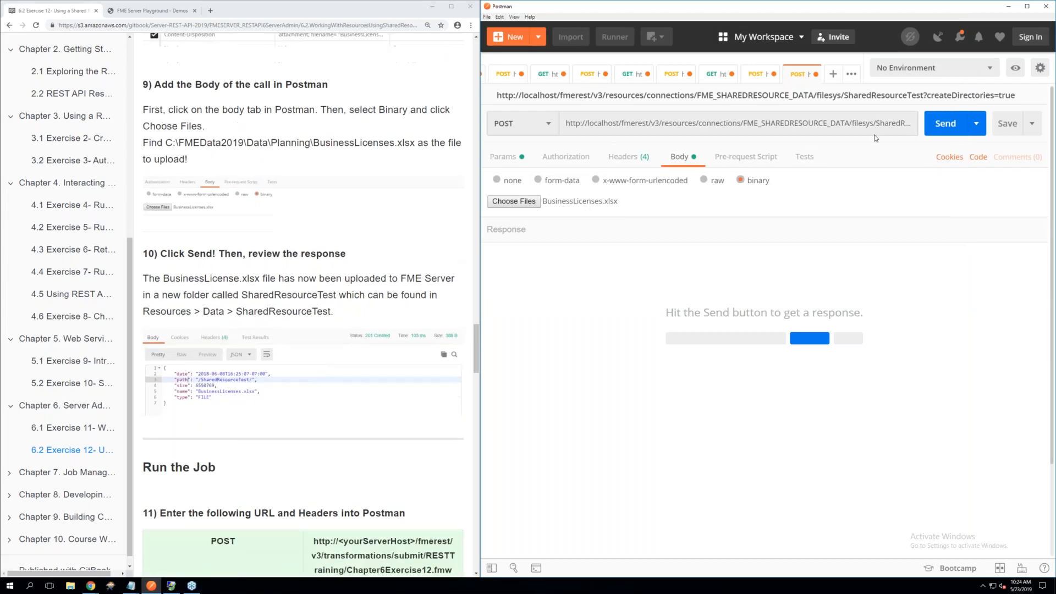
click(942, 125)
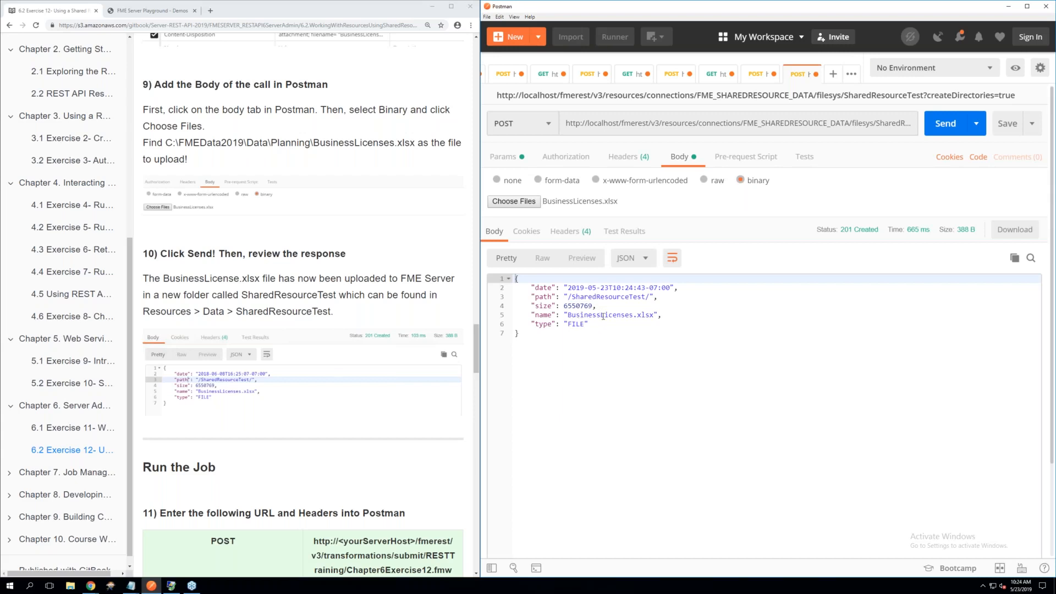
scroll(329, 373, down, 1)
scroll(329, 373, down, 3)
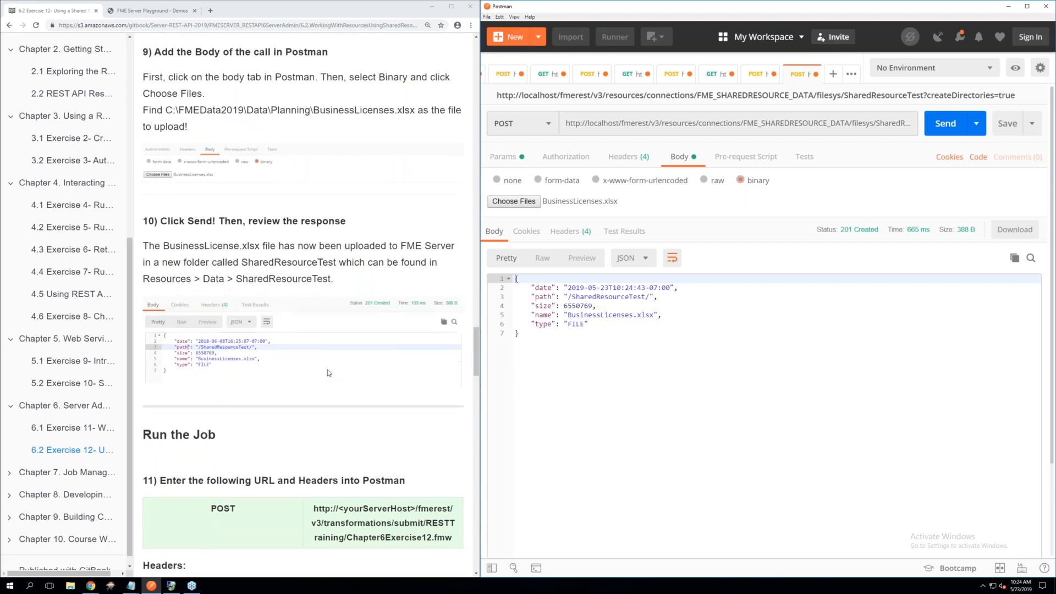
Create a new request for step 11 of the manual and set its method to POST
scroll(303, 305, down, 2)
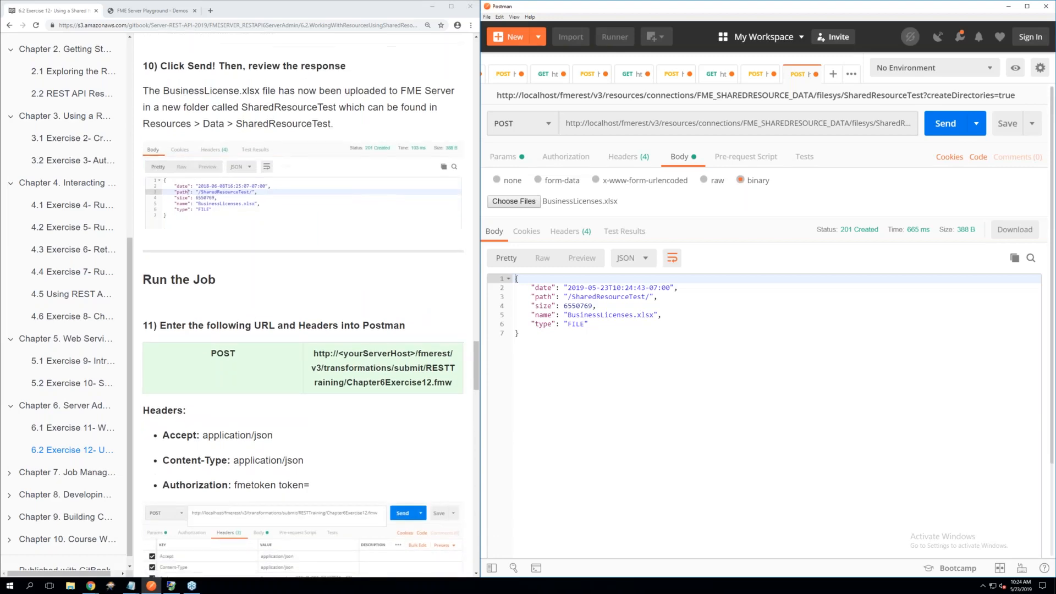
scroll(302, 305, down, 1)
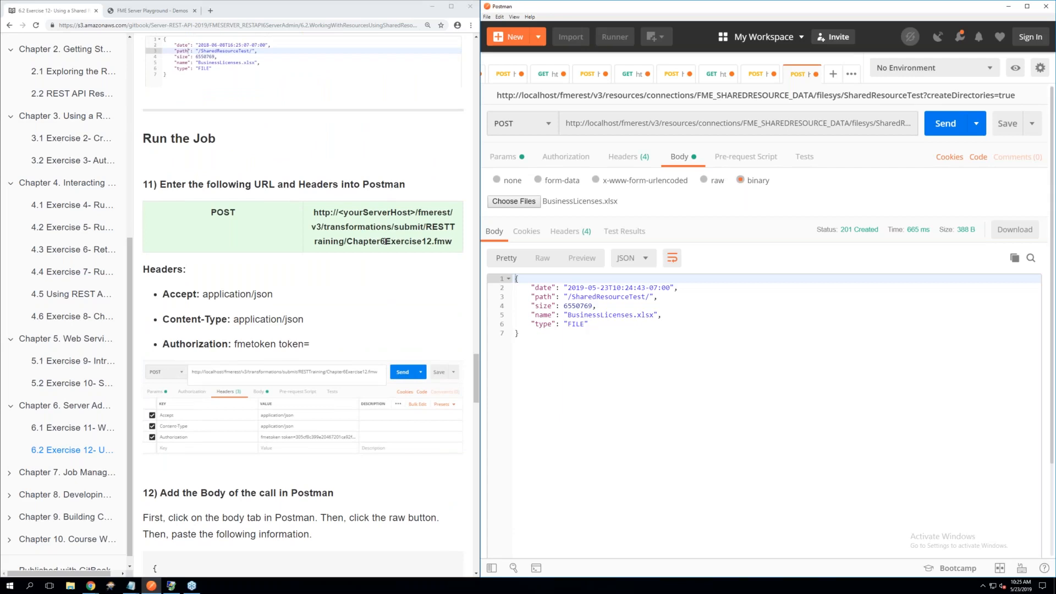
click(833, 75)
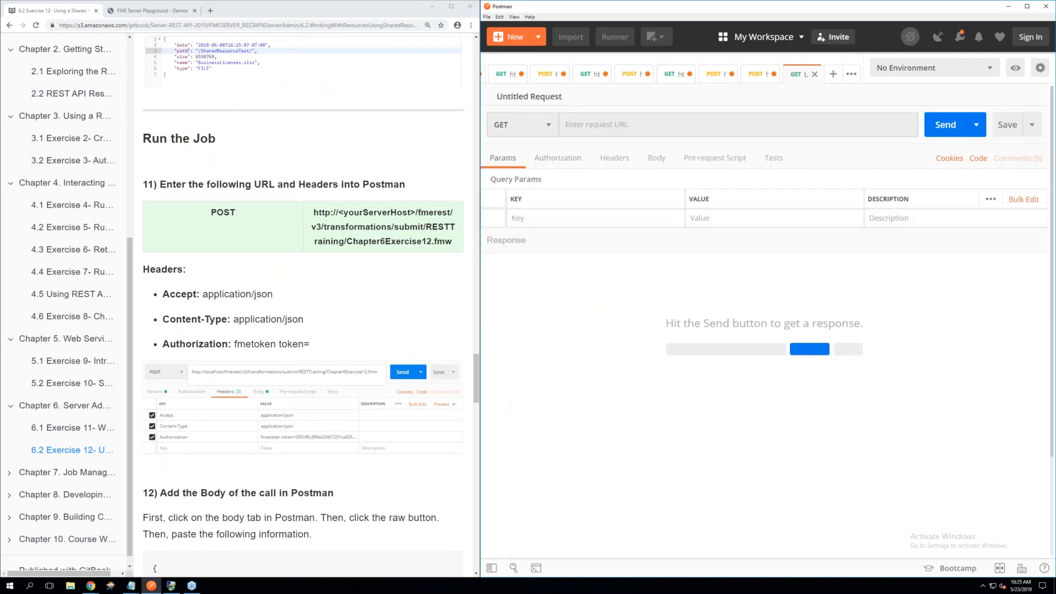
click(548, 130)
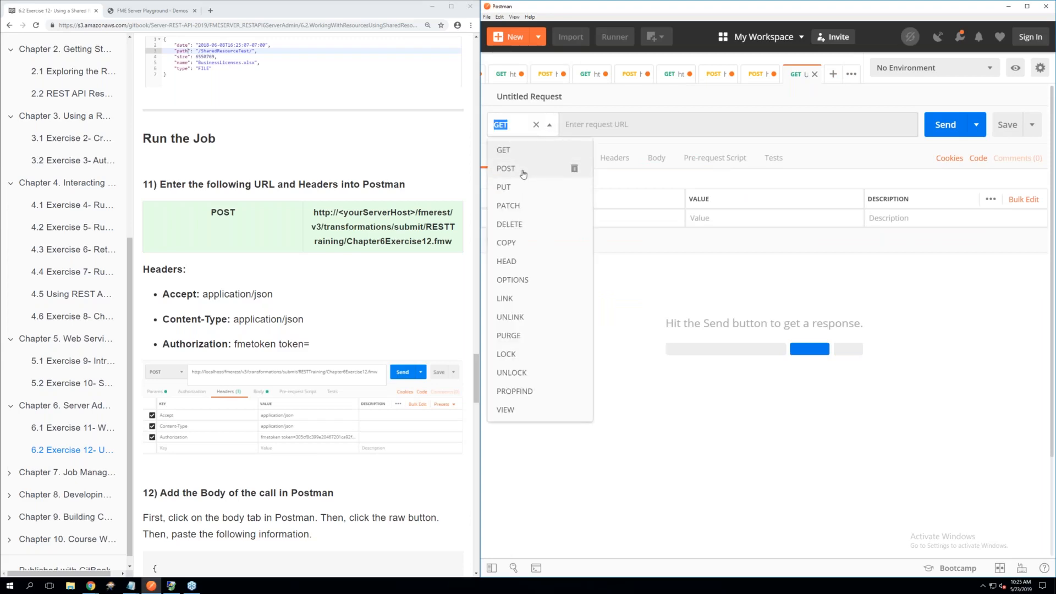
click(506, 169)
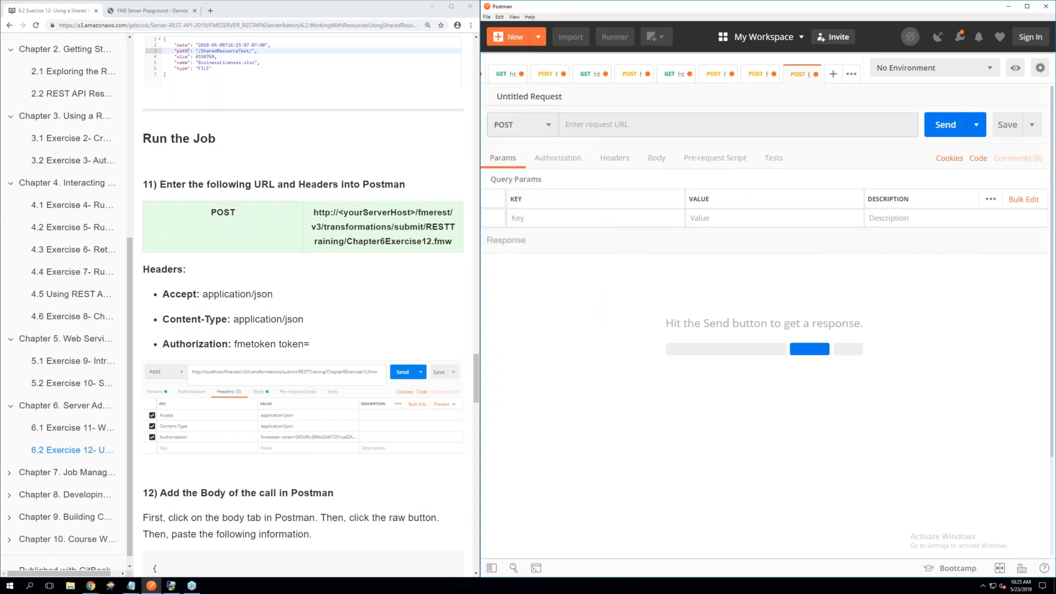
Copy the transformations/submit URL for RESTTraining/Chapter6Exercise12.fmw from step 11 of the manual into the new request's URL
click(439, 230)
drag(436, 238, 312, 210)
key(ctrl+c)
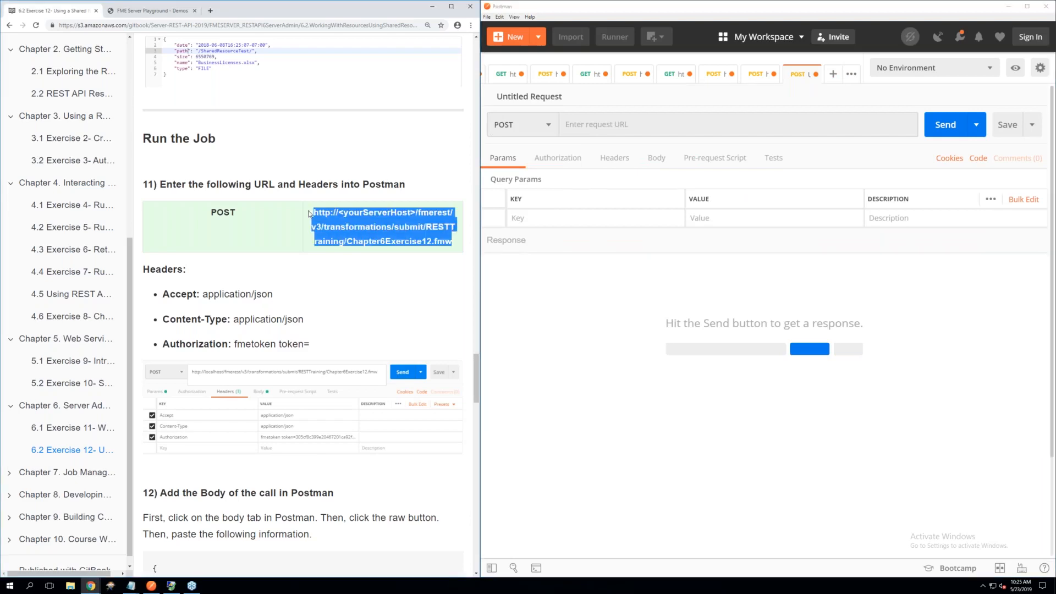
right_click(368, 231)
click(370, 233)
right_click(588, 126)
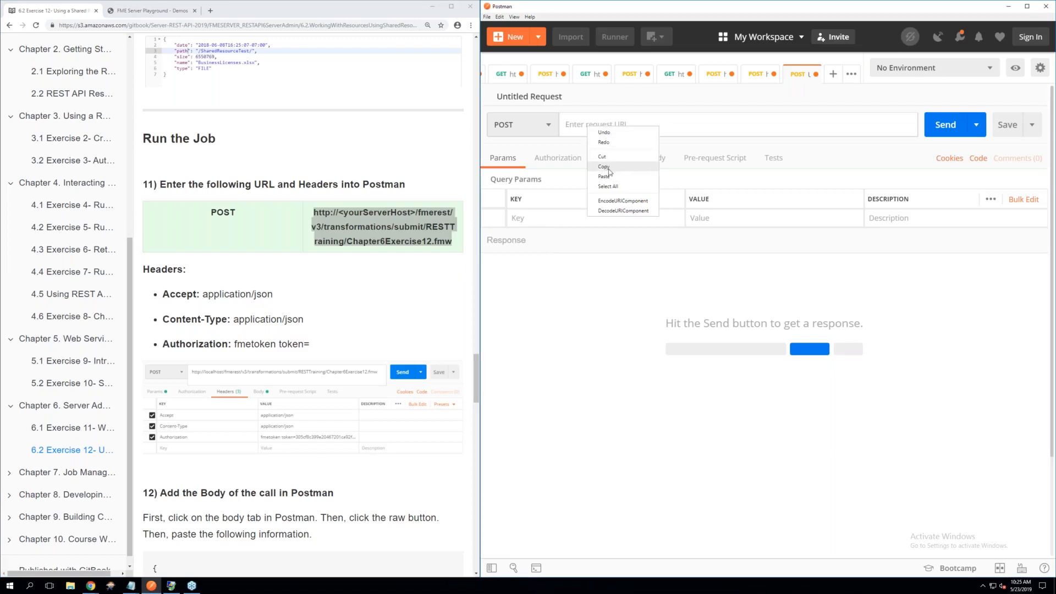
click(609, 177)
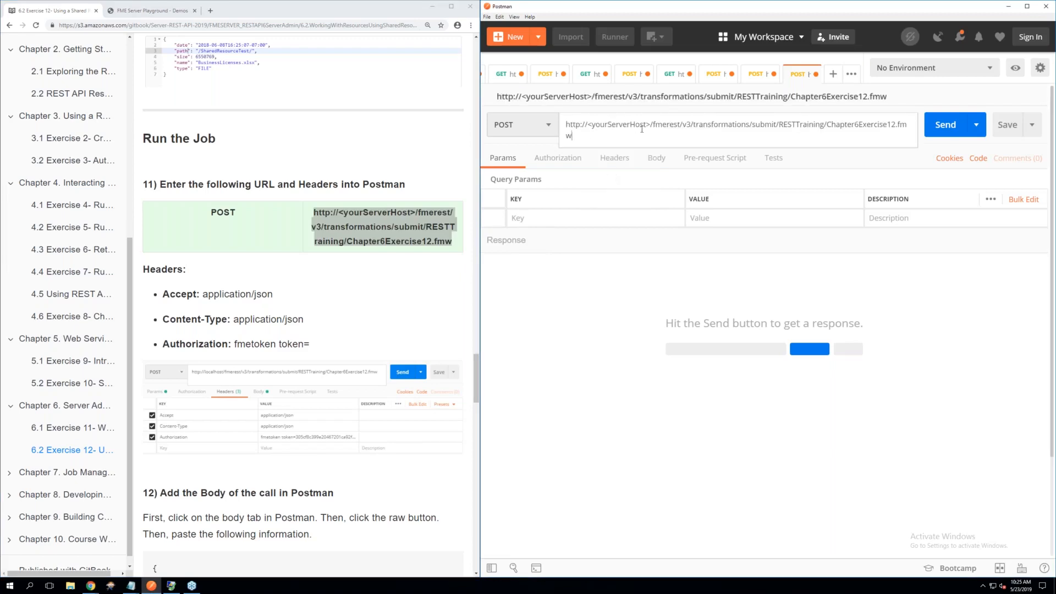
Replace the <yourServerHost> placeholder in the request URL with localhost
click(652, 125)
key(BackSpace)
key(BackSpace)
key(BackSpace)
key(BackSpace)
key(BackSpace)
key(BackSpace)
key(BackSpace)
key(BackSpace)
key(BackSpace)
key(BackSpace)
key(BackSpace)
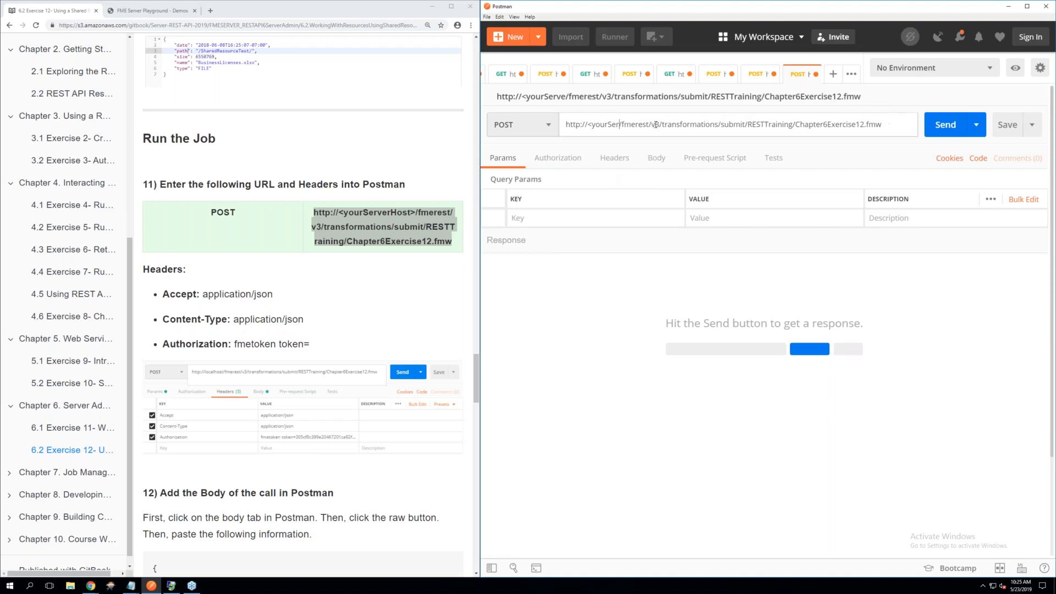
key(BackSpace)
key(BackSpace)
key(BackSpace)
key(BackSpace)
key(BackSpace)
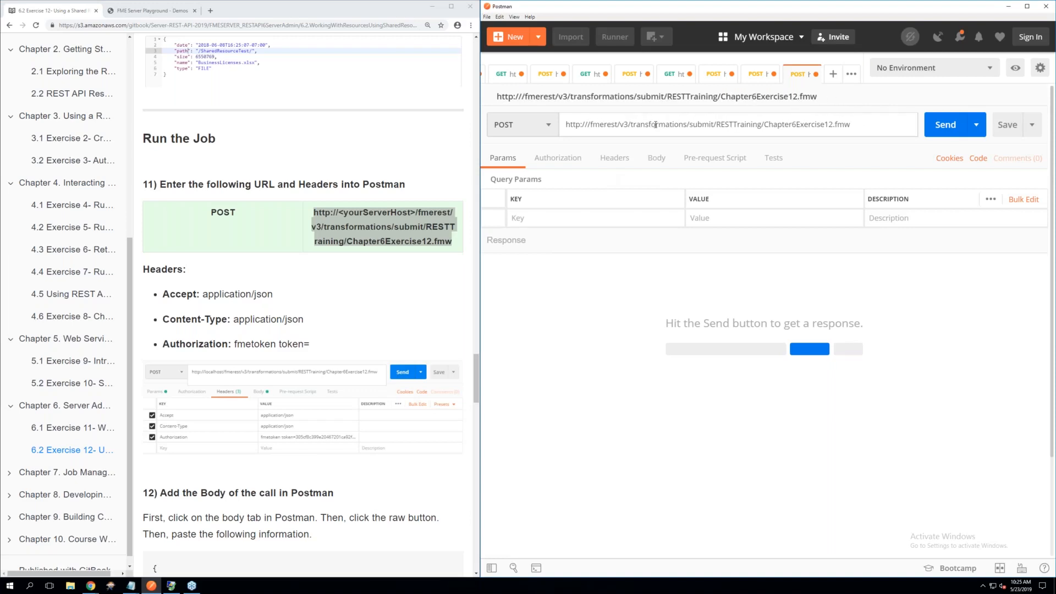
text(localhost)
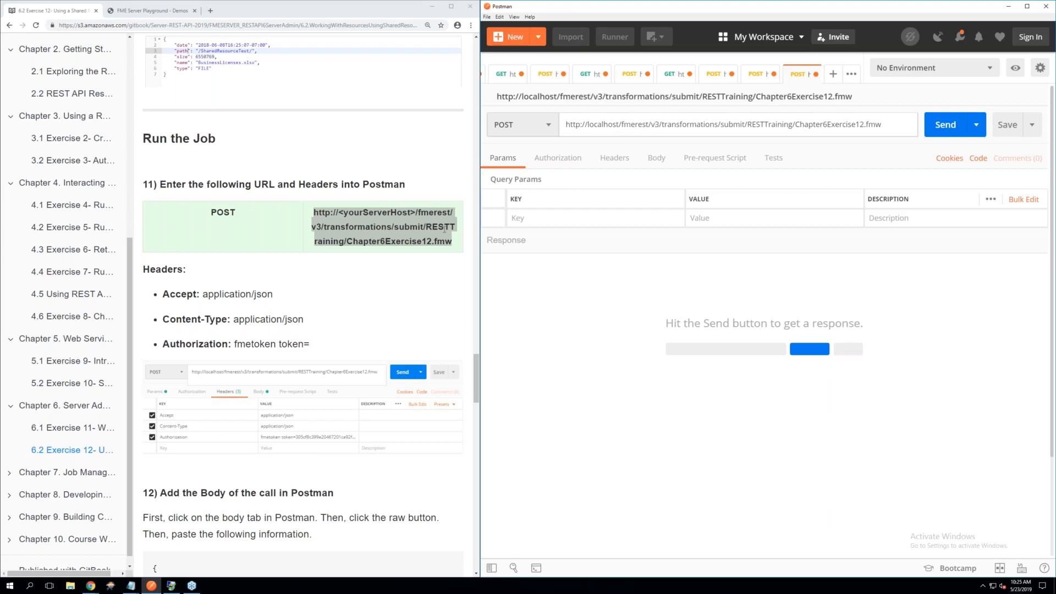
click(355, 244)
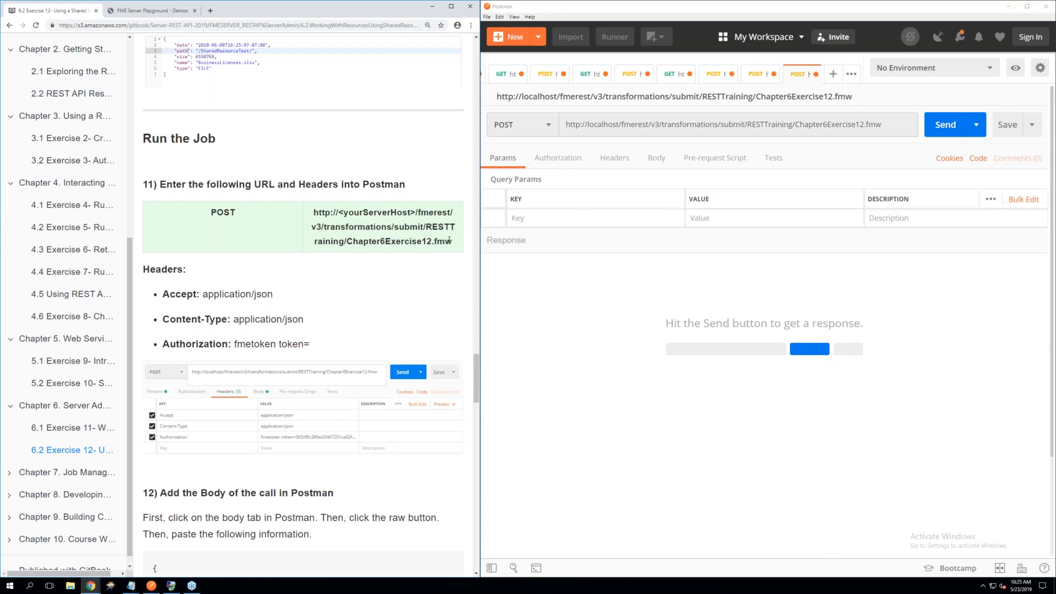
drag(450, 241, 348, 242)
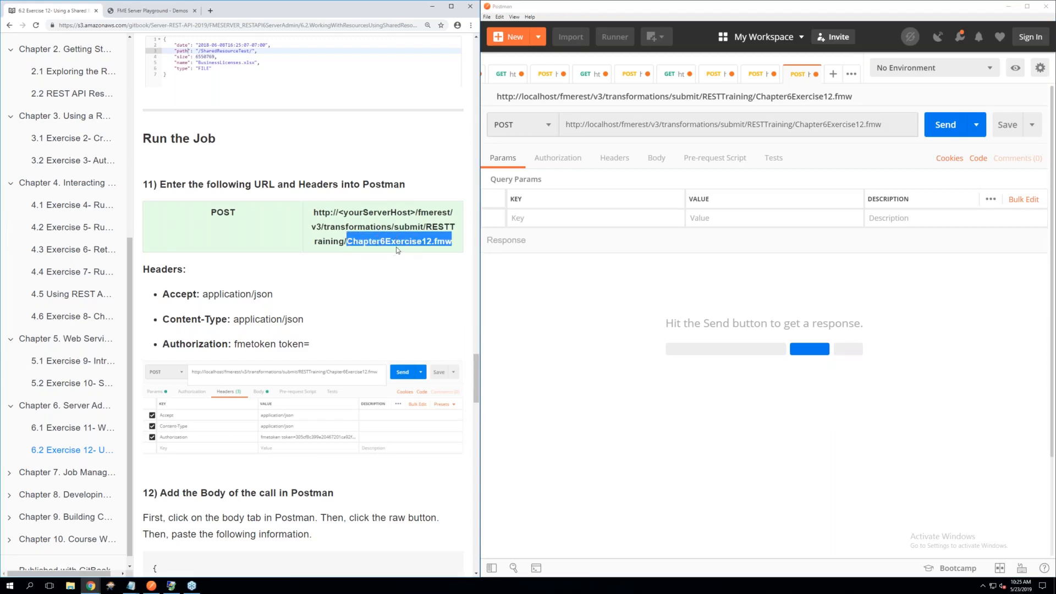
click(337, 243)
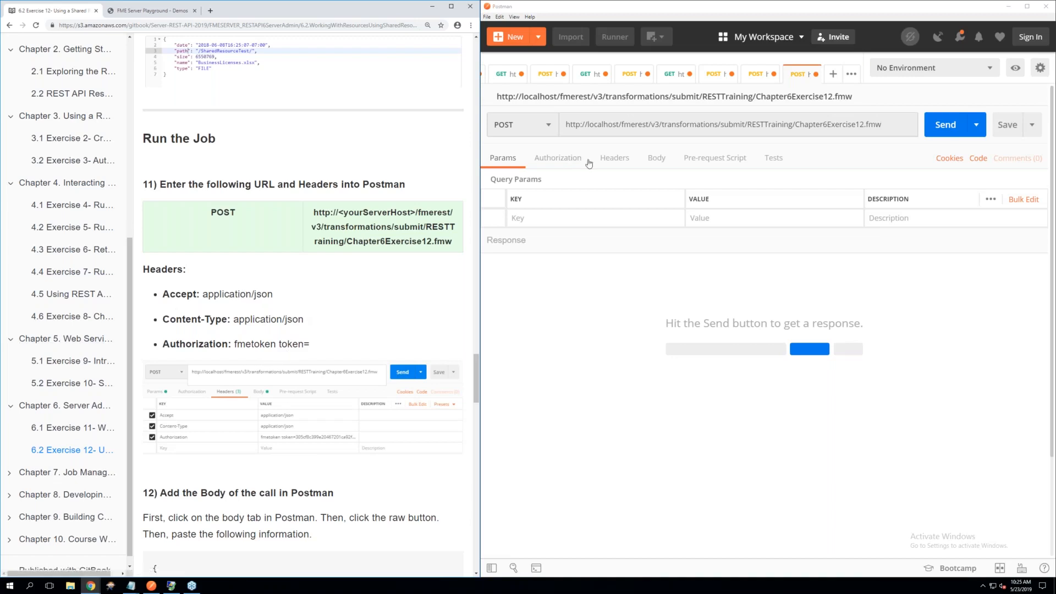
Add an Accept header with the value application/json to the job submission request
click(622, 161)
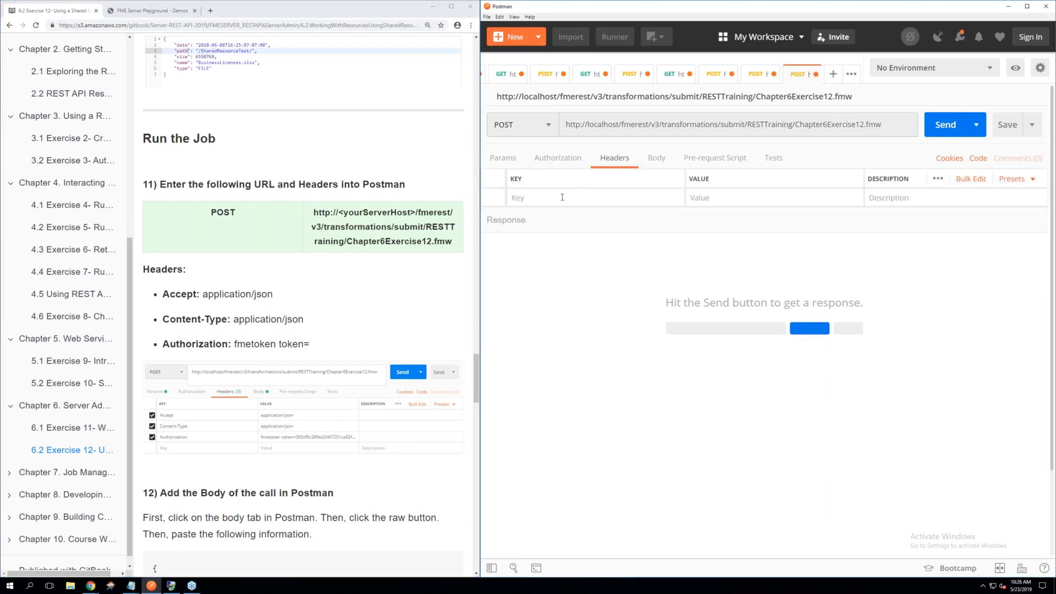
click(562, 197)
text(Accep)
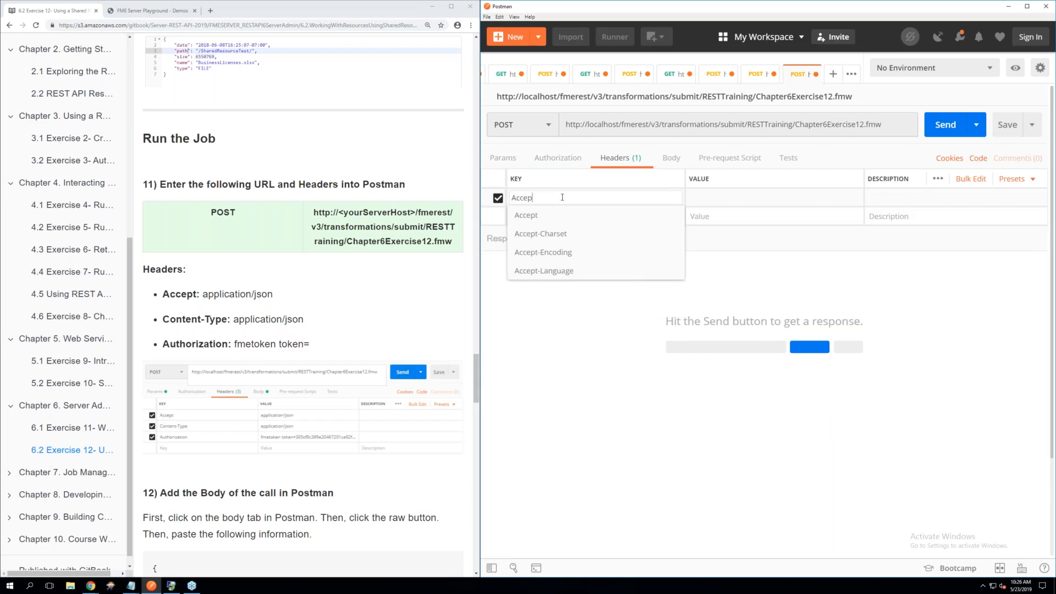
click(526, 215)
click(718, 196)
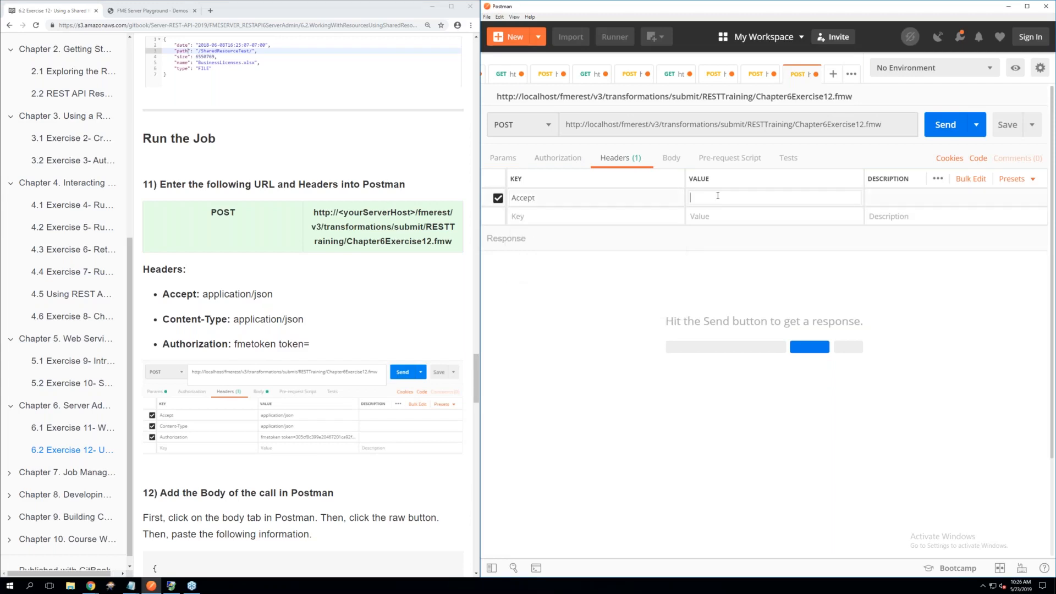
text(appl)
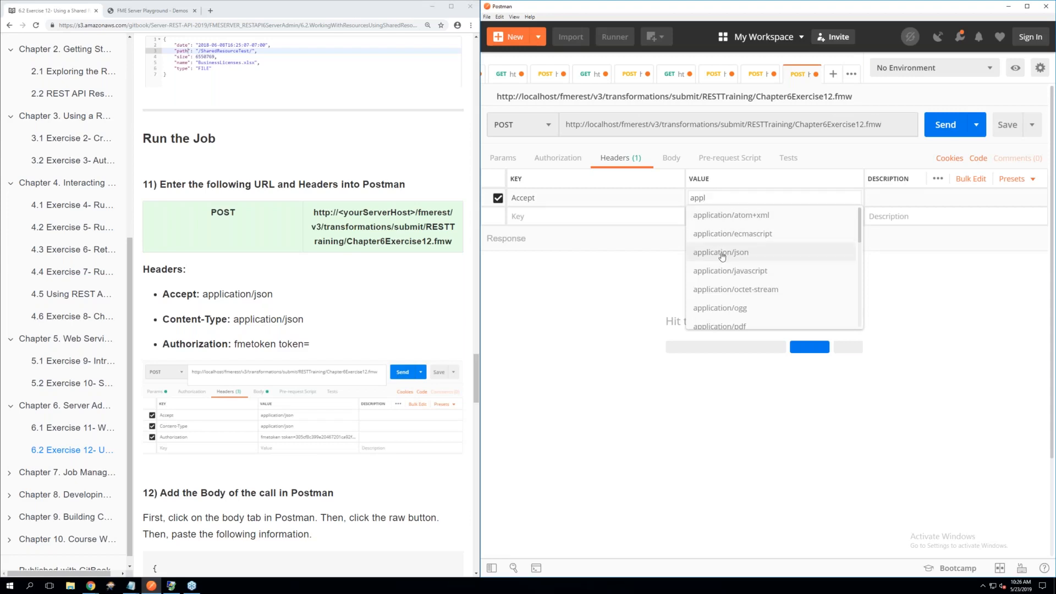
click(722, 254)
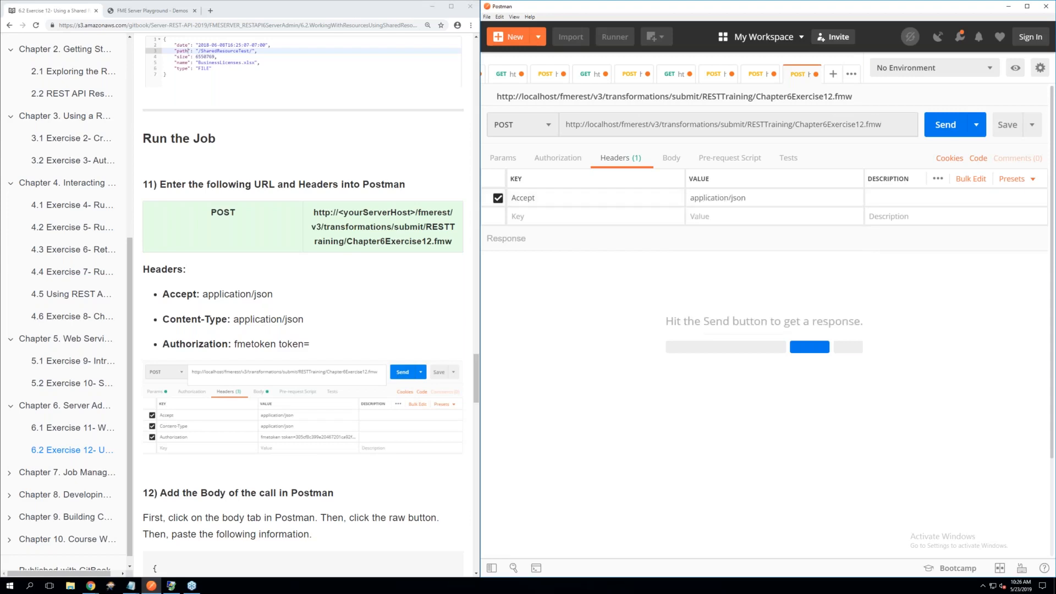
Add a Content-Type header with the value application/json to the request
click(582, 217)
text(Con)
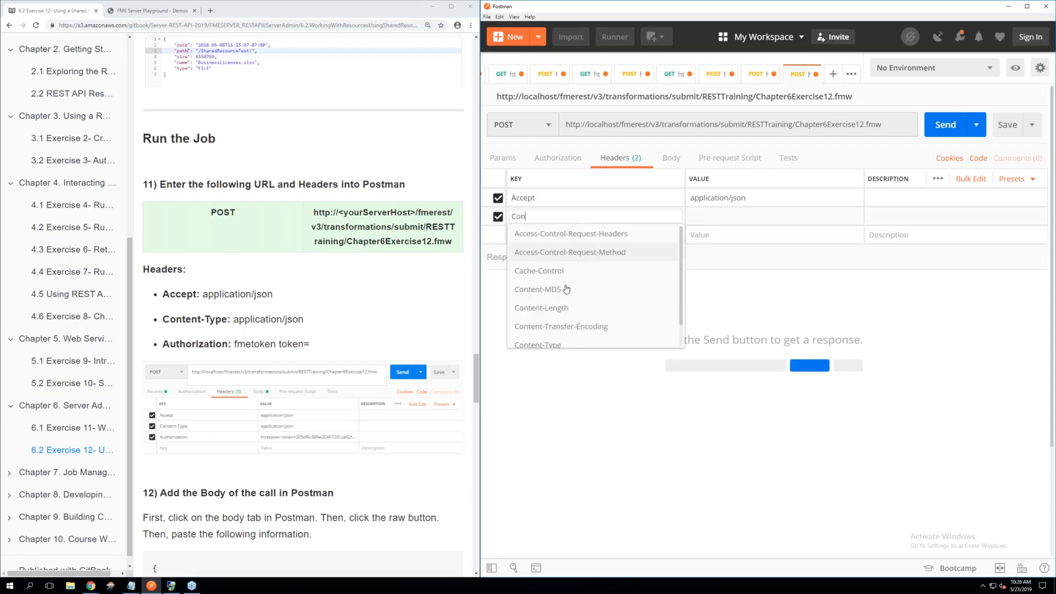
click(551, 344)
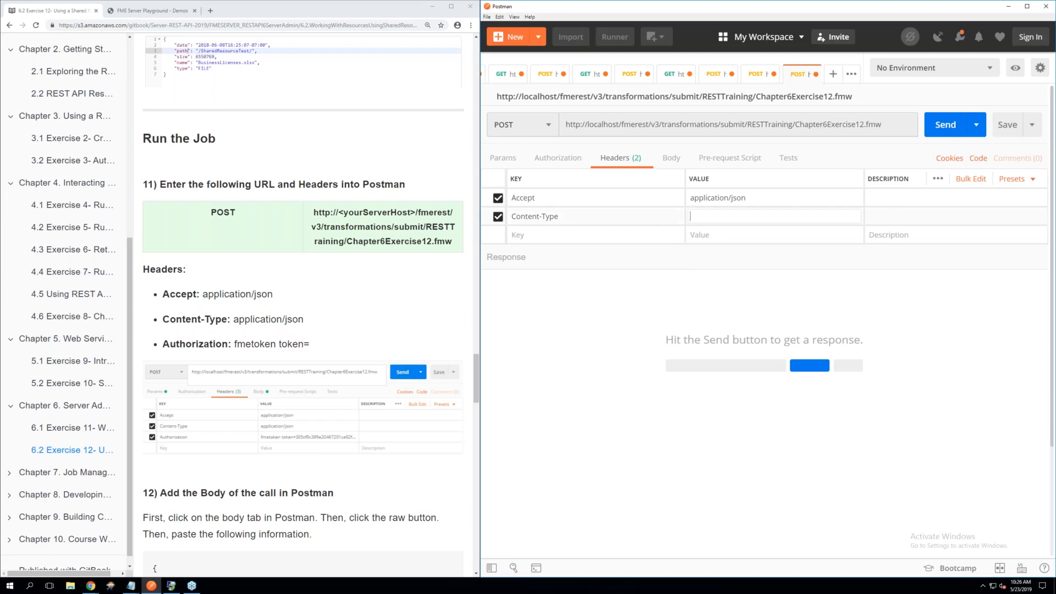
text(app)
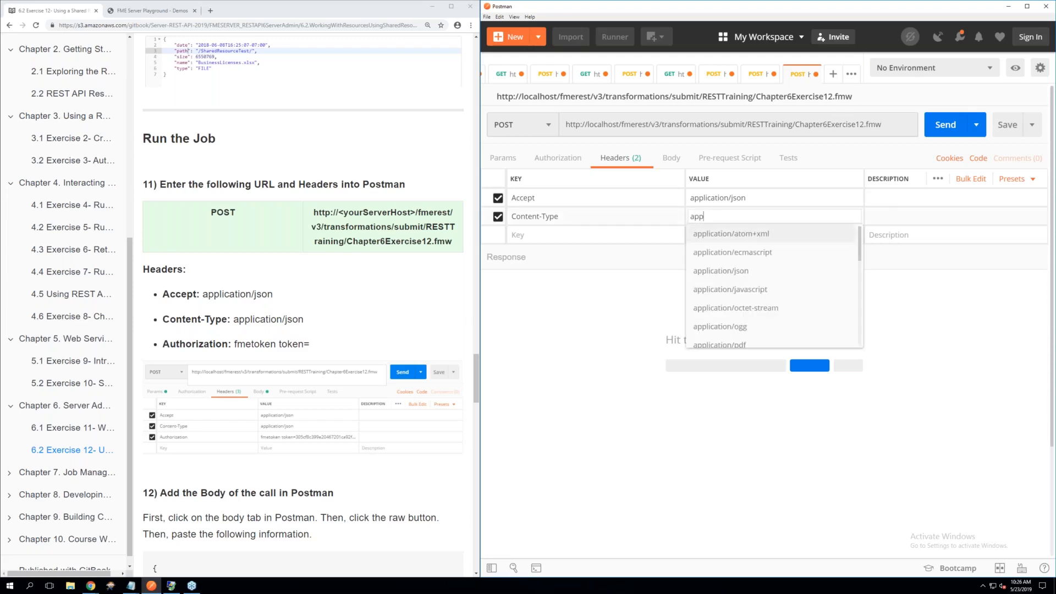
click(731, 271)
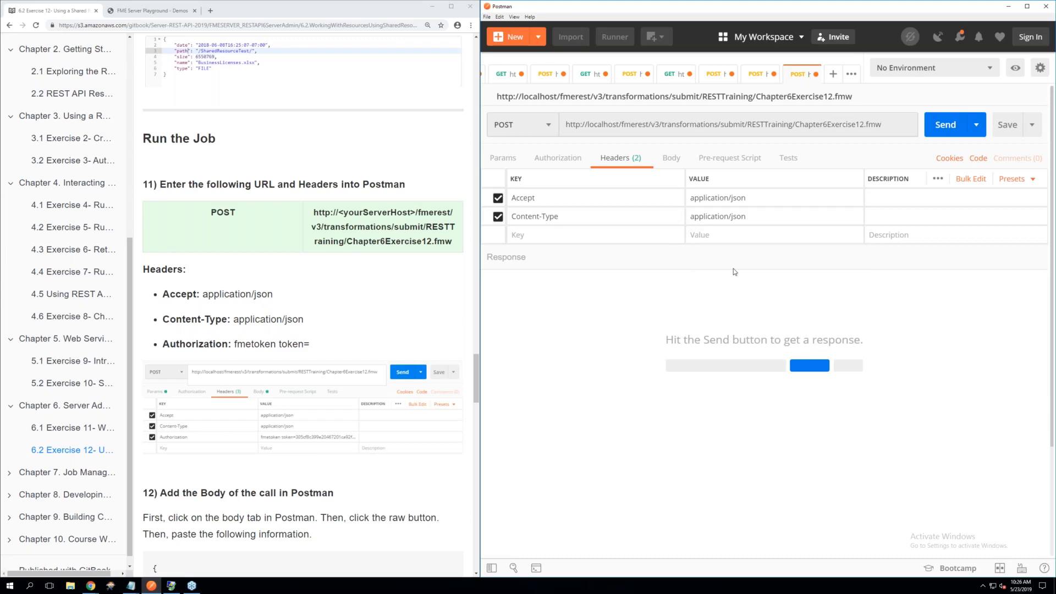
Add the Authorization header with the FME token to the request by applying the saved Token header preset
click(574, 236)
text(to)
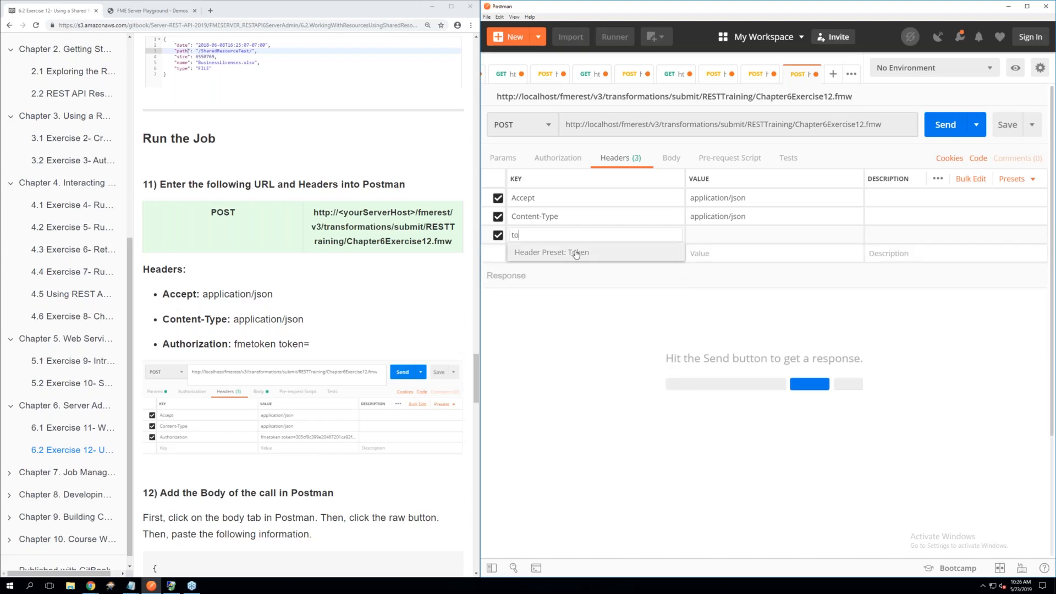
click(576, 251)
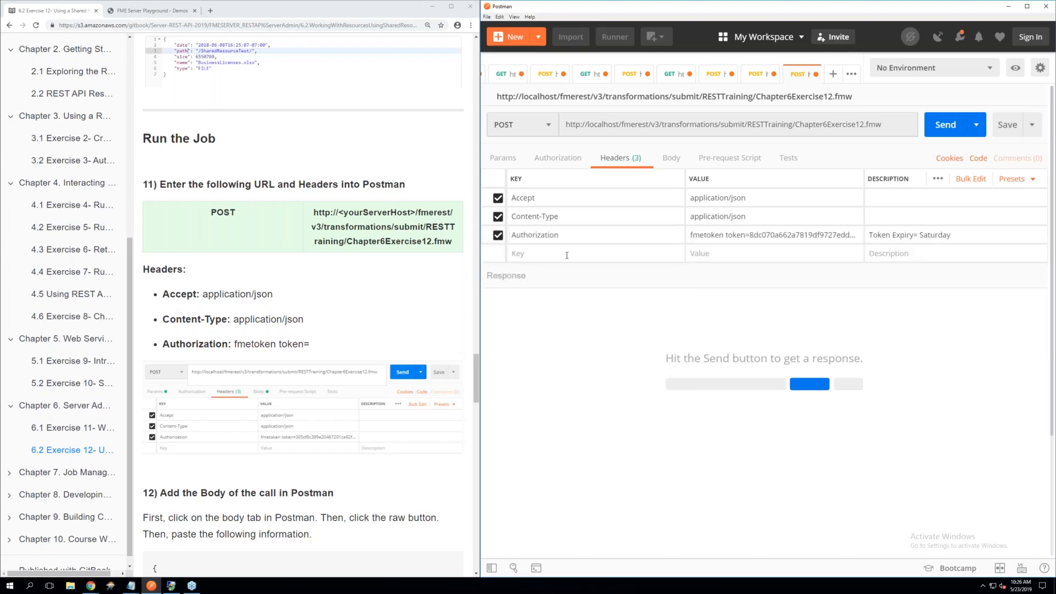
scroll(362, 290, down, 1)
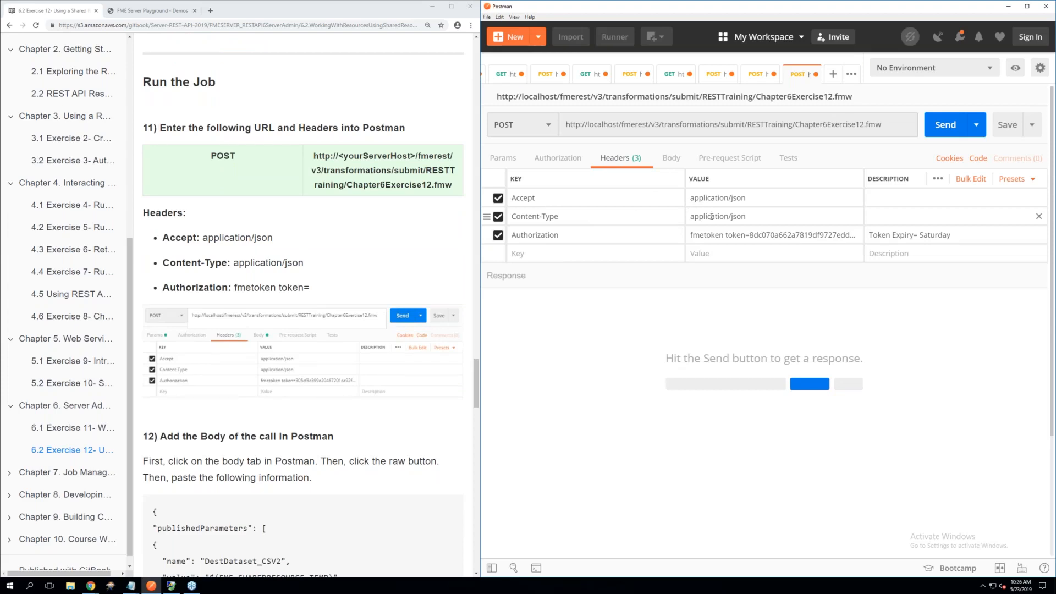
click(558, 235)
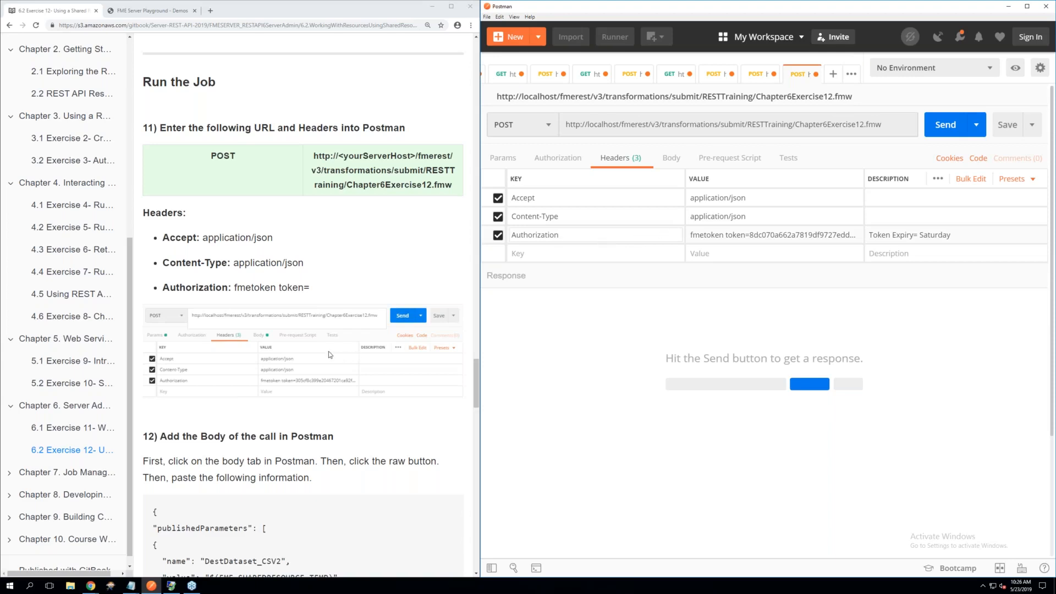
Set the request body to raw and copy in the publishedParameters JSON for DestDataset_CSV2 from step 12 of the manual
scroll(329, 354, down, 4)
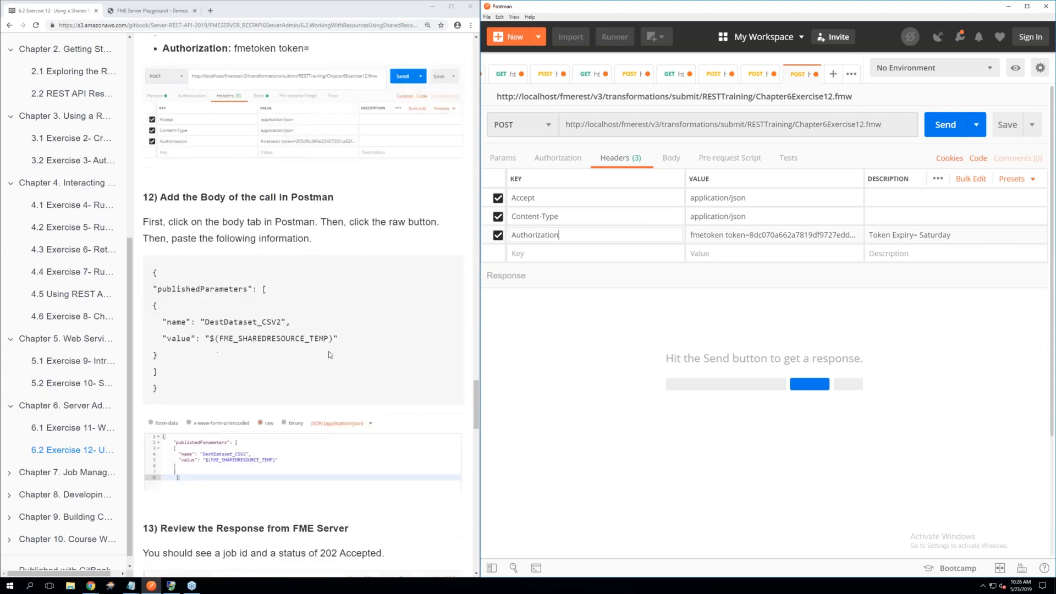
scroll(330, 354, down, 1)
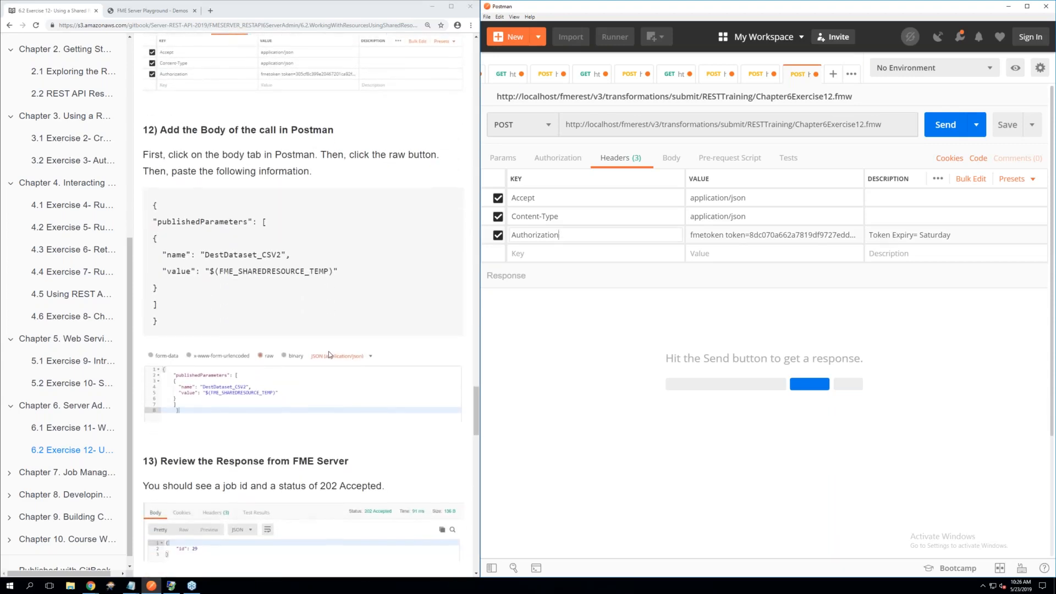
click(672, 163)
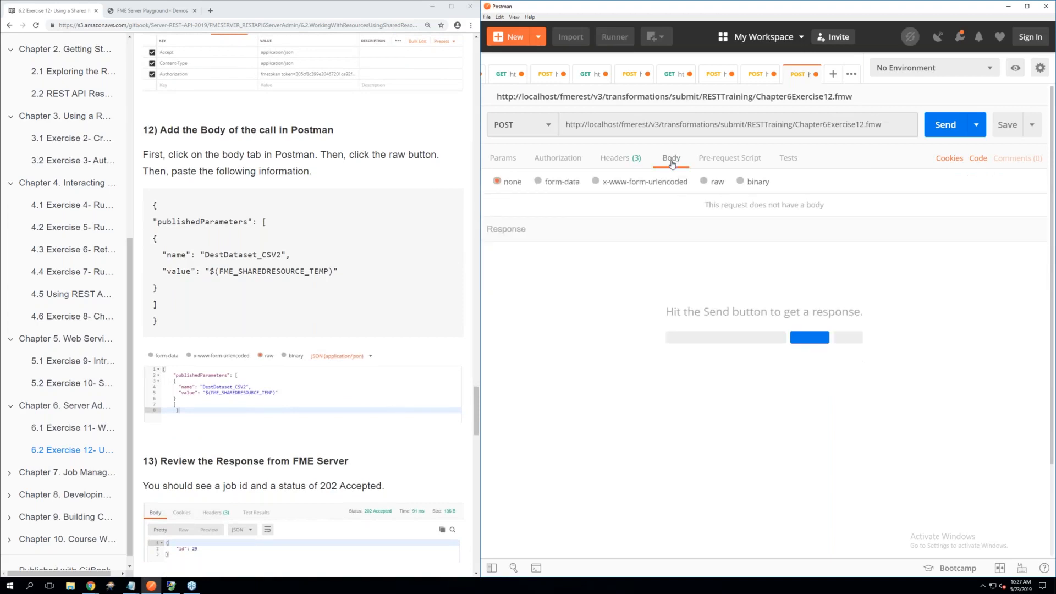
click(711, 184)
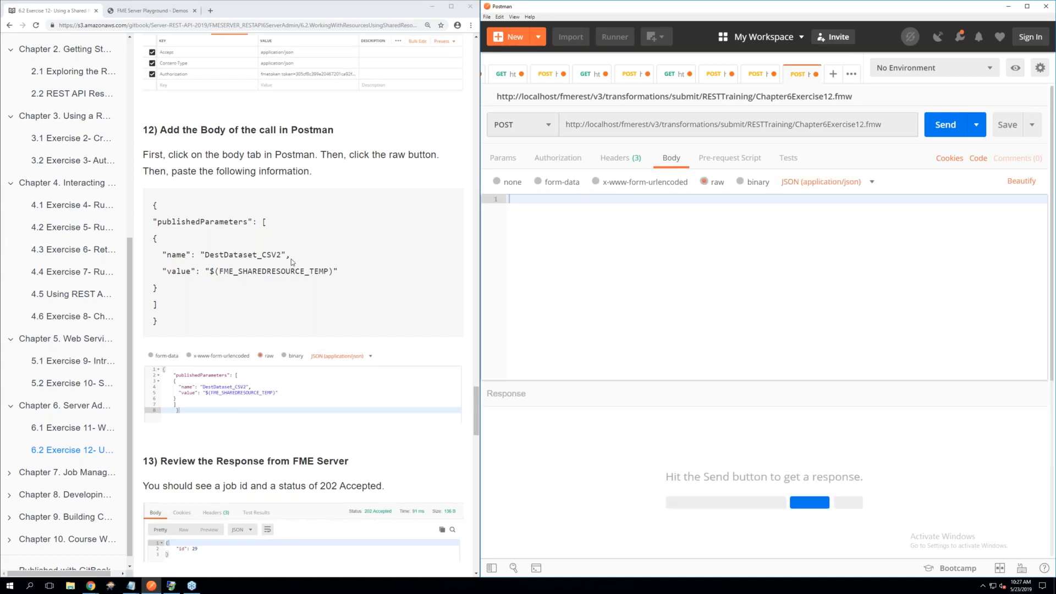
drag(160, 325, 152, 204)
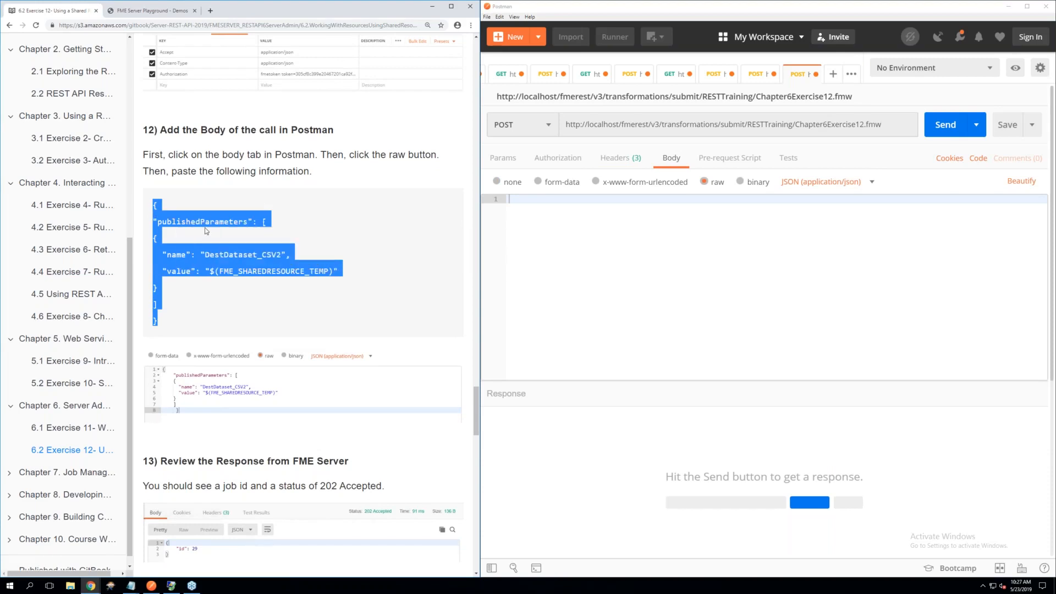
right_click(535, 201)
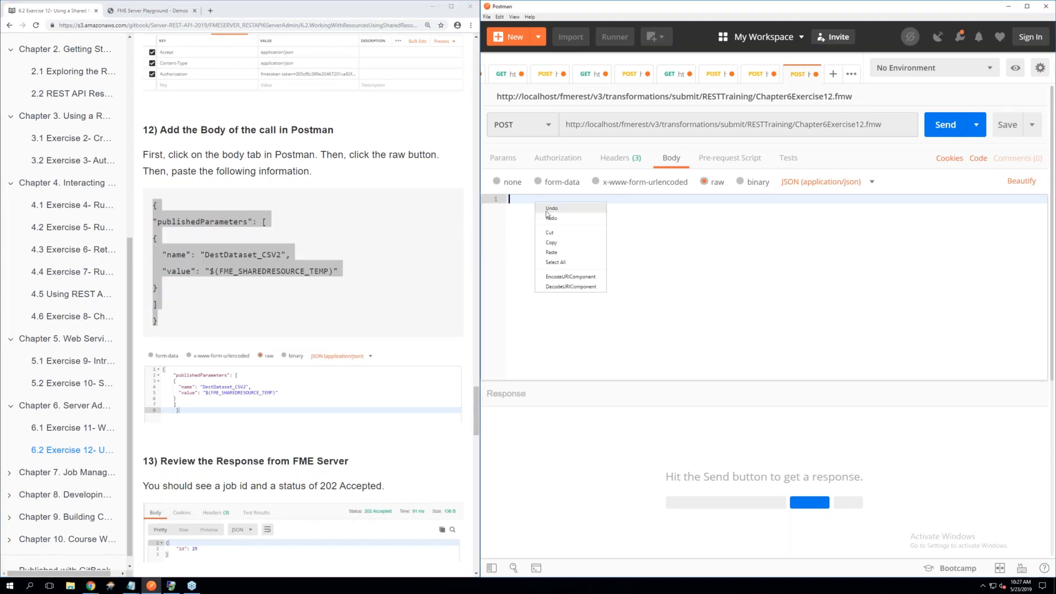
click(559, 253)
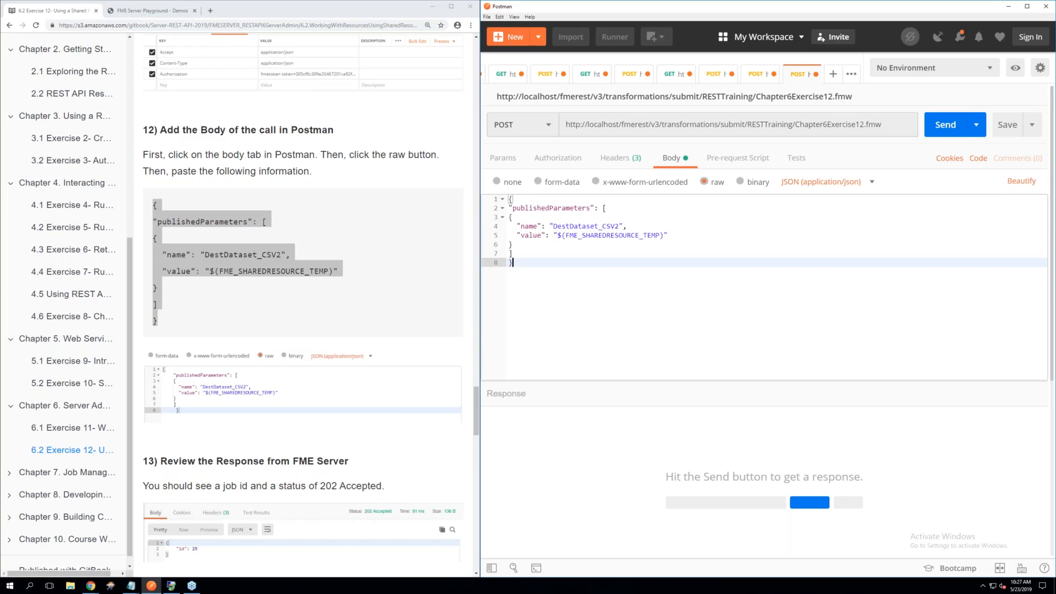
click(531, 228)
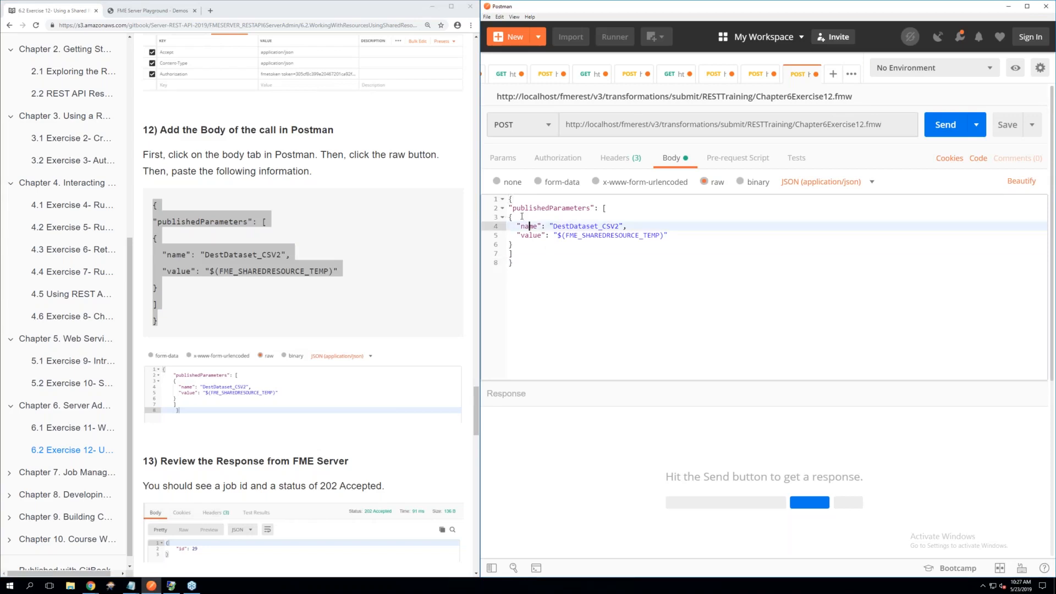
click(517, 245)
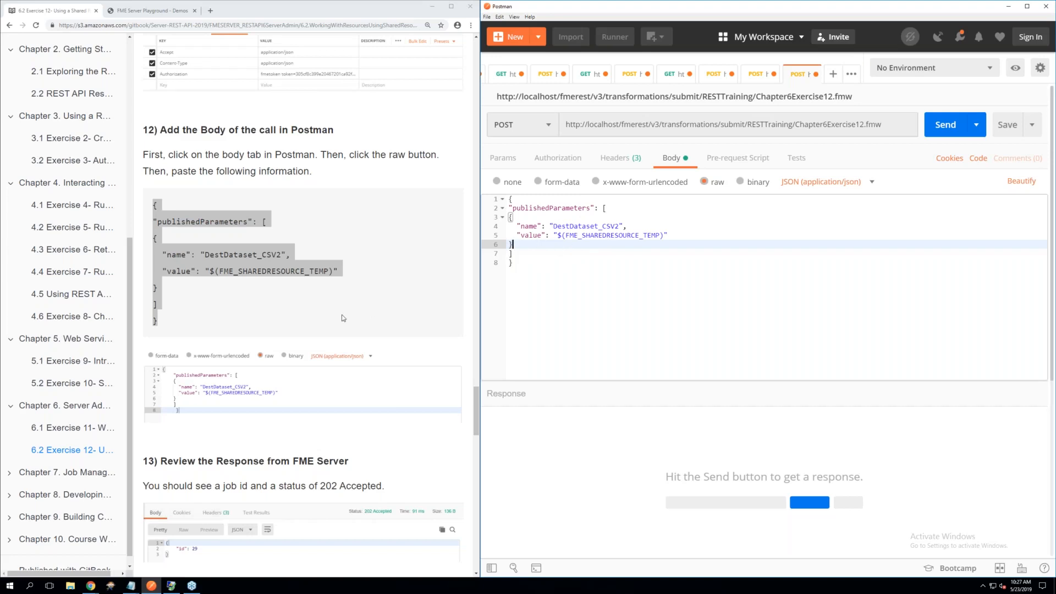
Read step 13 of the manual, send the job submission request and check the job id in the response
scroll(342, 315, down, 3)
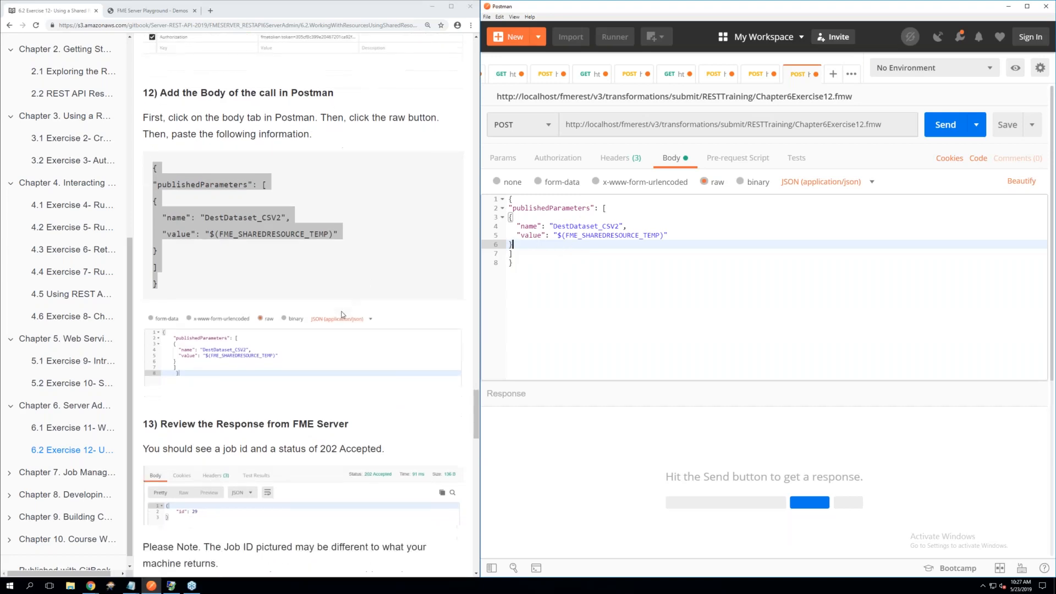
scroll(342, 315, down, 3)
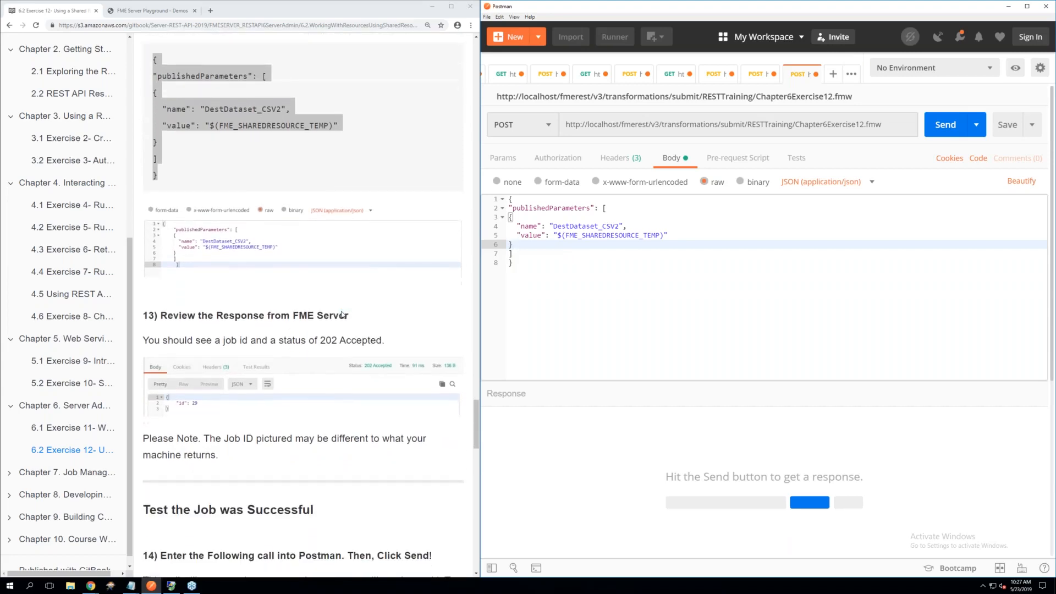
scroll(342, 315, down, 1)
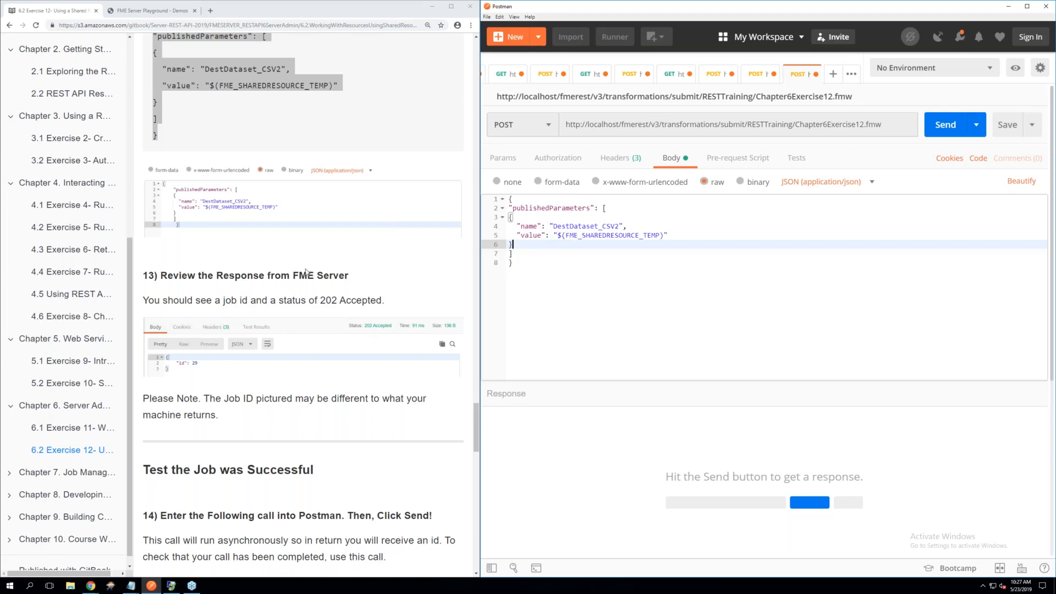
scroll(301, 271, down, 1)
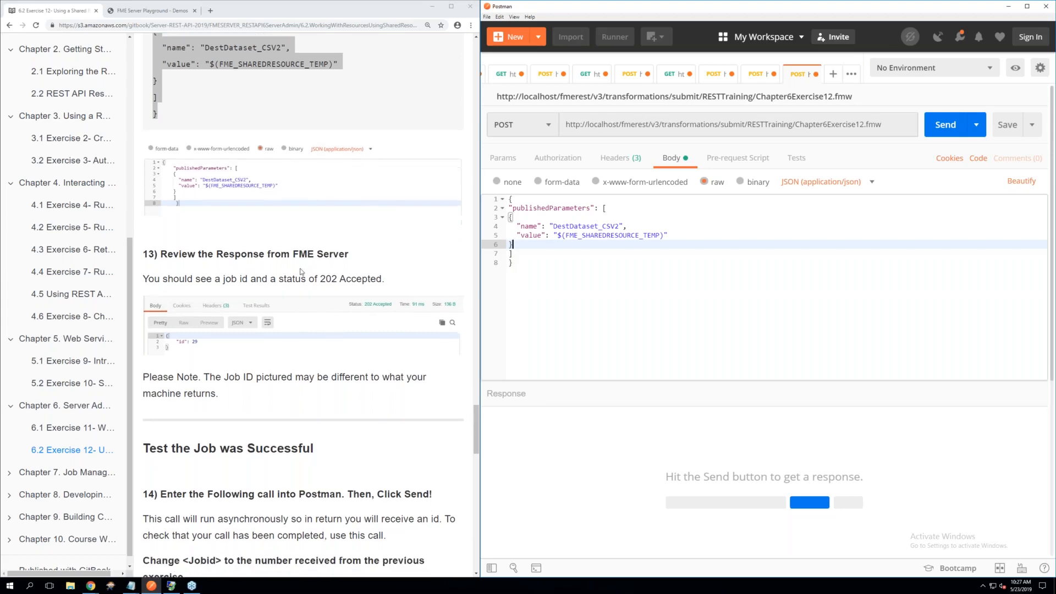
click(939, 129)
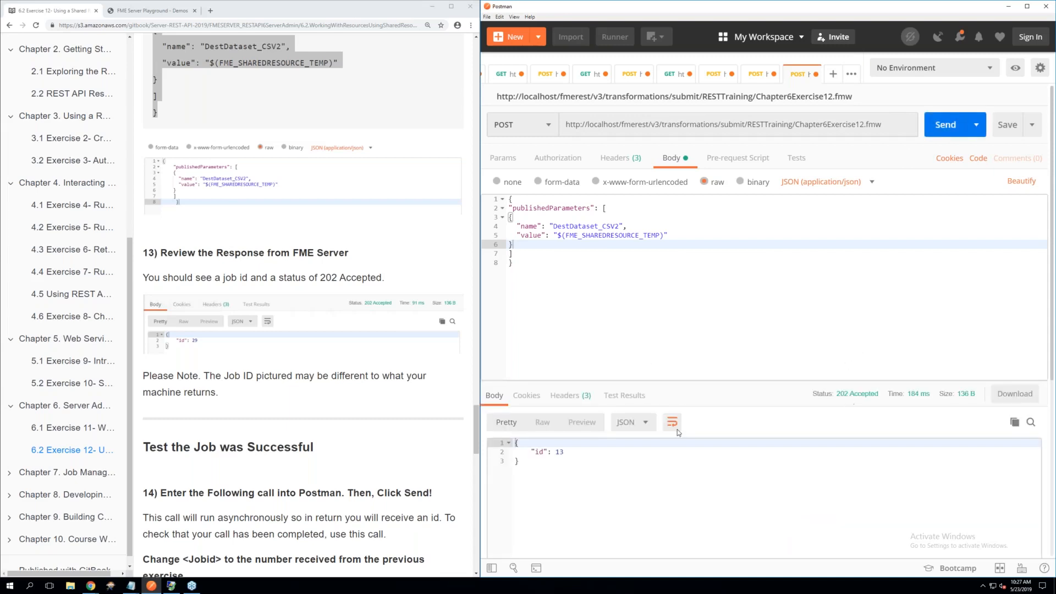
triple_click(576, 456)
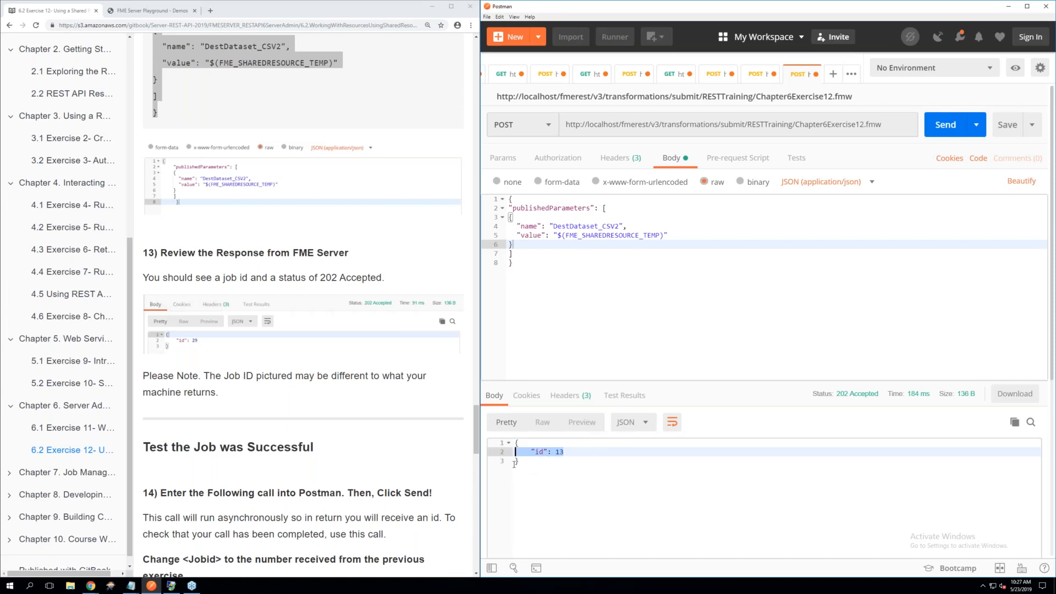
Read step 14 of the manual and copy its job status URL into a new GET request
scroll(380, 478, down, 1)
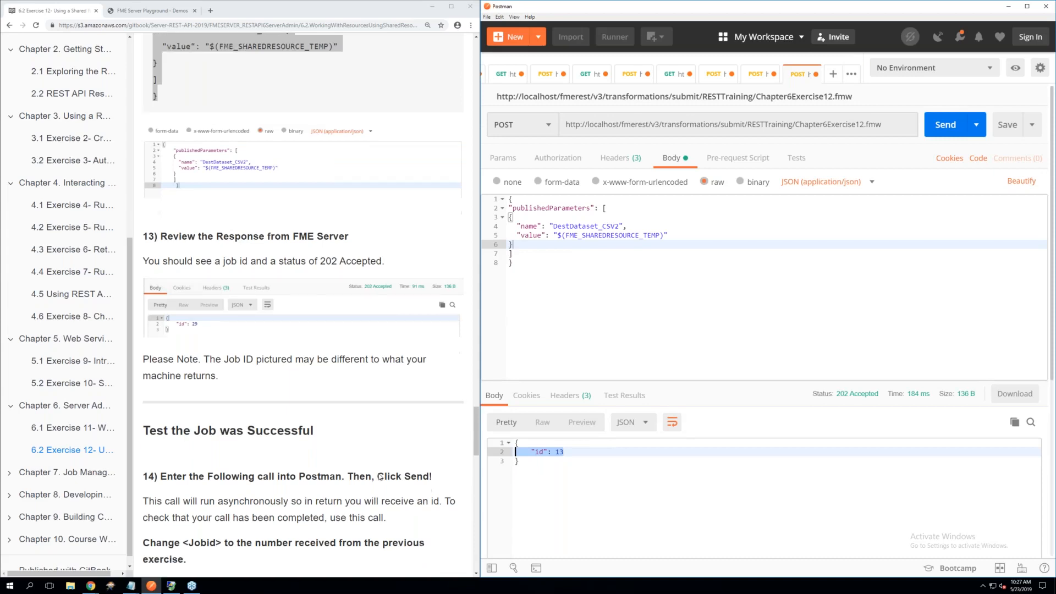
scroll(381, 478, down, 2)
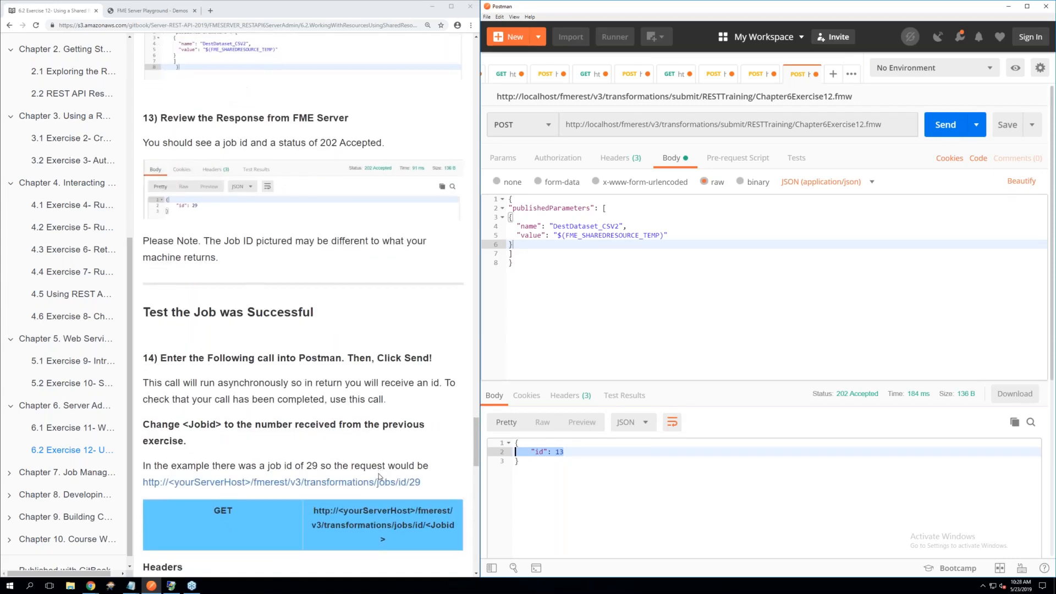
scroll(378, 476, down, 1)
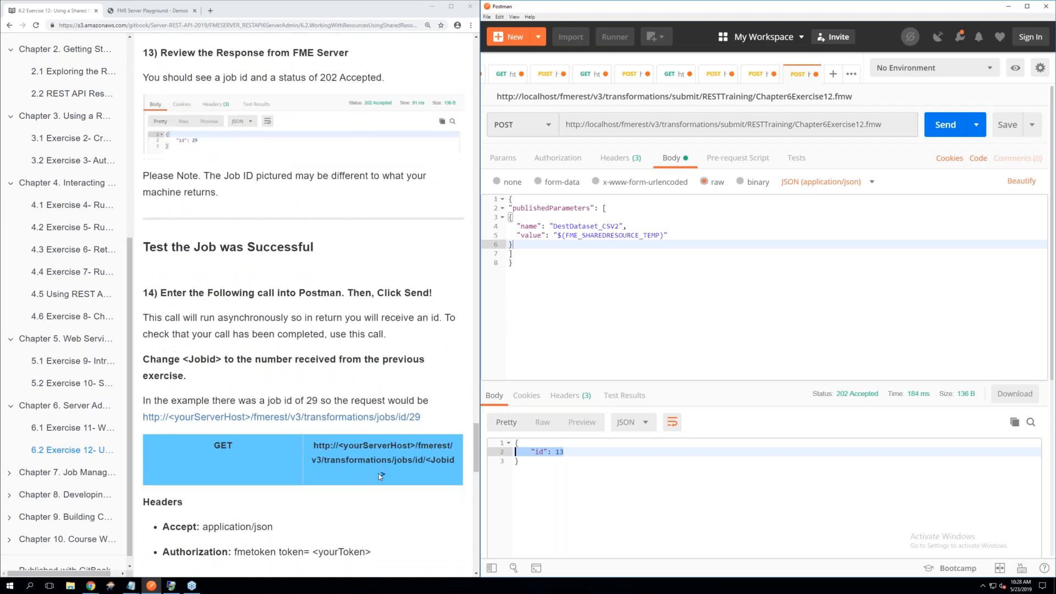
scroll(378, 474, down, 1)
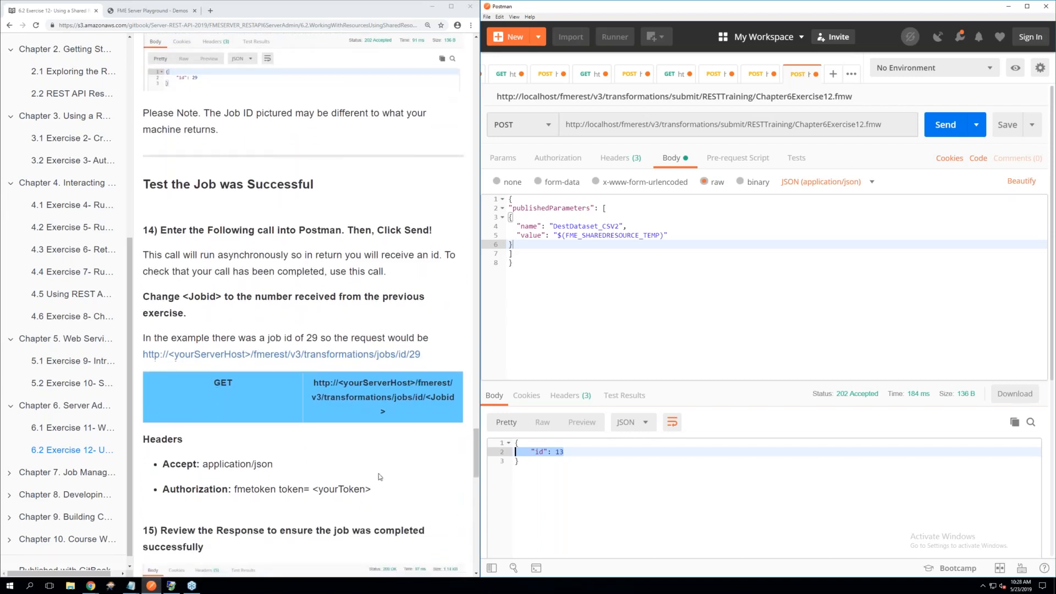
scroll(379, 477, down, 1)
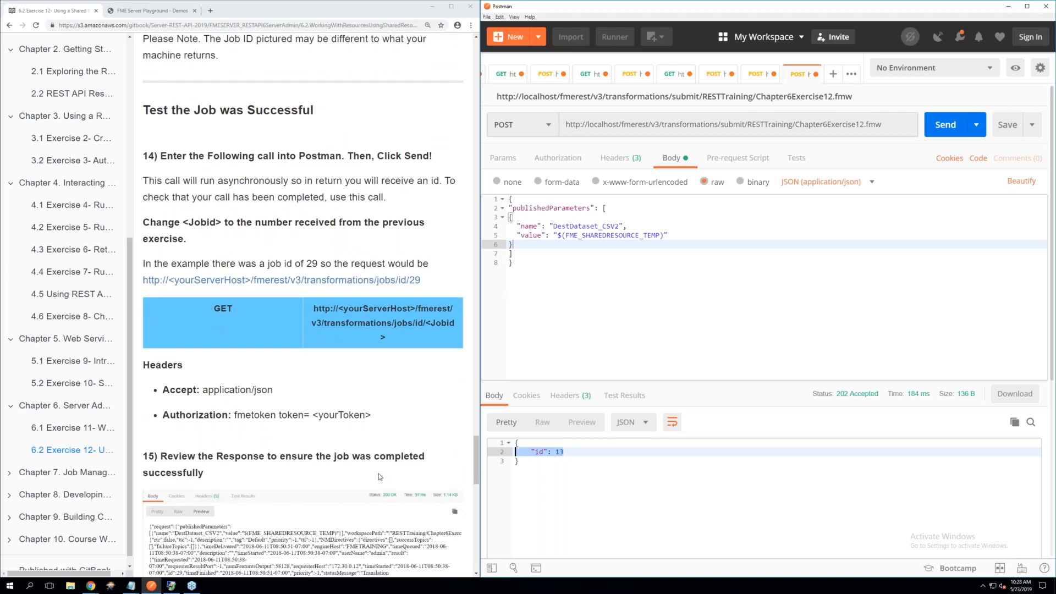
click(834, 74)
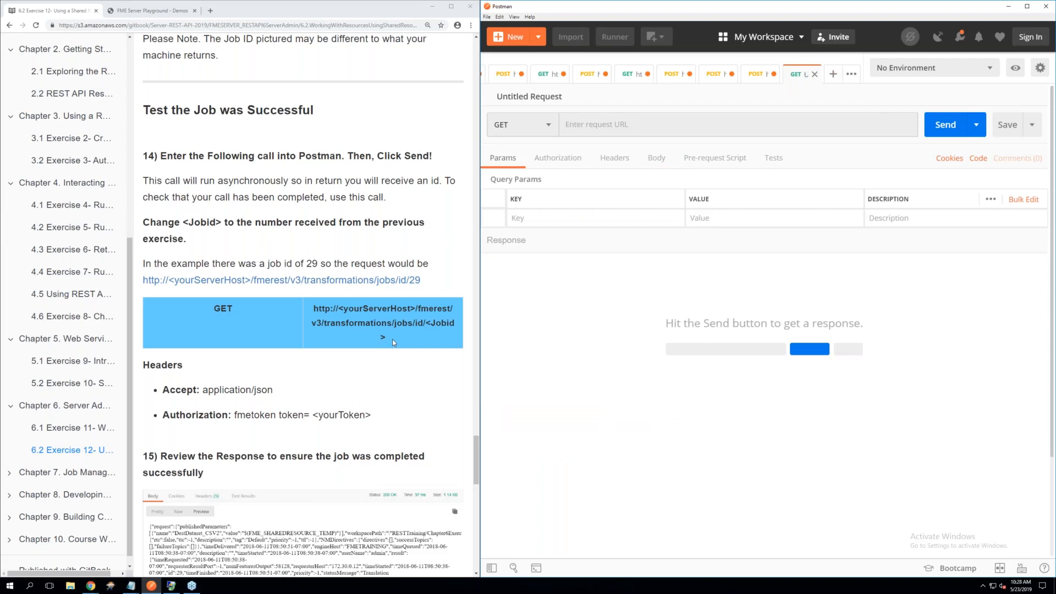
drag(392, 338, 311, 311)
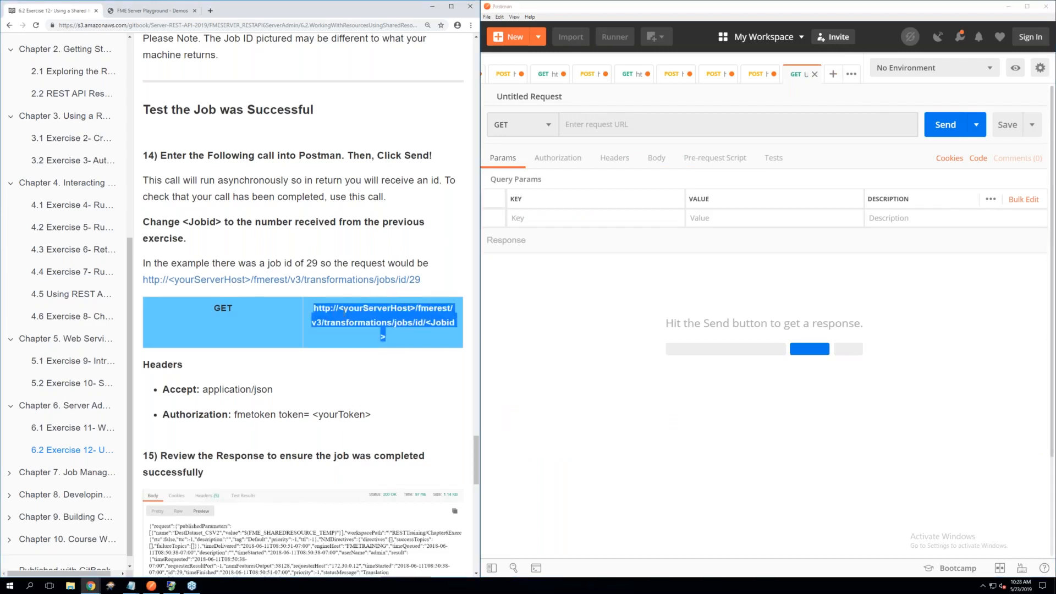
click(589, 124)
right_click(572, 120)
click(615, 171)
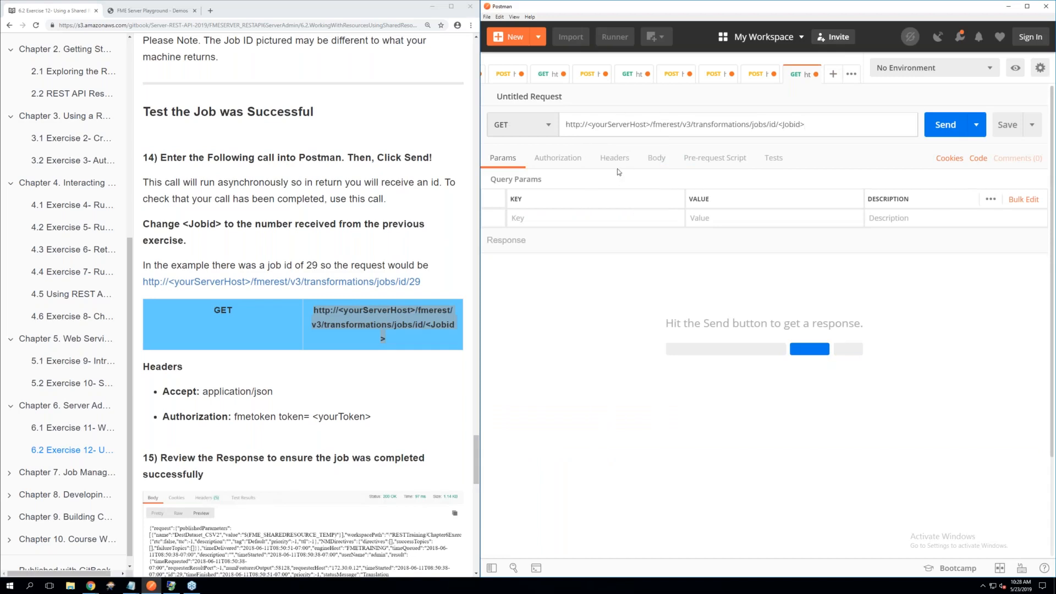
Replace the <yourServerHost> placeholder in the request URL with localhost
drag(629, 128, 591, 127)
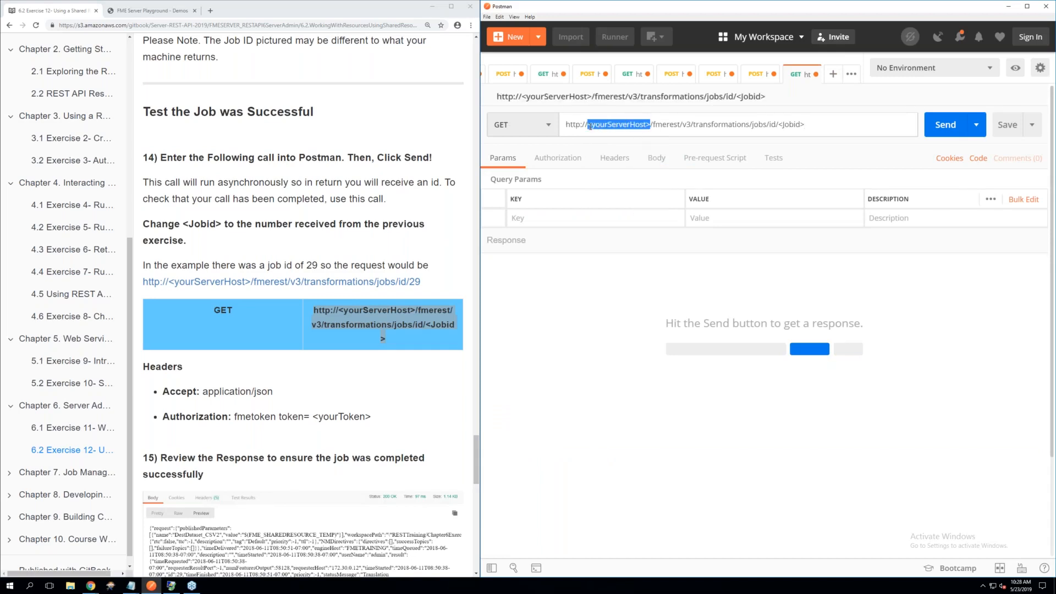
key(BackSpace)
text(localh)
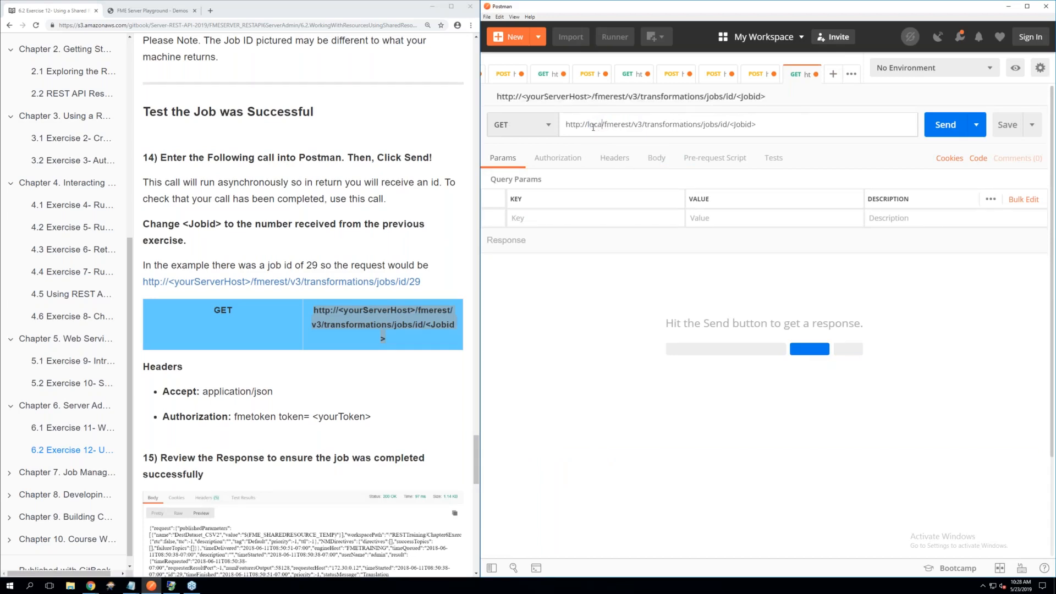
text(os)
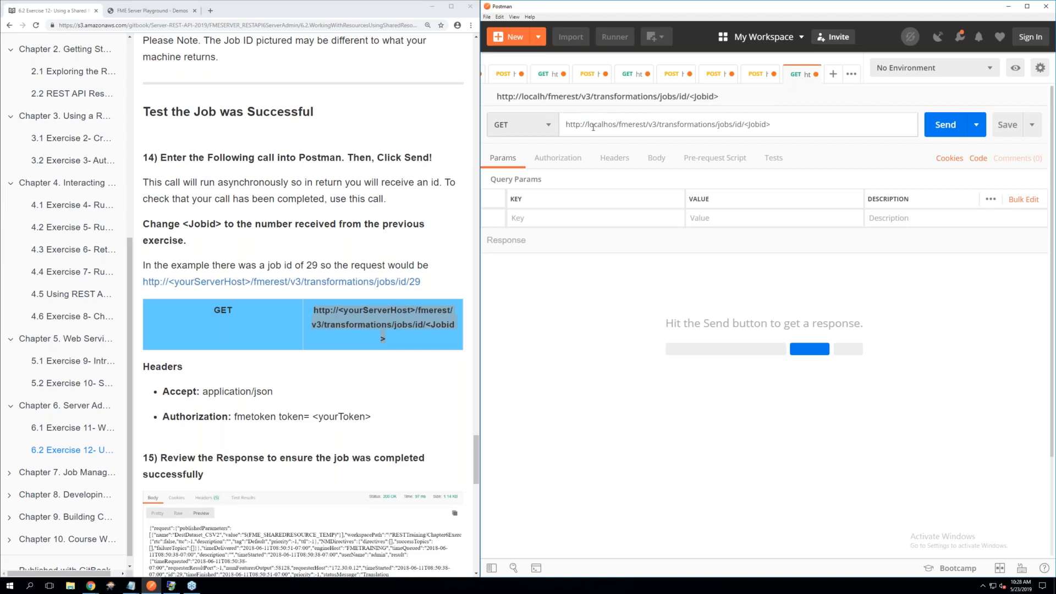
text(t)
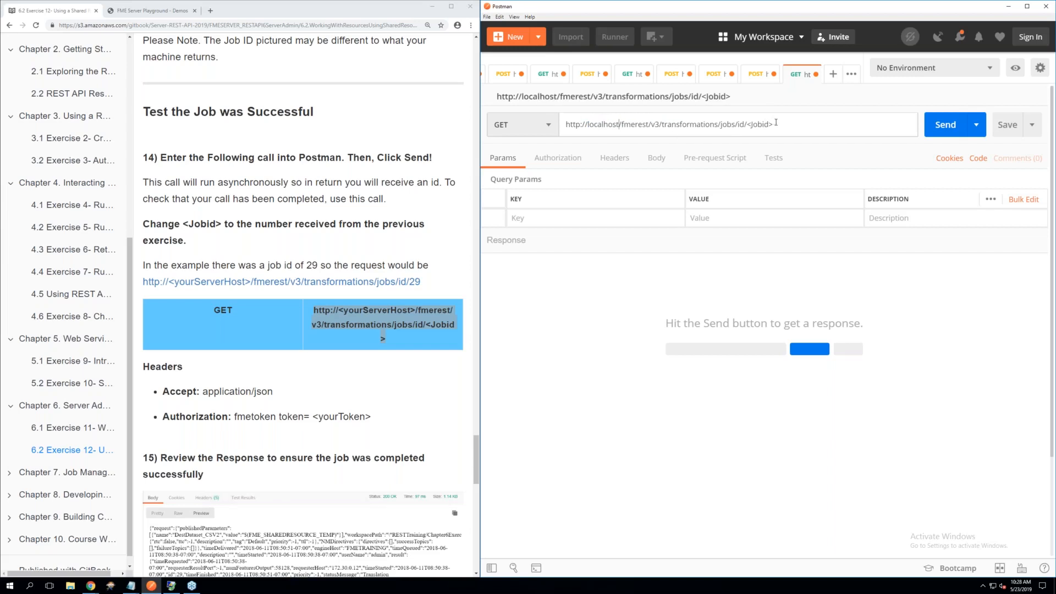
Replace the <Jobid> placeholder in the URL with 13 and check it against the job submission response
drag(775, 125, 746, 124)
key(BackSpace)
text(13)
click(762, 77)
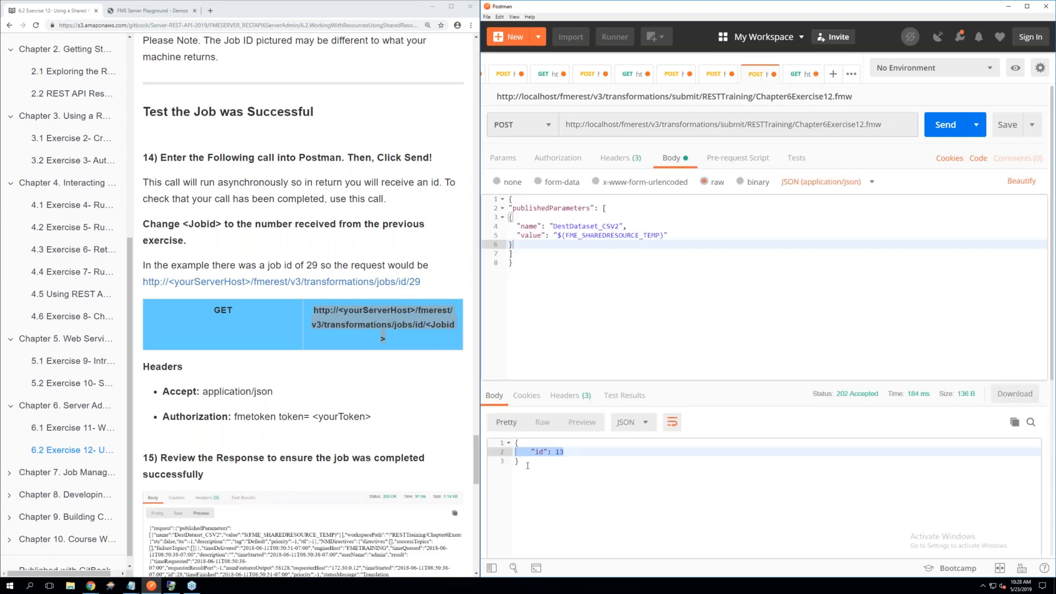
click(556, 452)
click(802, 77)
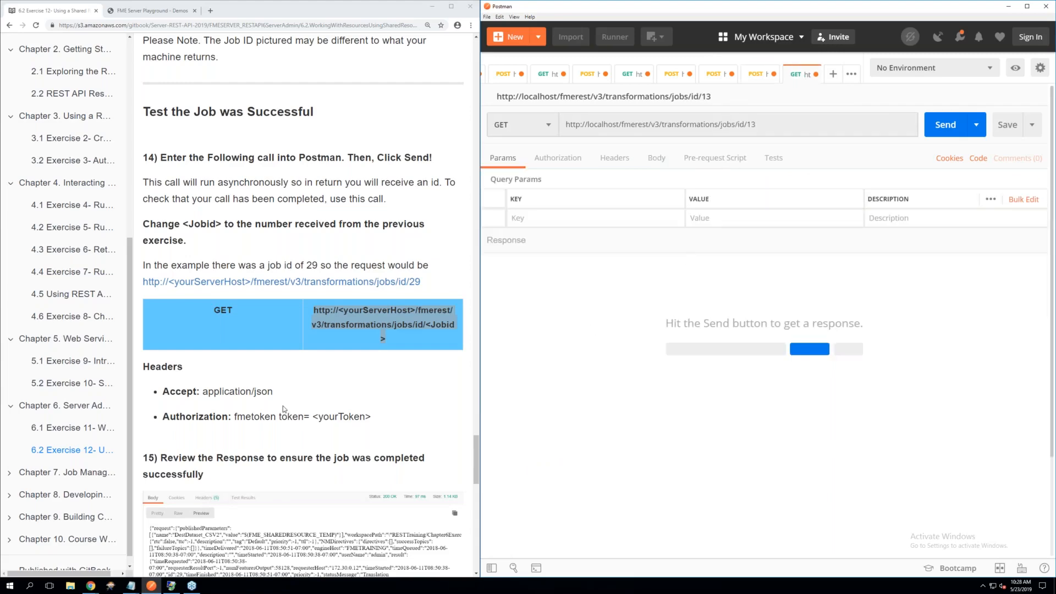
Add an Accept header with the value application/json to the job status request
scroll(284, 409, down, 2)
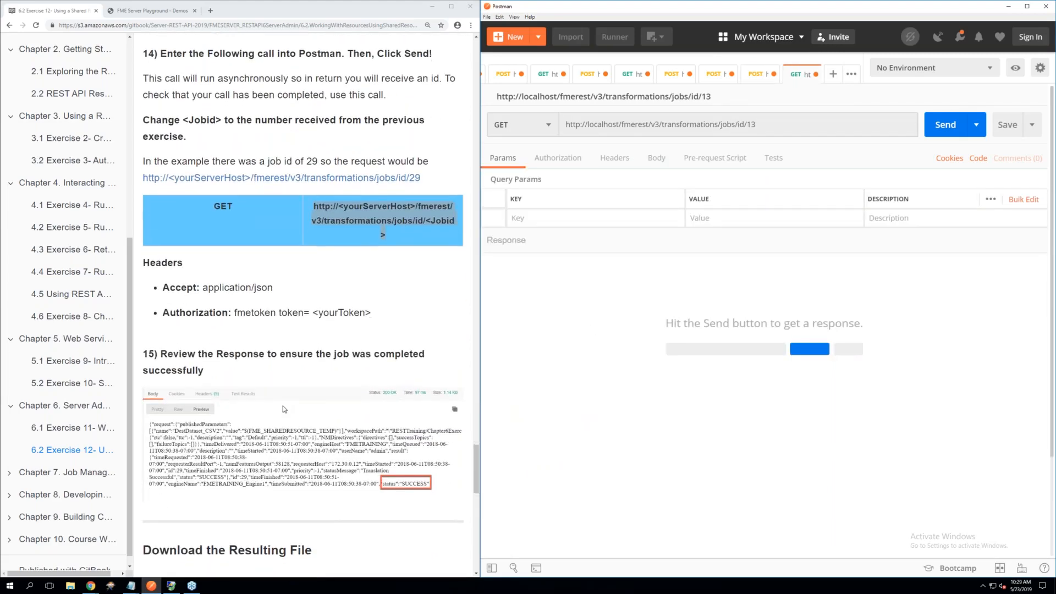
scroll(284, 409, down, 1)
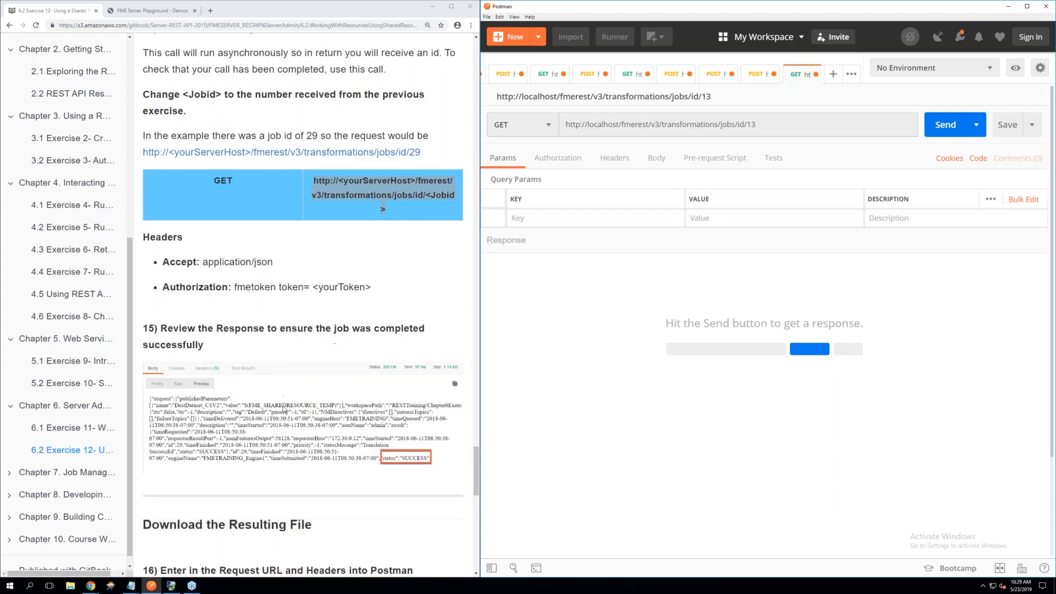
click(608, 160)
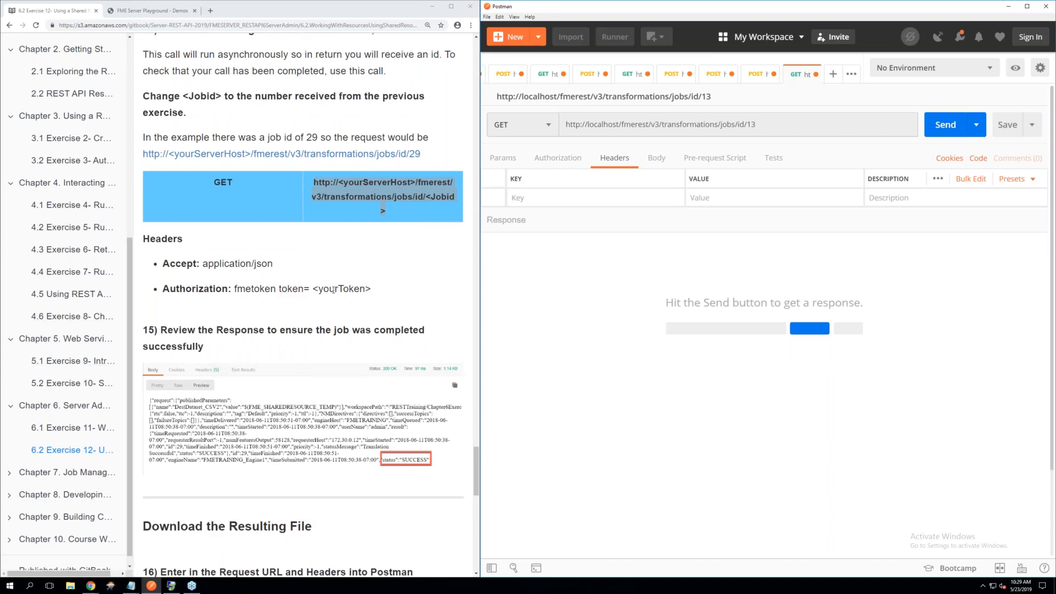
click(525, 198)
text(Ac)
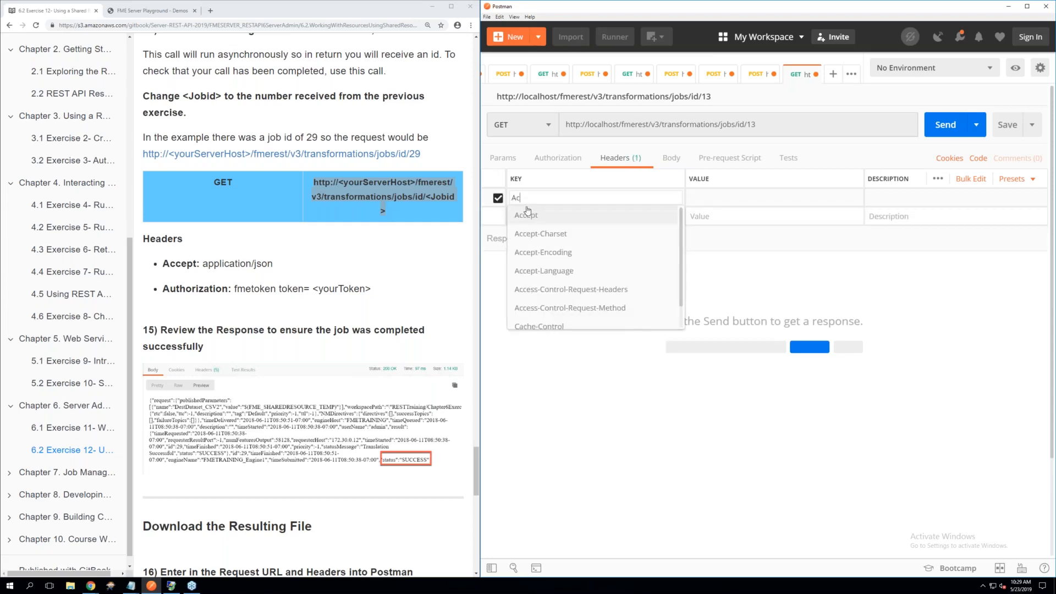
click(527, 221)
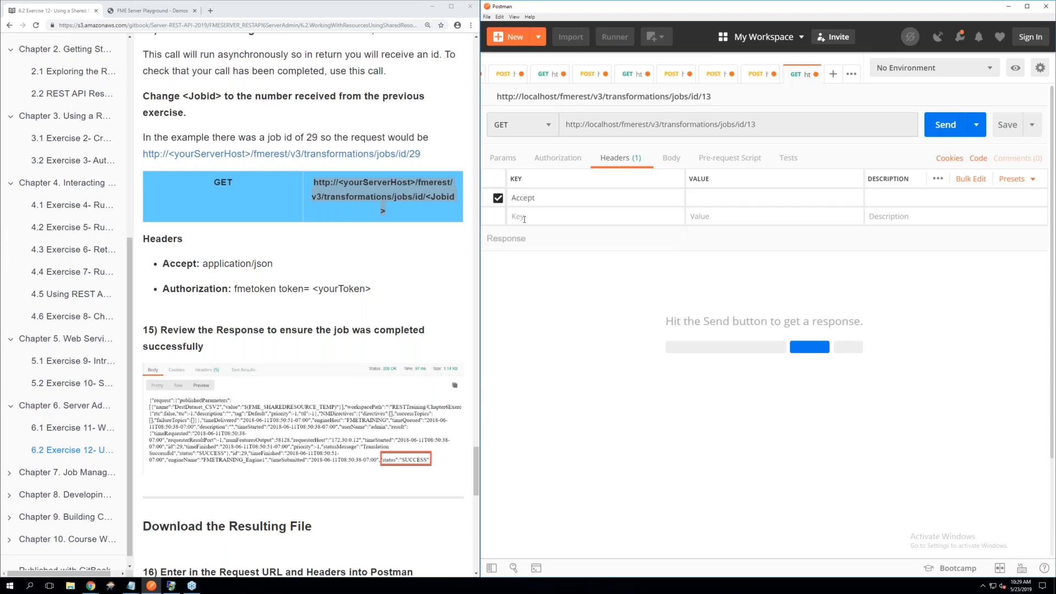
click(702, 201)
text(app)
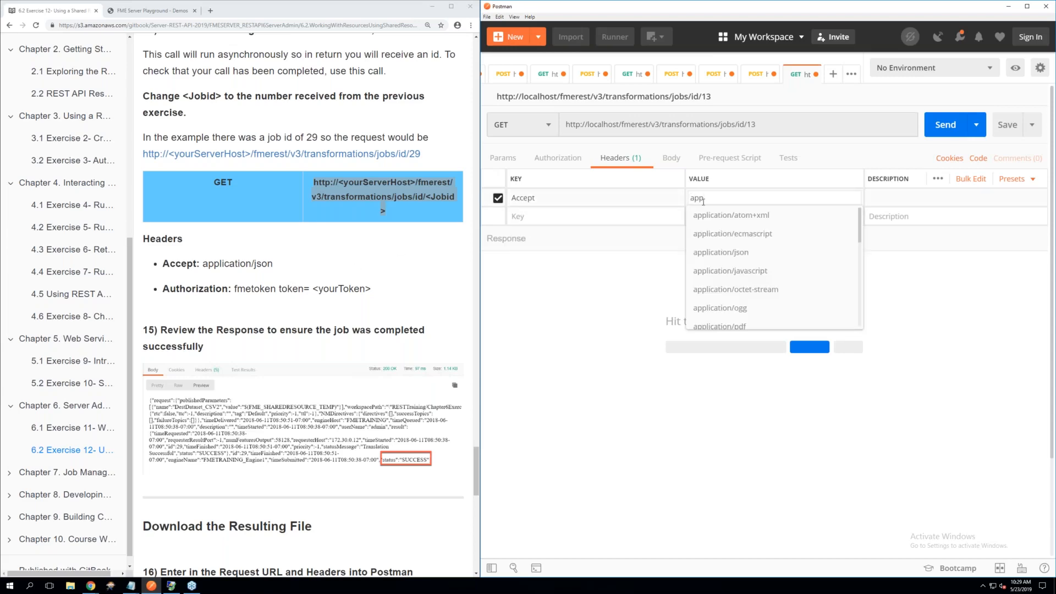
click(722, 254)
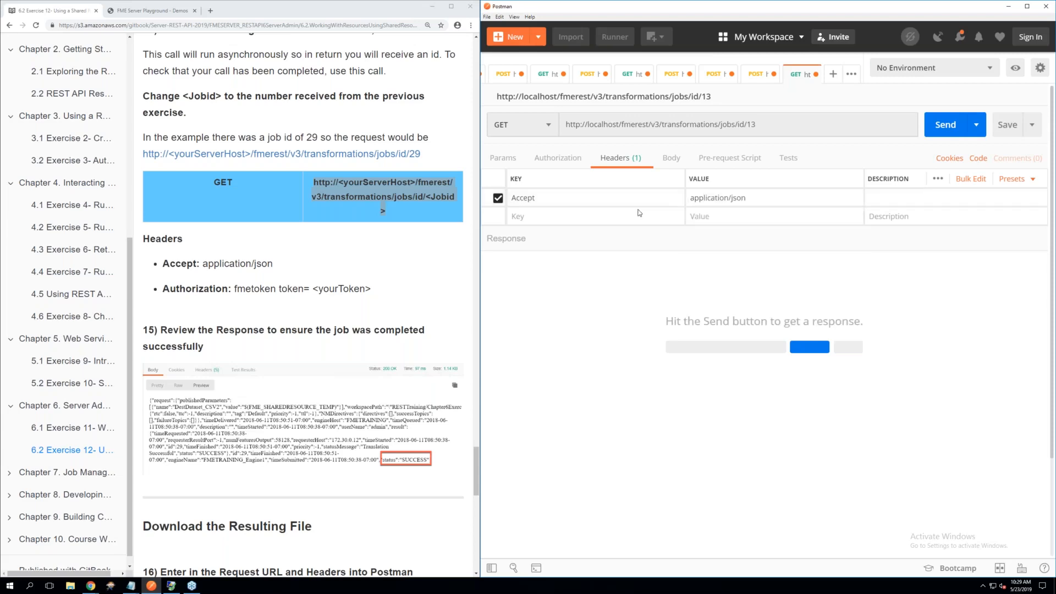
Add the Authorization header with the FME token to the job status request by applying the saved Token header preset
click(566, 216)
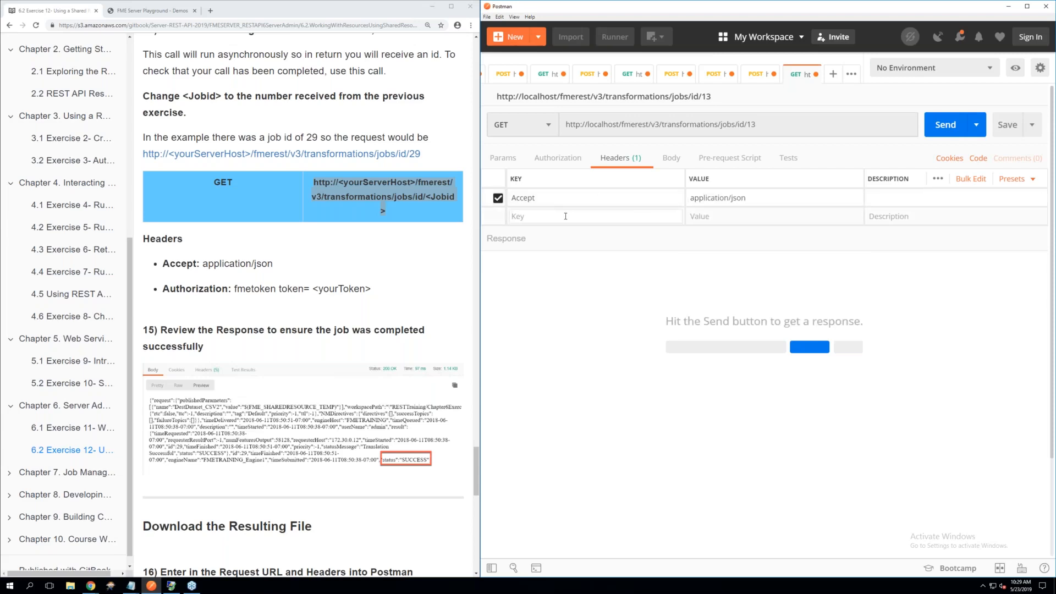
text(to)
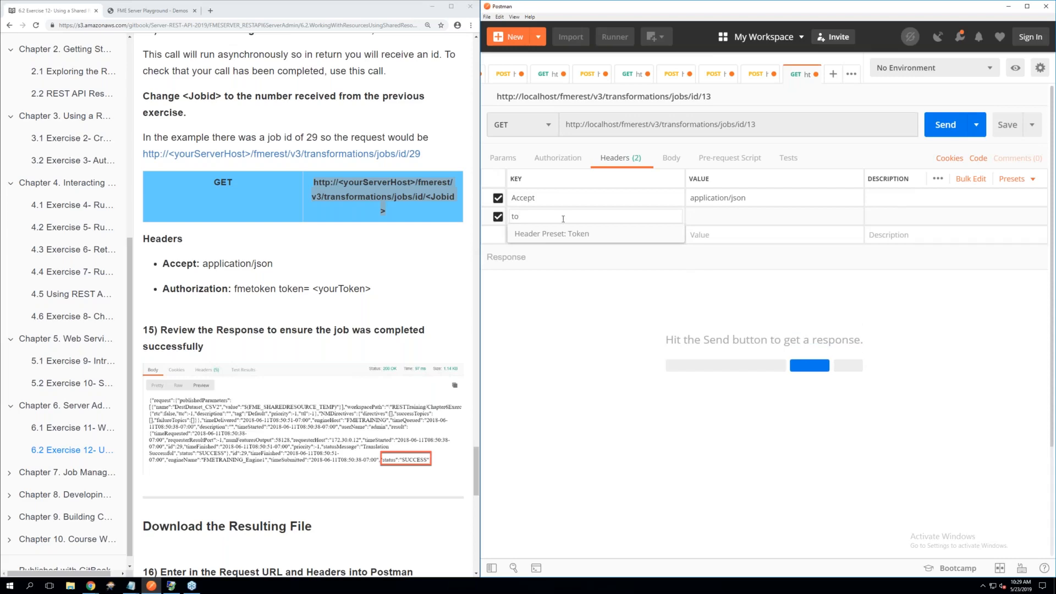
click(554, 234)
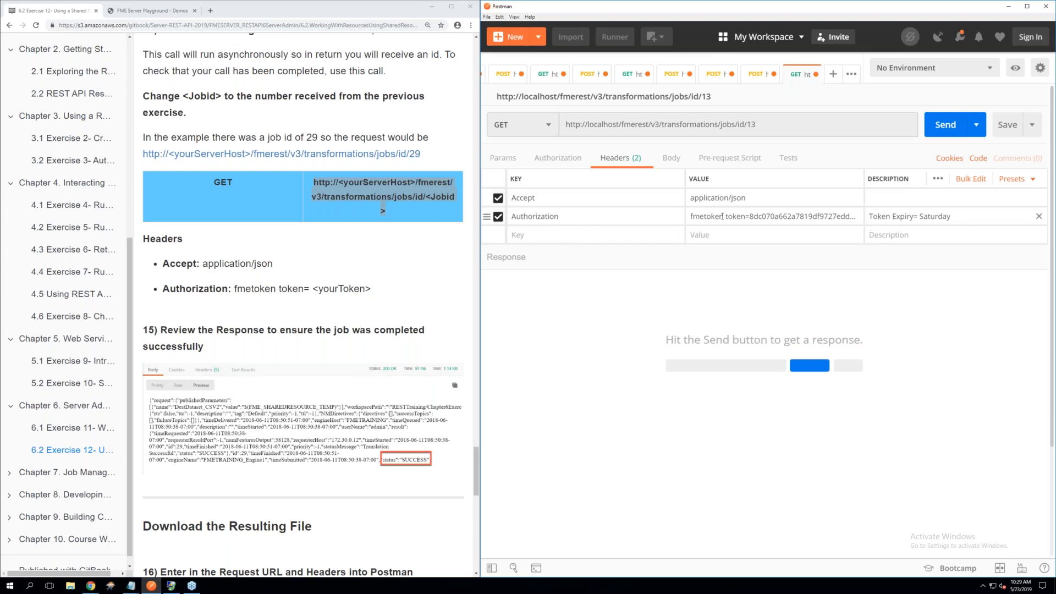
Send the job status request and check the status value in the response's result section
scroll(357, 277, down, 3)
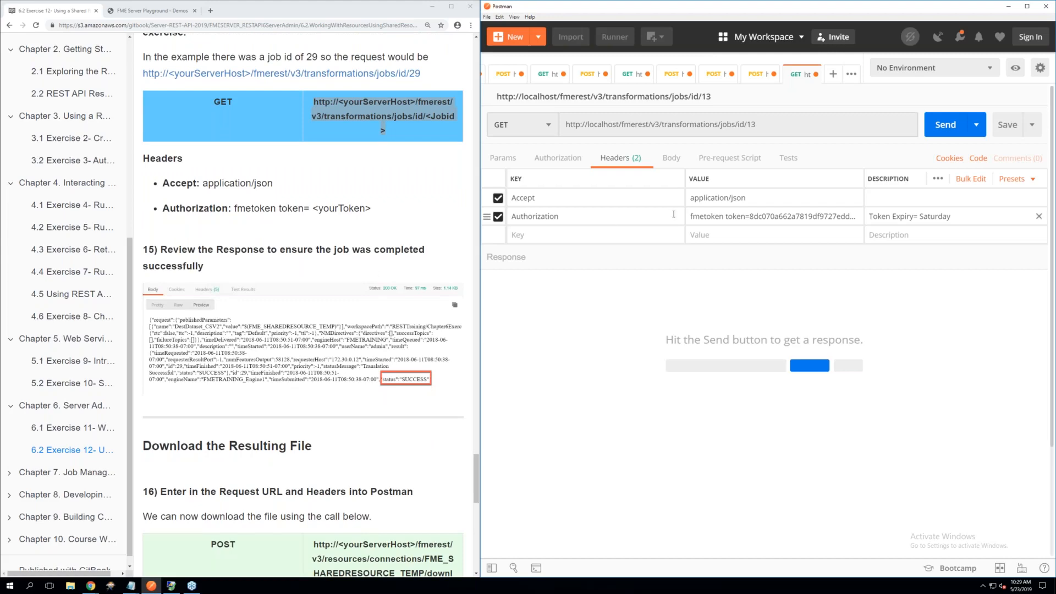
click(945, 124)
scroll(362, 351, down, 1)
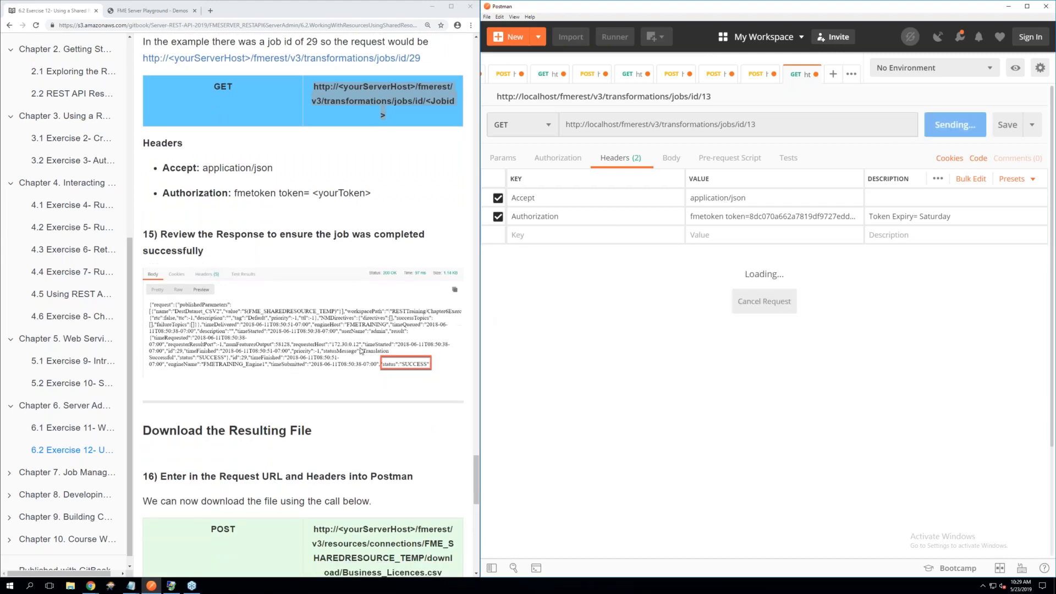
scroll(361, 351, down, 3)
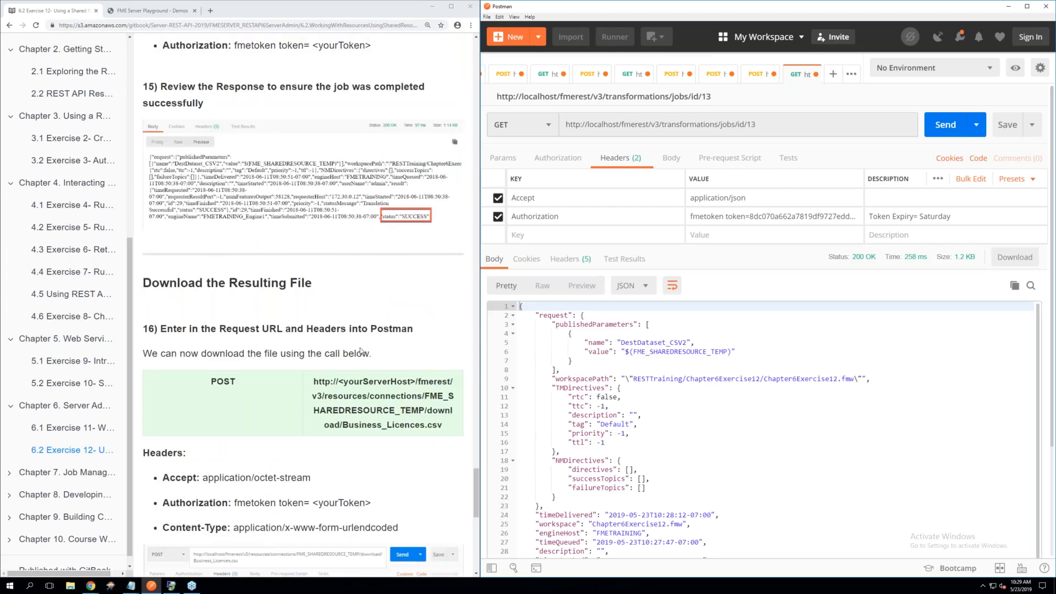
scroll(726, 421, down, 2)
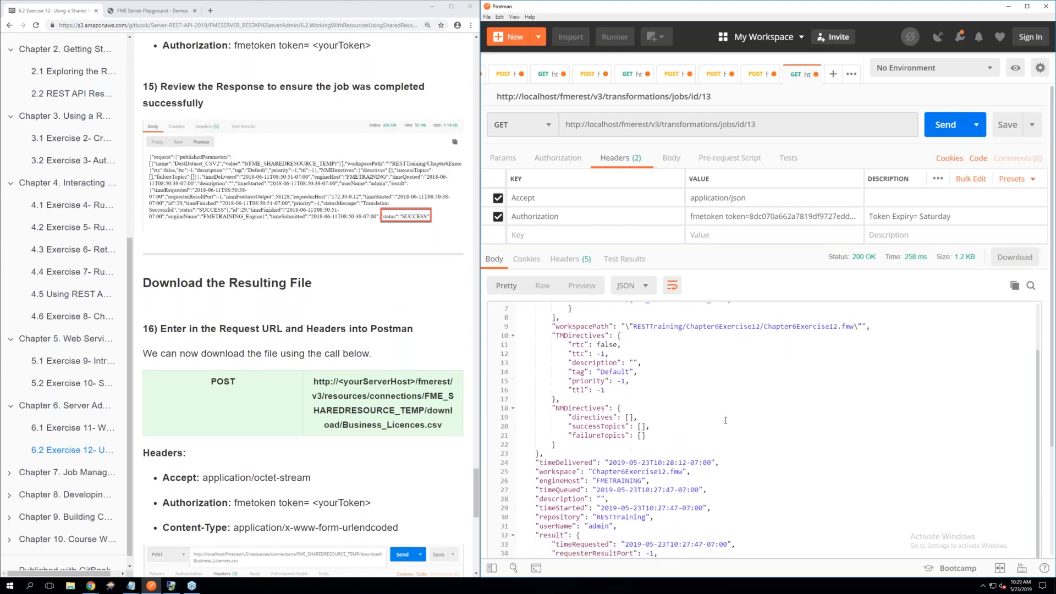
scroll(726, 419, down, 3)
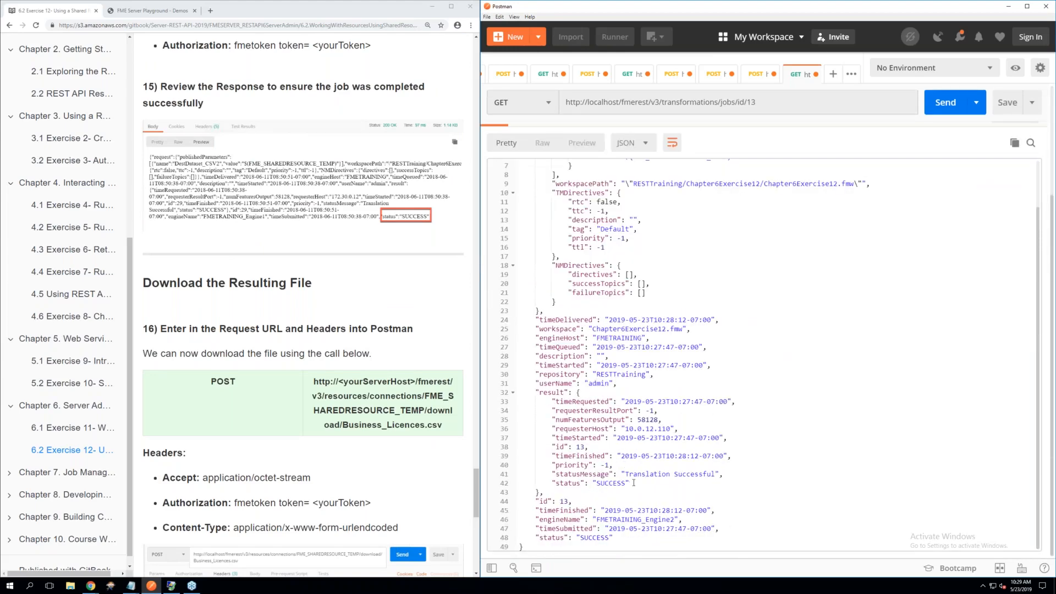
double_click(605, 483)
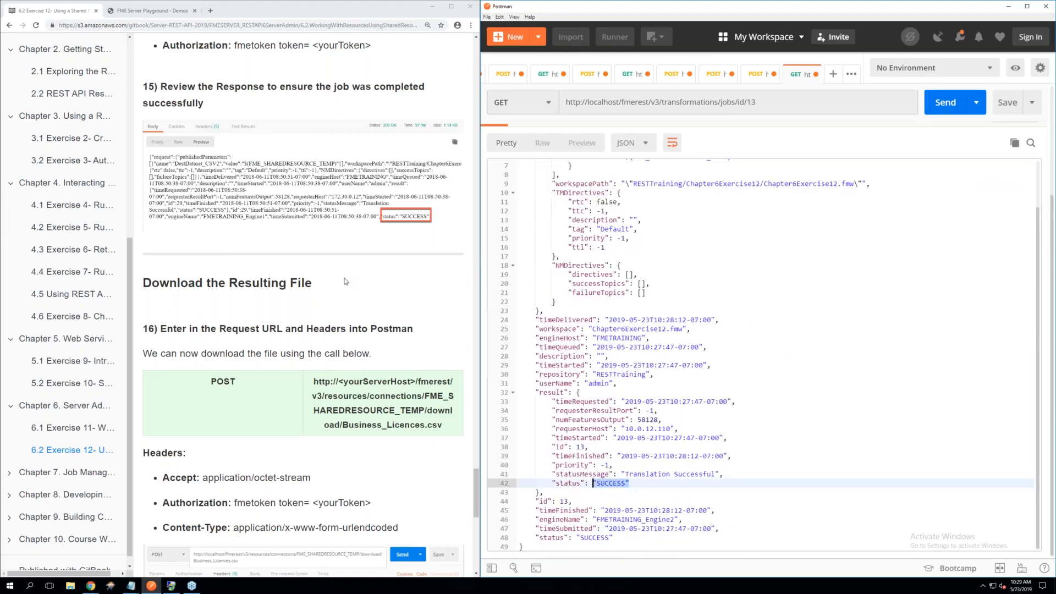
Review steps 14 to 17 of the manual, examining the URL, headers and body needed to download the resulting file
scroll(343, 283, up, 4)
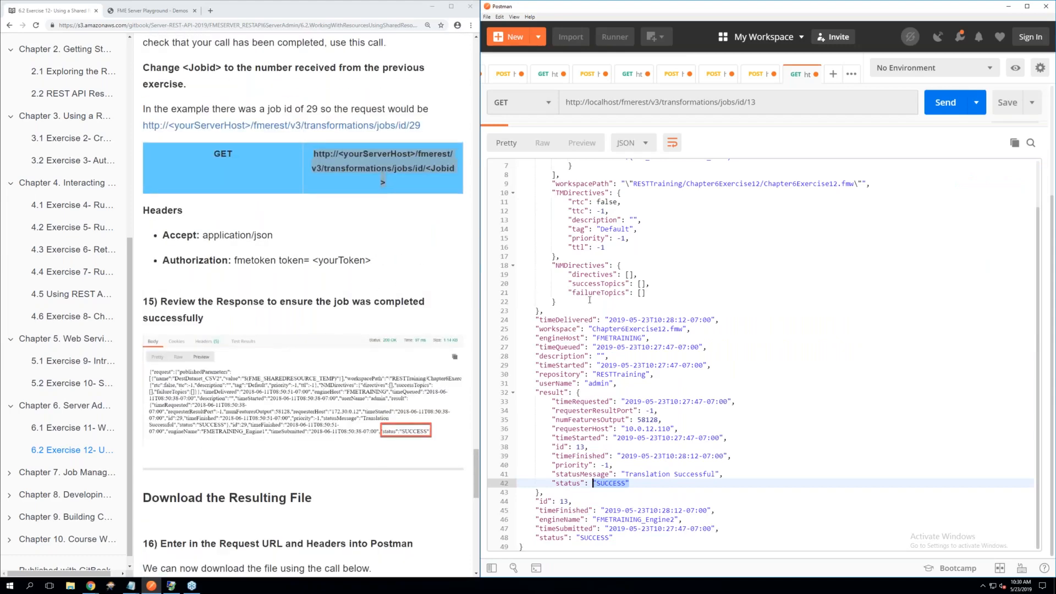
scroll(591, 298, up, 2)
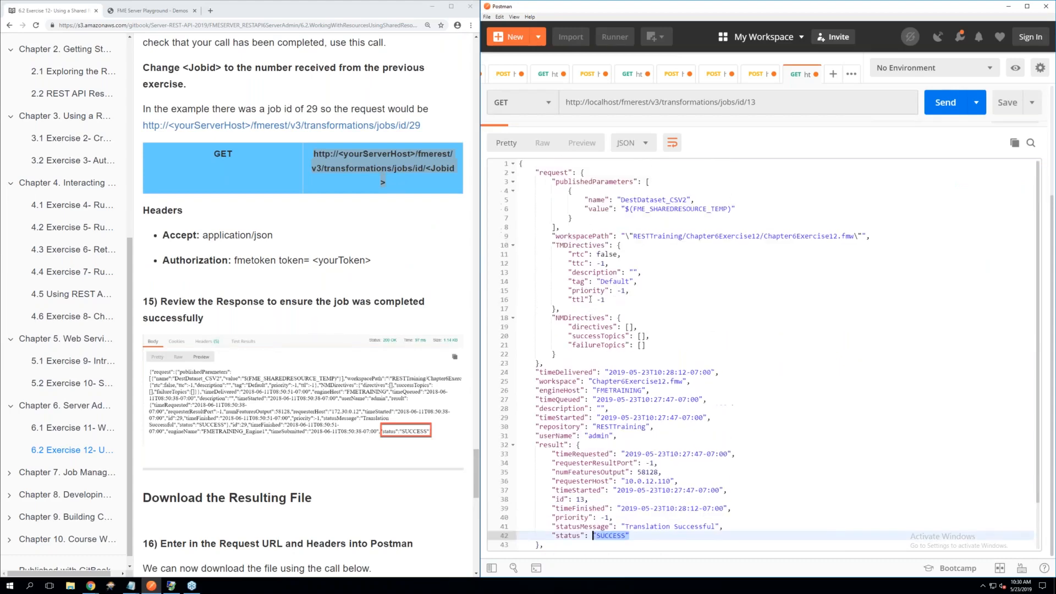
scroll(288, 306, up, 3)
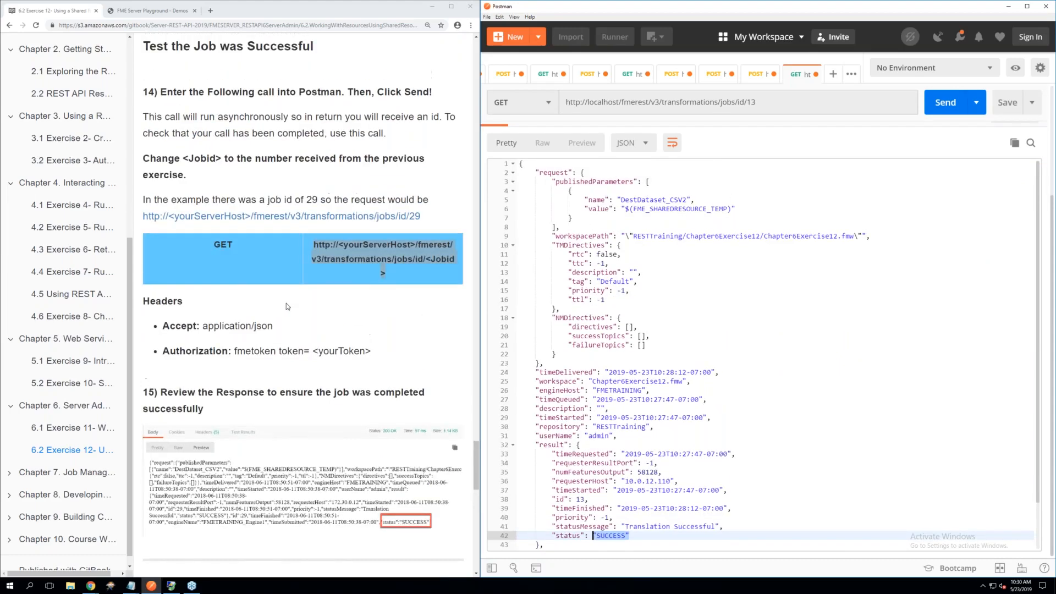
scroll(286, 302, down, 3)
scroll(286, 302, down, 5)
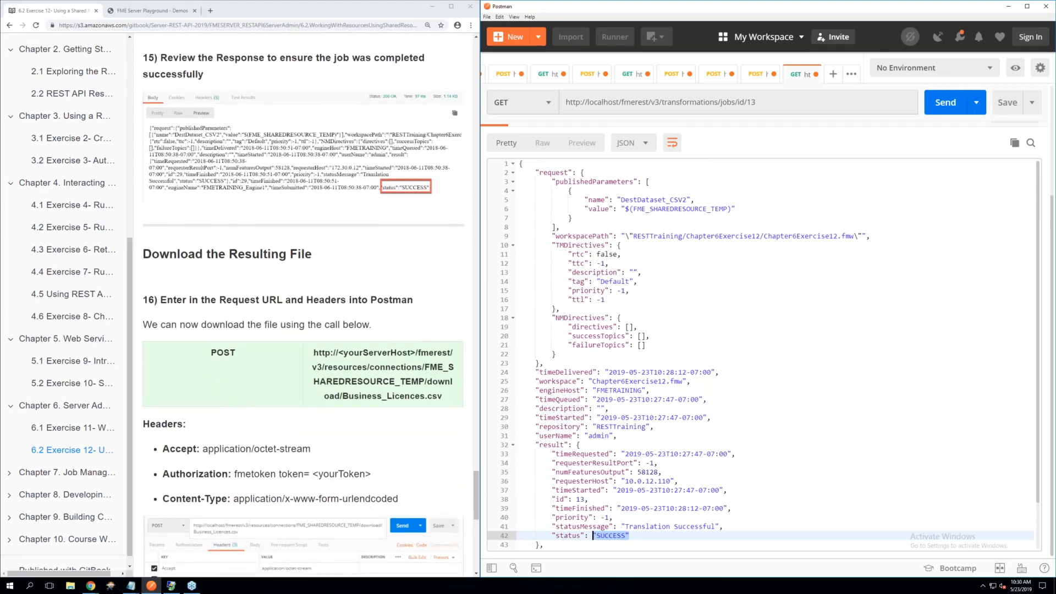
scroll(287, 304, down, 4)
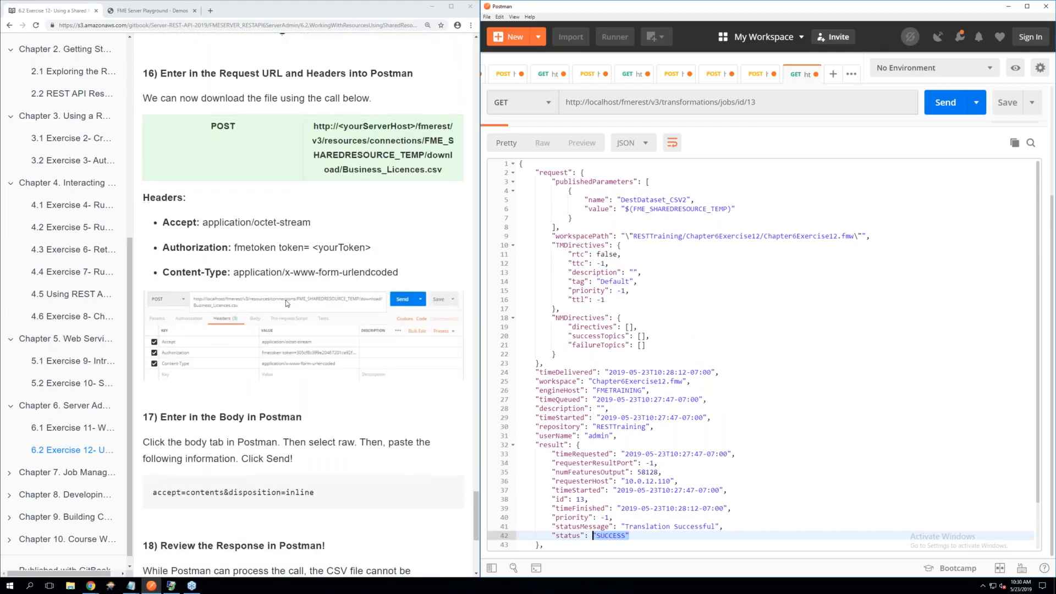
scroll(286, 304, down, 2)
scroll(286, 304, up, 5)
scroll(286, 304, down, 1)
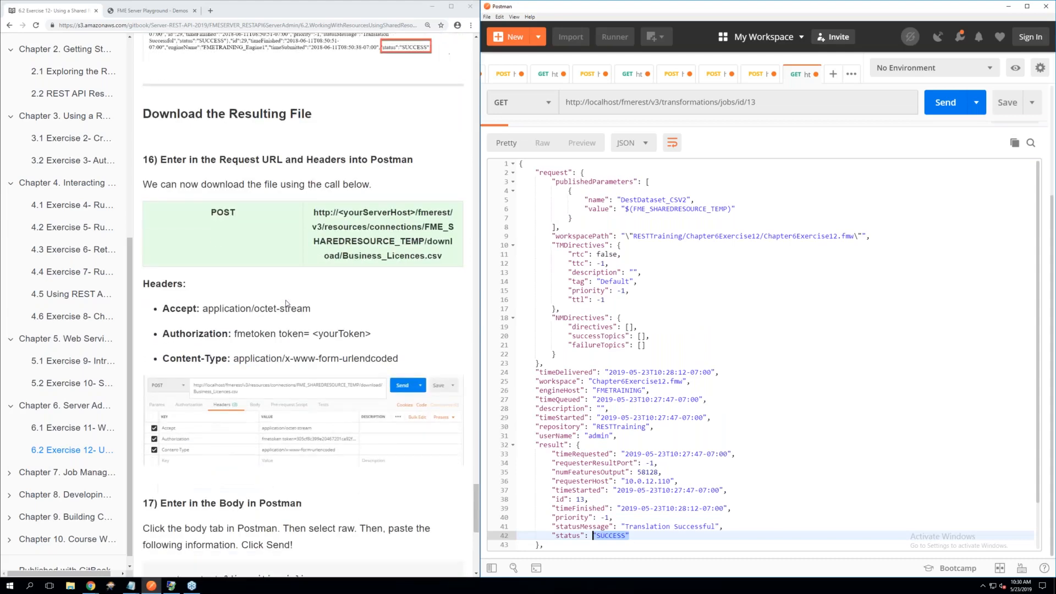
Create a new POST request using the download URL for Business_Licences.csv copied from step 16 of the manual
click(832, 74)
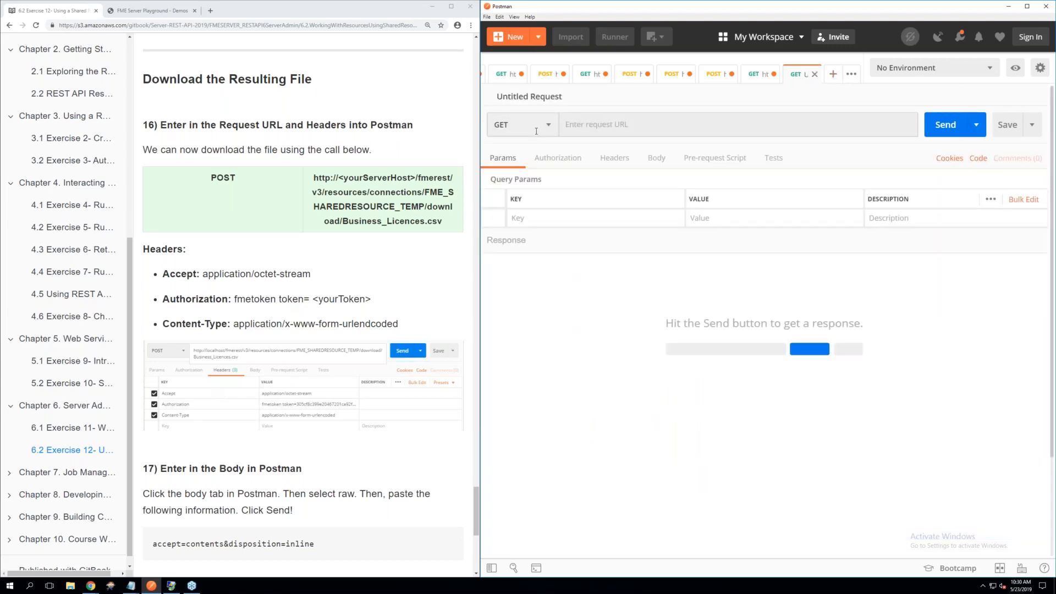
click(537, 131)
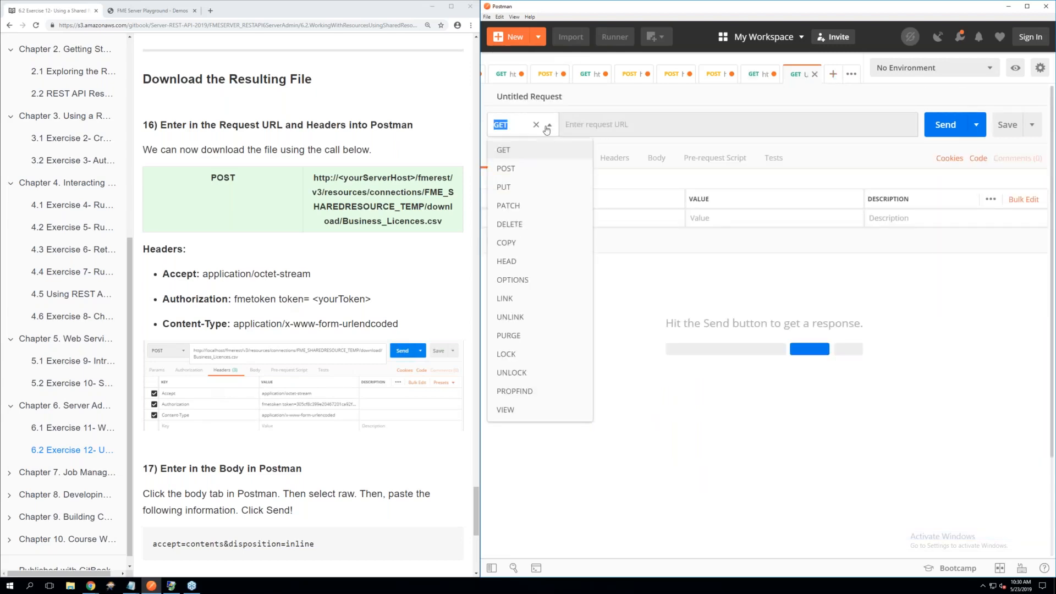
click(512, 169)
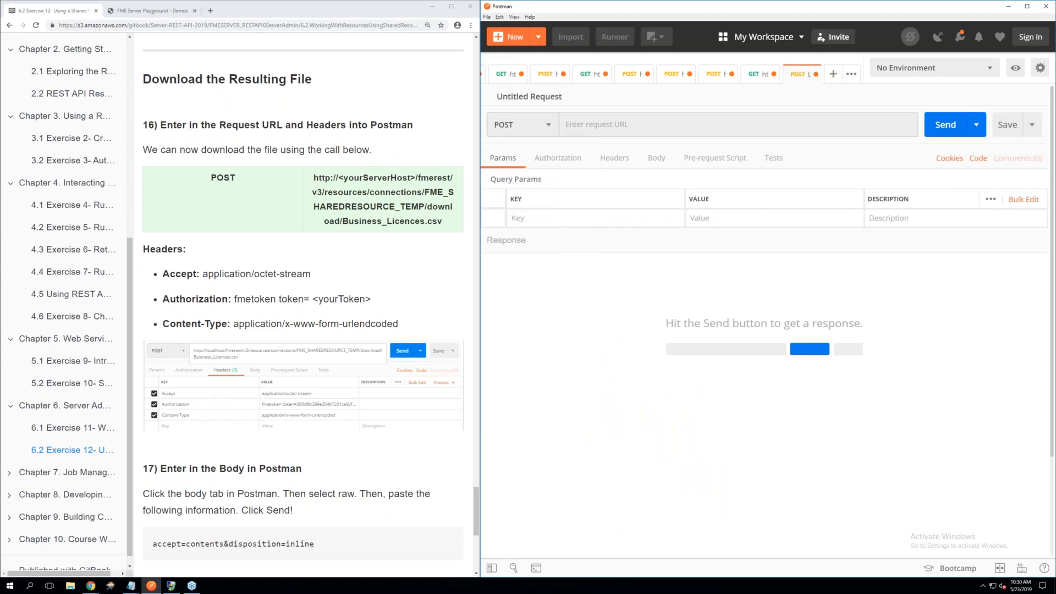
click(593, 122)
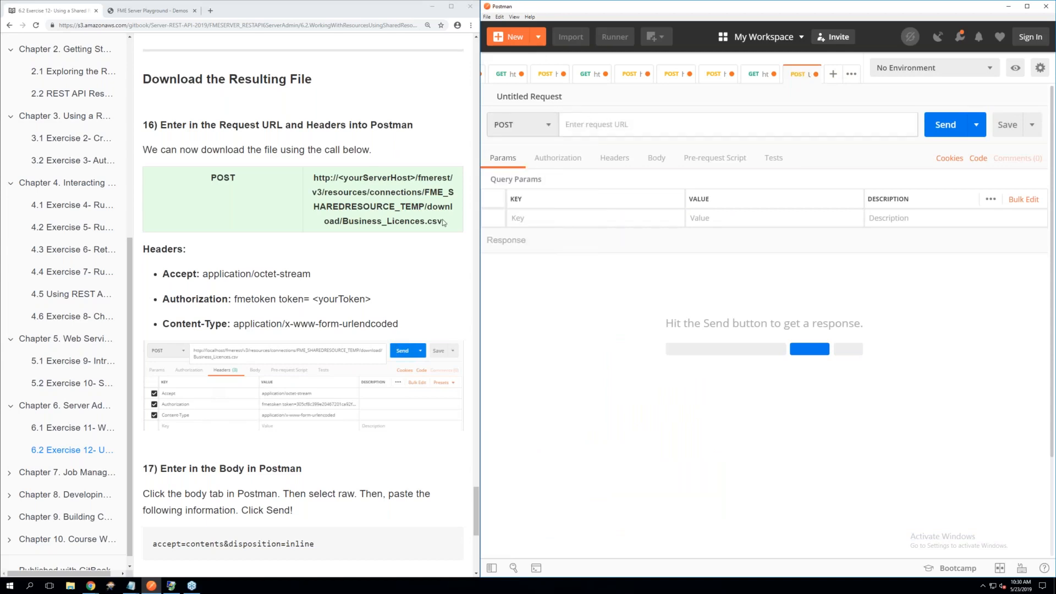
drag(443, 221, 315, 178)
right_click(355, 188)
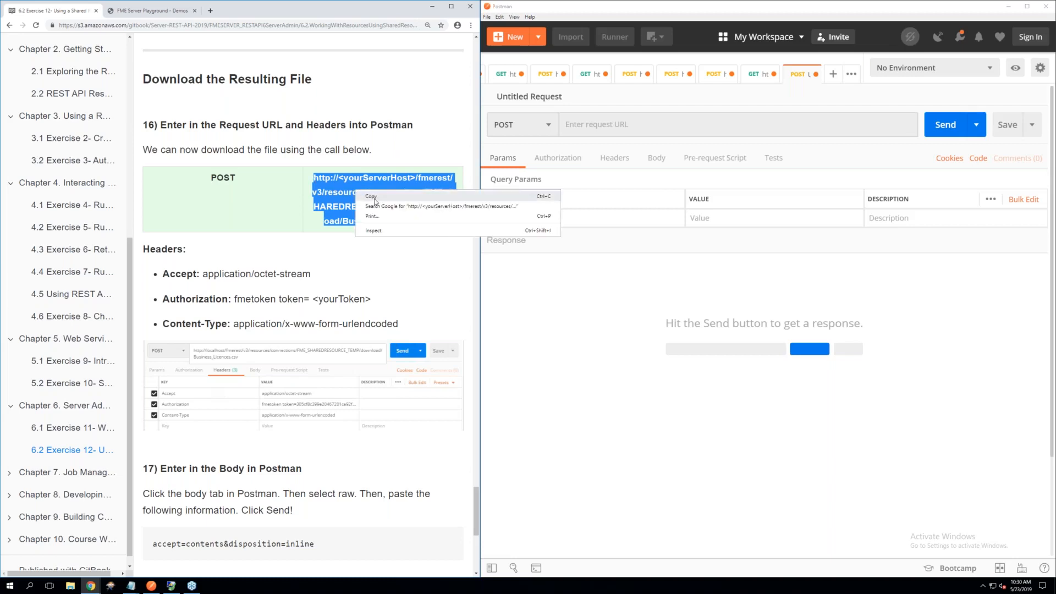
click(374, 200)
click(584, 131)
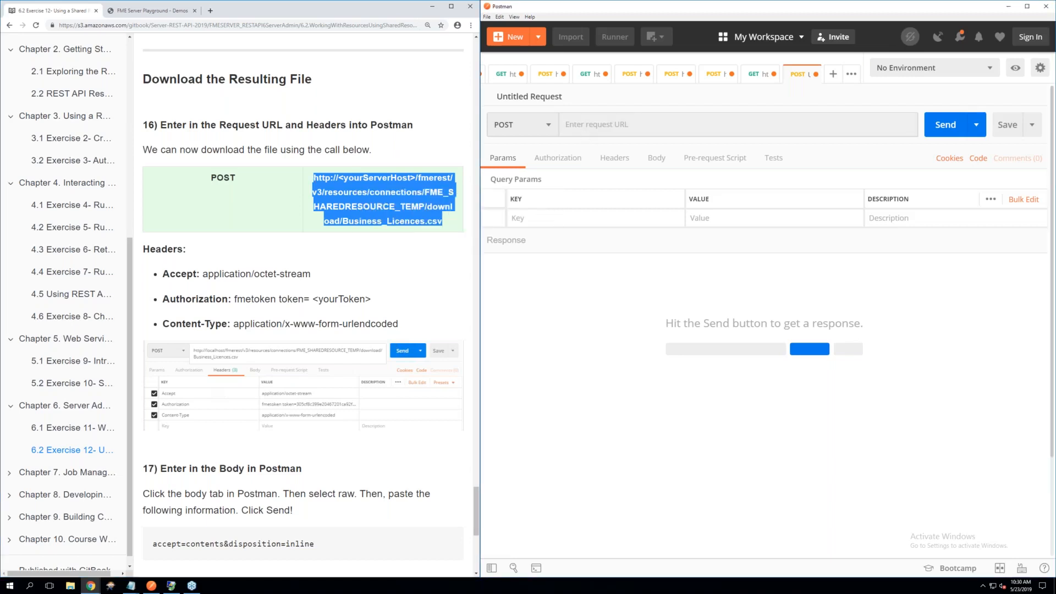
right_click(582, 128)
click(599, 178)
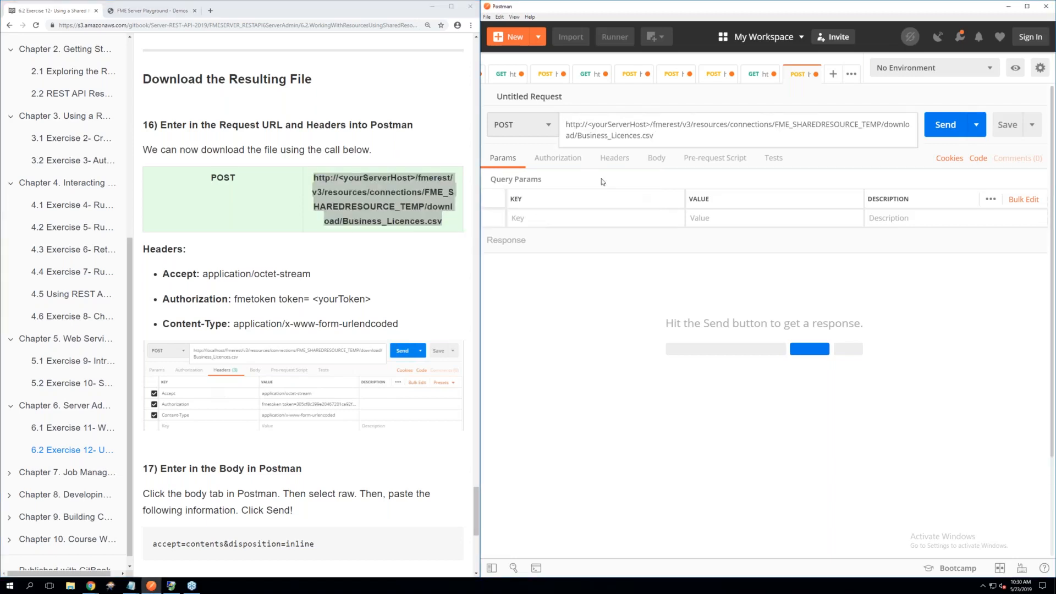
Replace the <yourServerHost> placeholder in the download request's URL with localhost
drag(651, 125, 588, 124)
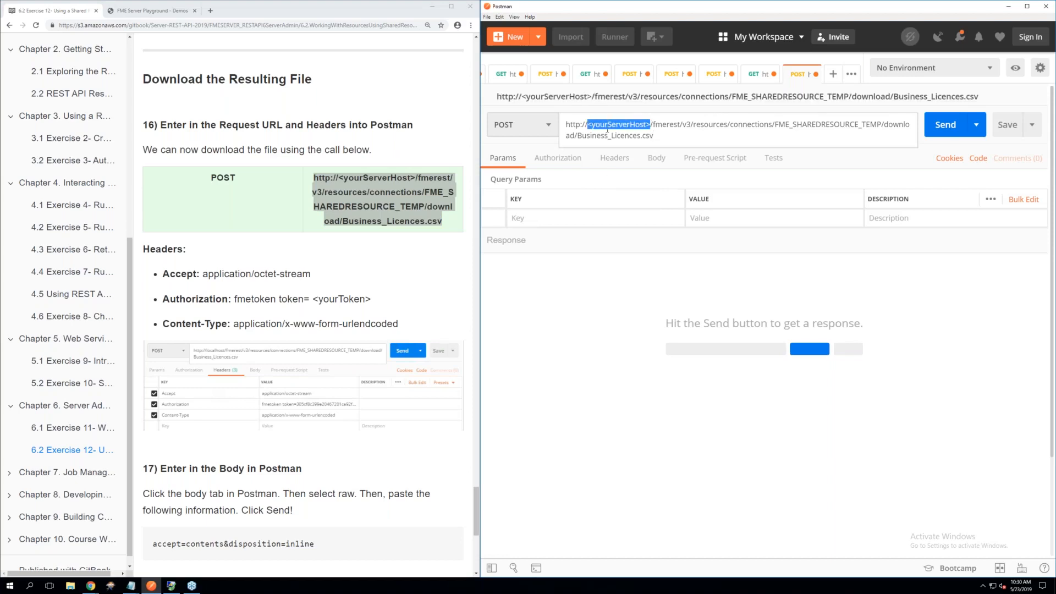
key(BackSpace)
text(localhost)
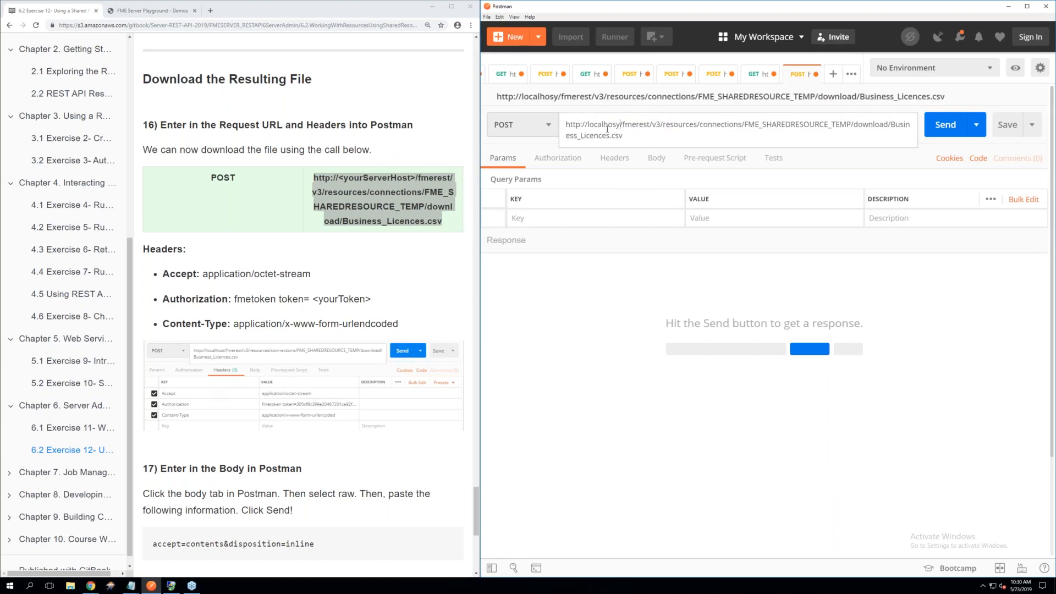
key(BackSpace)
text(t)
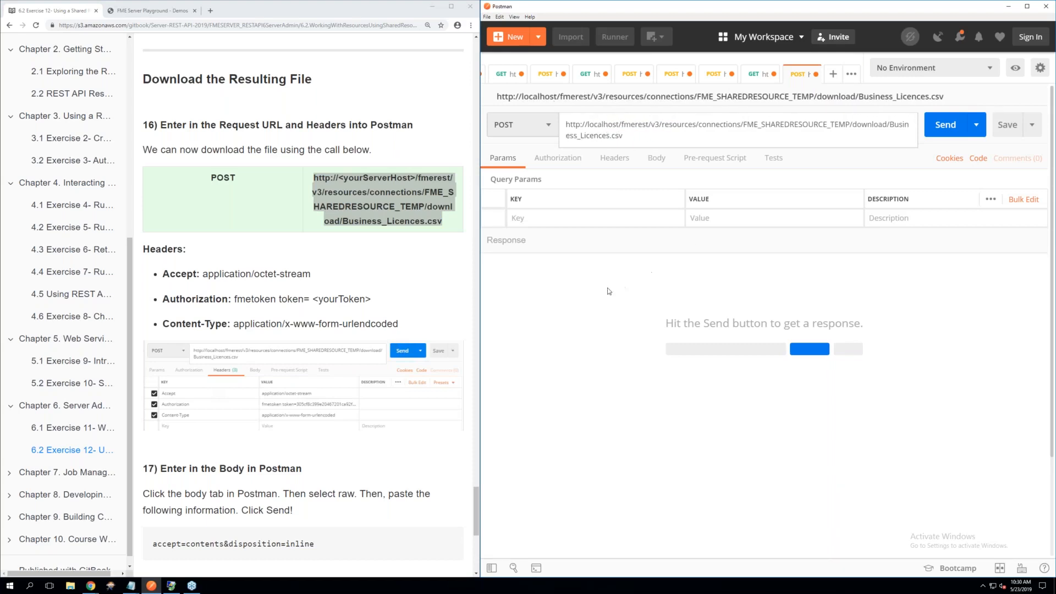
click(608, 288)
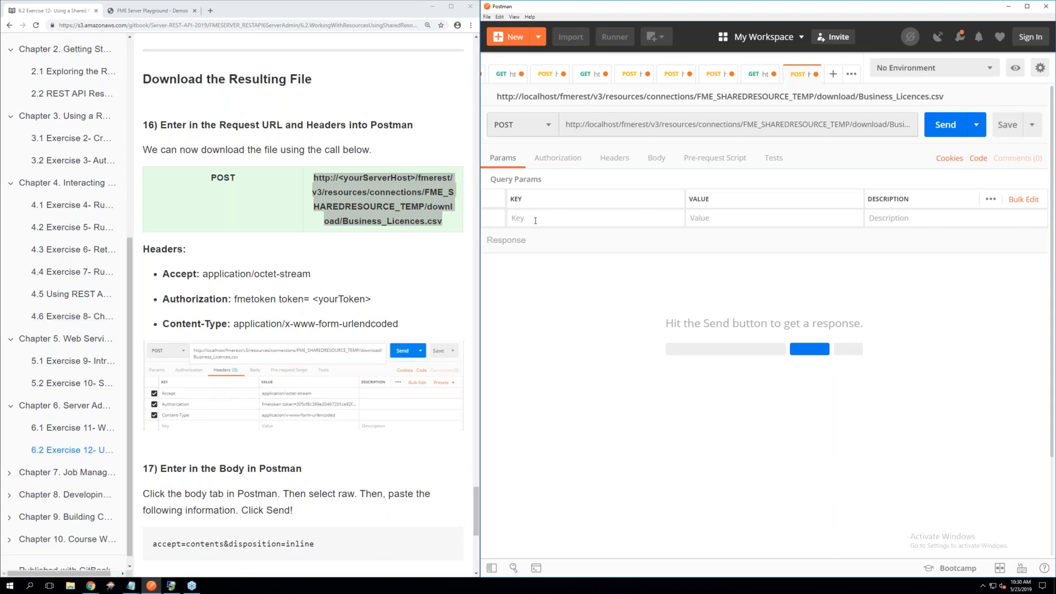
Add an Accept header with the value application/octet-stream to the download request
scroll(538, 222, down, 1)
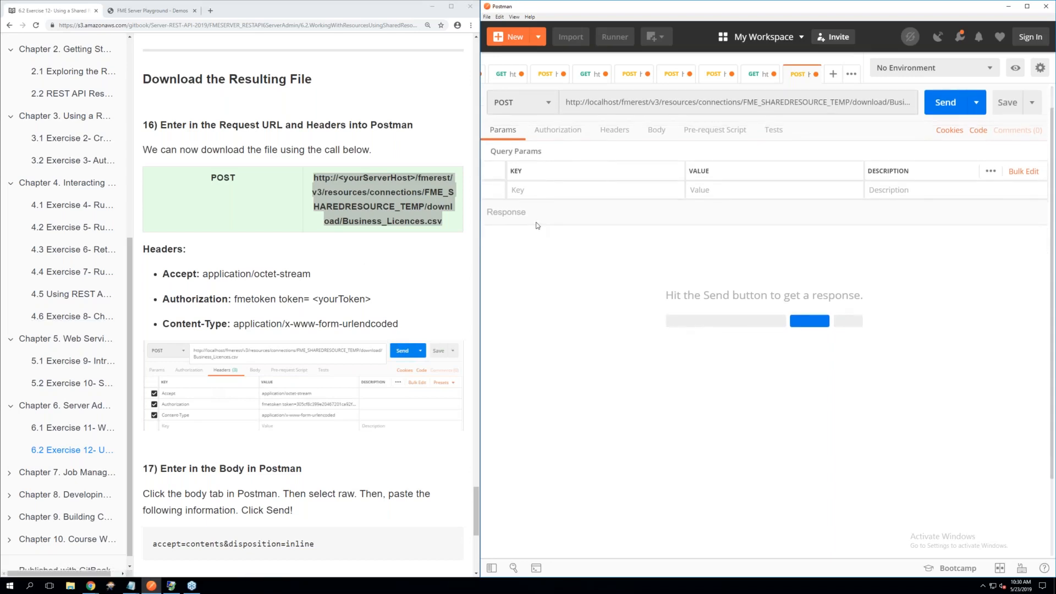
scroll(537, 226, up, 1)
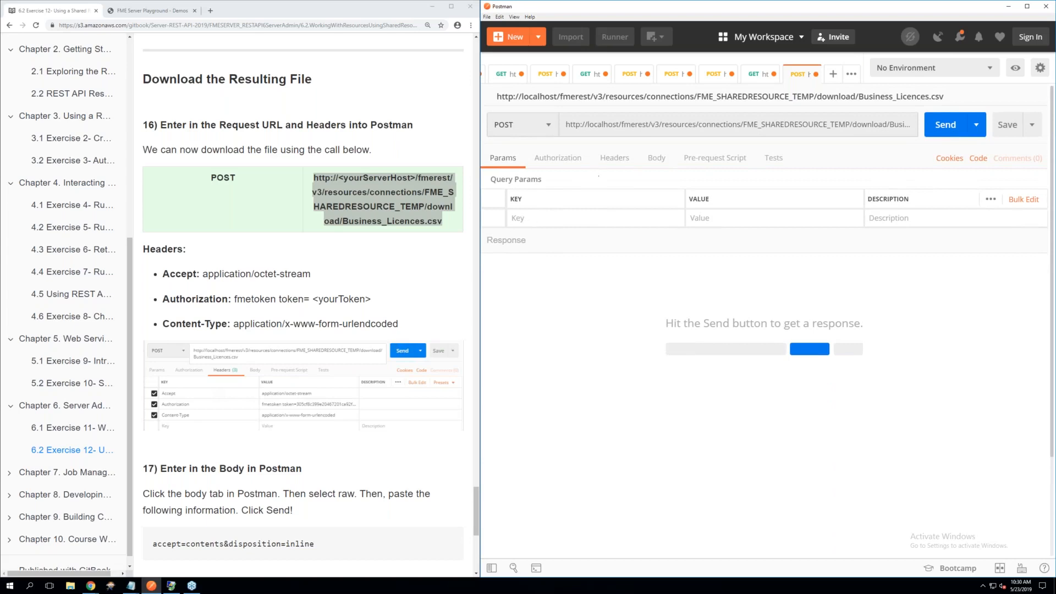
click(613, 159)
click(540, 196)
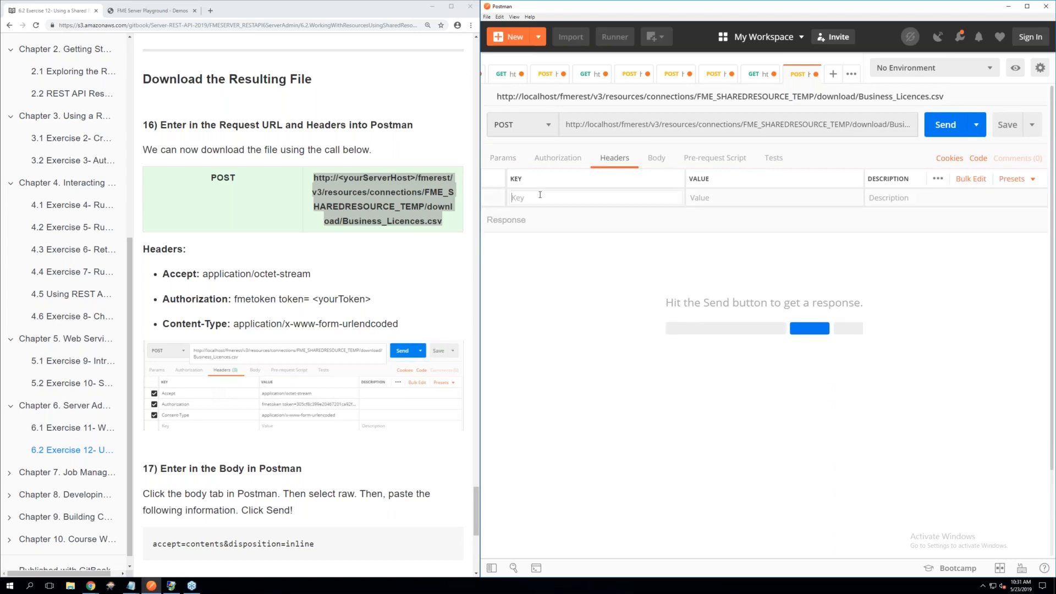
text(Acc)
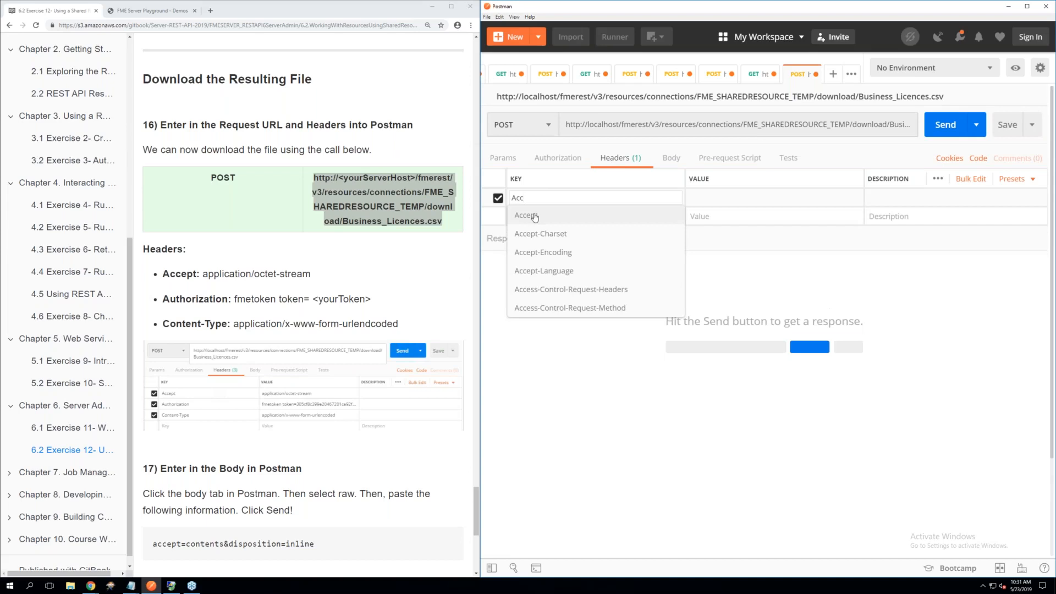
click(532, 216)
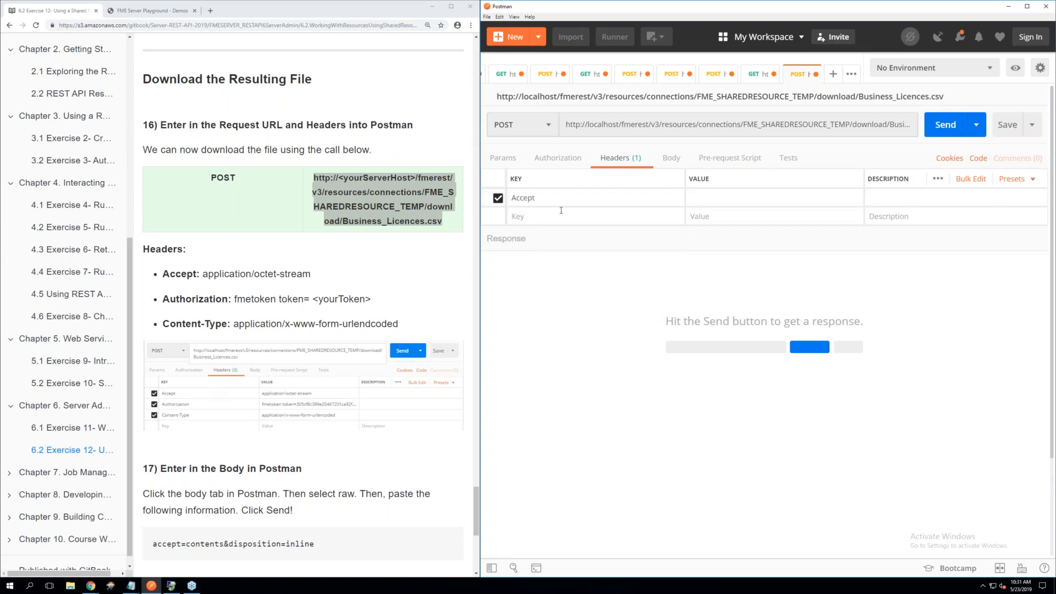
click(697, 195)
text(app)
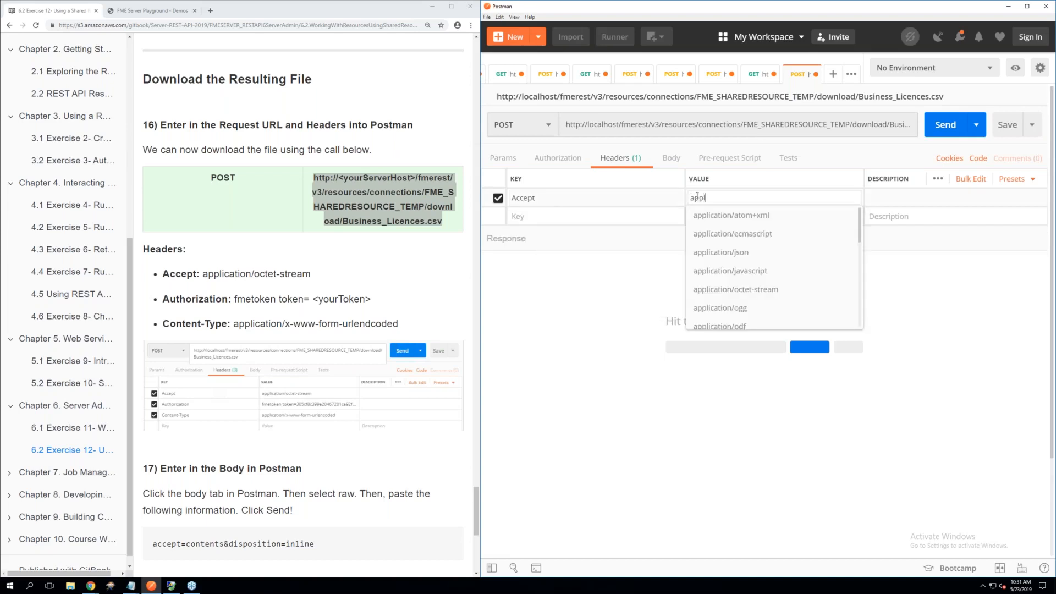
text(l)
click(728, 289)
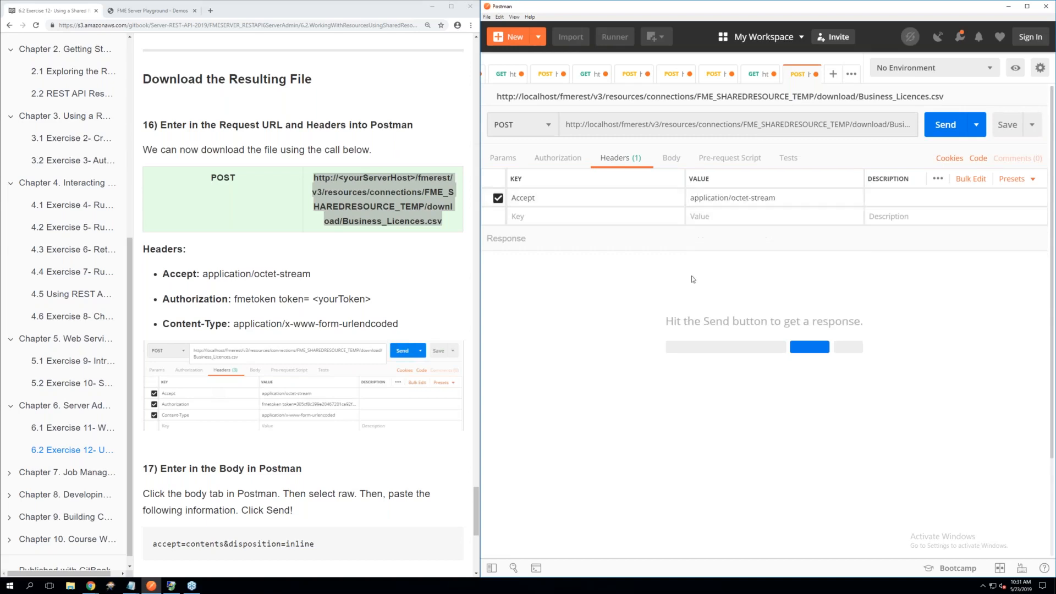
Add the Authorization header with the FME token to the download request by applying the saved Token header preset
click(553, 222)
text(to)
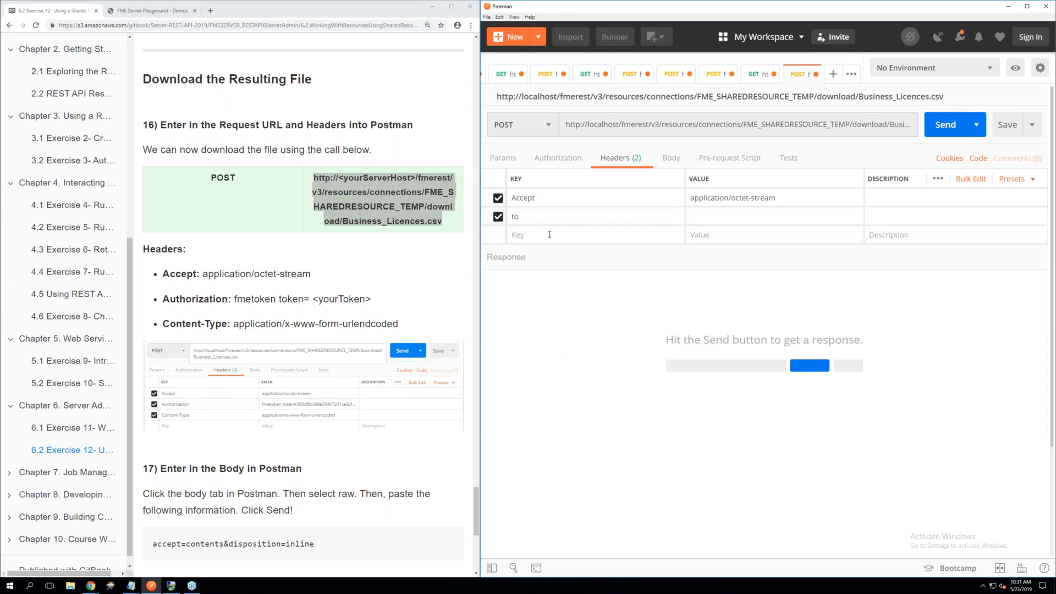
click(549, 235)
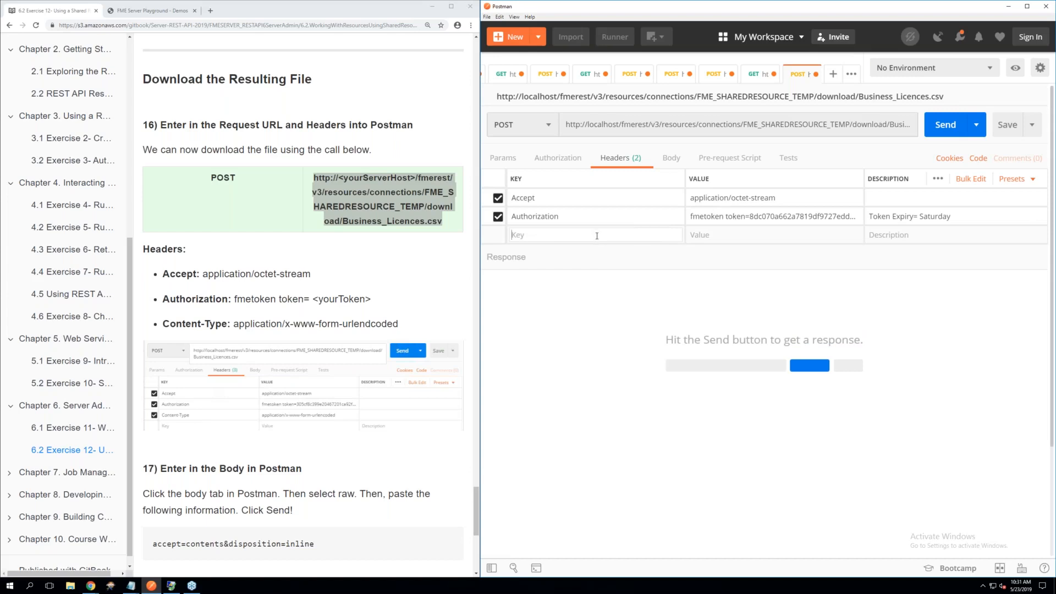
Add a Content-Type header with the value application/x-www-form-urlencoded to the download request
text(Con)
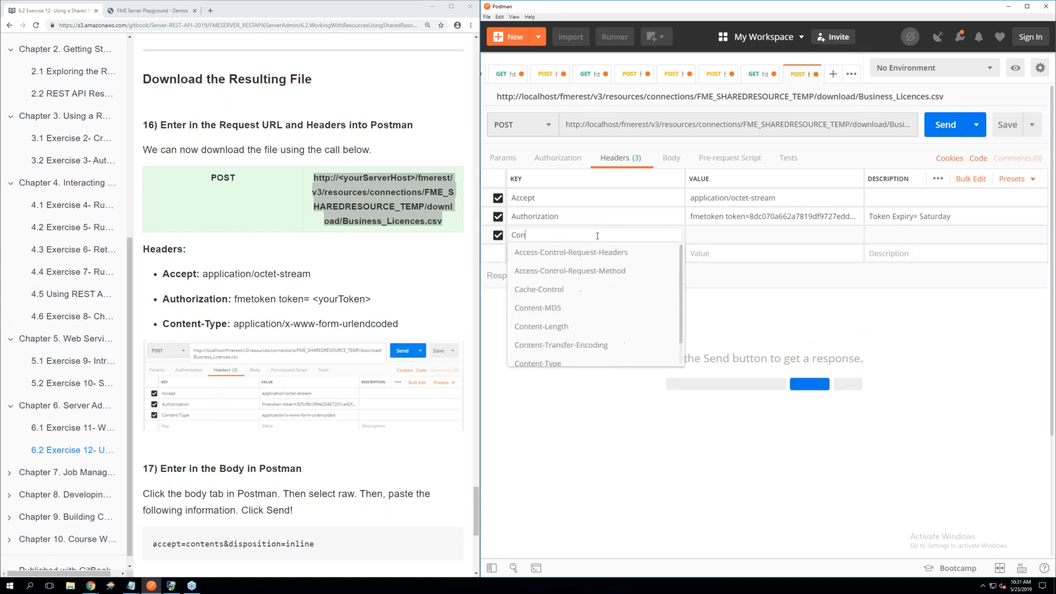
text(te)
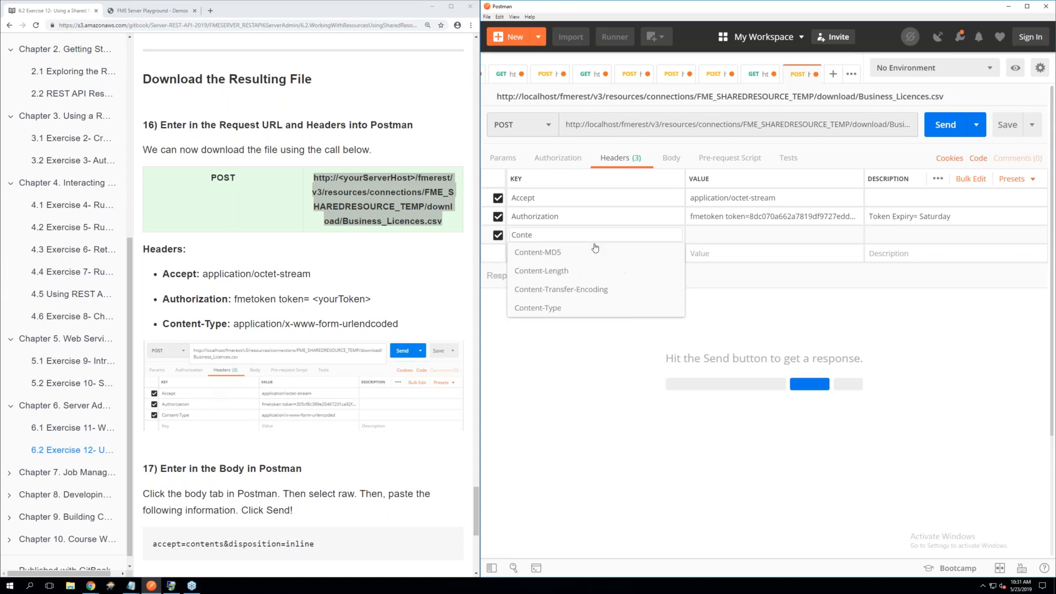
click(562, 308)
click(718, 234)
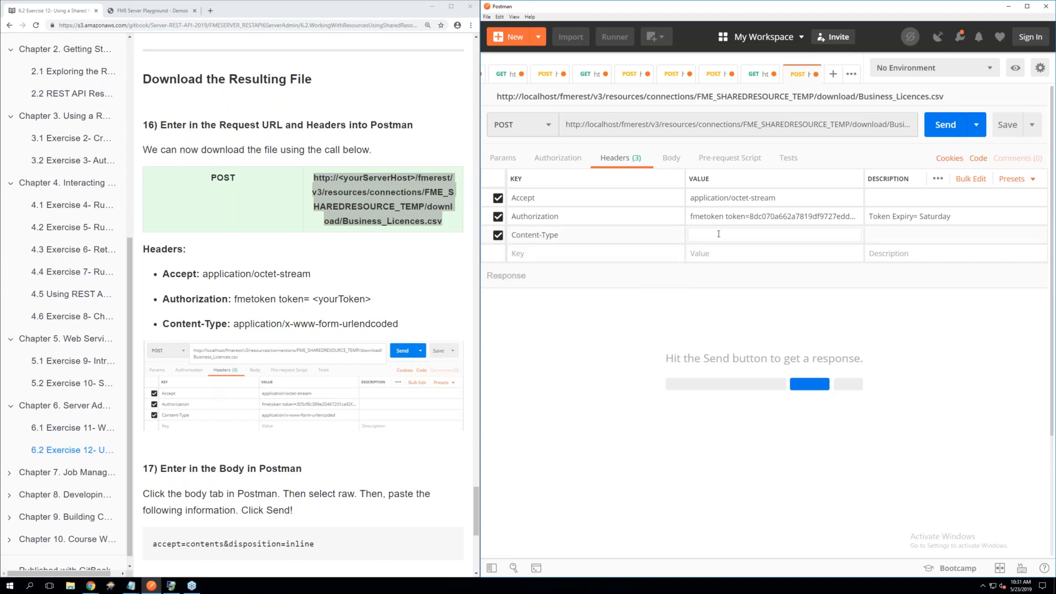
text(usle)
key(BackSpace)
key(BackSpace)
text(rl)
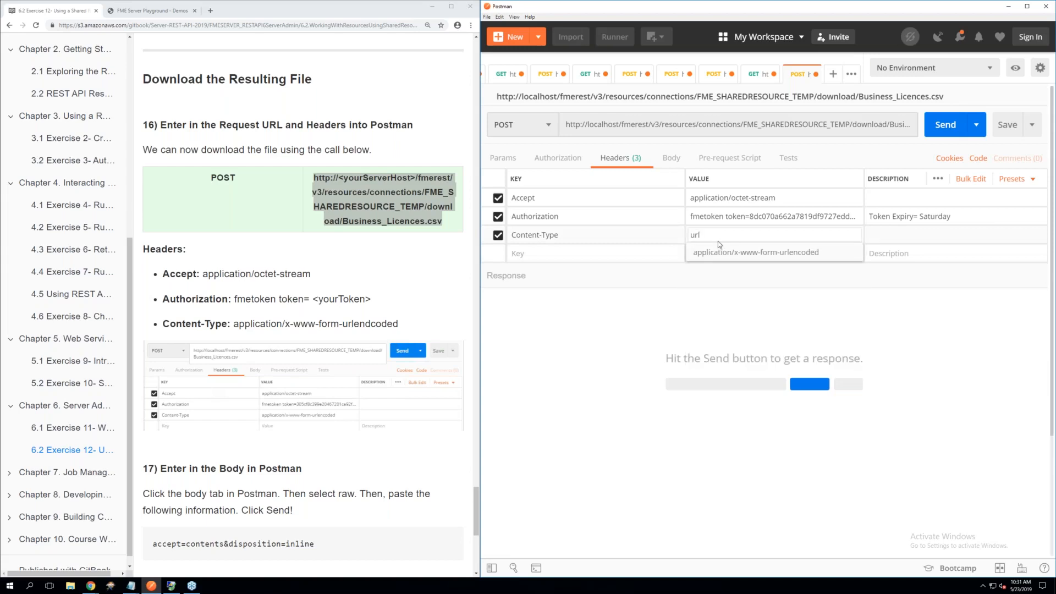
click(721, 252)
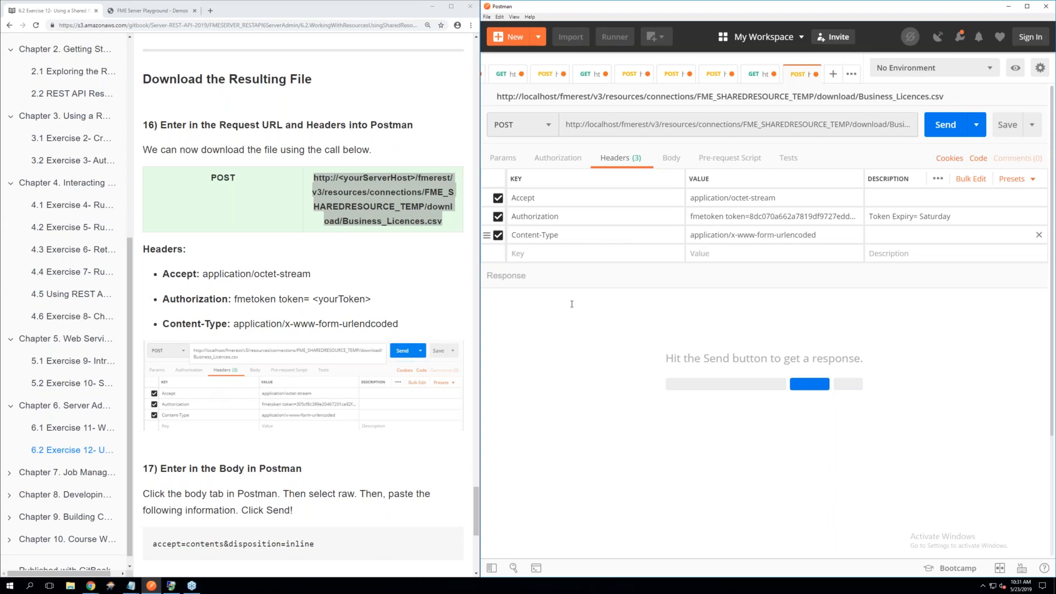
Set the download request's body to raw text accept=contents&disposition=inline, copied from step 17 of the manual
scroll(393, 370, down, 4)
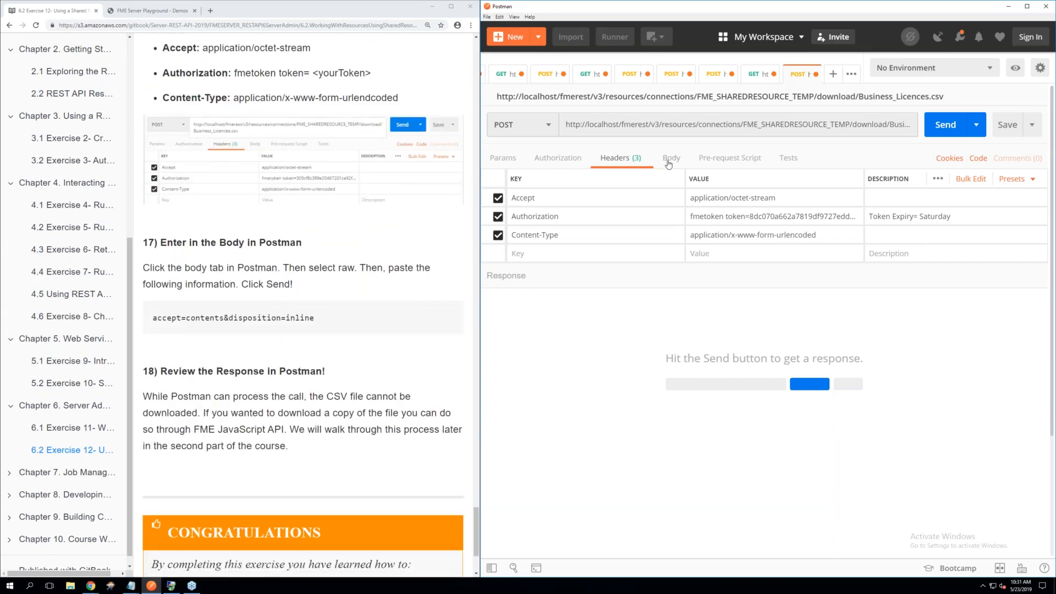
click(670, 159)
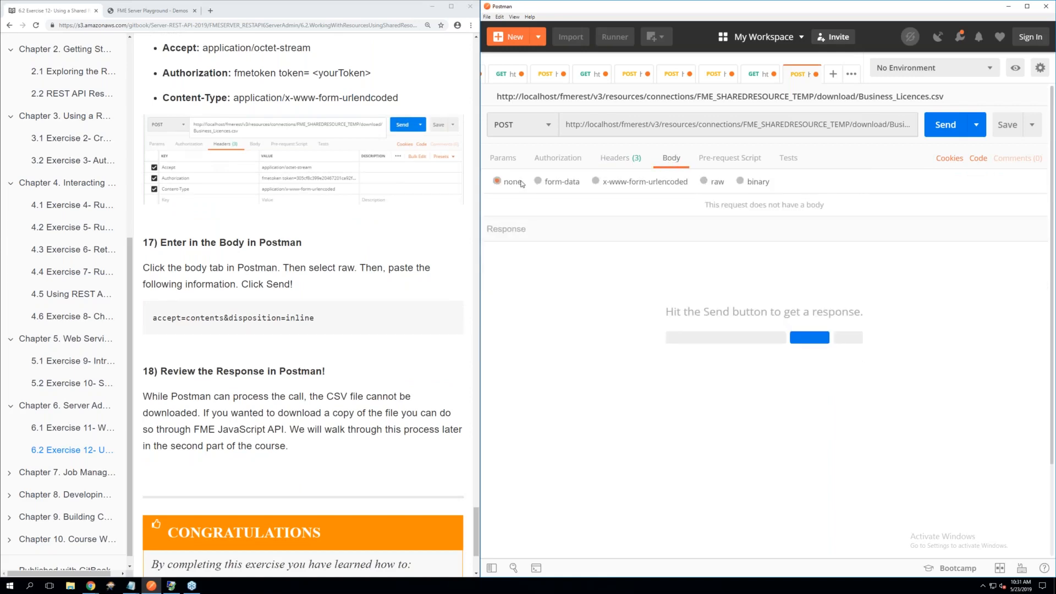
click(706, 183)
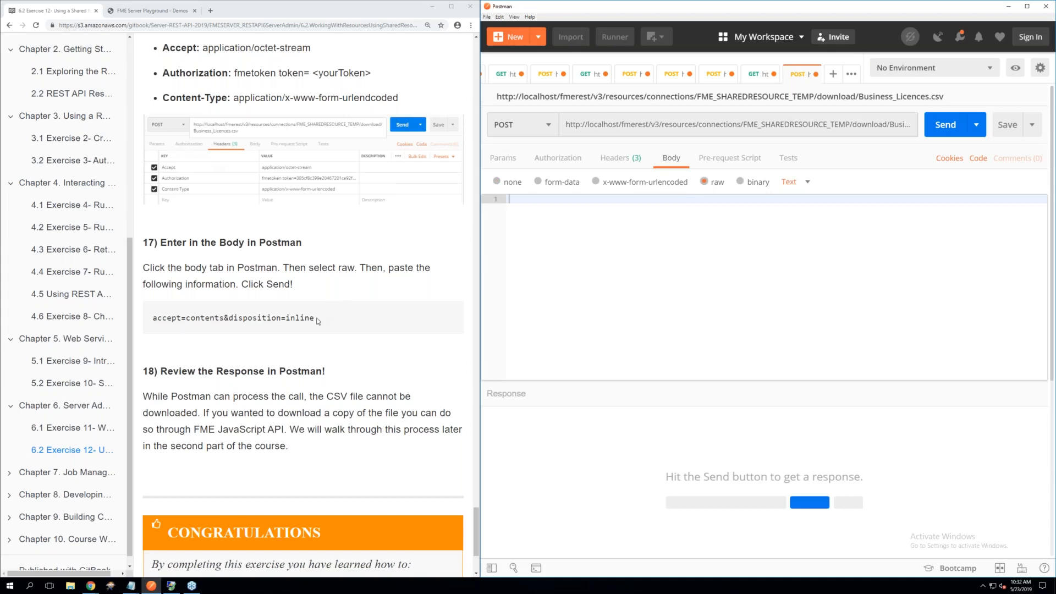
drag(317, 321, 153, 319)
right_click(166, 322)
click(190, 328)
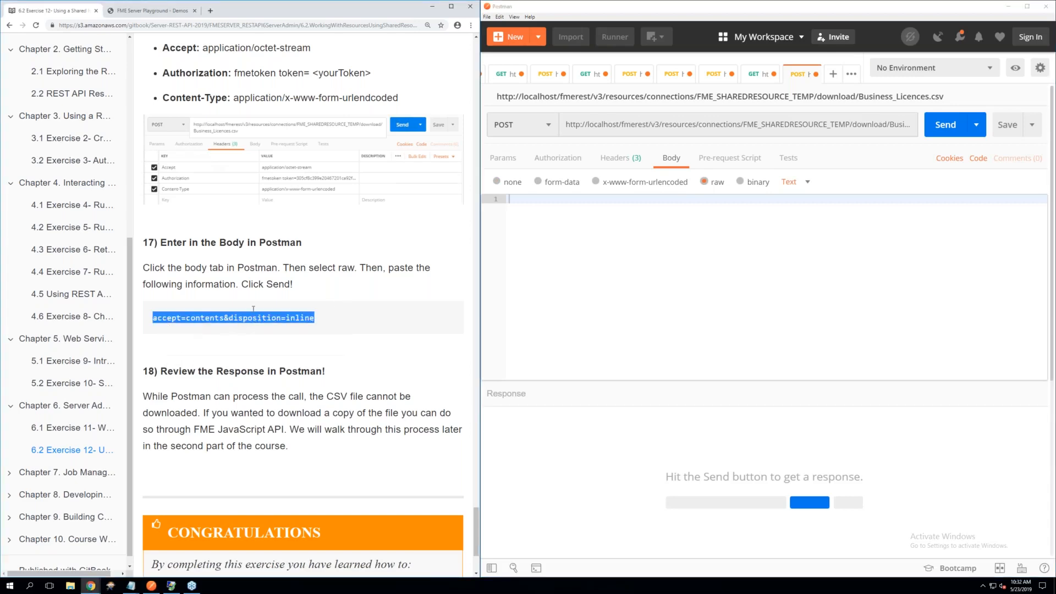
right_click(521, 204)
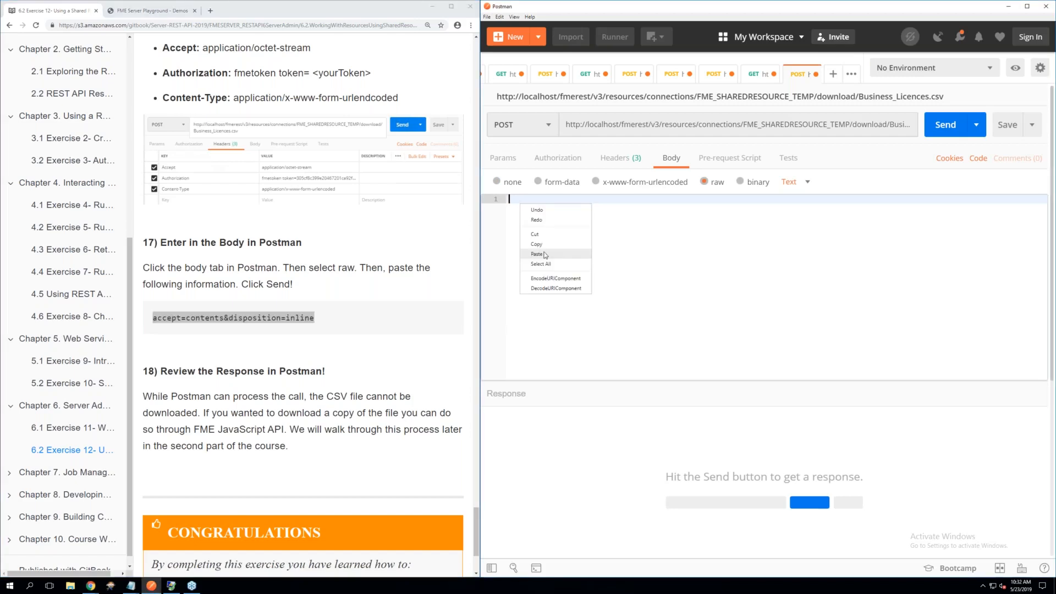
click(537, 254)
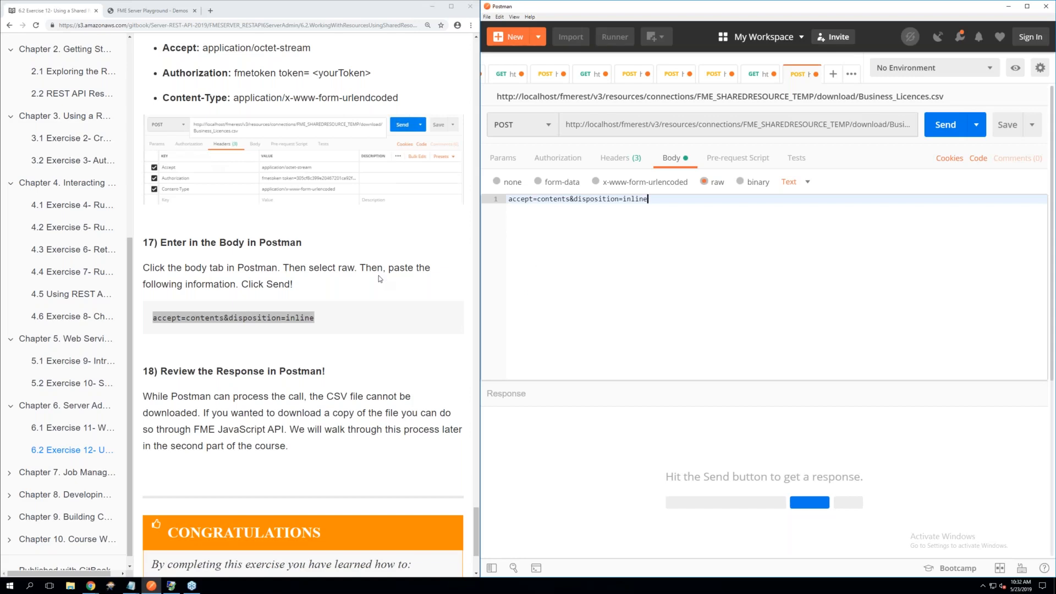
Send the download request and review the CSV records in the response body
click(947, 124)
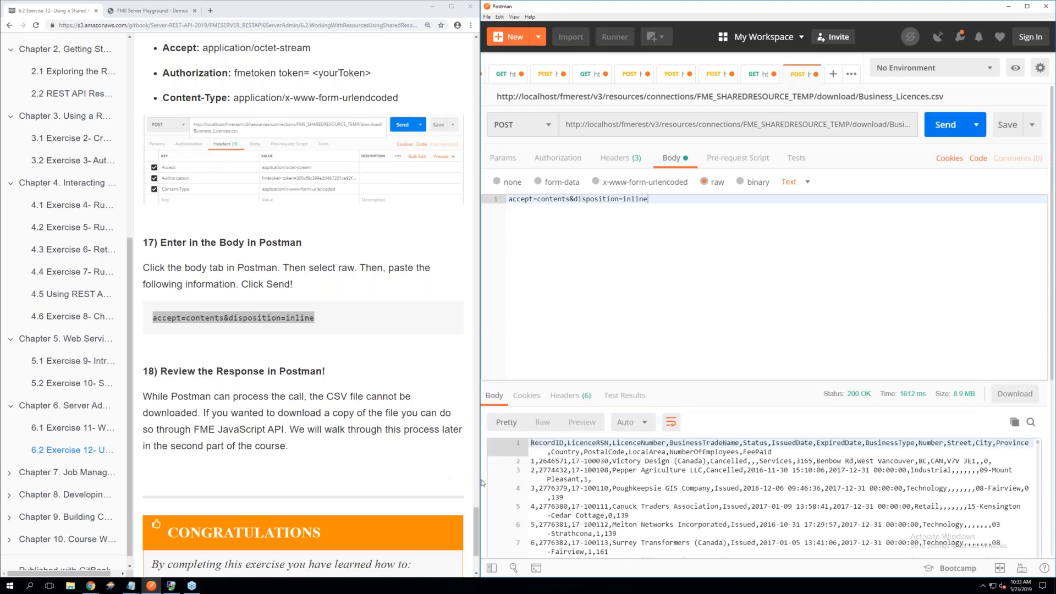
scroll(621, 475, down, 2)
scroll(621, 474, down, 10)
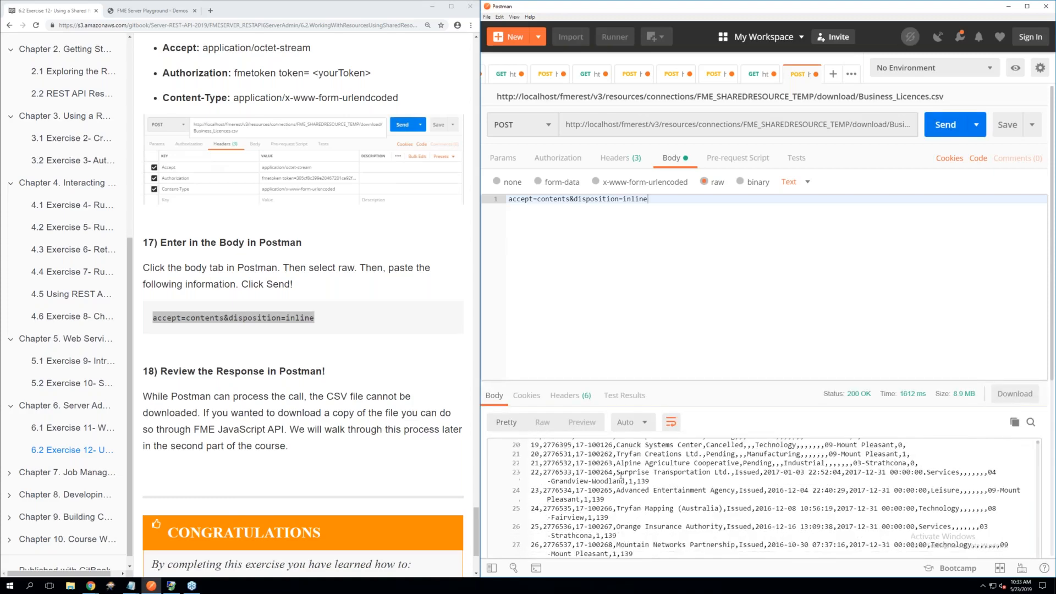
scroll(621, 474, up, 12)
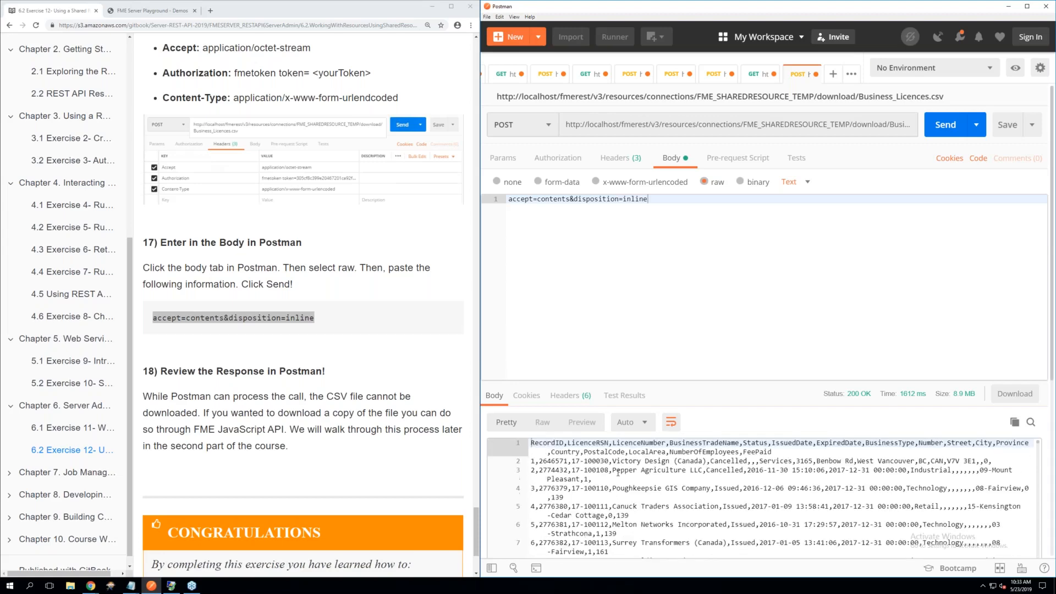
scroll(64, 117, up, 1)
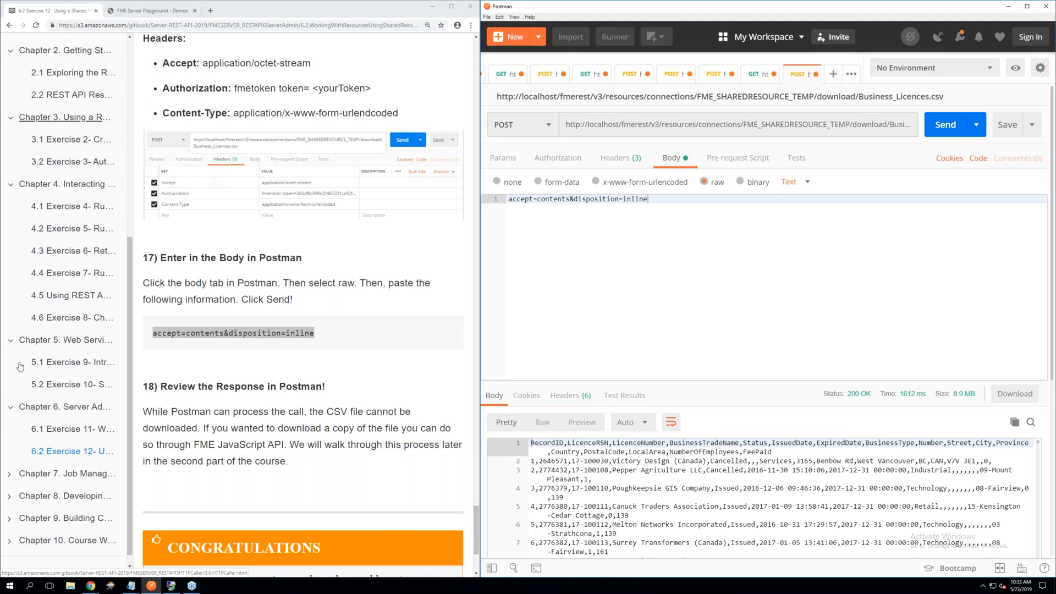
Open Chapter 7, Job Management, in the training manual and look over its introduction and list of exercises
click(65, 476)
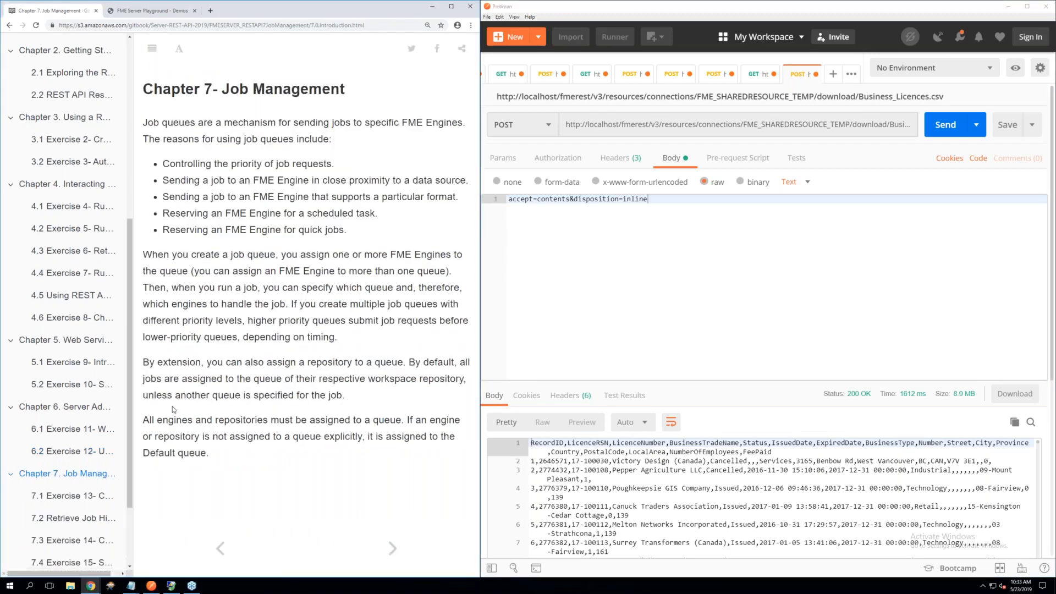
scroll(88, 469, down, 1)
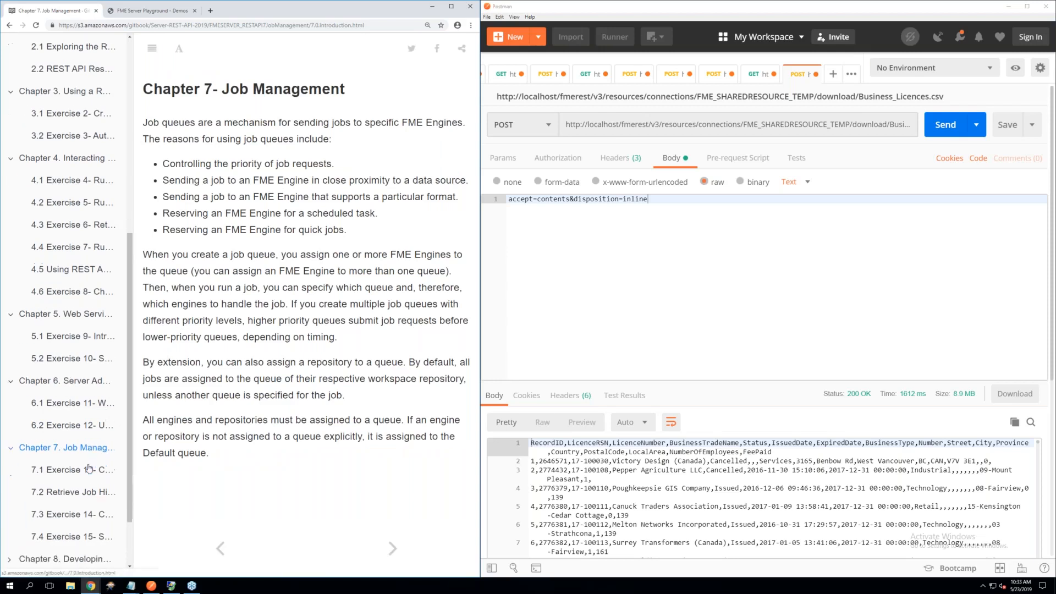
scroll(88, 469, down, 2)
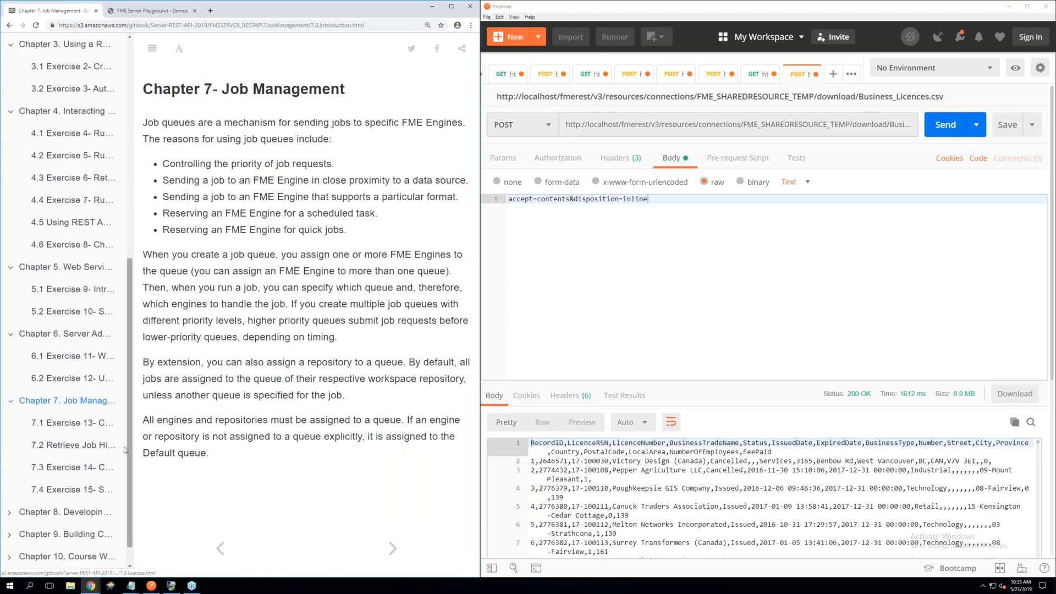
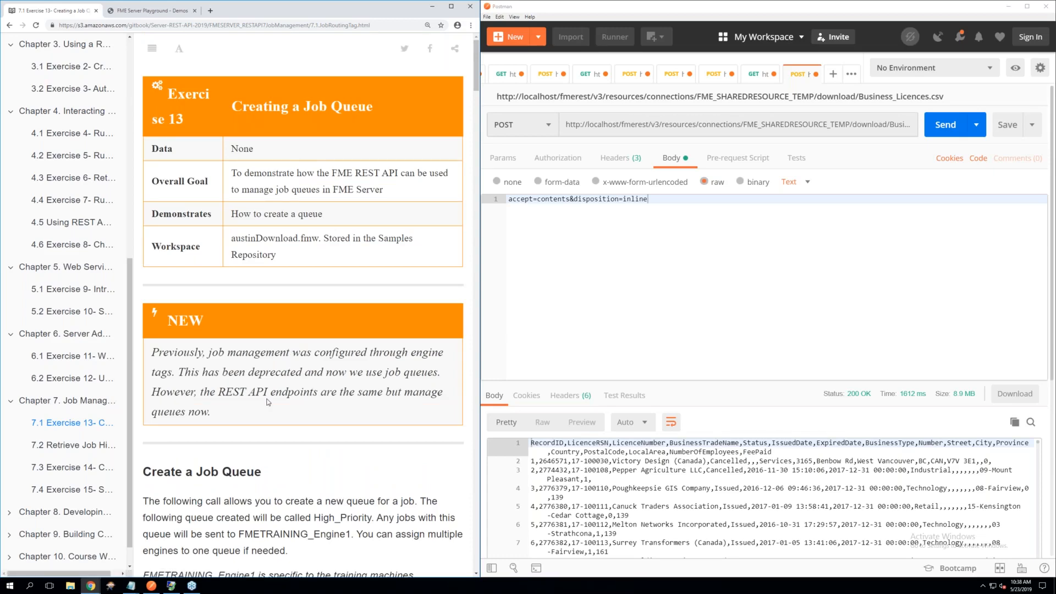
Create a new request for the job queue exercise and set its method to POST
scroll(268, 402, down, 3)
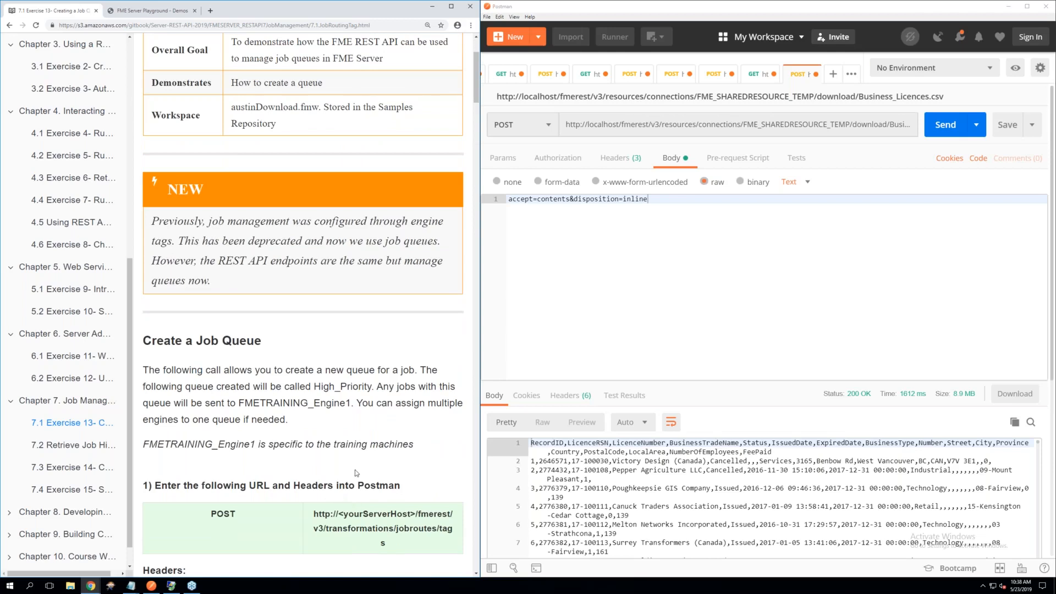
scroll(339, 434, down, 2)
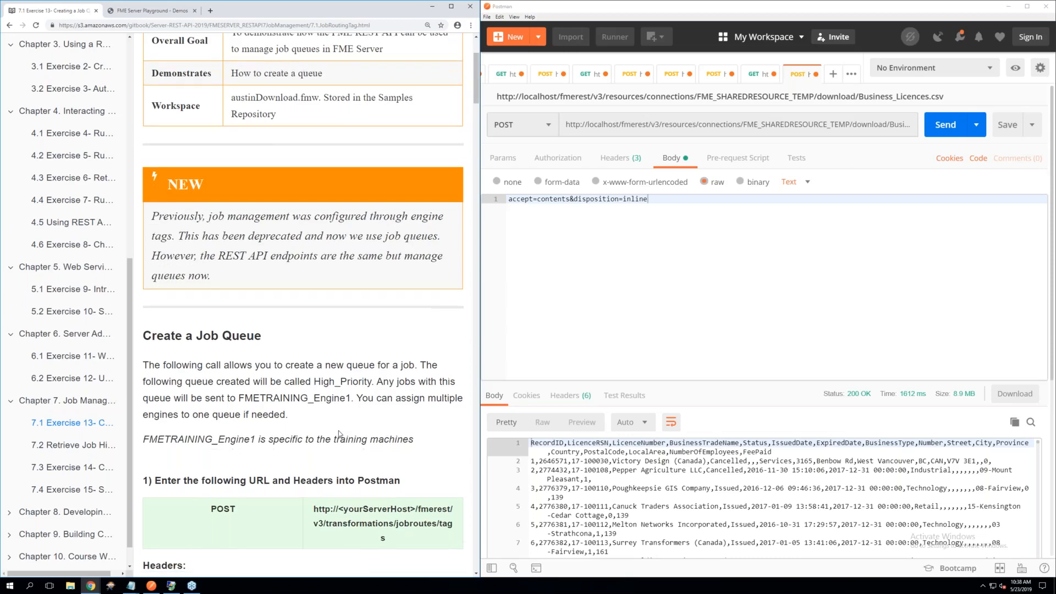
scroll(339, 434, down, 1)
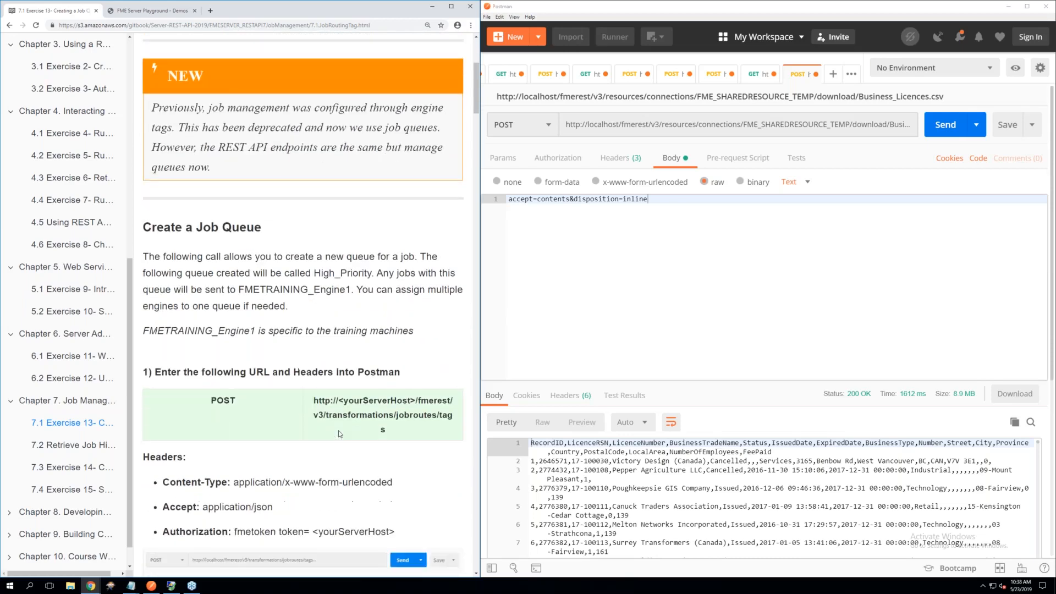
click(665, 253)
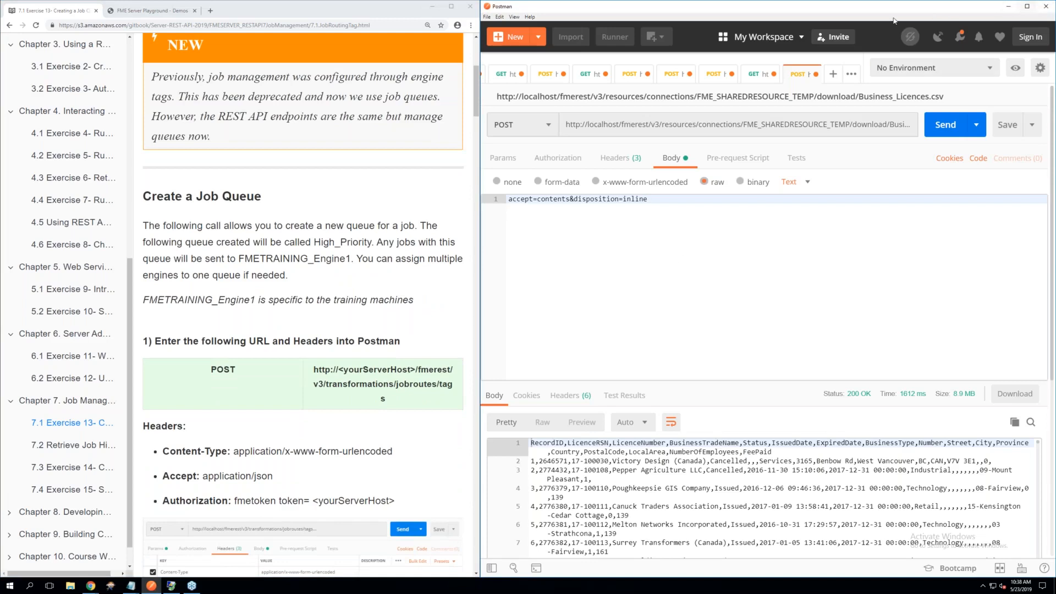
click(834, 74)
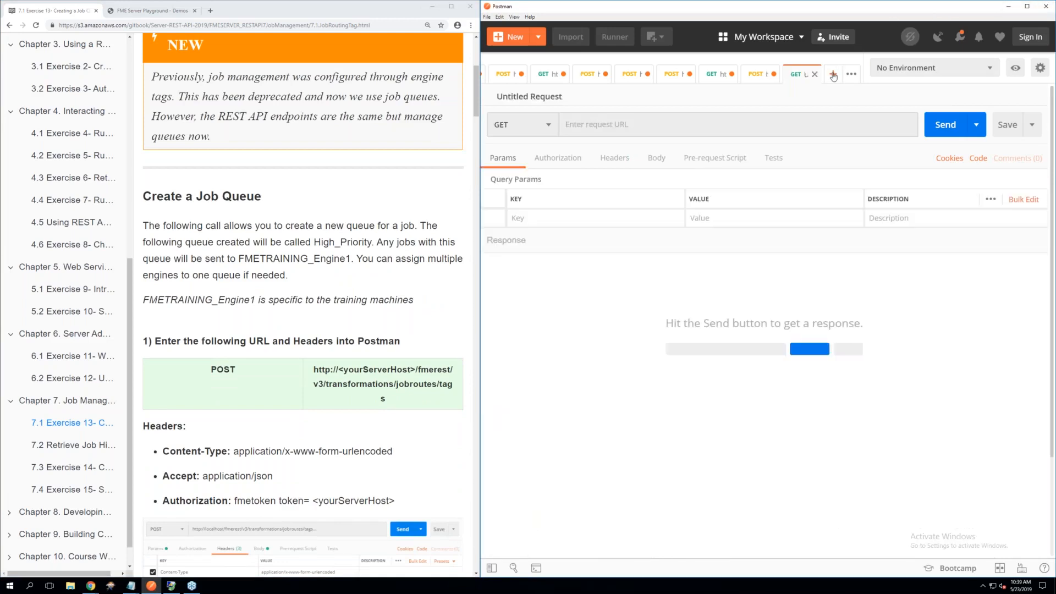
click(512, 125)
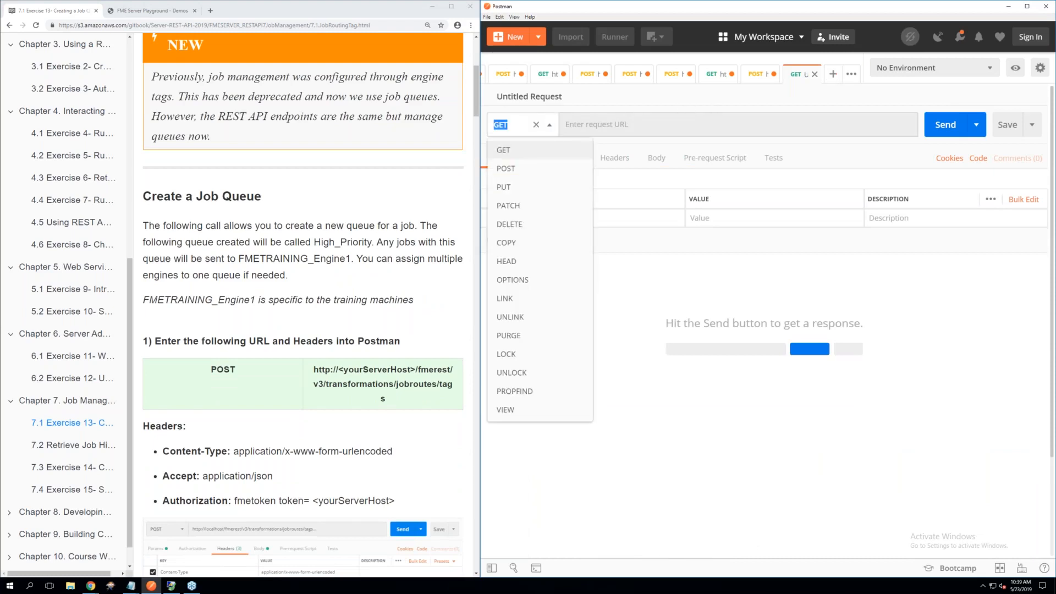
click(322, 246)
scroll(322, 246, down, 2)
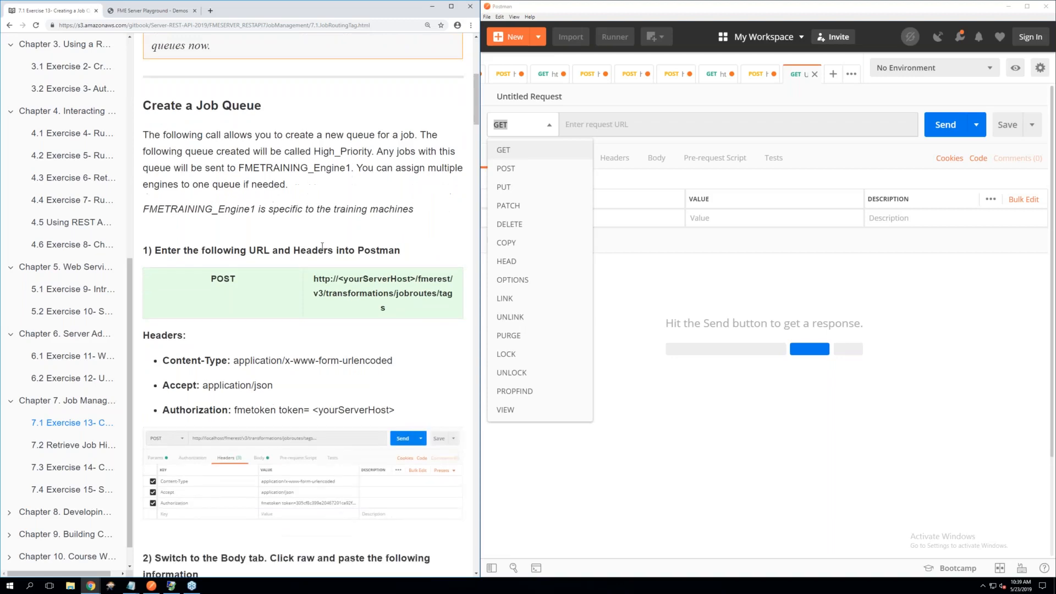
click(506, 169)
Copy the jobroutes/tags endpoint URL from the exercise page into the new request's URL
drag(392, 299, 313, 273)
right_click(336, 277)
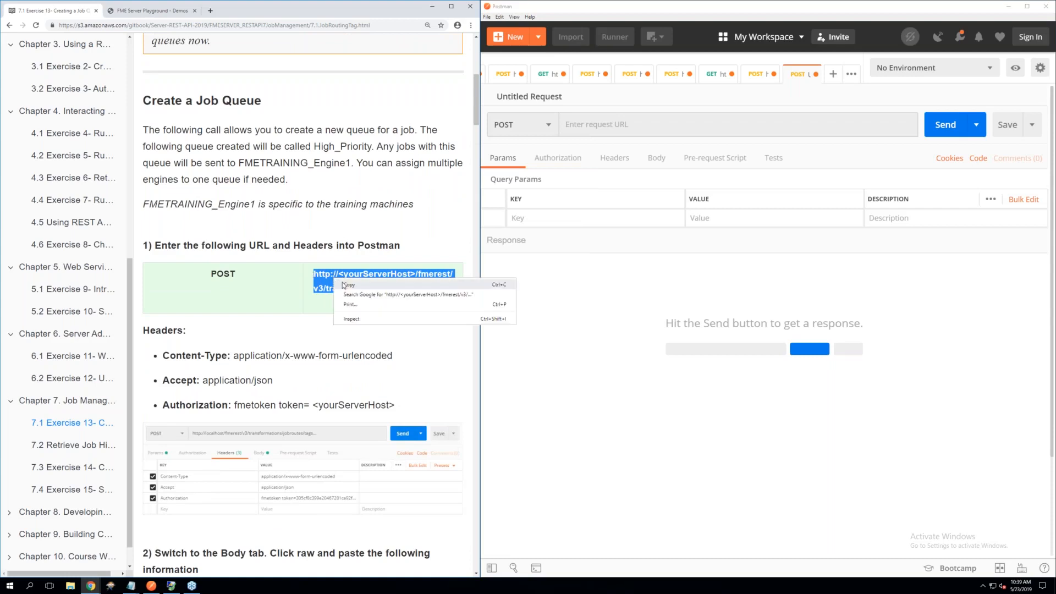
click(344, 285)
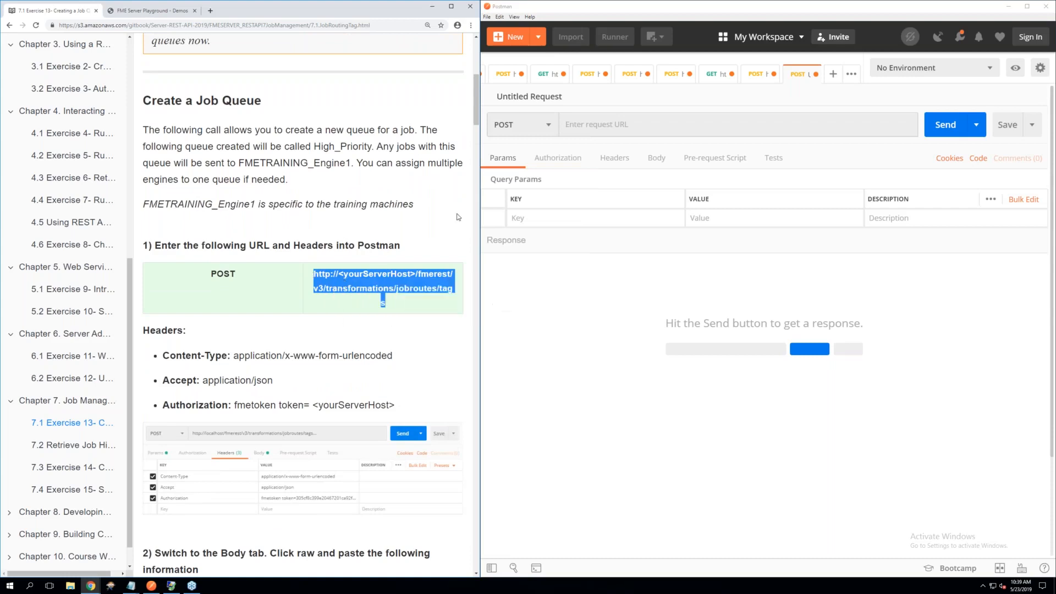
right_click(584, 124)
click(614, 173)
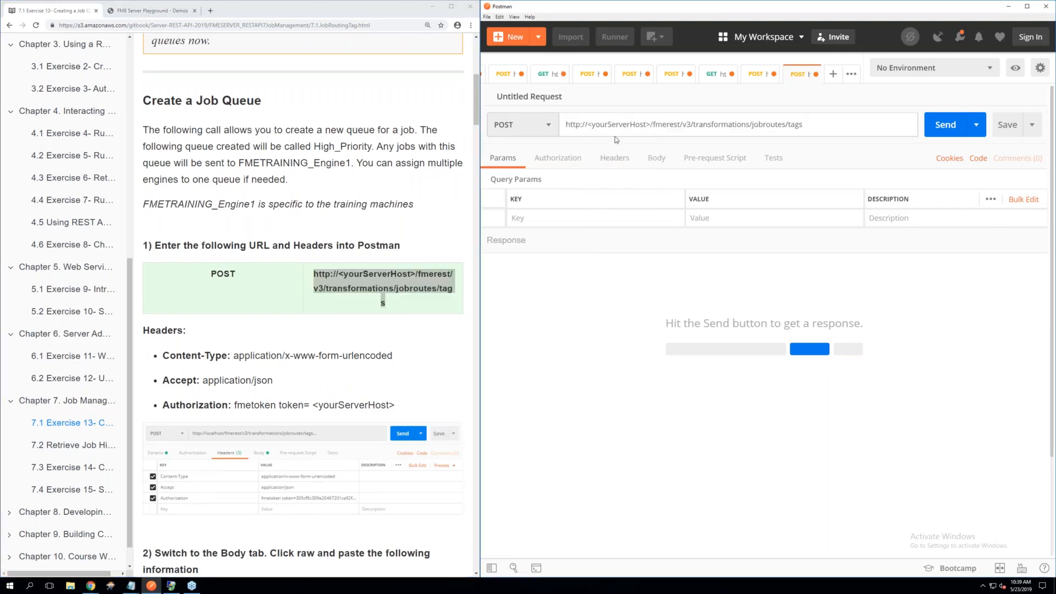
Replace the <yourServerHost> placeholder in the request URL with localhost
drag(649, 124, 593, 126)
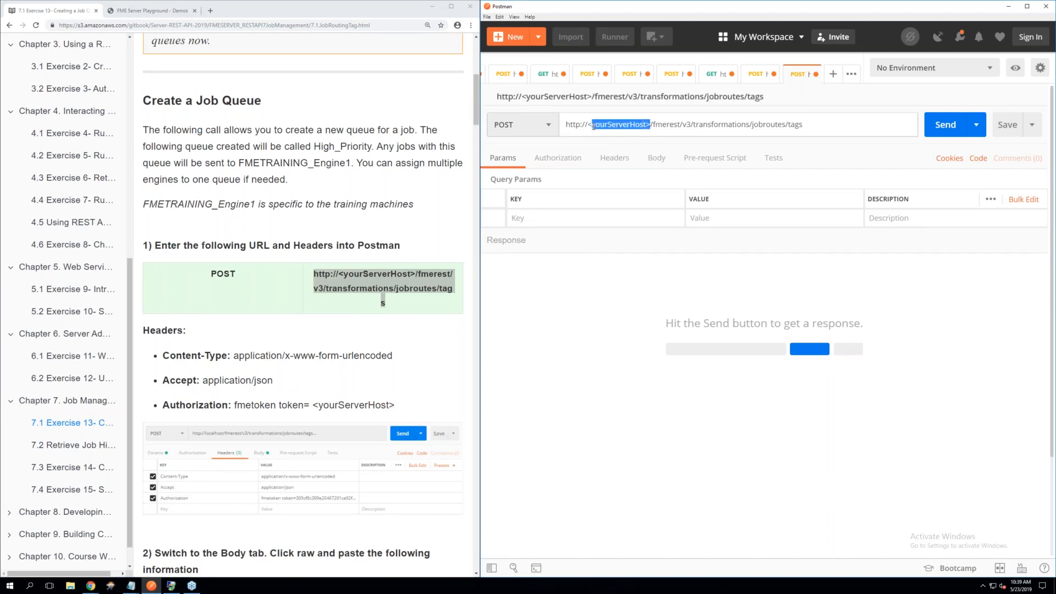
key(BackSpace)
key(BackSpace)
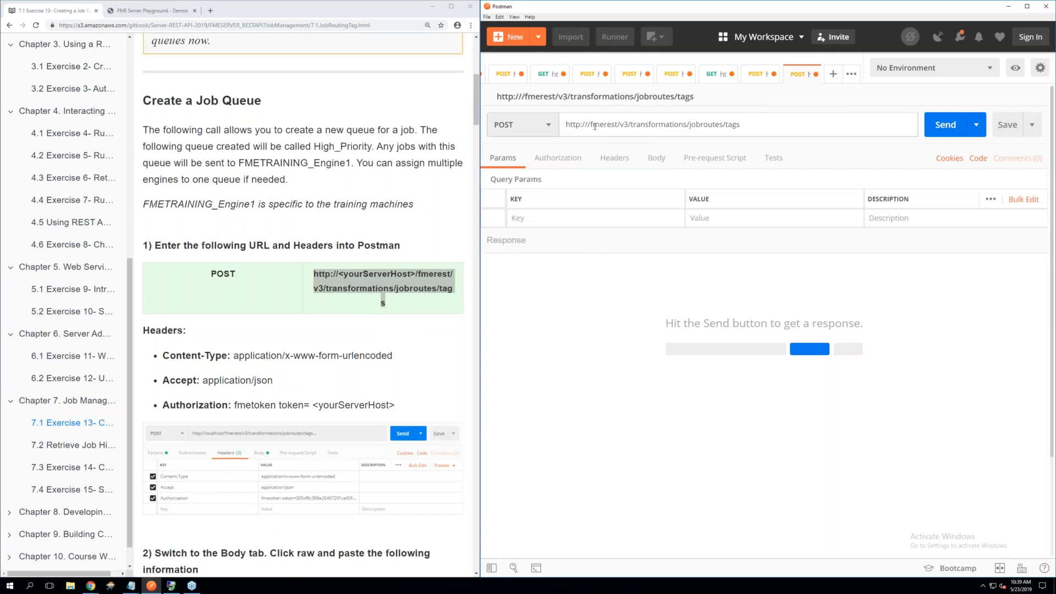
text(localhp)
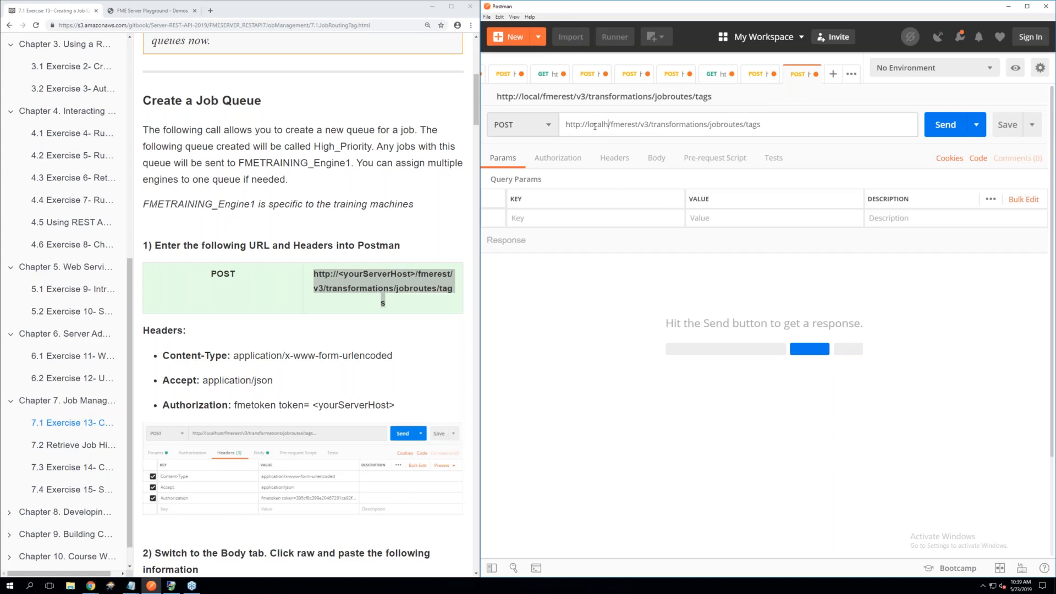
key(BackSpace)
text(os)
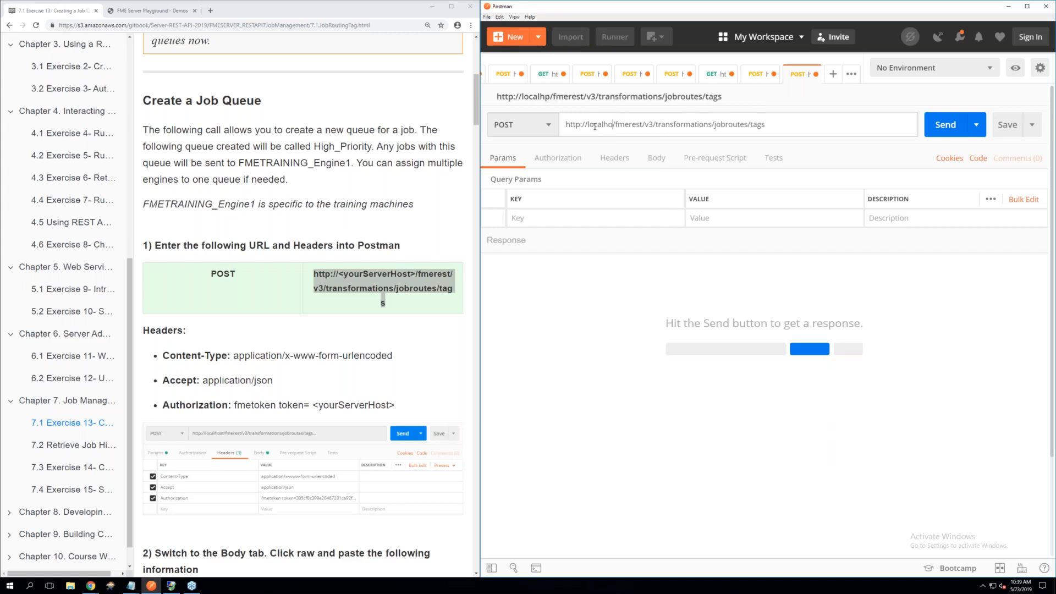
text(t)
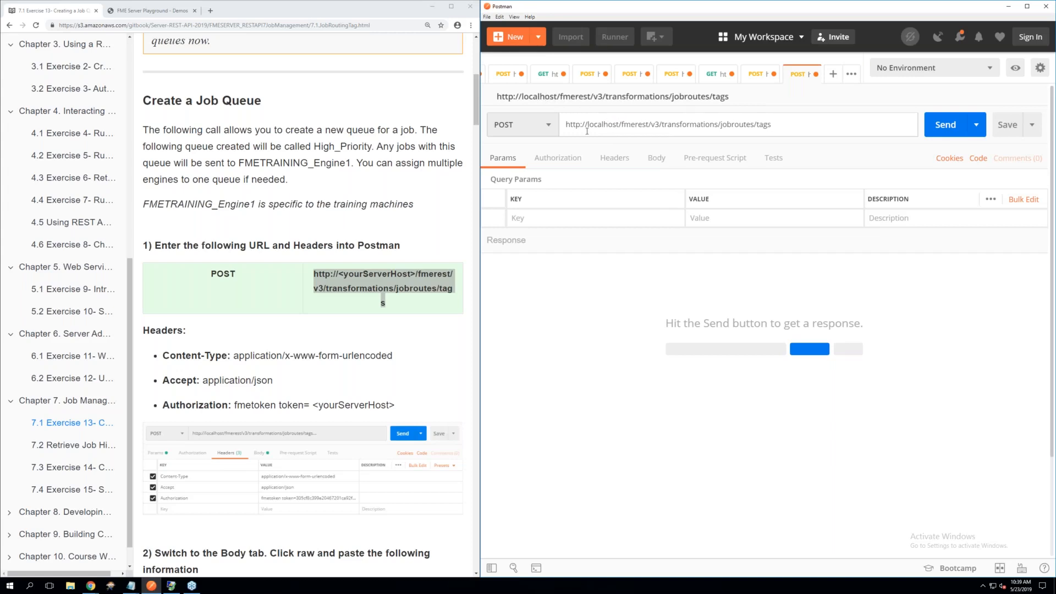
click(618, 264)
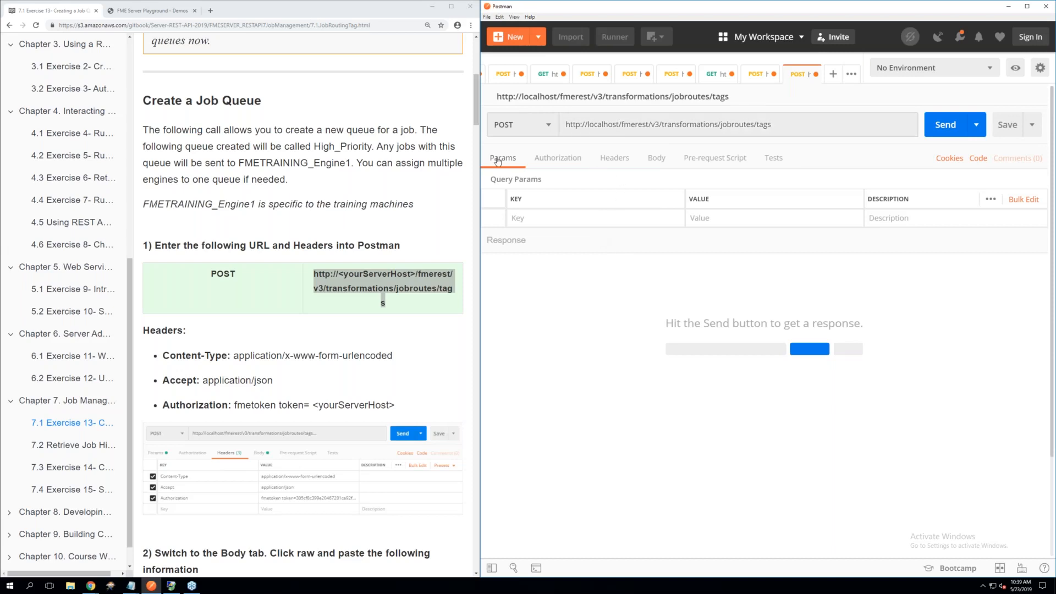
Add a Content-Type request header with the value application/x-www-form-urlencoded
click(611, 159)
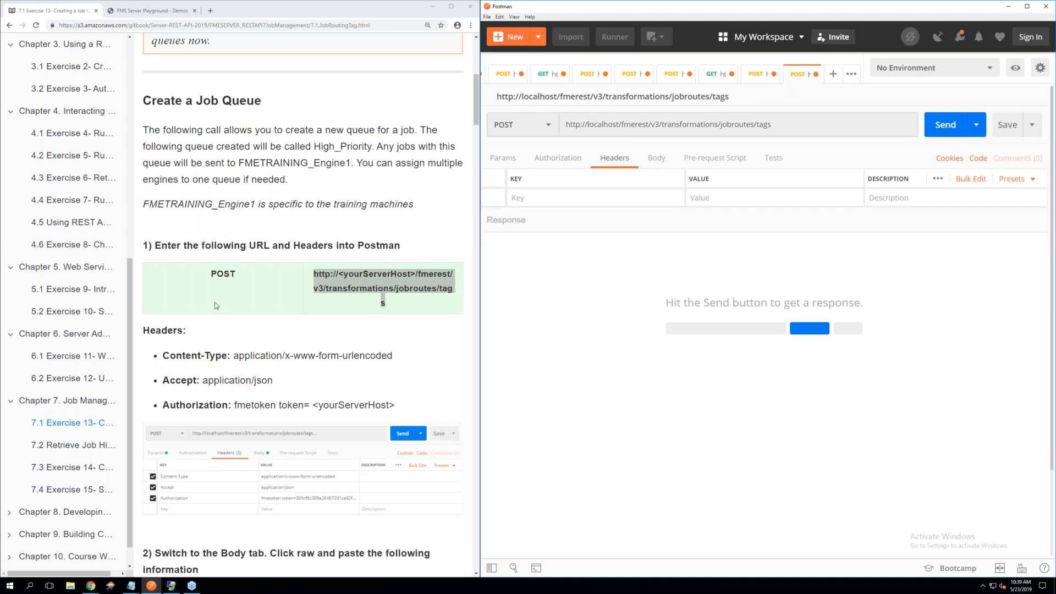
scroll(214, 302, down, 1)
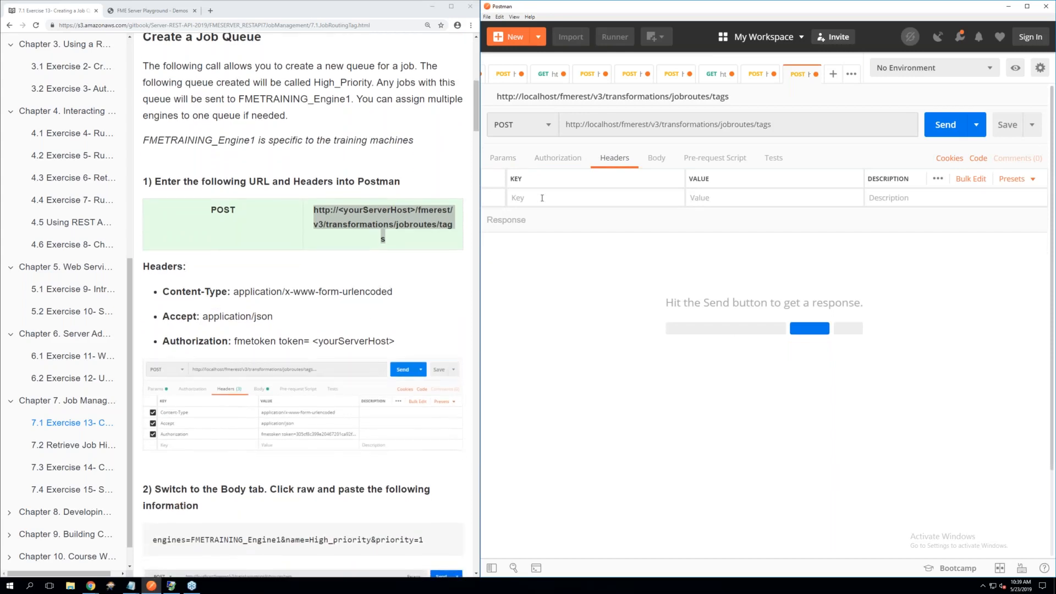
click(541, 197)
text(C)
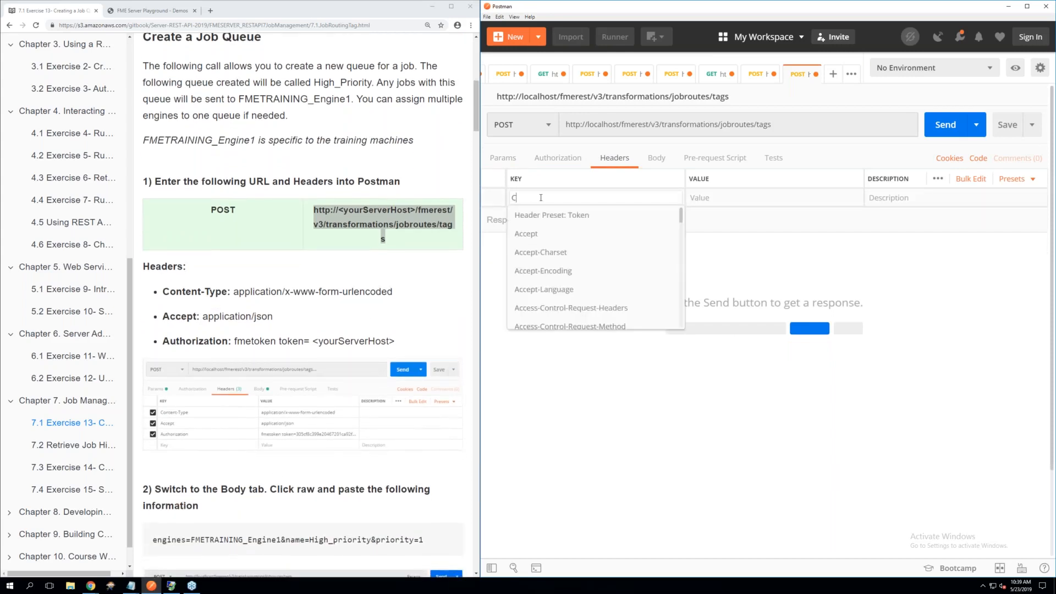
text(ont)
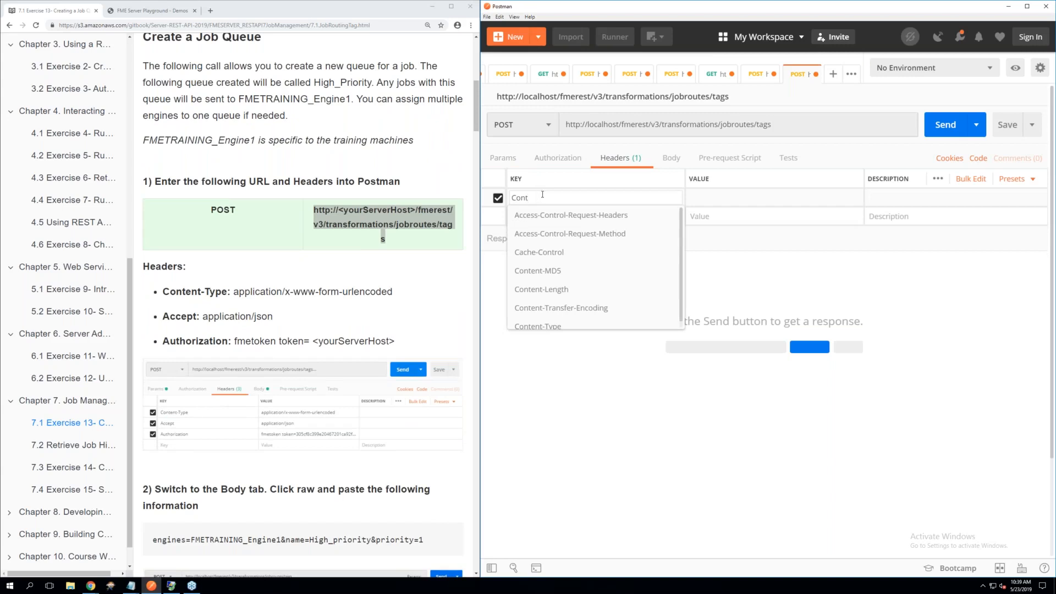
click(554, 327)
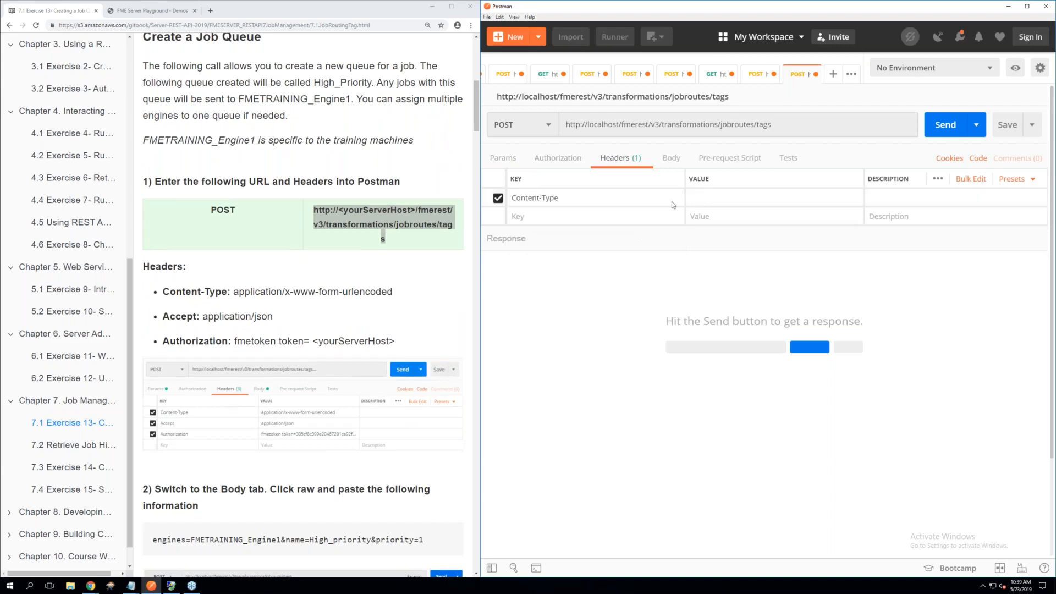
click(715, 201)
text(usle)
key(BackSpace)
key(BackSpace)
key(BackSpace)
text(rl)
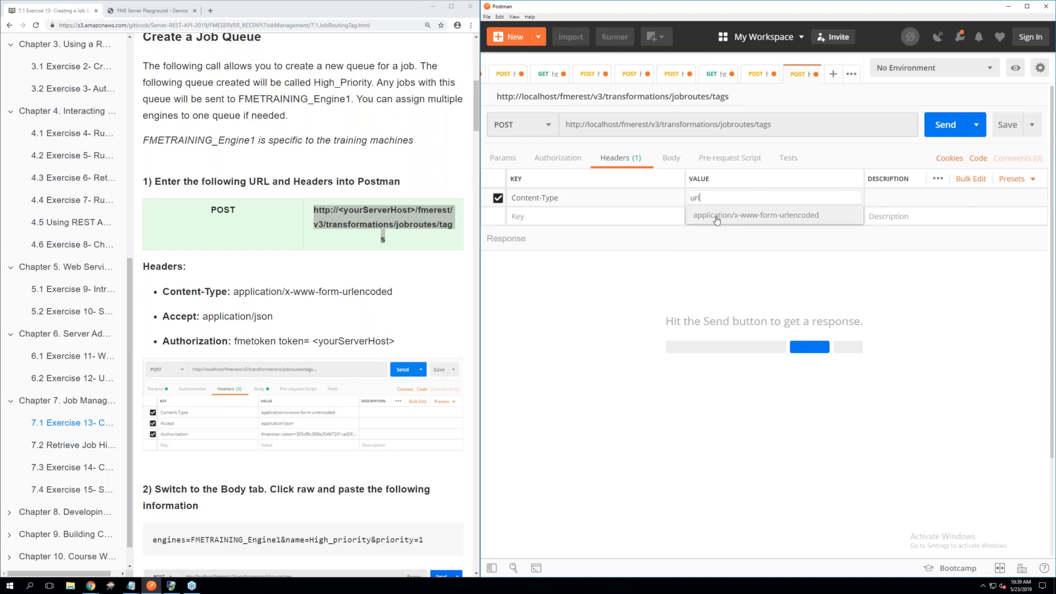
click(716, 219)
Add an Accept request header with the value application/json
click(624, 217)
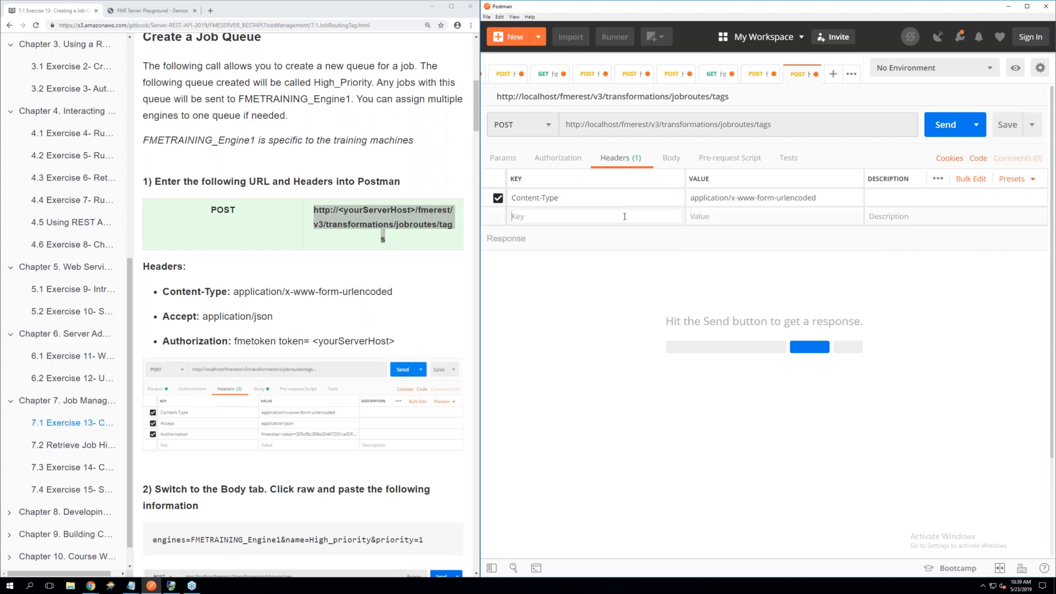
text(Acc)
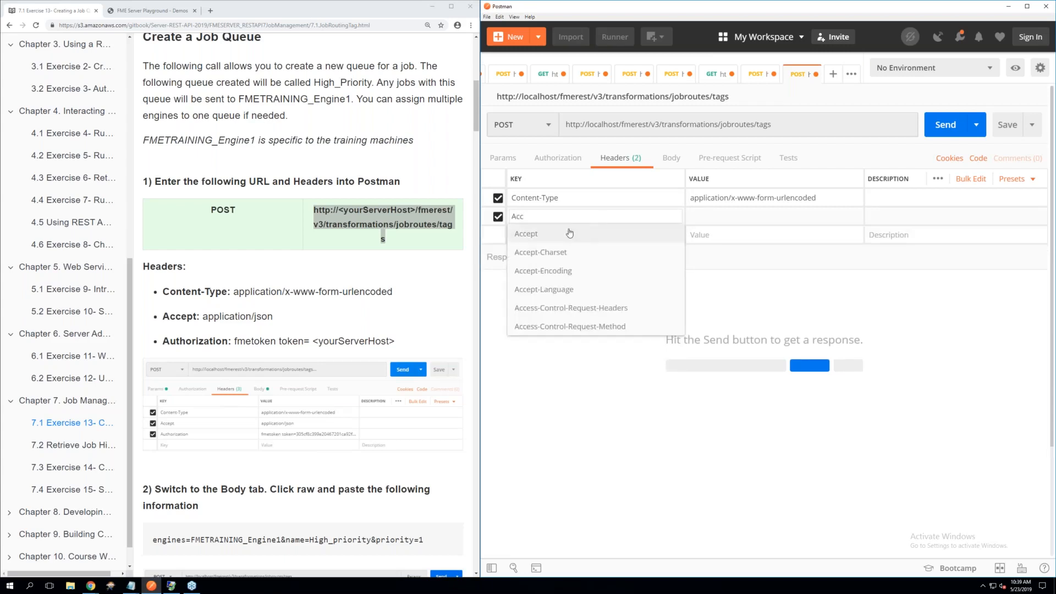
click(648, 223)
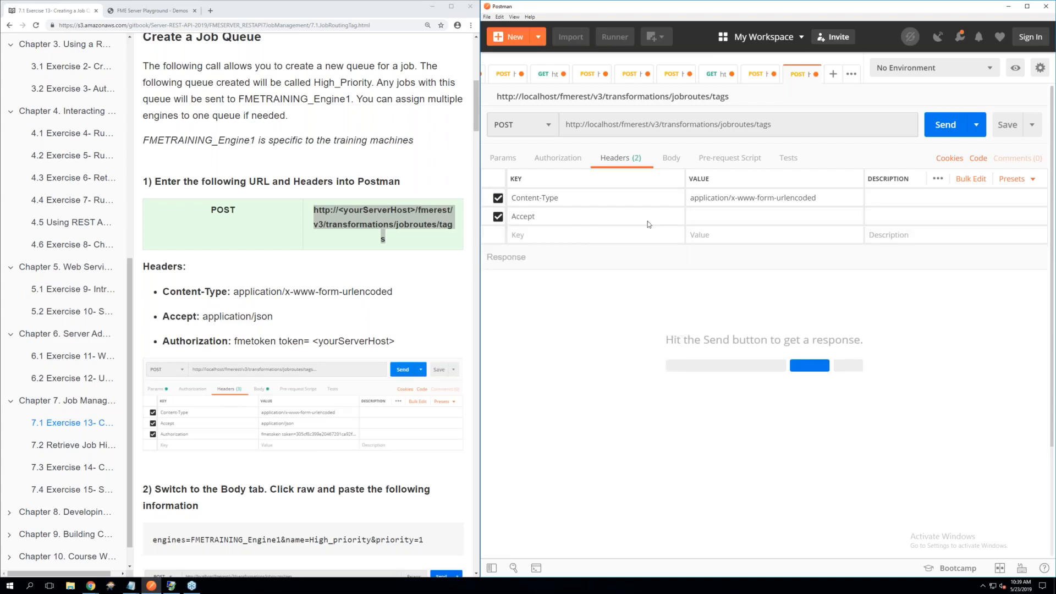
click(691, 217)
text(appli)
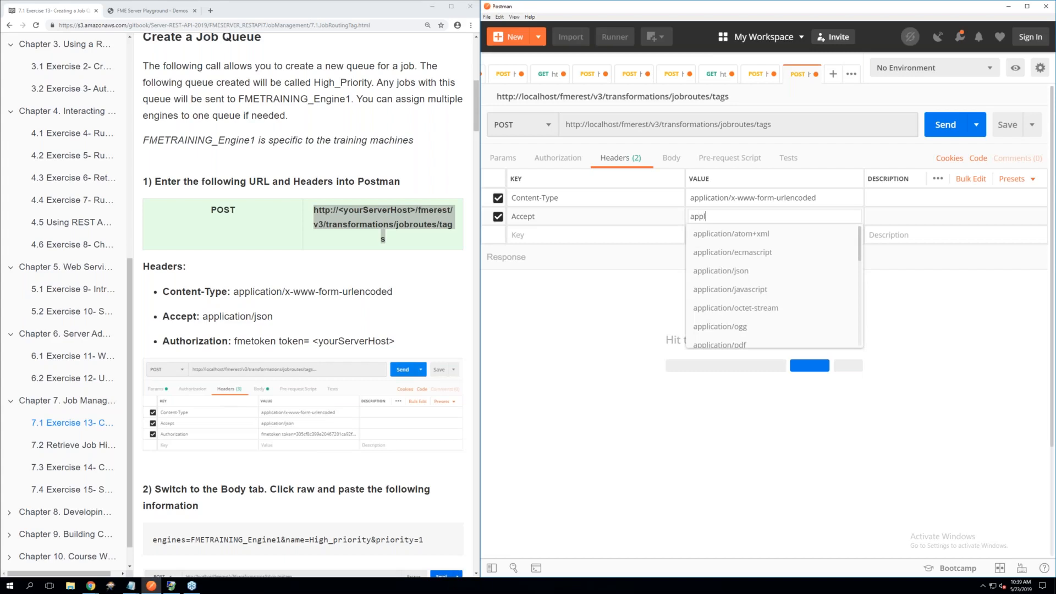
click(715, 271)
Add the Authorization header containing the FME token by applying the saved Token header preset
click(559, 235)
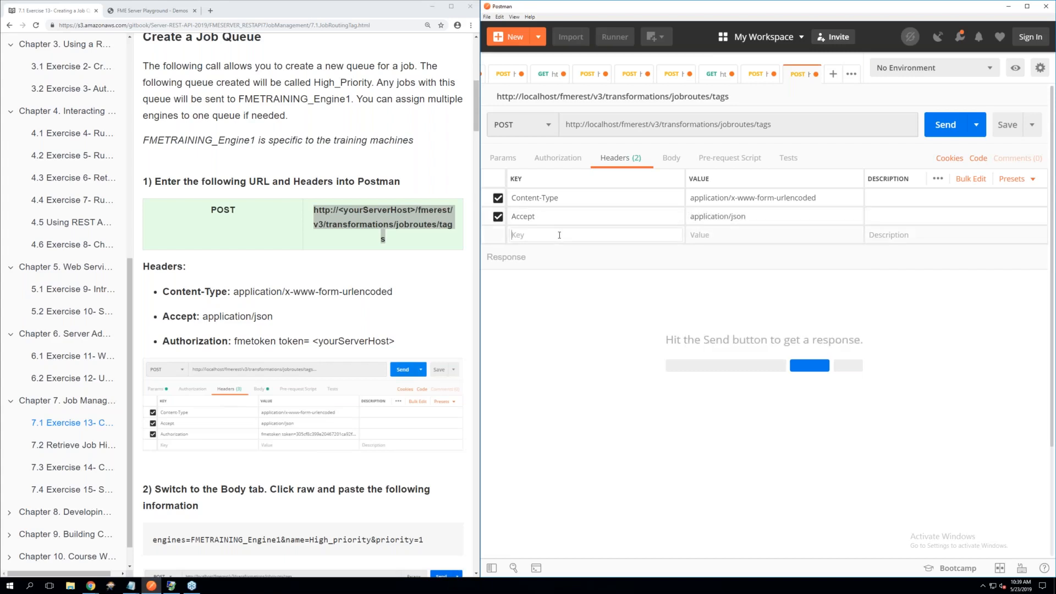
text(t)
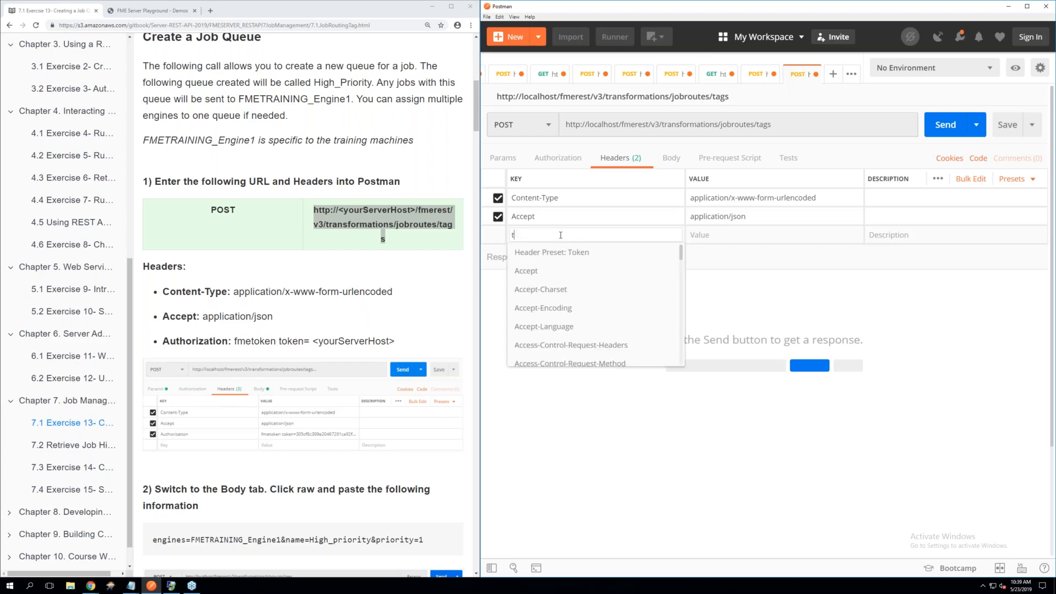
text(o)
click(557, 253)
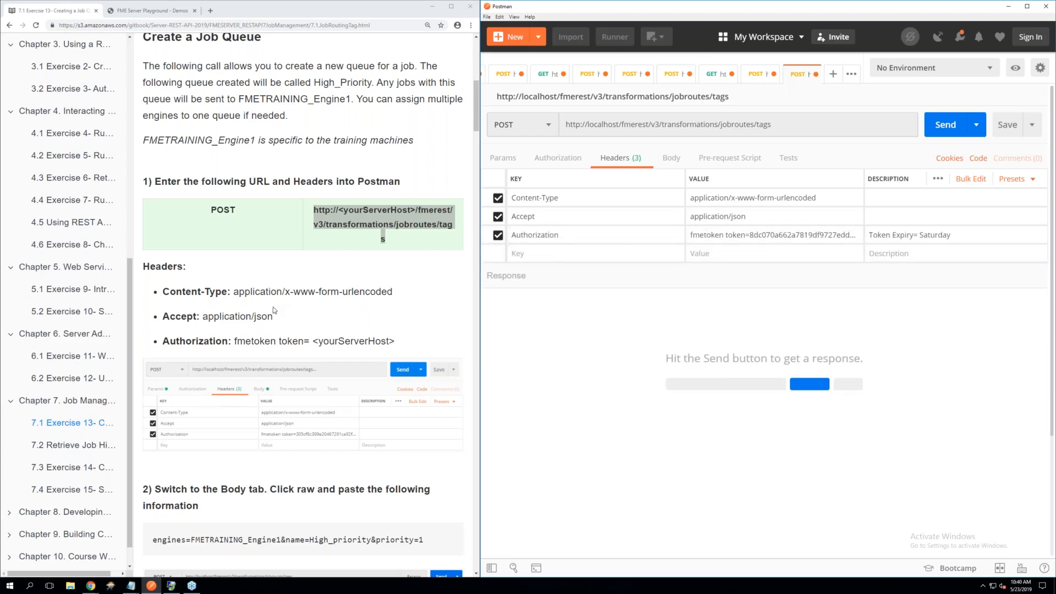
Set the request body to raw and paste engines=FMETRAINING_Engine1&name=High_priority&priority=1 from the exercise page
scroll(273, 309, down, 2)
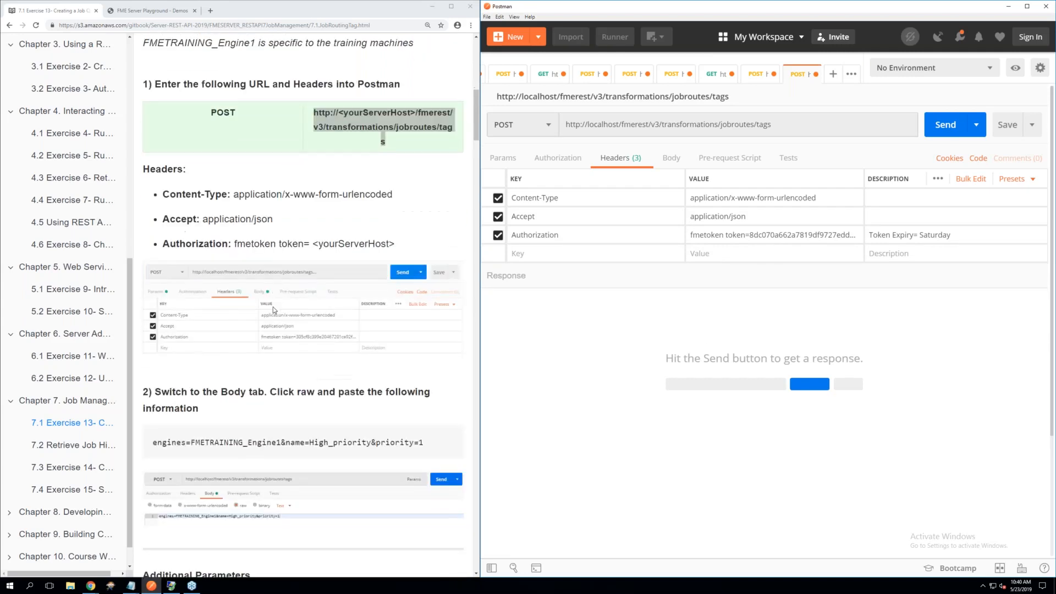
scroll(274, 309, down, 1)
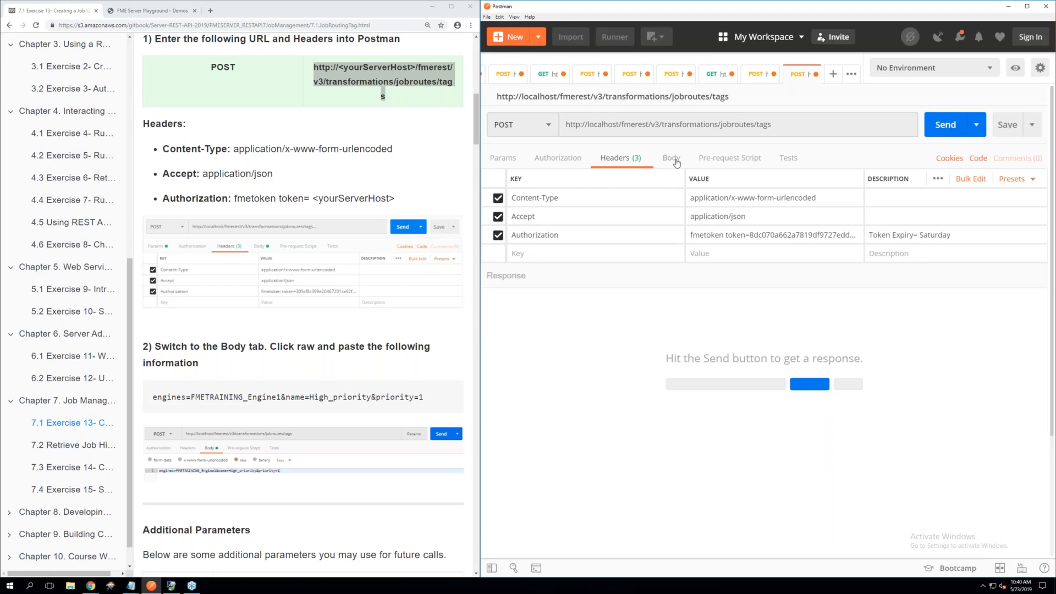
click(672, 159)
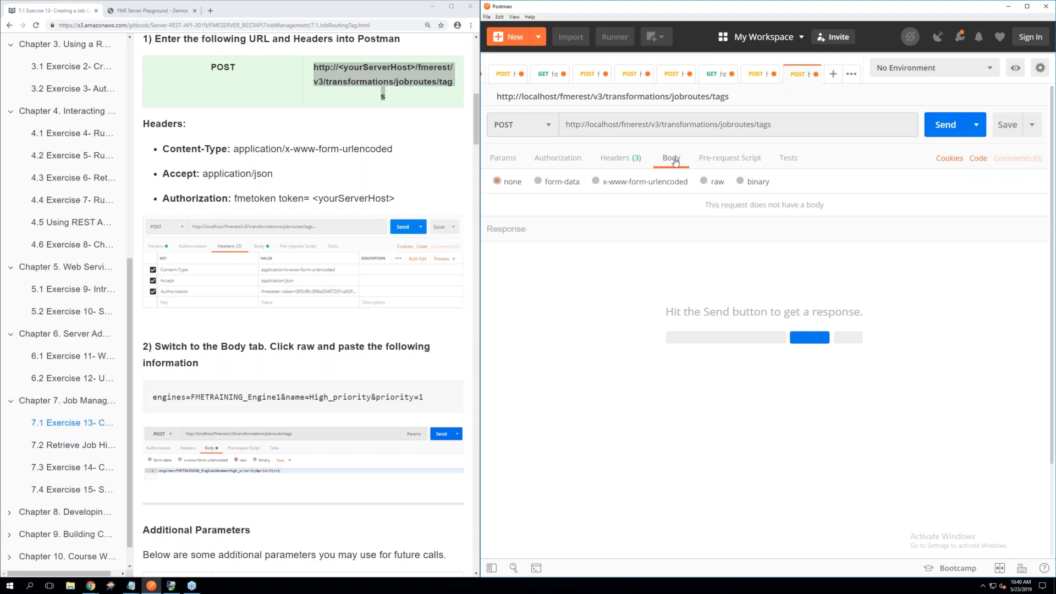
click(704, 183)
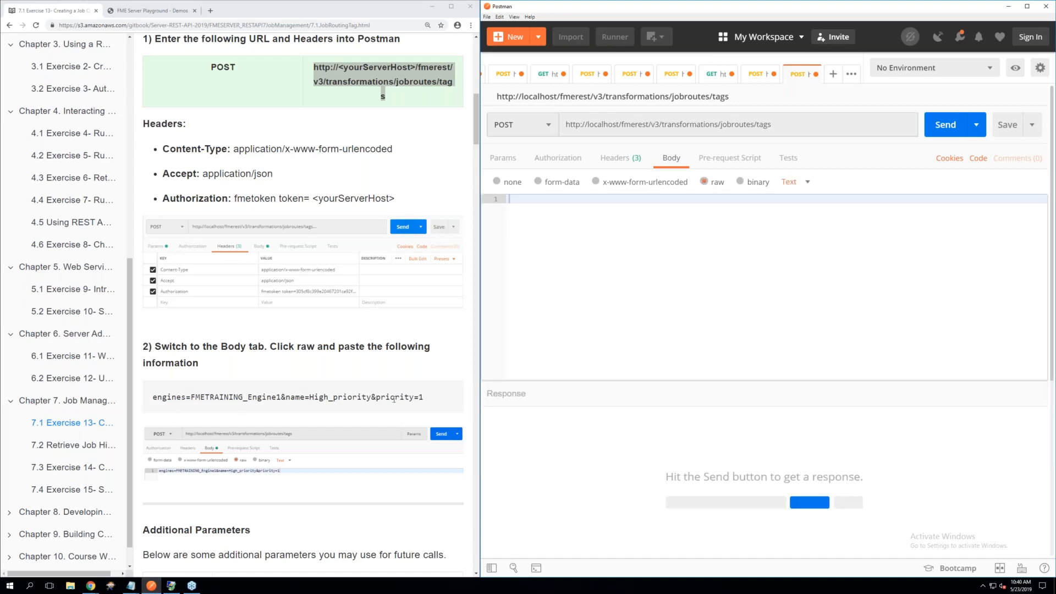
drag(424, 397, 152, 397)
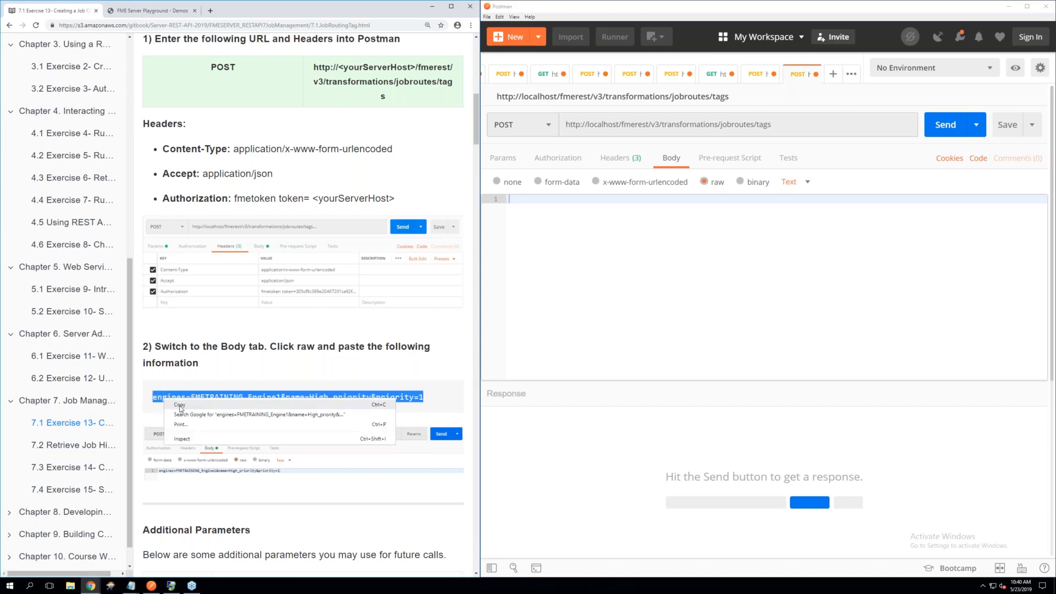
right_click(514, 202)
click(540, 249)
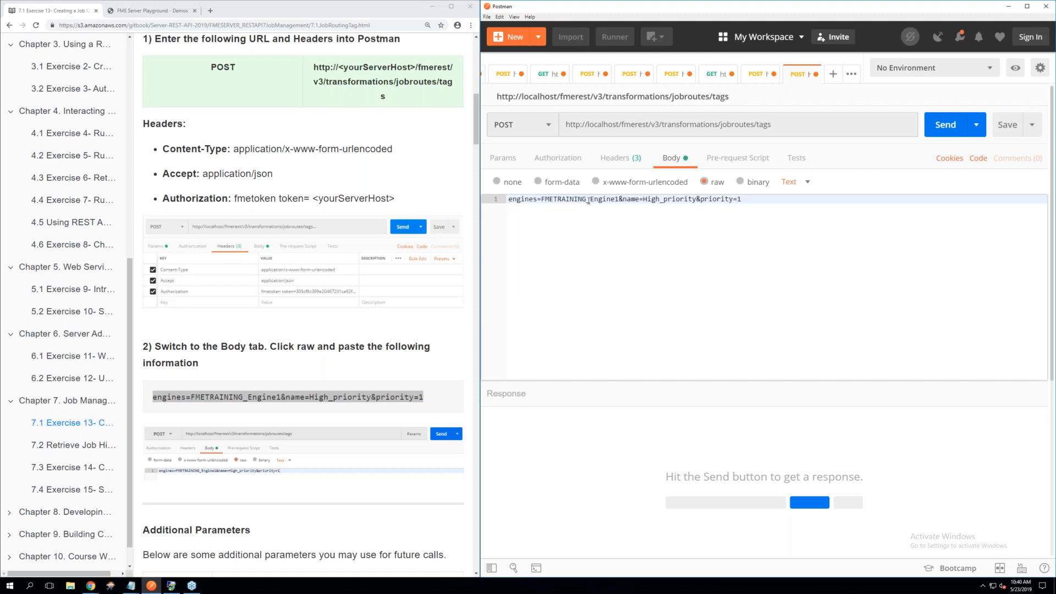
Review the Additional Parameters table on the exercise page, including the allowed range of priority values
click(334, 397)
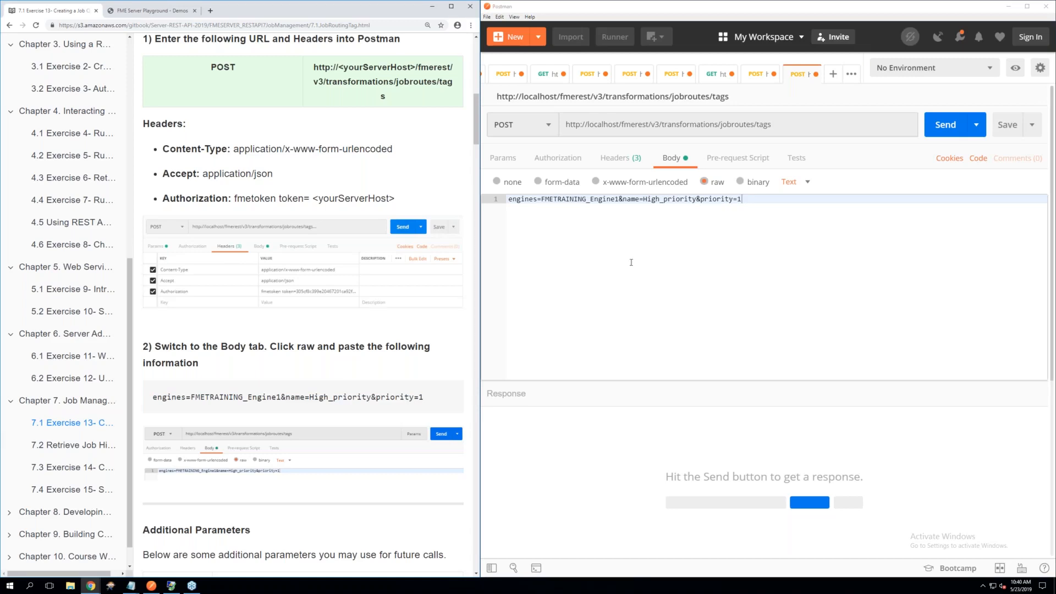
scroll(284, 400, down, 3)
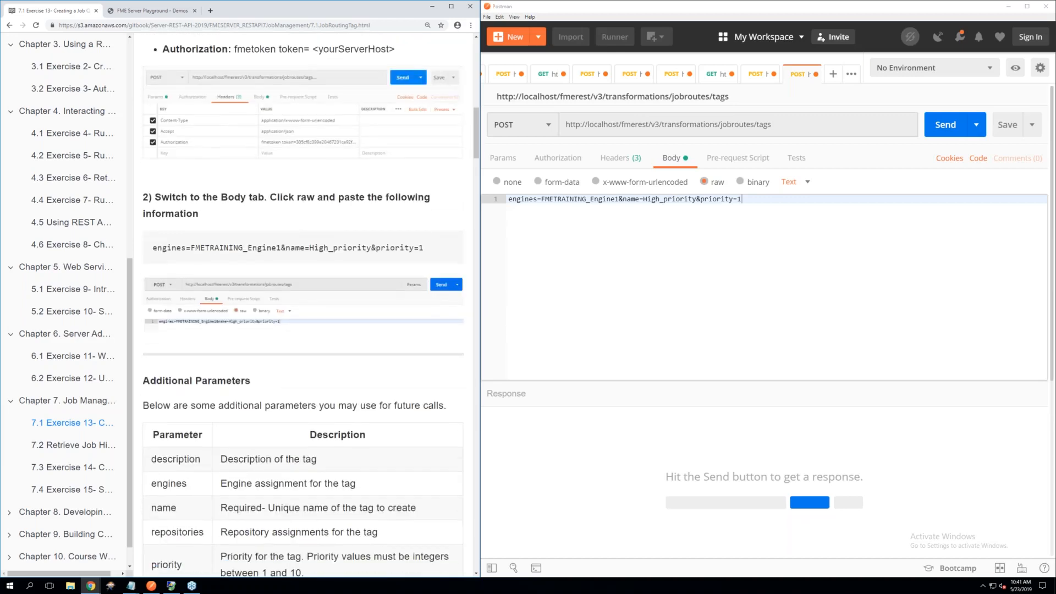
scroll(327, 255, down, 1)
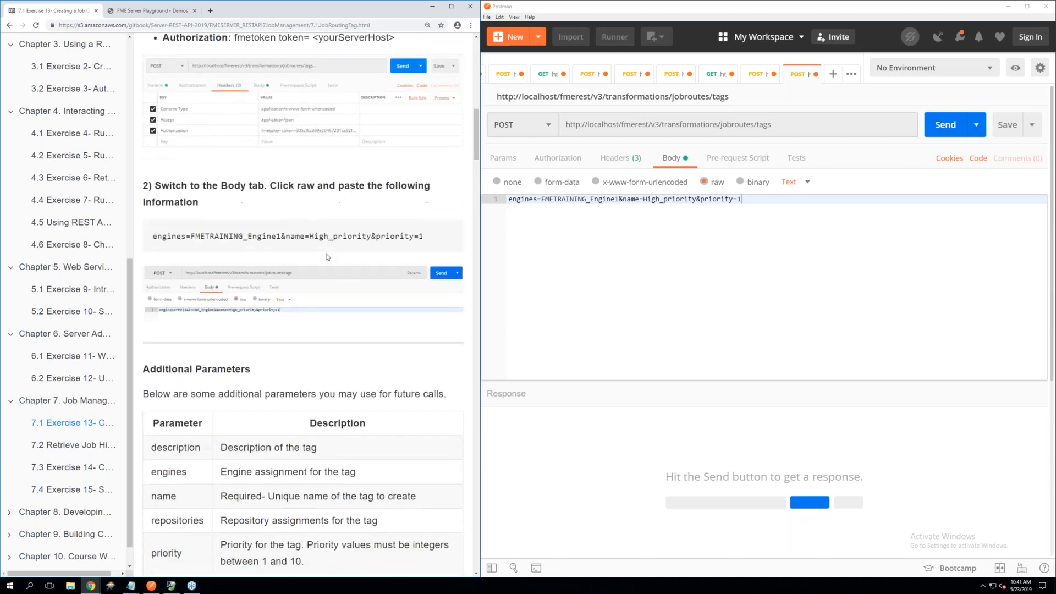
scroll(327, 257, down, 1)
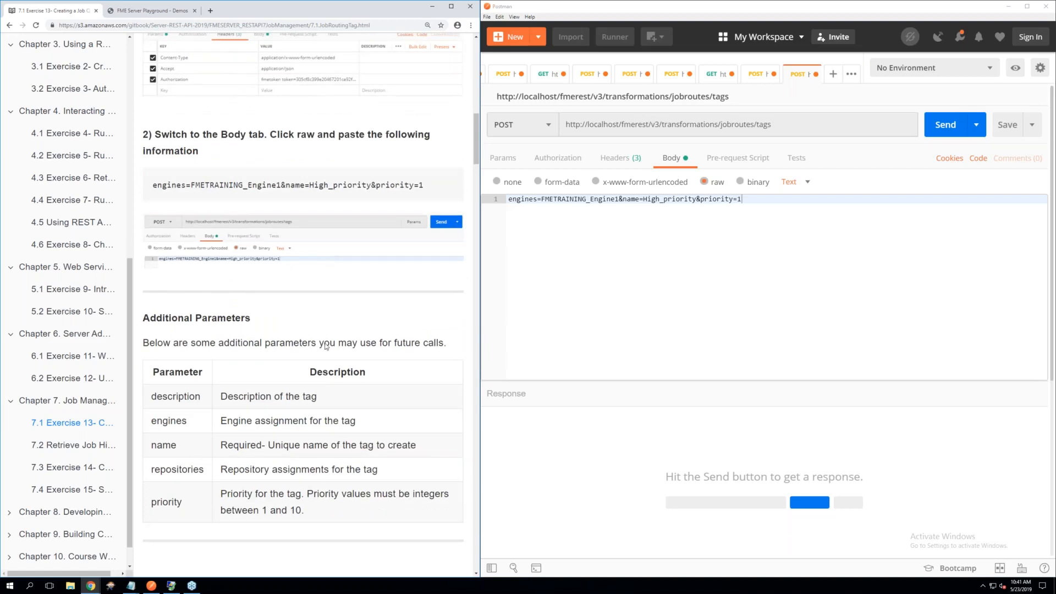
drag(304, 509, 269, 509)
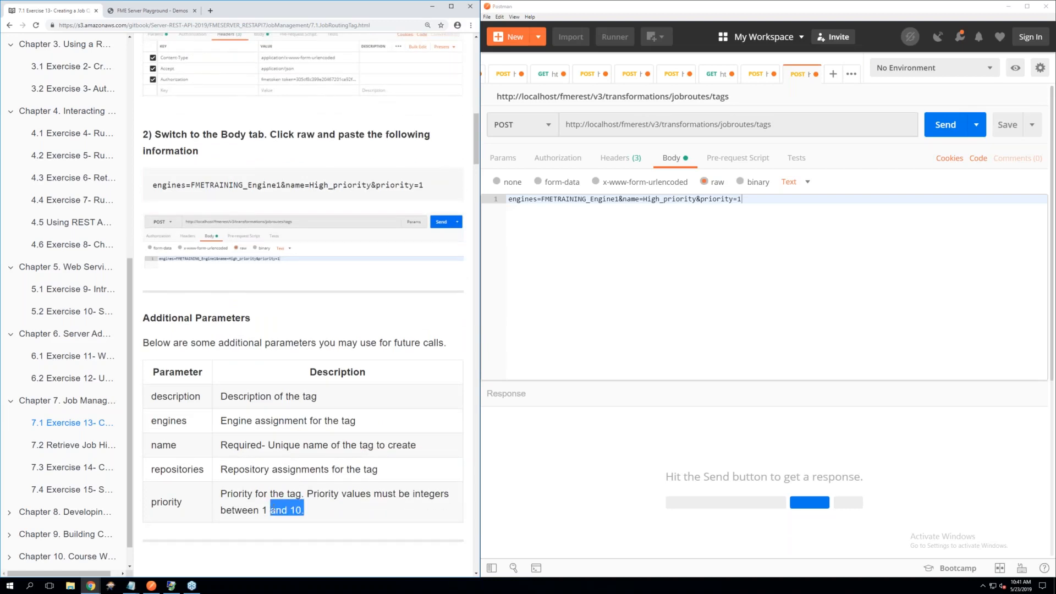
click(737, 227)
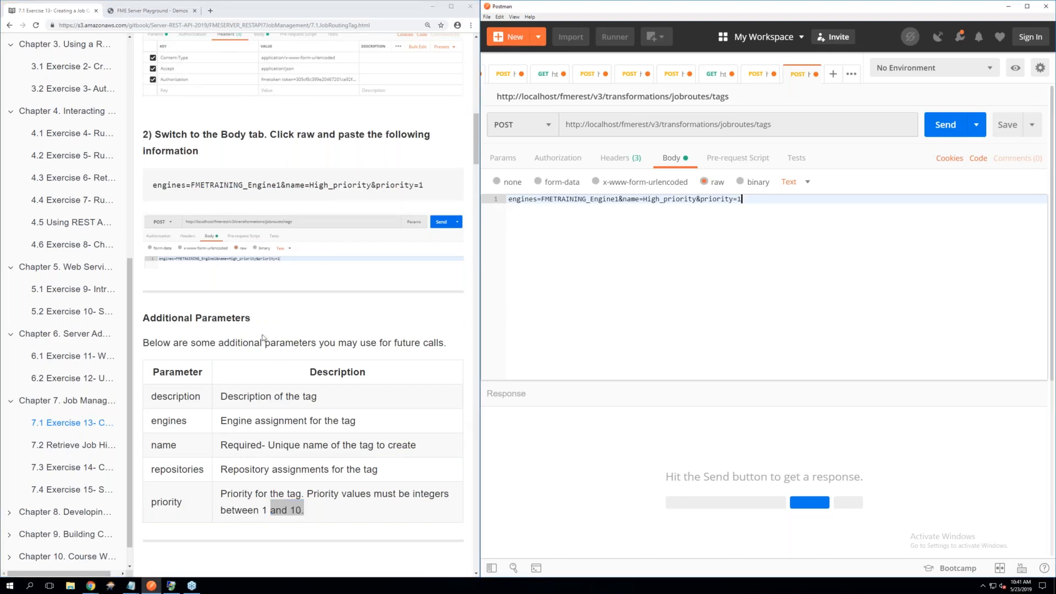
scroll(264, 338, down, 3)
scroll(263, 338, down, 3)
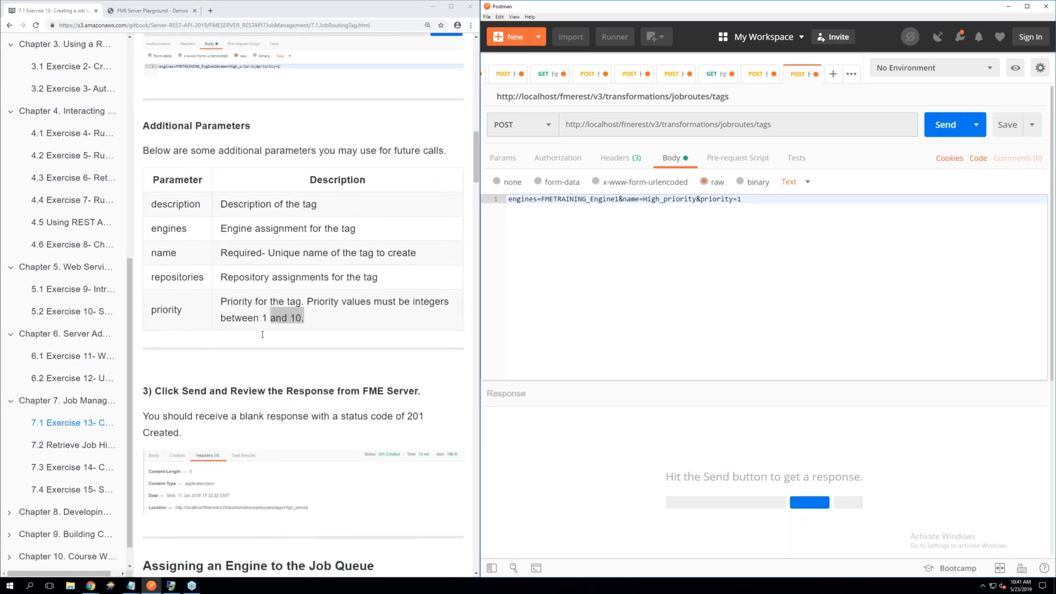
Send the request that creates the High_priority job queue and inspect the response's status and headers
click(941, 131)
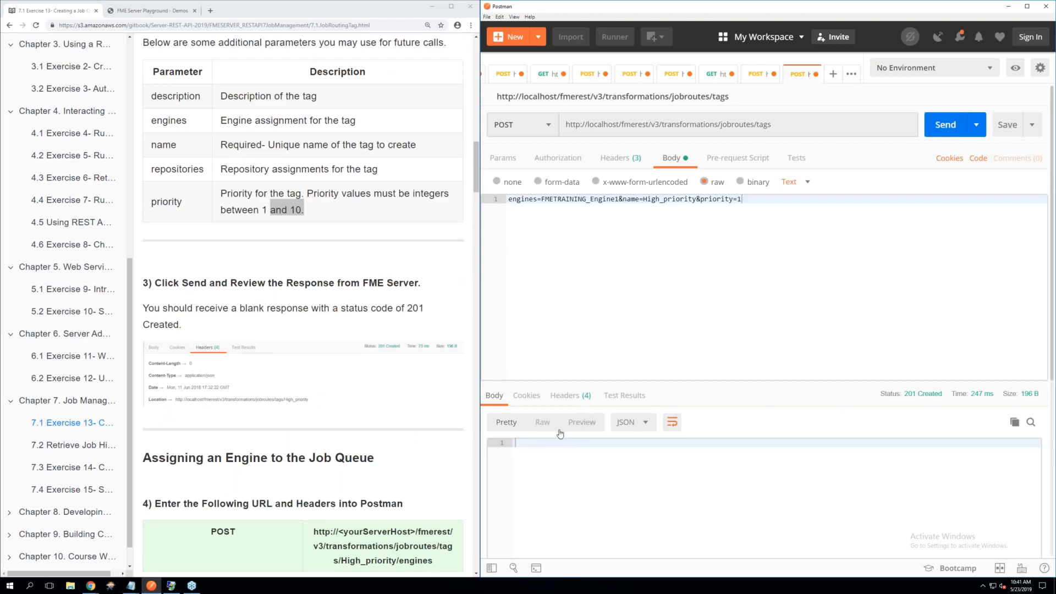
click(569, 400)
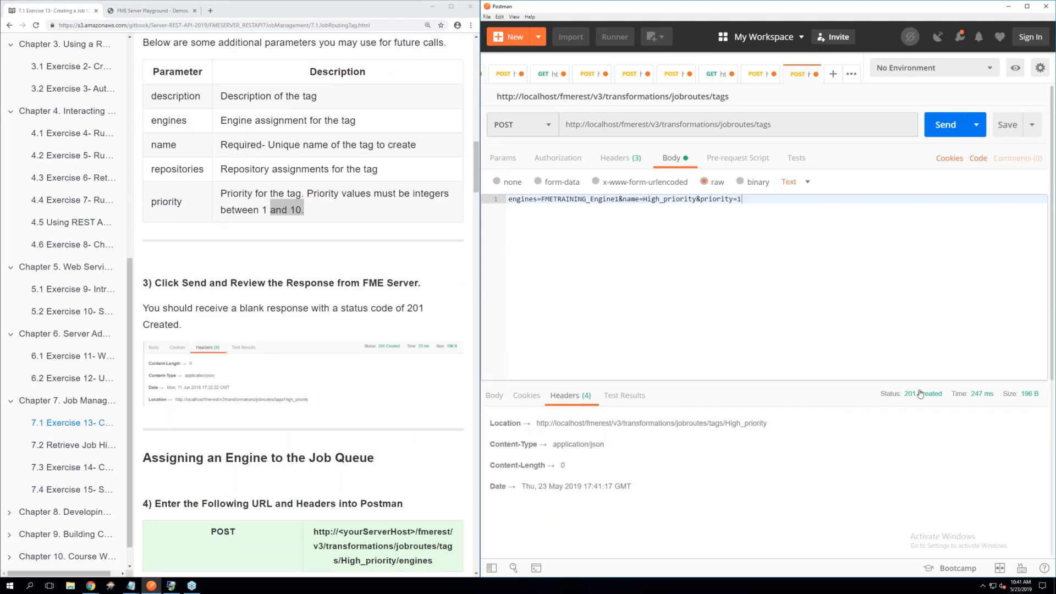
mouse_move(911, 397)
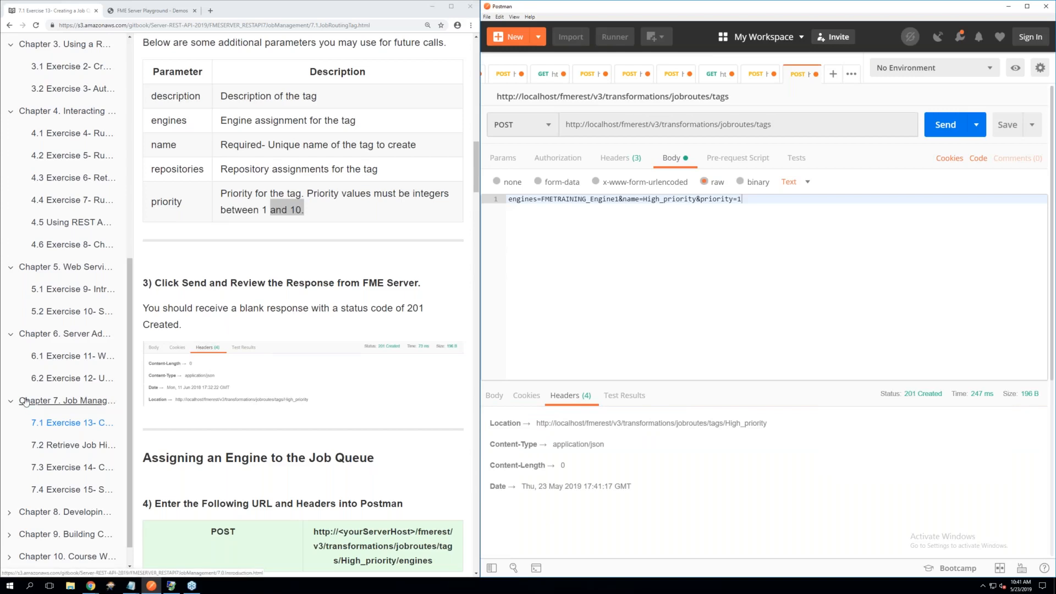
Open a new request for the exercise's engine assignment section and set its method to POST
click(268, 427)
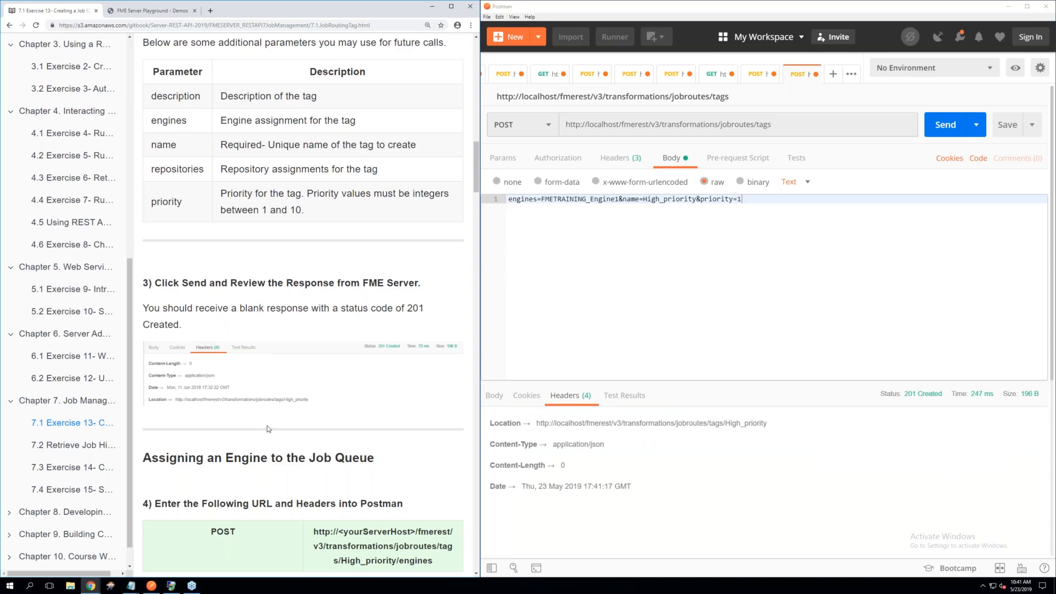
scroll(267, 429, down, 3)
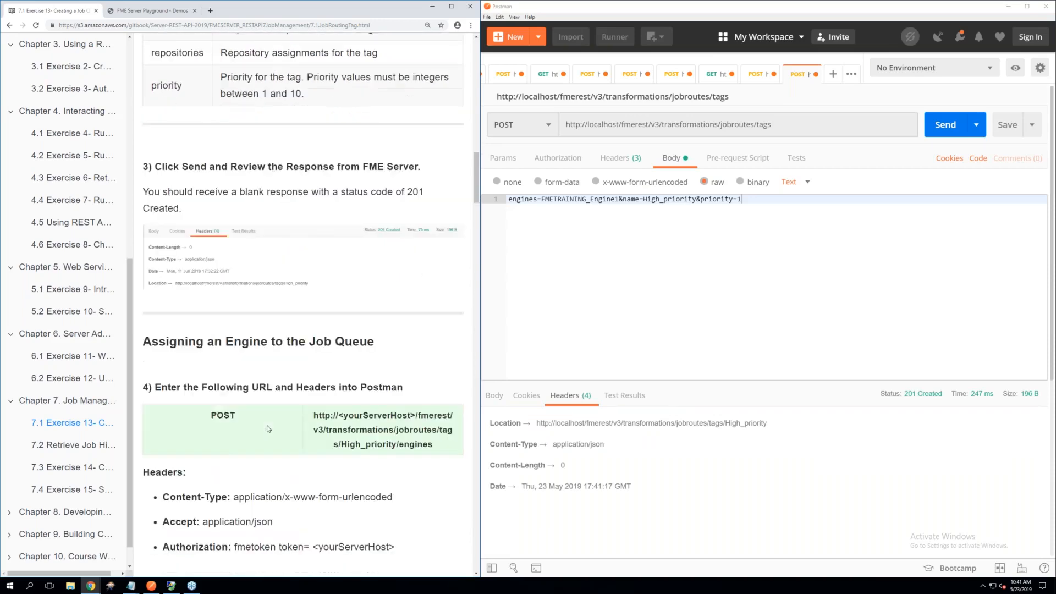
scroll(268, 428, down, 3)
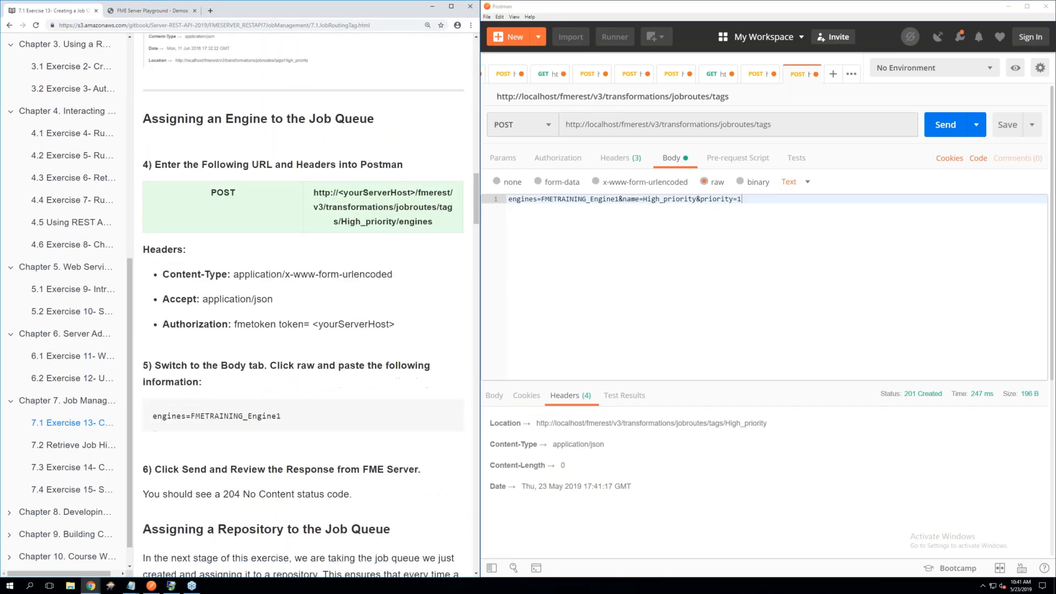
click(833, 75)
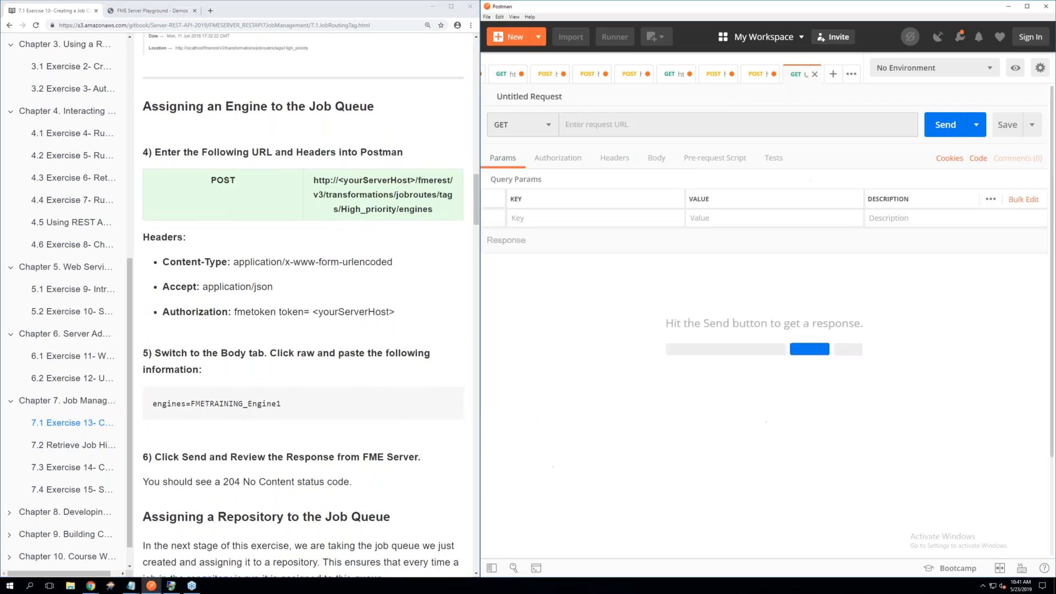
click(550, 129)
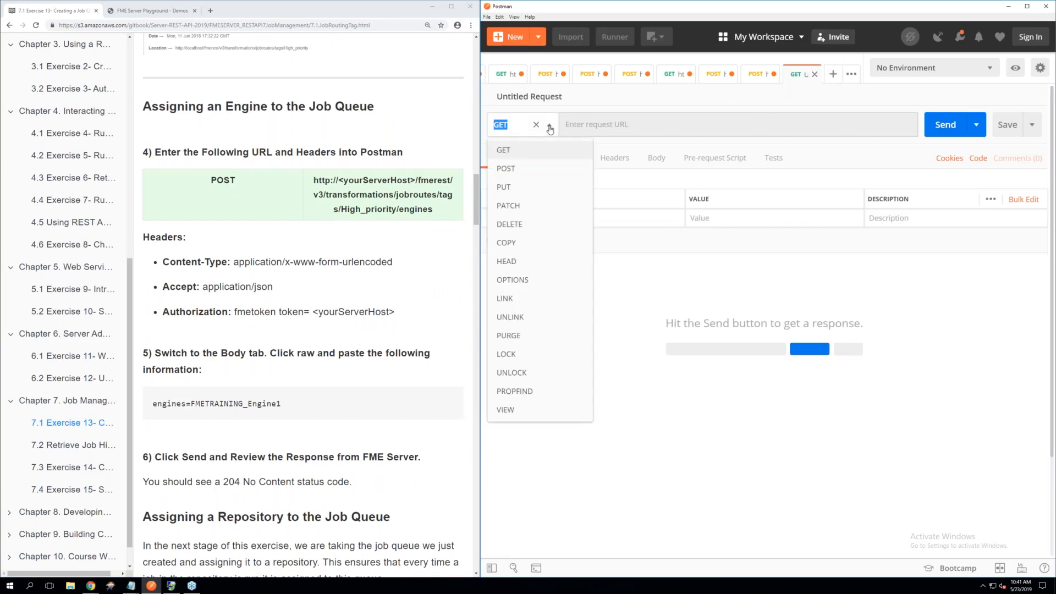
click(506, 169)
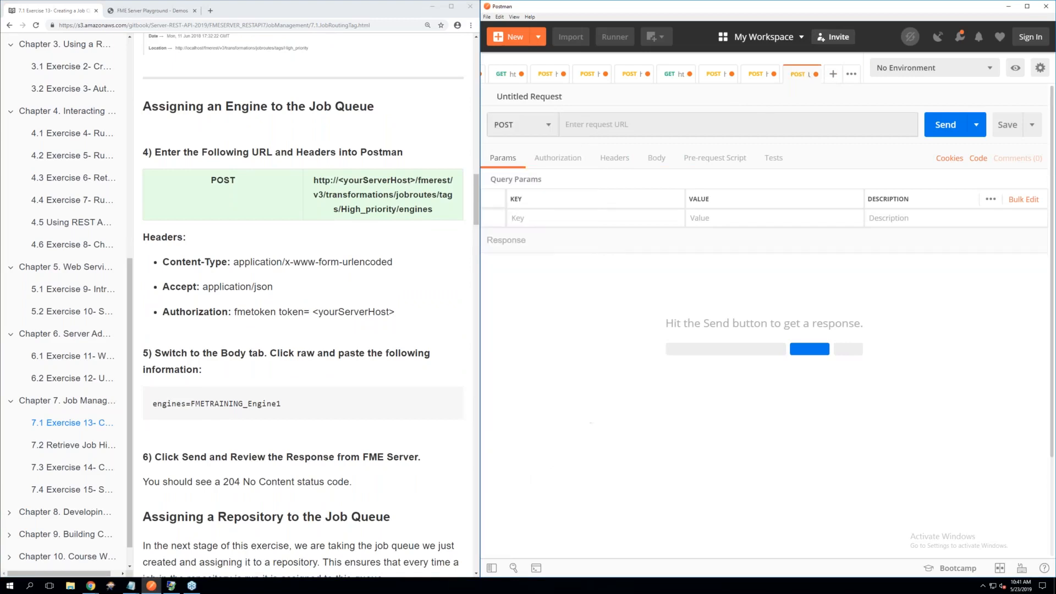
drag(427, 209, 313, 181)
click(430, 207)
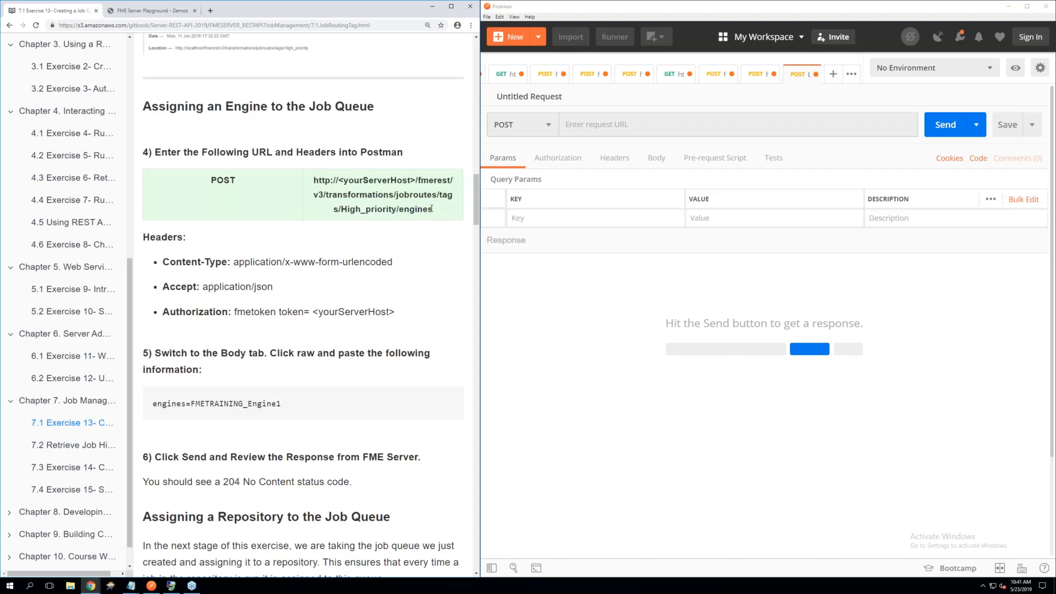
drag(435, 209, 314, 183)
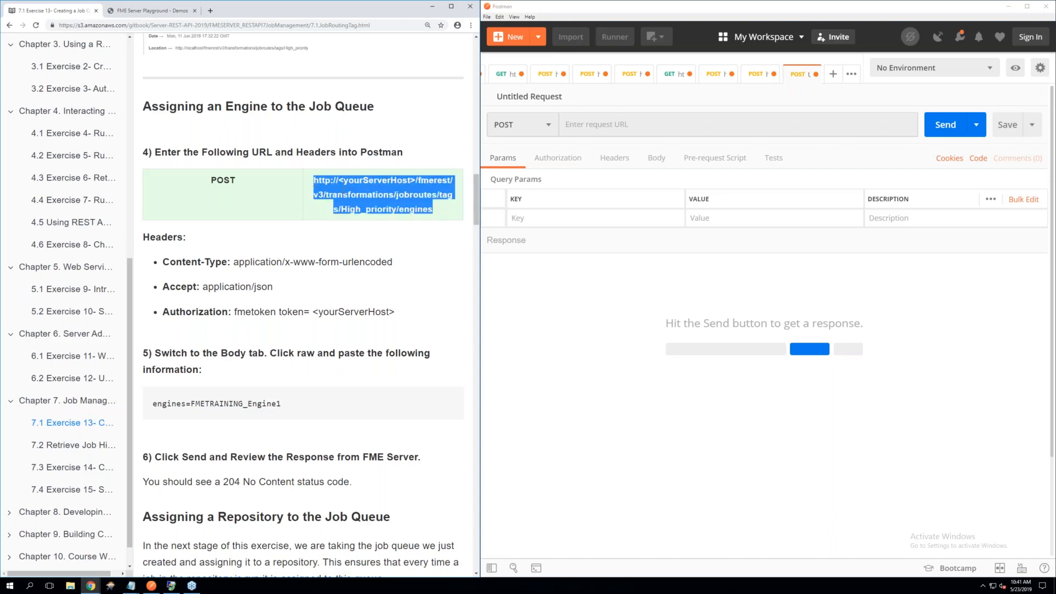
right_click(359, 191)
click(375, 200)
right_click(589, 125)
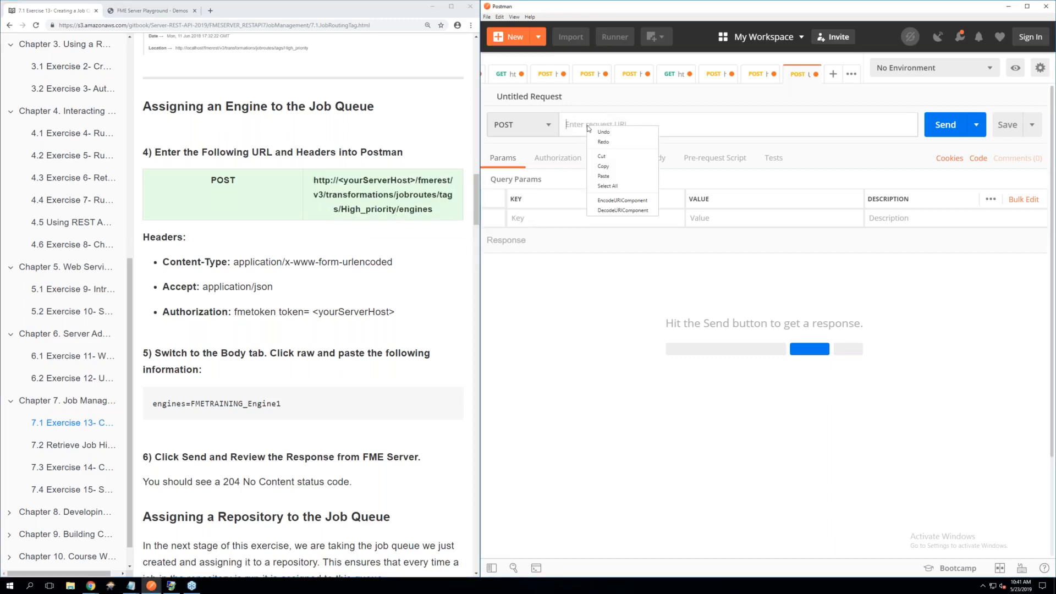
click(604, 176)
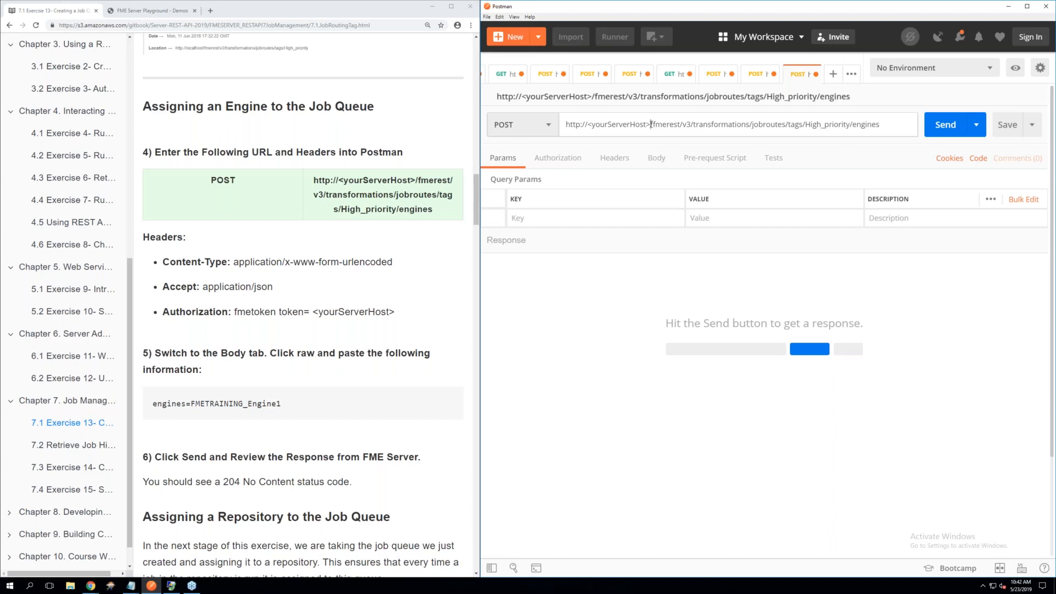
drag(651, 125, 592, 125)
key(BackSpace)
key(BackSpace)
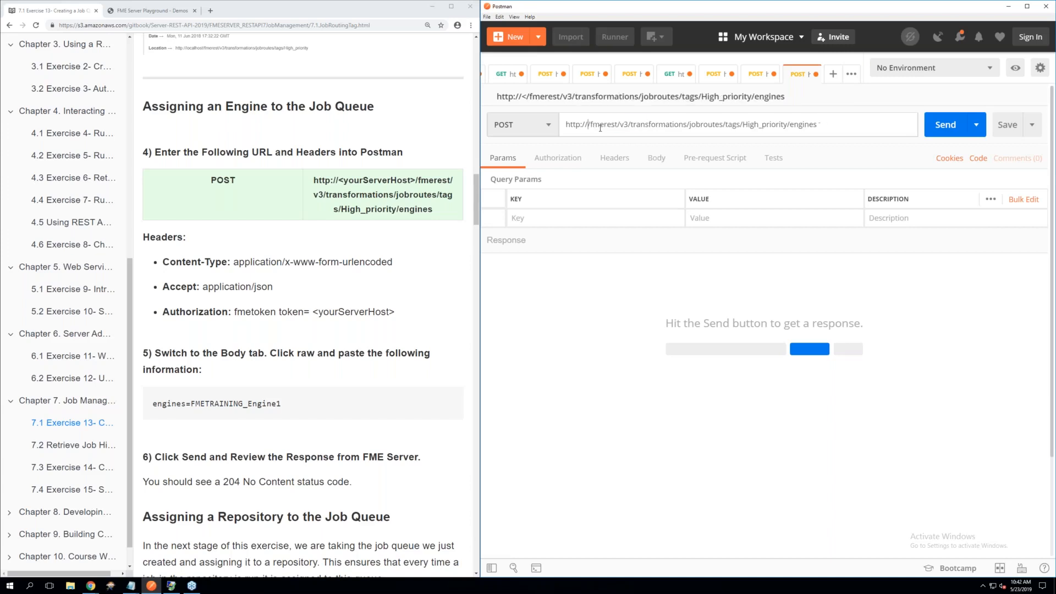
text(localhos)
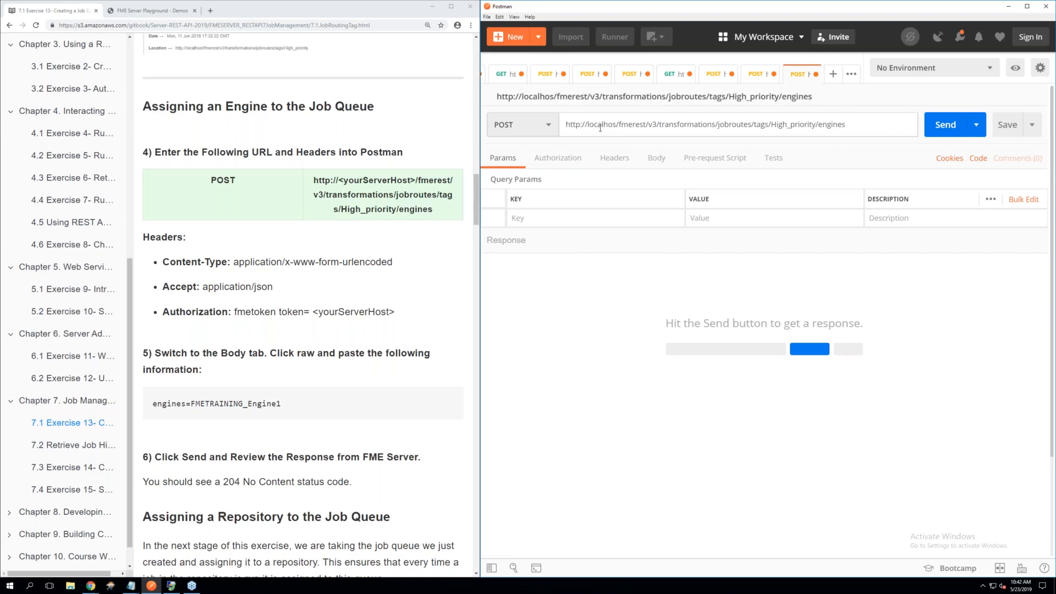
text(t)
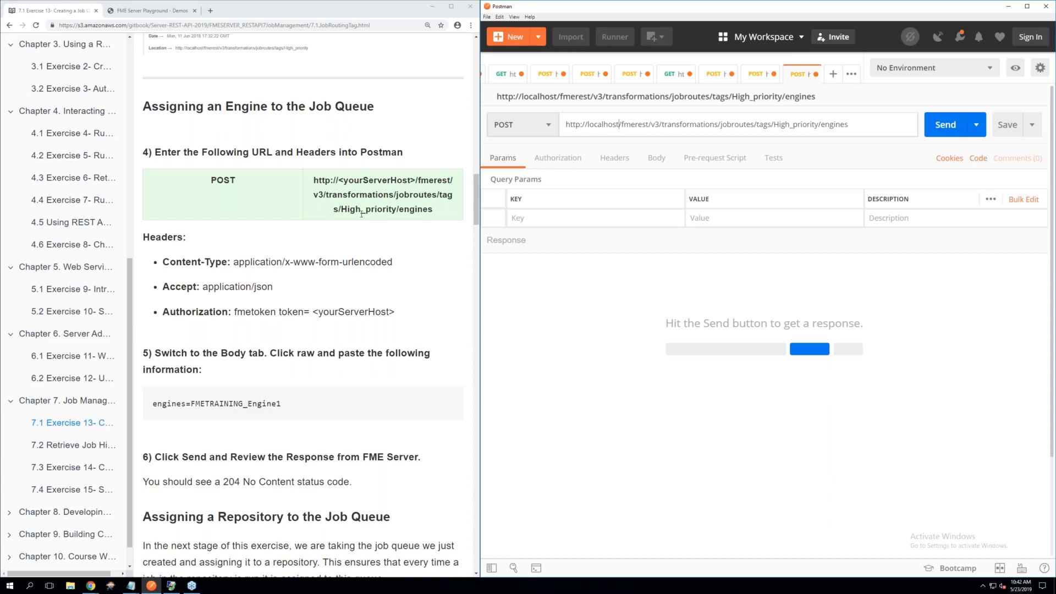
Add a Content-Type header with the value application/x-www-form-urlencoded to the engine assignment request
click(617, 163)
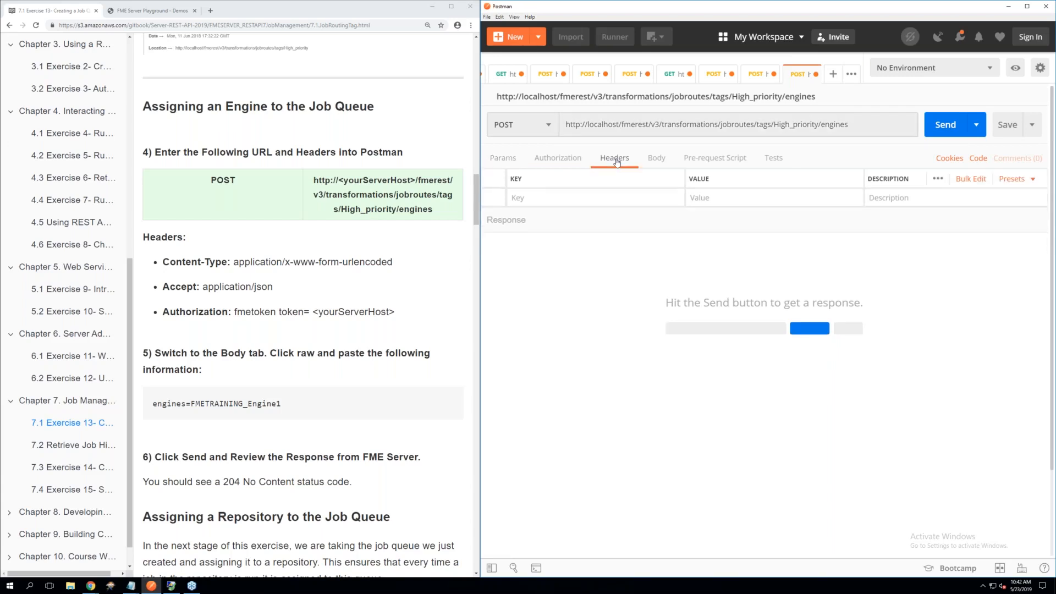
click(538, 199)
text(Conte)
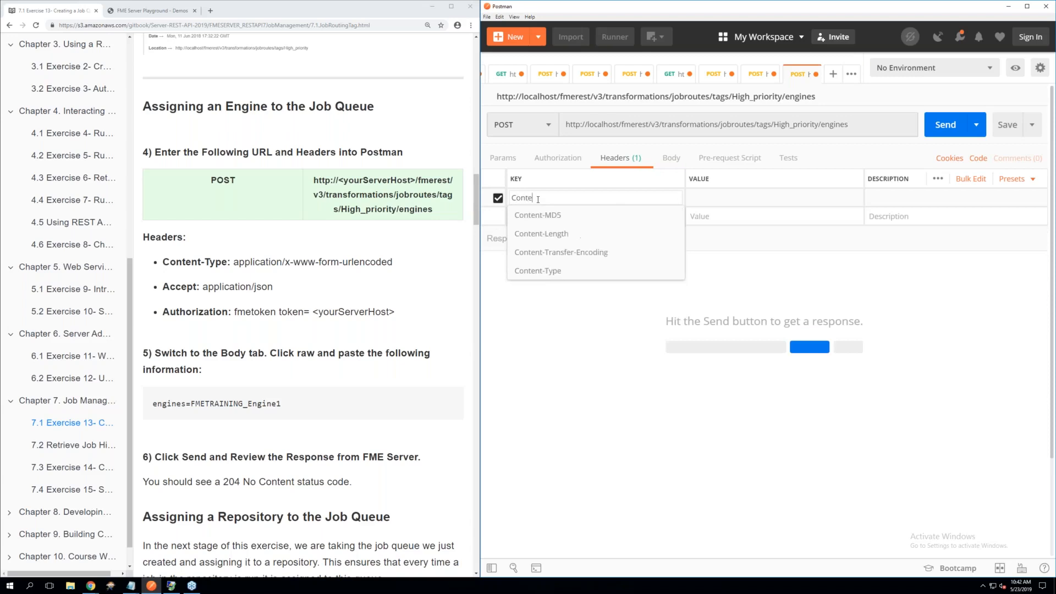
click(551, 273)
click(699, 200)
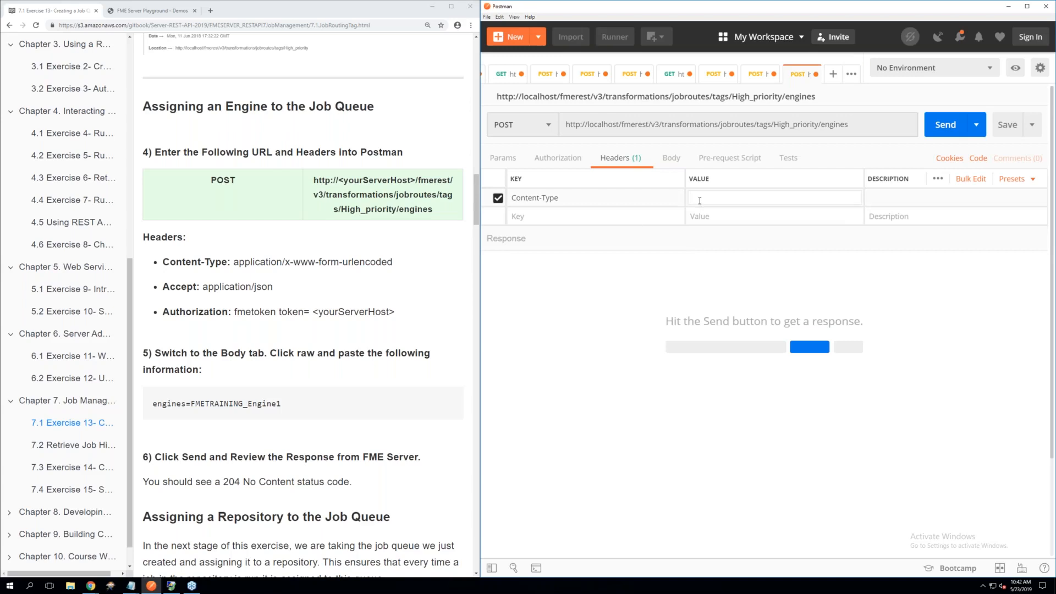
text(url)
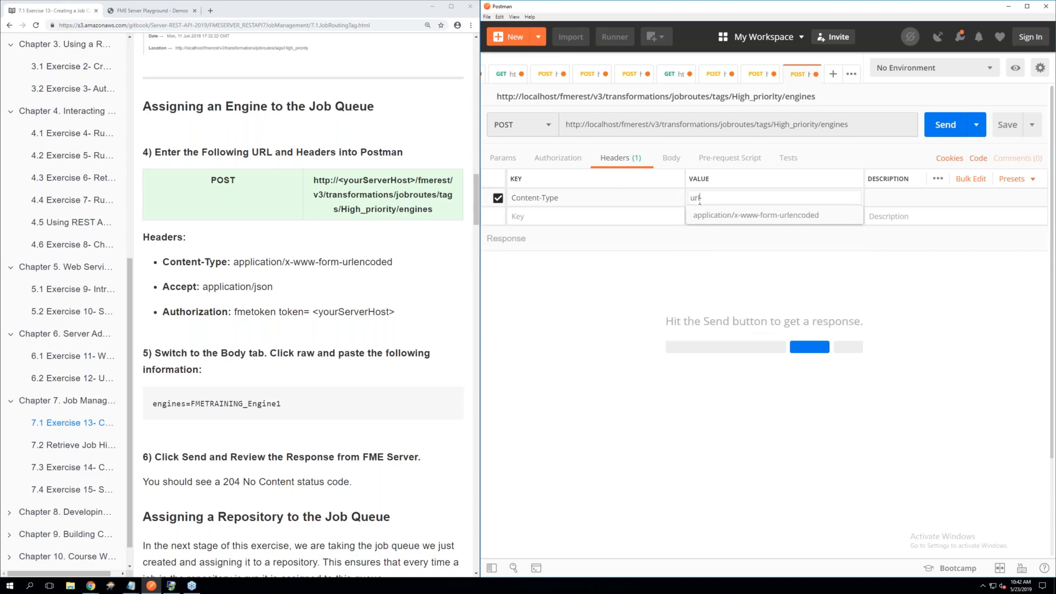
scroll(719, 216, down, 1)
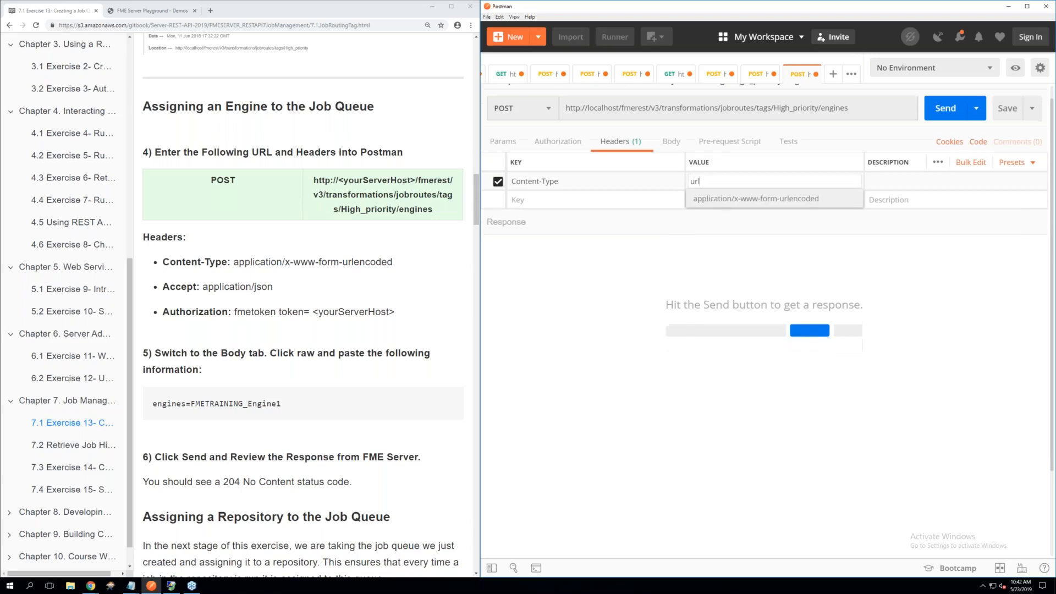
key(Return)
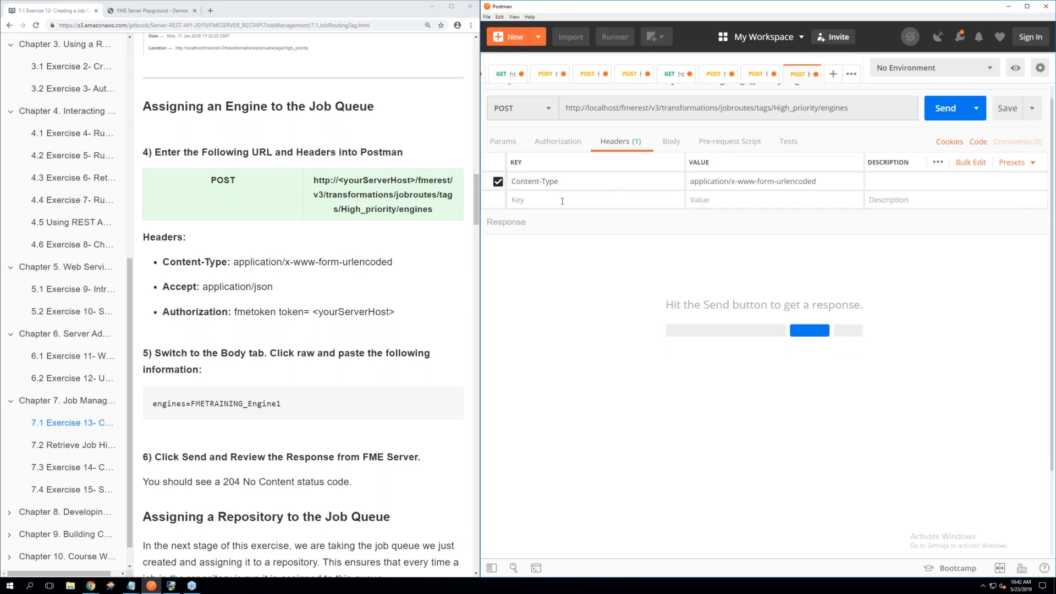
Add an Accept header with the value application/json to the engine assignment request
click(562, 200)
text(Acc)
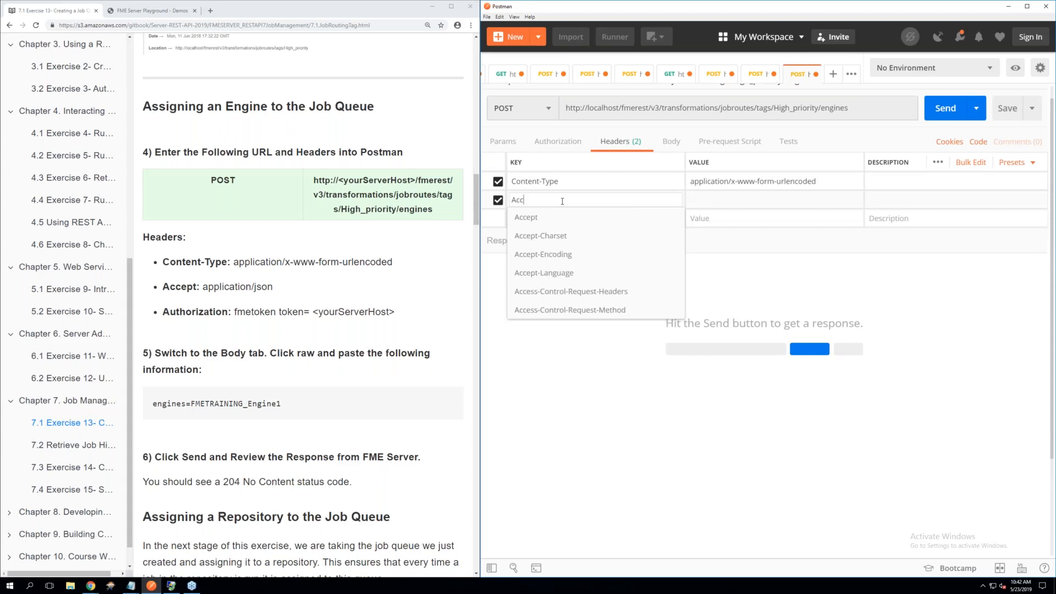
click(531, 219)
click(721, 197)
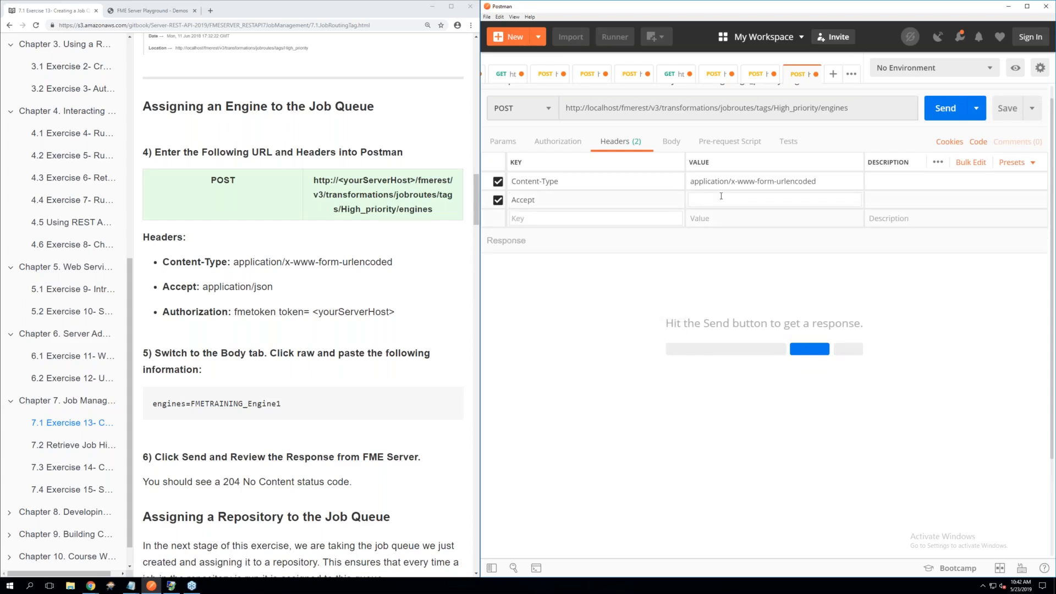
text(applic)
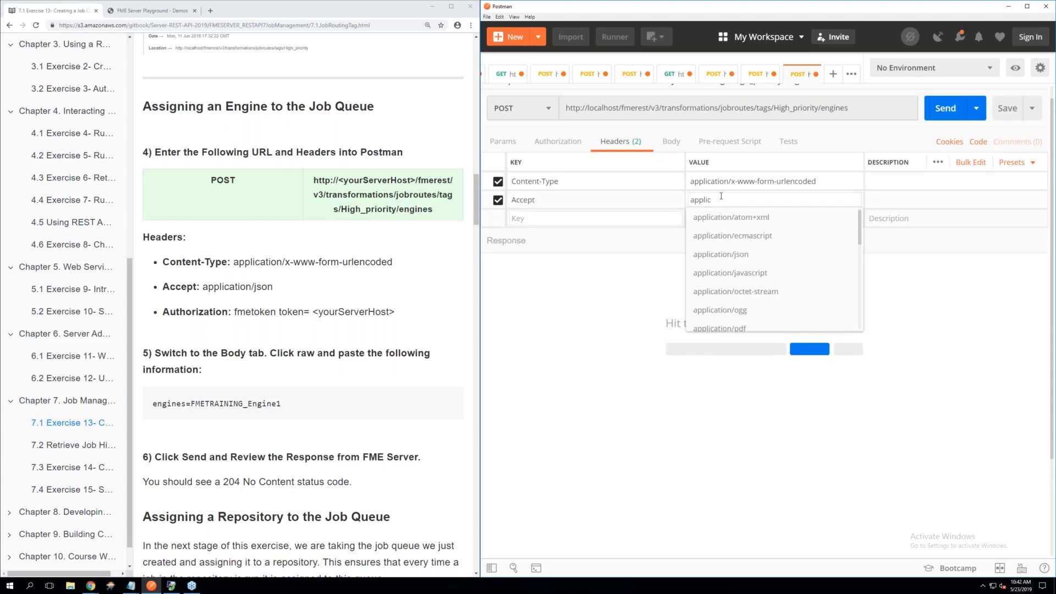
click(721, 254)
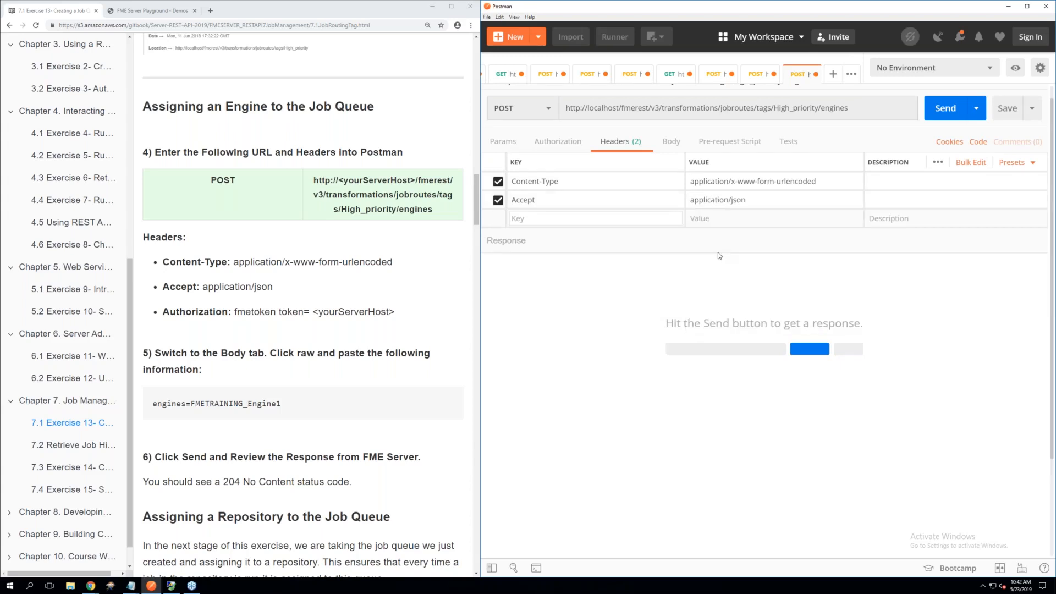
Add the Authorization header containing the FME token to the engine assignment request from the saved header preset
click(541, 219)
text(to)
click(547, 235)
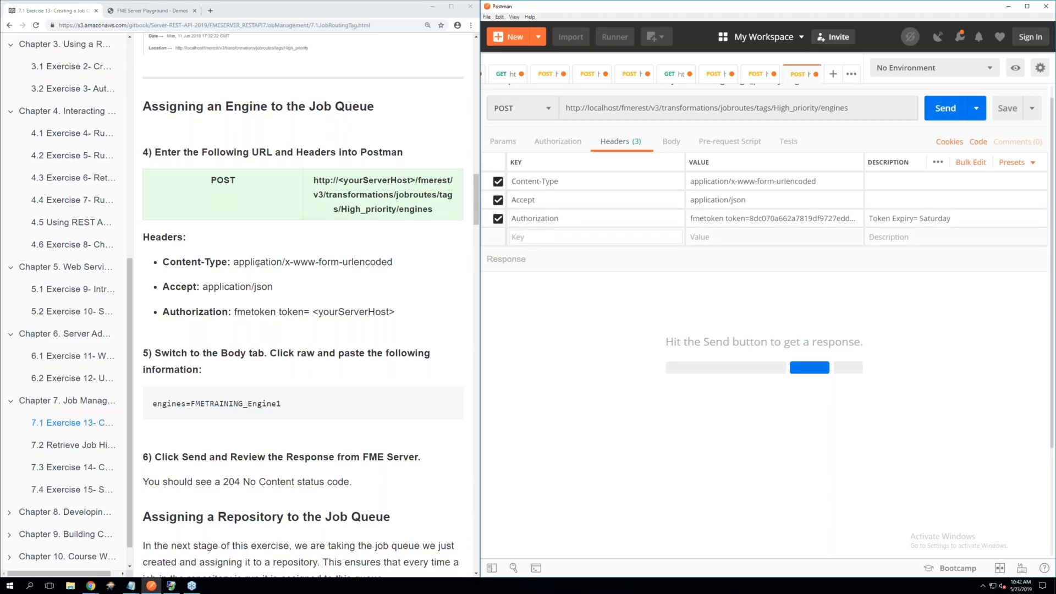
Set the engine assignment request's body to raw text containing engines=FMETRAINING_Engine1, copied from the exercise page
scroll(258, 263, down, 1)
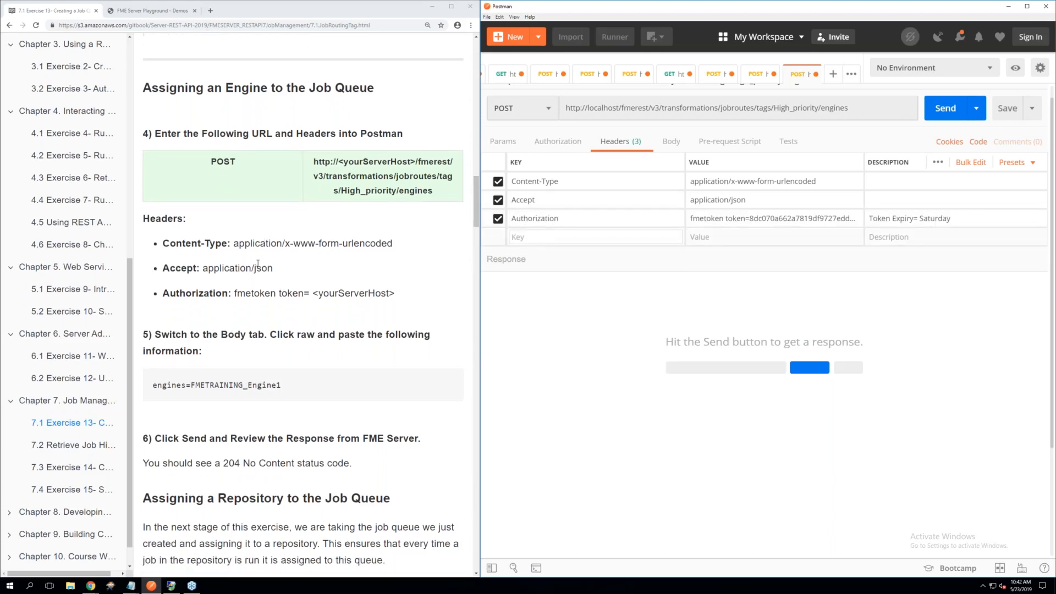
scroll(257, 263, down, 3)
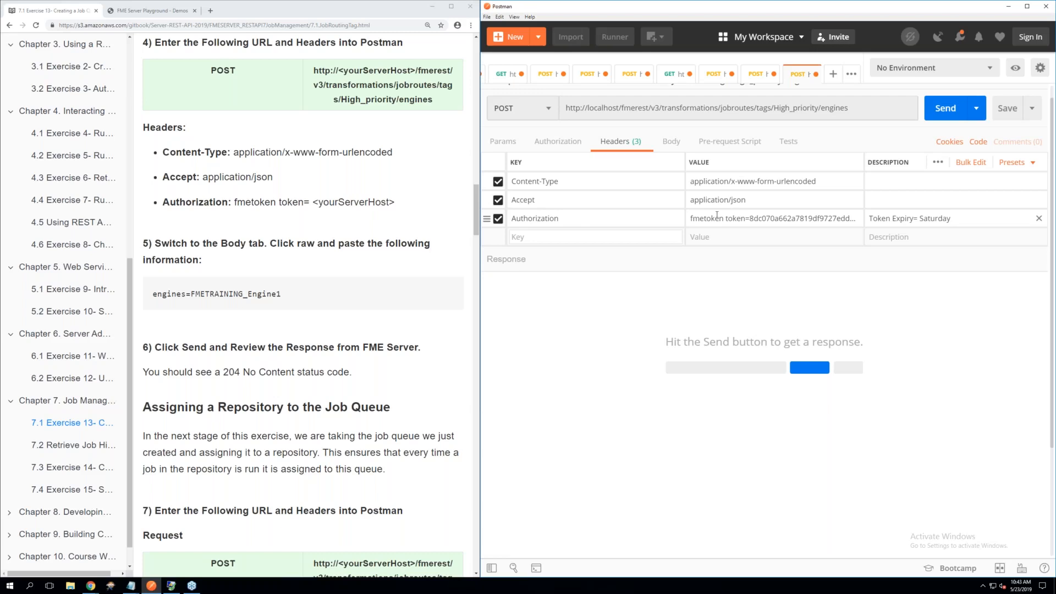
click(671, 143)
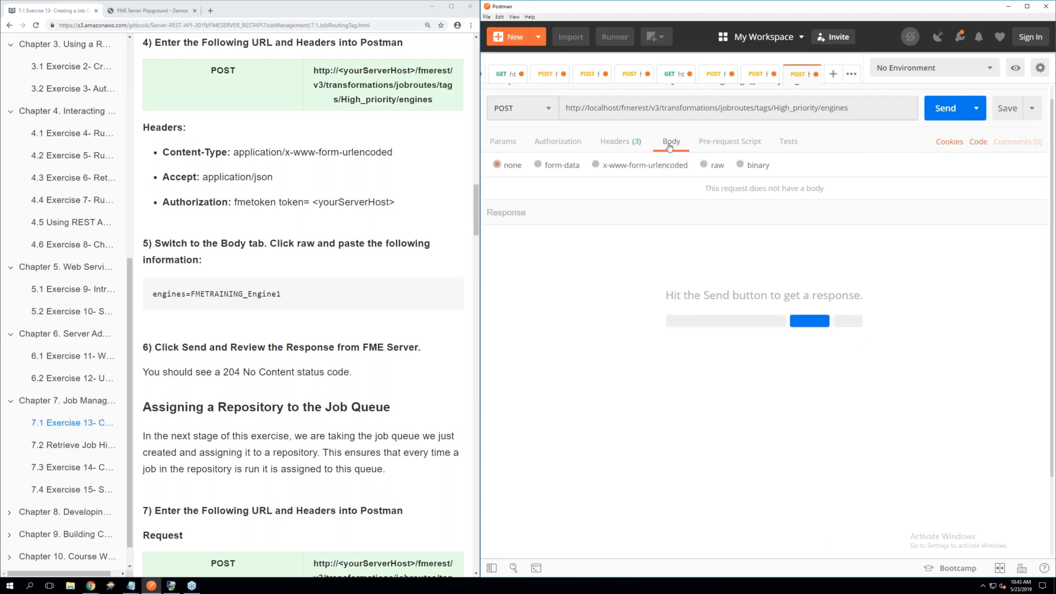
click(705, 166)
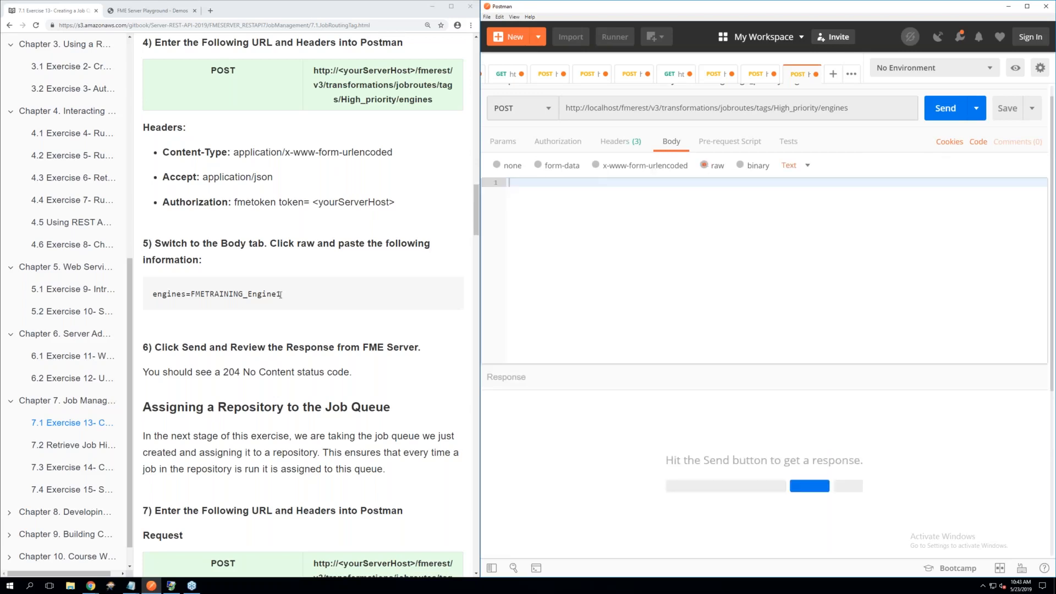
drag(280, 294, 152, 298)
right_click(183, 295)
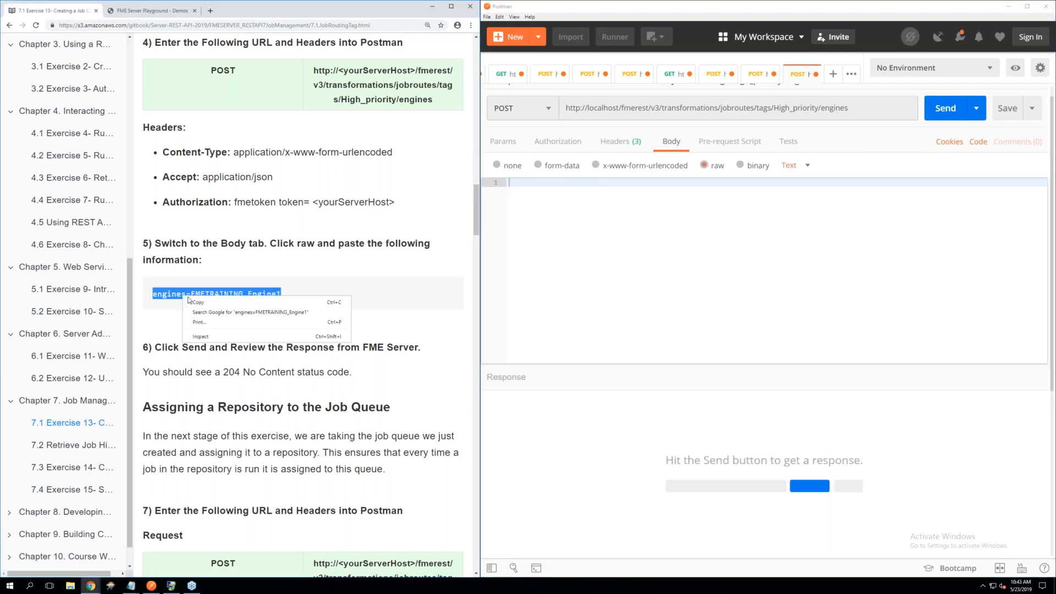
click(196, 306)
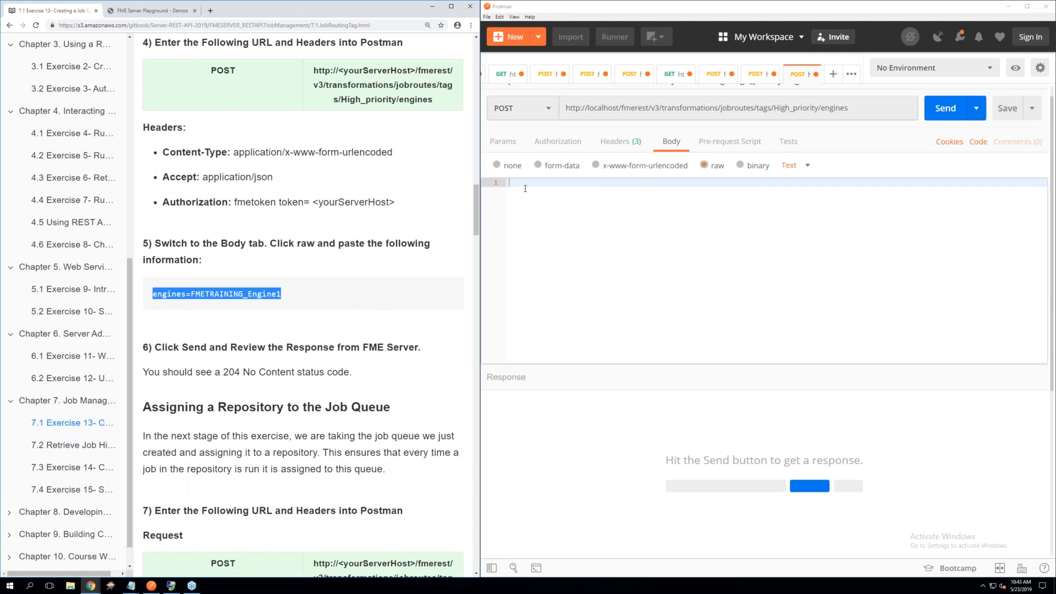
click(526, 189)
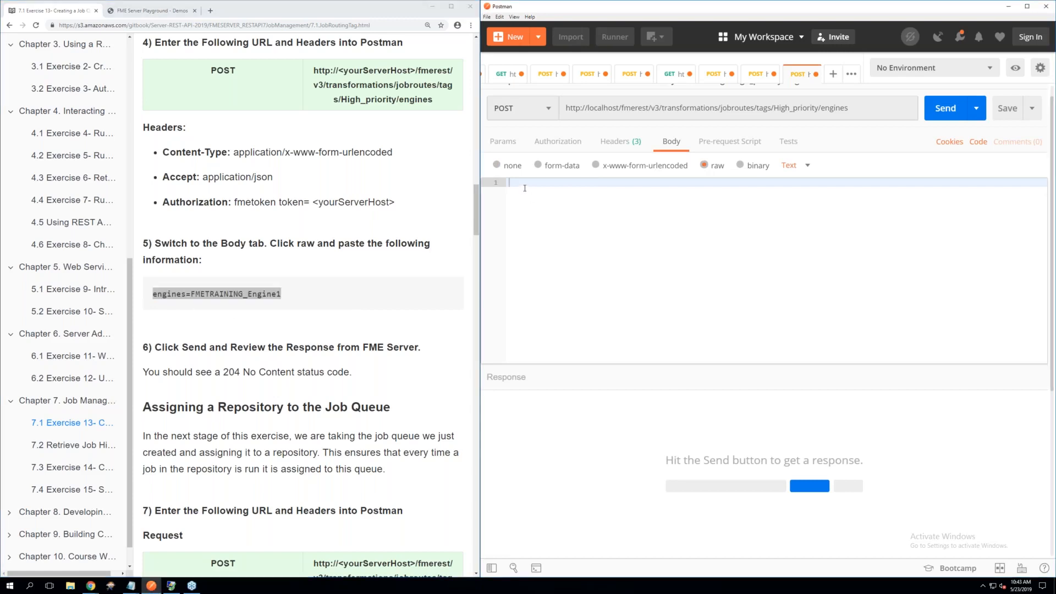
key(ctrl+v)
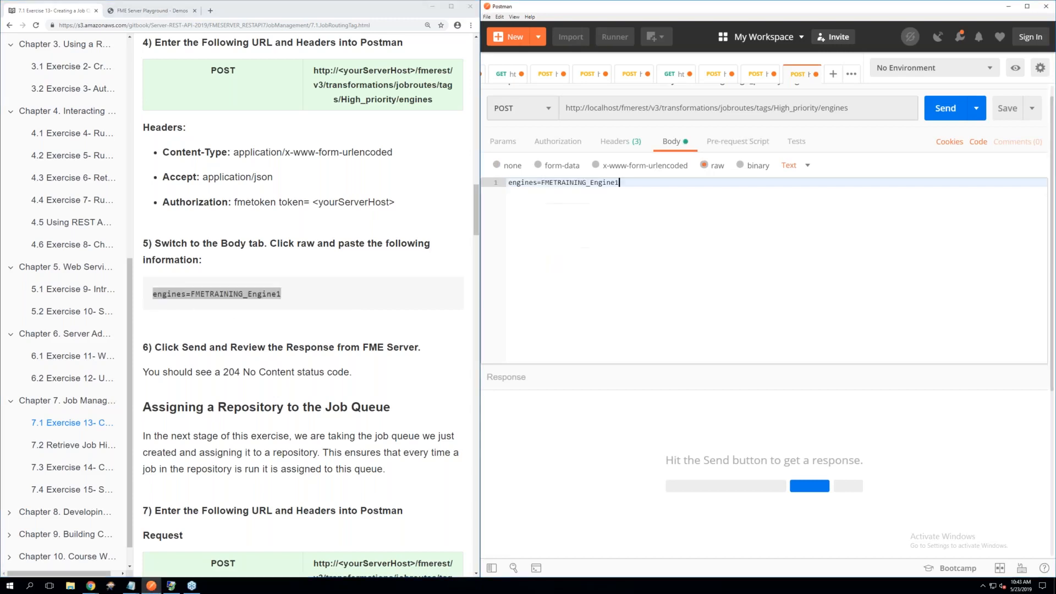
Send the engine assignment request and check the status of its response
click(941, 111)
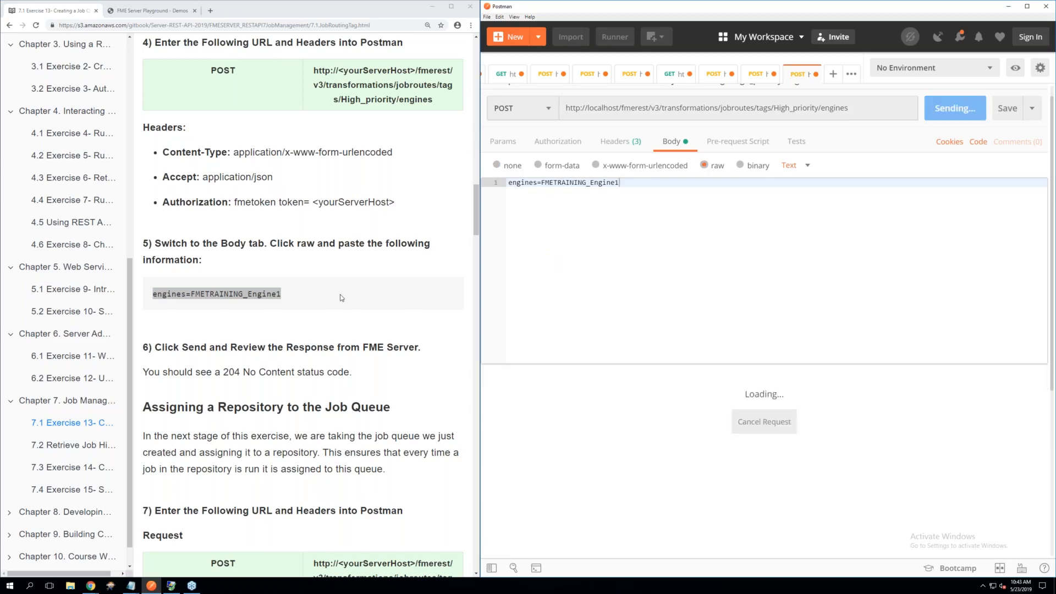
scroll(295, 301, down, 3)
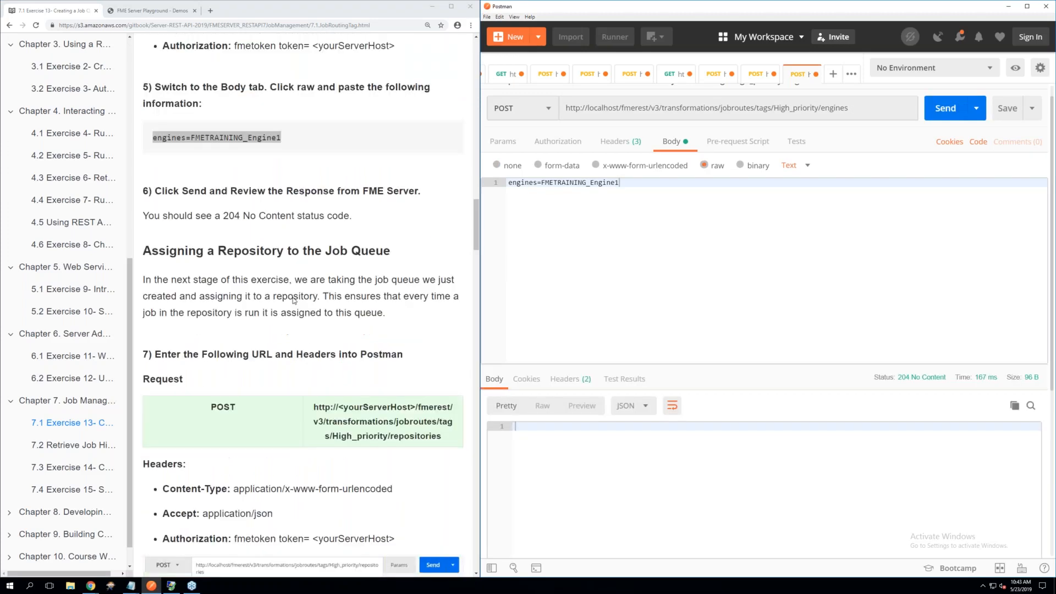
mouse_move(917, 381)
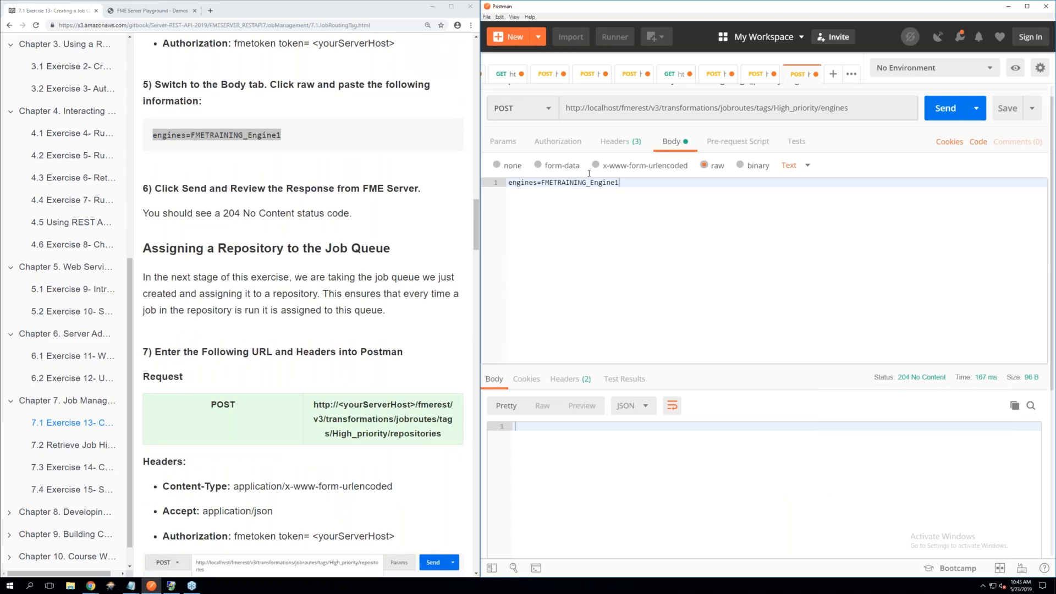
Create a new request for assigning a repository to the job queue and set its method to POST
scroll(328, 227, down, 1)
scroll(328, 227, down, 2)
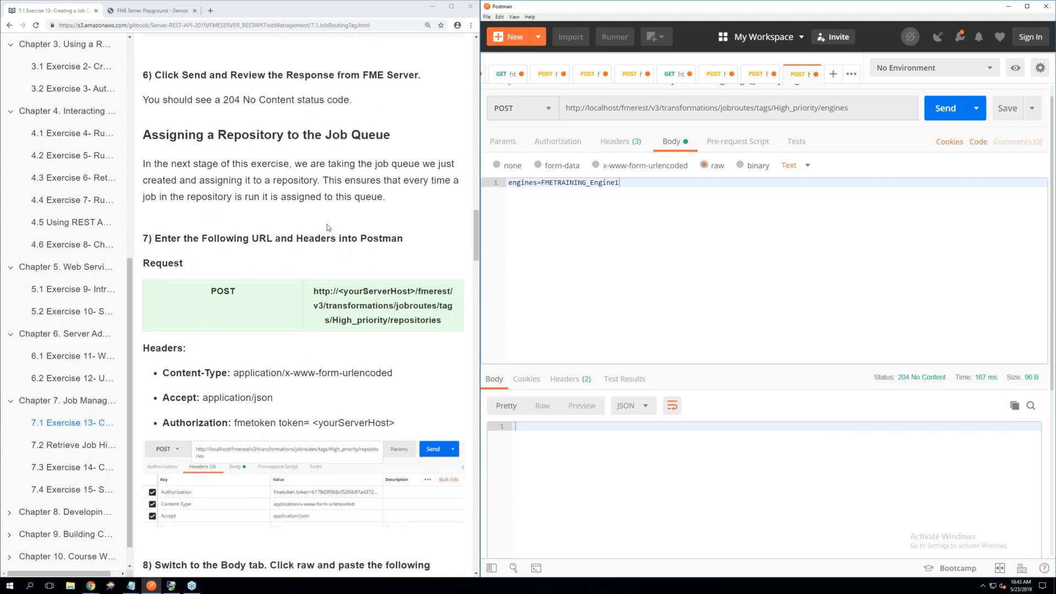
scroll(328, 227, down, 1)
scroll(328, 228, up, 1)
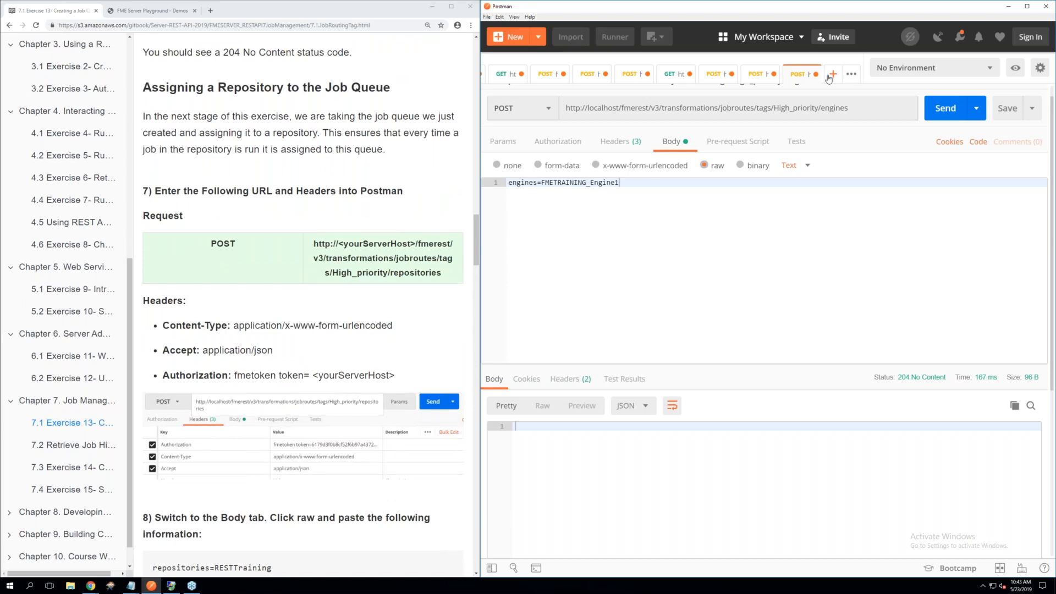
click(833, 75)
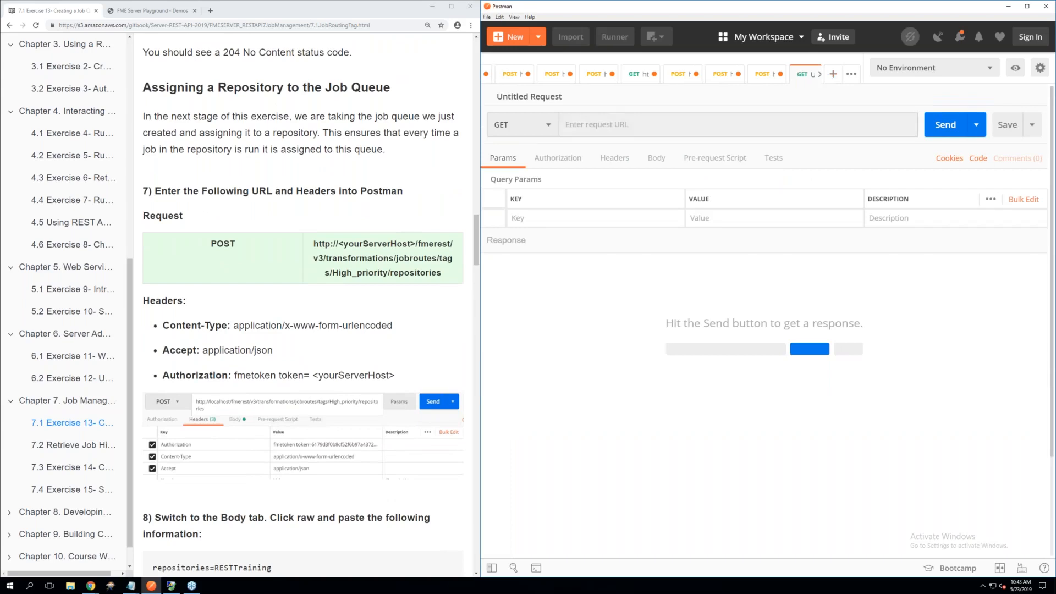
click(518, 126)
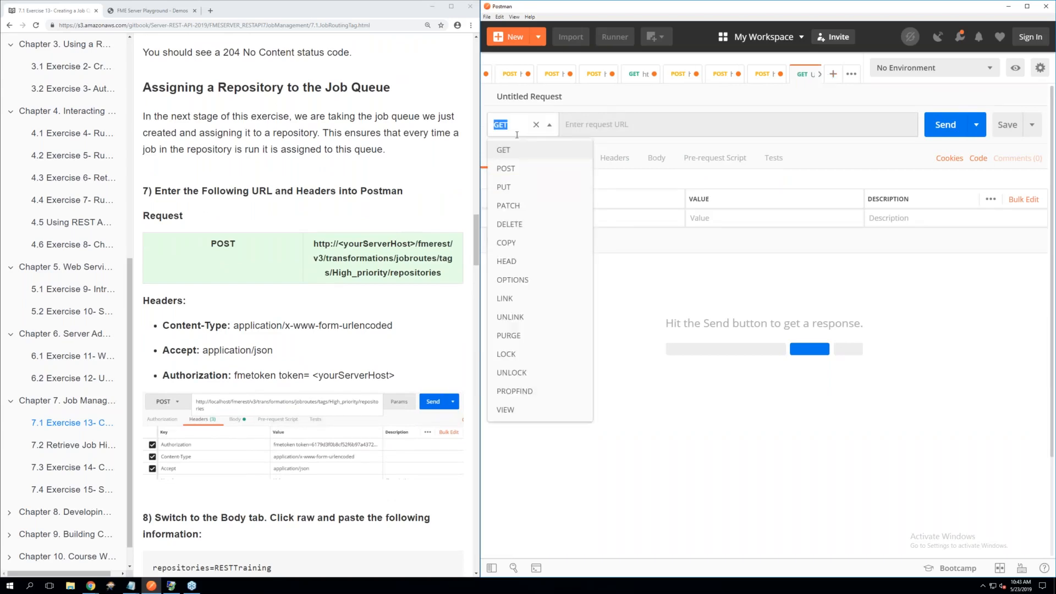
click(516, 170)
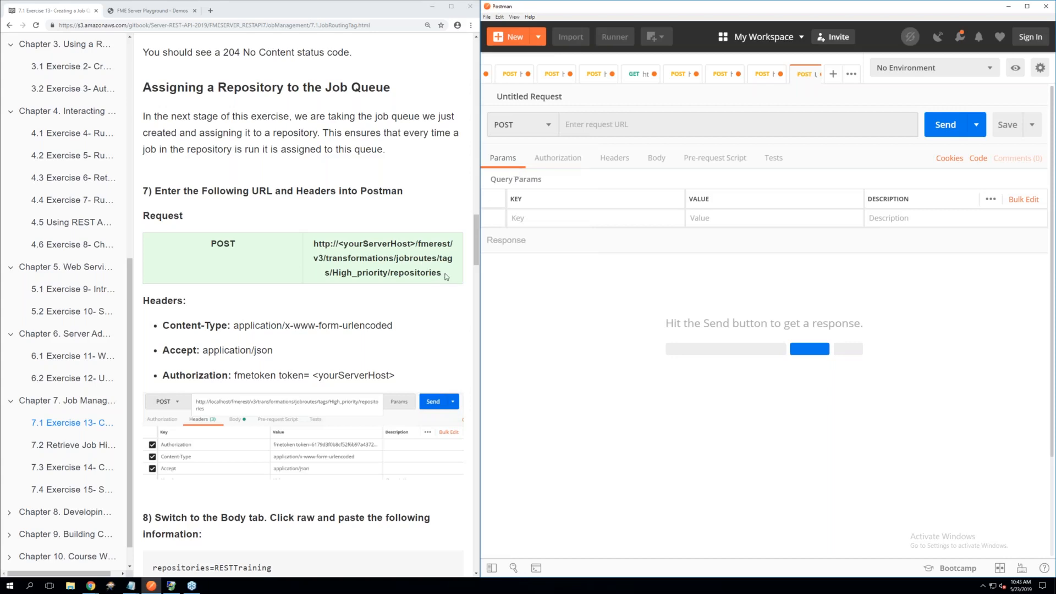
drag(447, 276, 314, 244)
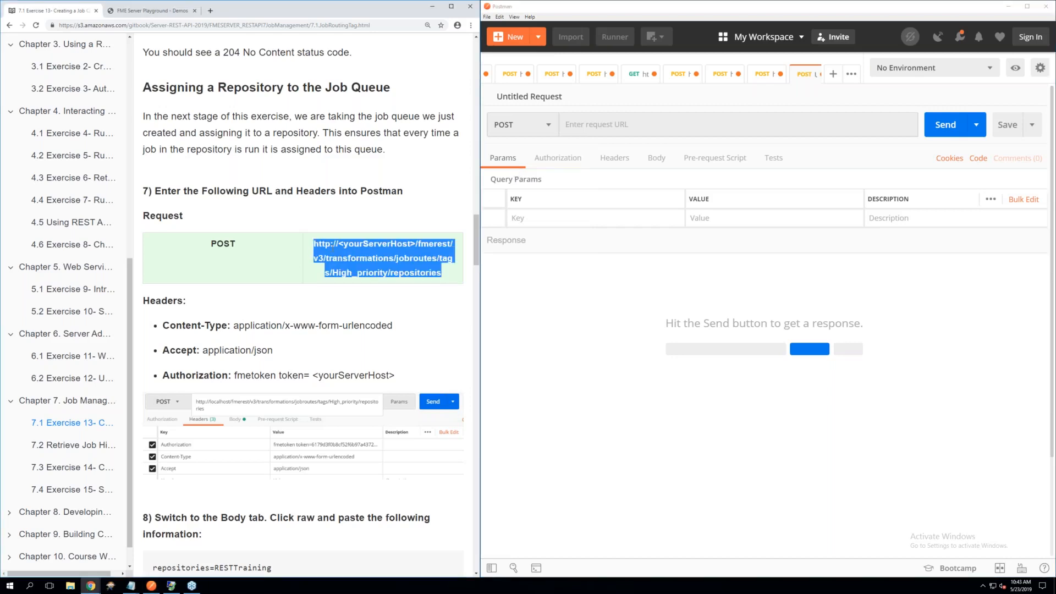
right_click(332, 246)
click(352, 255)
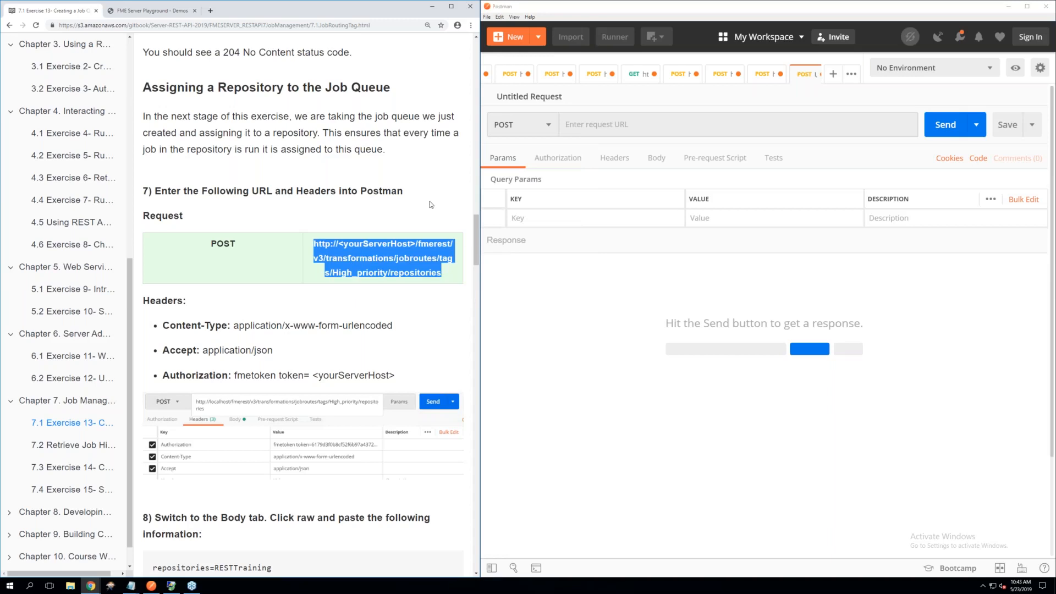
click(584, 124)
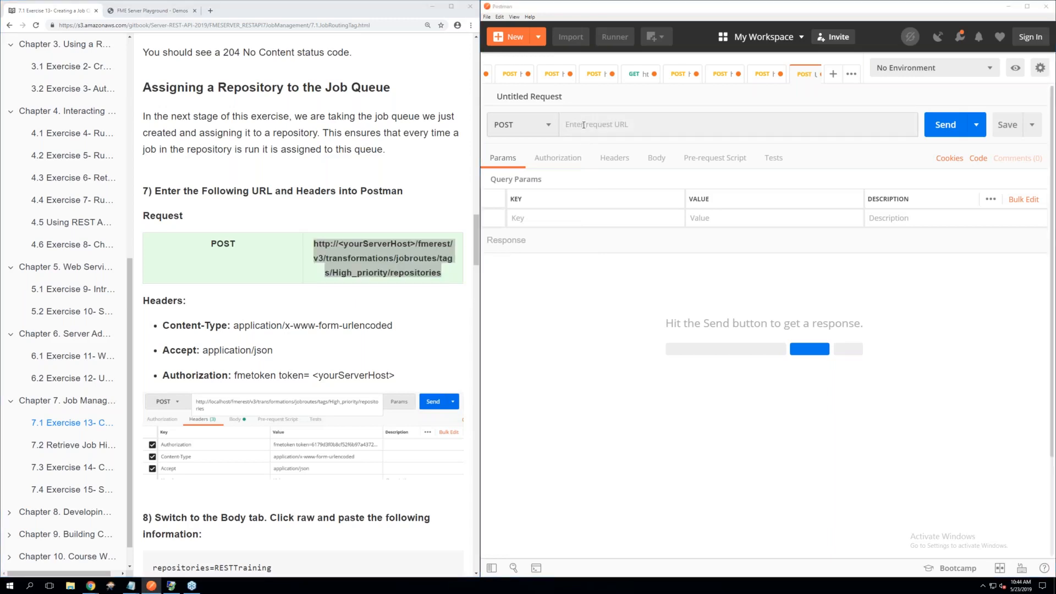
key(super)
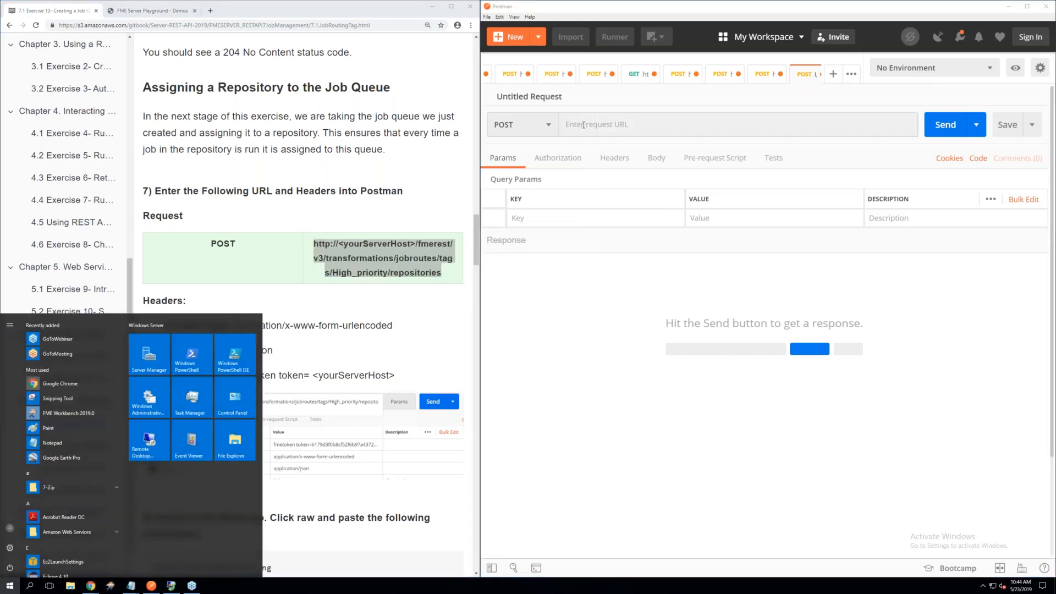
click(584, 125)
key(ctrl+v)
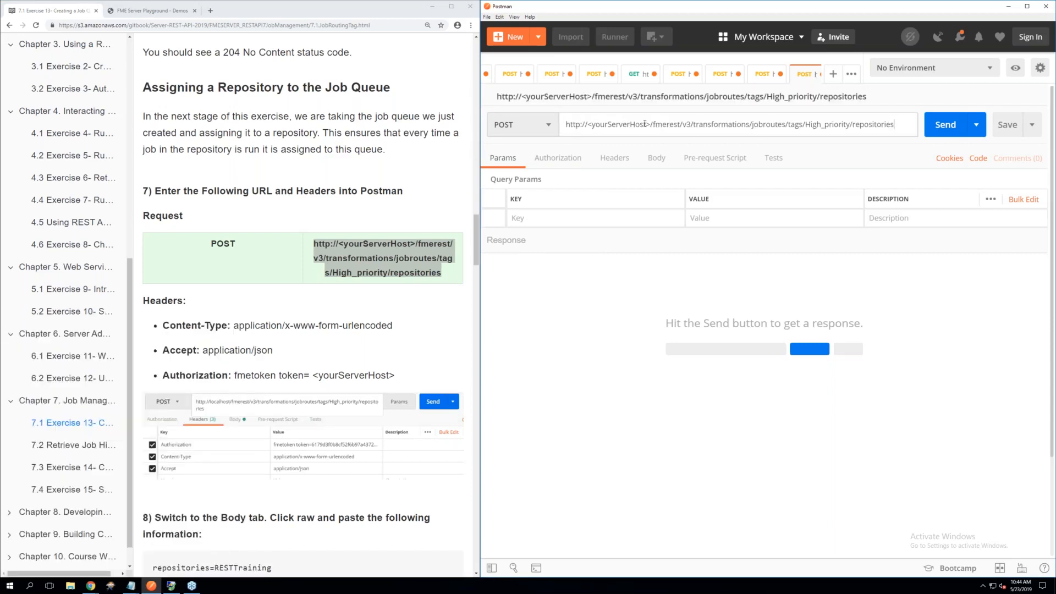
drag(652, 125, 587, 124)
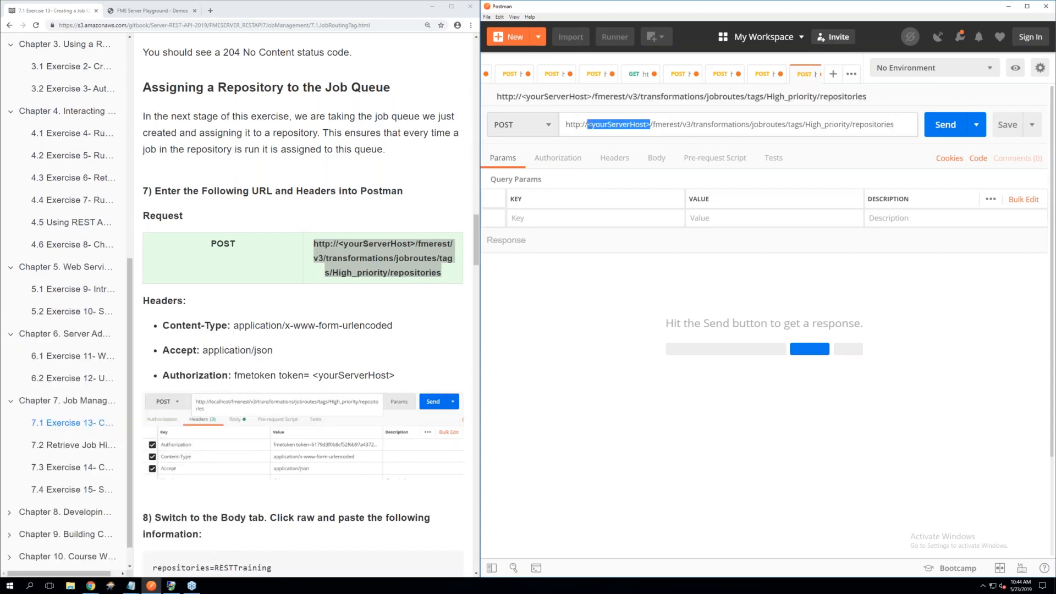
key(BackSpace)
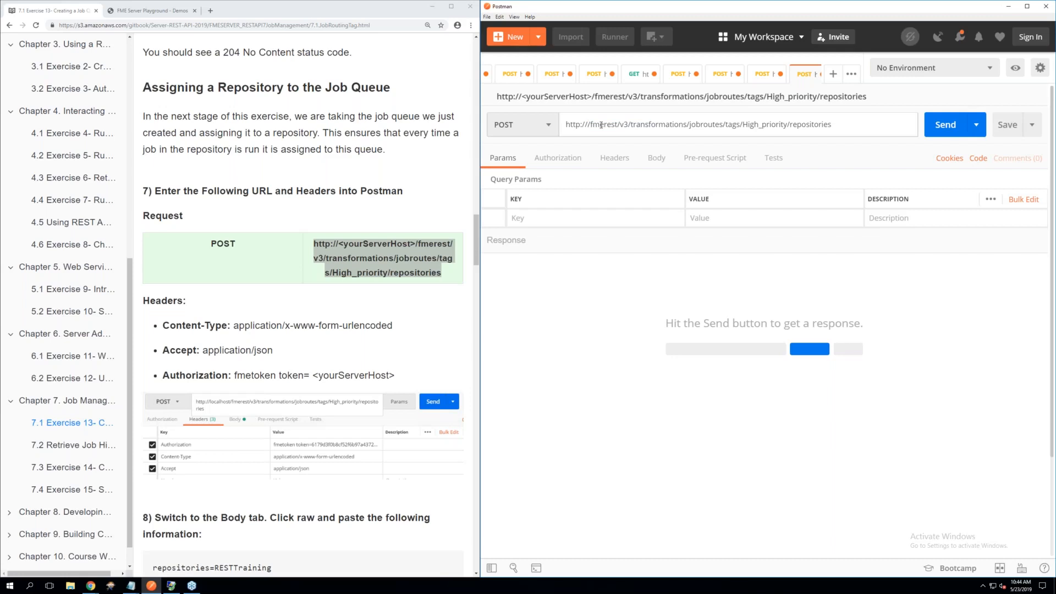
text(loca)
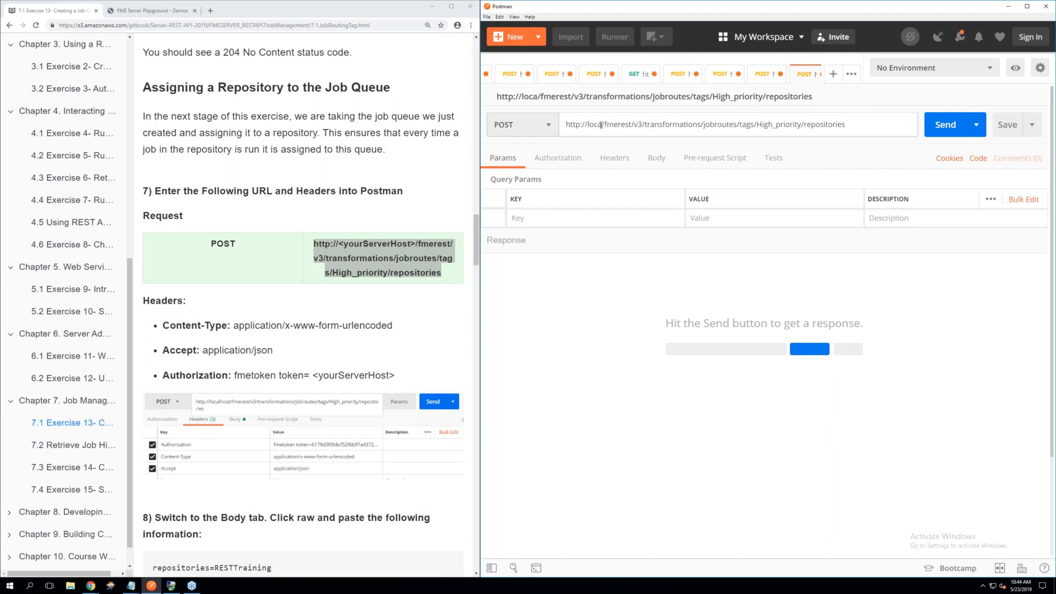
text(lhos)
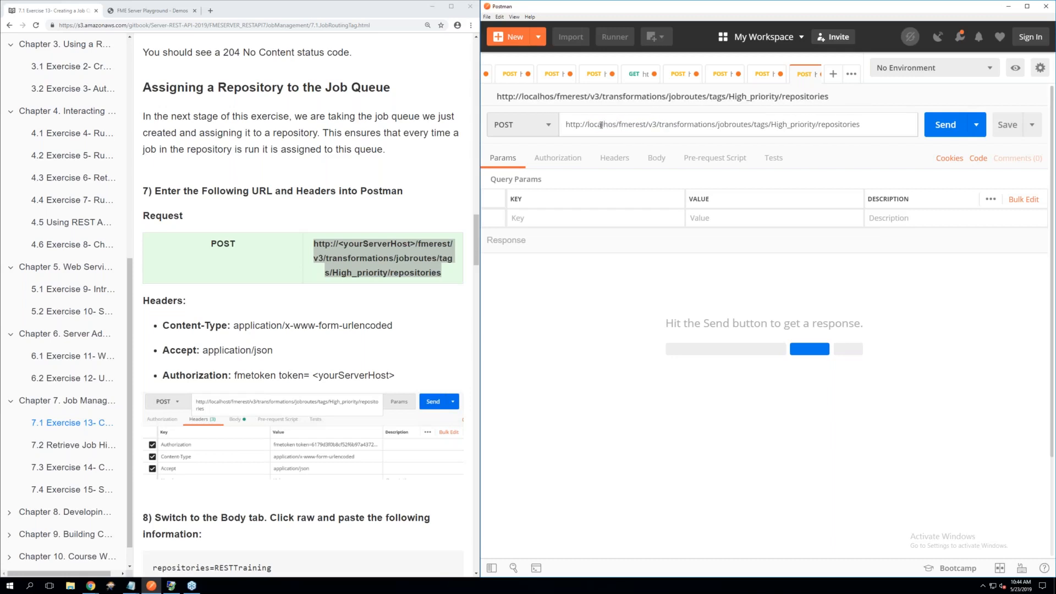
text(t)
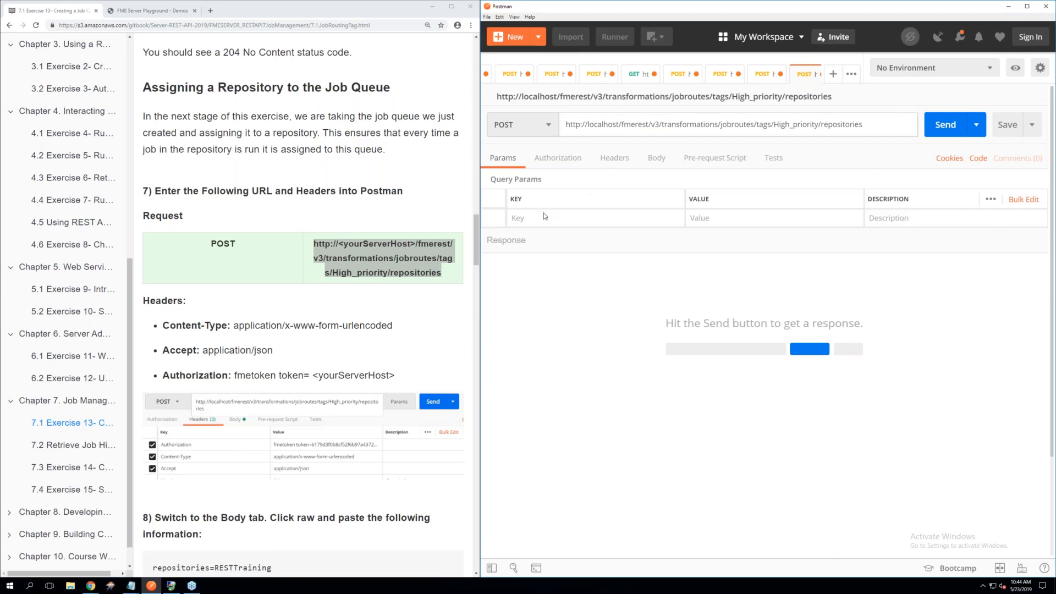
Add a Content-Type header with the value application/x-www-form-urlencoded to the repository assignment request
click(545, 217)
click(606, 162)
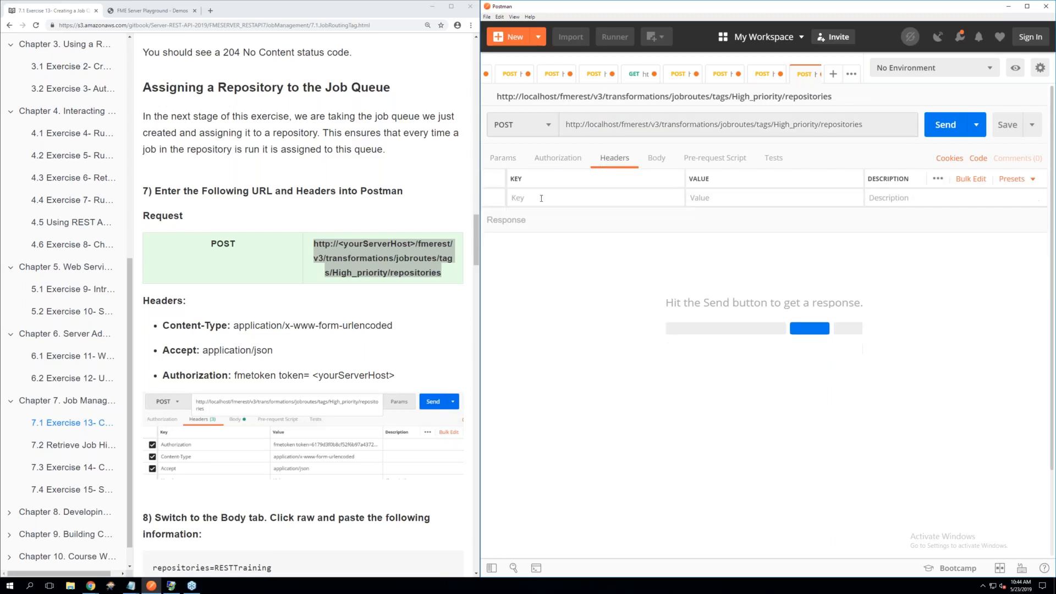
text(Content)
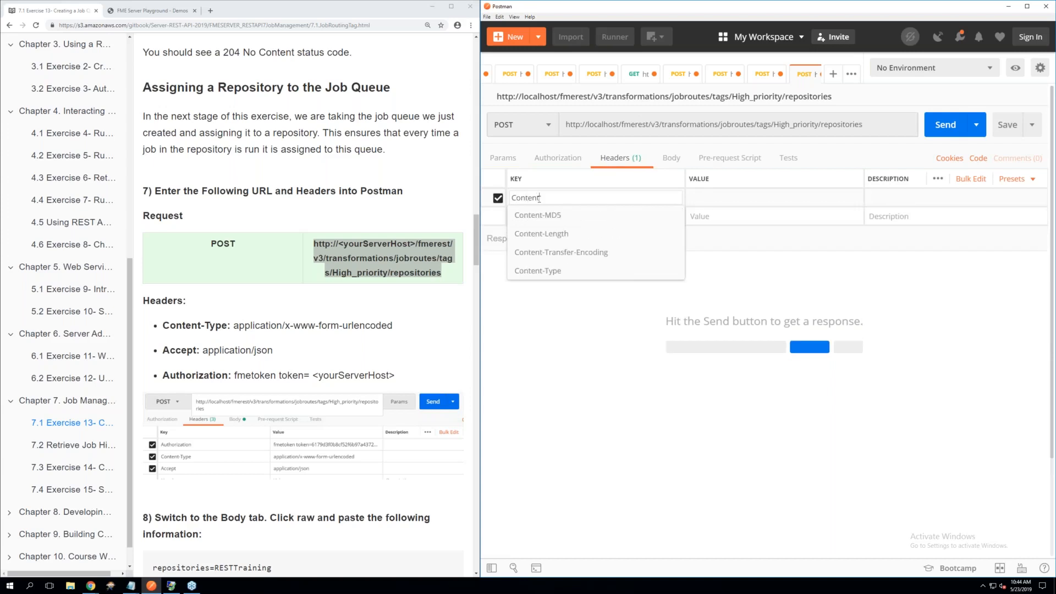
click(552, 272)
click(704, 199)
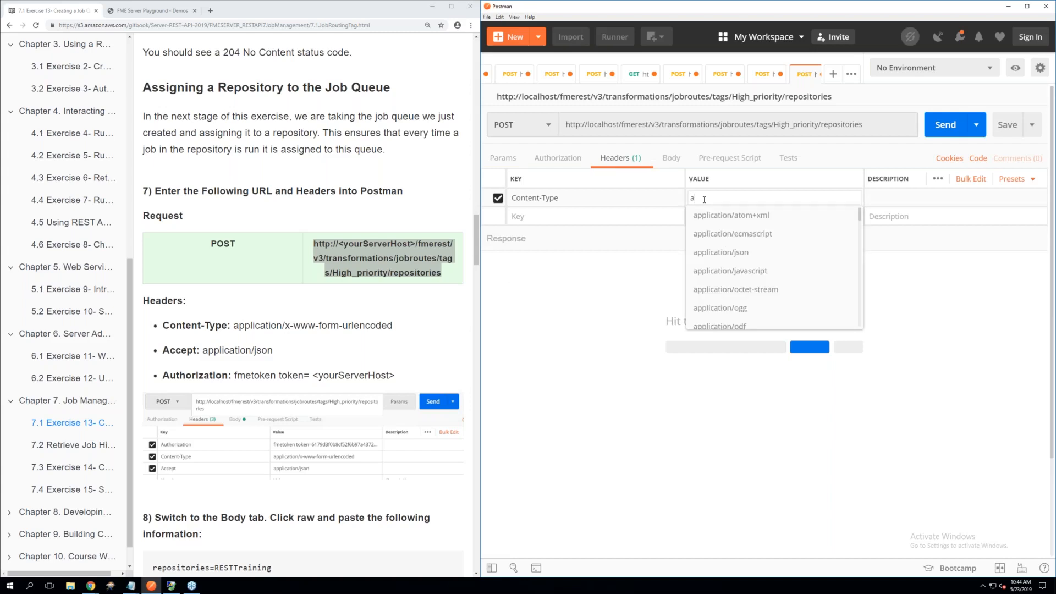
text(url)
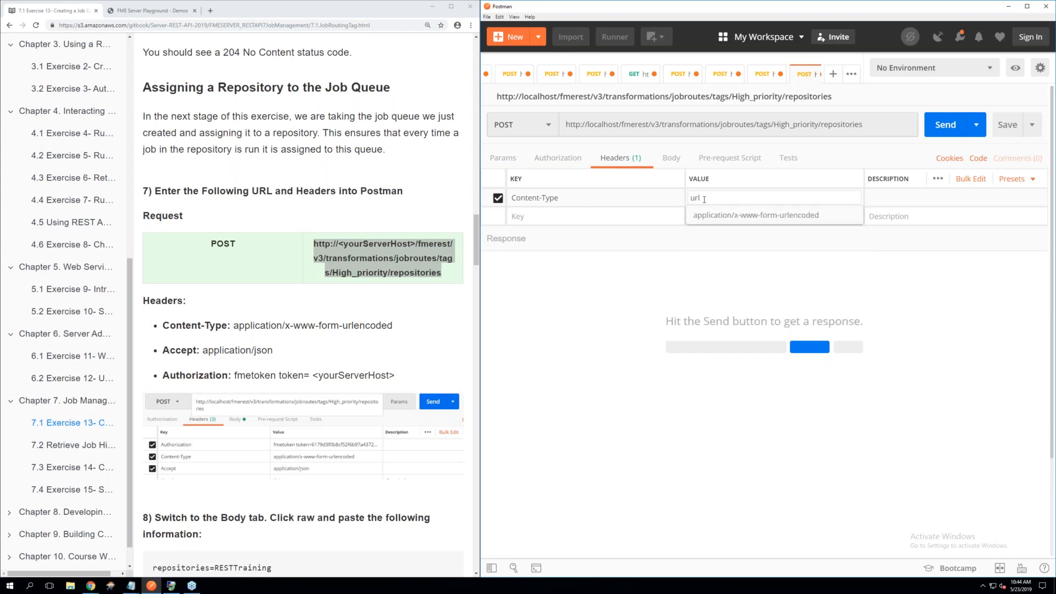
click(721, 215)
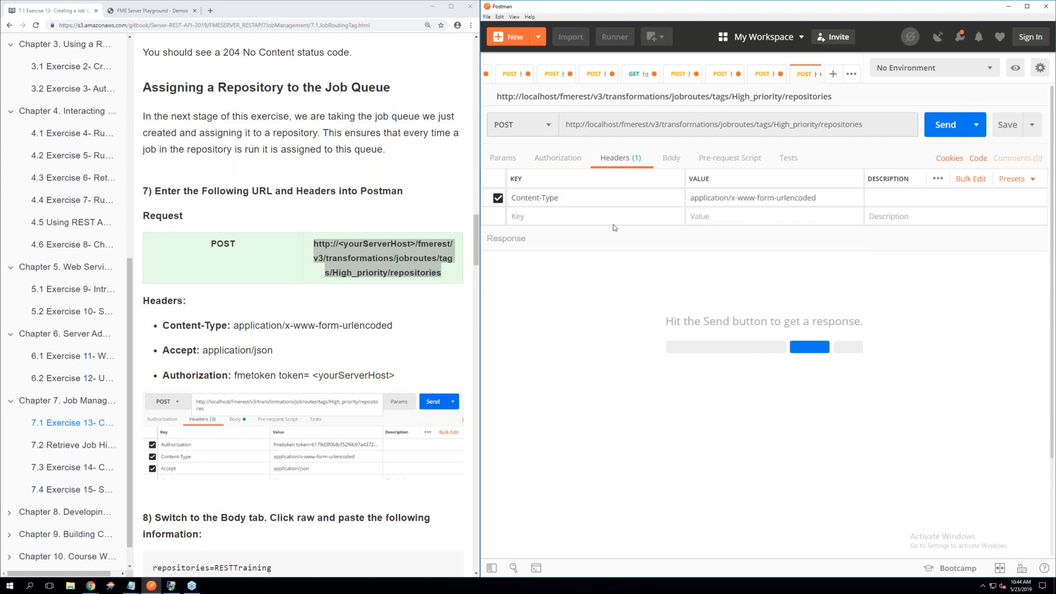
Add an Accept header with the value application/json to the repository assignment request
click(576, 218)
text(acc)
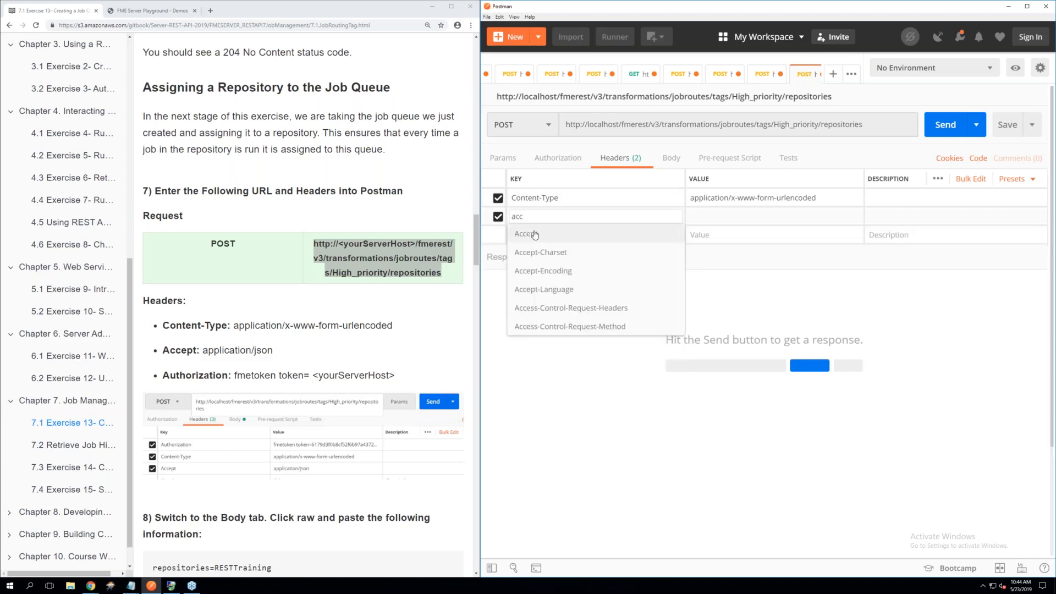
click(534, 235)
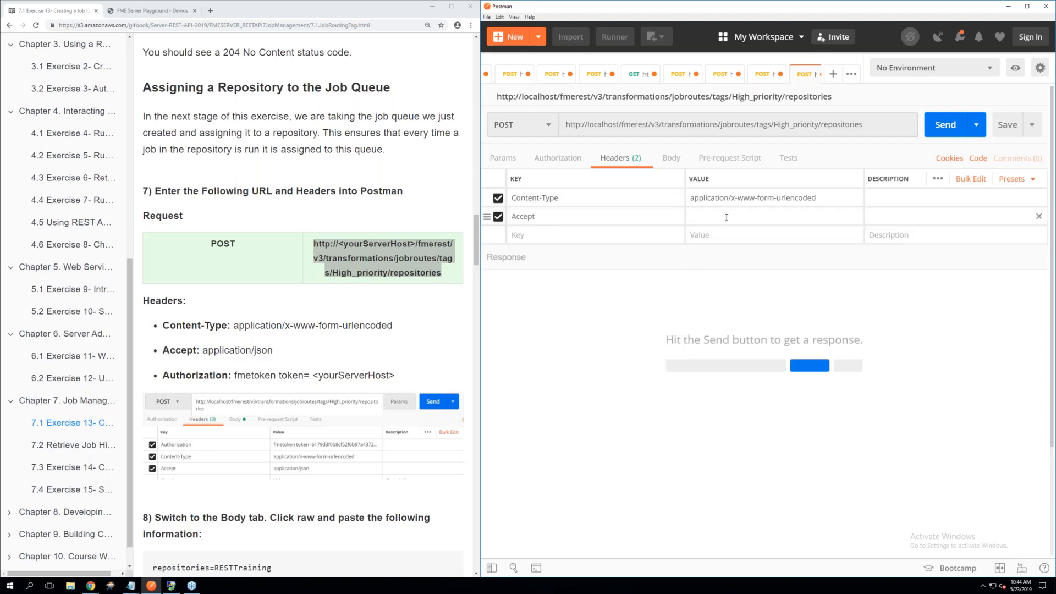
click(726, 217)
text(applic)
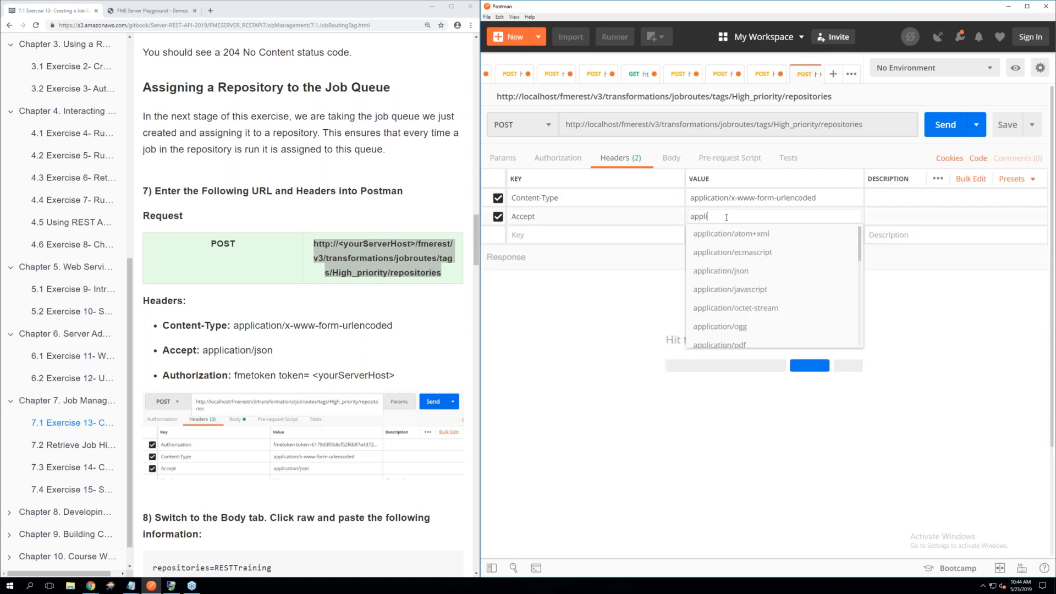
click(734, 271)
Add the Authorization header with the FME token to the repository assignment request using the saved Token header preset
click(563, 236)
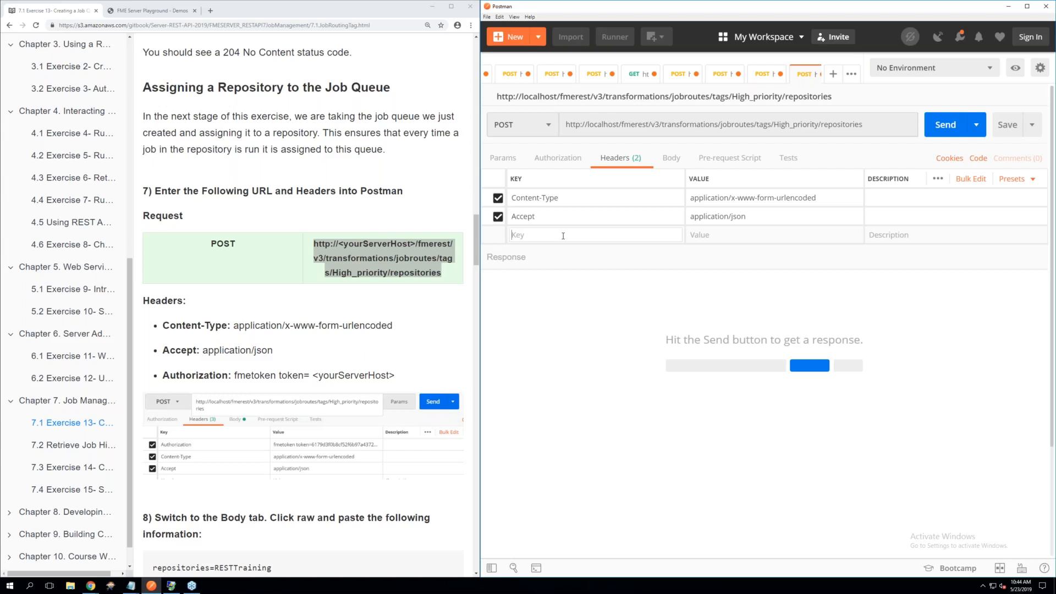
text(aut)
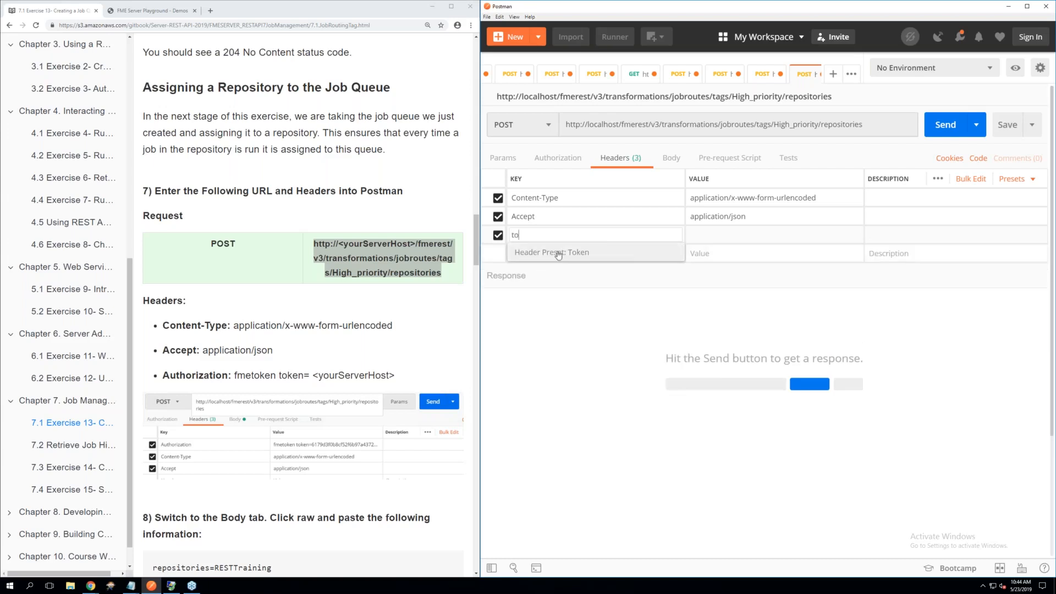
click(580, 248)
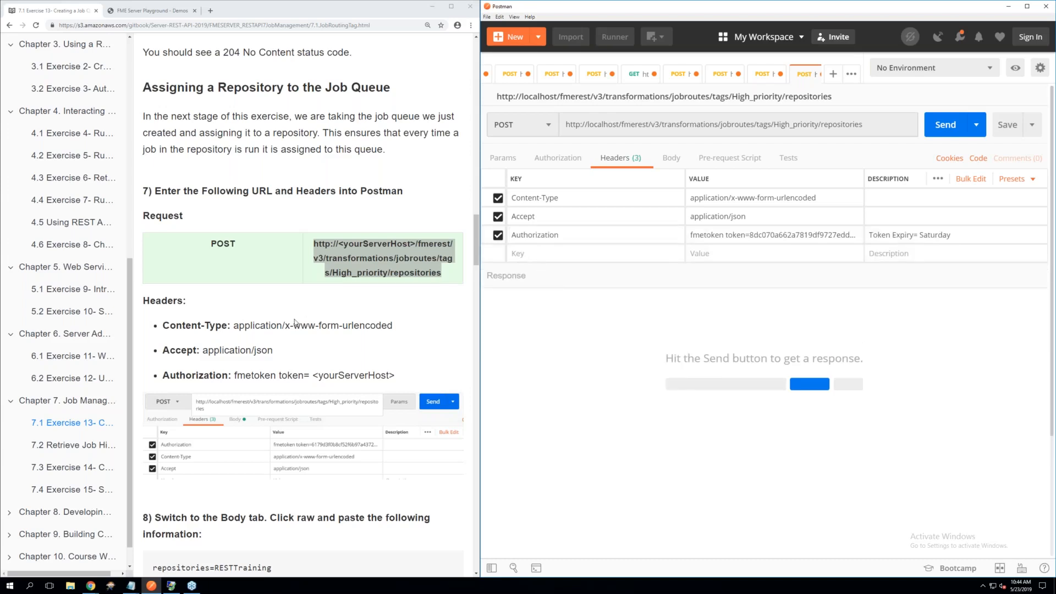
Set the request body to raw and fill it with repositories=RESTTraining copied from step 8 of the exercise page
scroll(295, 323, down, 3)
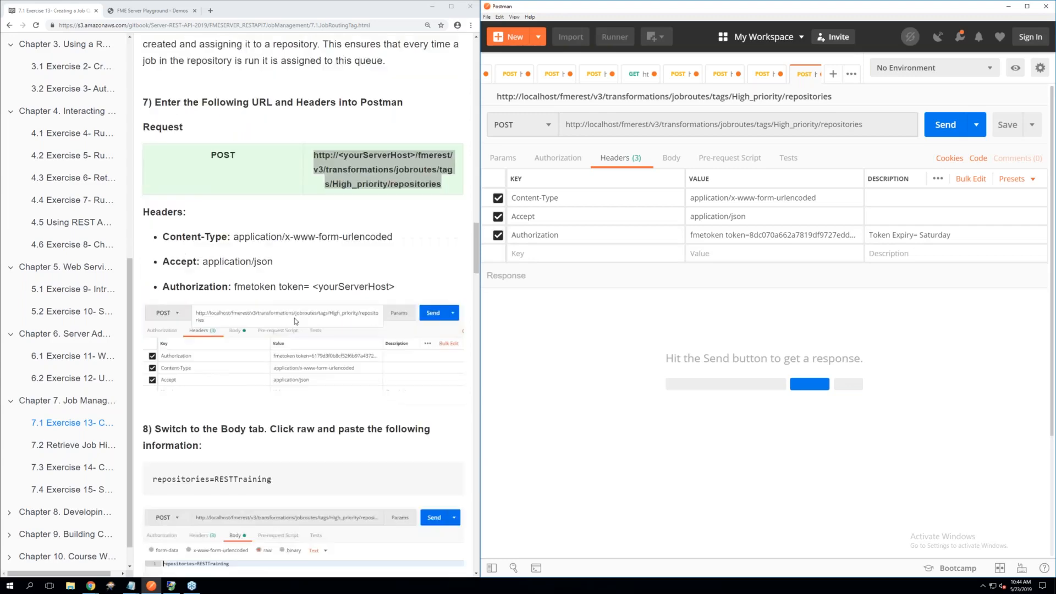
scroll(295, 318, down, 1)
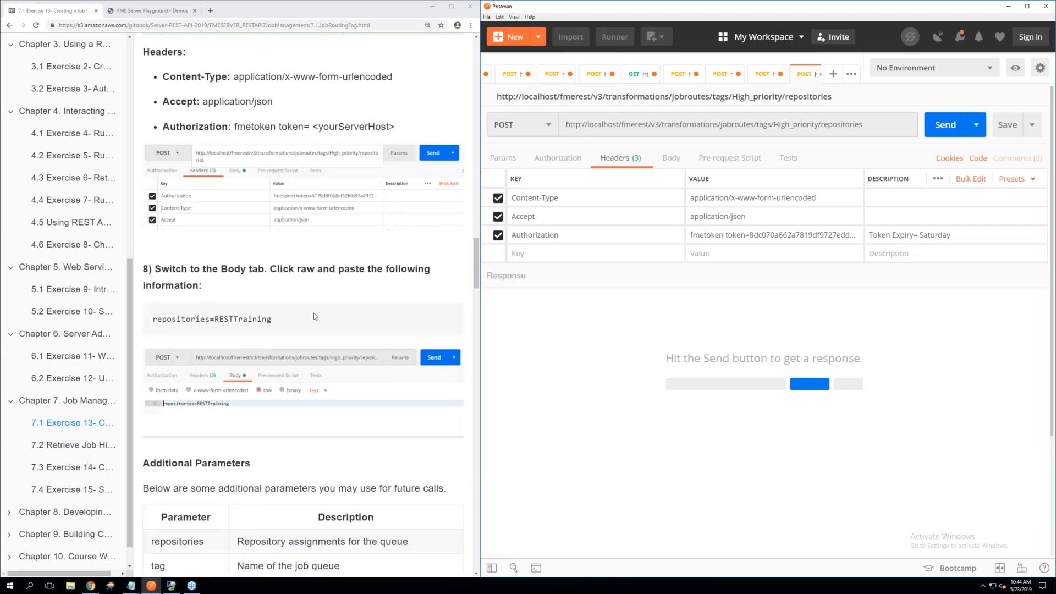
click(671, 161)
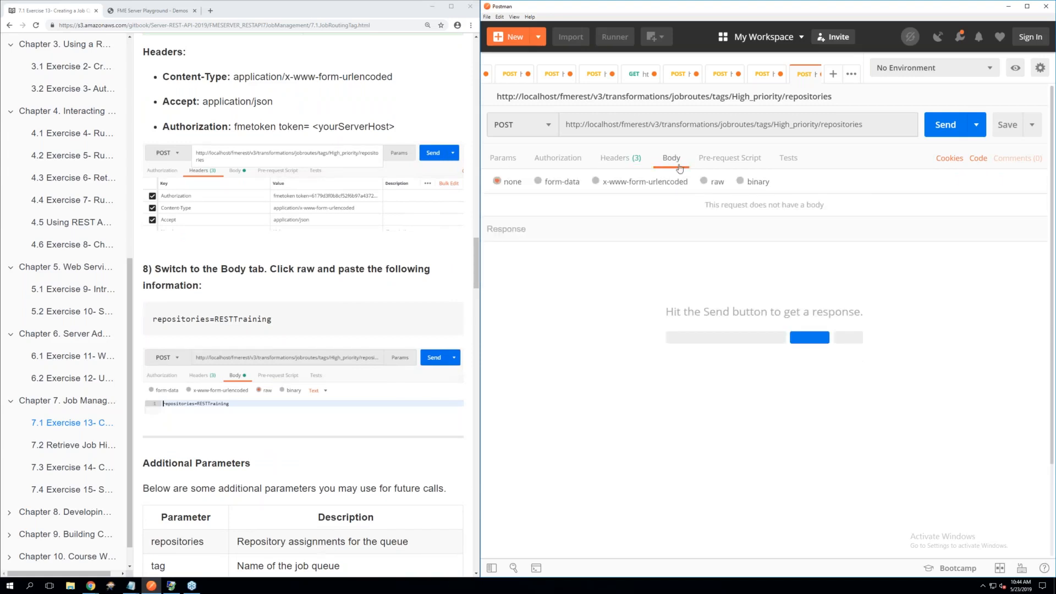
click(703, 181)
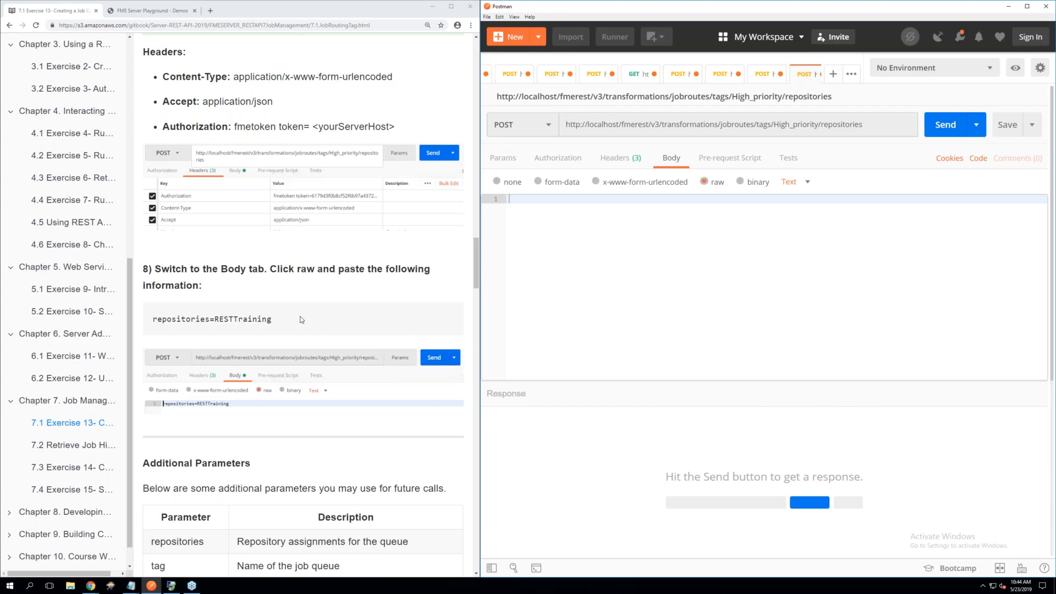
triple_click(202, 326)
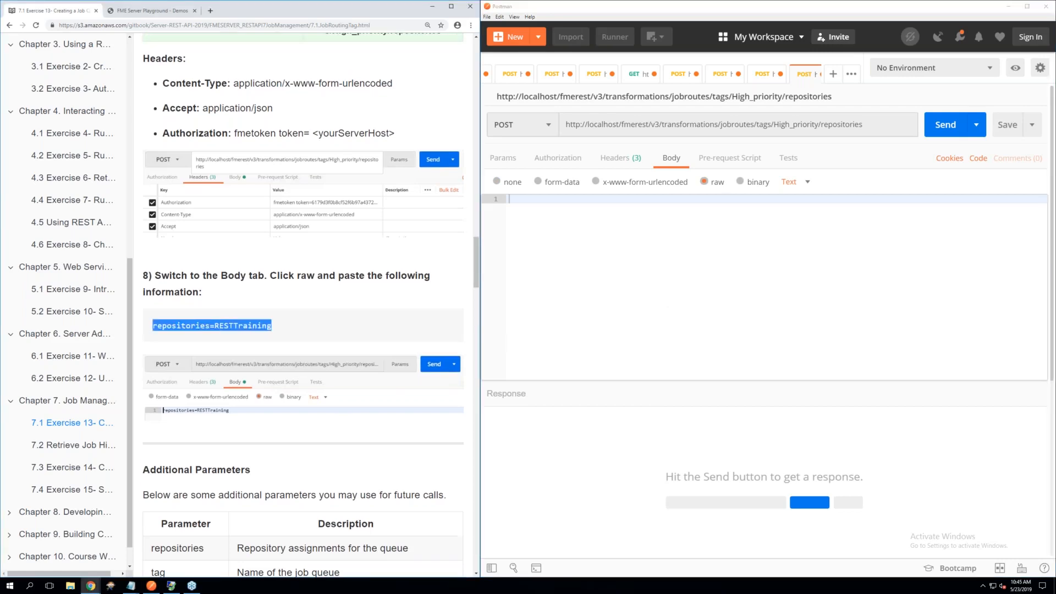
right_click(201, 327)
click(225, 336)
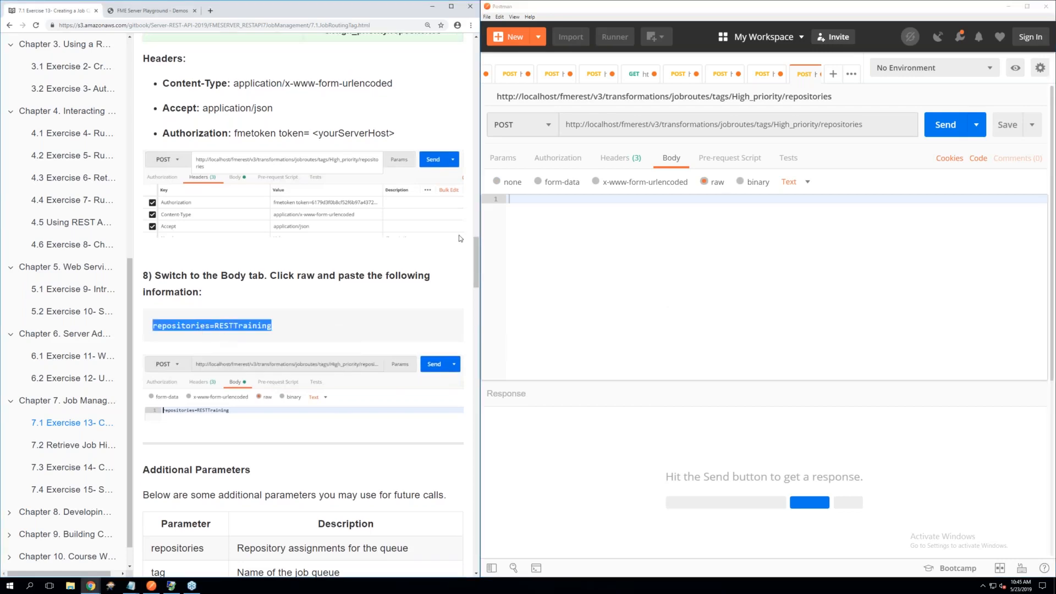
right_click(524, 199)
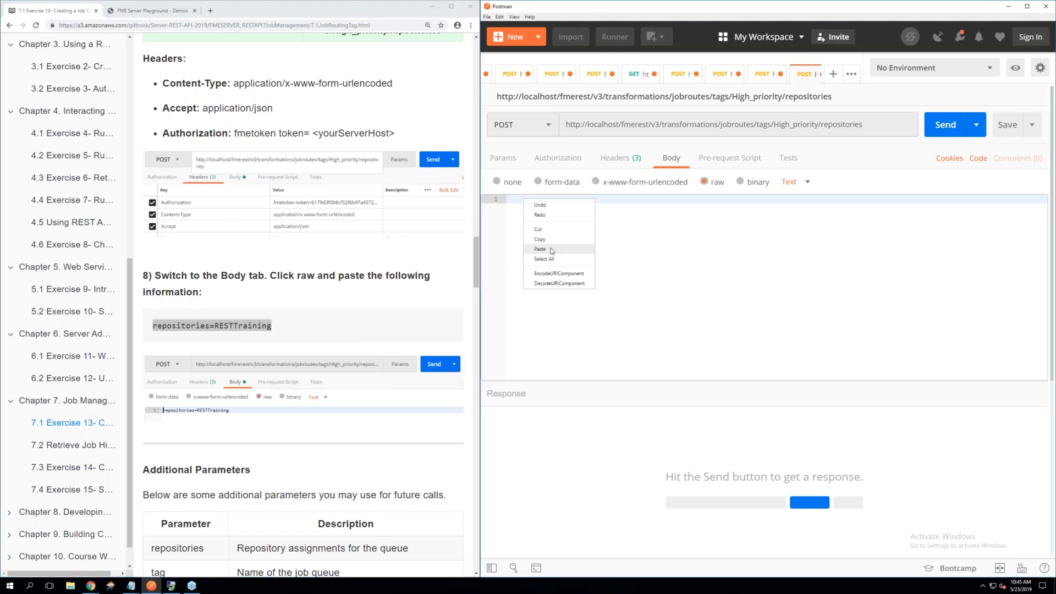
click(540, 250)
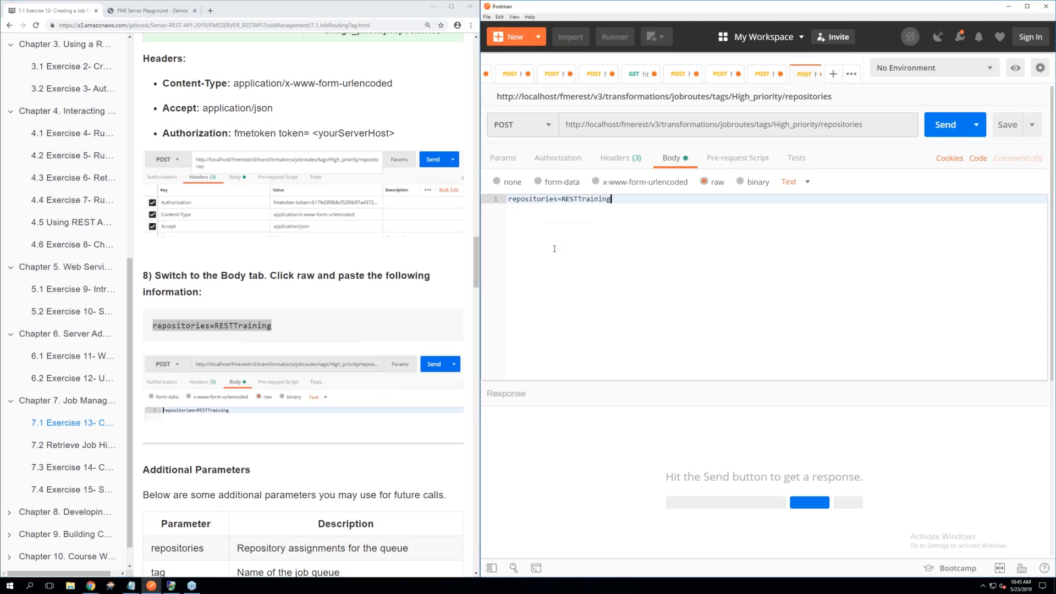
Send the POST request that assigns the RESTTraining repository to the High_priority queue
click(317, 290)
scroll(317, 290, down, 3)
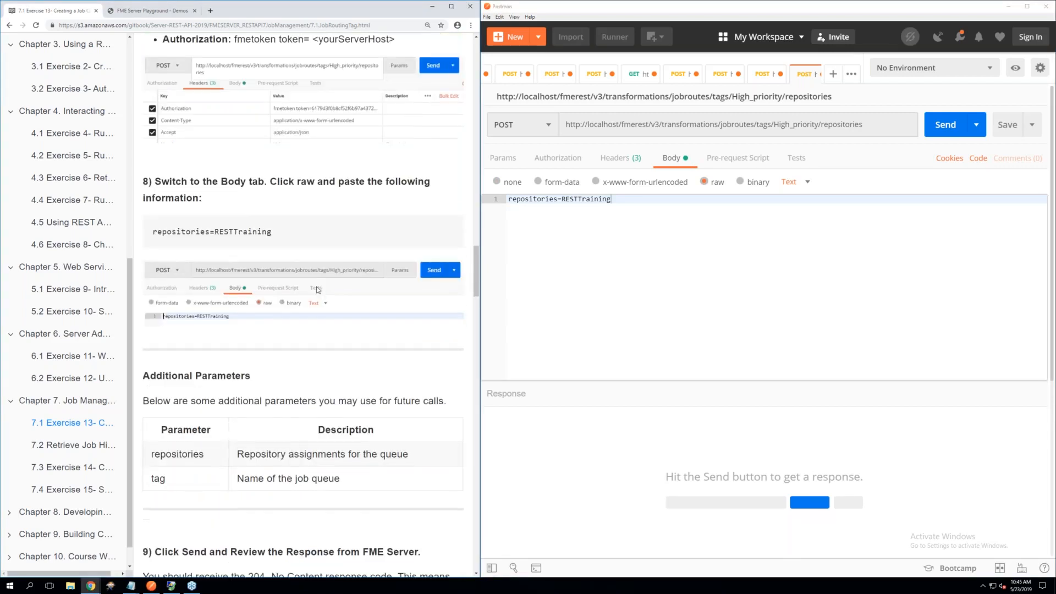
click(944, 131)
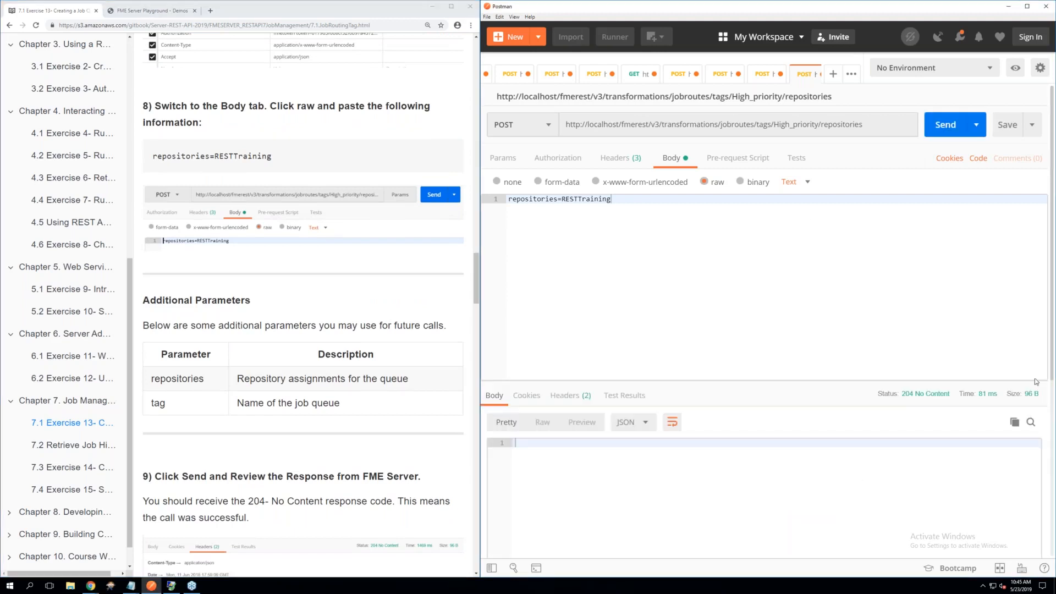
Read the exercise's check instructions, switch to FME Server in Chrome and open the Repositories page
click(377, 403)
scroll(378, 403, down, 5)
scroll(377, 403, down, 2)
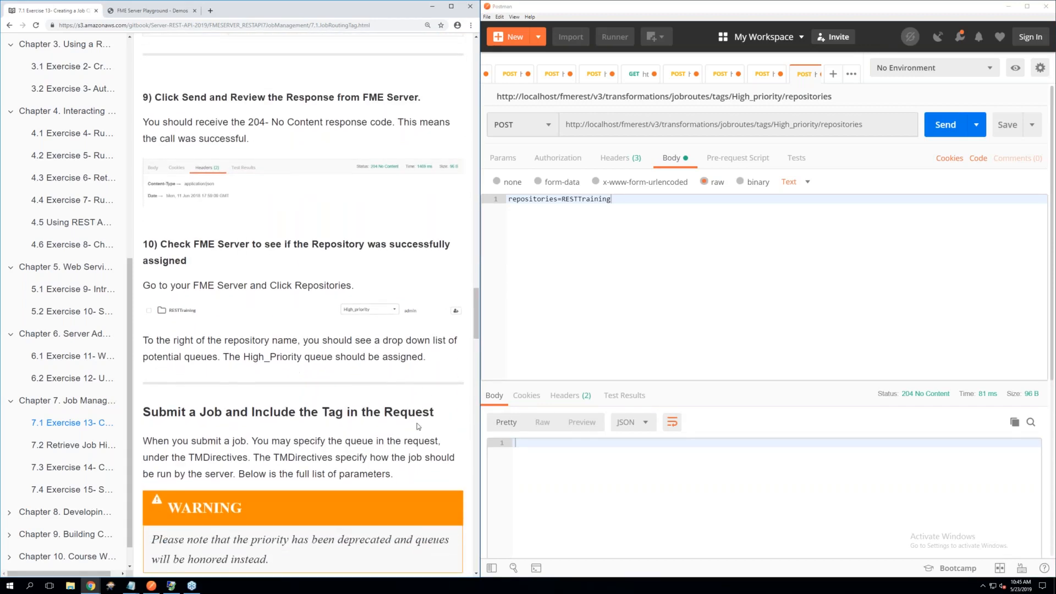
mouse_move(90, 588)
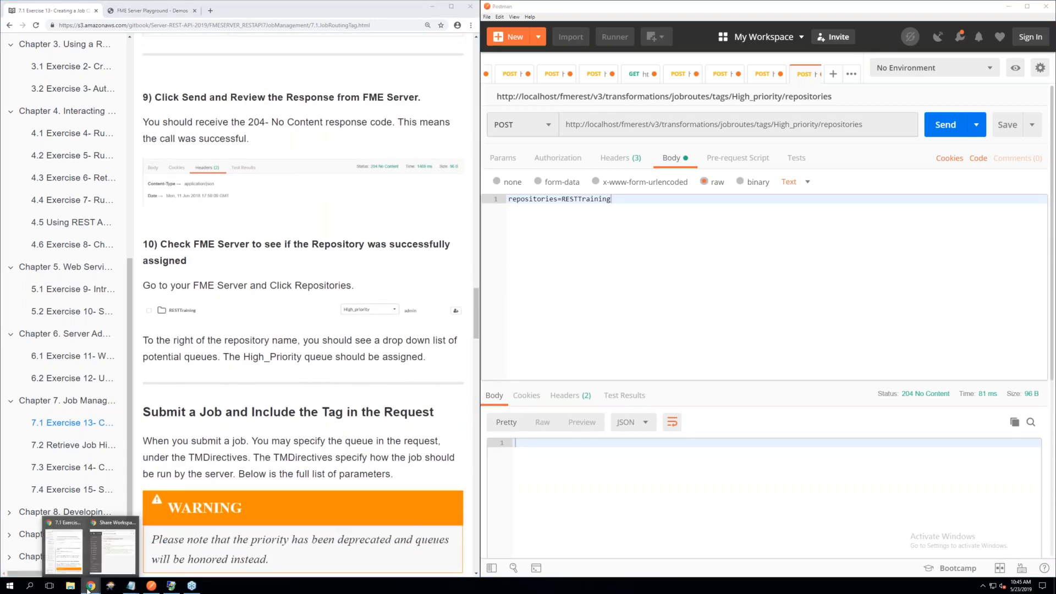
click(102, 566)
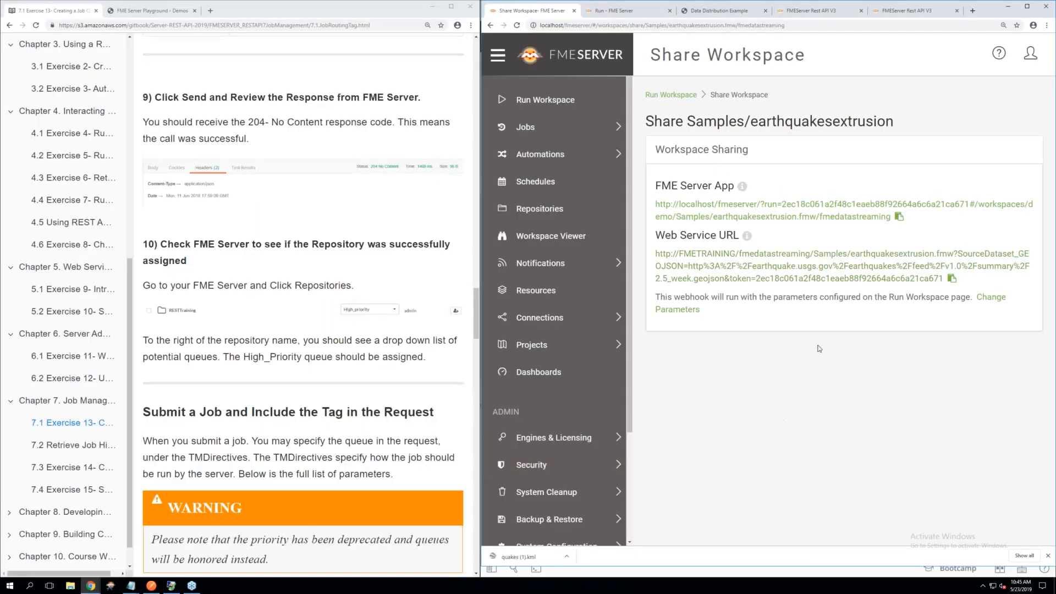
click(532, 213)
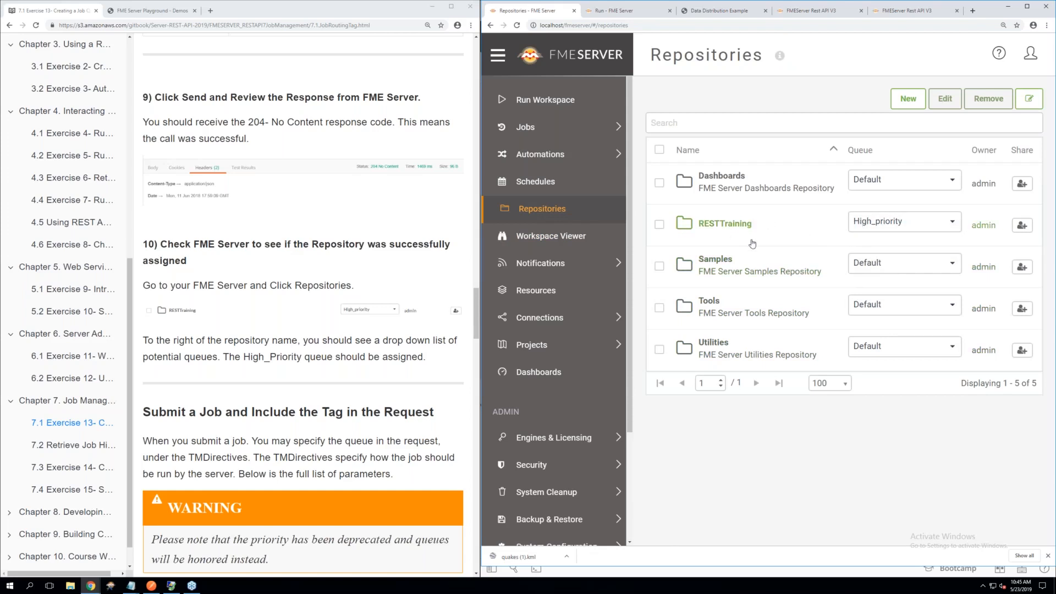
Check the queue choices of the RESTTraining repository, view its workspaces, and return to the repository list
click(897, 223)
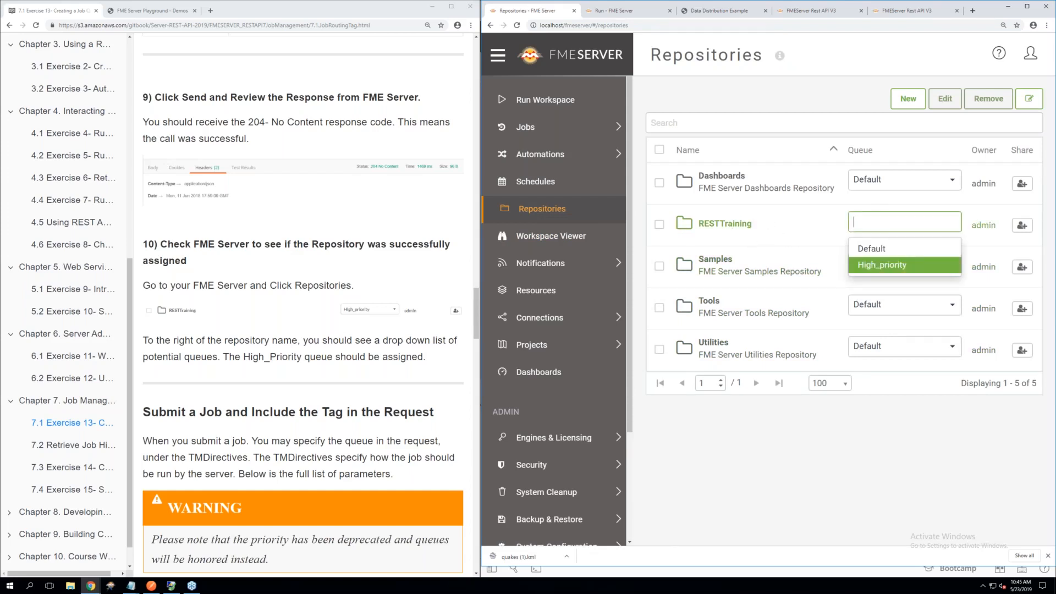
click(737, 224)
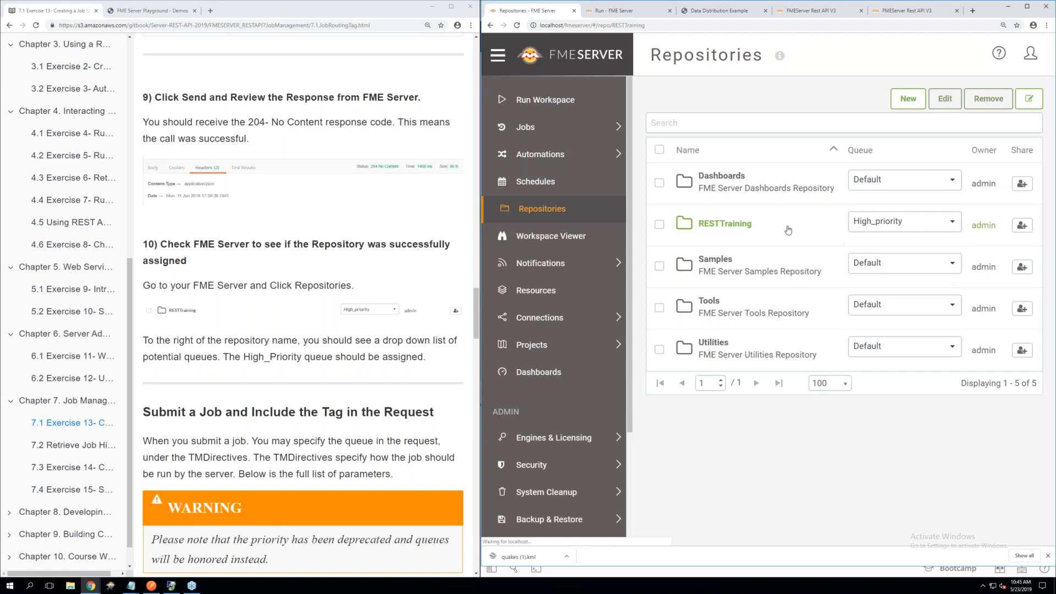
click(491, 26)
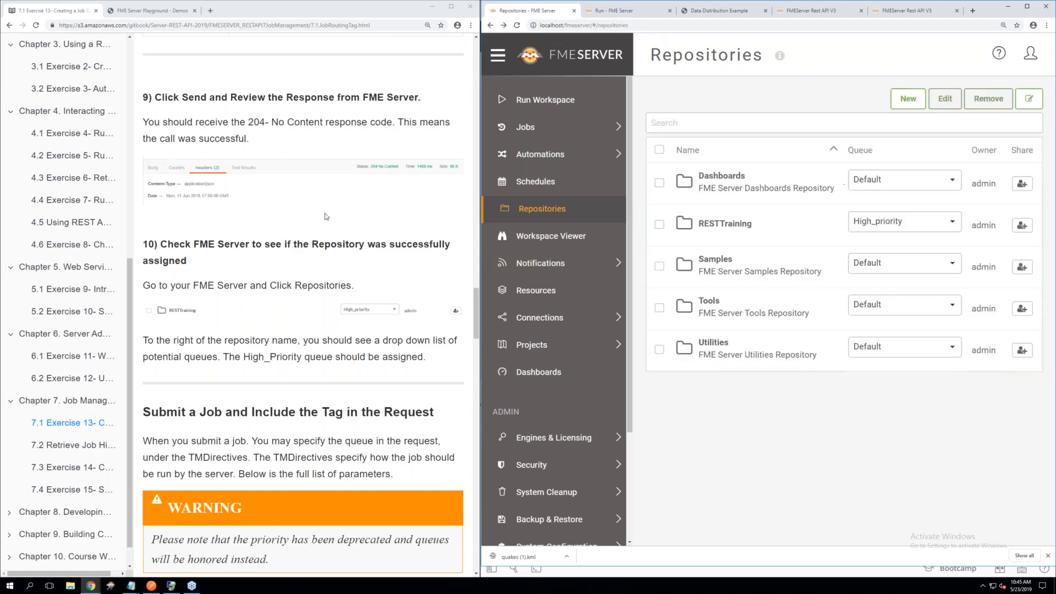
Read the exercise section on submitting a job with a tag, examining the TMDirectives parameters, the priority warning and the example's tag entry
scroll(273, 291, down, 5)
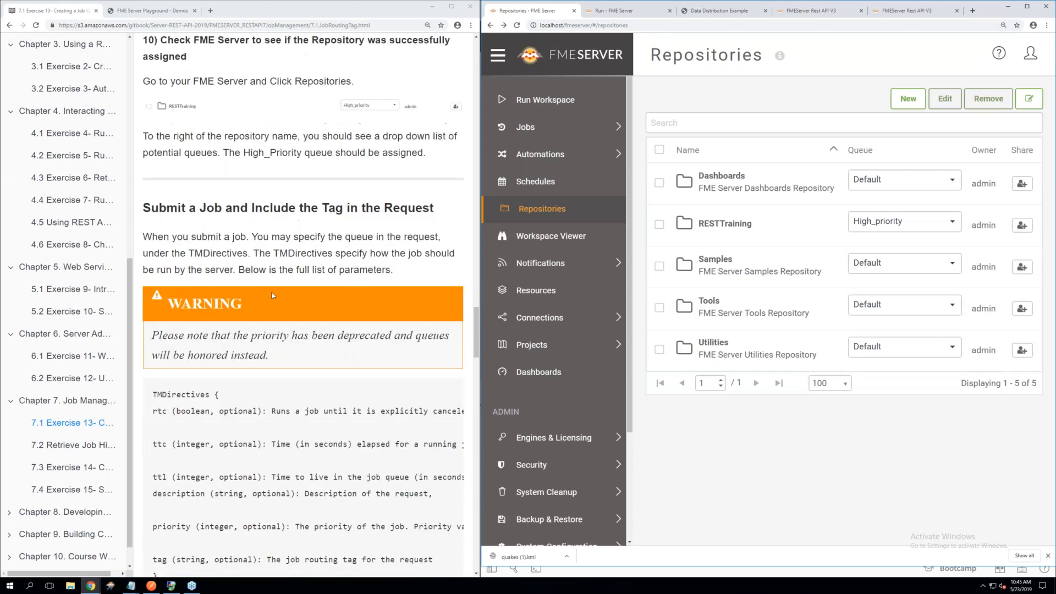
scroll(302, 306, down, 1)
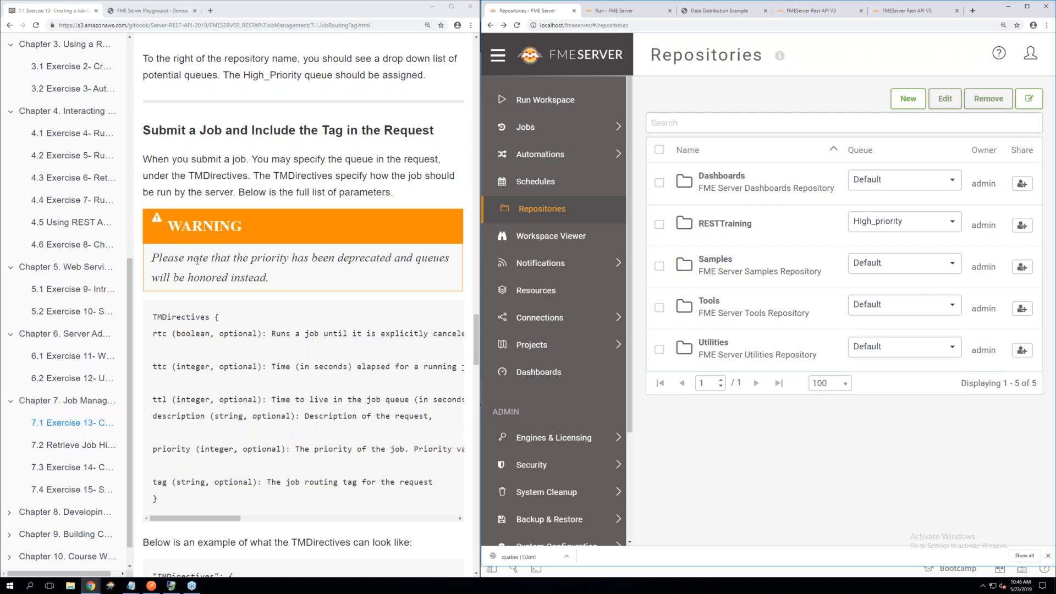
scroll(197, 261, up, 1)
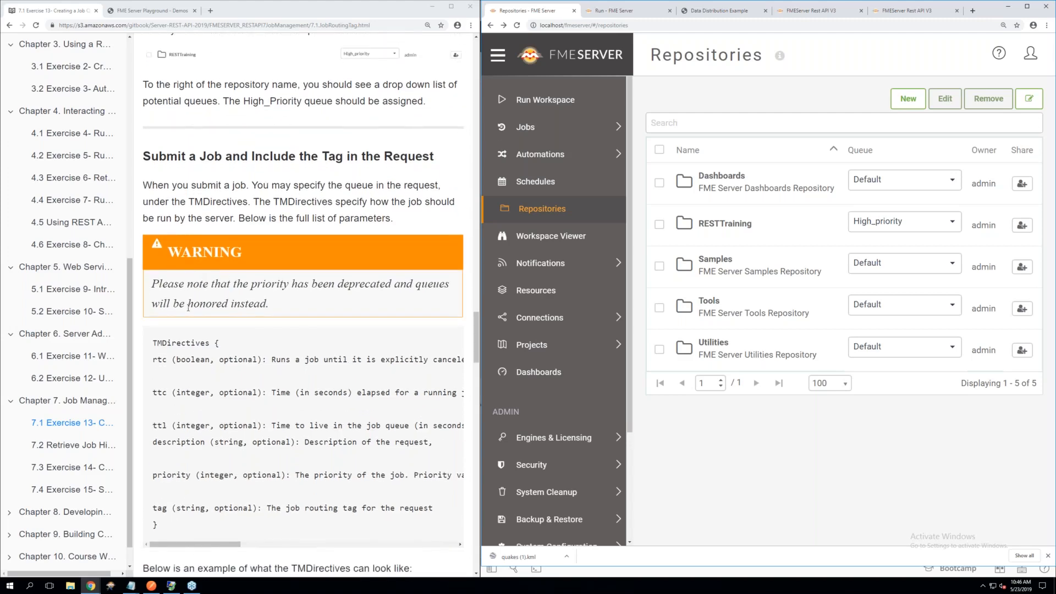
scroll(190, 306, down, 5)
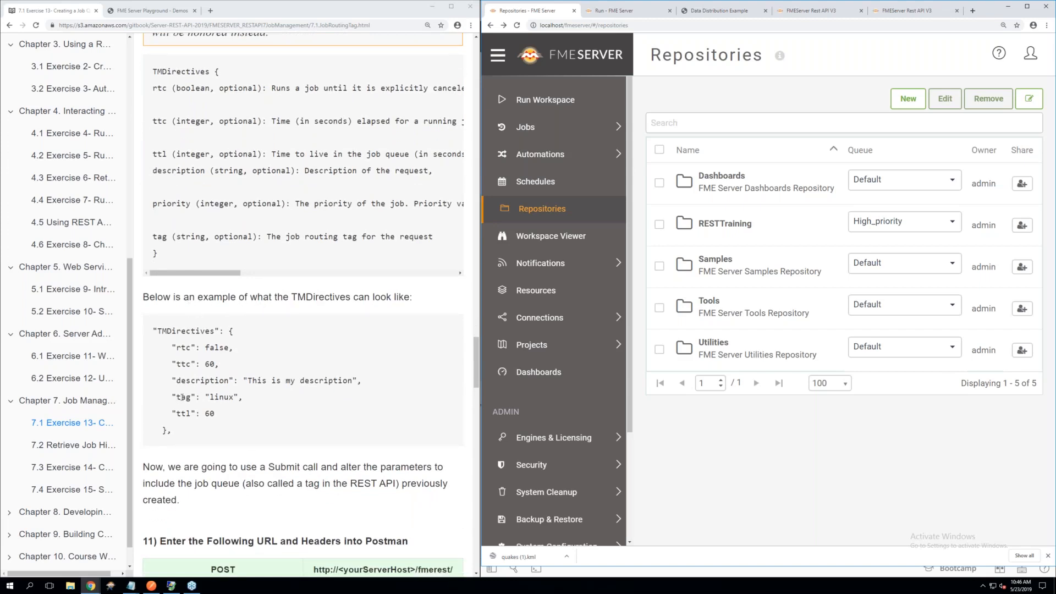
drag(182, 397, 235, 397)
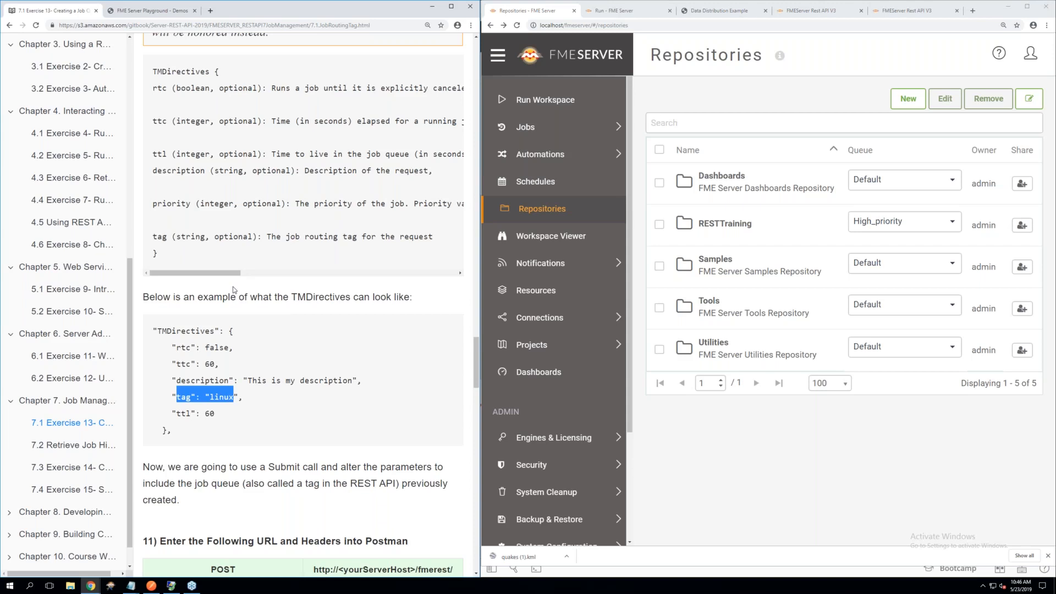
scroll(234, 290, up, 1)
drag(158, 217, 414, 226)
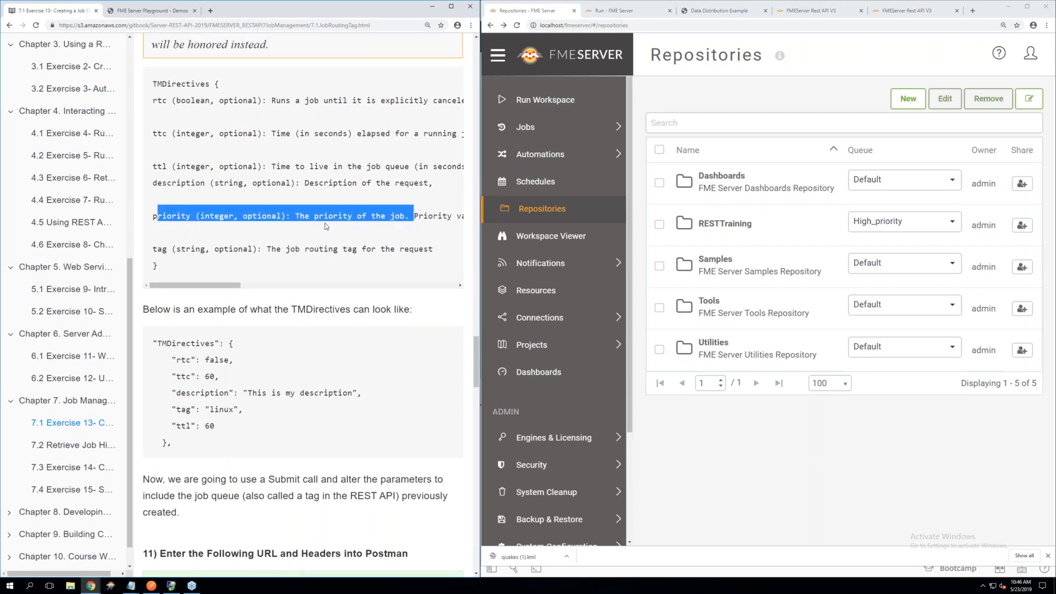
scroll(327, 227, up, 1)
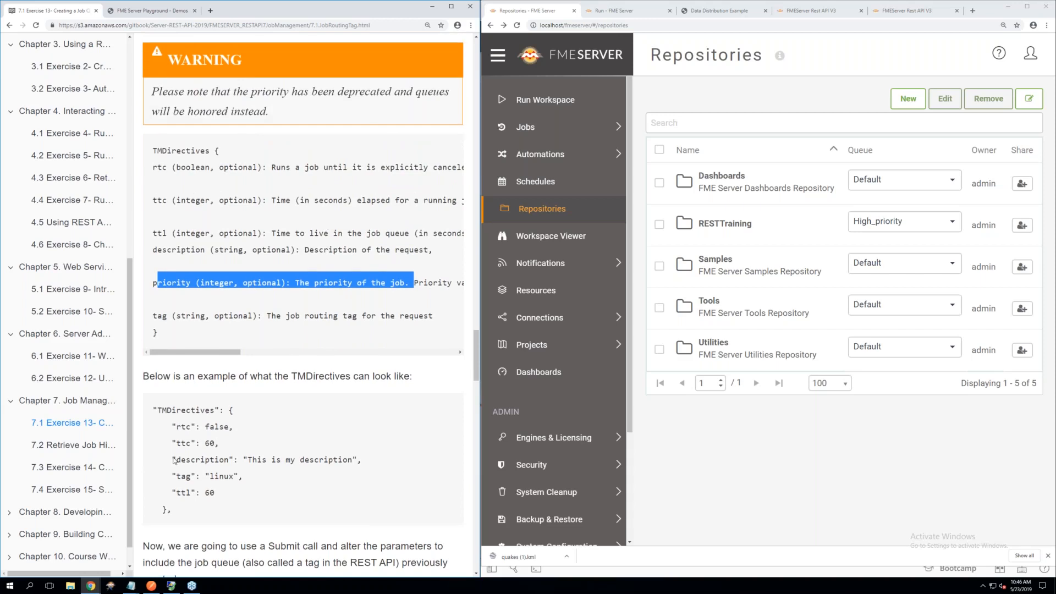
drag(172, 475, 243, 476)
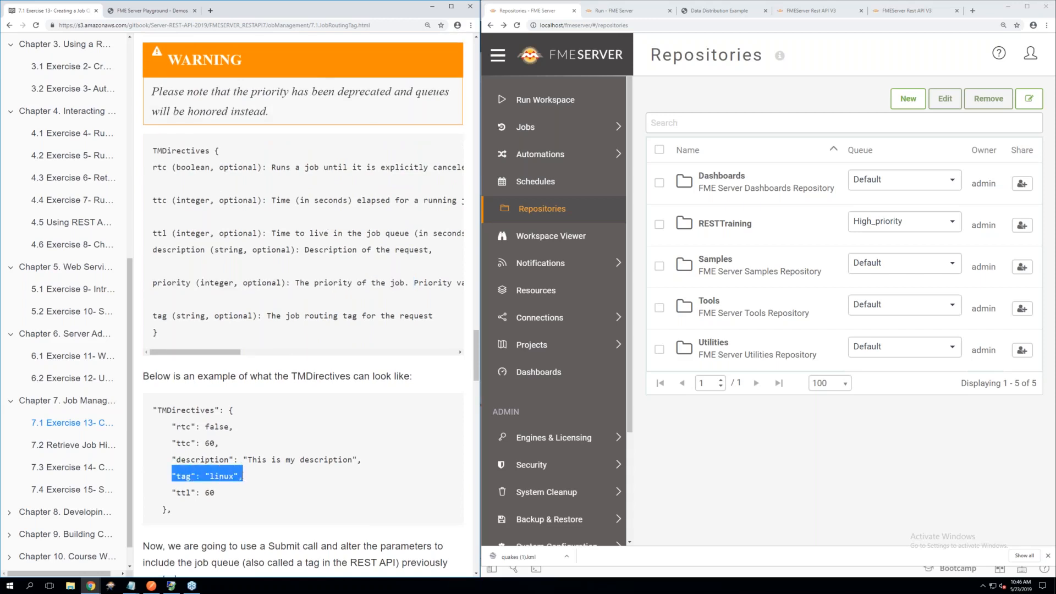
scroll(241, 477, down, 1)
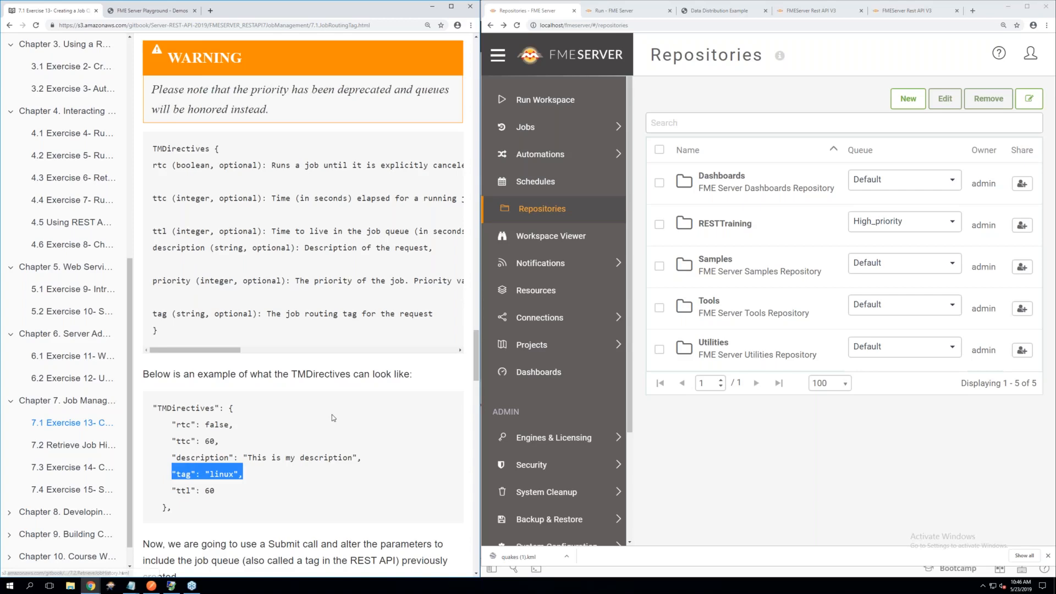
scroll(332, 415, down, 5)
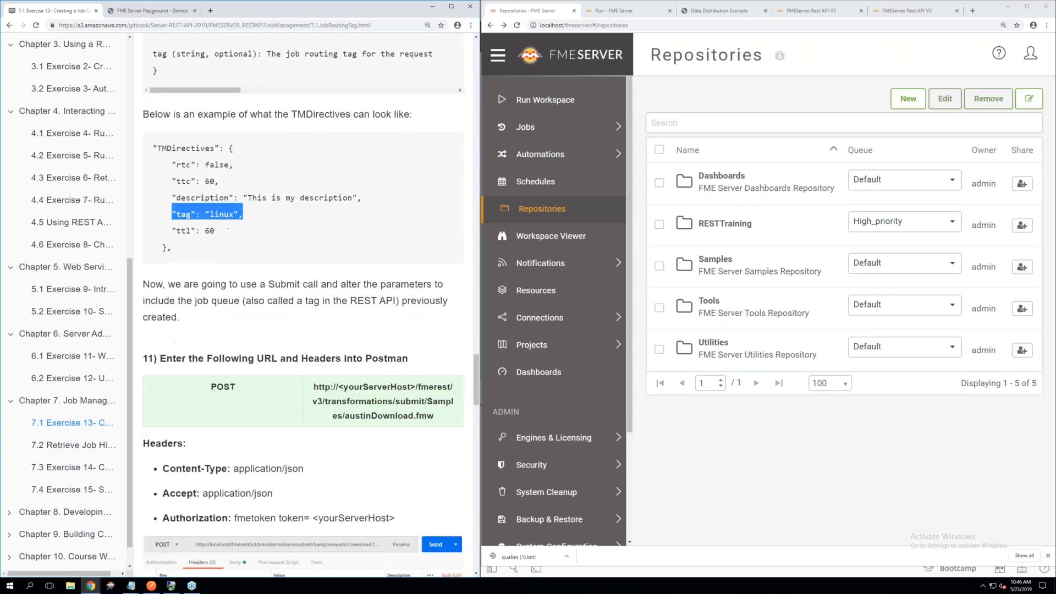
scroll(311, 300, down, 3)
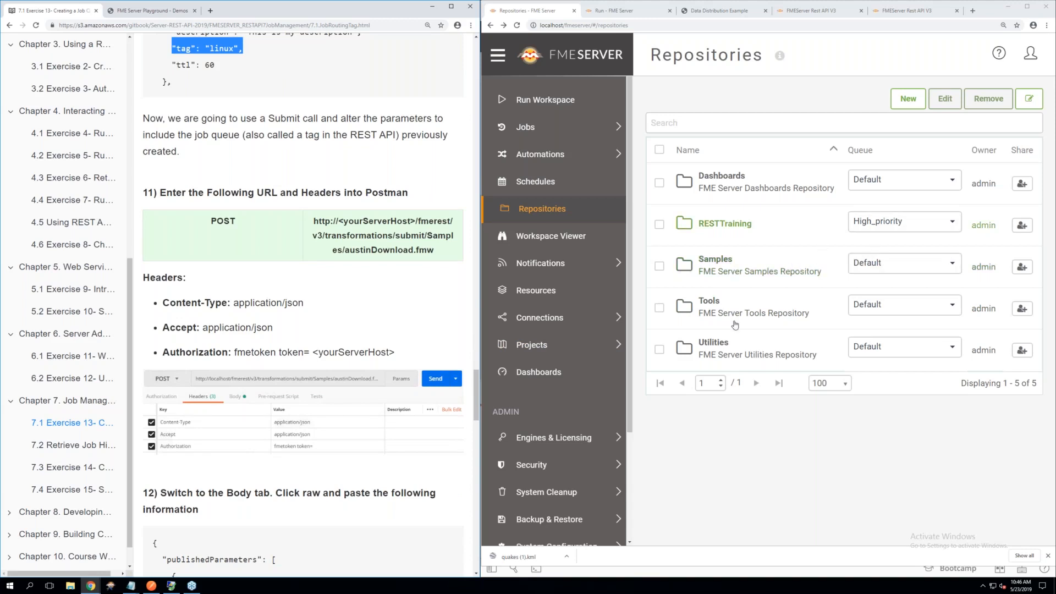
Switch to Postman, create a new request for submitting a job and set its method to POST
click(151, 586)
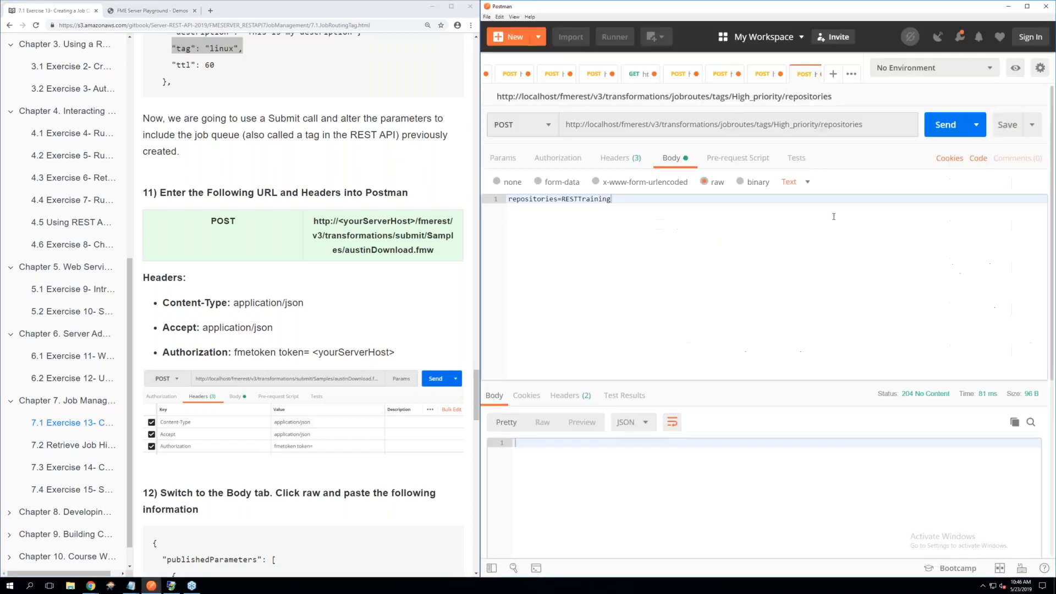
click(833, 77)
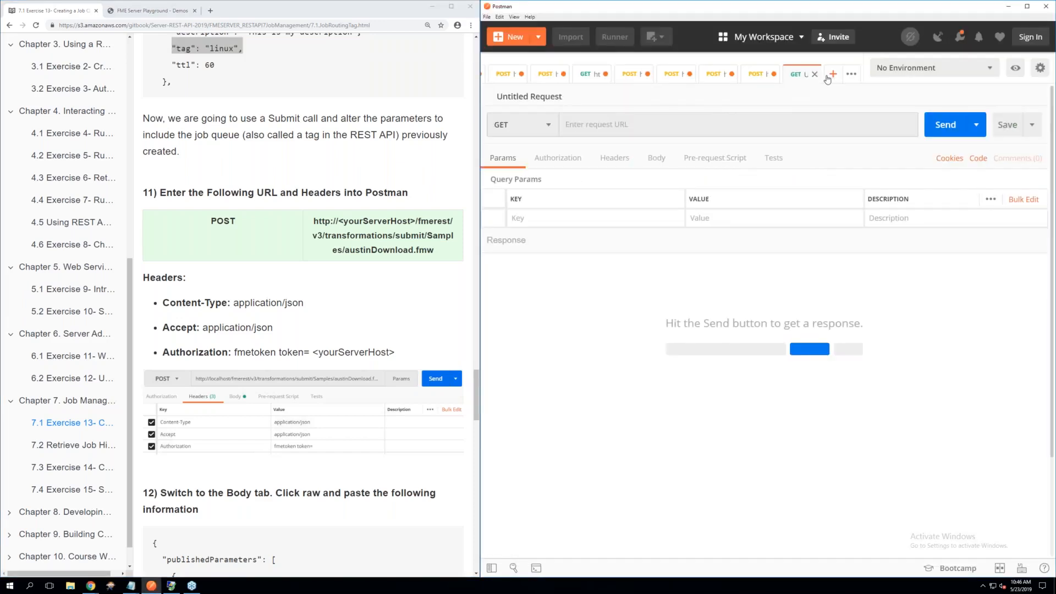
click(525, 128)
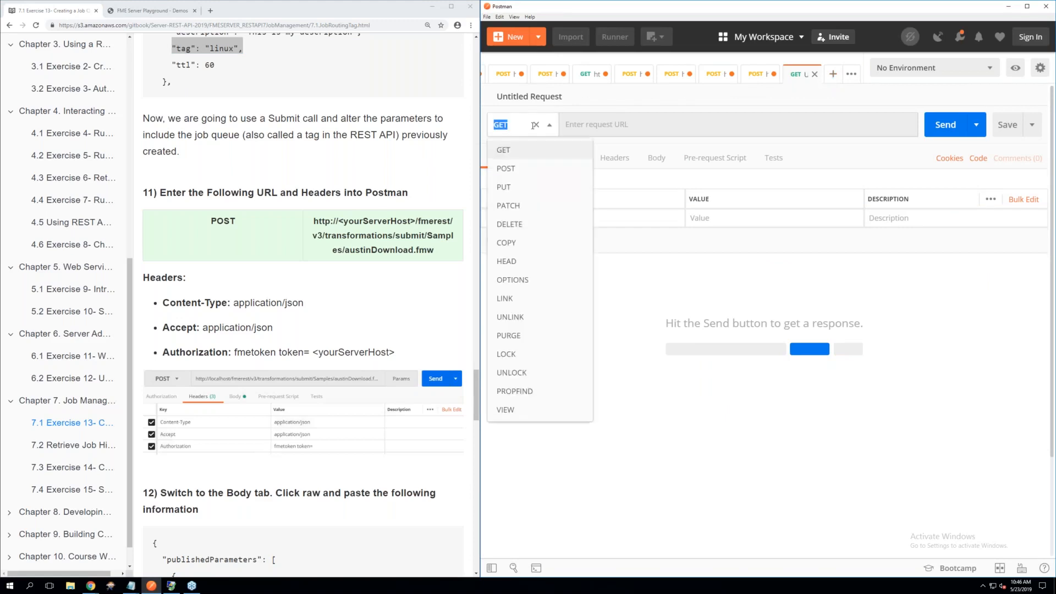
click(505, 169)
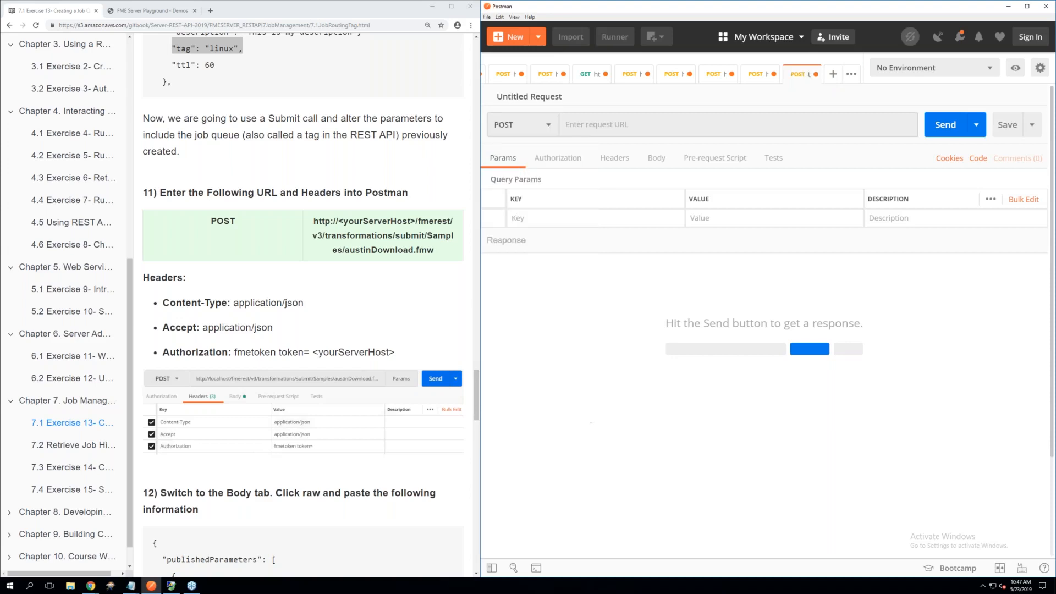
Copy the submit URL for Samples/austinDownload.fmw from step 11 of the exercise into the new POST request's URL
click(370, 179)
drag(436, 254, 313, 220)
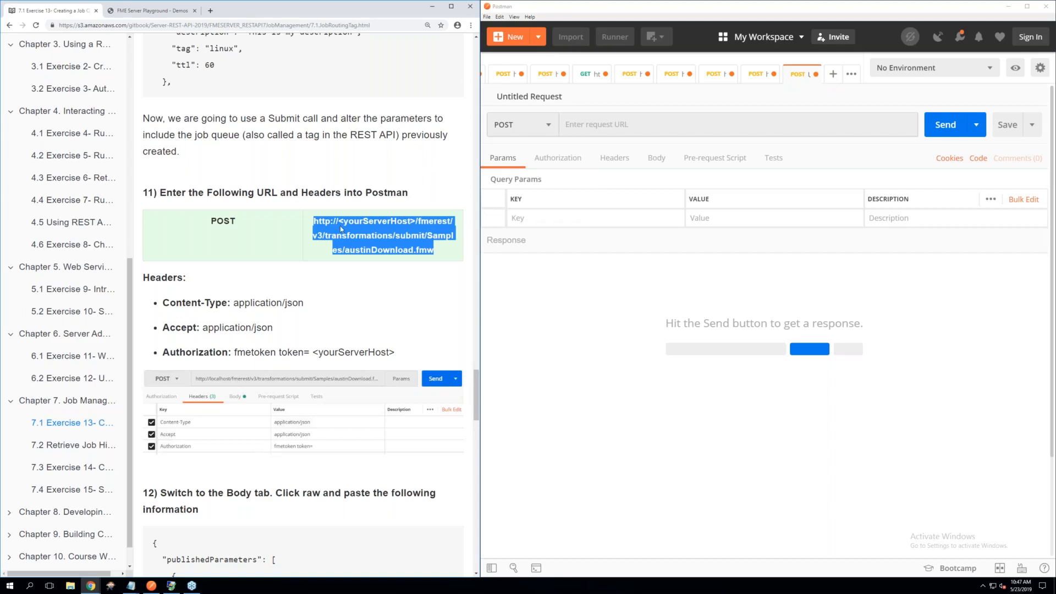
click(607, 124)
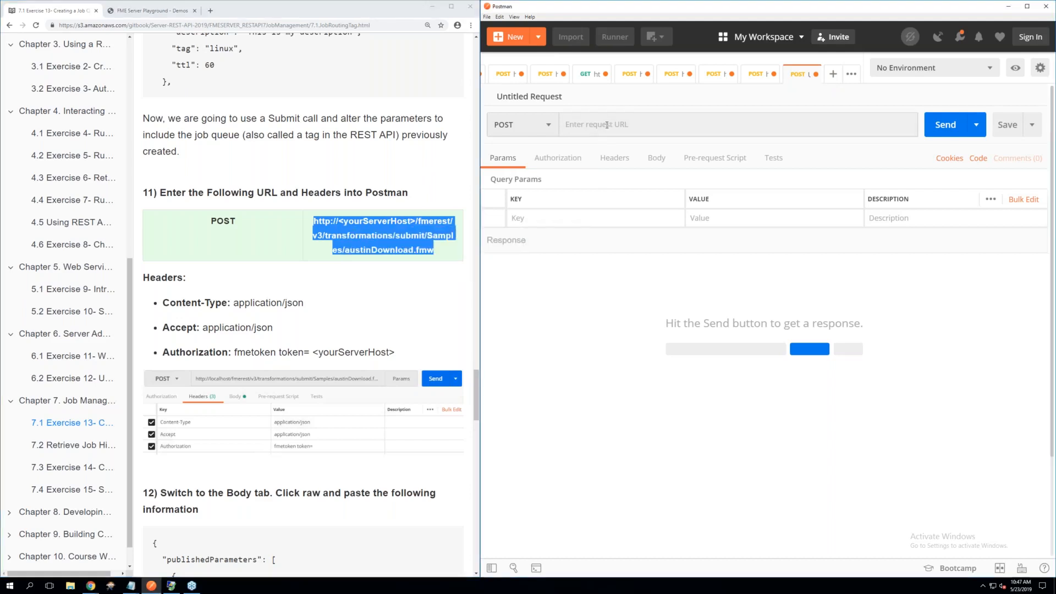
right_click(607, 125)
click(632, 182)
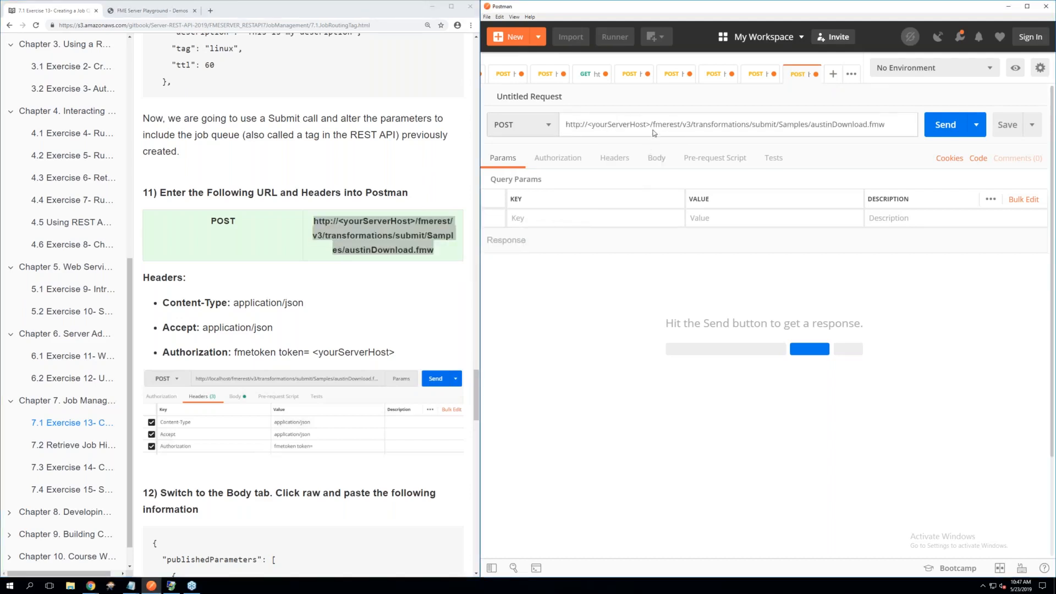
Replace the <yourServerHost> placeholder in the request URL with localhost
drag(651, 124, 587, 126)
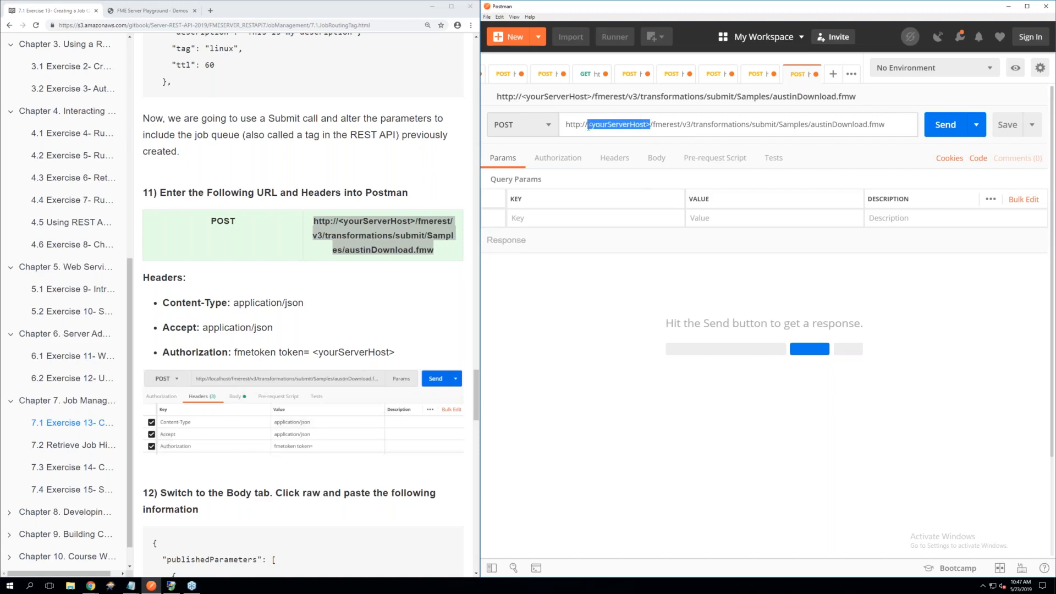
key(BackSpace)
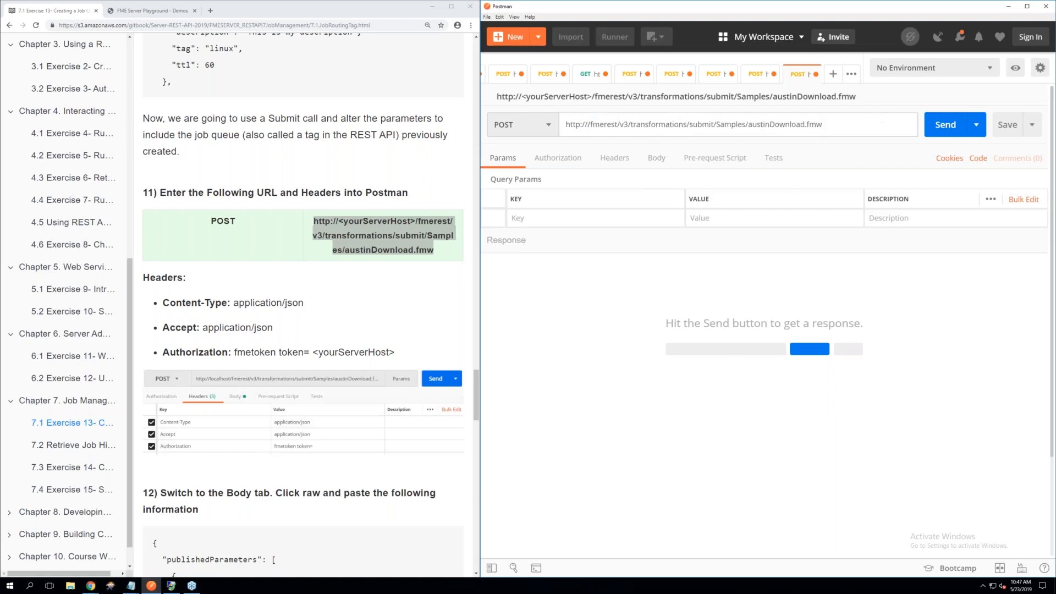
text(localhp)
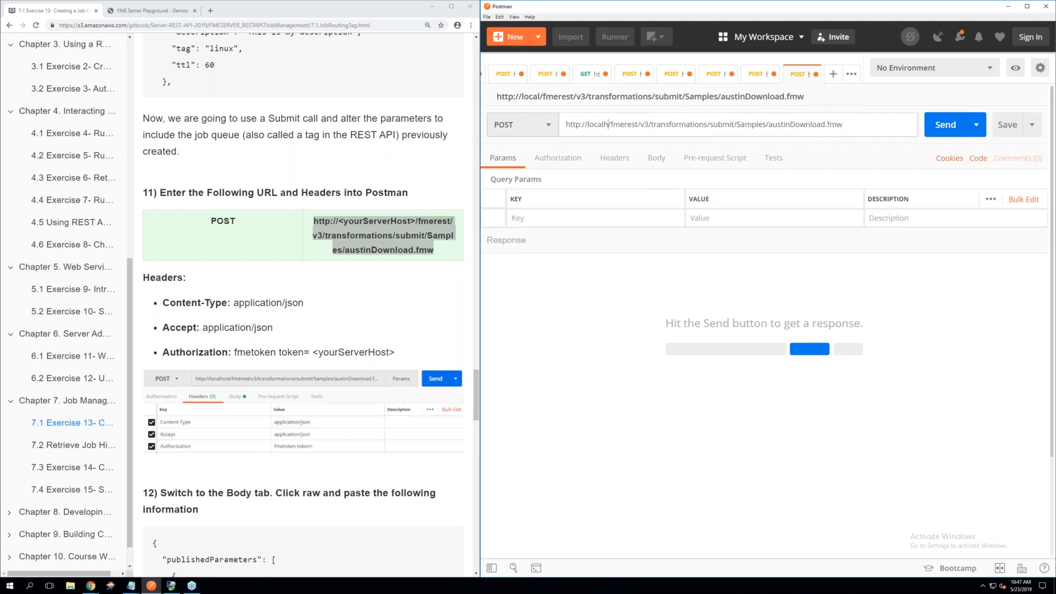
key(BackSpace)
text(os)
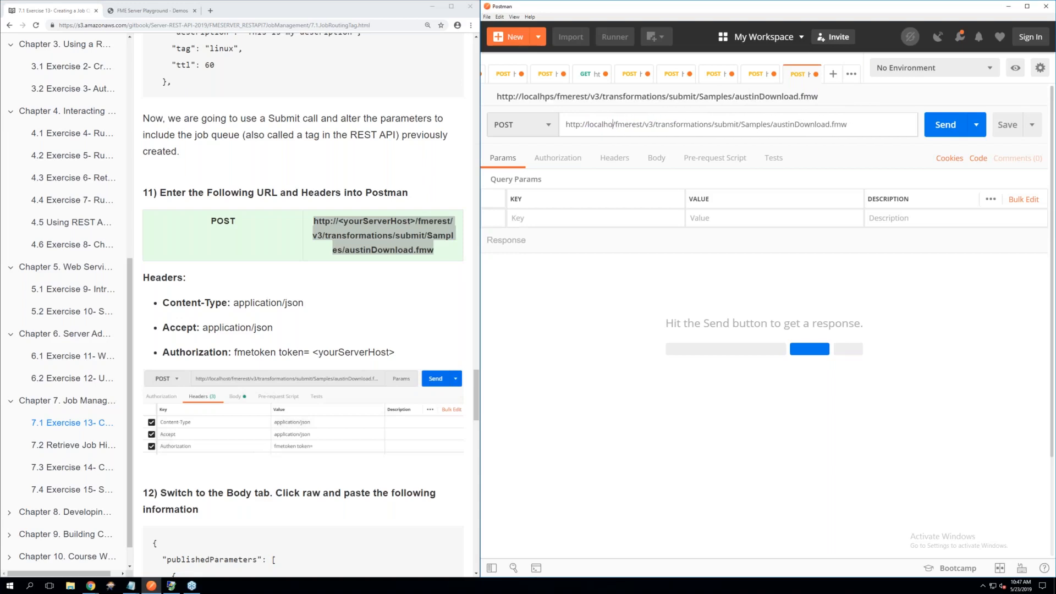
text(t)
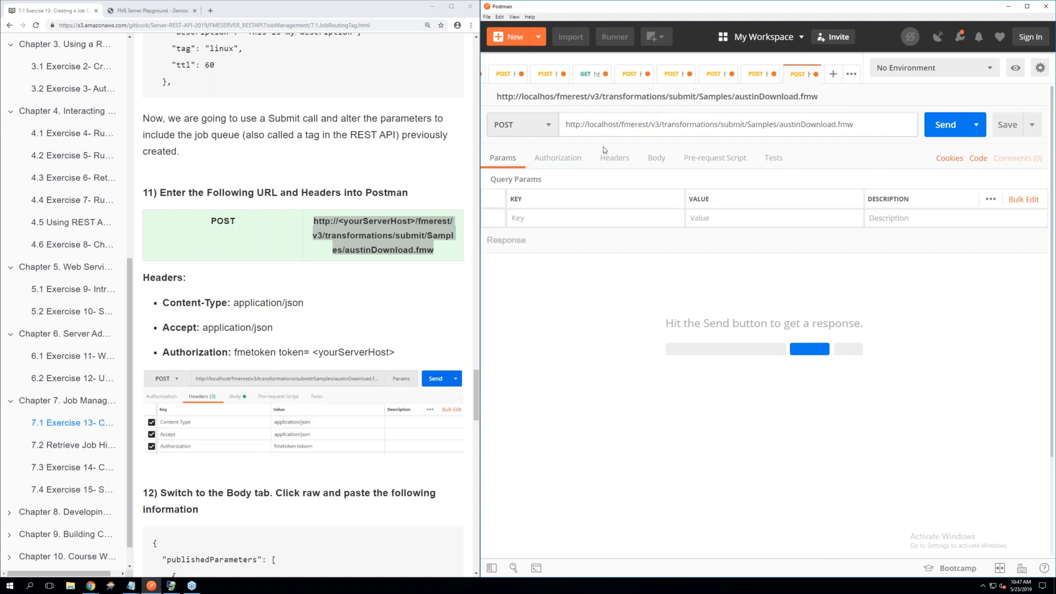
click(628, 273)
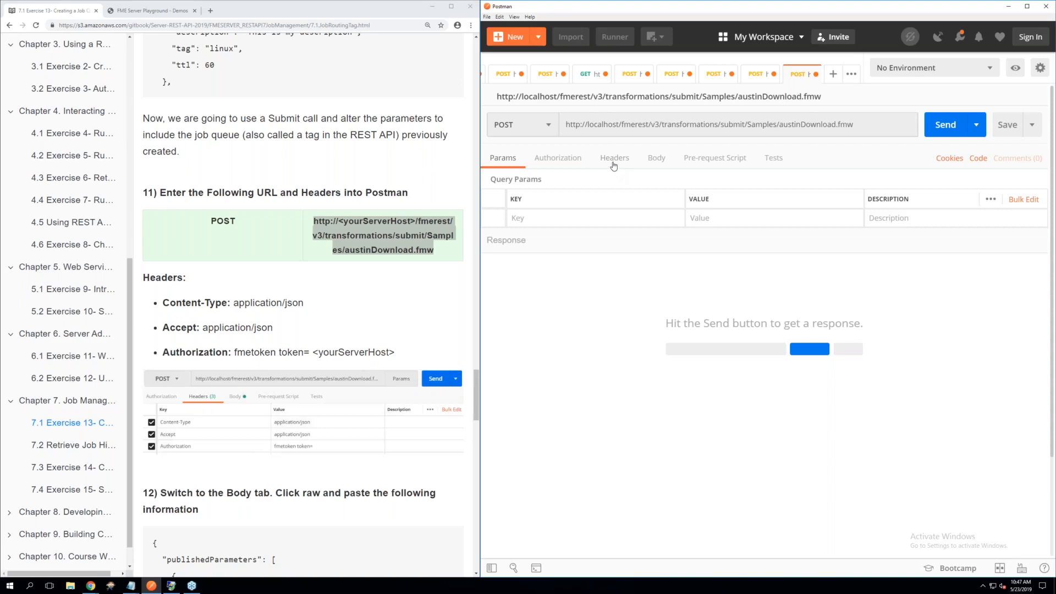
Add a Content-Type header with the value application/json to the request
click(615, 160)
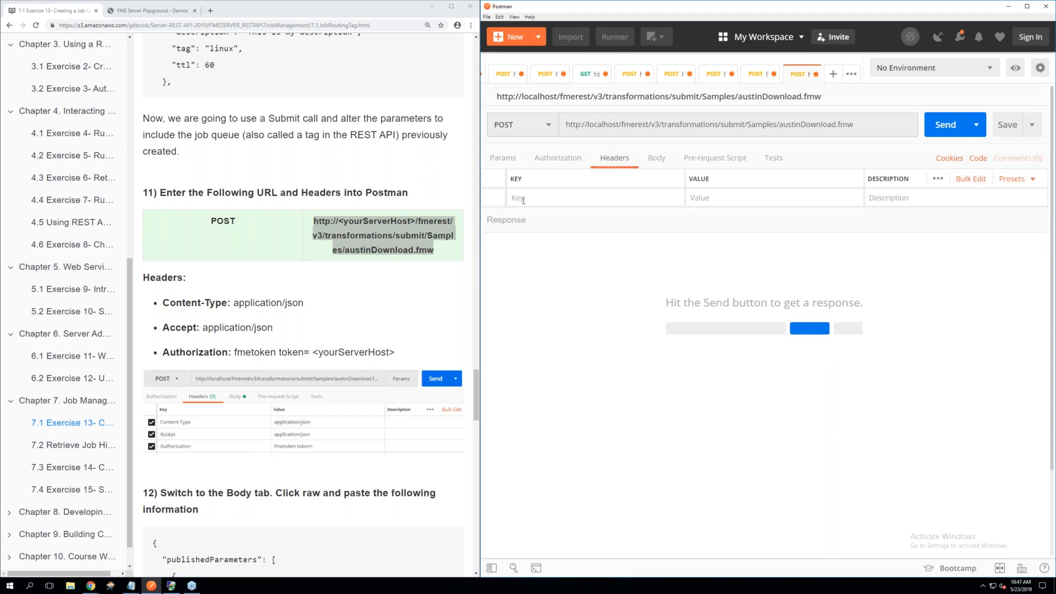
click(524, 199)
text(C)
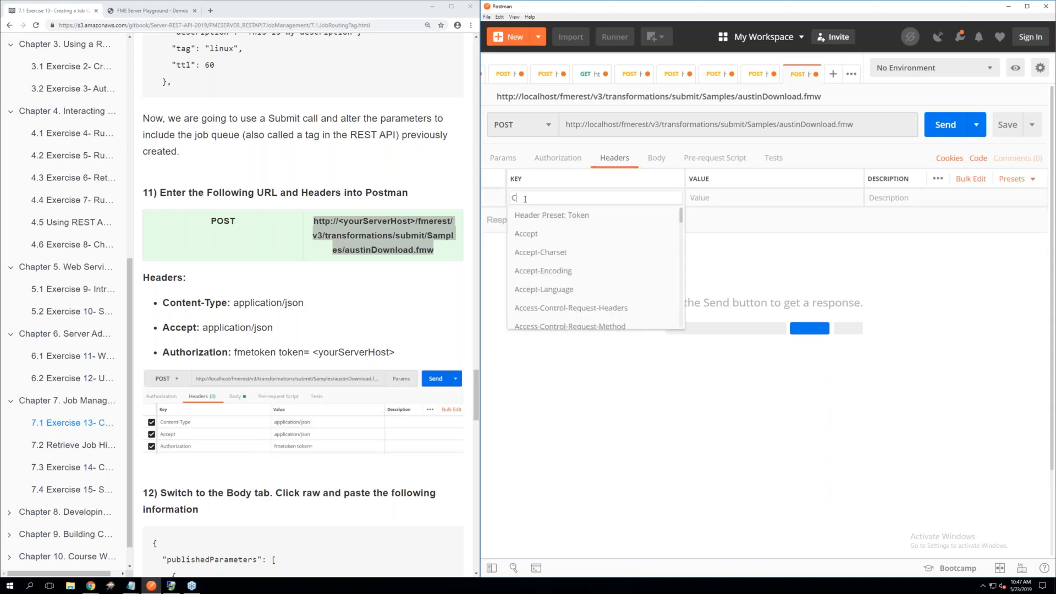
text(onten)
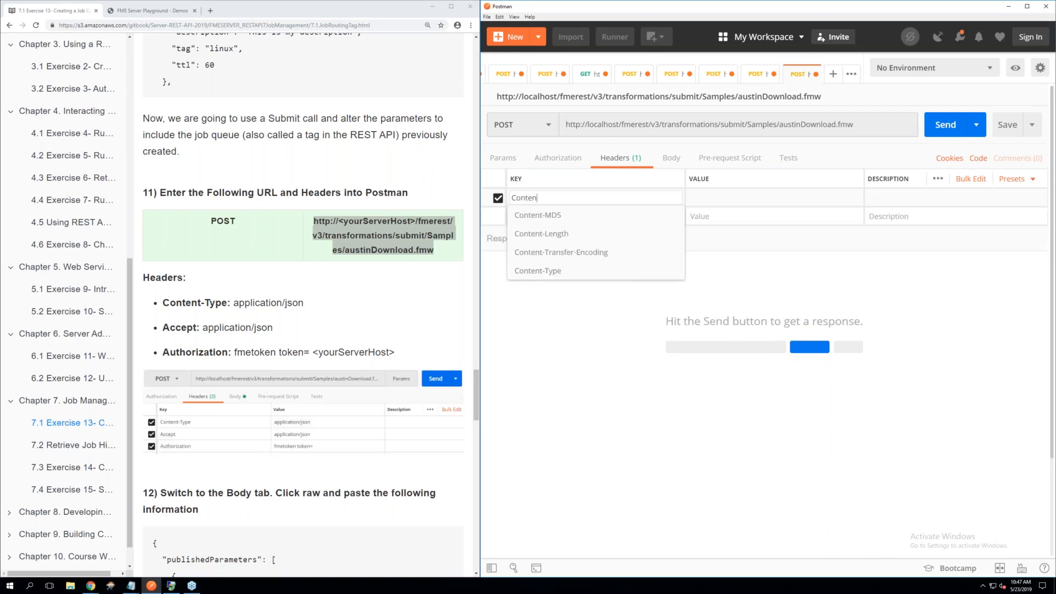
click(542, 270)
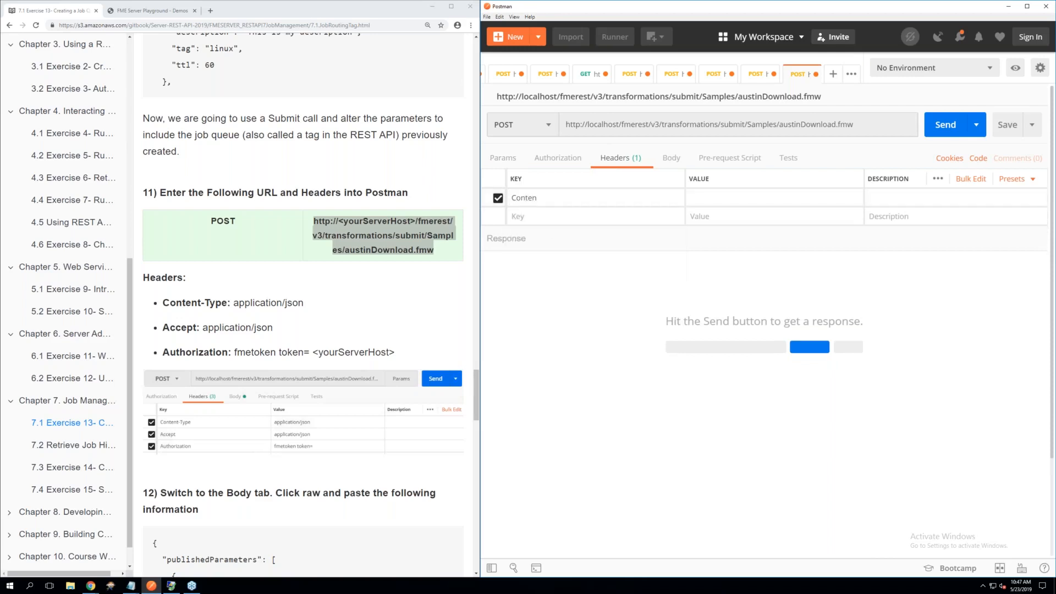
key(Tab)
text(applo)
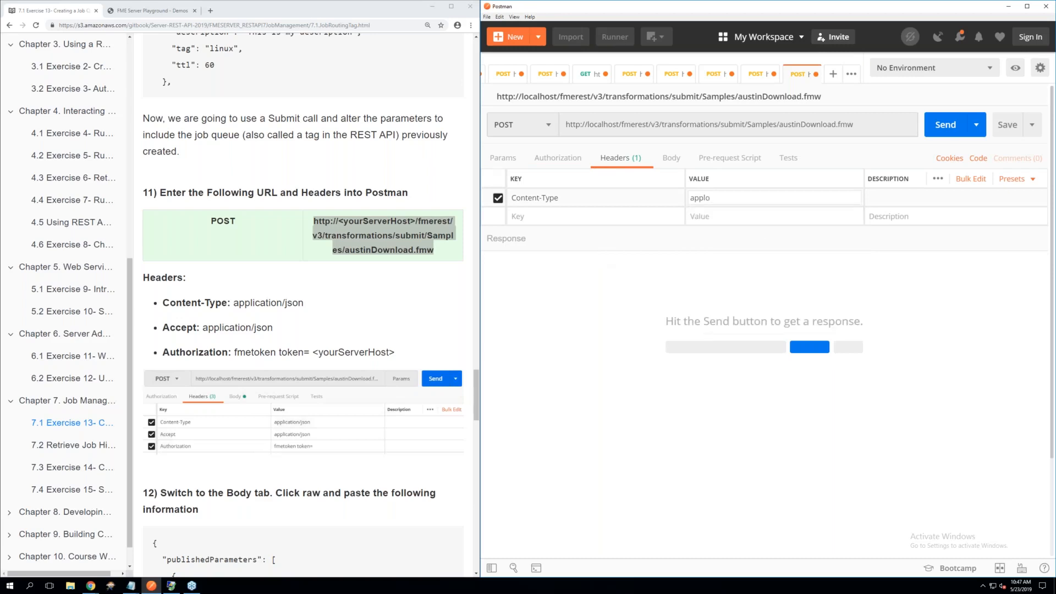
key(BackSpace)
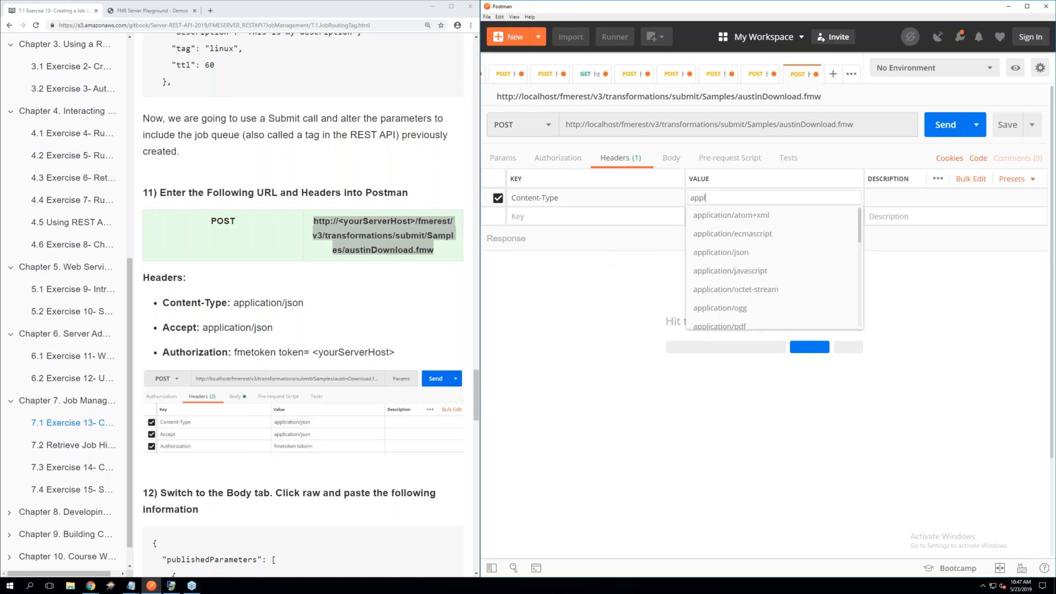
click(718, 256)
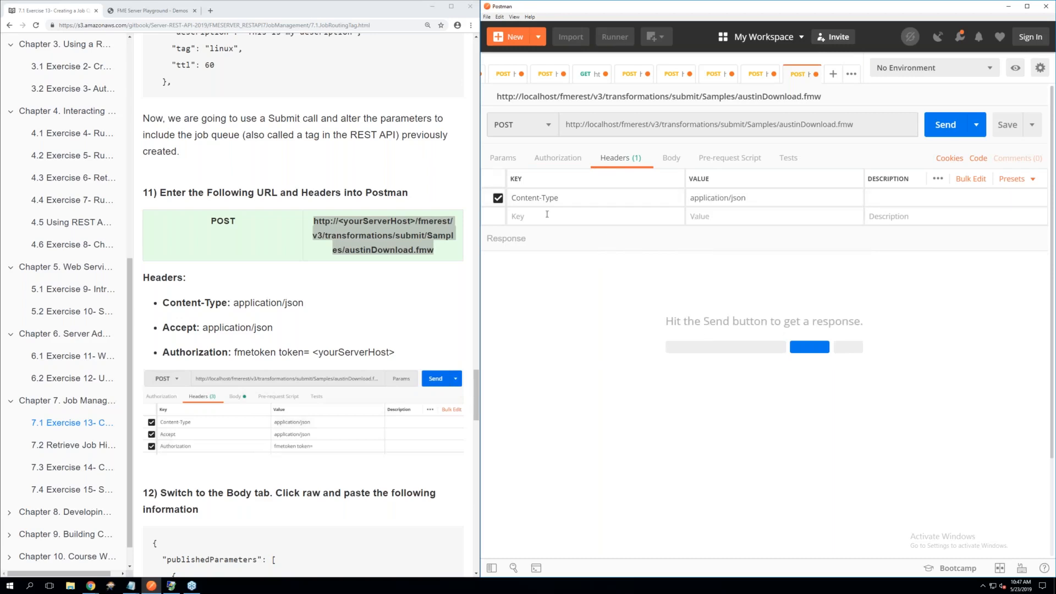
Add an Accept header with the value application/json
click(547, 214)
text(acc)
click(526, 233)
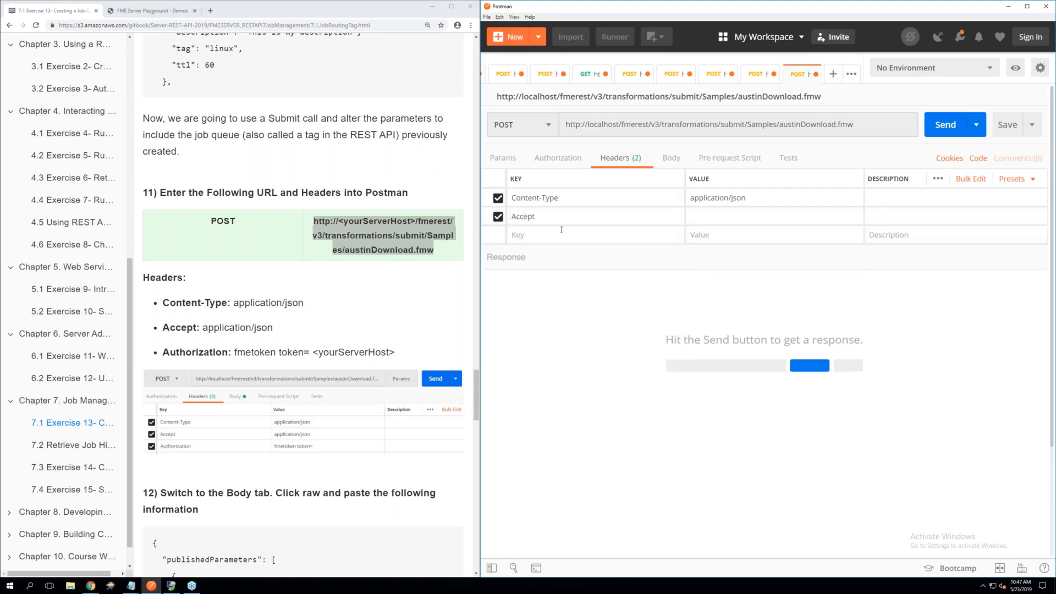
click(701, 213)
text(app)
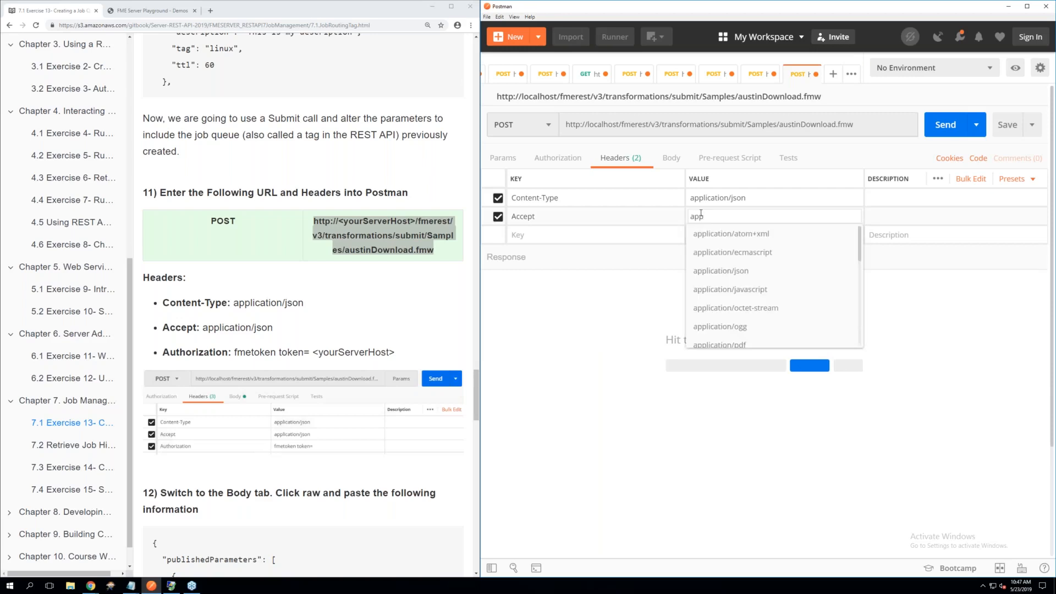
click(715, 271)
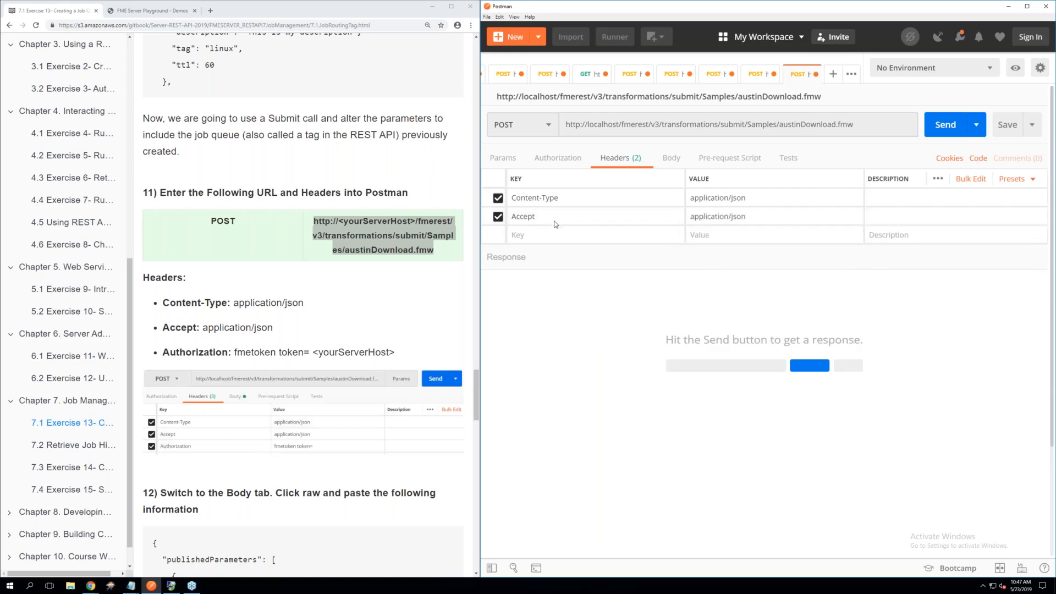
Add the Authorization header with the FME token from the saved Token header preset
click(546, 235)
text(to)
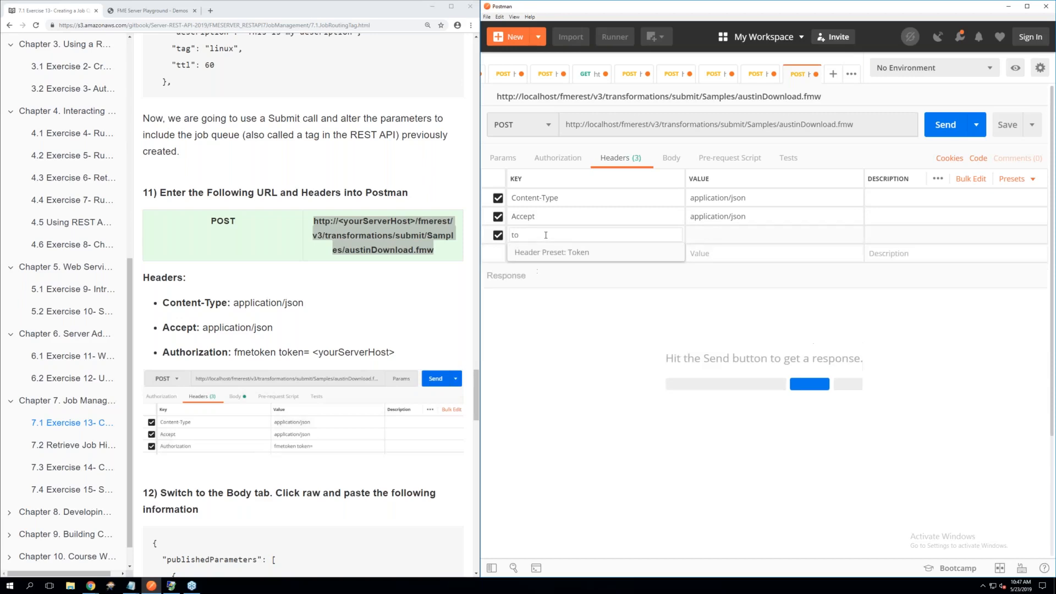
click(550, 253)
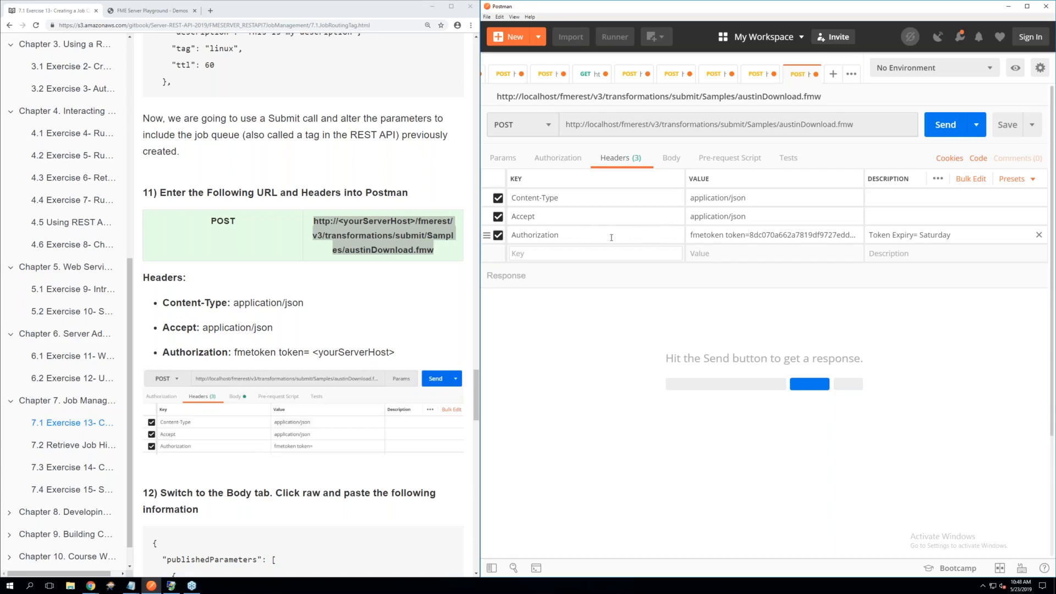
Set the request body to raw and paste in the exercise's step 12 JSON with the published parameters and High_priority tag
scroll(355, 300, down, 2)
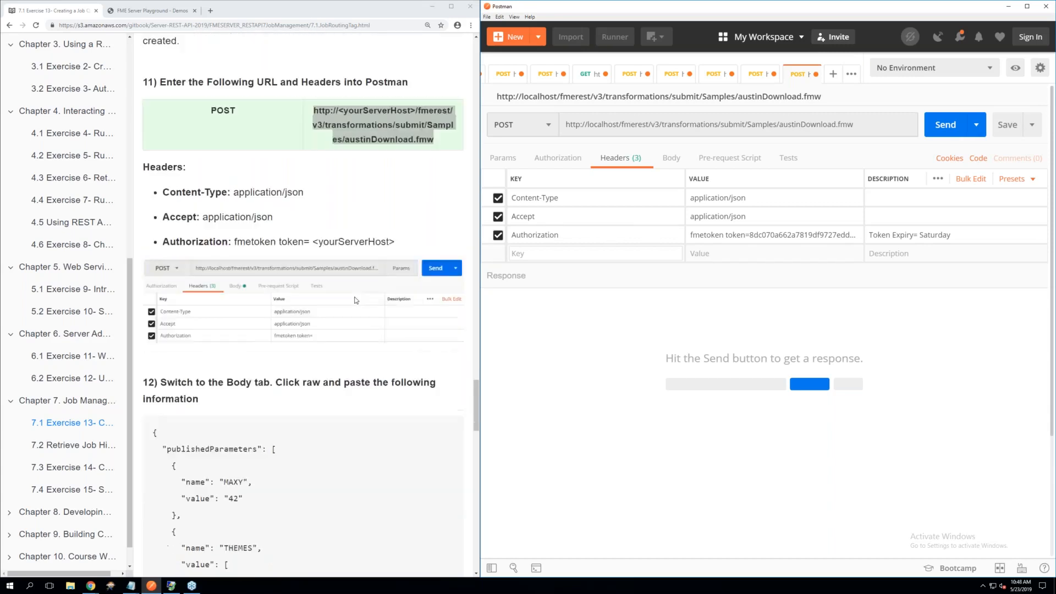
scroll(355, 300, down, 3)
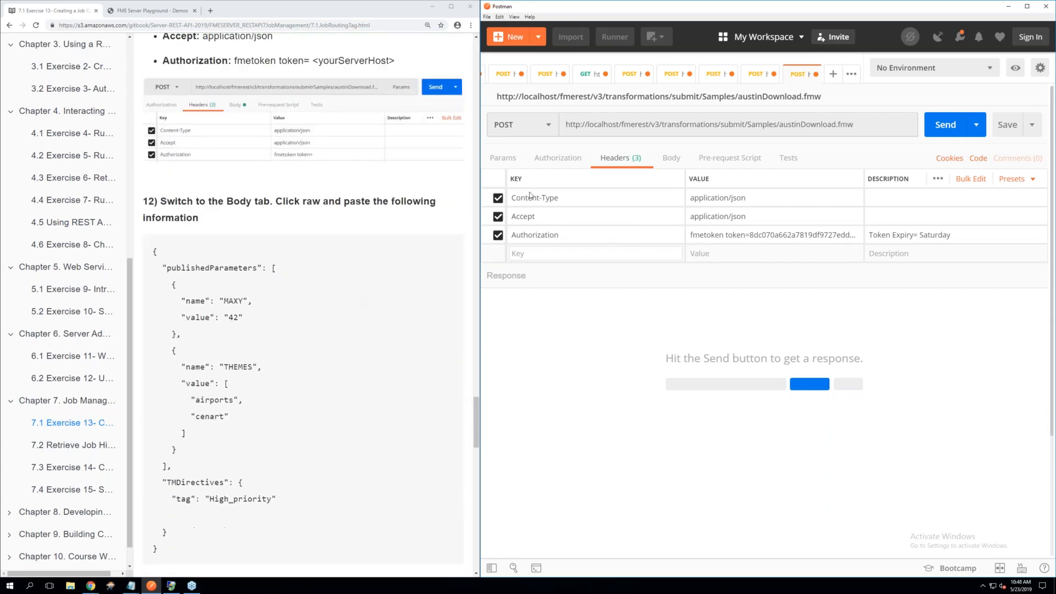
click(672, 161)
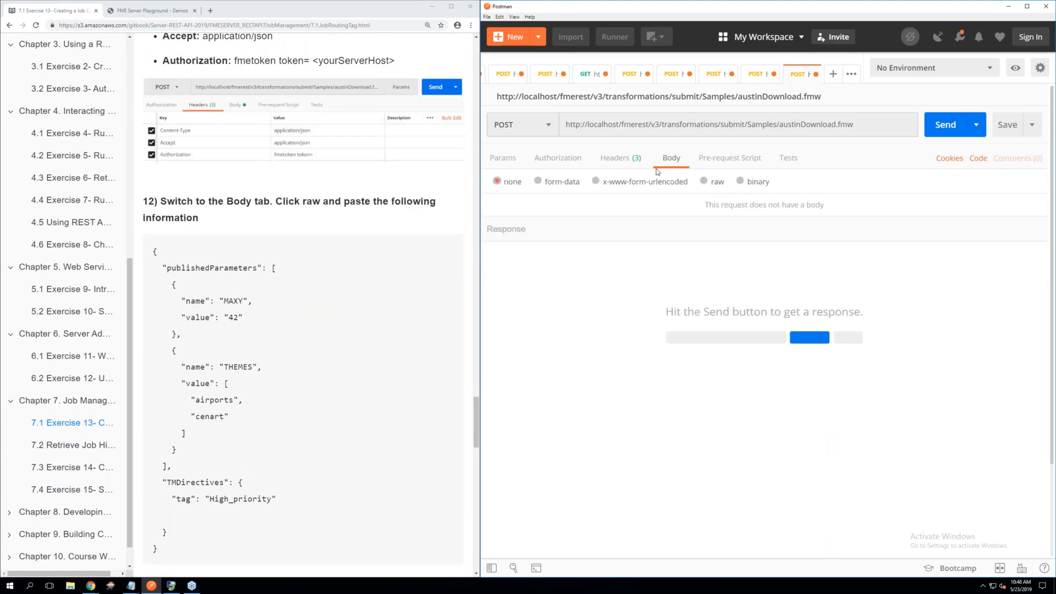
click(704, 183)
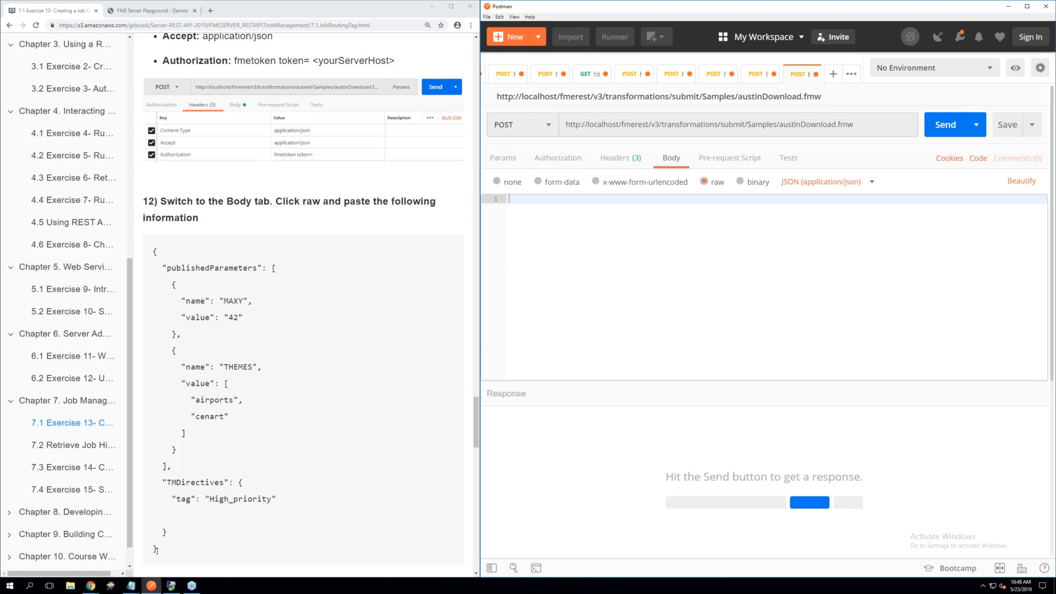
drag(157, 550, 147, 260)
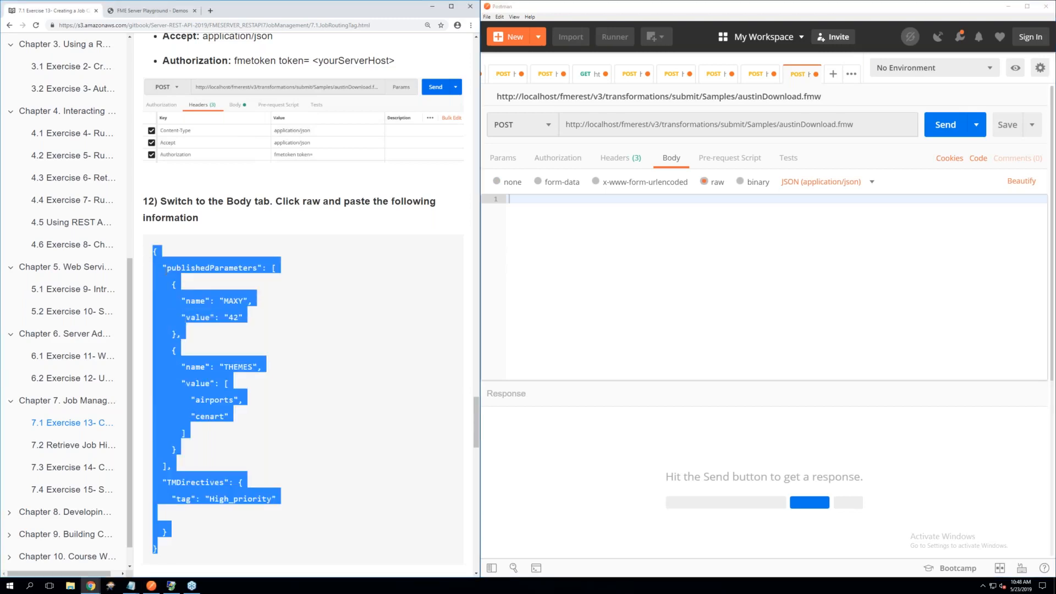
right_click(165, 272)
click(189, 281)
right_click(511, 201)
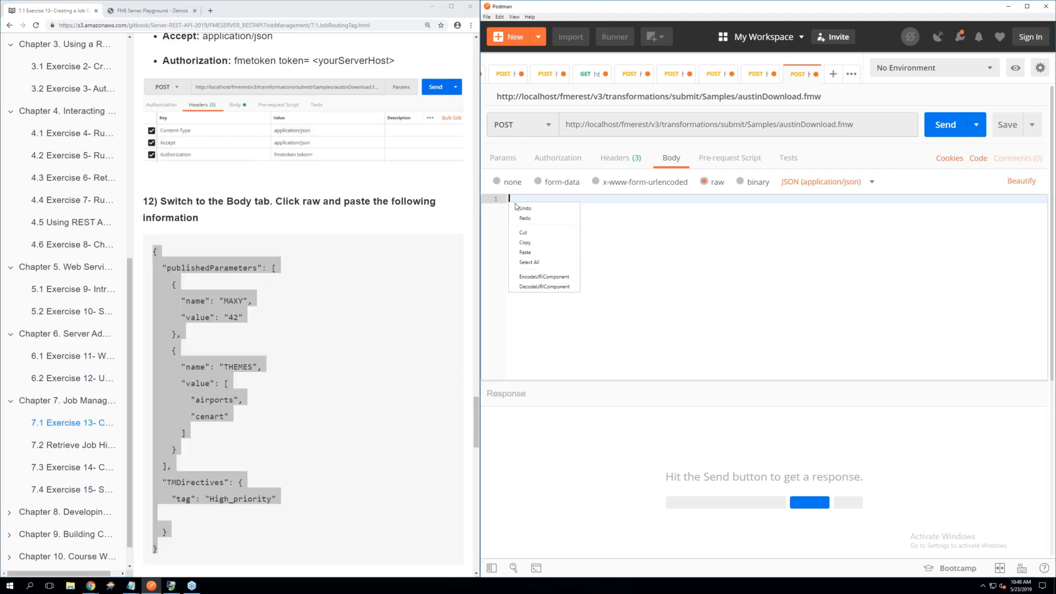
click(532, 254)
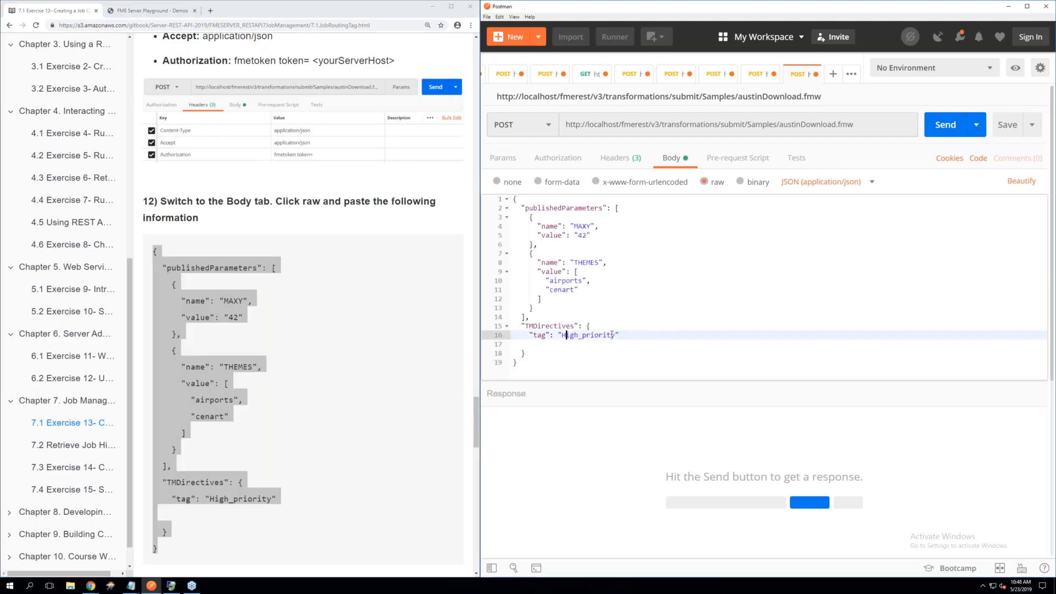
Check the body's TMDirectives tag against the exercise and send the job submission request
drag(619, 335, 514, 325)
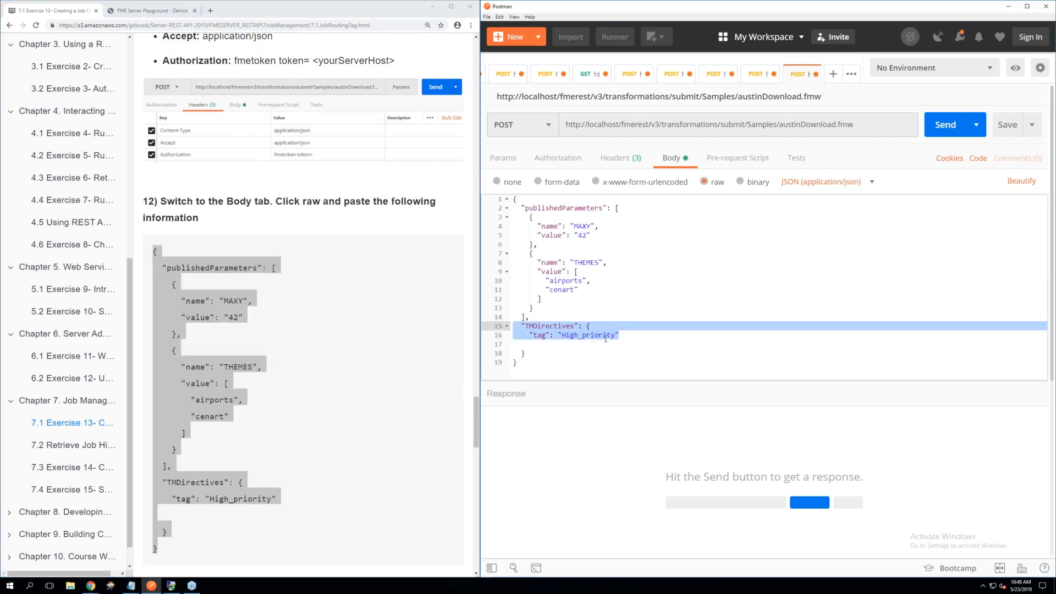
scroll(370, 359, down, 5)
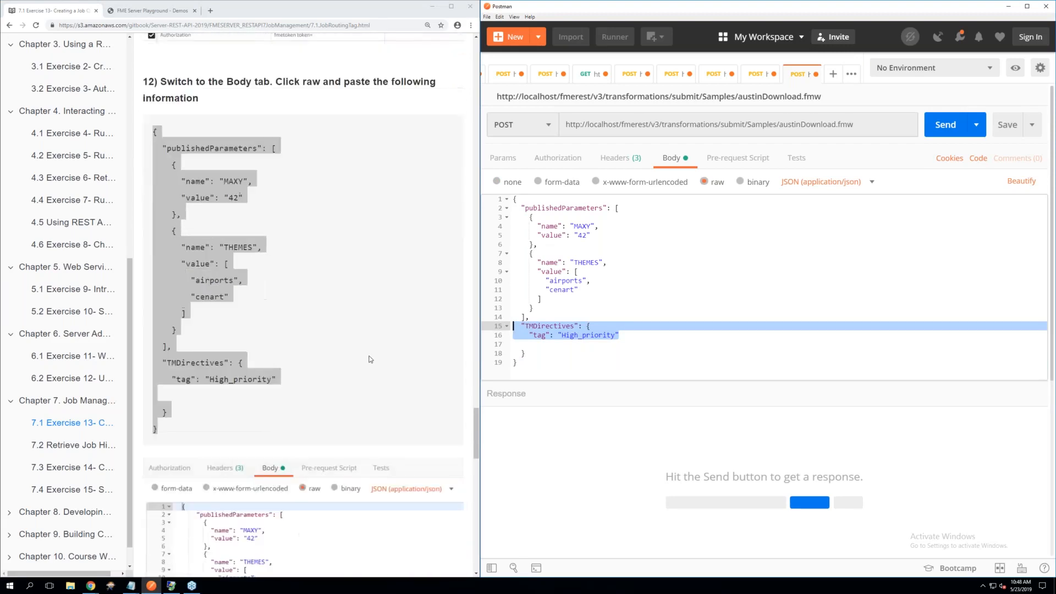
scroll(371, 360, down, 2)
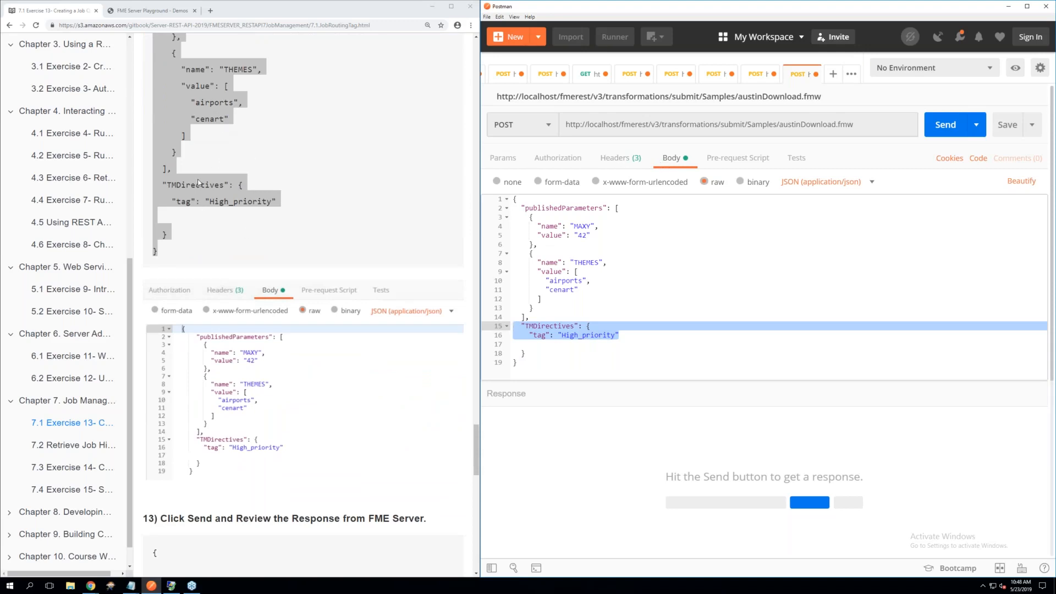
scroll(256, 348, down, 2)
scroll(257, 347, down, 2)
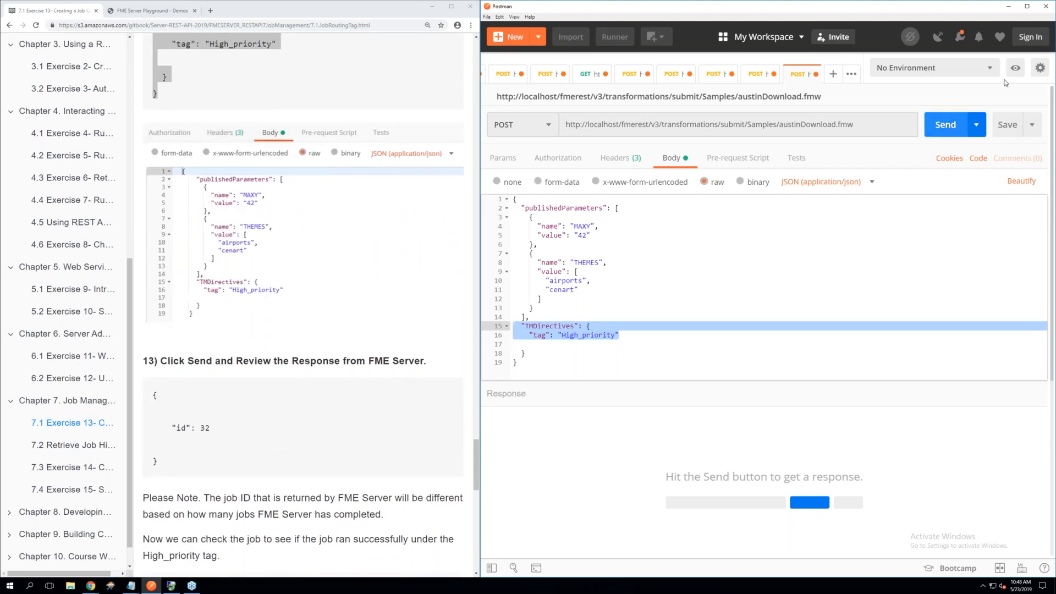
click(938, 132)
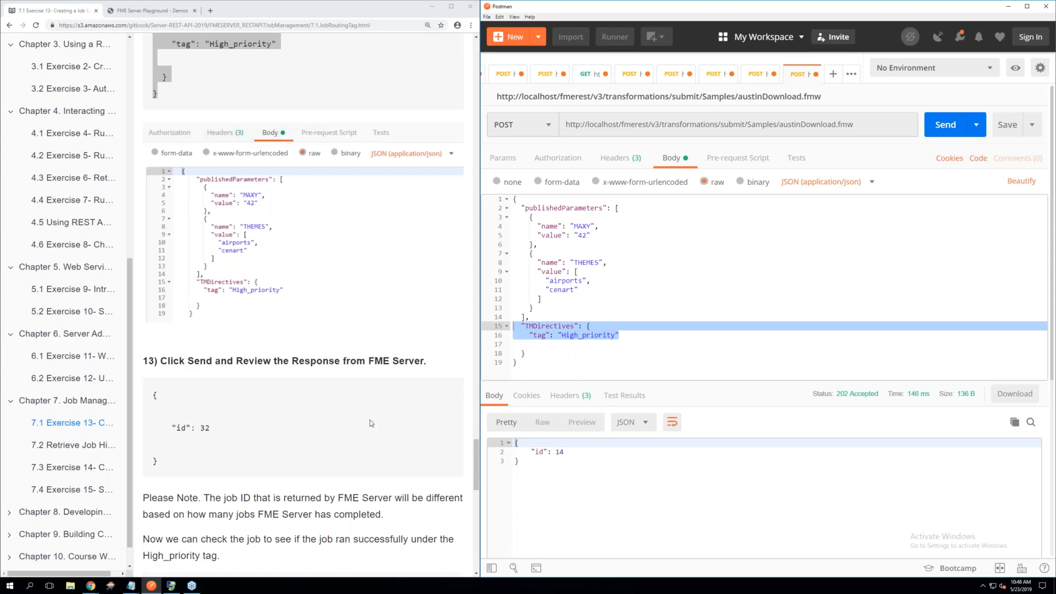
Read through exercise steps 13 to 15 and open a new blank request for the job check
scroll(369, 421, down, 2)
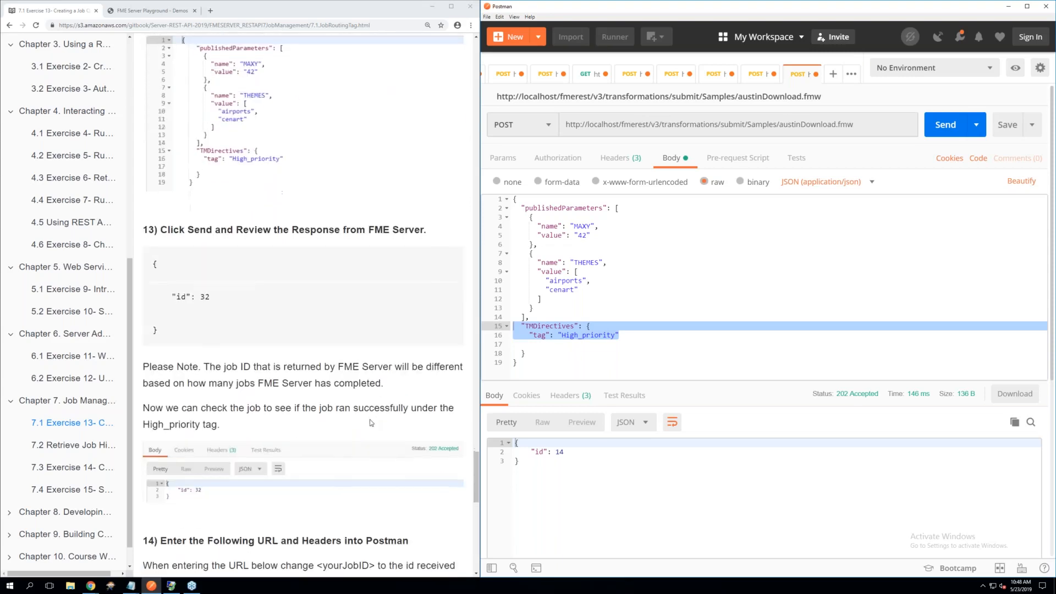
scroll(370, 422, down, 2)
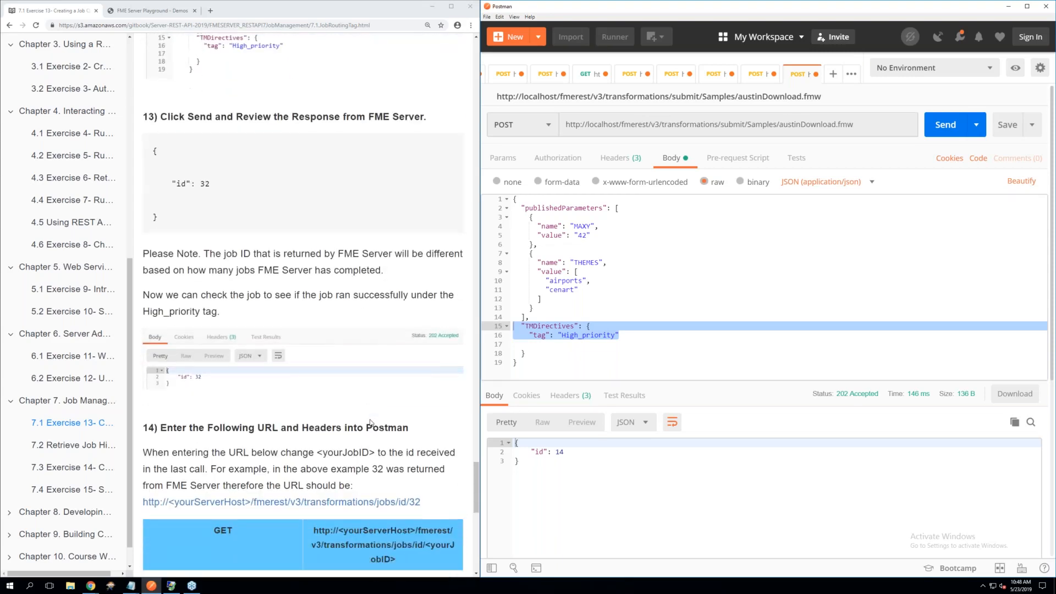
scroll(370, 423, down, 1)
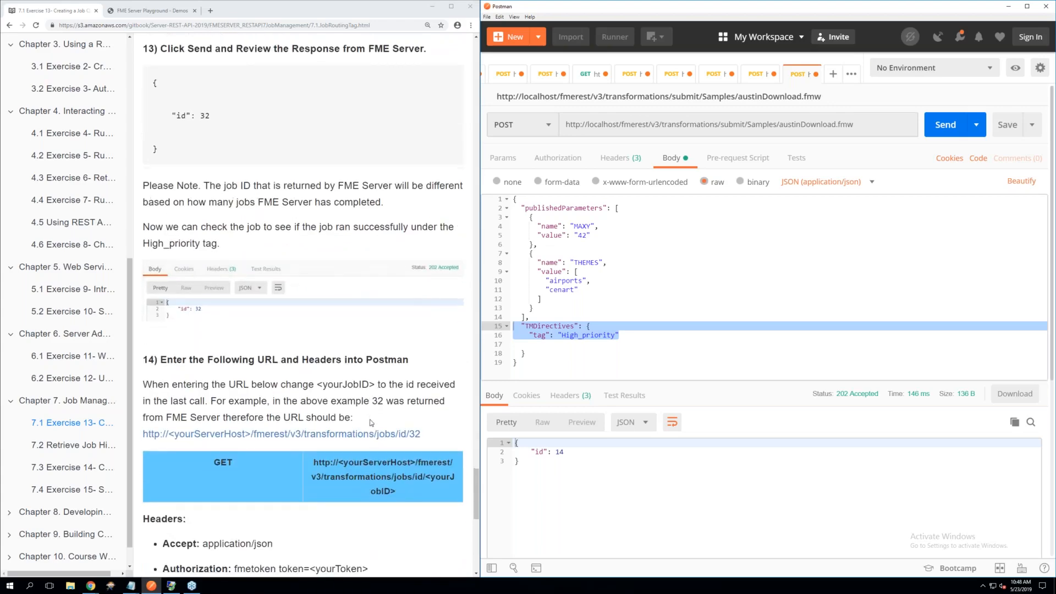
scroll(370, 422, down, 2)
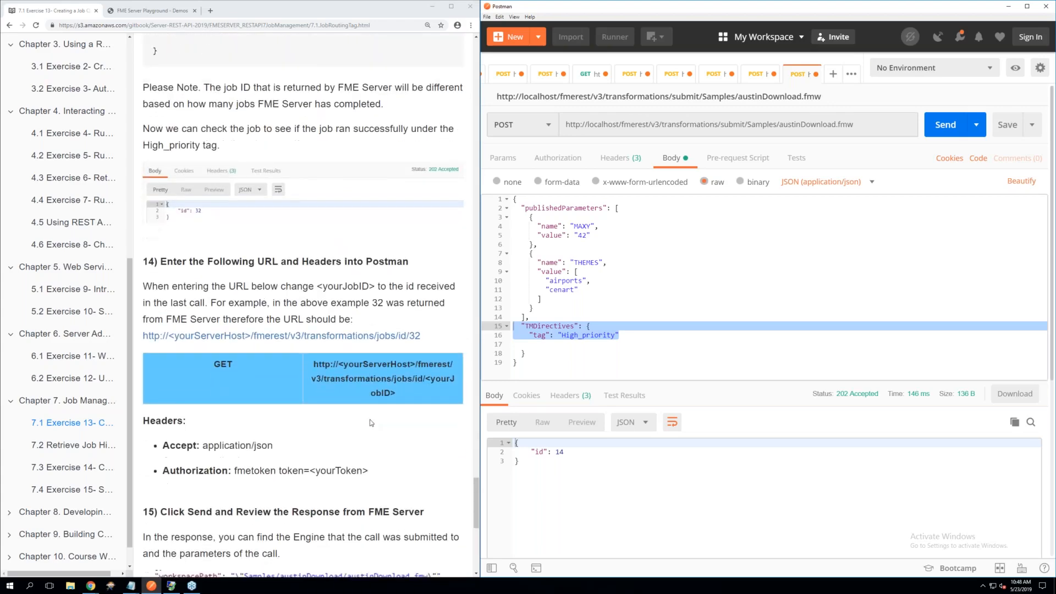
scroll(371, 423, down, 3)
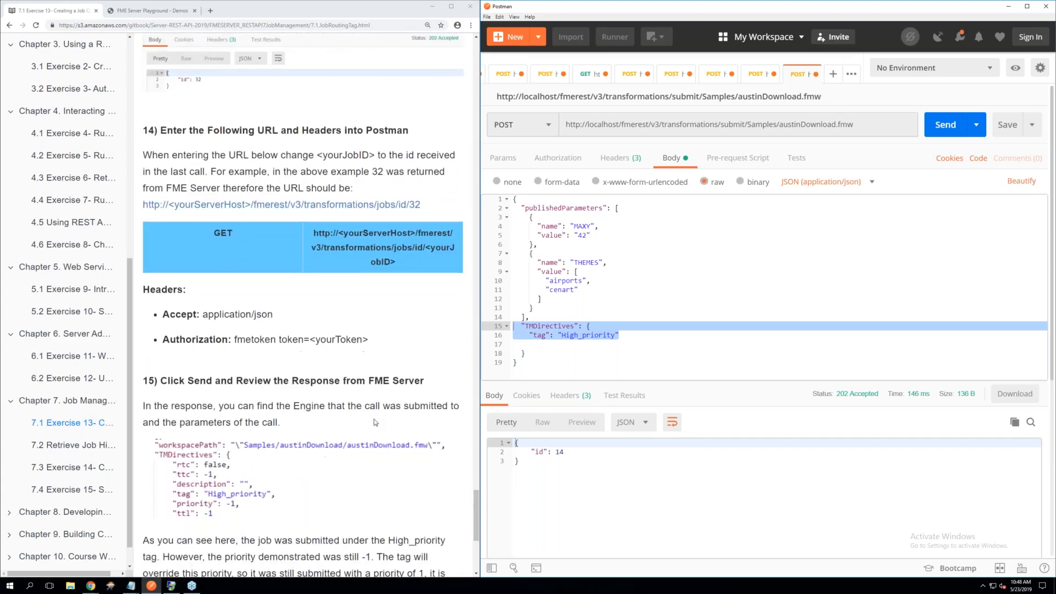
click(833, 77)
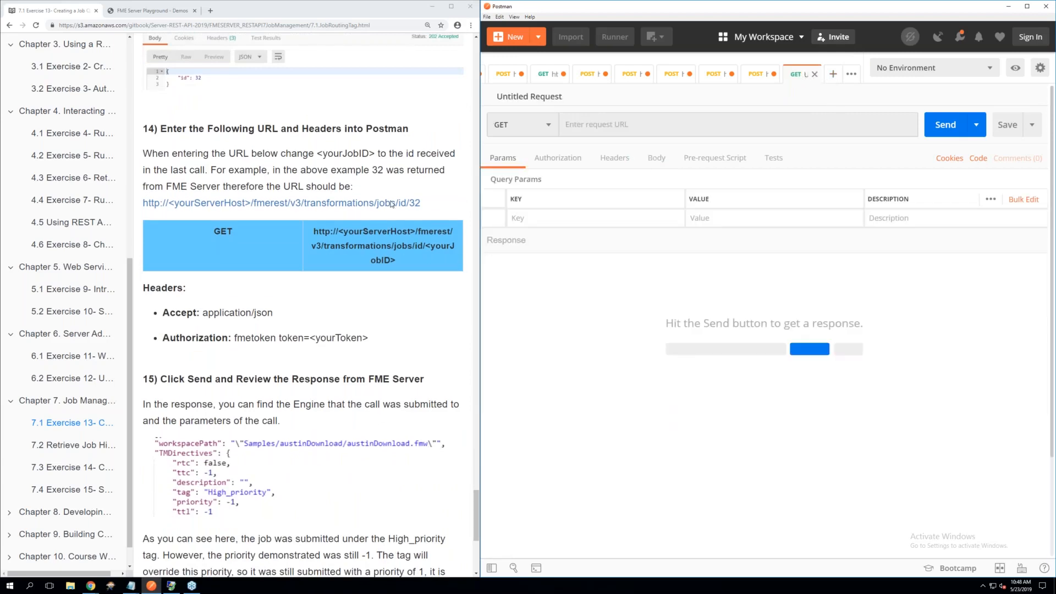
Copy the GET URL from exercise step 14 and paste it as the new request's URL
scroll(329, 209, down, 1)
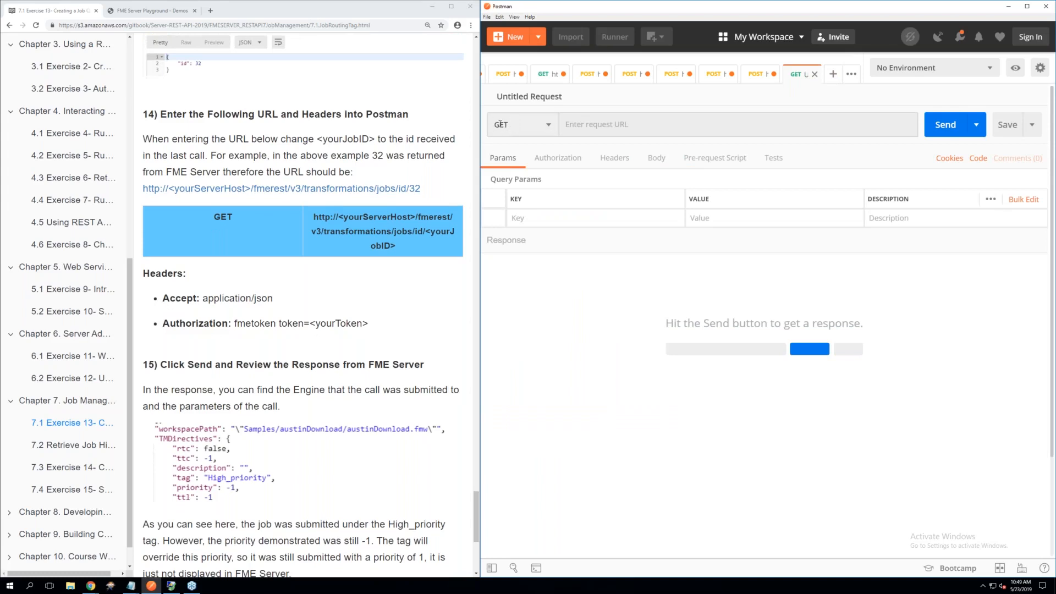
triple_click(388, 246)
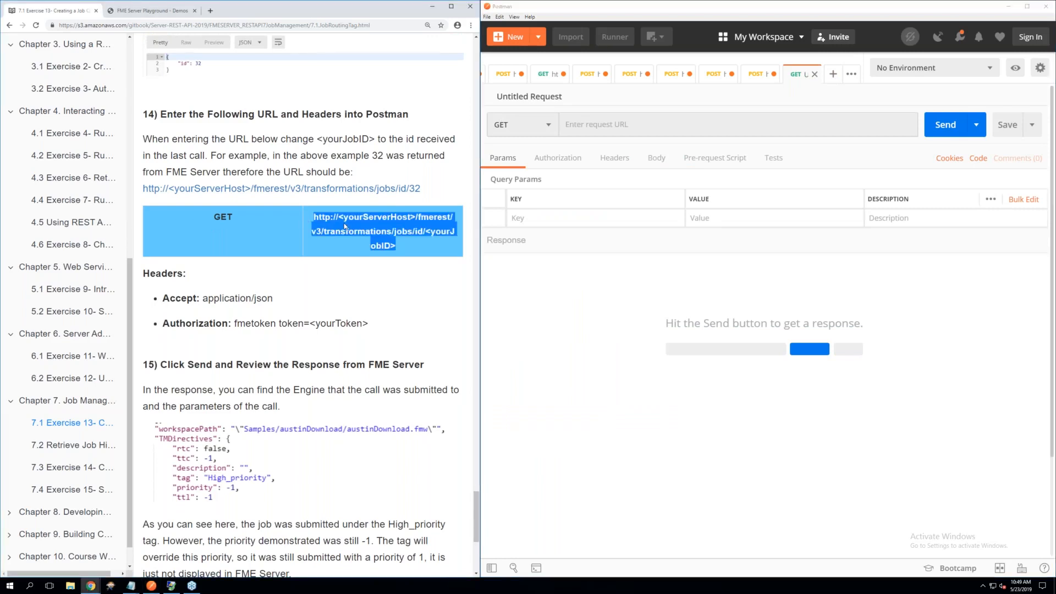
right_click(343, 221)
click(359, 230)
right_click(587, 122)
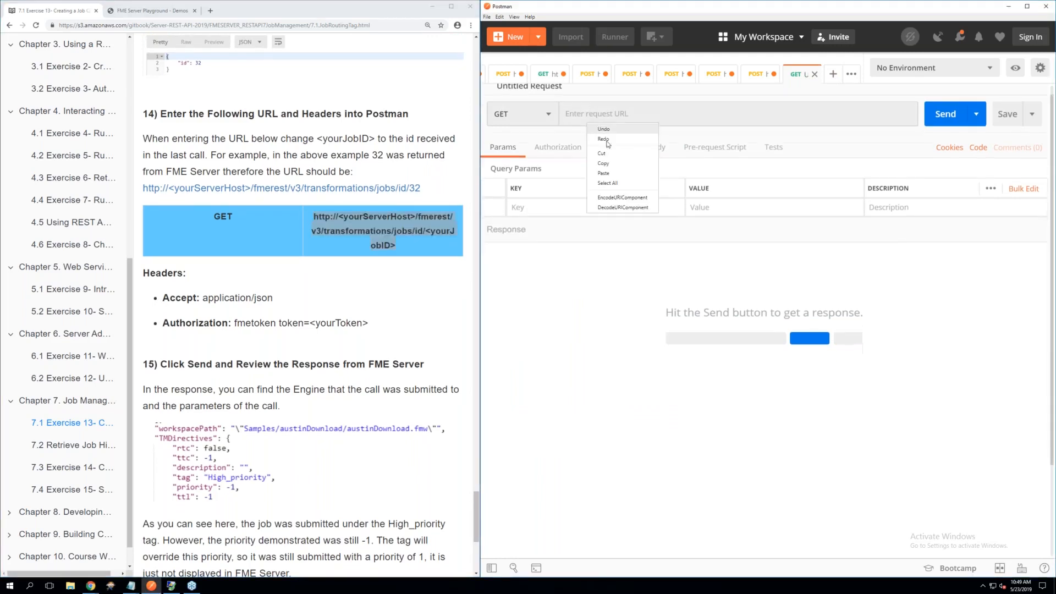
click(610, 174)
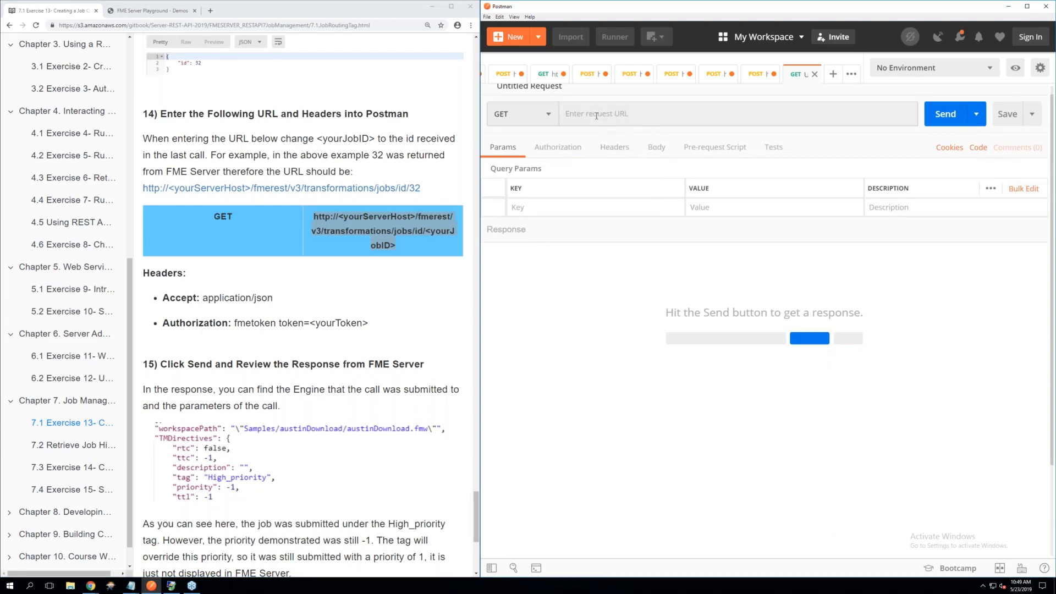
right_click(596, 116)
click(619, 164)
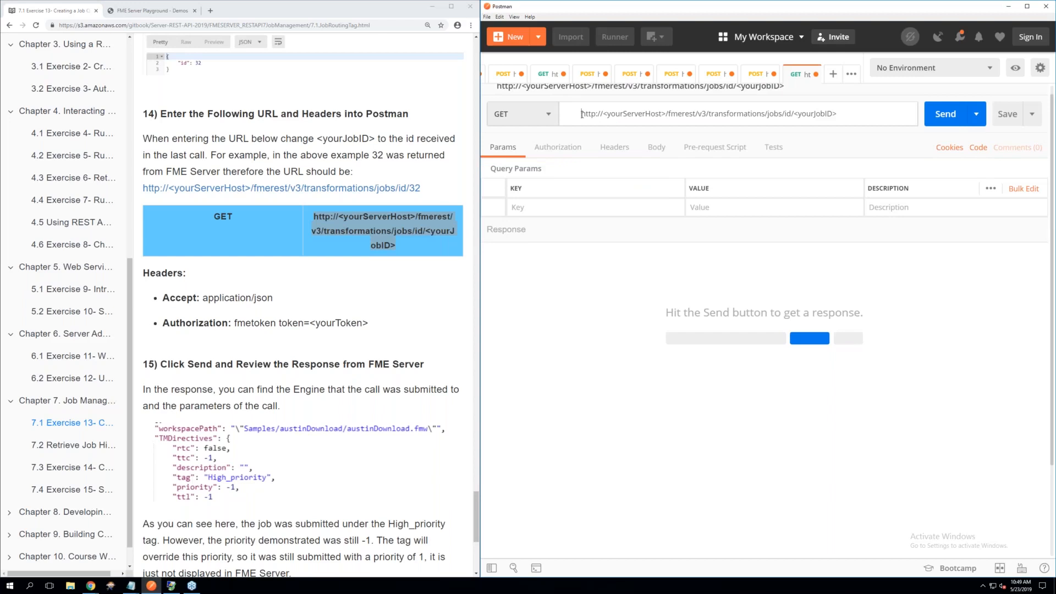
Replace the URL's server host placeholder with localhost and its job ID placeholder with 14
key(BackSpace)
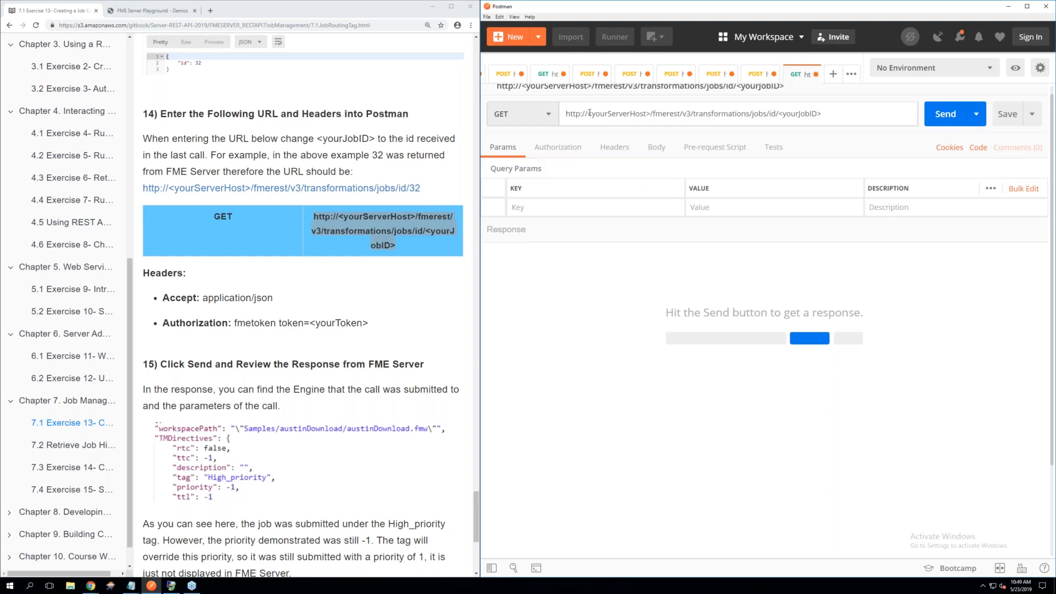
drag(650, 114, 592, 115)
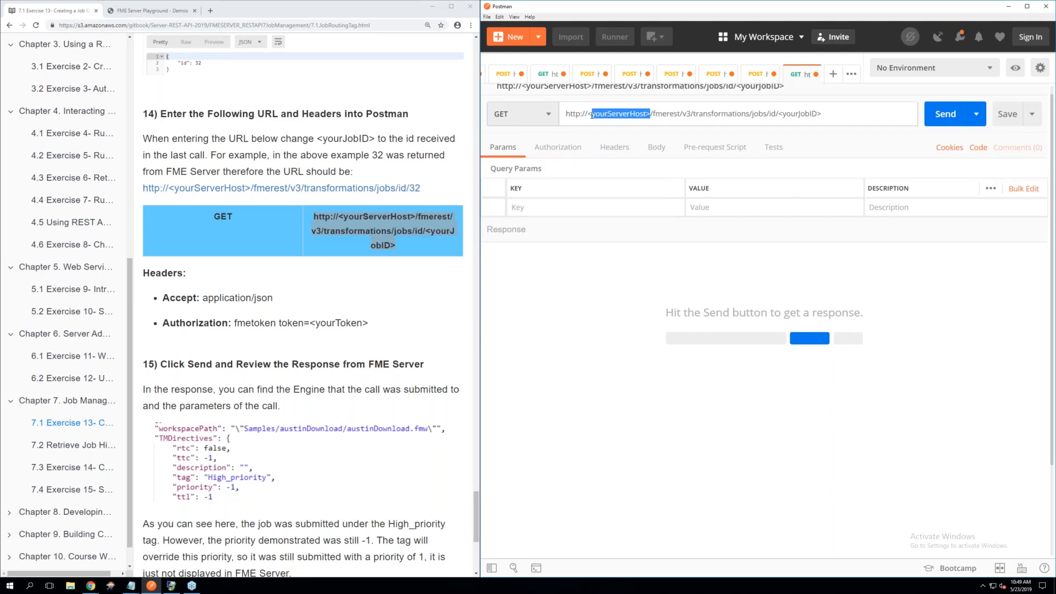
key(BackSpace)
key(BackSpace)
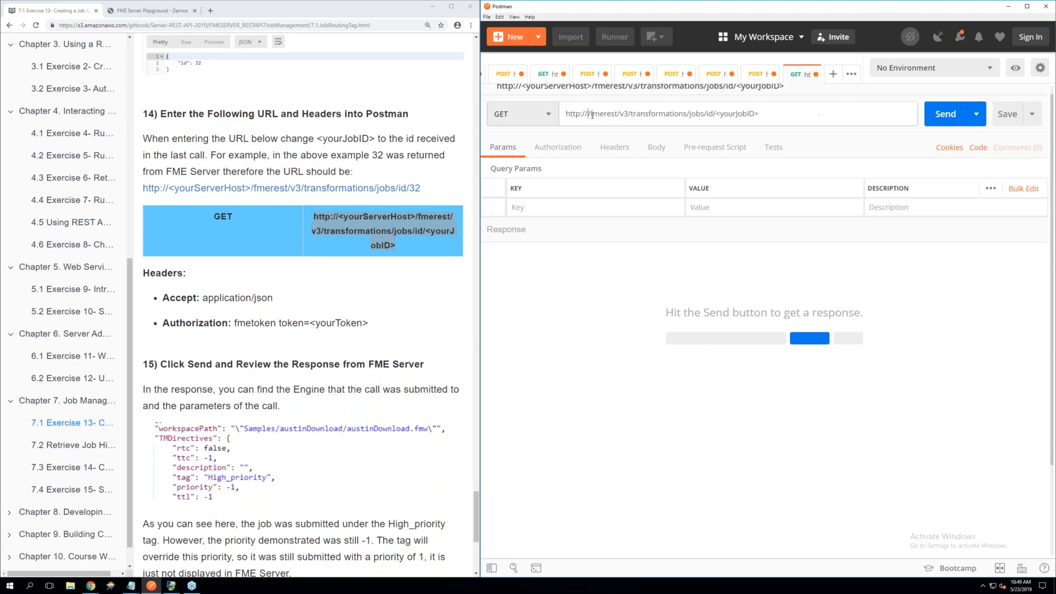
text(localhos)
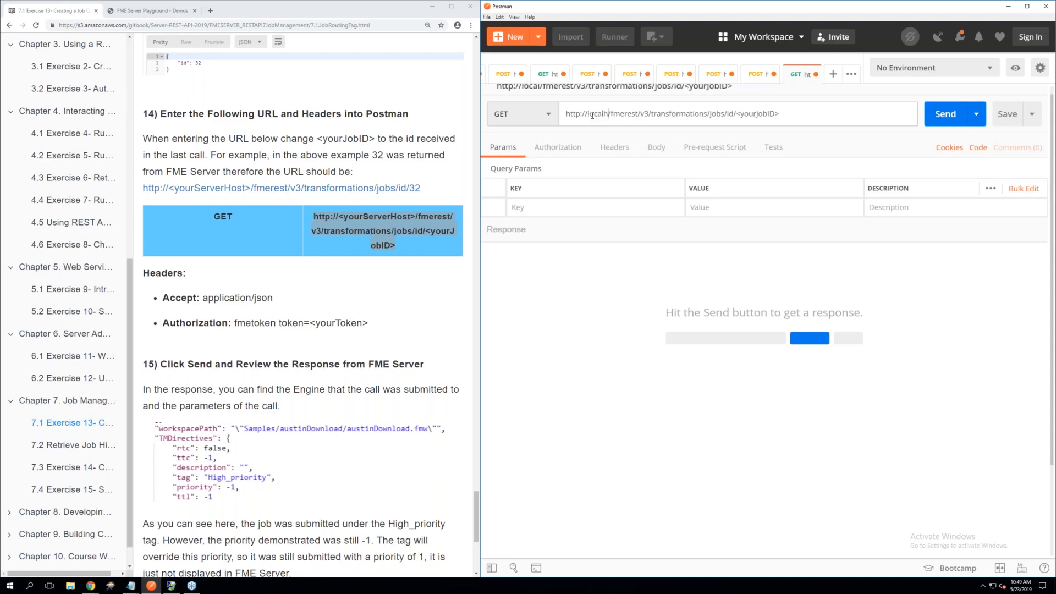
text(t)
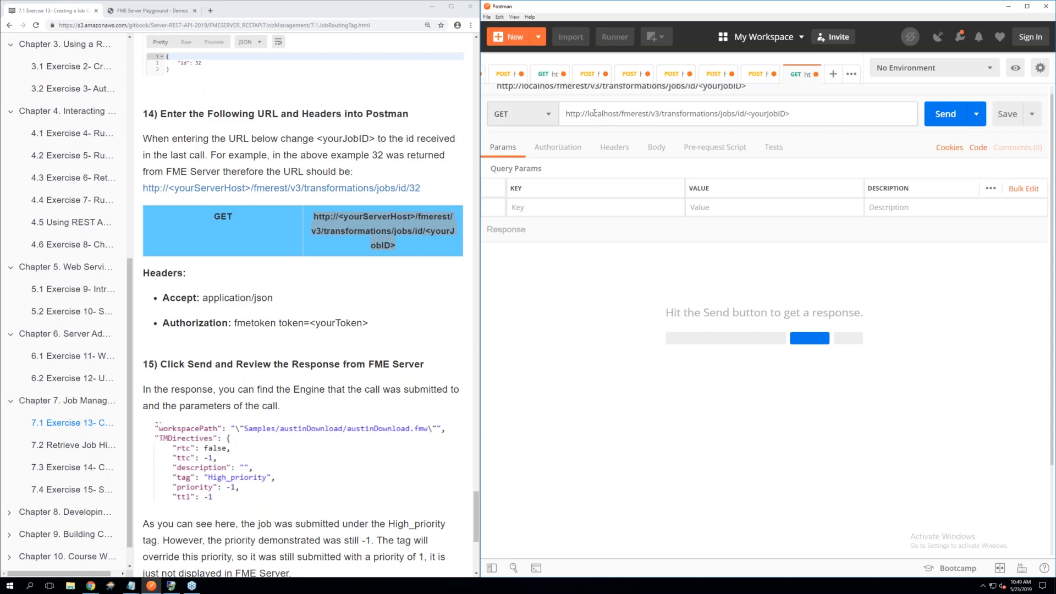
drag(800, 111, 752, 114)
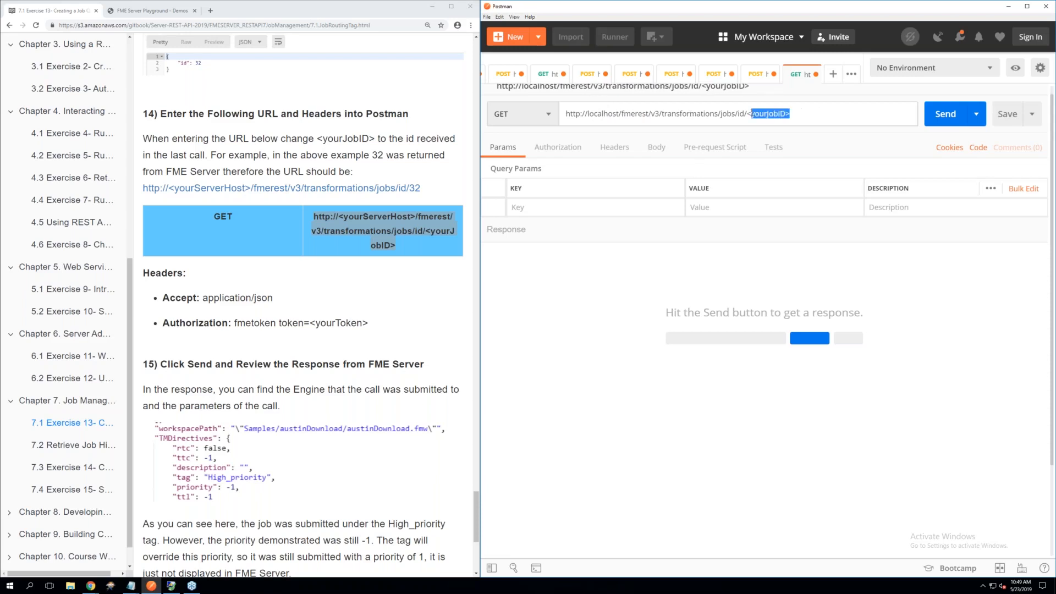
key(BackSpace)
key(BackSpace)
text(14)
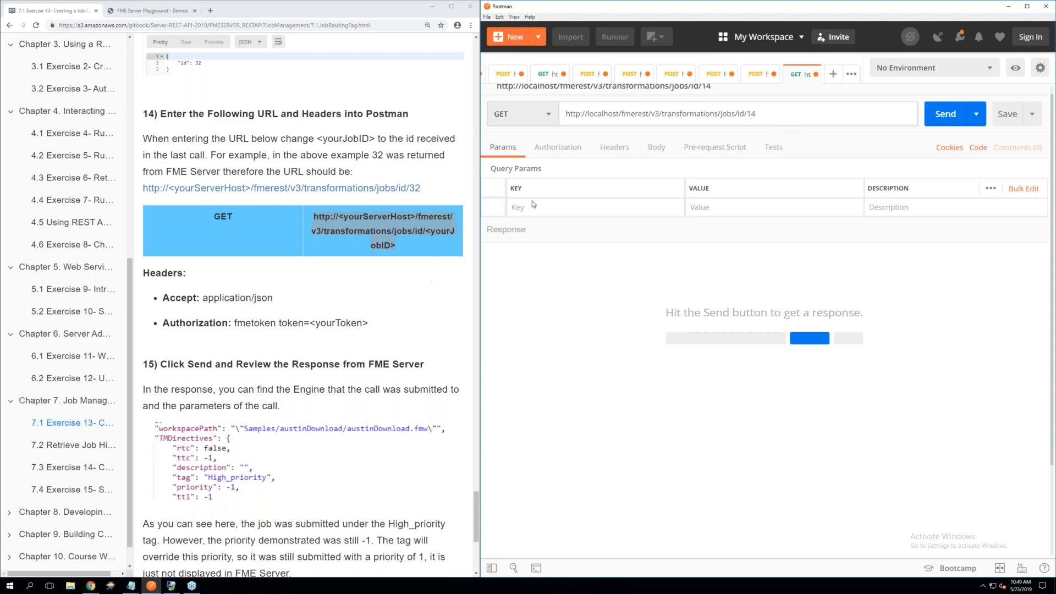
Add an Accept header with the value application/json to the job 14 request
click(608, 150)
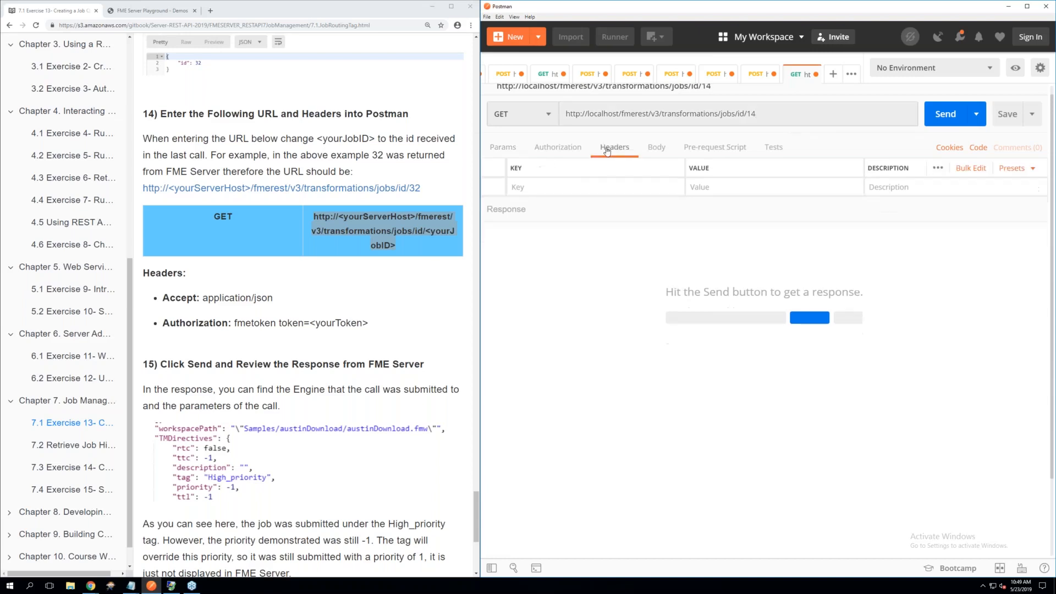
click(562, 187)
text(Acc)
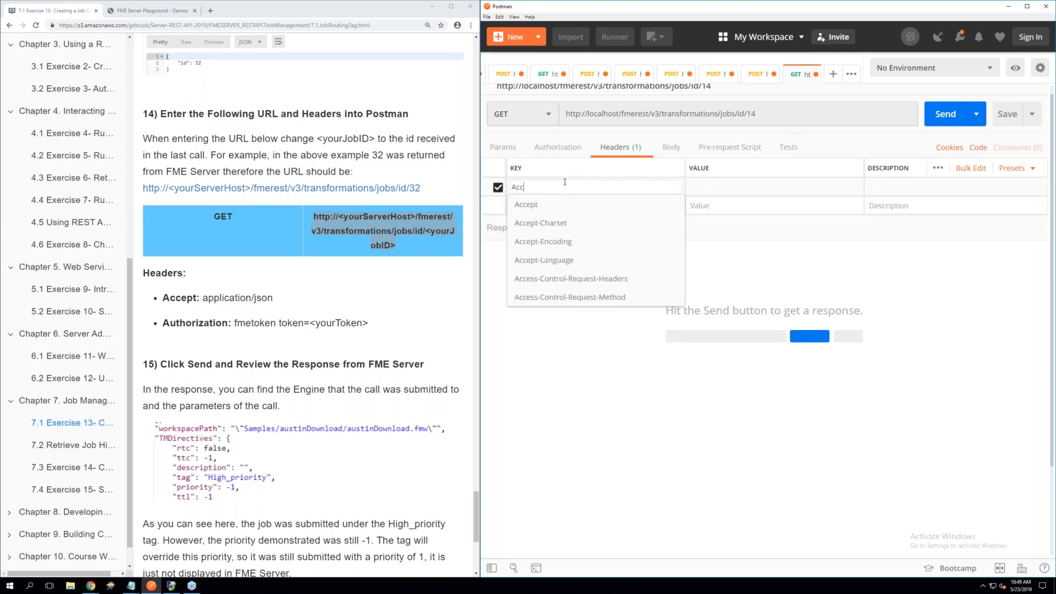
click(552, 206)
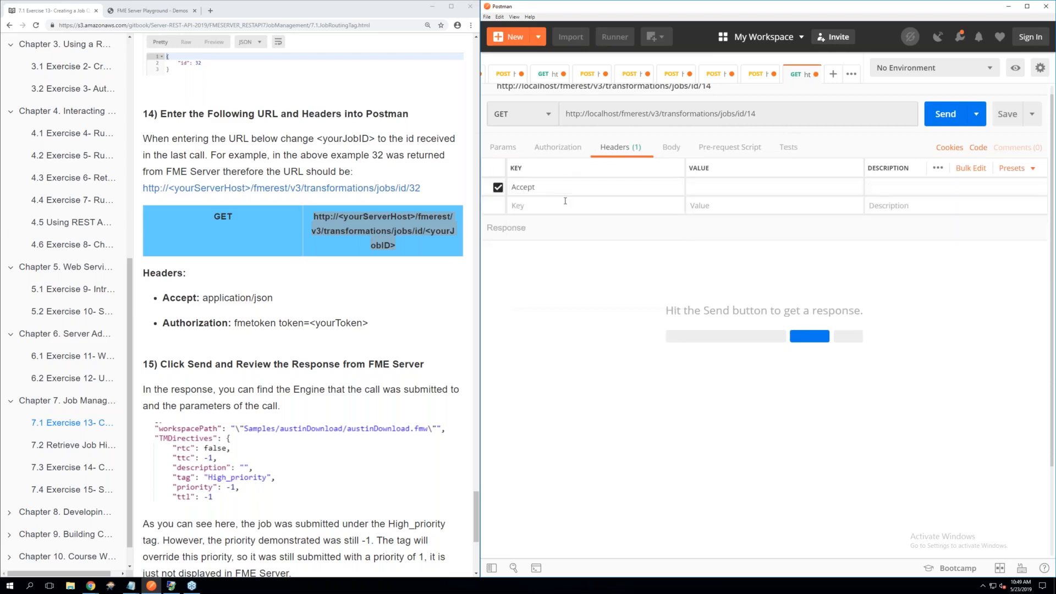
click(710, 185)
text(appli)
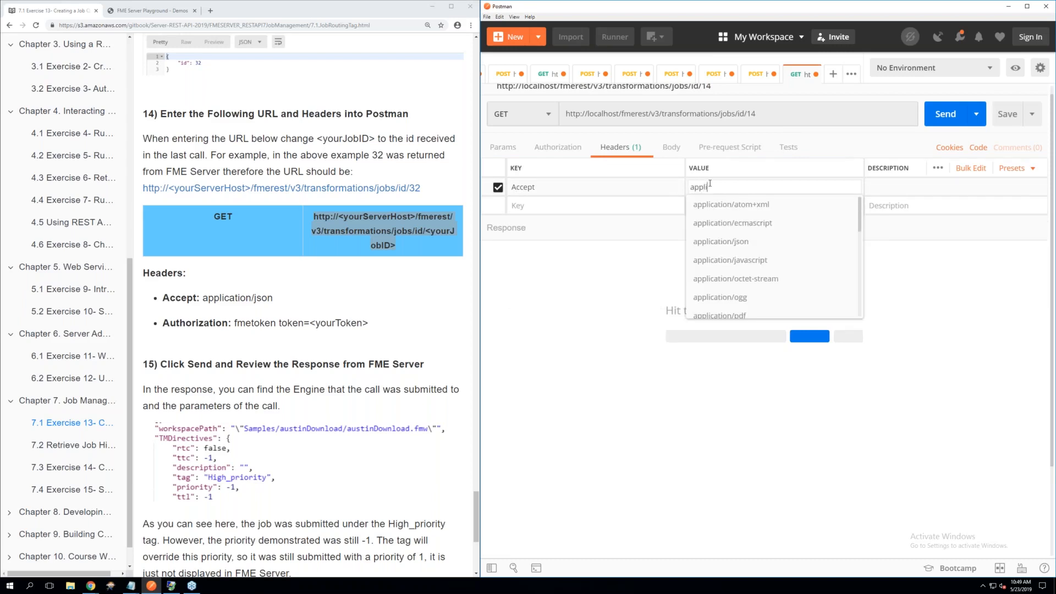
click(722, 243)
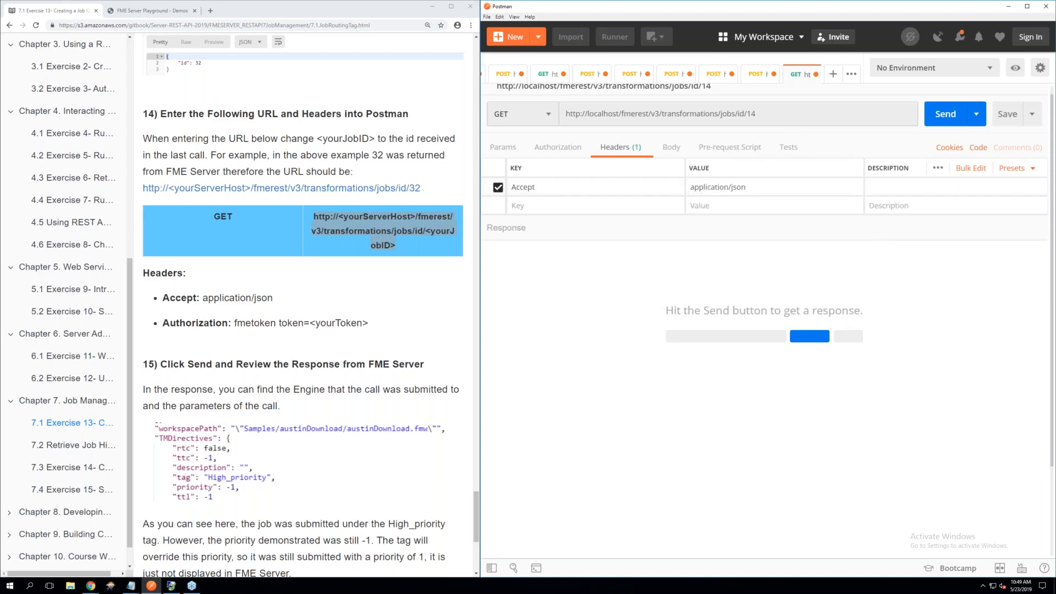
Add the Authorization header with the FME token to the job 14 request from the saved Token header preset
click(612, 207)
text(to)
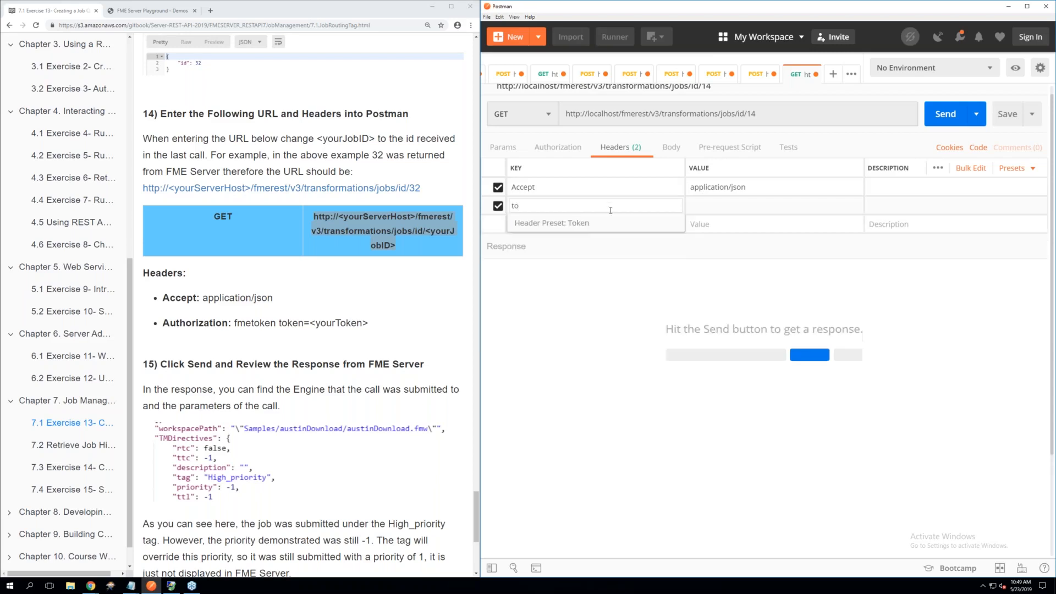
click(574, 225)
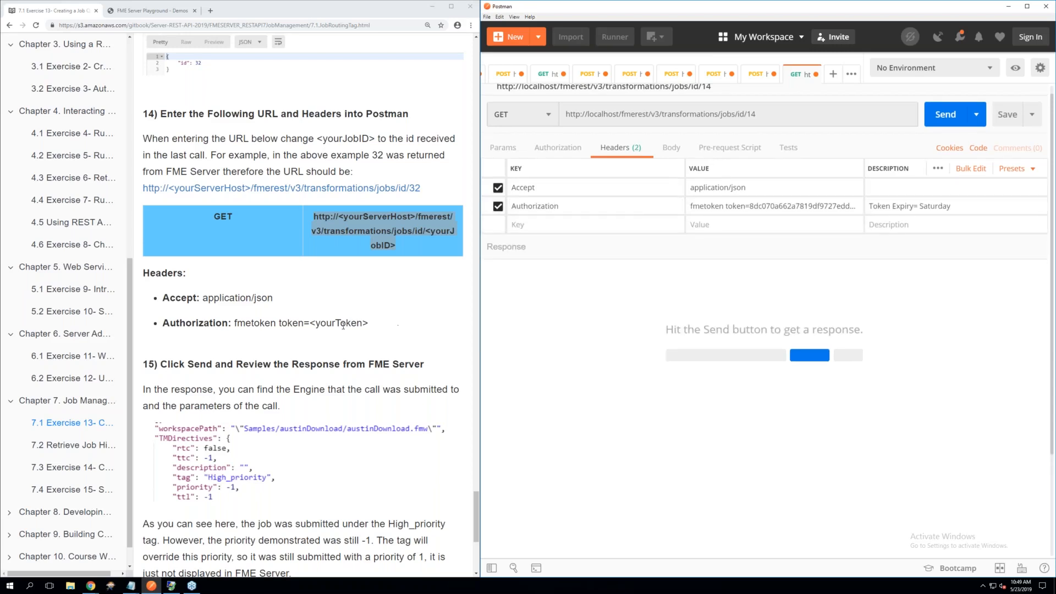
Send the GET request for job 14 and check the response's tag and priority against exercise step 15
scroll(343, 325, down, 2)
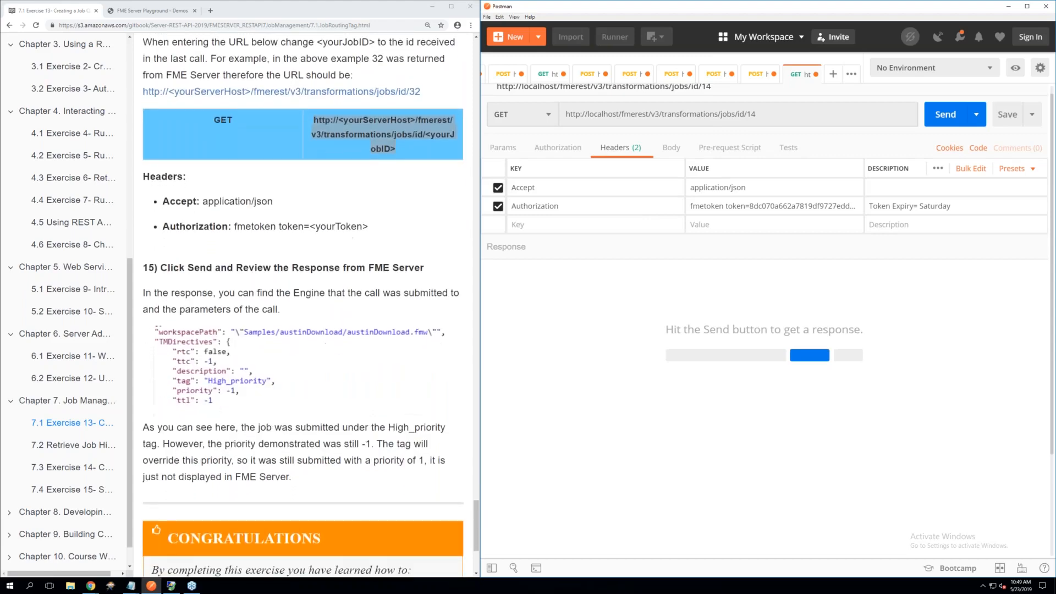
click(946, 116)
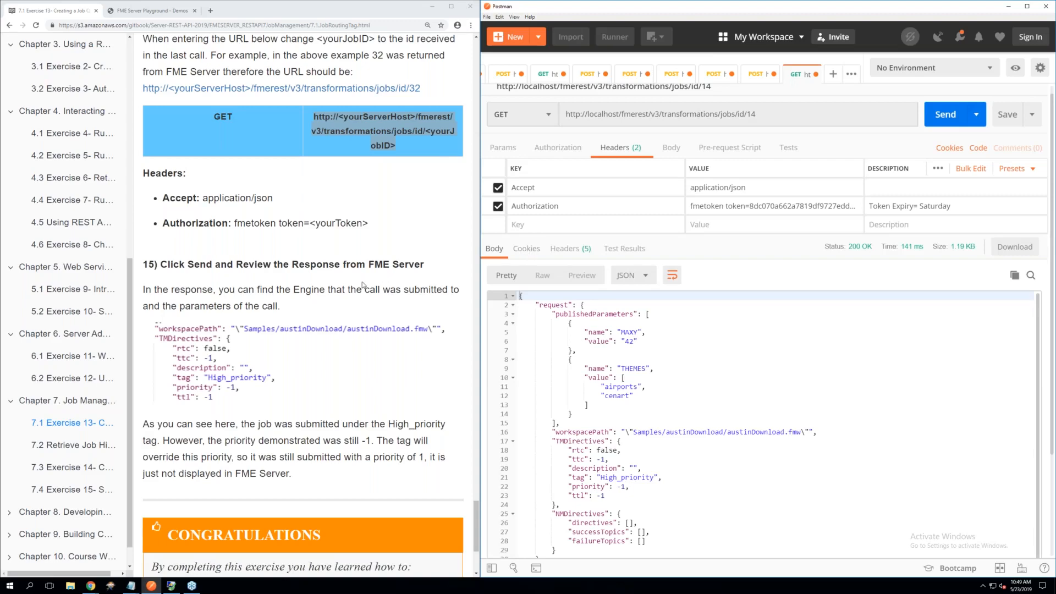
scroll(362, 284, down, 3)
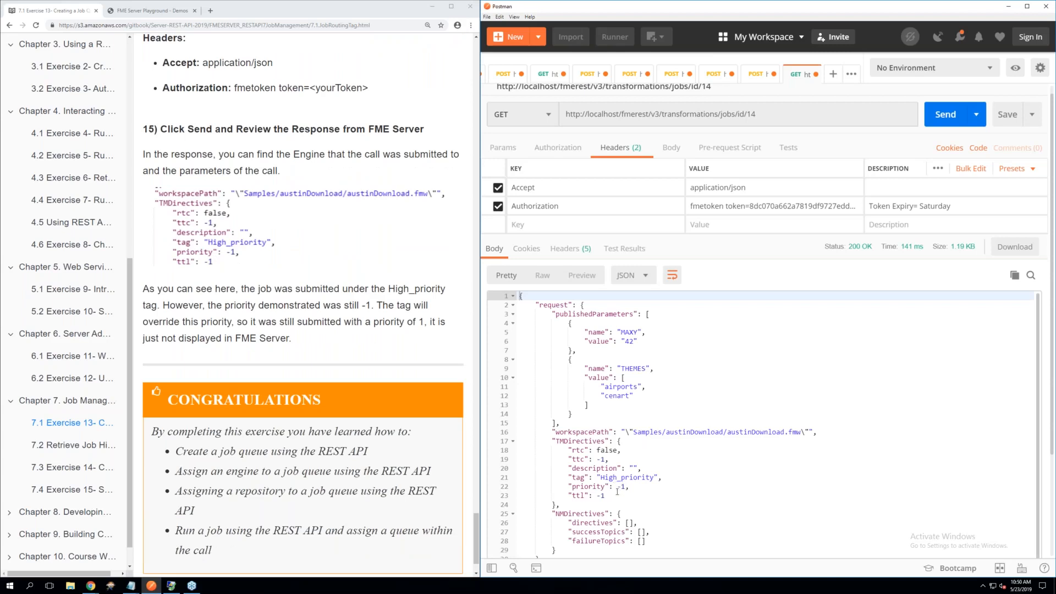
drag(626, 486, 569, 487)
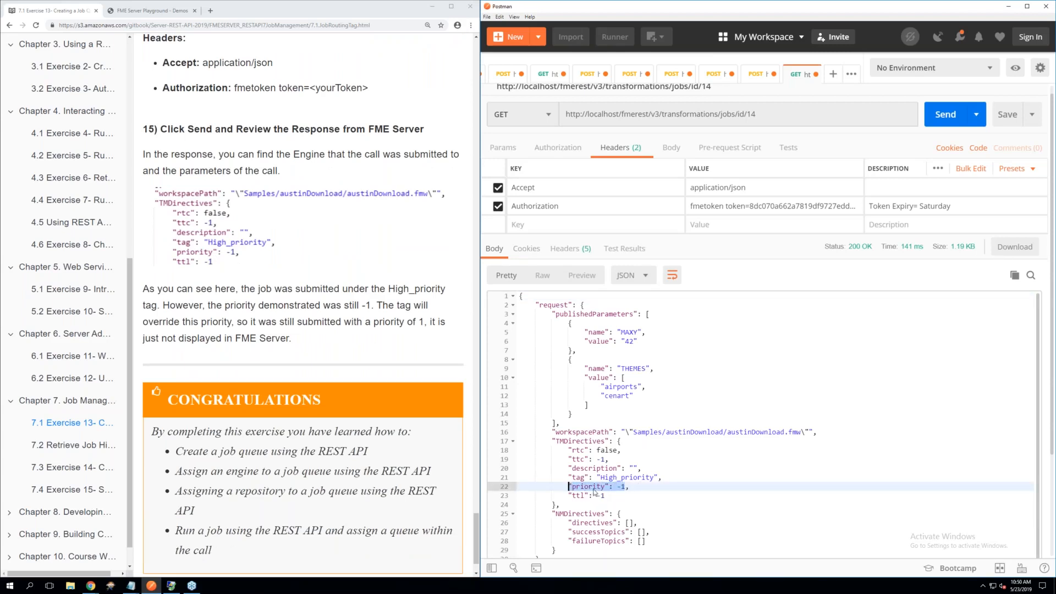
click(659, 476)
drag(667, 477, 564, 476)
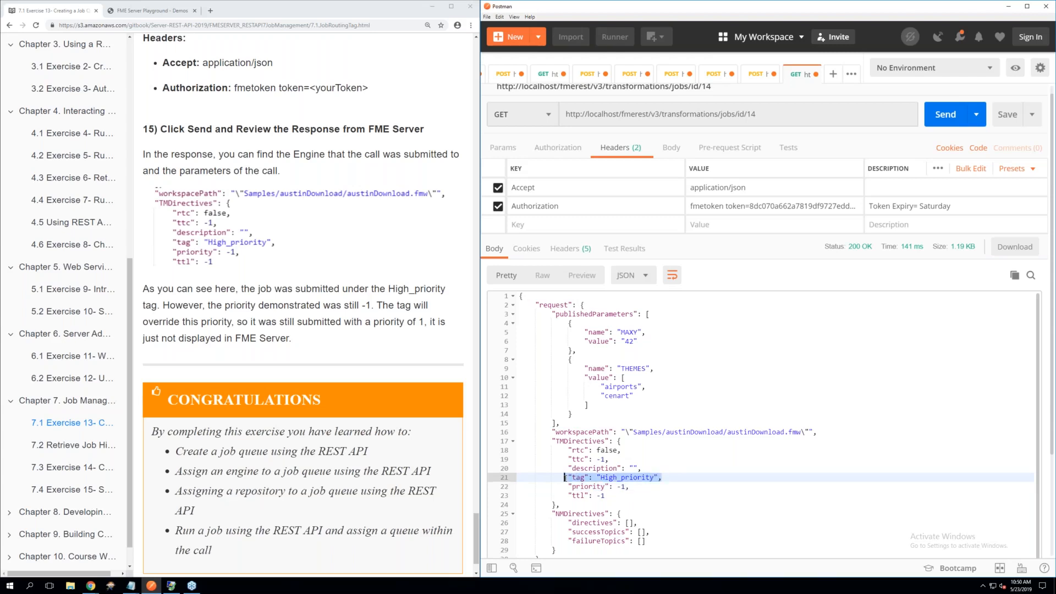
scroll(600, 480, down, 1)
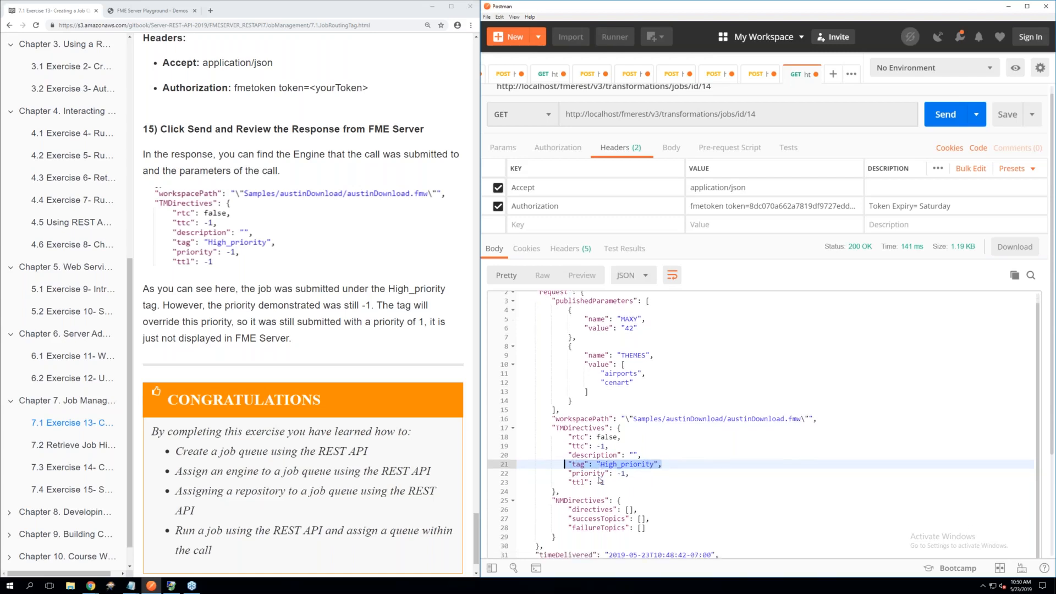
scroll(303, 306, down, 2)
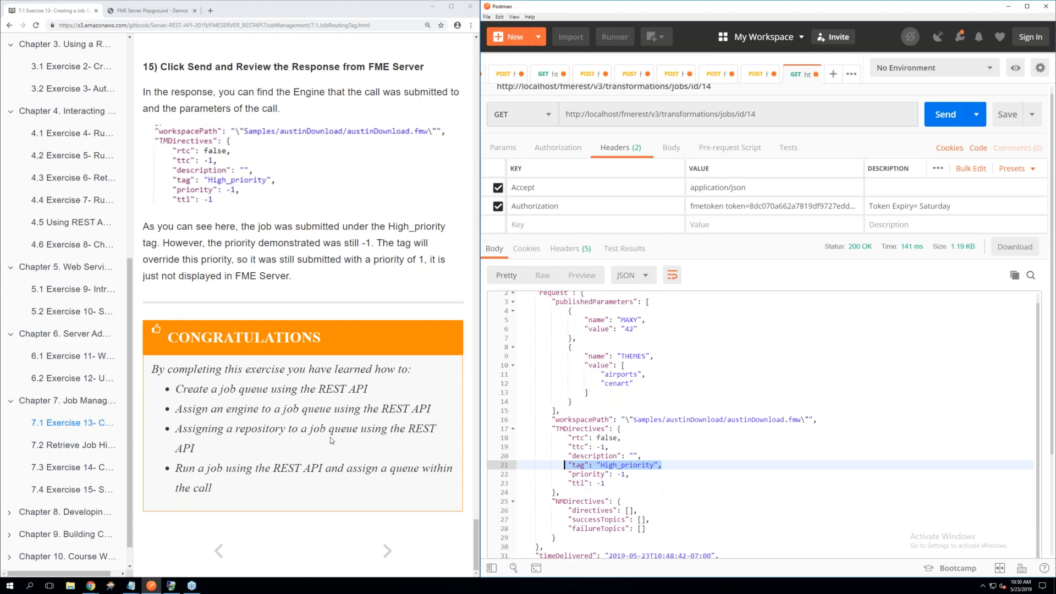
Look over section 7.2 on retrieving job history and Exercise 14 through to its final results
click(85, 447)
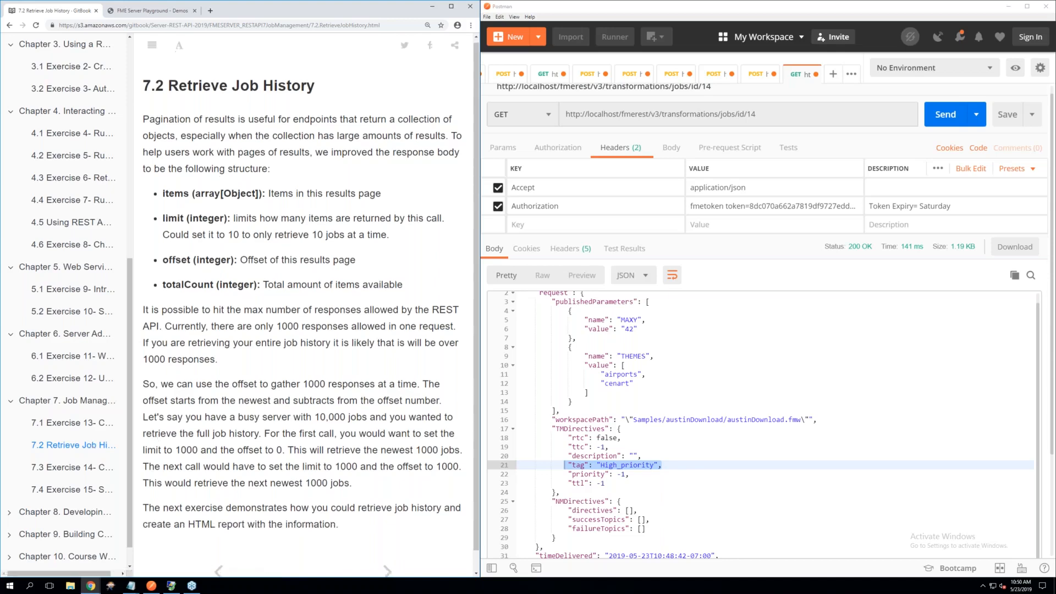
scroll(91, 470, down, 1)
click(91, 470)
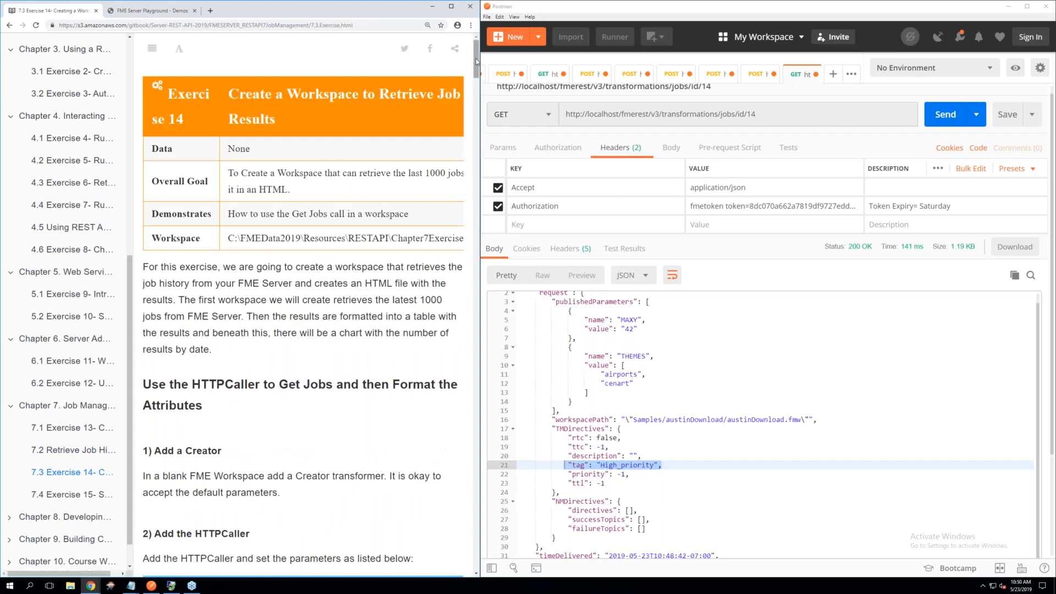
drag(477, 62, 477, 544)
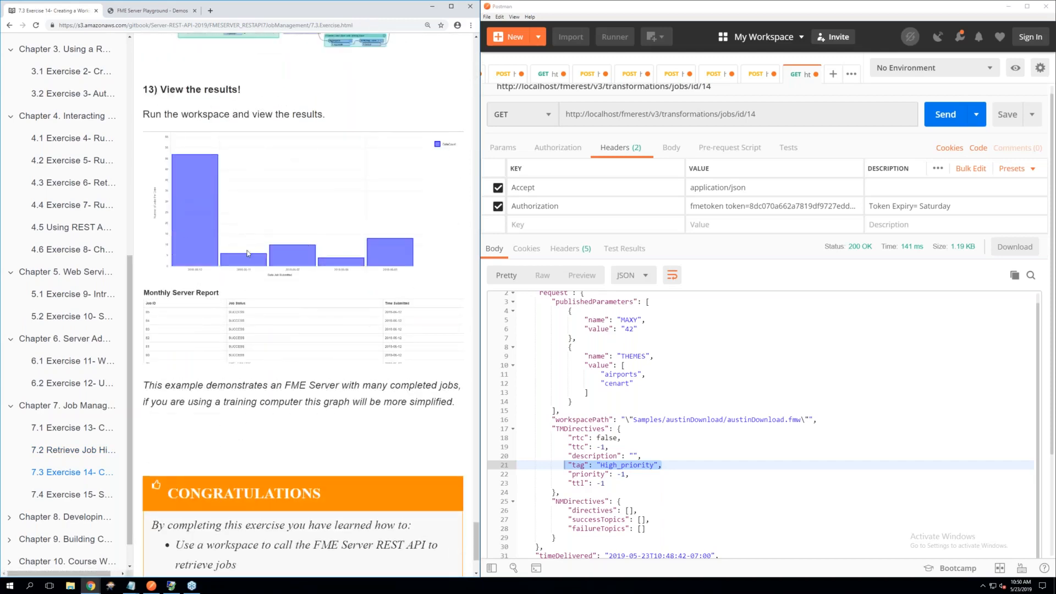
Return to section 7.2 Retrieve Job History after a glance at Exercise 15, and close the untitled Notepad break note without saving
click(95, 499)
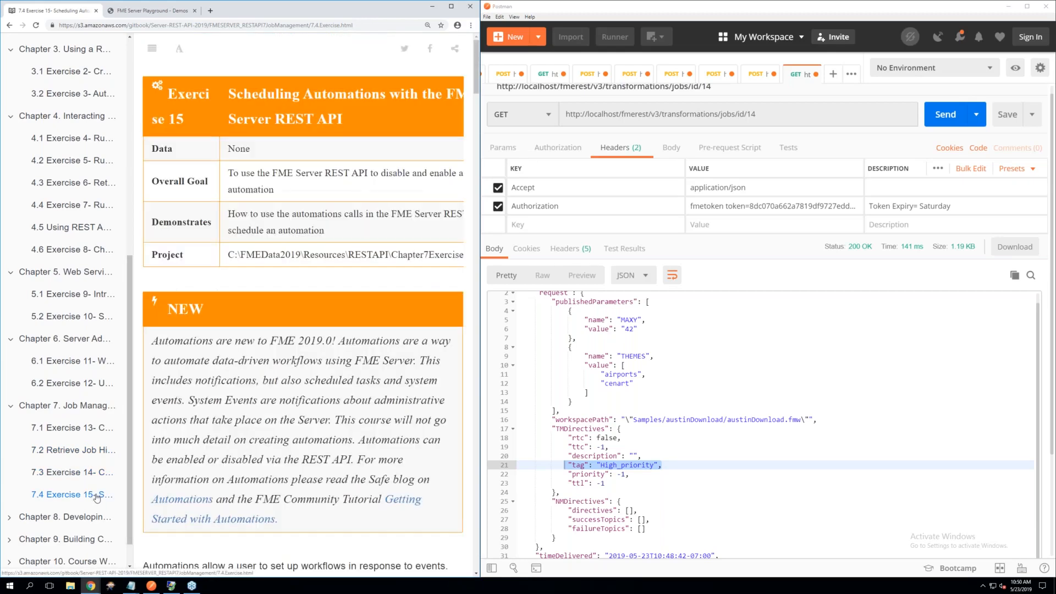
click(82, 452)
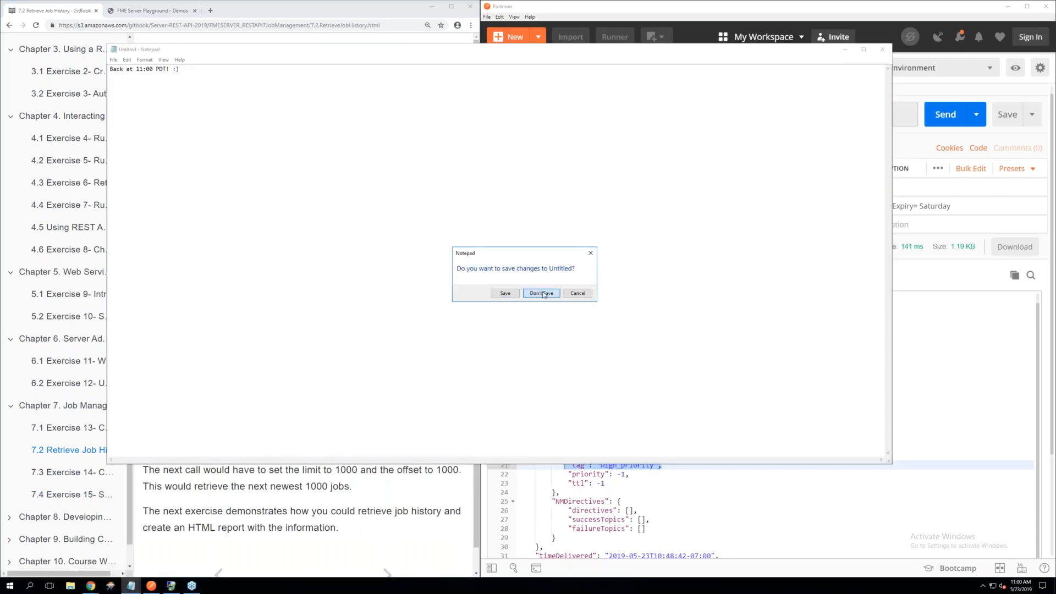
click(542, 293)
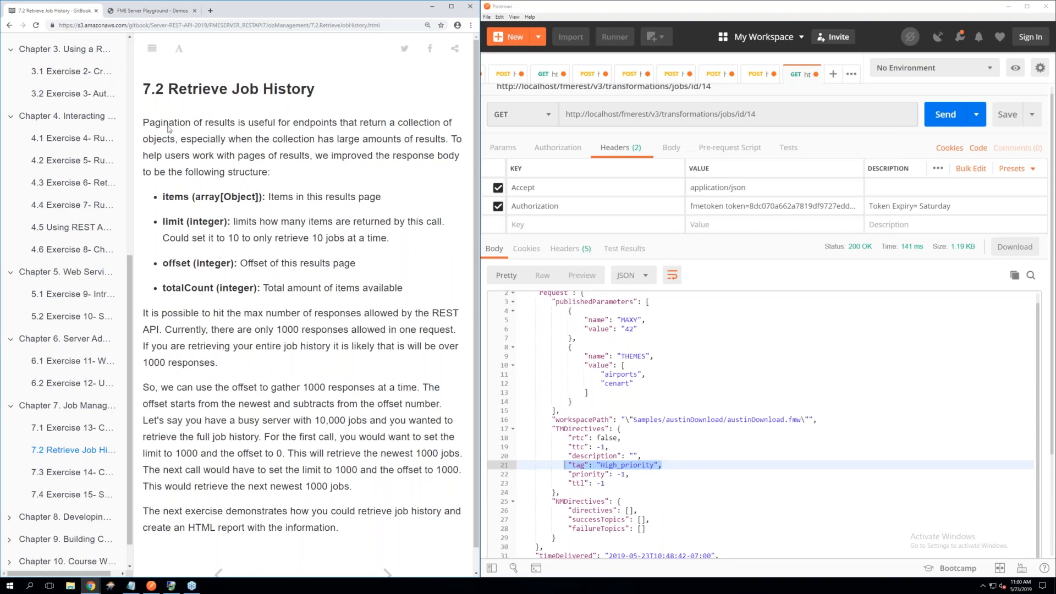
Read section 7.2 on paginated results, examining the response structure, the maximum responses per request and how limit and offset retrieve job history
drag(145, 122, 188, 122)
click(279, 327)
drag(279, 328, 451, 331)
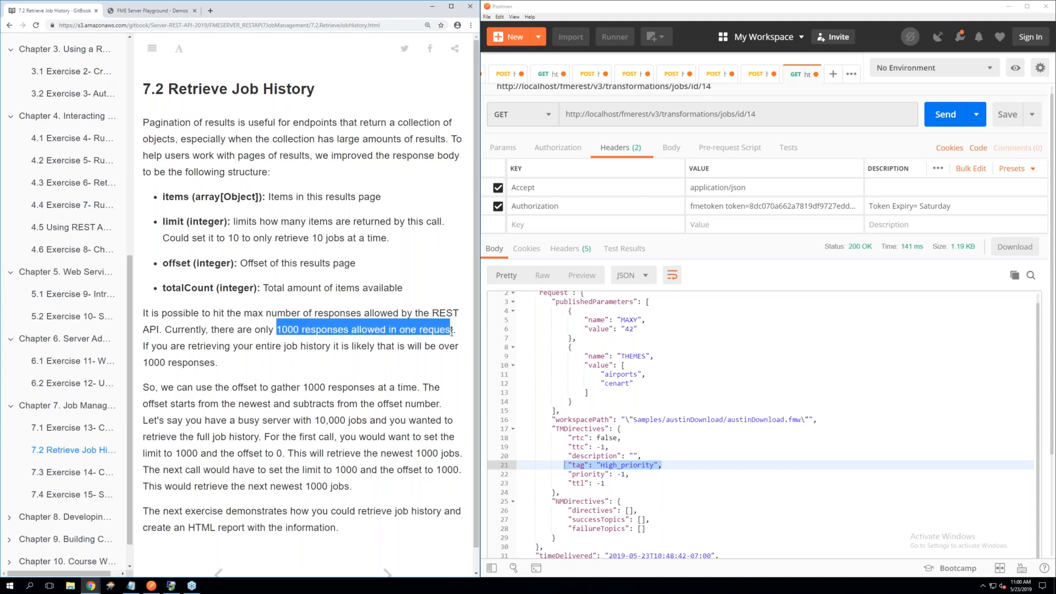
scroll(369, 337, down, 1)
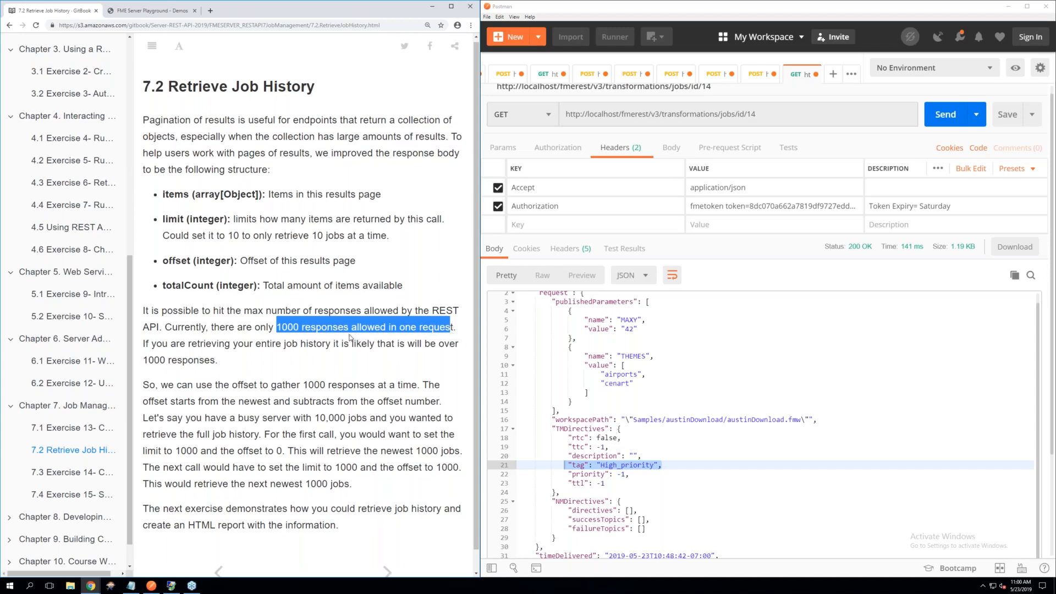
scroll(347, 335, down, 2)
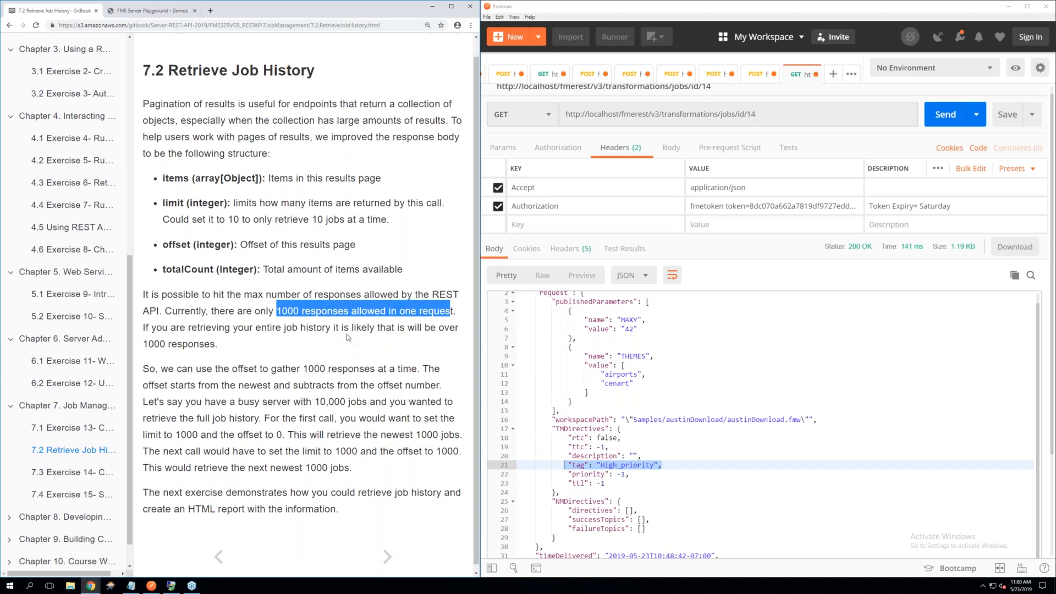
scroll(347, 337, up, 1)
click(206, 244)
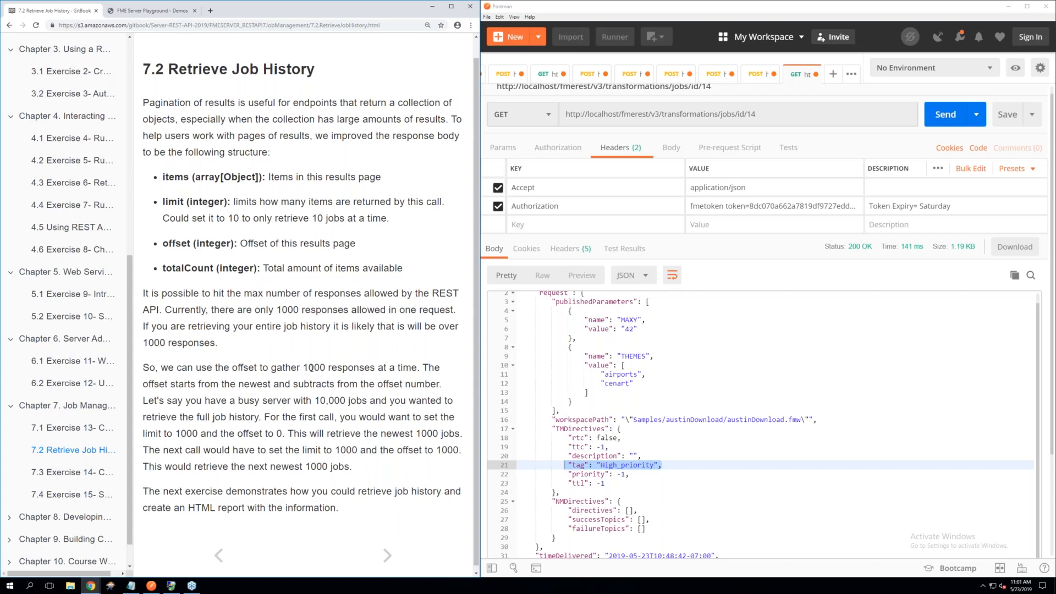
scroll(312, 367, down, 1)
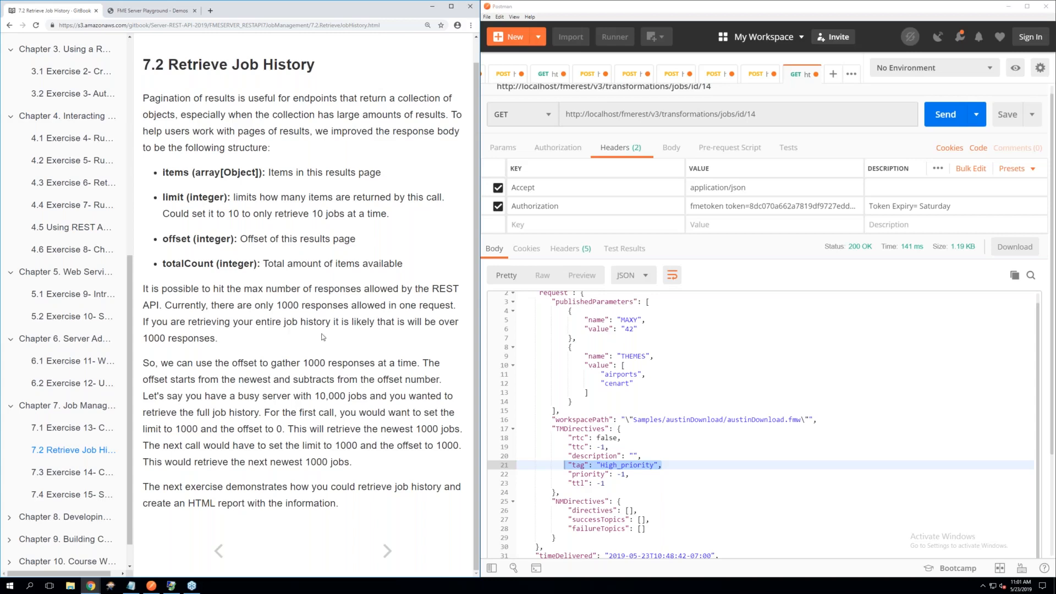
Open Exercise 14 on creating a workspace to retrieve job results and read its introduction
click(73, 475)
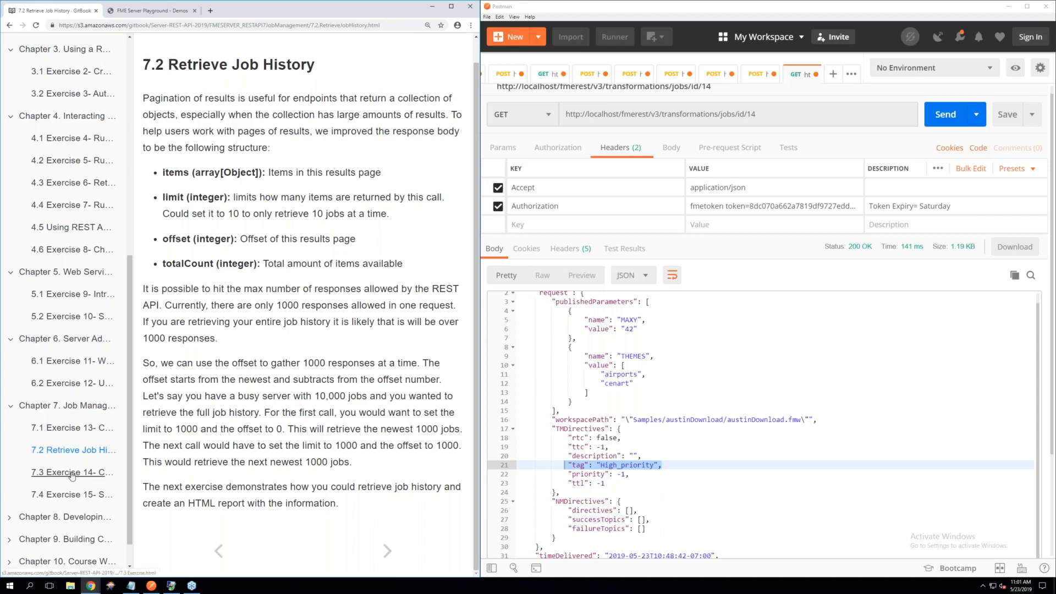
drag(315, 283, 306, 286)
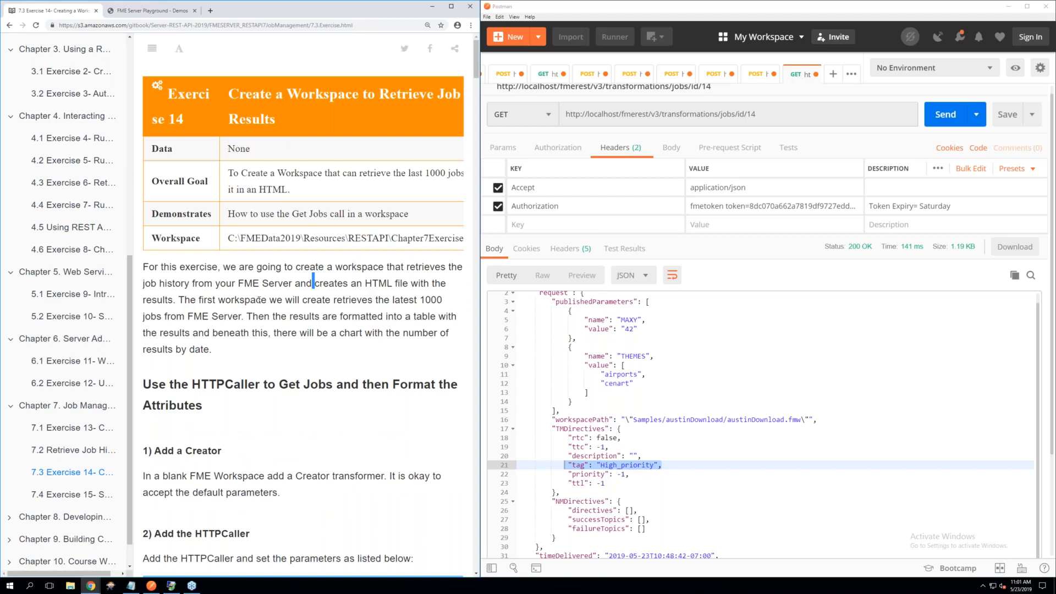
click(283, 337)
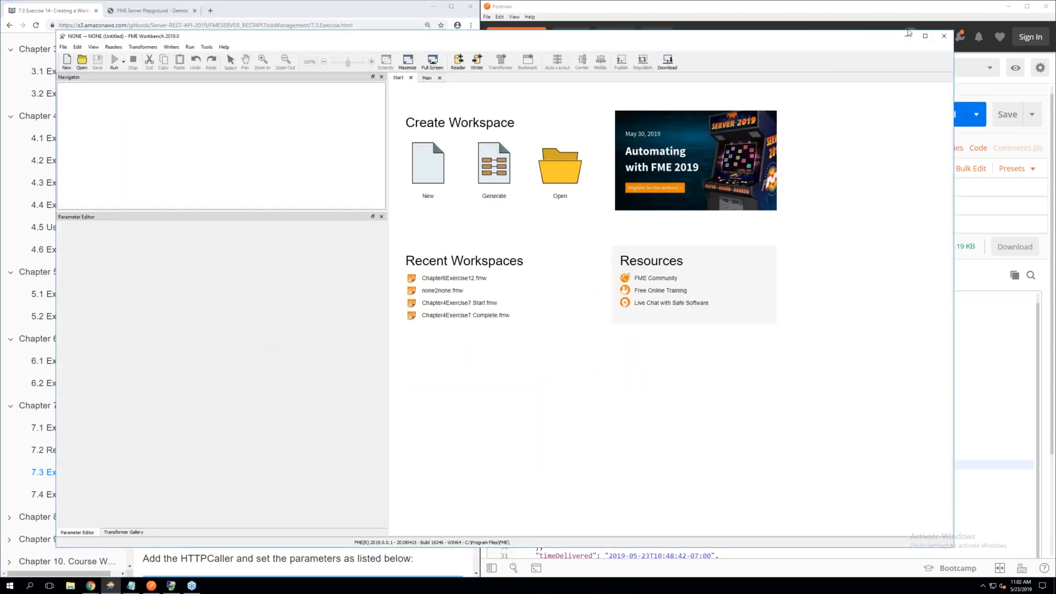
Switch to FME Workbench, fit its window beside the exercise page with a wider canvas, and create a blank workspace
click(926, 37)
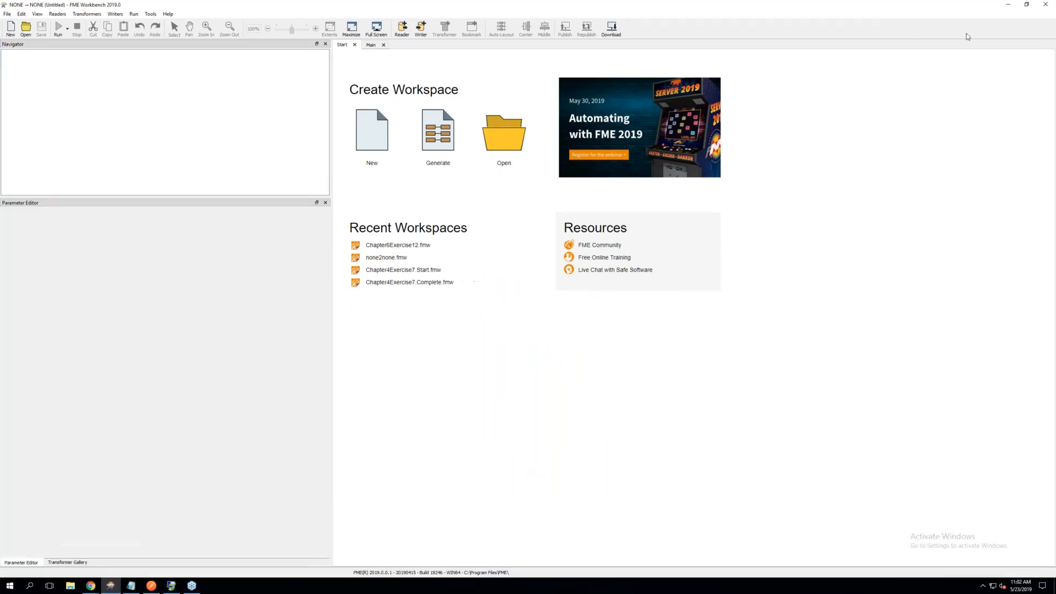
click(1026, 5)
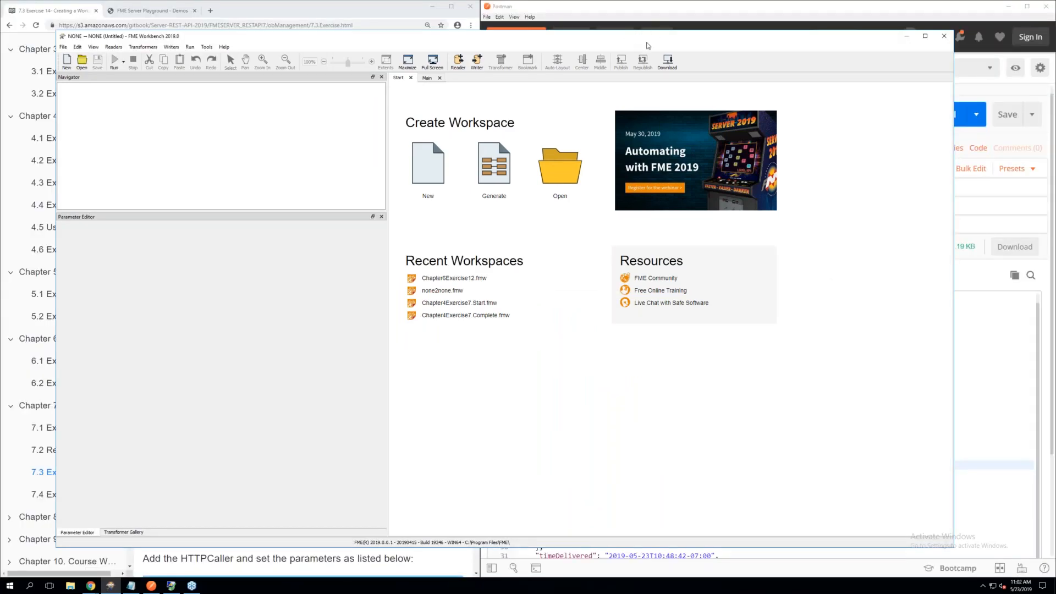
drag(842, 11, 1053, 82)
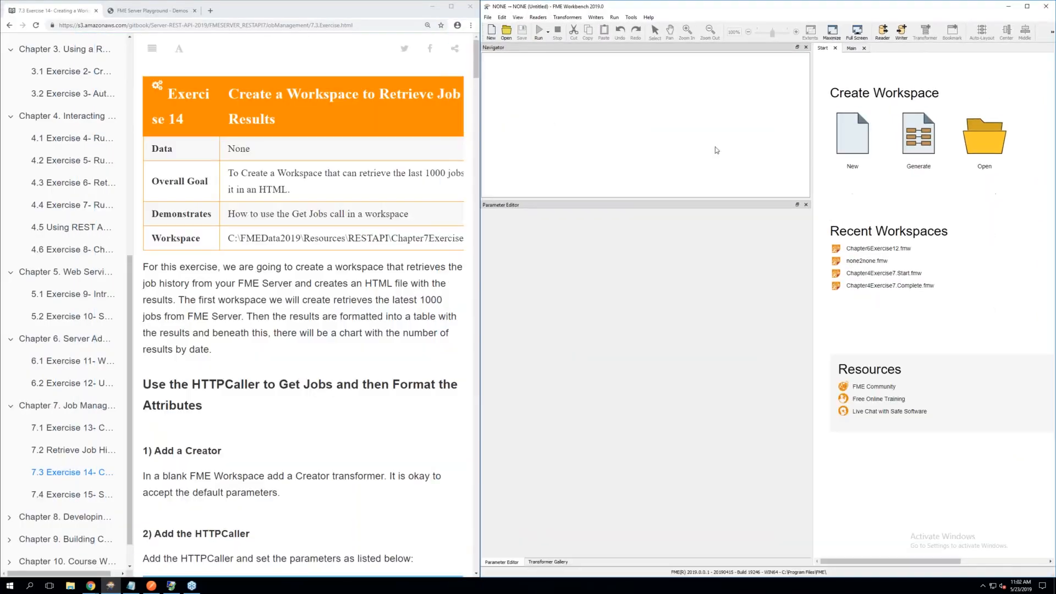
drag(814, 148, 582, 152)
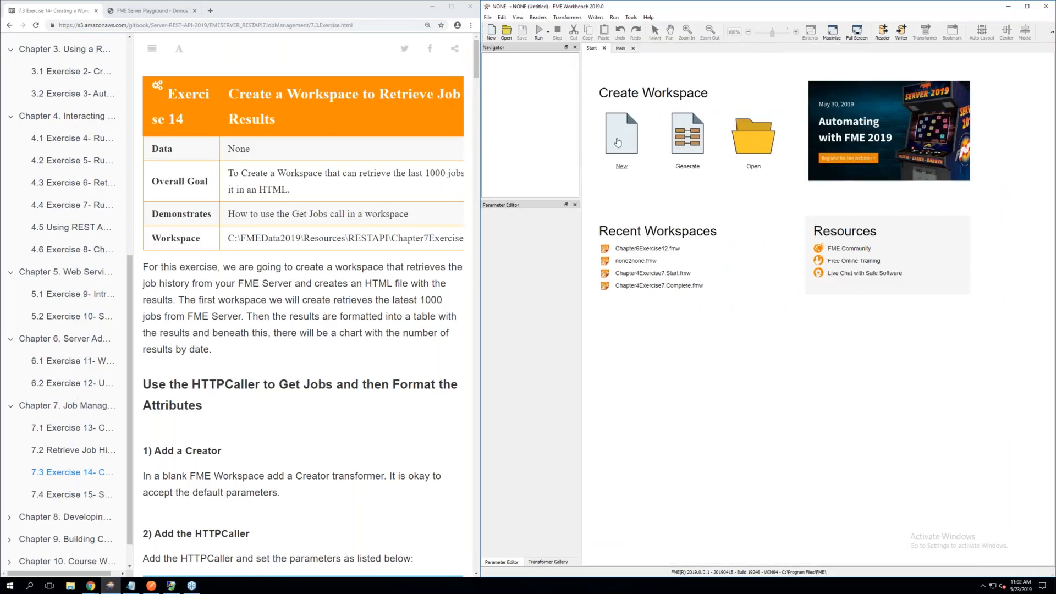
click(620, 135)
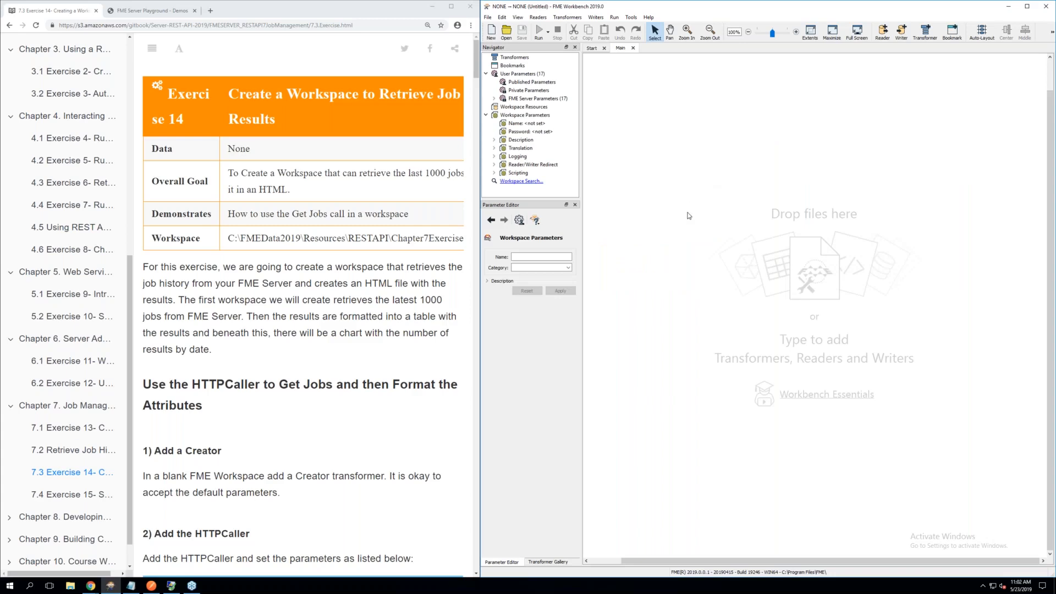
Add a Creator transformer to the blank workspace and place it near the canvas's upper-left corner
scroll(688, 215, up, 1)
scroll(688, 216, up, 3)
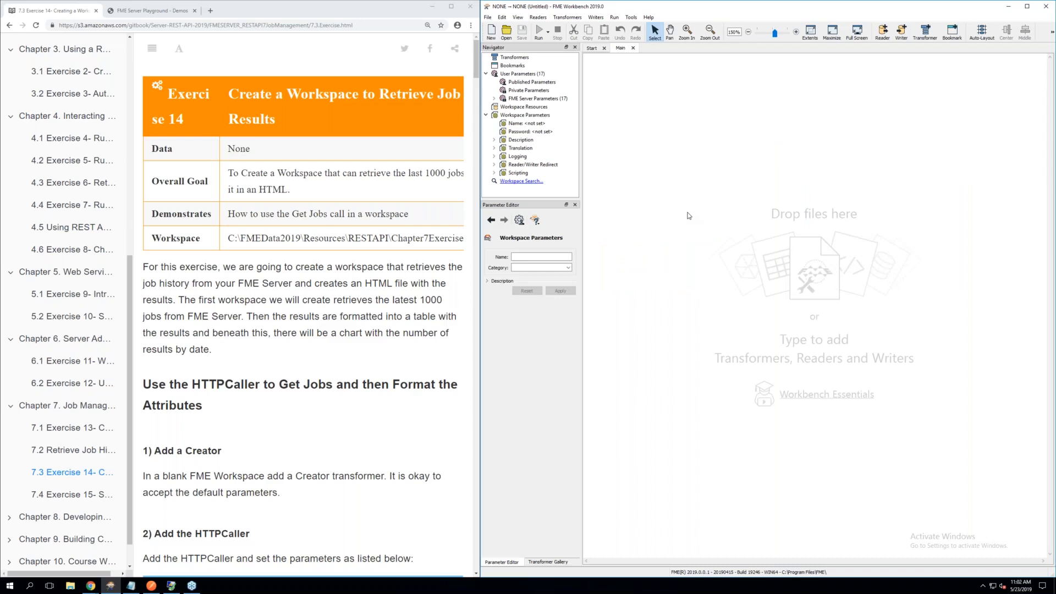
key(super+plus)
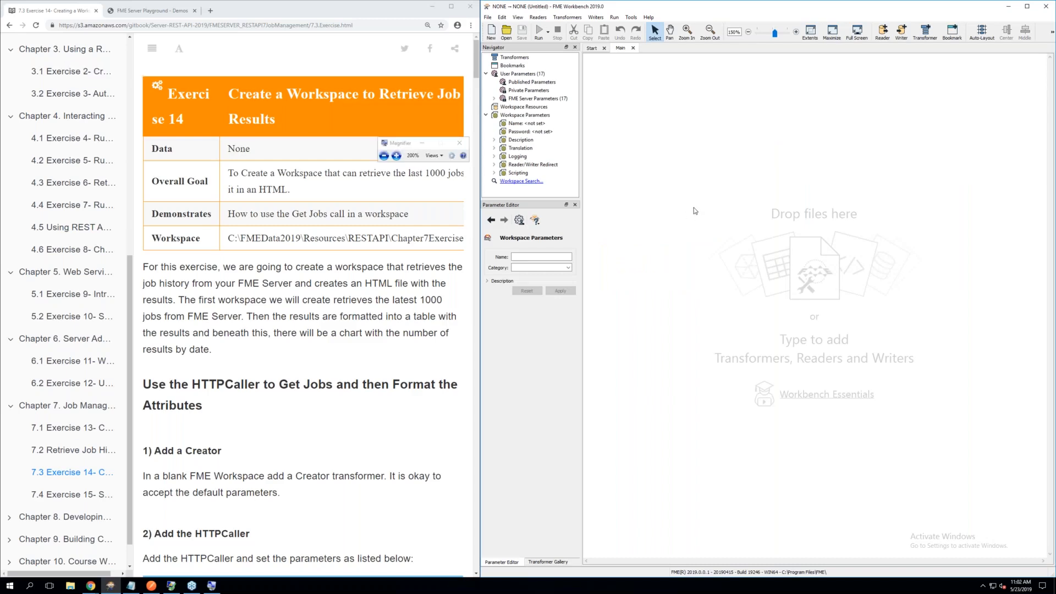
scroll(694, 211, down, 1)
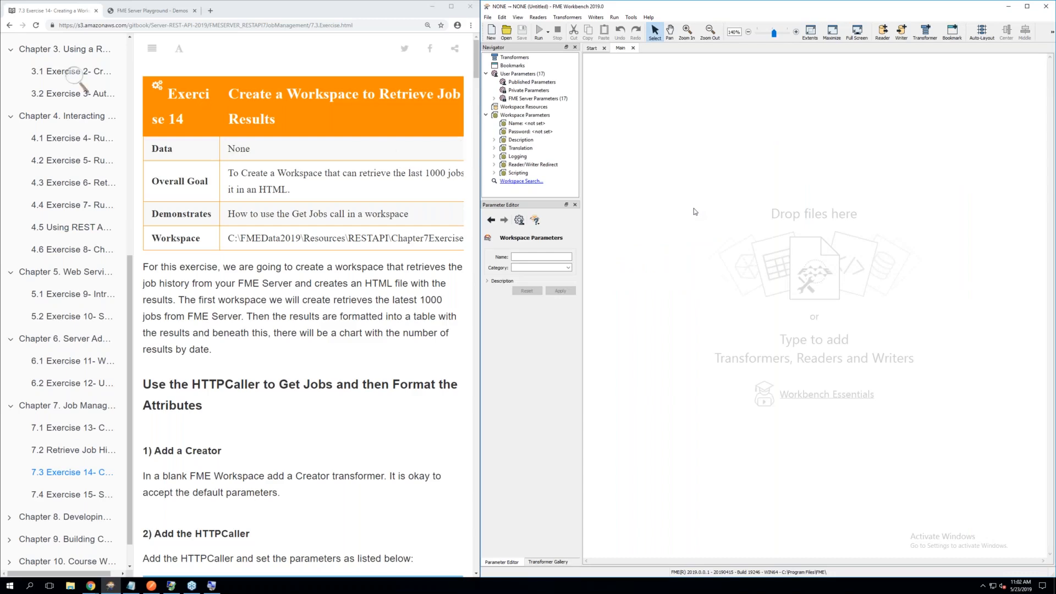
click(796, 32)
text(cre)
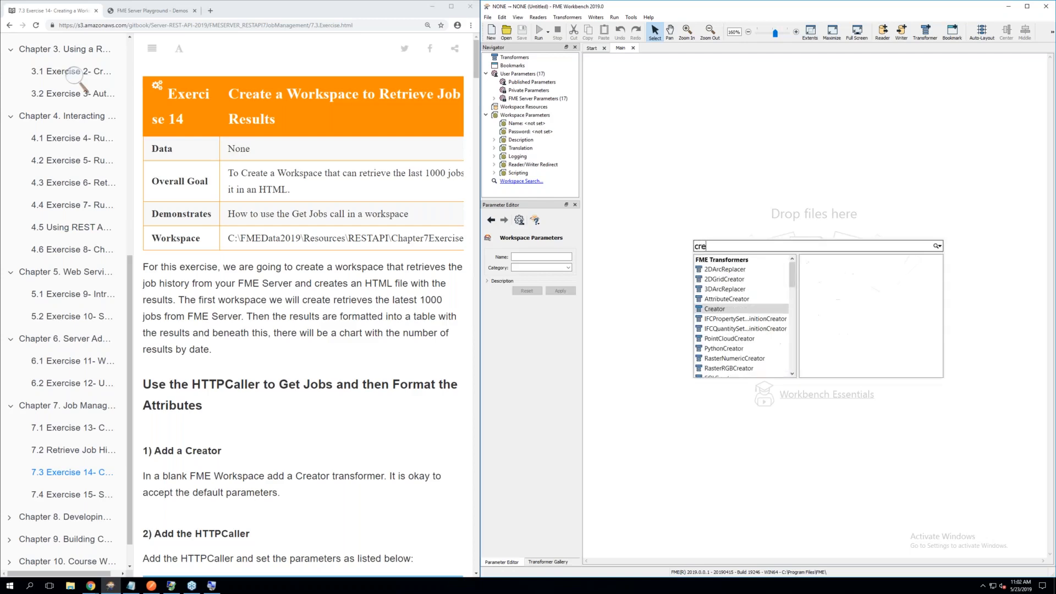
double_click(718, 312)
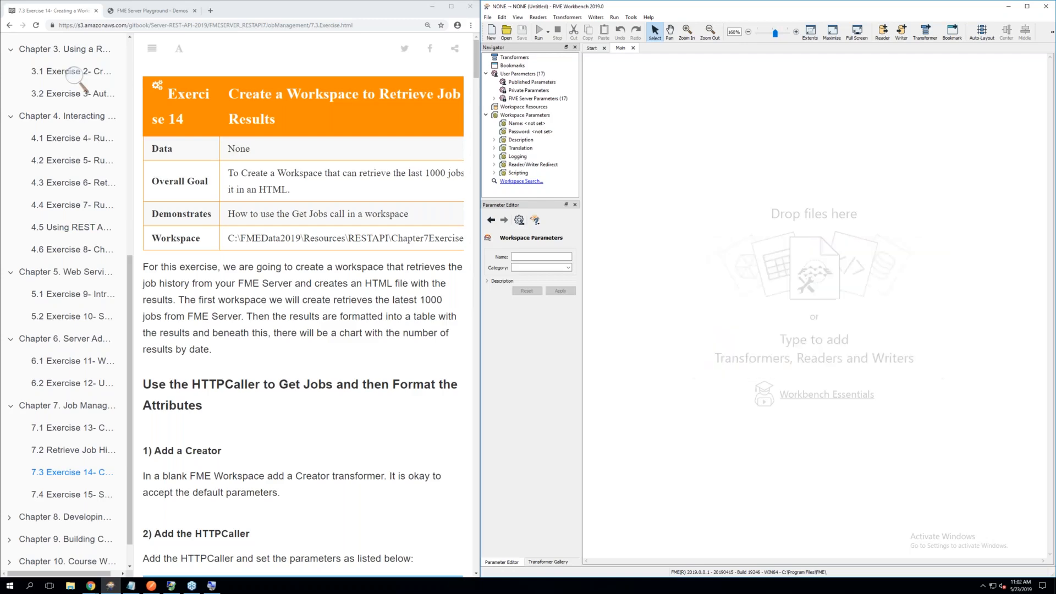
drag(719, 233, 657, 175)
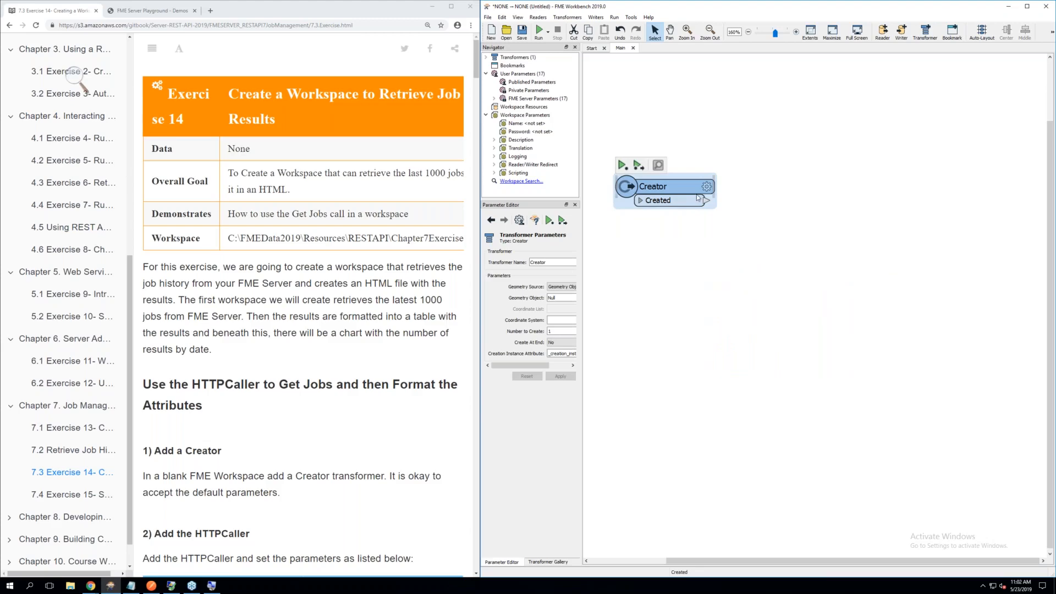
Review the Creator's parameters against exercise step 1 and accept the defaults
key(super)
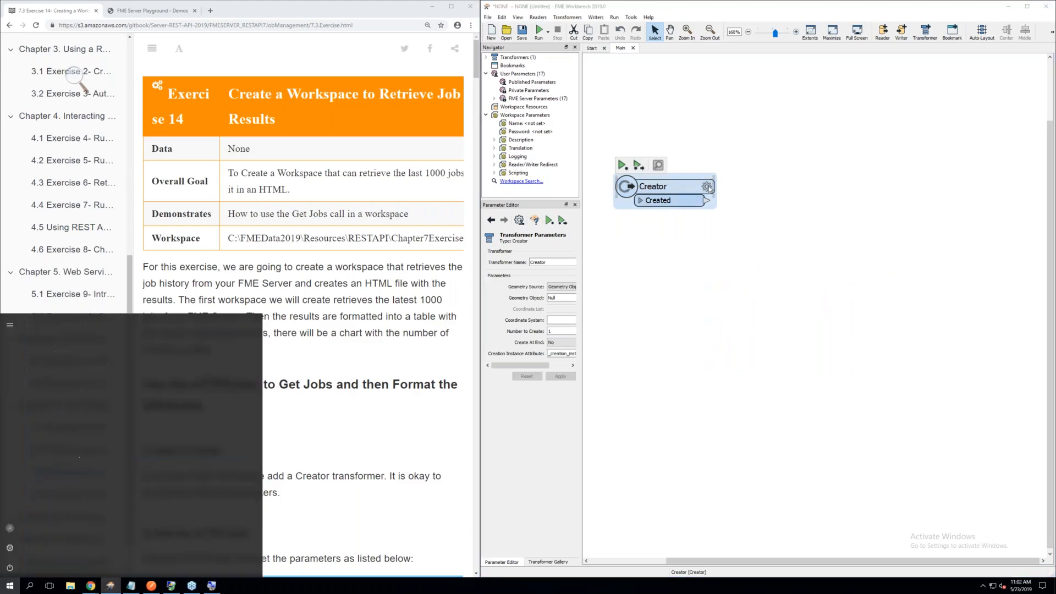
click(707, 187)
click(291, 332)
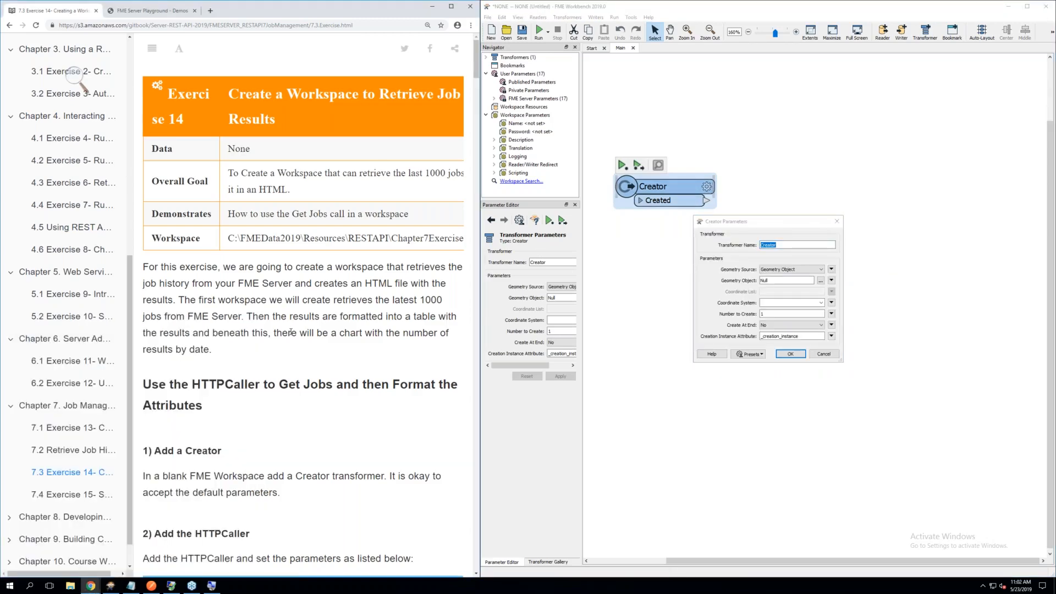
scroll(291, 331, down, 3)
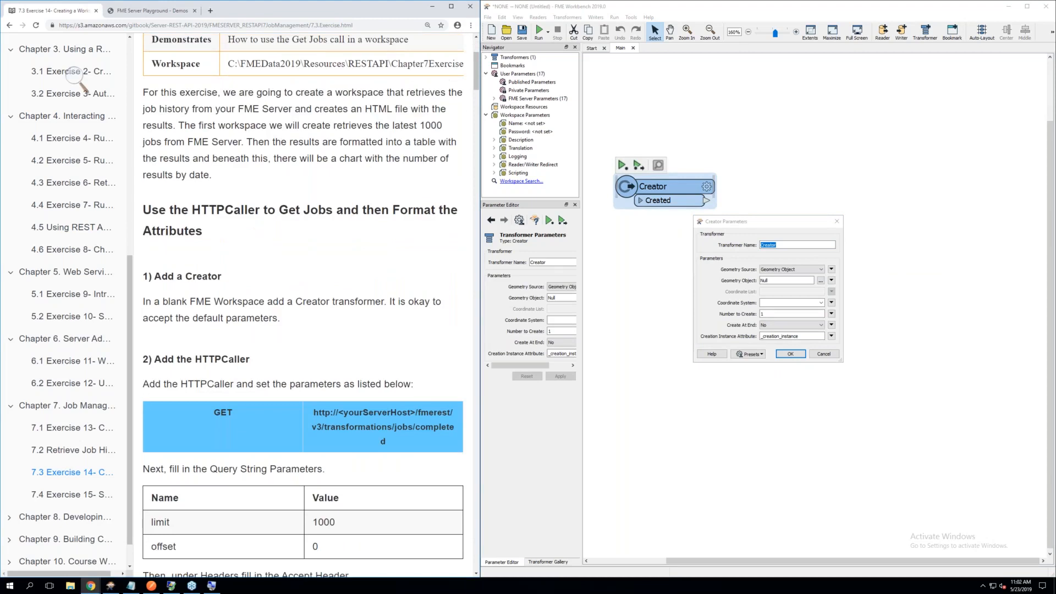
scroll(292, 332, down, 1)
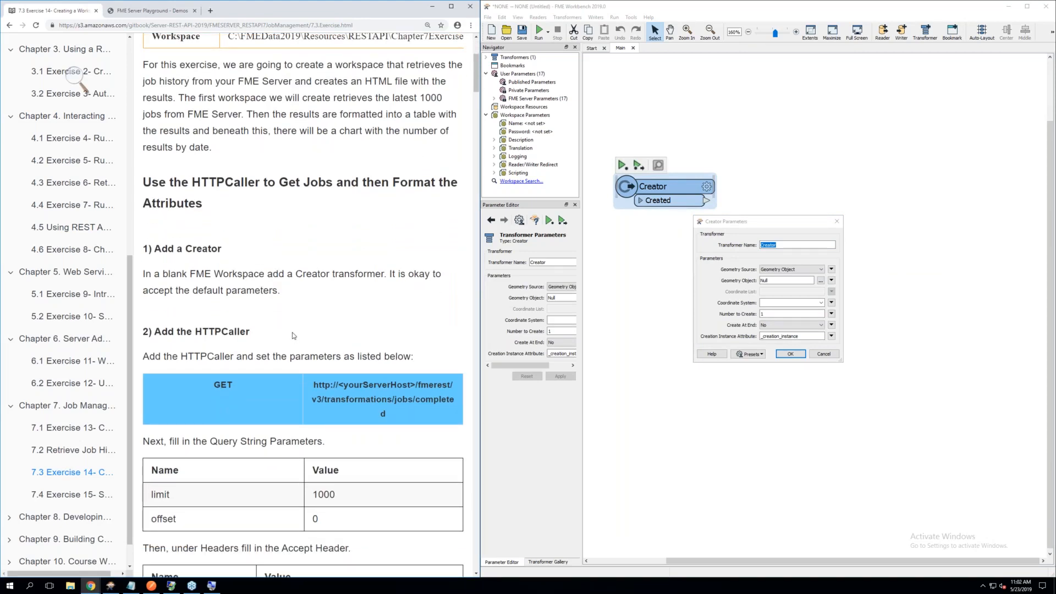
scroll(295, 332, down, 1)
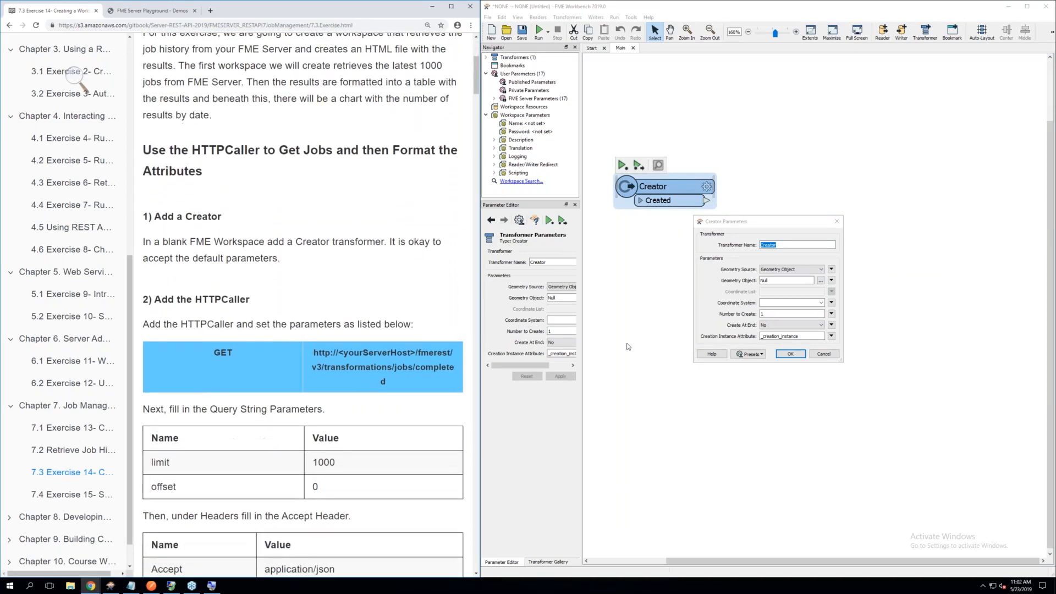
click(790, 355)
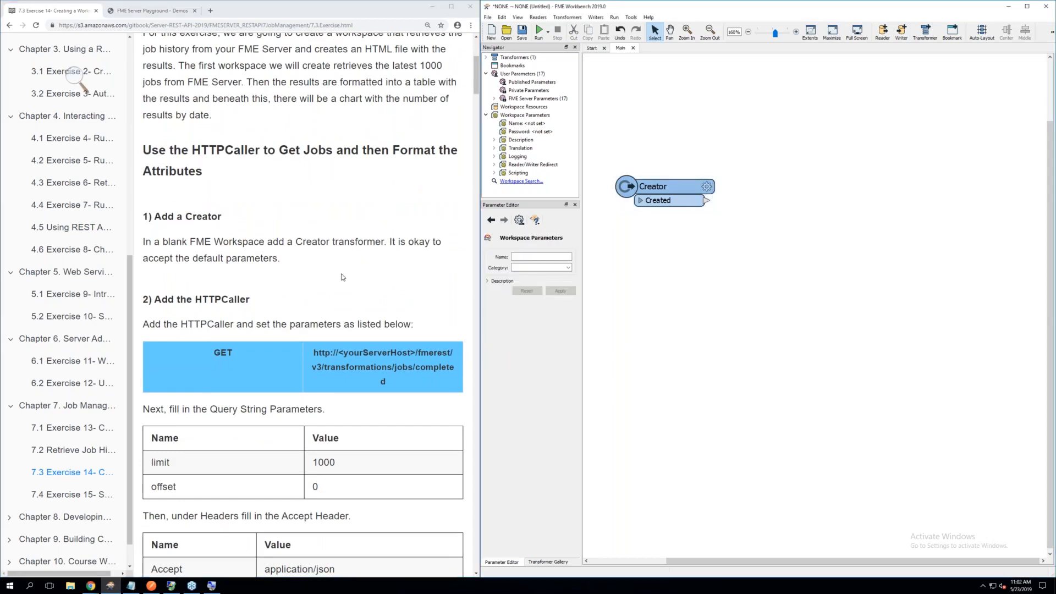
Read the HTTPCaller settings in exercise step 2 and move the Creator up and to the left on the canvas
scroll(342, 277, down, 3)
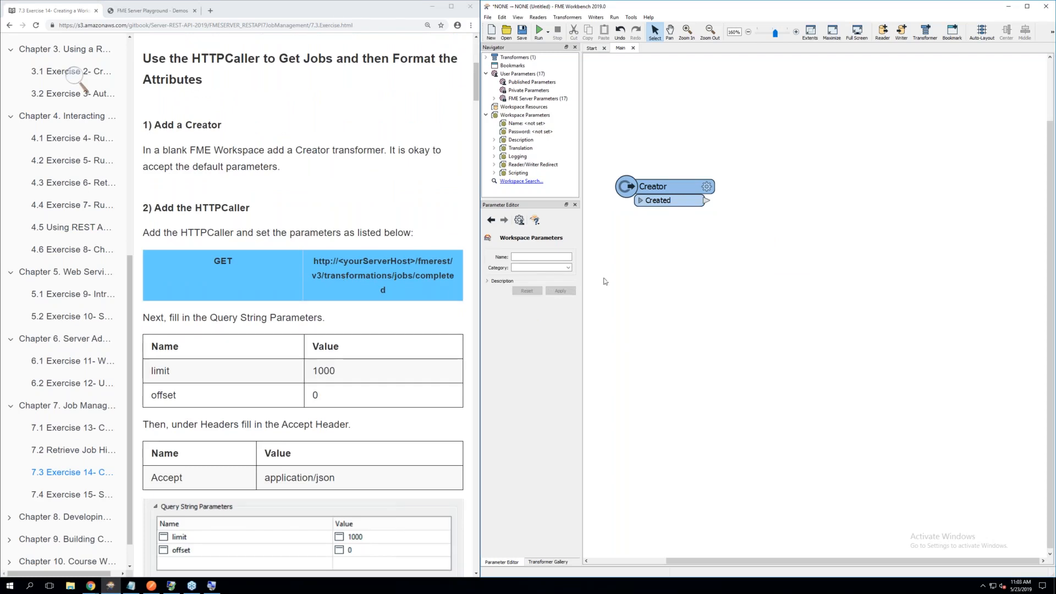
scroll(630, 282, down, 1)
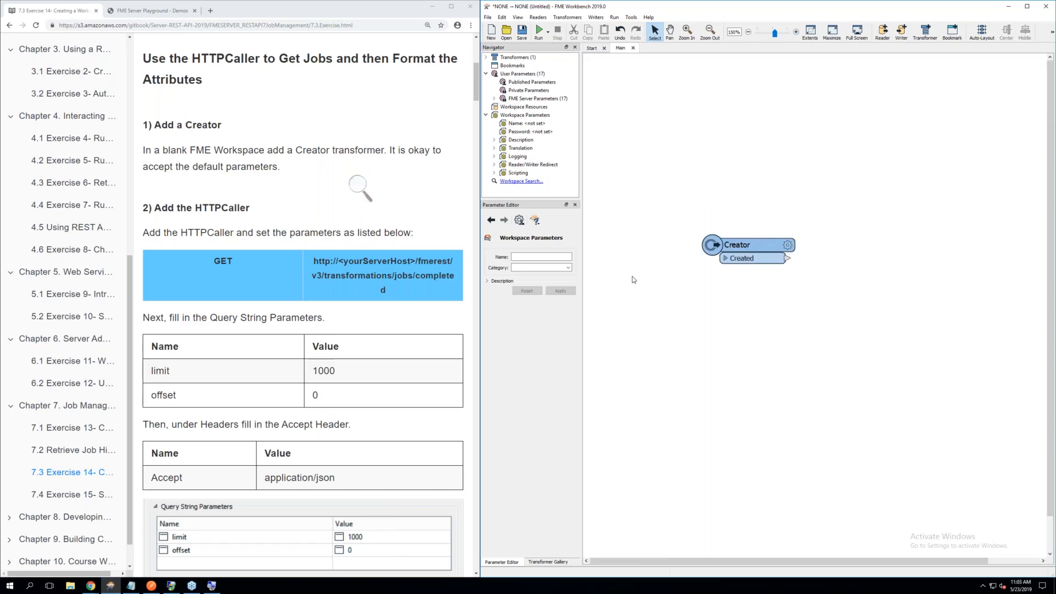
scroll(632, 276, down, 3)
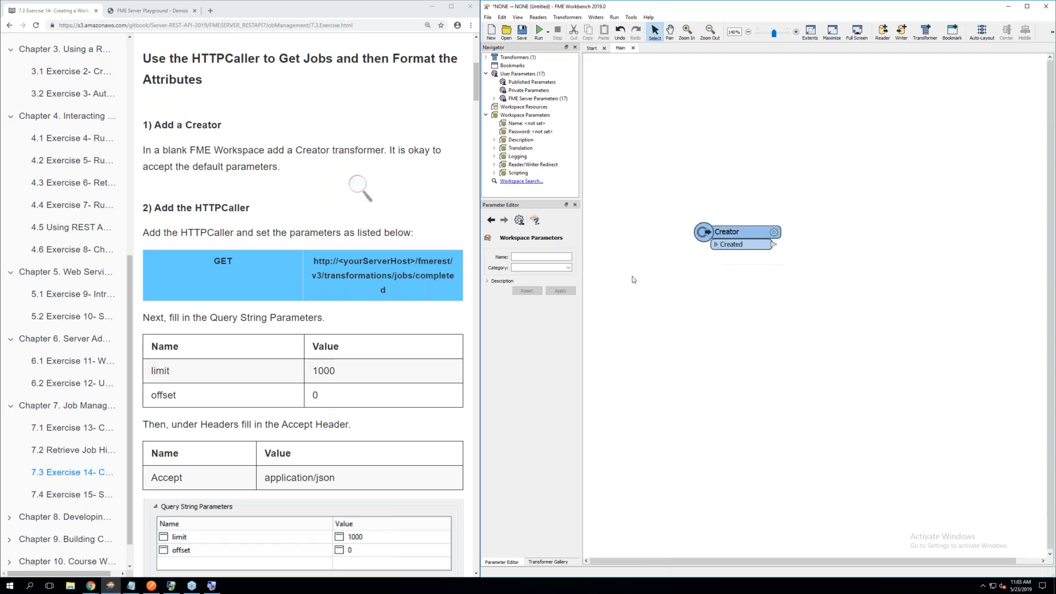
click(456, 270)
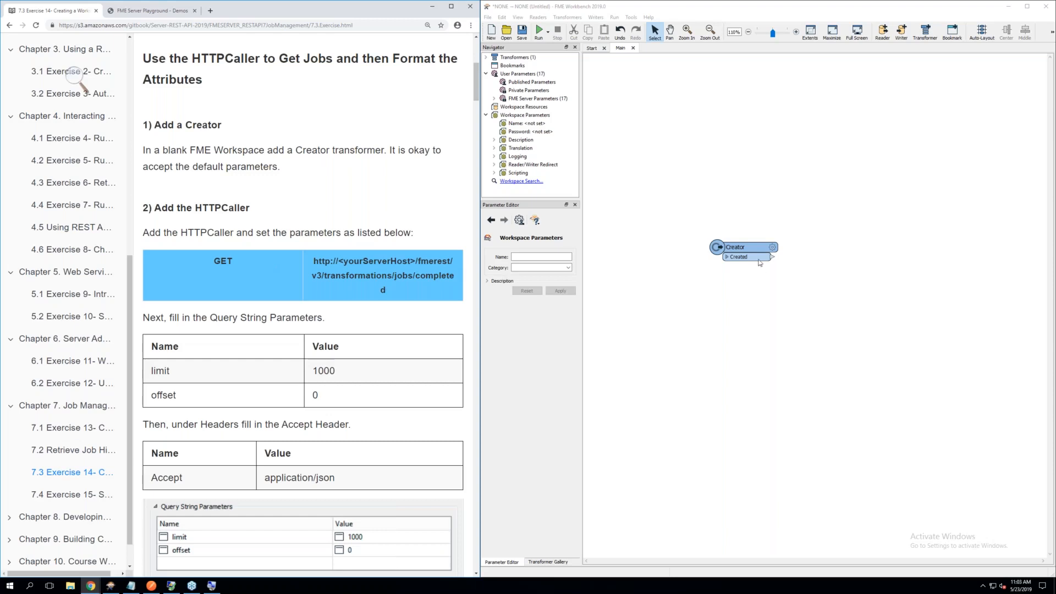
scroll(345, 384, down, 1)
scroll(345, 384, down, 1)
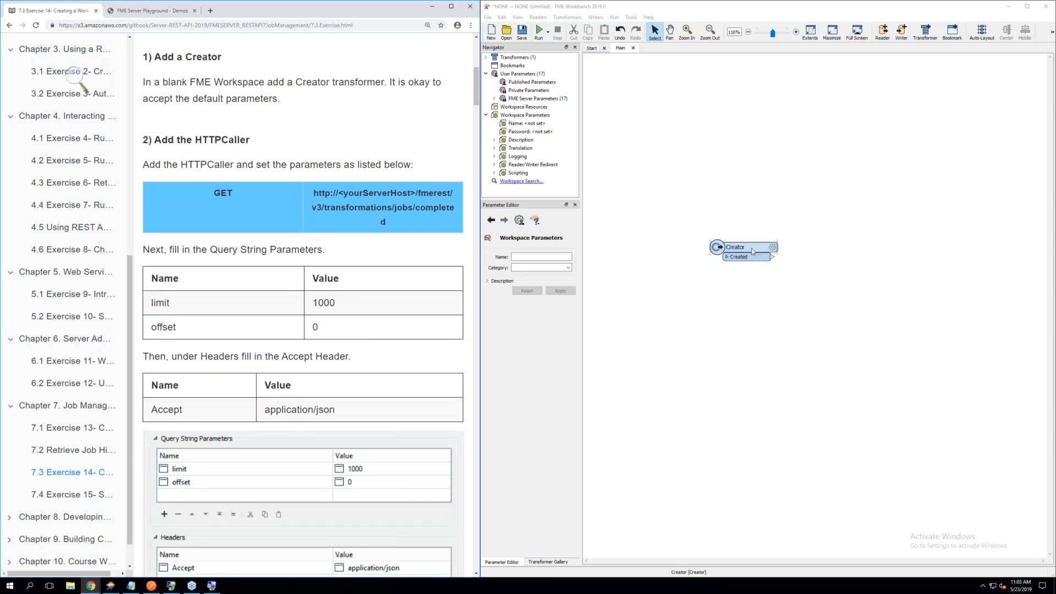
drag(762, 248, 699, 215)
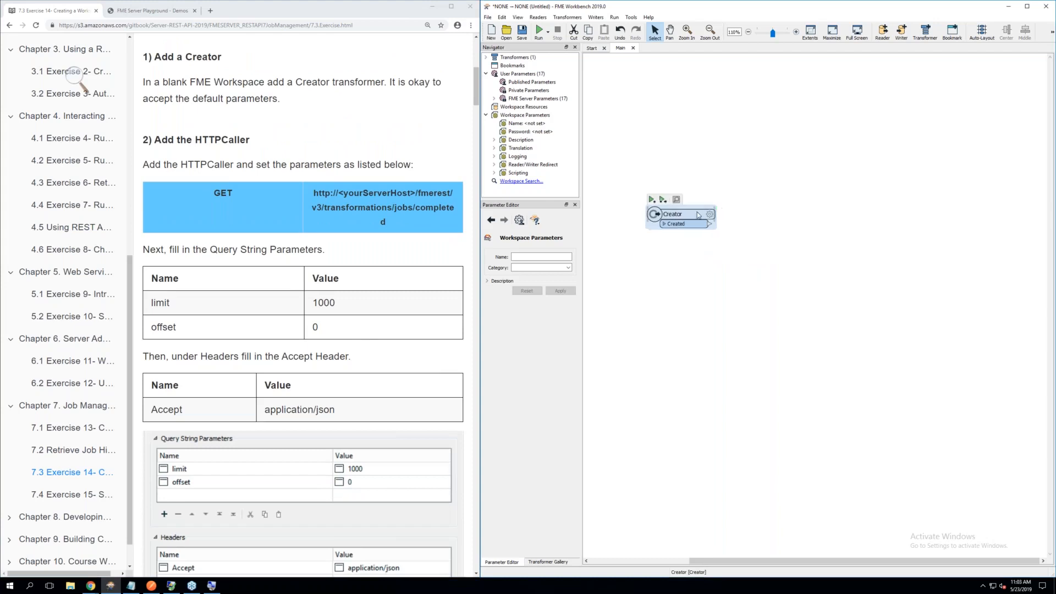
Add an HTTPCaller transformer beside the Creator and connect the Creator's Created port to its input
click(796, 32)
click(857, 286)
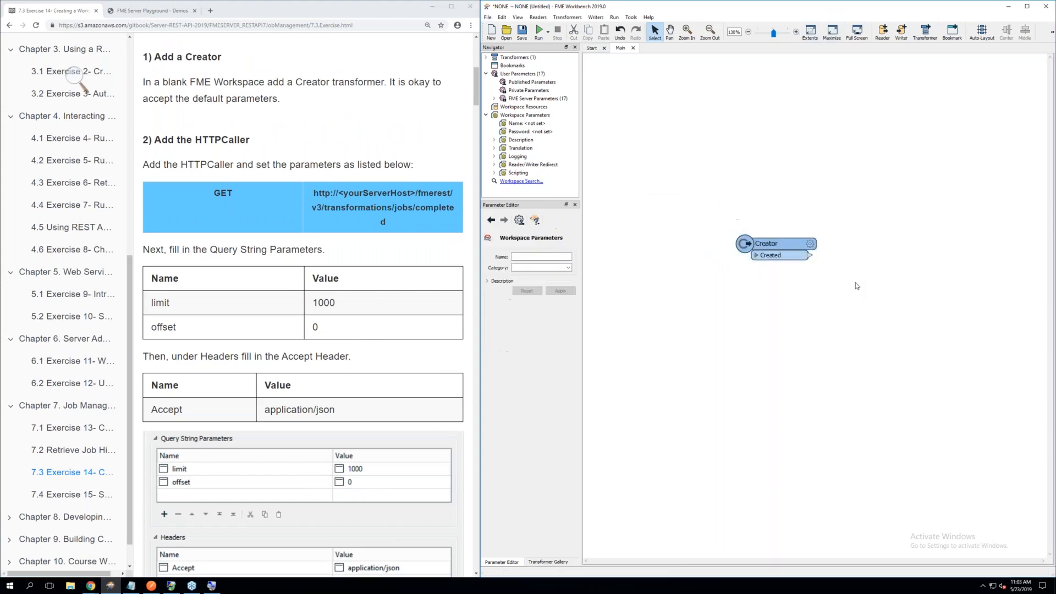
text(http)
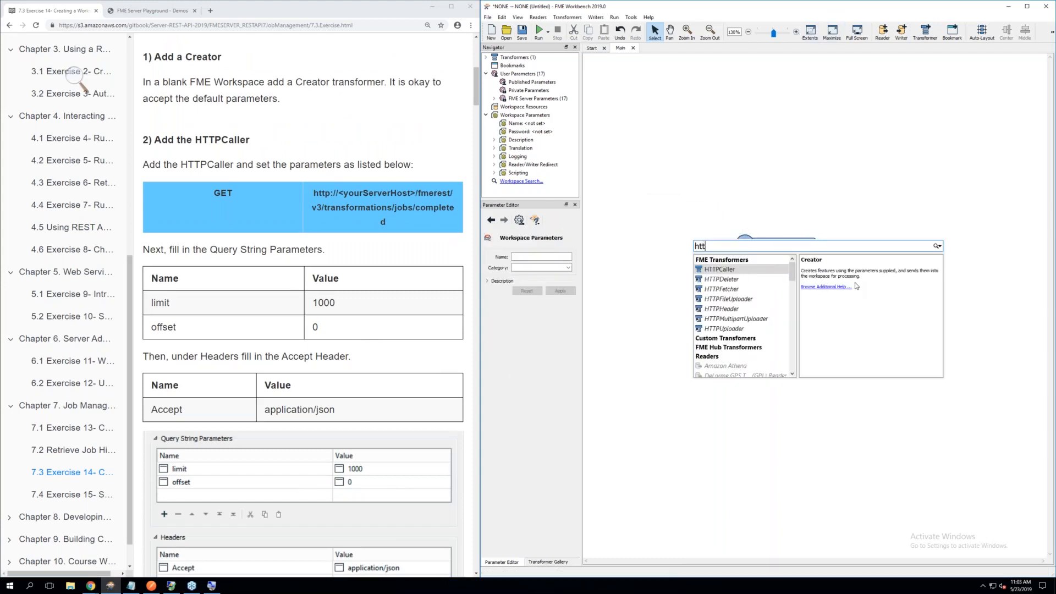
double_click(725, 269)
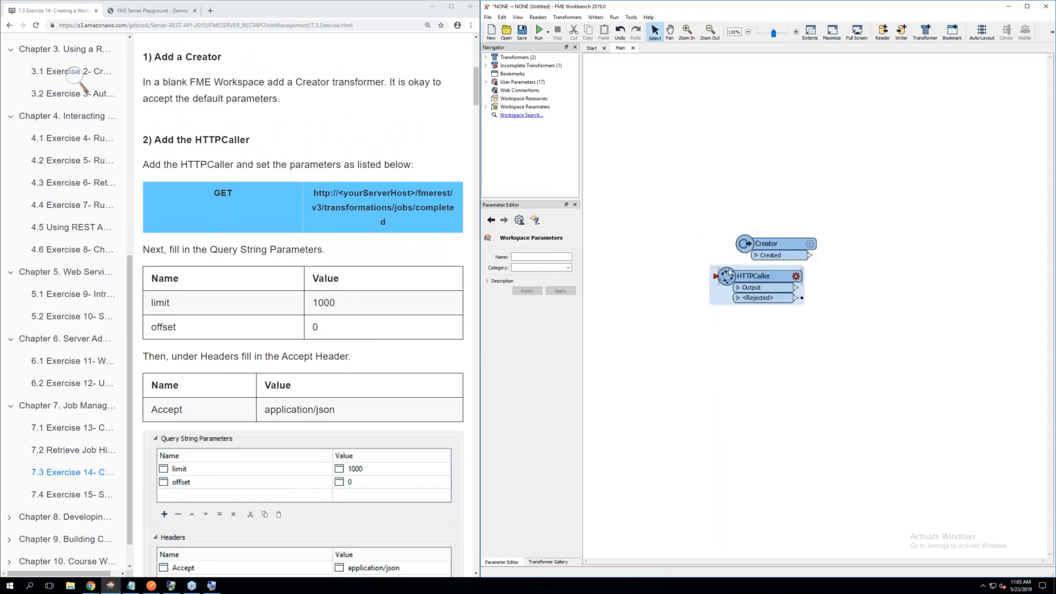
drag(773, 274, 881, 241)
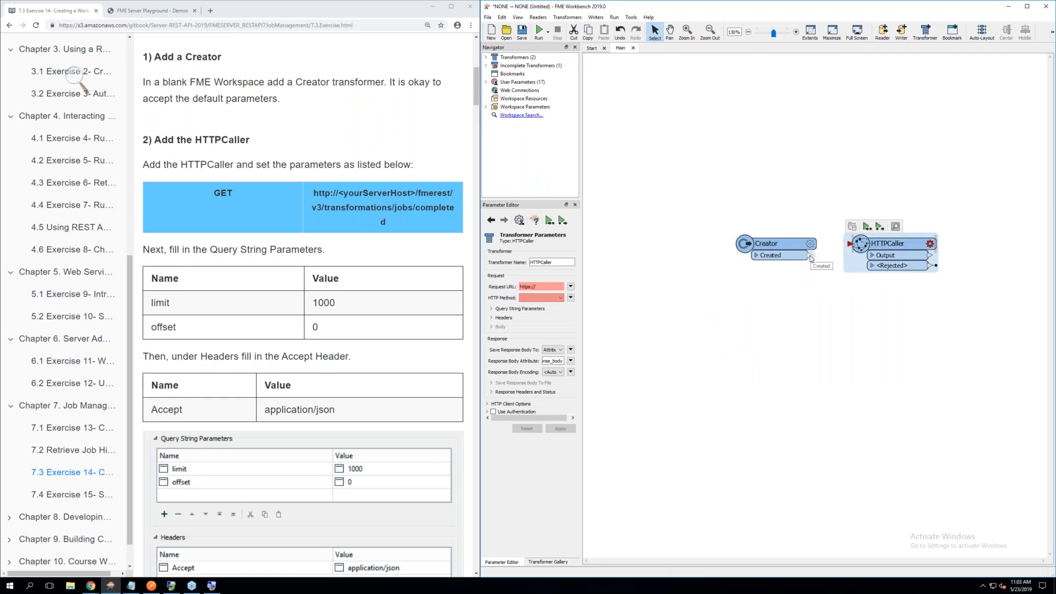
drag(810, 257, 849, 248)
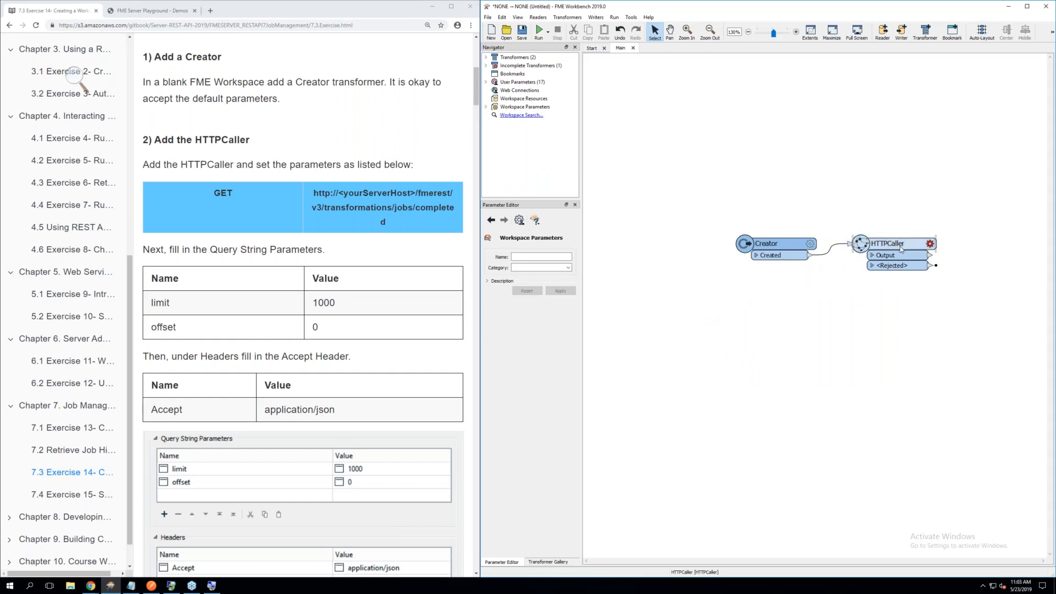
Copy the GET request URL from exercise step 2 and use it as the HTTPCaller's Request URL in place of the default
click(931, 243)
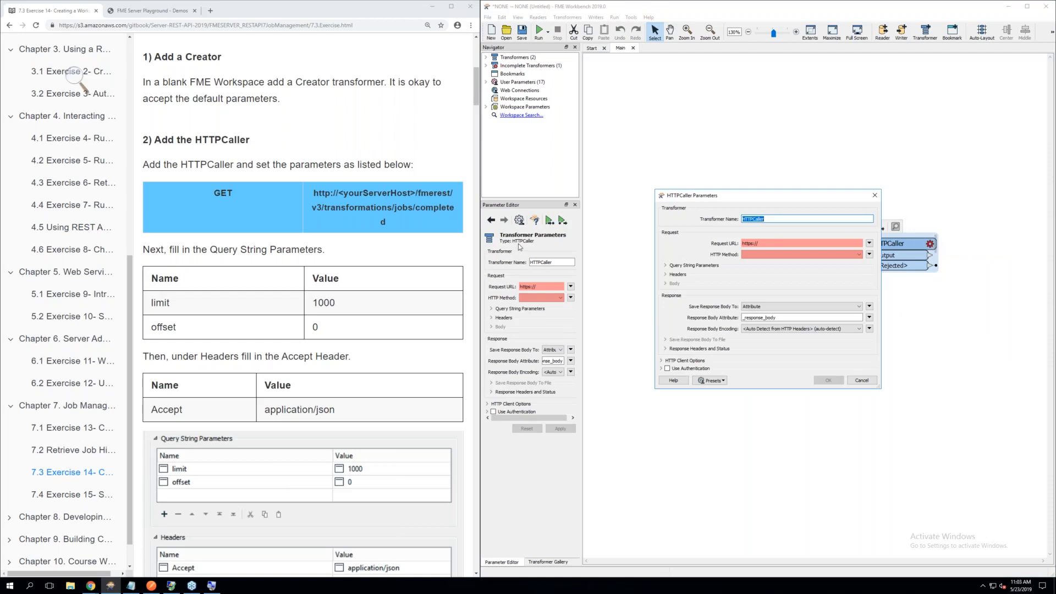
drag(392, 224, 312, 192)
right_click(339, 199)
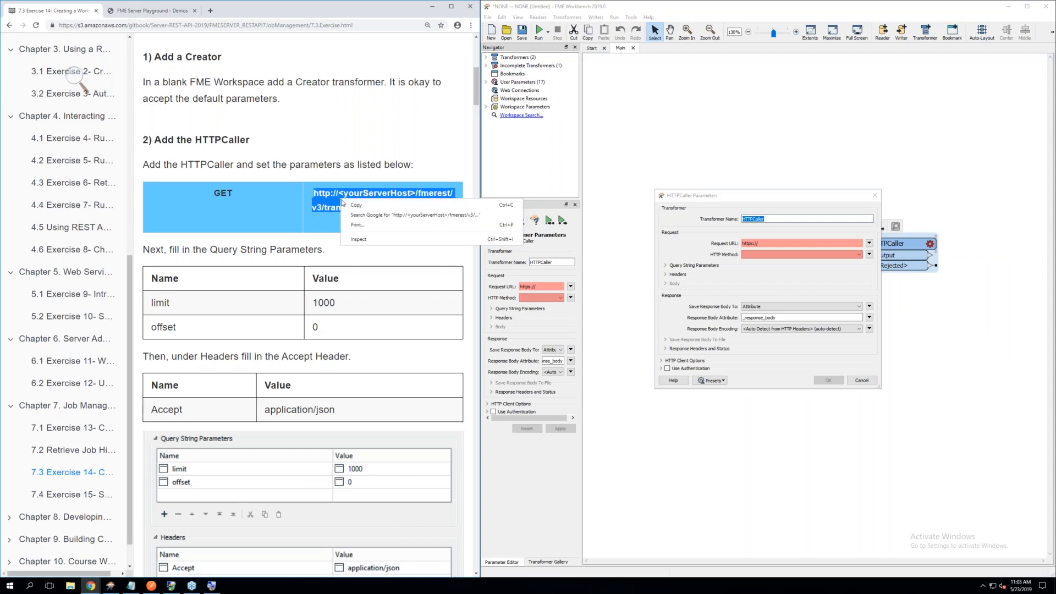
click(352, 206)
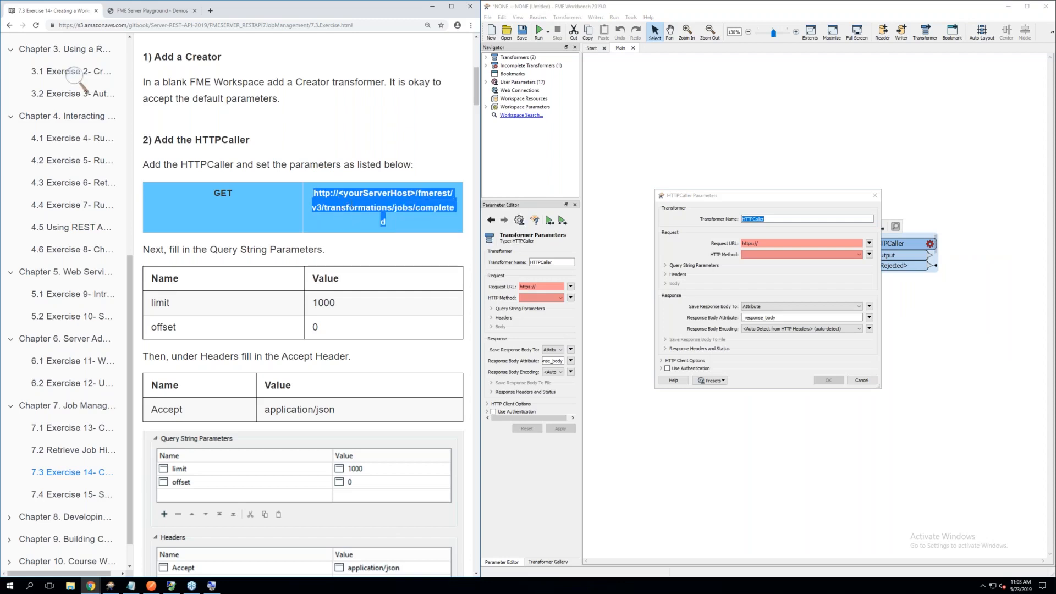
click(769, 243)
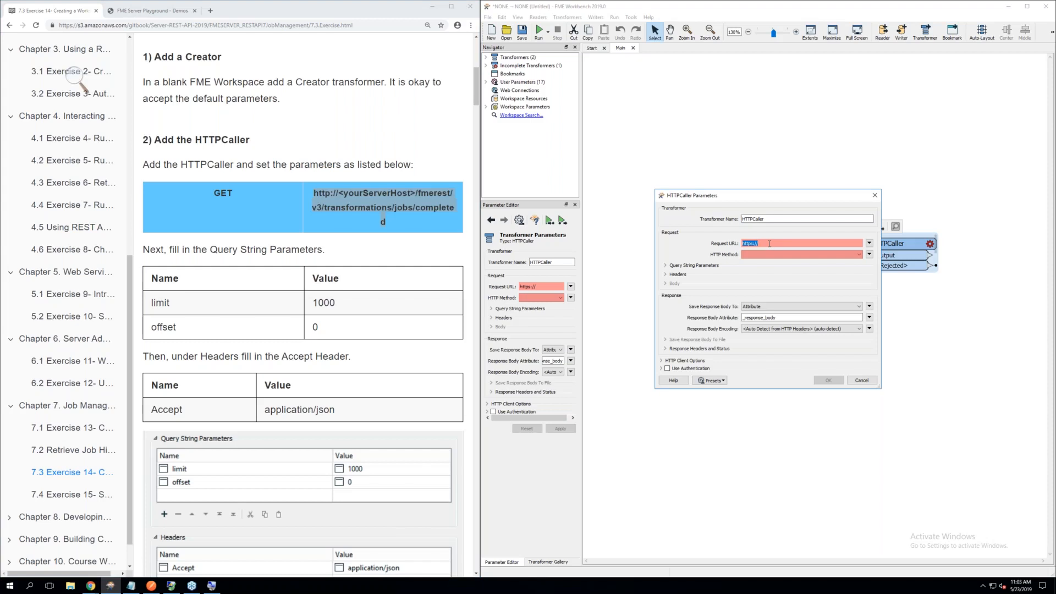
key(BackSpace)
key(ctrl+v)
Replace the <yourServerHost> placeholder in the HTTPCaller's Request URL with localhost and set the HTTP method to GET
click(869, 243)
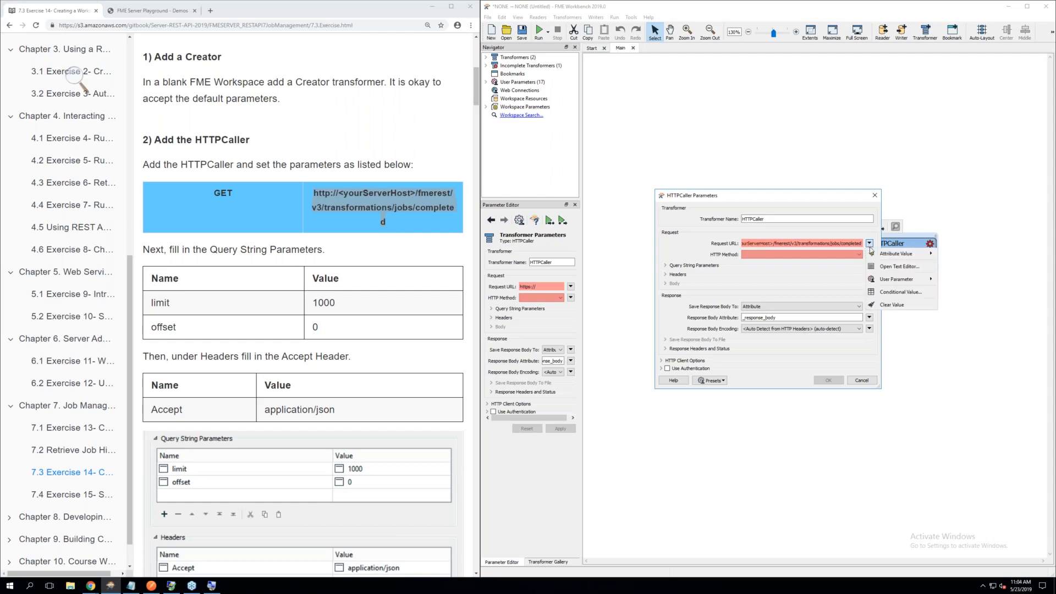
click(884, 268)
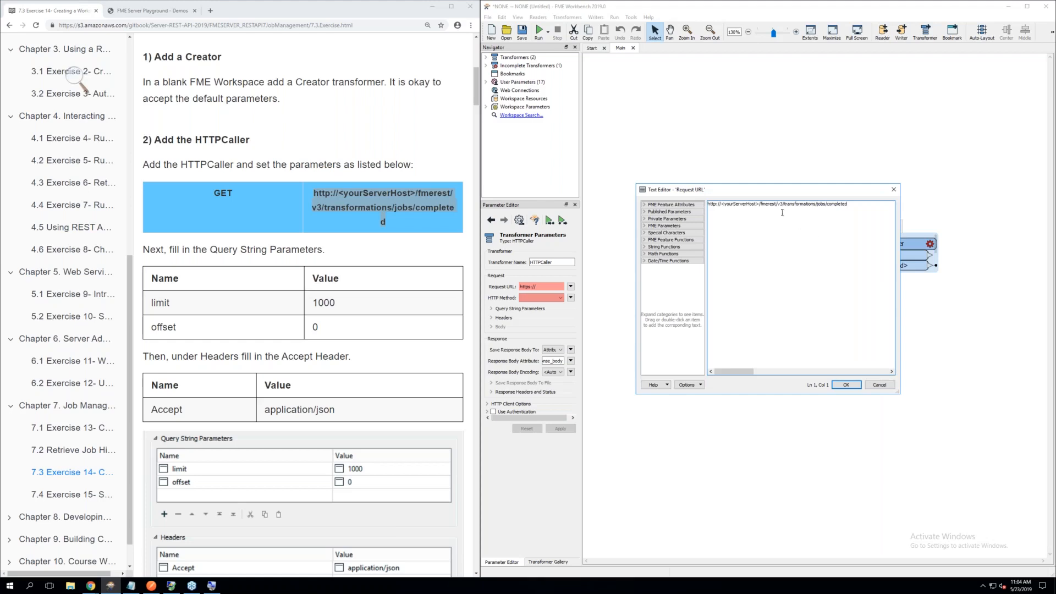
click(759, 204)
key(BackSpace)
key(BackSpace)
key(BackSpace)
key(BackSpace)
key(BackSpace)
key(BackSpace)
key(BackSpace)
key(BackSpace)
key(BackSpace)
key(BackSpace)
key(BackSpace)
key(BackSpace)
key(BackSpace)
key(BackSpace)
key(BackSpace)
key(BackSpace)
text(localhost)
click(846, 385)
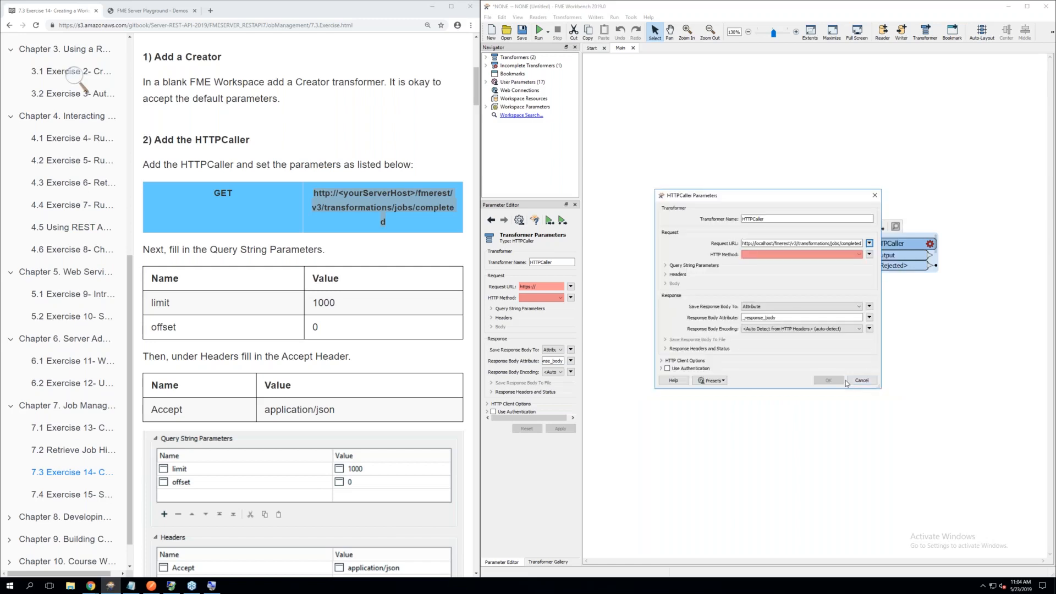
click(783, 253)
click(752, 263)
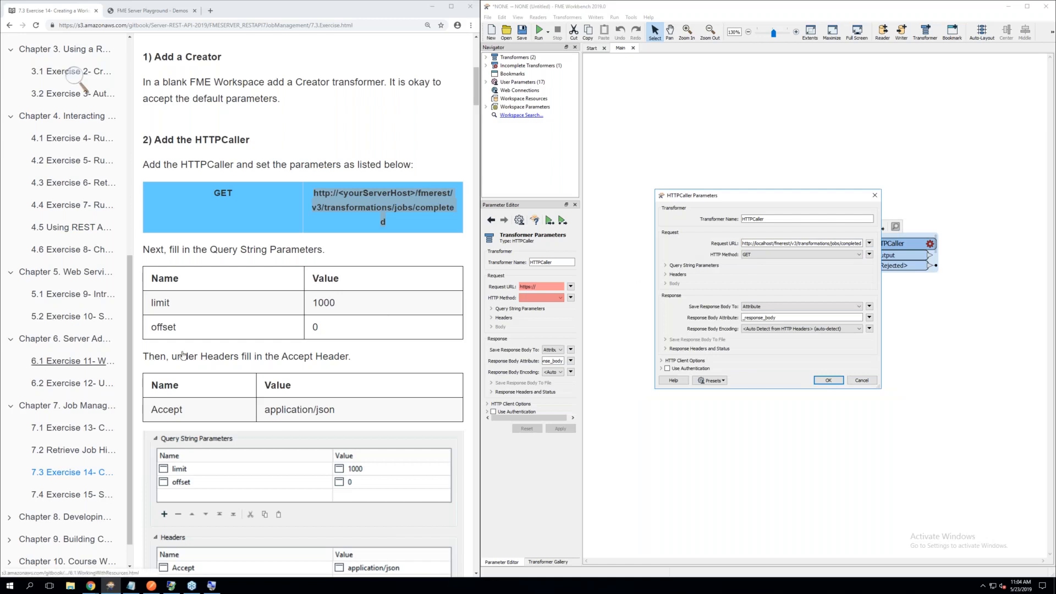
Add two query string parameters to the HTTPCaller: limit with value 1000 and offset with value 0
click(671, 266)
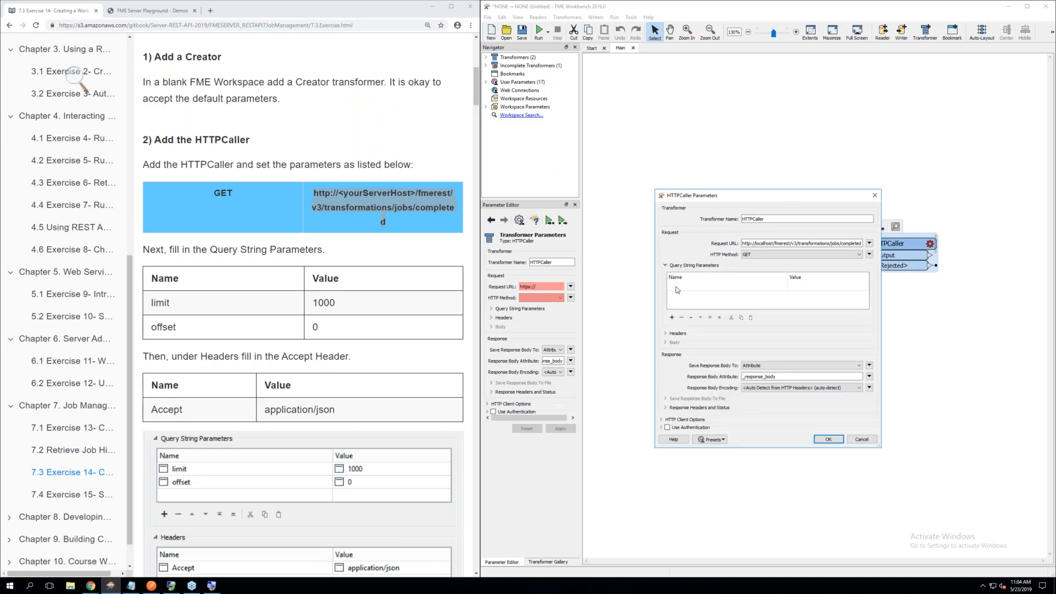
click(677, 290)
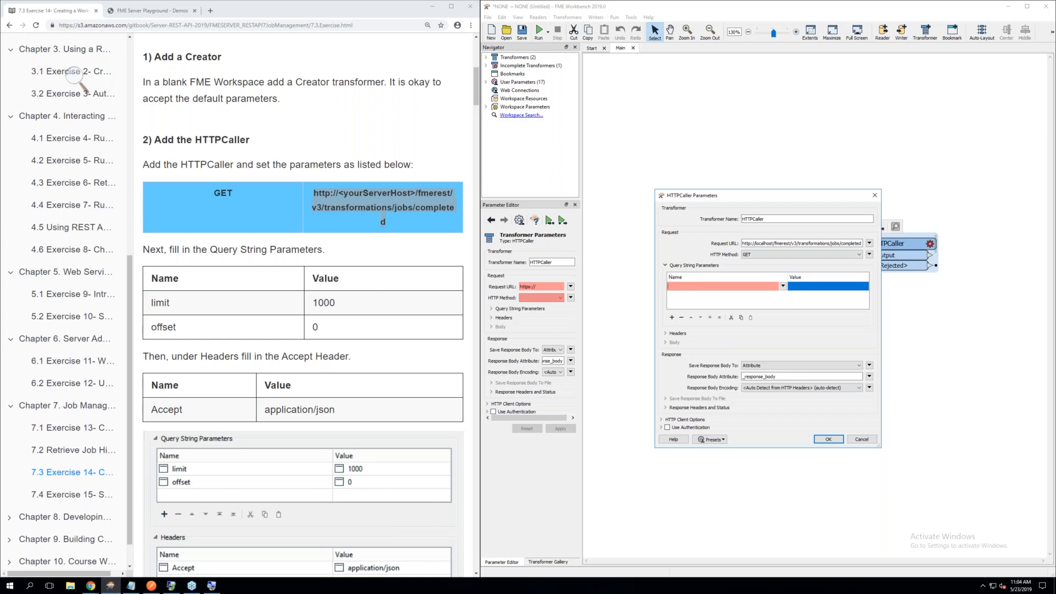
text(limit)
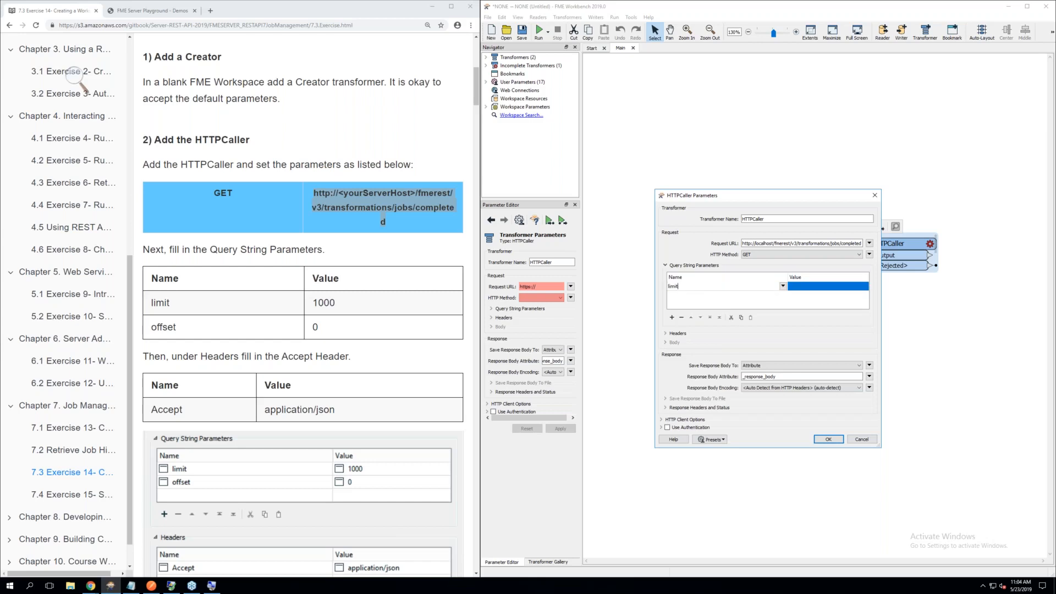
click(792, 291)
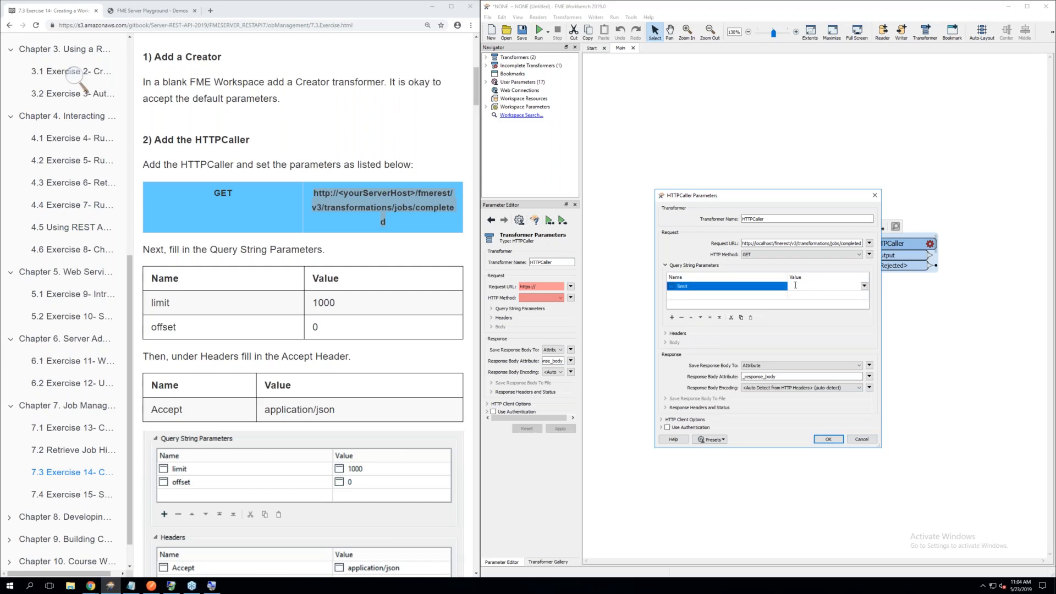
text(1000)
click(692, 297)
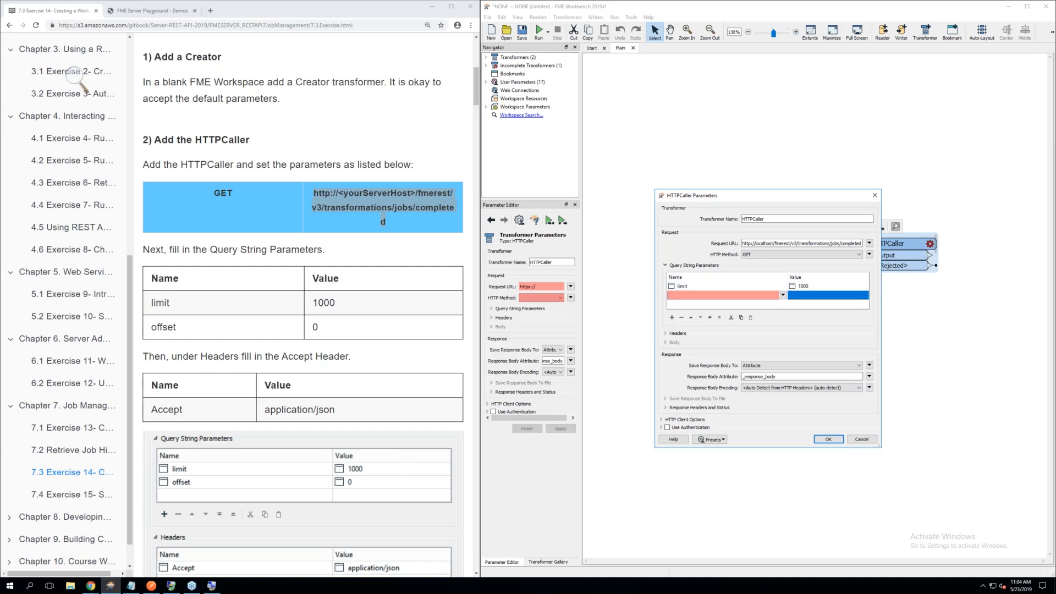
text(offset)
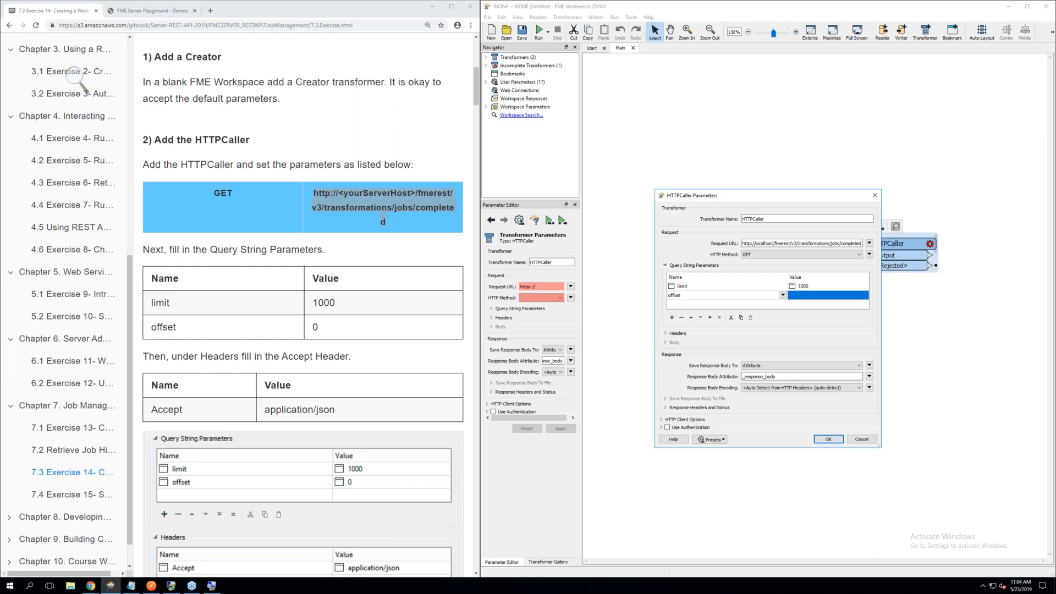
click(805, 297)
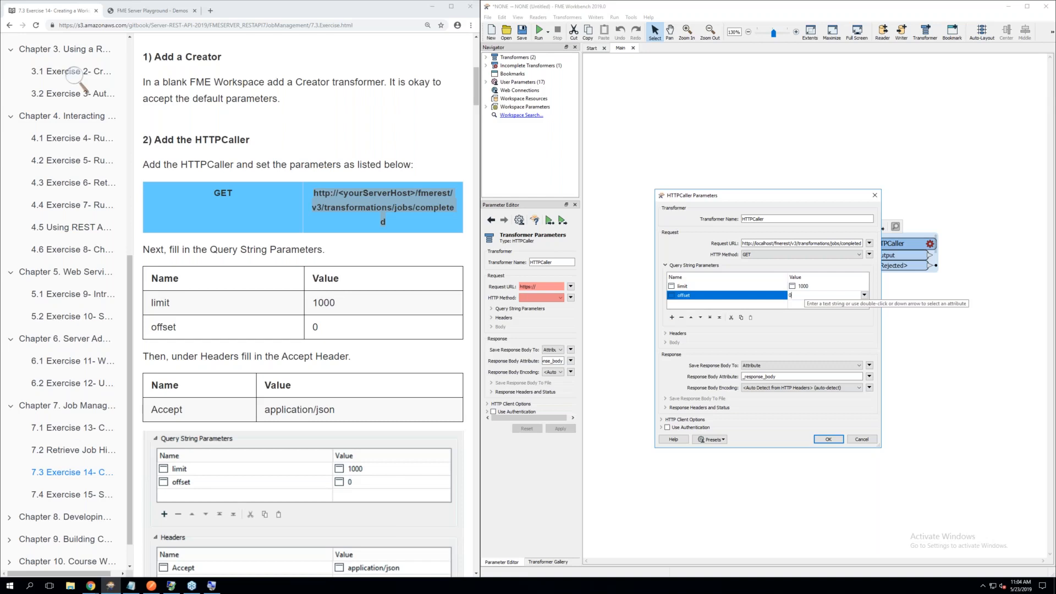
click(777, 327)
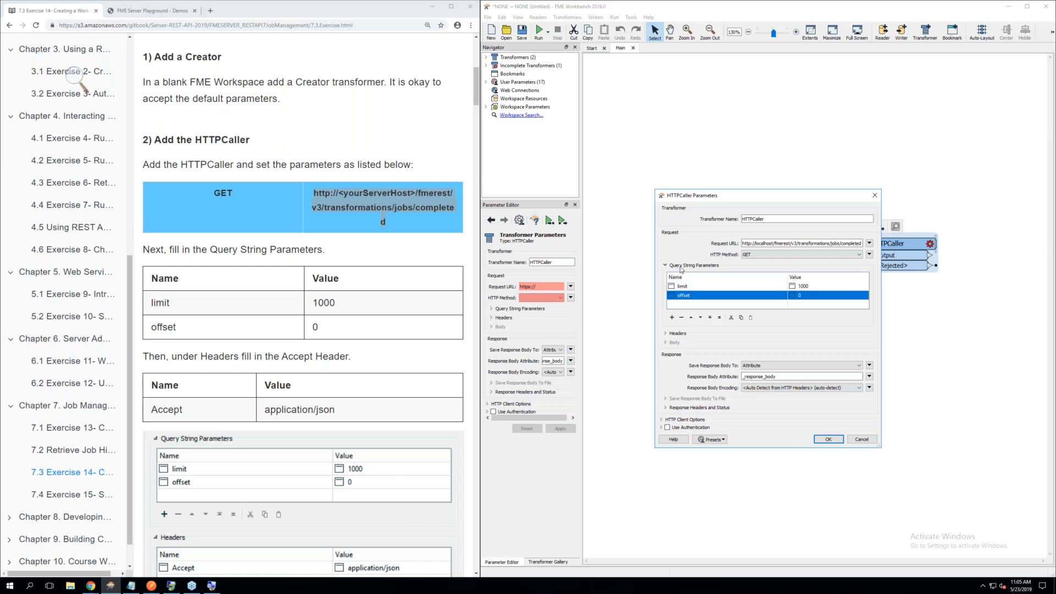
Add an Accept header with the value application/json to the HTTPCaller
click(677, 335)
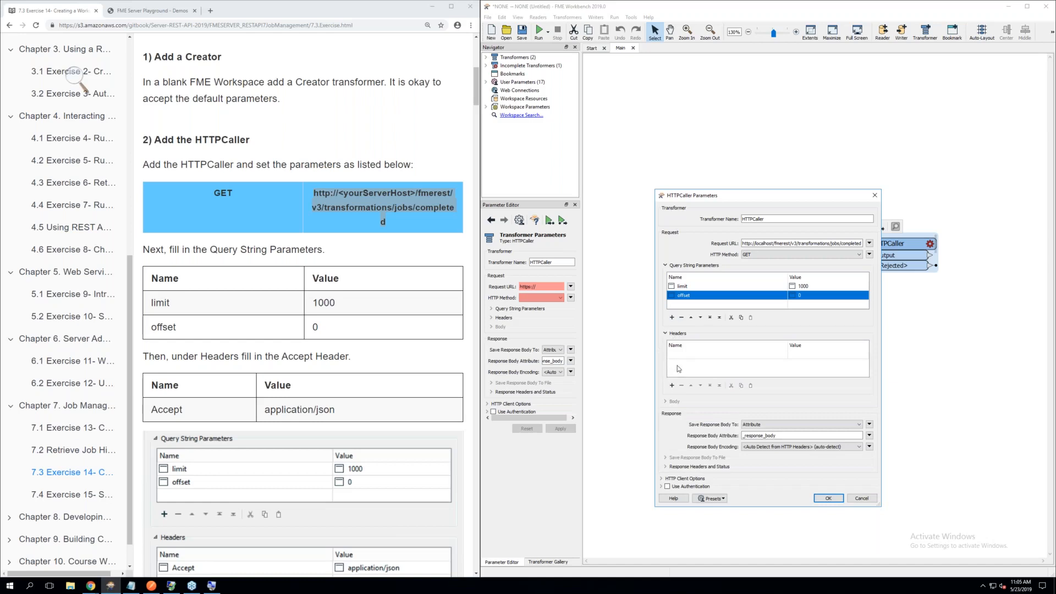
click(683, 355)
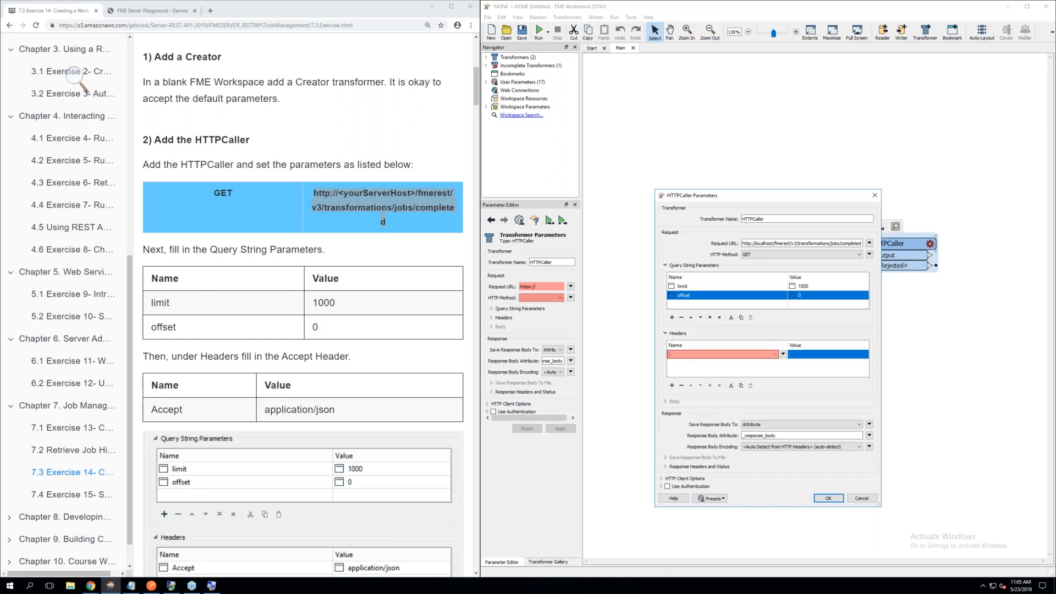
text(Acc)
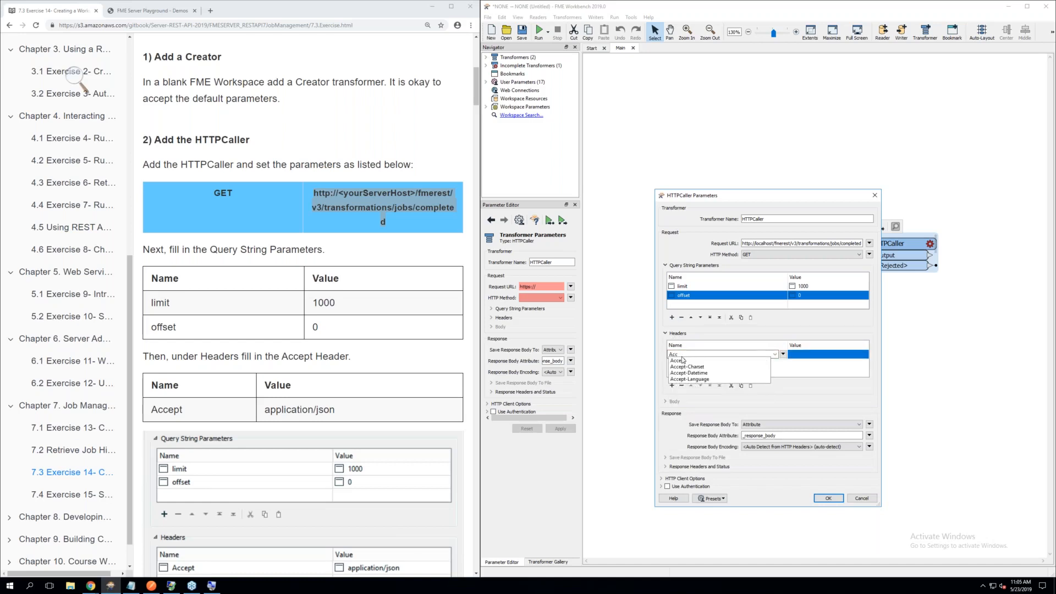
click(683, 360)
key(Tab)
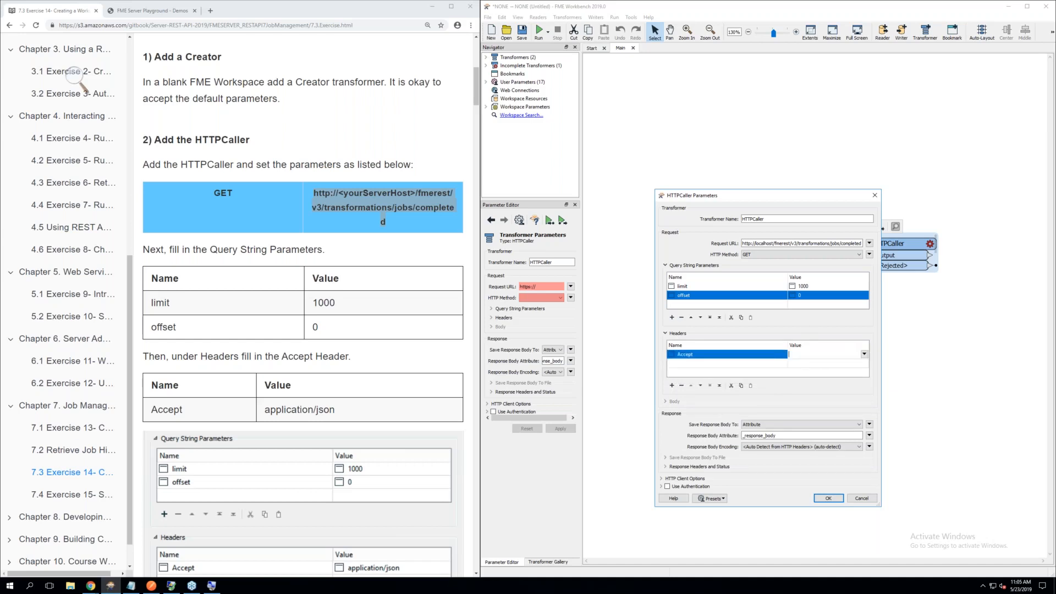
text(application/json)
Enable Basic authentication on the HTTPCaller with username admin and the HTTP authentication password, and accept the parameters
scroll(297, 434, down, 3)
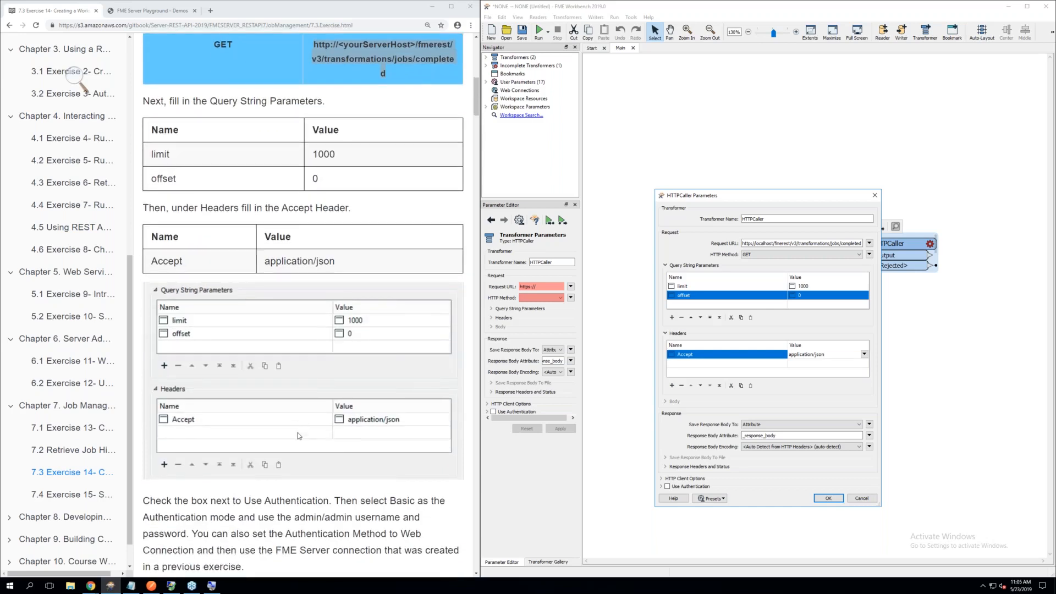
scroll(298, 436, down, 2)
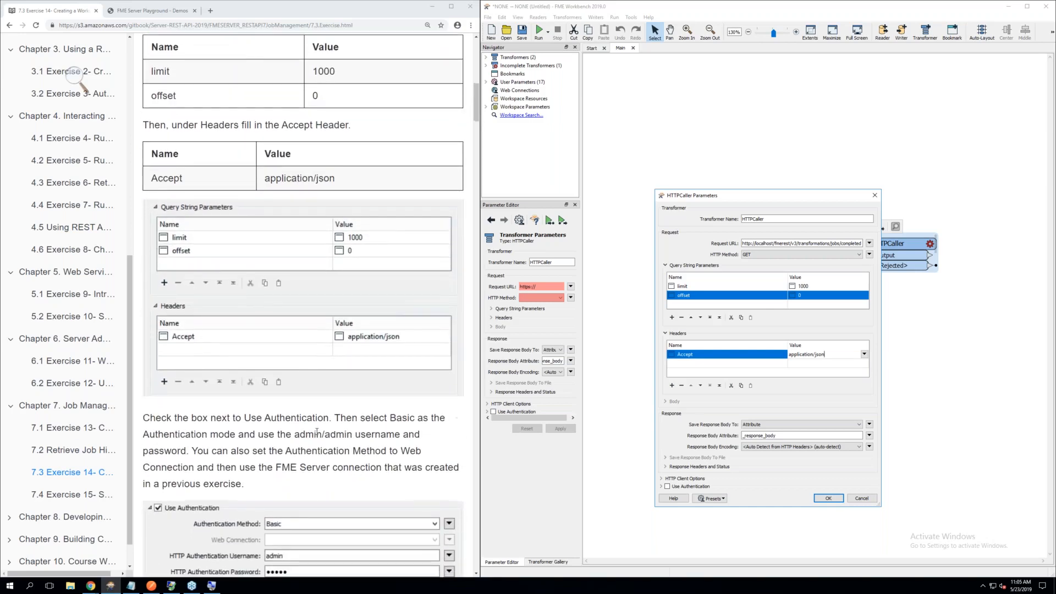
scroll(316, 431, down, 1)
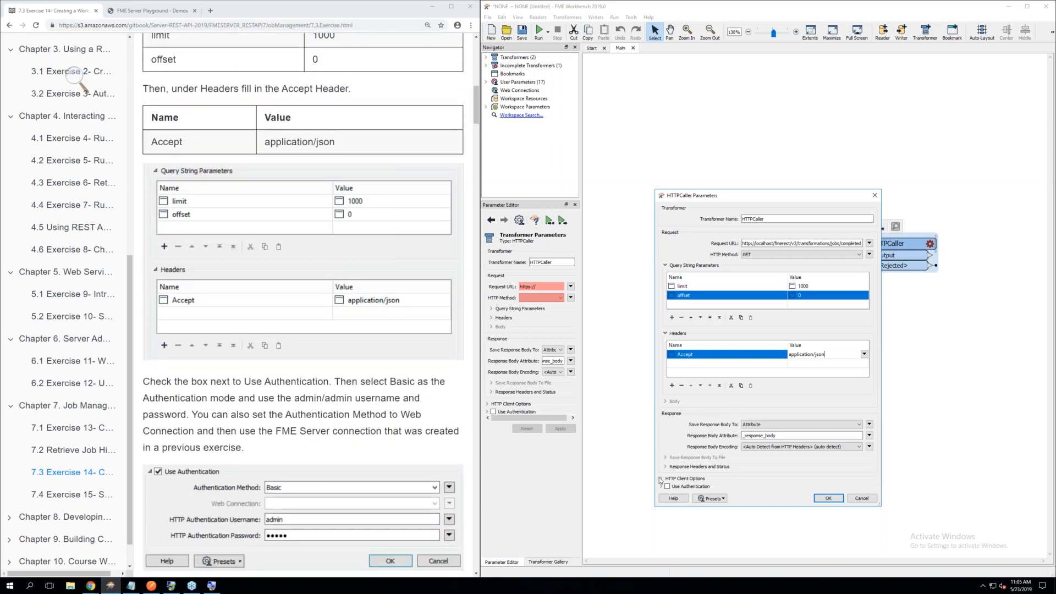
click(668, 487)
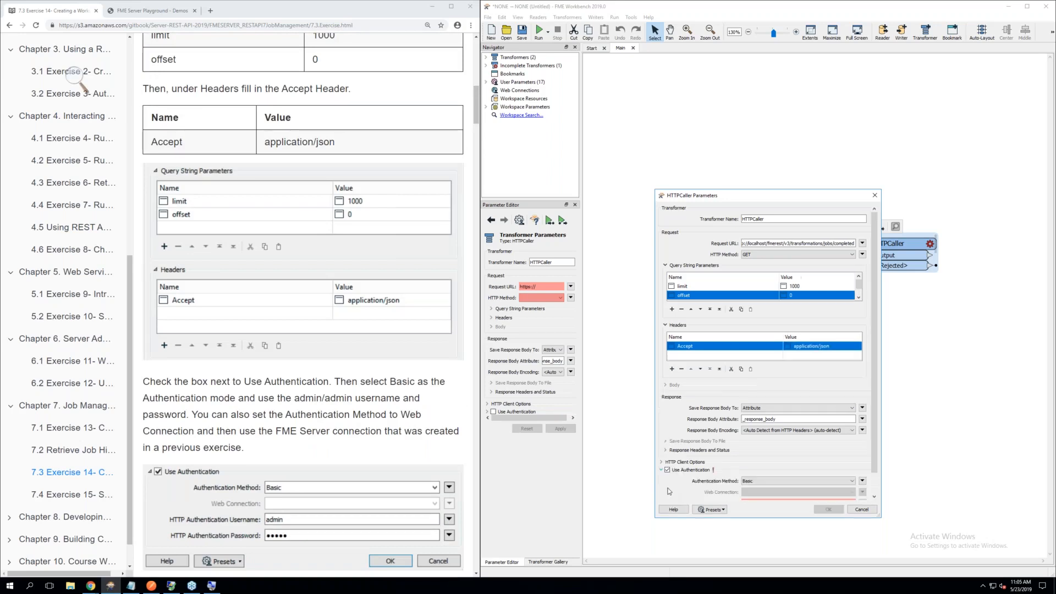
scroll(674, 484, down, 2)
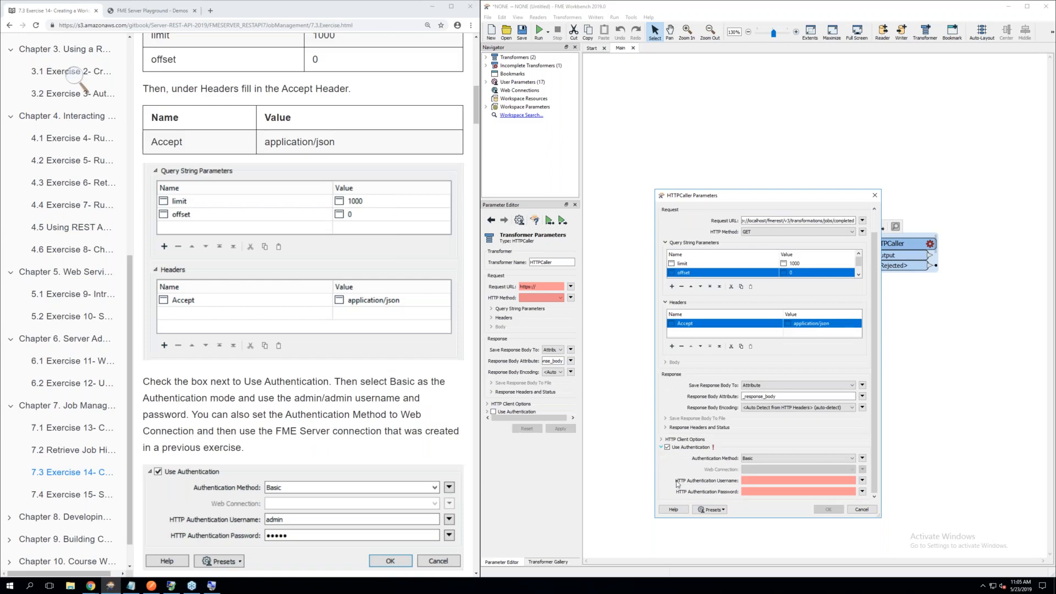
click(783, 478)
text(admin)
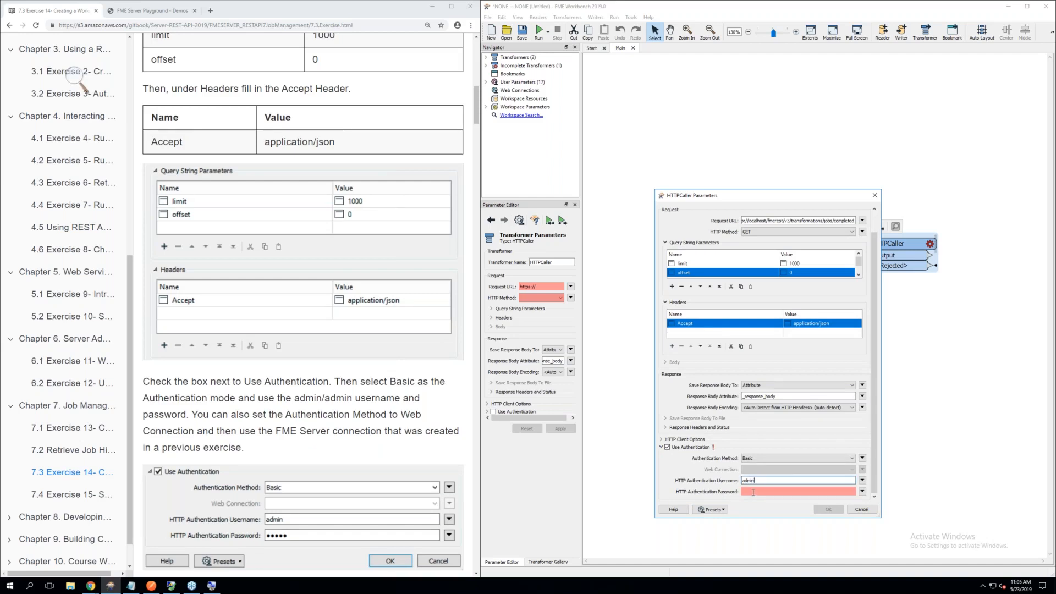
text(a)
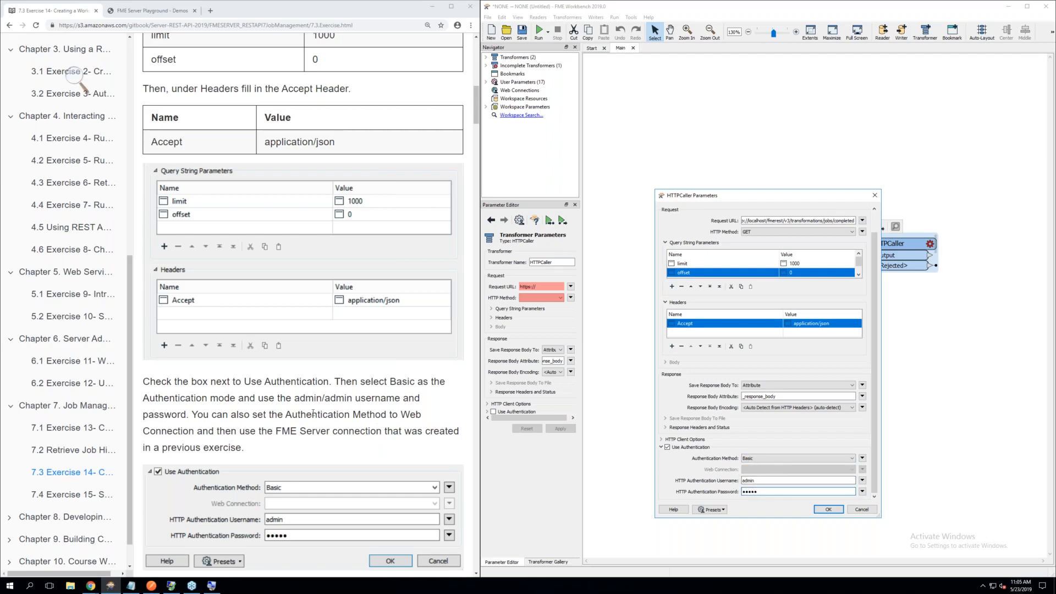
scroll(313, 413, down, 3)
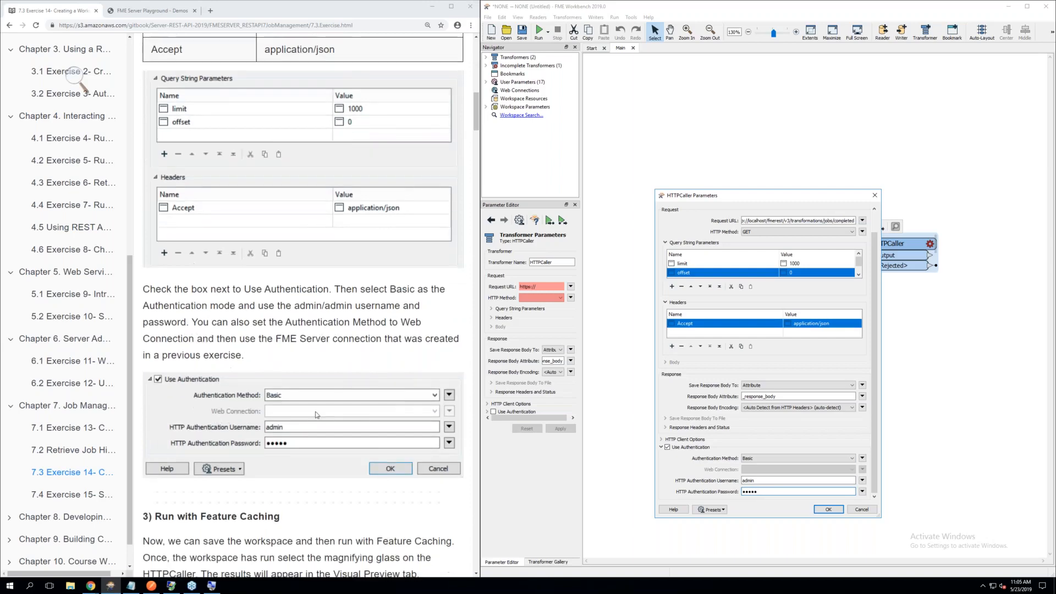
scroll(316, 414, down, 3)
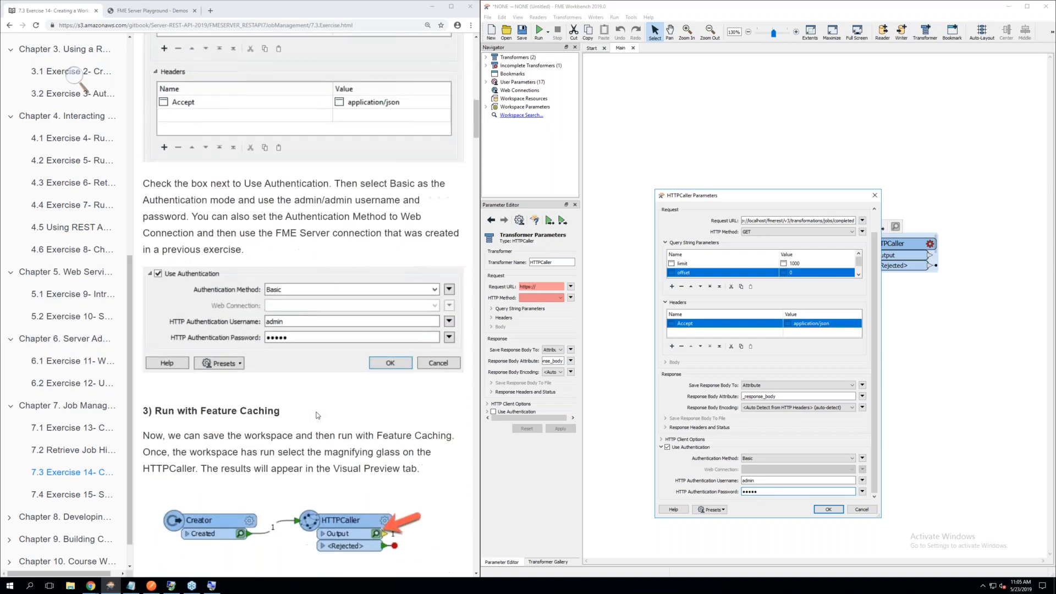
scroll(317, 413, down, 3)
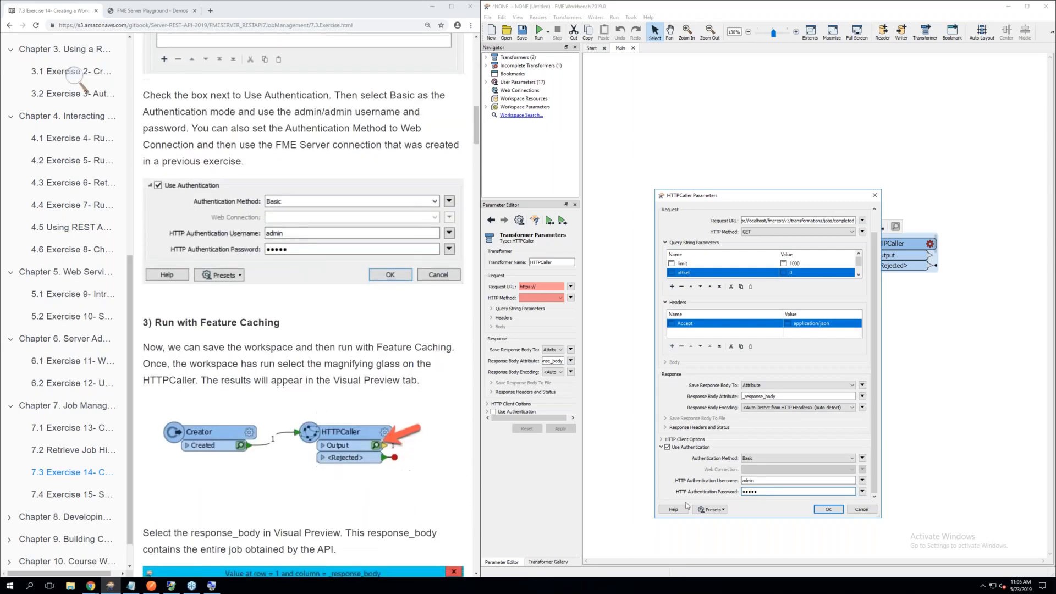
click(828, 510)
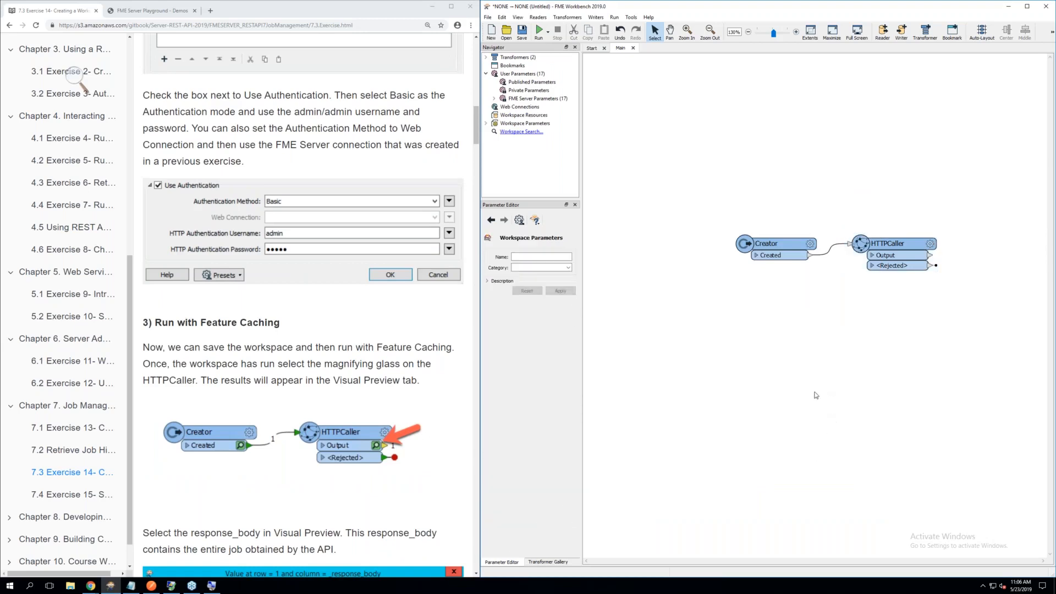
Run the workspace with feature caching and read exercise step 3 on inspecting the HTTPCaller's response body
click(542, 39)
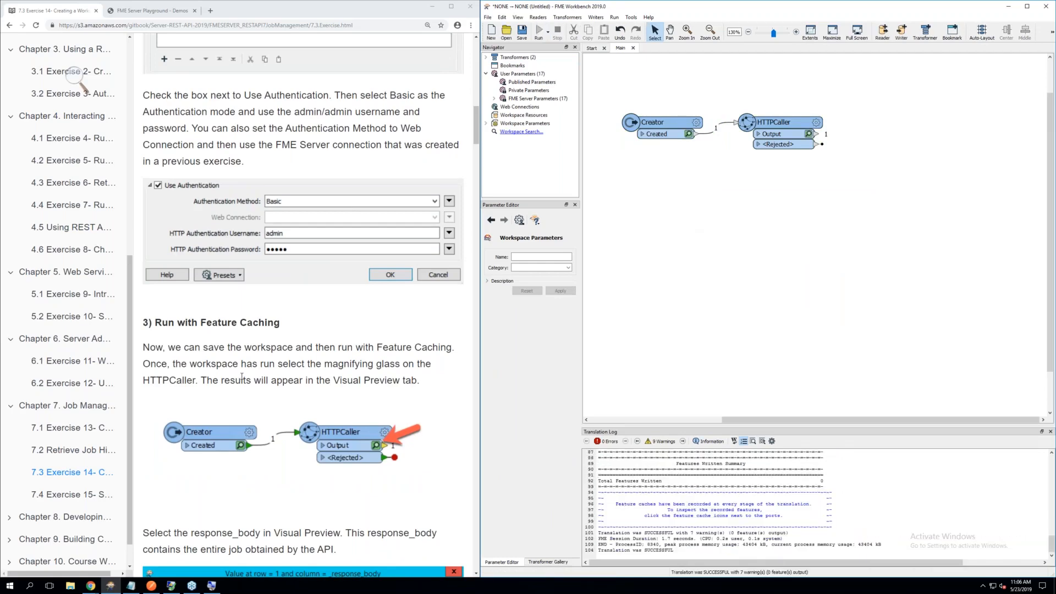
scroll(243, 377, down, 3)
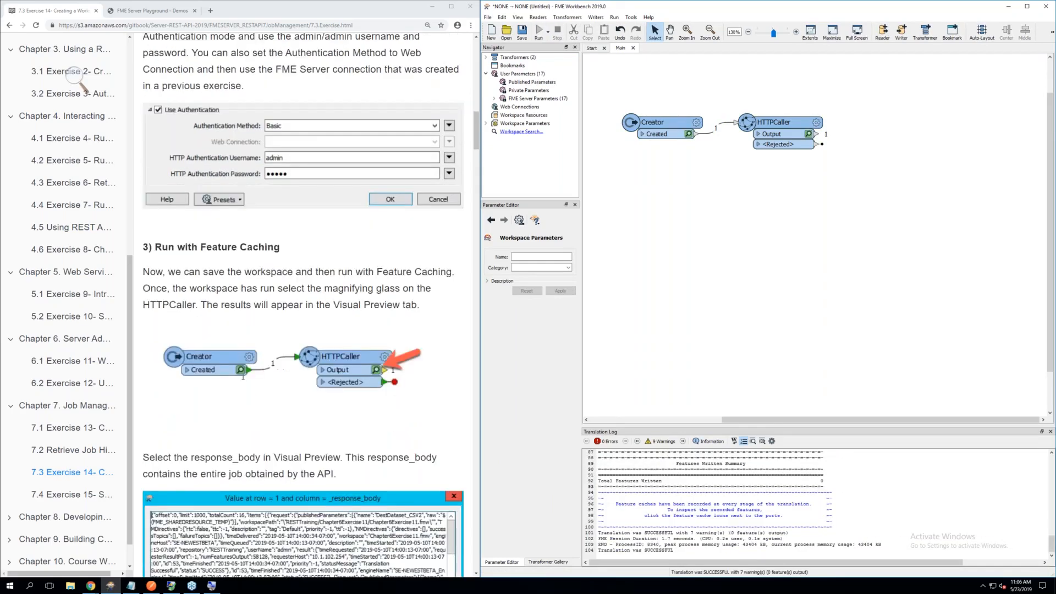
scroll(302, 305, down, 2)
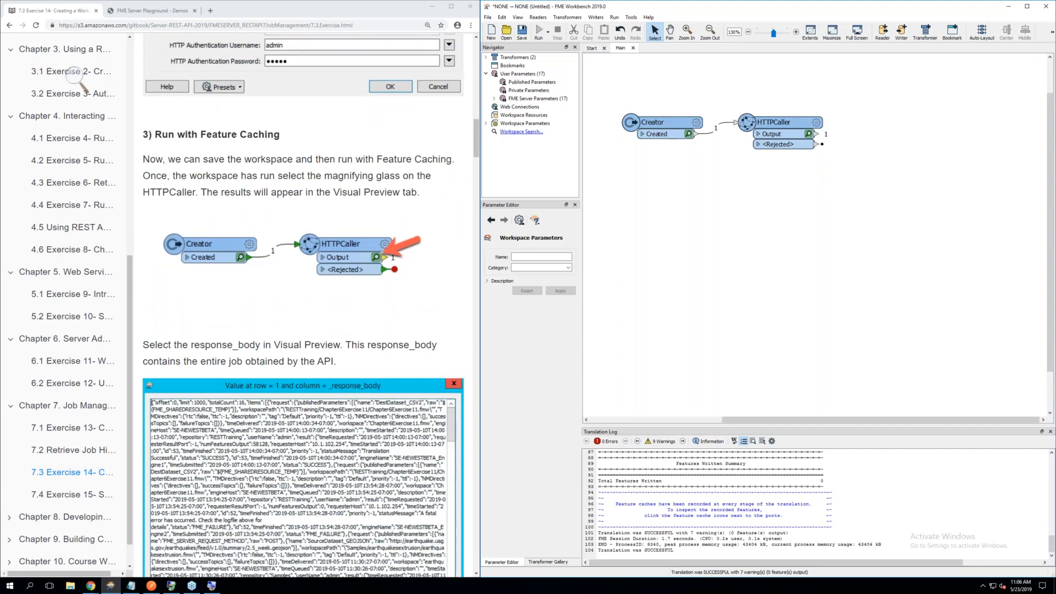
Inspect the full _response_body value from the HTTPCaller's Output feature cache
click(808, 134)
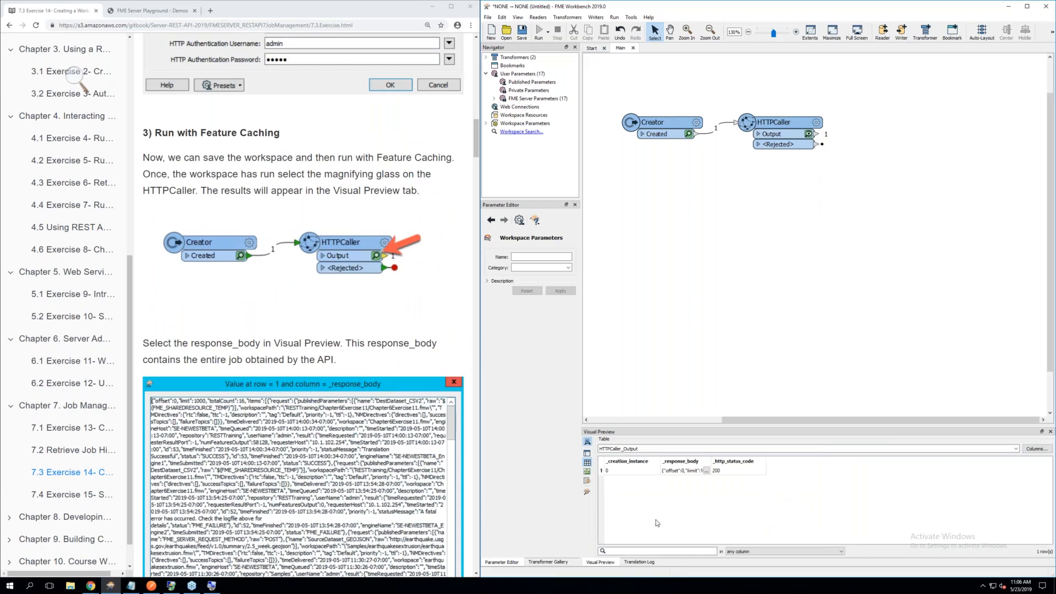
click(707, 469)
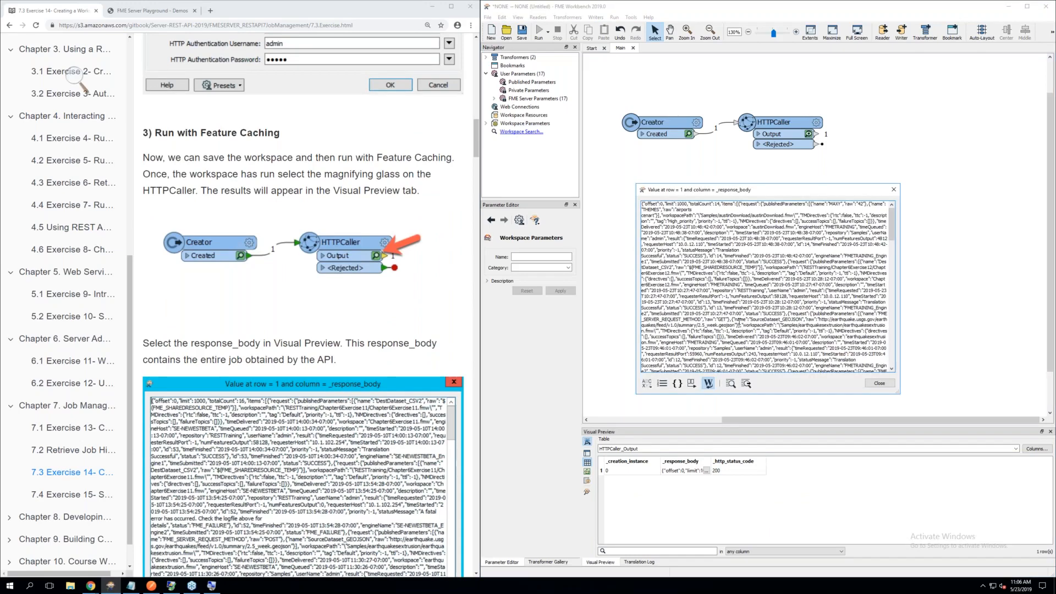
scroll(741, 319, down, 9)
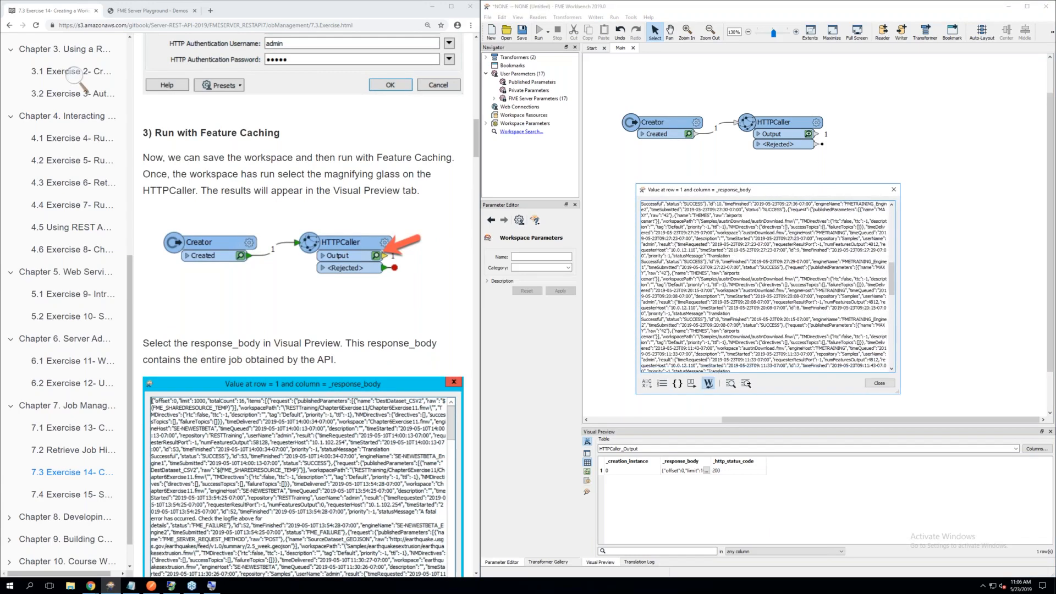
scroll(740, 321, down, 10)
scroll(764, 286, up, 20)
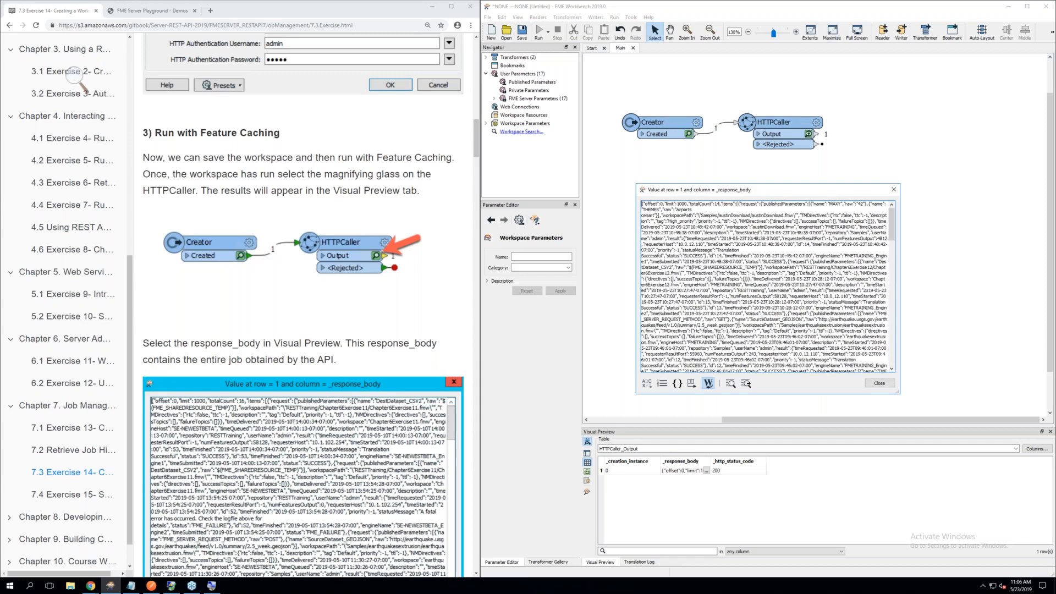
scroll(767, 286, down, 10)
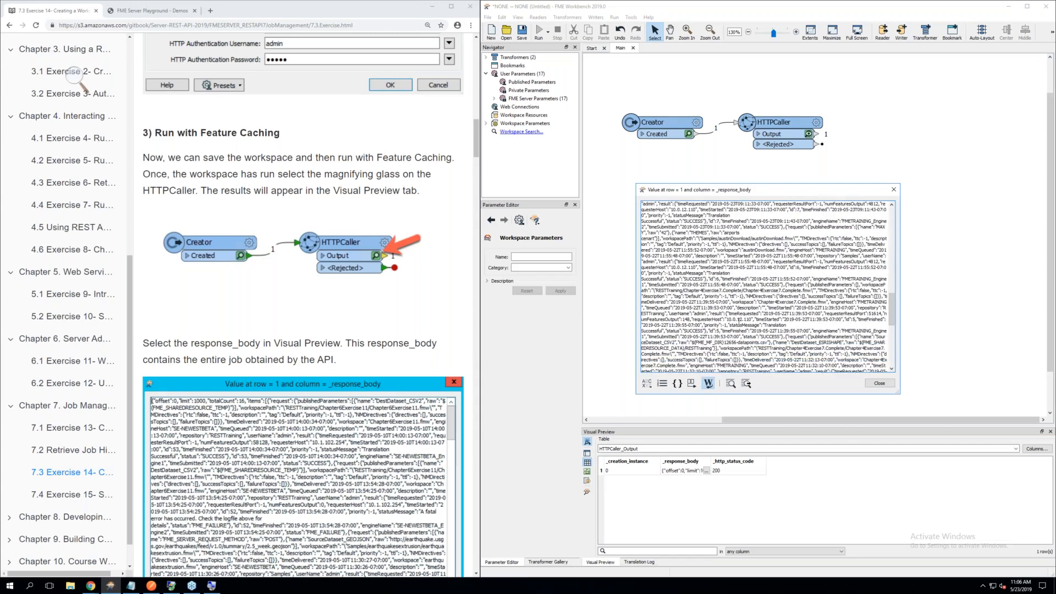
scroll(767, 286, up, 20)
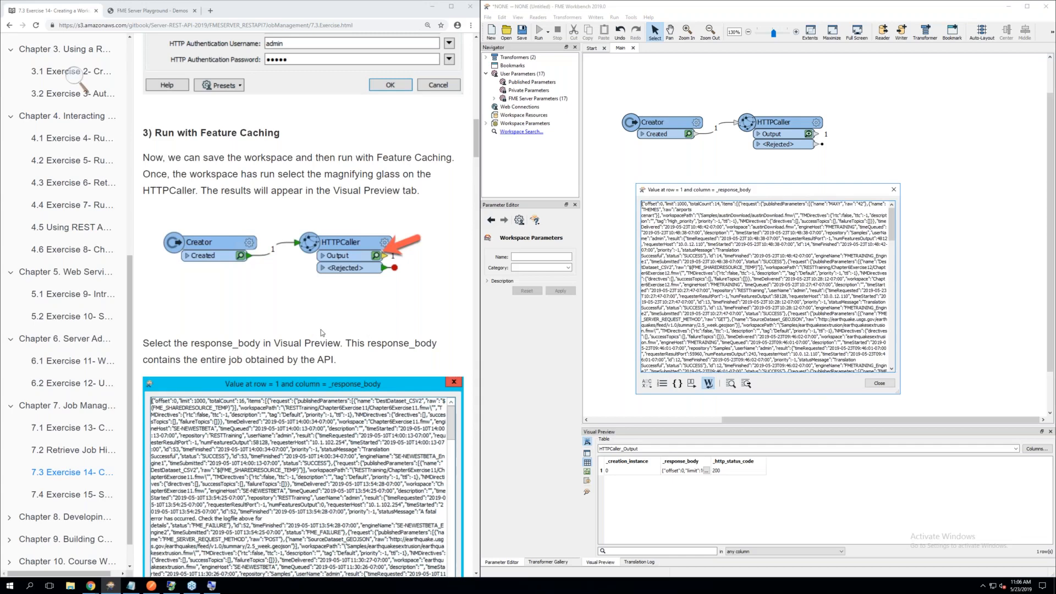
Close the response body value, add a JSONFragmenter transformer, and connect the HTTPCaller's Output port to it
scroll(322, 332, down, 2)
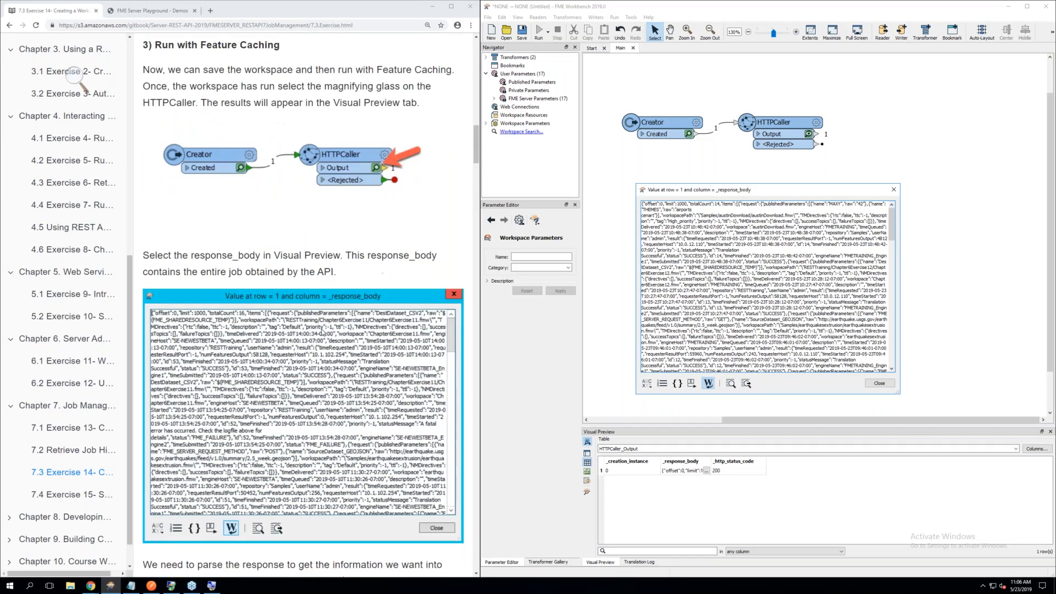
scroll(323, 333, down, 3)
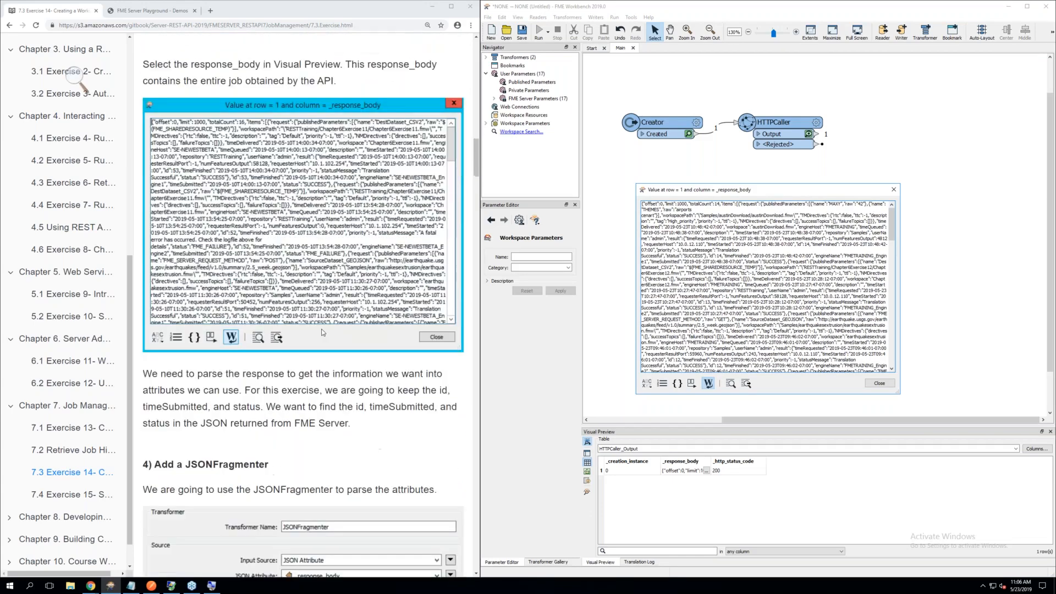
scroll(323, 342, down, 3)
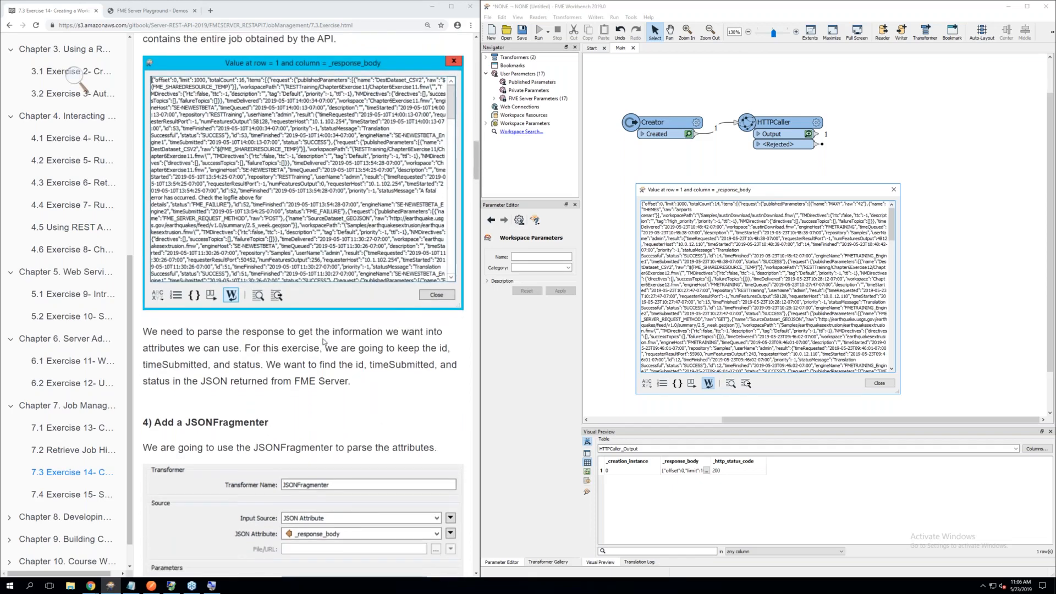
scroll(323, 342, down, 1)
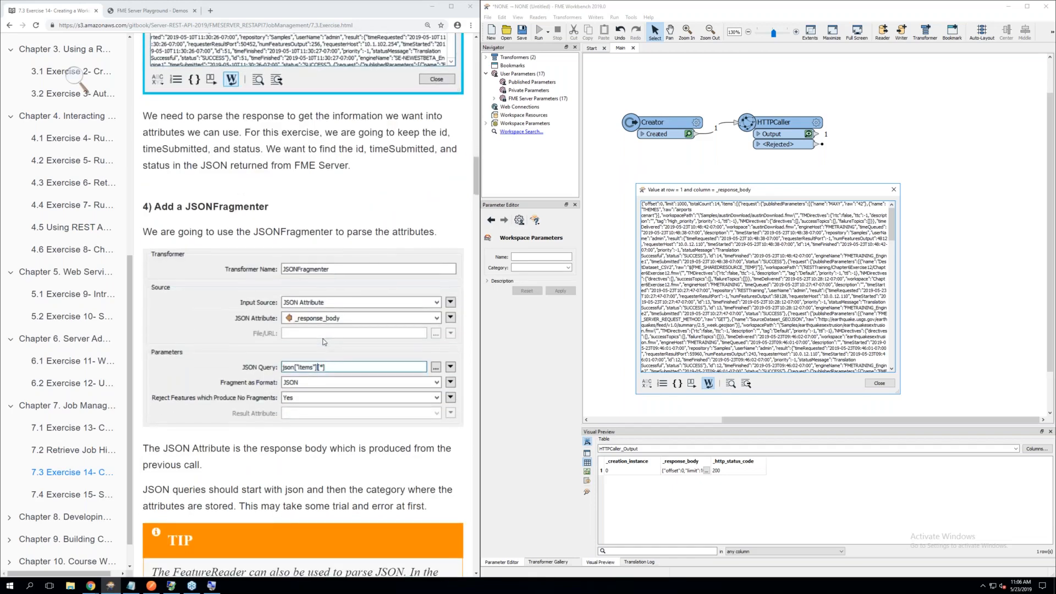
click(880, 383)
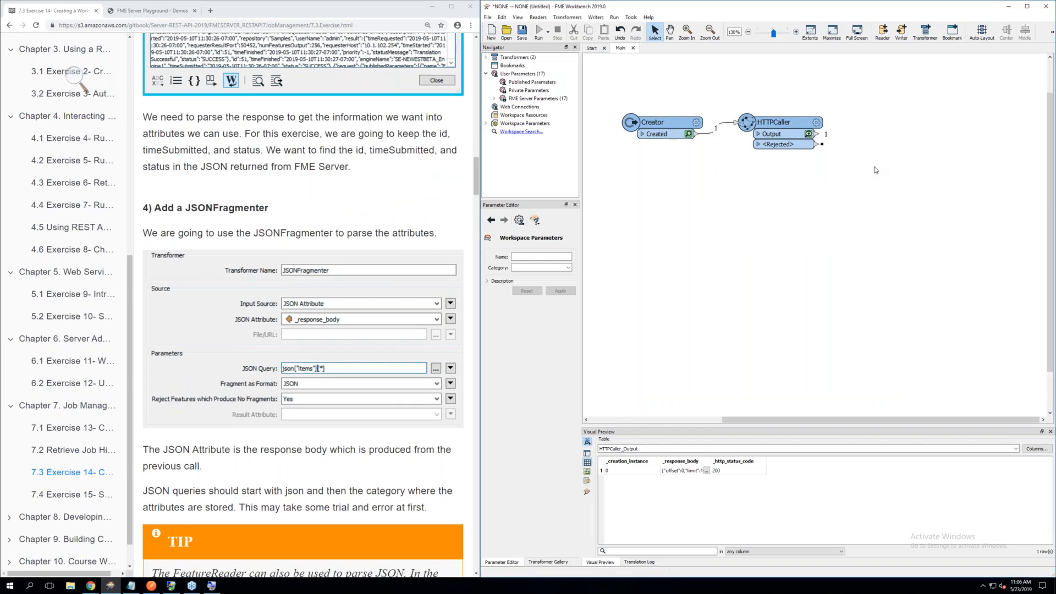
text(jso)
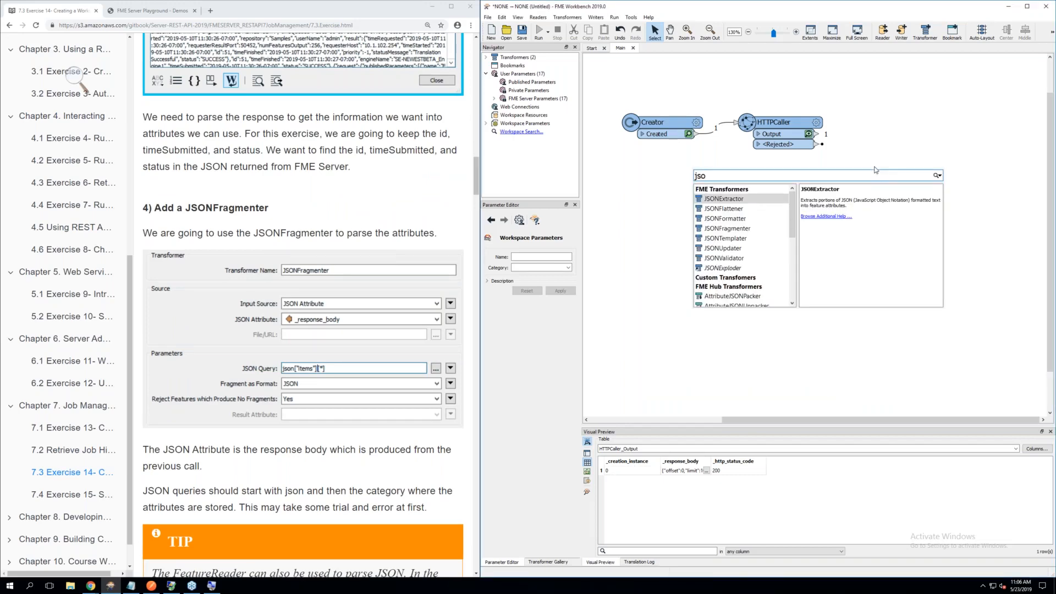
double_click(743, 229)
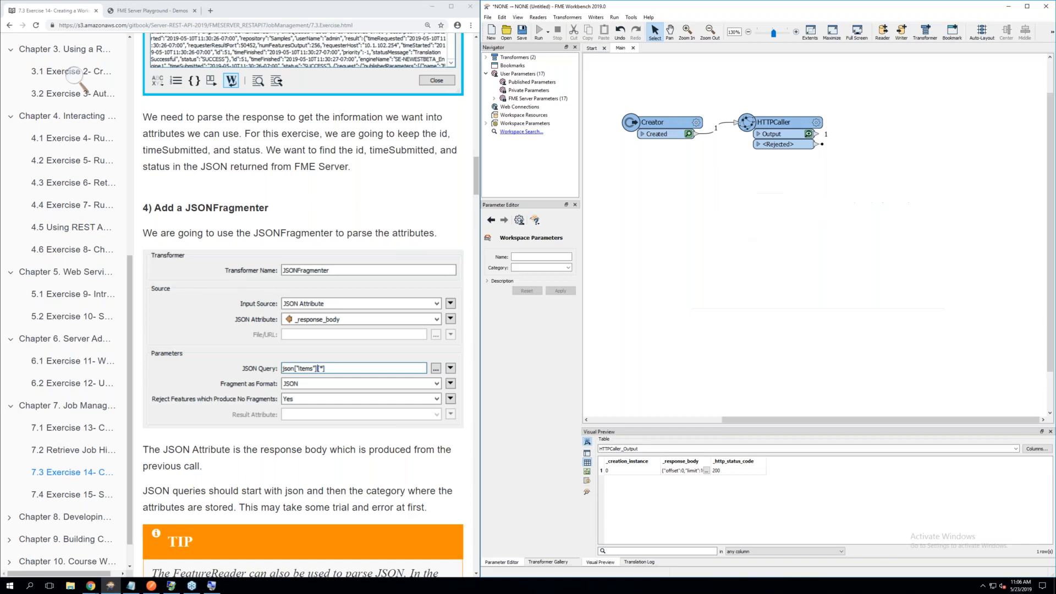
drag(772, 228, 879, 130)
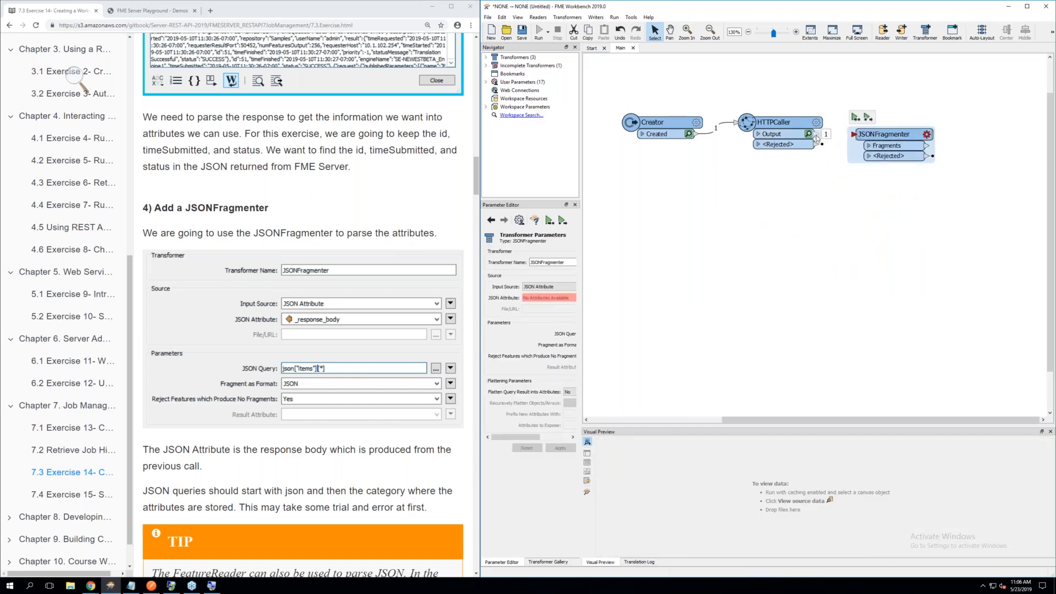
drag(817, 135, 864, 135)
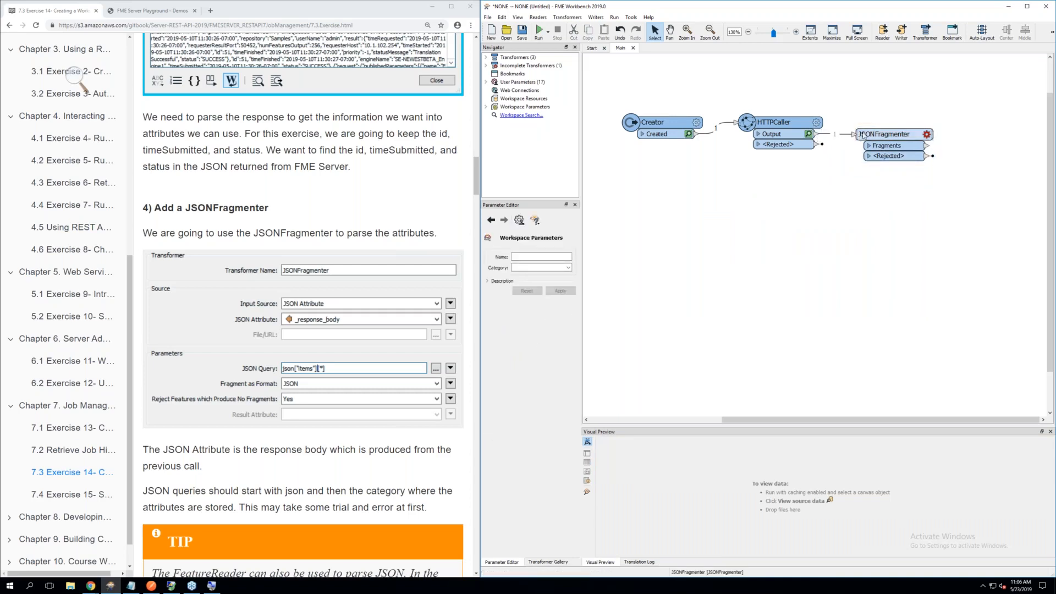
Set the JSONFragmenter's JSON Attribute to _response_body
click(927, 135)
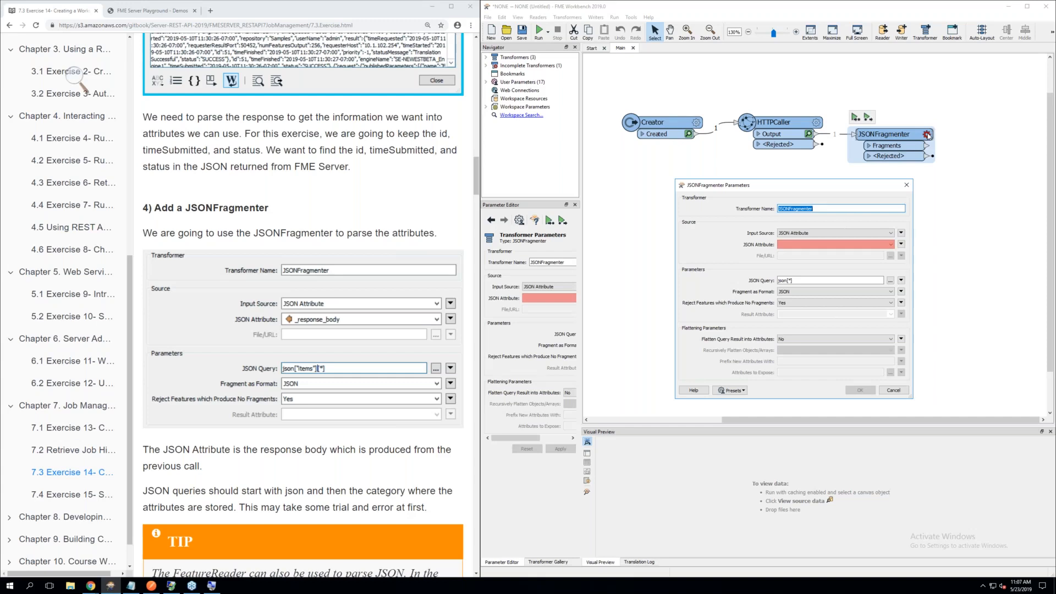
click(901, 245)
mouse_move(924, 254)
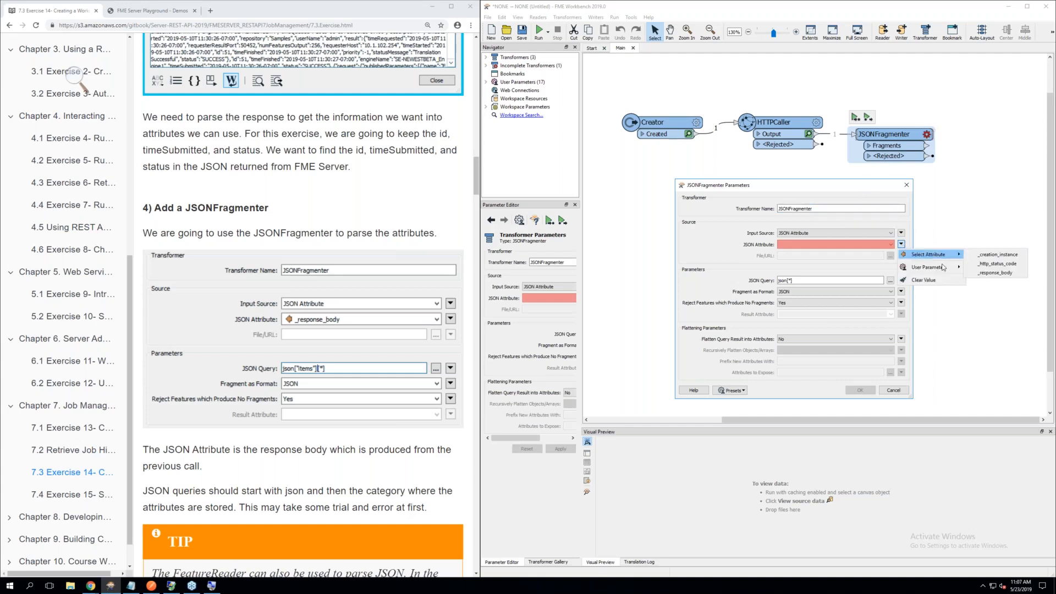
click(988, 274)
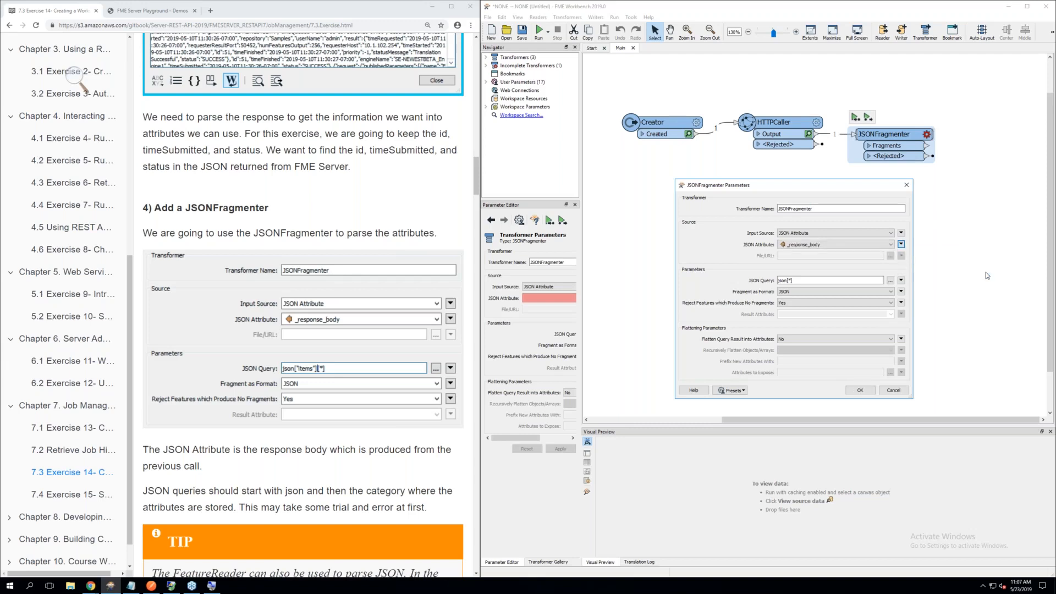
Set the JSONFragmenter's JSON Query to json["items"][*] and accept its parameters
click(790, 281)
triple_click(795, 280)
click(793, 280)
click(902, 280)
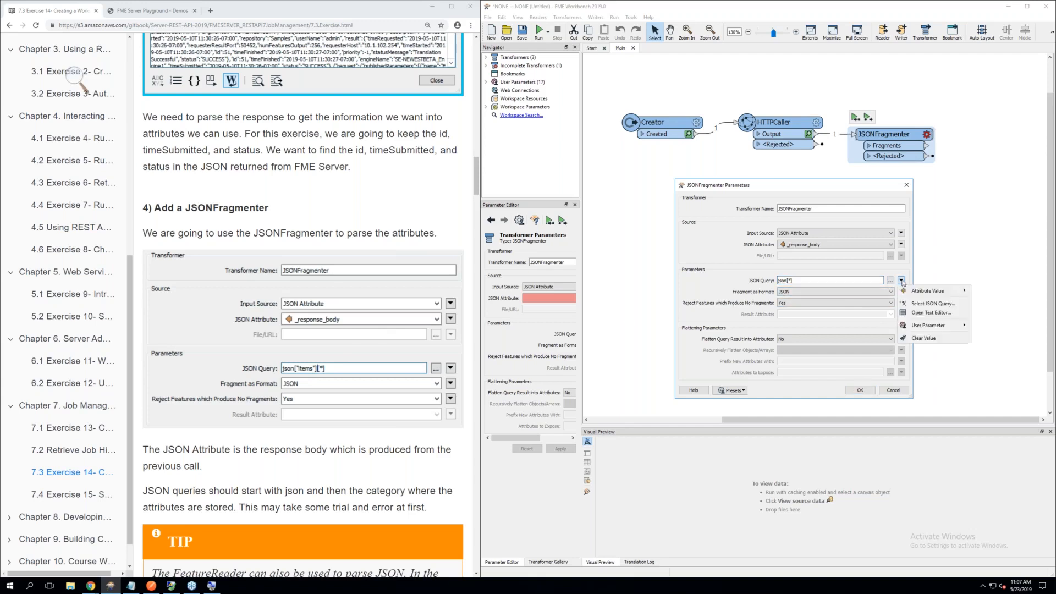
click(917, 313)
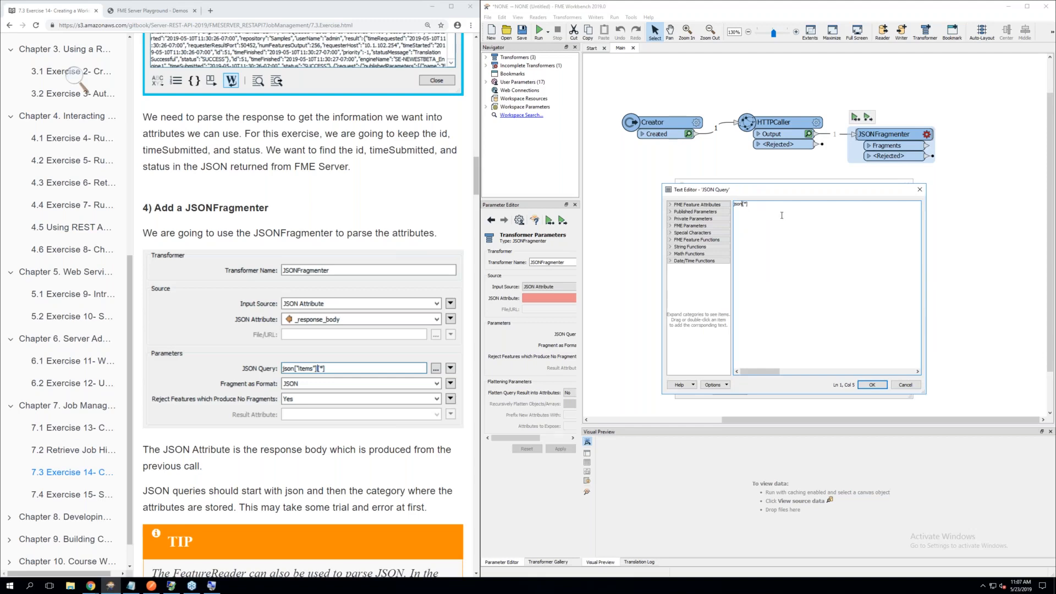
text([)
text(])
text("item)
text(s)
text(")
click(879, 385)
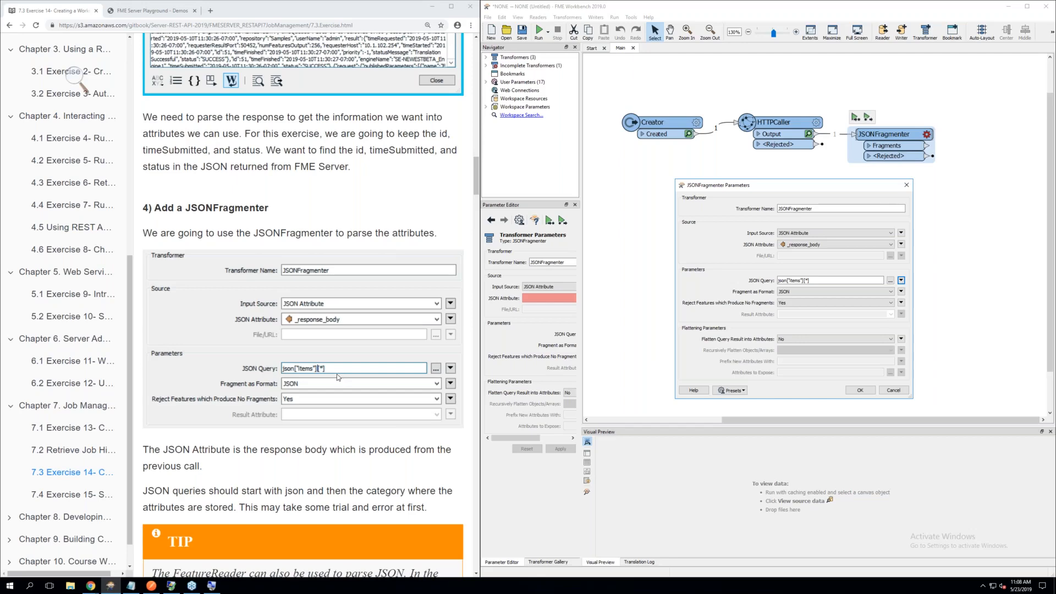
scroll(338, 376, down, 3)
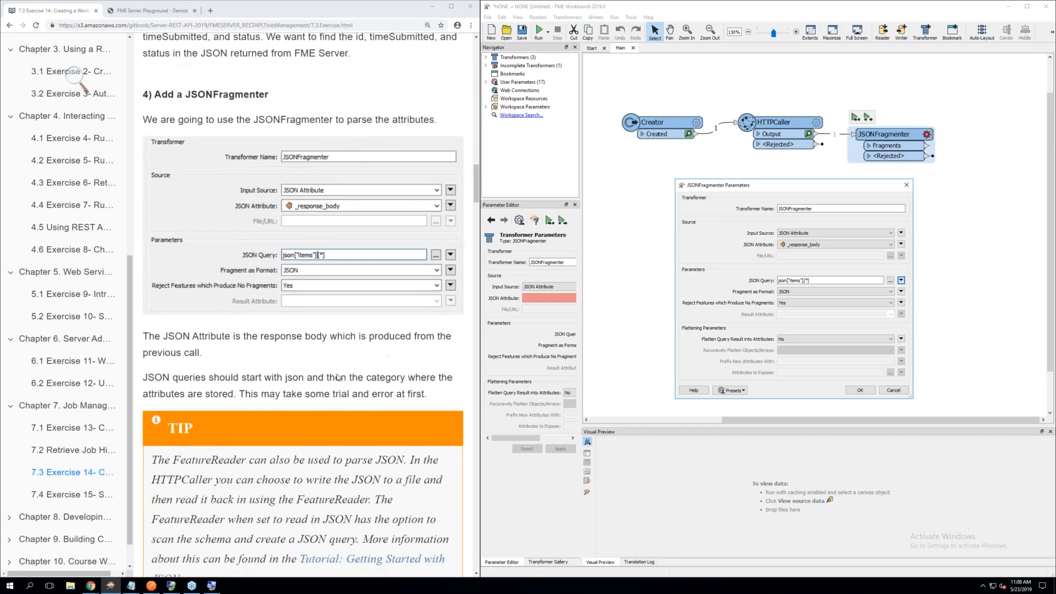
scroll(337, 377, down, 3)
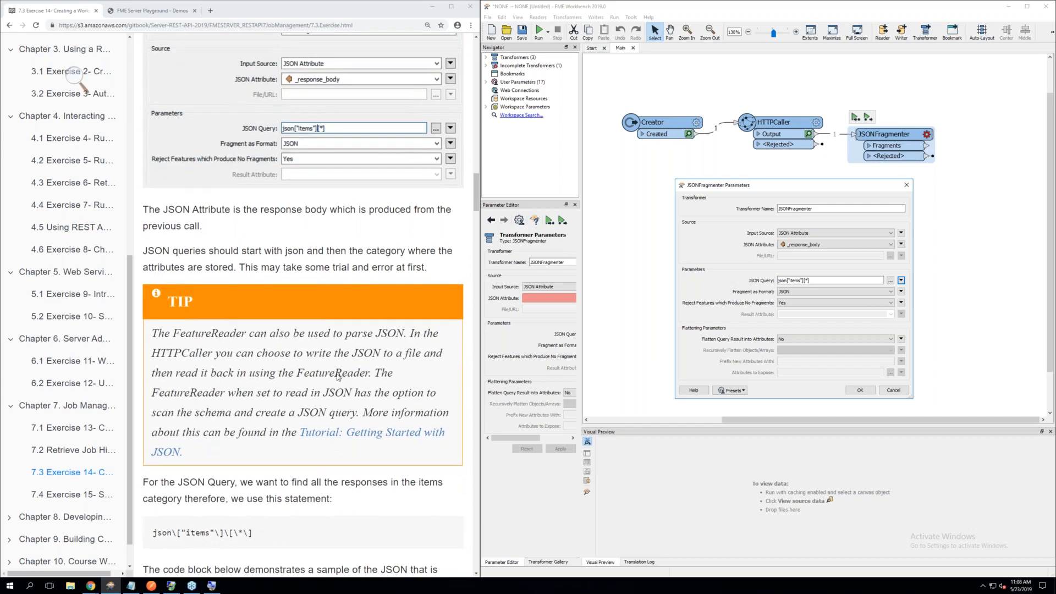
click(861, 391)
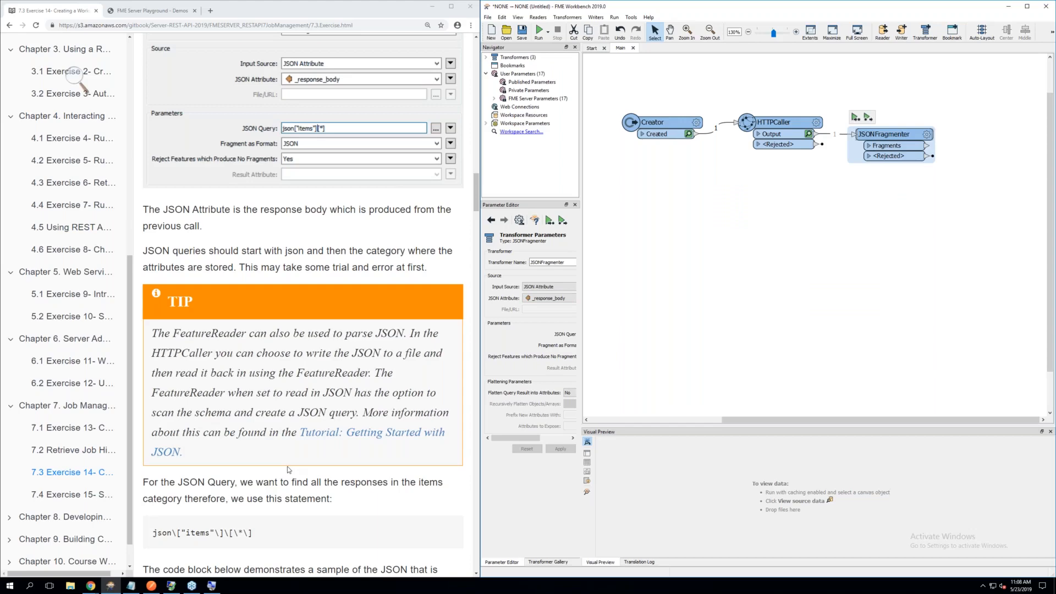
Read the exercise's explanation of the JSON query statement json["items"][*]
scroll(287, 469, down, 2)
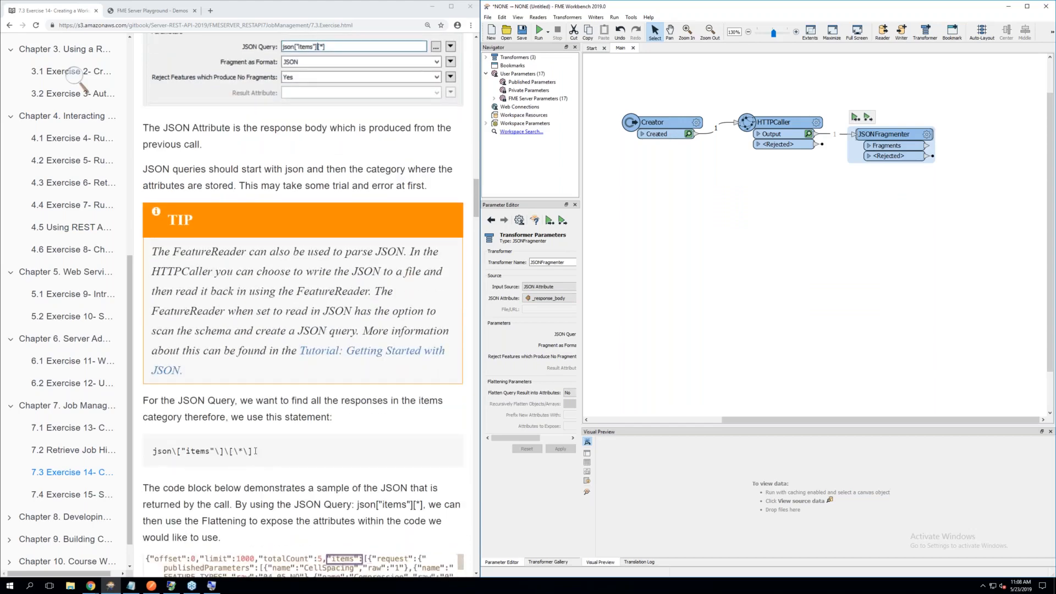
drag(255, 451, 157, 452)
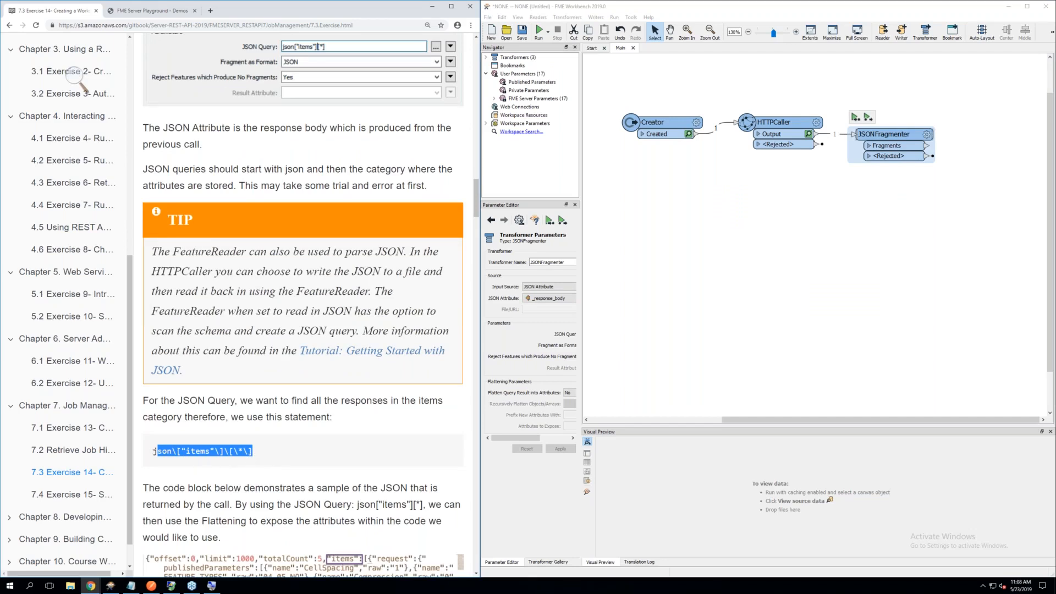
click(177, 451)
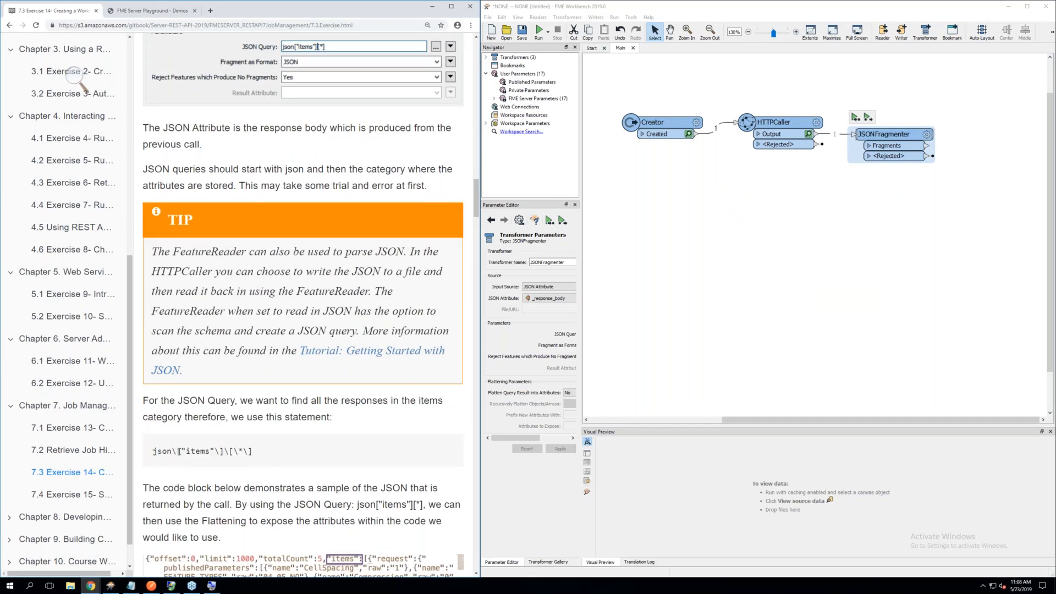
drag(178, 451, 252, 451)
drag(424, 504, 358, 505)
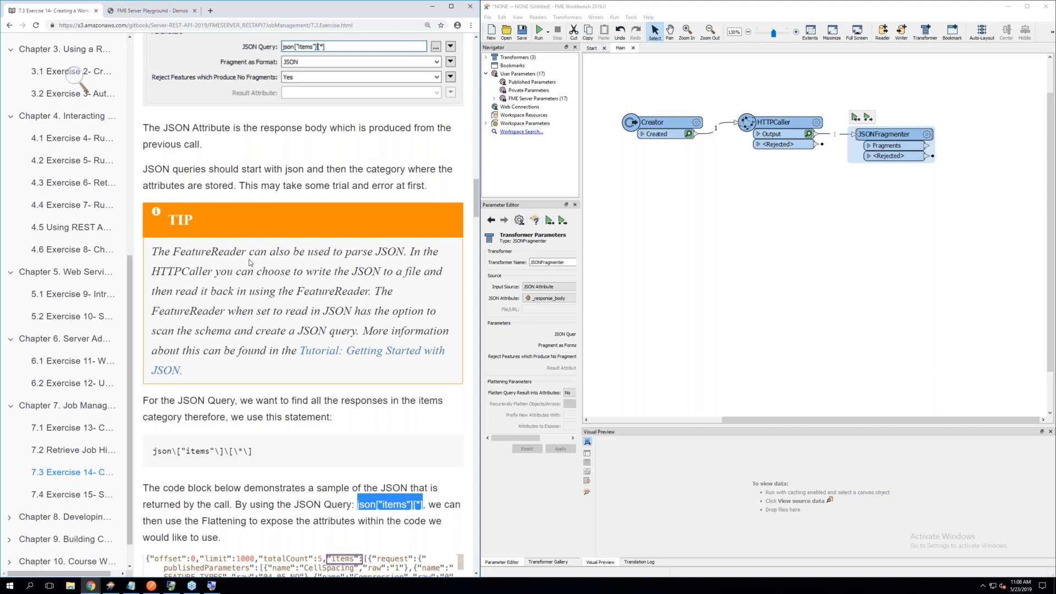
Check the Save Response Body To options in the HTTPCaller's parameters and cancel without changing them
click(709, 231)
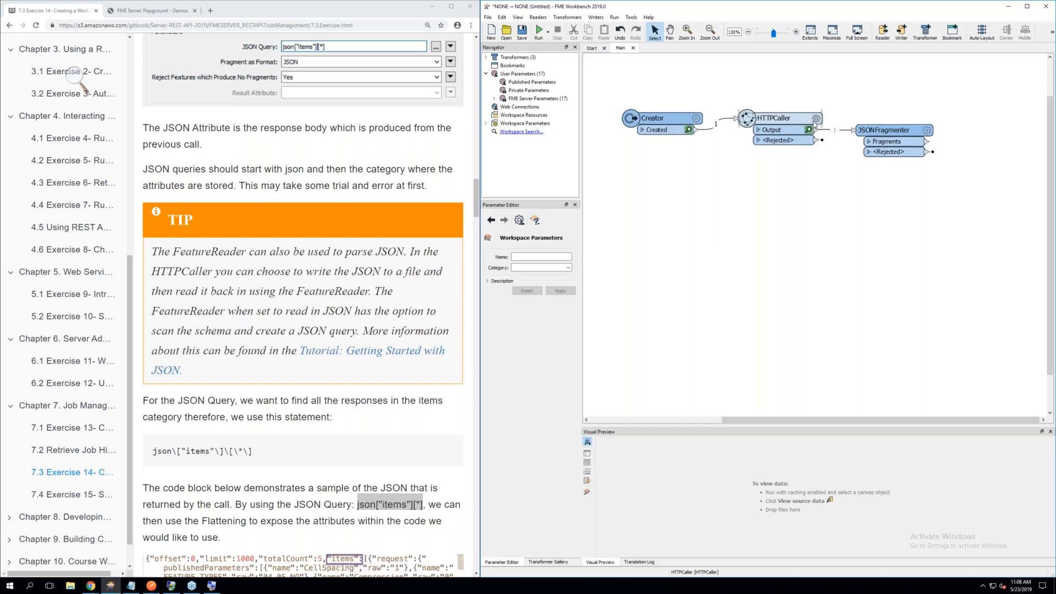
click(814, 125)
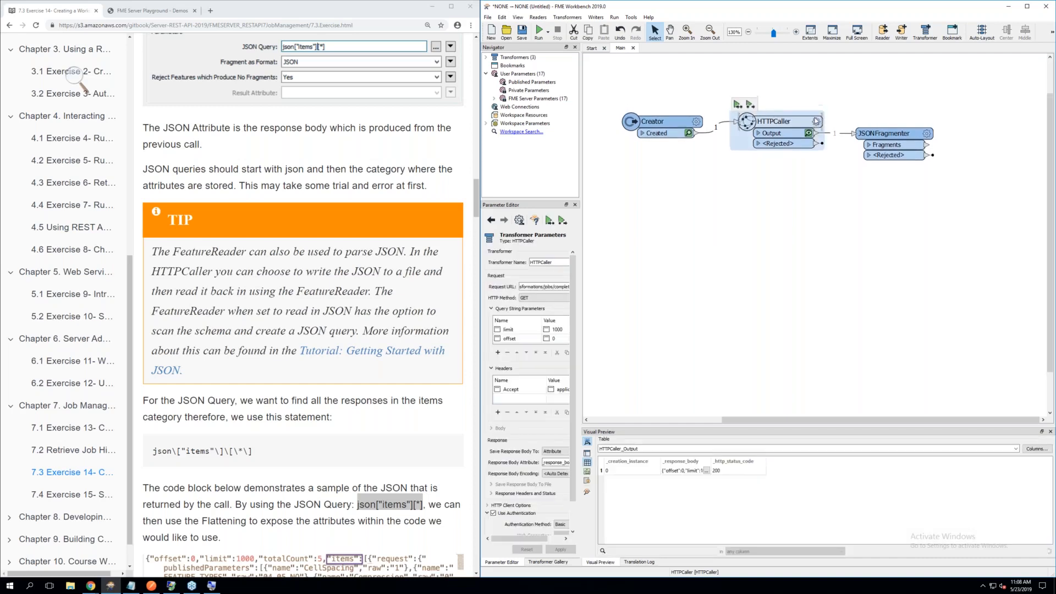
click(816, 121)
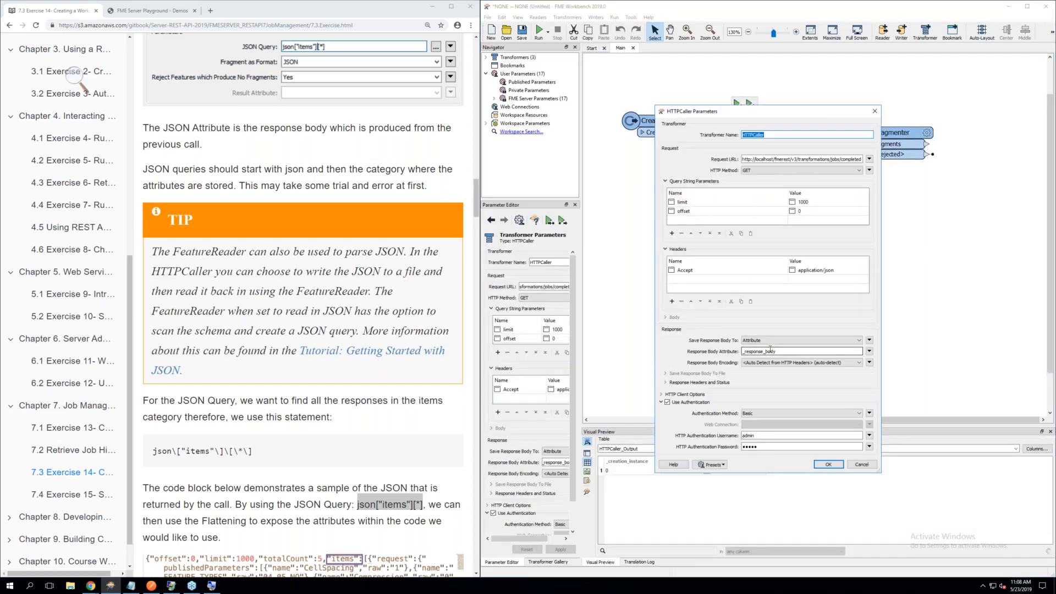
click(831, 343)
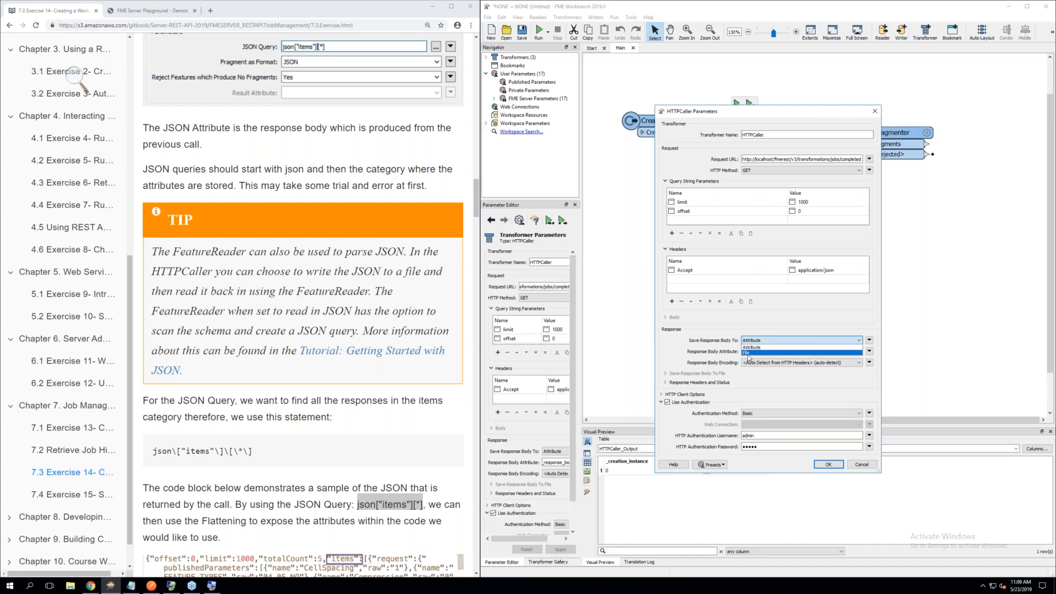
click(860, 465)
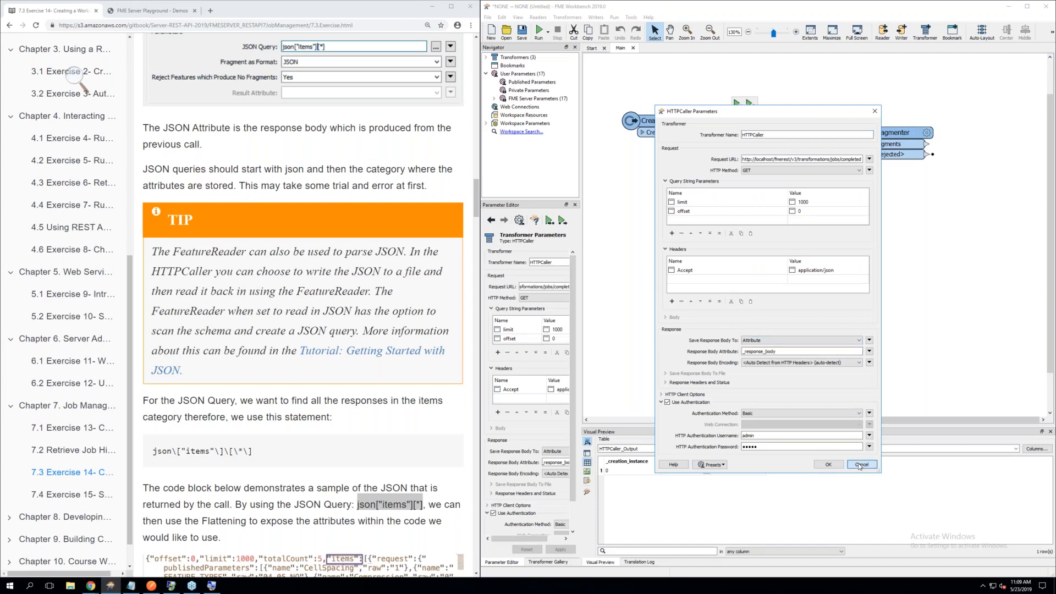
click(860, 465)
Add a FeatureReader transformer to the canvas and set its format to JSON (JavaScript Object Notation)
click(829, 264)
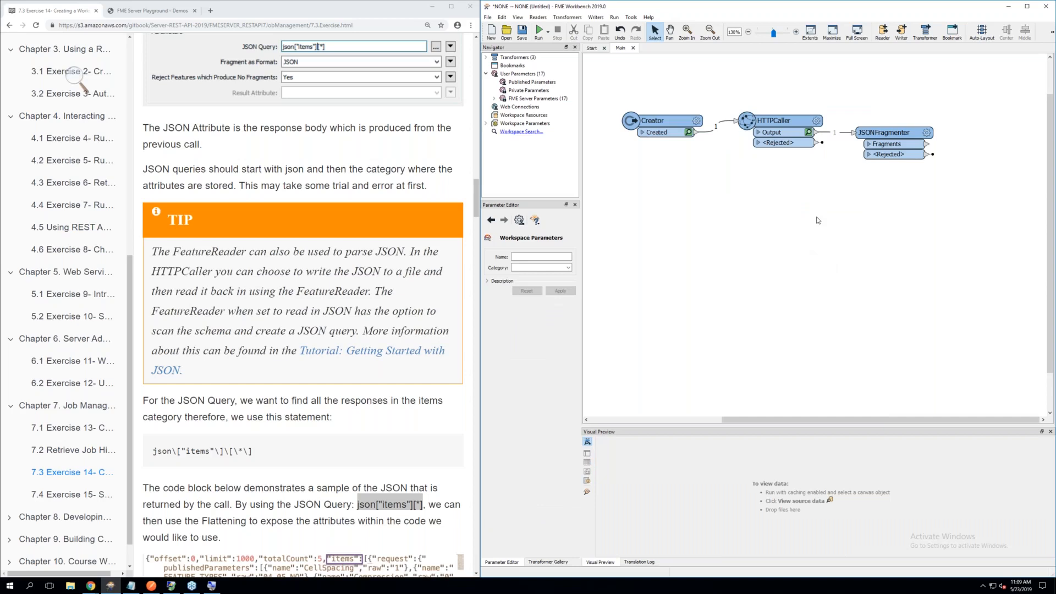
text(feature)
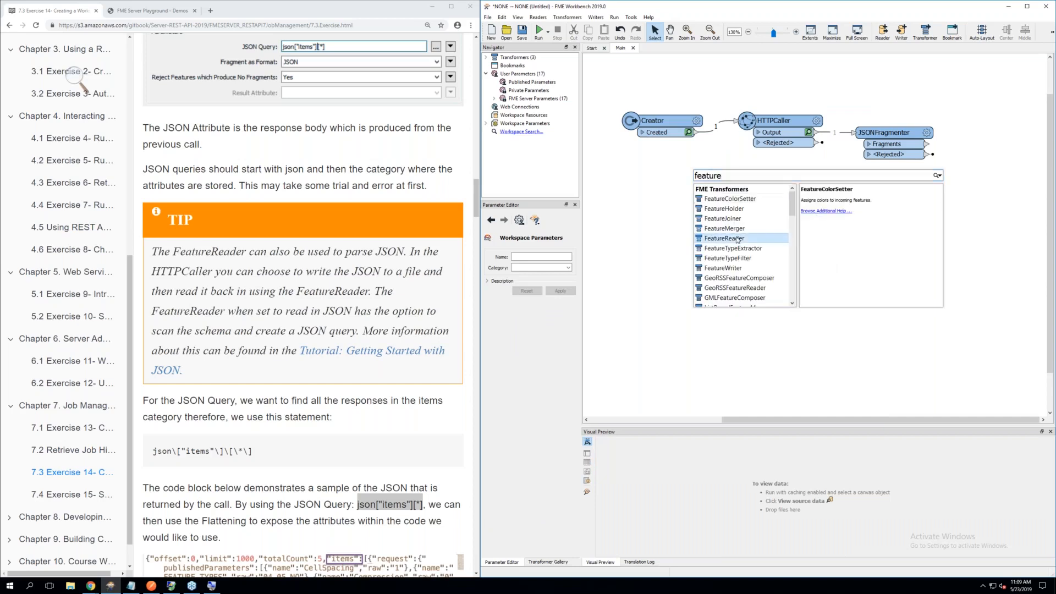
double_click(738, 240)
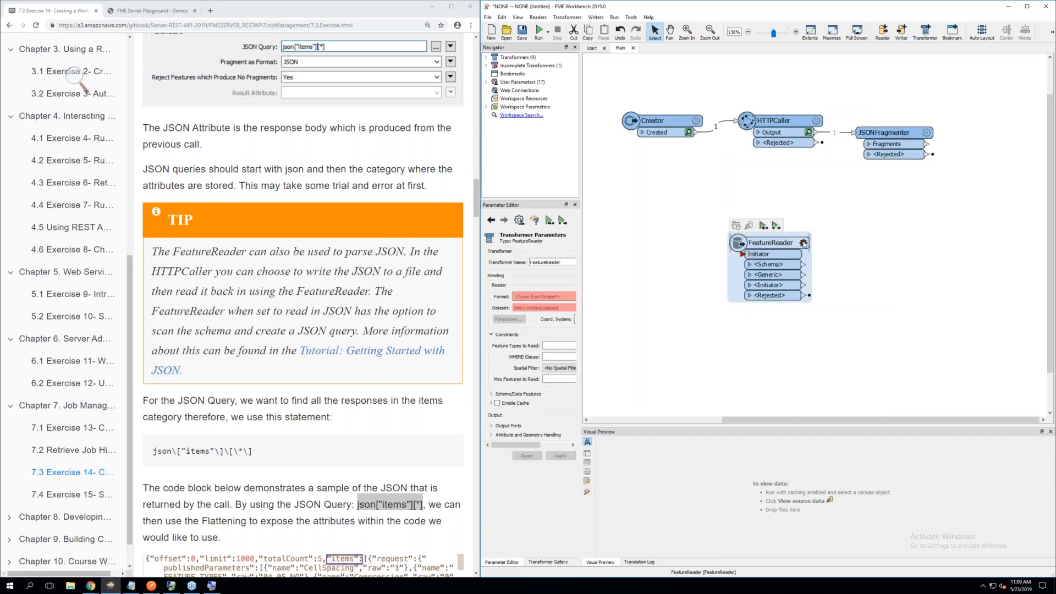
click(804, 244)
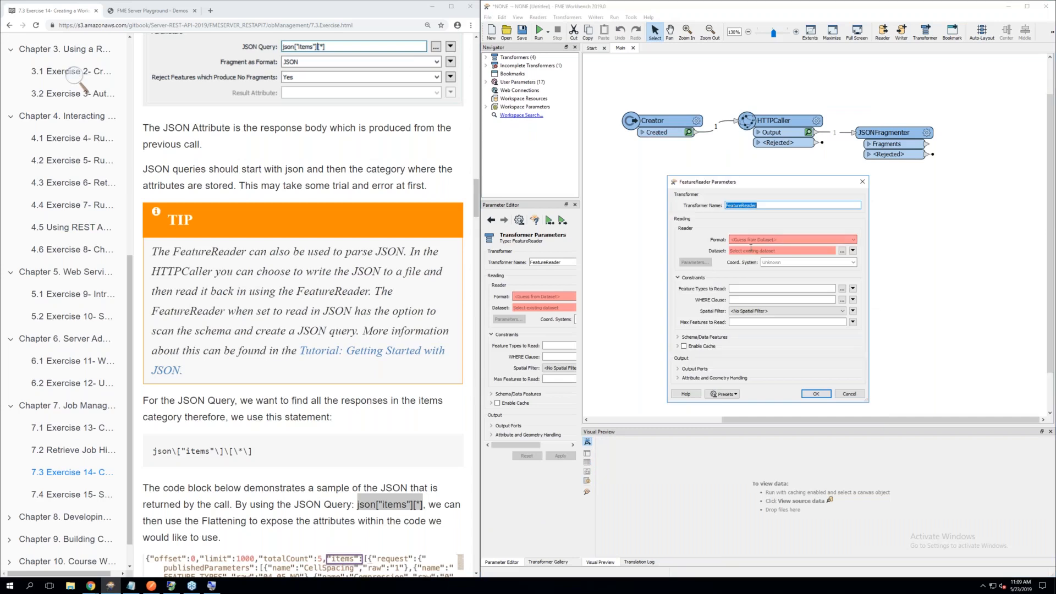
click(752, 239)
text(json)
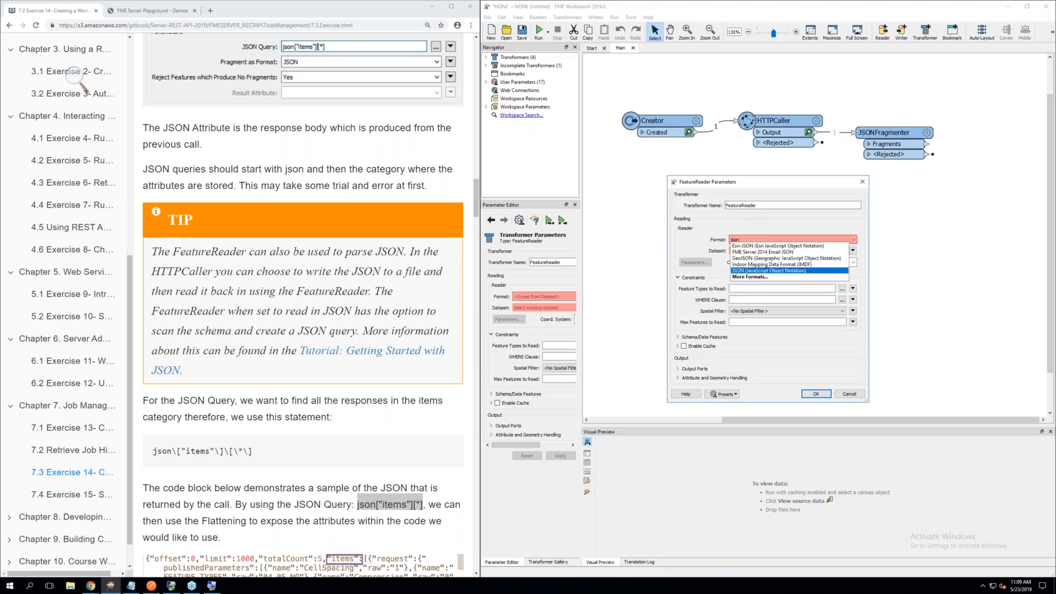
click(757, 271)
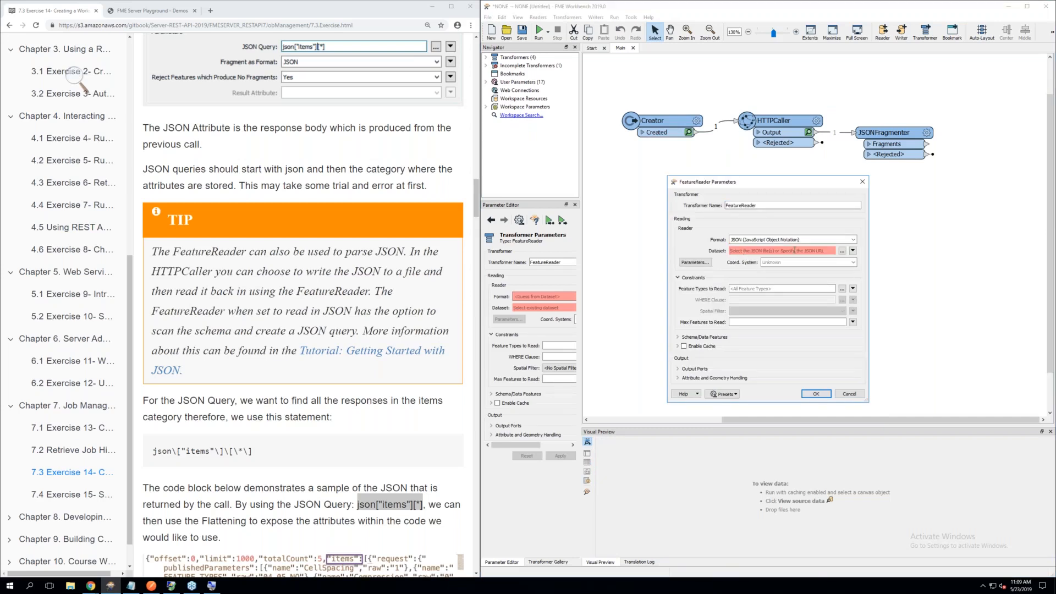
Try the JSON Query schema scan mode in the FeatureReader's JSON format parameters, then cancel both the format and transformer parameters
click(701, 265)
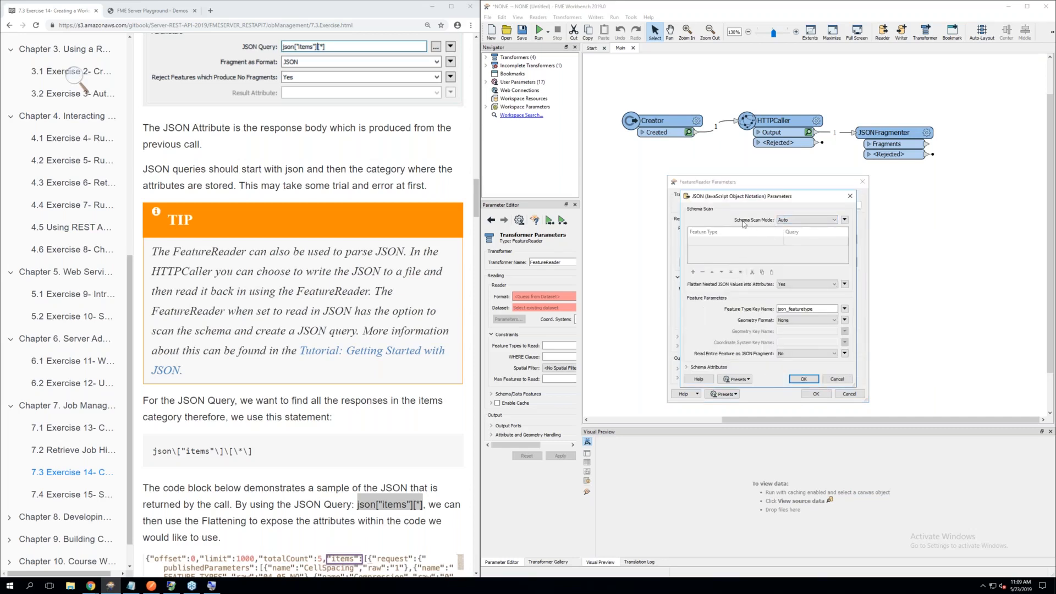
click(801, 220)
click(794, 231)
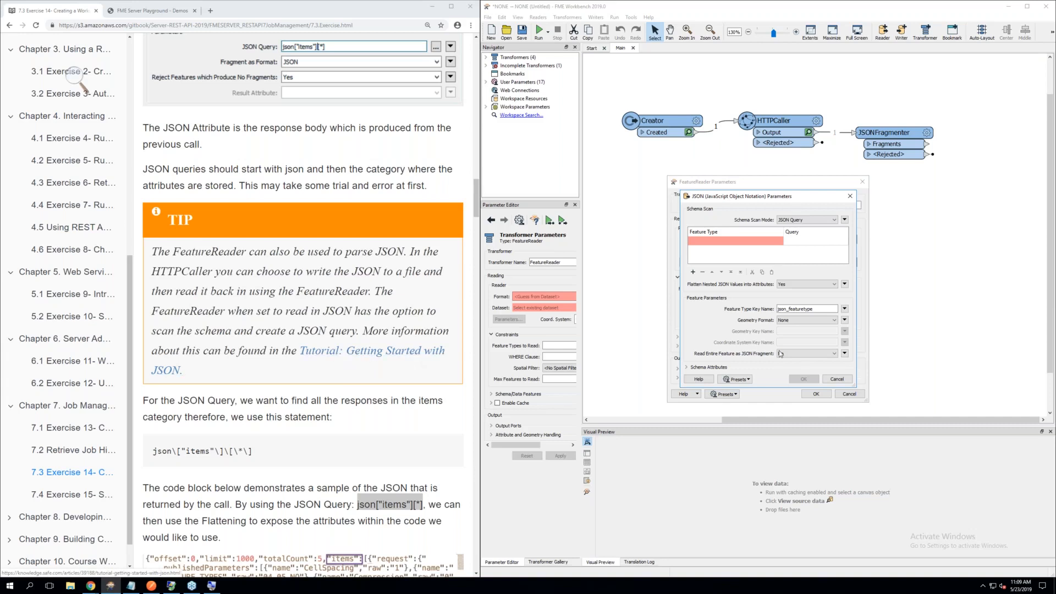
click(838, 381)
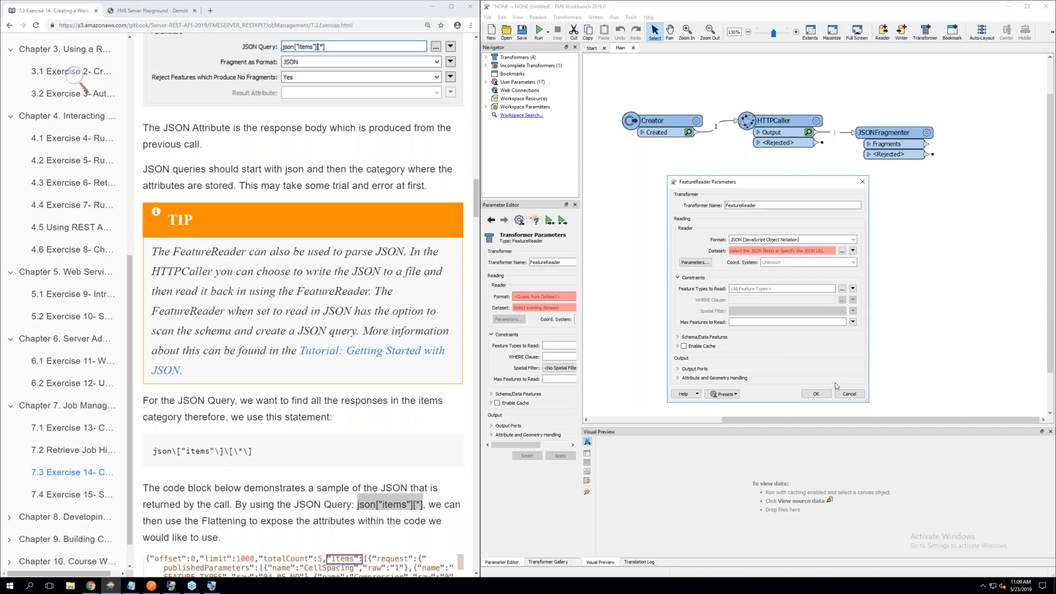
click(848, 394)
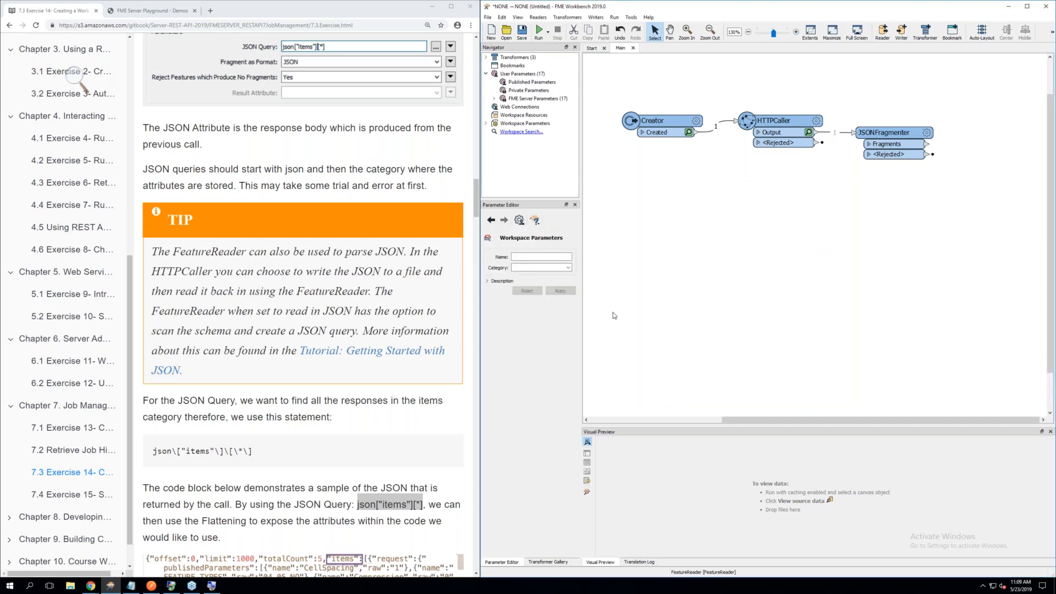
Set Flatten Query Result into Attributes to Yes in the JSONFragmenter's parameters, following the exercise's flattening instructions
scroll(344, 402, down, 3)
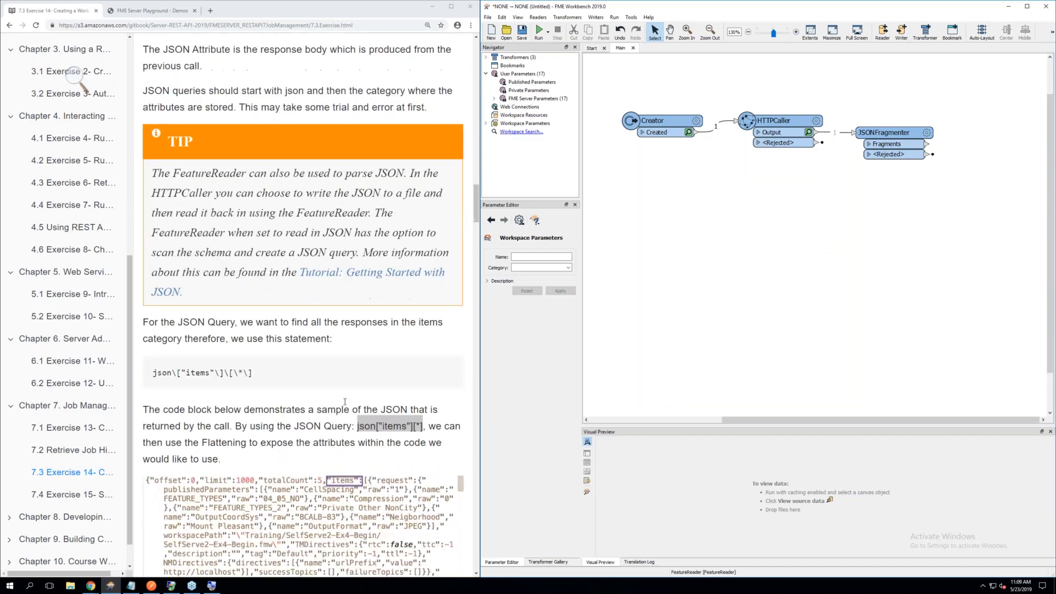
scroll(345, 402, down, 1)
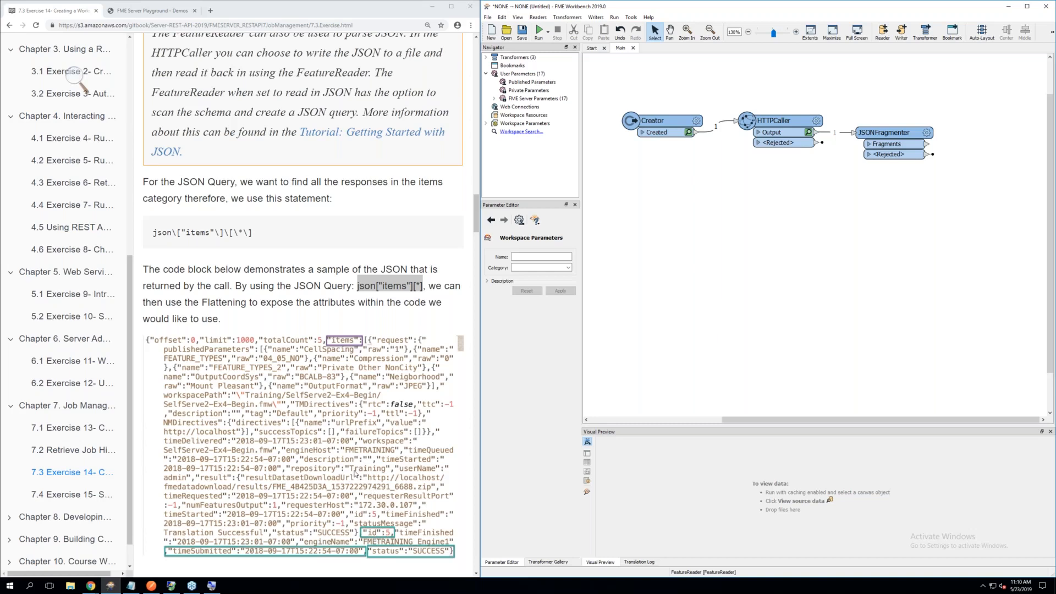
scroll(354, 473, down, 1)
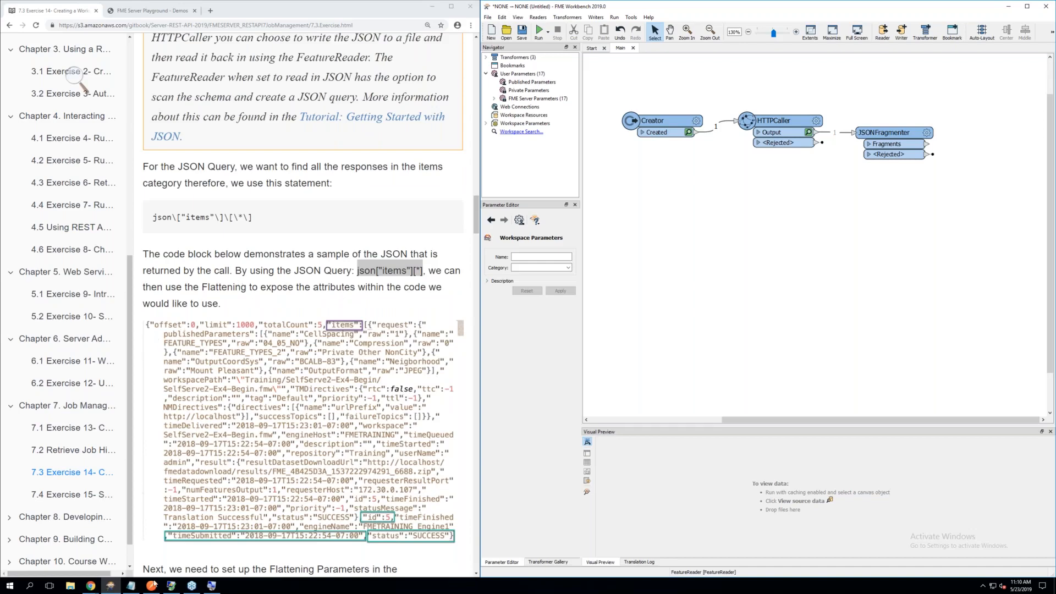
scroll(323, 479, down, 2)
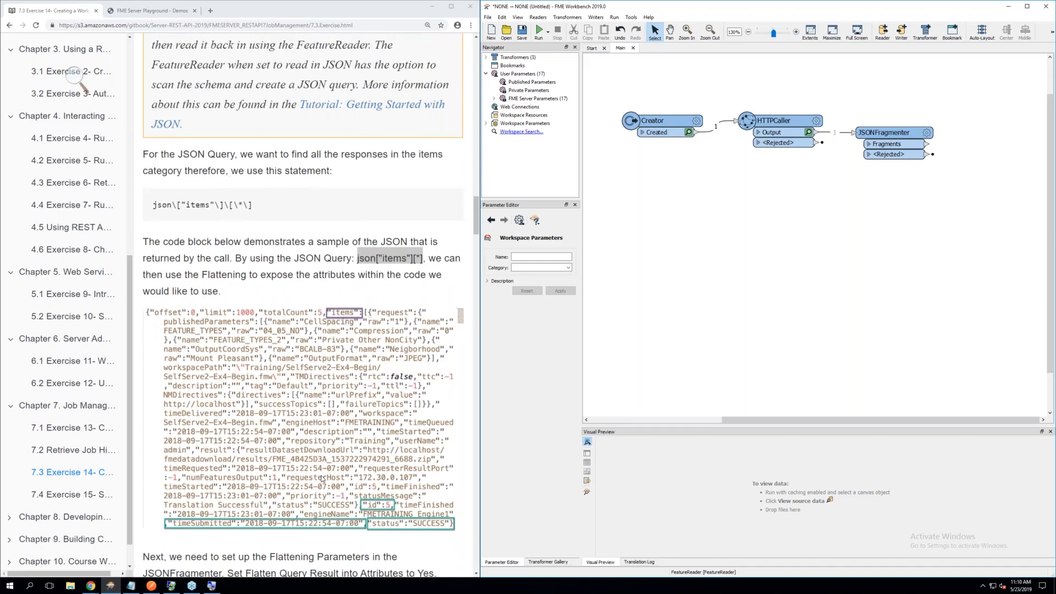
scroll(323, 479, down, 1)
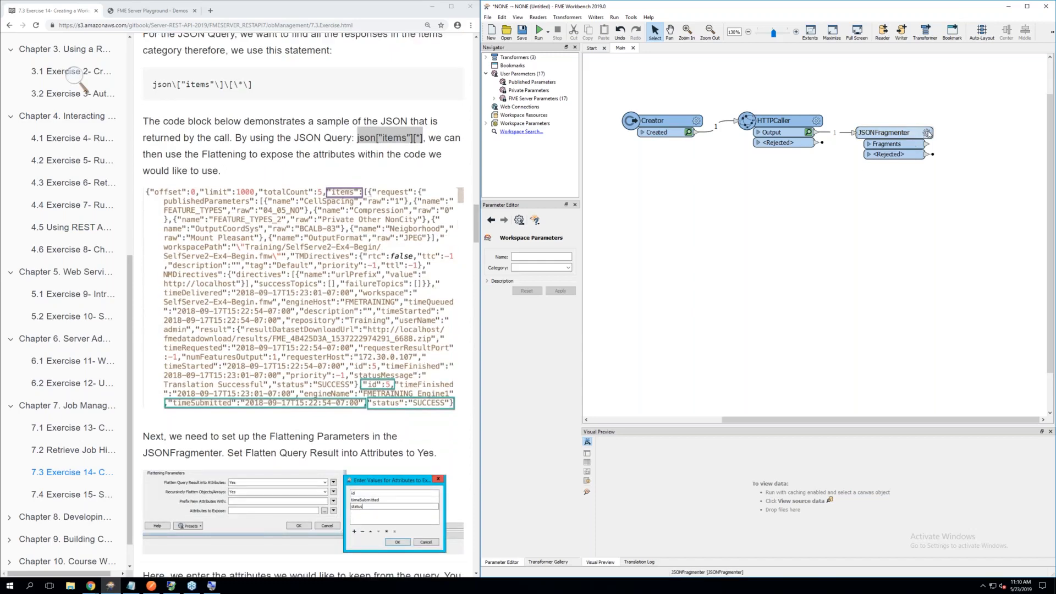
click(928, 134)
click(927, 133)
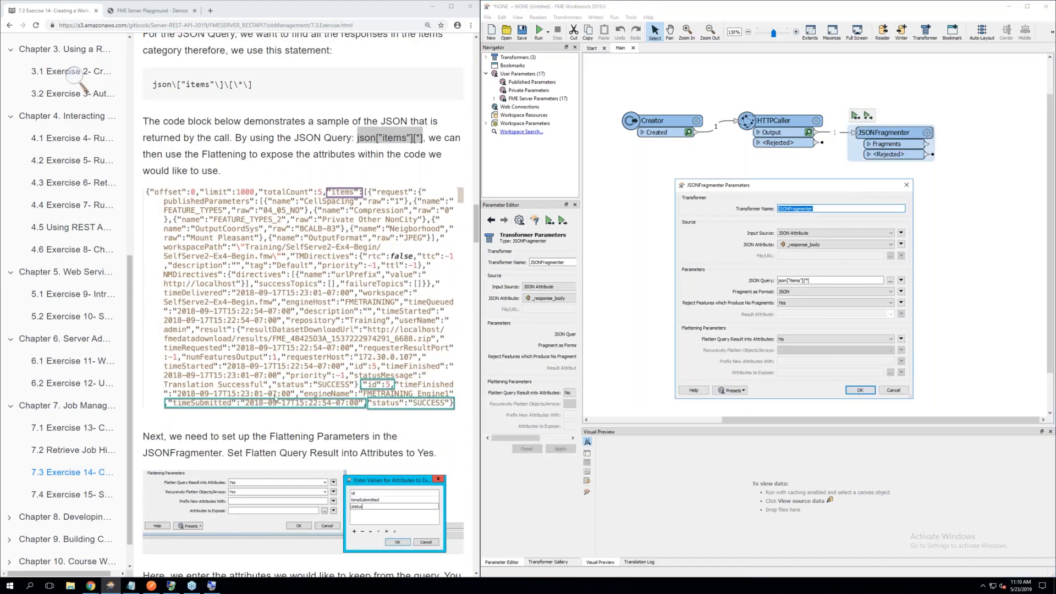
scroll(274, 398, down, 2)
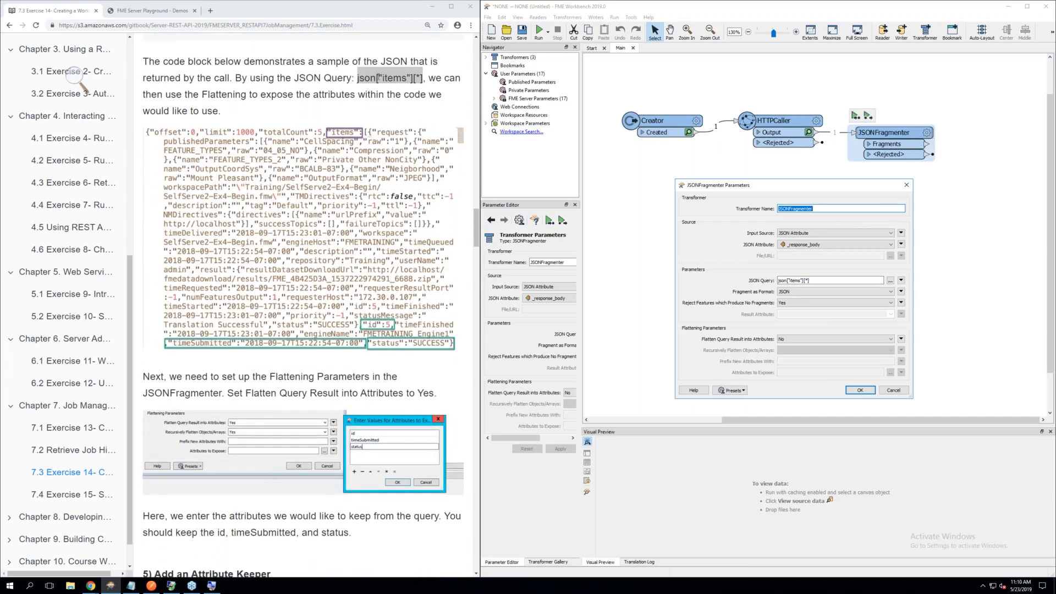
scroll(359, 110, up, 1)
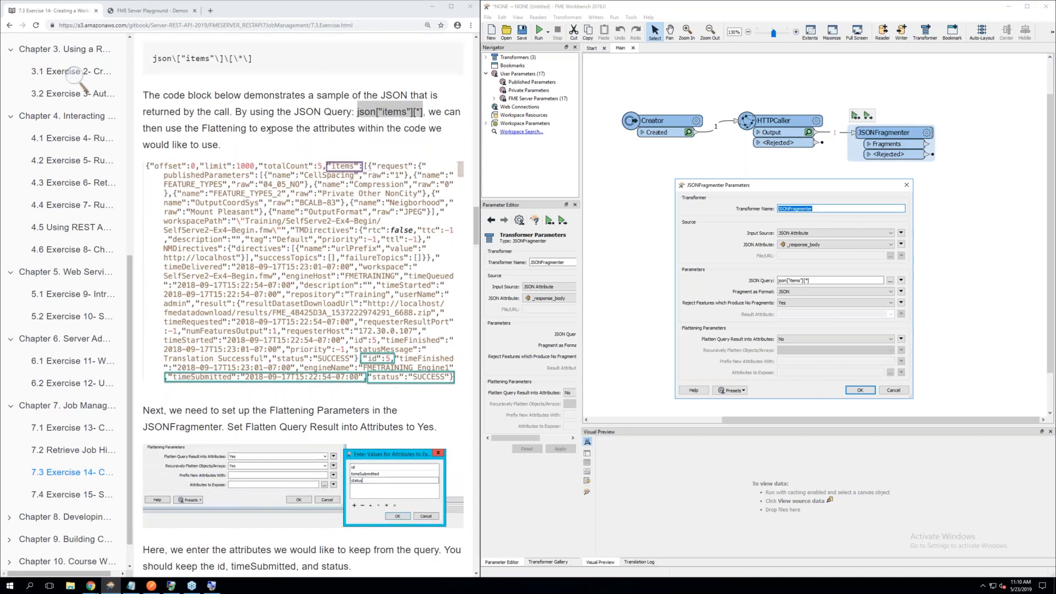
scroll(297, 298, down, 3)
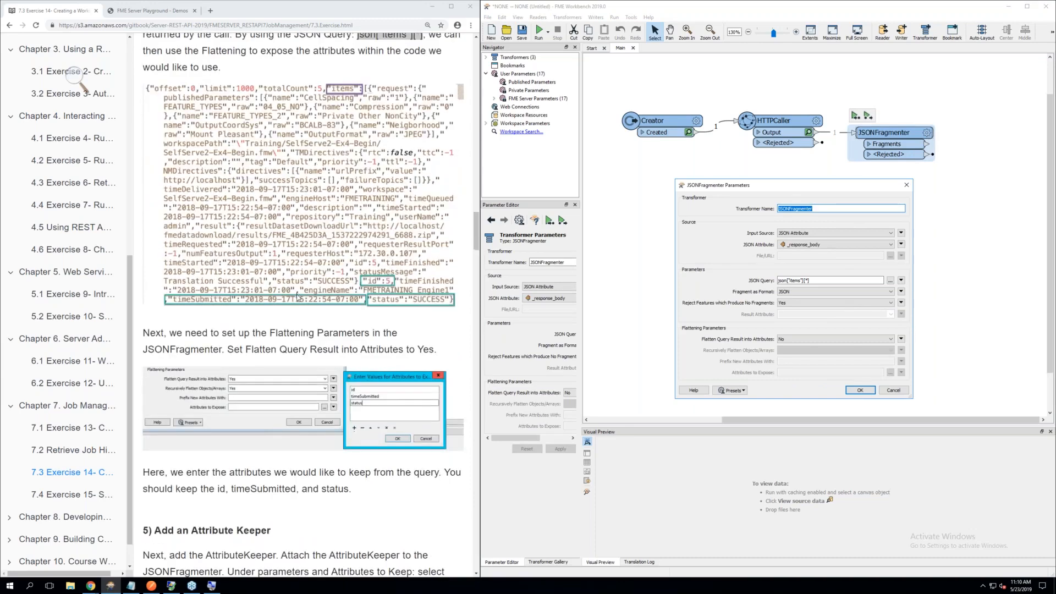
click(804, 340)
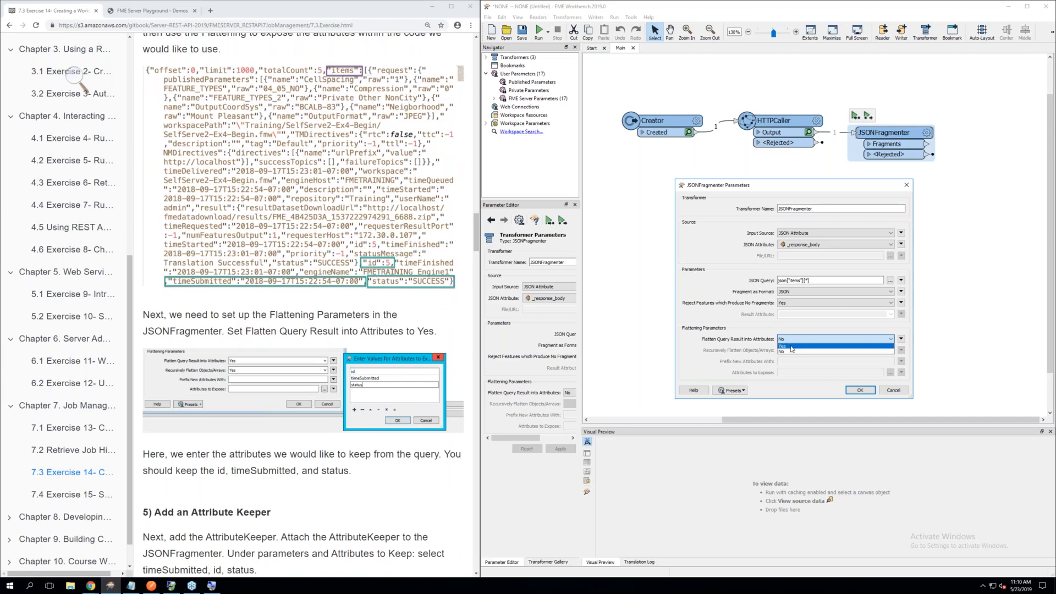
click(792, 346)
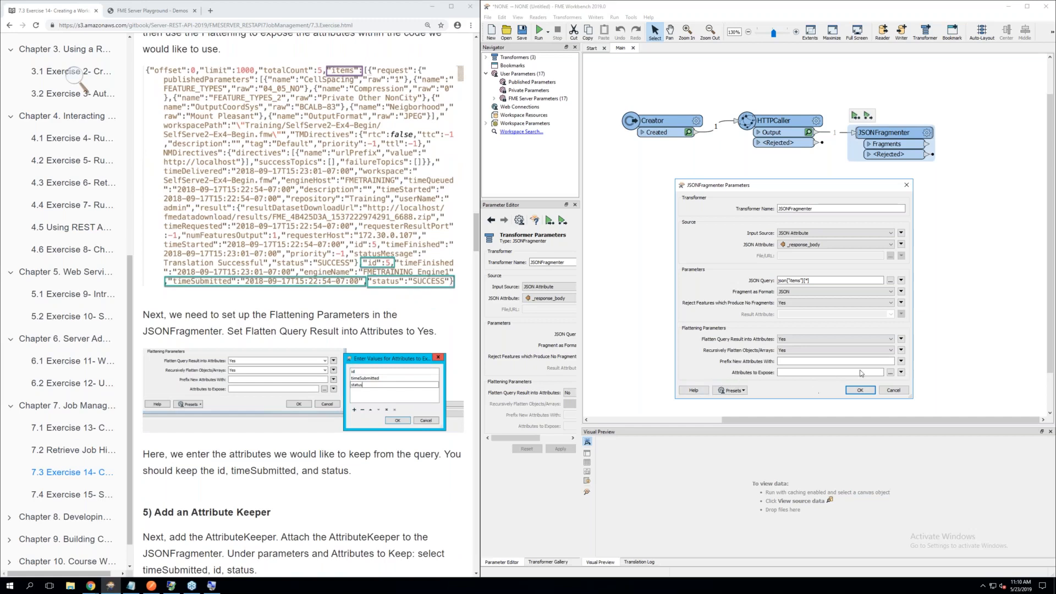
Expose the attributes id, timeSubmitted and status in the JSONFragmenter and accept its parameters
click(891, 373)
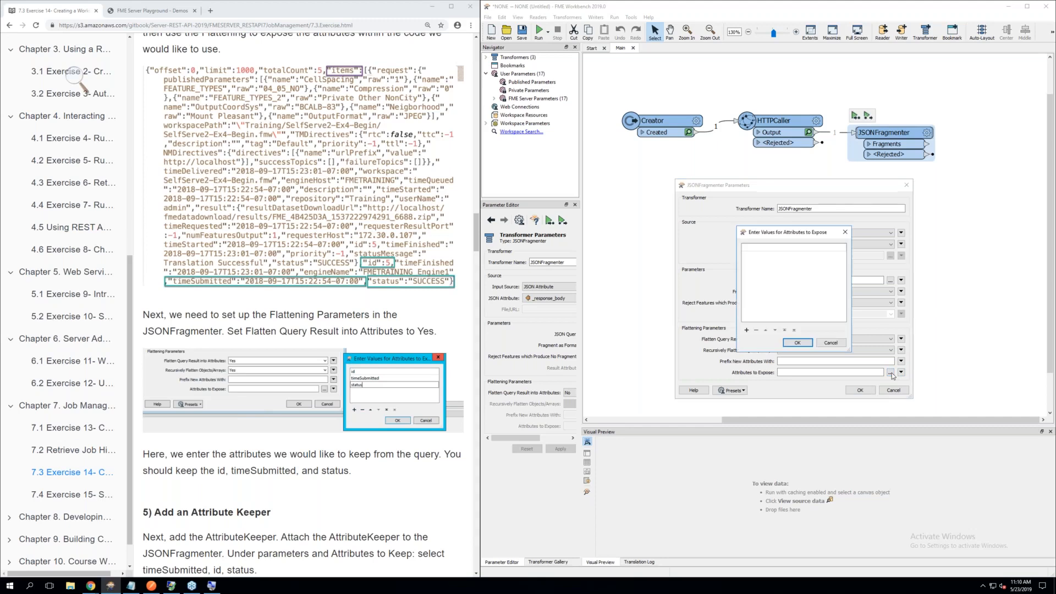
drag(786, 241, 623, 241)
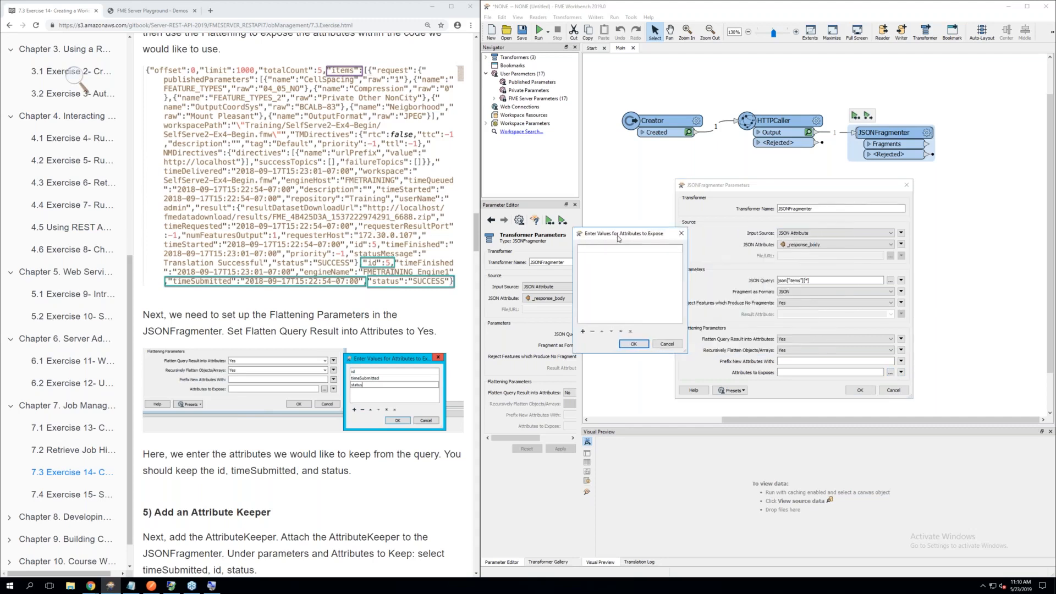
click(604, 252)
double_click(602, 250)
click(591, 257)
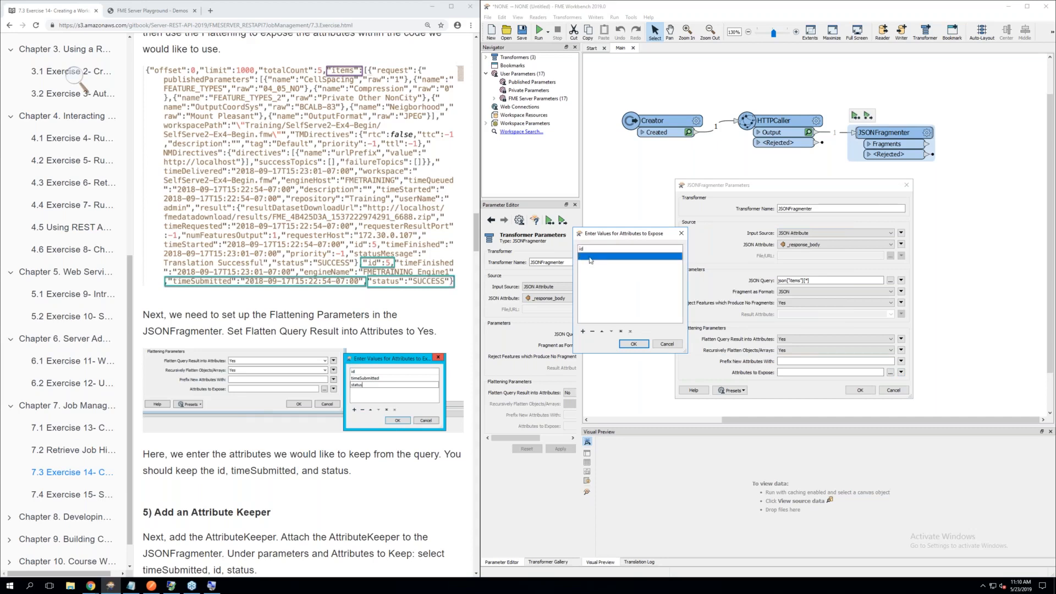
double_click(590, 257)
text(timeSubmitted)
click(599, 267)
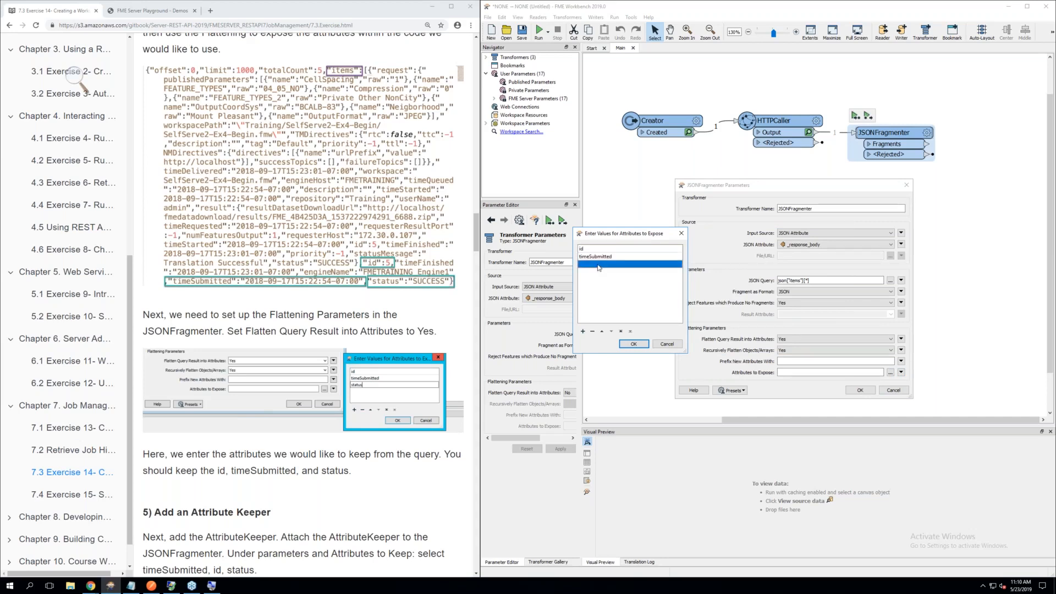
double_click(599, 267)
text(status)
click(634, 345)
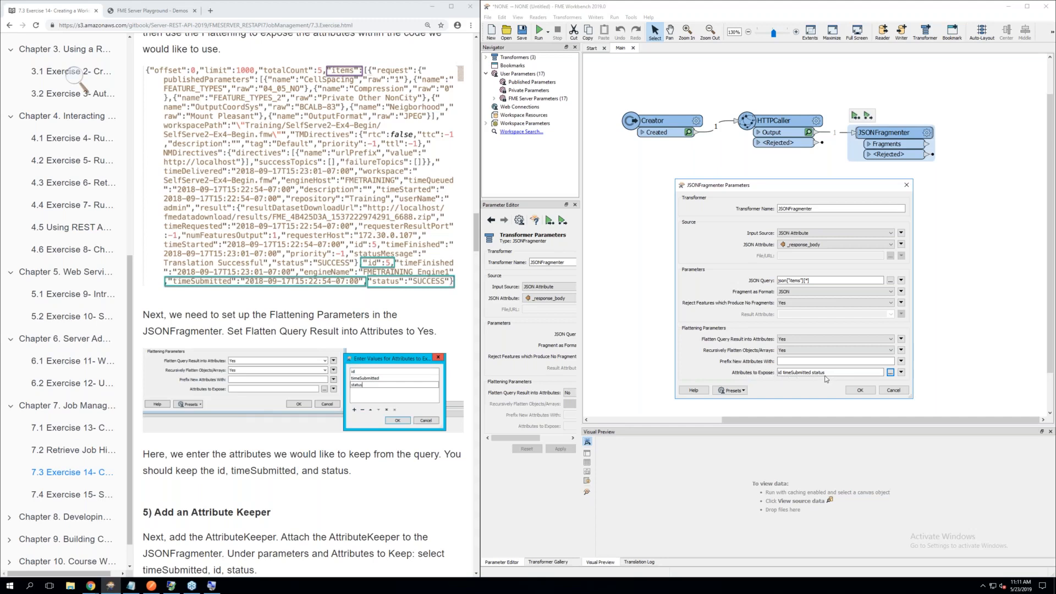
click(860, 391)
Add an AttributeKeeper transformer after the JSONFragmenter, connected to its Fragments output
scroll(323, 329, down, 4)
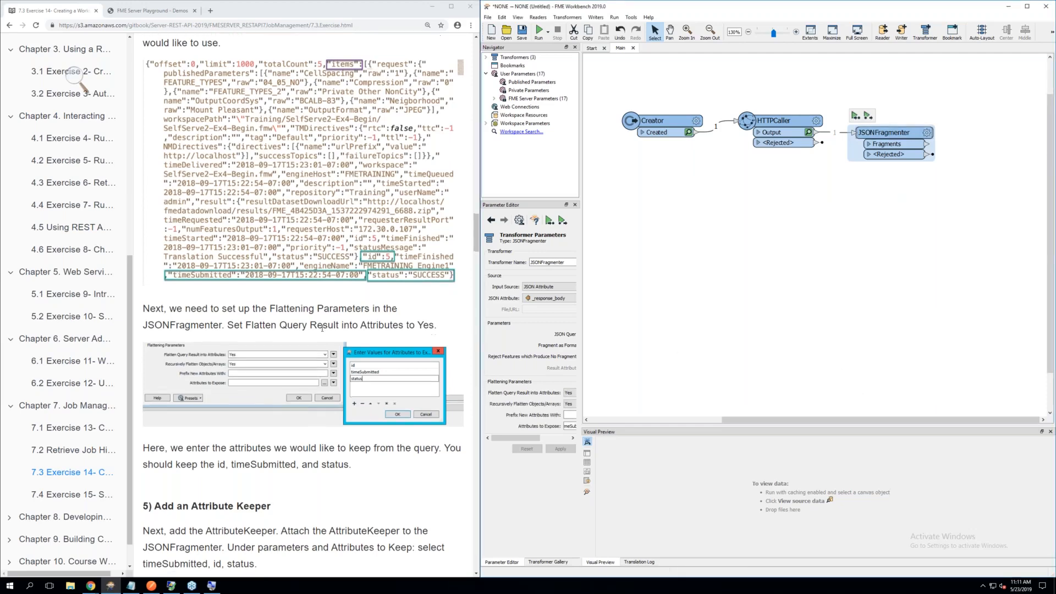
scroll(322, 330, down, 1)
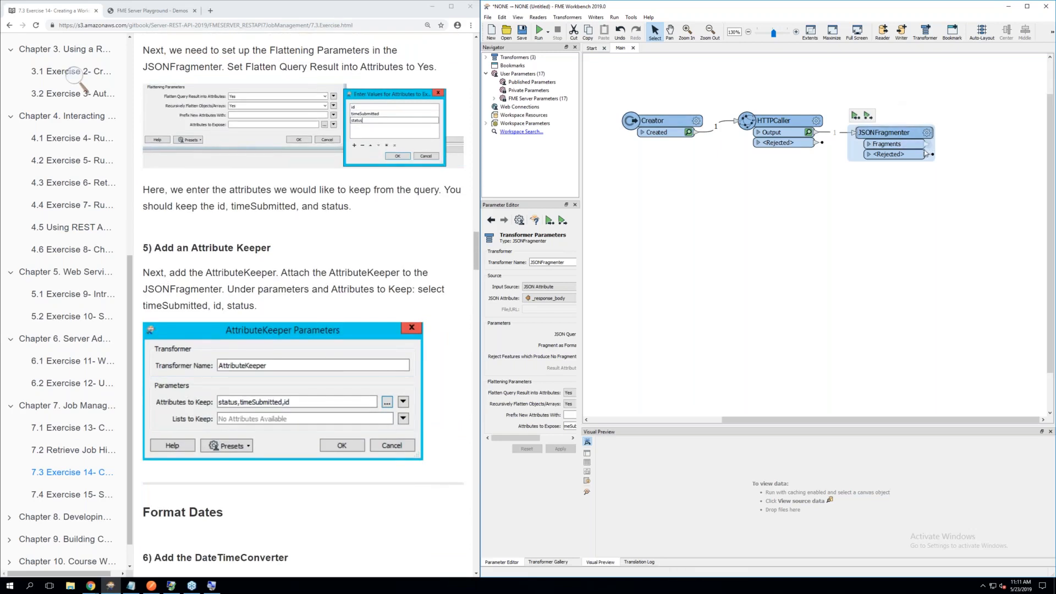
click(922, 250)
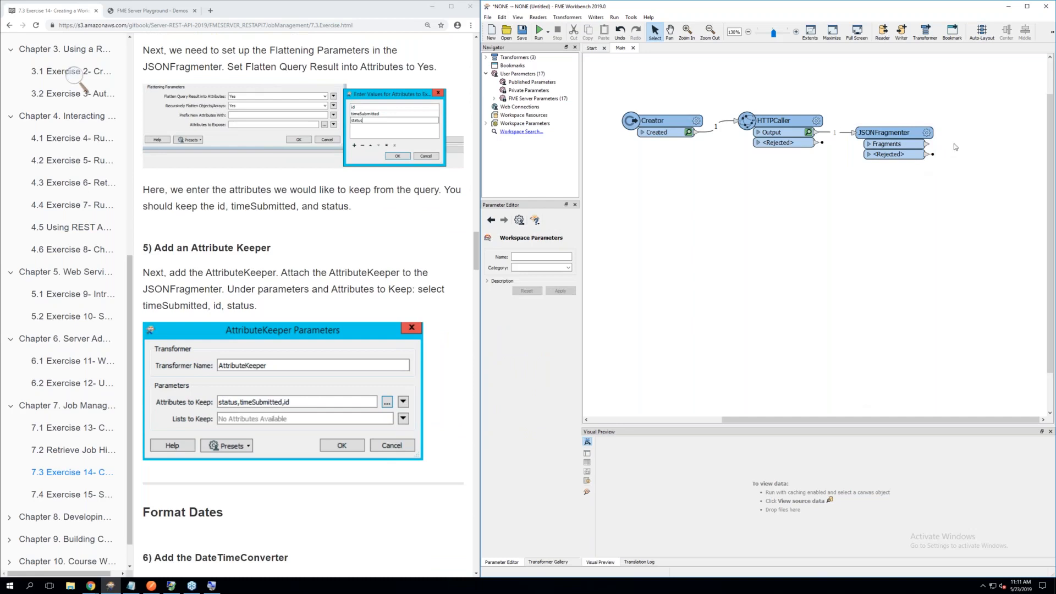
text(at)
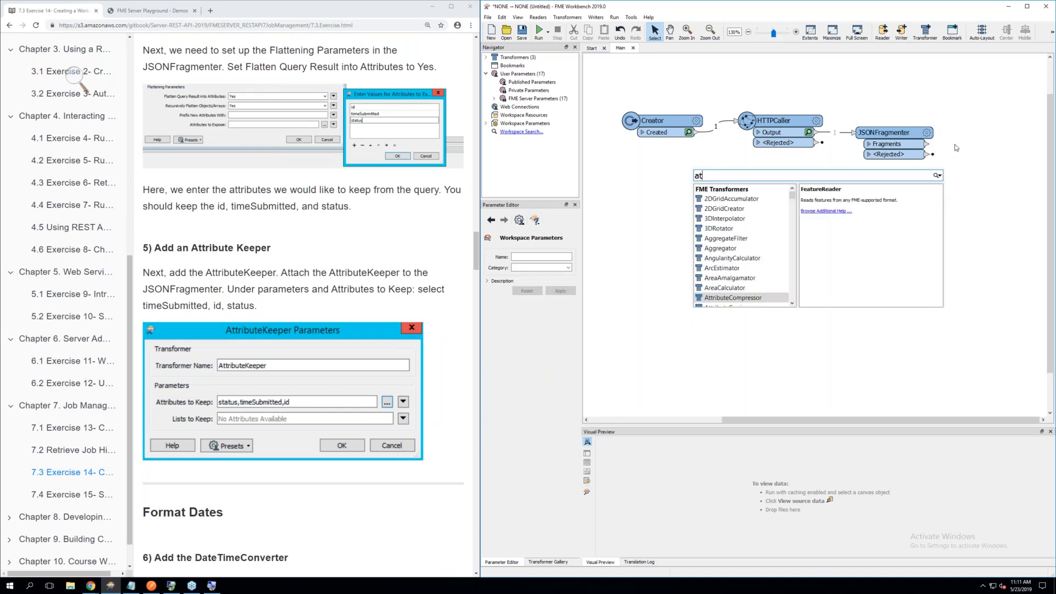
text(tri)
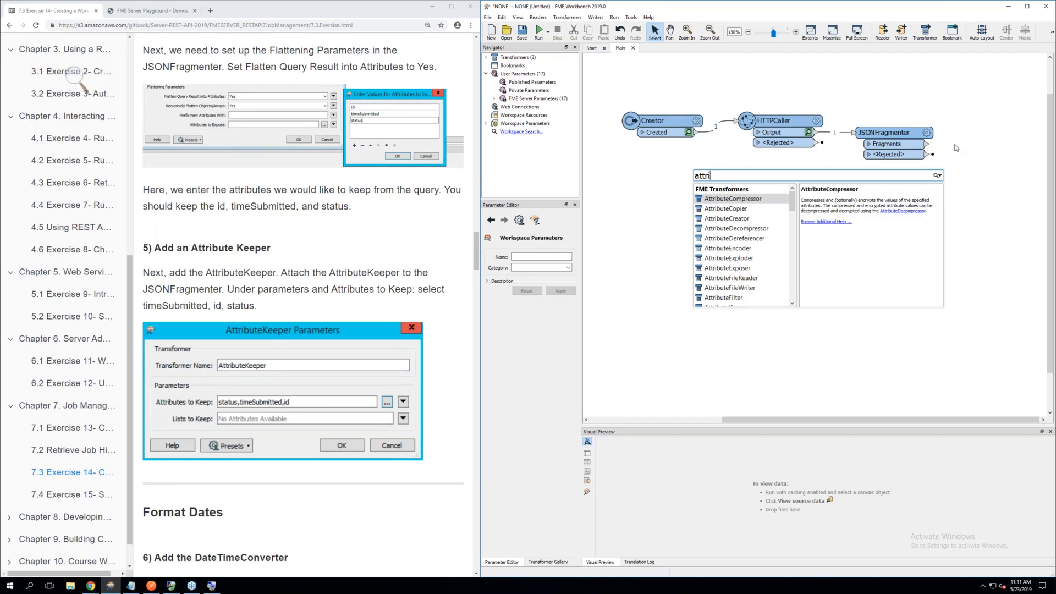
text(butek)
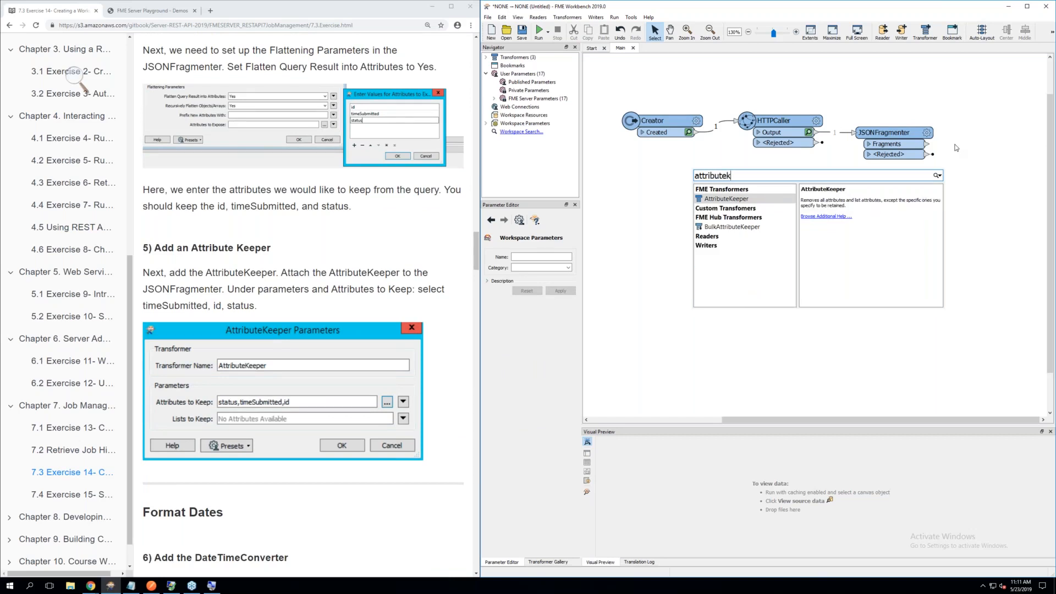
double_click(734, 203)
drag(734, 203, 965, 131)
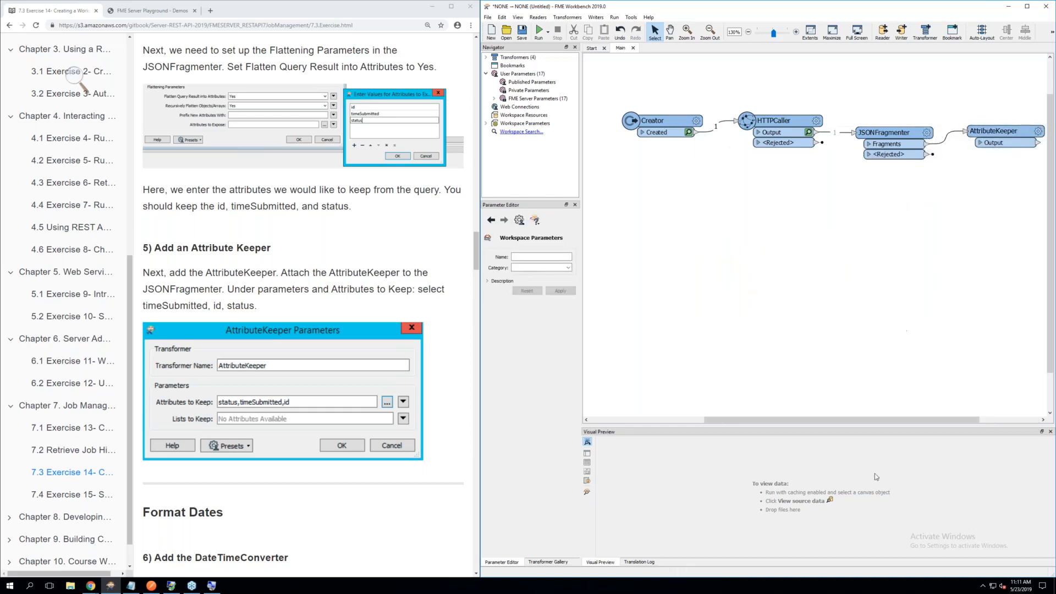
drag(840, 422, 900, 421)
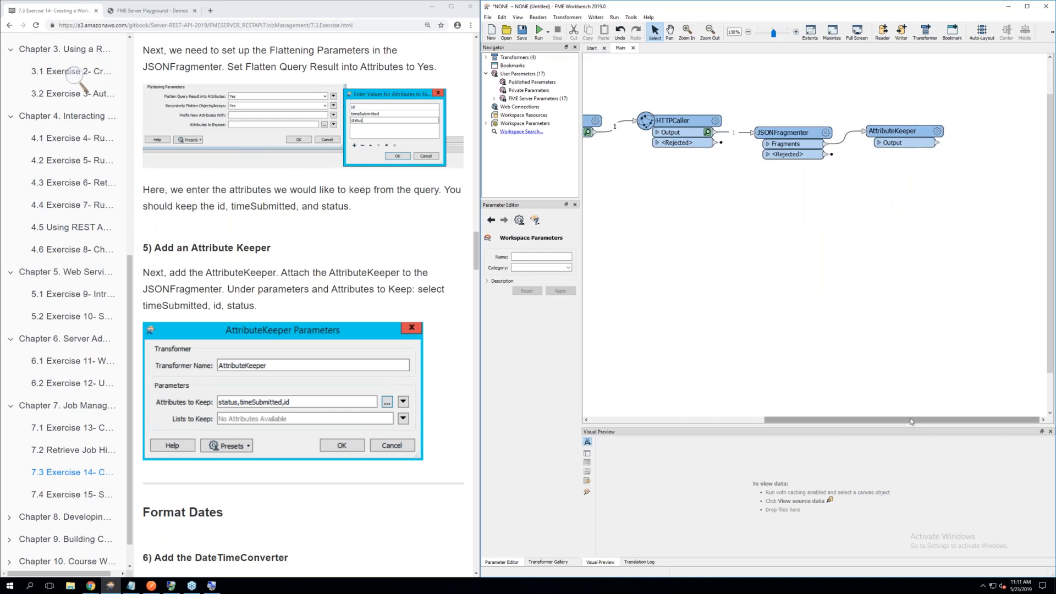
Set the AttributeKeeper's Attributes to Keep to id, timeSubmitted and status, and accept its parameters
click(936, 131)
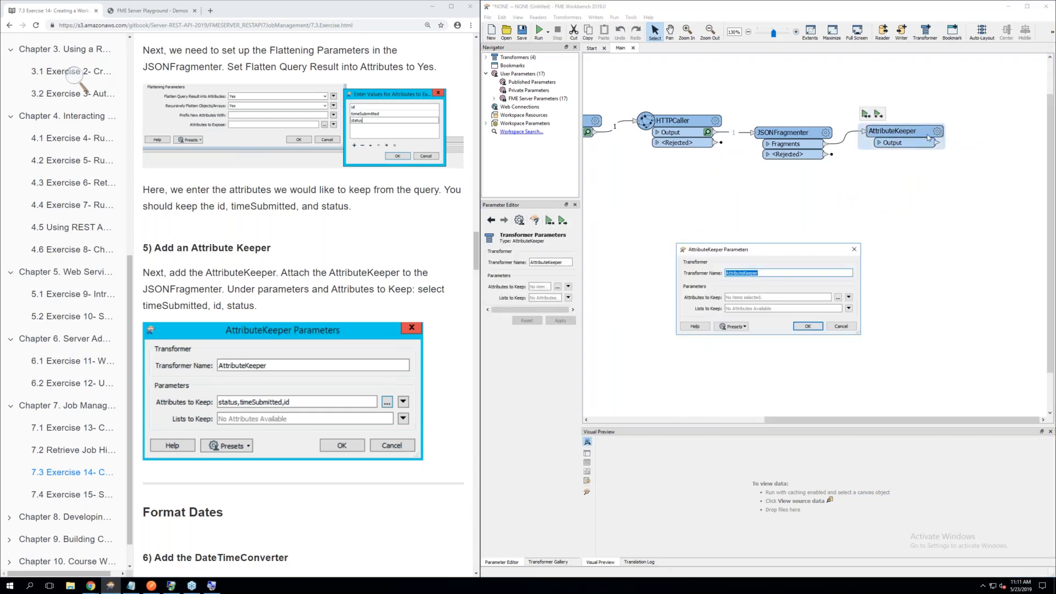
click(837, 297)
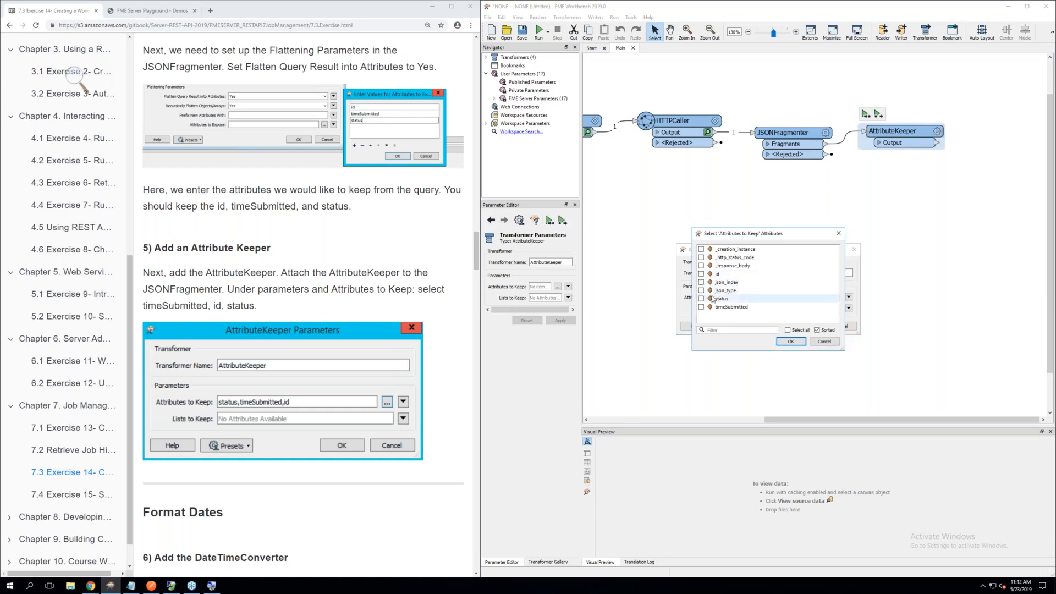
click(701, 274)
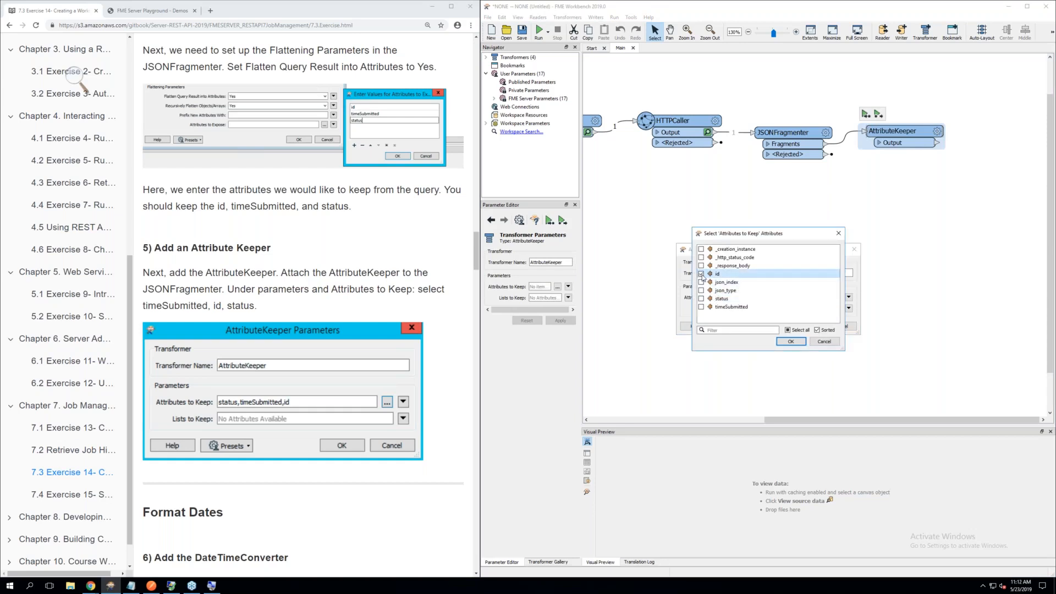
click(701, 307)
click(702, 298)
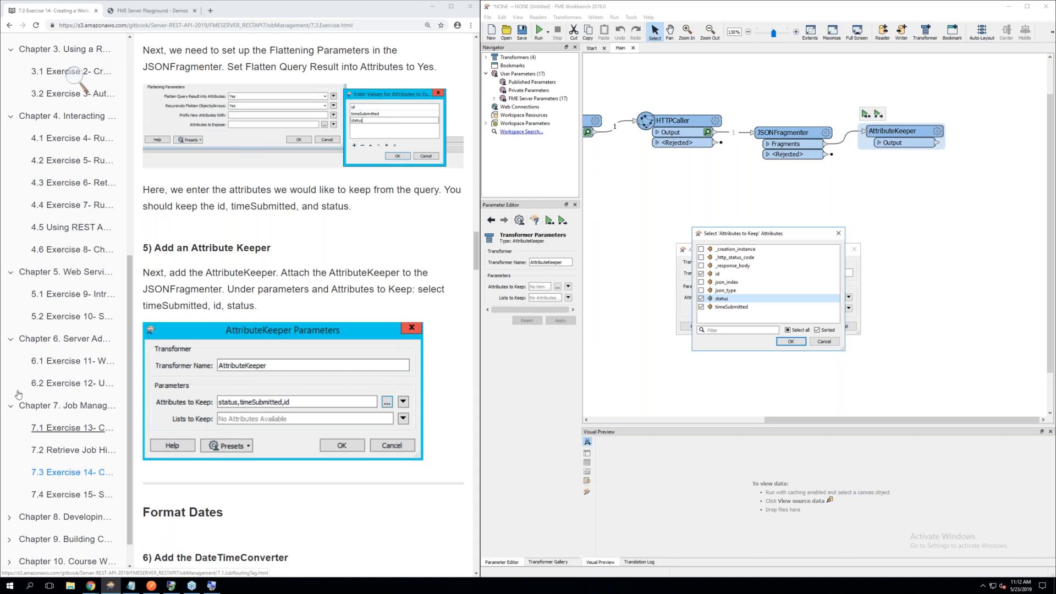
click(791, 342)
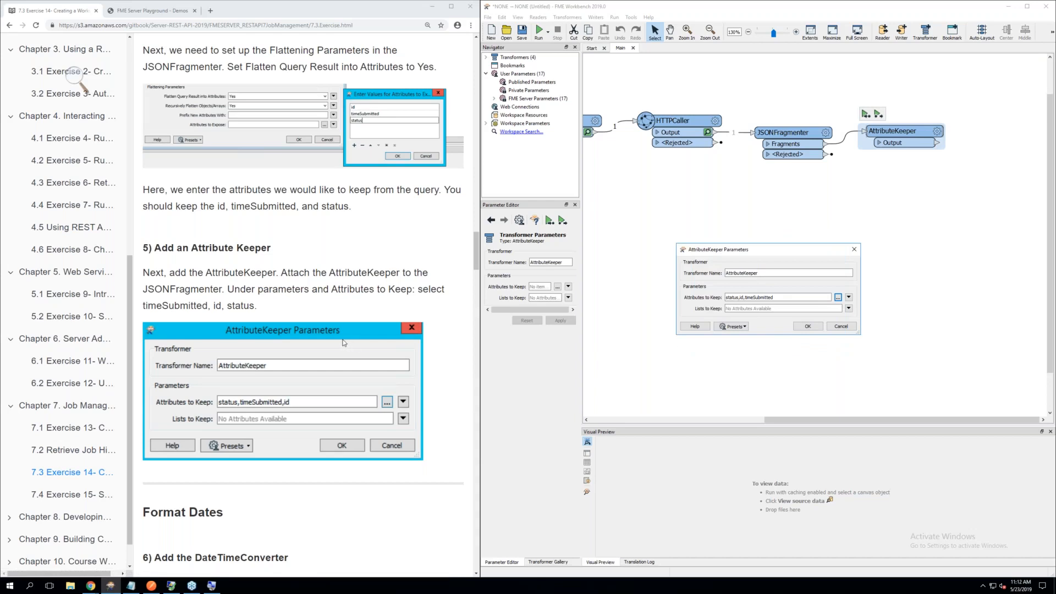
scroll(343, 342, down, 1)
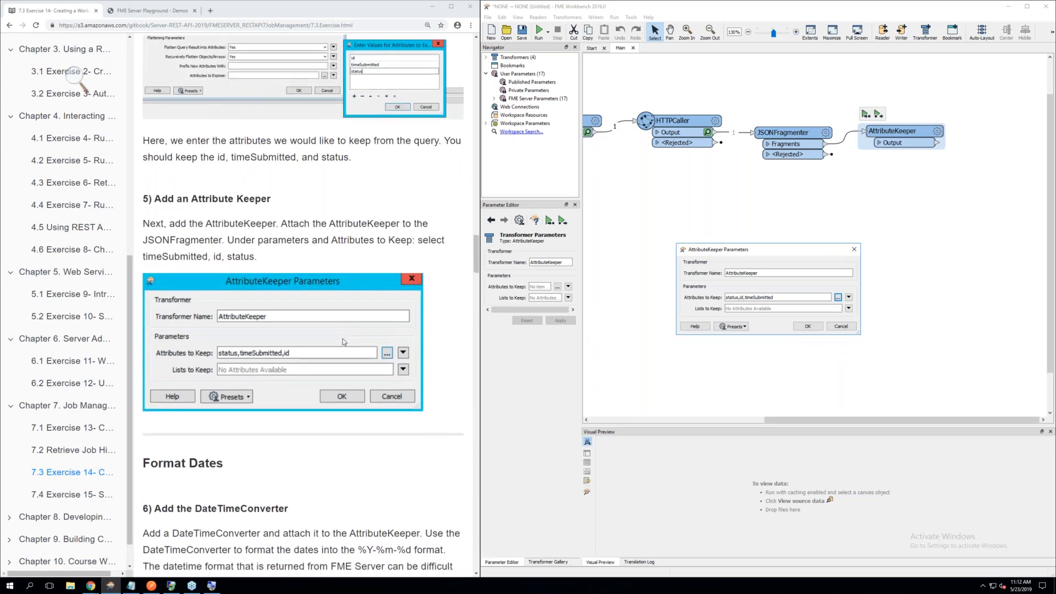
click(807, 328)
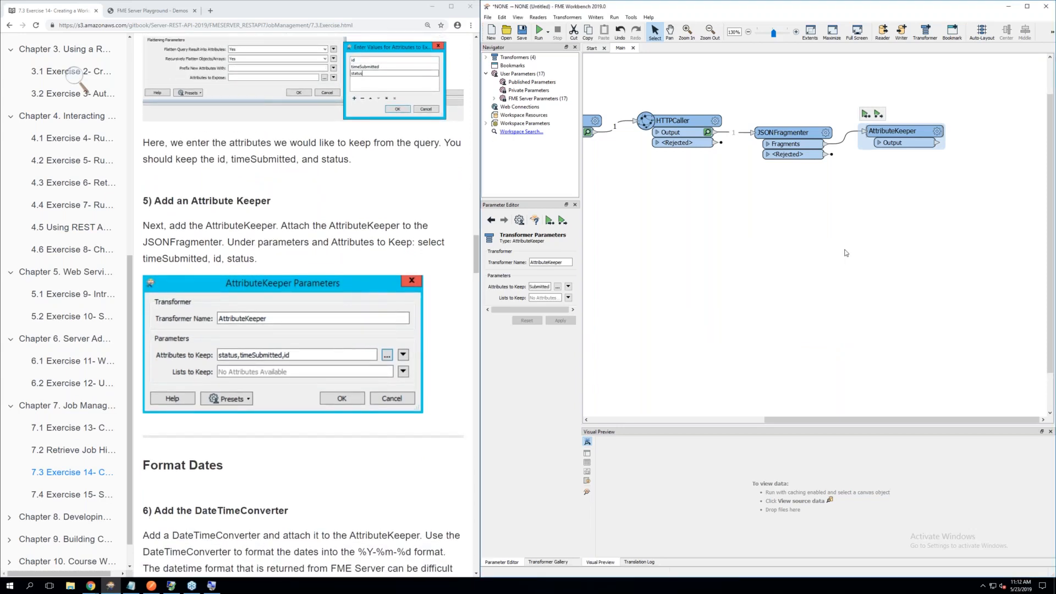
Review the JSONFragmenter's parameters and its list of attributes to expose, and close them without changes
click(828, 137)
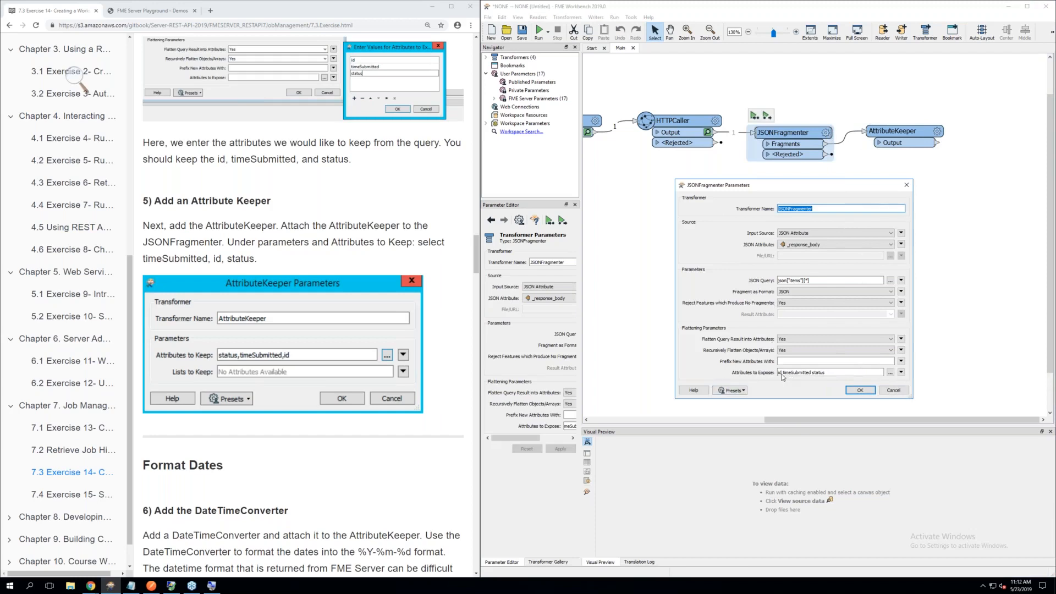
click(891, 373)
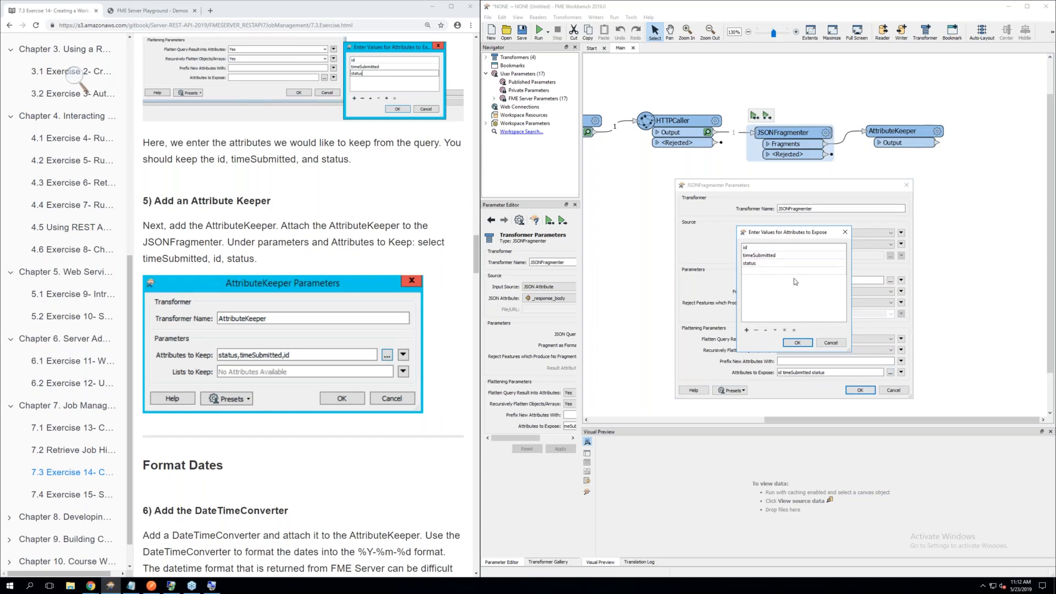
click(797, 343)
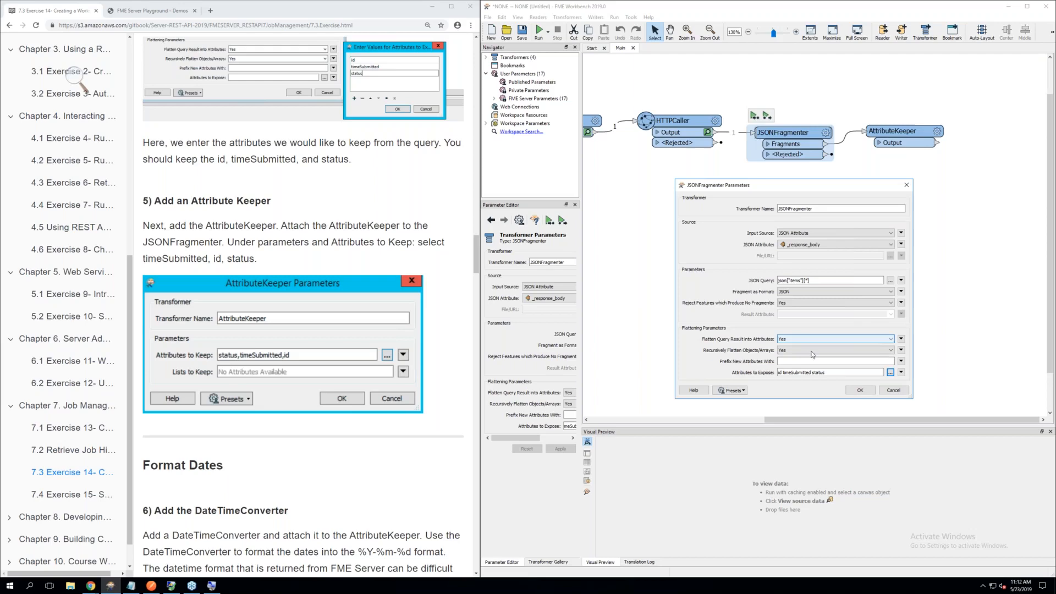
click(860, 390)
click(852, 262)
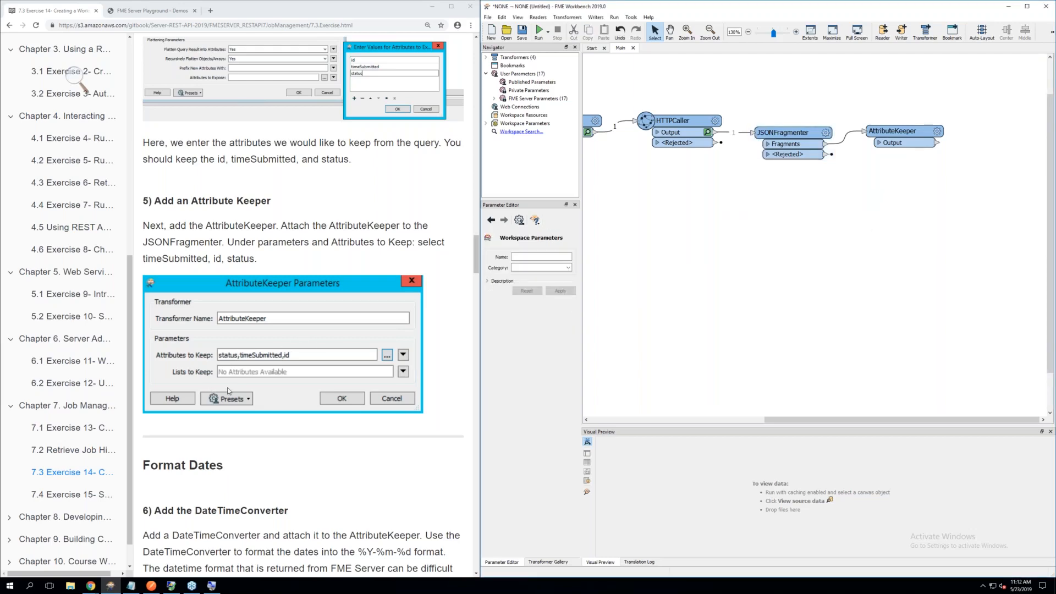
Run the workspace and inspect the AttributeKeeper's output, viewing the full timeSubmitted value of the first row
scroll(228, 390, down, 3)
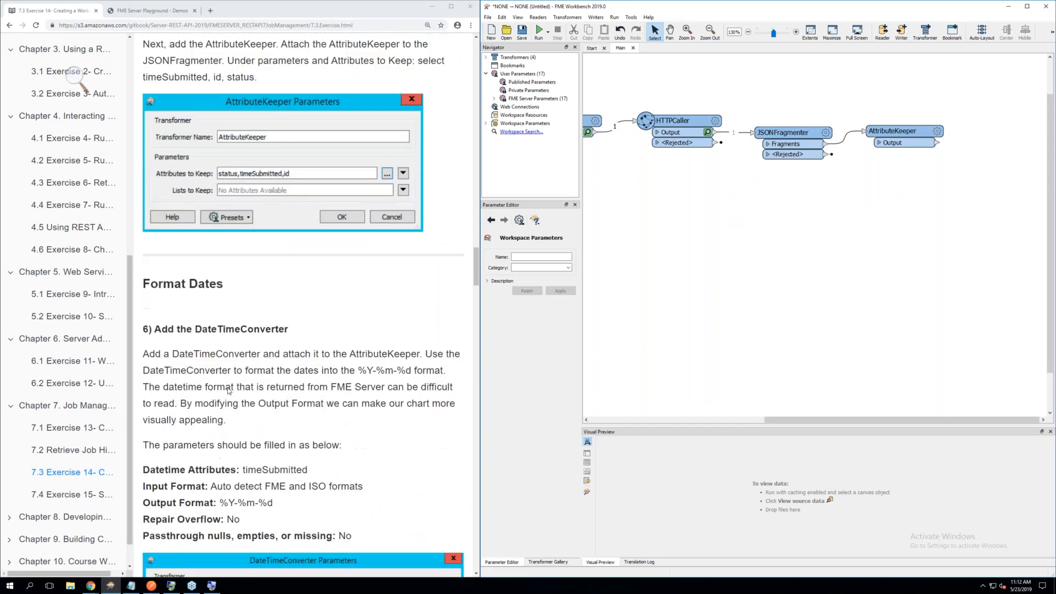
scroll(229, 391, down, 3)
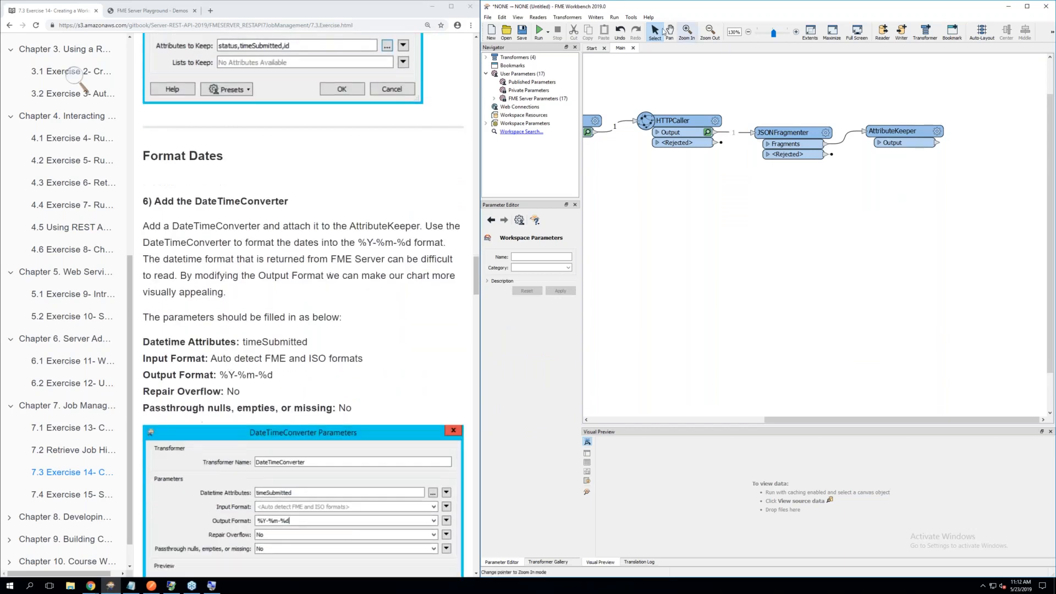
click(539, 31)
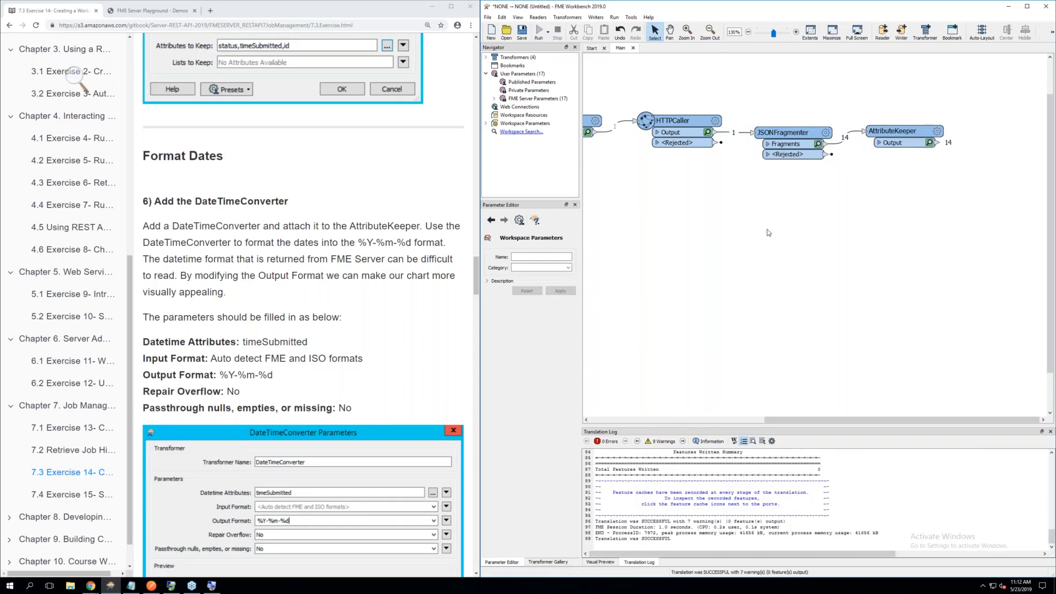
click(930, 143)
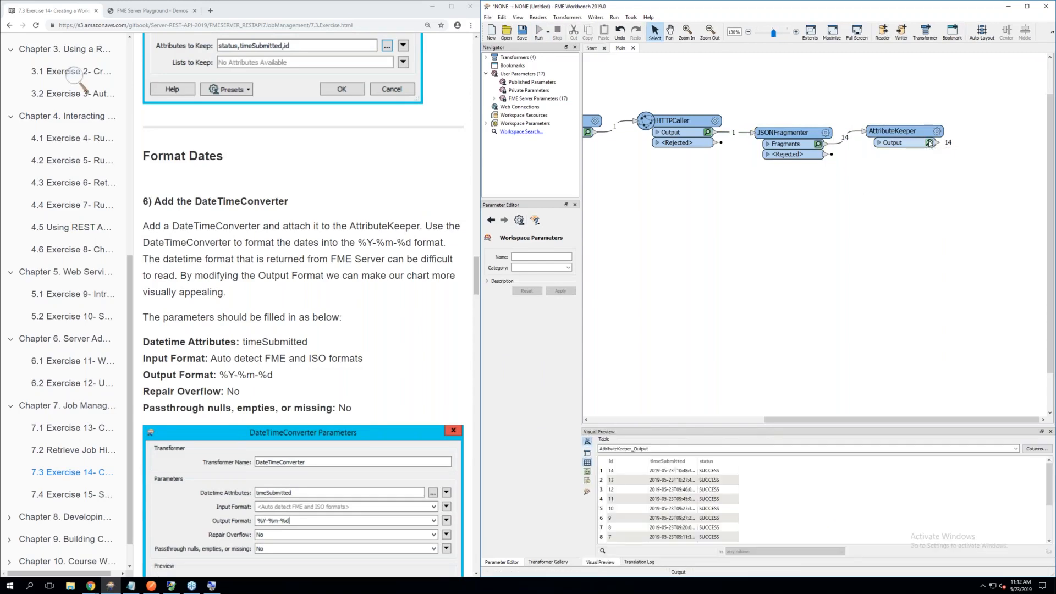
click(665, 472)
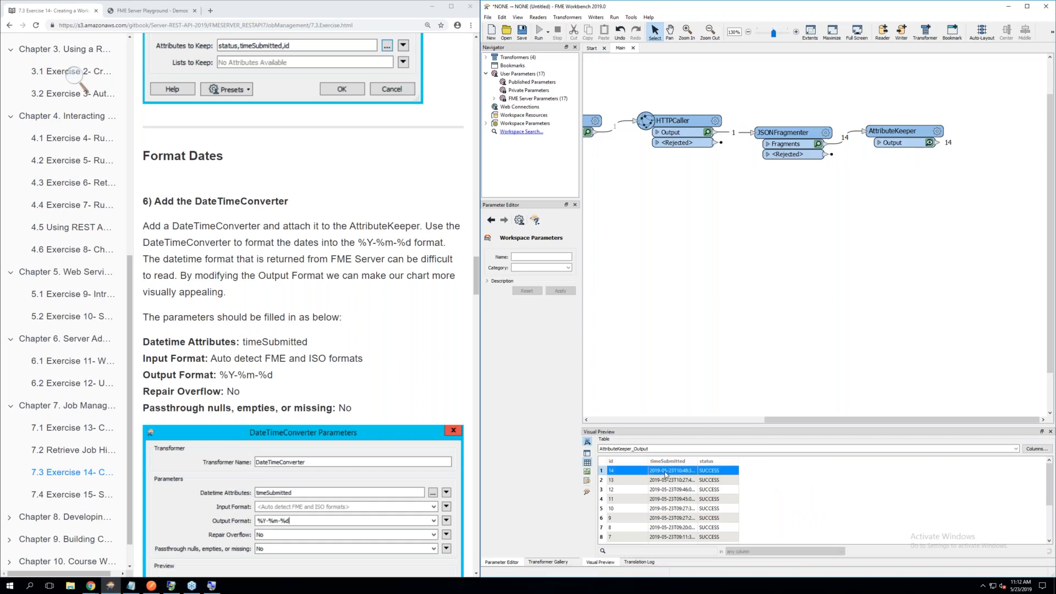
double_click(666, 474)
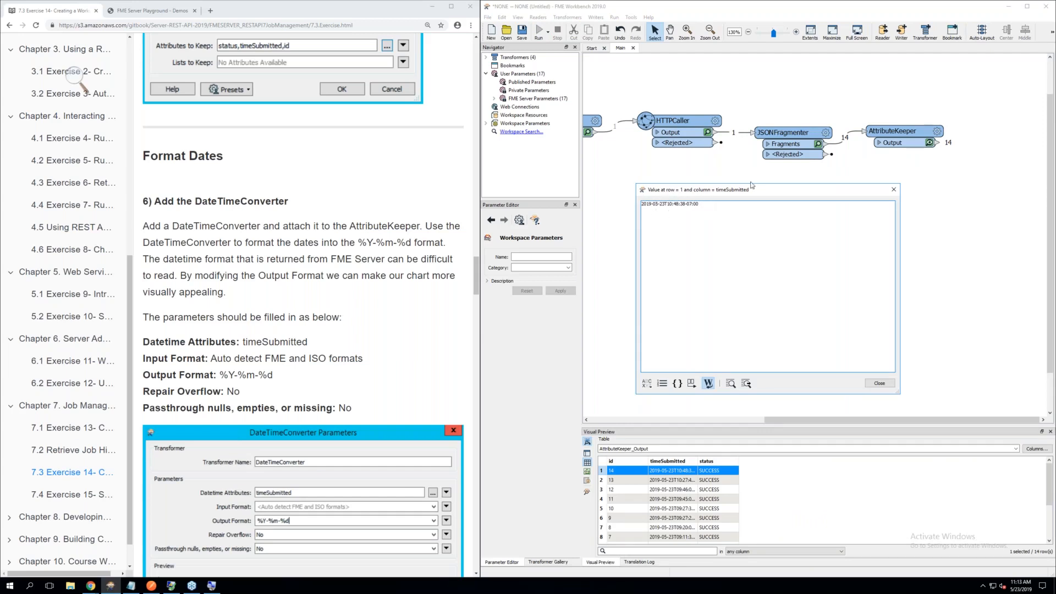
click(894, 189)
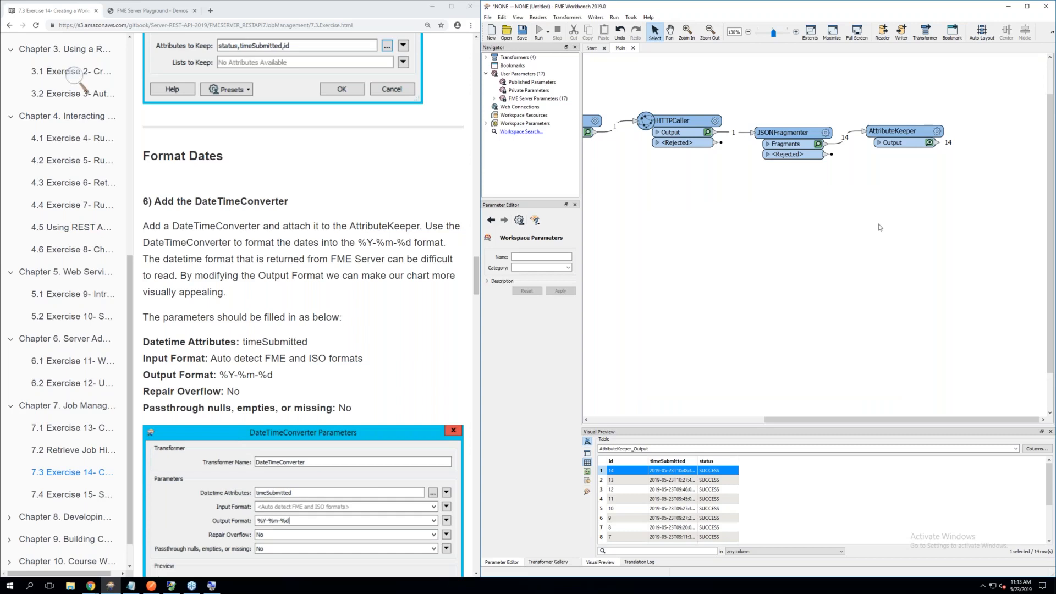
Add a DateTimeConverter transformer after the AttributeKeeper and connect it to the AttributeKeeper's Output port
scroll(918, 223, up, 2)
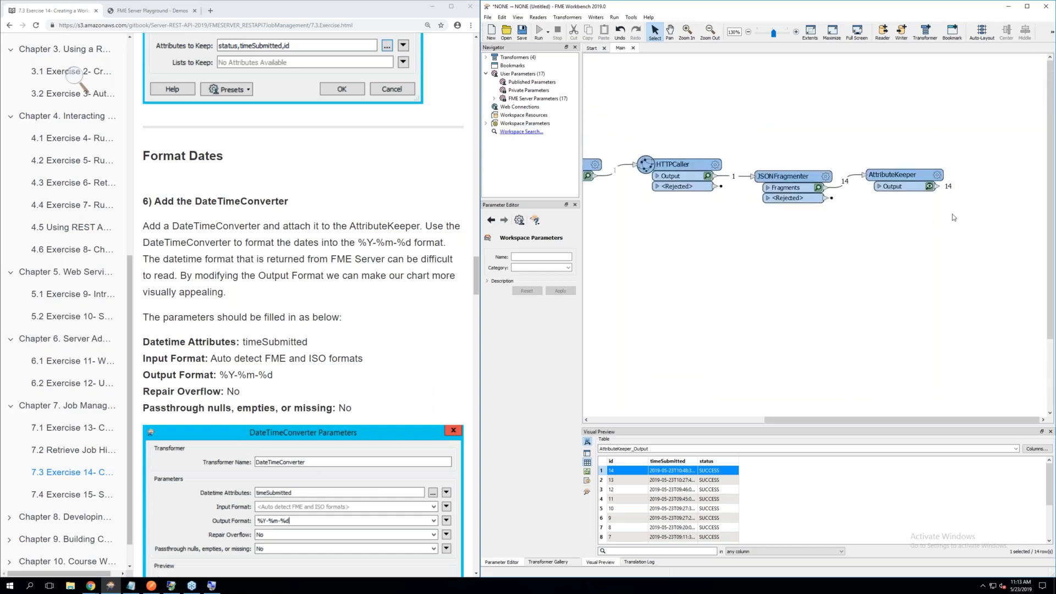
text(date)
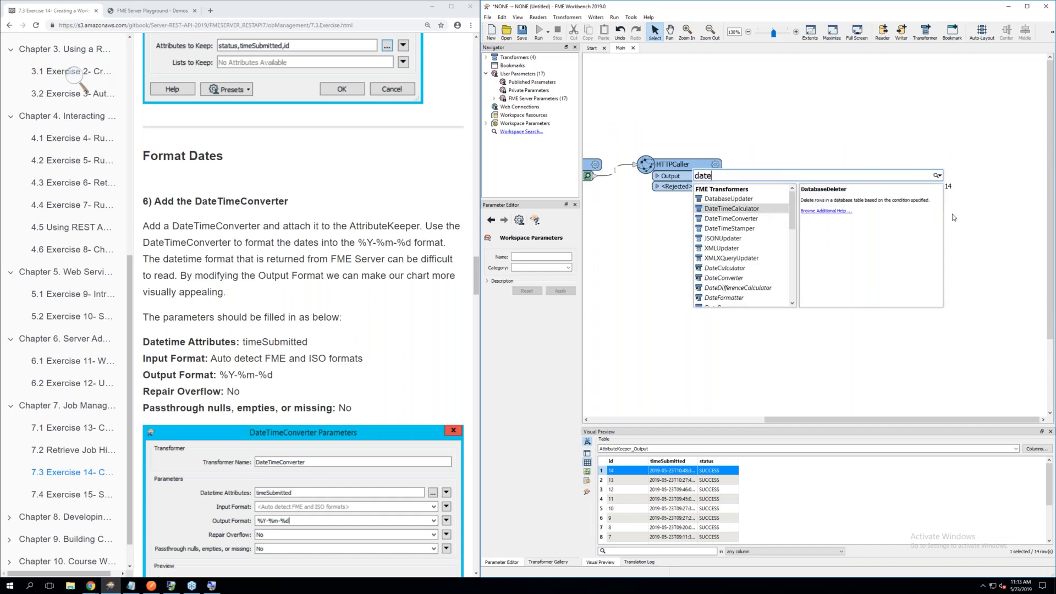
double_click(743, 219)
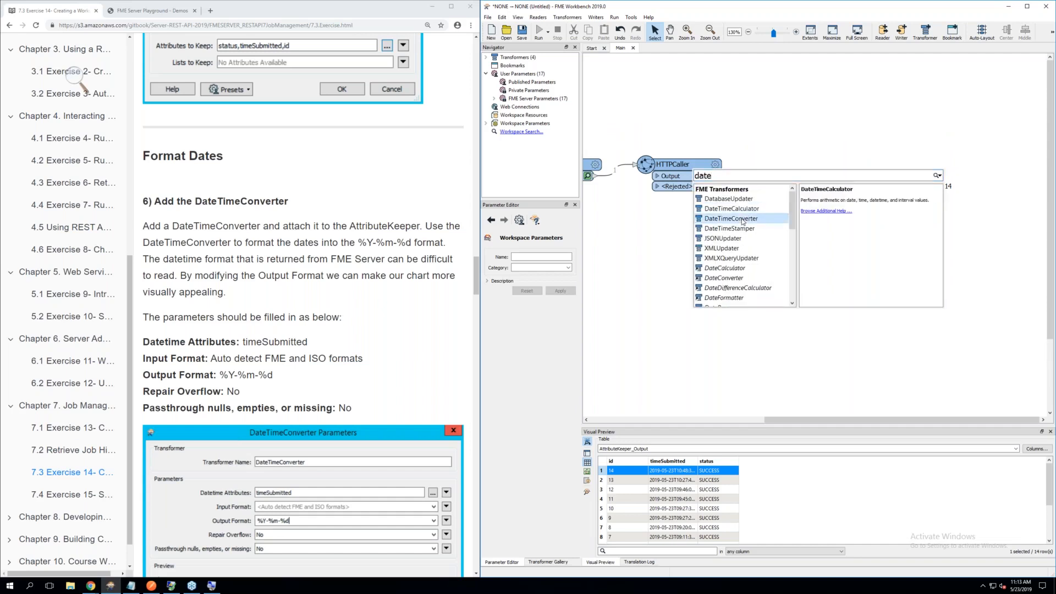
drag(790, 219, 1022, 172)
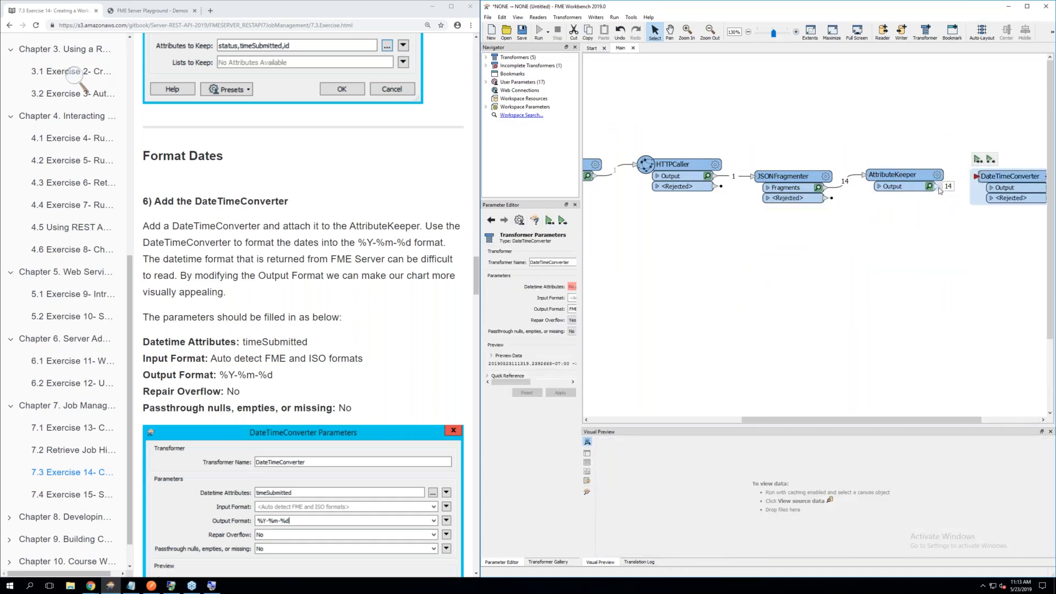
drag(935, 187, 976, 177)
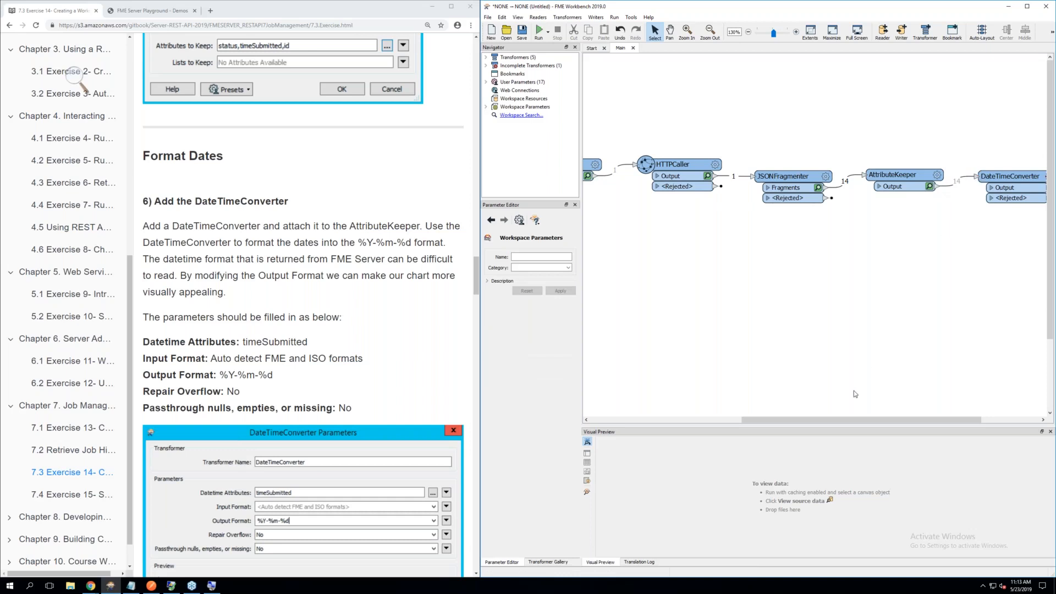
Select timeSubmitted as the DateTimeConverter's Datetime Attributes, following the exercise's parameter list
drag(848, 416, 930, 414)
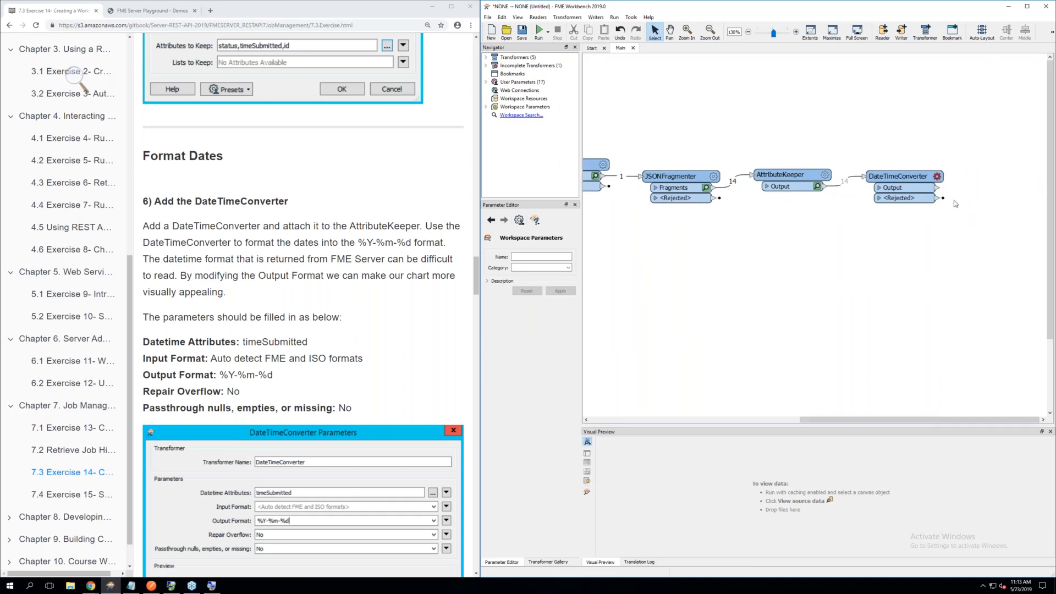
click(937, 177)
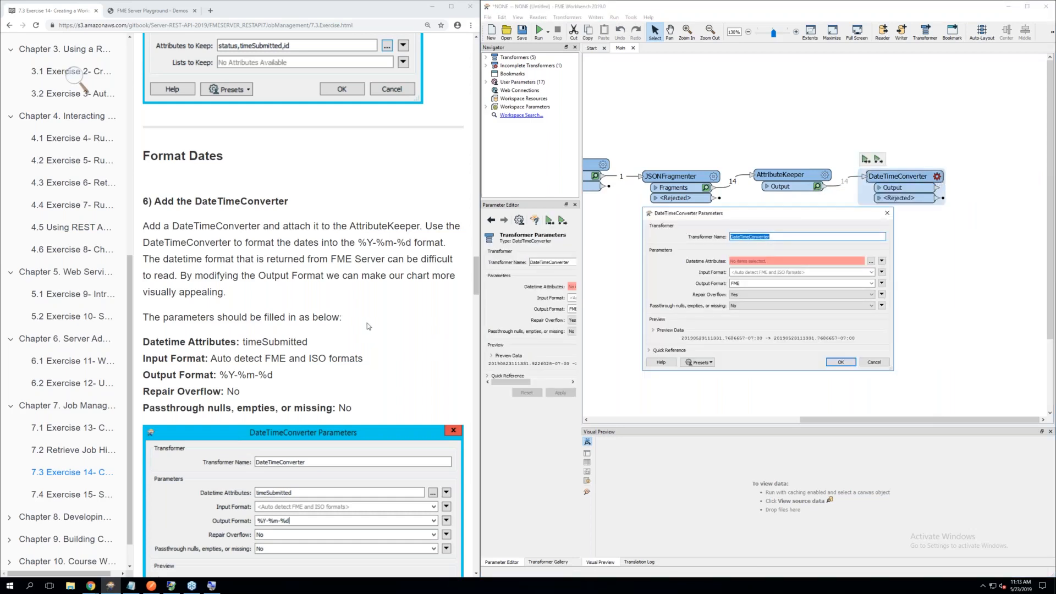
scroll(368, 325, down, 2)
scroll(367, 325, up, 1)
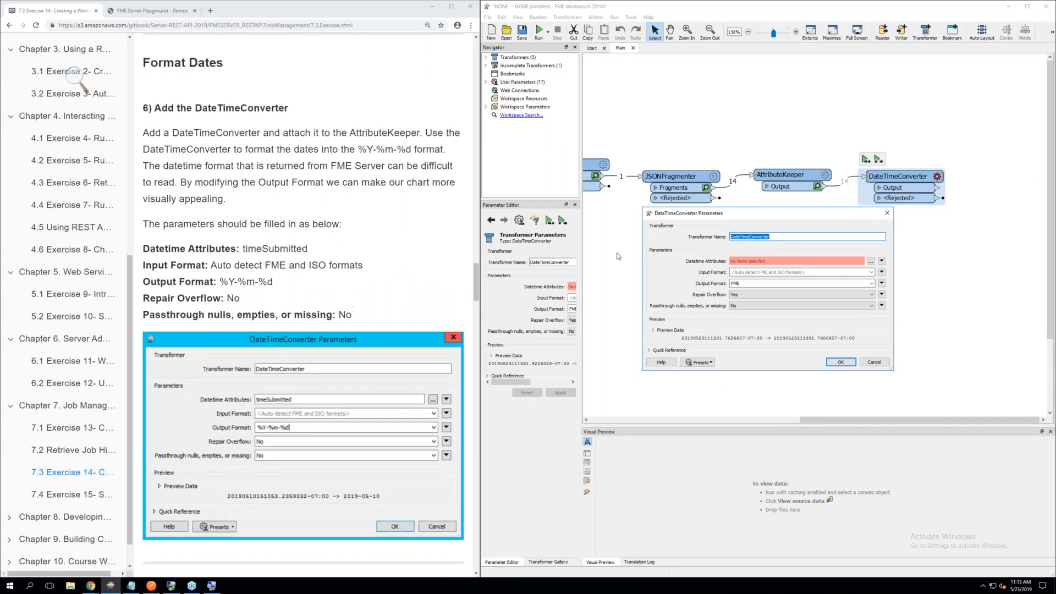
click(870, 261)
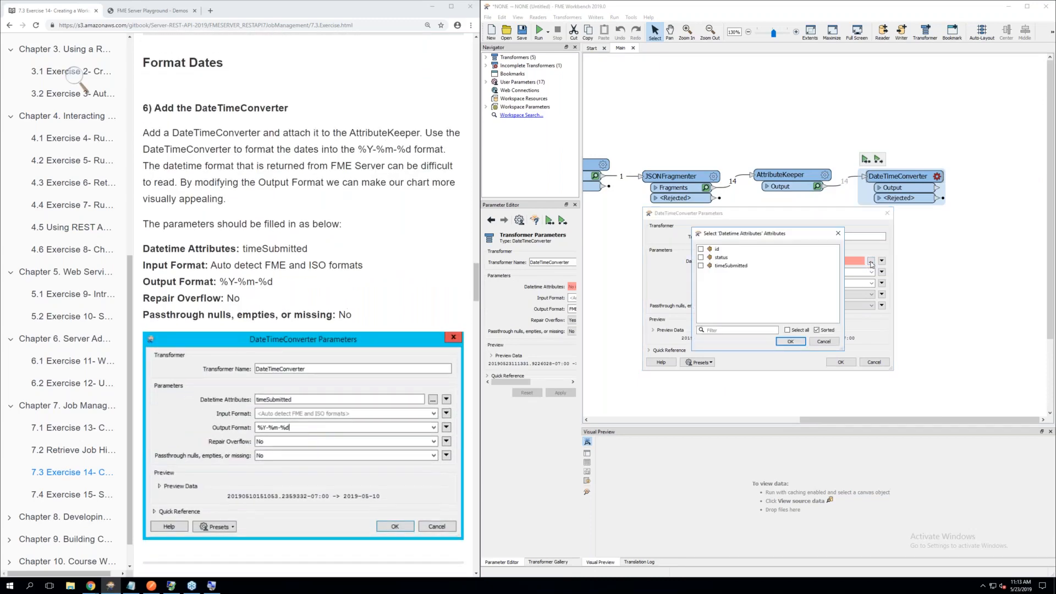
click(701, 266)
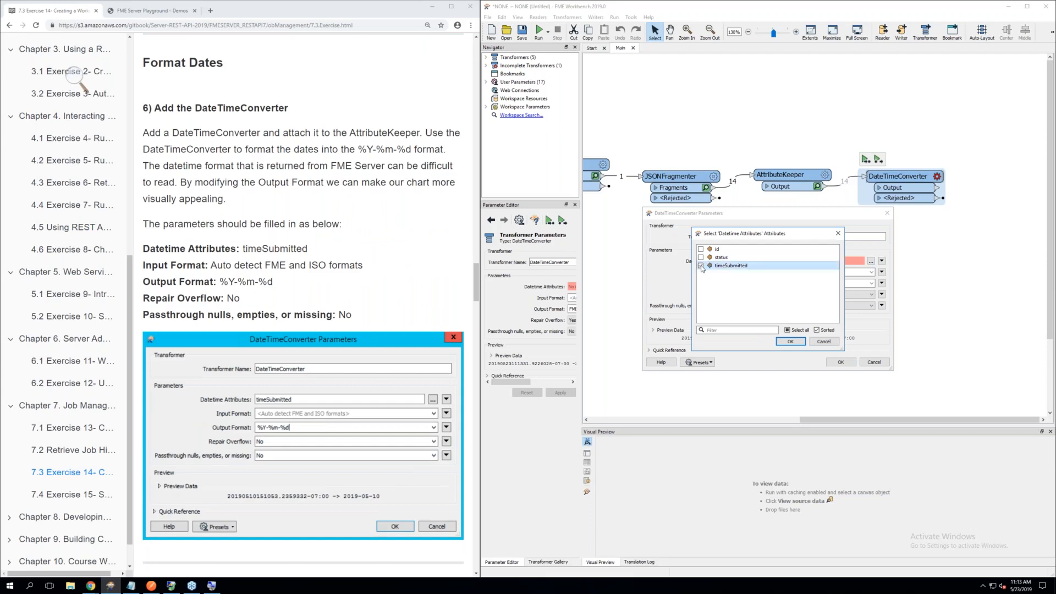
click(791, 342)
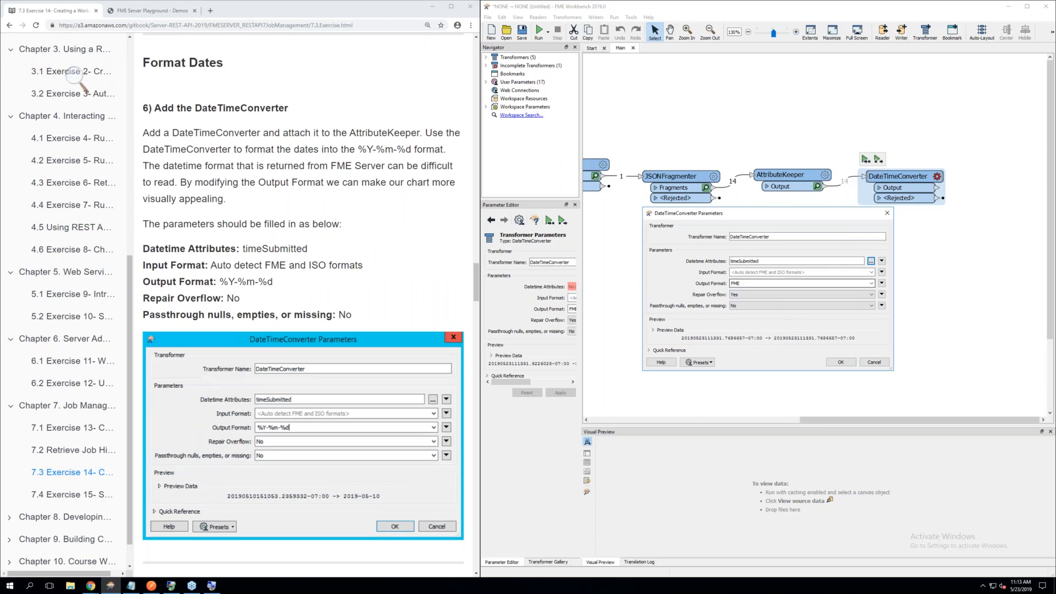
Set the DateTimeConverter's Output Format to the ISO date %Y-%m-%d and Repair Overflow to No
double_click(753, 284)
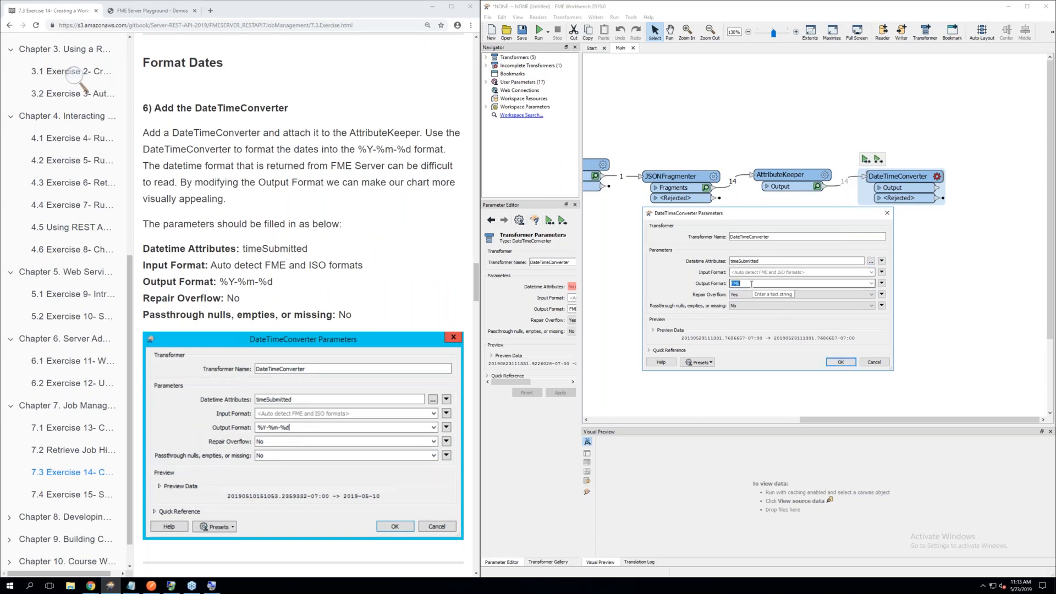
click(872, 283)
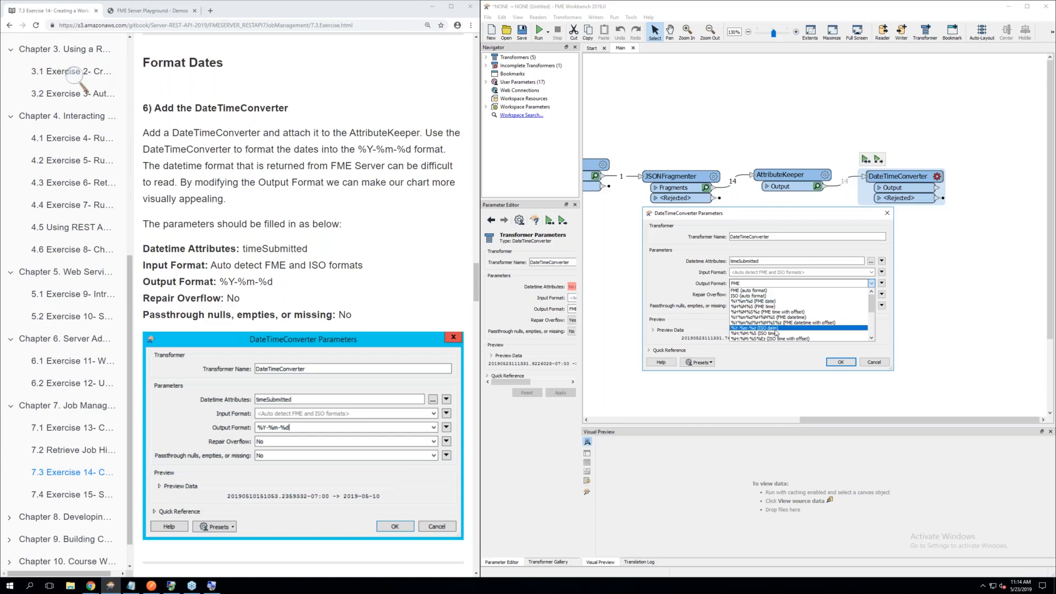
click(775, 330)
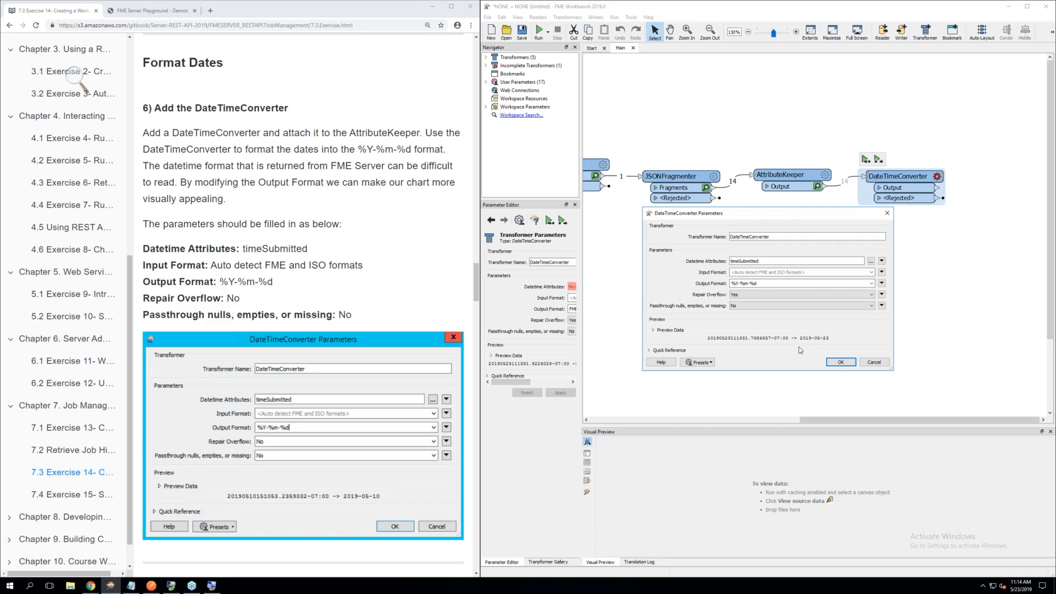
click(758, 299)
click(743, 308)
scroll(359, 284, down, 3)
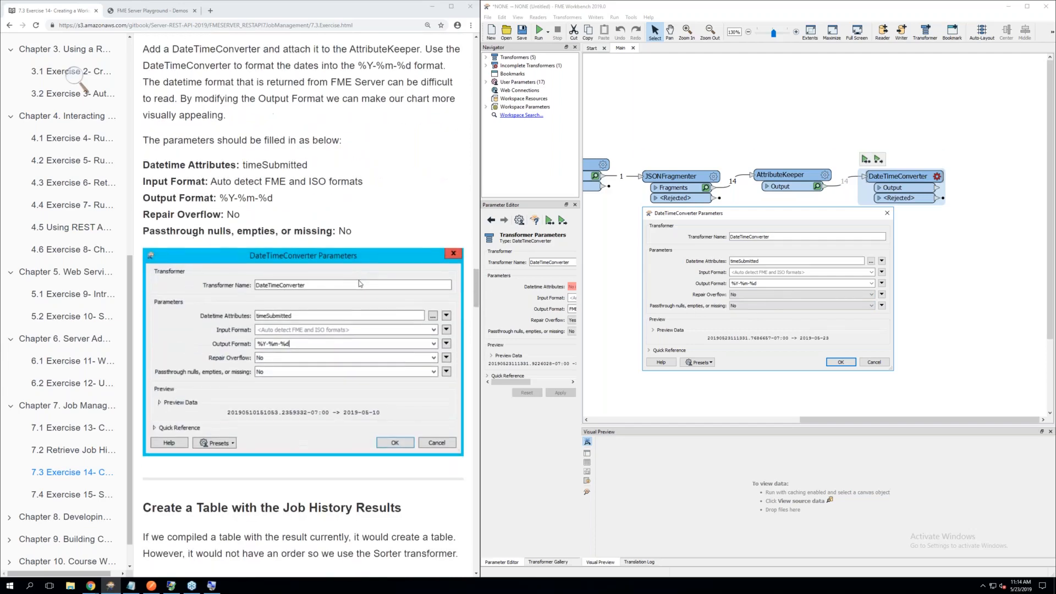
scroll(359, 283, down, 1)
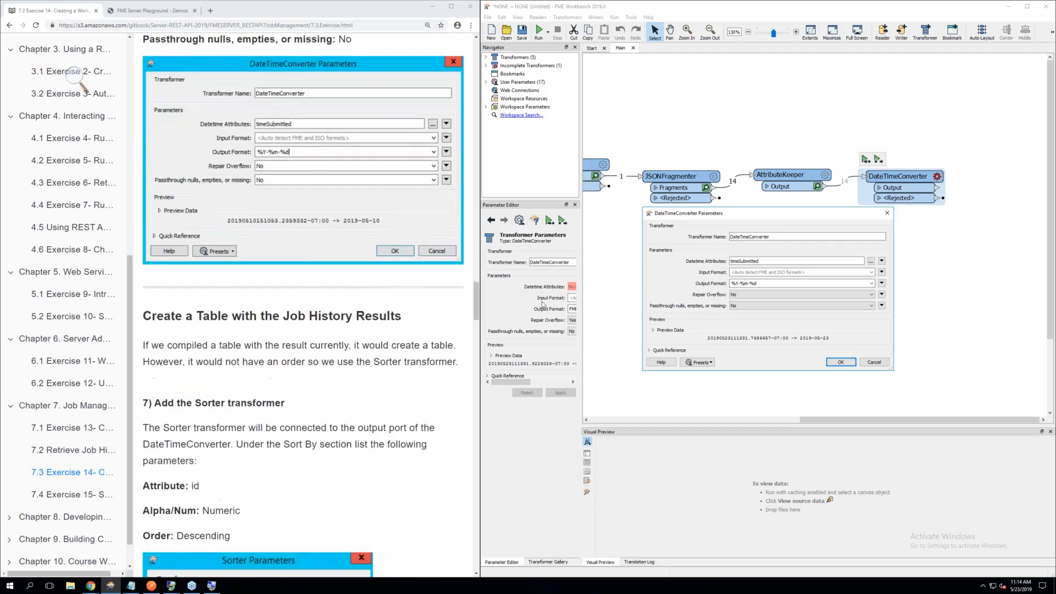
Accept the DateTimeConverter's parameters, and add a Sorter transformer connected to the DateTimeConverter's Output port
click(841, 362)
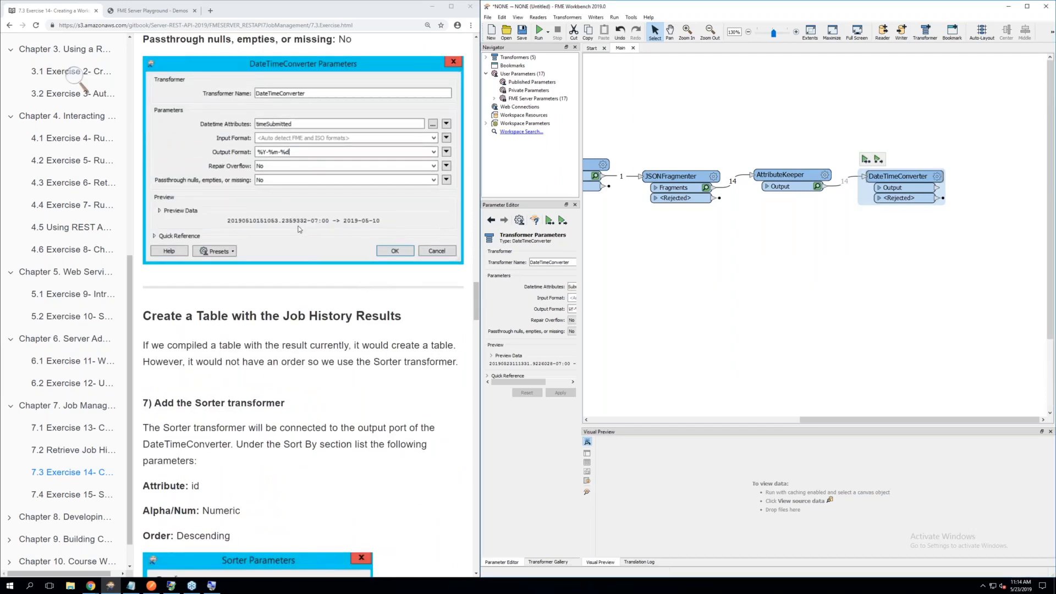
scroll(298, 230, up, 5)
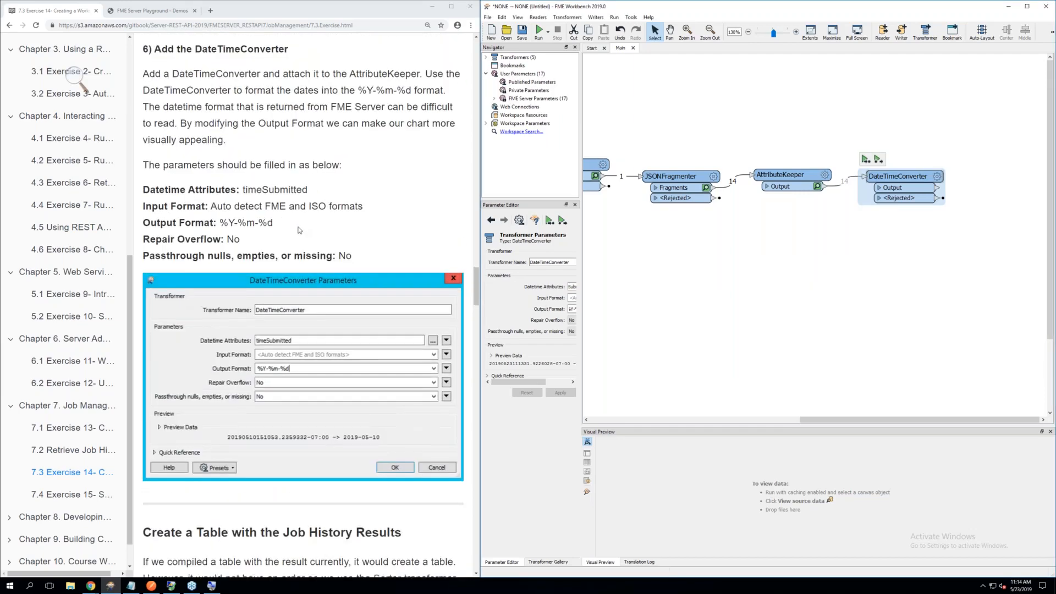
scroll(298, 230, down, 4)
scroll(298, 229, down, 3)
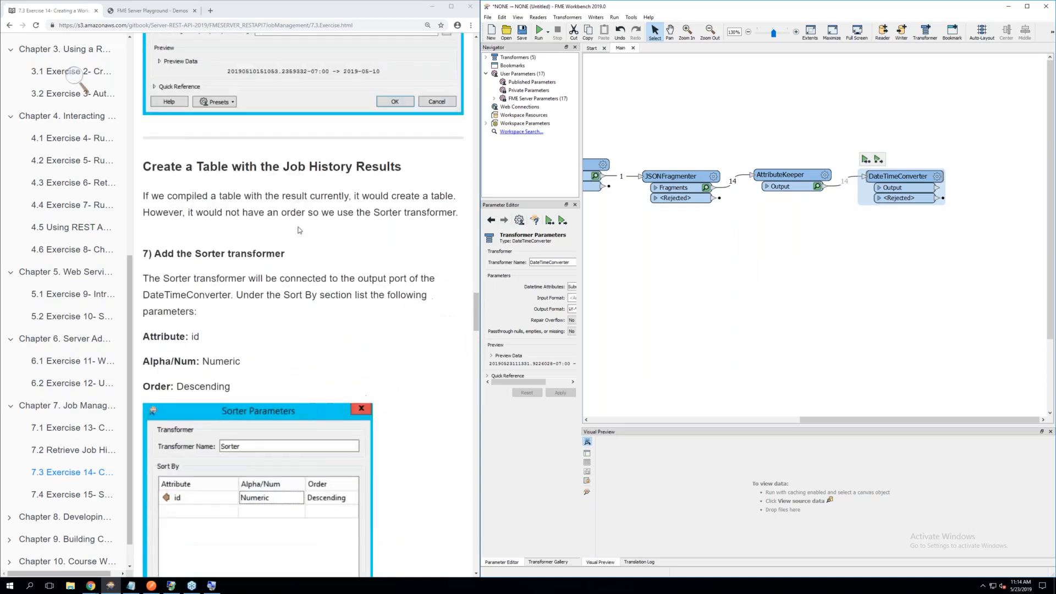
scroll(298, 230, down, 1)
click(787, 249)
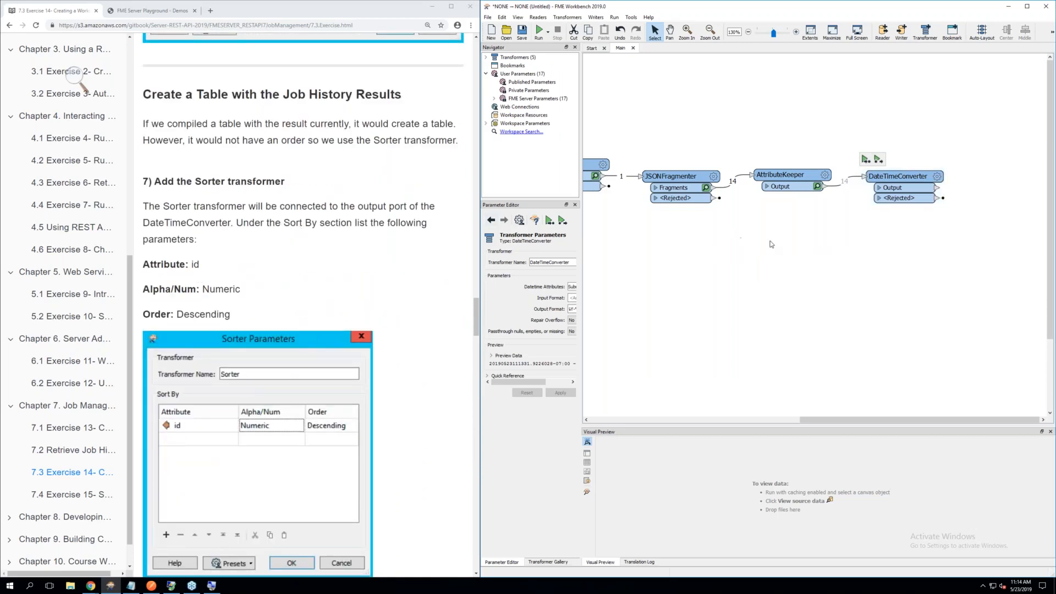
scroll(932, 236, down, 3)
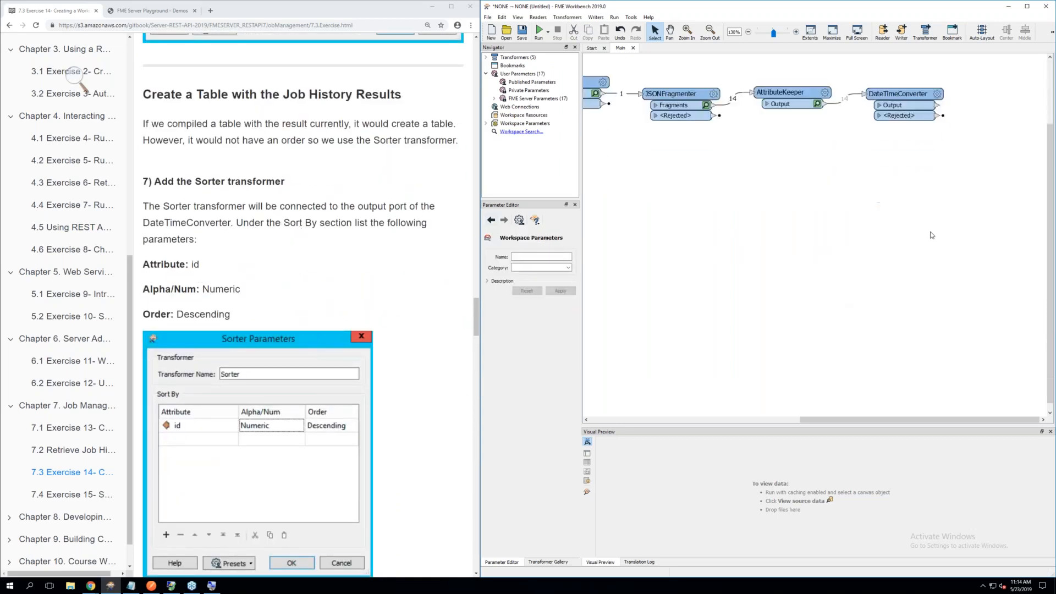
scroll(933, 239, up, 3)
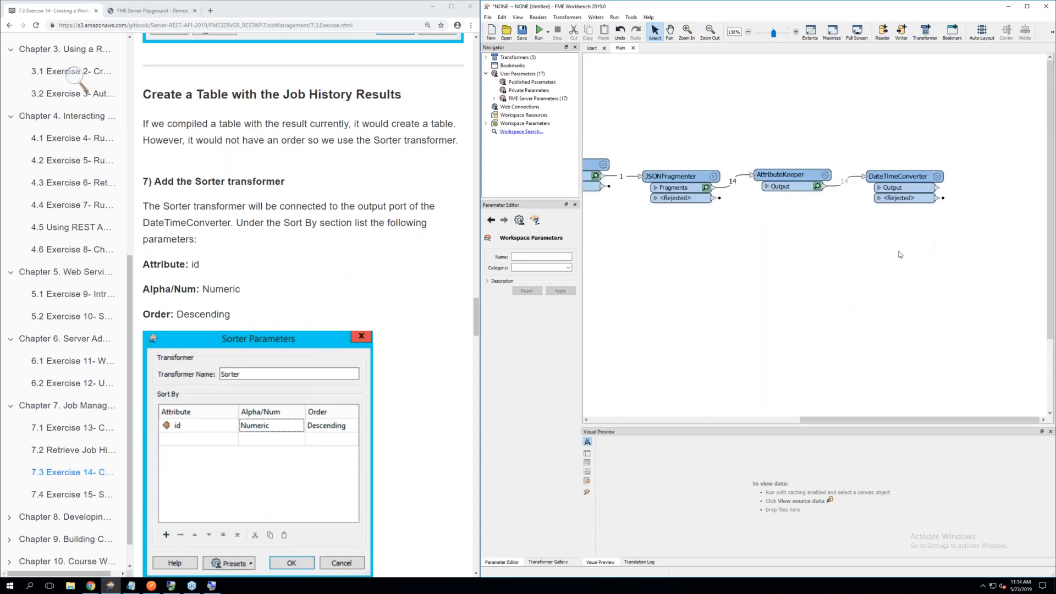
text(sor)
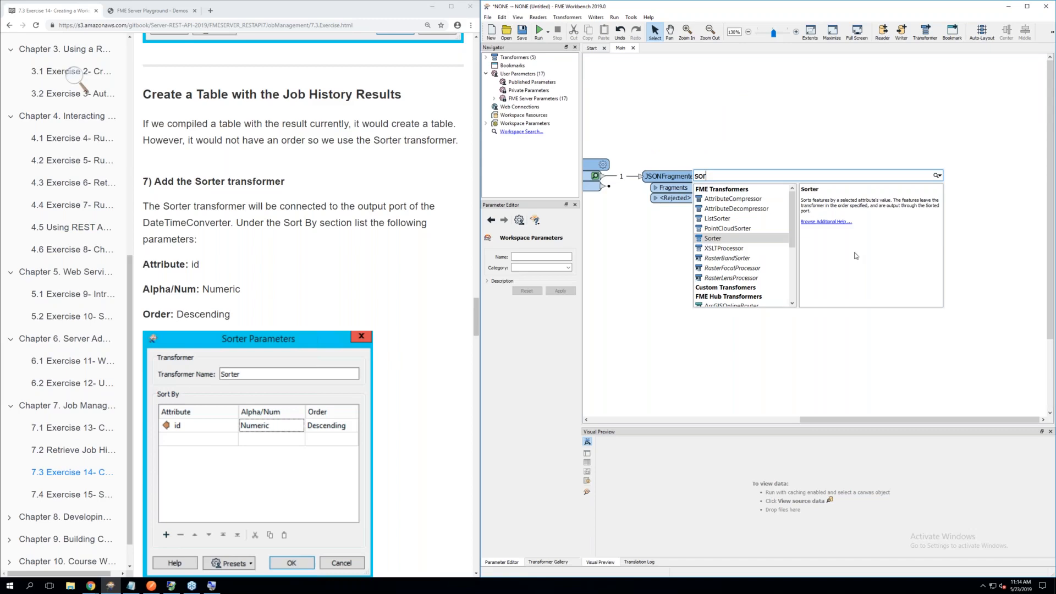
double_click(721, 238)
mouse_move(742, 245)
mouse_down()
mouse_move(946, 176)
mouse_move(980, 176)
mouse_move(942, 189)
mouse_move(963, 177)
mouse_up()
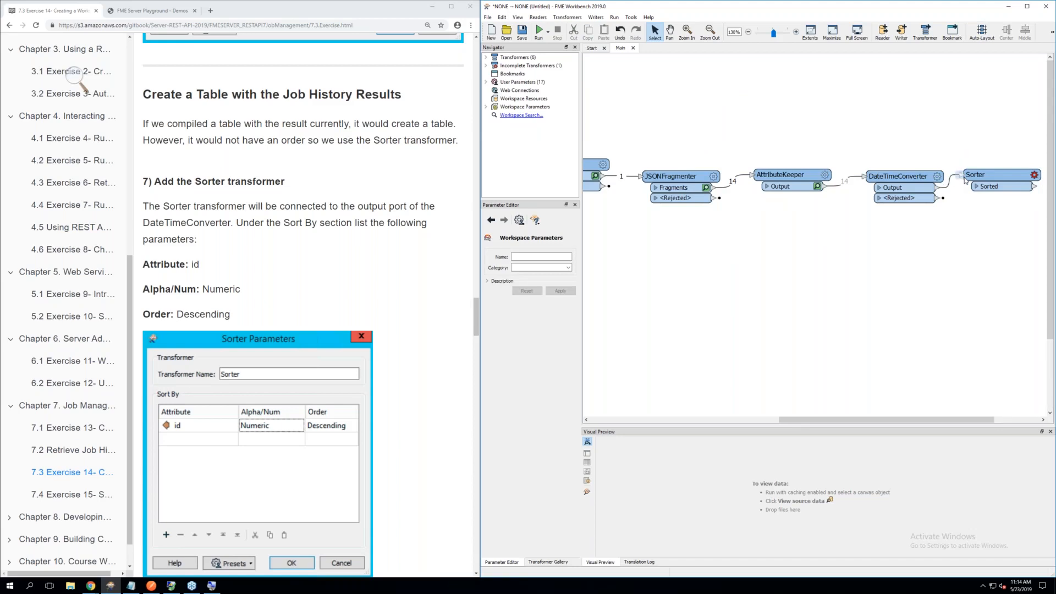
Configure the Sorter to sort by id with Alpha/Num set to Numeric and Order set to Descending, checking against the exercise
click(1034, 175)
click(1035, 175)
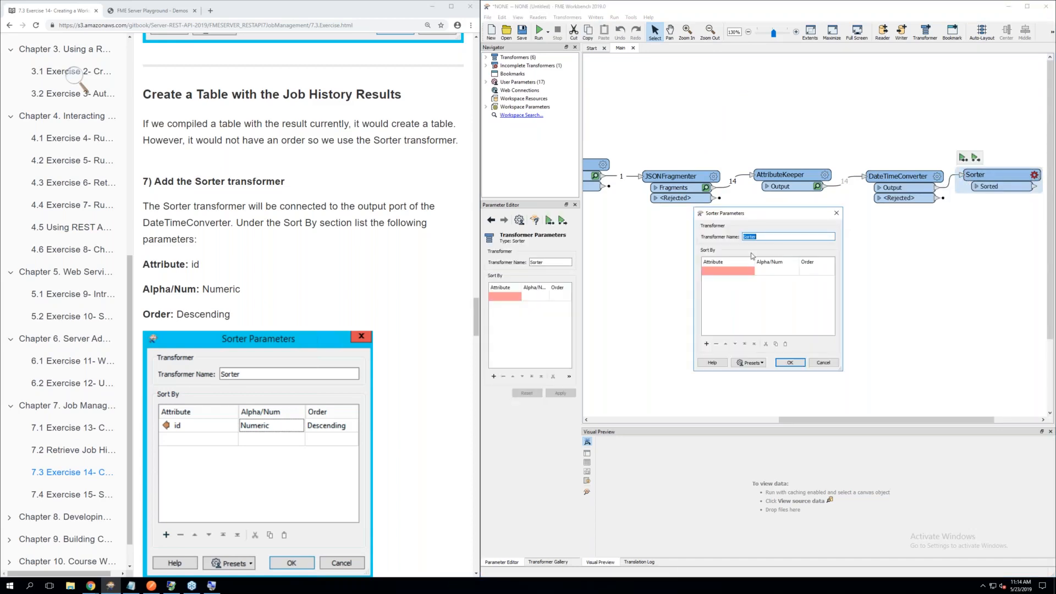
click(727, 268)
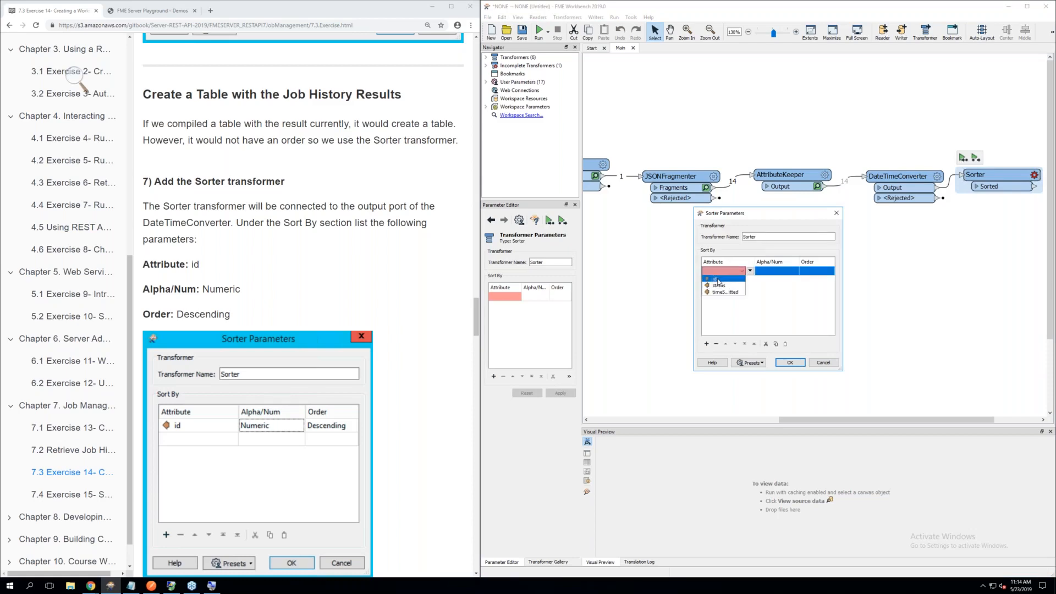
click(719, 282)
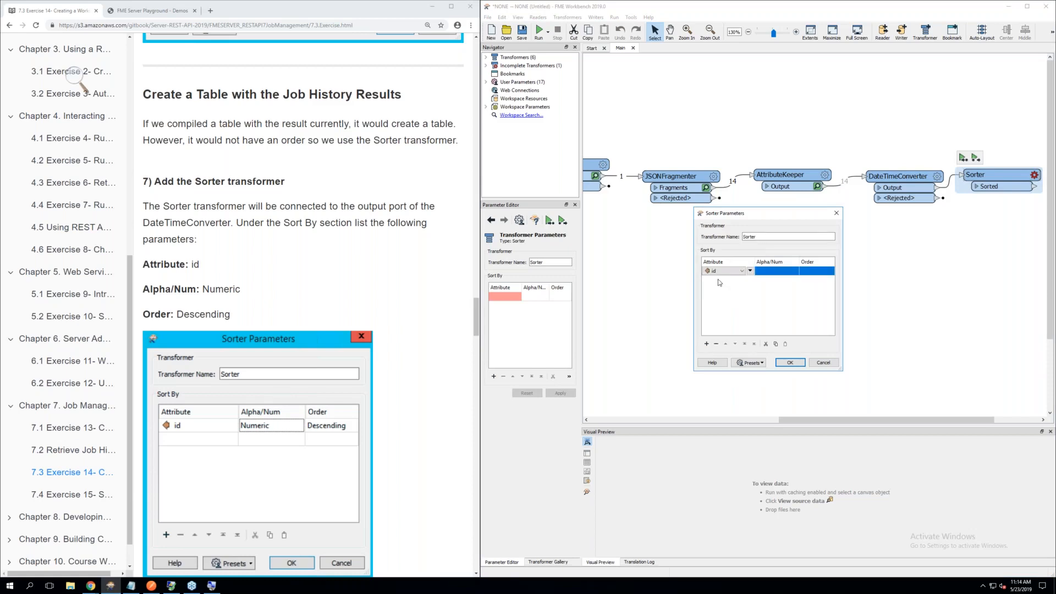
click(768, 273)
click(775, 285)
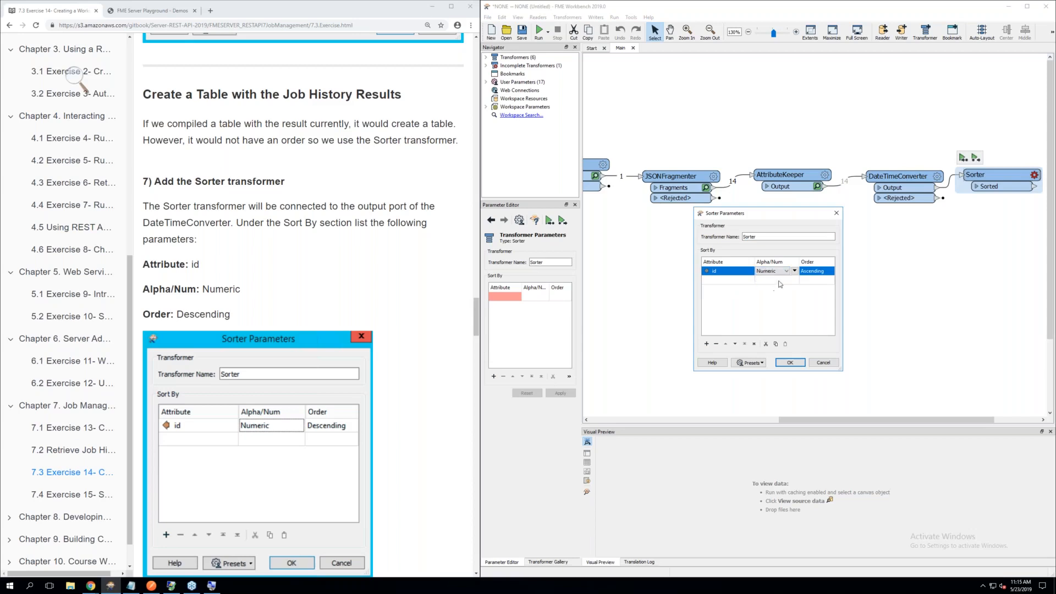
click(814, 273)
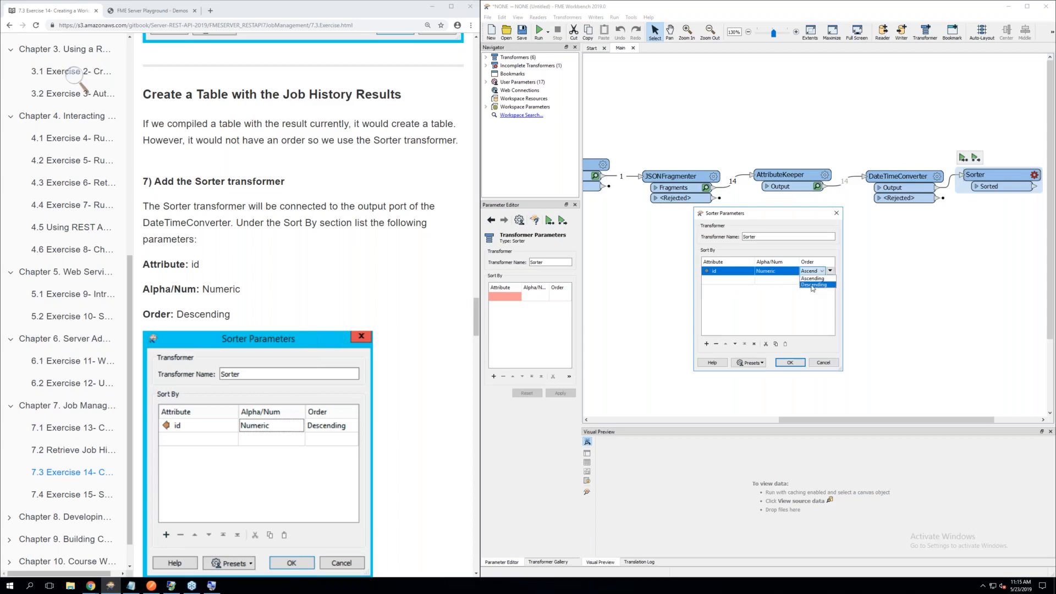
click(813, 287)
scroll(150, 321, up, 1)
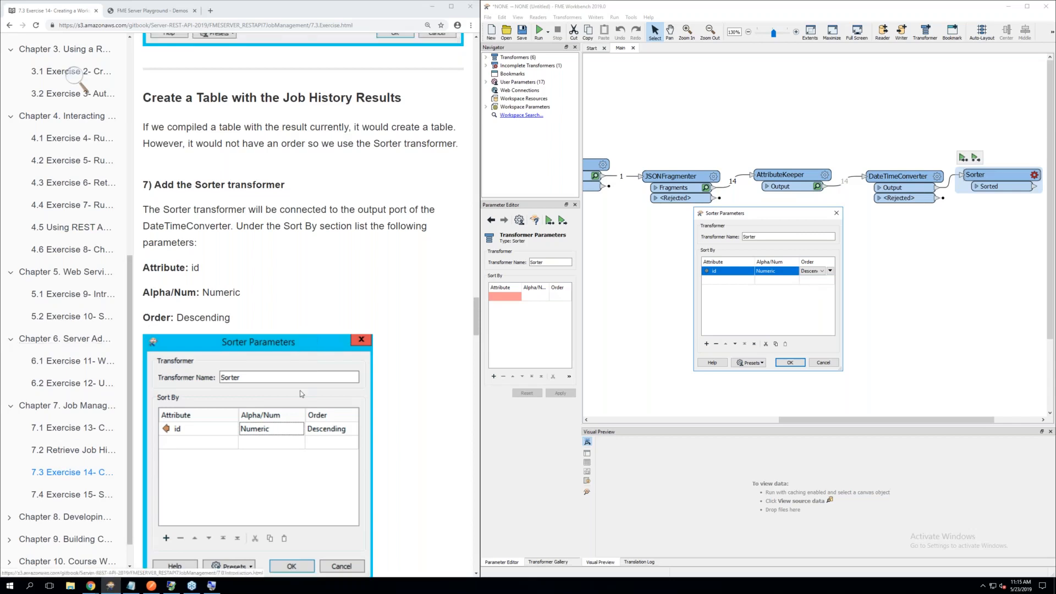
scroll(300, 350, down, 1)
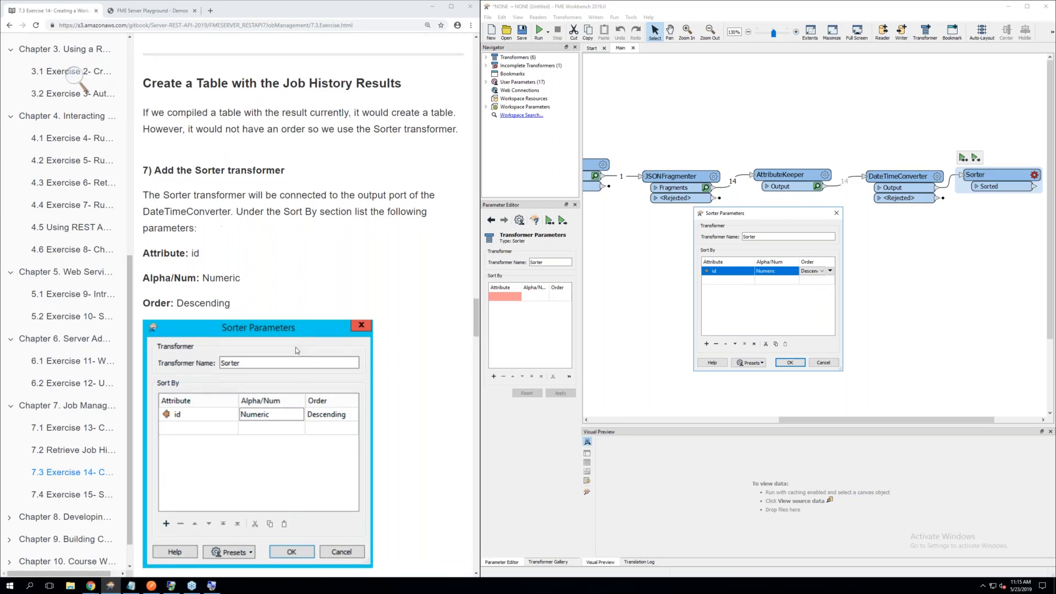
scroll(291, 348, down, 2)
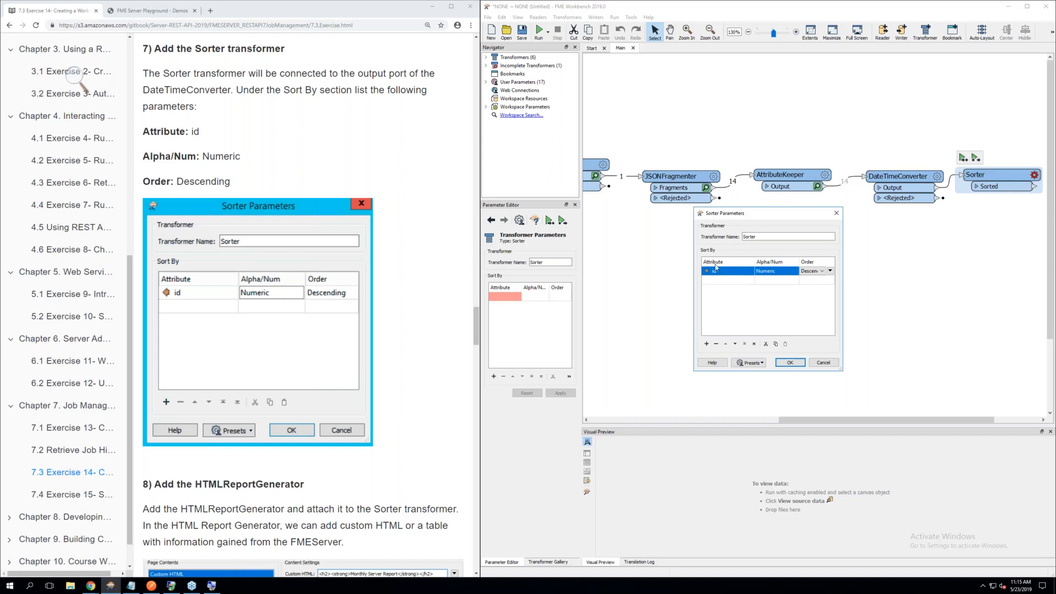
click(791, 363)
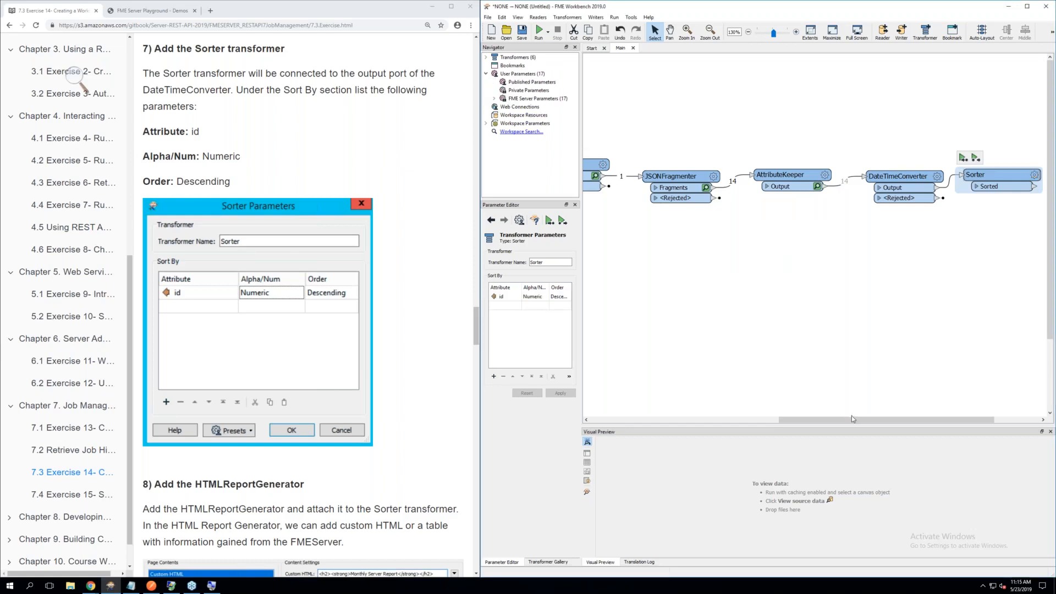
Add an HTMLReportGenerator transformer after the Sorter and connect it to the Sorter's Sorted port
drag(856, 421, 903, 421)
click(849, 371)
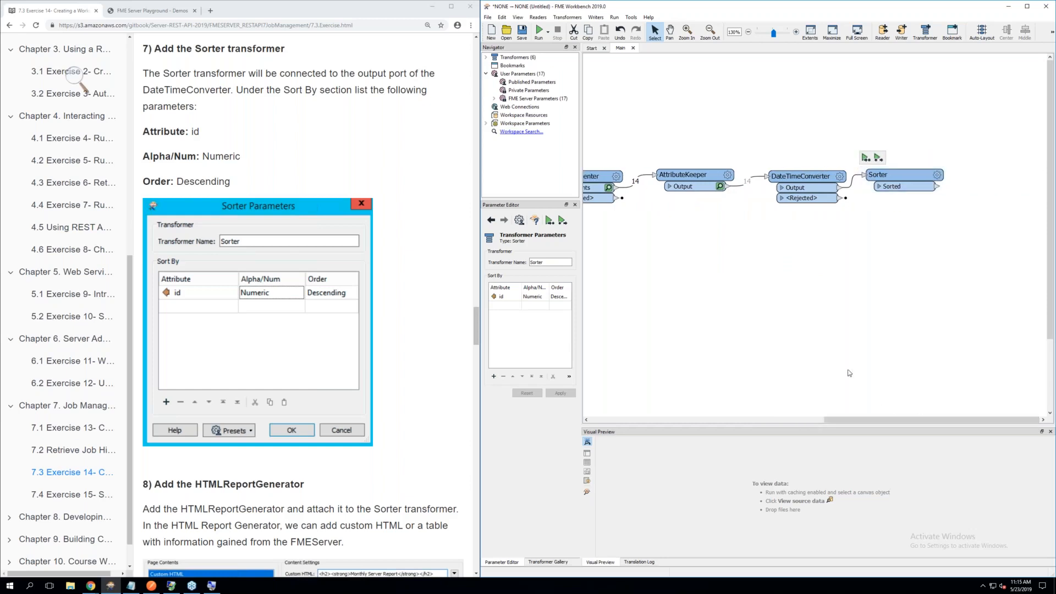
scroll(290, 273, down, 3)
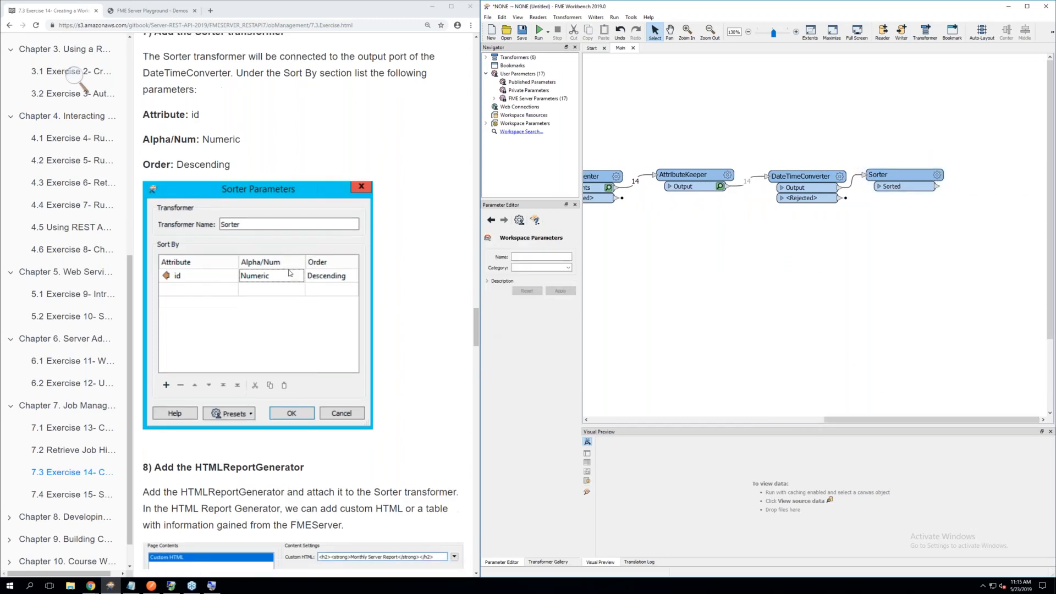
scroll(289, 273, down, 2)
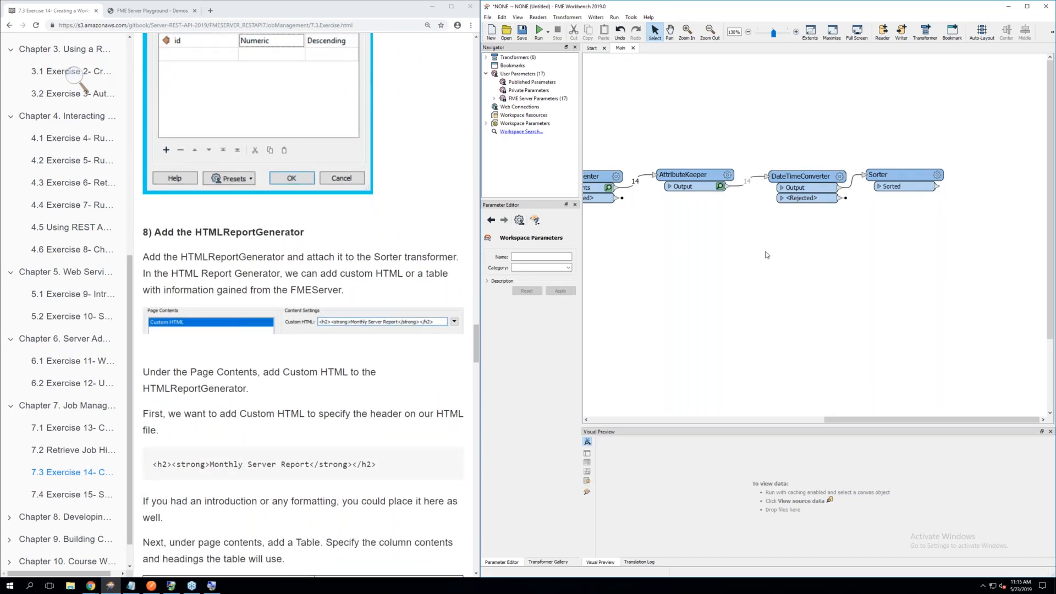
text(html)
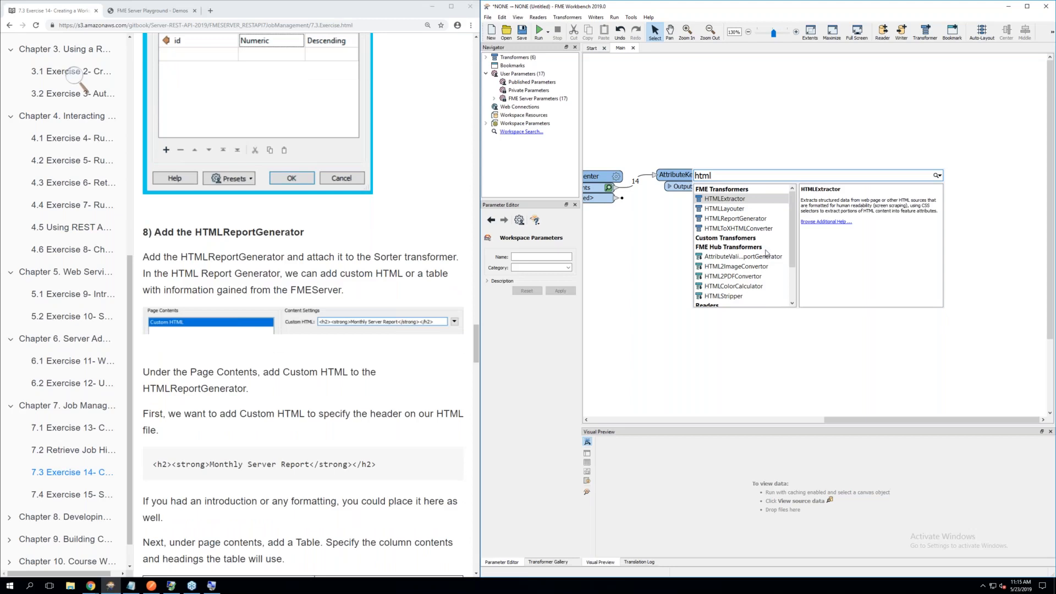
click(746, 219)
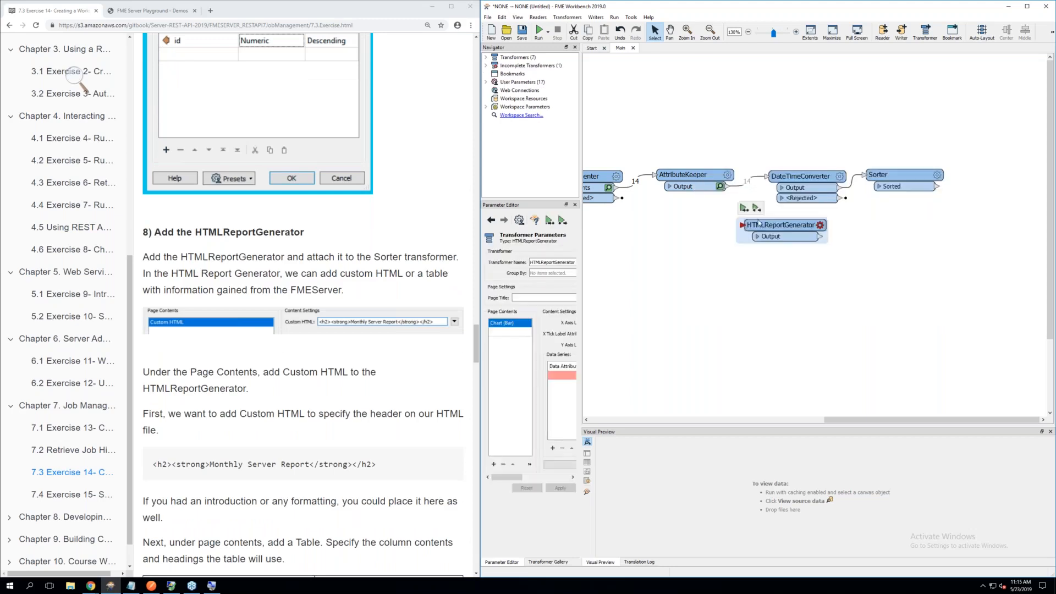
drag(794, 224, 1009, 176)
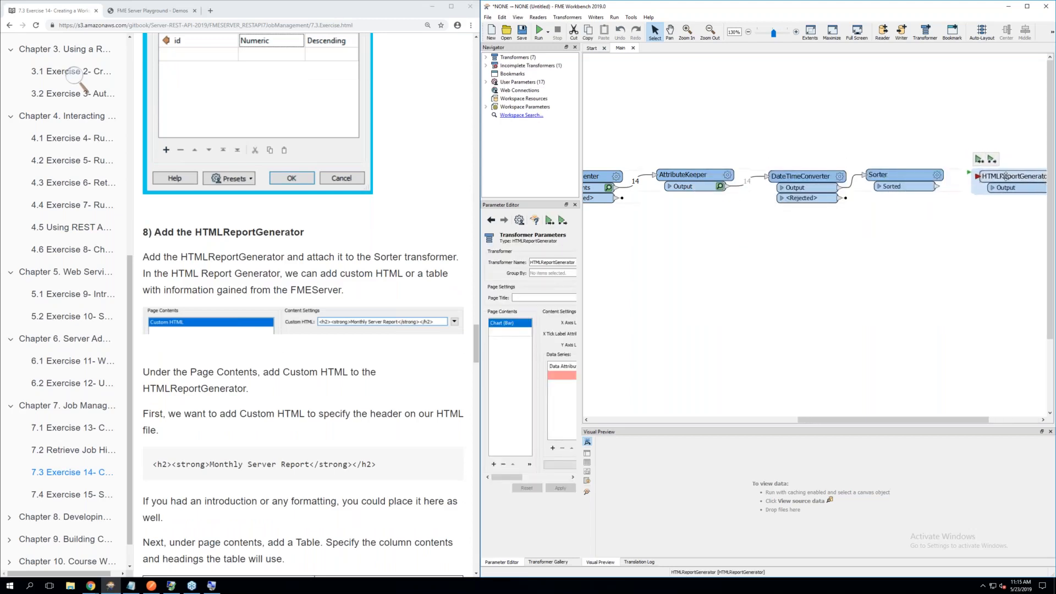
drag(936, 186, 979, 177)
Change the HTMLReportGenerator's first Page Contents item to Custom HTML
scroll(888, 401, down, 1)
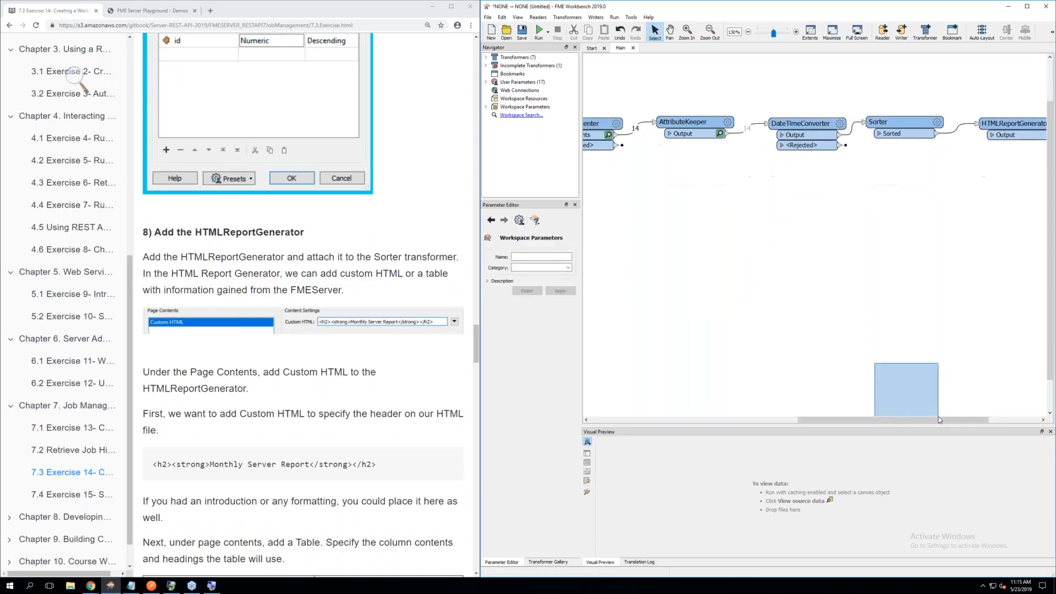
scroll(883, 325, up, 1)
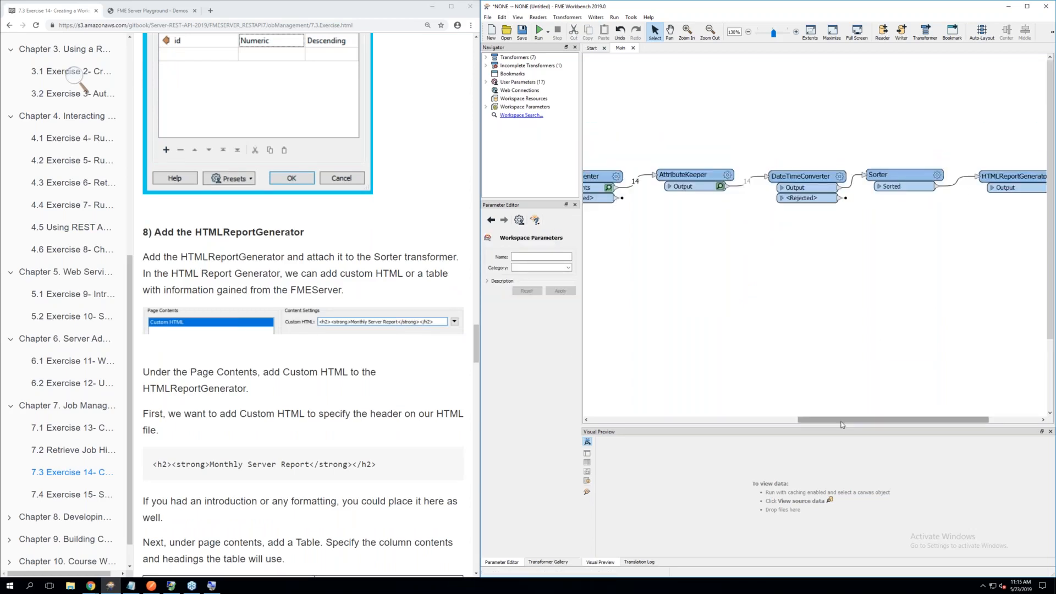
drag(846, 420, 899, 420)
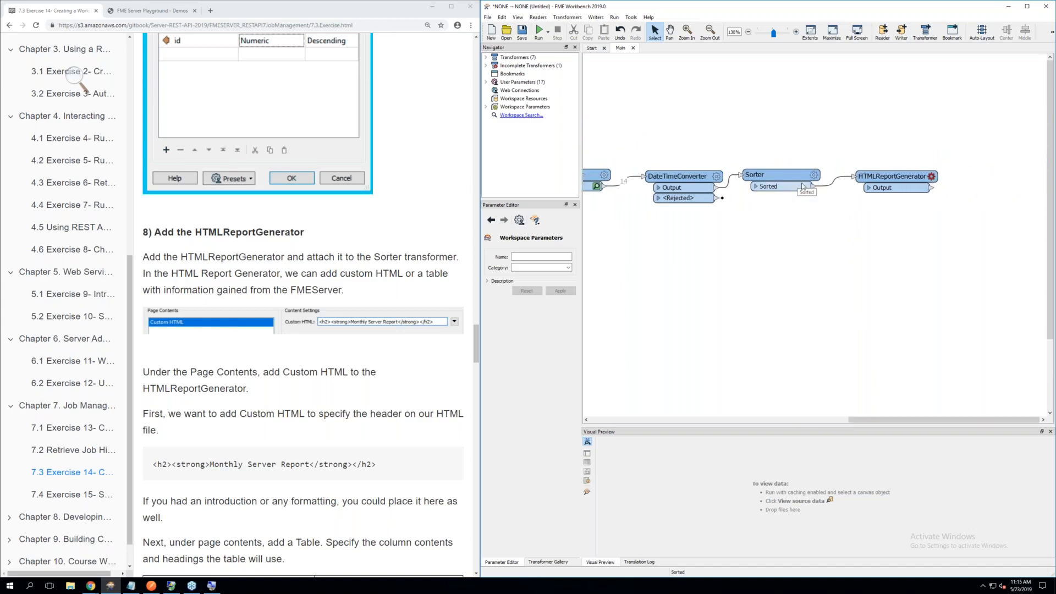
click(932, 176)
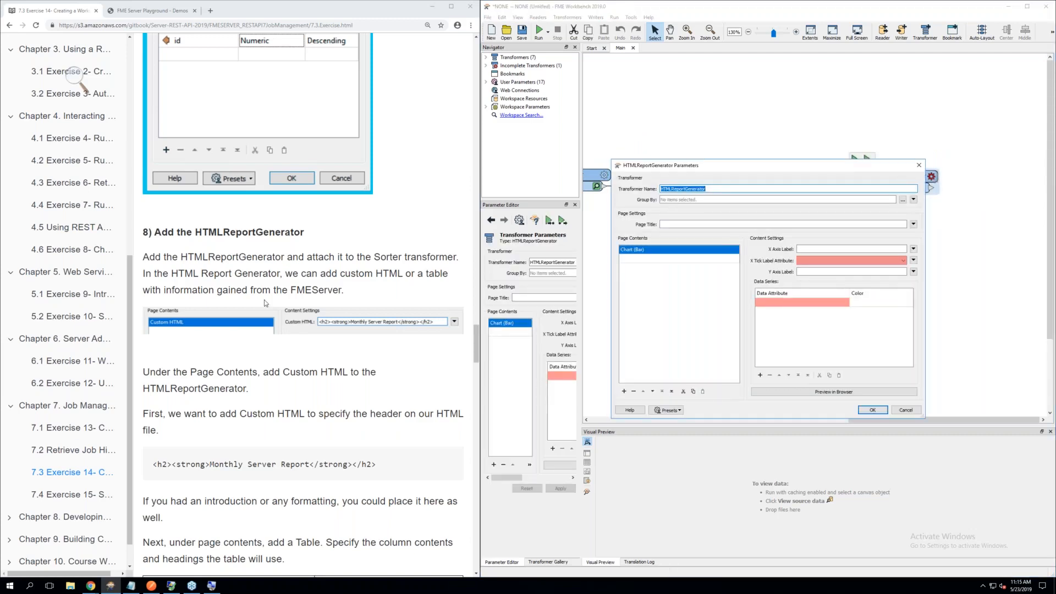
scroll(264, 303, down, 1)
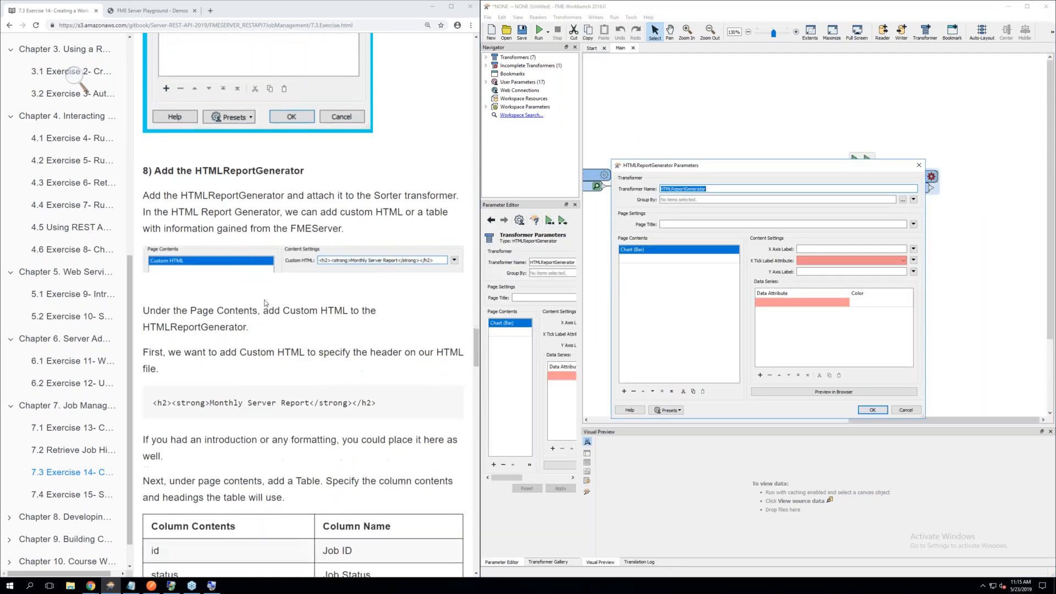
click(651, 251)
click(651, 251)
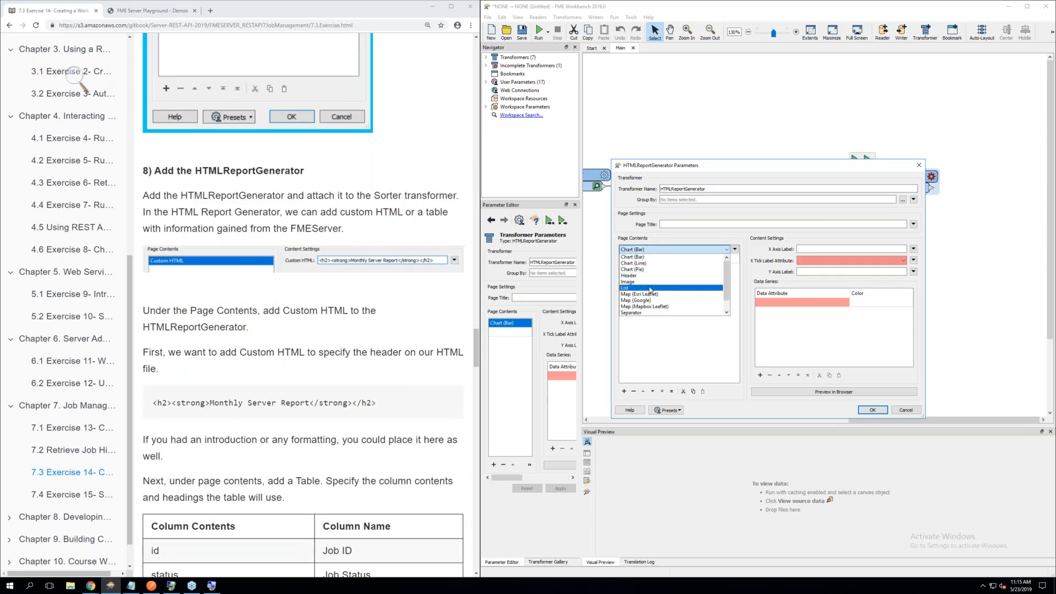
scroll(651, 285, down, 1)
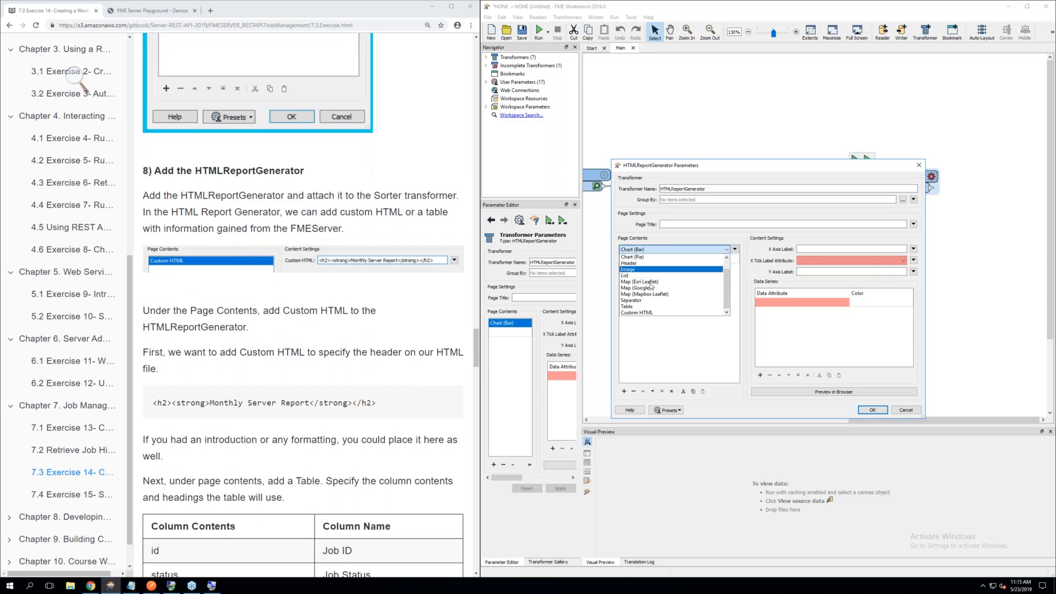
click(646, 313)
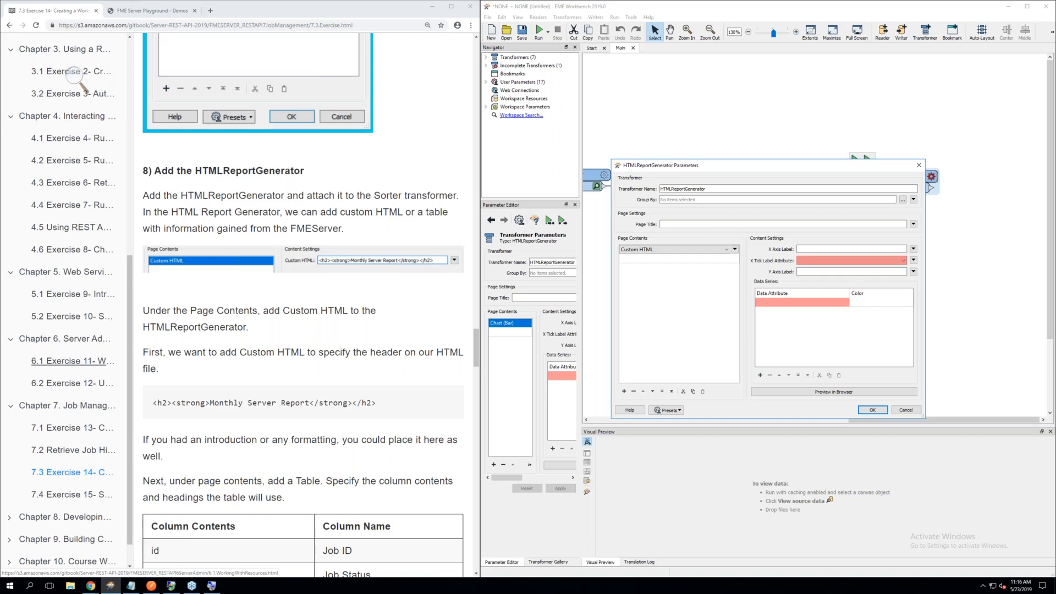
click(735, 242)
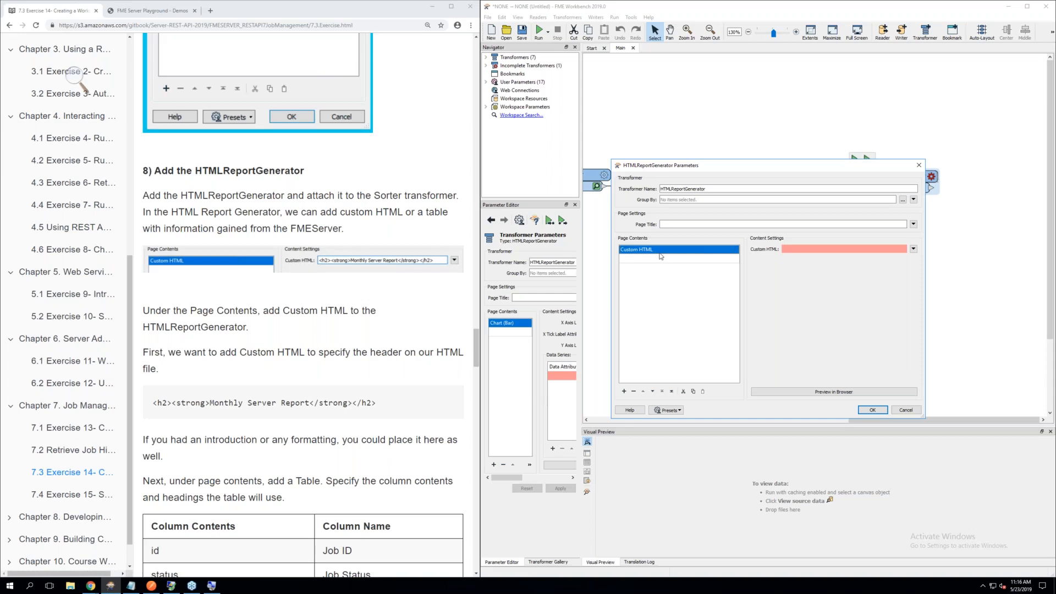
Copy the header code from the exercise into the Custom HTML content setting: <h2><strong>Monthly Server Report</strong></h2>
click(913, 250)
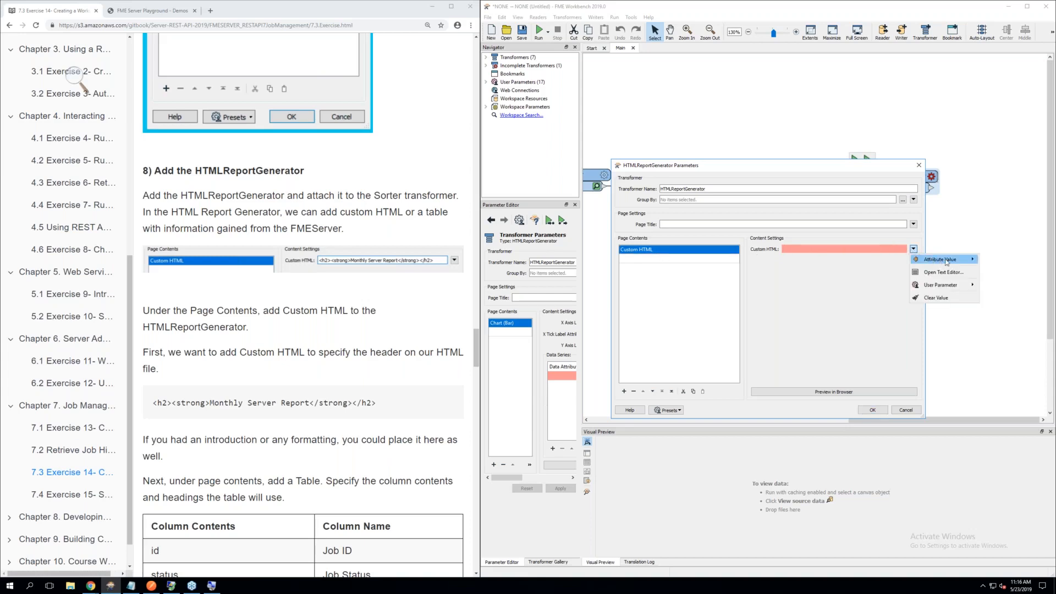
click(808, 248)
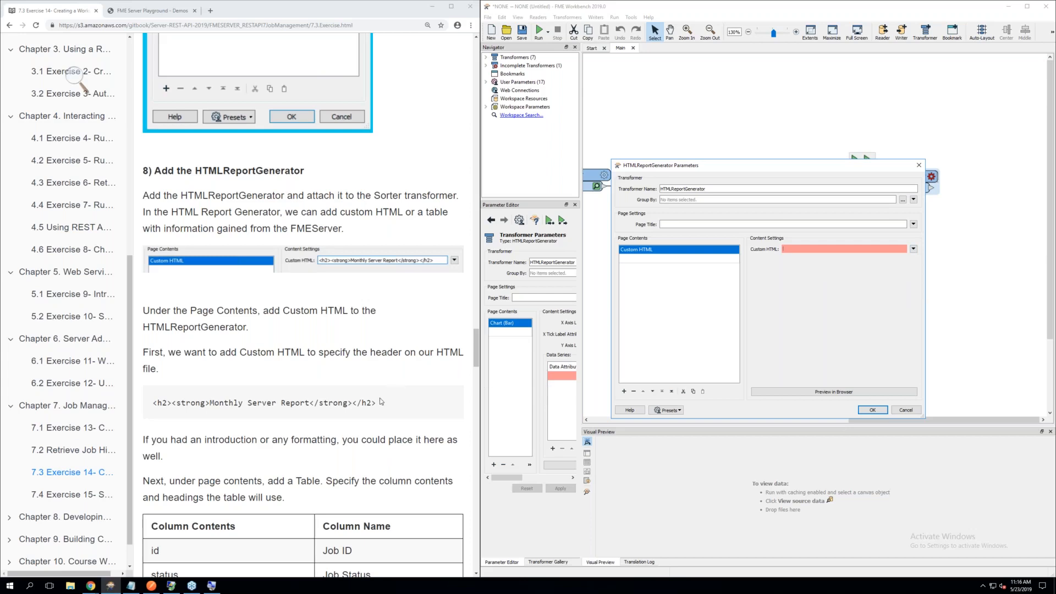
drag(378, 406, 153, 404)
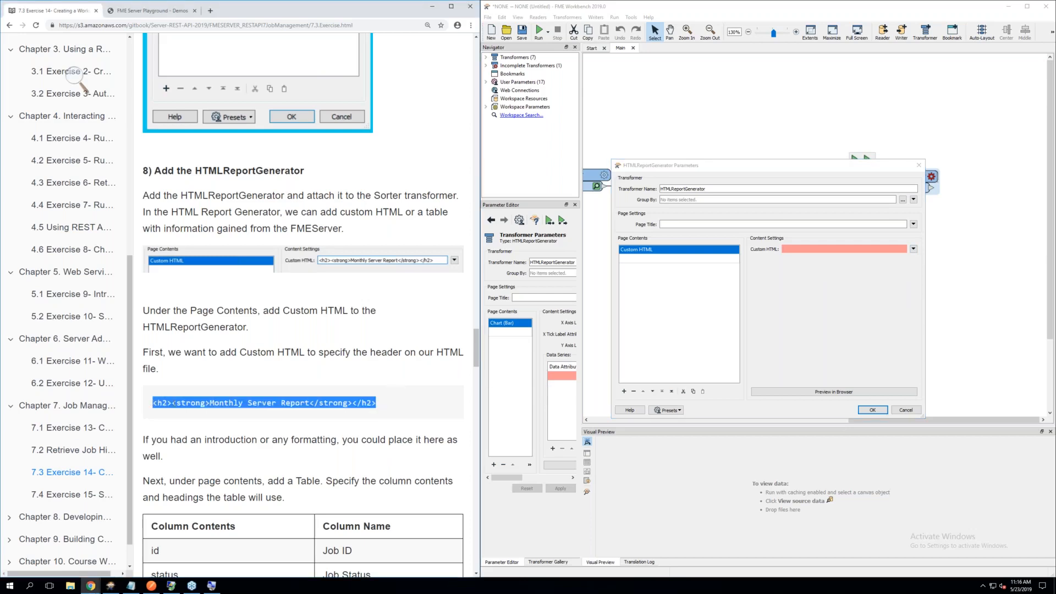
right_click(172, 403)
click(190, 413)
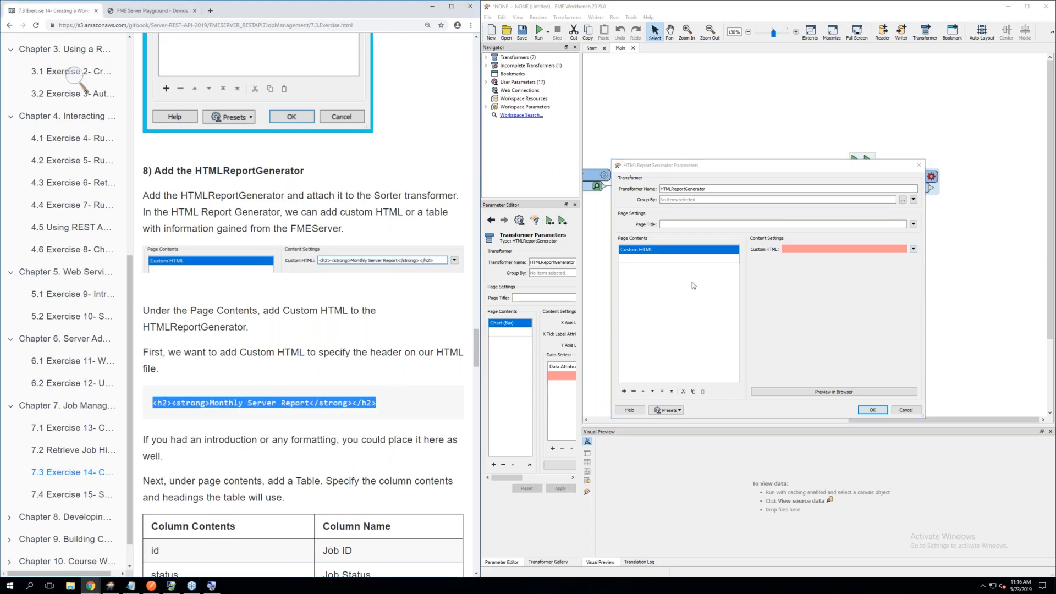
right_click(794, 250)
click(817, 297)
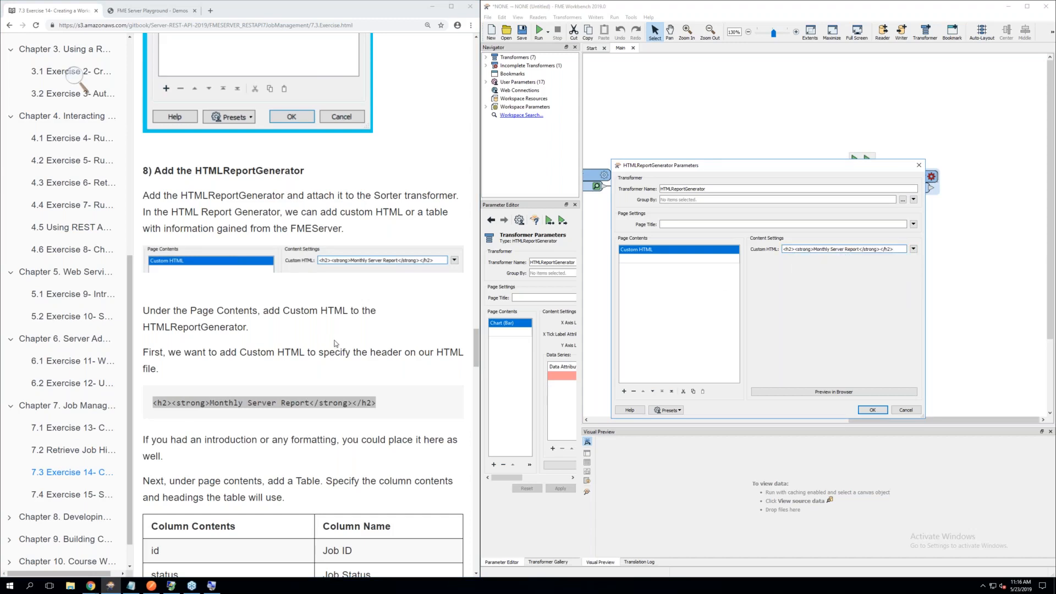
Add a Table as the second Page Contents item, below the Custom HTML entry, and show its content settings
scroll(335, 344, down, 2)
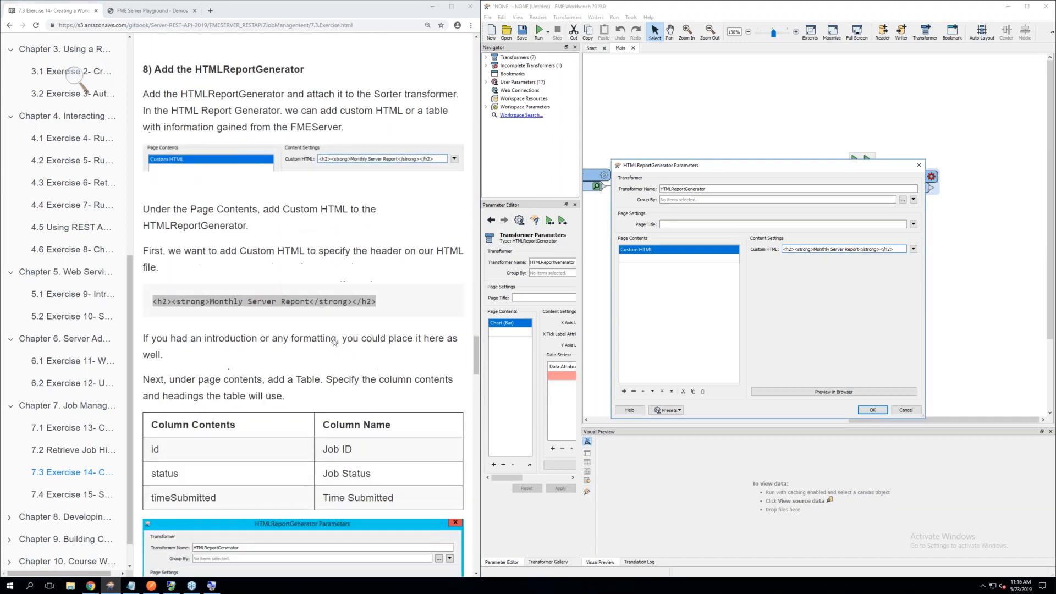
scroll(334, 343, down, 1)
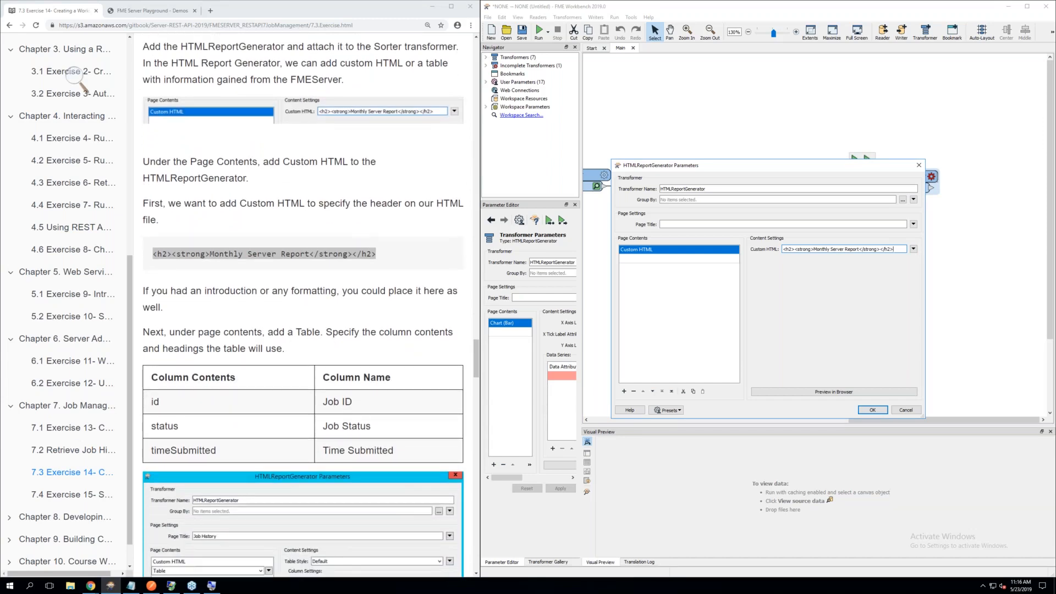
click(646, 258)
click(726, 260)
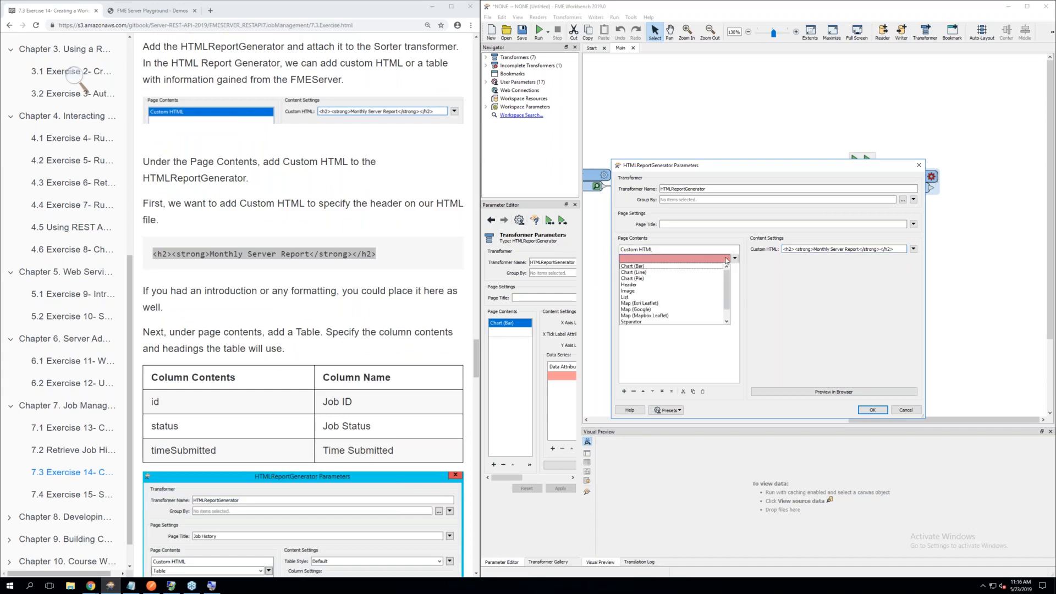
scroll(647, 306, down, 2)
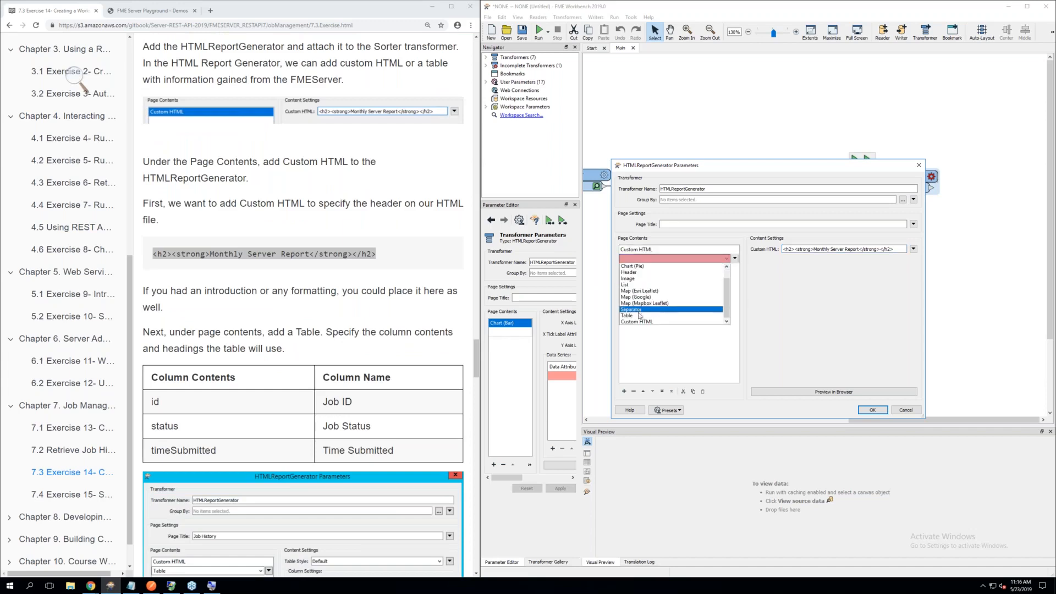
click(639, 316)
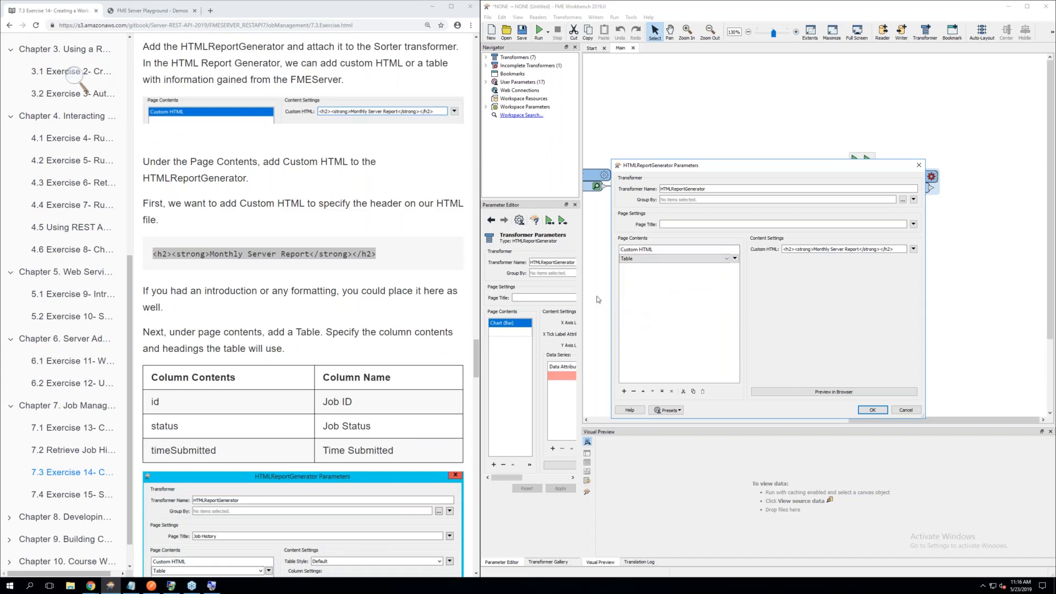
click(751, 295)
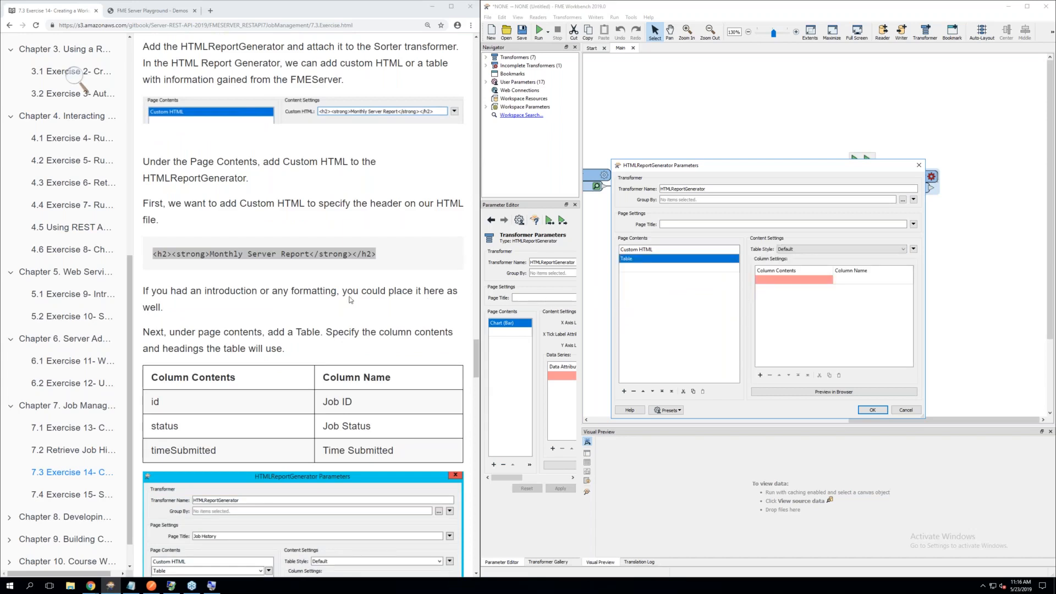
Set the table's first column to the id attribute with the column name Job ID
scroll(350, 299, down, 3)
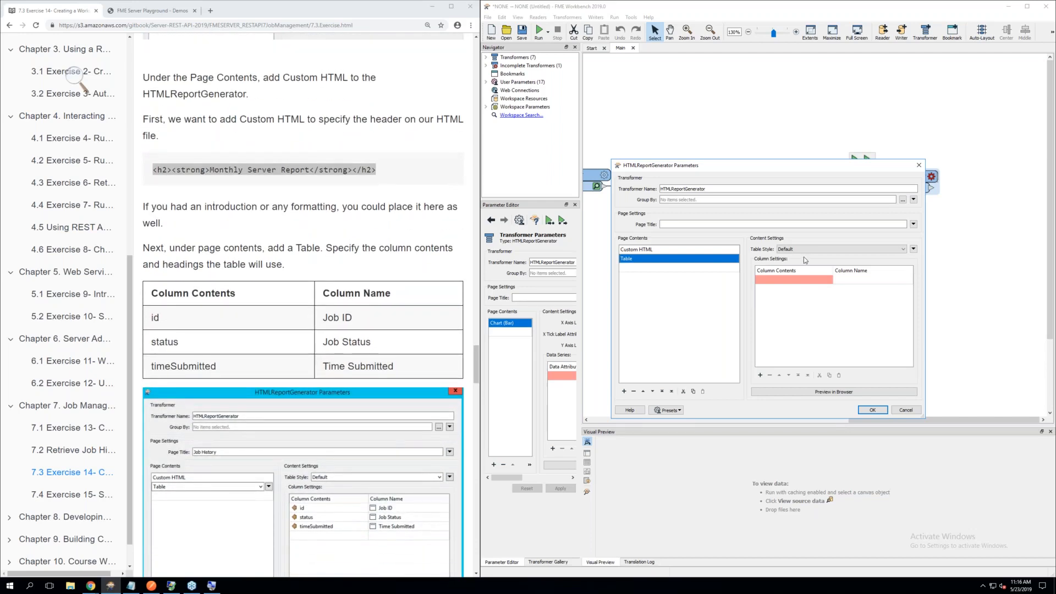
click(770, 280)
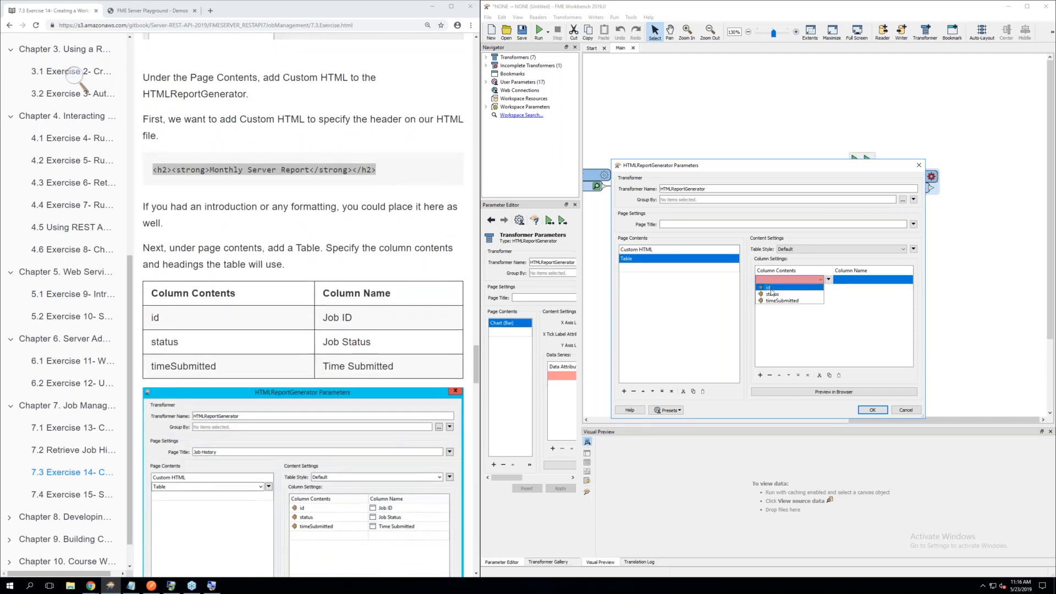
click(770, 287)
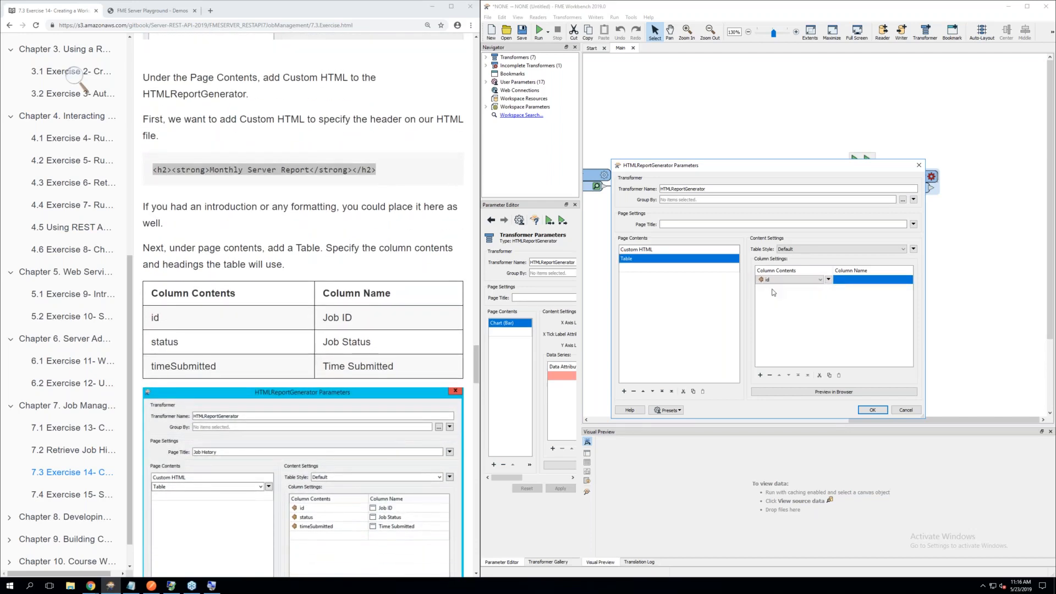
click(853, 281)
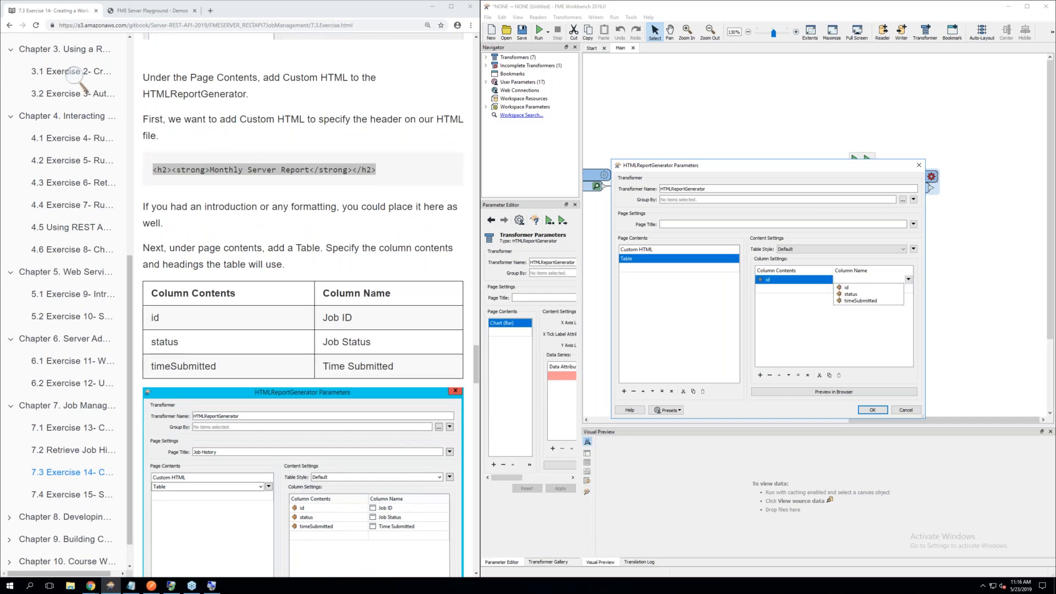
text(Job ID)
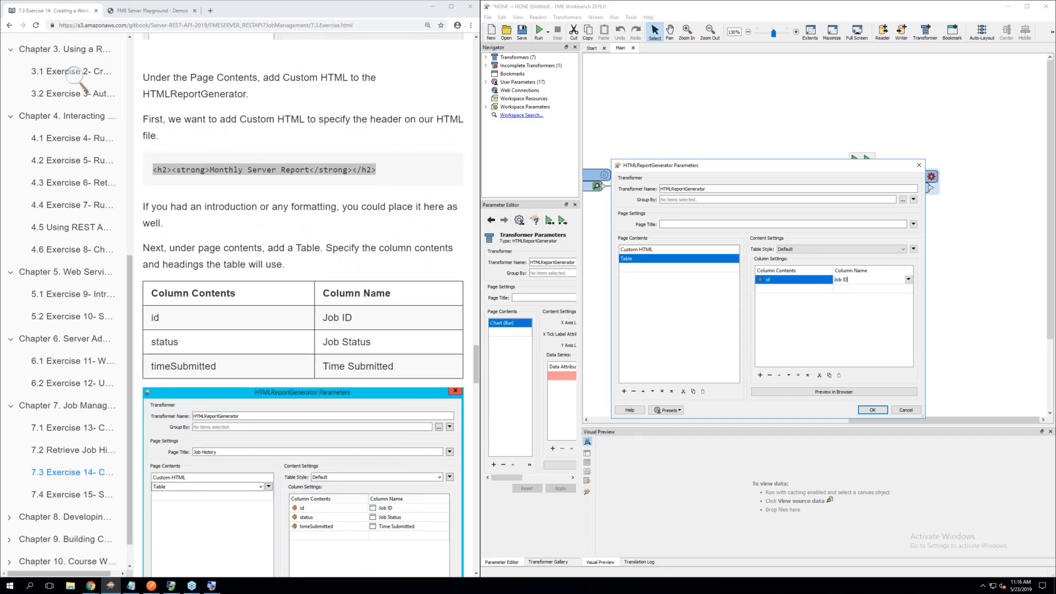
Add a second table column with status as its contents and Job Status as its name
click(784, 290)
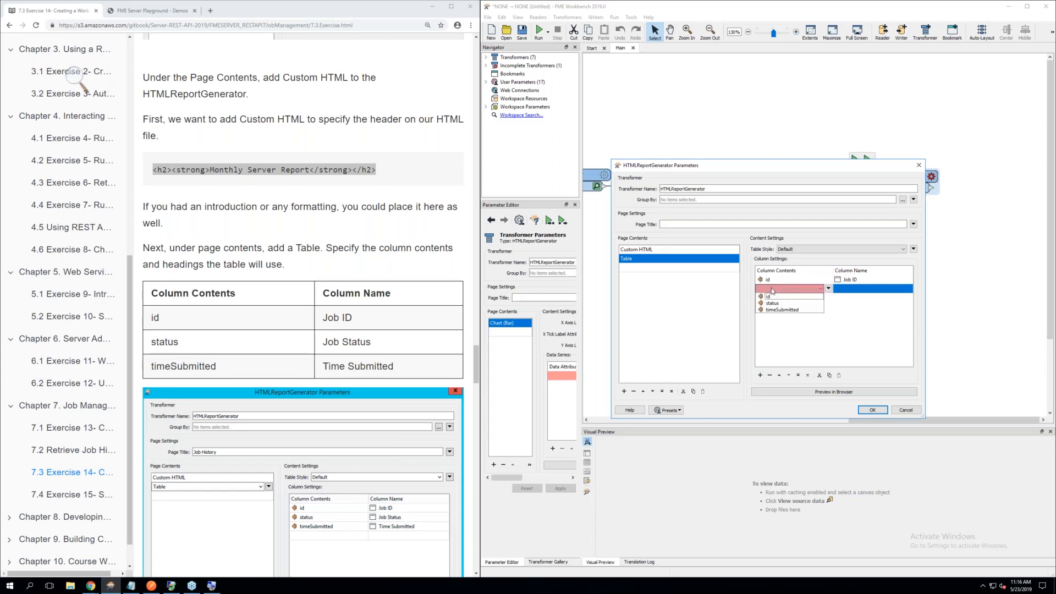
click(784, 304)
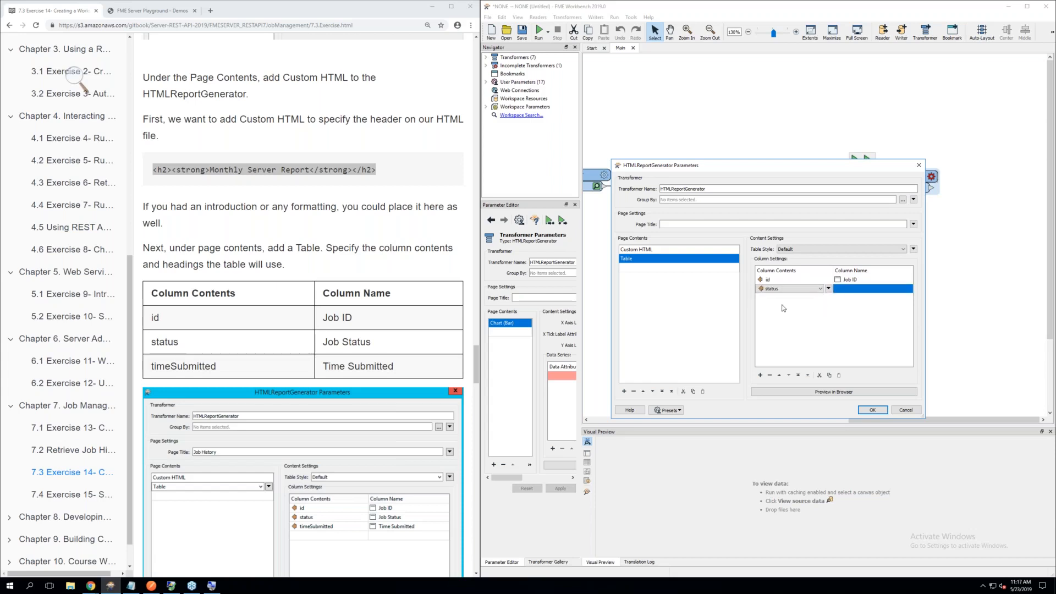
click(853, 288)
text(J)
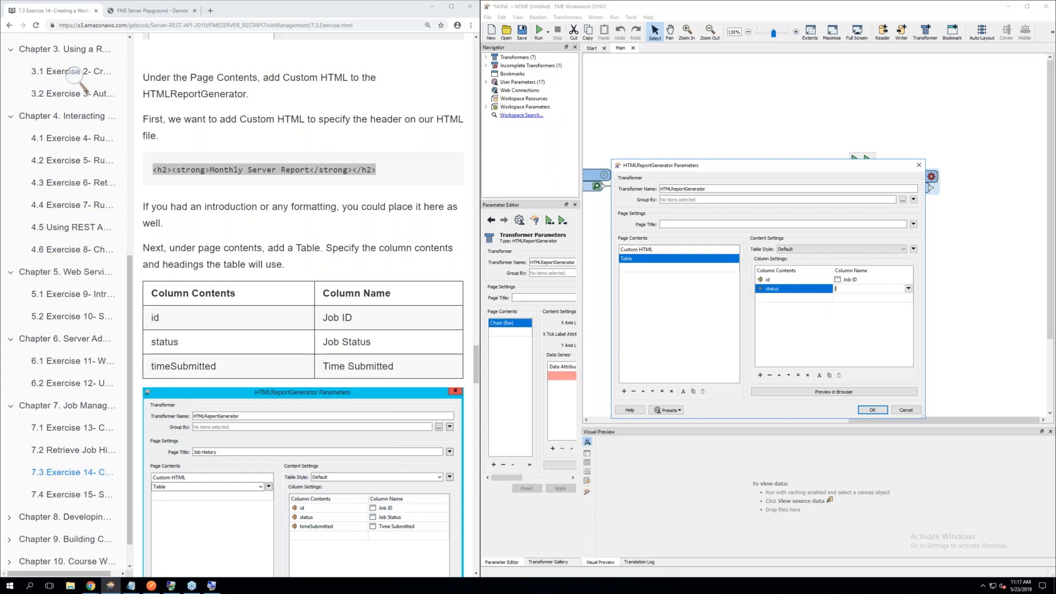
text(ob Status)
Add a third table column for timeSubmitted named Time Submitted, and accept the HTMLReportGenerator parameters after checking against the exercise
click(790, 300)
click(784, 321)
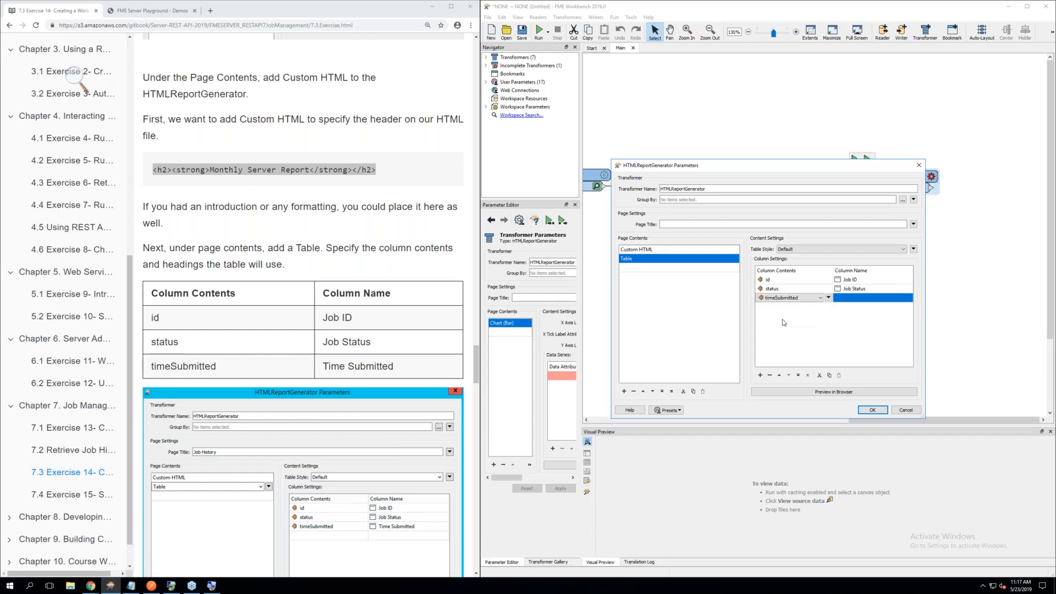
click(853, 298)
text(Time)
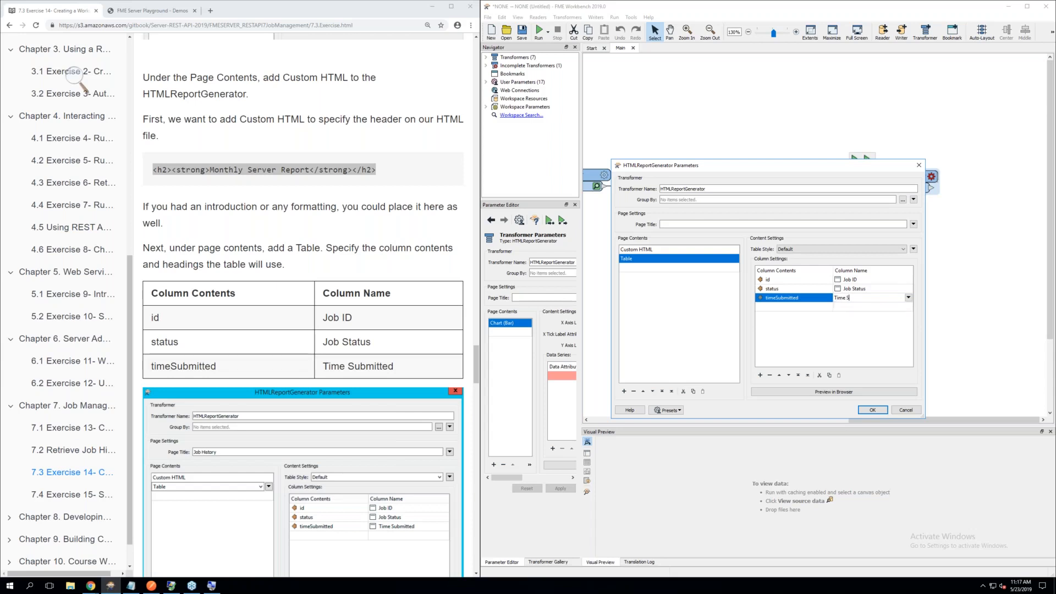
text( Submitted)
scroll(342, 325, down, 3)
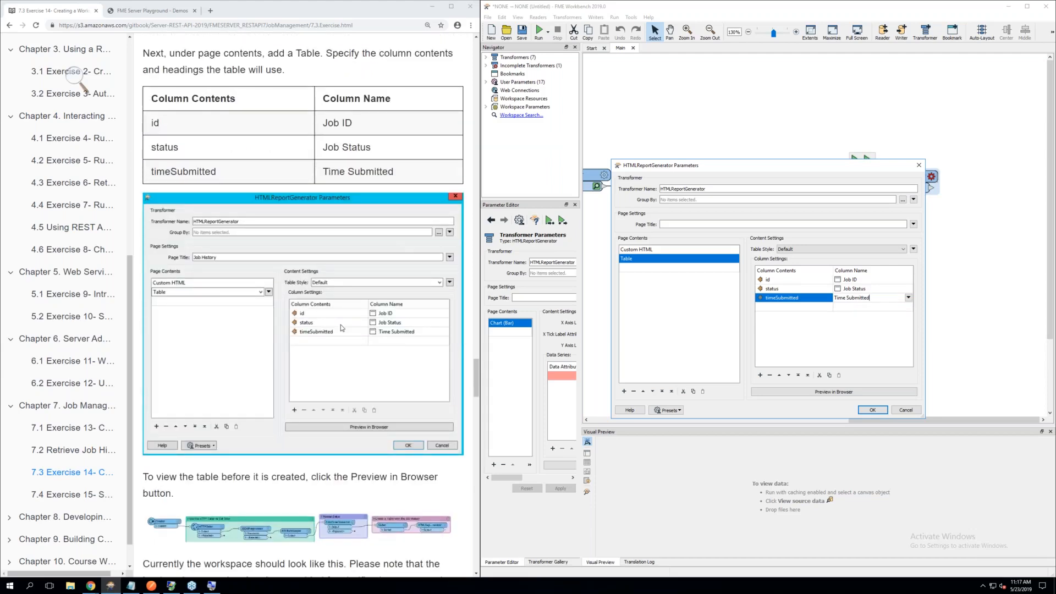
scroll(341, 324, down, 1)
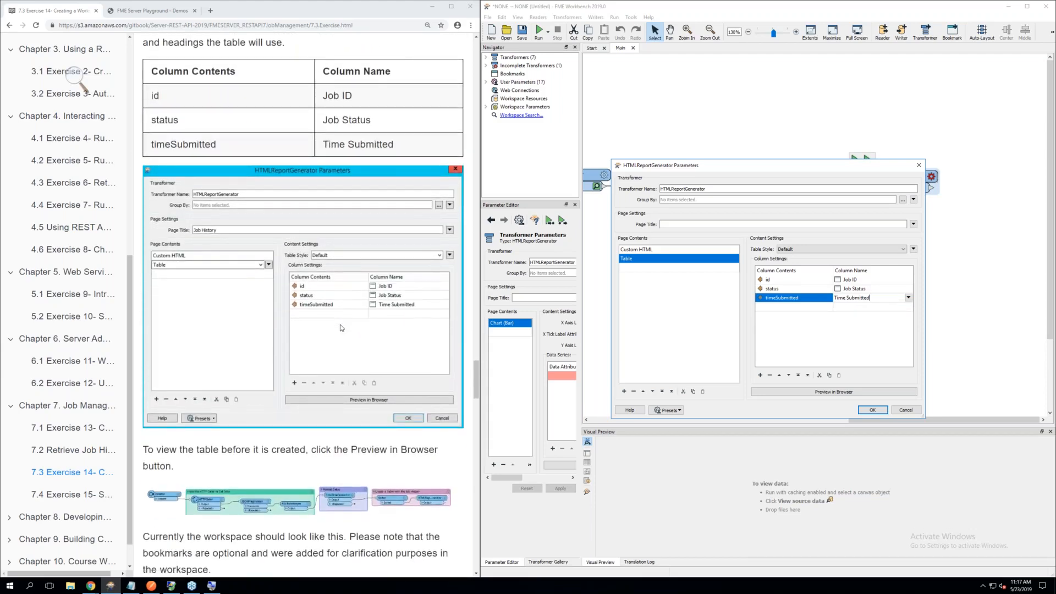
scroll(341, 328, down, 3)
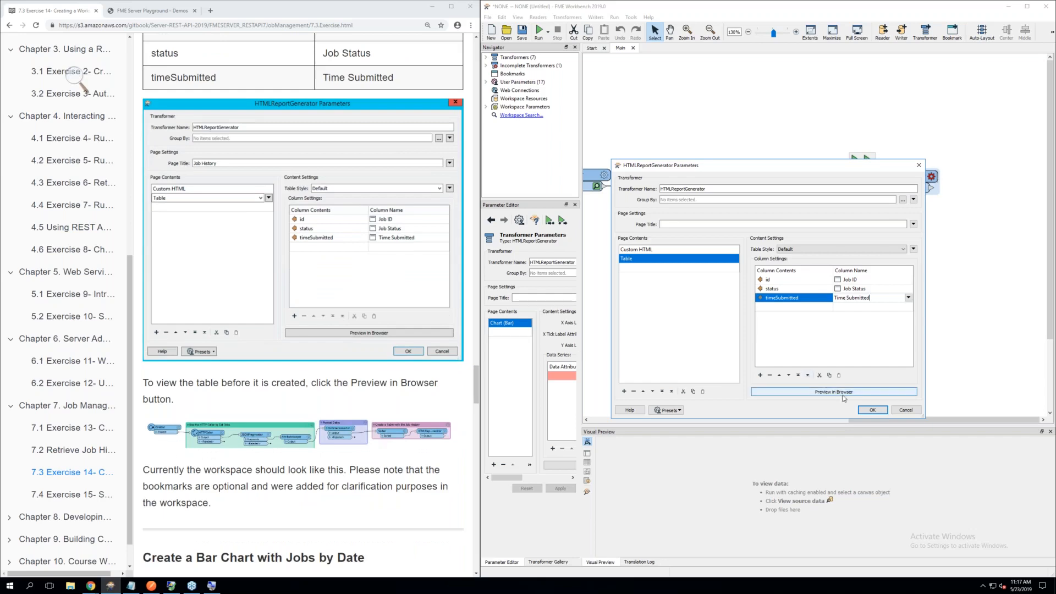
click(872, 410)
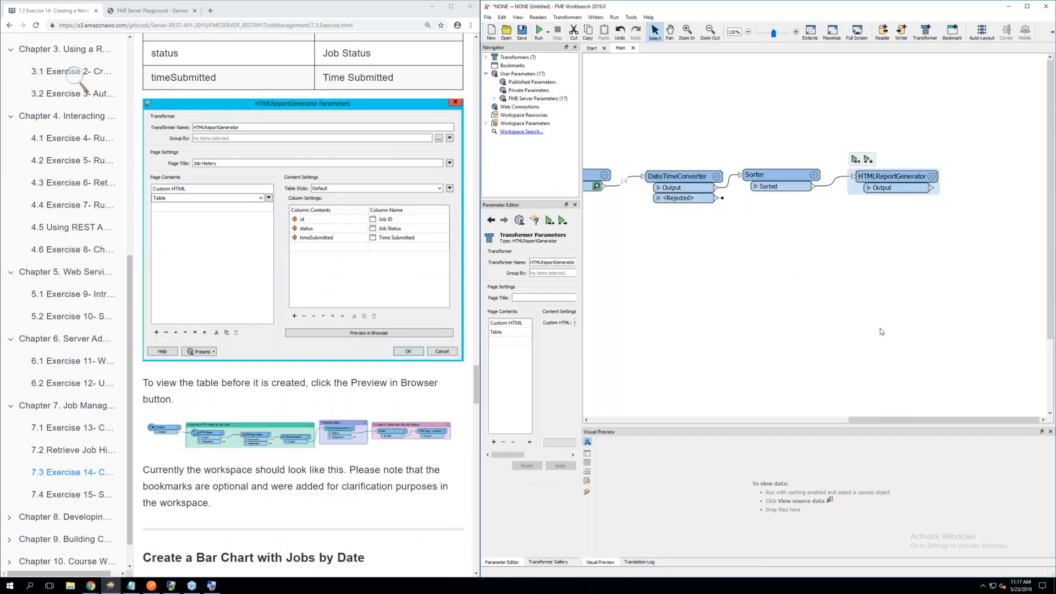
Reopen the HTMLReportGenerator parameters to review the Table settings, and read on to the exercise's Aggregator instructions
click(881, 331)
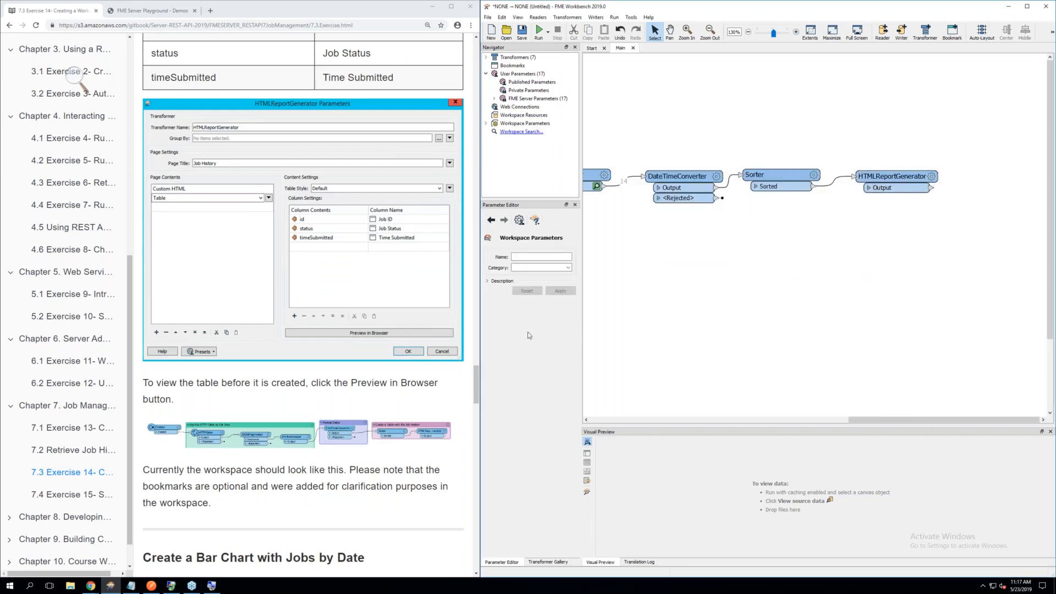
click(932, 176)
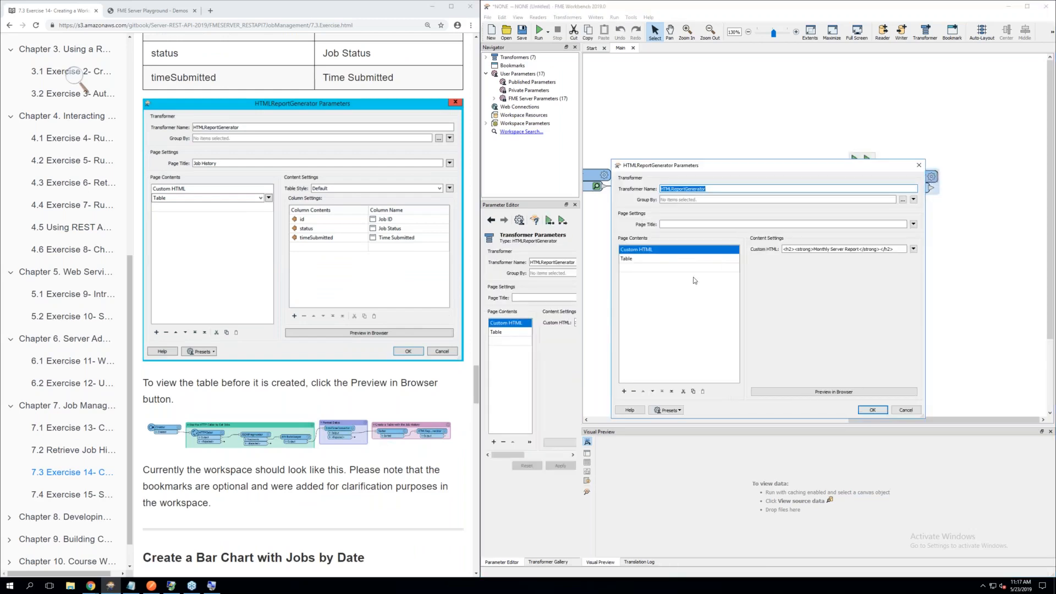
click(659, 260)
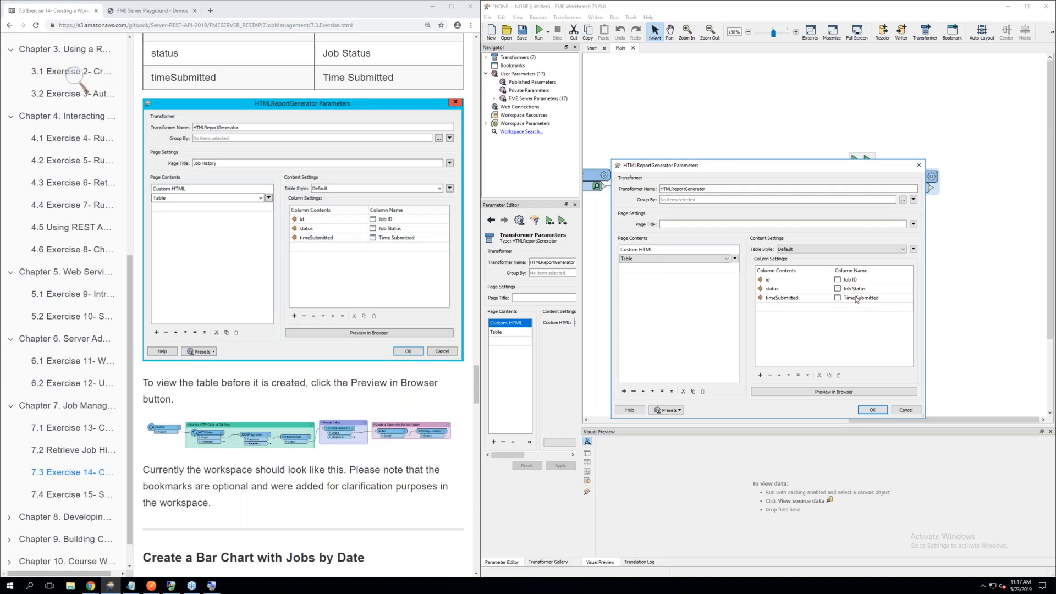
scroll(399, 341, down, 3)
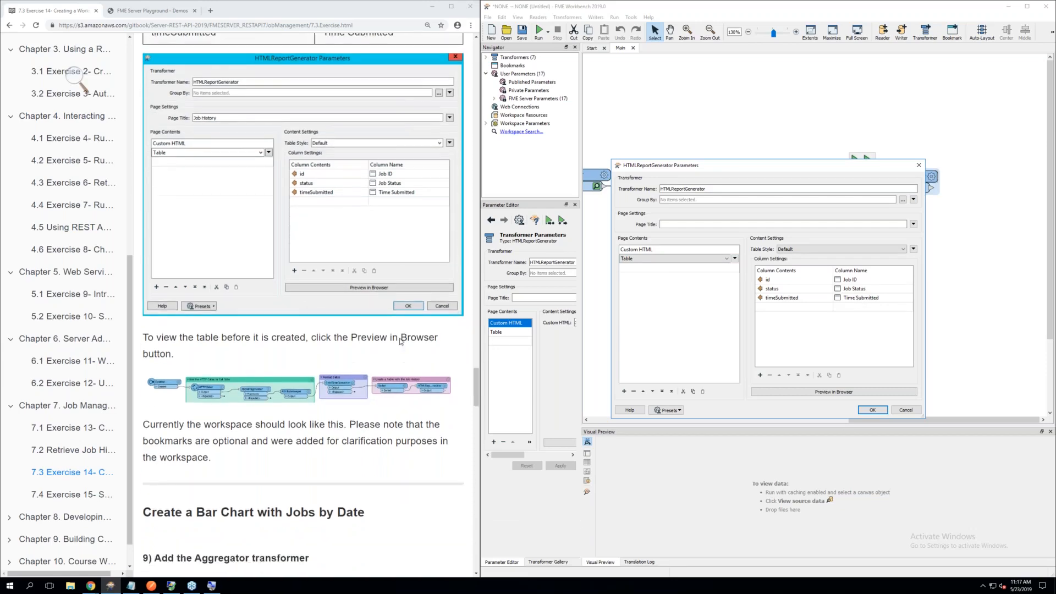
scroll(400, 340, down, 3)
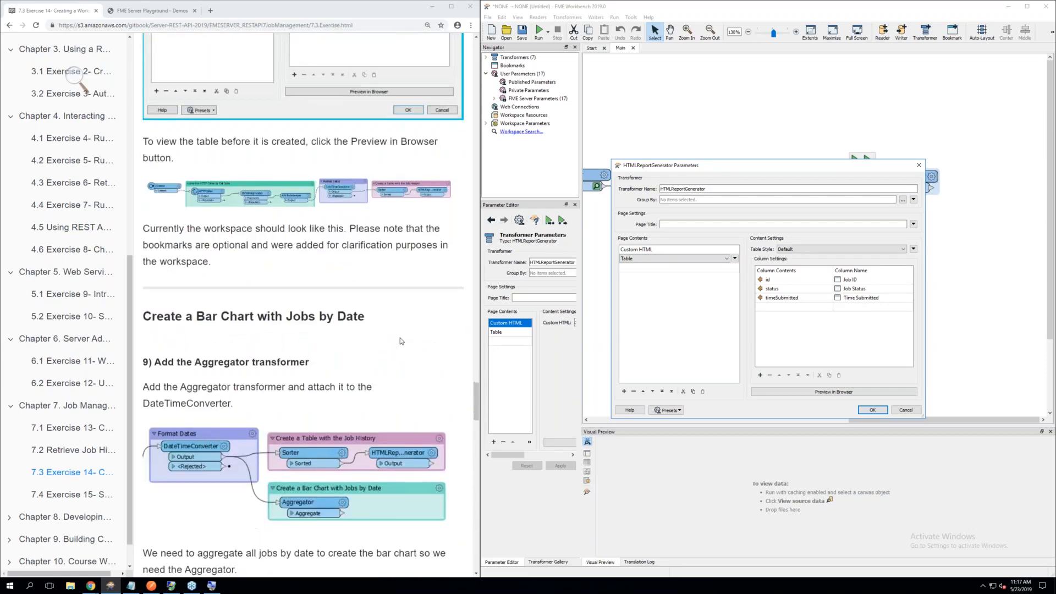
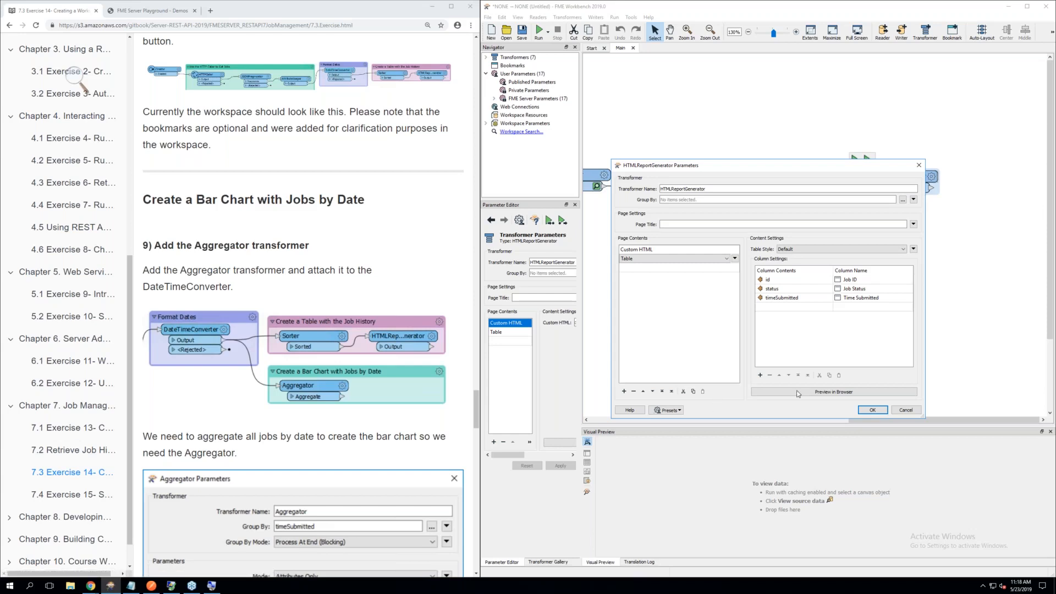
Accept the HTMLReportGenerator parameters, then add an Aggregator below the Sorter and connect the DateTimeConverter's Output port to it
click(874, 410)
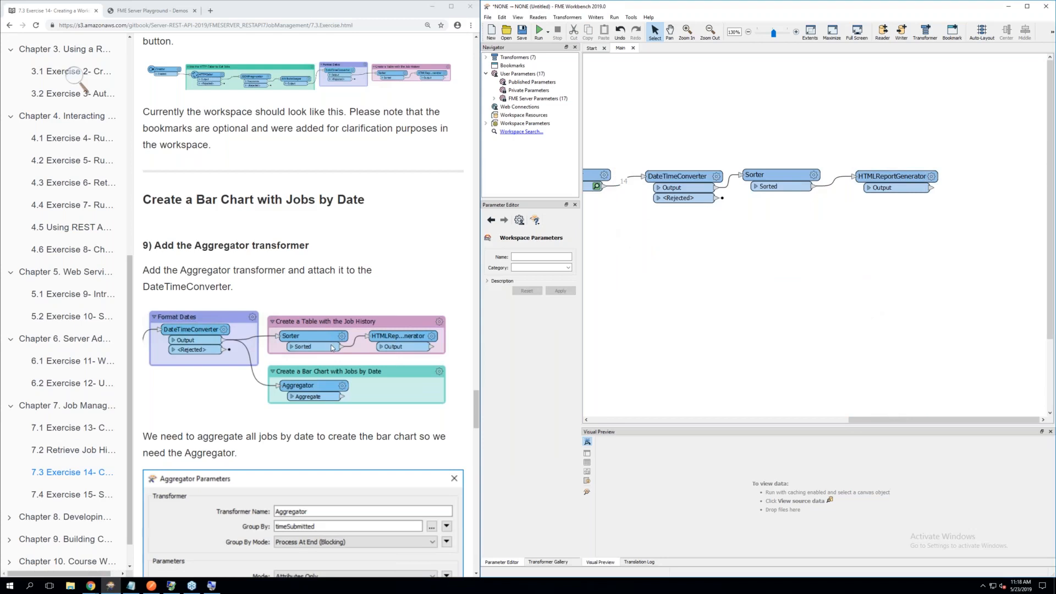
scroll(333, 348, down, 1)
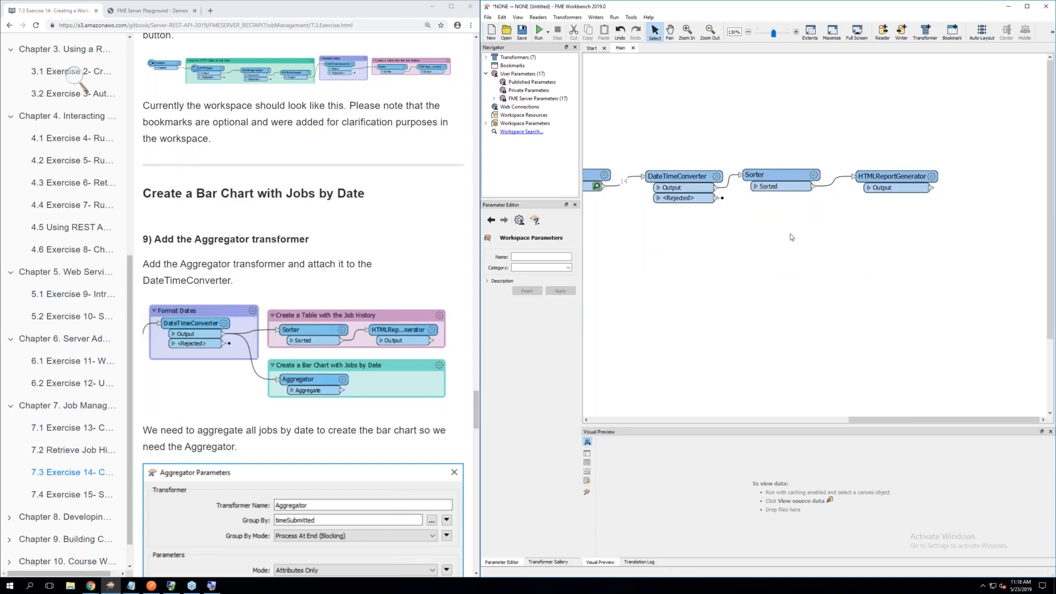
text(agg)
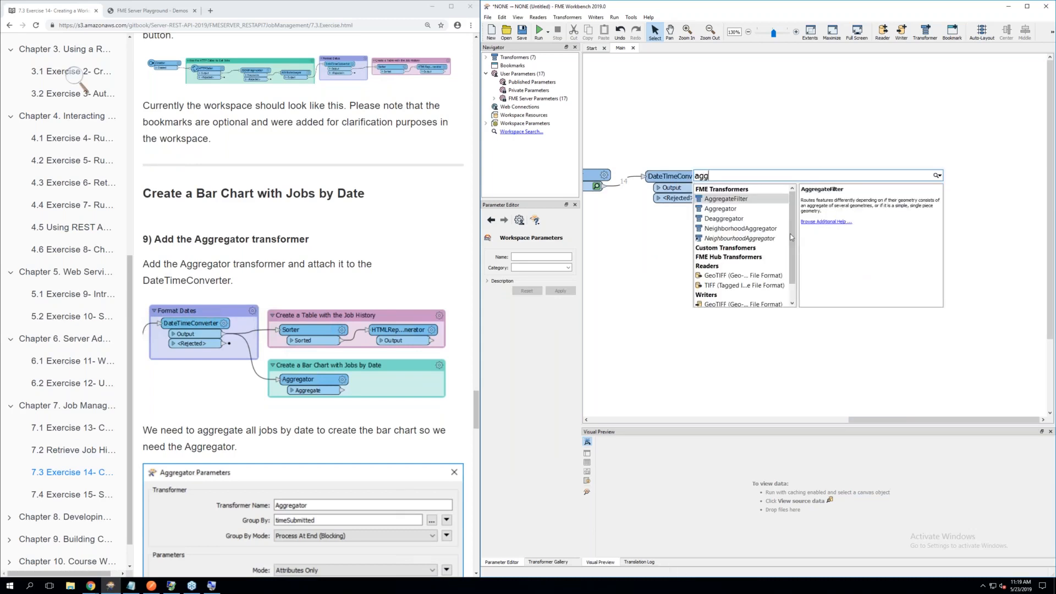
double_click(731, 210)
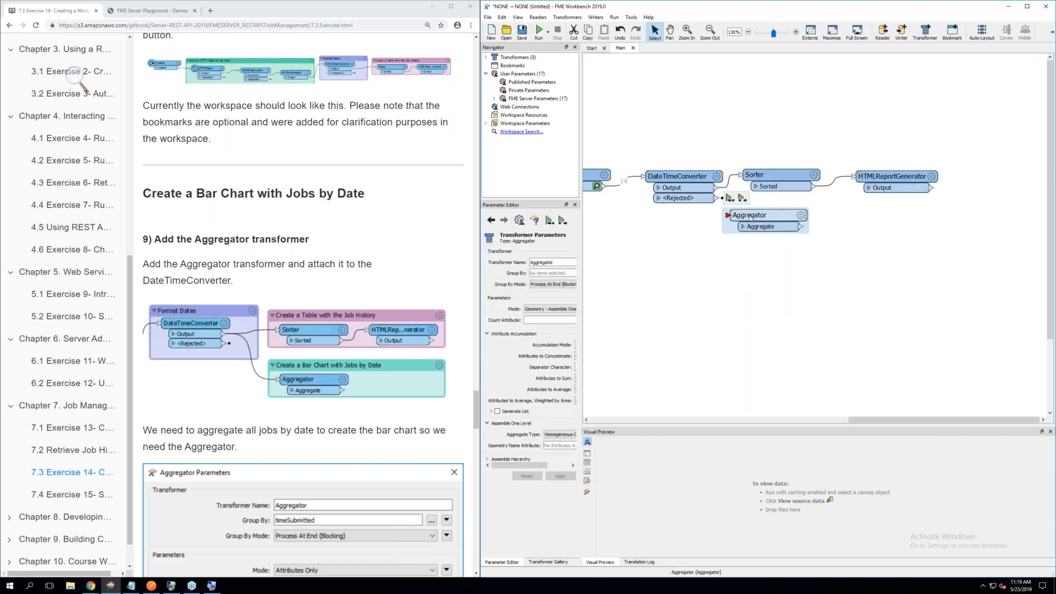
drag(731, 215, 781, 216)
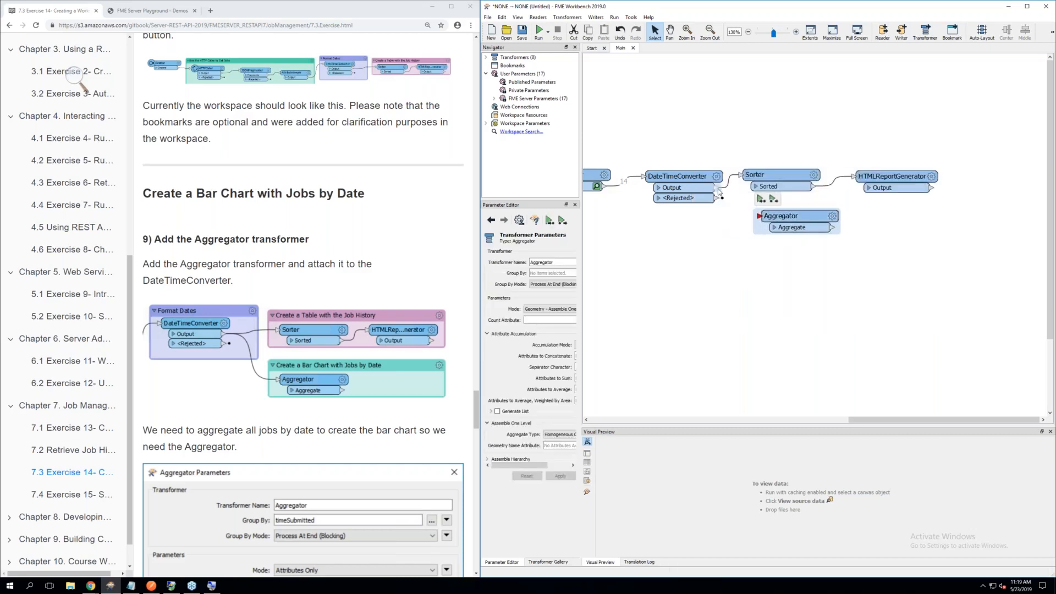
drag(719, 192, 758, 226)
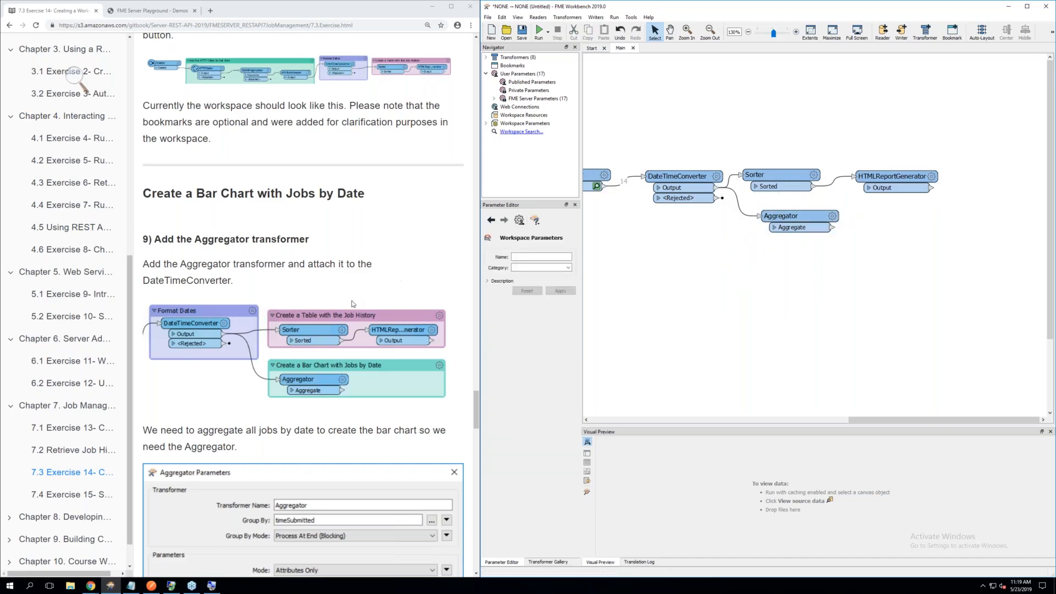
Set the Aggregator's Count Attribute to DateCount and its Mode to Attributes Only
scroll(353, 304, down, 4)
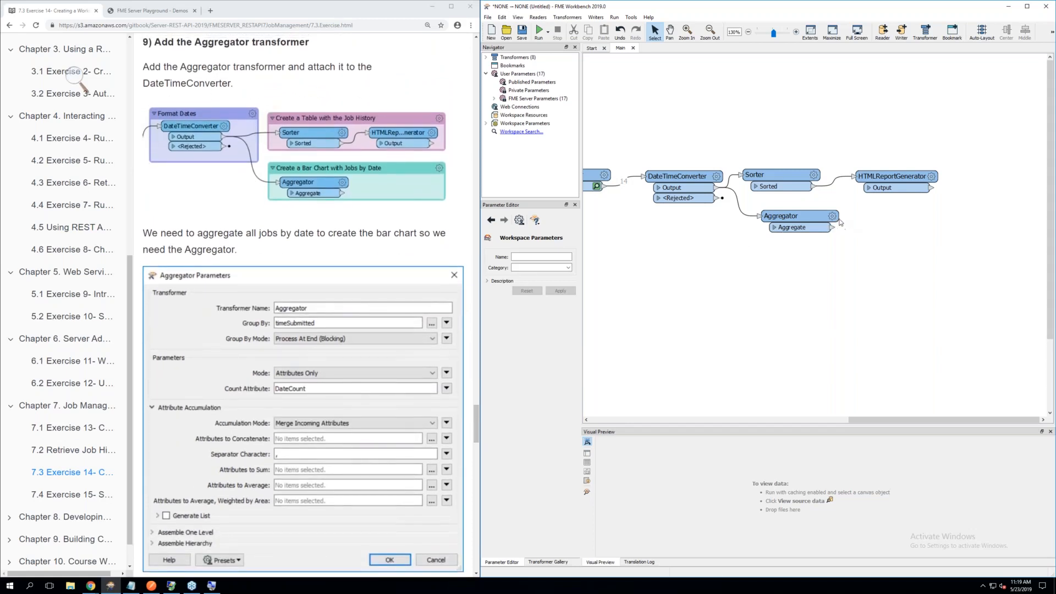
mouse_move(834, 220)
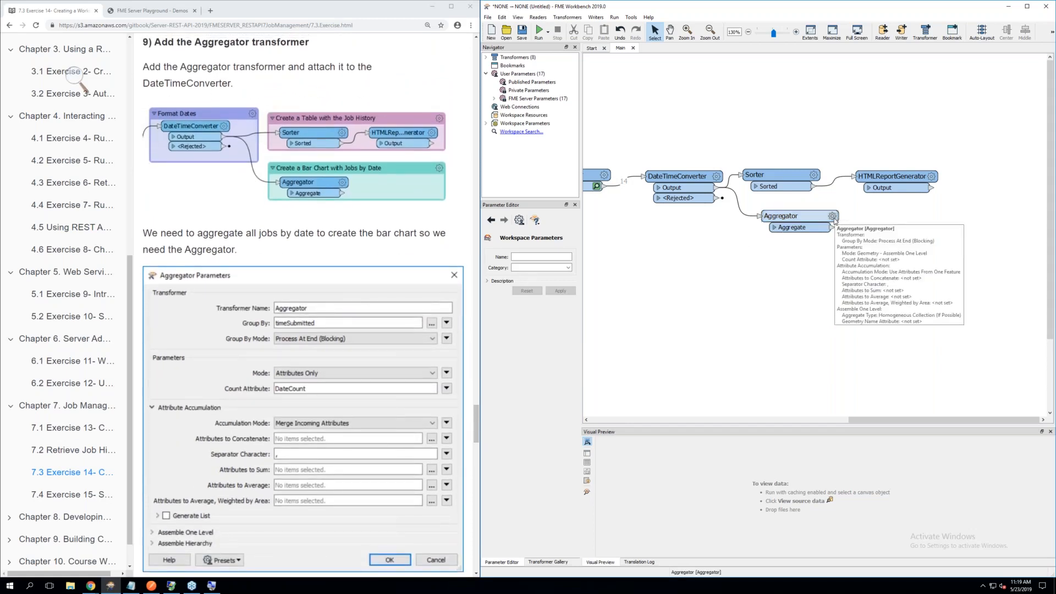
click(833, 217)
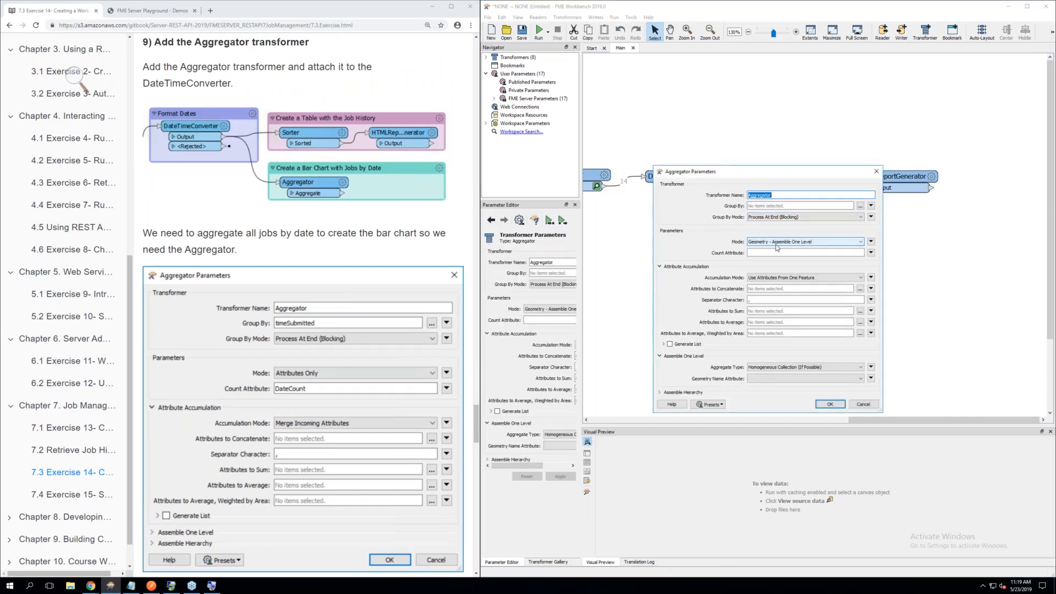
click(768, 253)
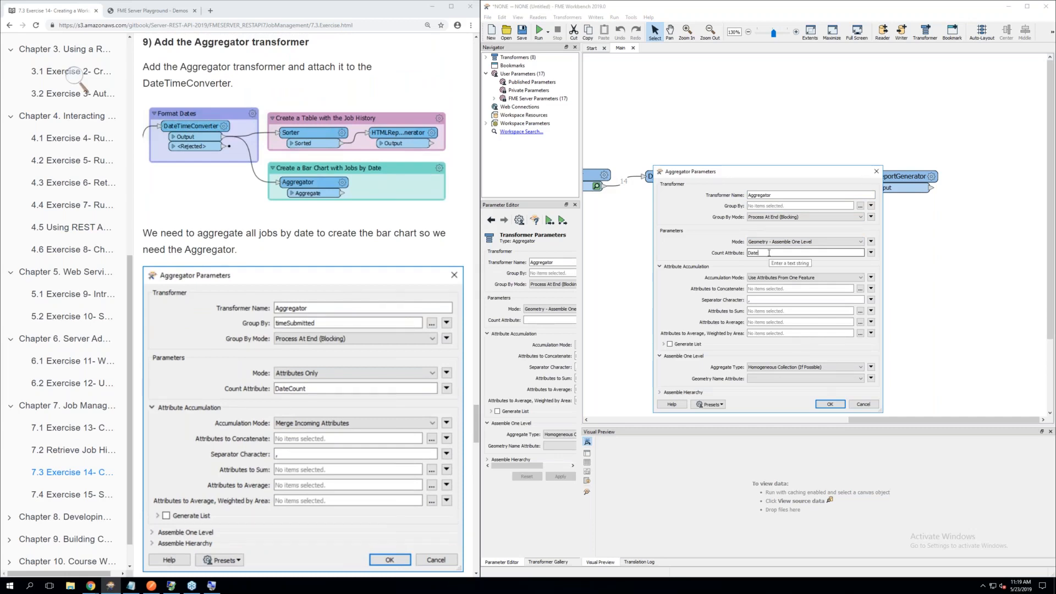
text(DateCount)
scroll(357, 249, down, 1)
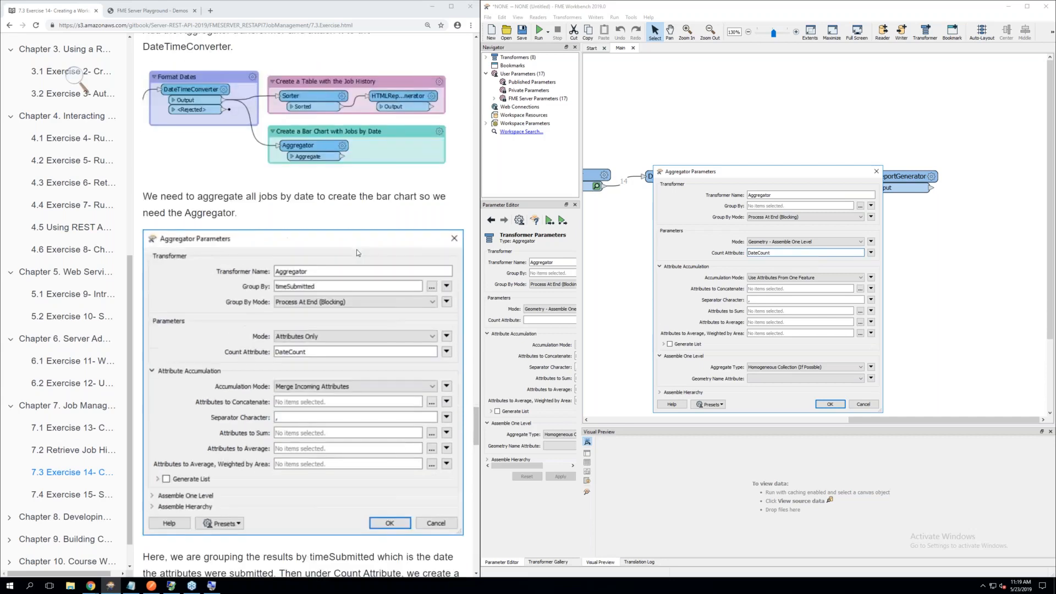
click(780, 242)
click(773, 249)
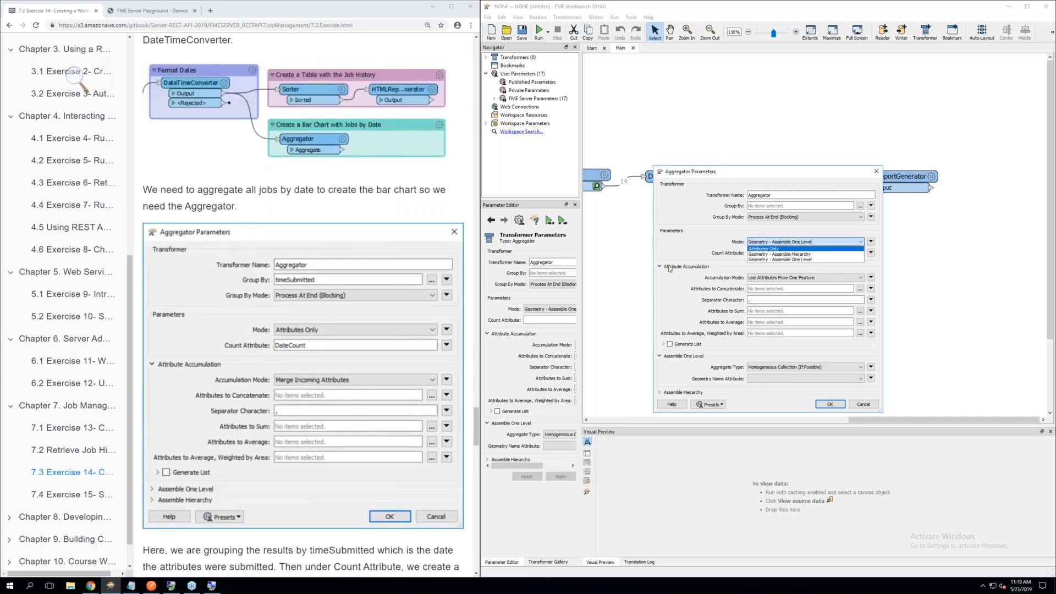
Set the Aggregator's Accumulation Mode to Merge Incoming Attributes, check against the exercise, and accept the parameters
scroll(288, 326, down, 3)
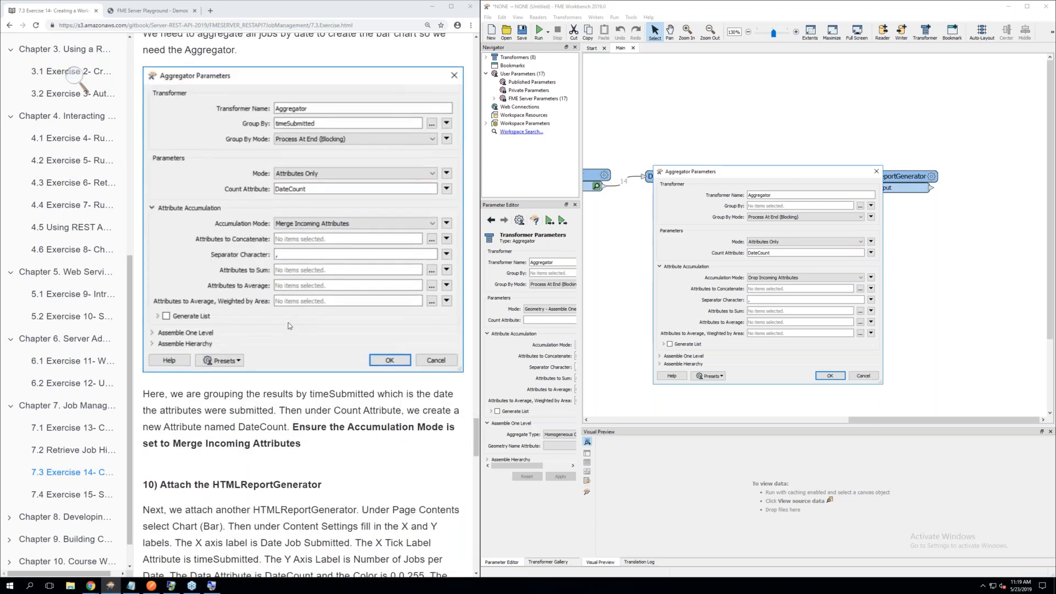
scroll(292, 327, down, 1)
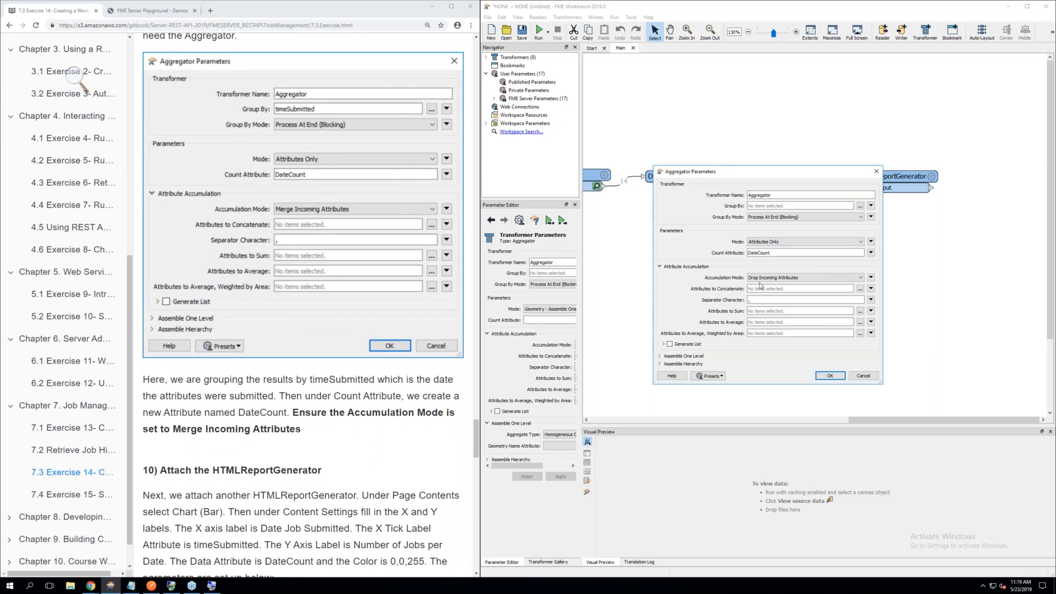
click(776, 281)
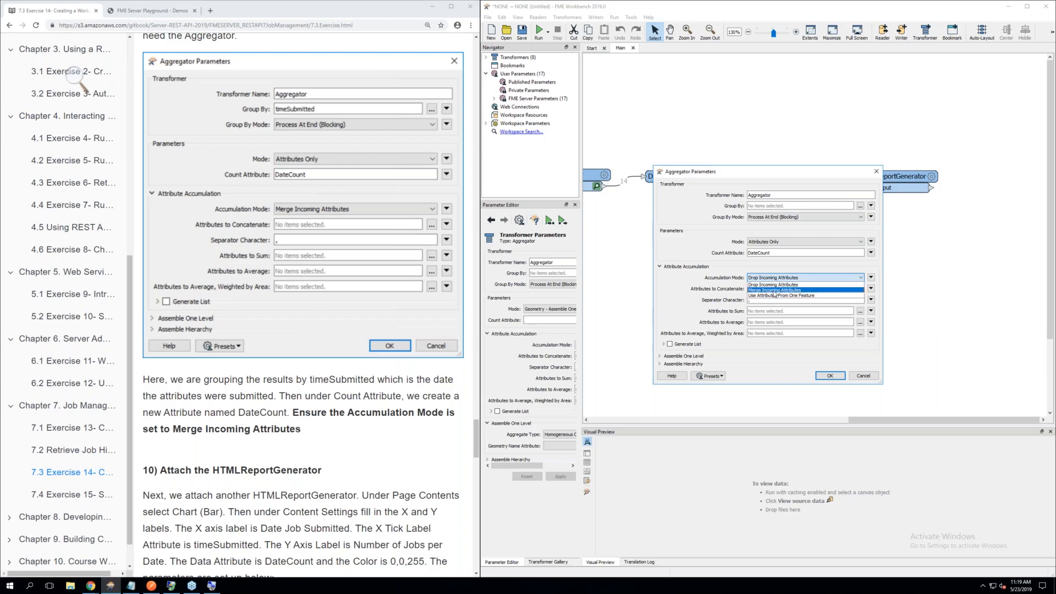
click(775, 290)
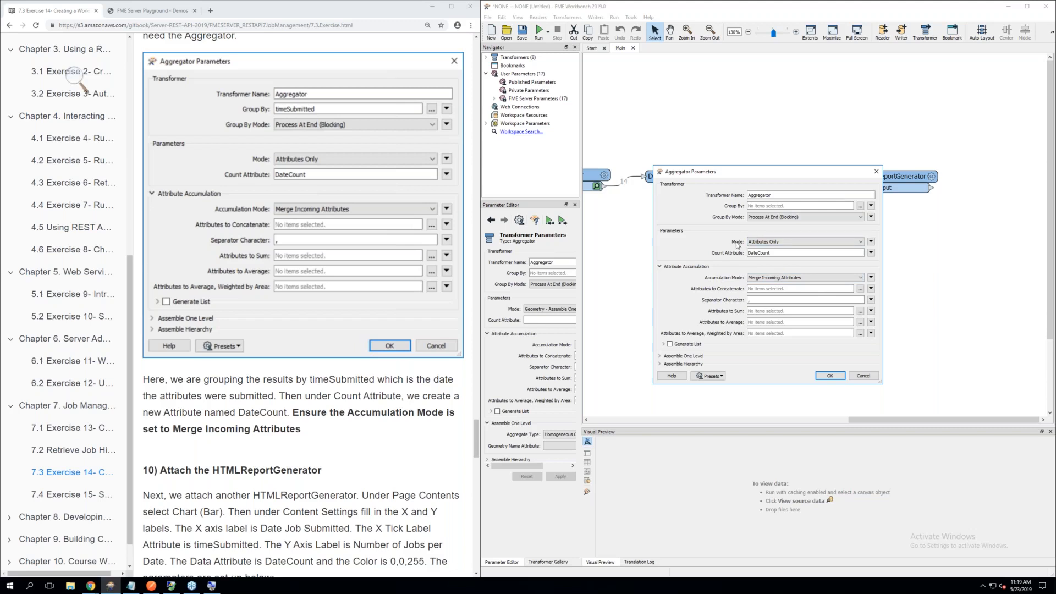
click(771, 254)
scroll(259, 340, down, 3)
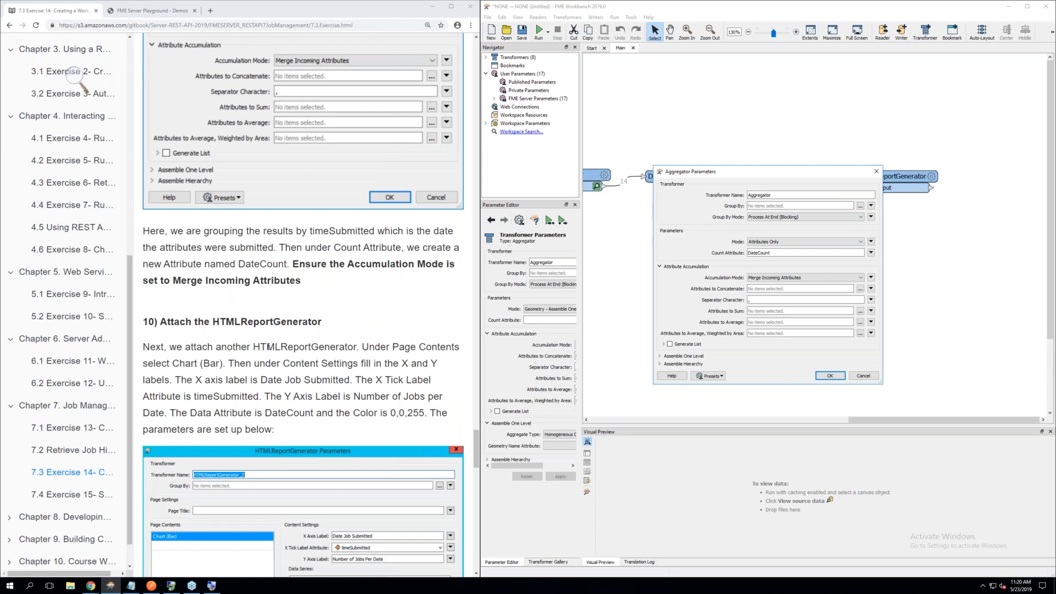
click(831, 376)
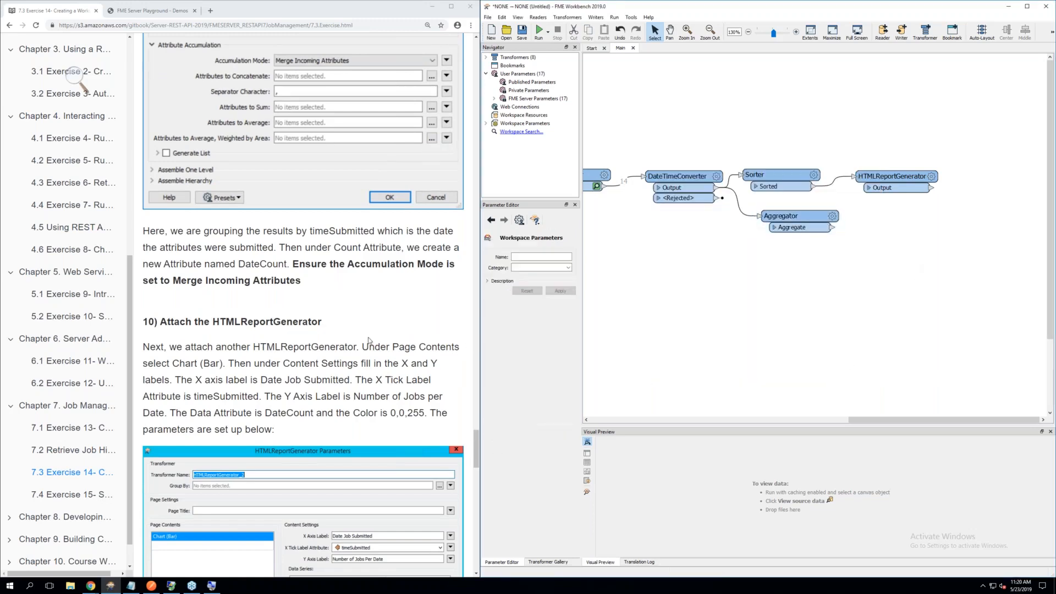
Add a second HTMLReportGenerator beside the Aggregator and connect the Aggregate port to it
scroll(324, 342, down, 4)
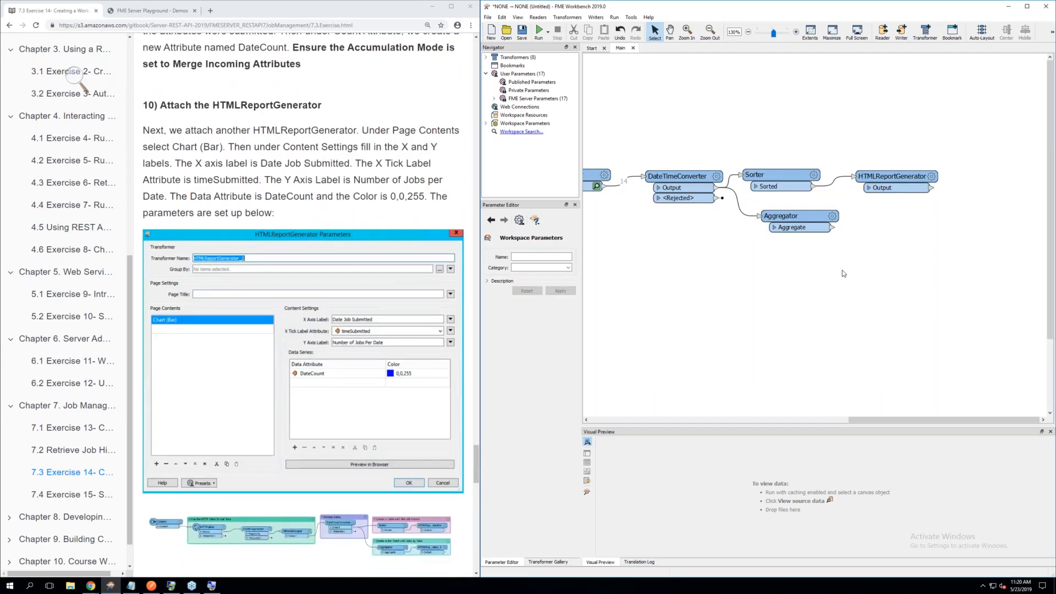
text(html)
key(Down)
key(Down)
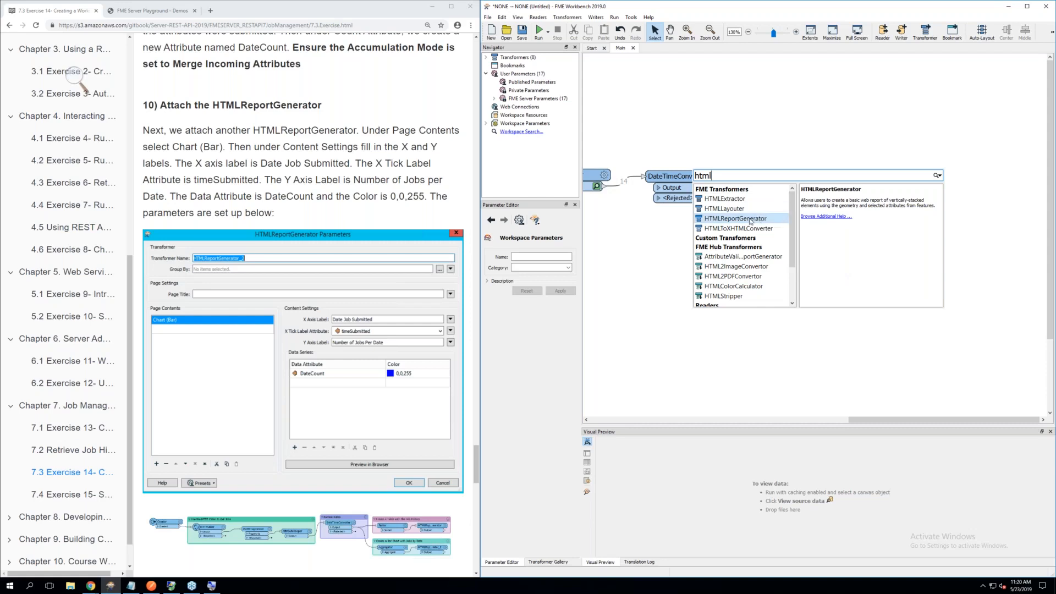
key(Return)
drag(750, 221, 906, 214)
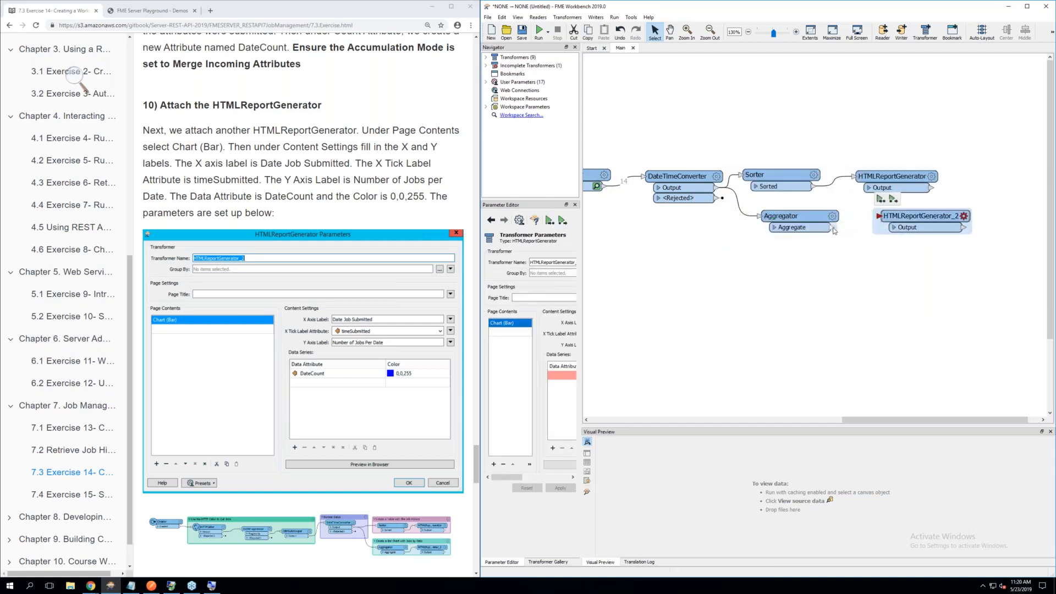
drag(833, 228, 895, 216)
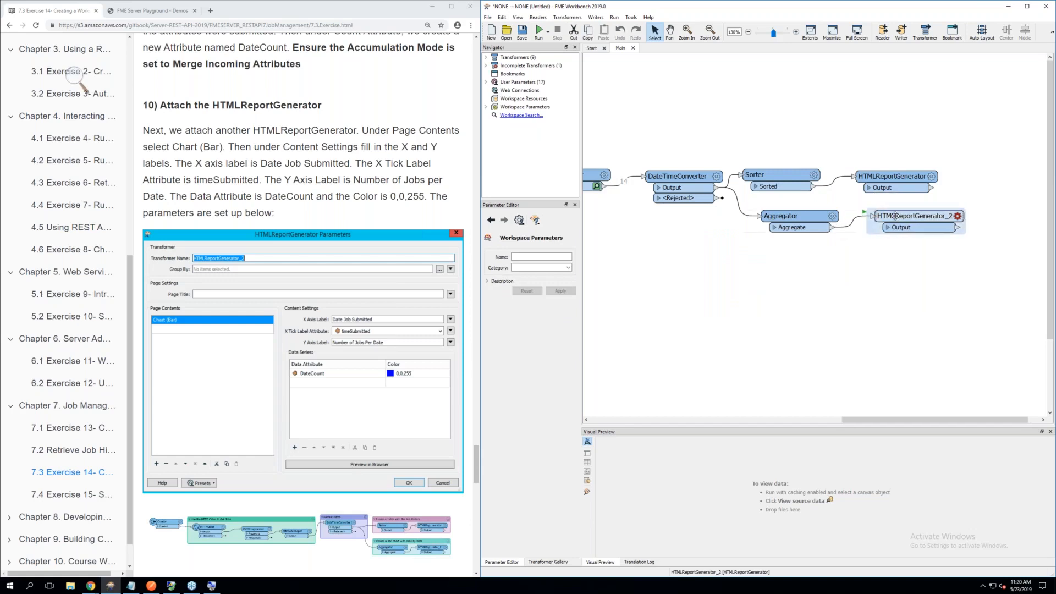
click(895, 216)
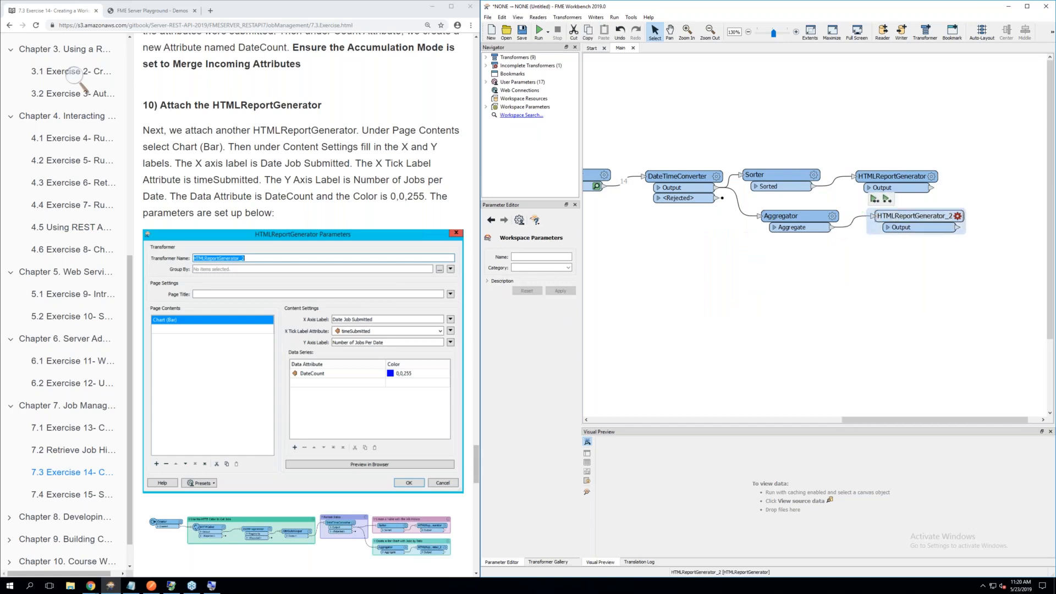
Label the bar chart's X axis Date Job Submitted with timeSubmitted as tick attribute, and its Y axis Number of Jobs Per Date
click(958, 216)
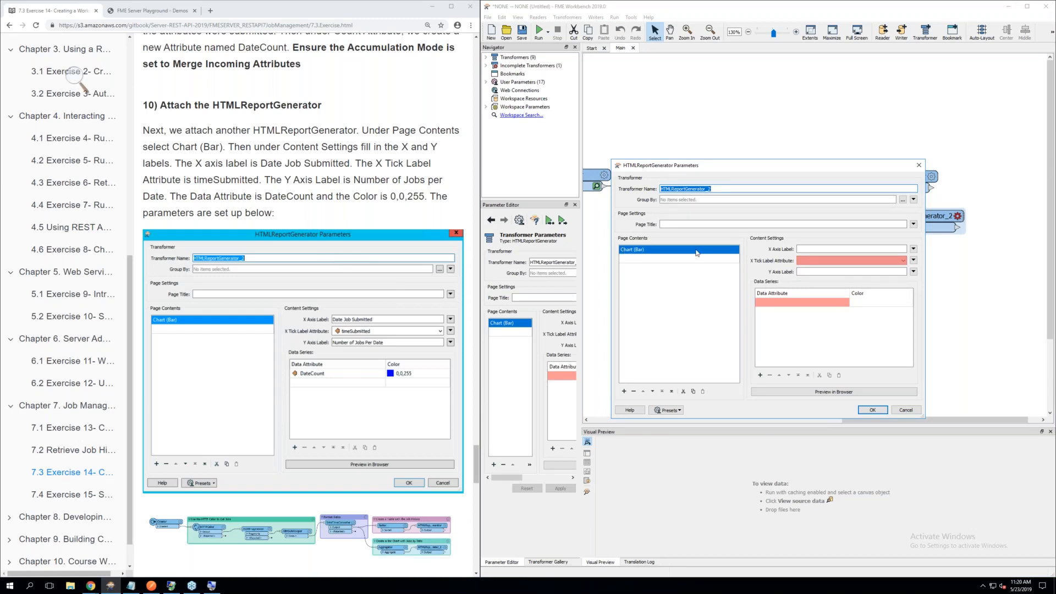
click(825, 249)
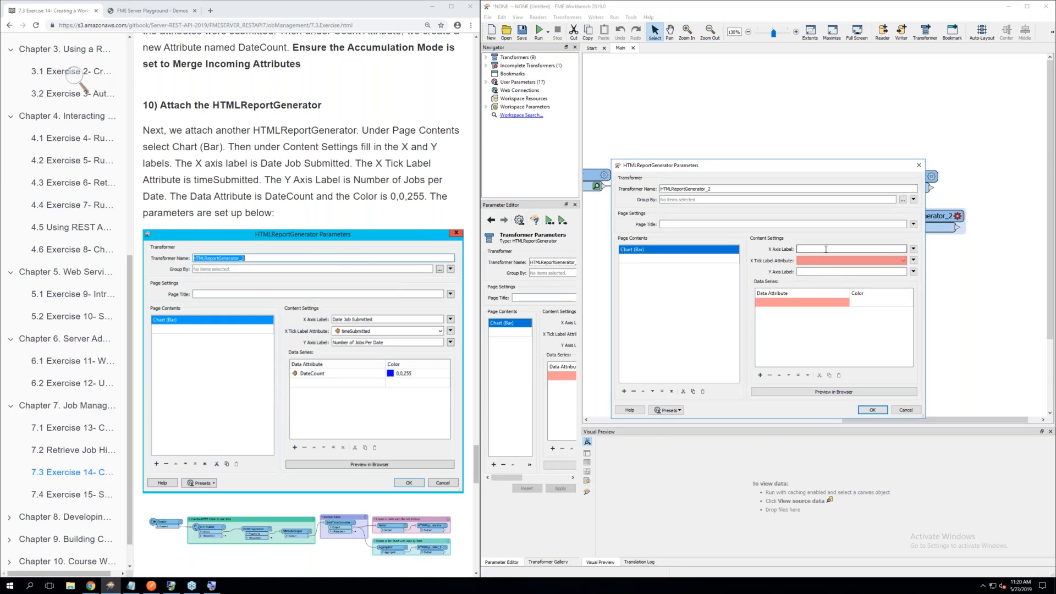
text(Date Job Submitted)
click(818, 261)
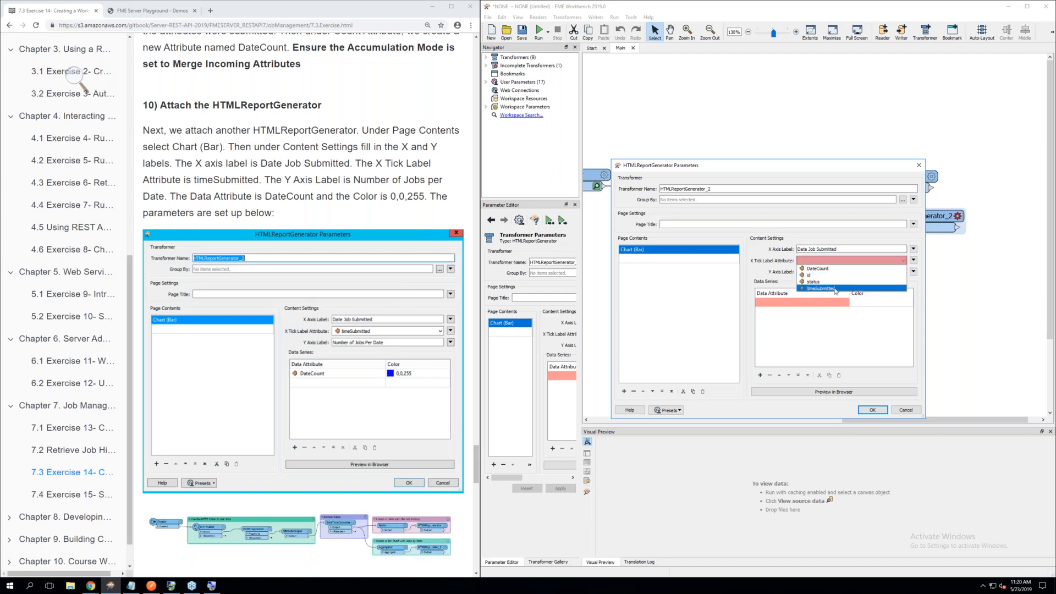
click(833, 288)
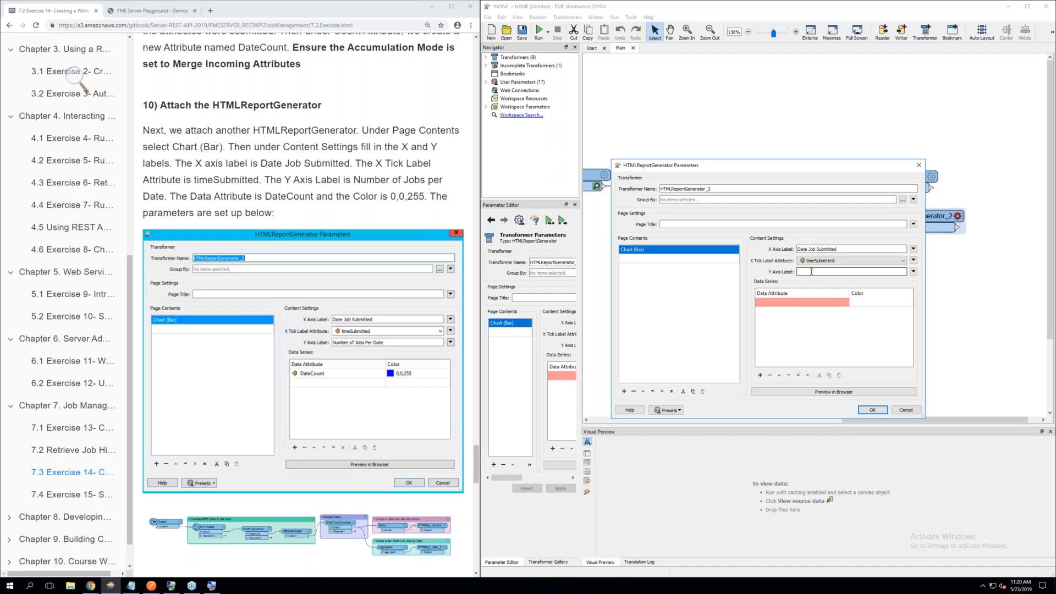
click(812, 272)
text(Number of Jobs Per)
text(Date)
Set the chart's data series to DateCount with color 0,0,255, compare with the exercise, and accept the parameters
click(803, 303)
click(793, 311)
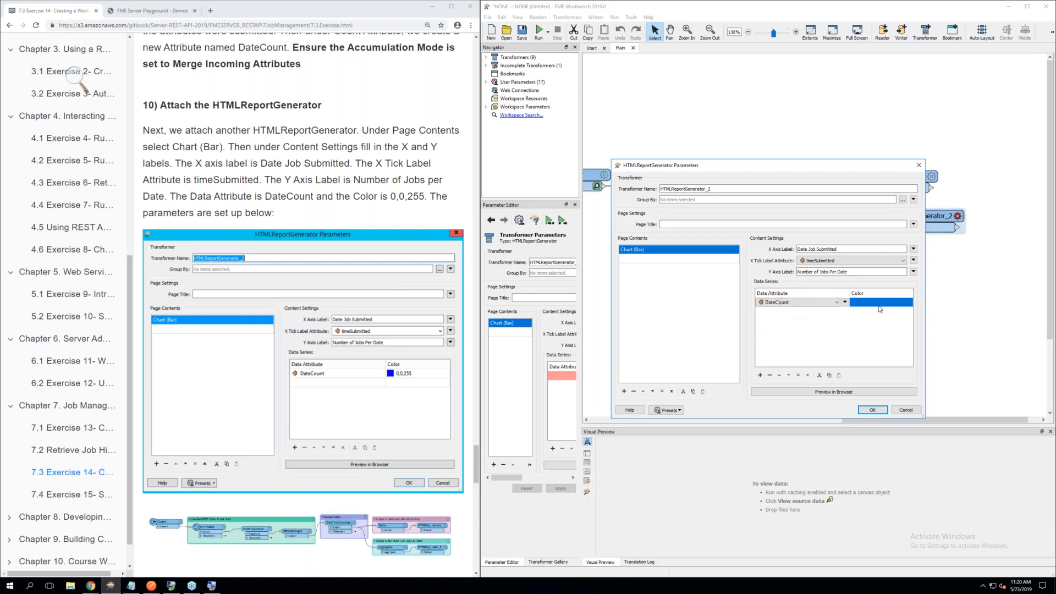
click(879, 303)
click(828, 323)
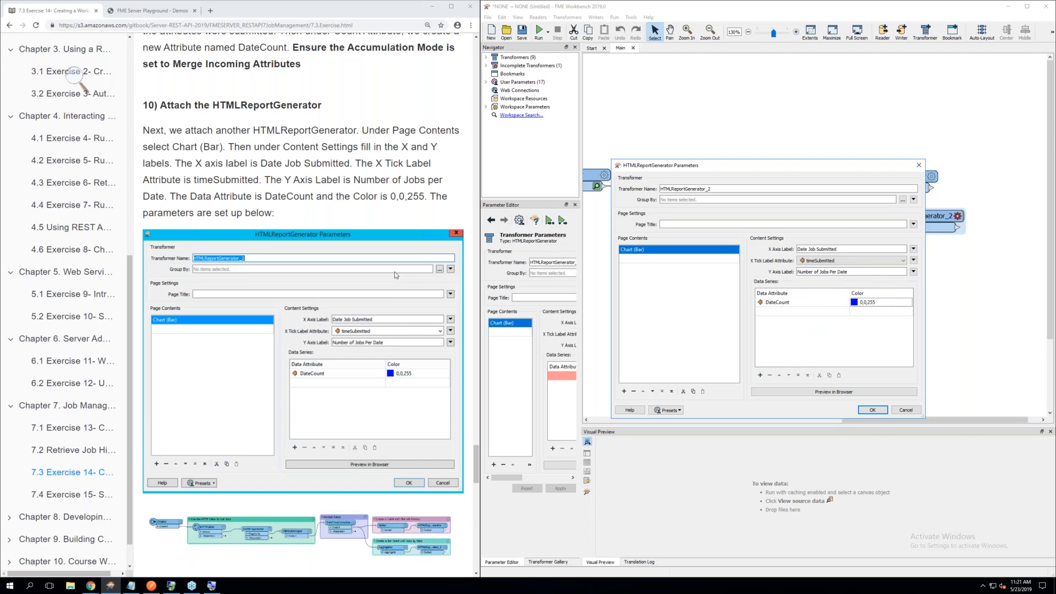
scroll(396, 274, down, 3)
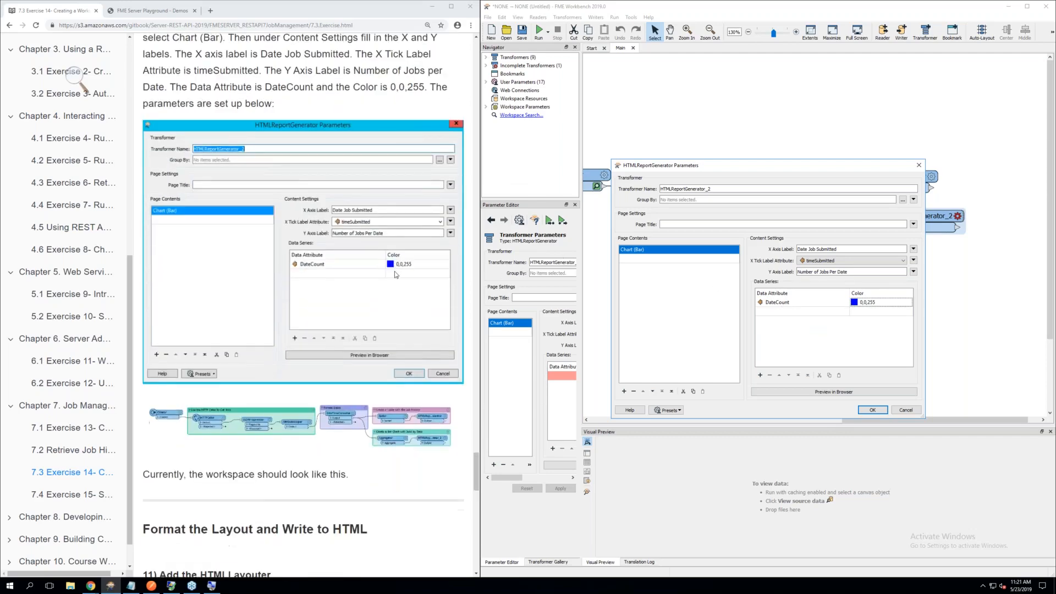
scroll(394, 272, up, 2)
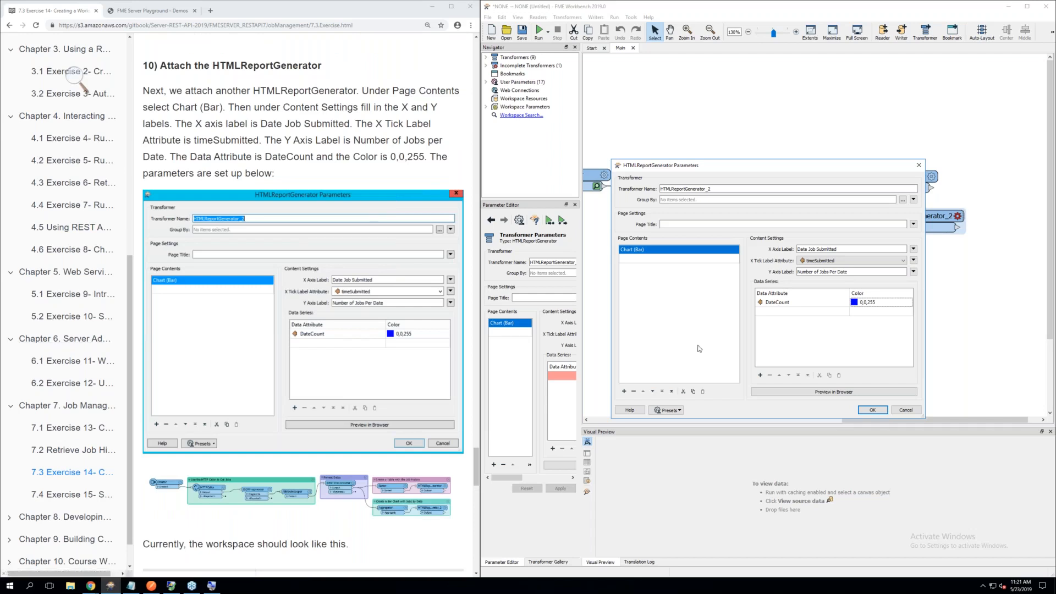
click(873, 411)
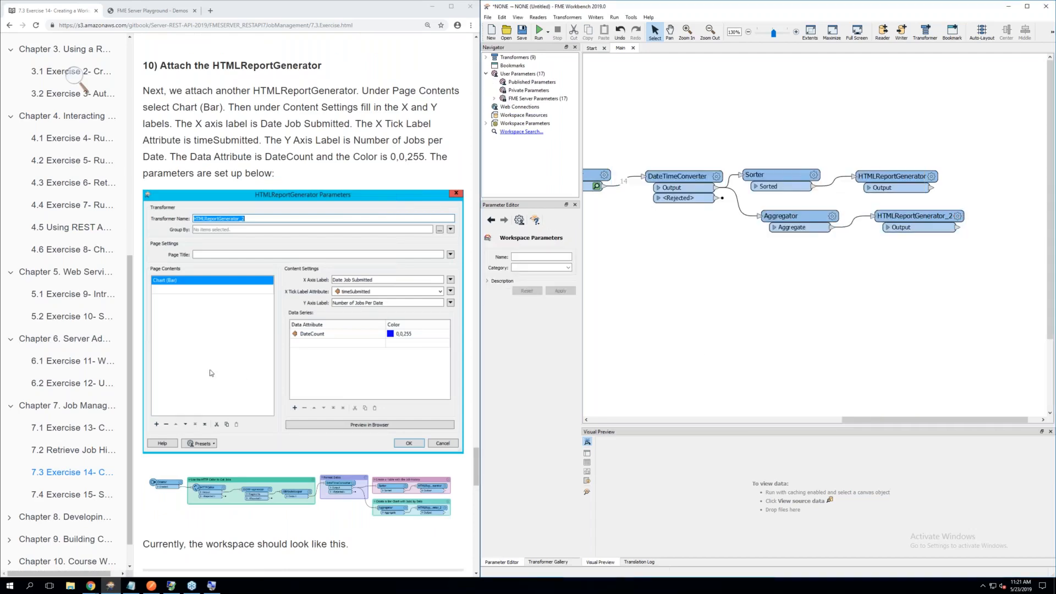
Add an HTMLLayouter beyond the two HTMLReportGenerators and connect both of their outputs to it
scroll(212, 372, down, 1)
scroll(210, 373, down, 4)
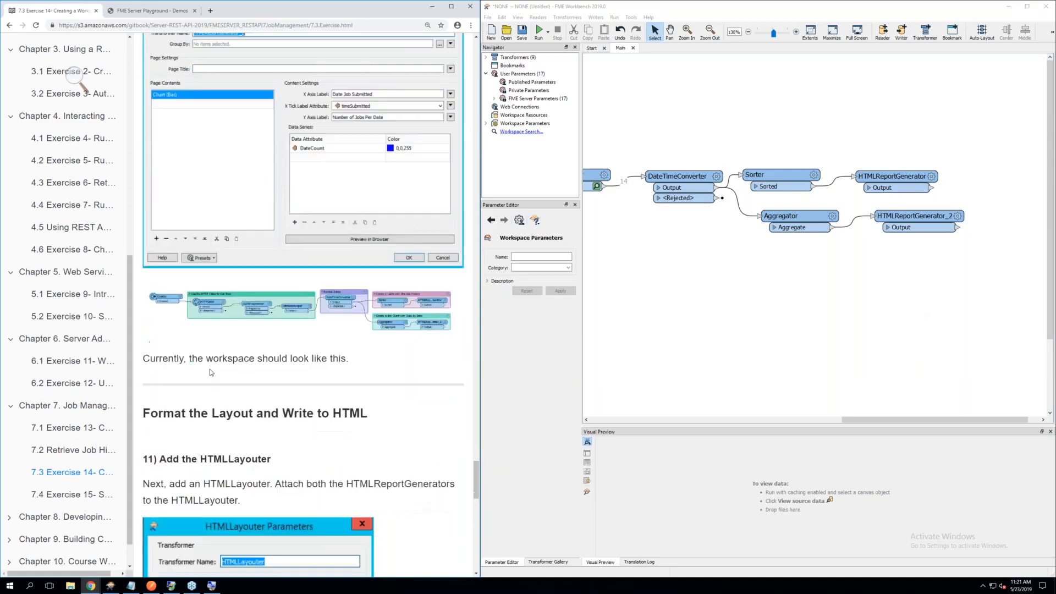
scroll(211, 373, down, 3)
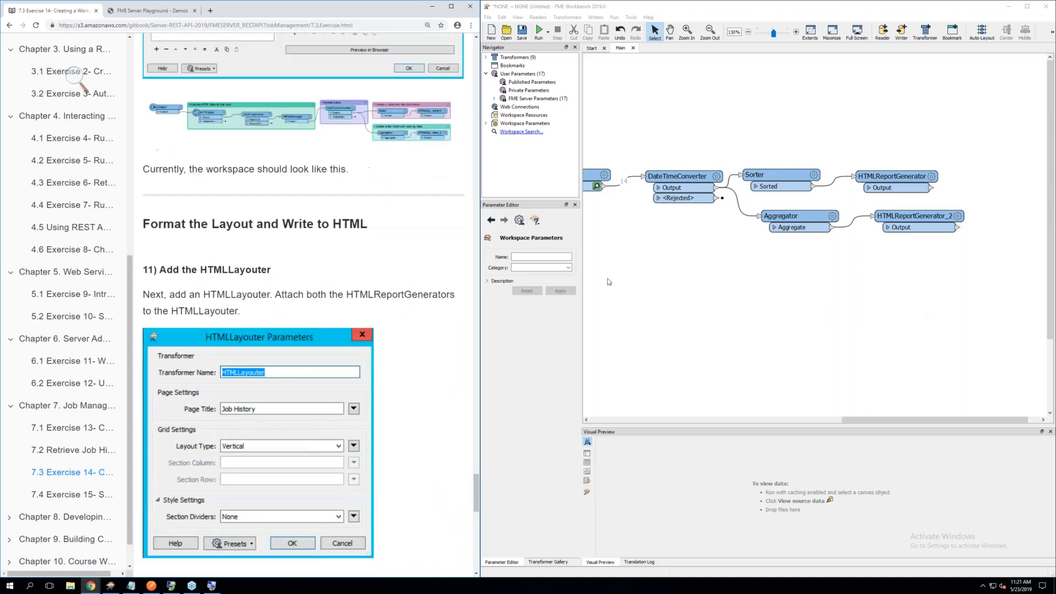
click(862, 278)
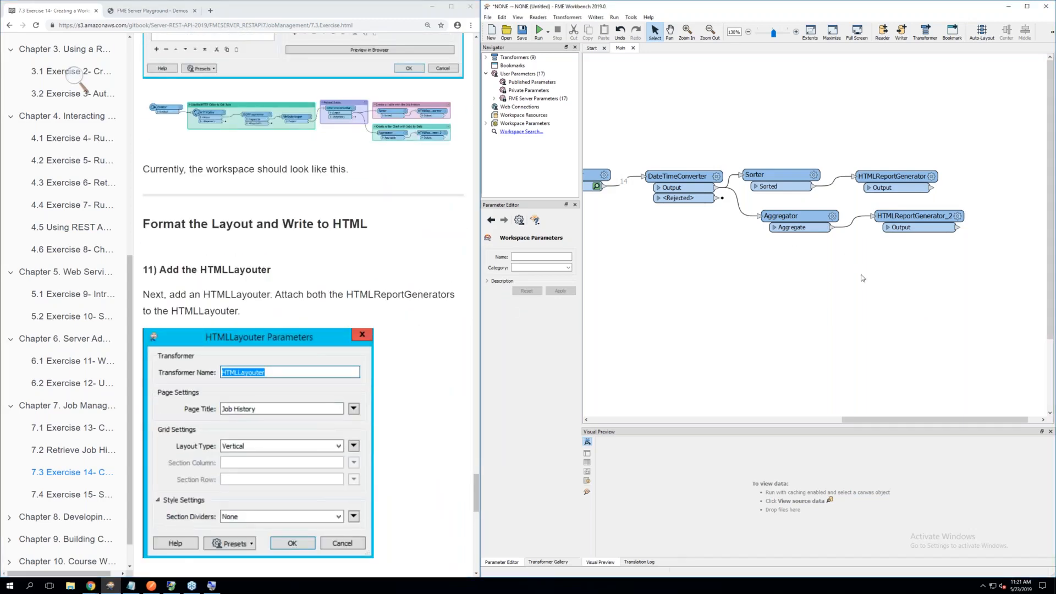
text(HTML)
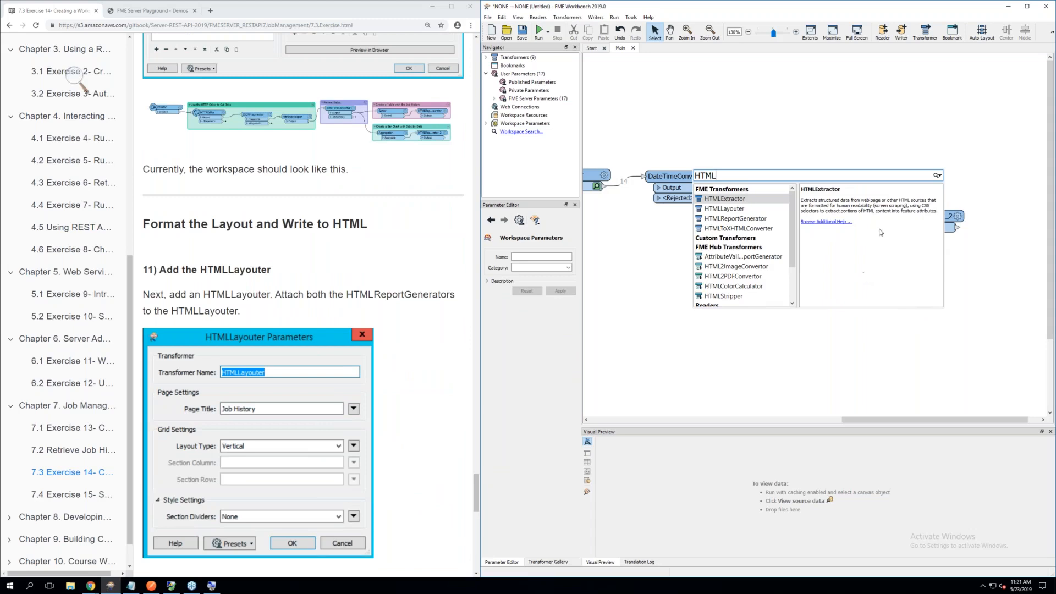
double_click(726, 209)
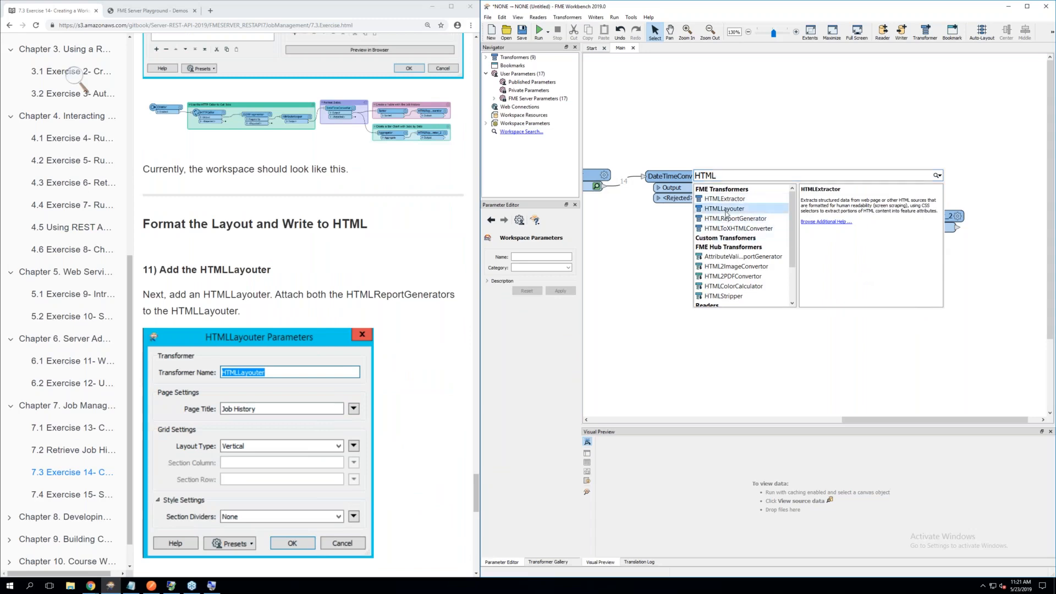
drag(726, 214, 1013, 183)
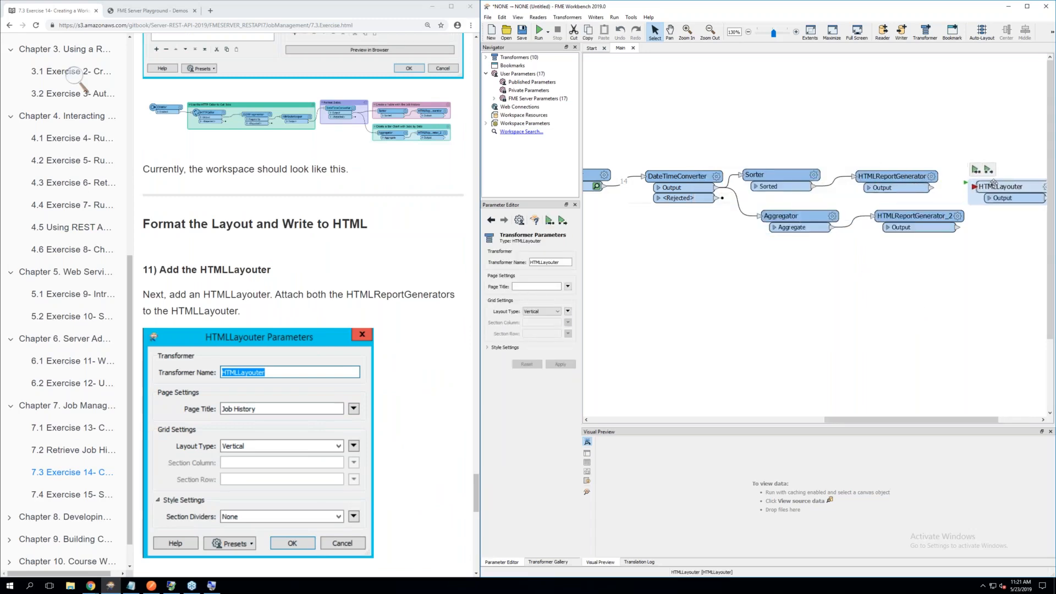
drag(930, 188, 975, 191)
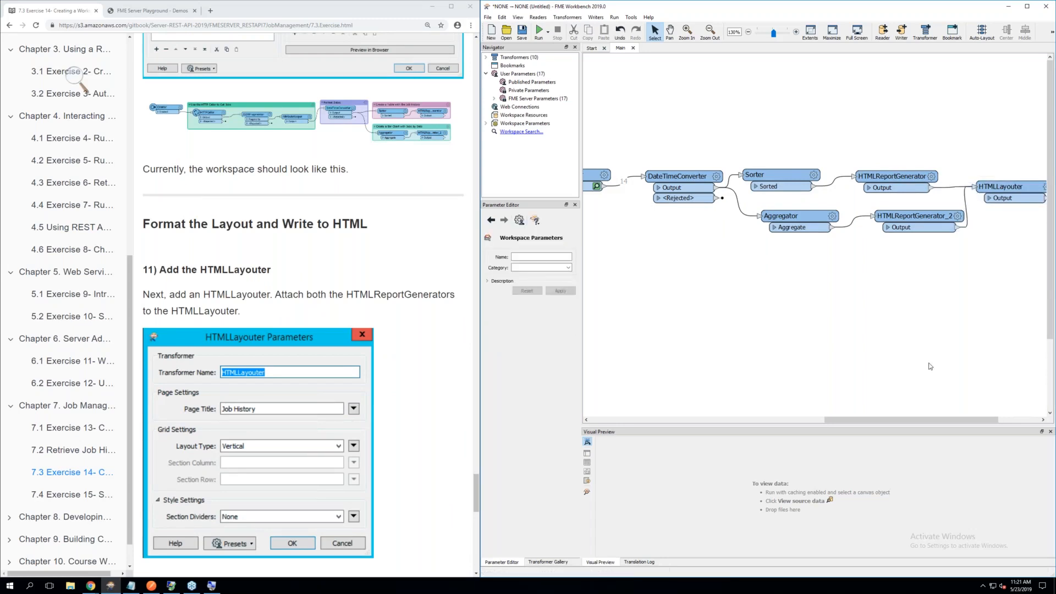
Set the HTMLLayouter's page title to Job History, show its style settings, and accept the parameters
drag(899, 421, 941, 421)
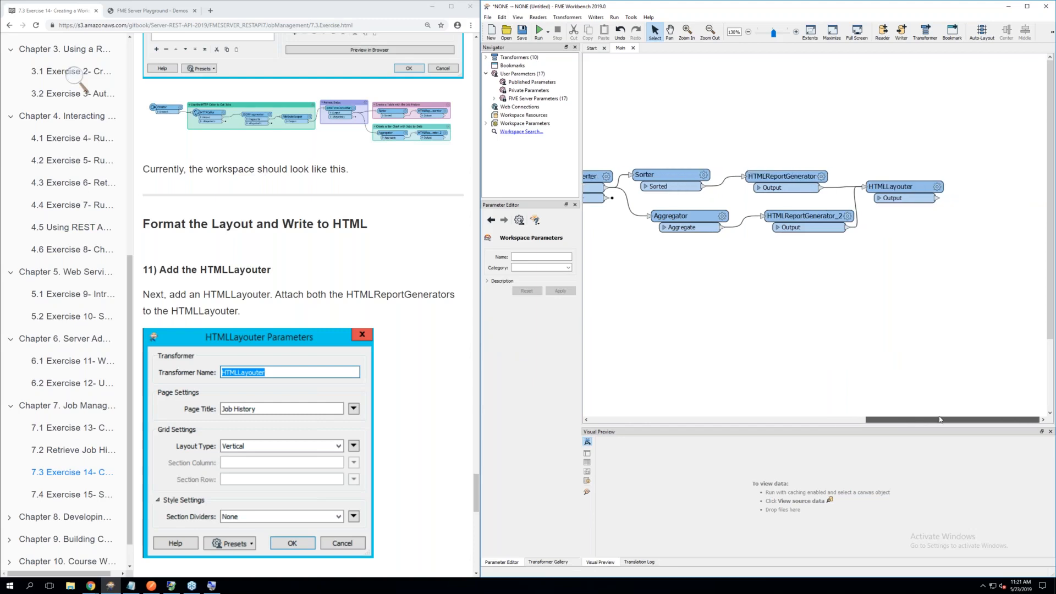
click(937, 187)
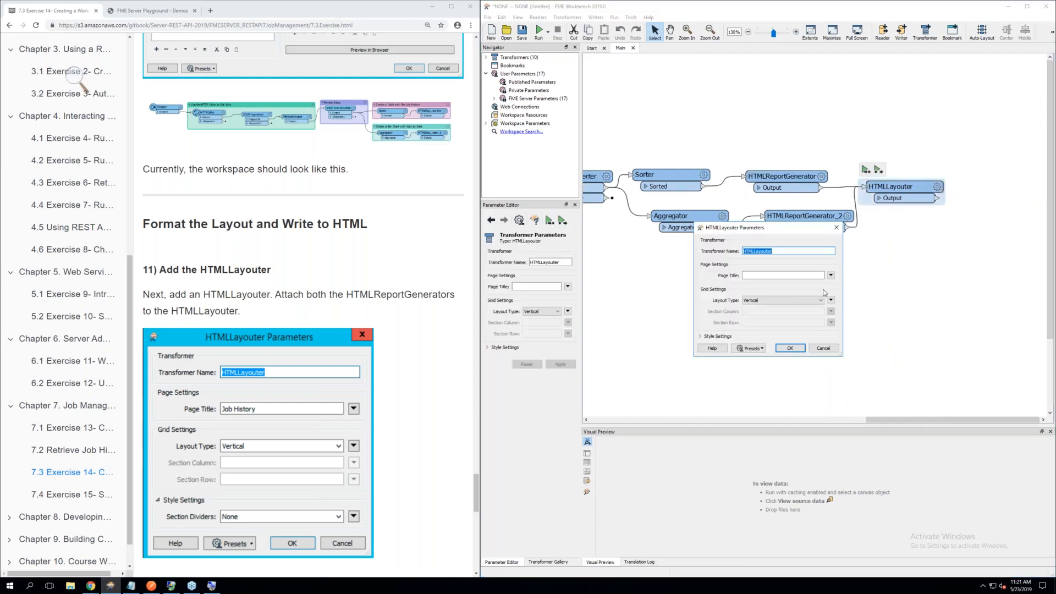
click(758, 276)
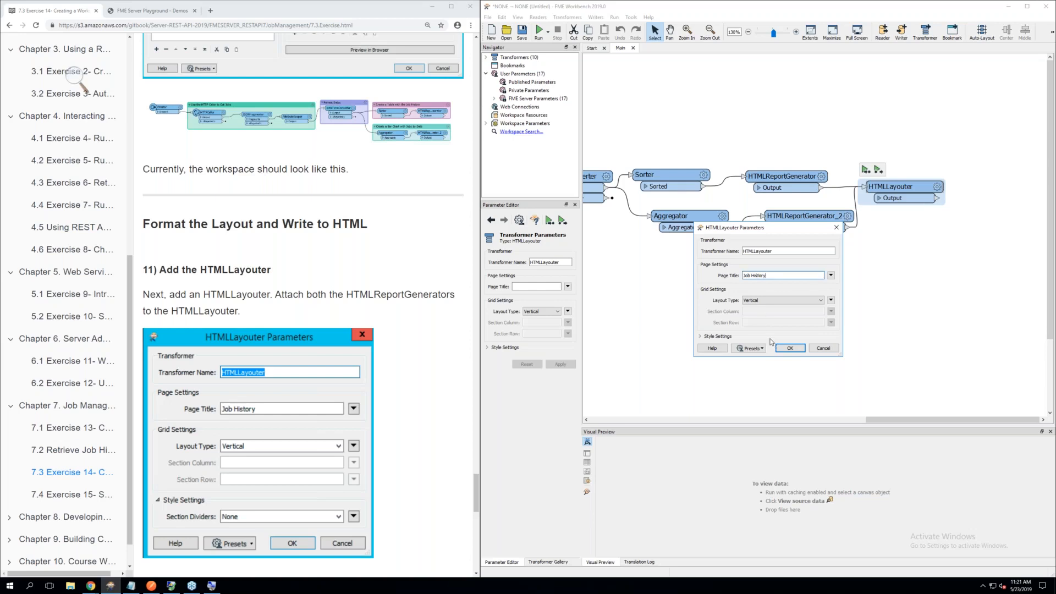
click(721, 337)
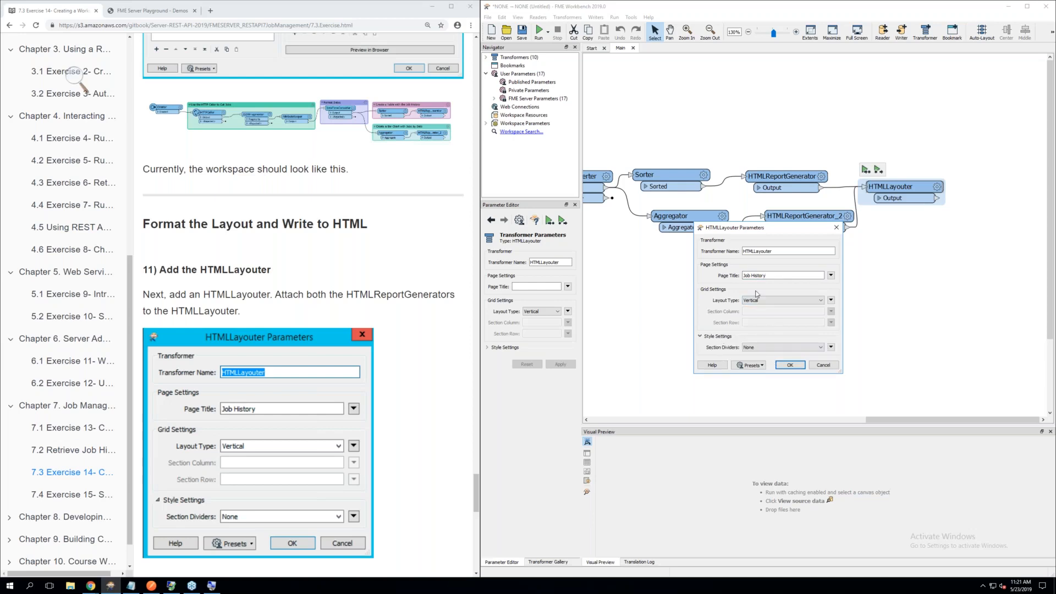
click(791, 366)
Read the exercise's writer instructions and start adding a writer in HTML format to the workspace
scroll(317, 273, down, 5)
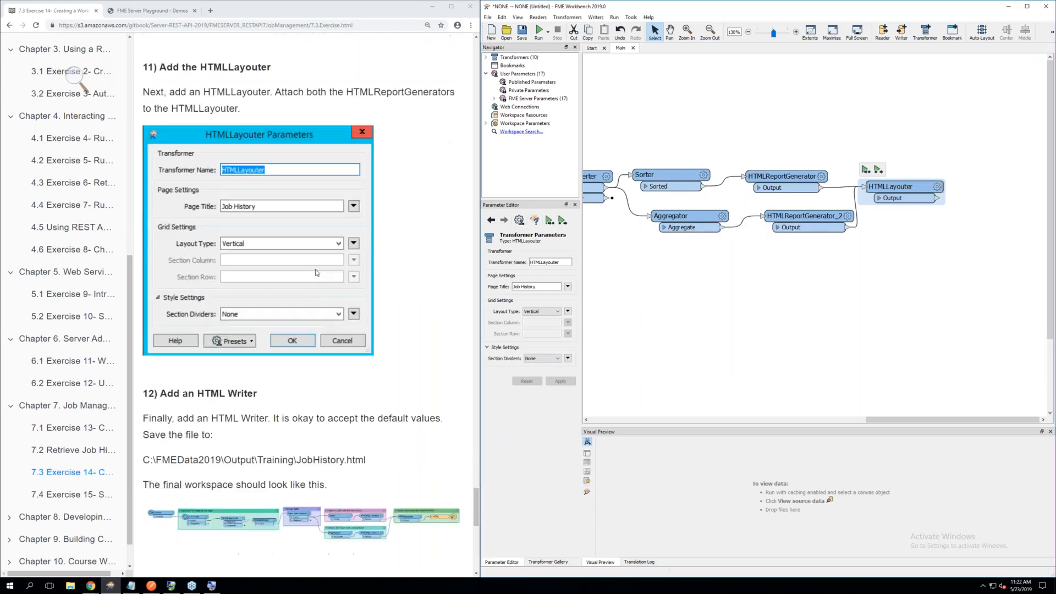
click(984, 251)
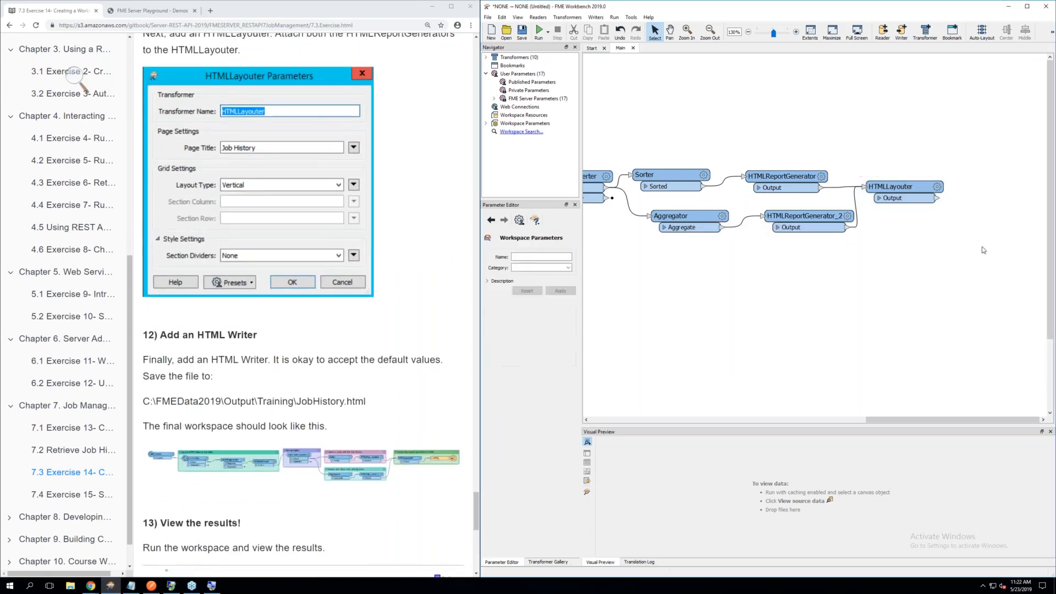
text(htm)
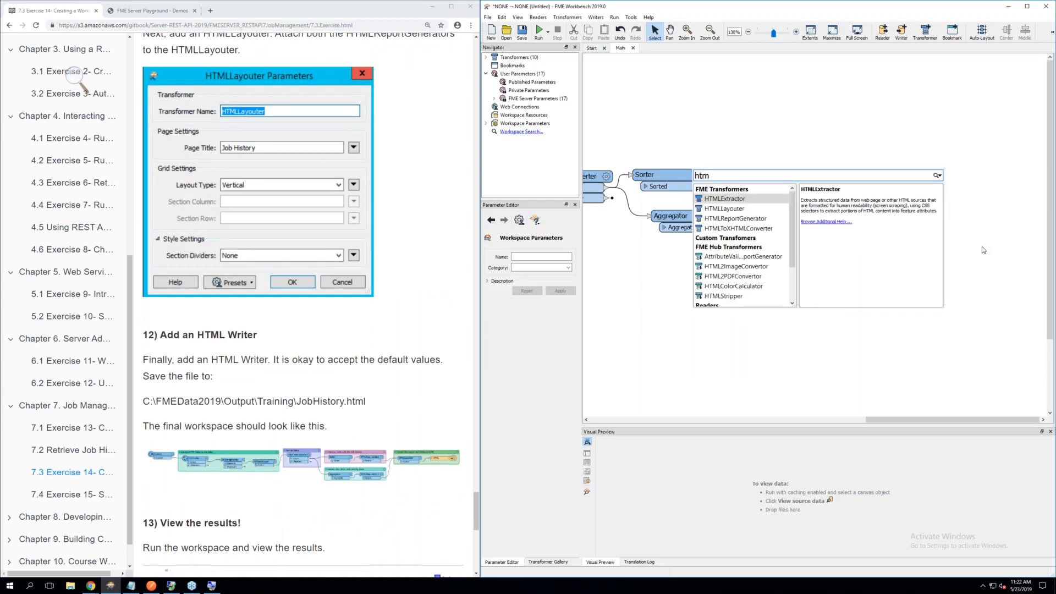
text(l)
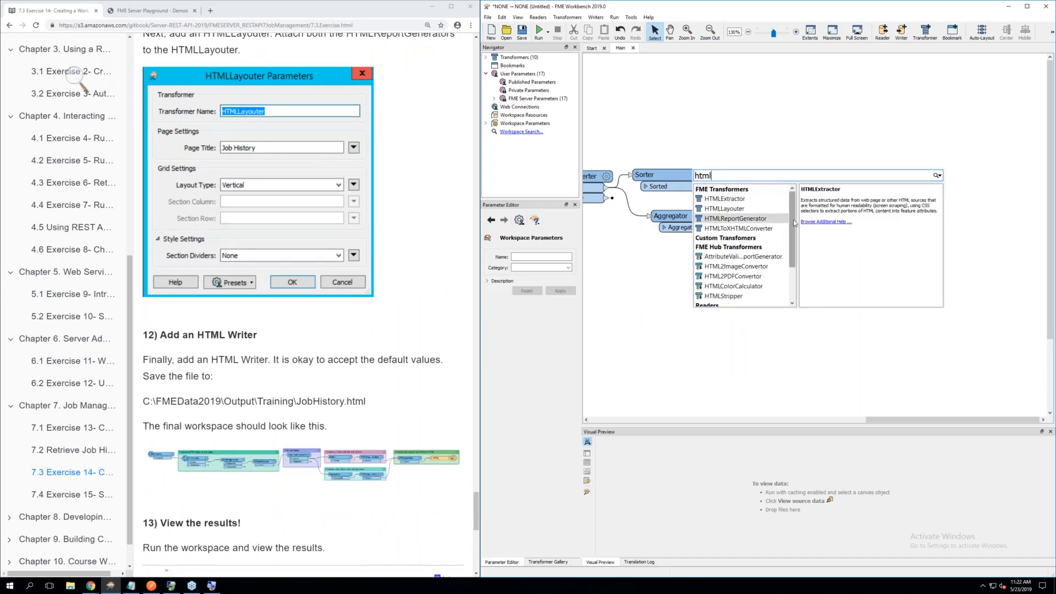
scroll(743, 247, down, 2)
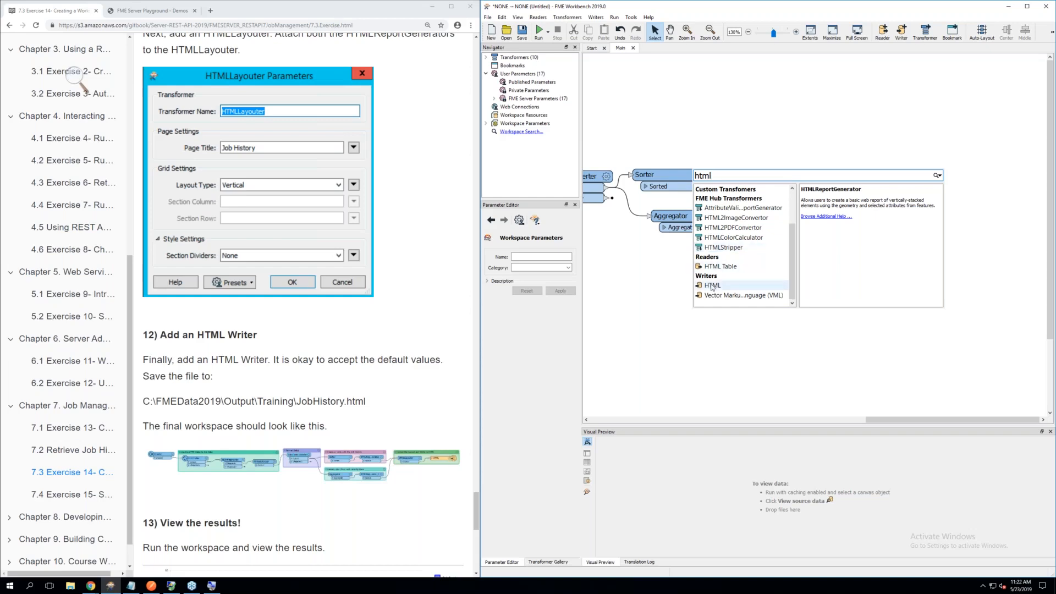
click(713, 286)
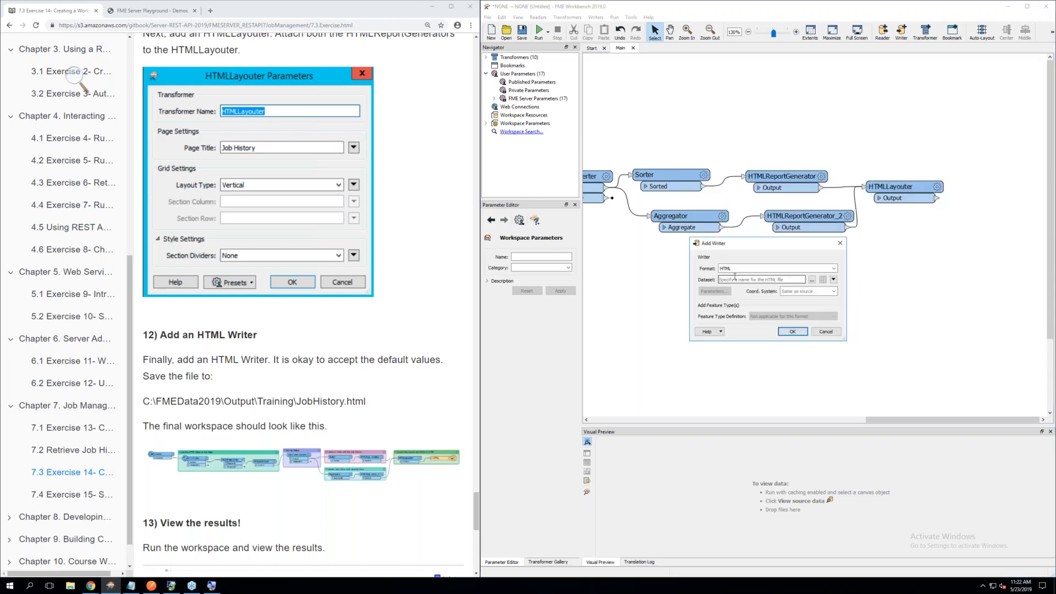
Set the HTML writer's dataset to C:\FMEData2019\Output\Training\JobHistory.html, accept it, and connect the HTMLLayouter's output to the writer
click(810, 280)
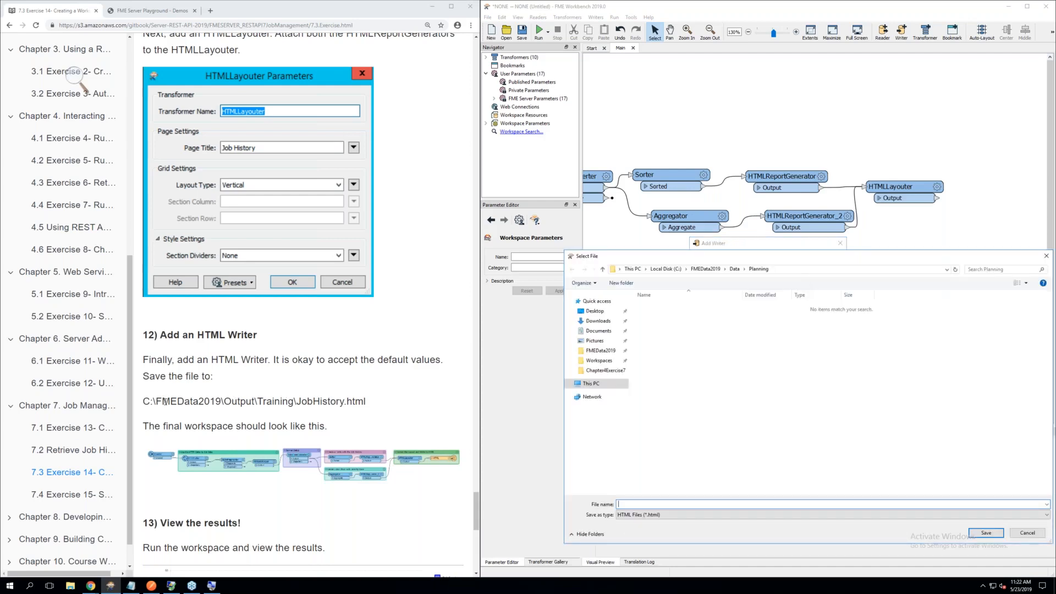
click(709, 269)
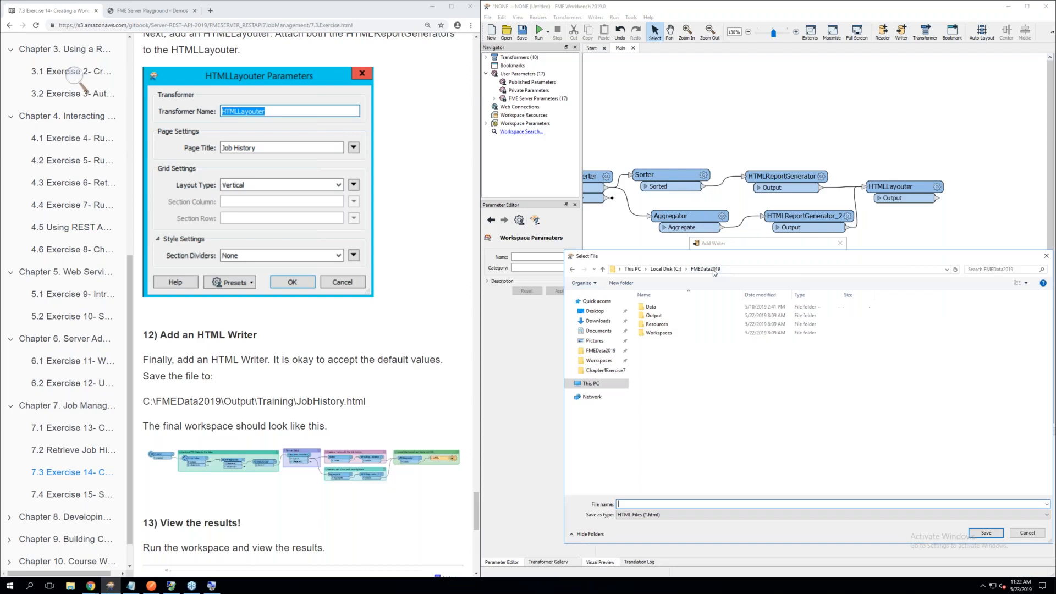
click(654, 317)
double_click(655, 317)
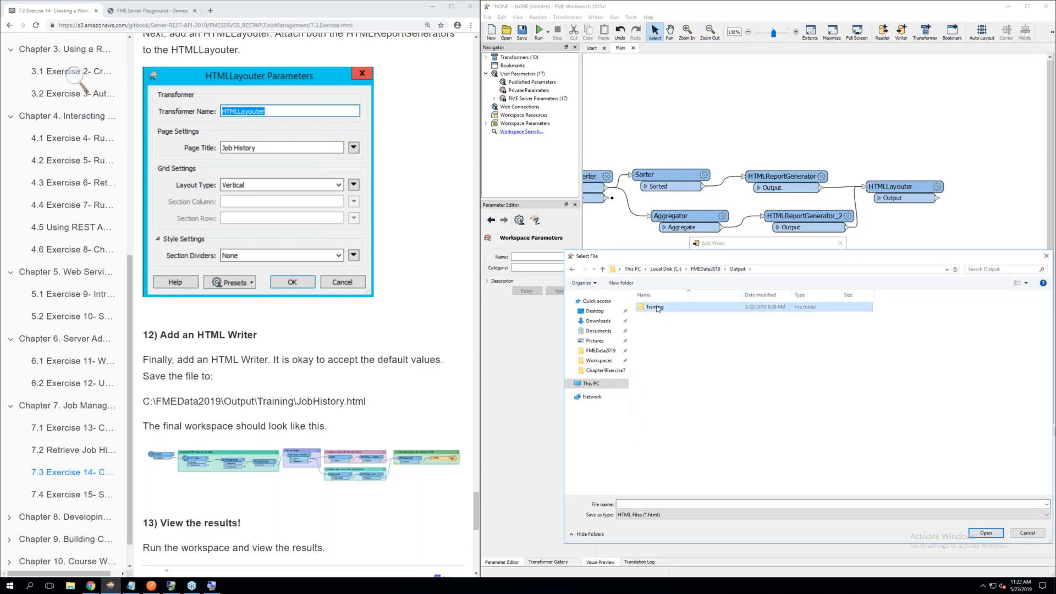
double_click(658, 308)
click(633, 504)
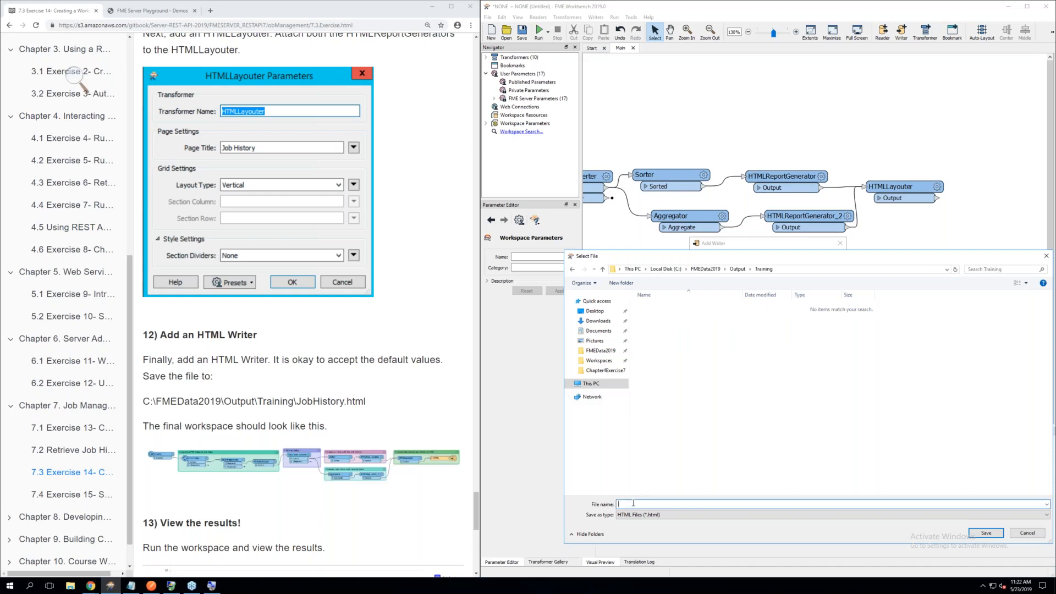
text(JobHistory)
click(987, 533)
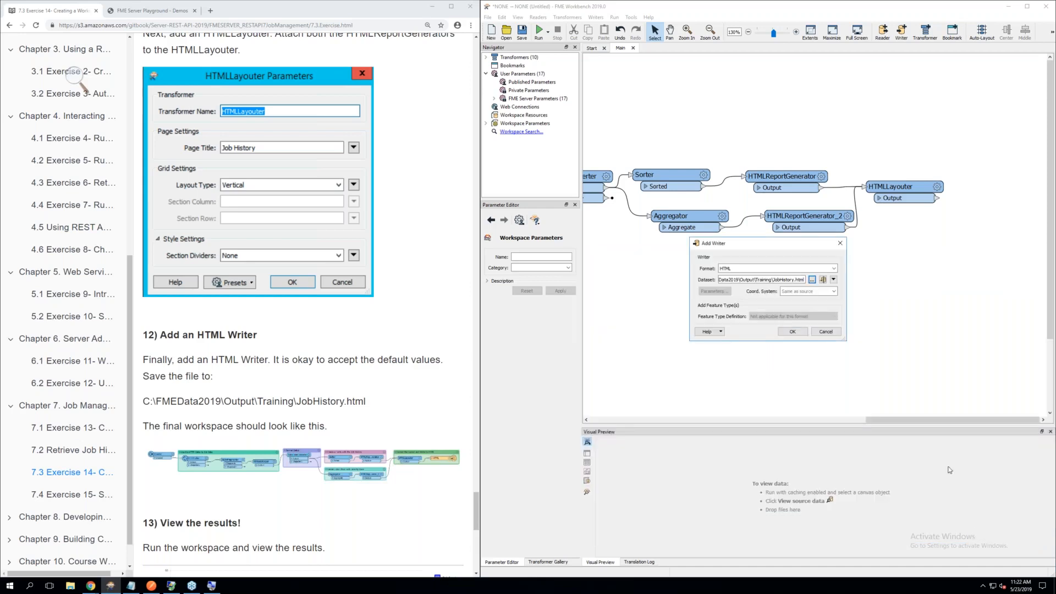
click(792, 331)
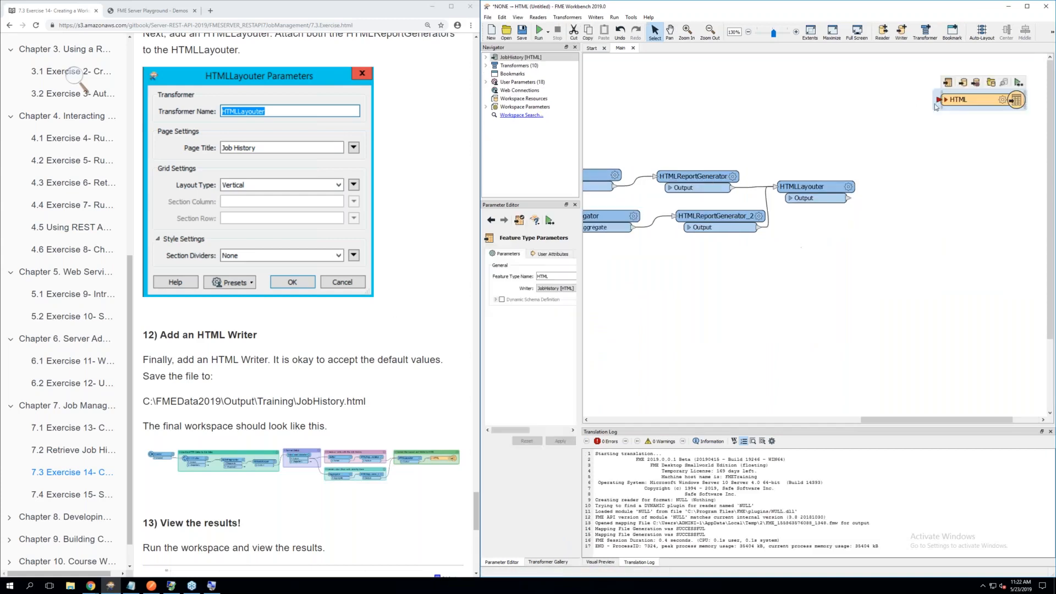
drag(935, 106, 916, 191)
Save the workspace as none2html in the Chapter6Exercise12 folder and run it with JobHistory.html as destination file
click(540, 32)
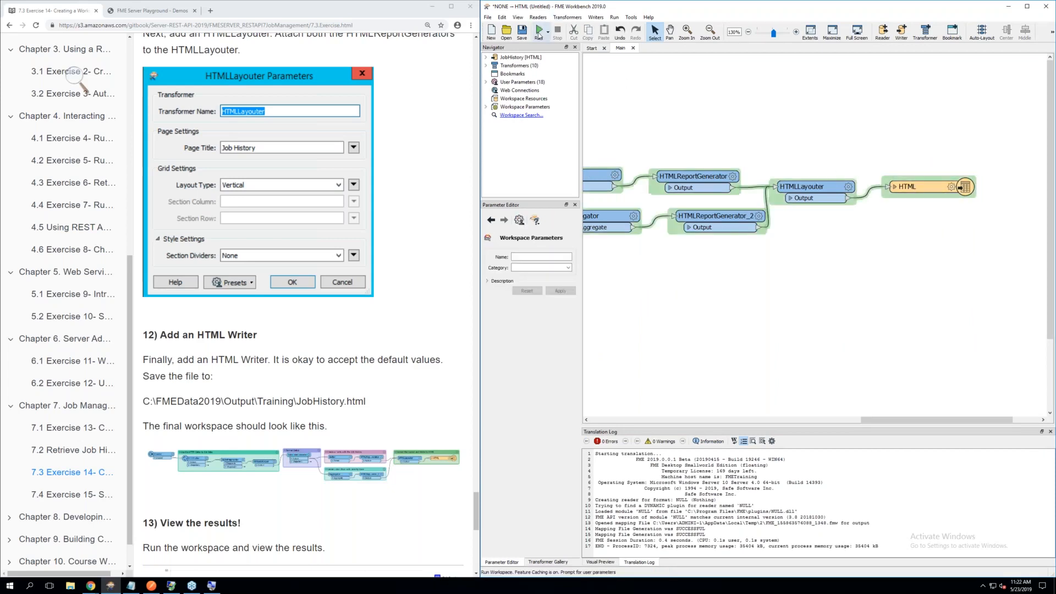
click(522, 32)
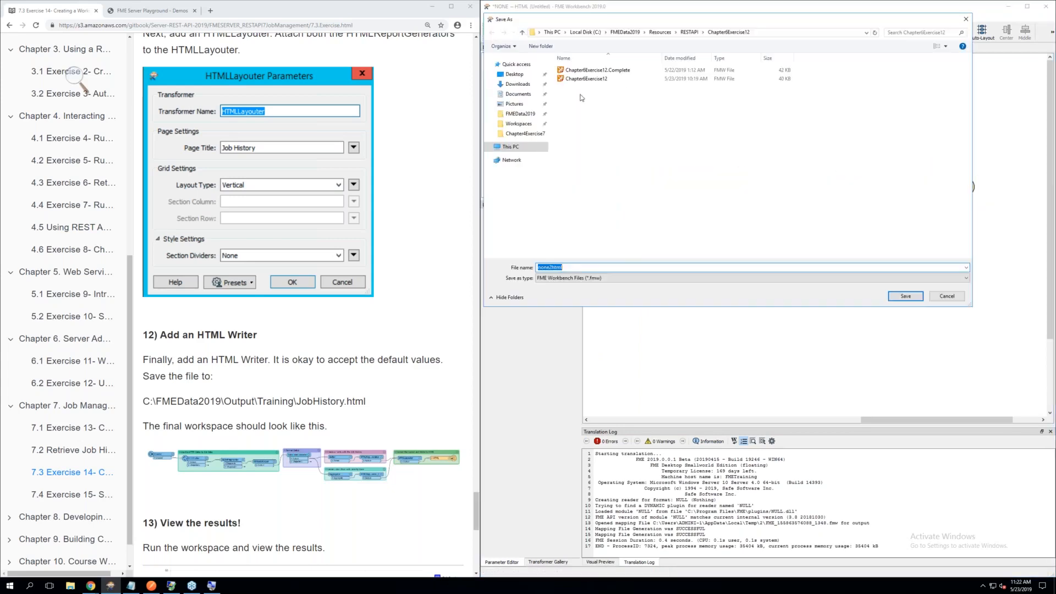
click(906, 296)
click(538, 32)
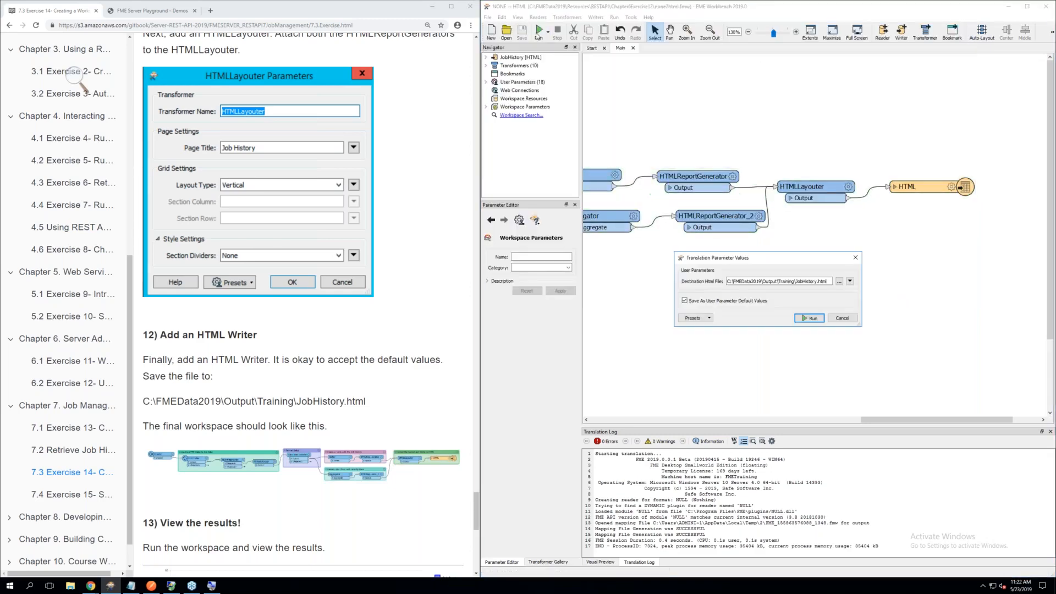
click(812, 319)
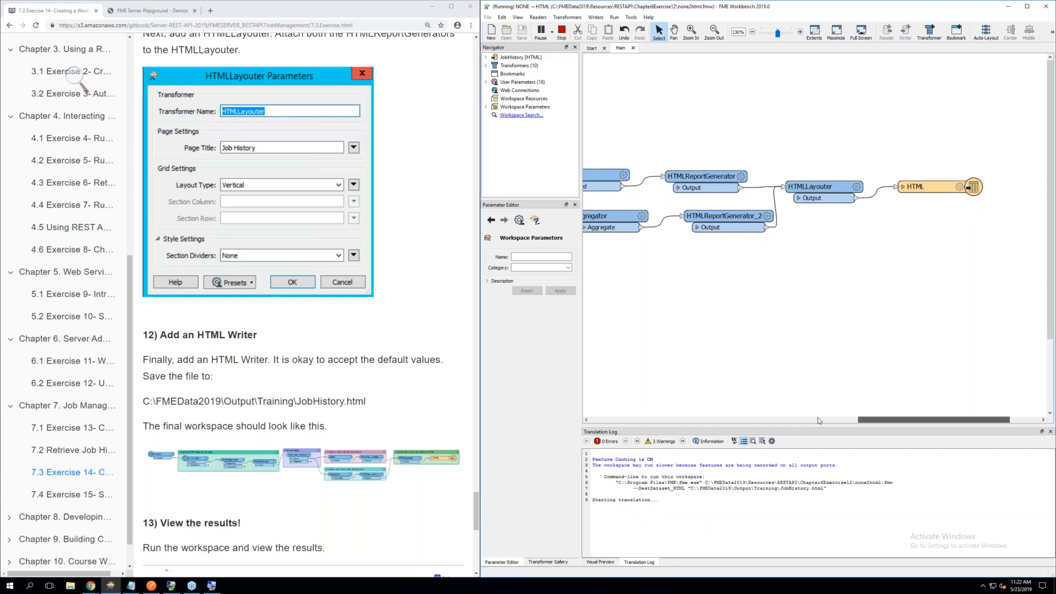
Open the JobHistory report from the HTML writer's output folder, review it in the browser, and return to the exercise page
drag(818, 418, 890, 411)
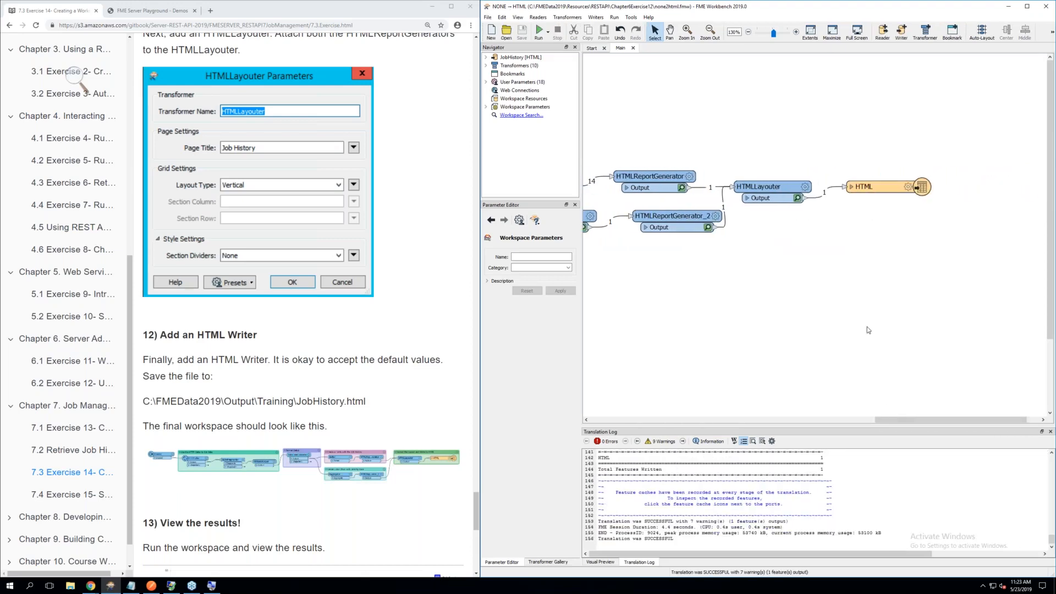
click(872, 192)
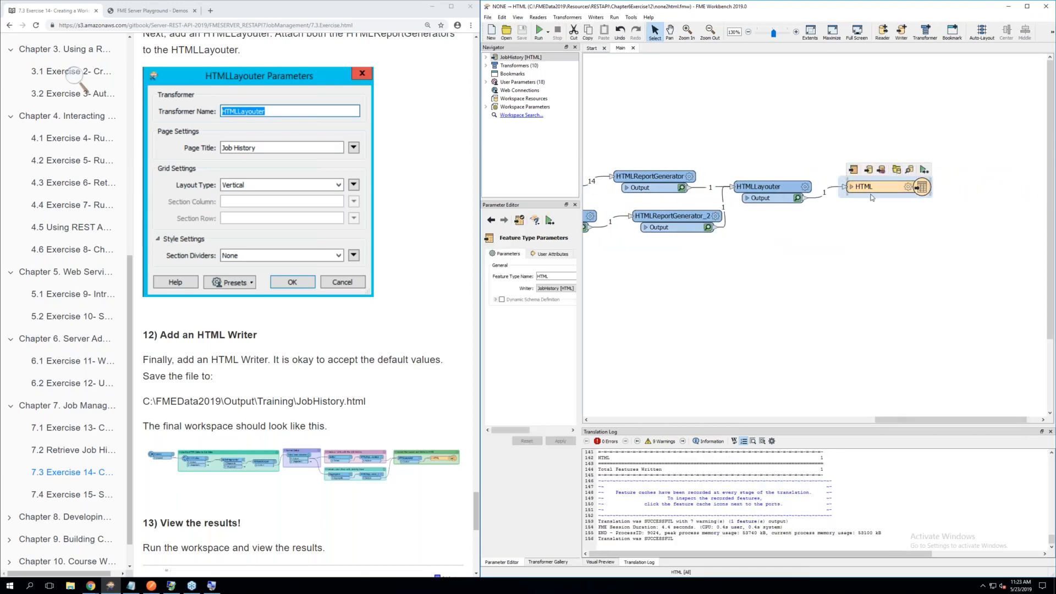
click(898, 173)
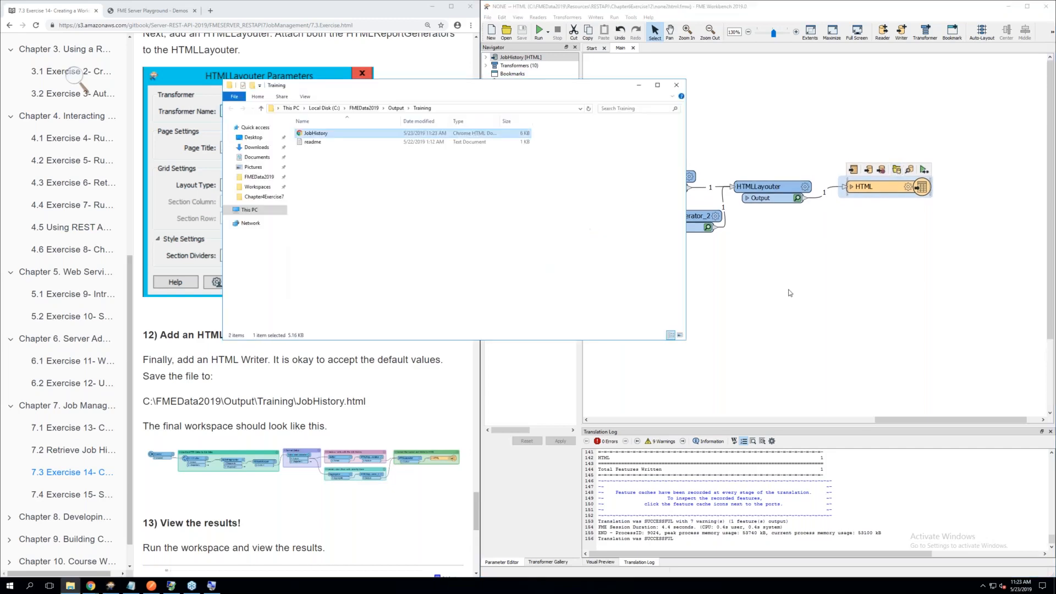
double_click(331, 134)
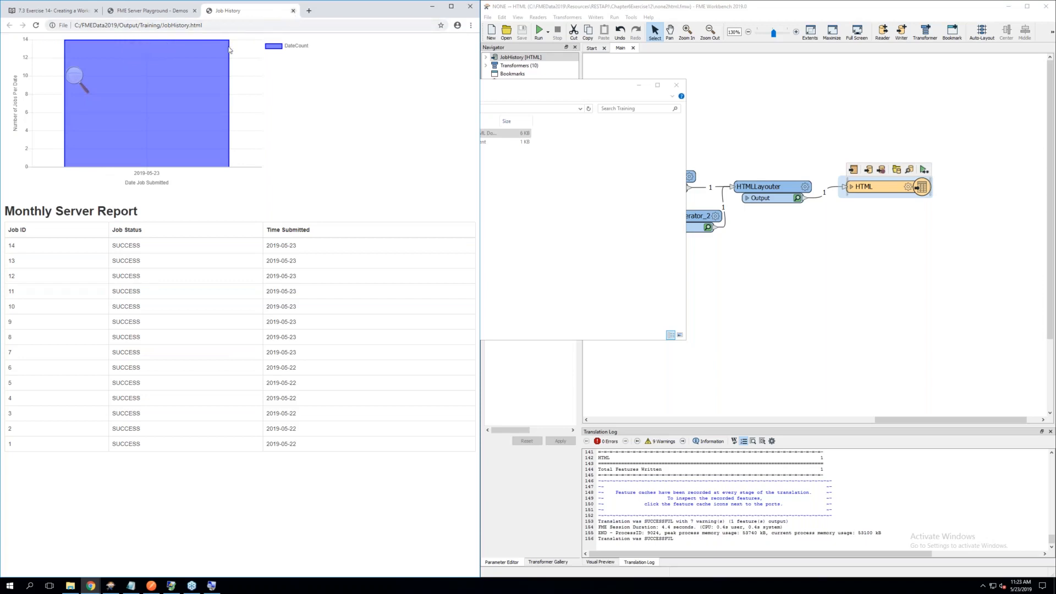
click(293, 10)
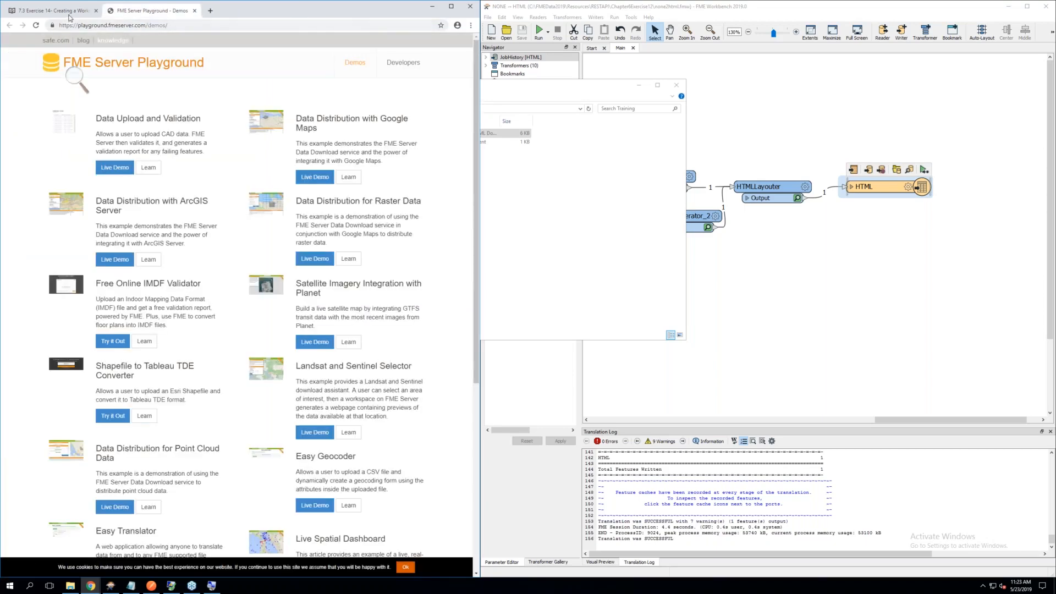
click(70, 18)
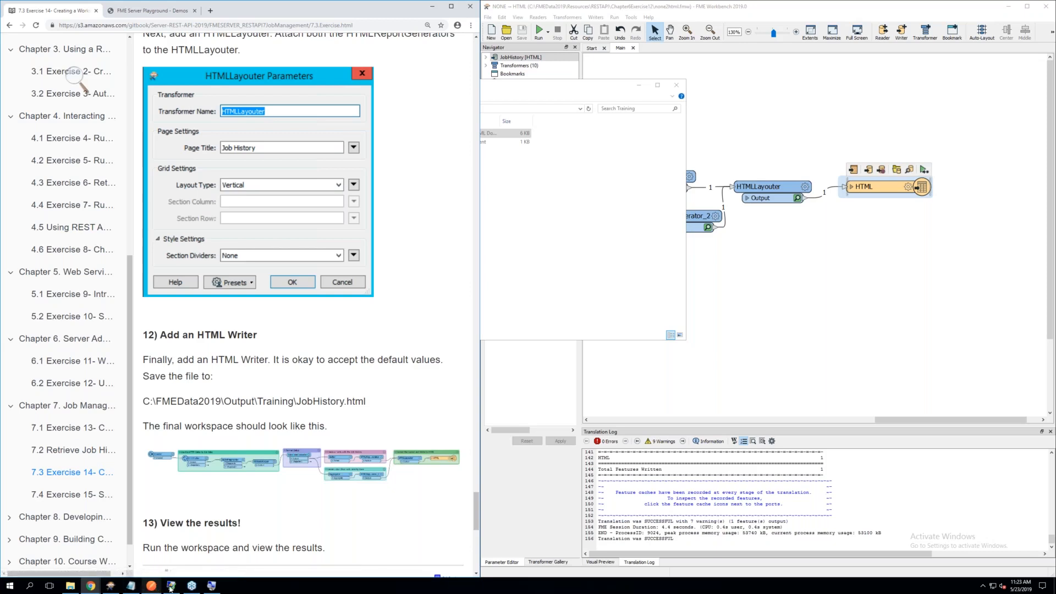
mouse_move(213, 588)
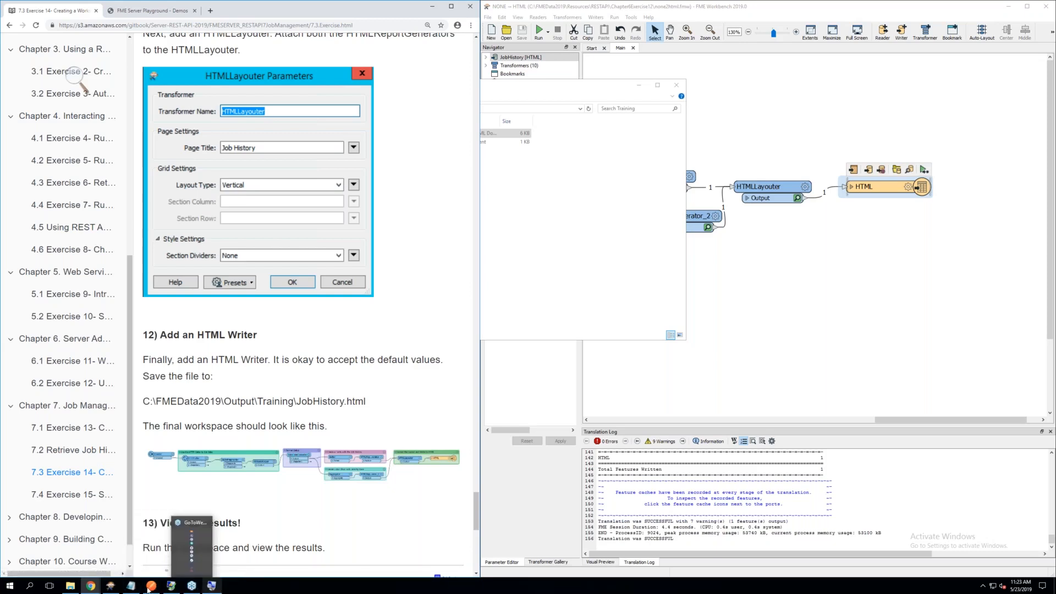
mouse_move(172, 589)
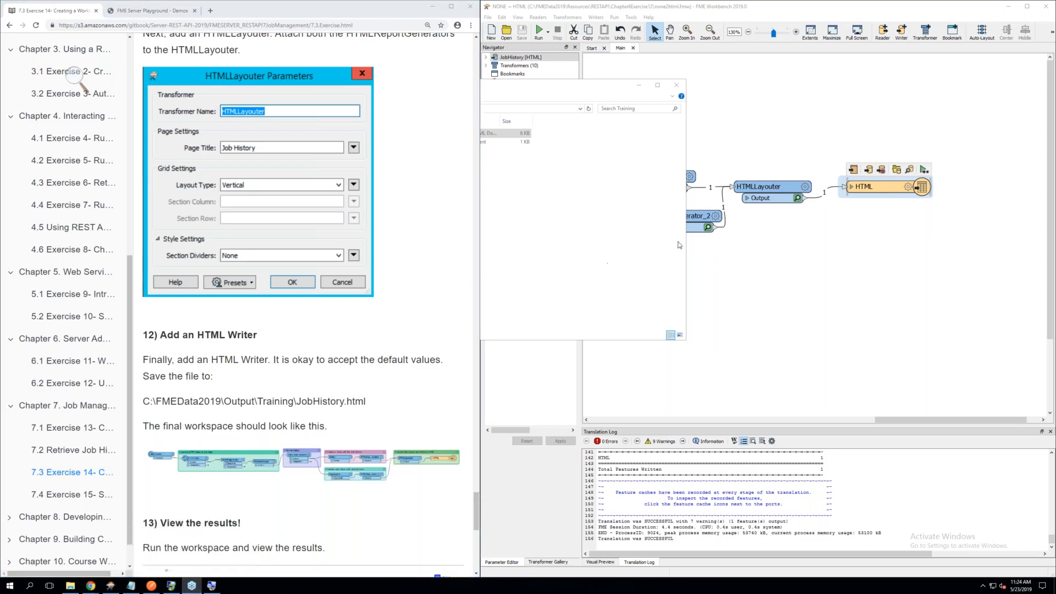
Switch back to FME Workbench and compare the Aggregator's parameters with the exercise instructions, leaving them as they are
click(730, 248)
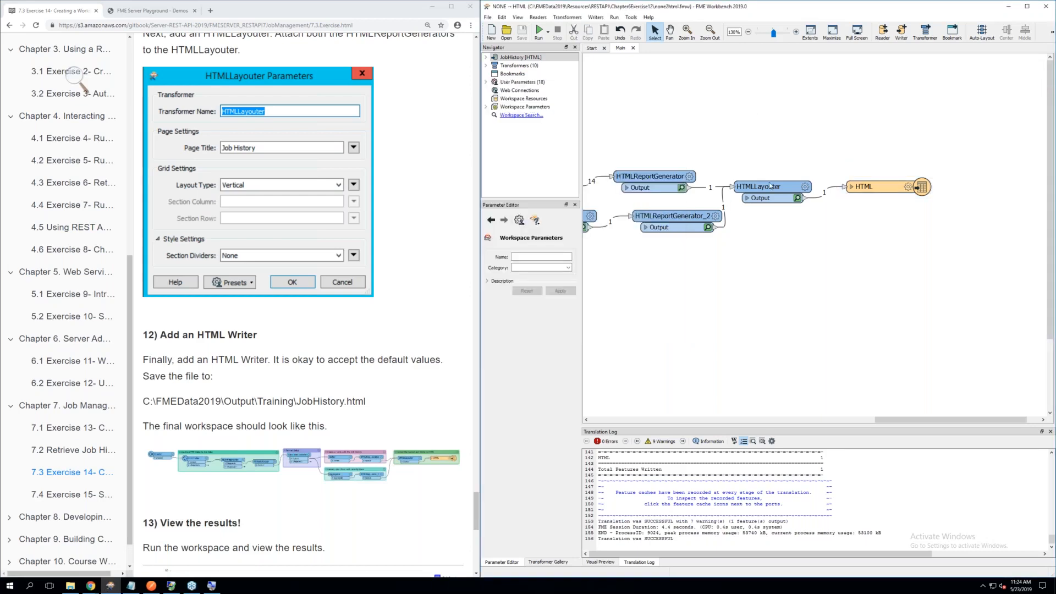
drag(885, 418, 837, 418)
double_click(737, 222)
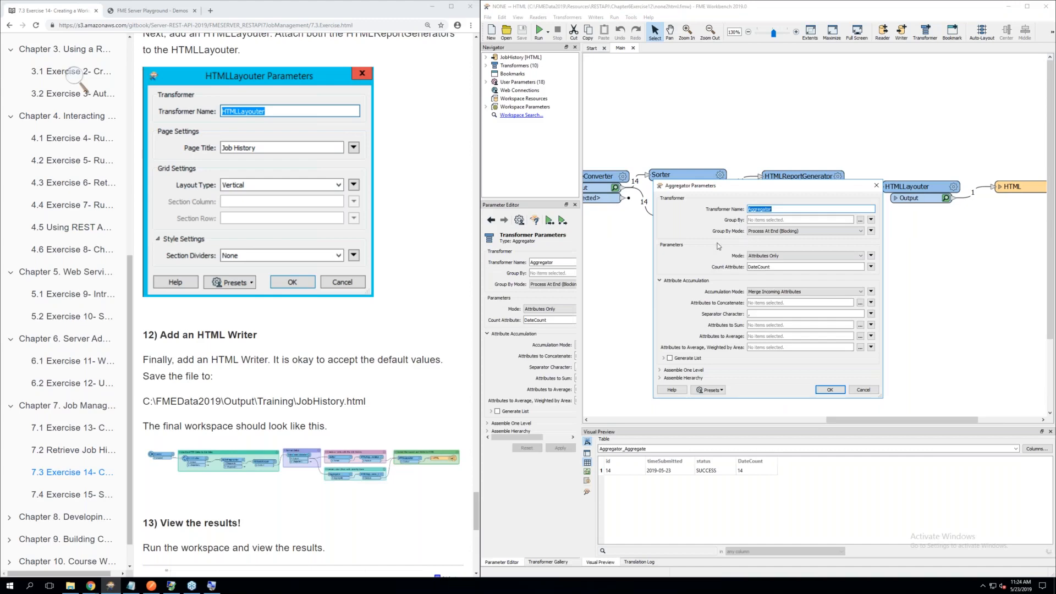
scroll(399, 238, up, 8)
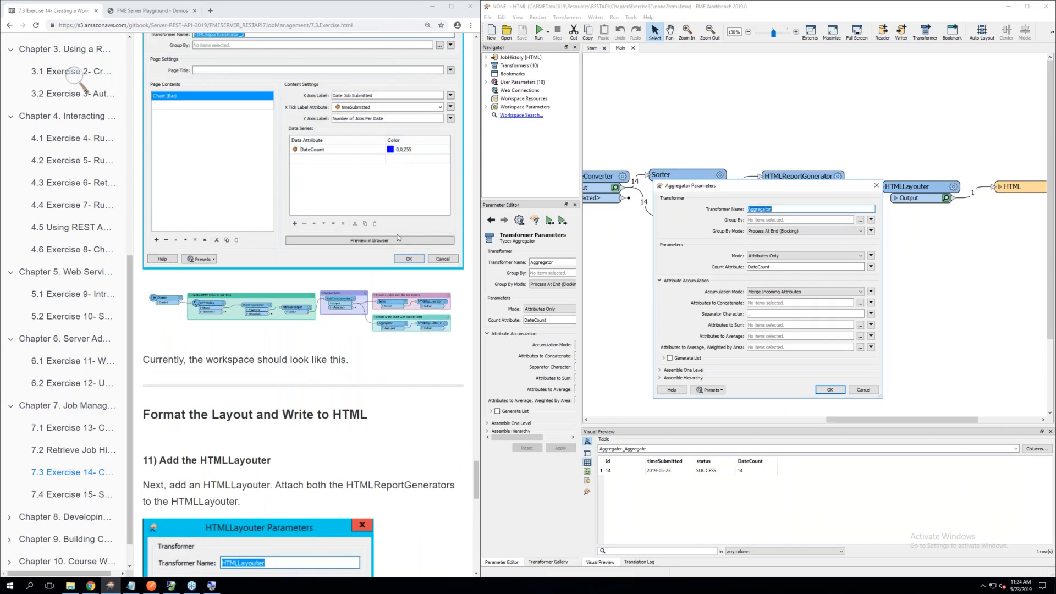
scroll(399, 238, up, 3)
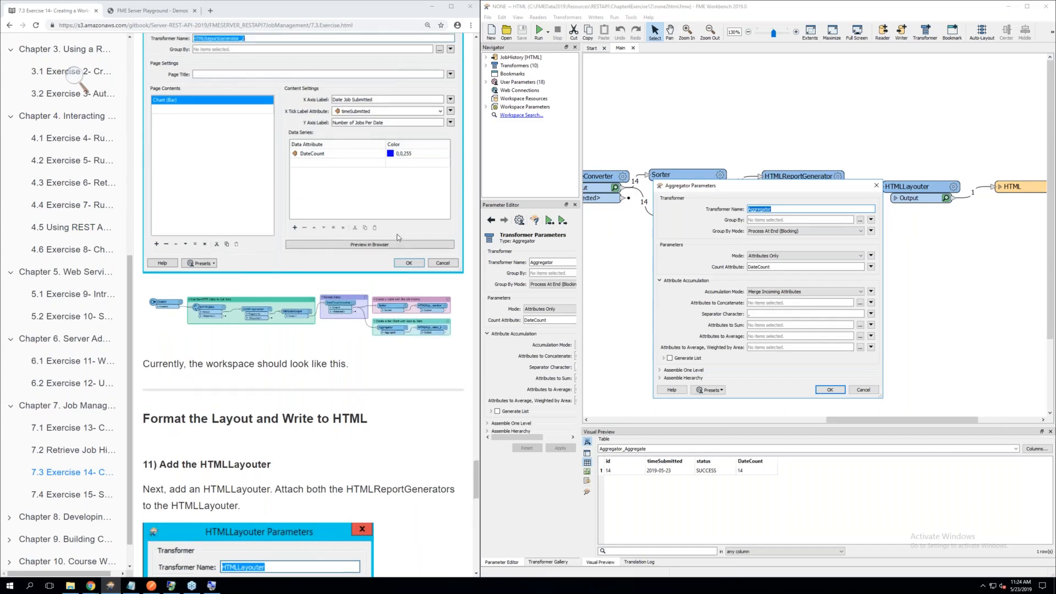
scroll(398, 238, up, 1)
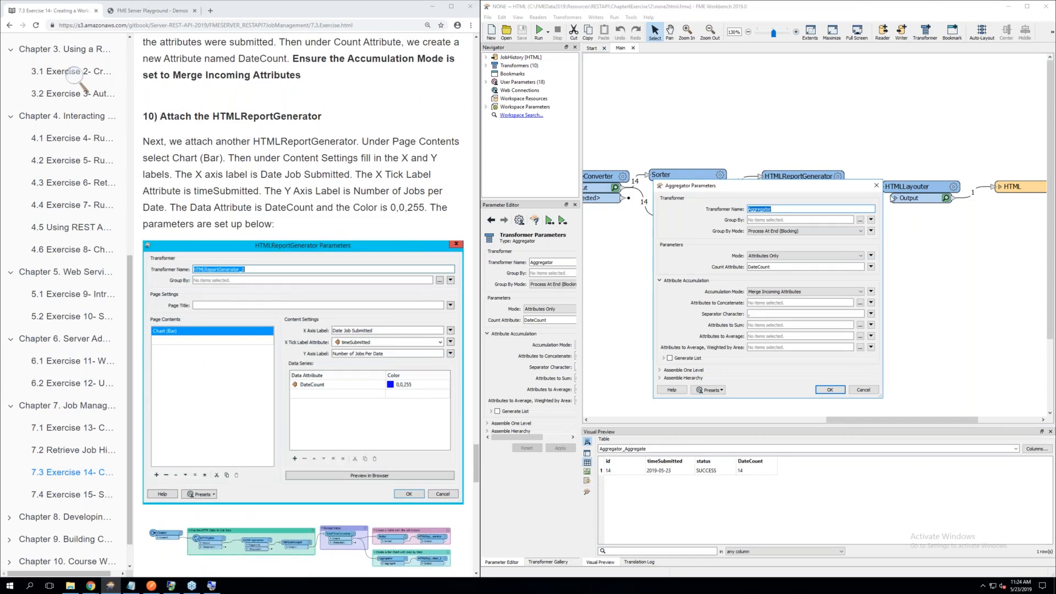
click(877, 186)
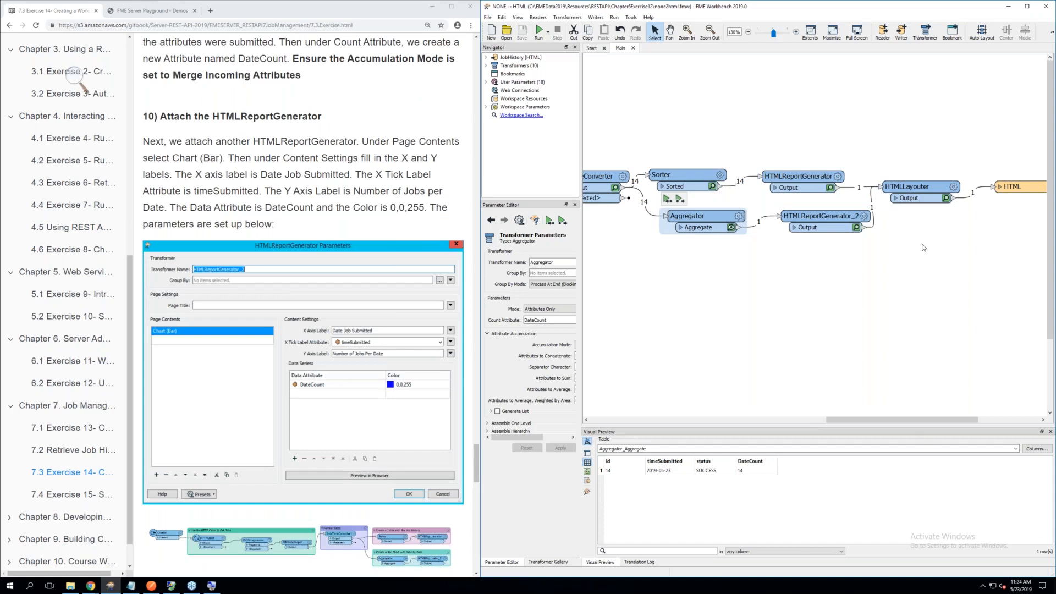
click(923, 248)
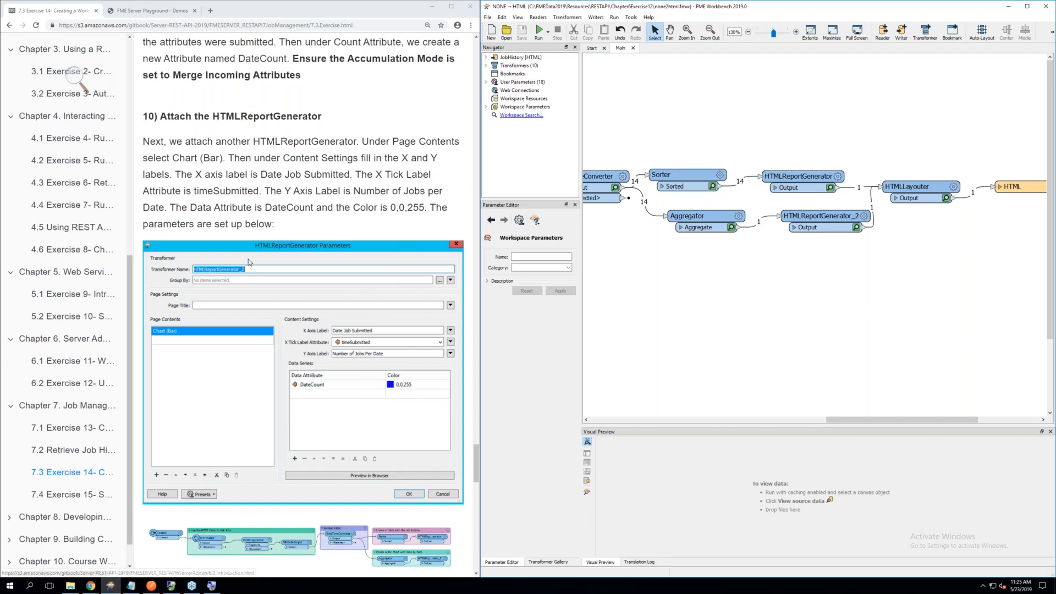
Open Exercise 15 on scheduling automations and read its overview table and the note introducing automations
scroll(260, 259, down, 1)
scroll(261, 260, down, 3)
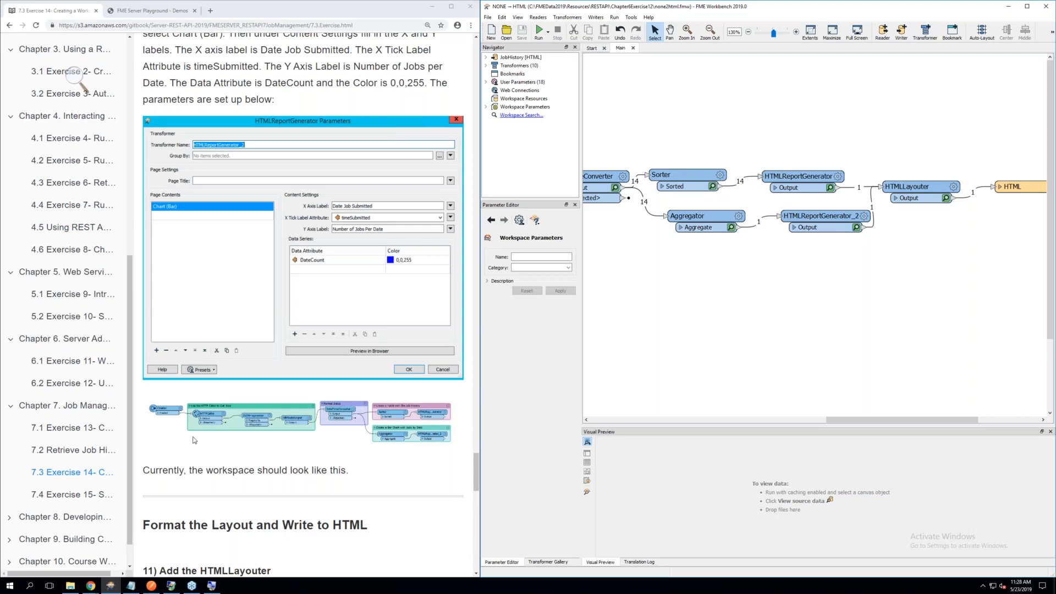
click(84, 496)
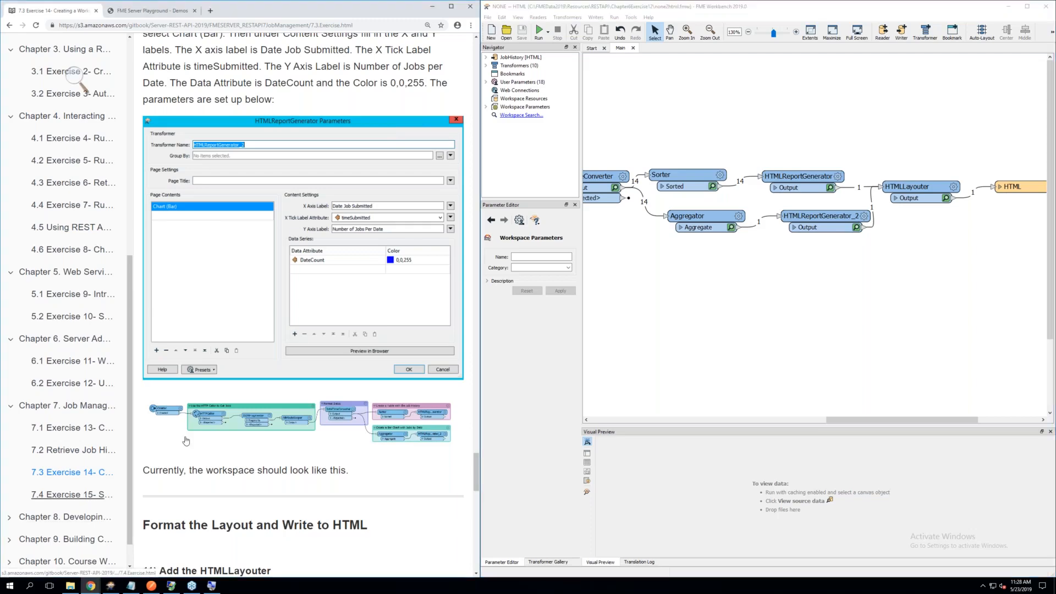
scroll(242, 381, down, 6)
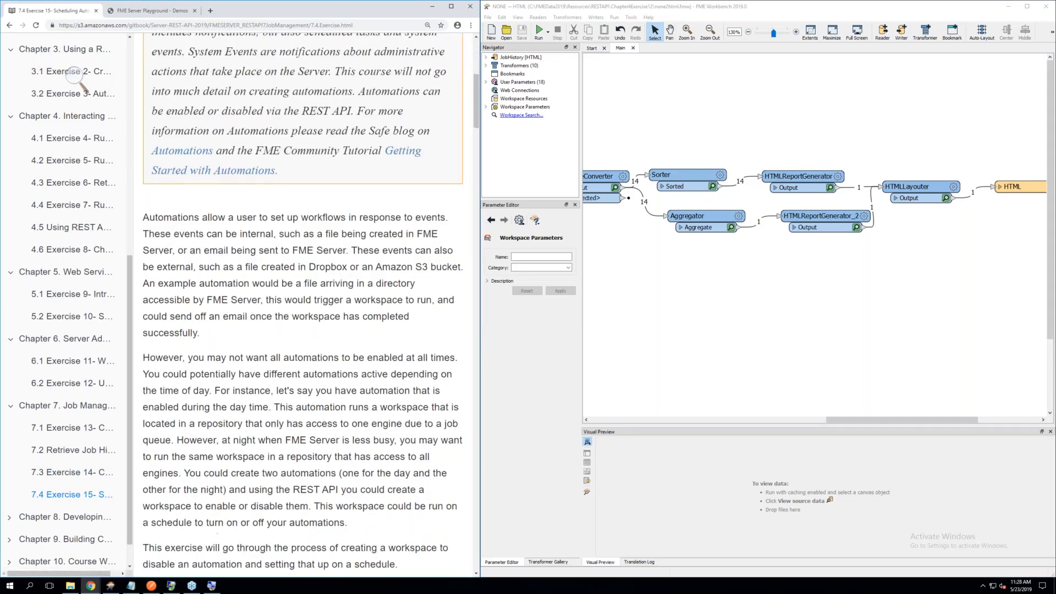
scroll(241, 382, up, 7)
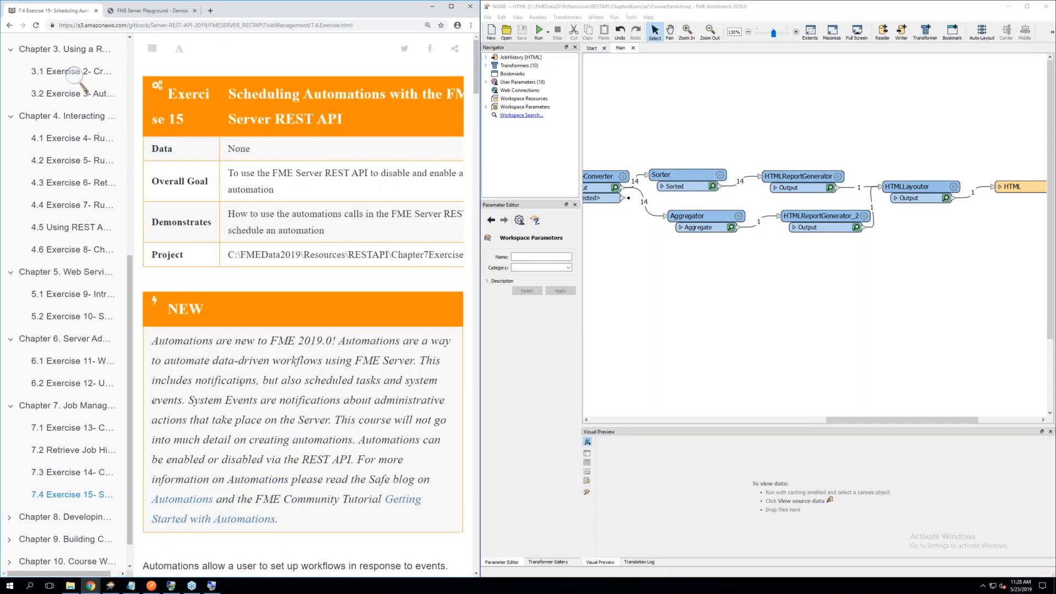
scroll(345, 265, down, 3)
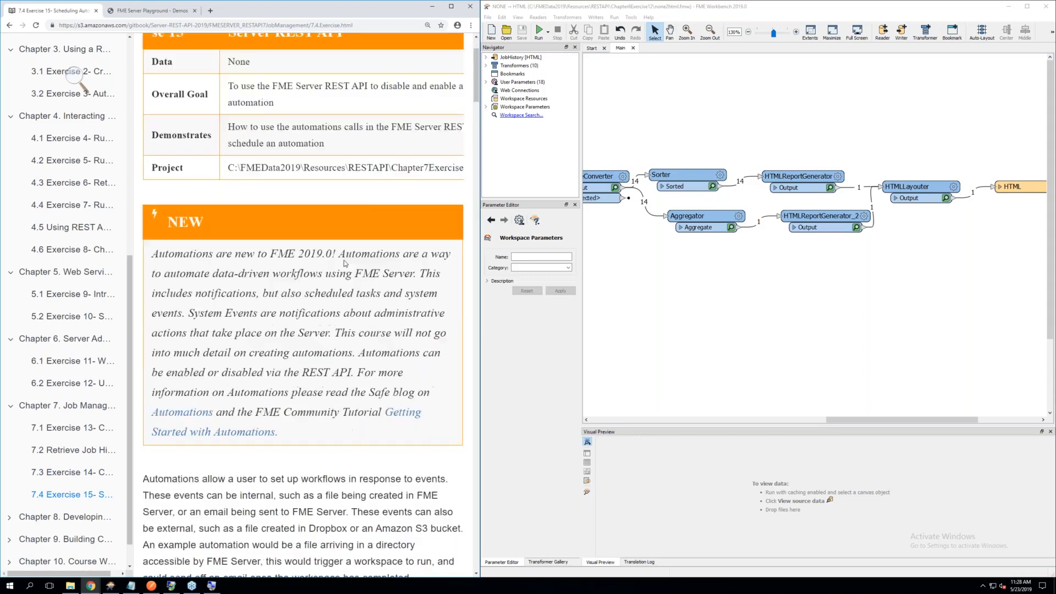
scroll(345, 261, down, 1)
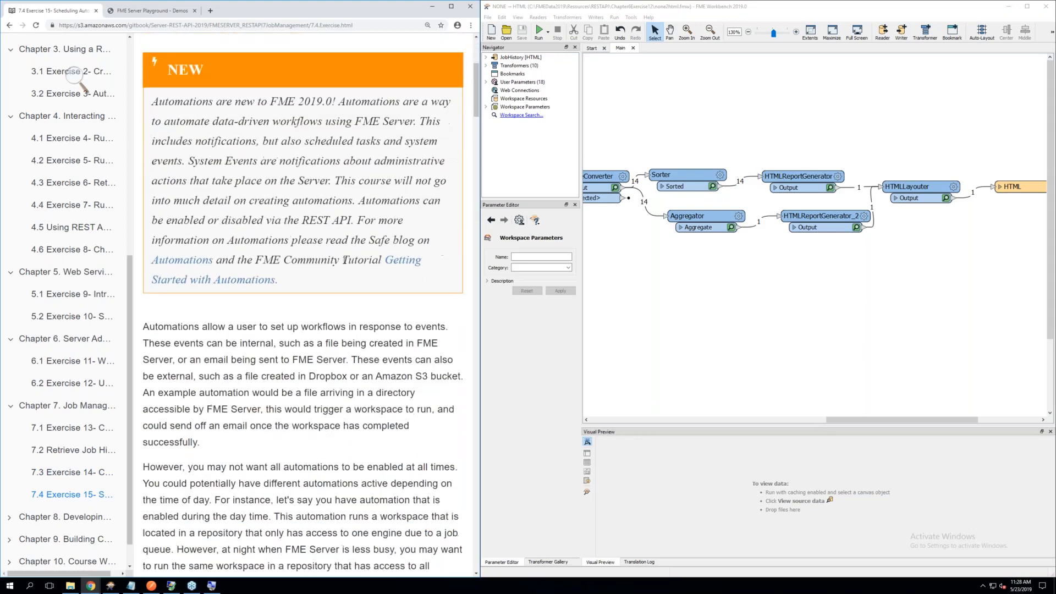
scroll(344, 262, up, 1)
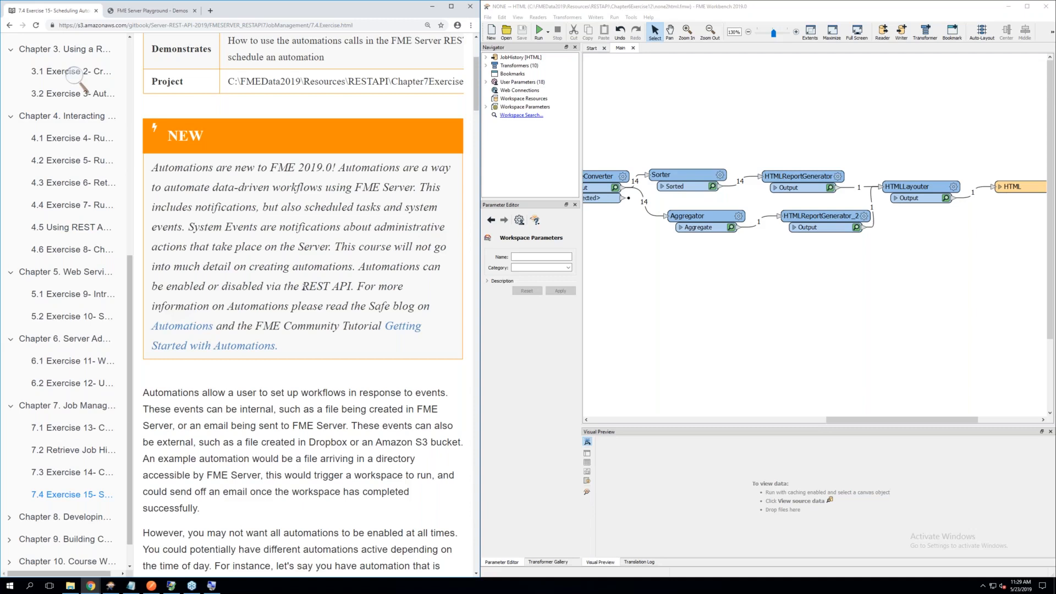
Read Exercise 15's explanation of enabling and disabling automations and its instructions for logging in and reaching the Projects page
scroll(310, 286, down, 1)
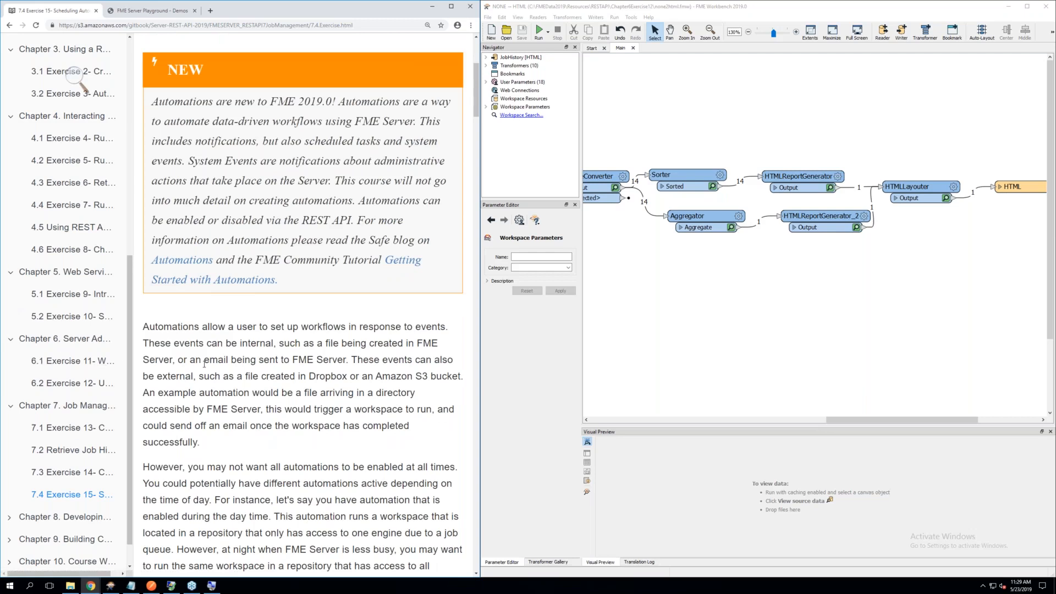
scroll(204, 364, down, 2)
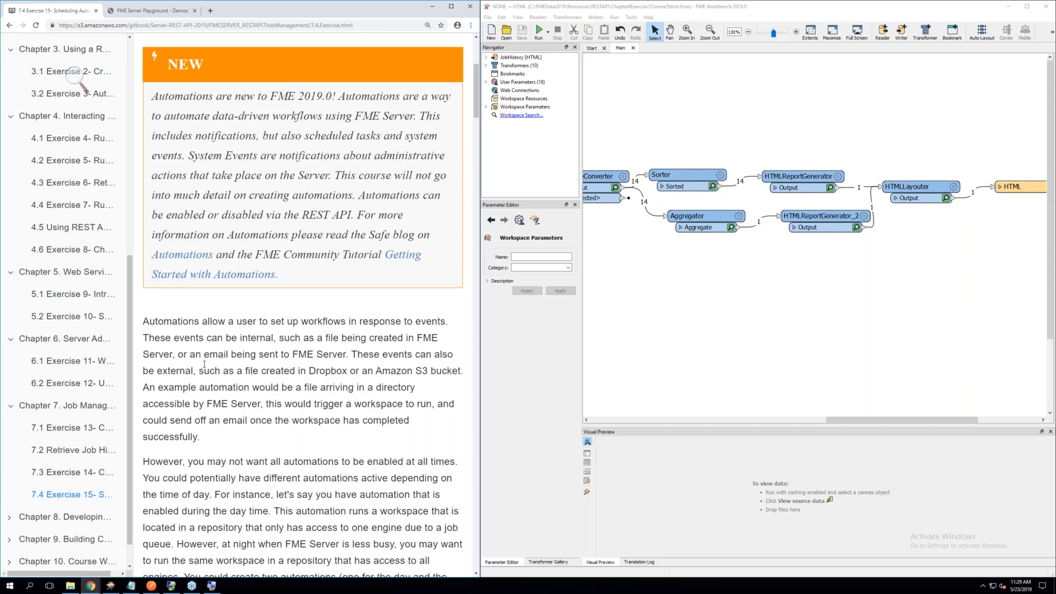
scroll(204, 364, down, 2)
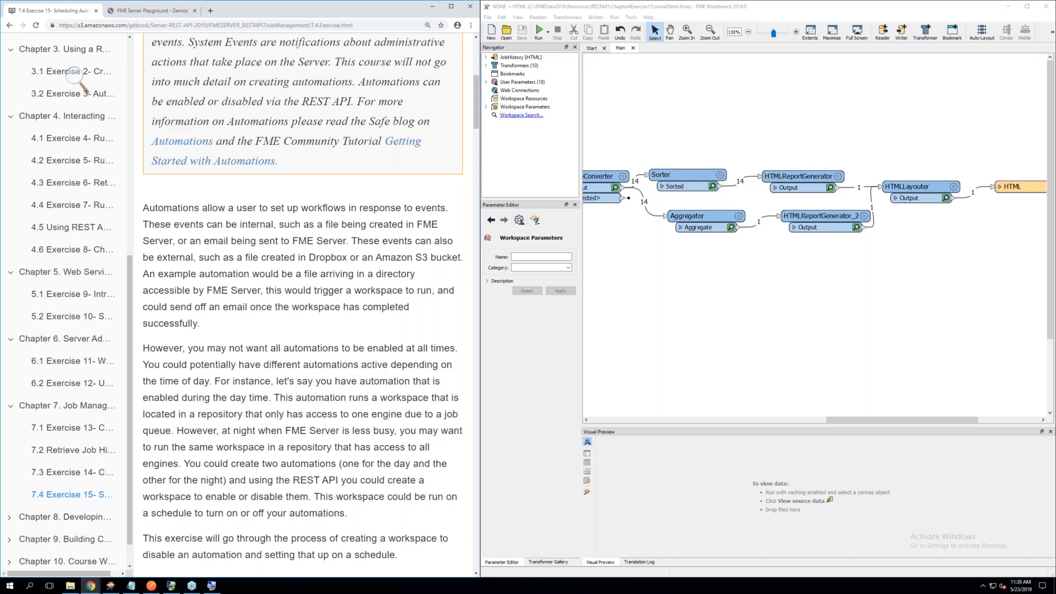
scroll(204, 370, down, 1)
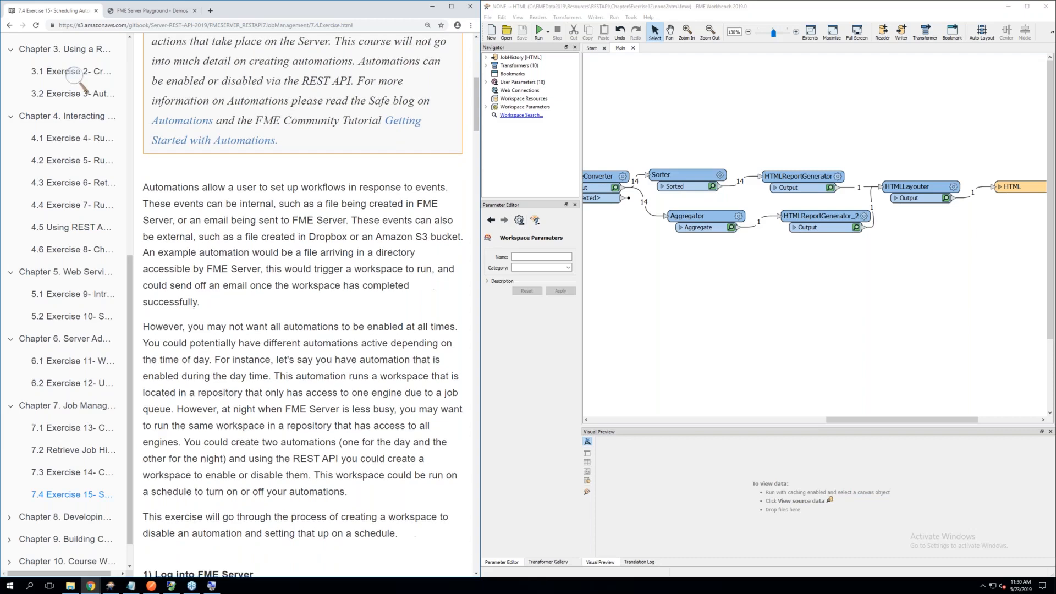
scroll(302, 303, down, 2)
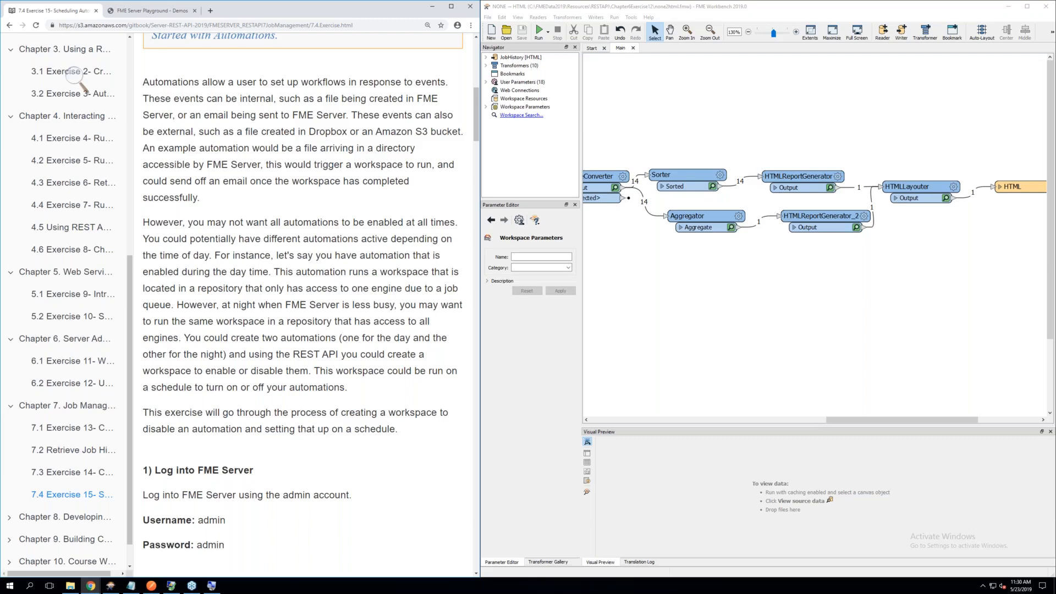
scroll(302, 305, down, 1)
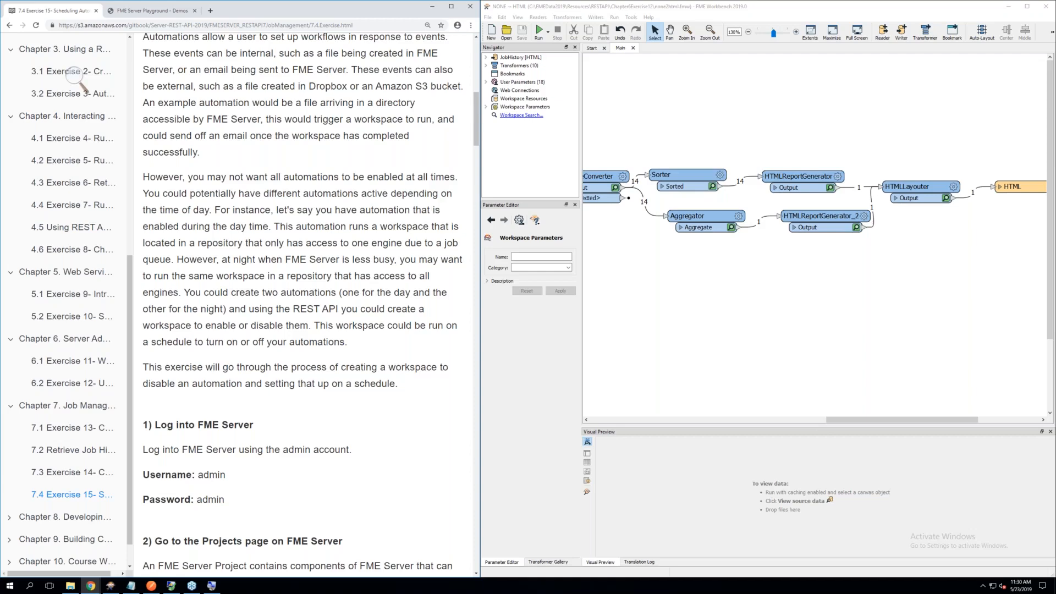
scroll(303, 305, down, 2)
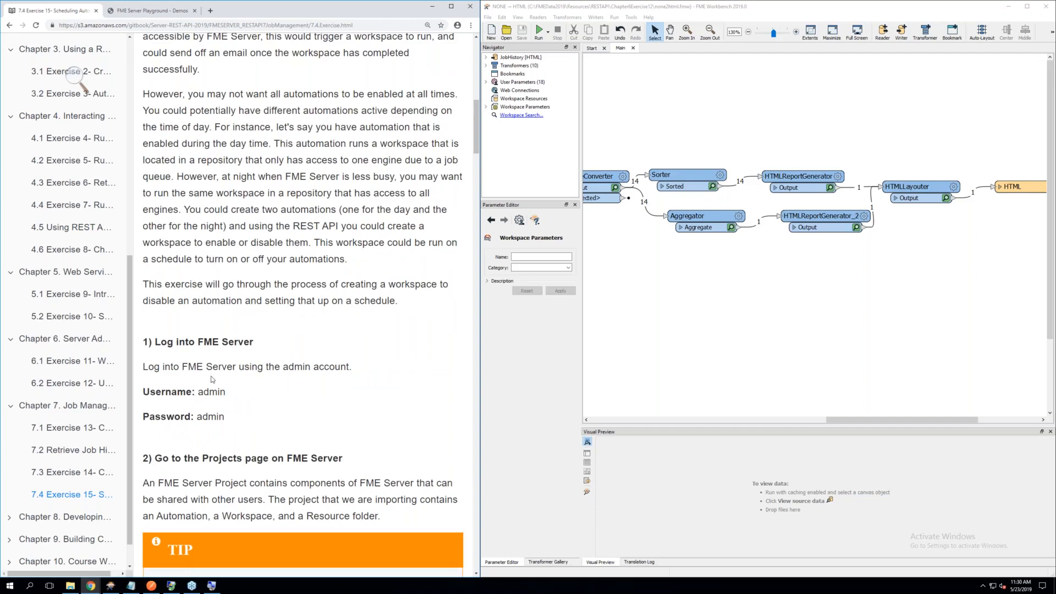
scroll(214, 378, down, 2)
scroll(214, 379, down, 3)
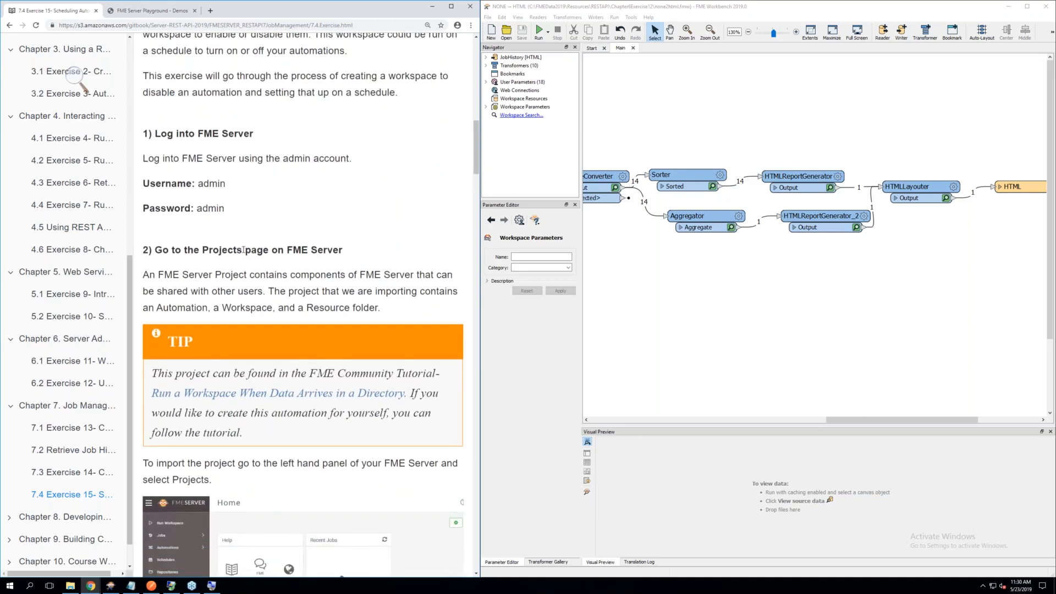
scroll(241, 249, down, 2)
scroll(302, 247, up, 1)
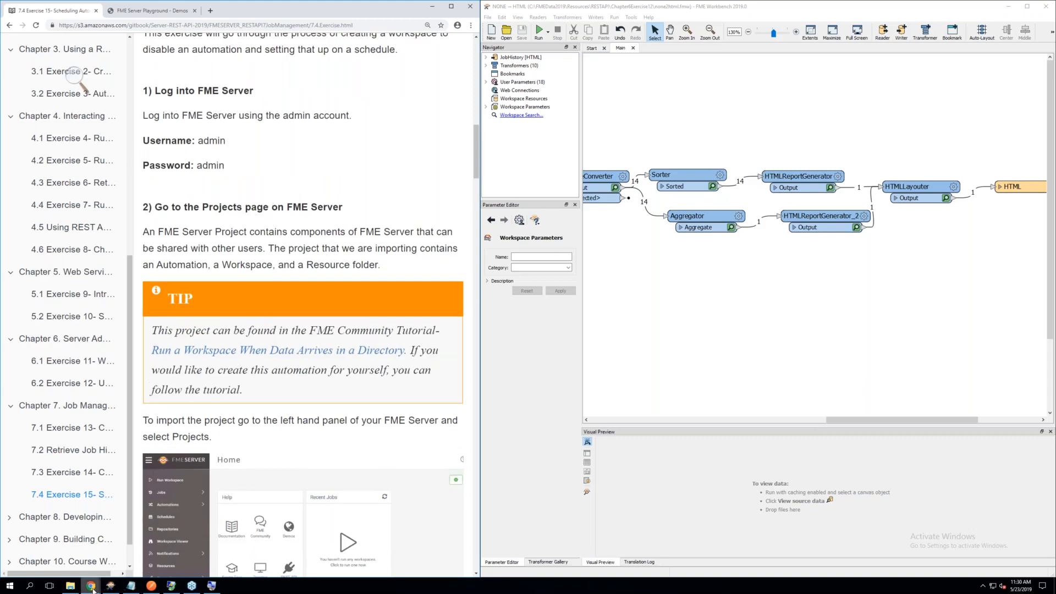
Switch to FME Server in the other browser window, check the user settings, and open the Projects page as the exercise instructs
mouse_move(91, 587)
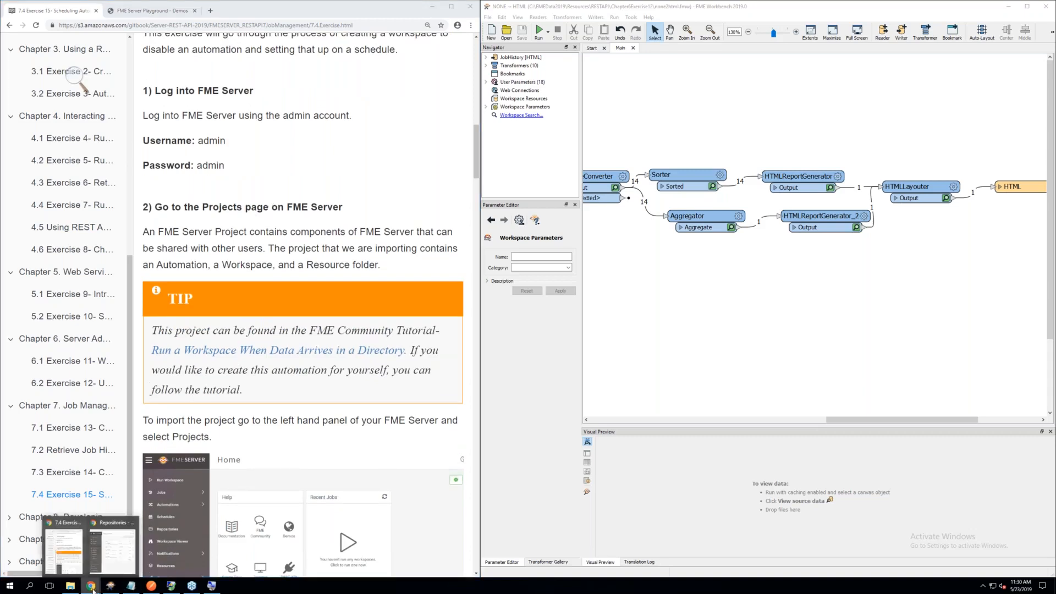
click(115, 558)
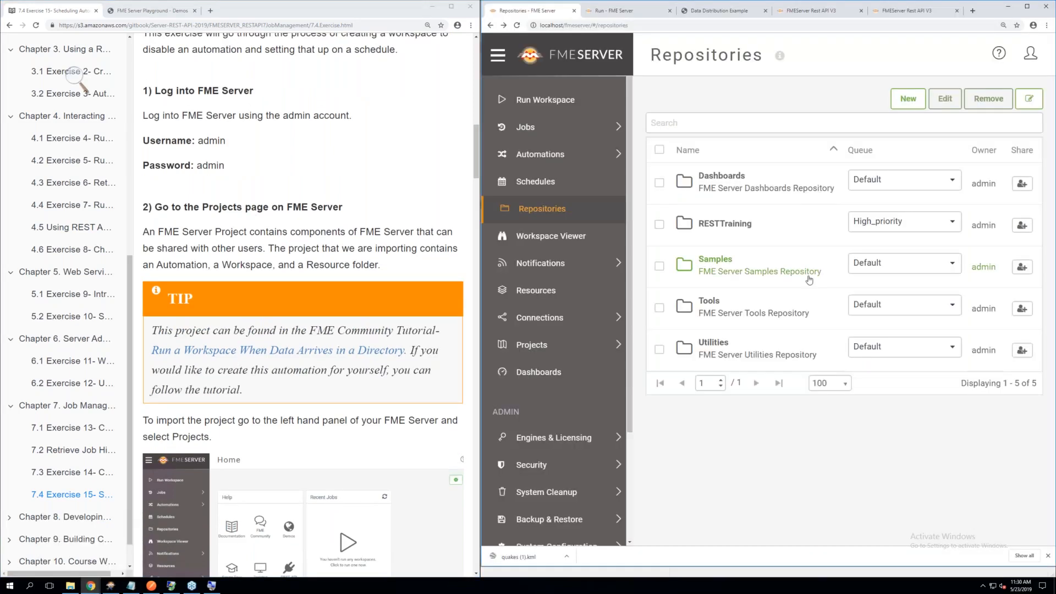
click(545, 344)
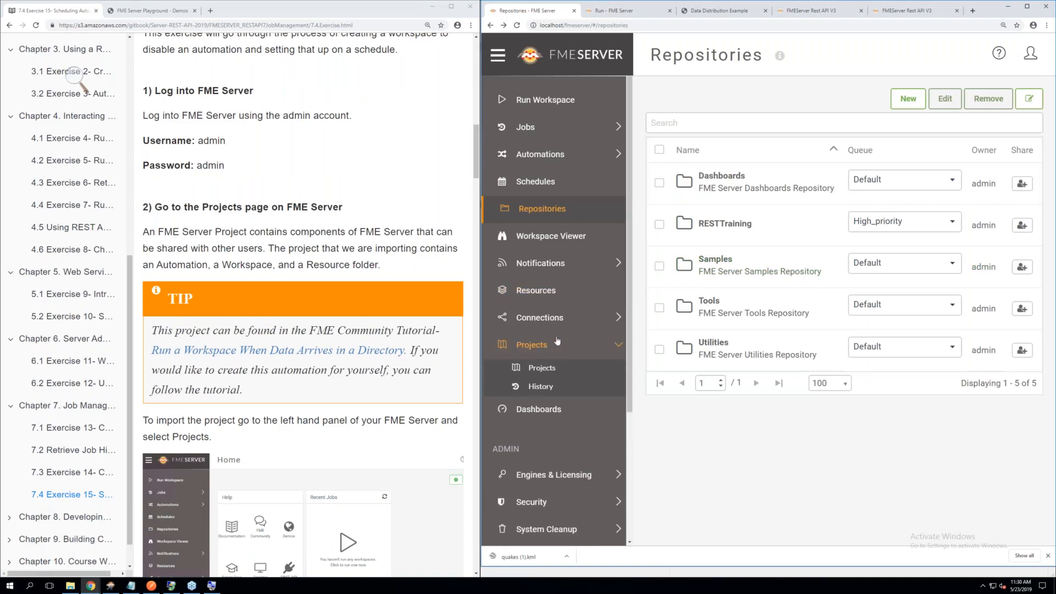
click(1027, 59)
click(831, 70)
scroll(313, 315, down, 3)
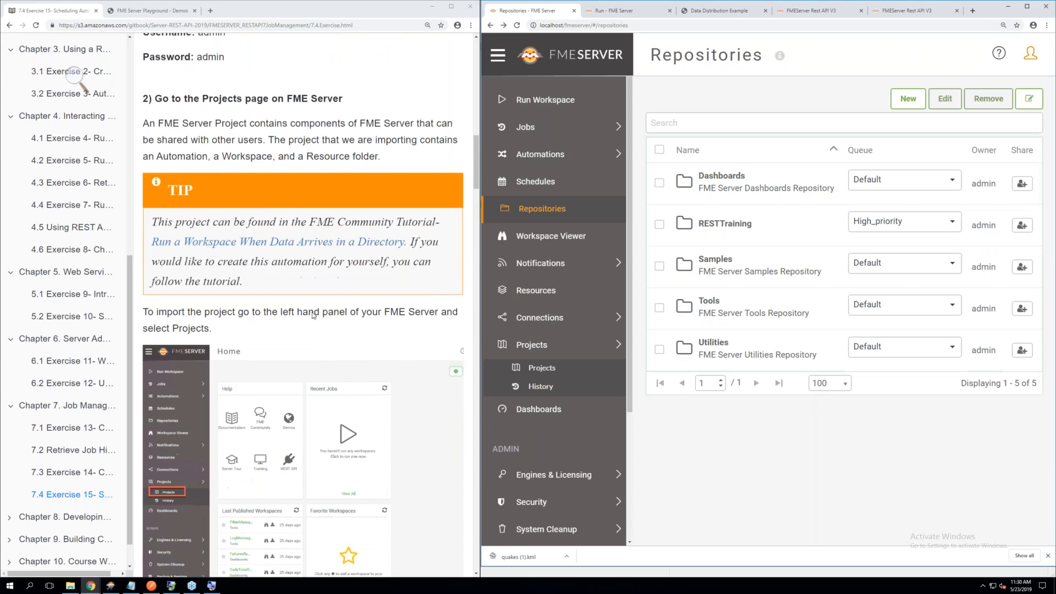
scroll(313, 315, down, 1)
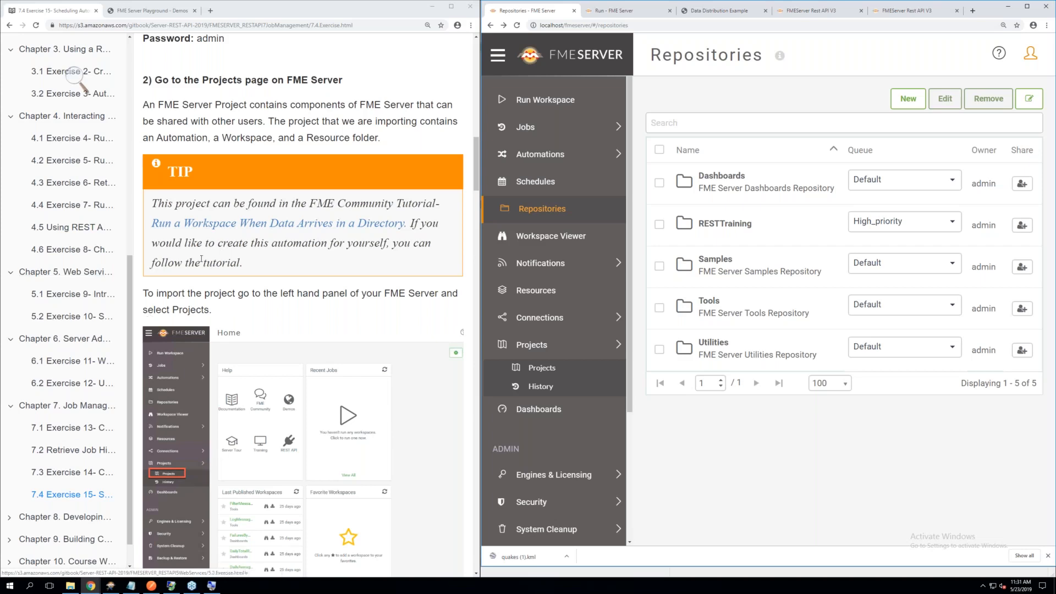
scroll(223, 248, down, 1)
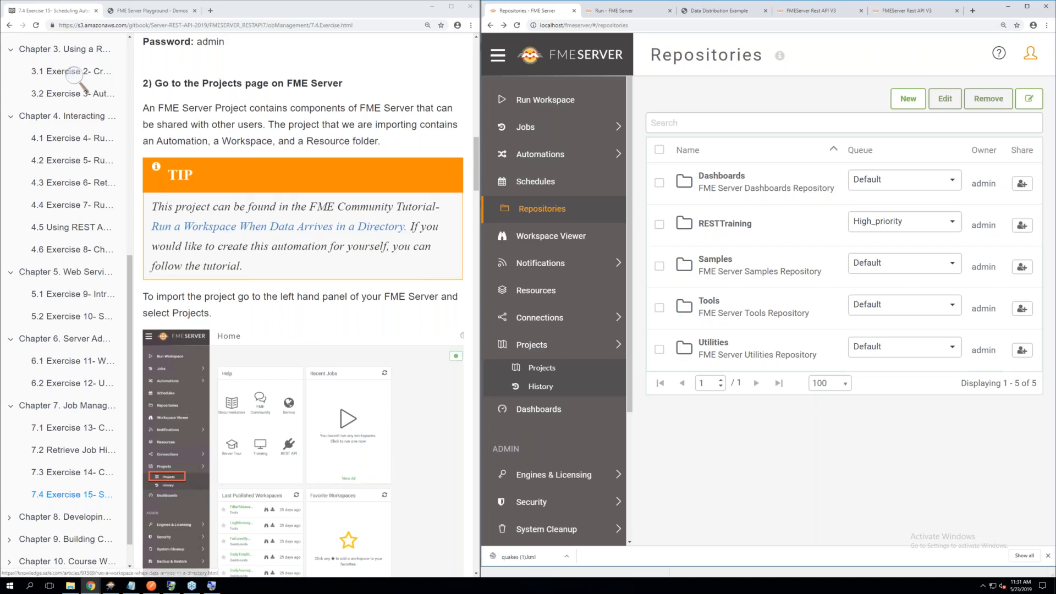
click(544, 369)
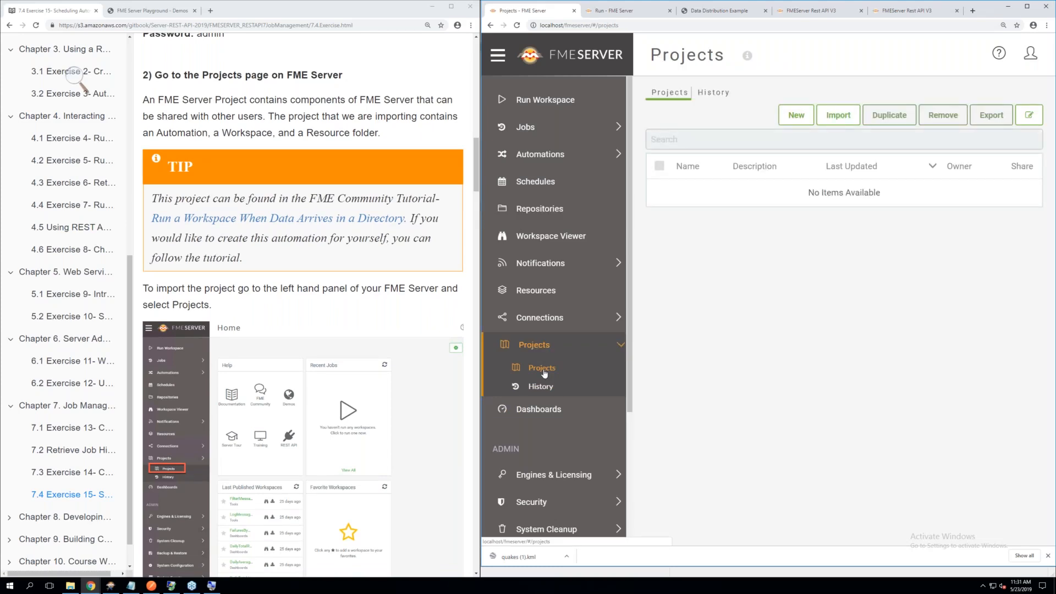
Read the instructions for importing a new project and mark the exercise number in the Chapter7Exercise14 folder path
scroll(360, 315, down, 2)
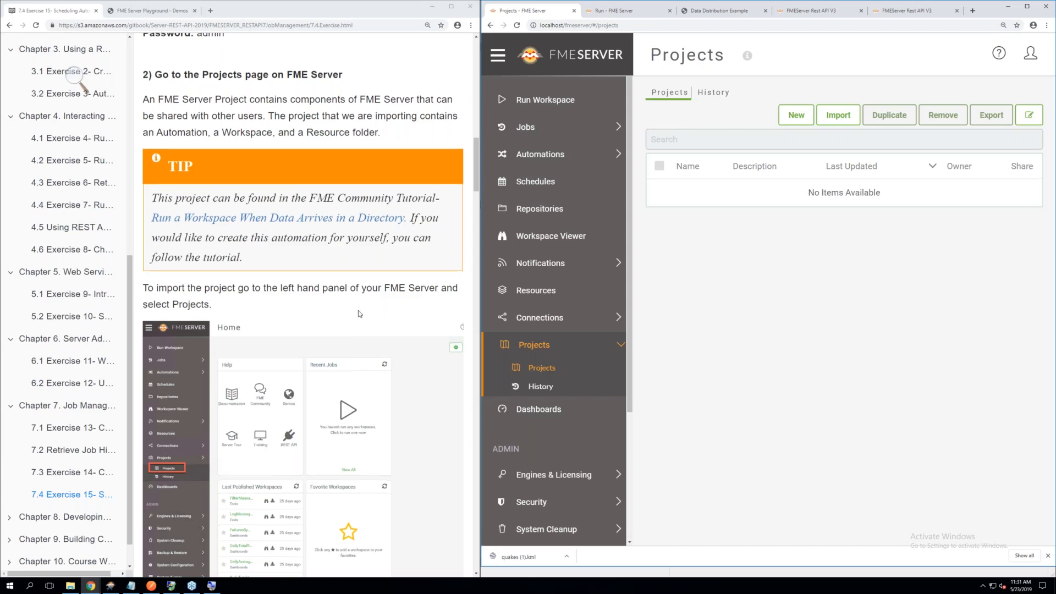
scroll(360, 314, down, 5)
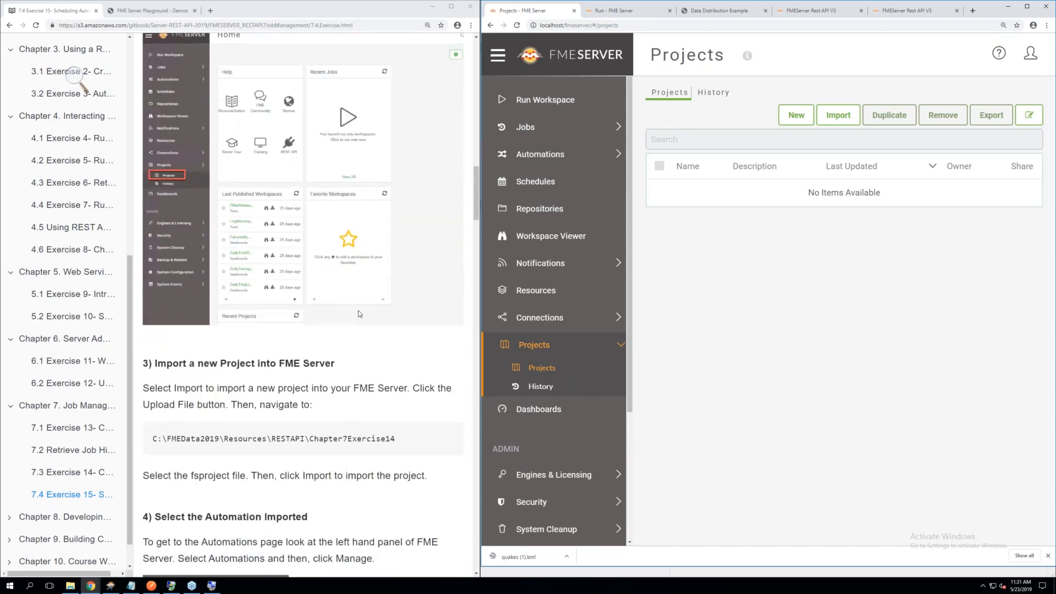
scroll(359, 314, down, 1)
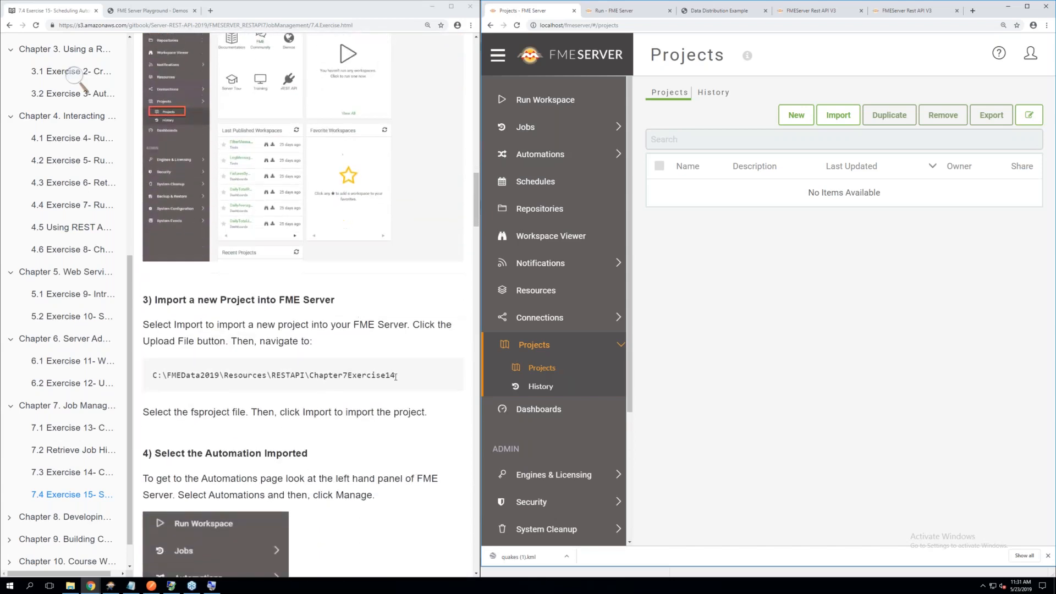
drag(395, 376, 385, 376)
scroll(385, 380, up, 1)
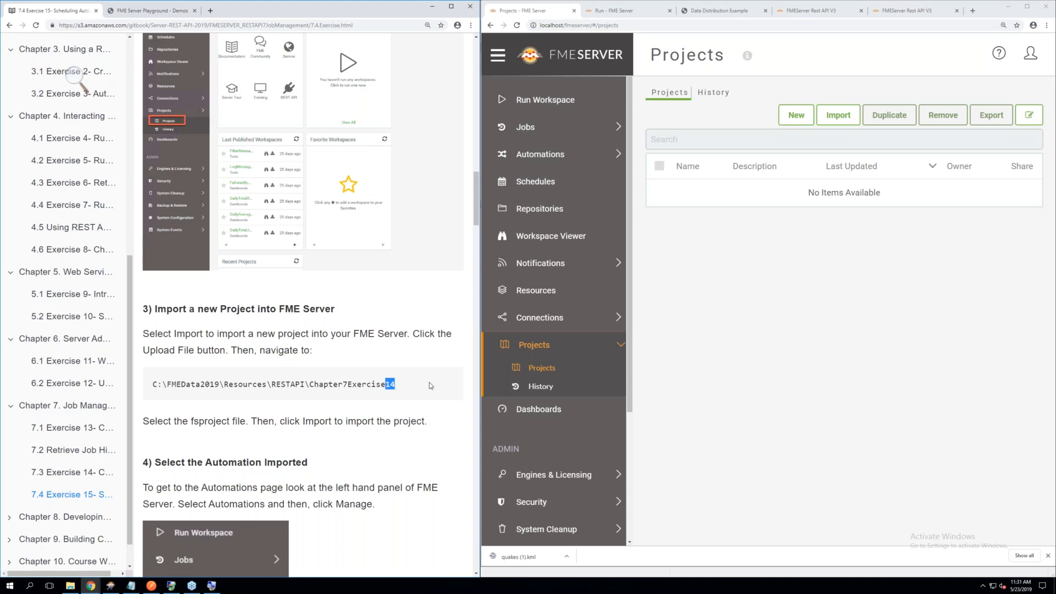
Start a new project import from the Projects page and open the file chooser for the .fsproject upload
click(781, 302)
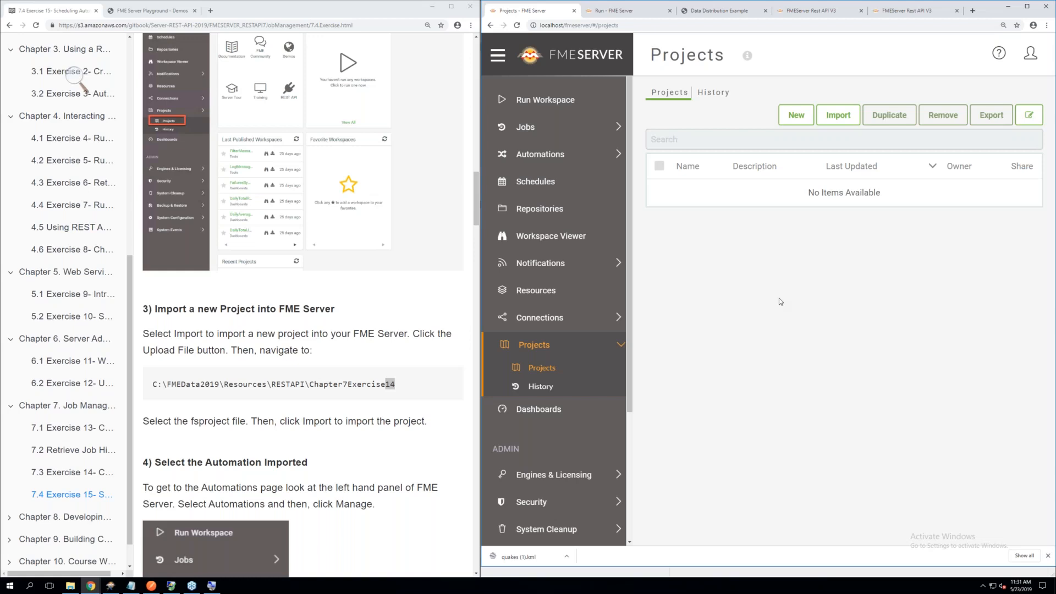
click(829, 119)
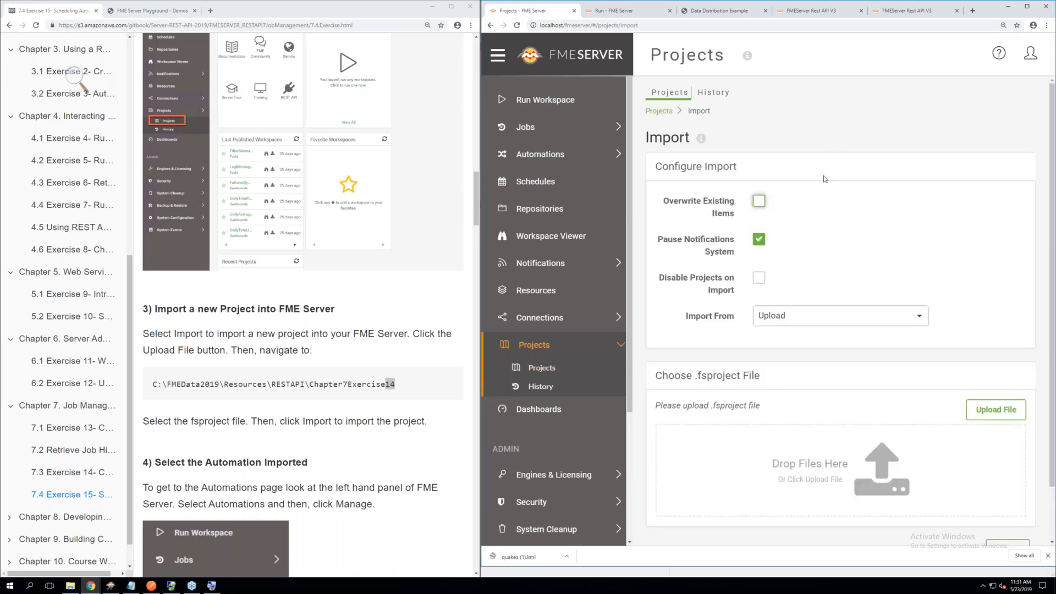
scroll(824, 178, down, 1)
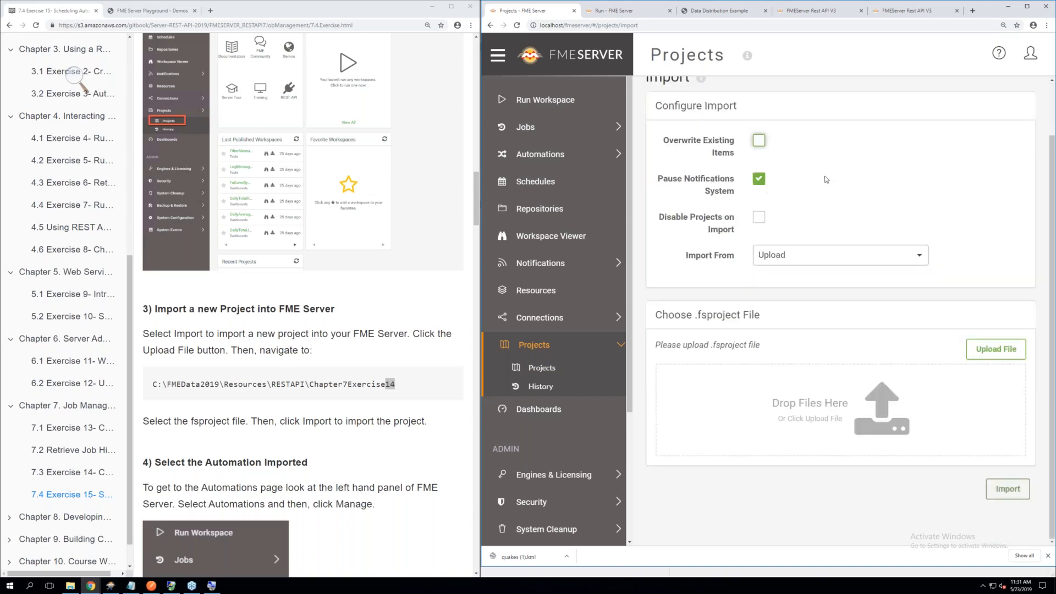
click(987, 355)
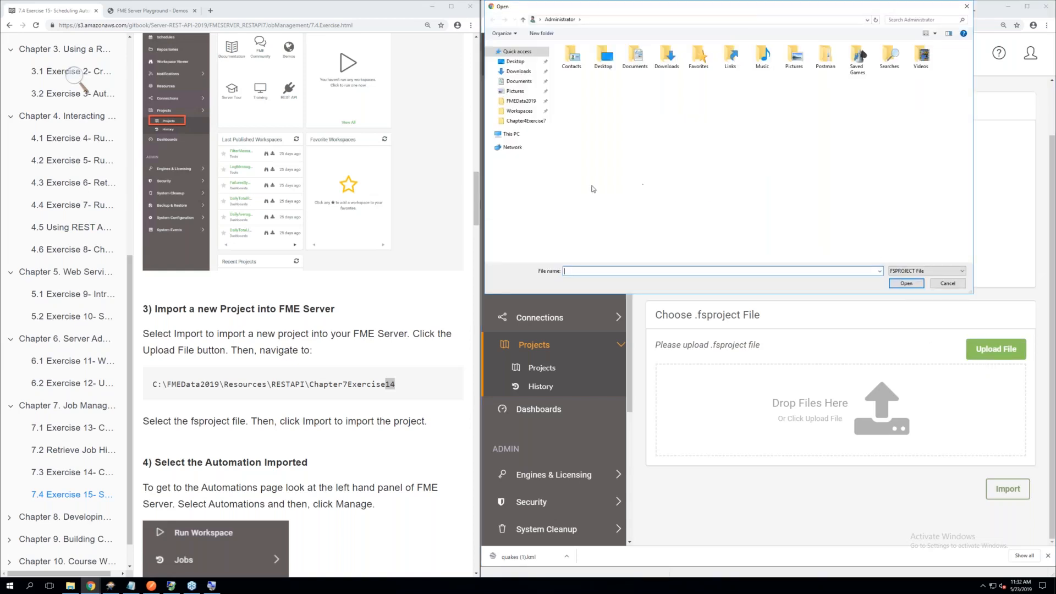
click(520, 103)
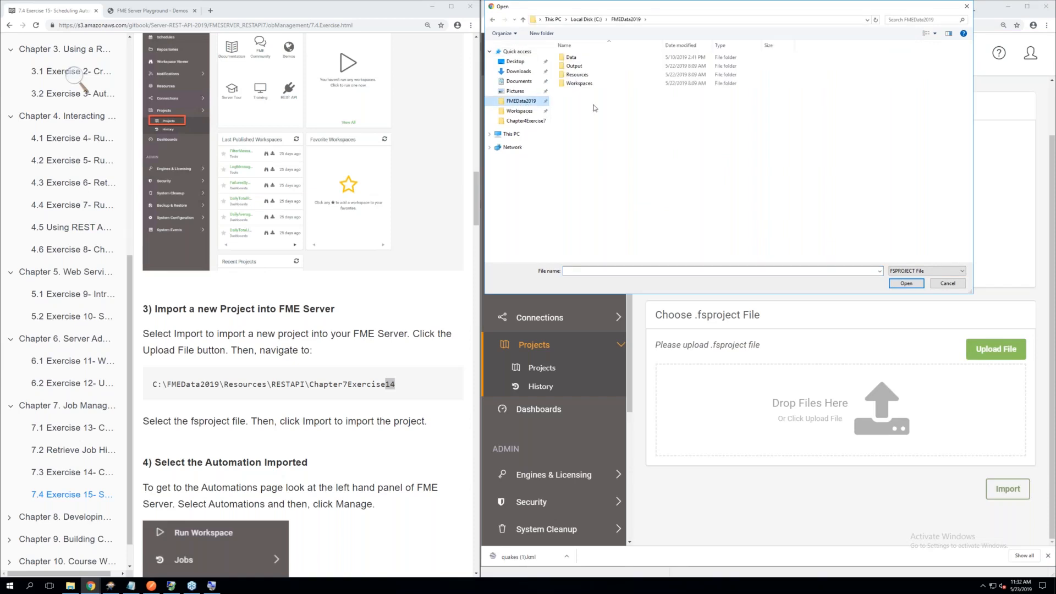
click(580, 77)
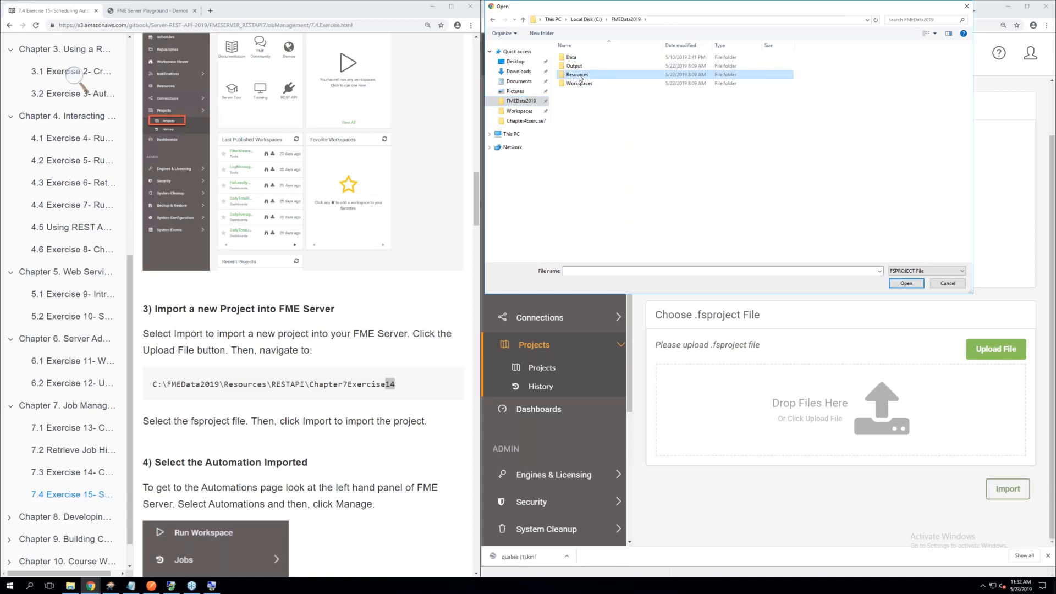
double_click(579, 78)
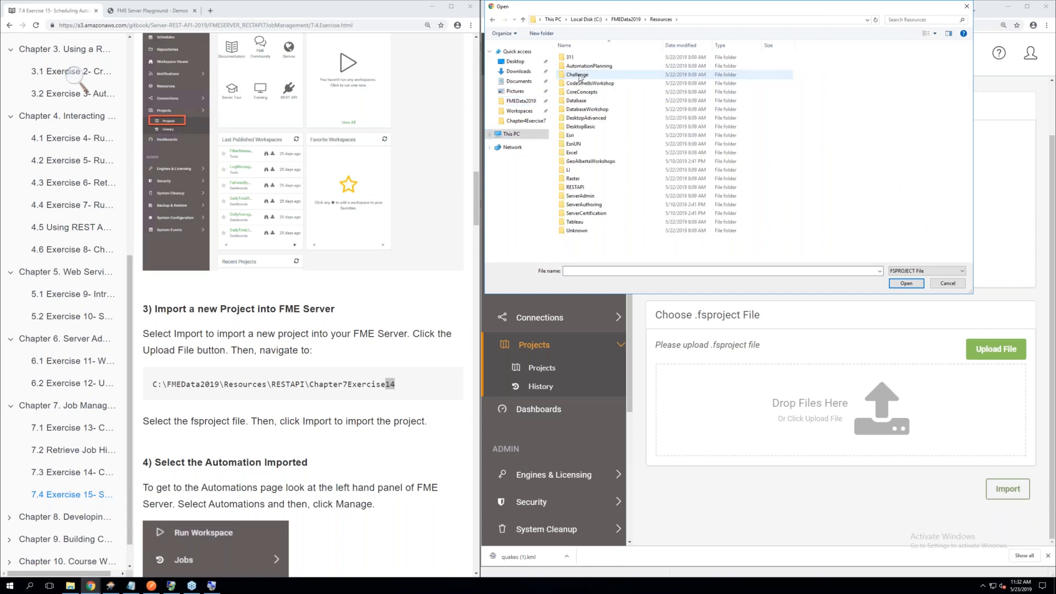
double_click(575, 188)
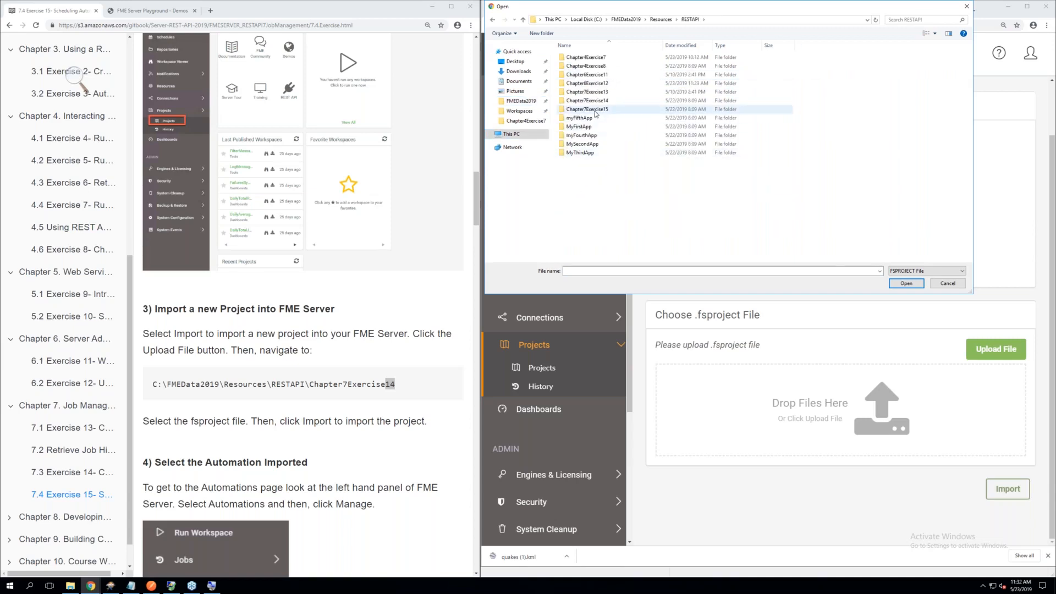
double_click(589, 109)
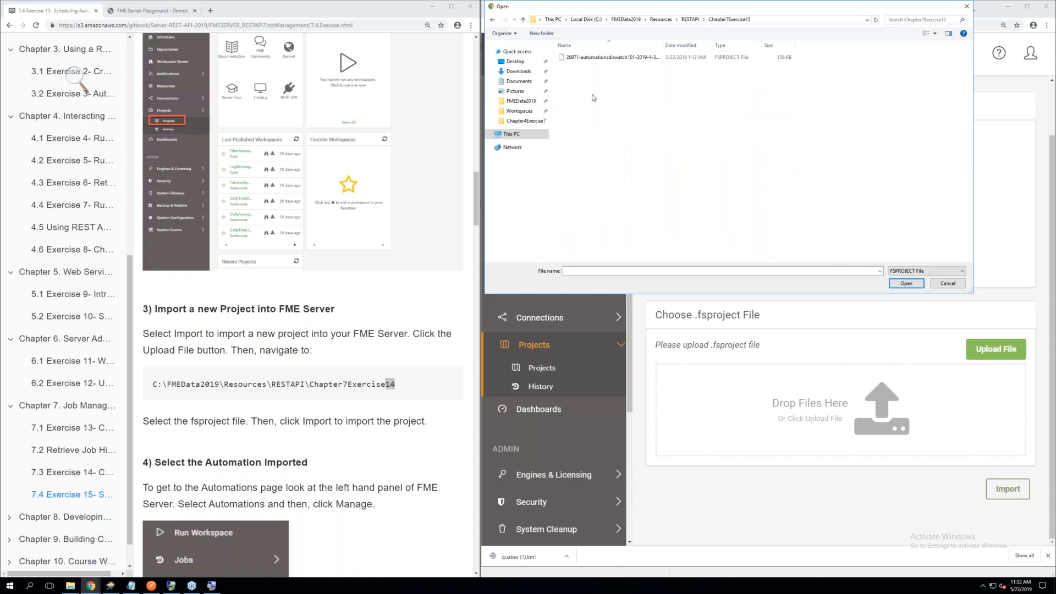
click(595, 62)
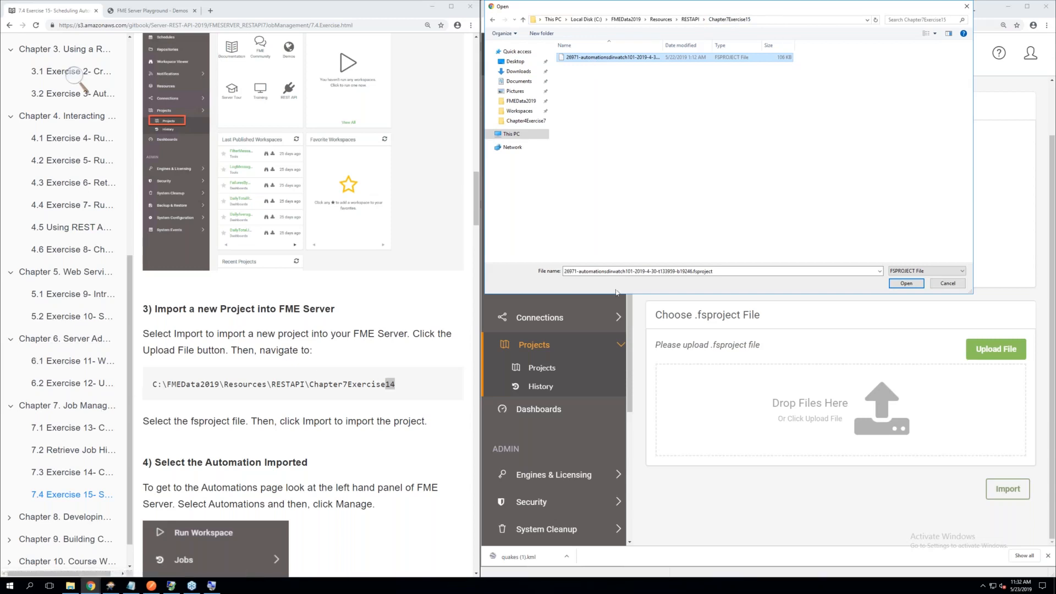
click(907, 284)
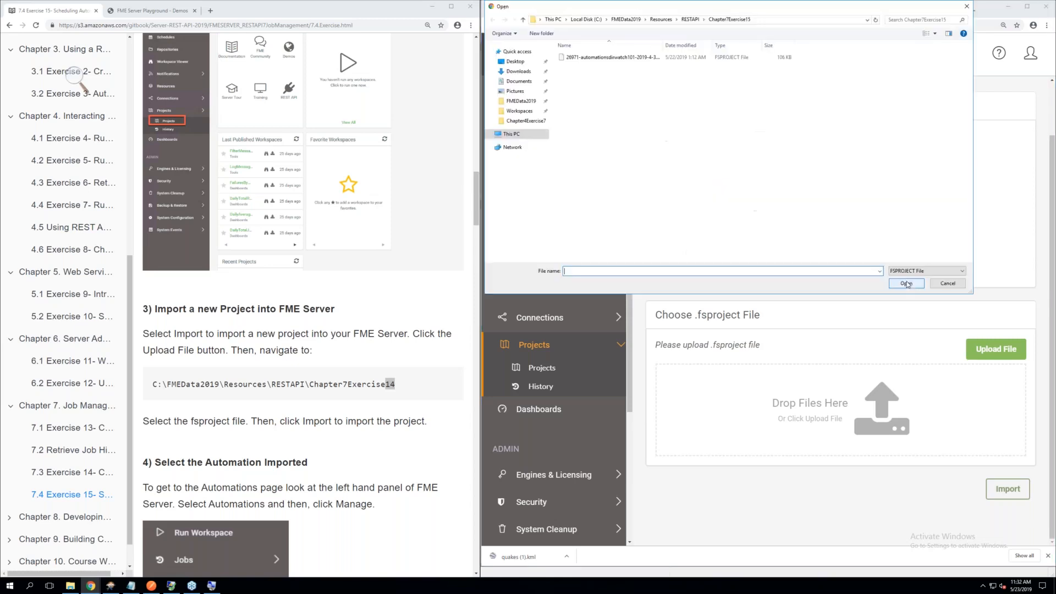
double_click(608, 57)
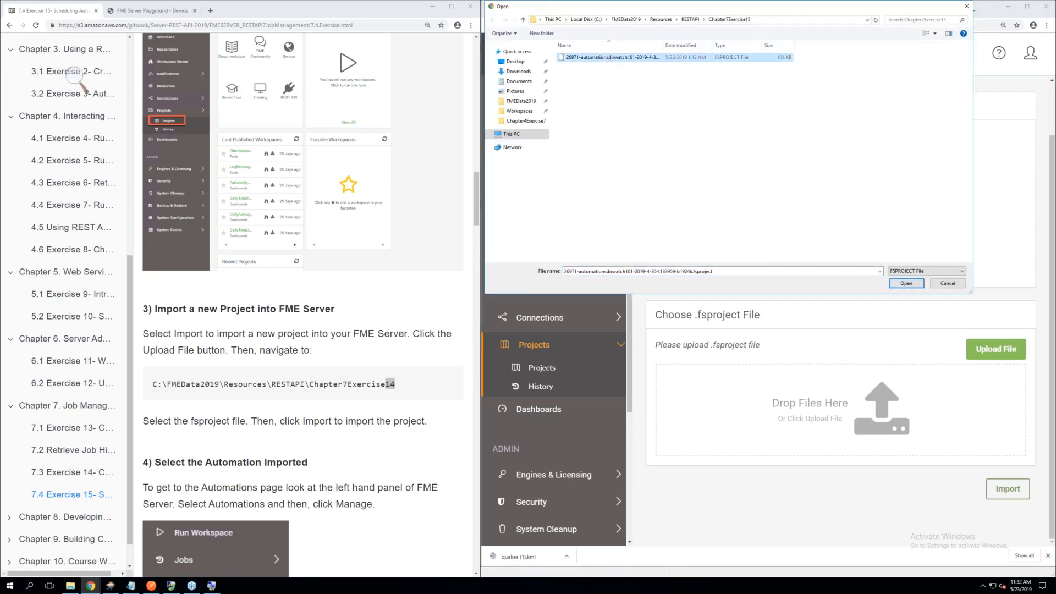
Check the exercise's import instructions and import the chosen project file with the default import settings
scroll(772, 374, down, 1)
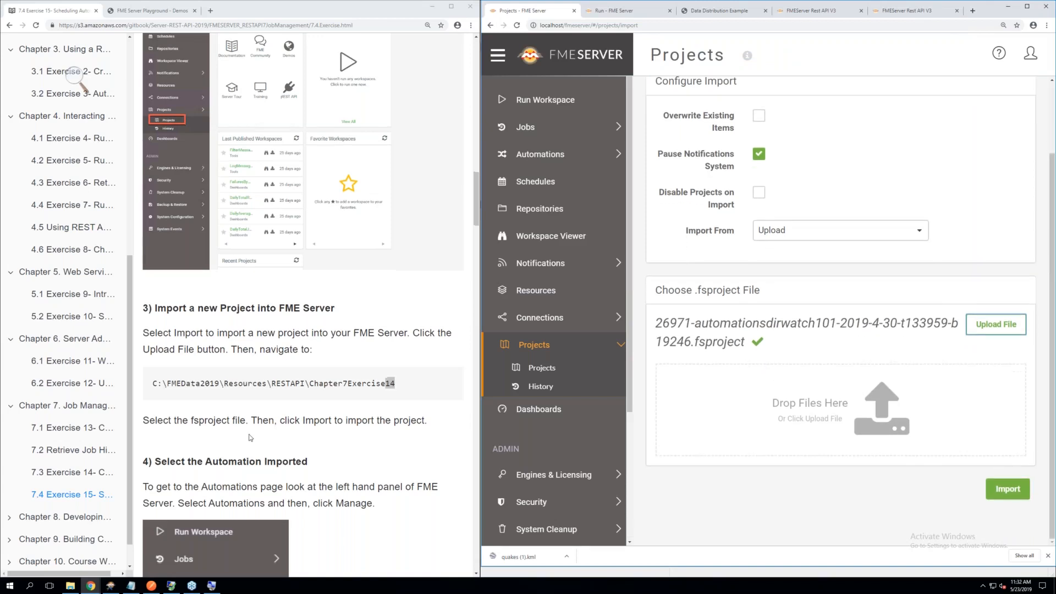
scroll(249, 438, down, 2)
scroll(249, 438, down, 2)
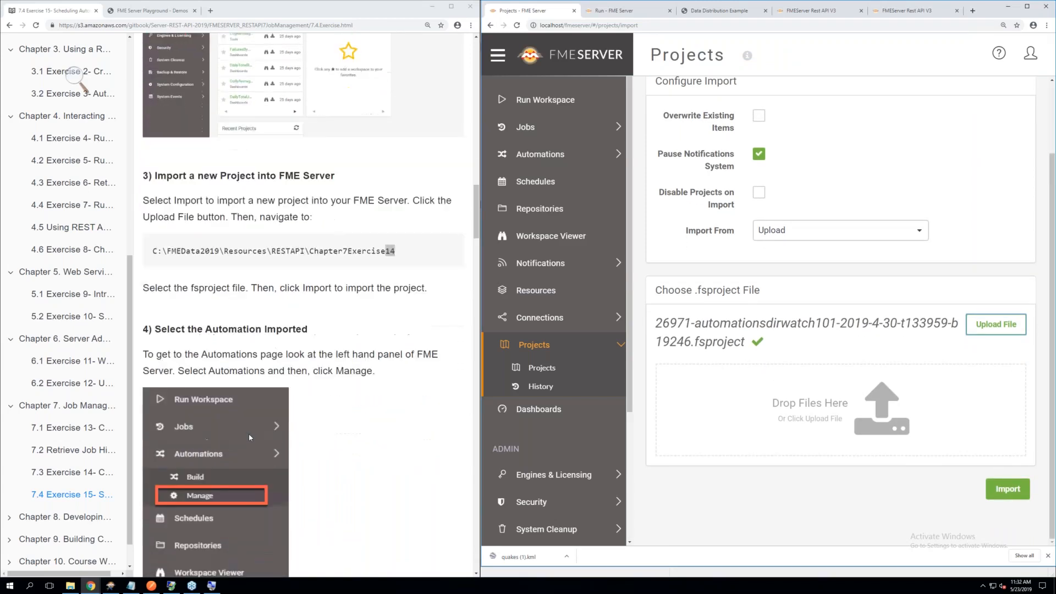
click(1010, 492)
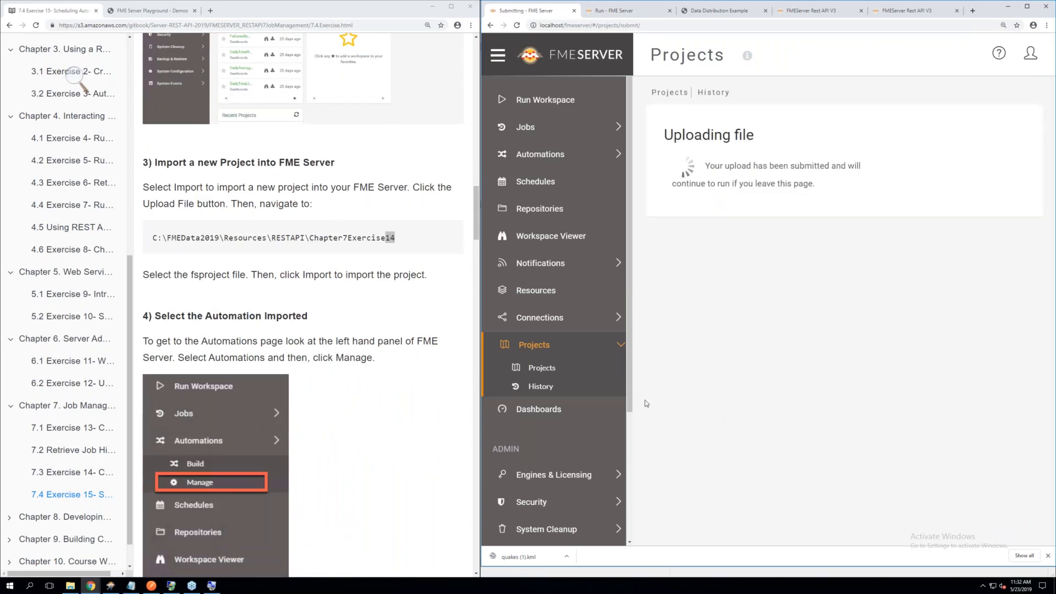
Read how to reach the imported automation and open Directory Watch Exercise from the list of managed automations
scroll(344, 373, down, 1)
scroll(343, 372, down, 3)
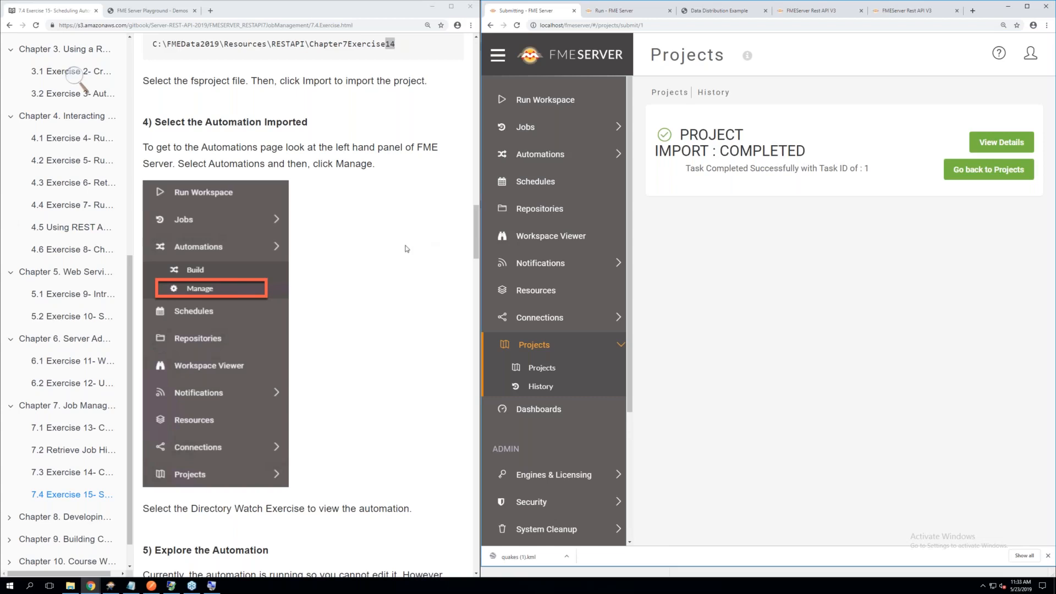
click(518, 158)
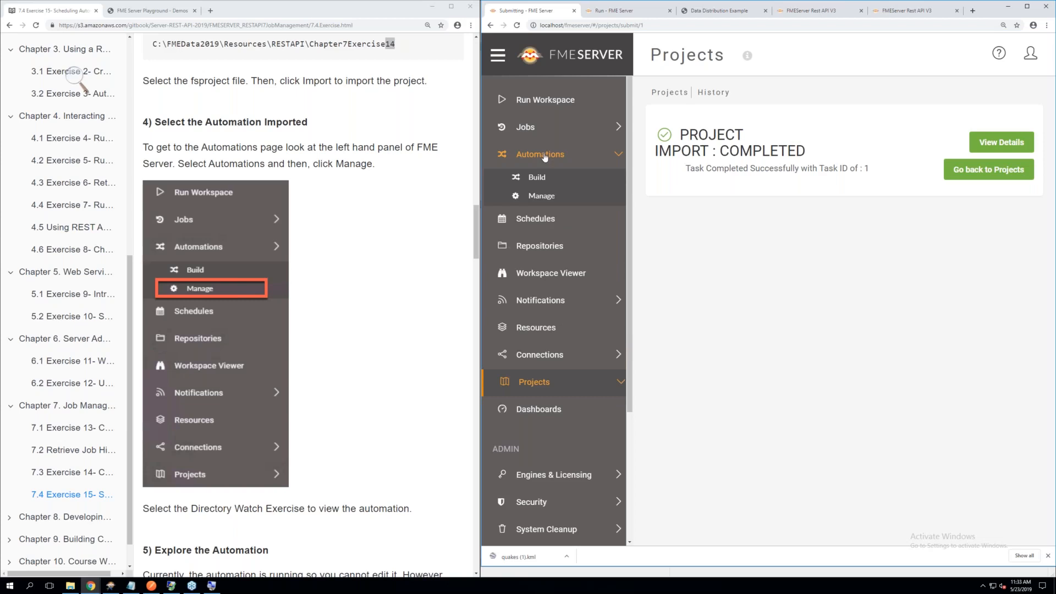
click(553, 198)
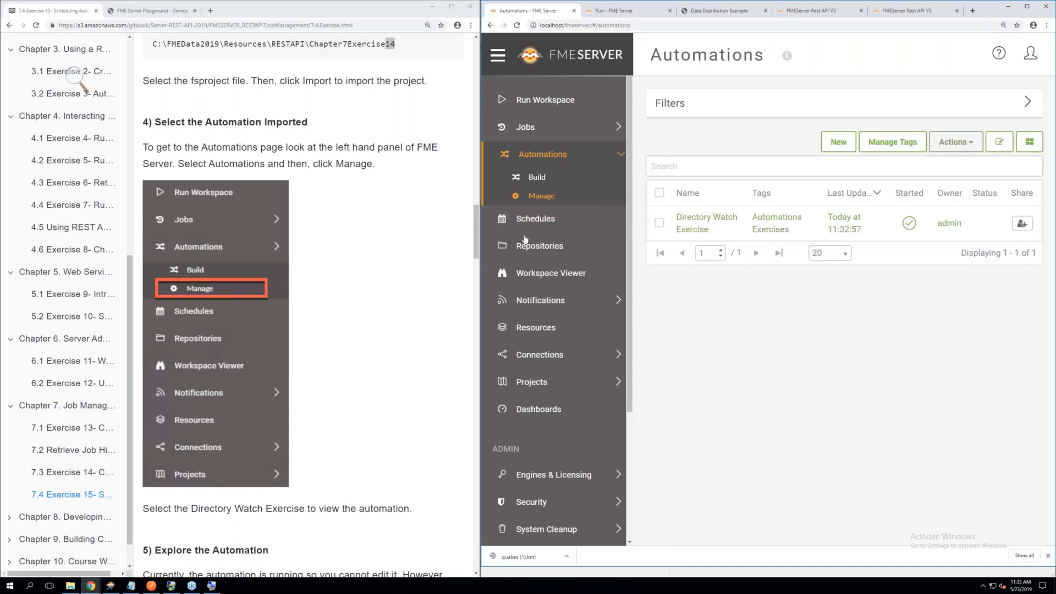
scroll(362, 241, down, 1)
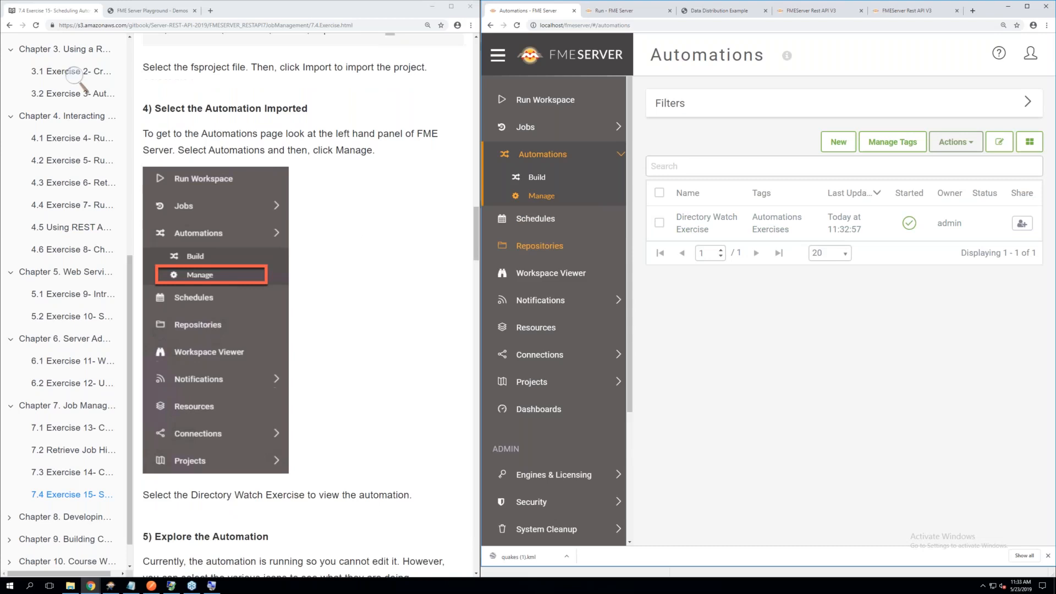
click(695, 228)
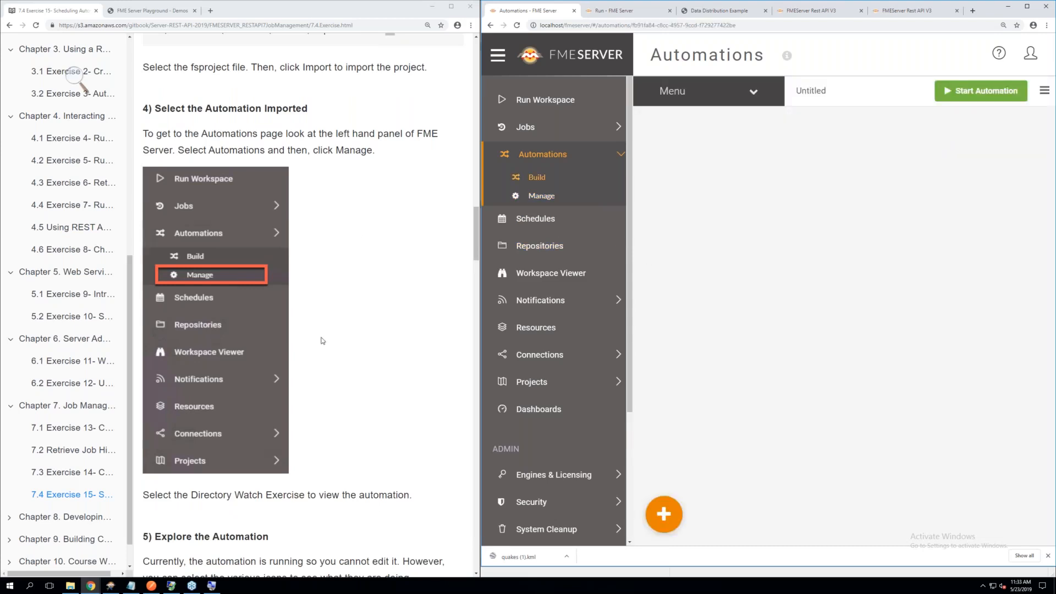
Read the Explore the Automation section and examine the Directory Watch trigger's details without changing them
scroll(323, 340, down, 2)
scroll(322, 340, down, 2)
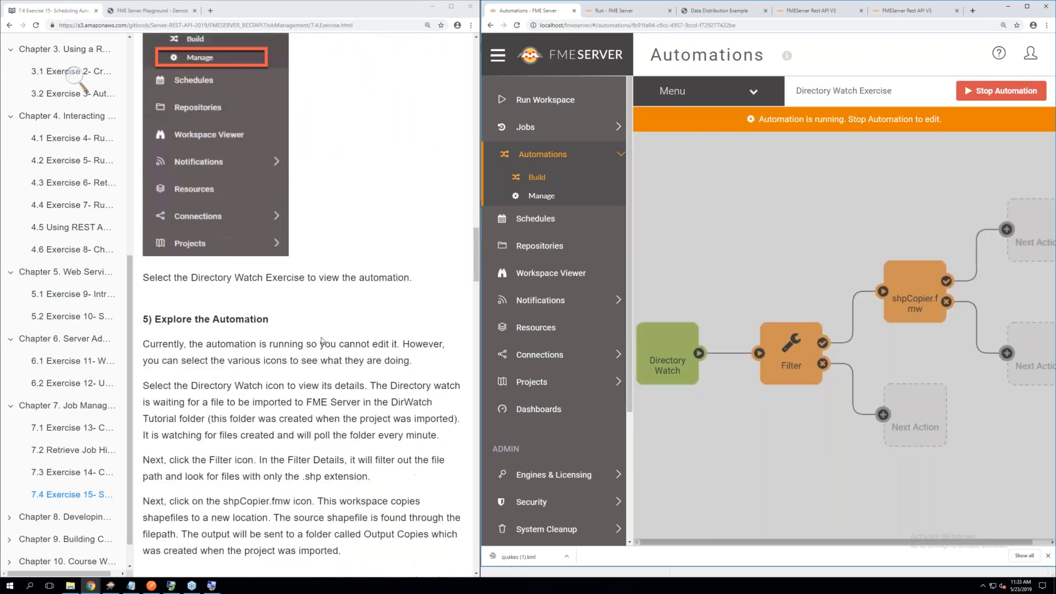
scroll(323, 341, down, 1)
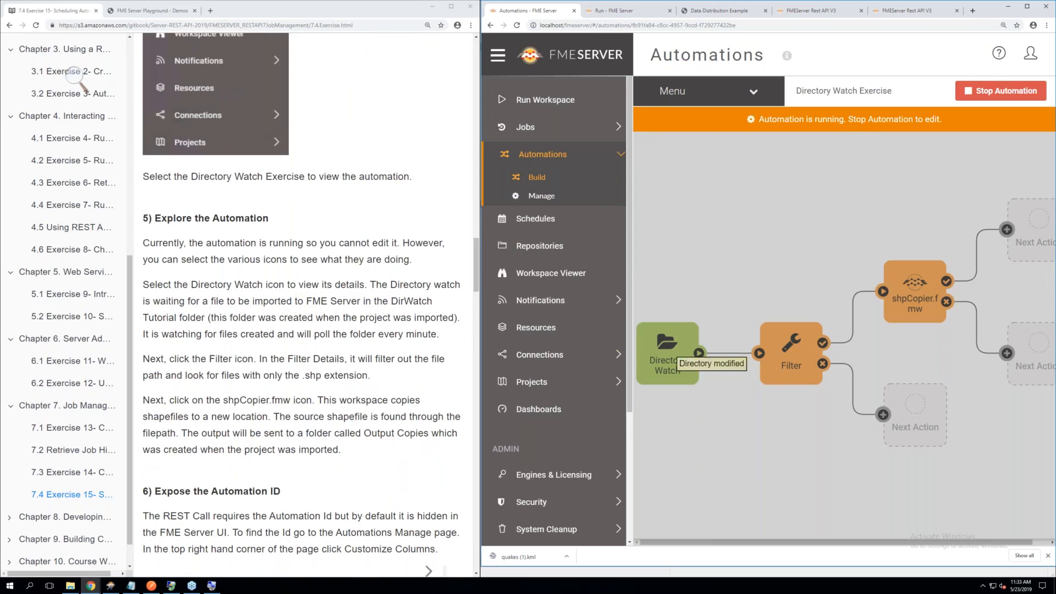
click(694, 358)
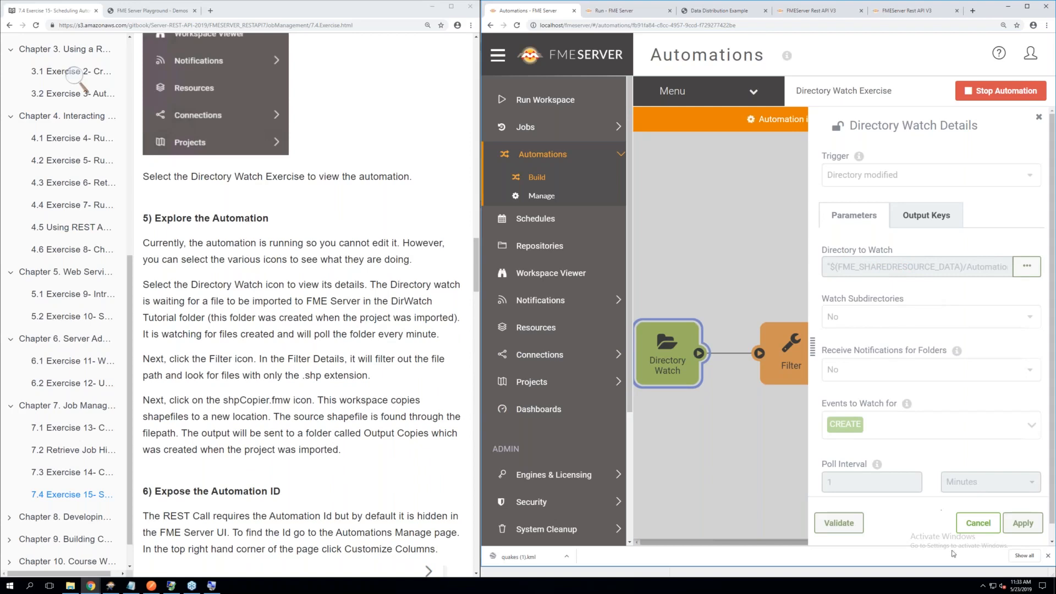
click(977, 522)
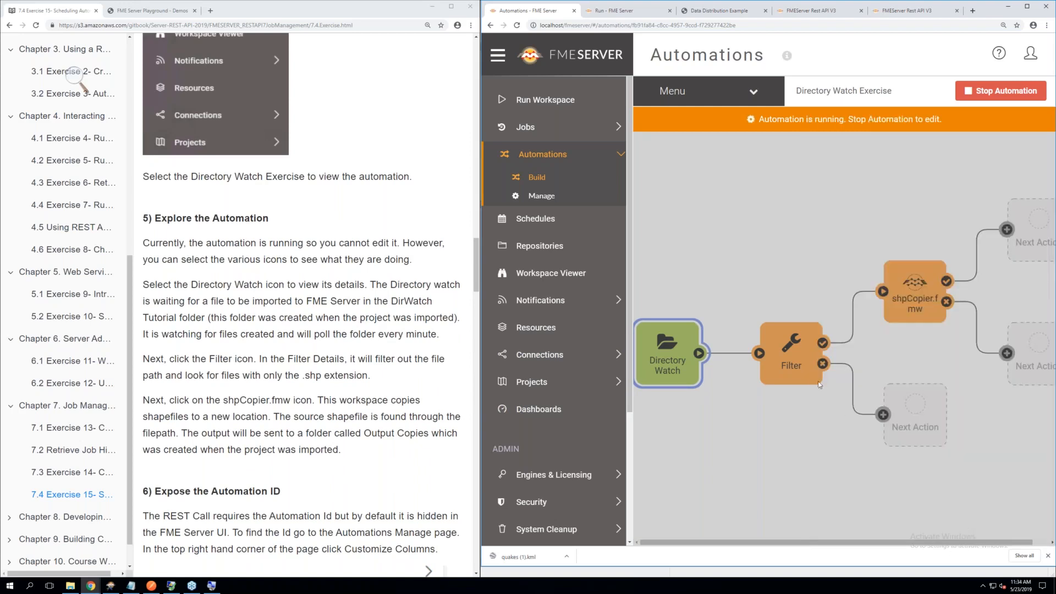
Examine the automation's Filter and the shpCopier.fmw action's parameters, leaving their settings unedited
click(797, 372)
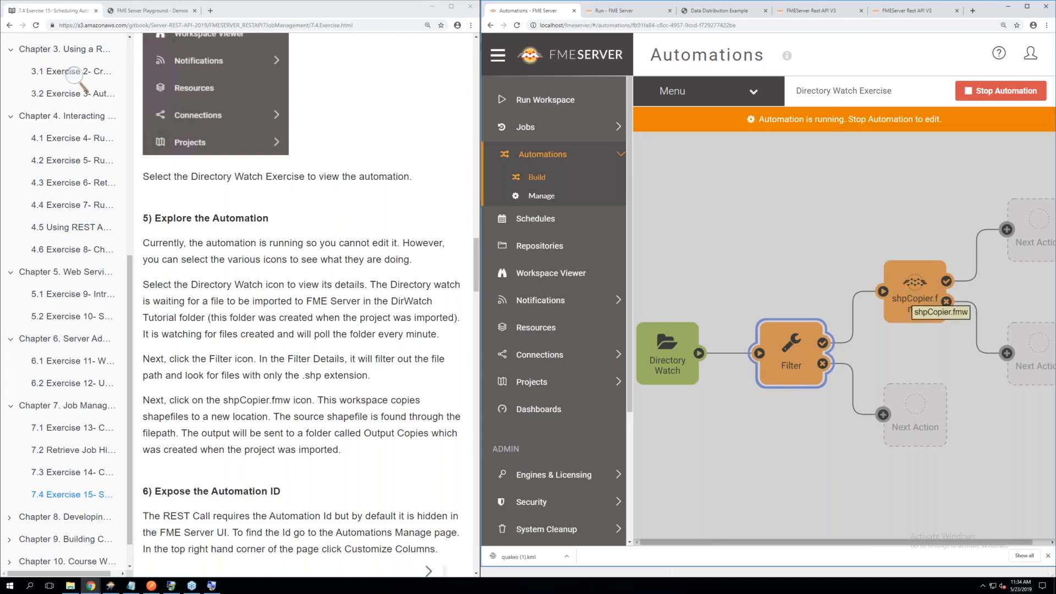
click(911, 297)
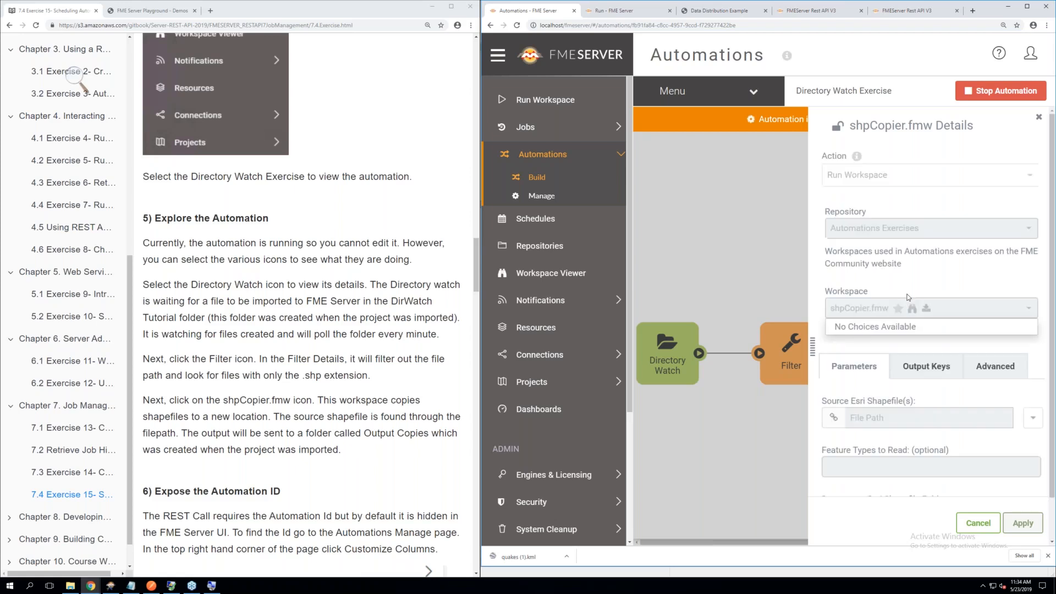
scroll(892, 352, down, 1)
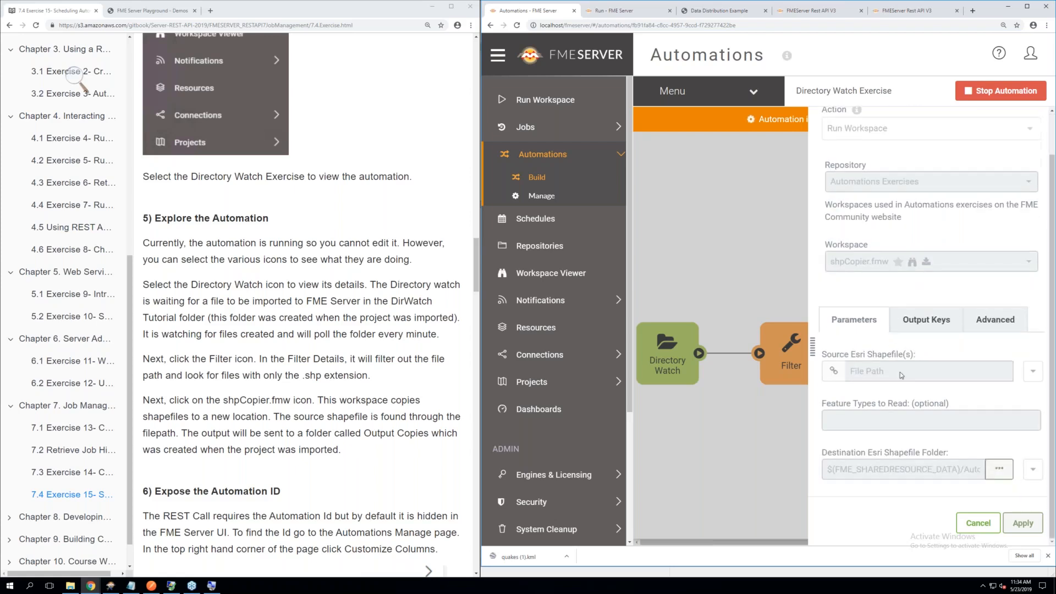
click(979, 524)
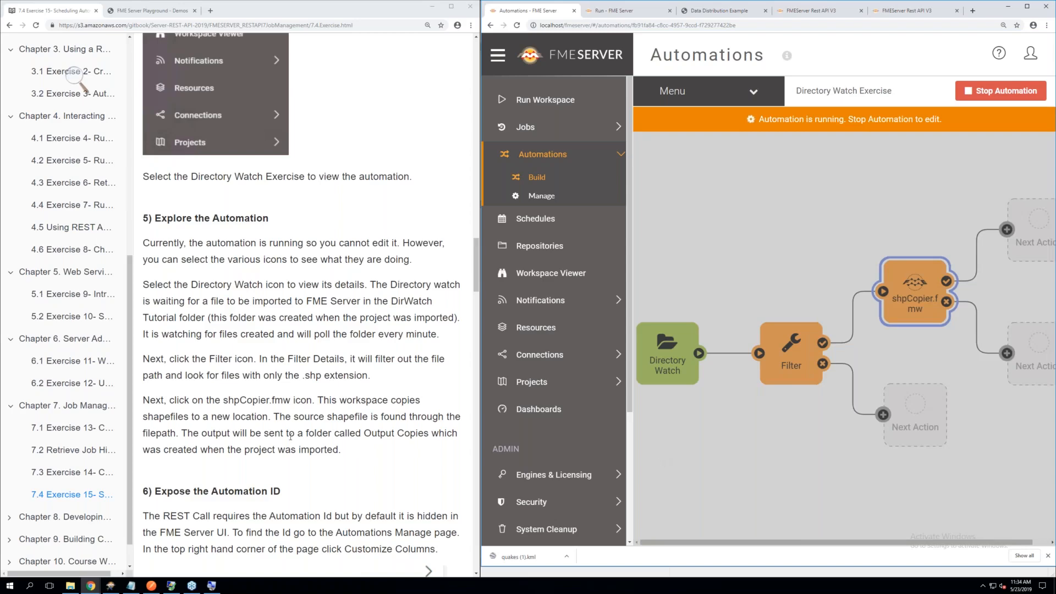
Read the instructions for exposing the automation ID and return to the list of automations
scroll(290, 437, down, 3)
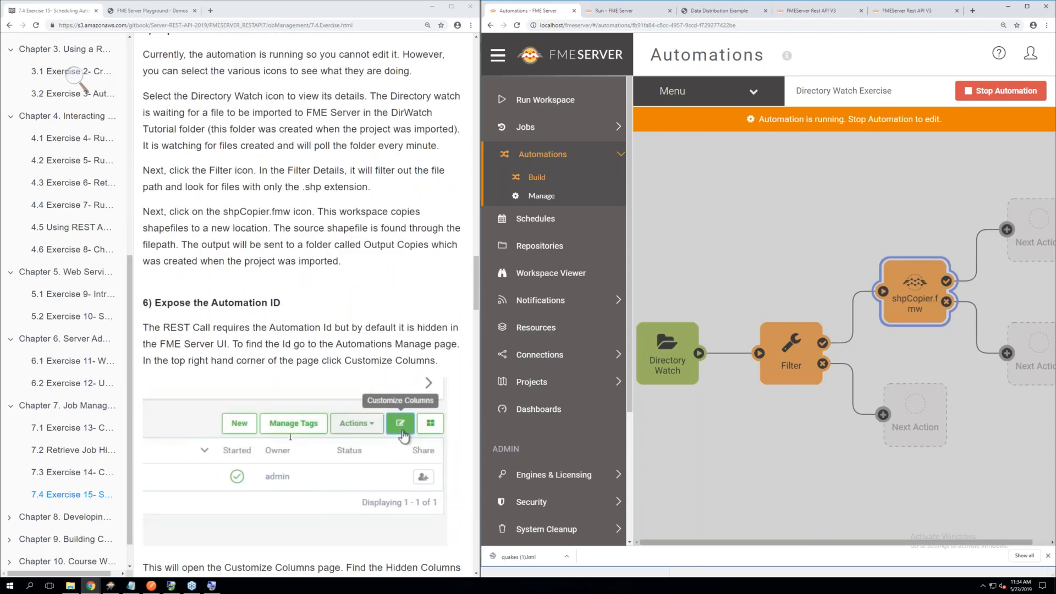
scroll(290, 437, down, 2)
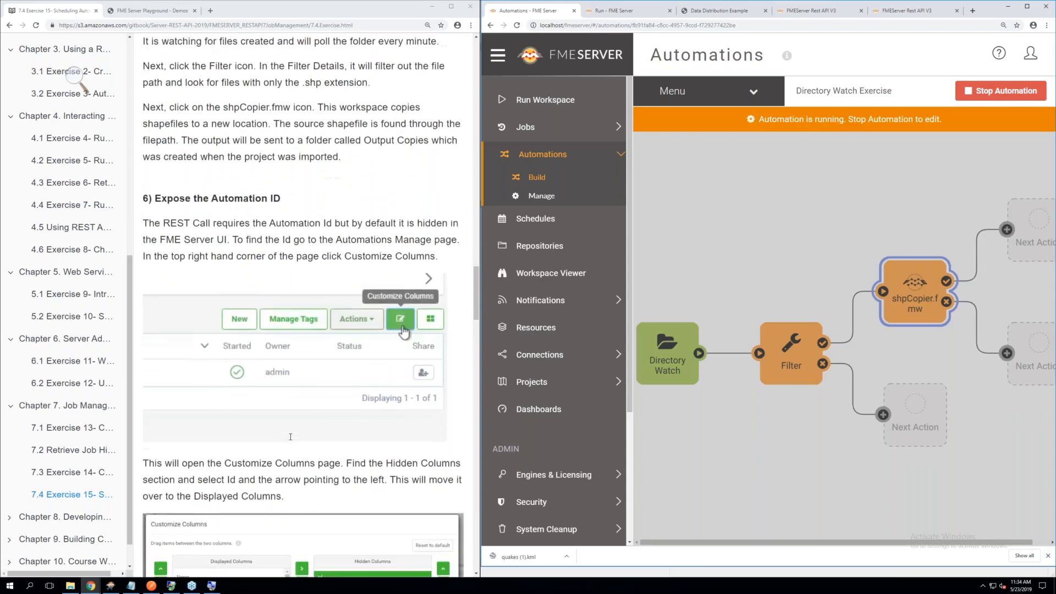
scroll(291, 437, down, 1)
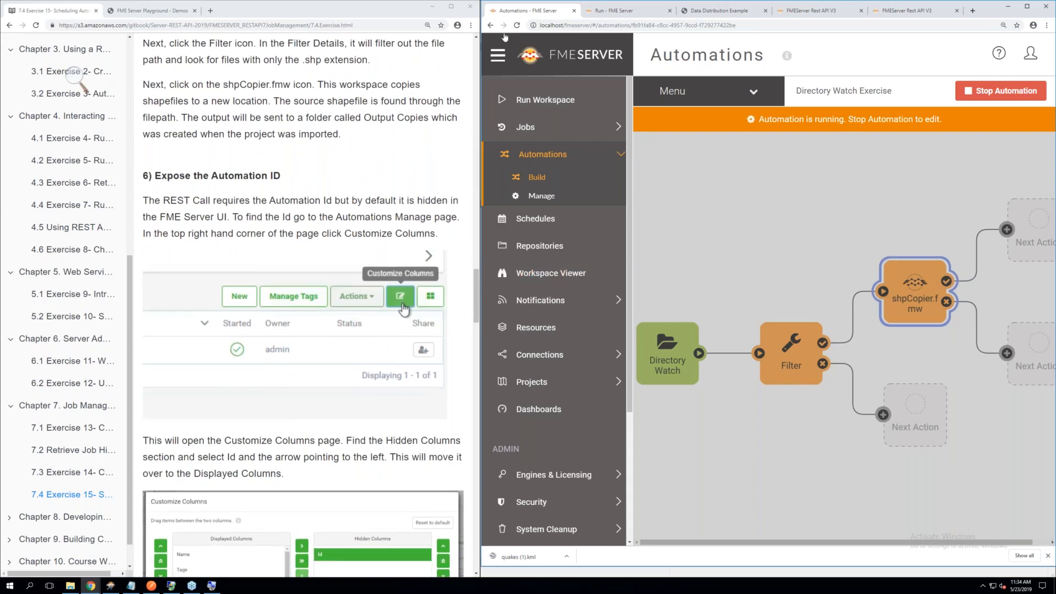
click(490, 25)
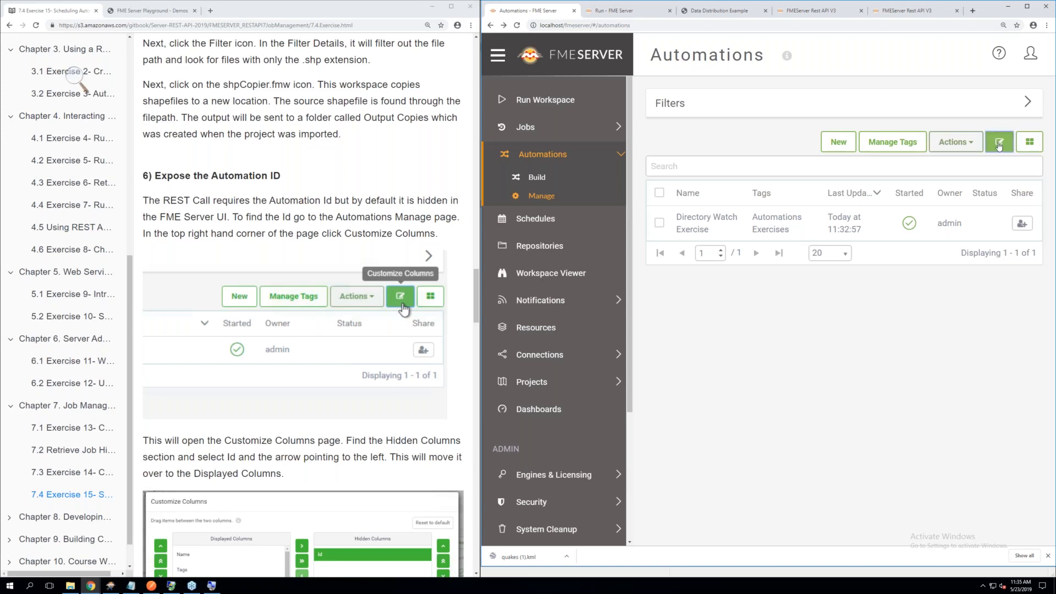
Customize the automations list by moving Id from the hidden columns to the displayed columns, and apply the change
click(999, 144)
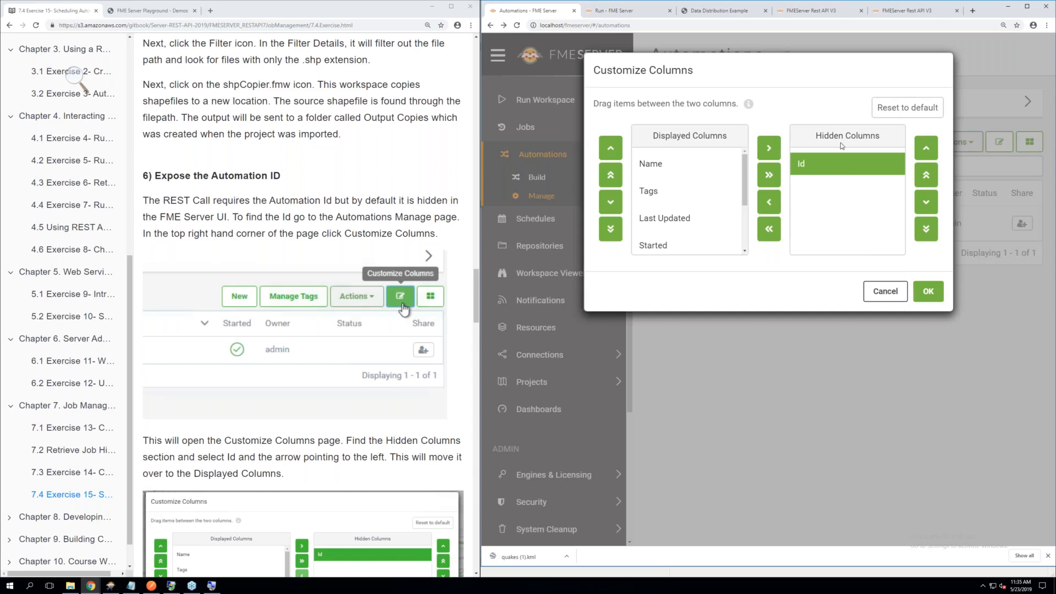
click(775, 205)
scroll(390, 257, down, 4)
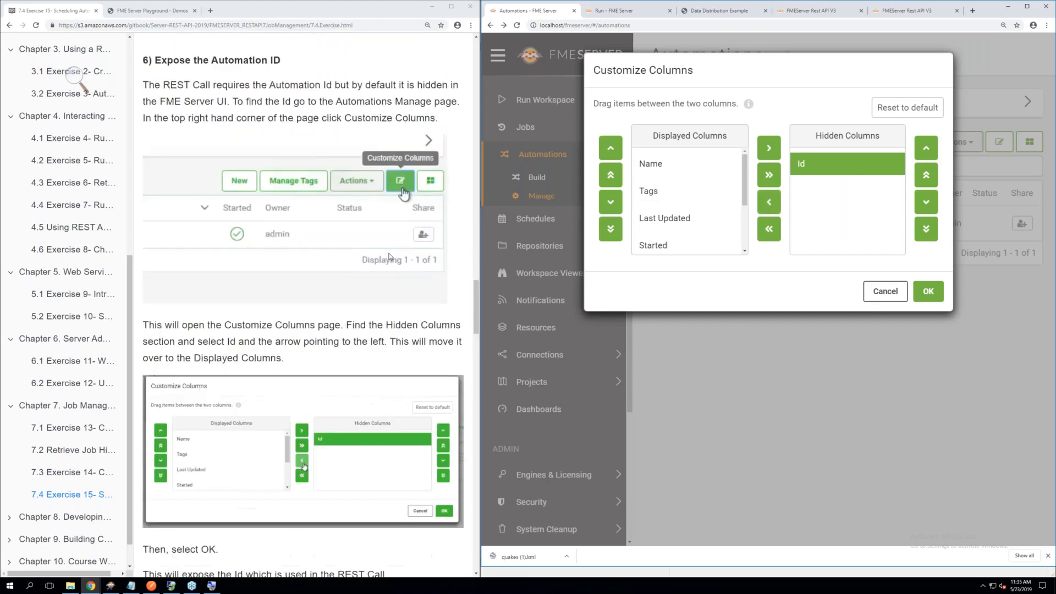
scroll(391, 257, down, 2)
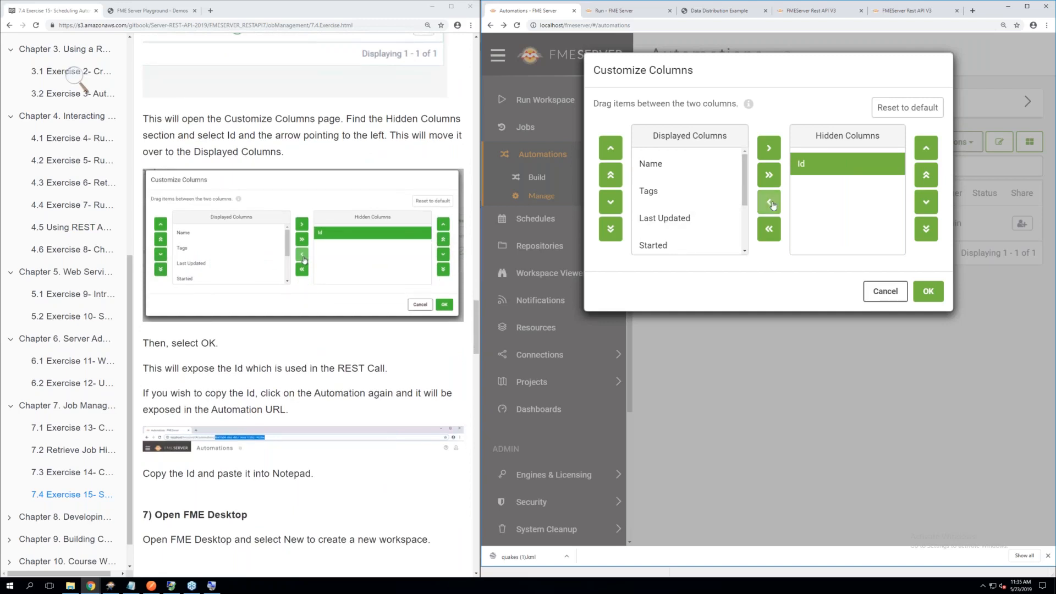
click(772, 204)
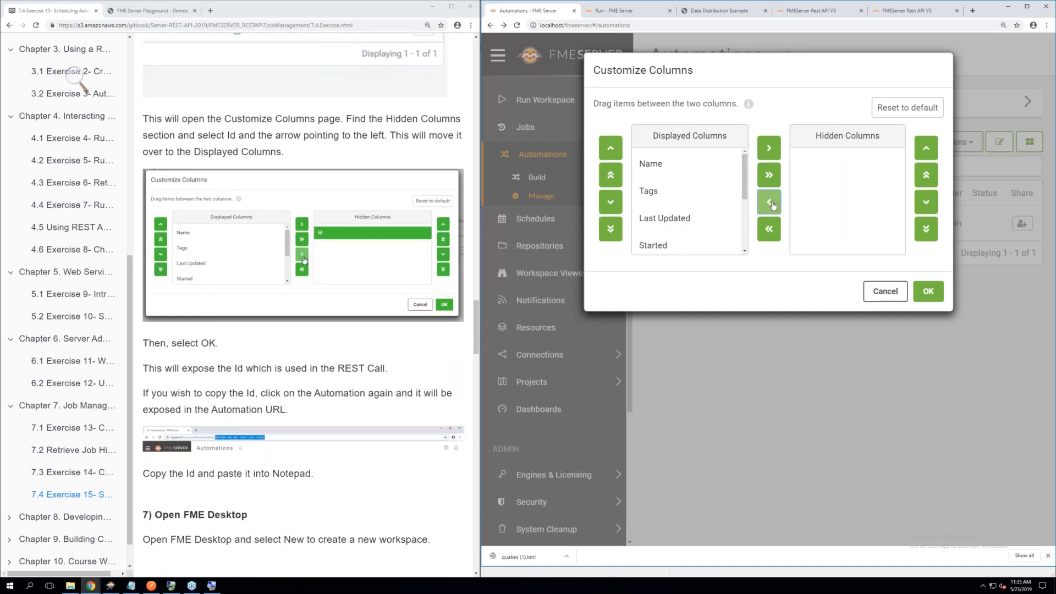
scroll(698, 219, down, 3)
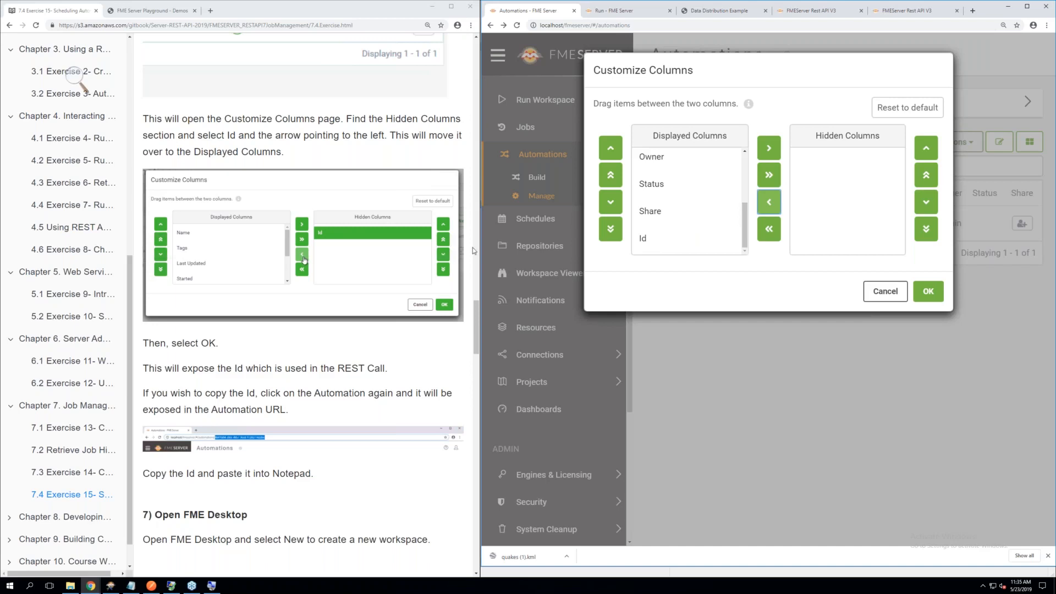
click(929, 293)
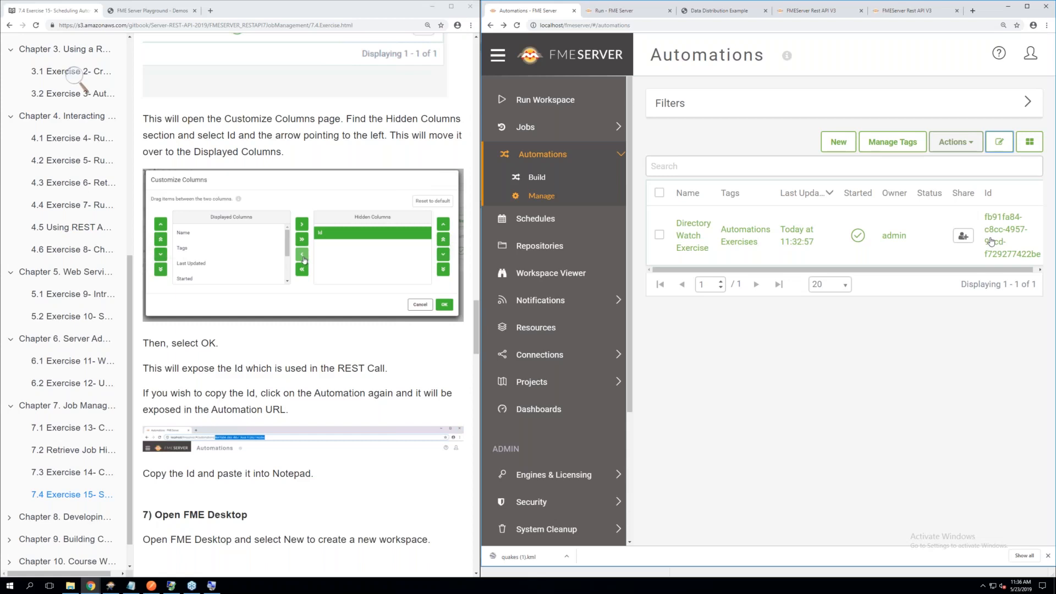
Open the Directory Watch Exercise automation and copy its automation ID from the end of the page URL
click(700, 238)
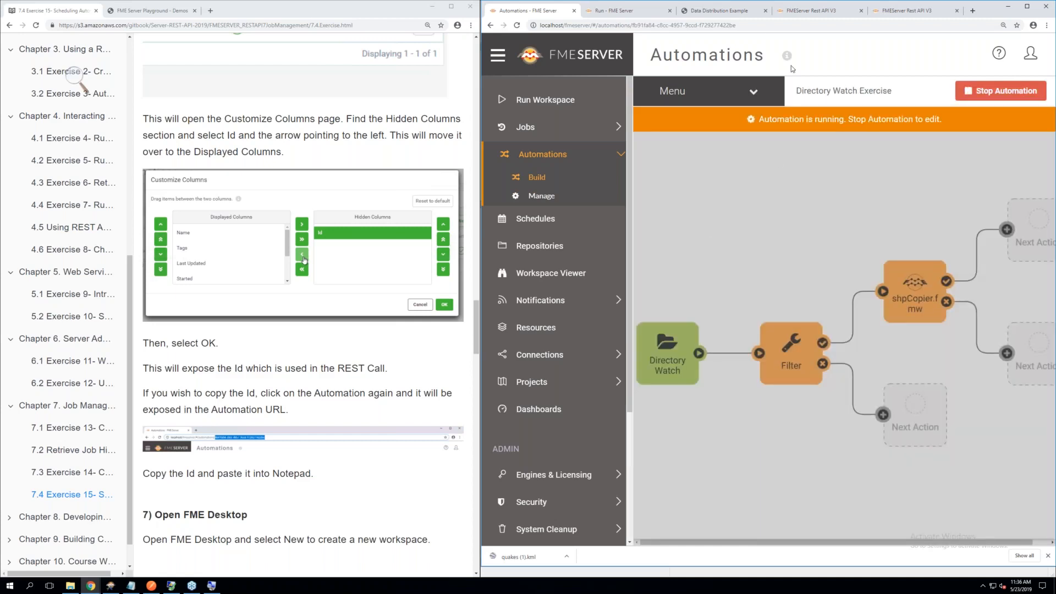
click(745, 25)
drag(737, 25, 633, 25)
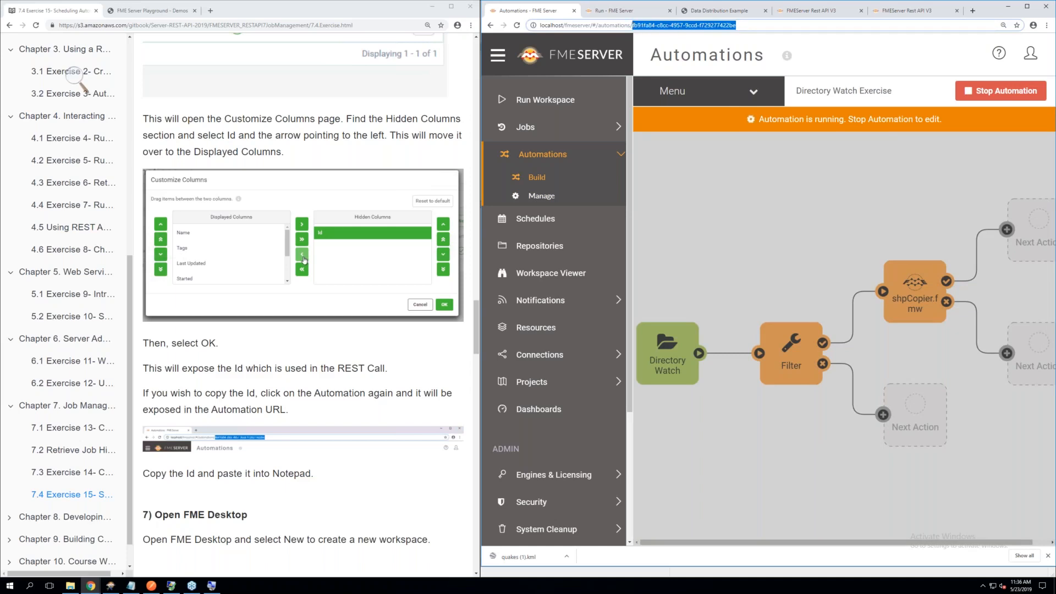
scroll(323, 252, down, 2)
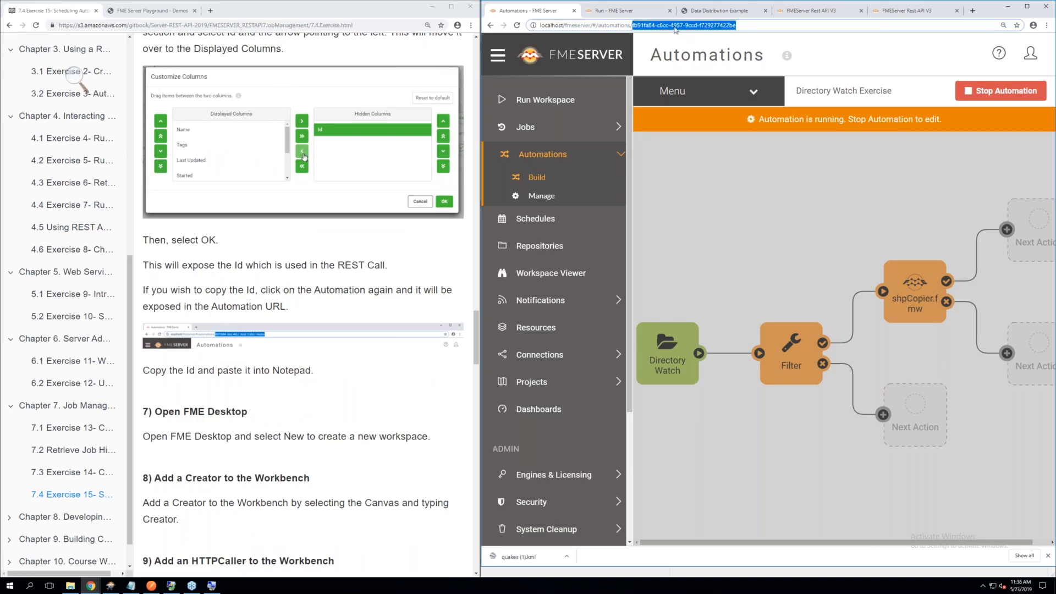
right_click(674, 27)
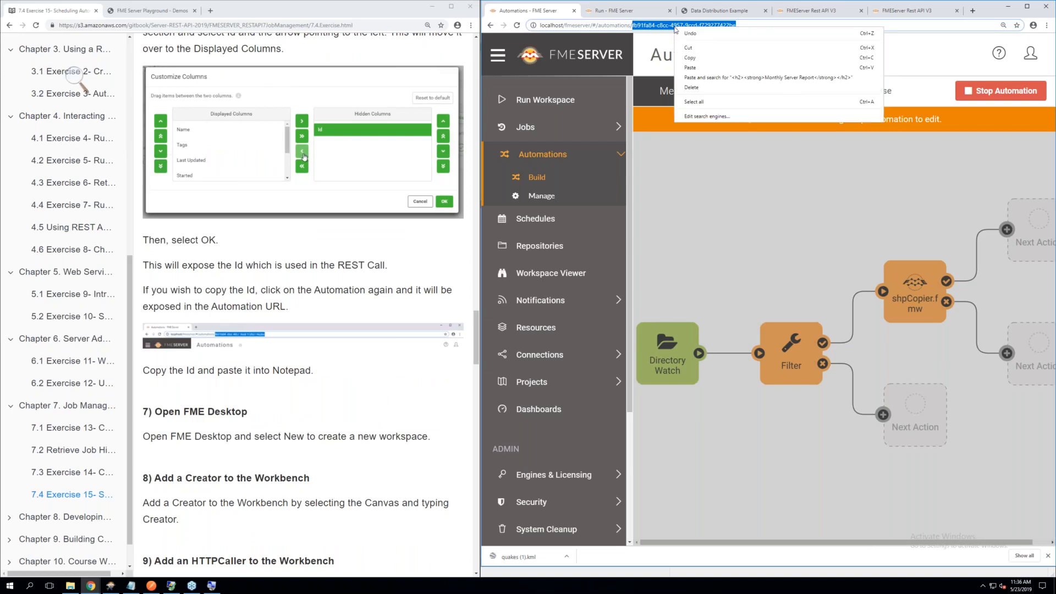
click(691, 57)
Read the next exercise instructions, switch to FME Workbench, create a new blank workspace and place a Creator transformer on the canvas
scroll(363, 235, down, 1)
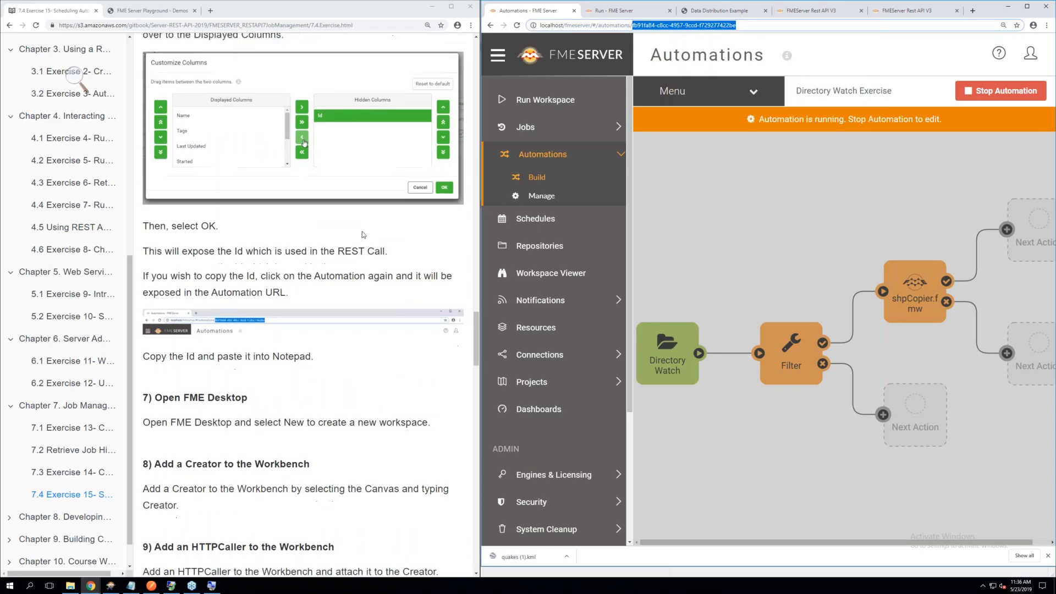
scroll(363, 235, down, 3)
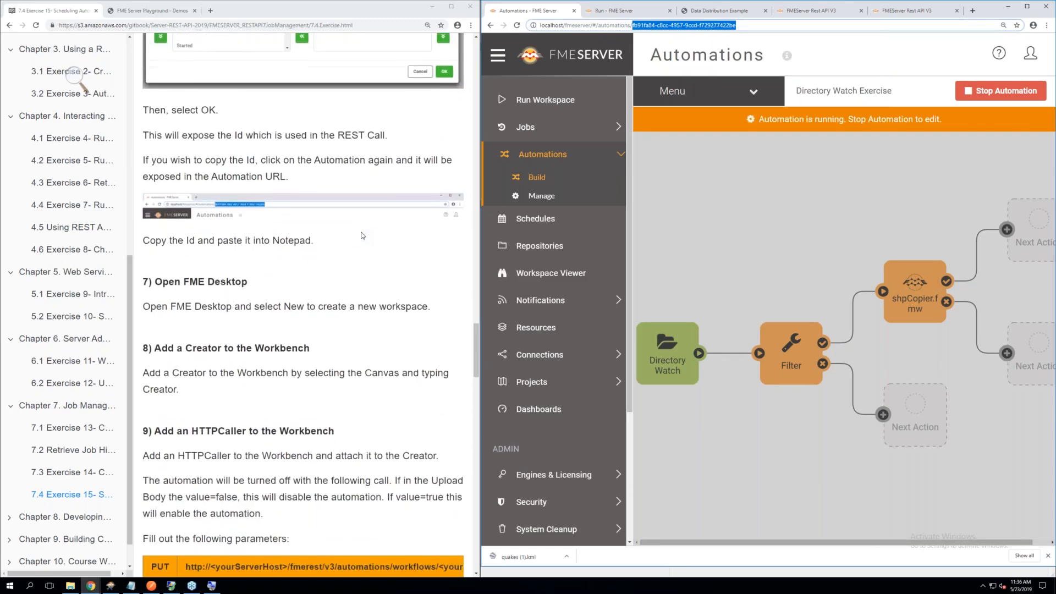
scroll(363, 235, down, 4)
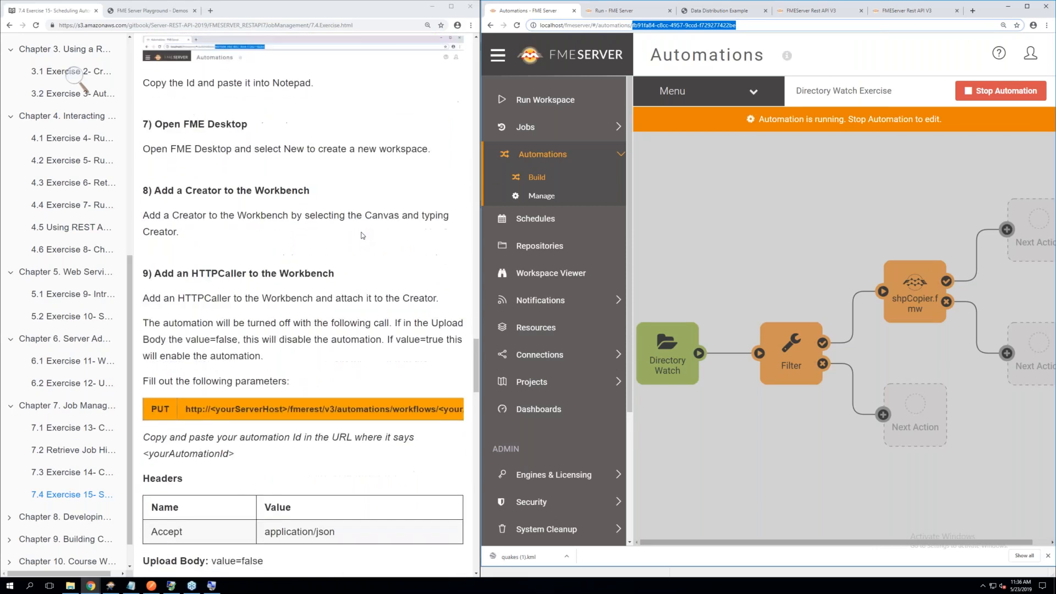
scroll(363, 236, down, 1)
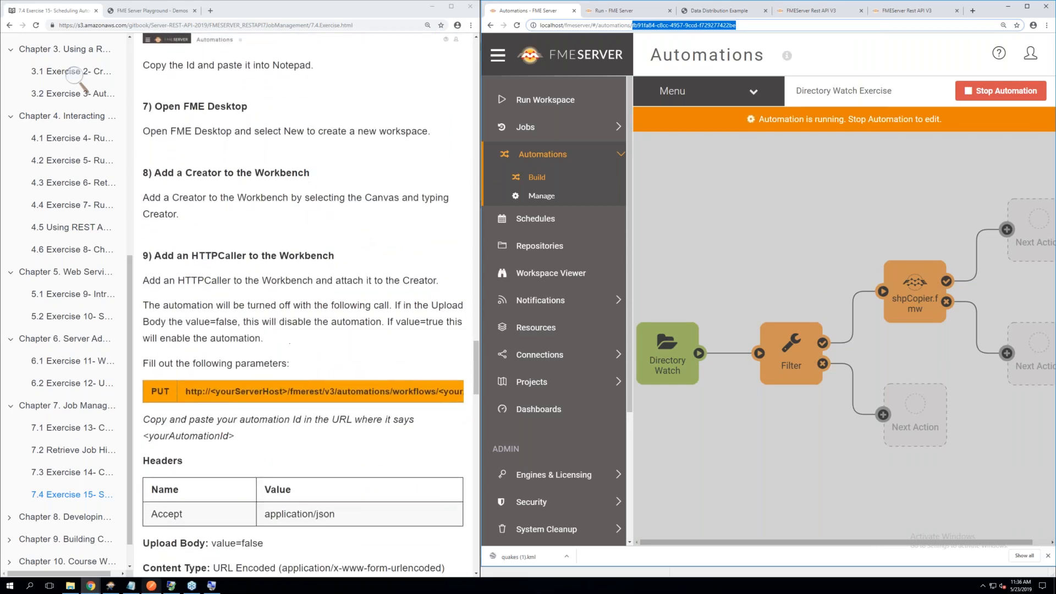
click(110, 586)
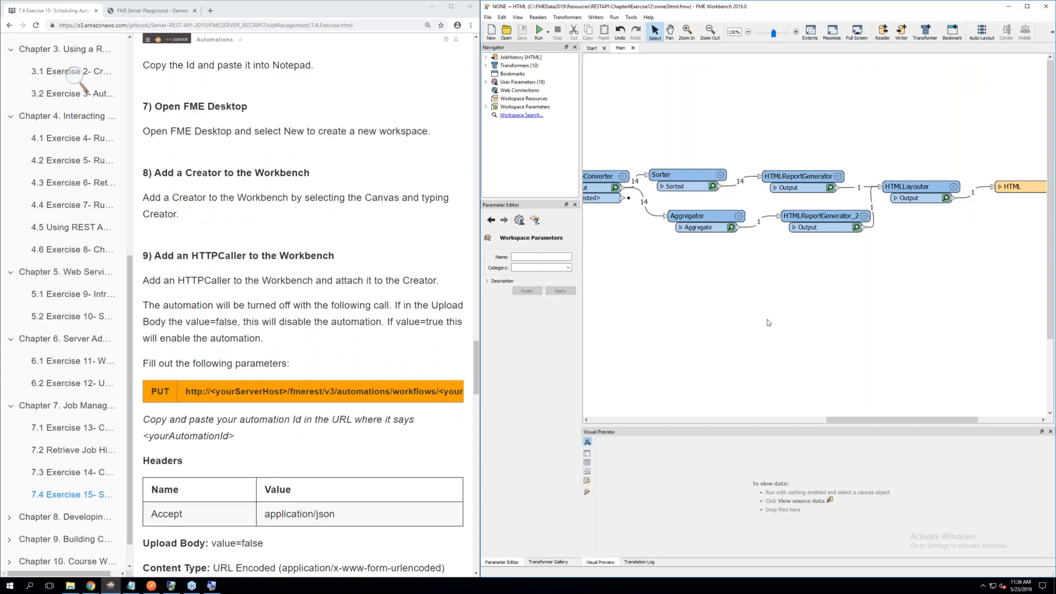
click(492, 32)
double_click(745, 196)
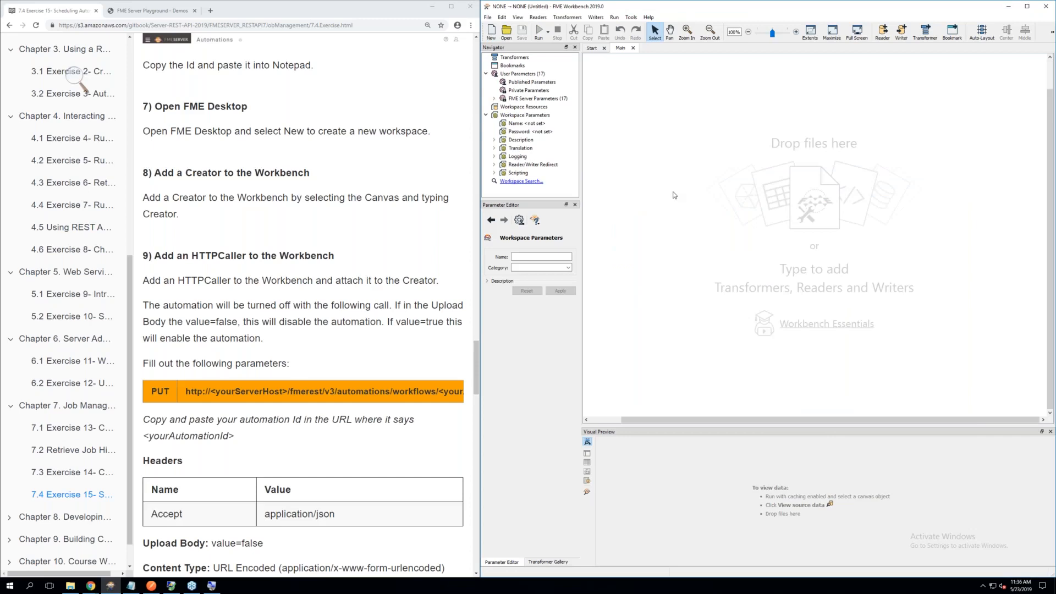
text(cre)
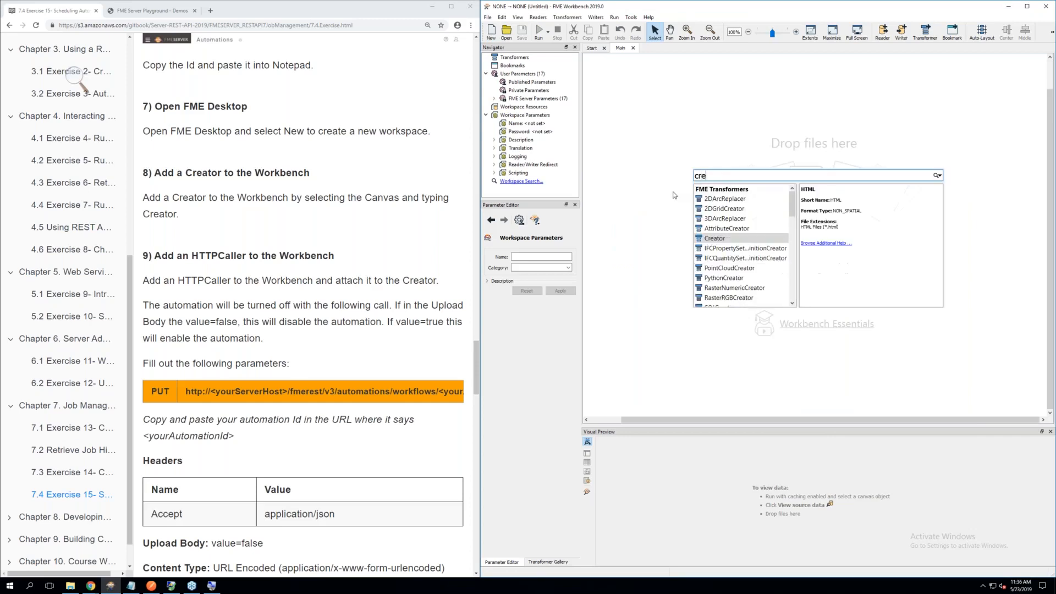
double_click(717, 241)
drag(716, 241, 662, 165)
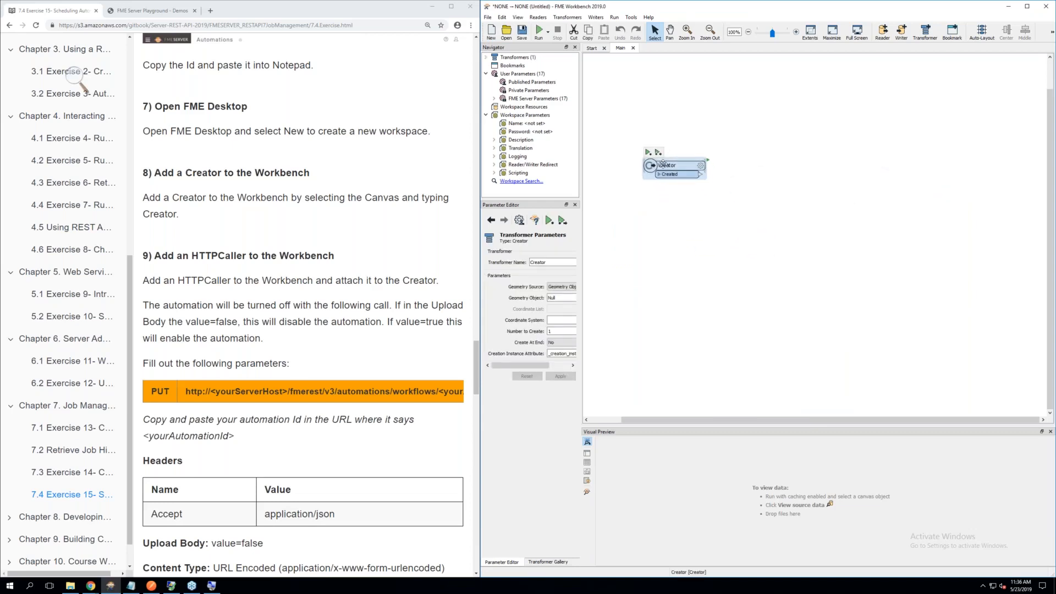
Add an HTTPCaller transformer beside the Creator and connect it to the Creator's Created port
click(693, 213)
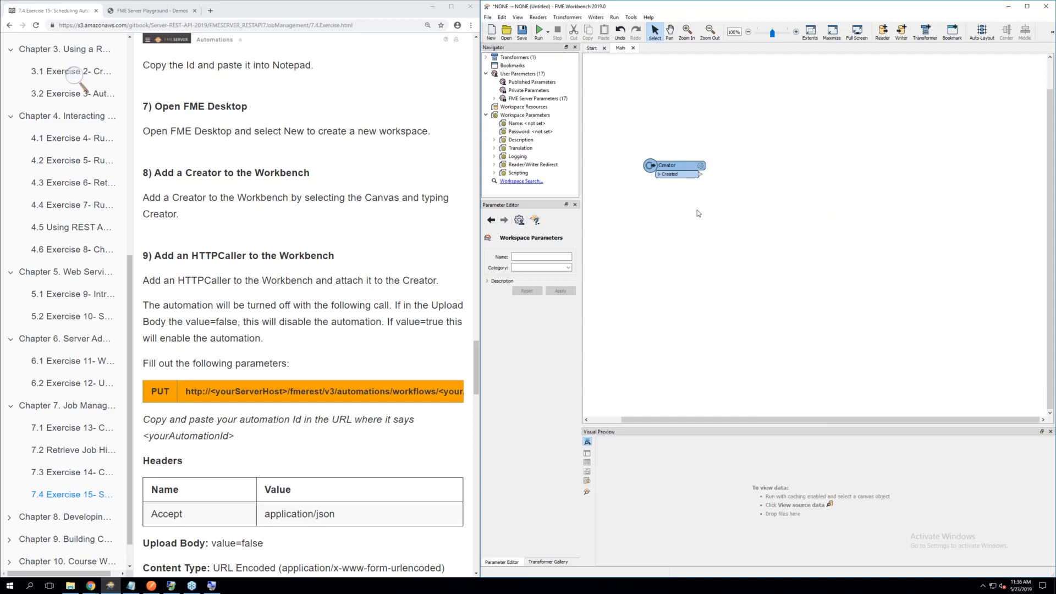
text(htt)
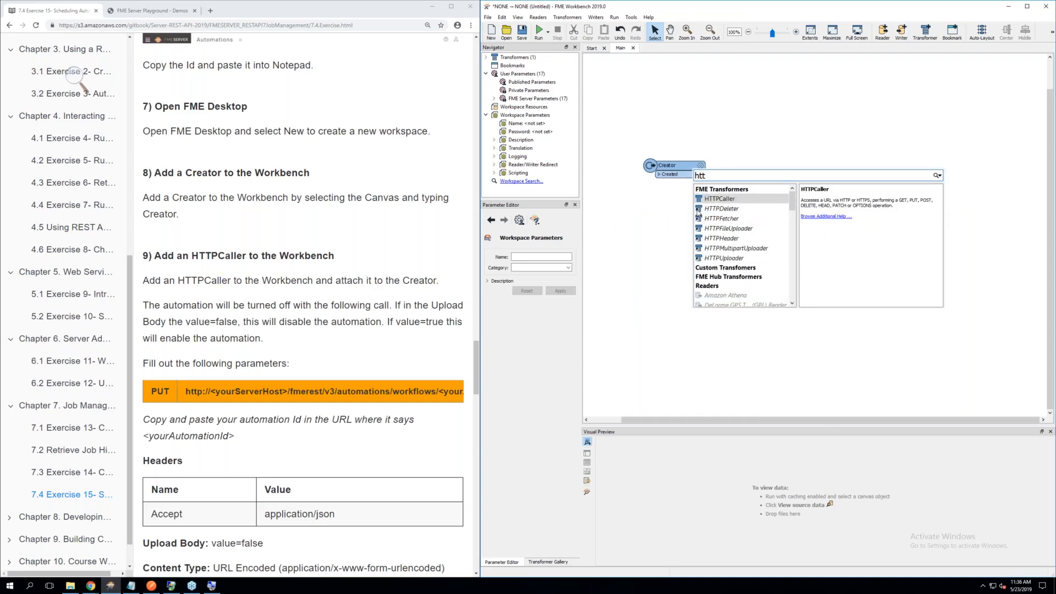
double_click(710, 201)
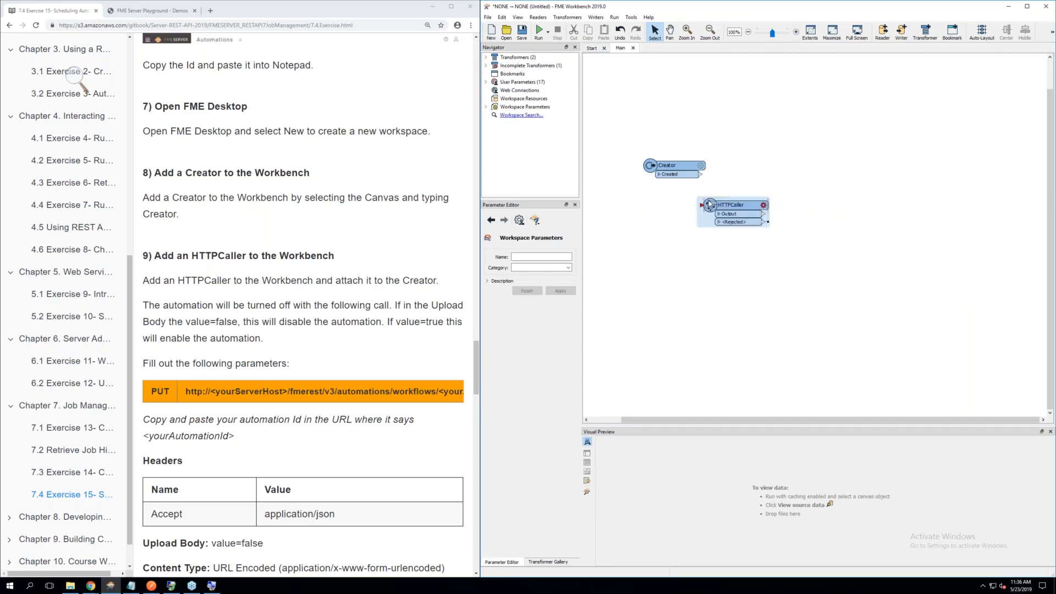
drag(710, 204, 746, 174)
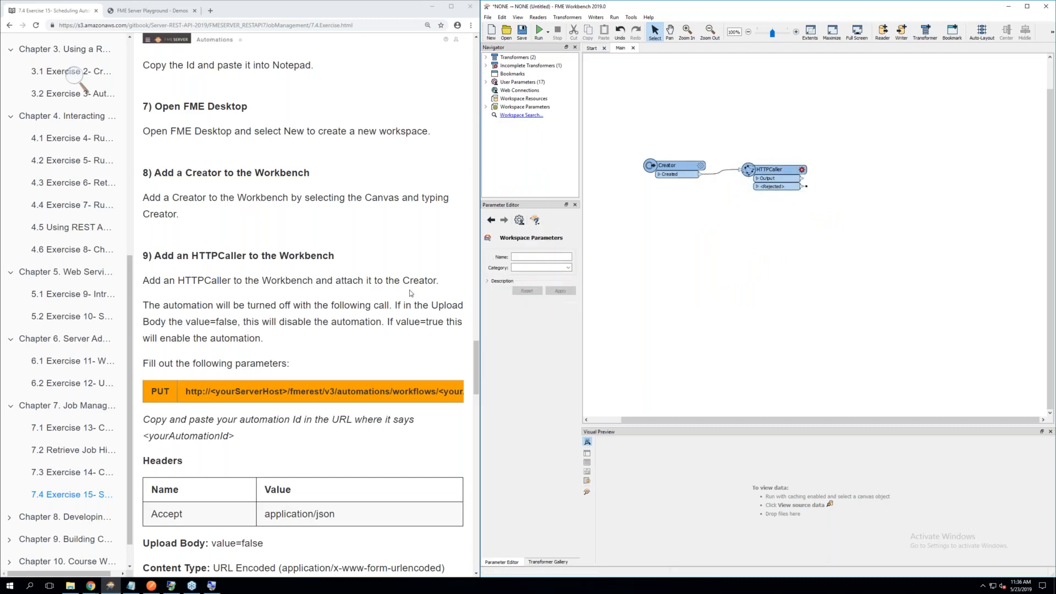
Open the HTTPCaller's Request URL in the text editor and paste the copied automation ID a few lines below the existing text
scroll(325, 318, down, 3)
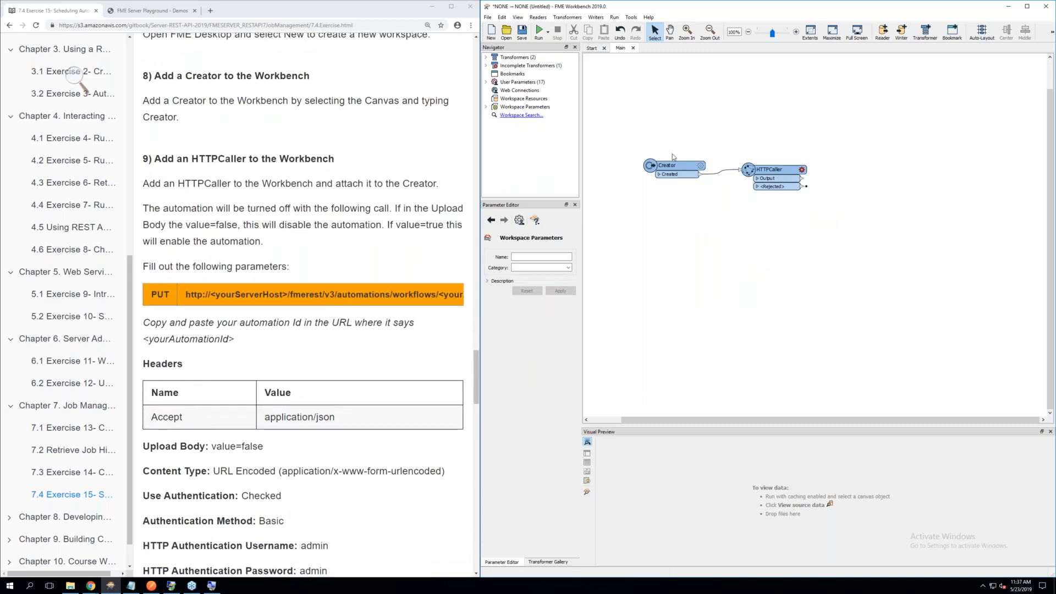
click(802, 170)
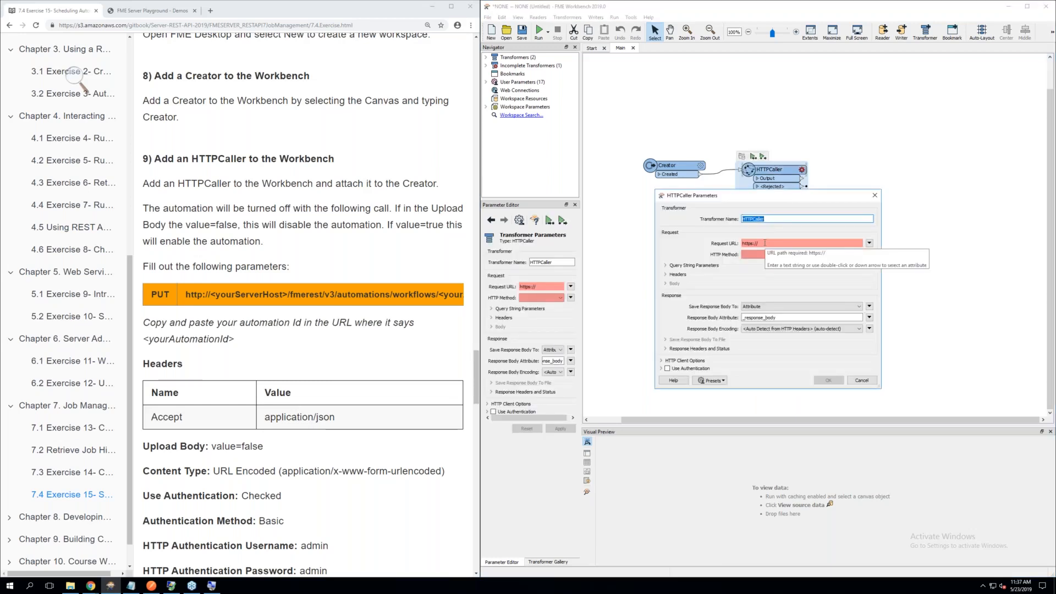
click(870, 242)
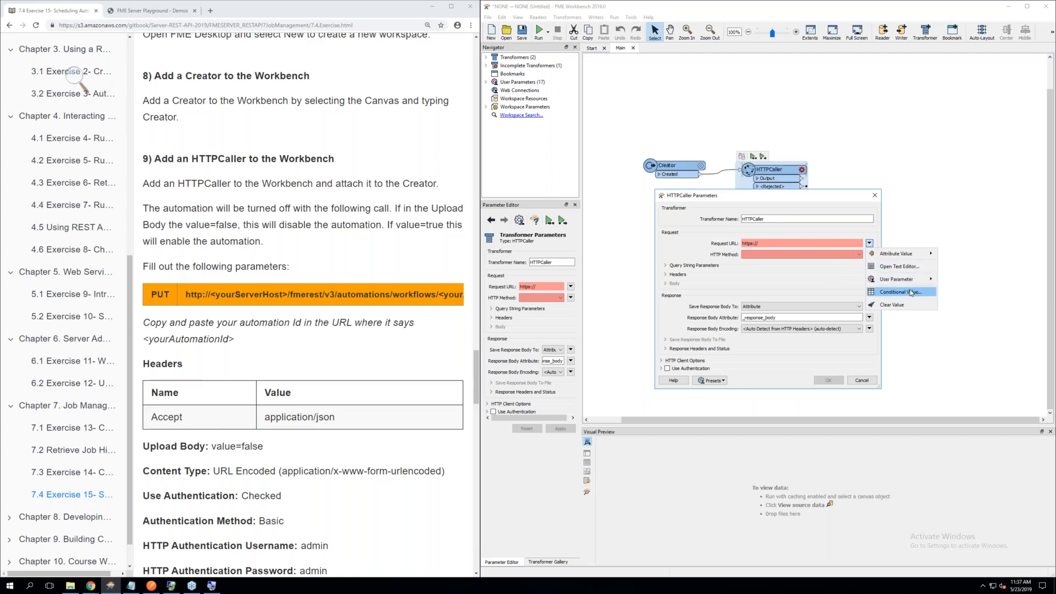
click(886, 266)
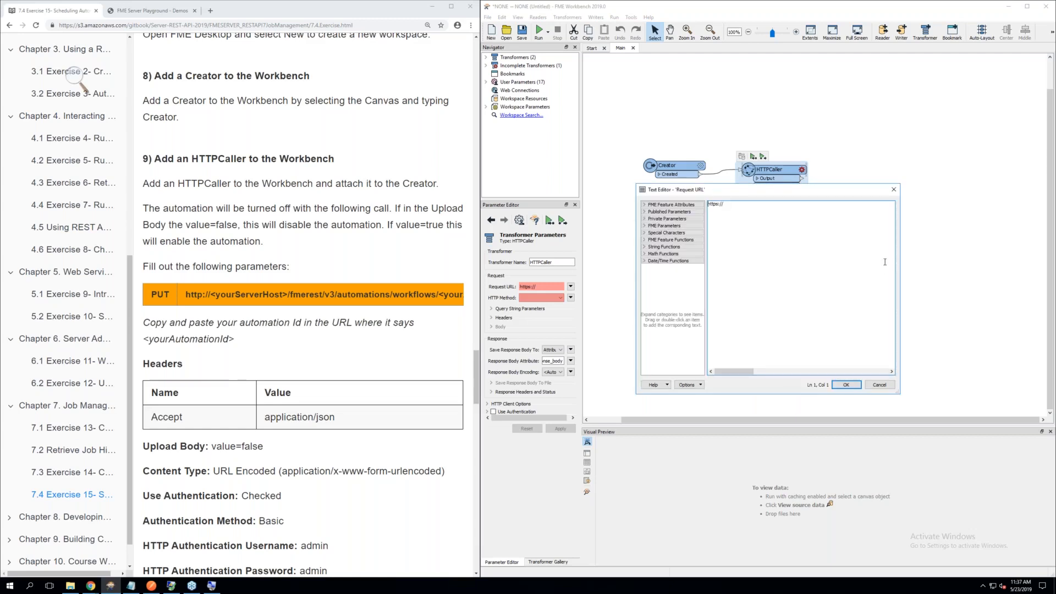
click(741, 207)
key(ctrl+v)
drag(188, 295, 464, 301)
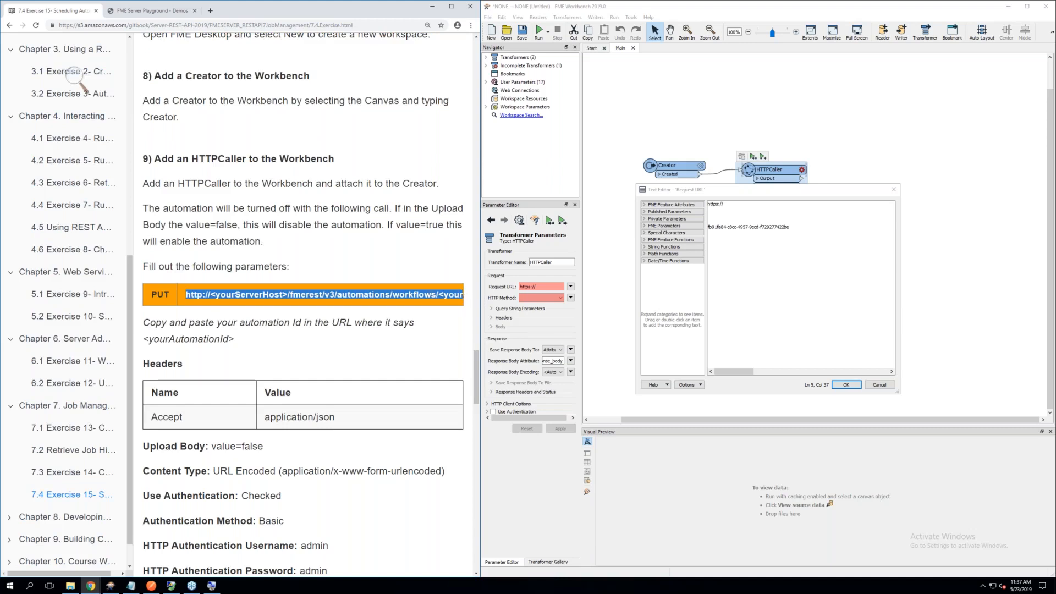
right_click(432, 296)
click(447, 302)
drag(731, 206, 707, 205)
key(BackSpace)
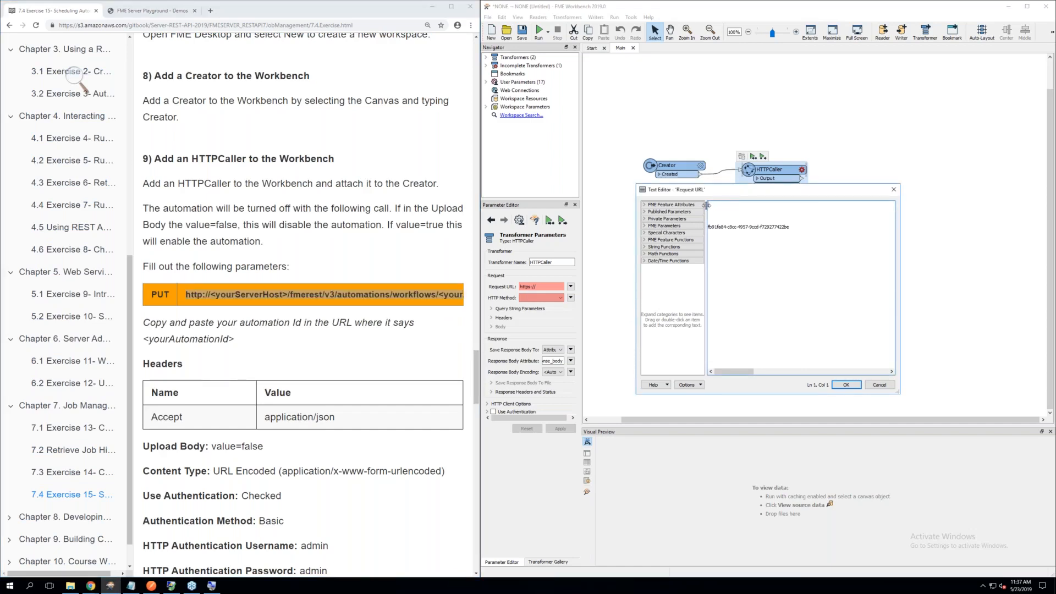
key(ctrl+v)
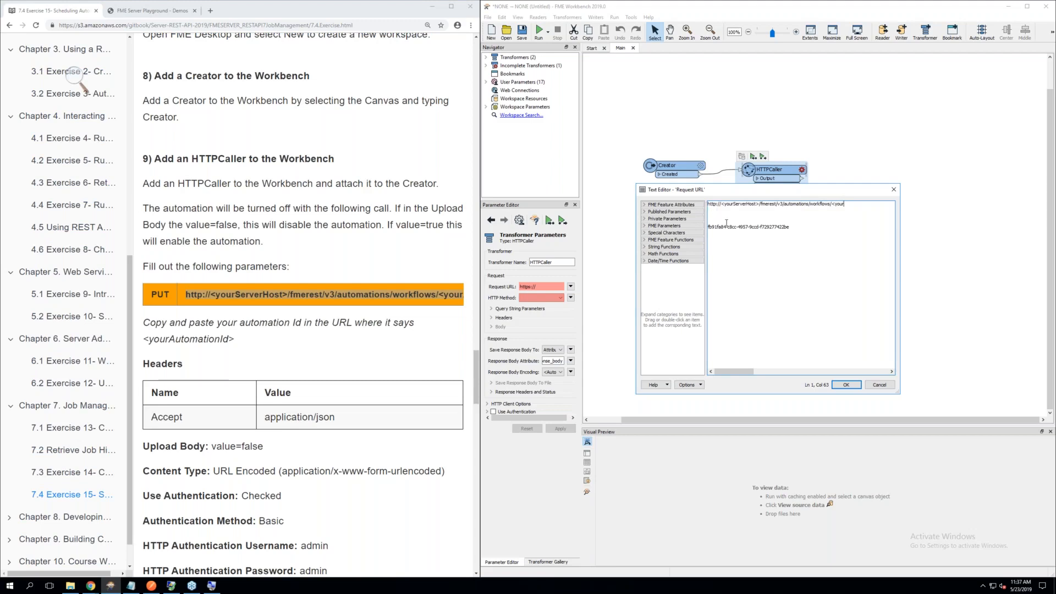
Replace the <your placeholder at the end of the Request URL with the automation ID copied from the line below
click(791, 227)
scroll(404, 259, down, 3)
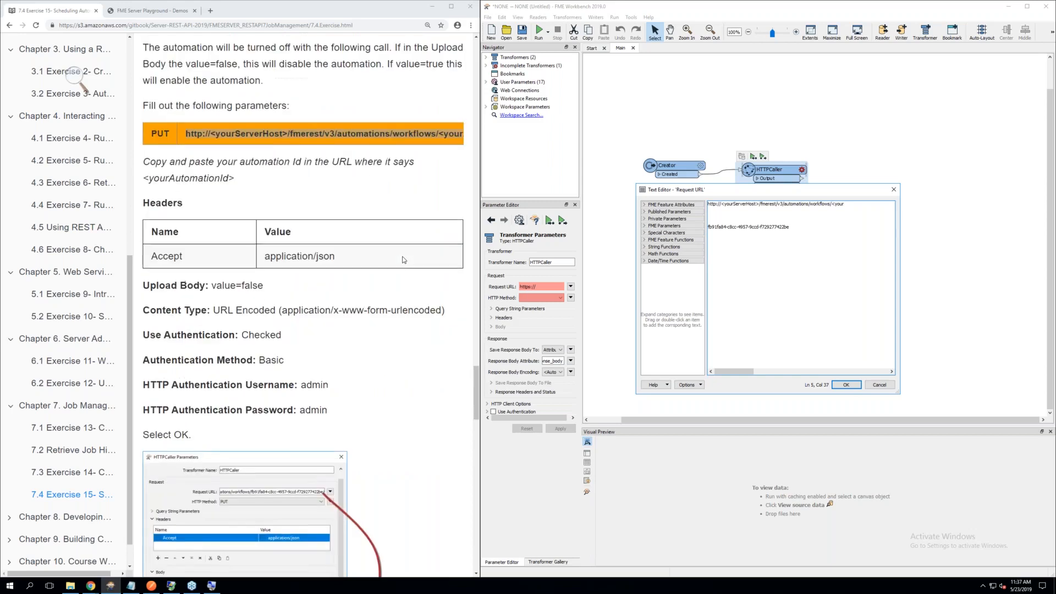
scroll(405, 259, up, 1)
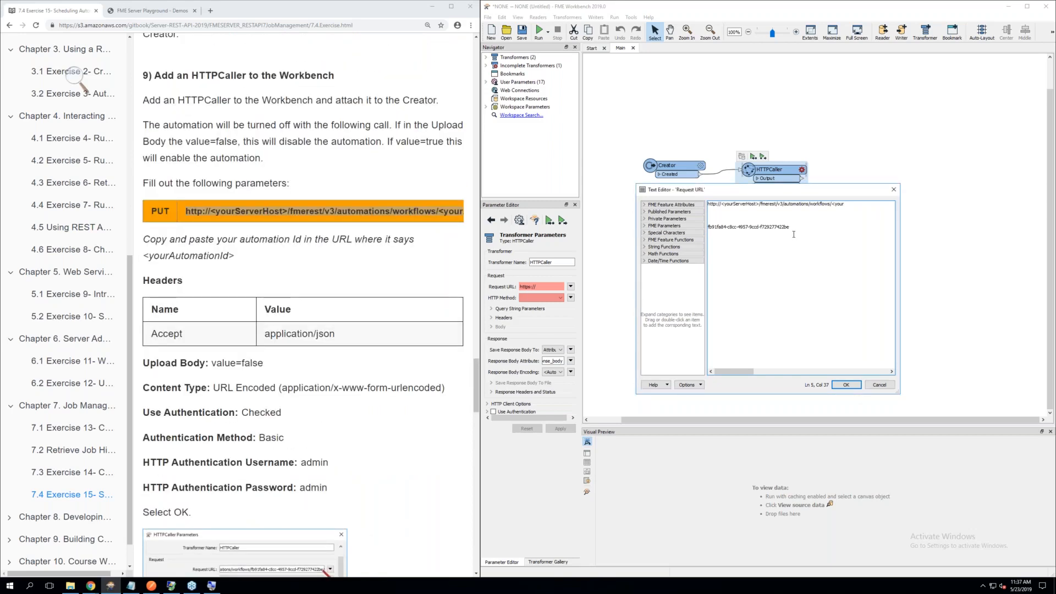
drag(790, 227, 709, 227)
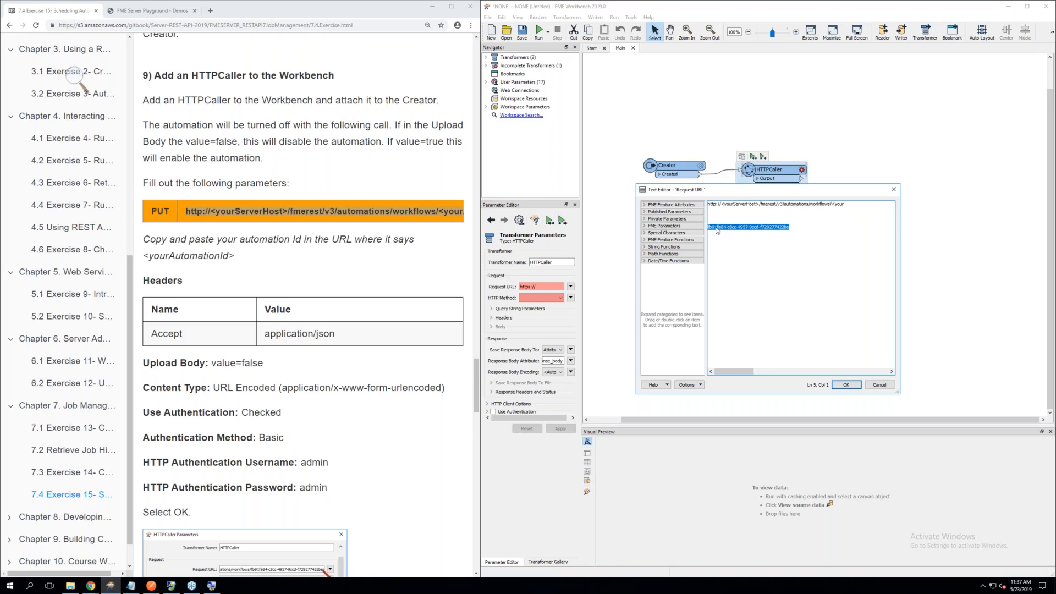
right_click(718, 230)
click(746, 265)
click(848, 203)
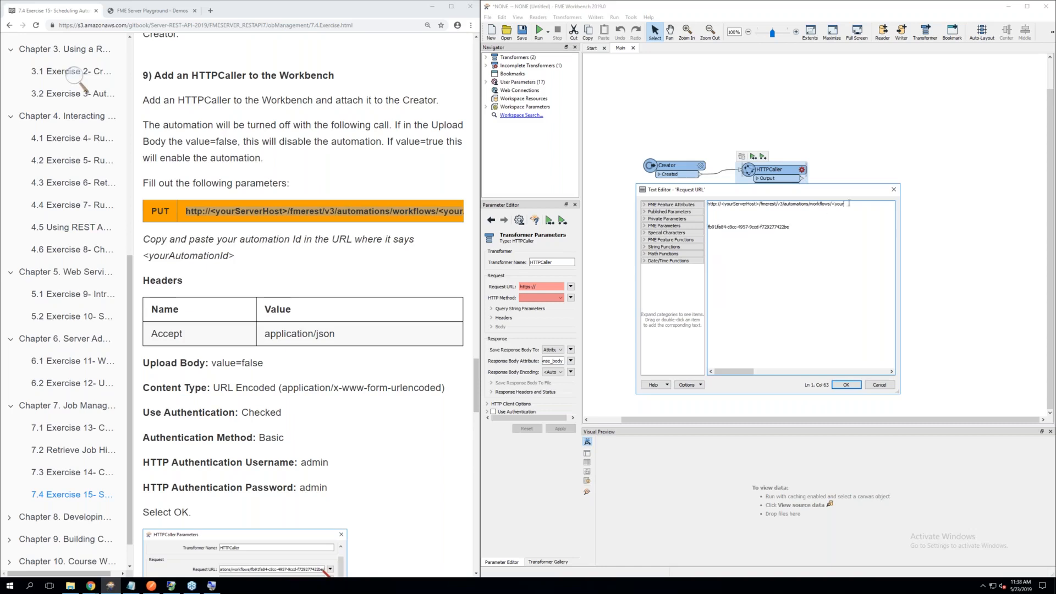
key(BackSpace)
key(BackSpace)
key(BackSpace)
key(BackSpace)
key(ctrl+v)
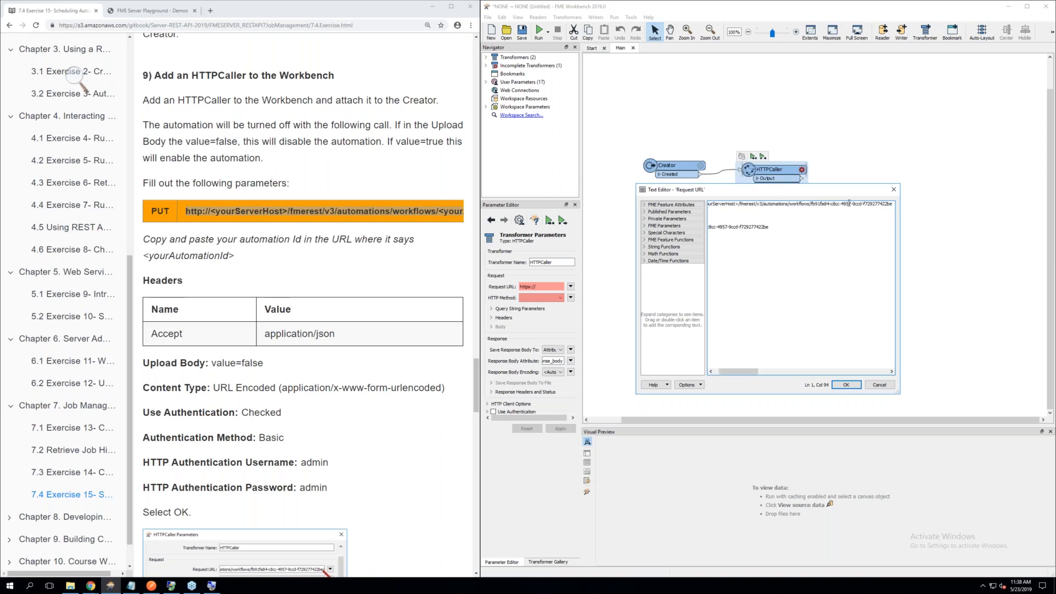
Remove the leftover automation ID below the Request URL, replace its <yourServerHost> placeholder with localhost, and accept the edited text
drag(764, 237, 684, 226)
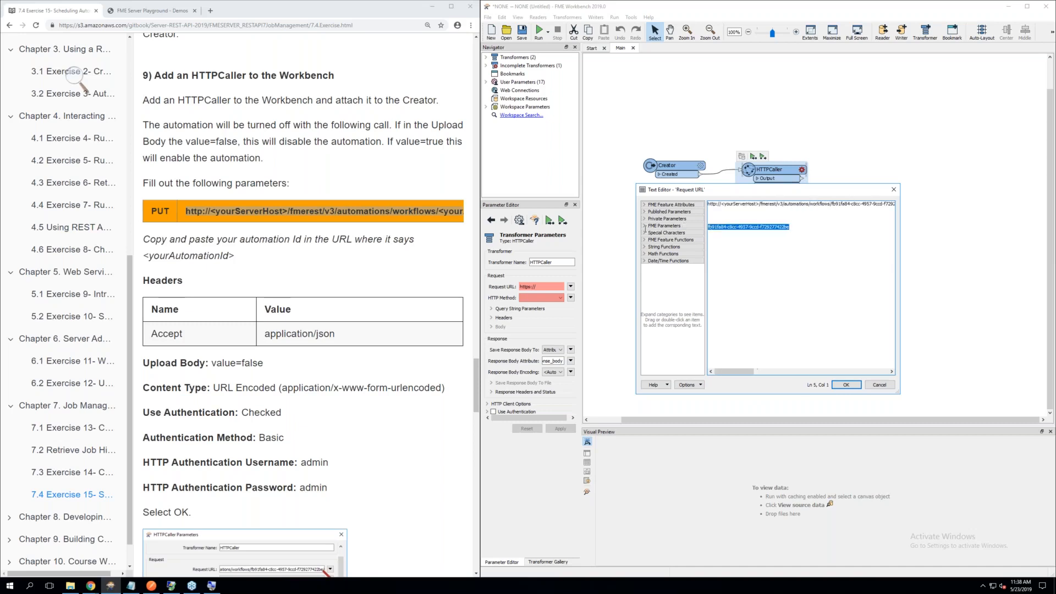
key(Delete)
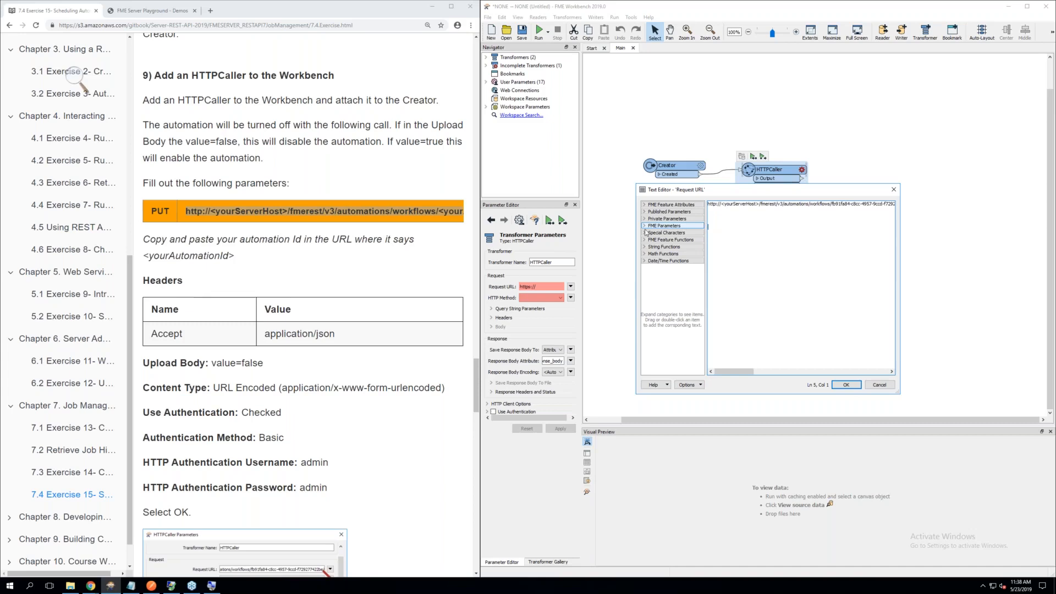
click(759, 204)
key(BackSpace)
key(BackSpace)
key(BackSpace)
key(BackSpace)
key(BackSpace)
key(BackSpace)
key(BackSpace)
key(BackSpace)
key(BackSpace)
key(BackSpace)
key(BackSpace)
key(BackSpace)
key(BackSpace)
key(BackSpace)
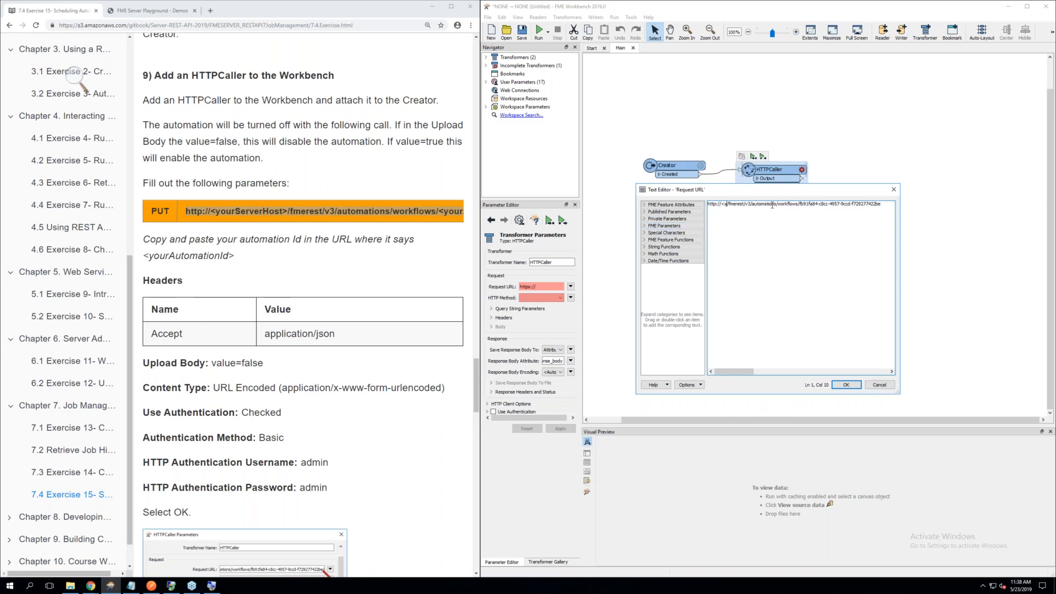
key(BackSpace)
text(localh)
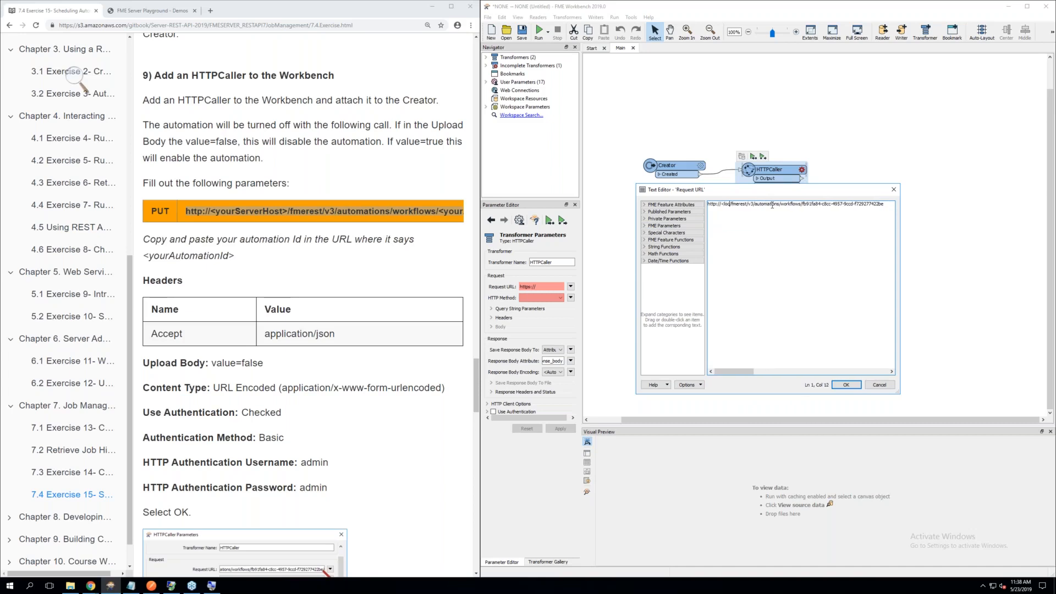
text(ost)
key(Left)
key(Left)
key(Left)
key(Left)
key(BackSpace)
click(837, 385)
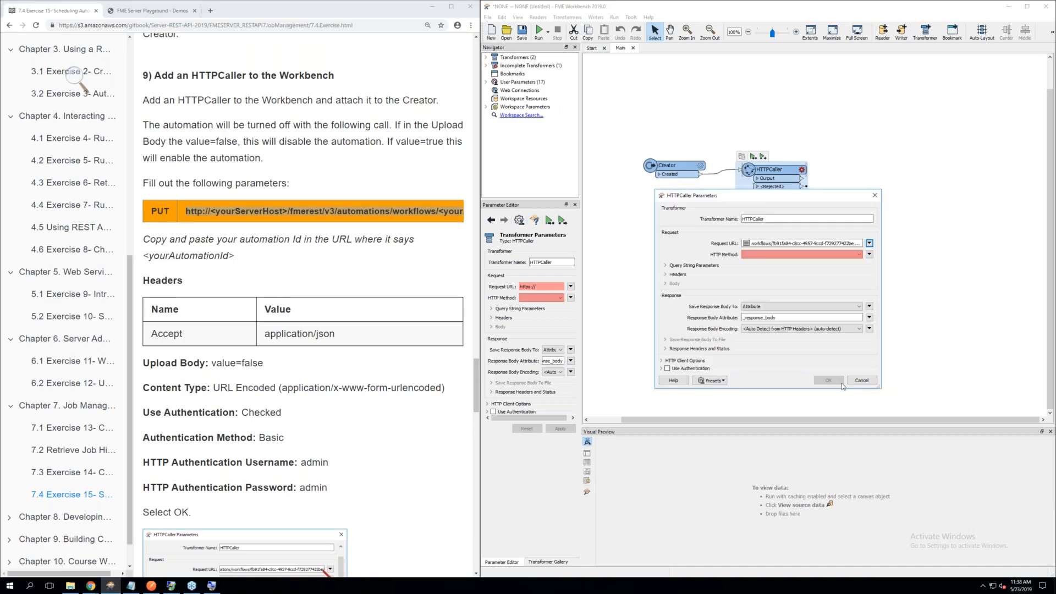
Set the HTTPCaller's HTTP Method to PUT and accept the transformer parameters
click(758, 255)
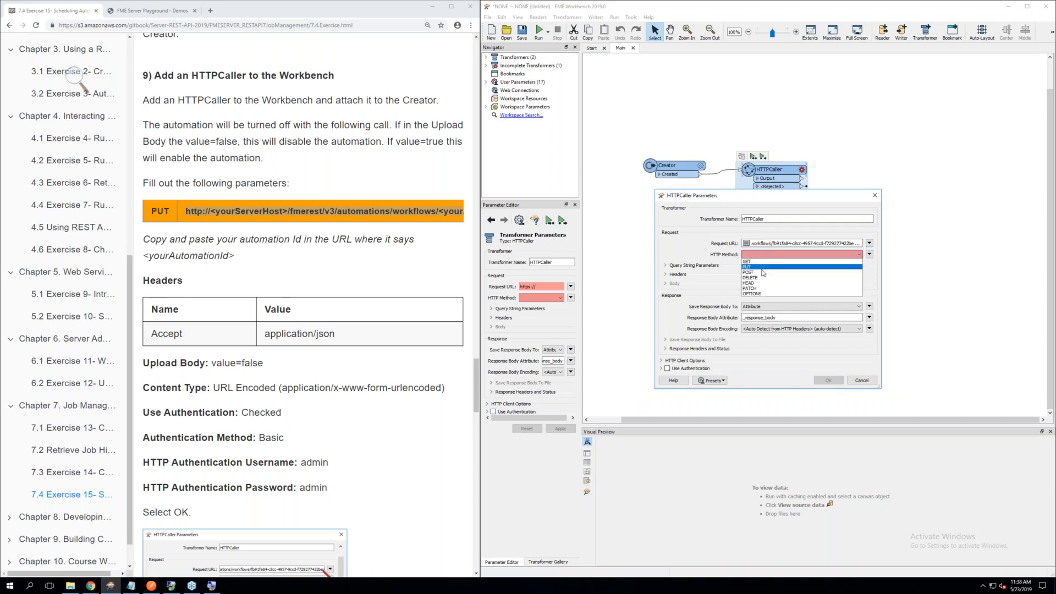
click(759, 269)
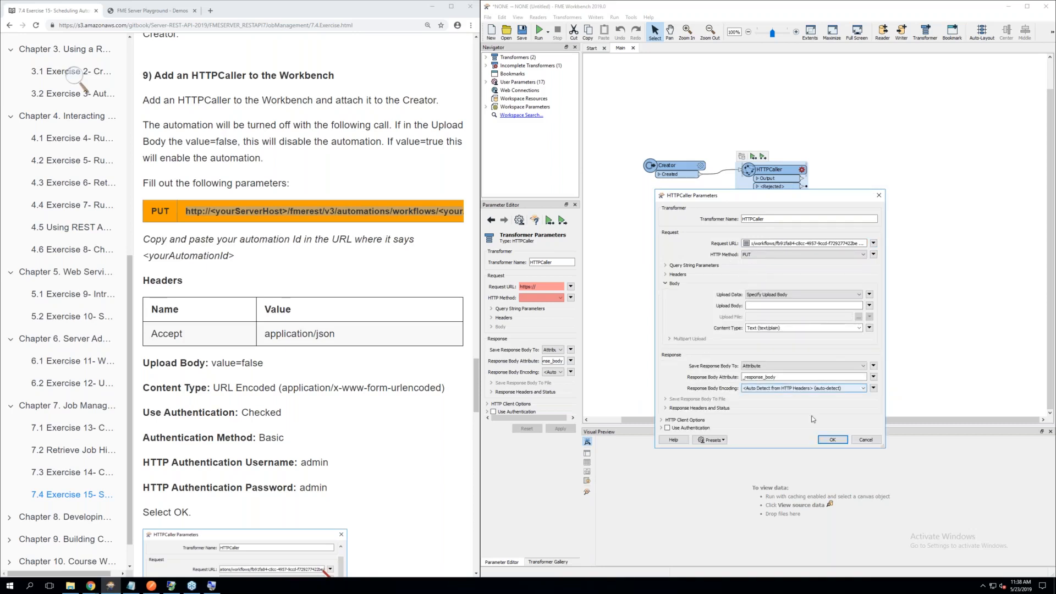
click(833, 440)
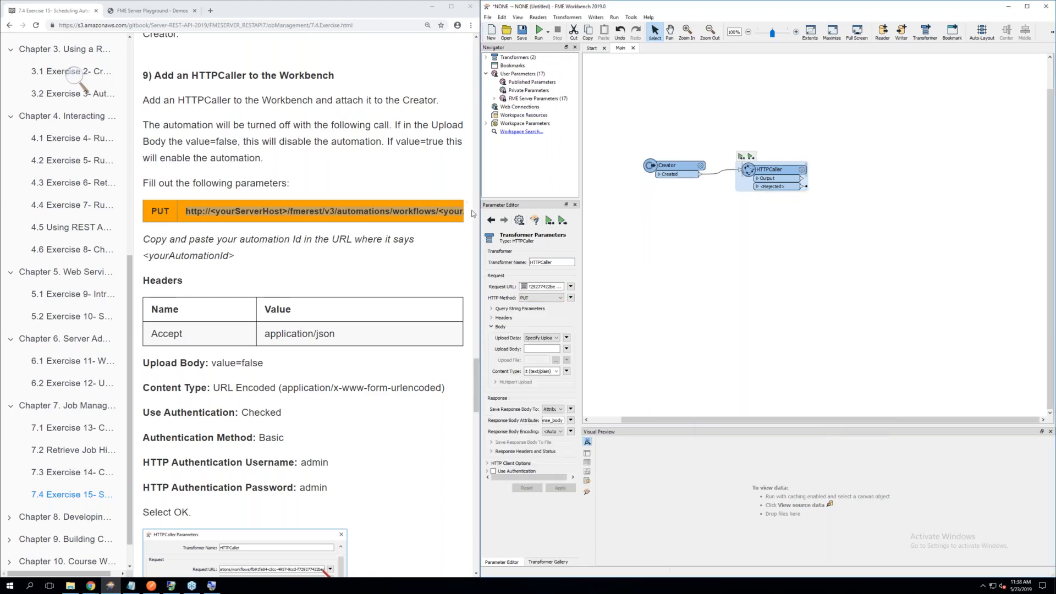
Widen the exercise's browser window until the whole PUT call fits and copy the word enabled from its end
drag(478, 212, 581, 212)
drag(480, 212, 581, 212)
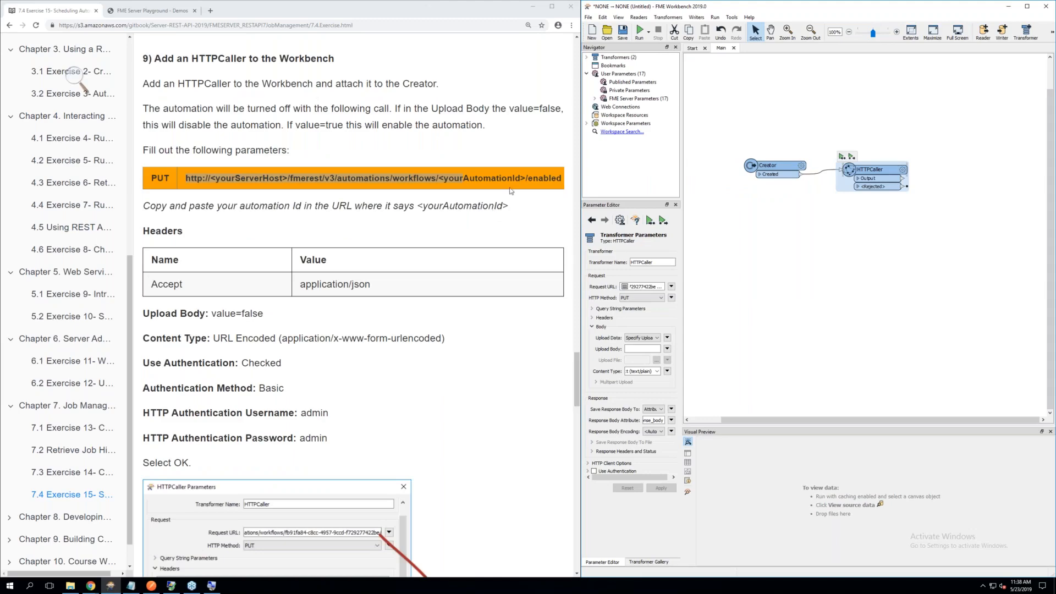
scroll(549, 236, up, 1)
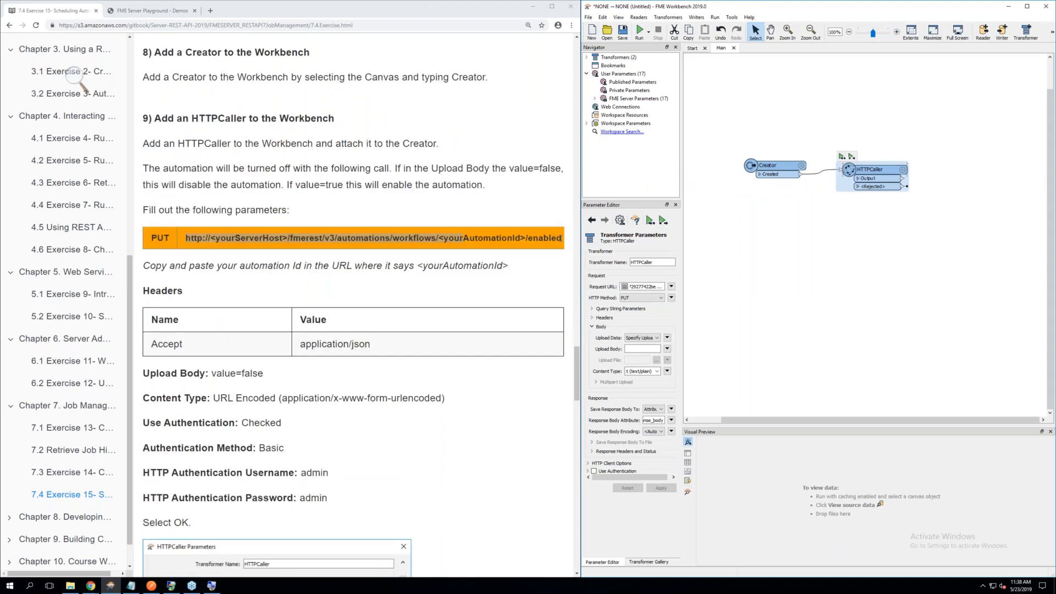
double_click(545, 237)
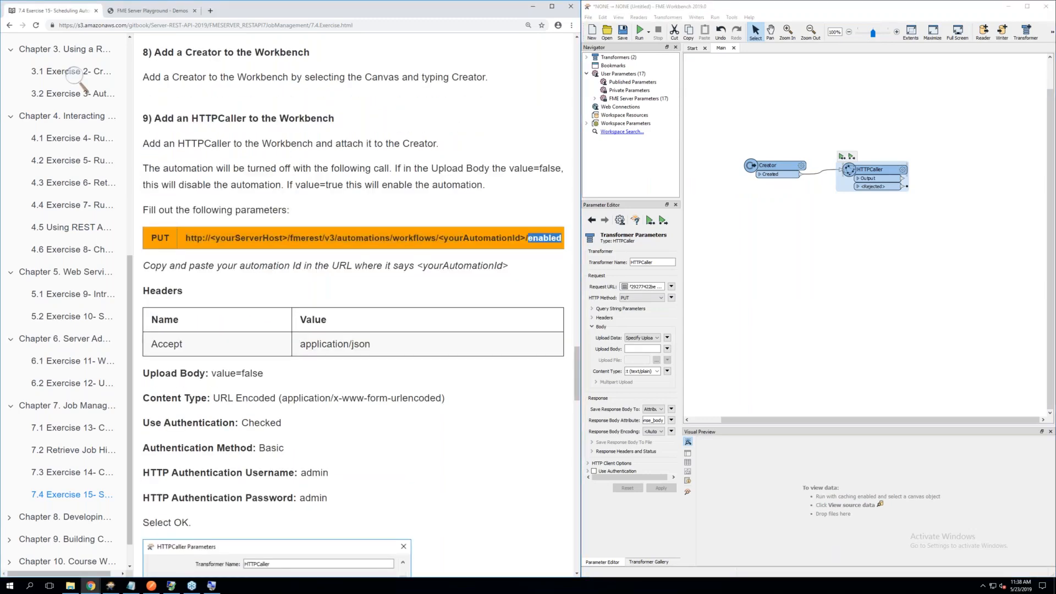
right_click(533, 238)
click(552, 247)
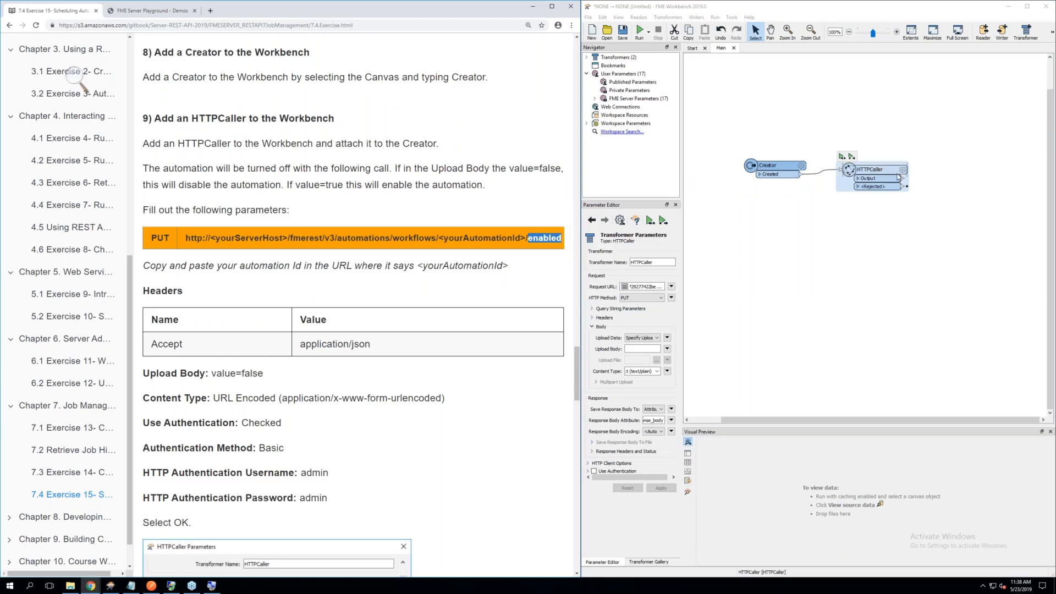
Append /enabled to the HTTPCaller's Request URL in the text editor, compare it with the exercise's PUT call, and accept it
double_click(902, 175)
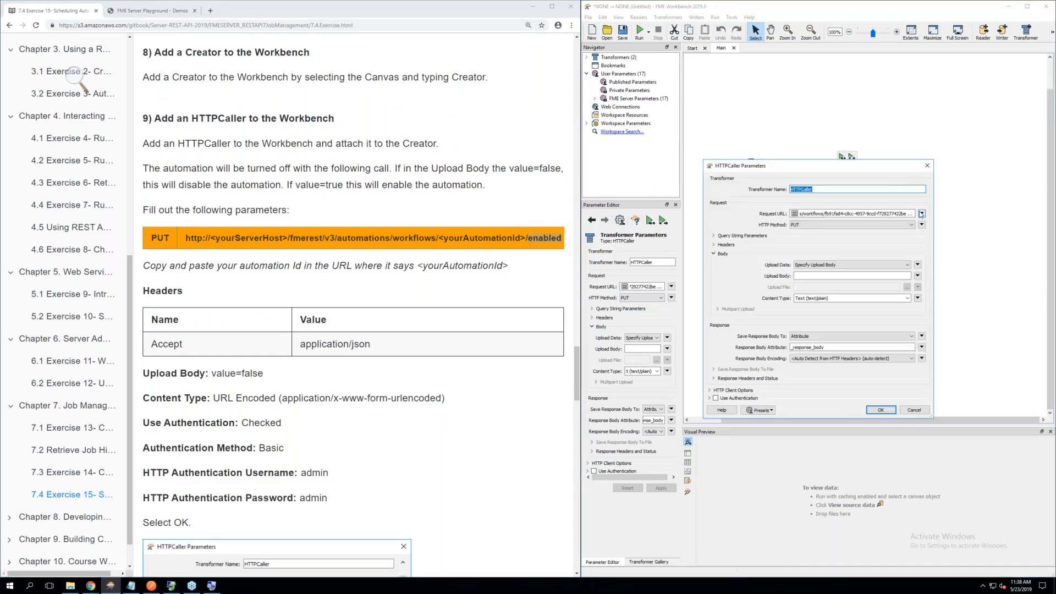
click(921, 214)
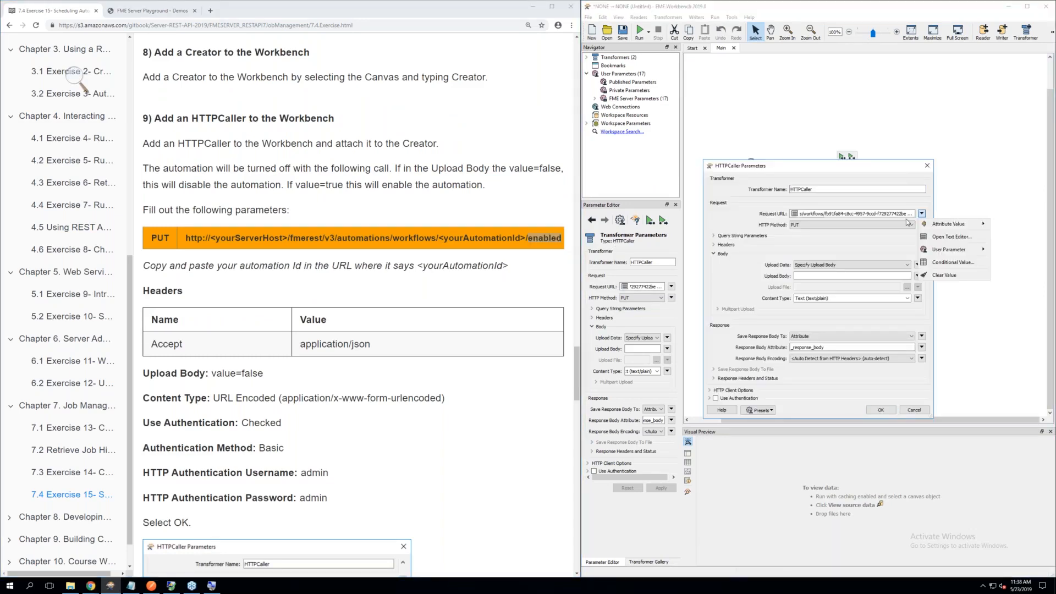
click(944, 241)
click(942, 204)
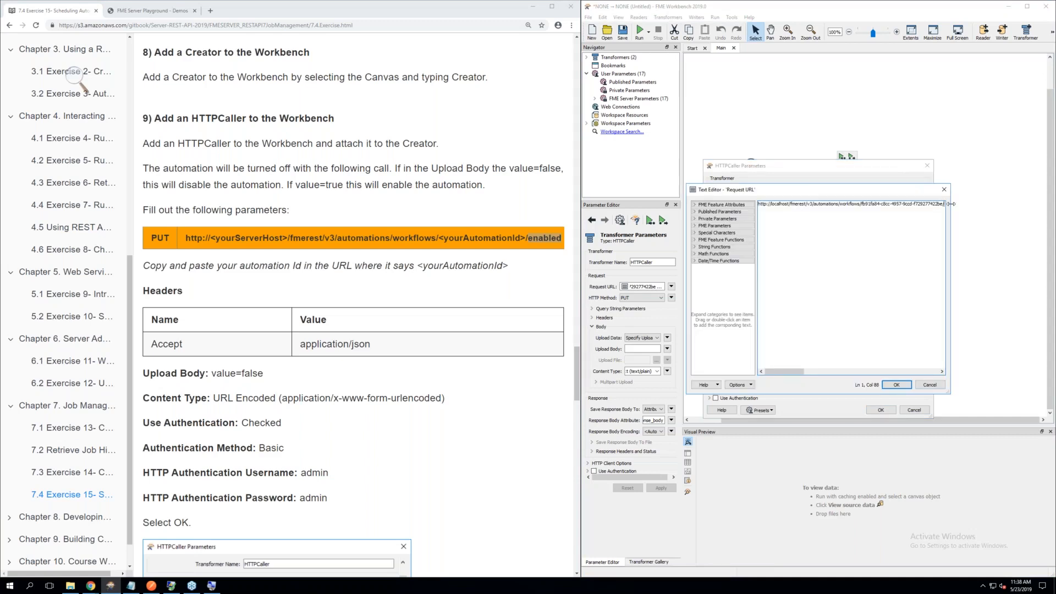
text(/enabled)
drag(784, 372, 759, 374)
drag(438, 240, 526, 241)
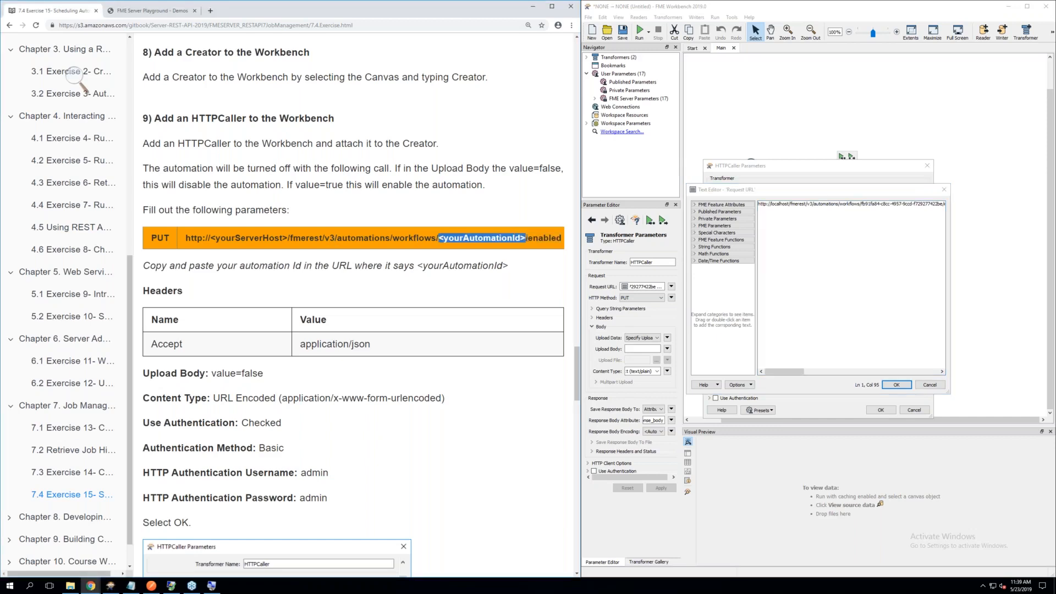
click(526, 239)
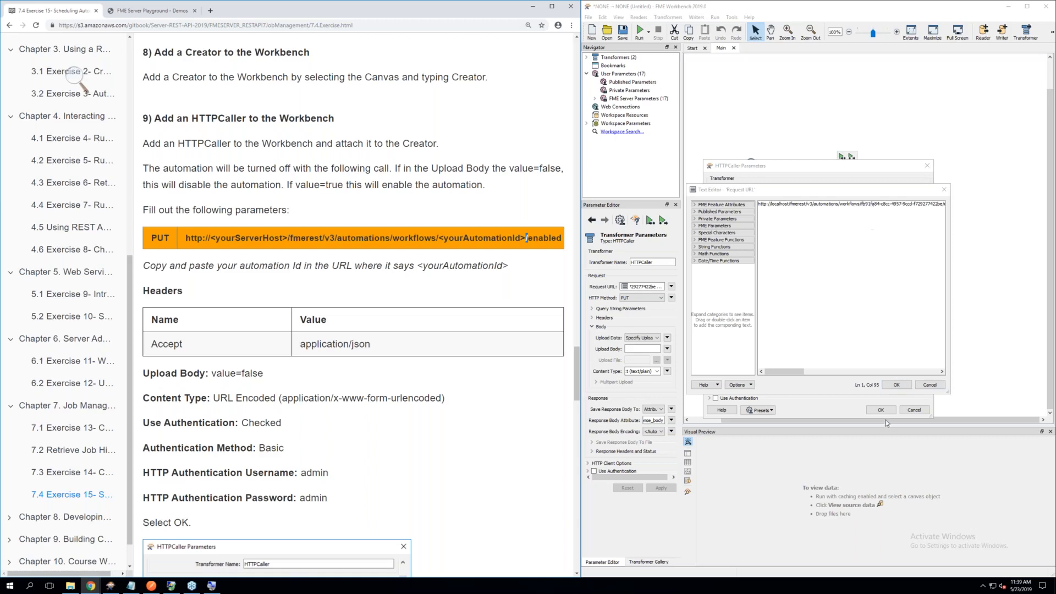
click(897, 386)
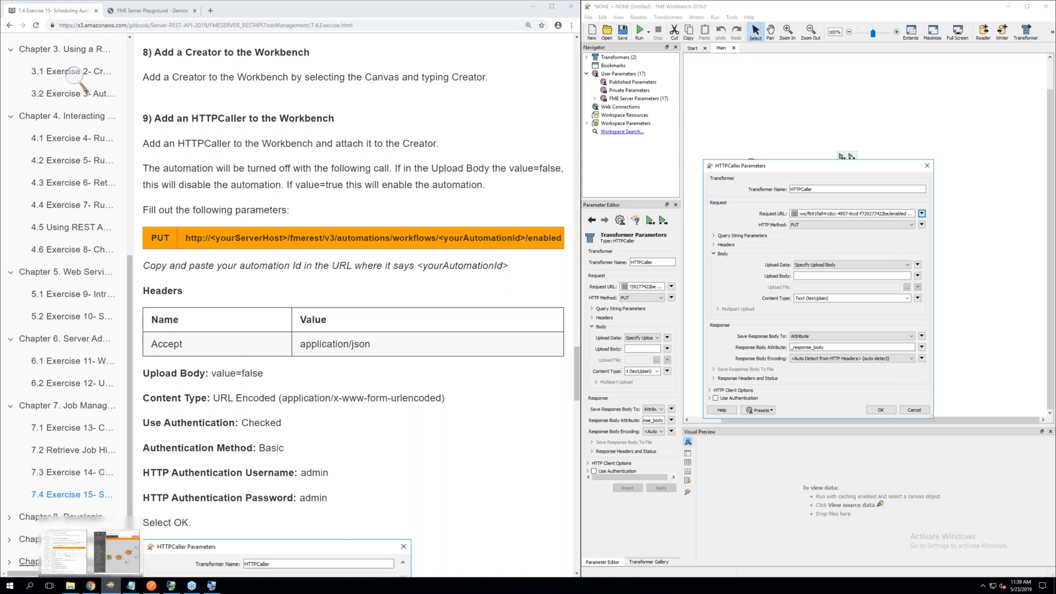
Reopen Exercise 15 in the training manual and return to the HTTPCaller parameters in section 9
click(514, 146)
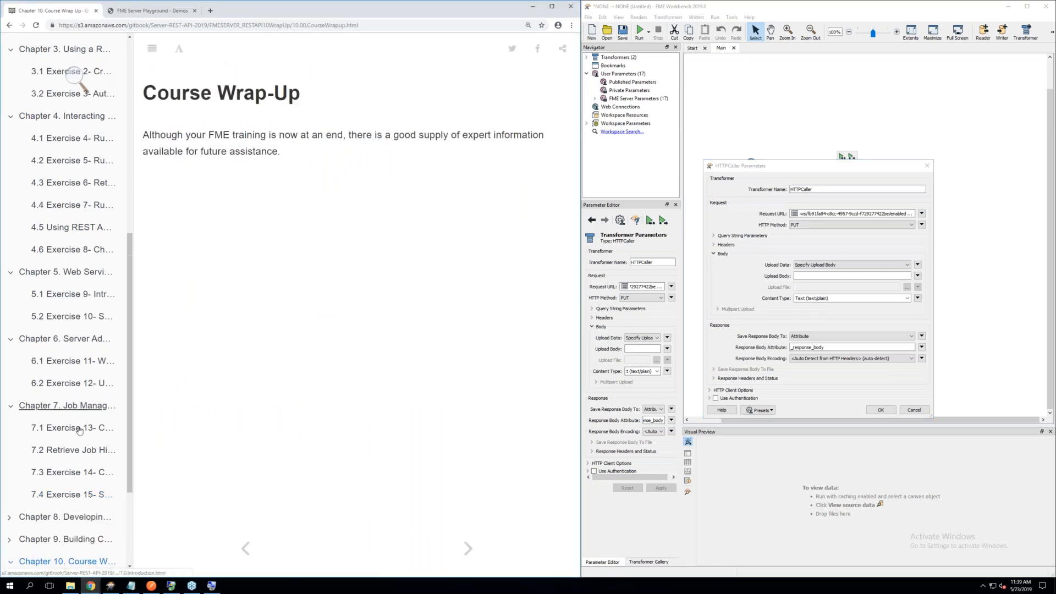
click(81, 495)
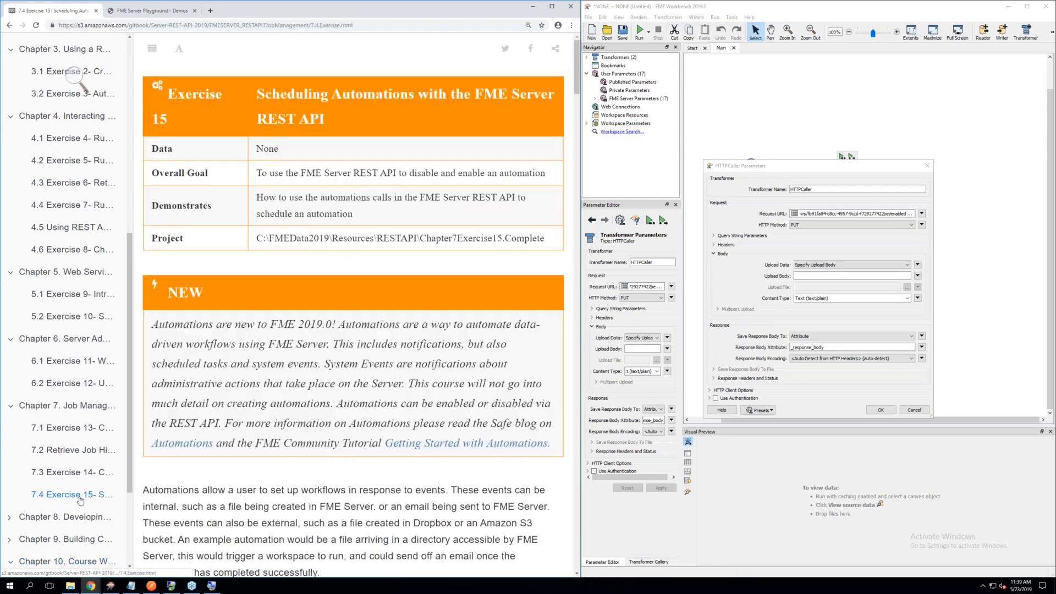
scroll(281, 459, down, 15)
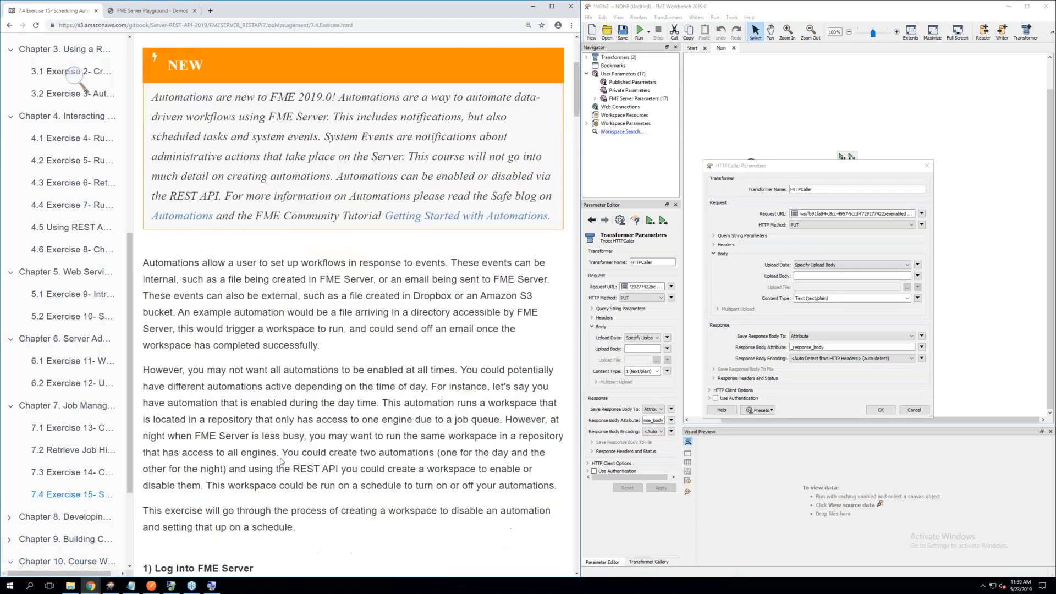
scroll(281, 462, down, 15)
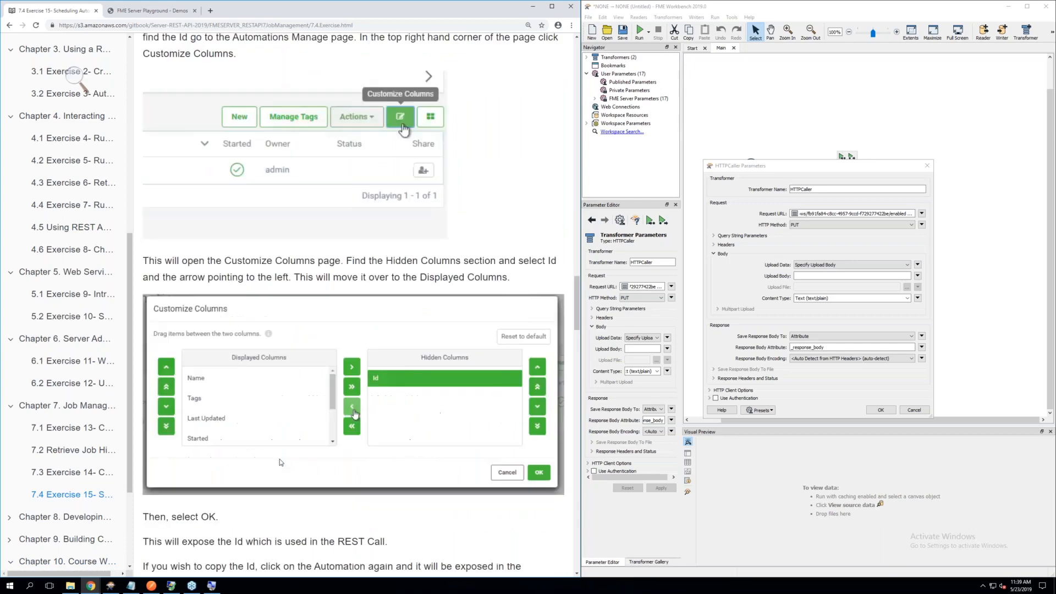
scroll(280, 461, down, 3)
scroll(281, 459, up, 3)
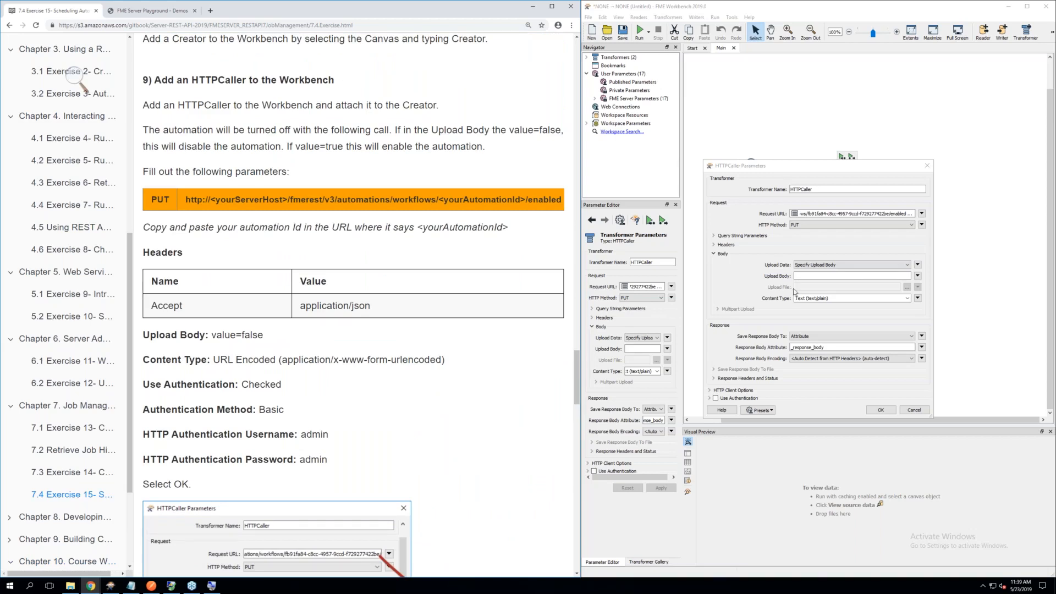
Add a request header named Accept with the value application/json to the HTTPCaller
click(720, 245)
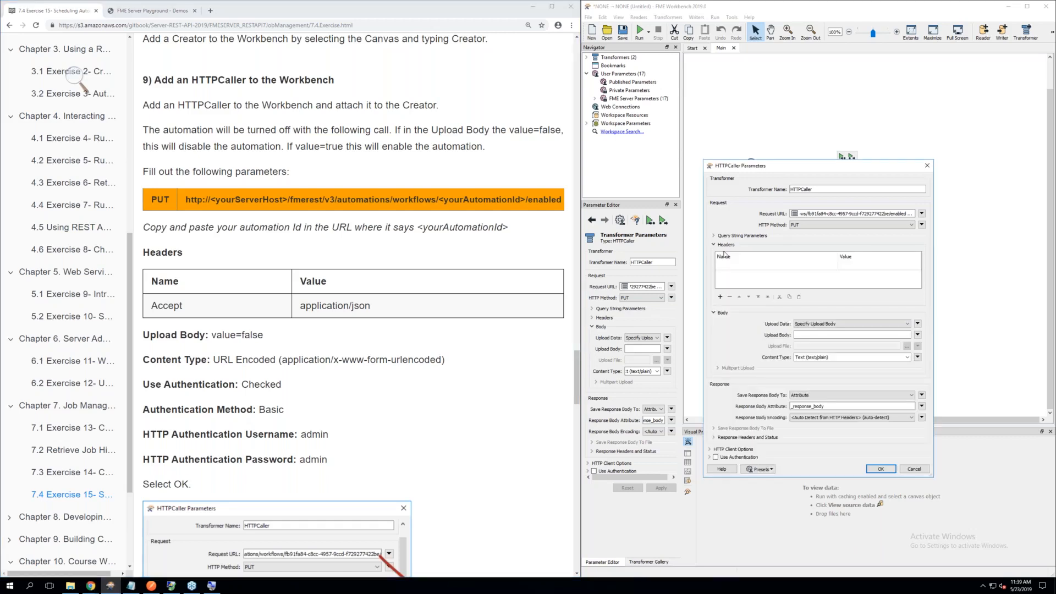
click(734, 265)
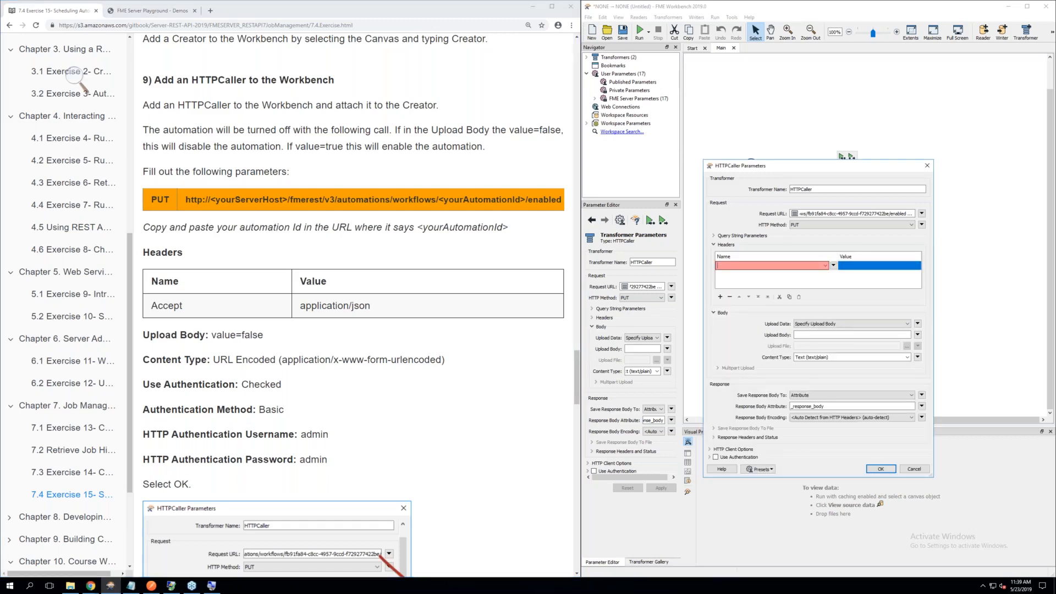
text(Acce)
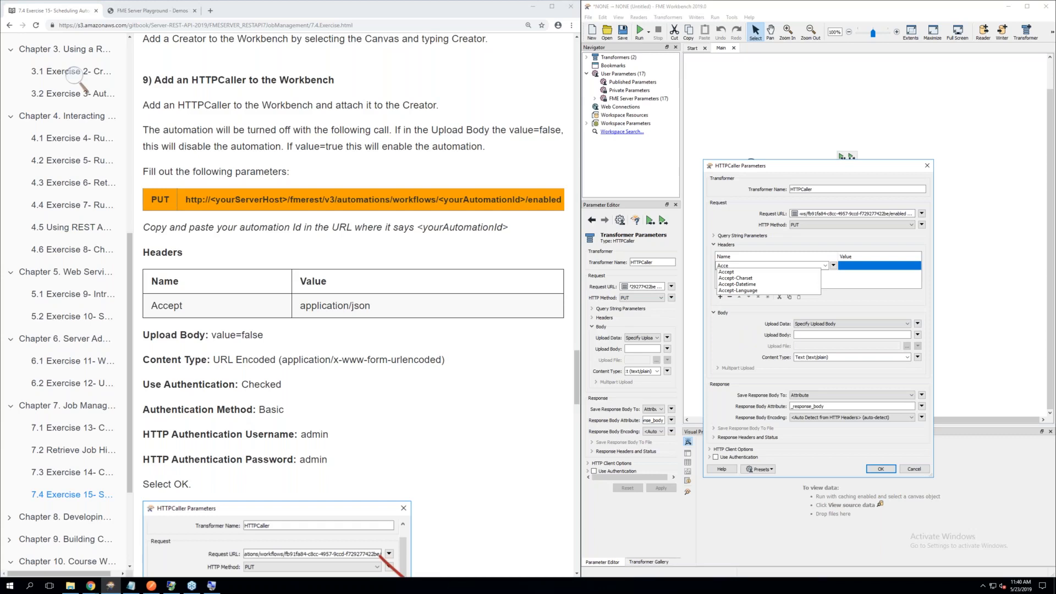
click(727, 272)
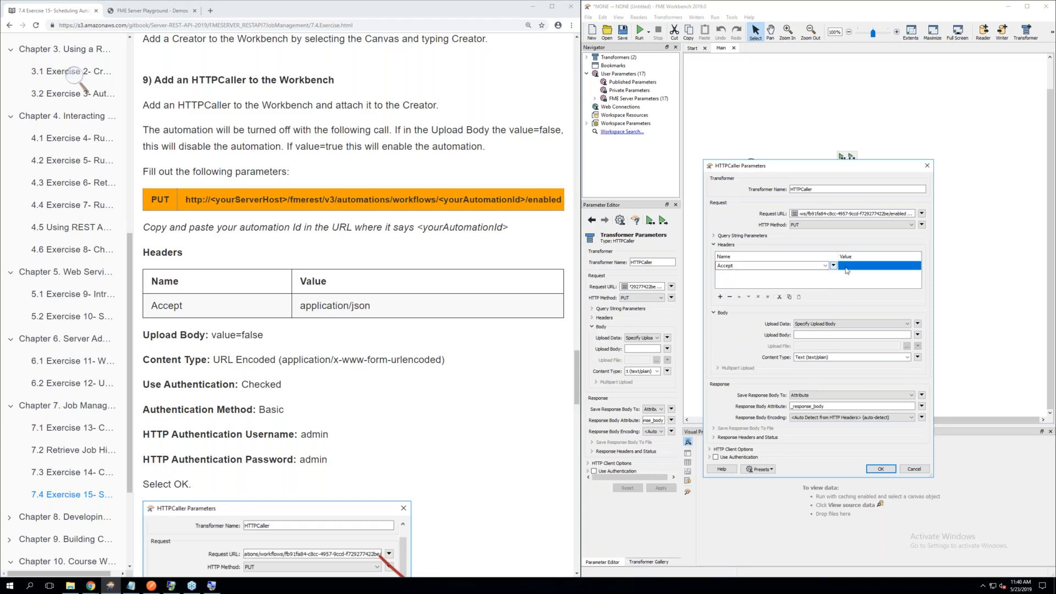
key(Tab)
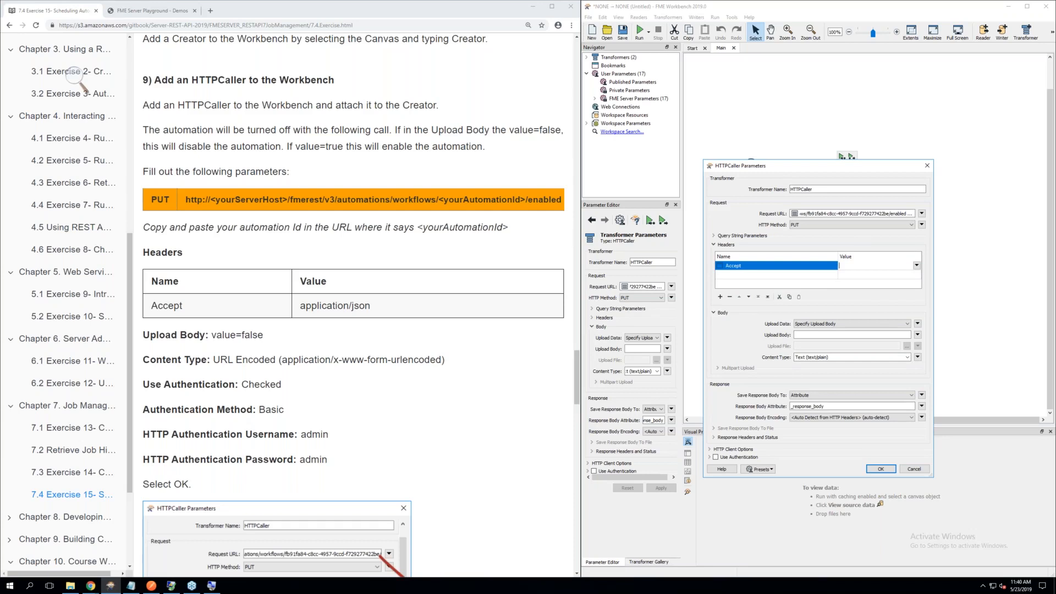
text(application/json)
Set the HTTPCaller's Upload Body to value=false and its Content Type to URL Encoded (application/x-www-form-urlencoded)
click(918, 335)
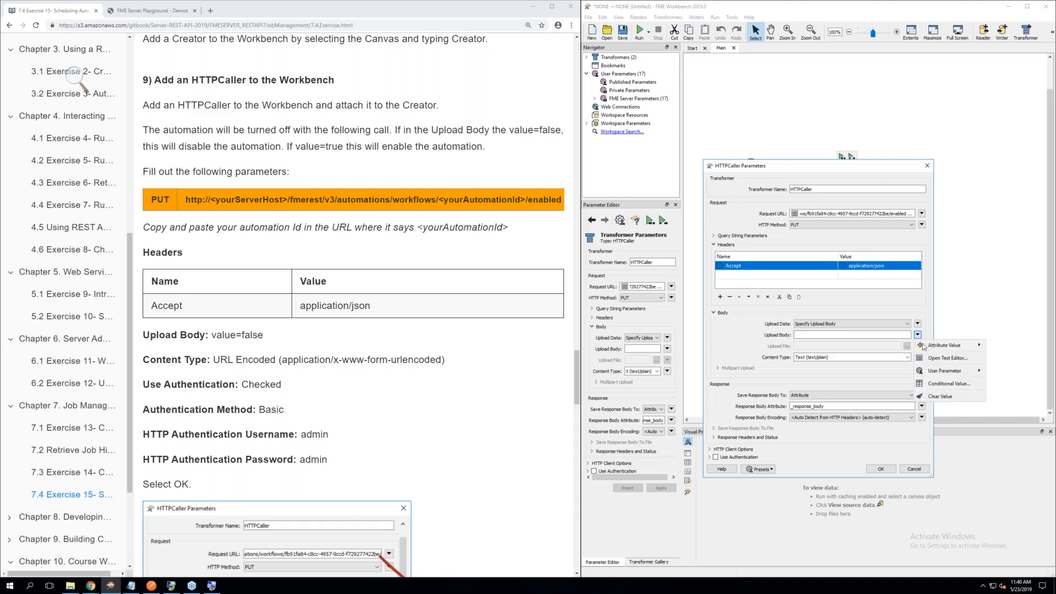
click(942, 358)
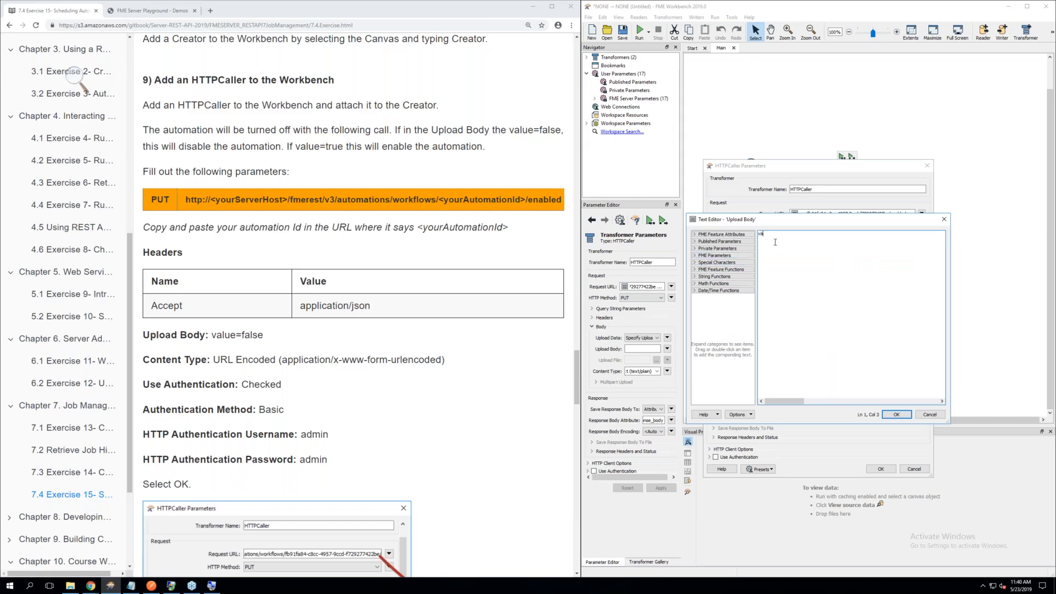
text(alse)
click(897, 416)
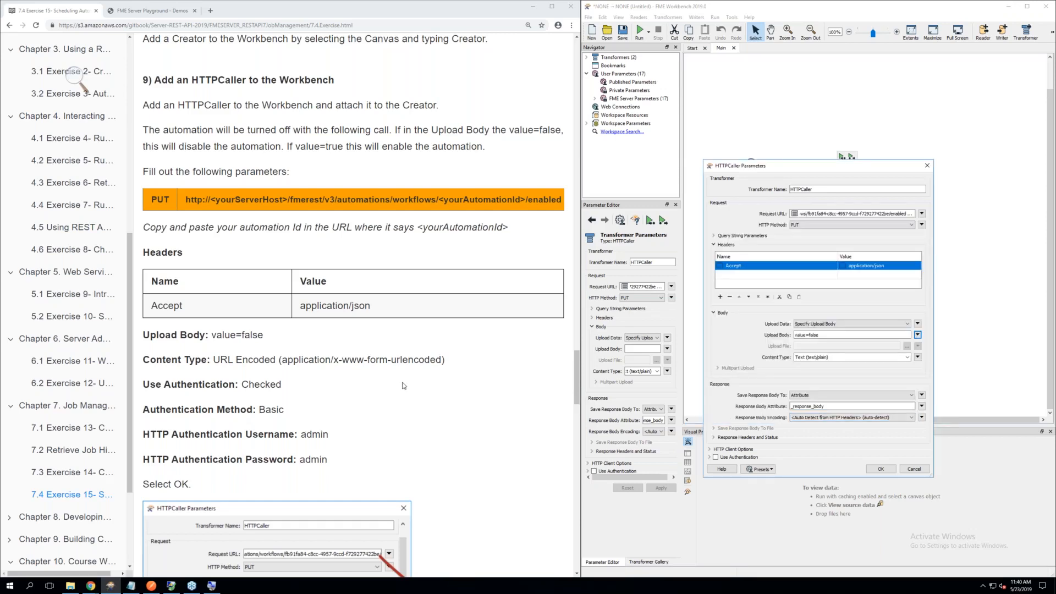
click(907, 358)
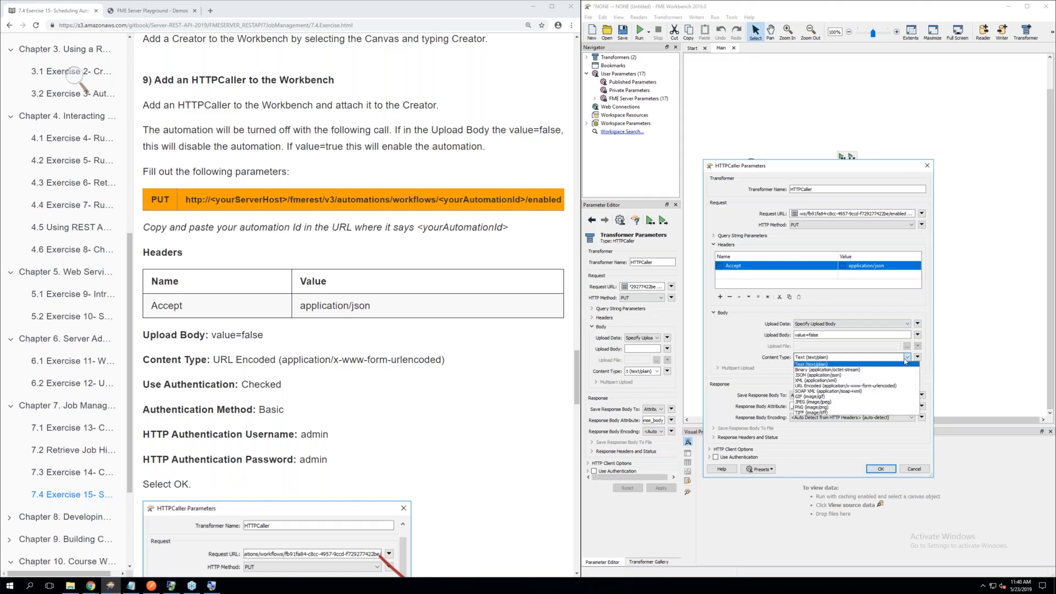
click(834, 386)
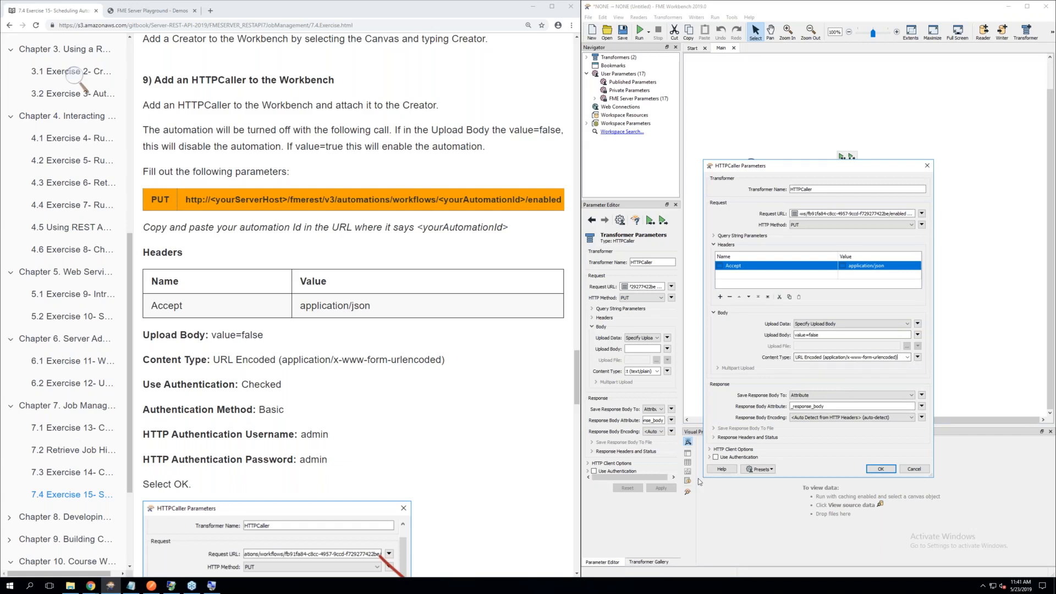
Enable authentication on the HTTPCaller with the Basic method and enter the HTTP authentication username and password
click(710, 458)
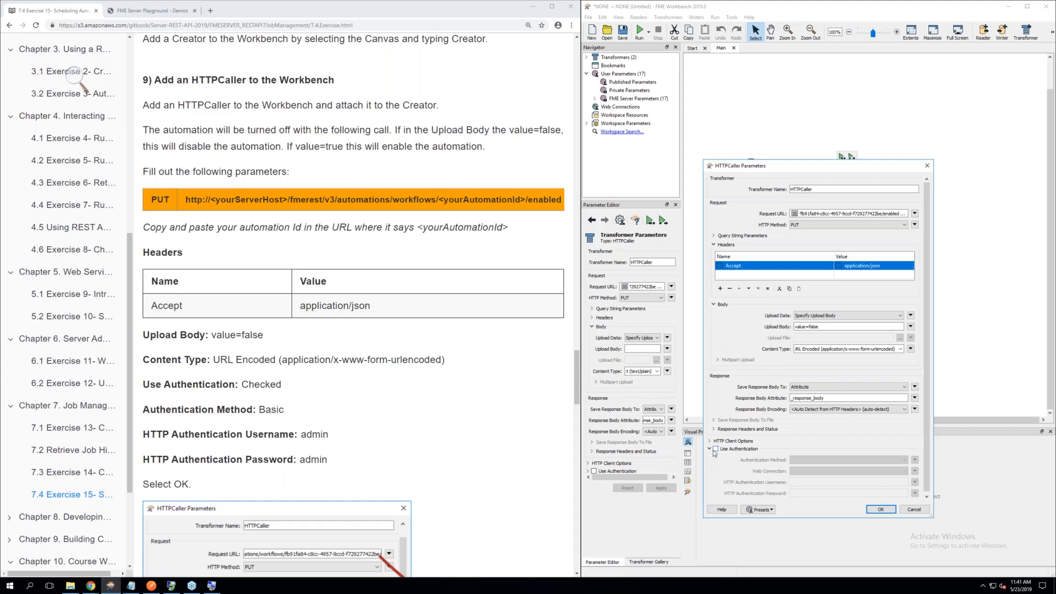
click(715, 448)
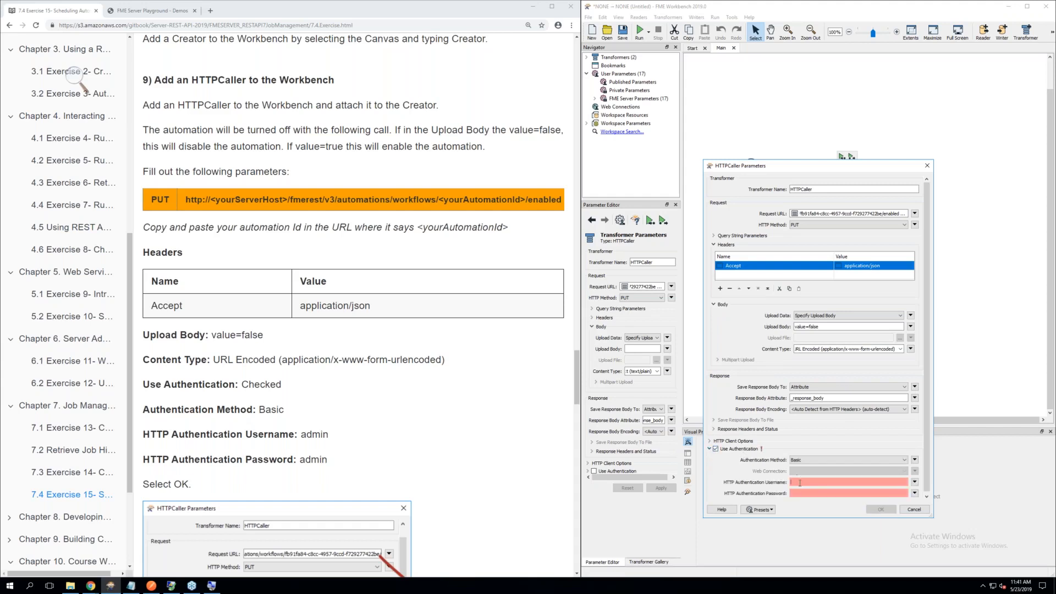
text(ad)
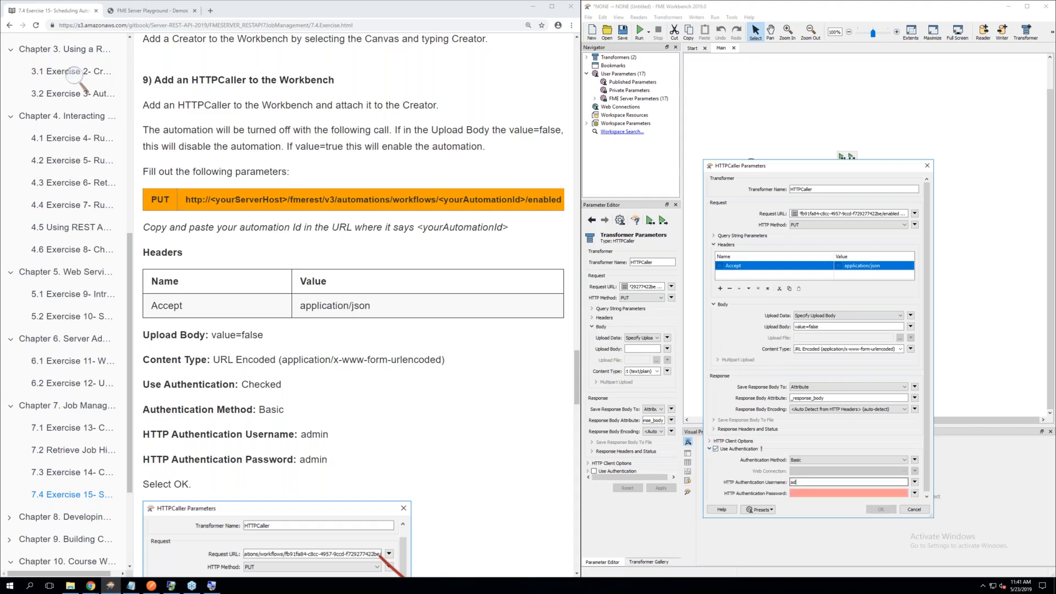
text(min)
key(Tab)
text(admin)
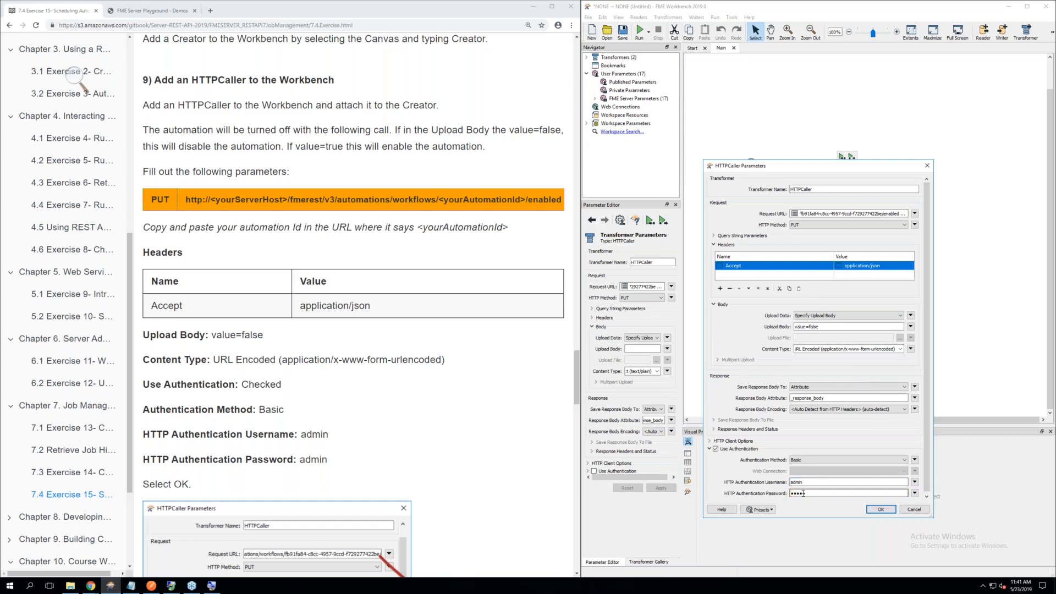
Compare the HTTPCaller parameters with the exercise's example, read on through the publishing instructions, and accept the parameters
scroll(403, 484, down, 3)
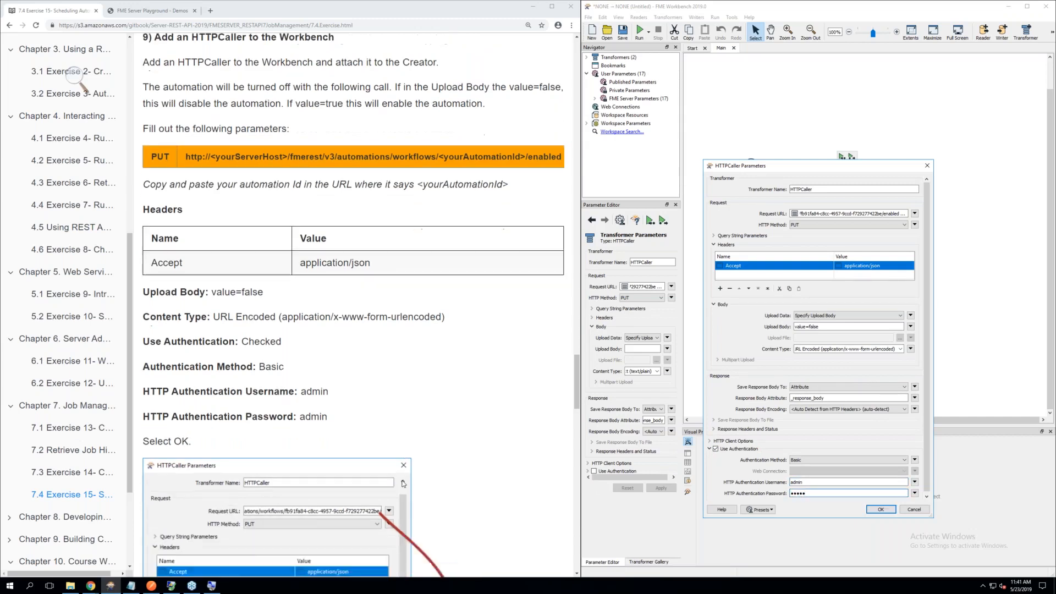
scroll(404, 484, down, 4)
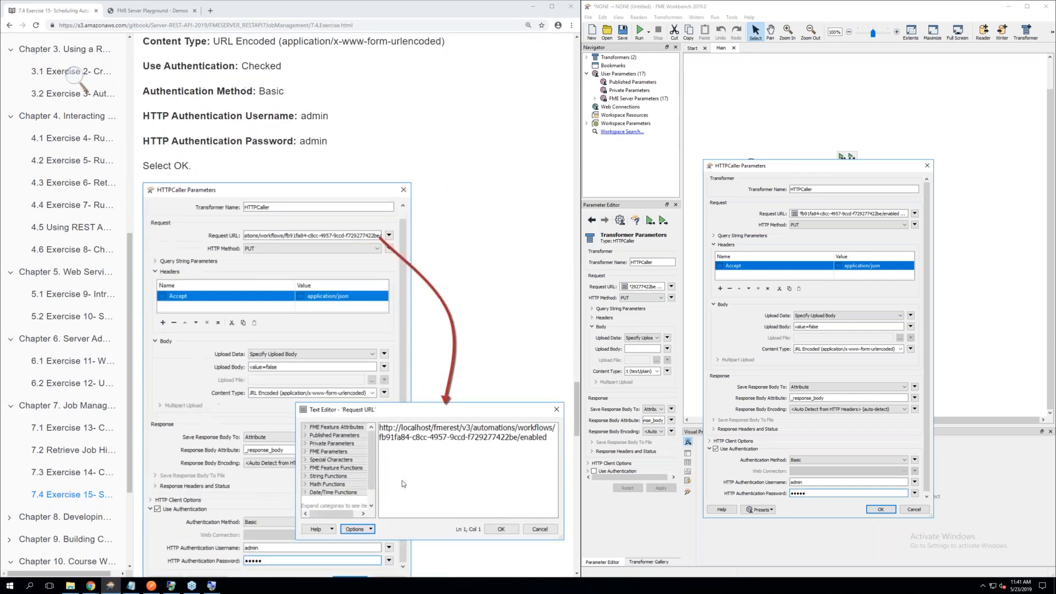
scroll(403, 484, down, 1)
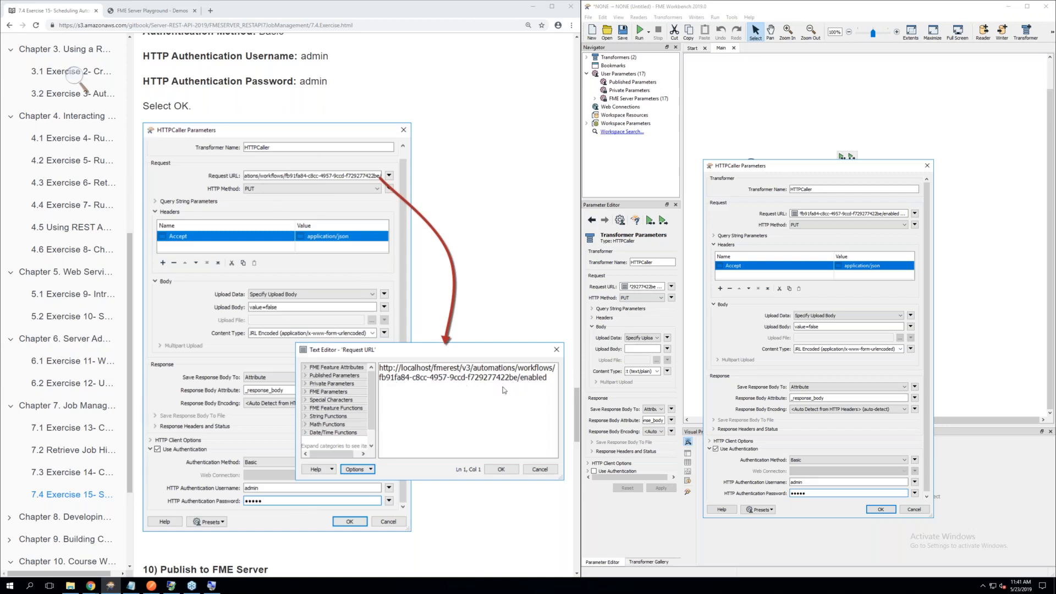
click(274, 191)
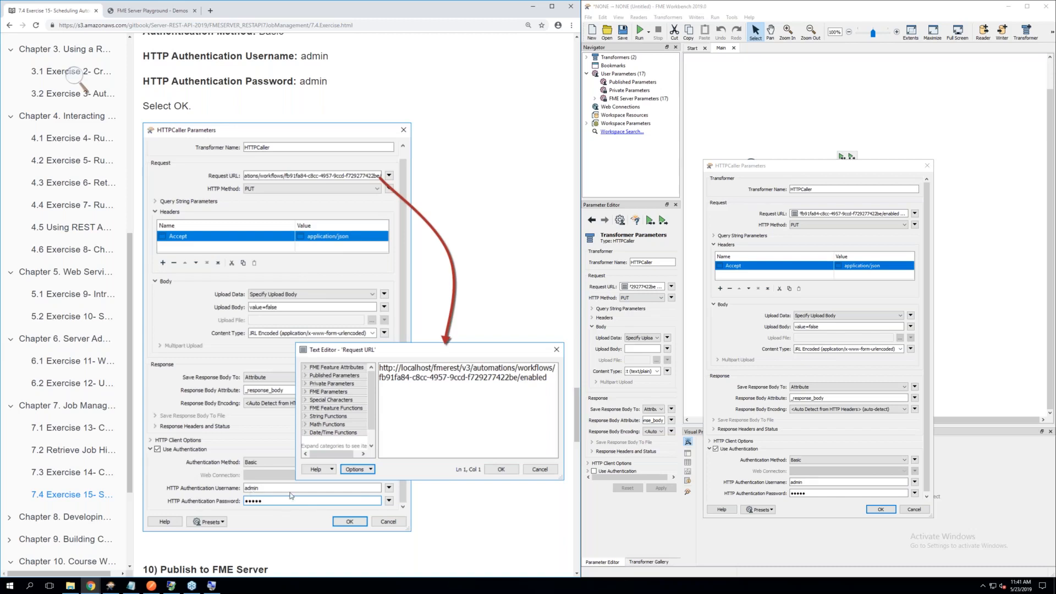
scroll(260, 505, down, 1)
scroll(260, 505, down, 3)
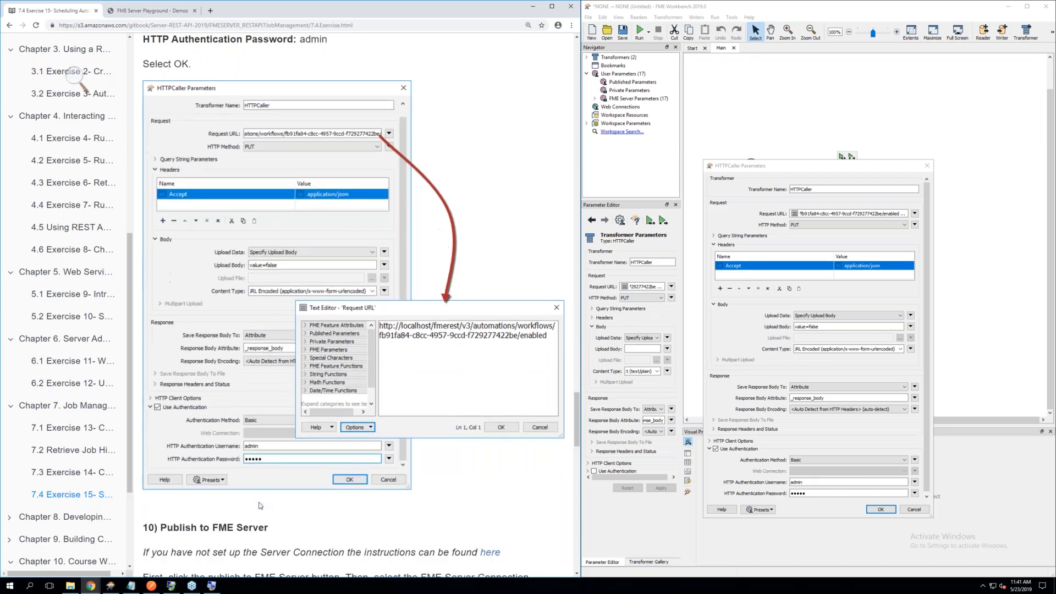
scroll(259, 505, down, 1)
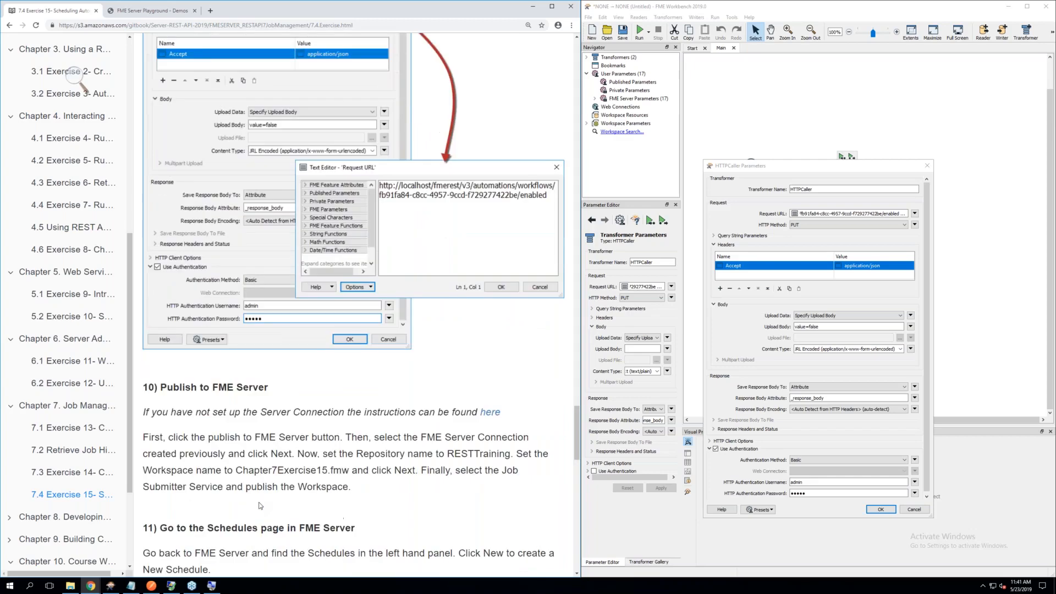
scroll(260, 505, down, 1)
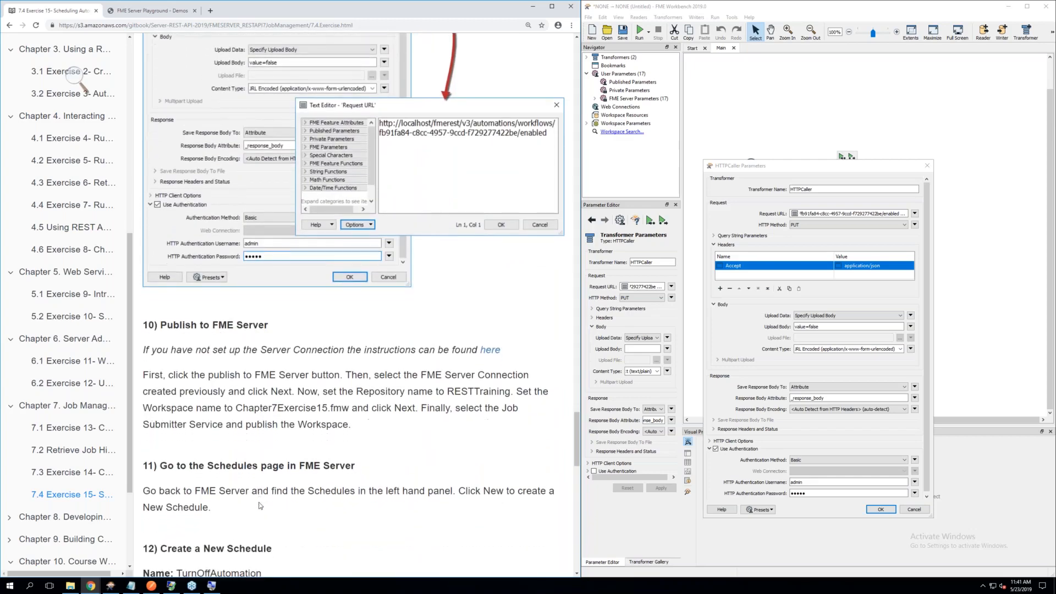
scroll(275, 507, down, 1)
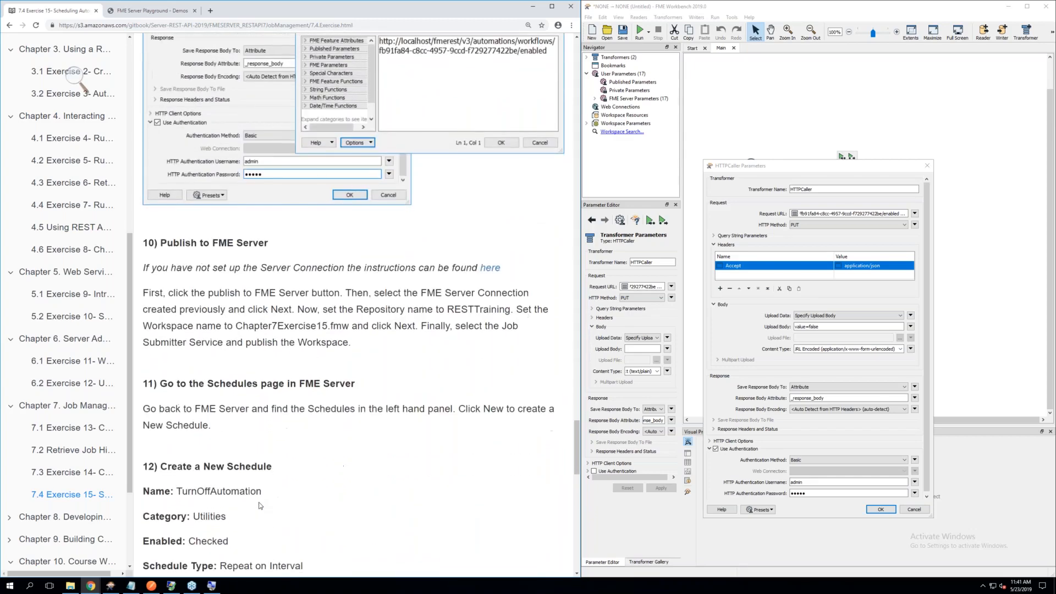
click(881, 510)
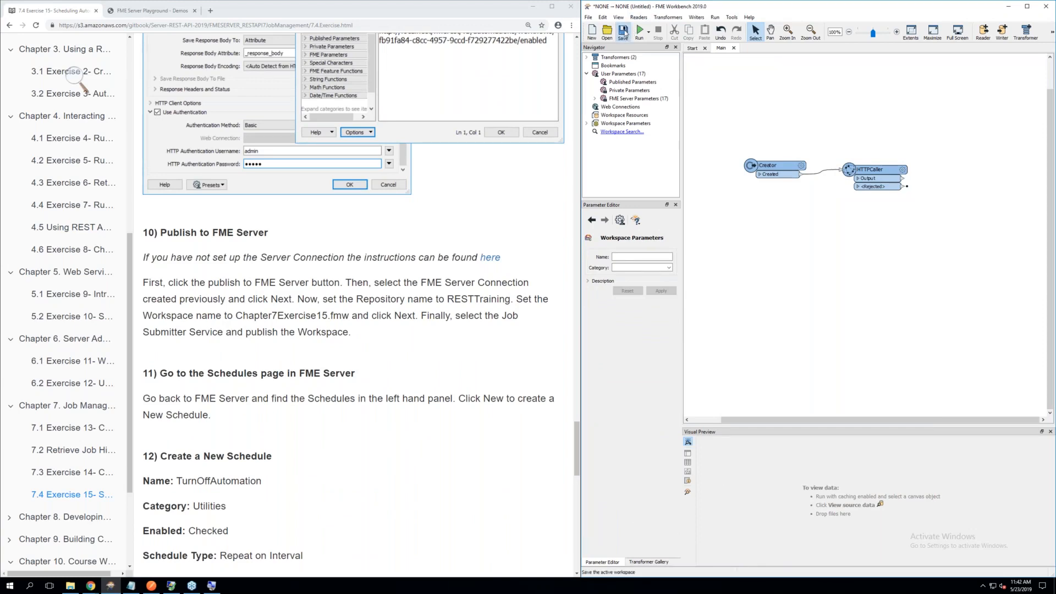
Save the workspace as Chapter7Exercise15 in the RESTAPI resources folder Chapter7Exercise15
click(624, 31)
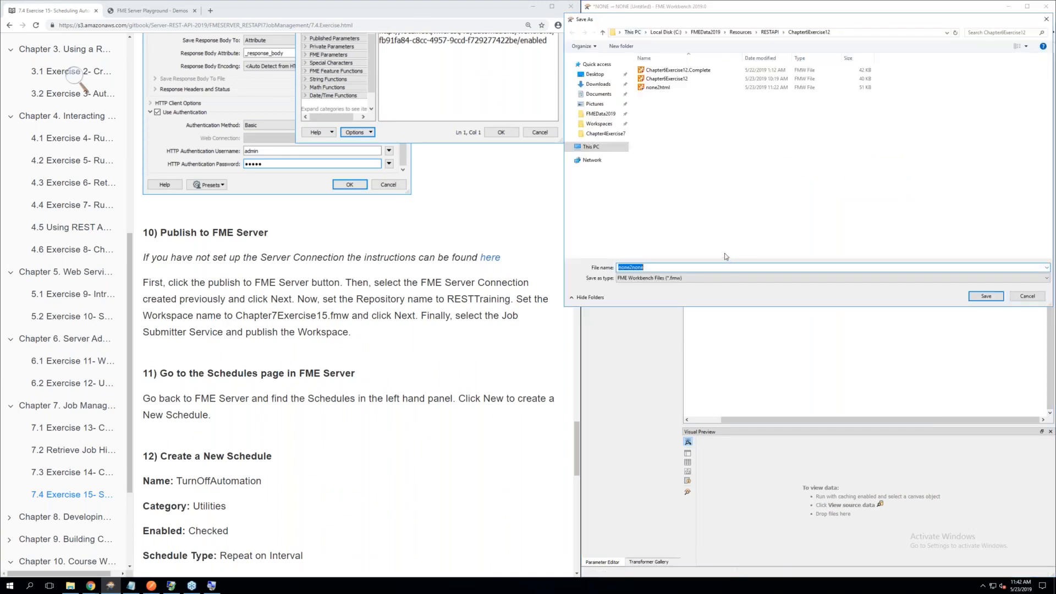
click(770, 36)
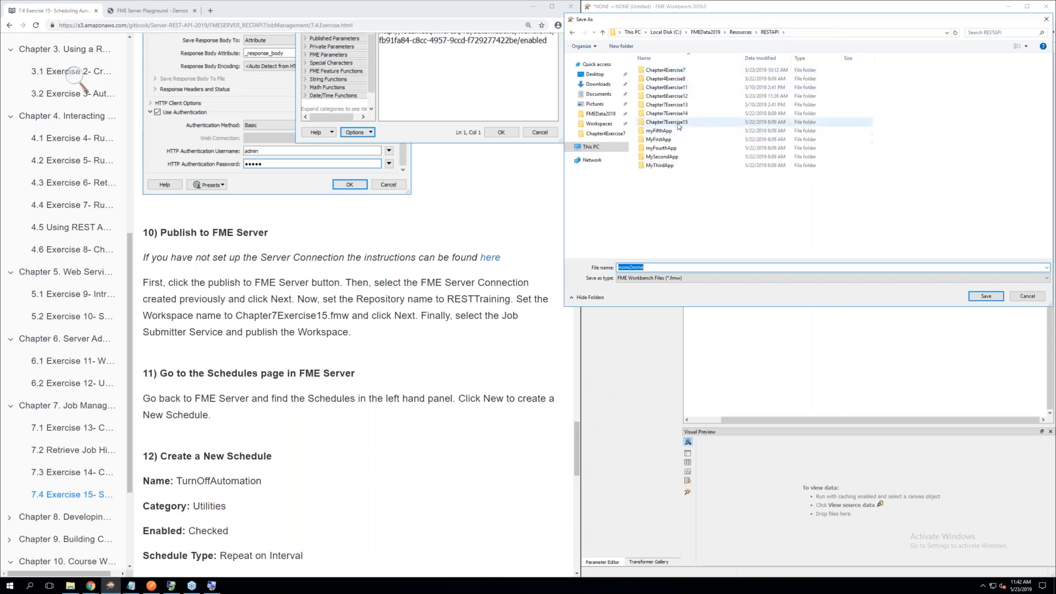
double_click(668, 122)
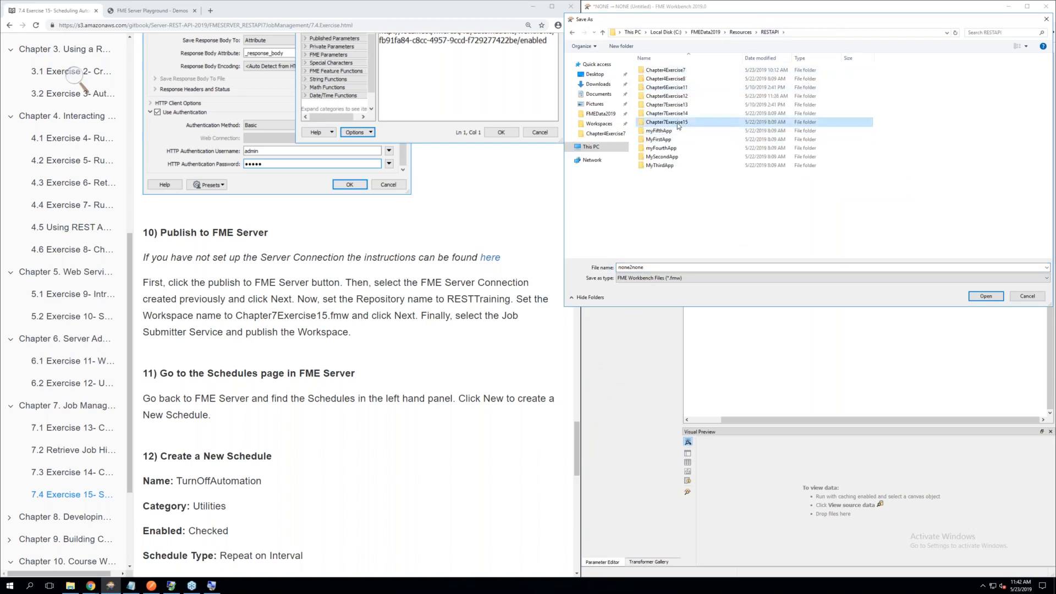
double_click(651, 268)
key(BackSpace)
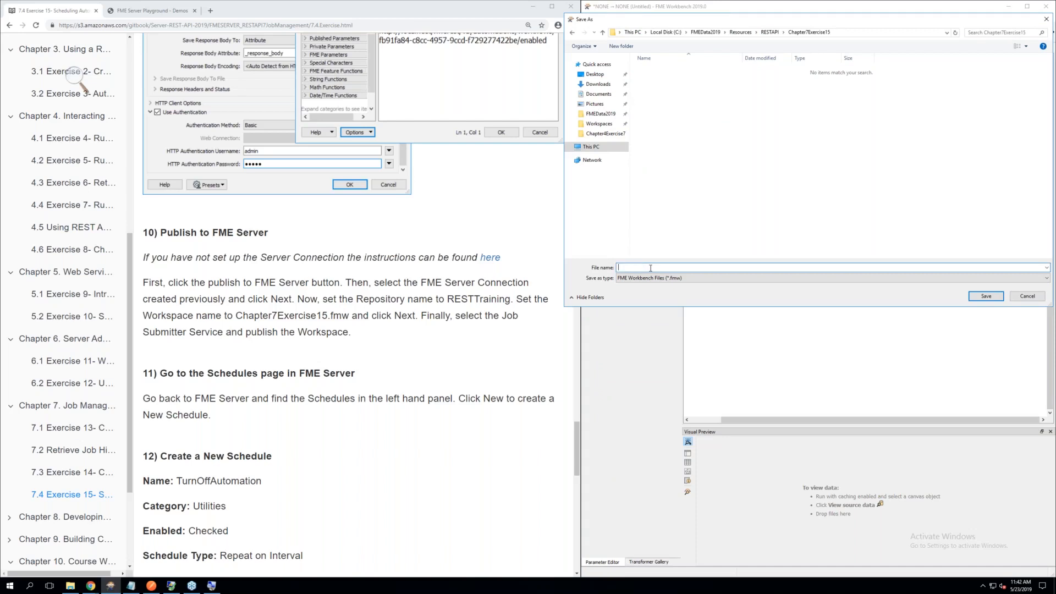
text(Chapter7Exercise15)
click(975, 298)
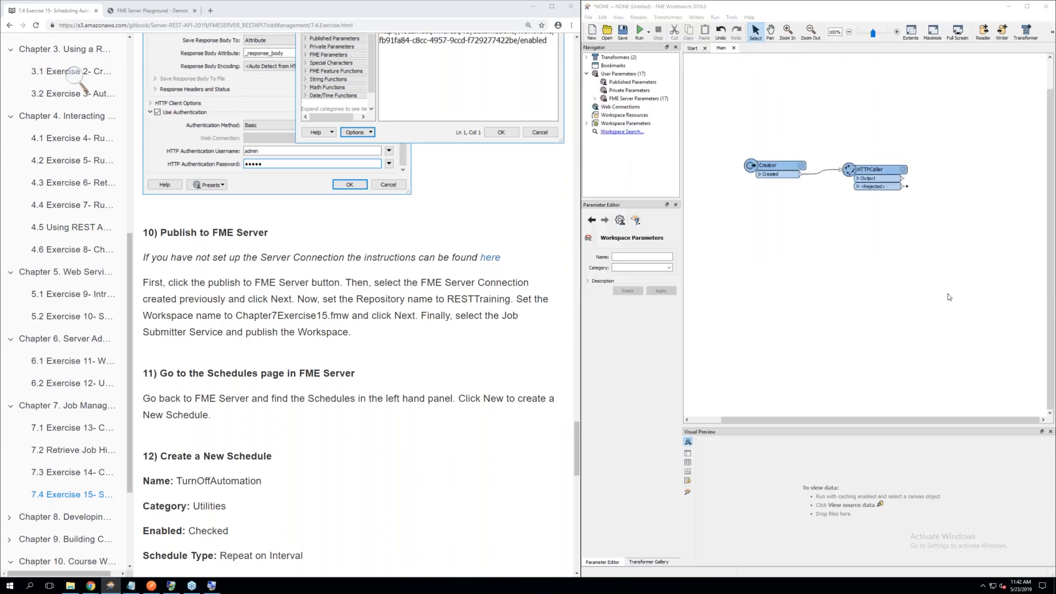
Publish Chapter7Exercise15.fmw to the RESTTraining repository over the restapi FME Server connection, registered with the Job Submitter service
click(589, 18)
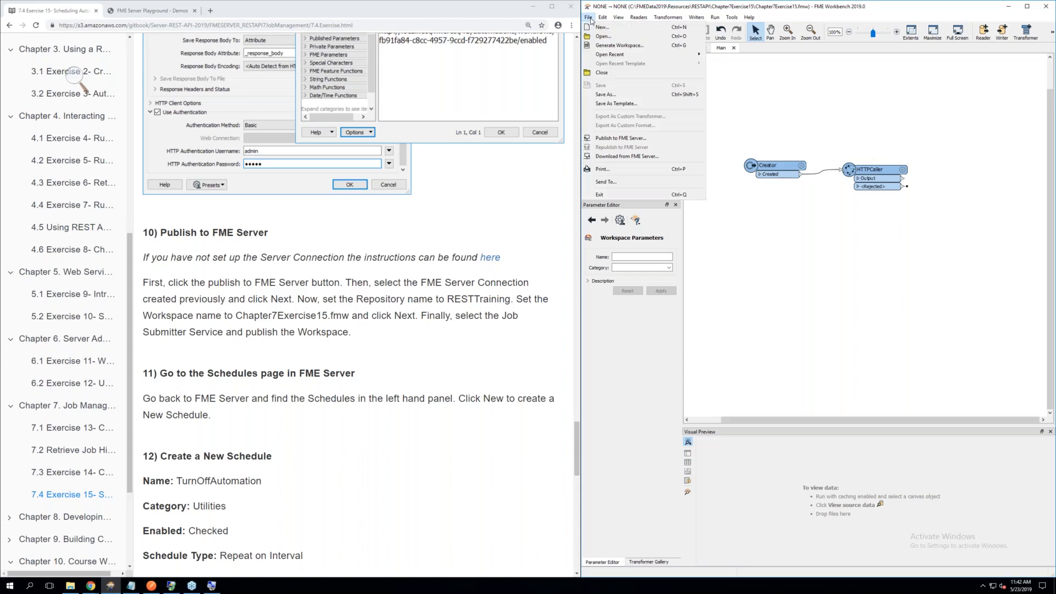
click(621, 138)
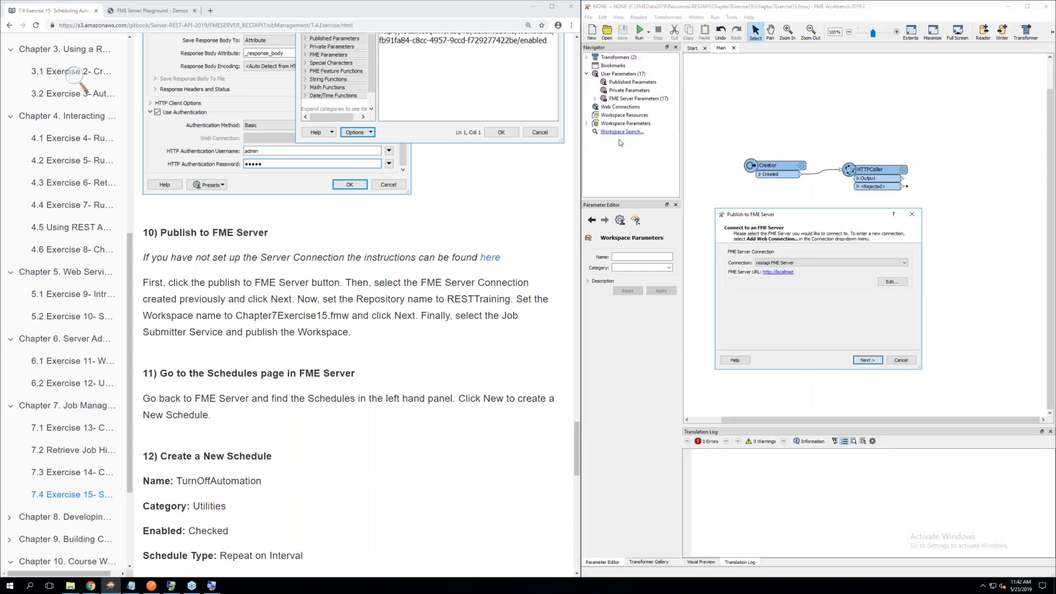
click(866, 360)
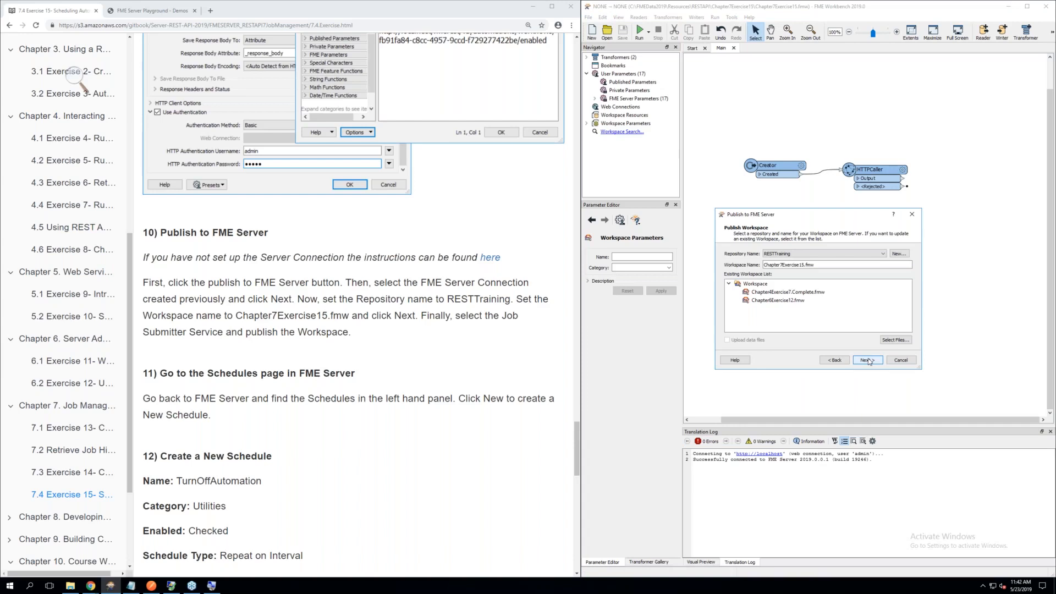
click(867, 360)
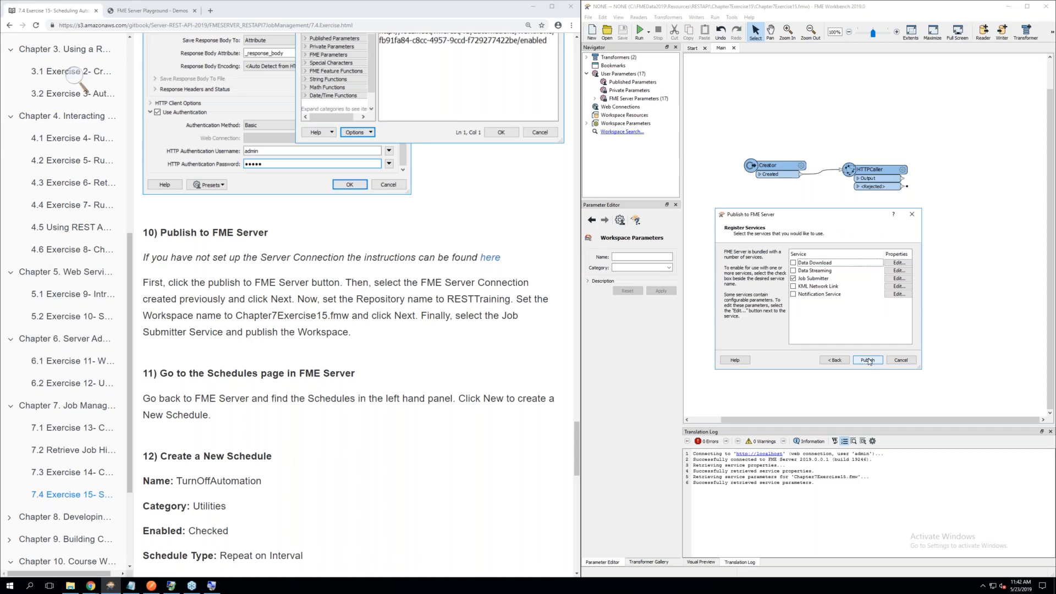
click(867, 361)
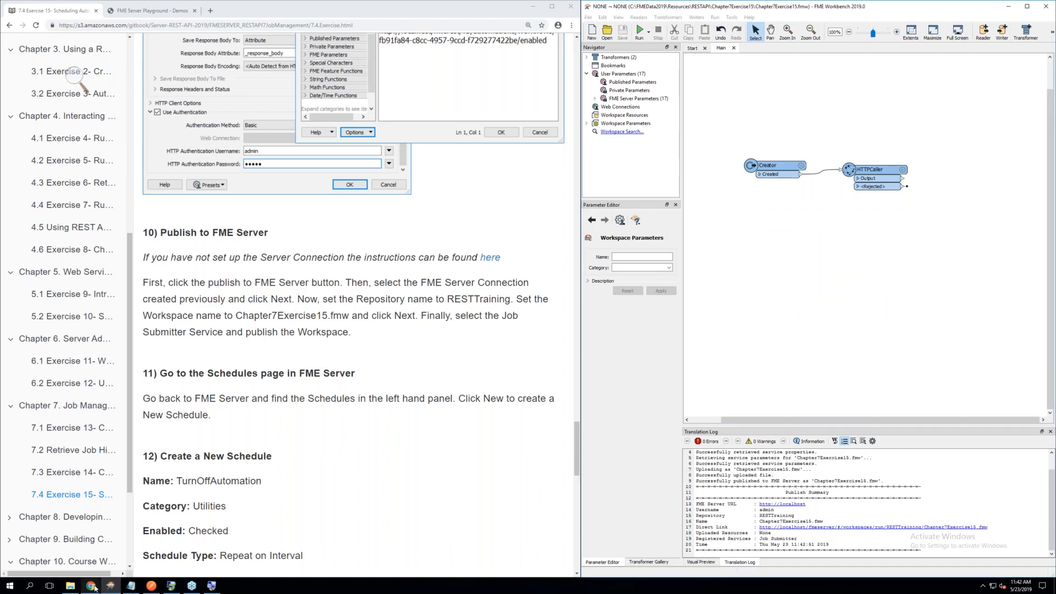
Switch to the FME Server browser window, arrange it beside the training manual, and show the manual's new schedule settings in section 12
mouse_move(93, 588)
click(114, 565)
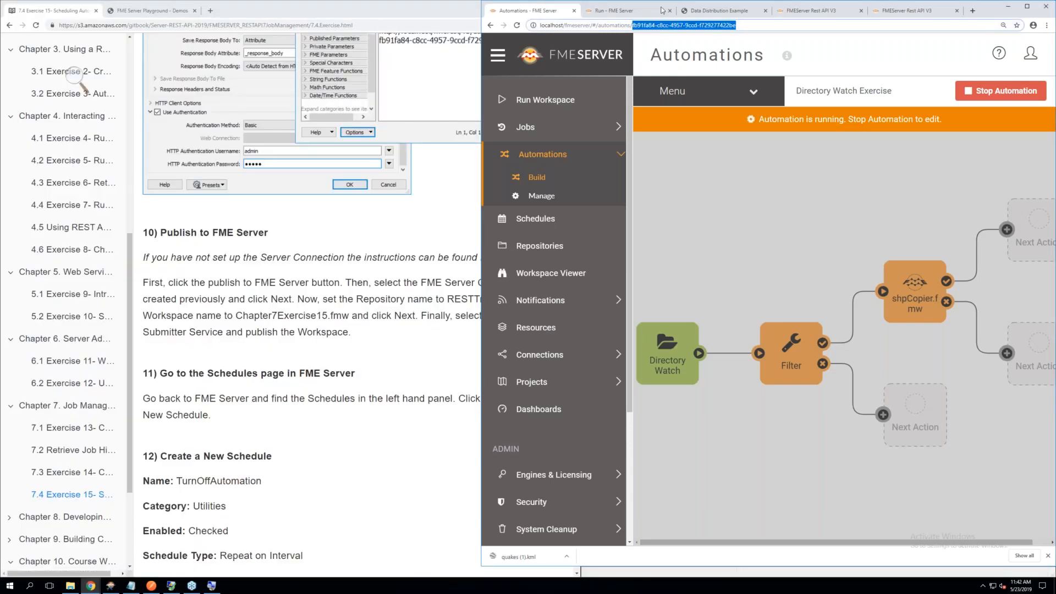
drag(993, 9, 1055, 28)
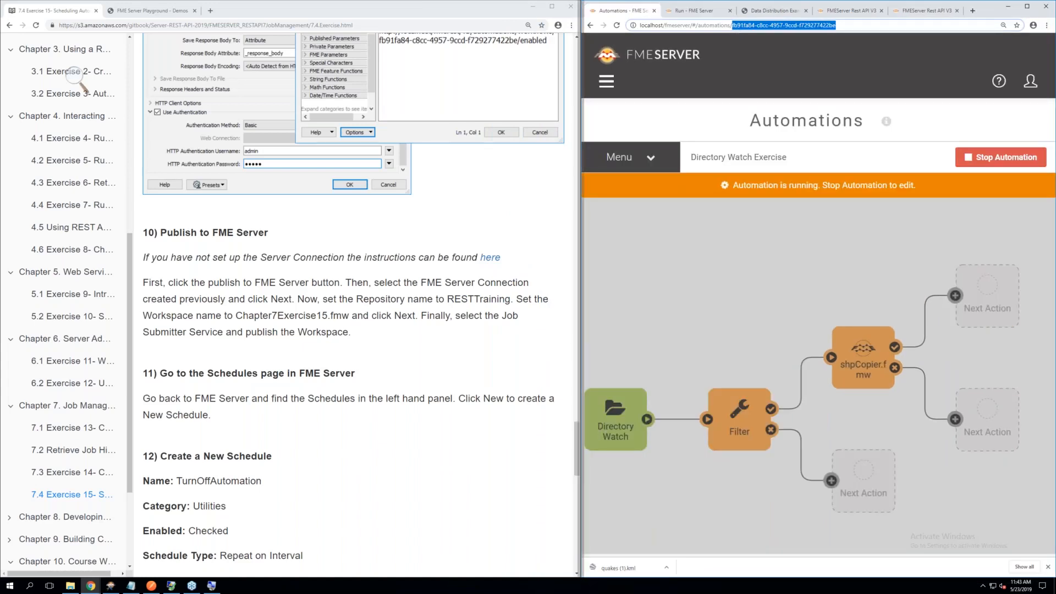
drag(579, 345, 438, 345)
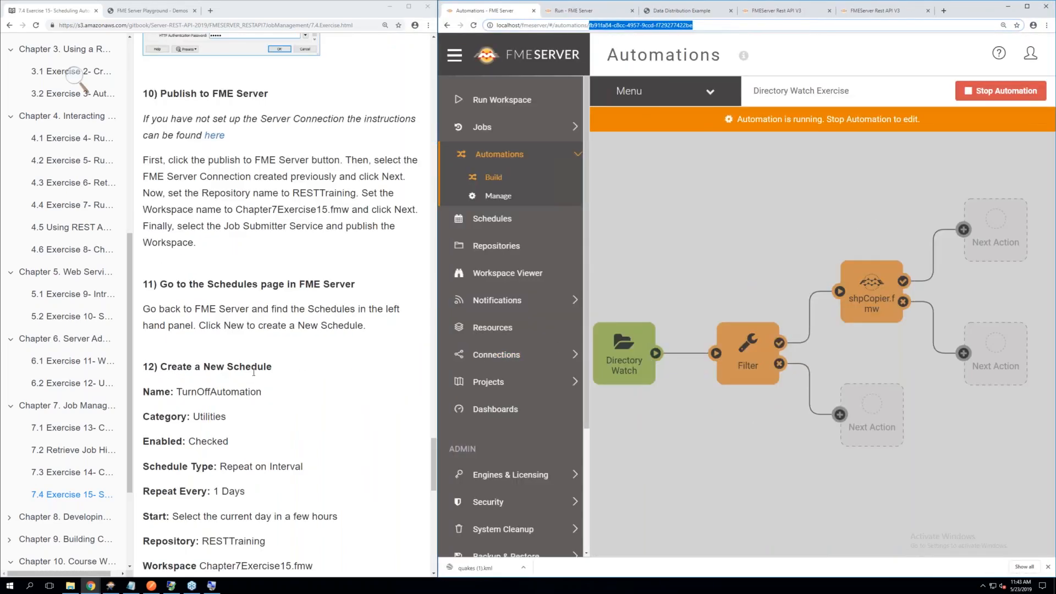
scroll(254, 373, down, 1)
scroll(254, 372, down, 4)
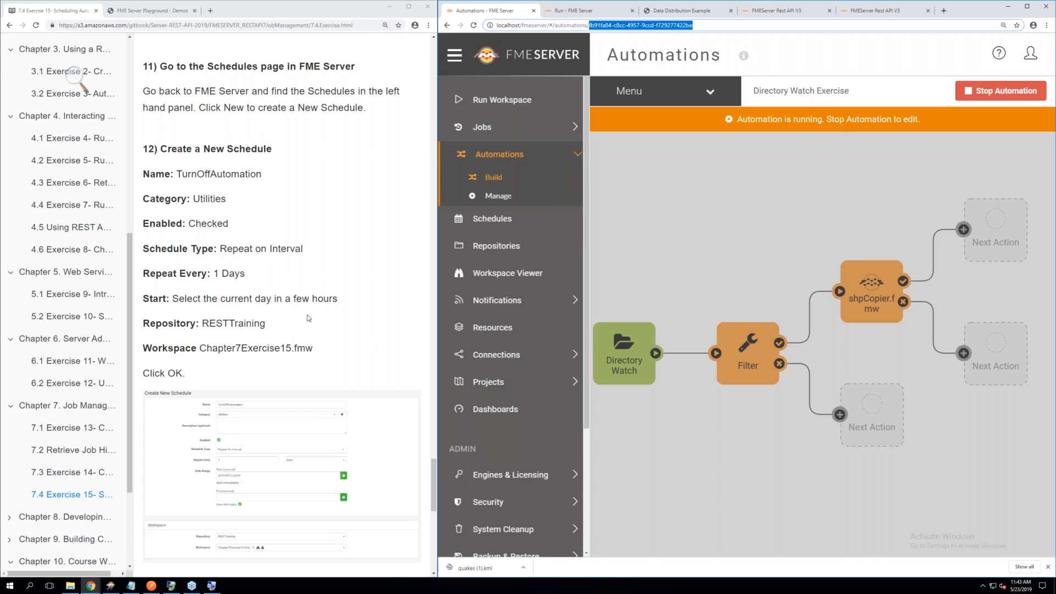
Start a new FME Server schedule named TurnOffAutomation in the Utilities category
click(486, 225)
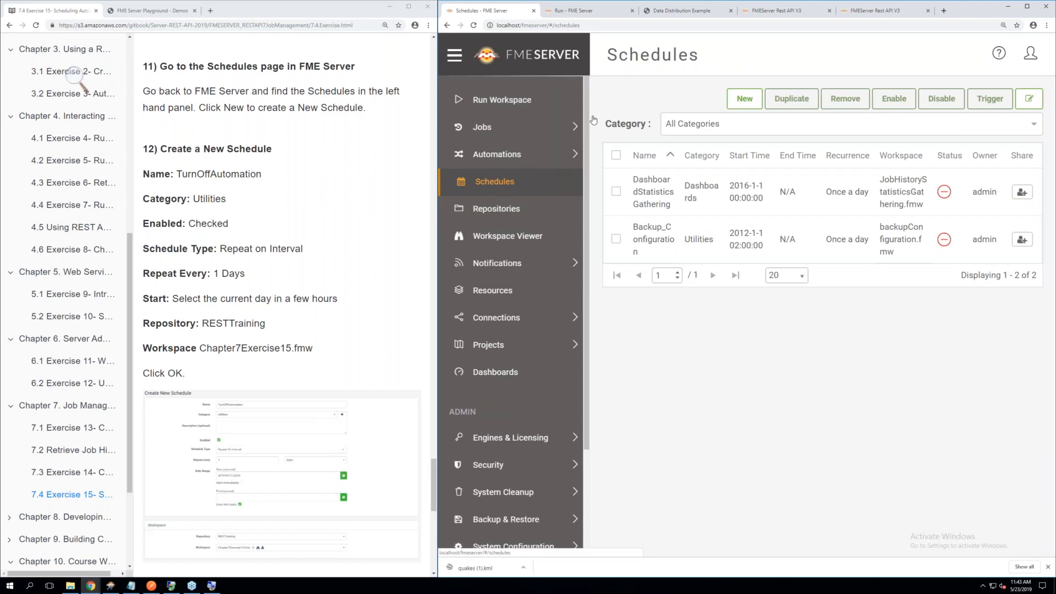
click(744, 99)
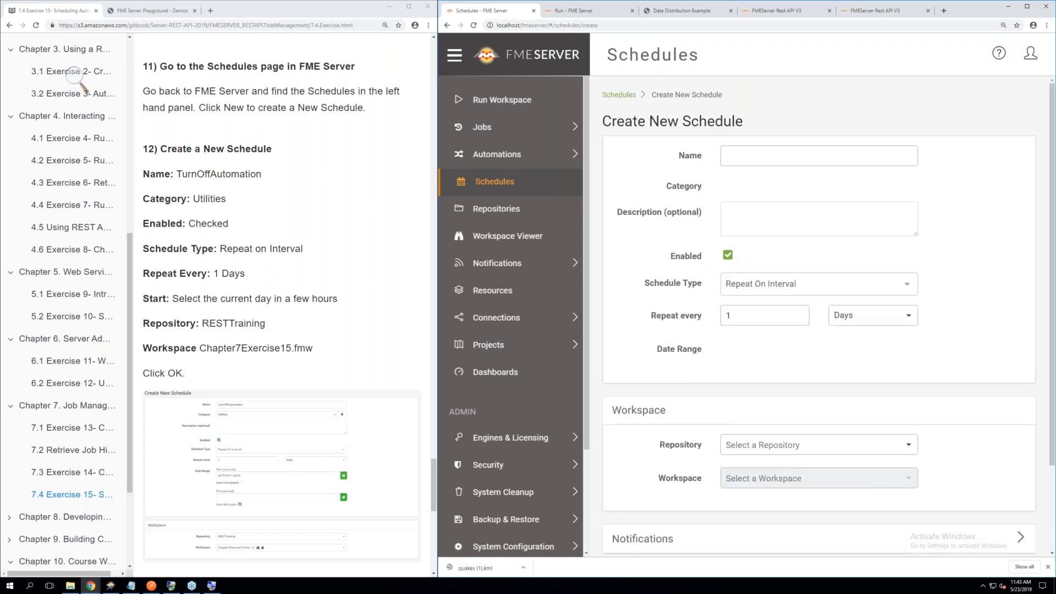
click(729, 154)
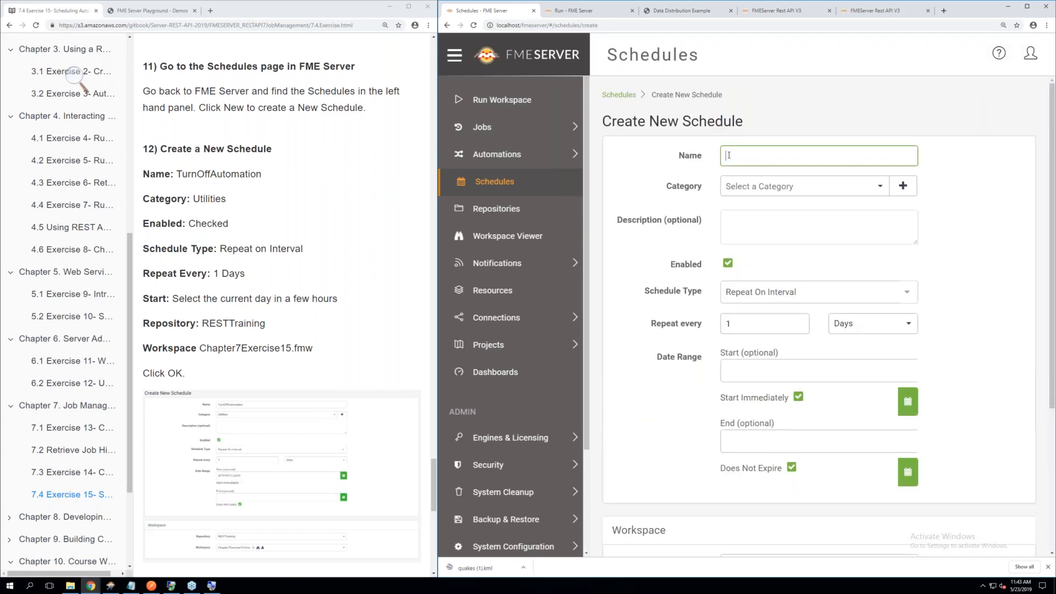
text(Tu)
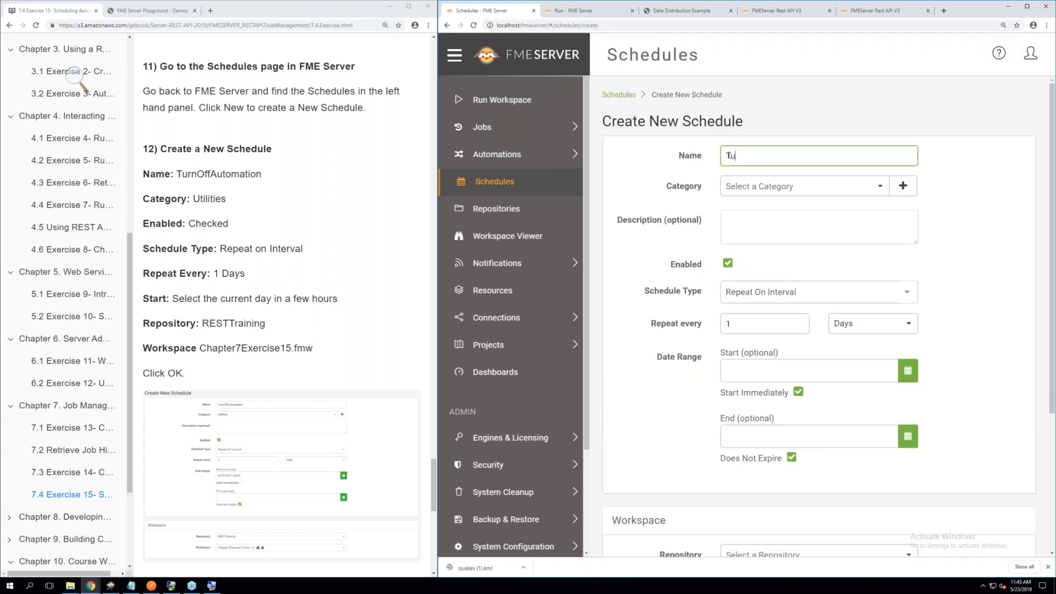
text(rnOffAutomation)
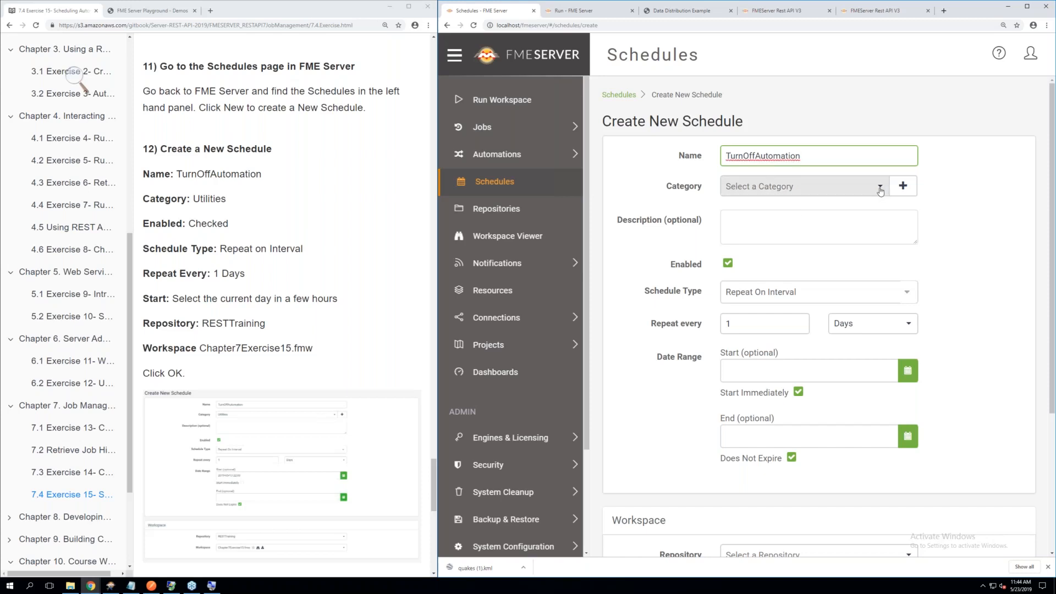
click(801, 186)
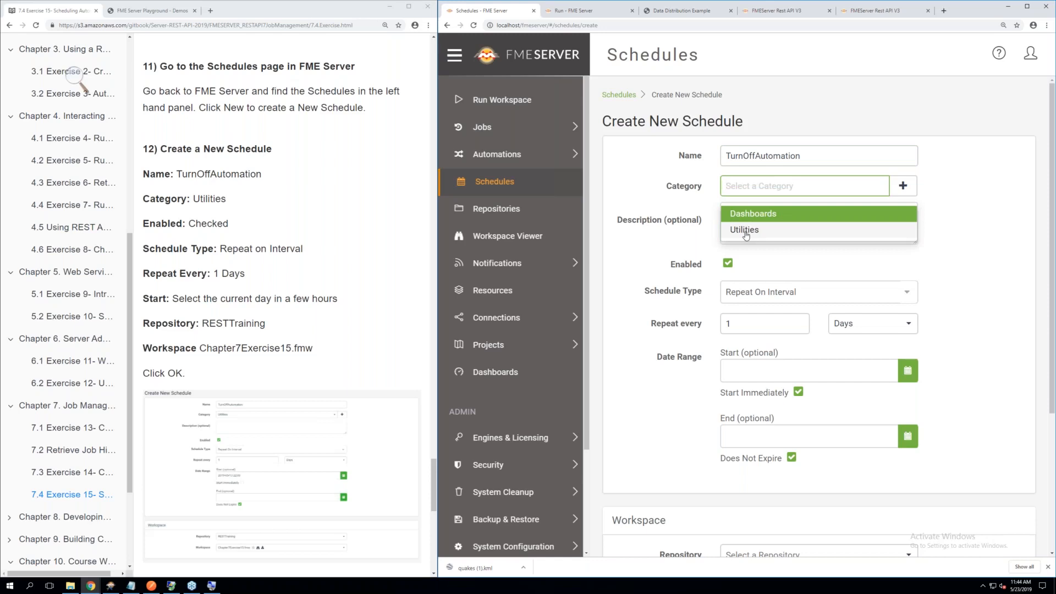
click(746, 231)
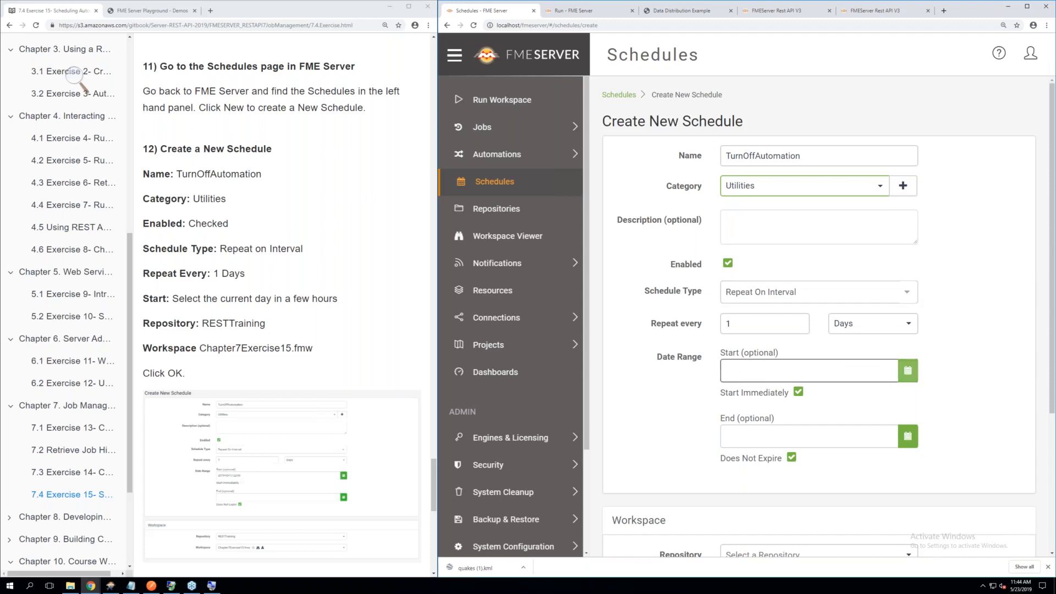
click(908, 373)
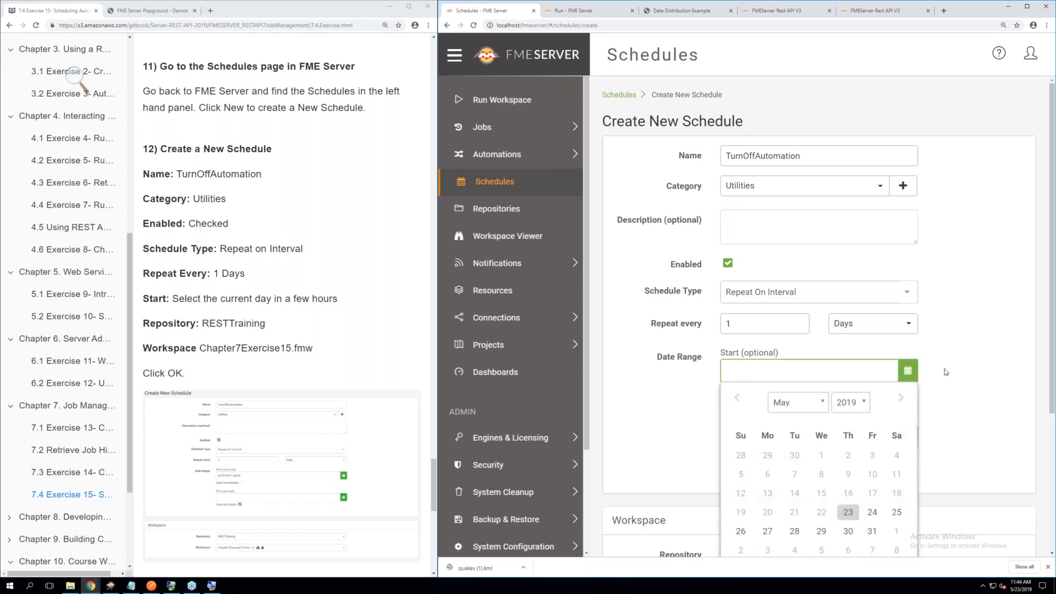
scroll(945, 371, down, 3)
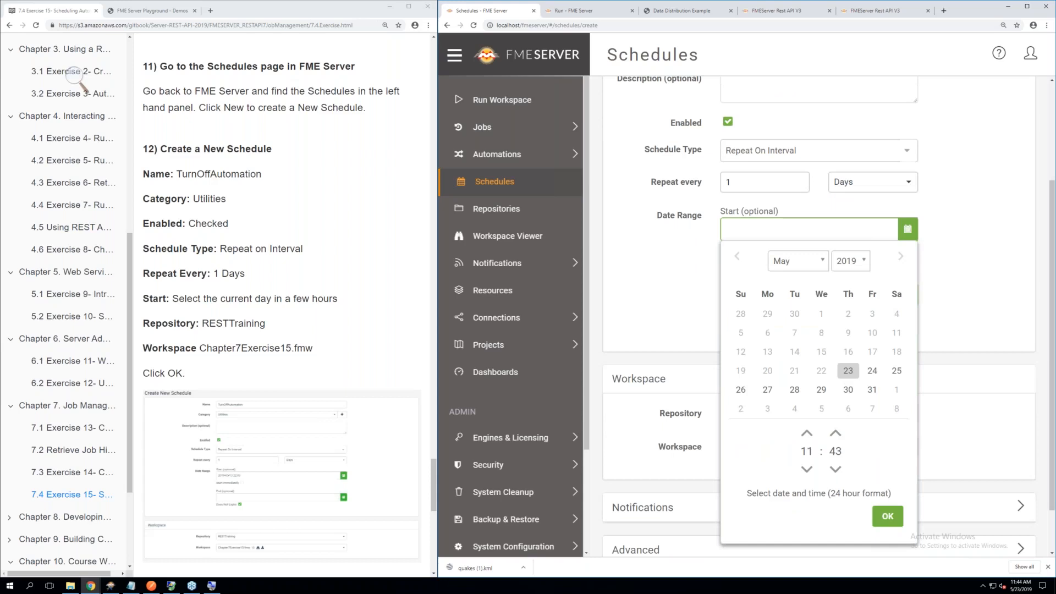
click(807, 434)
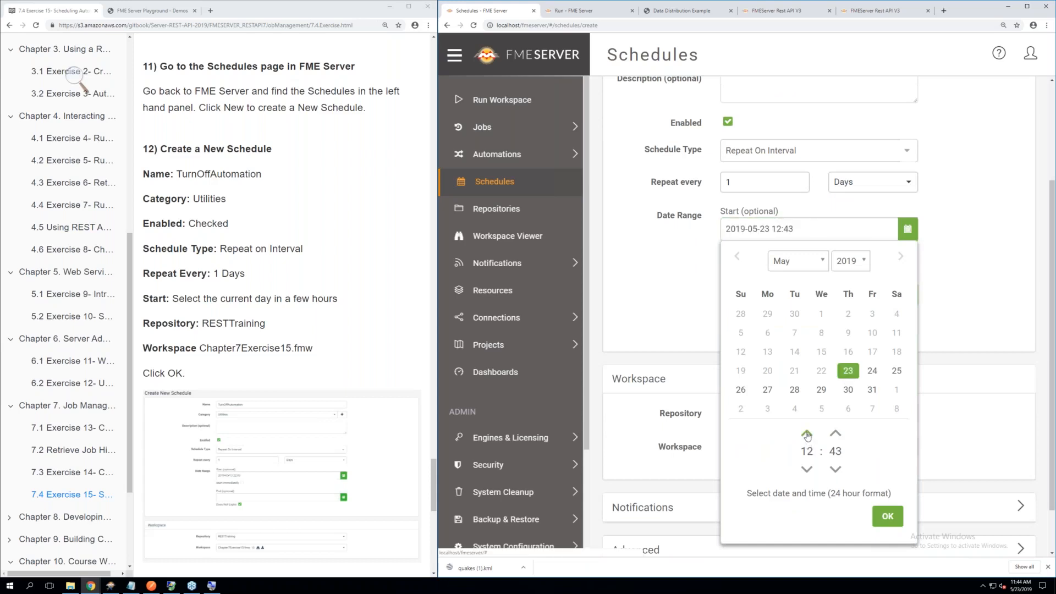
click(807, 434)
click(807, 434)
click(807, 434)
click(807, 434)
click(807, 434)
click(807, 434)
click(807, 434)
click(807, 434)
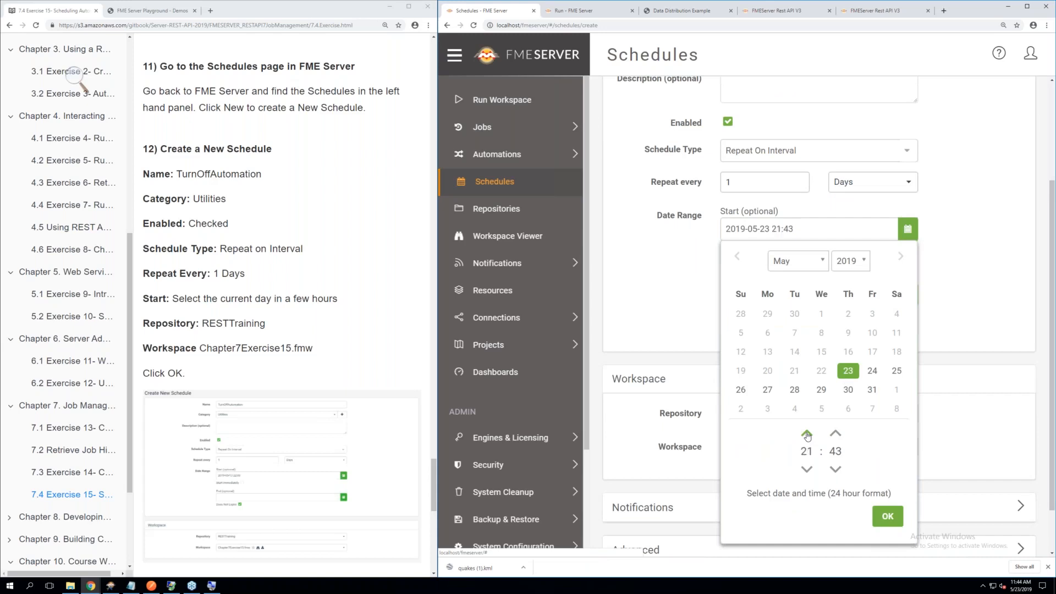
click(886, 514)
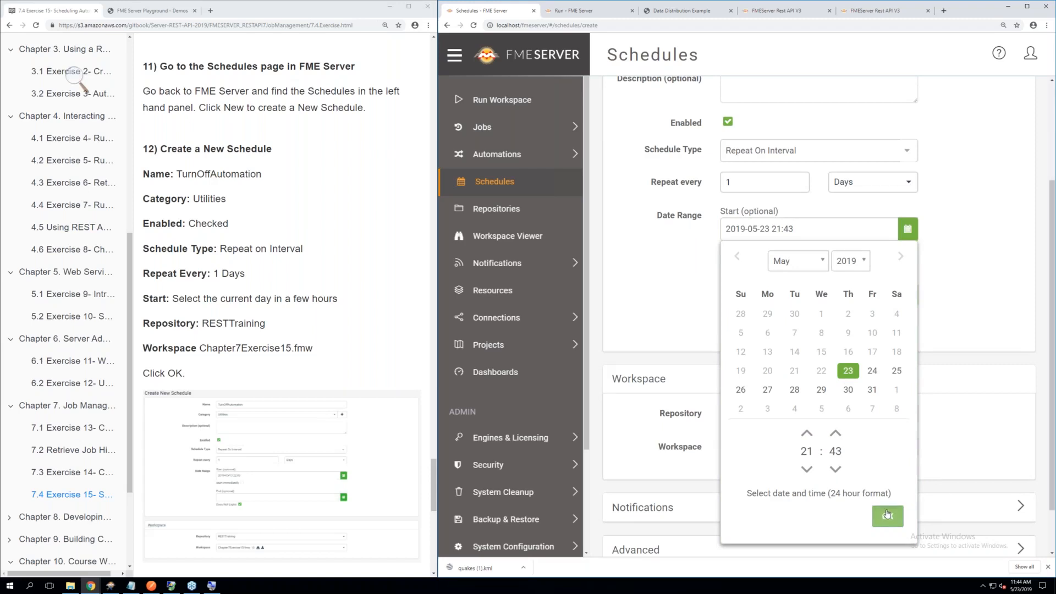
click(888, 513)
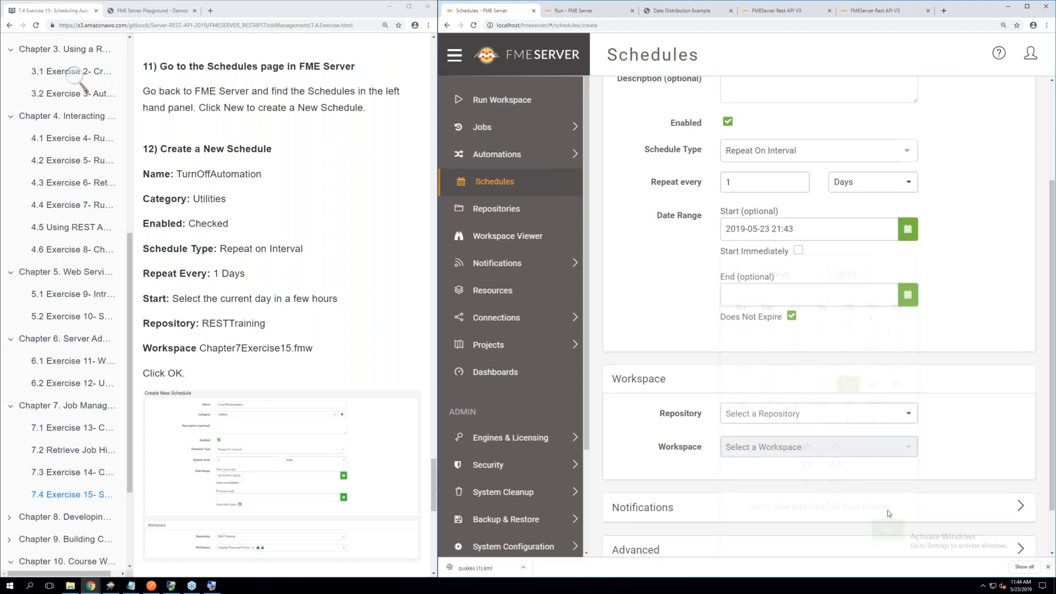
Assign the Chapter7Exercise15.fmw workspace from the RESTTraining repository to the schedule and create it
click(773, 419)
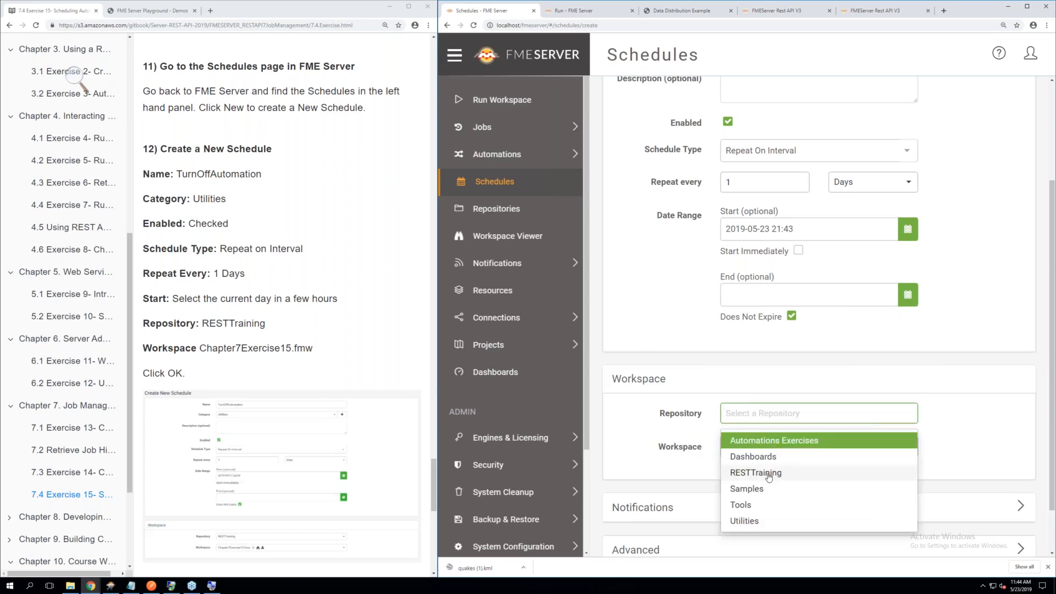
click(768, 475)
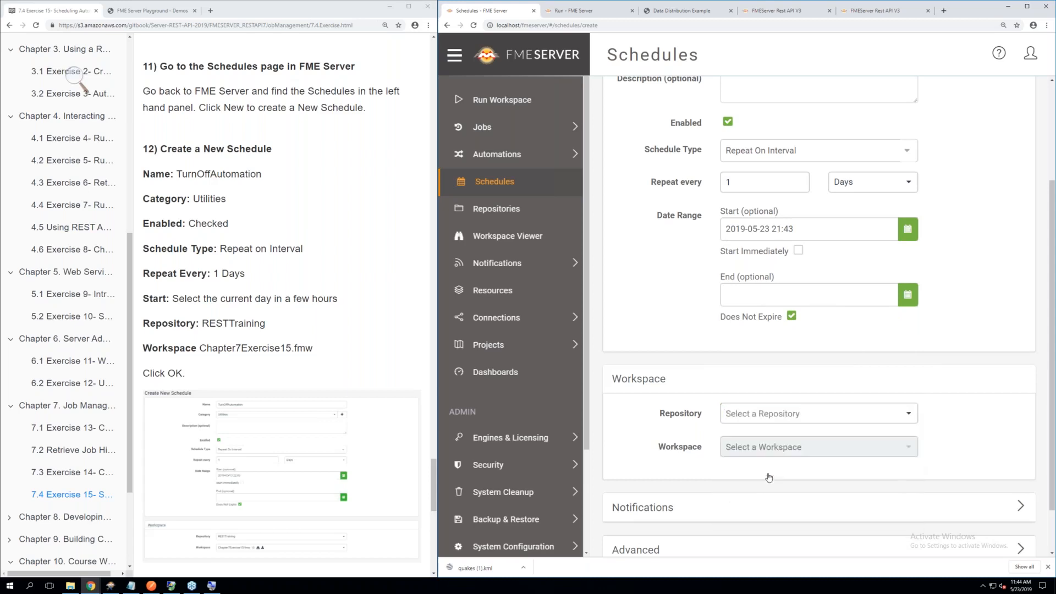
click(797, 448)
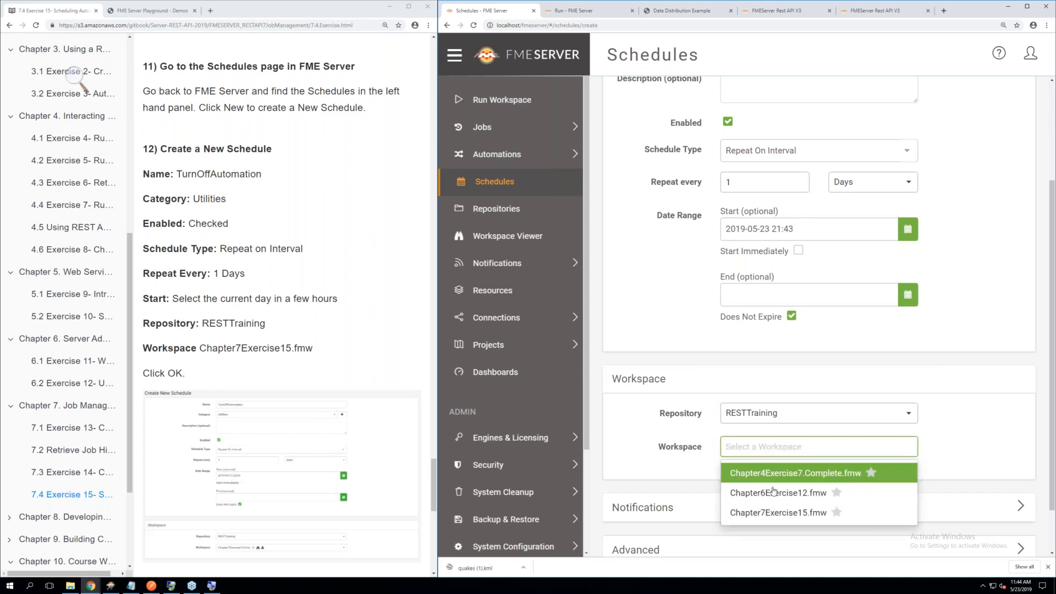
click(791, 515)
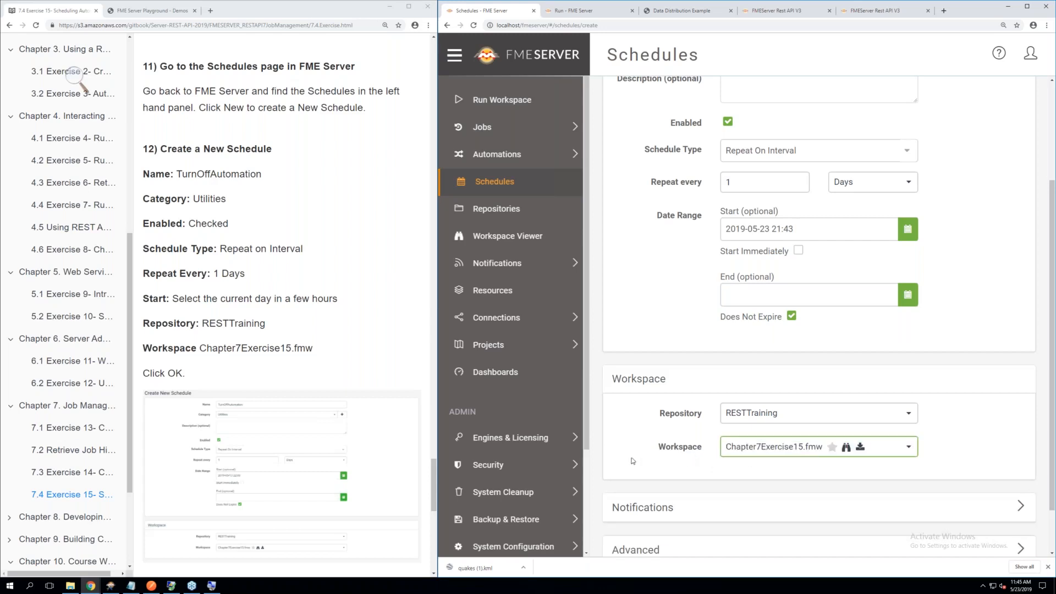
scroll(323, 409, down, 3)
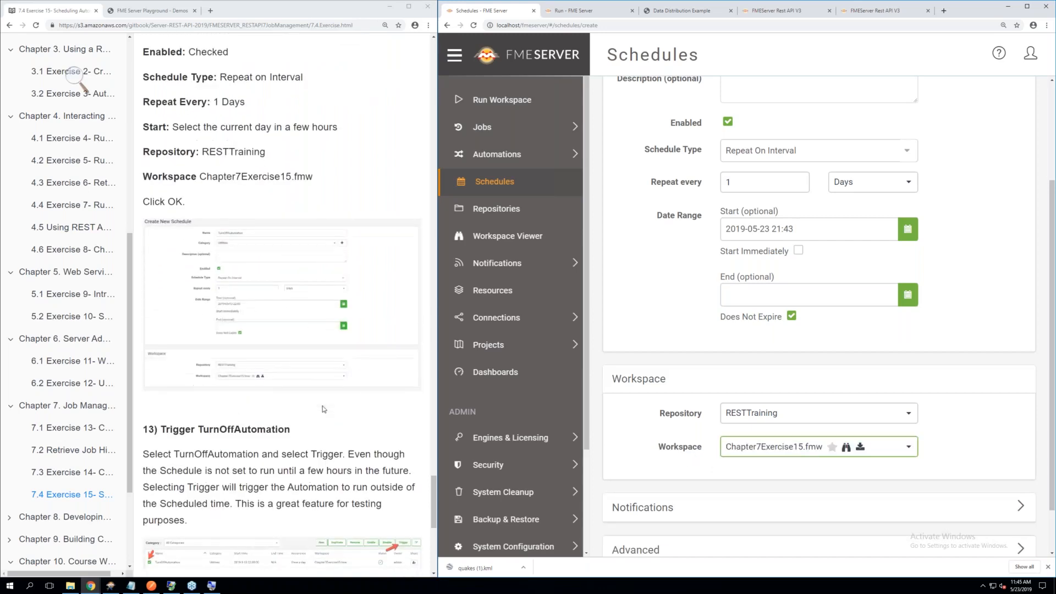
scroll(912, 380, down, 2)
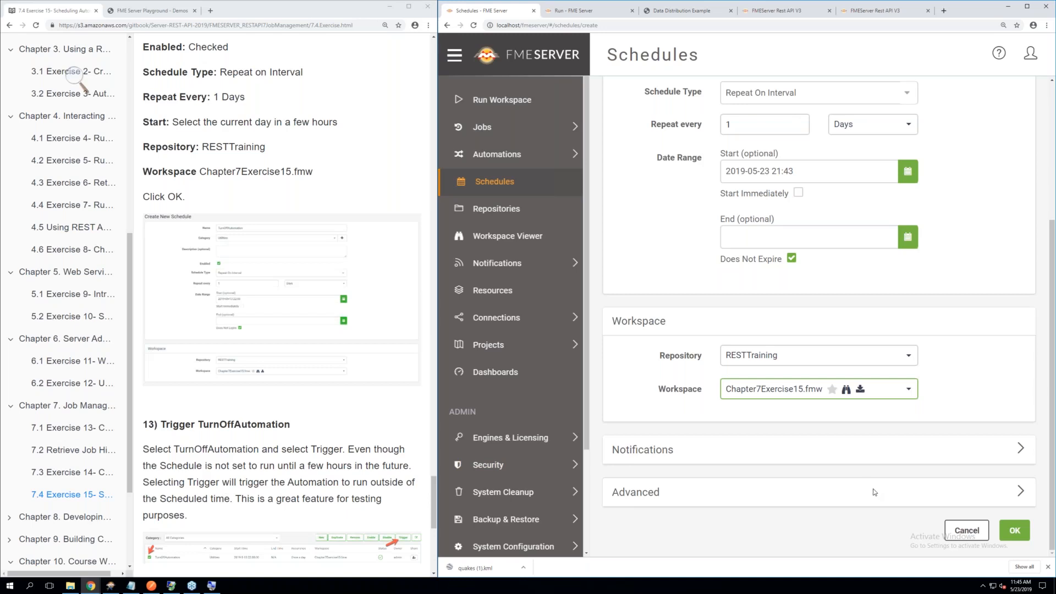
click(1017, 532)
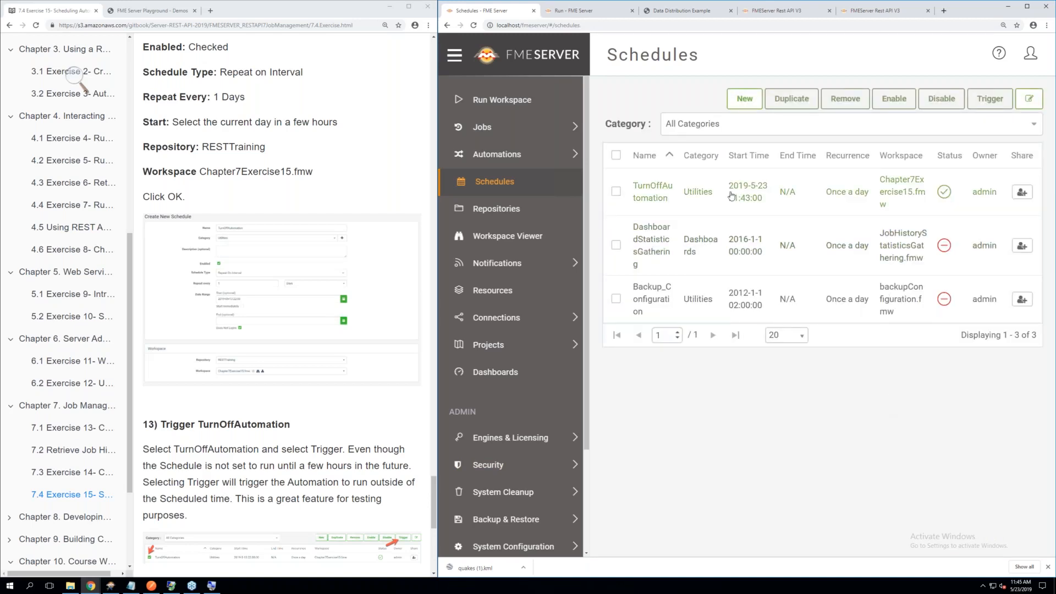
Open the TurnOffAutomation schedule, trigger it to run immediately, and dismiss the confirmation message
click(656, 198)
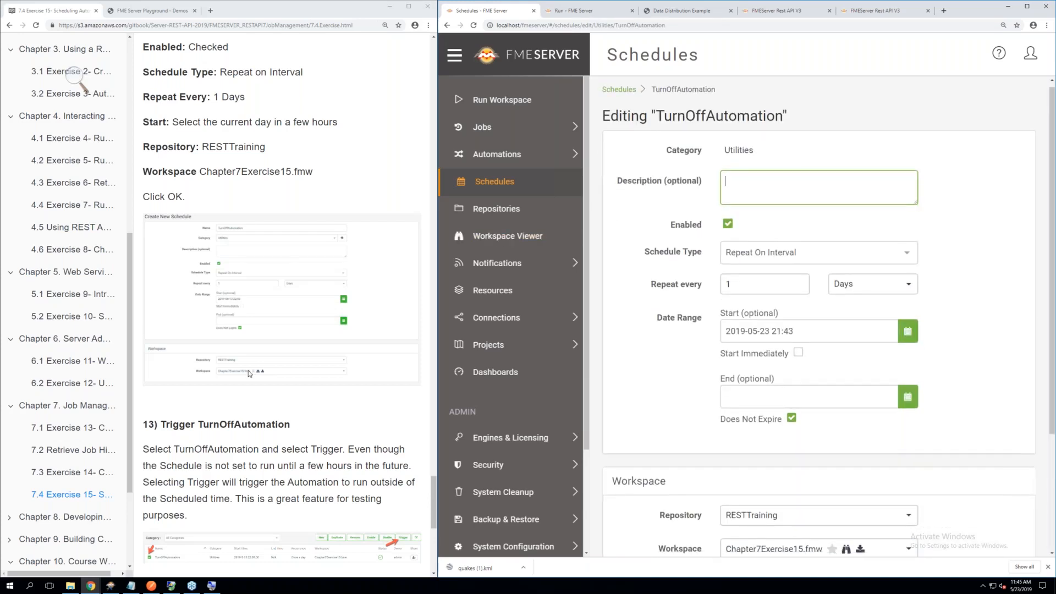
scroll(250, 373, down, 2)
scroll(249, 373, down, 2)
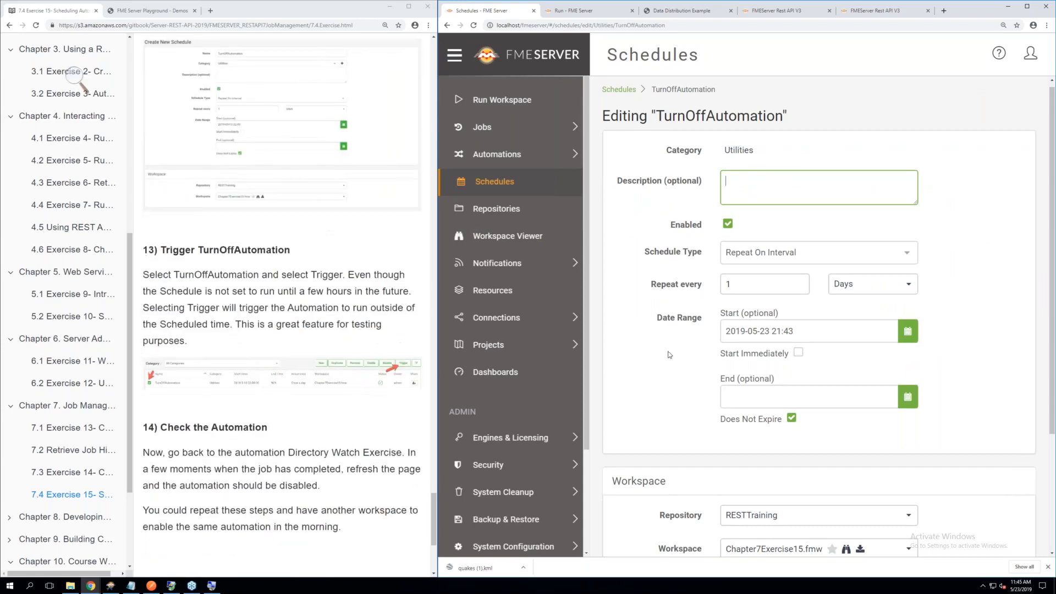
scroll(669, 355, down, 3)
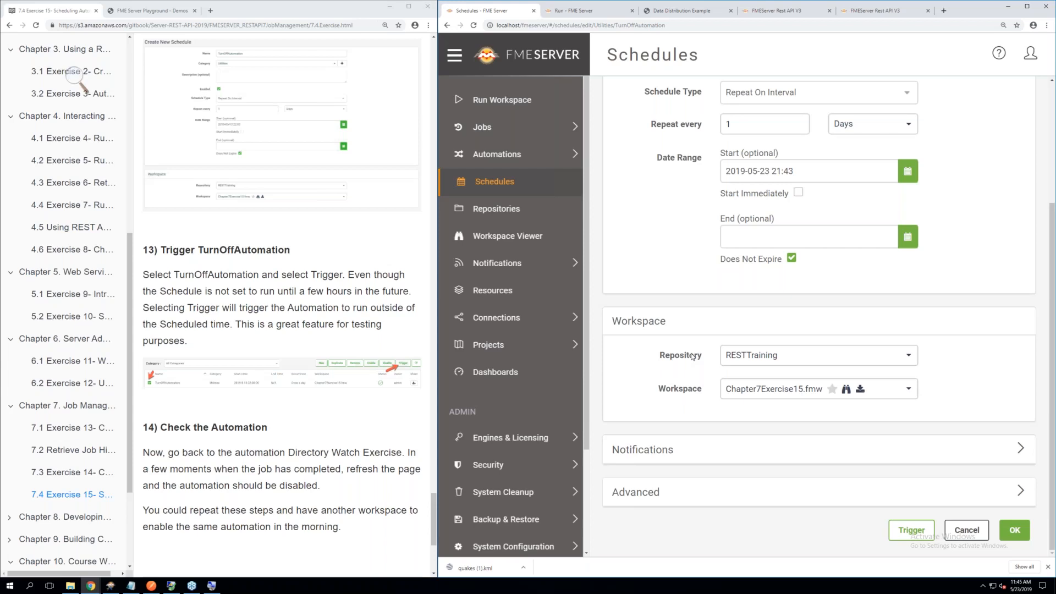
click(905, 532)
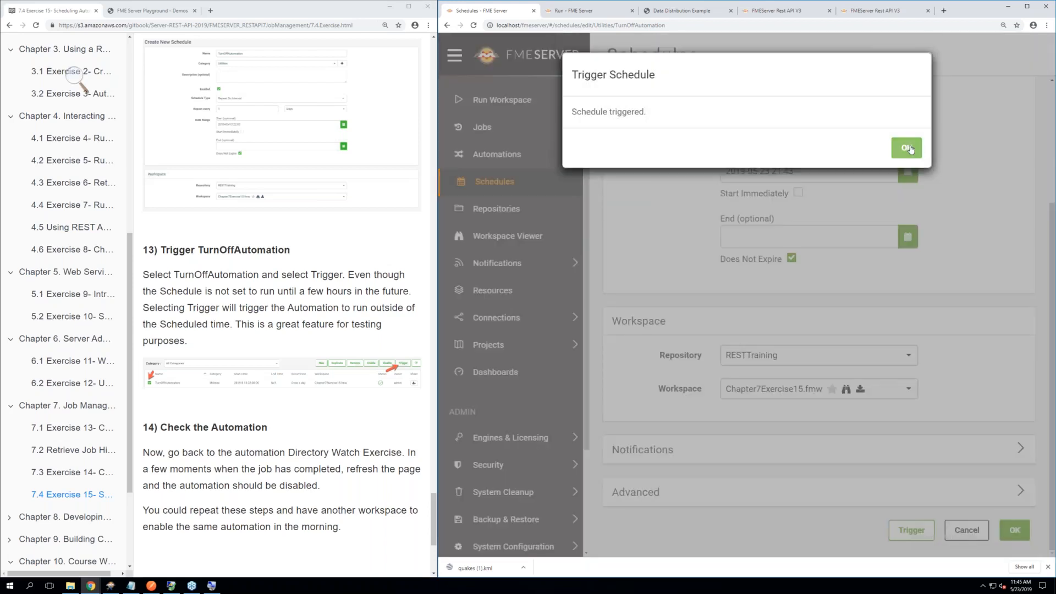
click(908, 148)
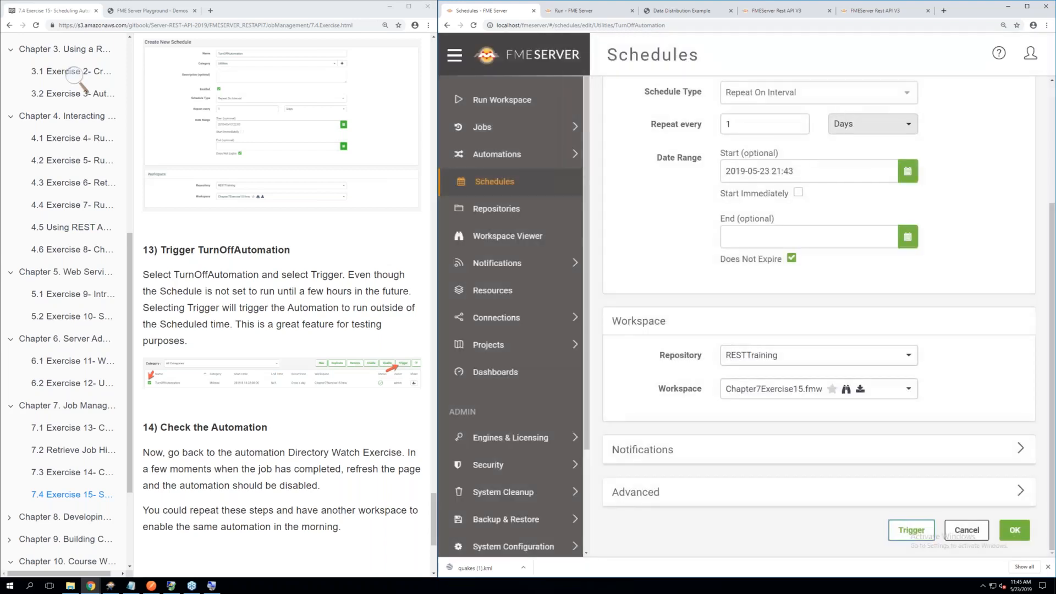
Check the completed jobs for the triggered workspace run, the Directory Watch Exercise automation's status, and the manual's closing section
click(494, 130)
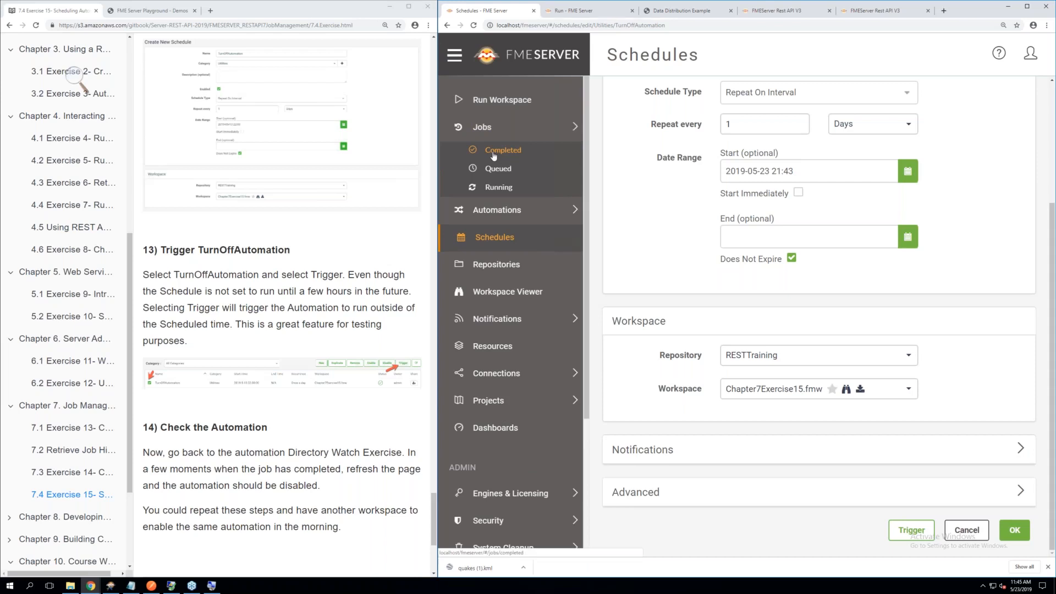
click(494, 152)
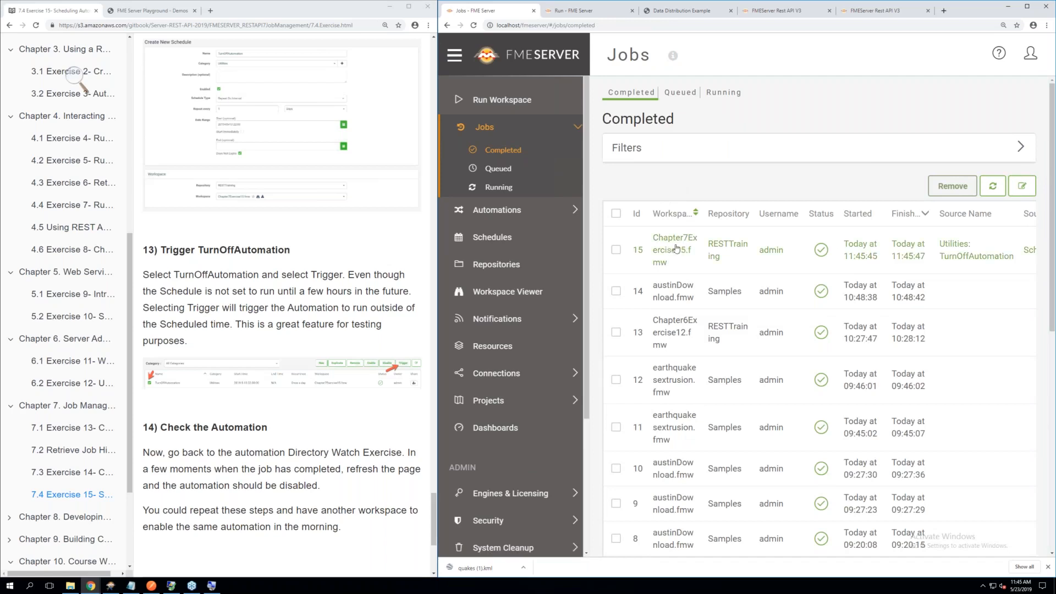
click(506, 213)
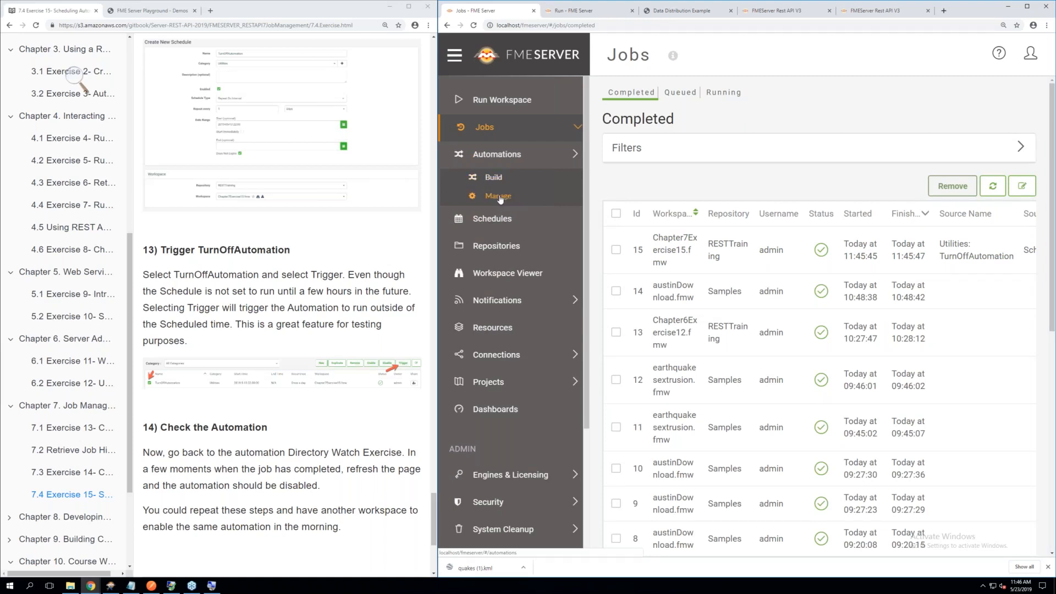
click(500, 198)
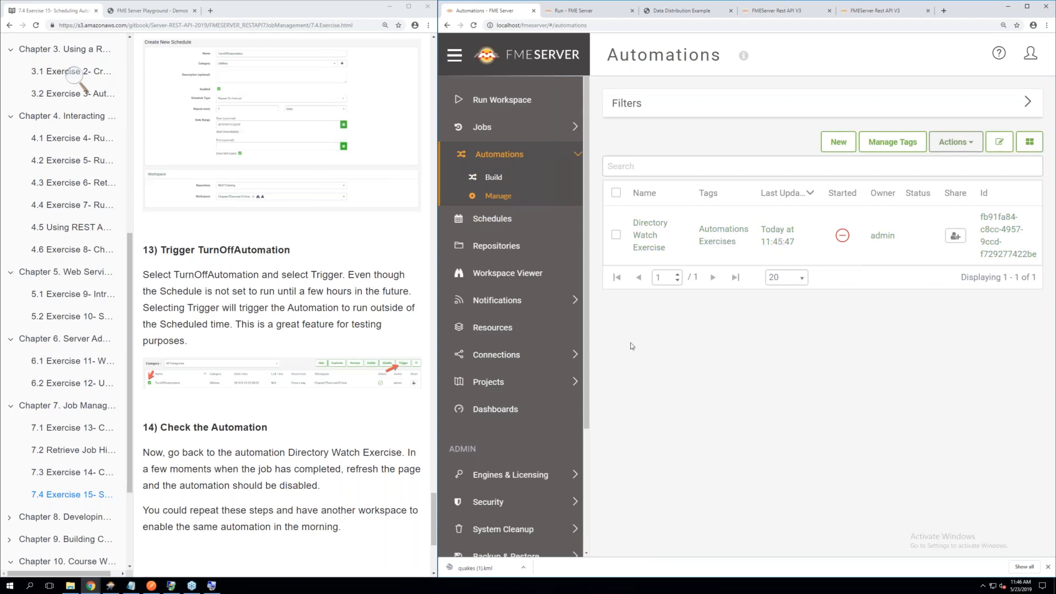
scroll(288, 361, down, 3)
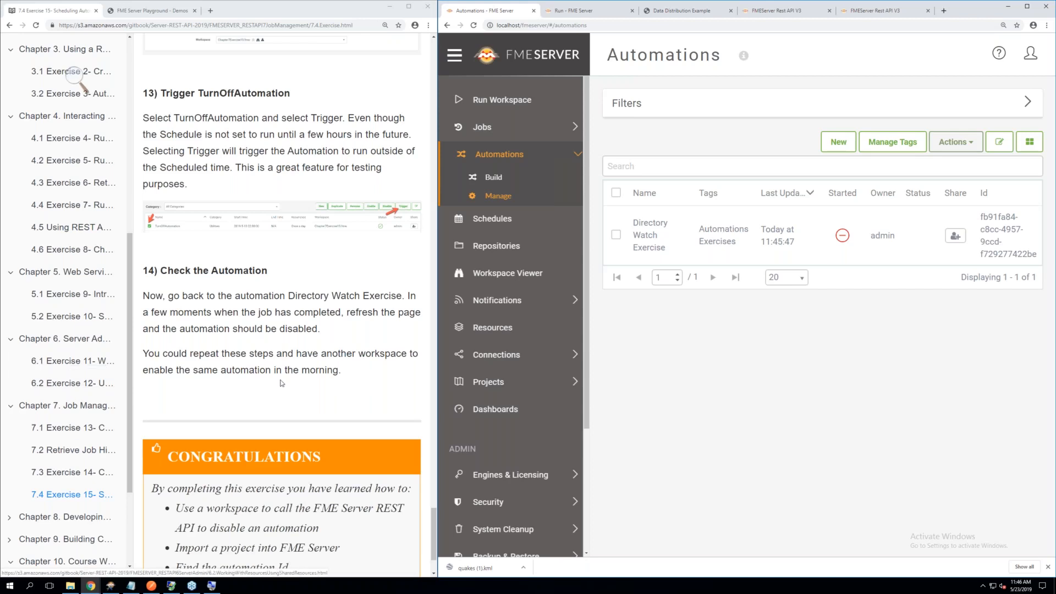
scroll(281, 383, down, 3)
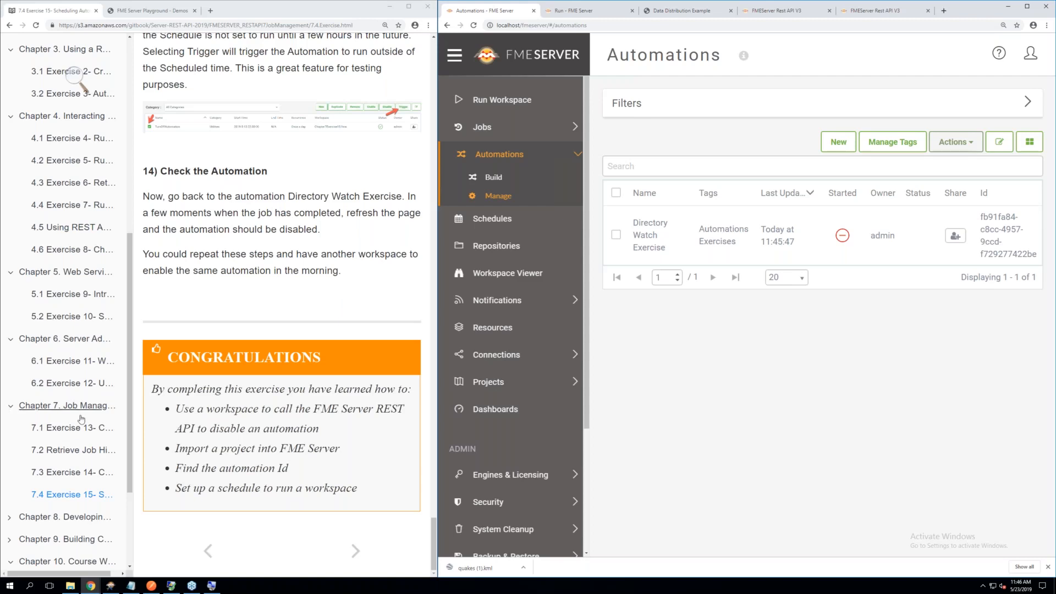
Open the Course Wrap-Up chapter's Product Information page and read the Safe Software Web Site and Safe Support Team sections
scroll(59, 442, down, 2)
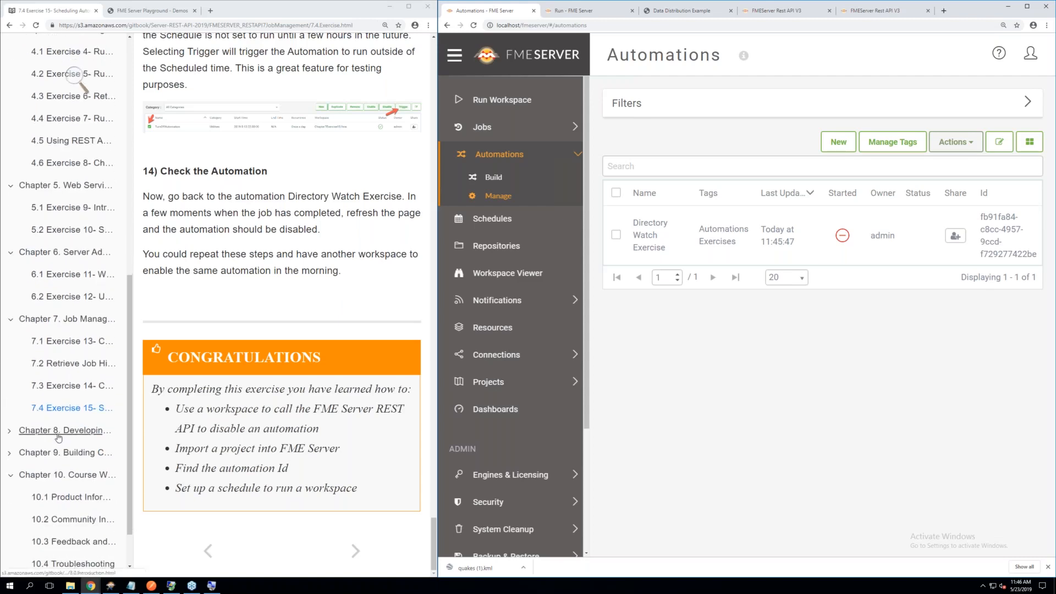
scroll(59, 438, down, 1)
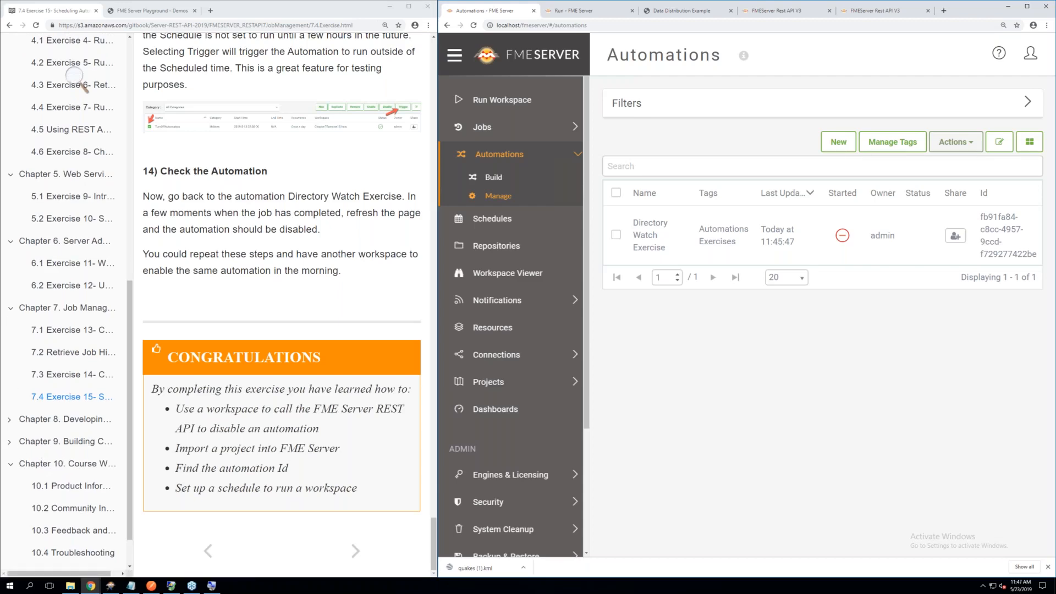
click(60, 467)
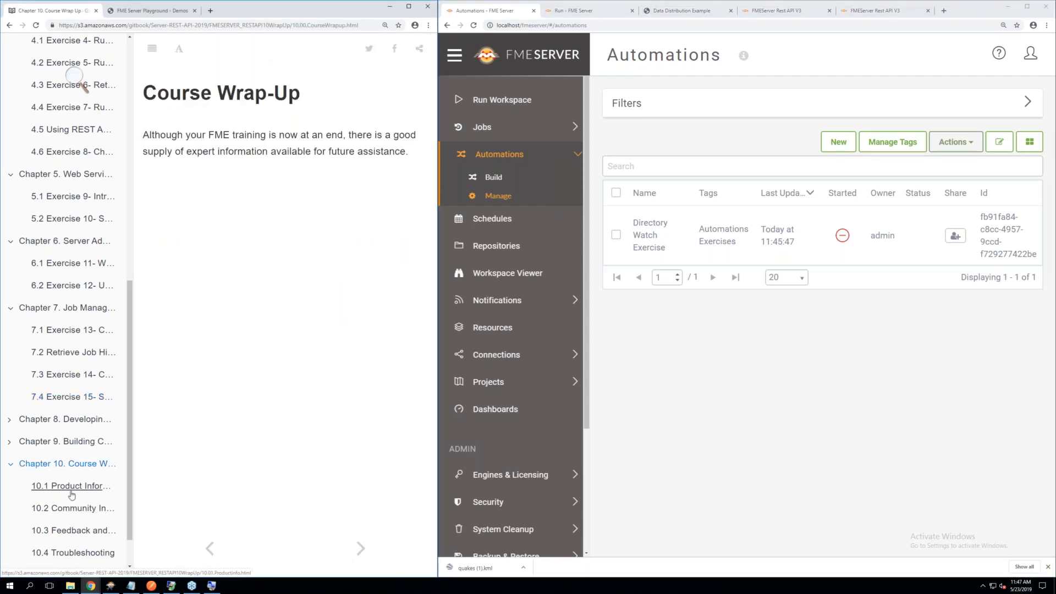
click(71, 493)
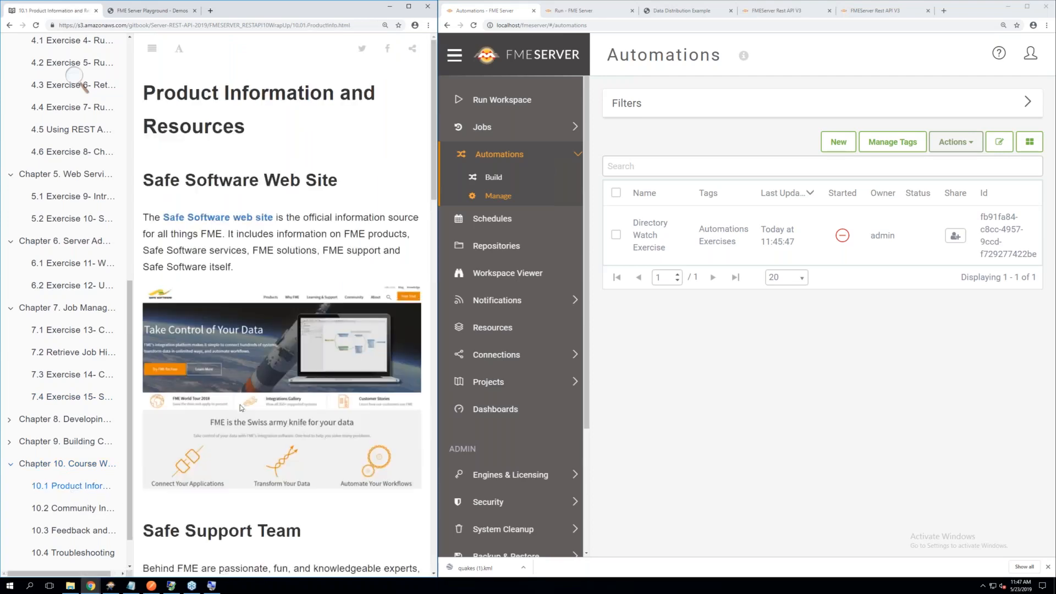
scroll(240, 407, down, 1)
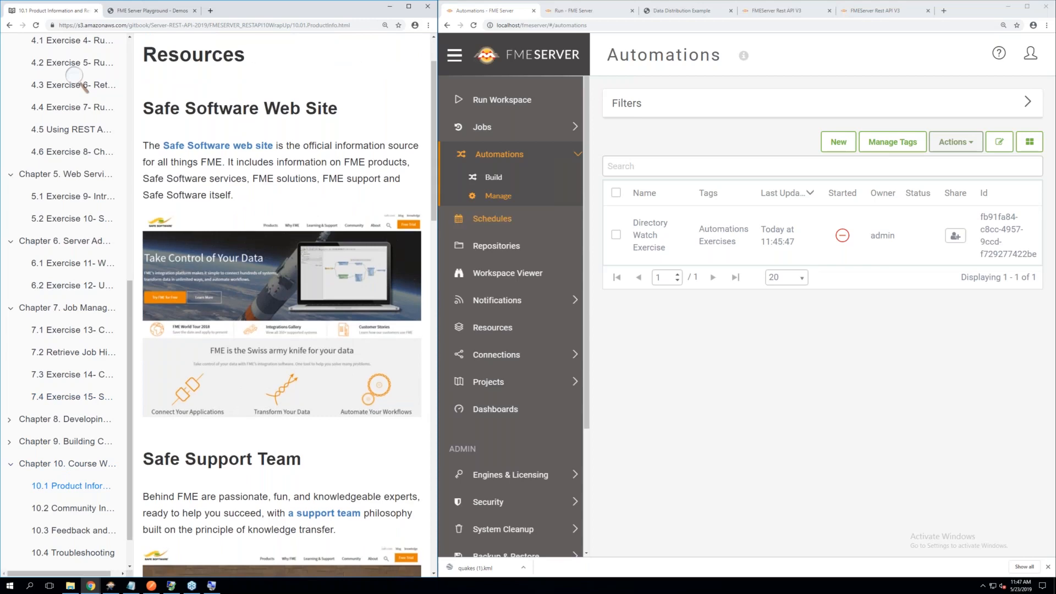
scroll(238, 154, down, 1)
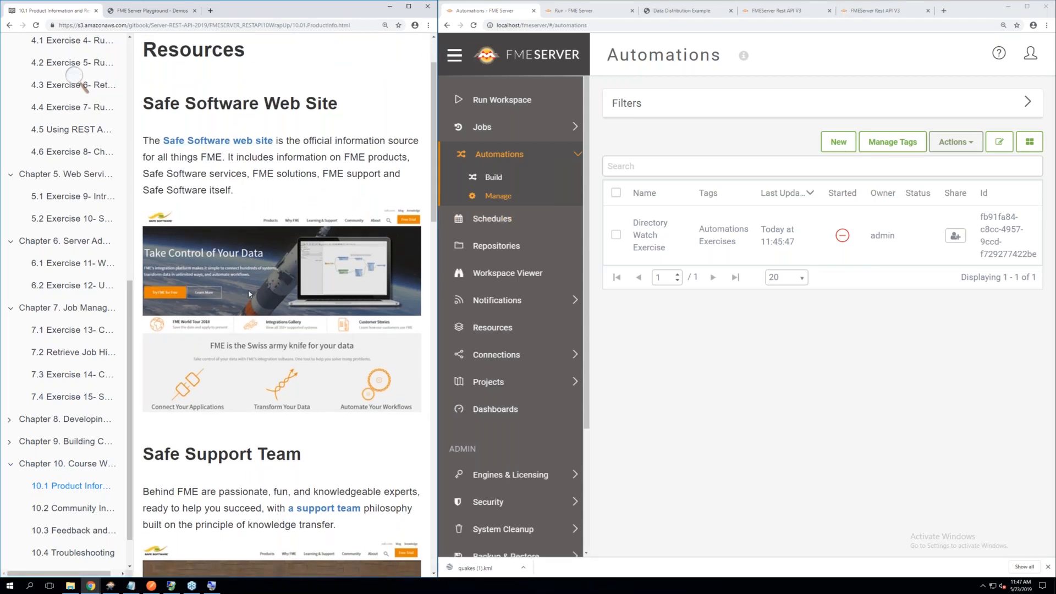
scroll(249, 295, down, 3)
scroll(249, 294, down, 1)
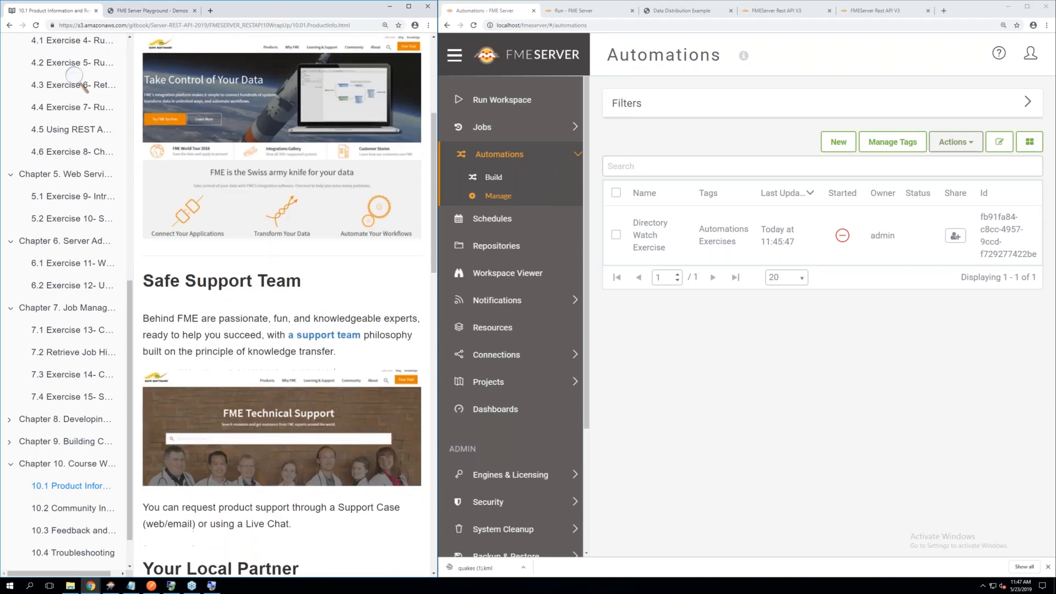
scroll(249, 294, down, 1)
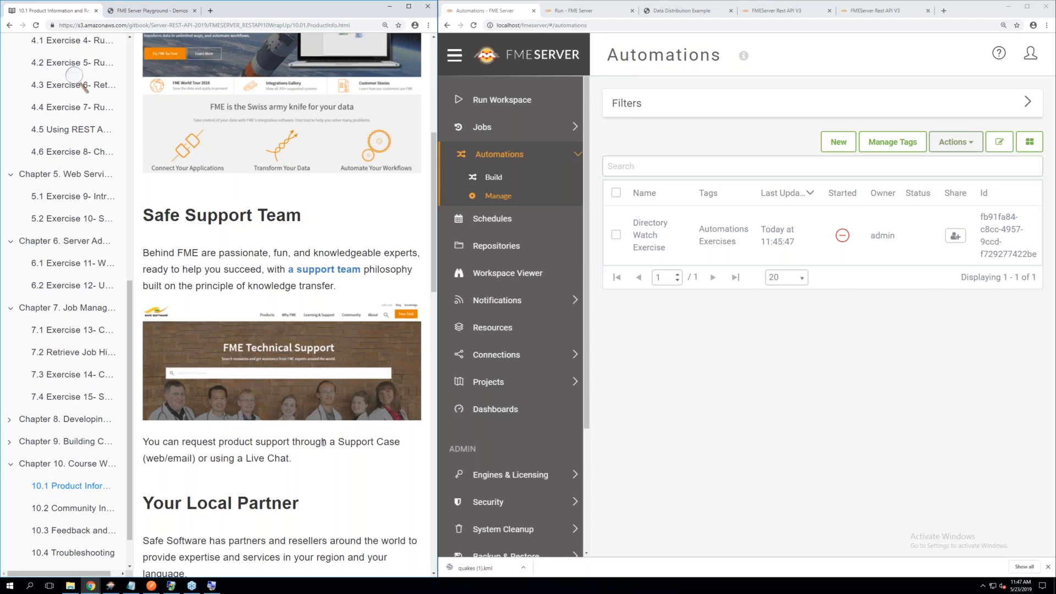
Read the Your Local Partner, Safe Software Blog, and FME Manuals and Documentation sections of the Product Information page
scroll(323, 442, down, 2)
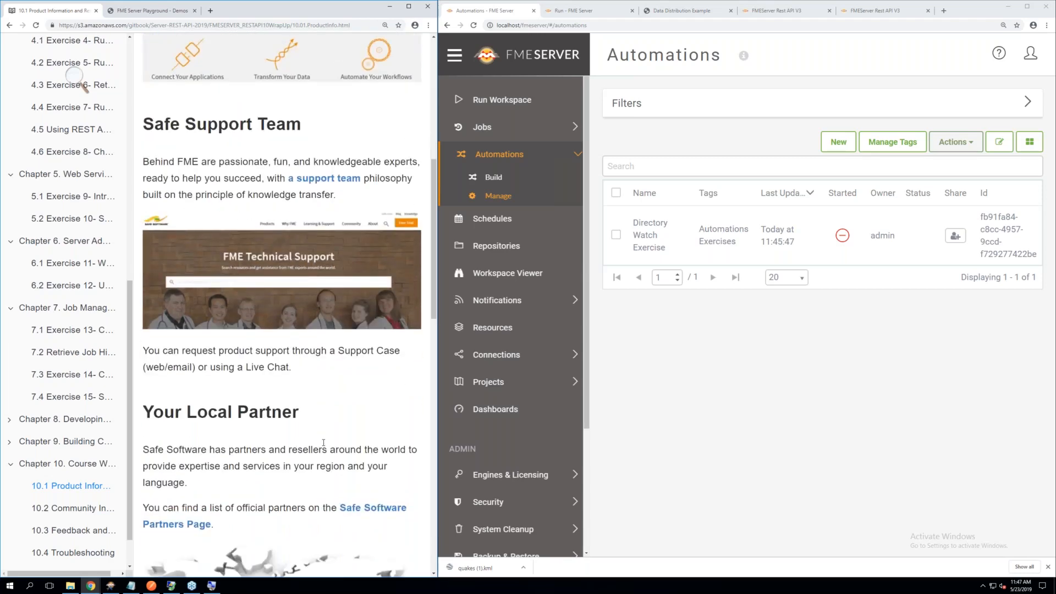
scroll(323, 443, down, 2)
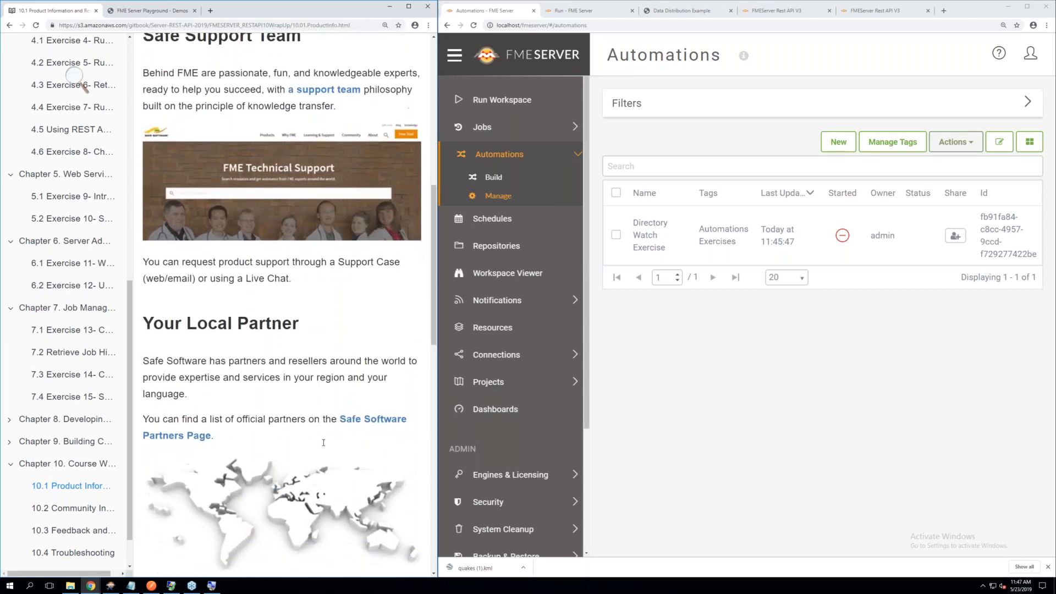
scroll(324, 443, down, 3)
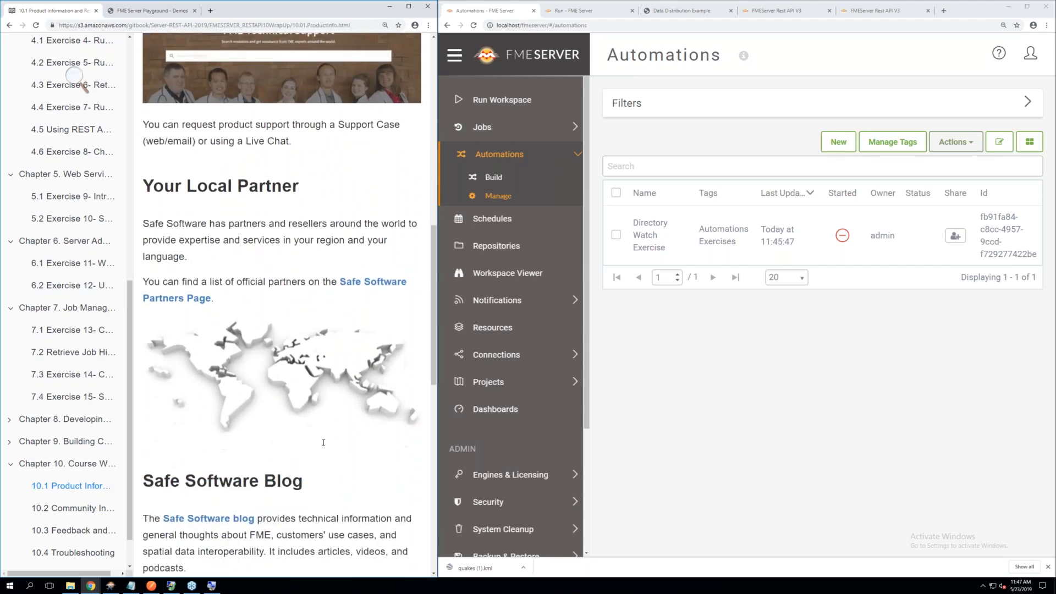
scroll(324, 443, down, 2)
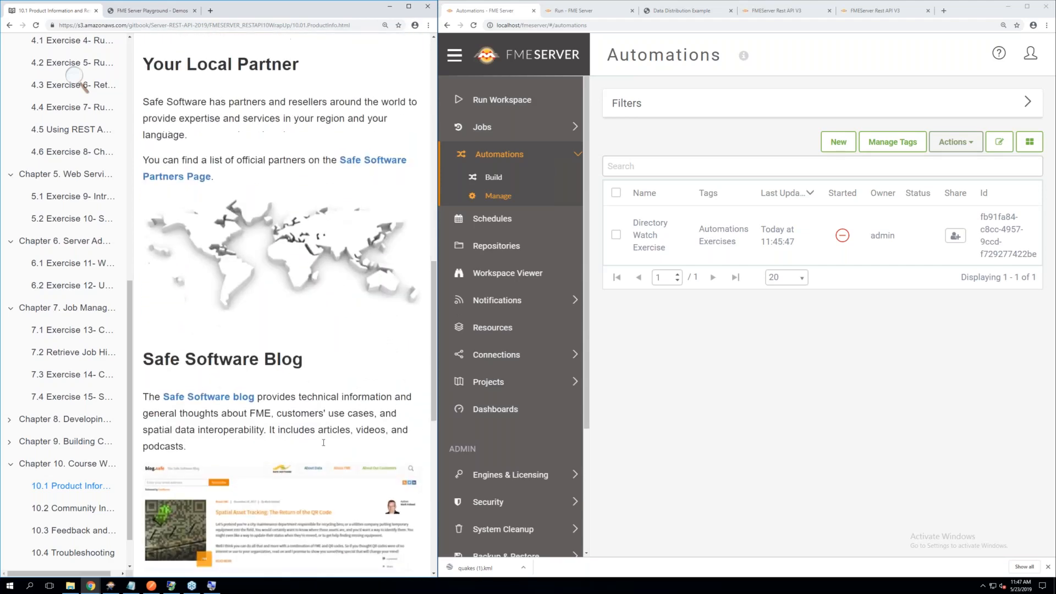
scroll(323, 443, down, 3)
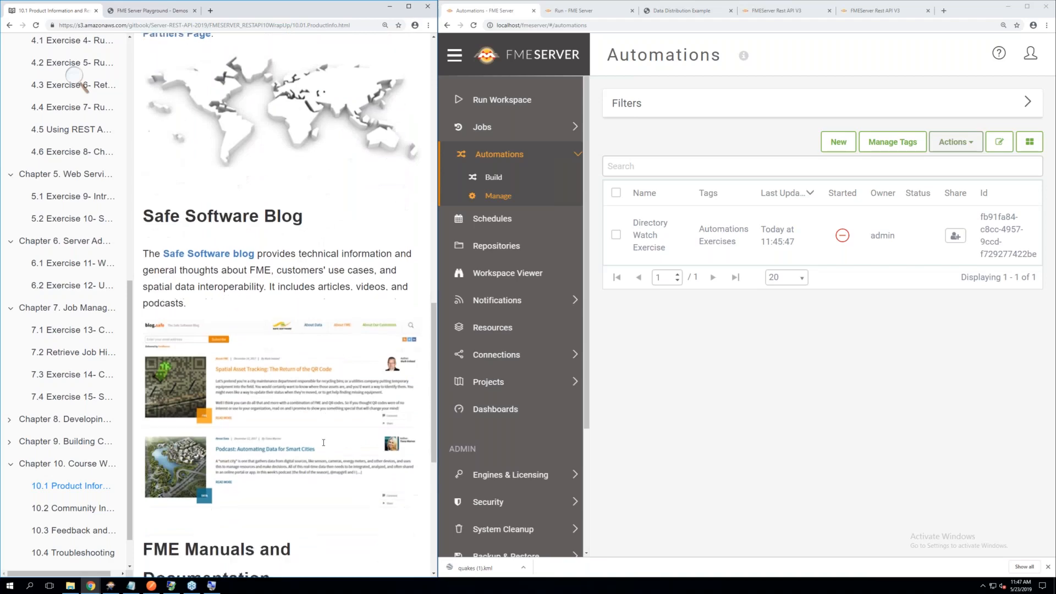
scroll(323, 442, down, 4)
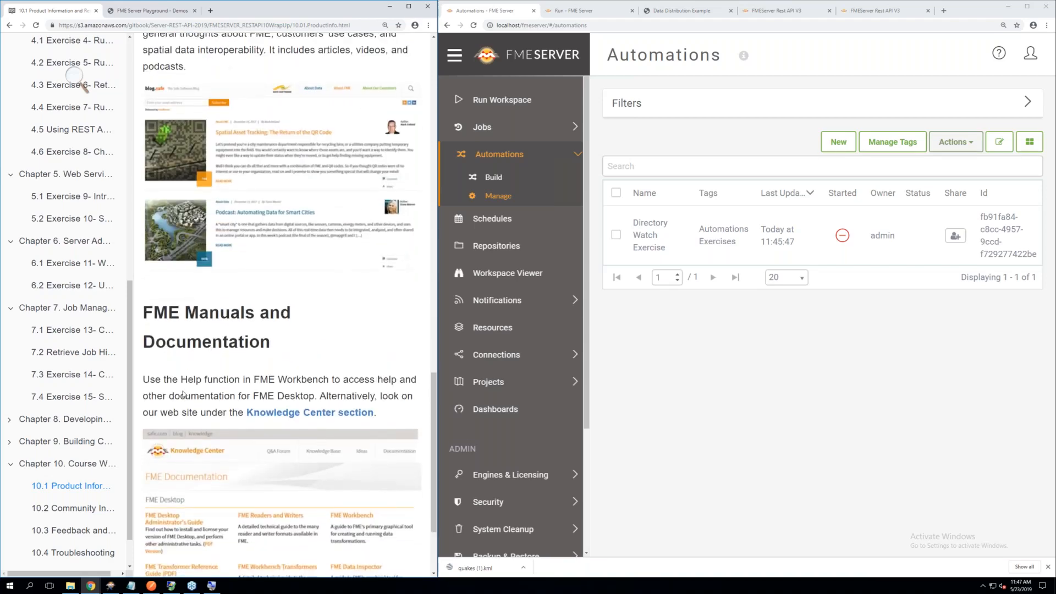
scroll(183, 394, down, 2)
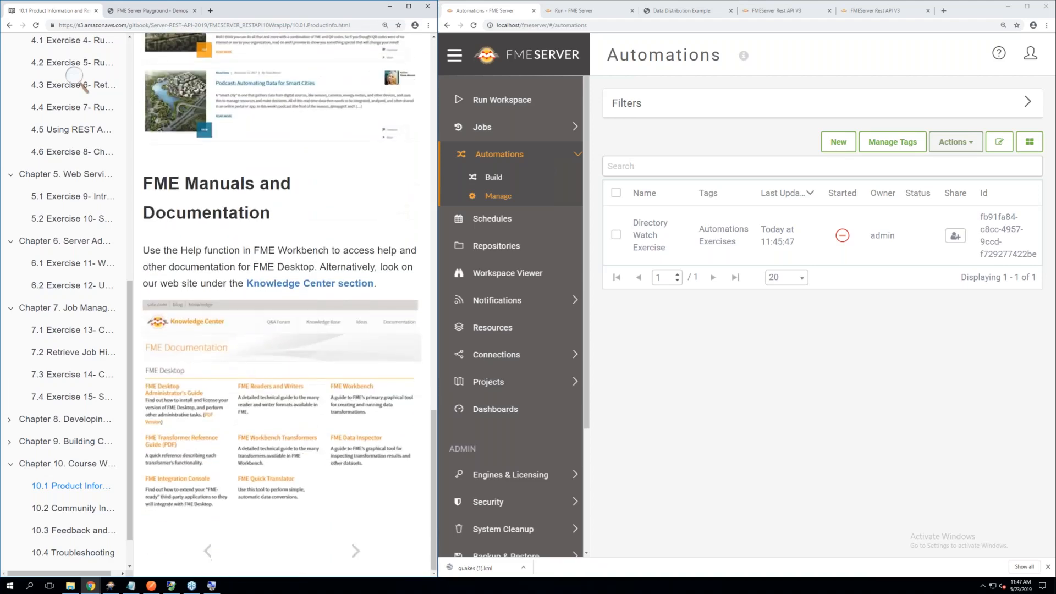
Open the Community Information and Resources page and read about the FME Community, Knowledge Base, Forums and Ideas Exchange
click(74, 508)
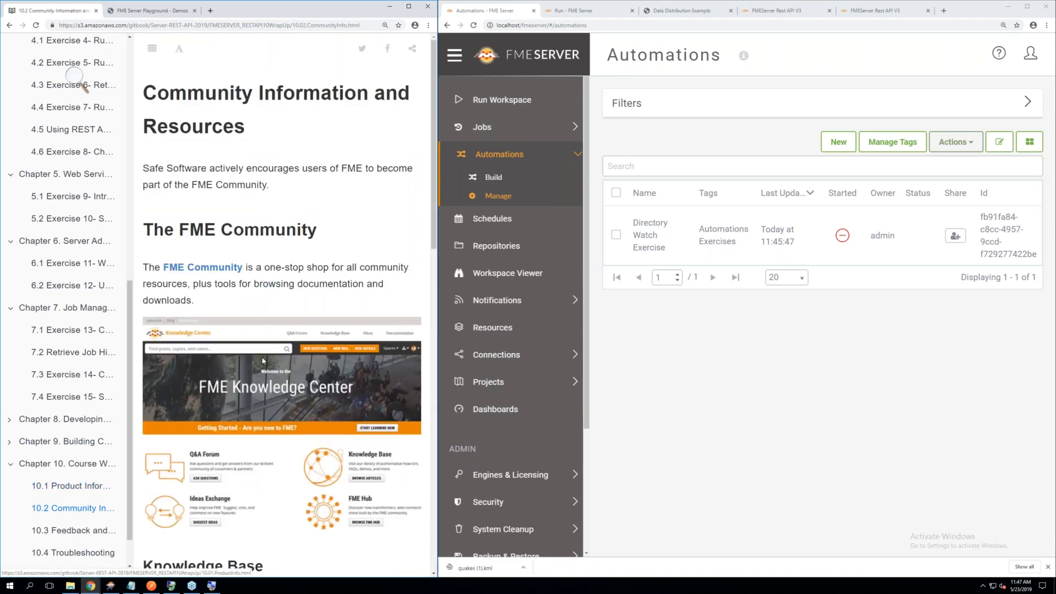
scroll(263, 361, down, 1)
scroll(263, 360, down, 1)
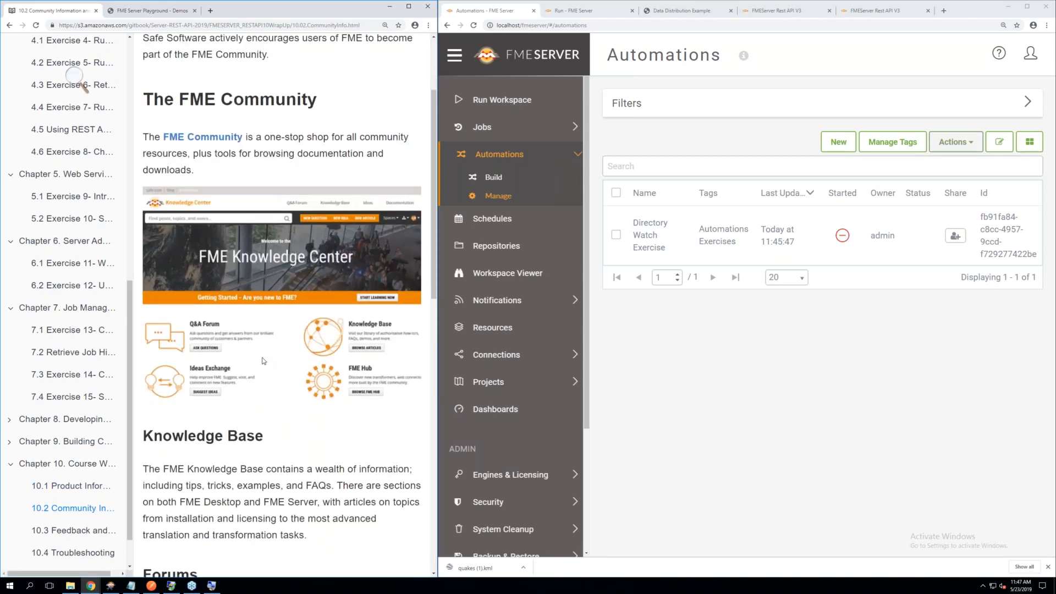
scroll(263, 361, down, 3)
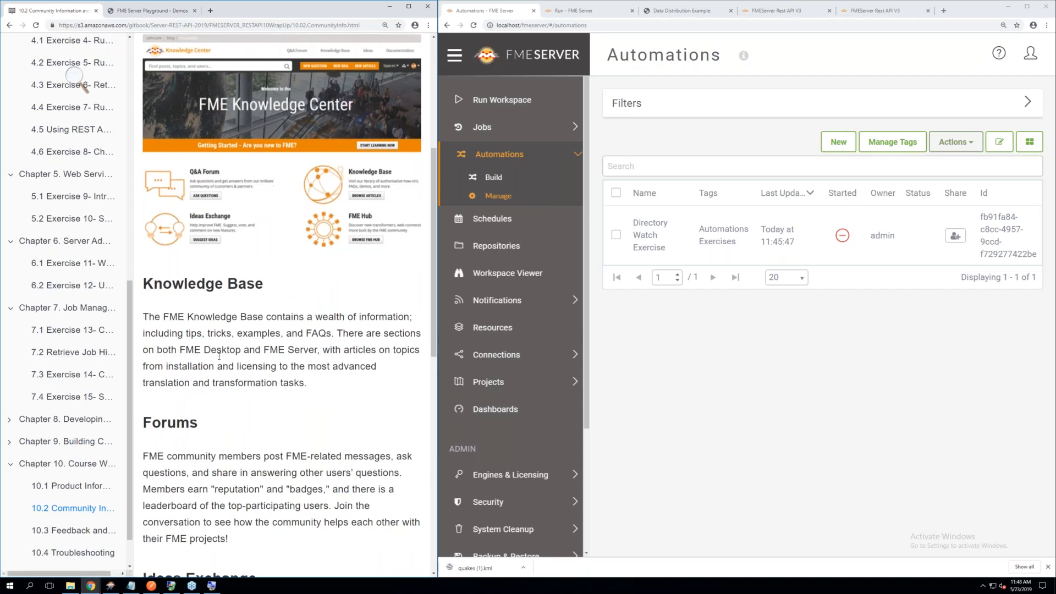
scroll(218, 356, down, 4)
scroll(280, 303, down, 2)
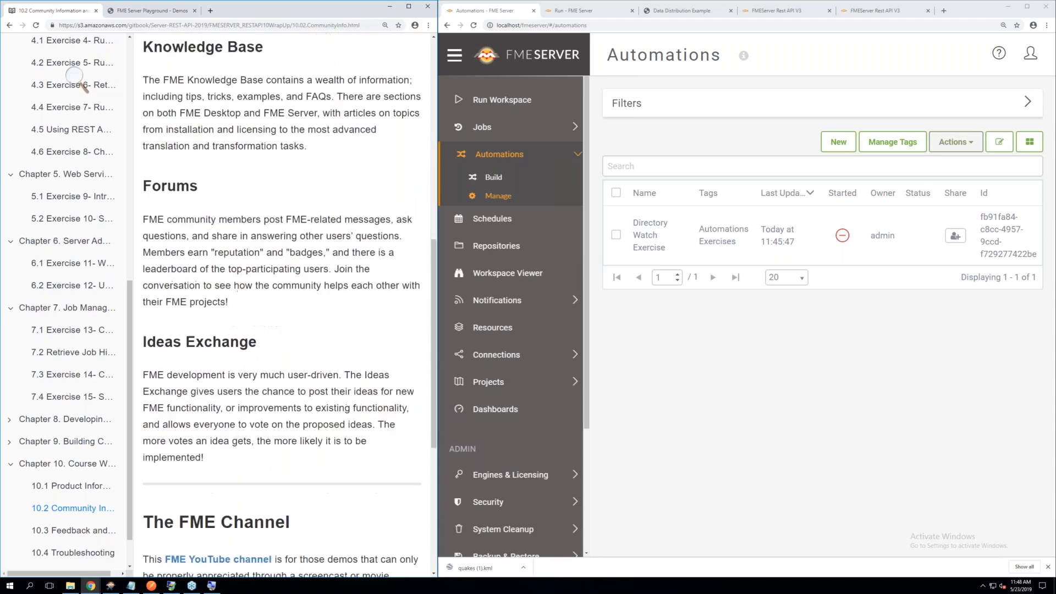
Open the Feedback and Certificates page and read the Course Feedback and Certificates sections
click(71, 531)
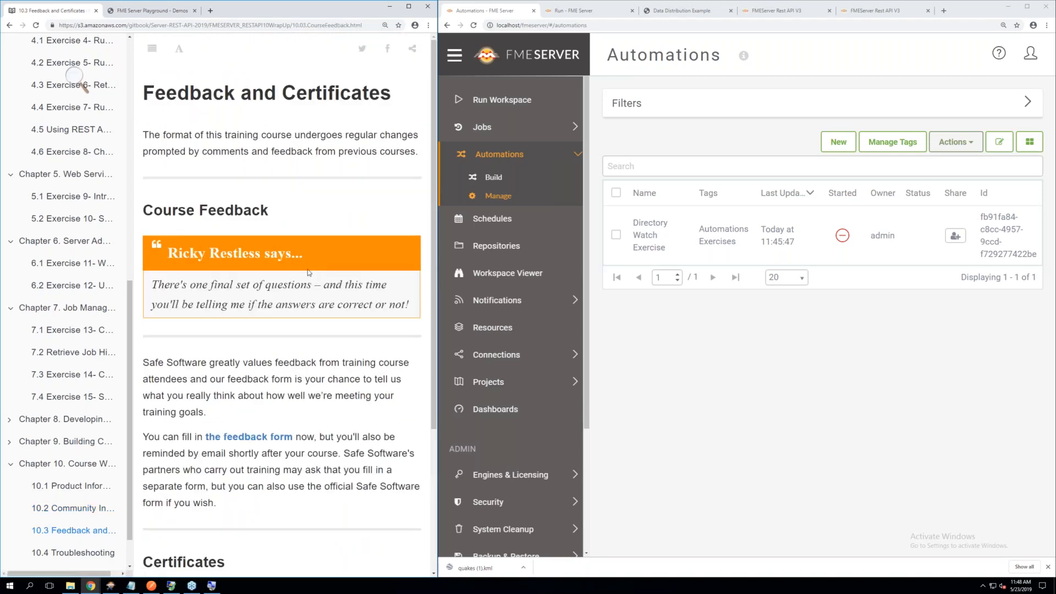
scroll(297, 269, down, 1)
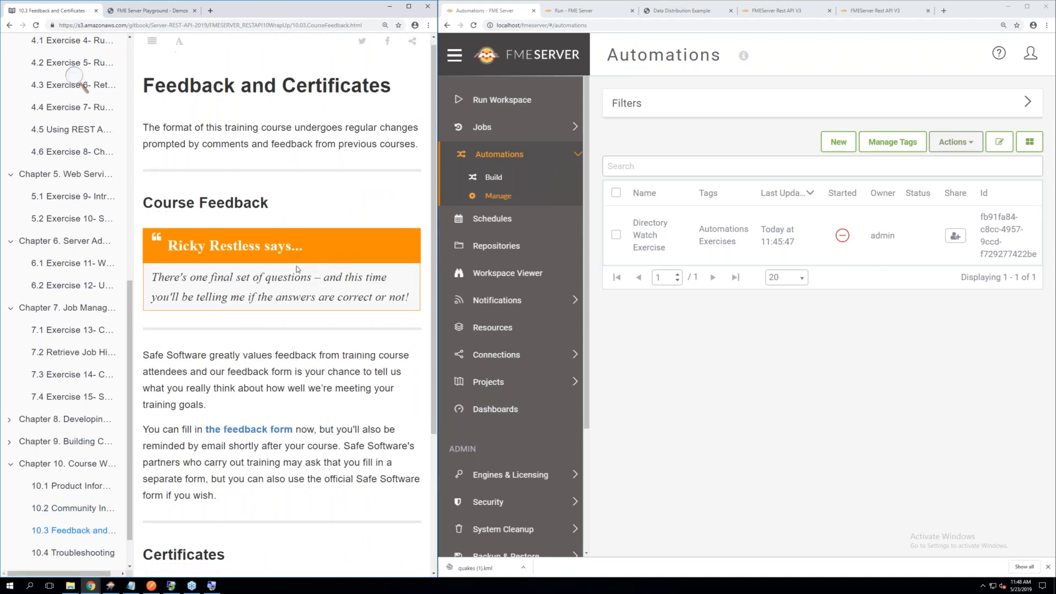
scroll(297, 269, down, 1)
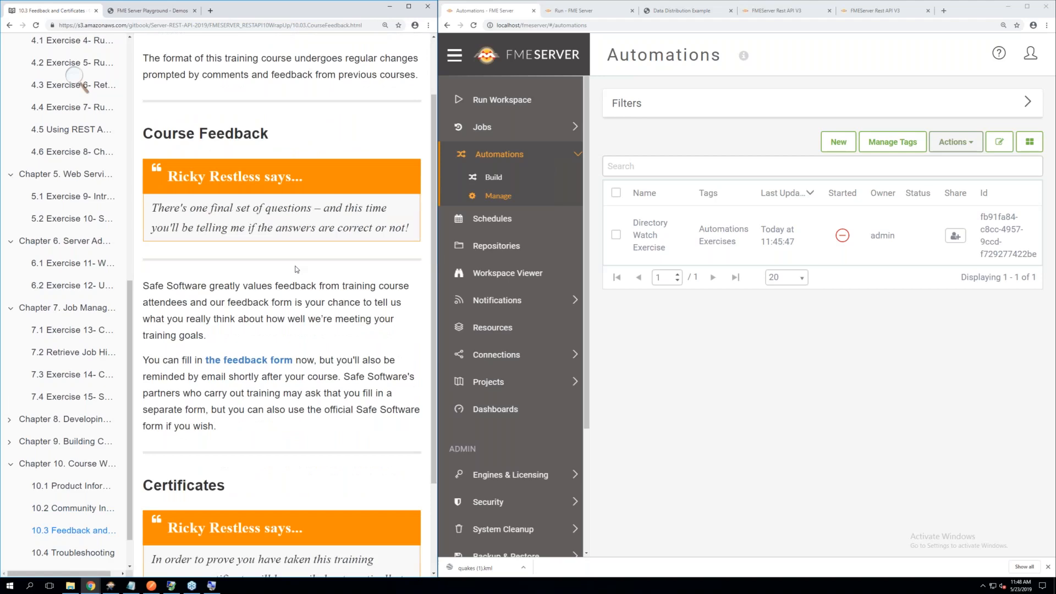
scroll(275, 280, down, 2)
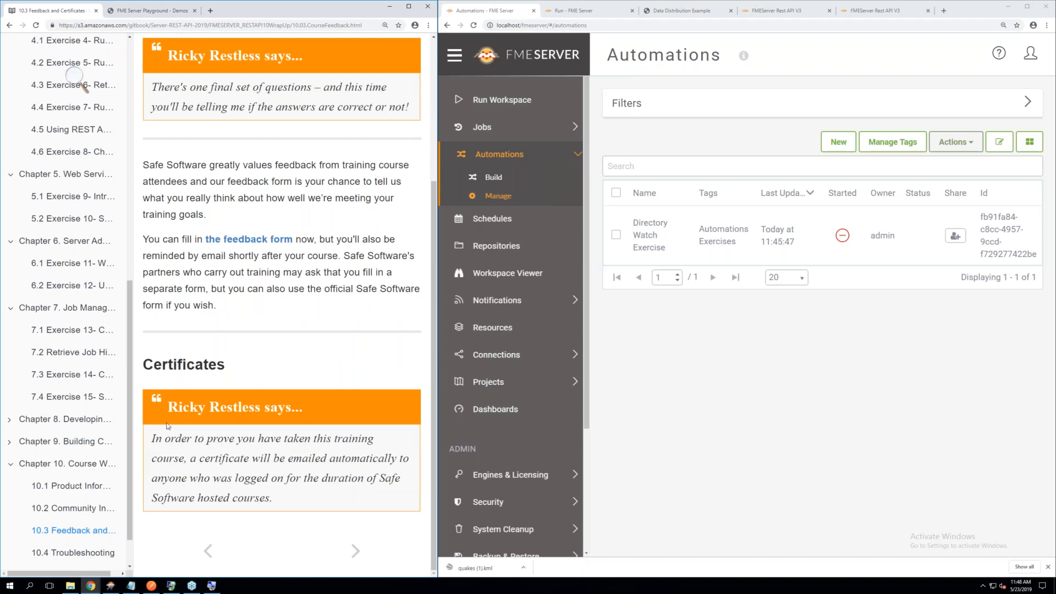
Open the Troubleshooting page and examine the Troubleshooting Guide section and the table of FME Server REST API error codes
click(77, 553)
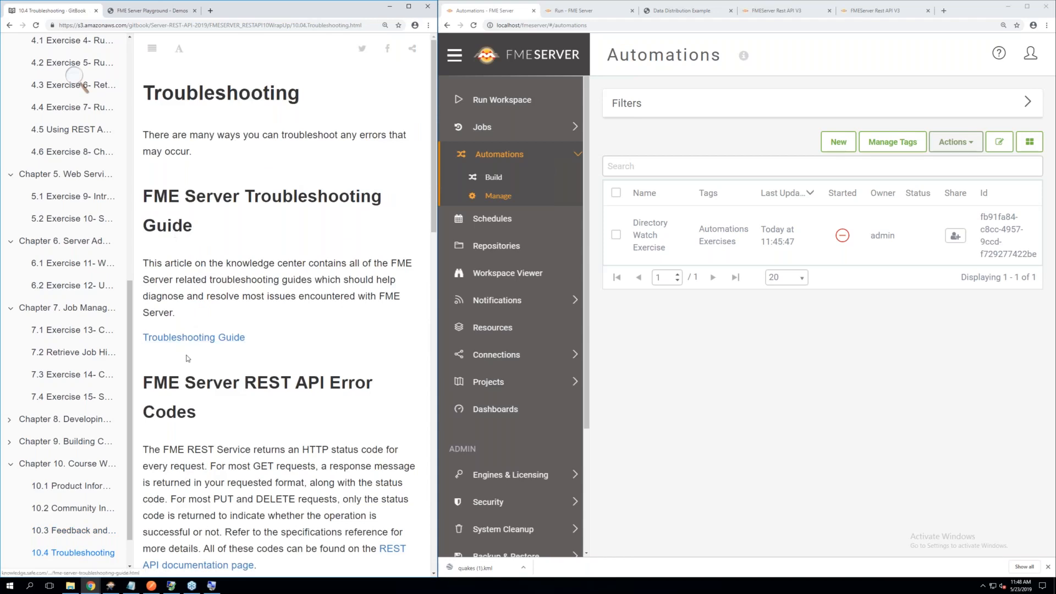
scroll(187, 360, down, 3)
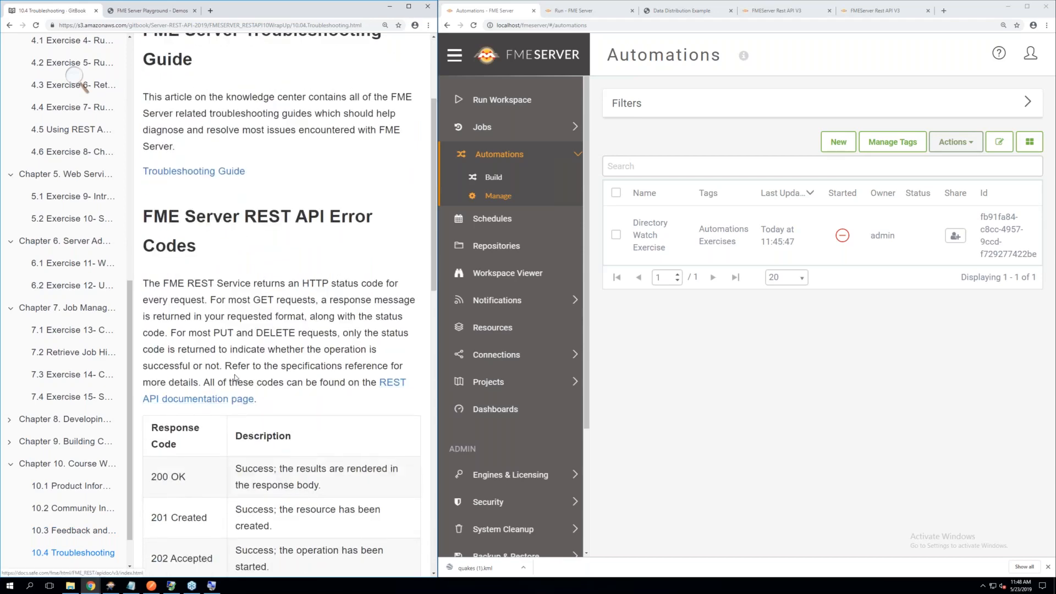
scroll(235, 376, down, 3)
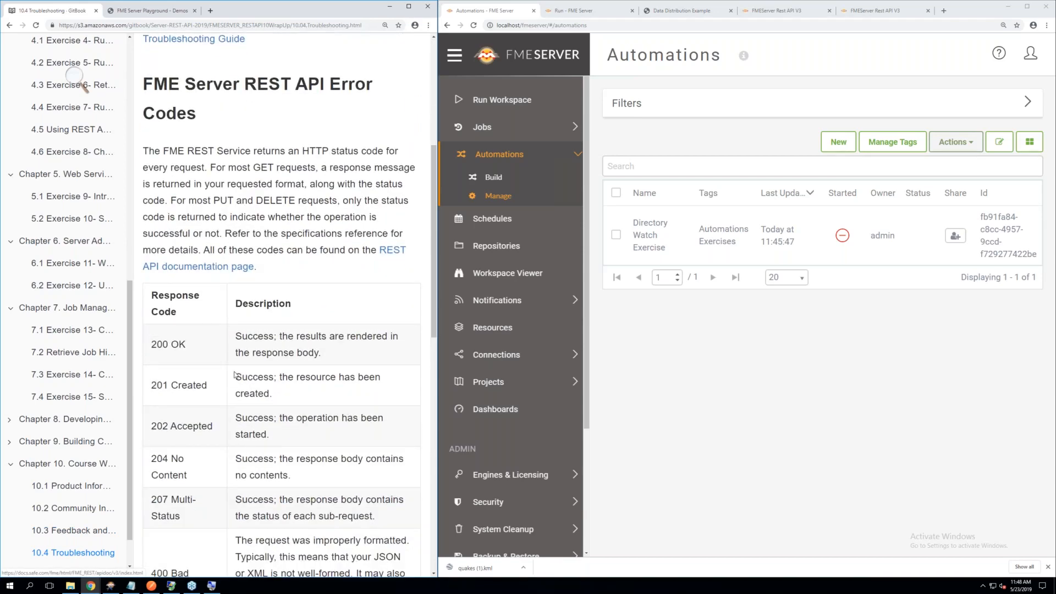
scroll(235, 376, down, 6)
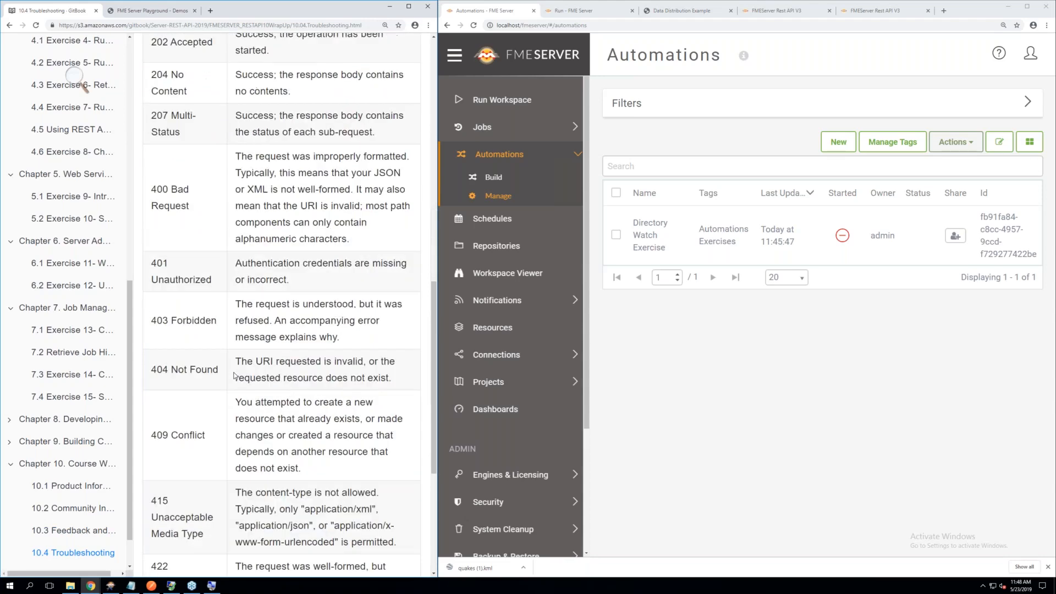
scroll(235, 376, down, 3)
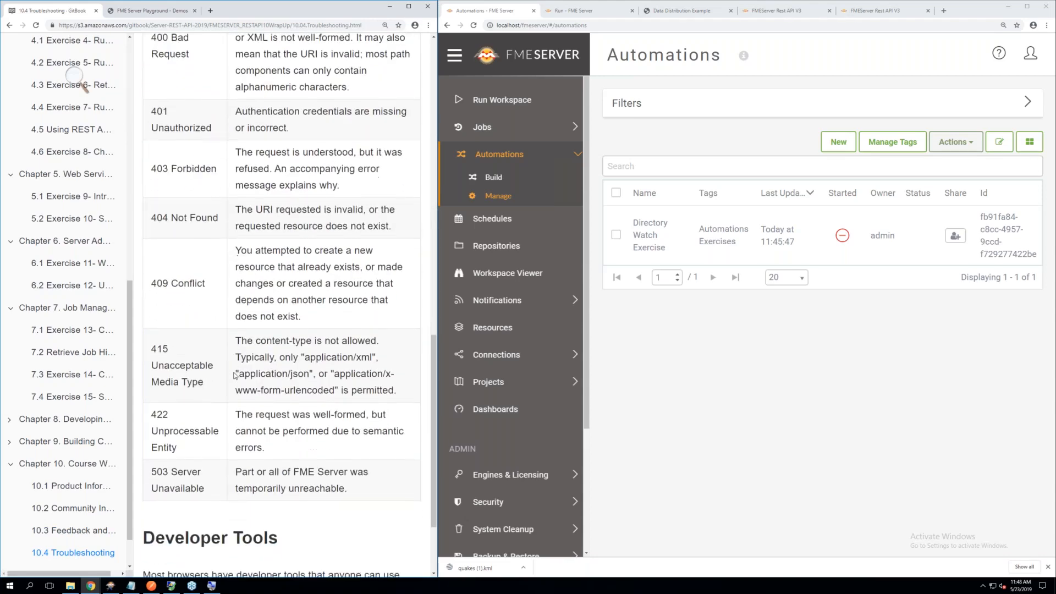
scroll(235, 375, down, 2)
scroll(235, 376, up, 2)
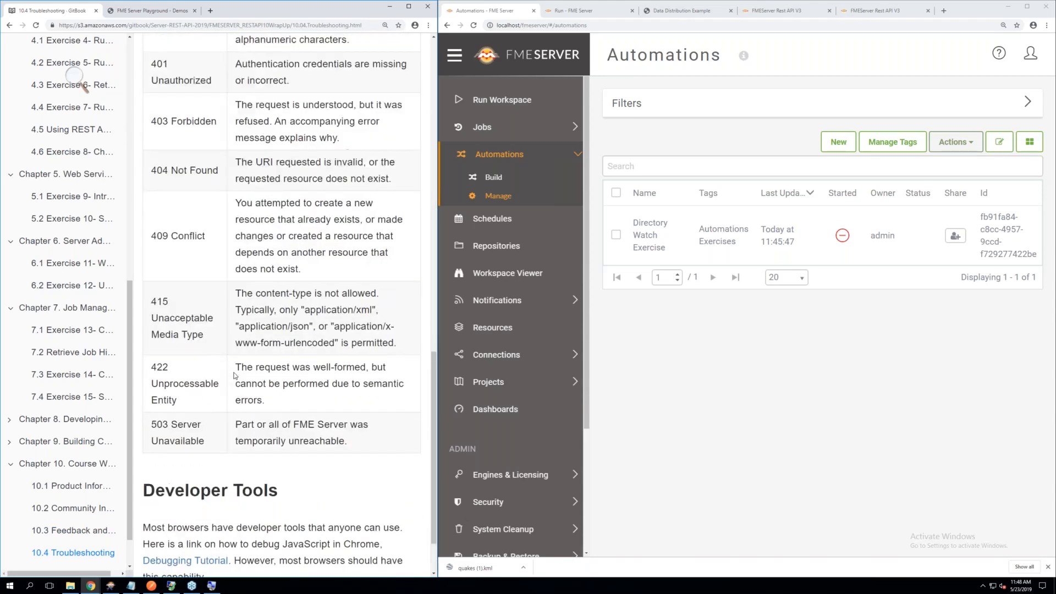
scroll(235, 375, up, 4)
scroll(235, 376, up, 1)
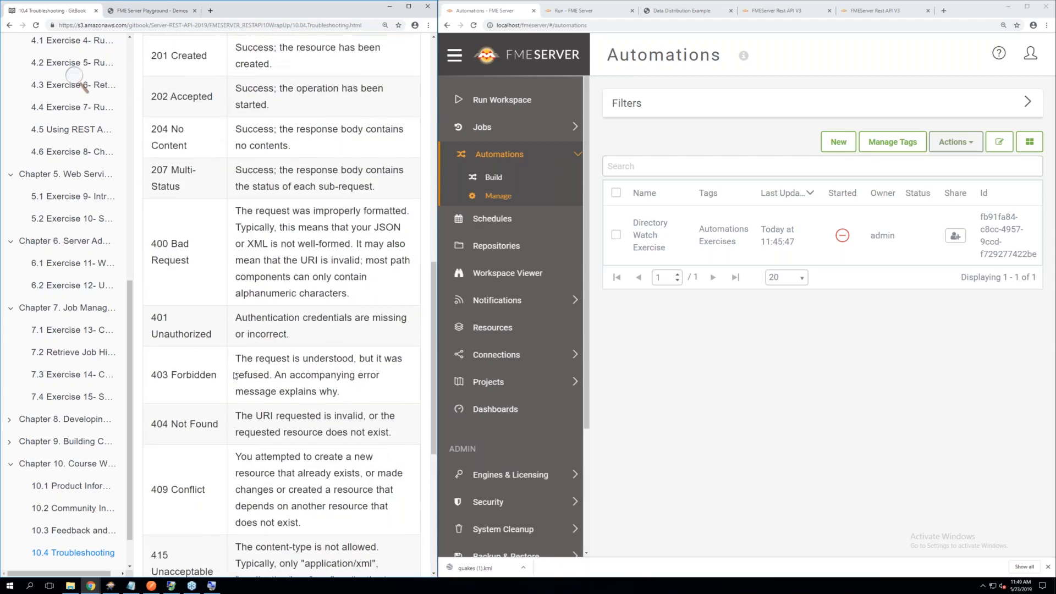